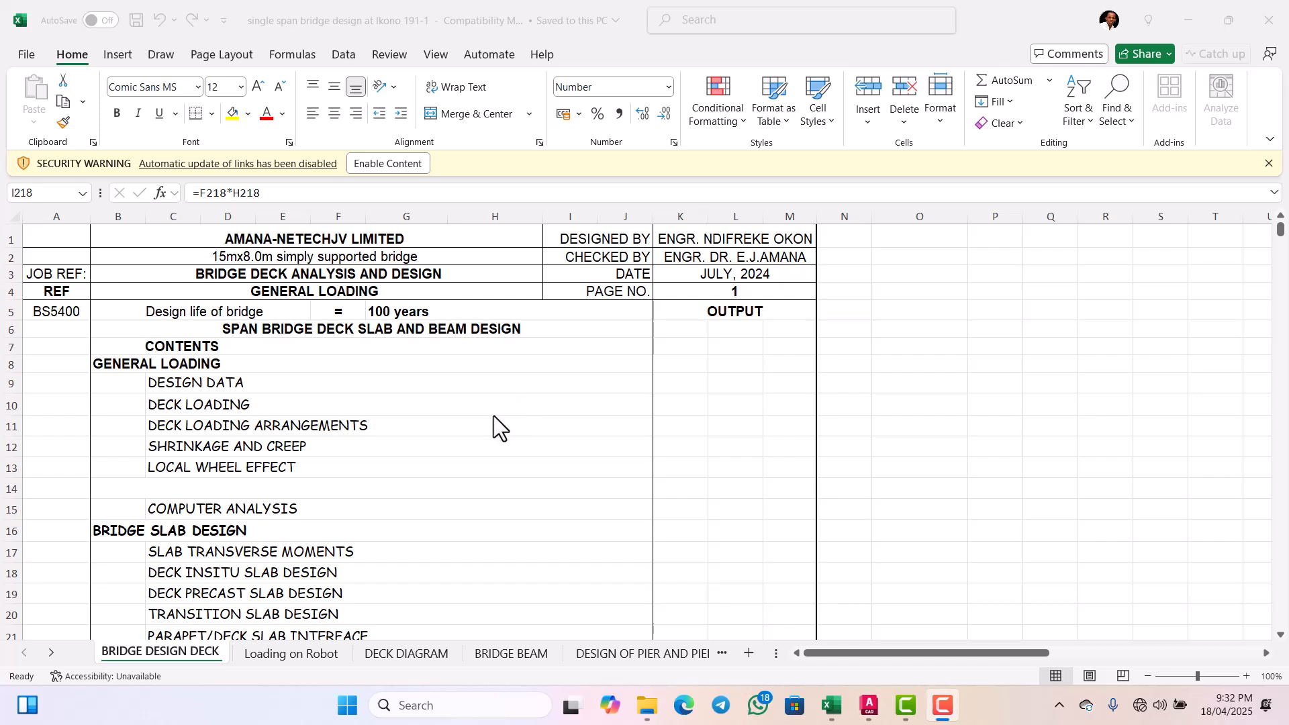
# Step: Review the contents list on the BRIDGE DESIGN DECK sheet, from general loading through slab and beam design to sub-structures
pyautogui.scroll(-2, 483, 437)
pyautogui.scroll(2, 475, 452)
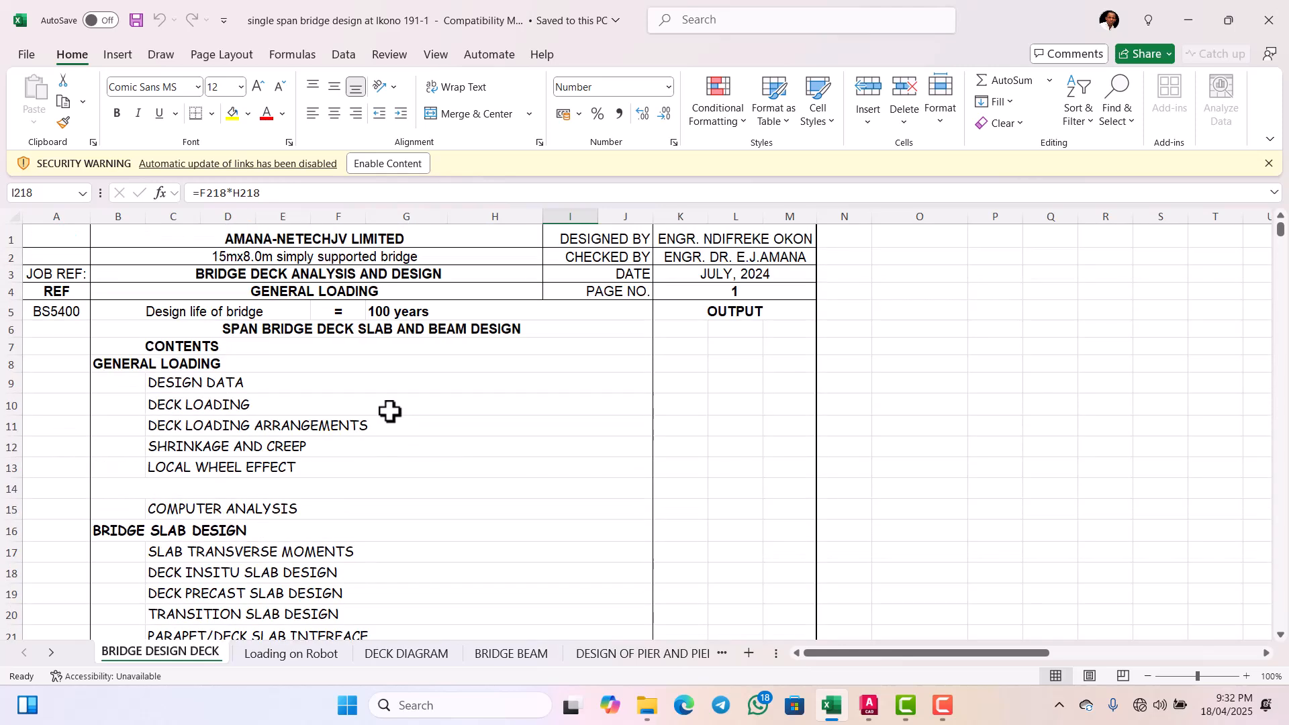
pyautogui.scroll(-1, 303, 368)
pyautogui.scroll(1, 355, 379)
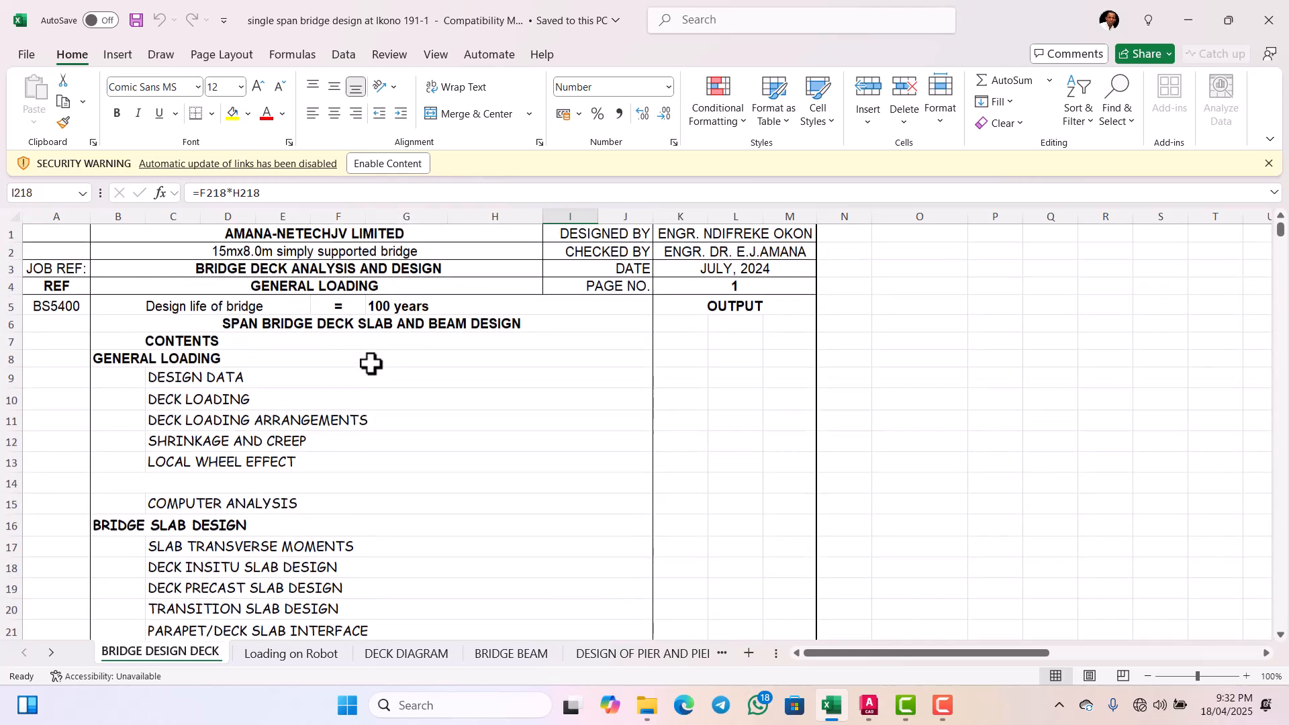
pyautogui.scroll(1, 371, 364)
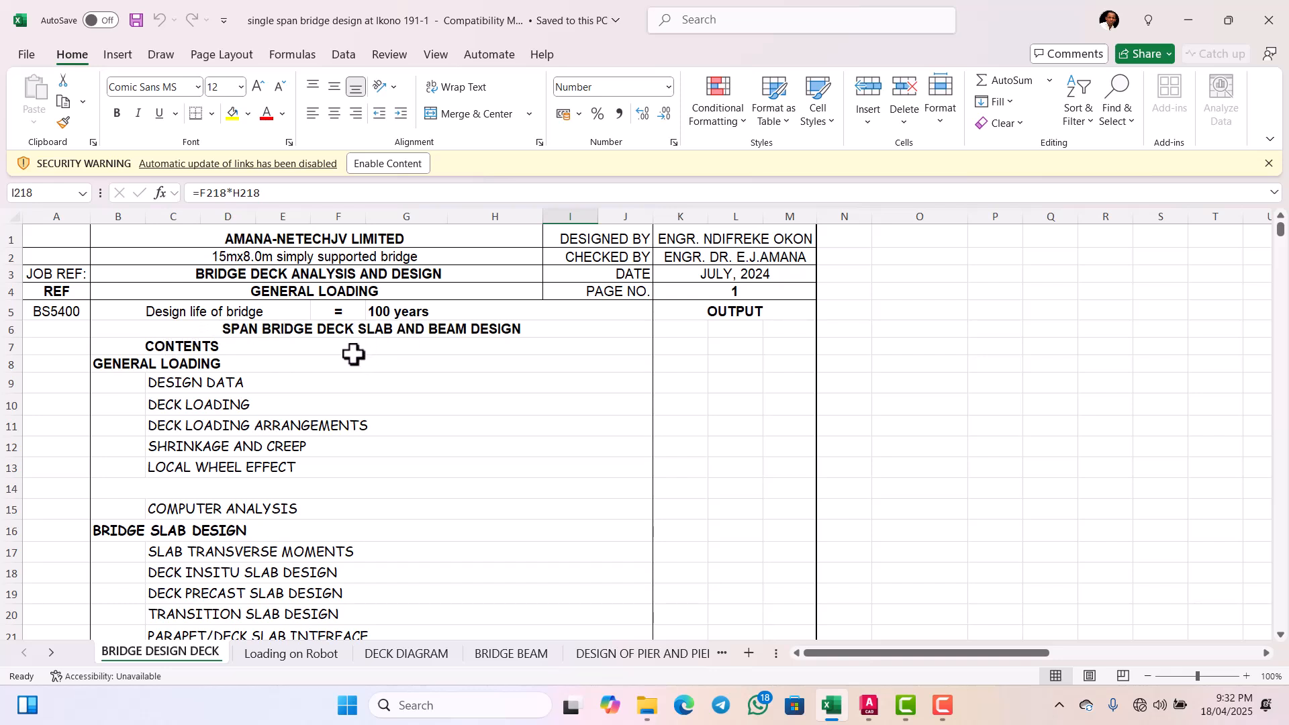
pyautogui.scroll(-1, 272, 386)
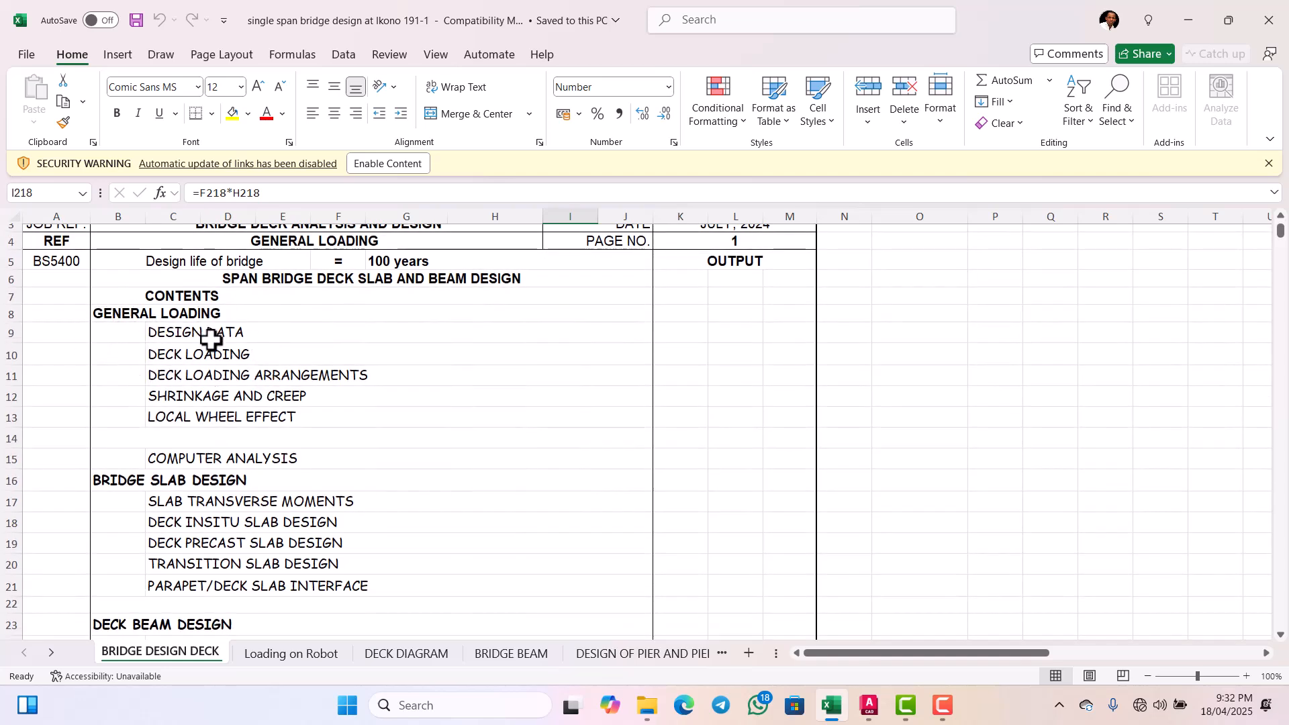
pyautogui.scroll(-1, 208, 340)
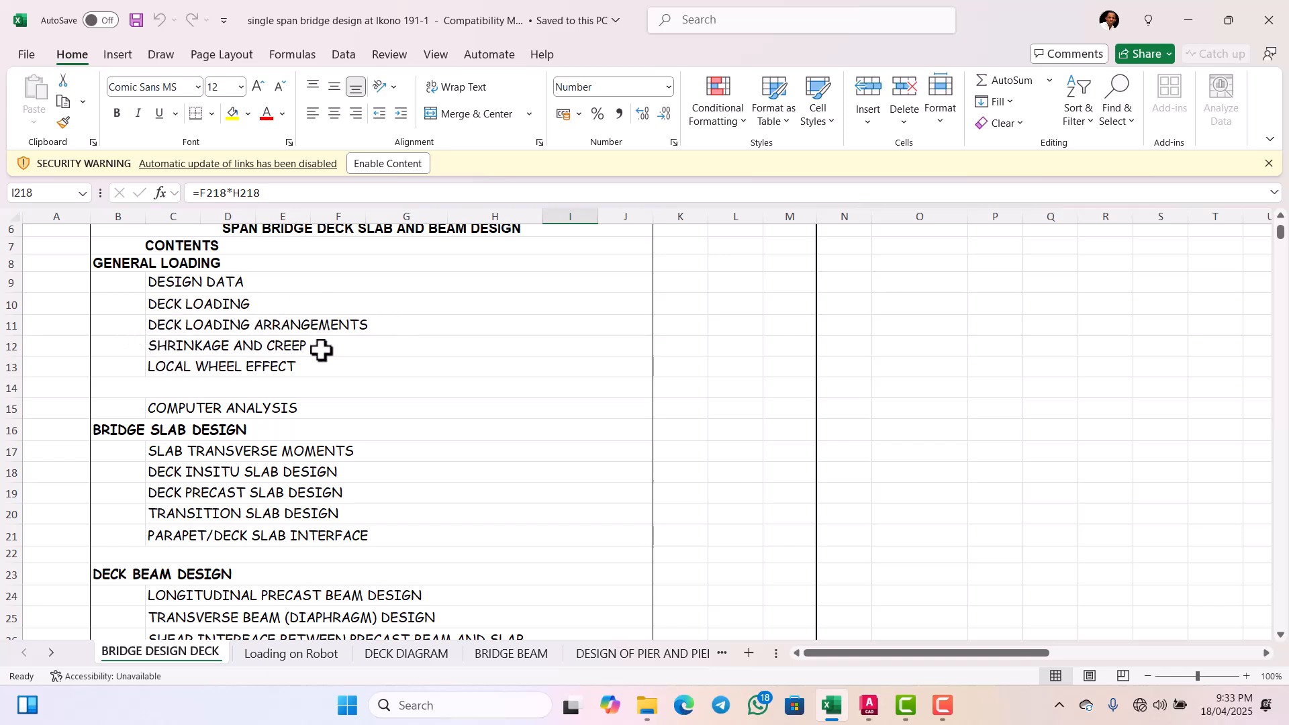
pyautogui.scroll(-1, 329, 349)
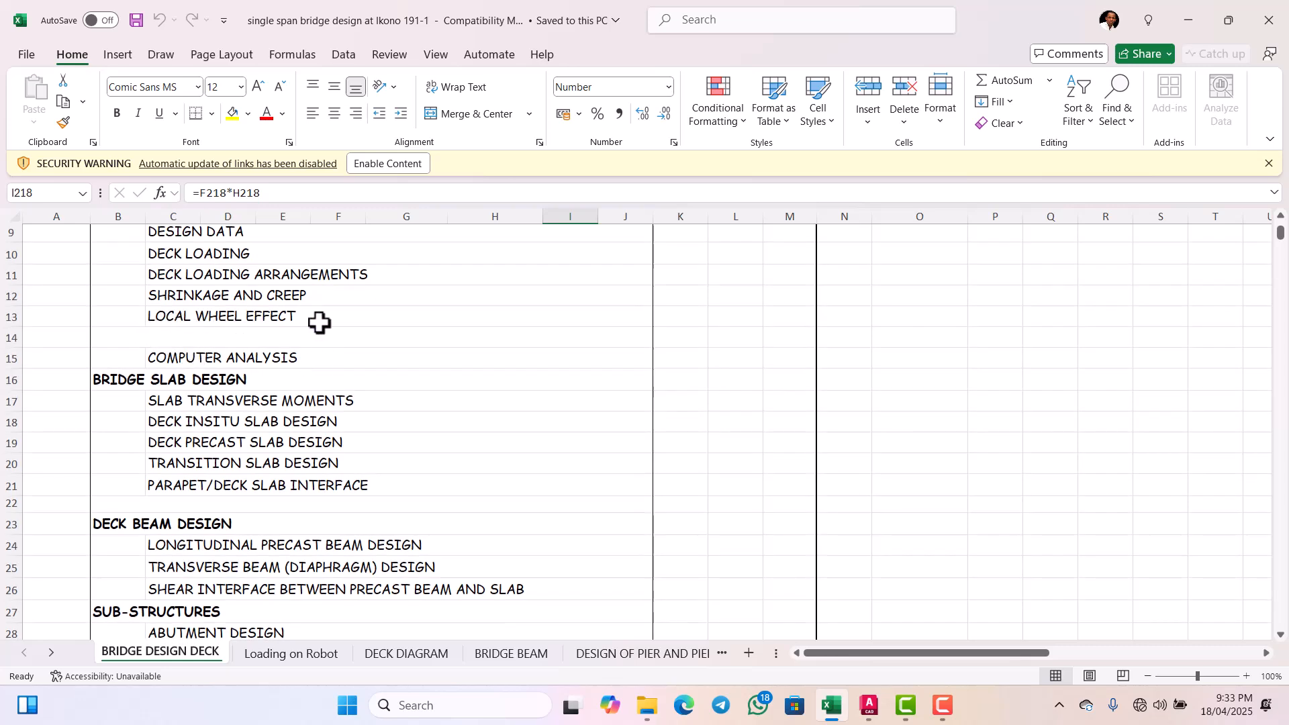
pyautogui.scroll(-1, 319, 322)
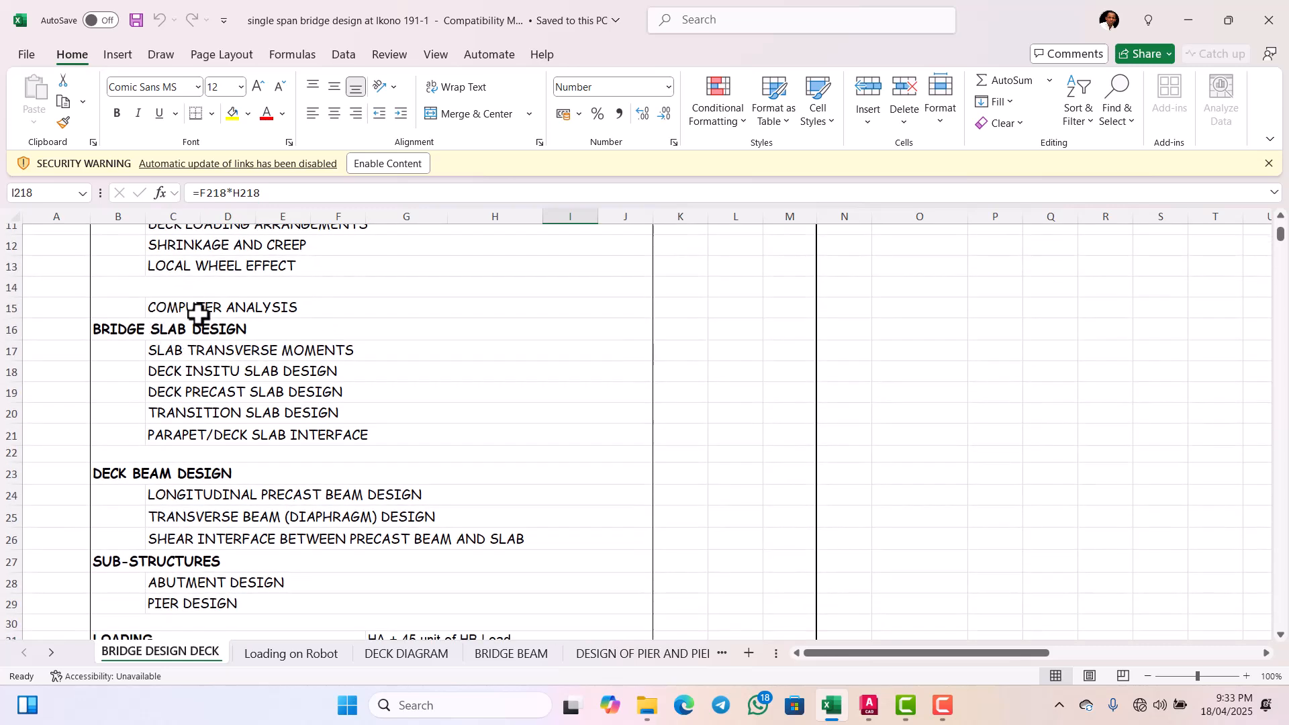
pyautogui.scroll(-1, 229, 316)
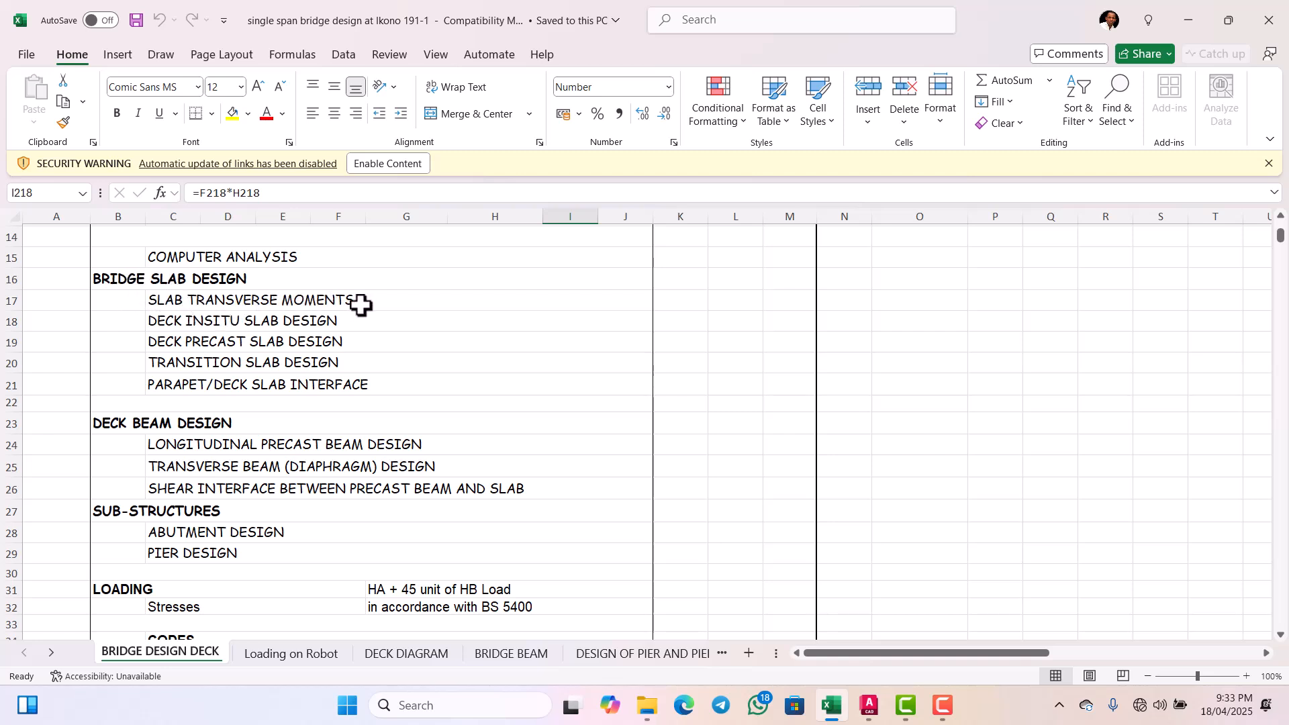
pyautogui.scroll(-1, 190, 334)
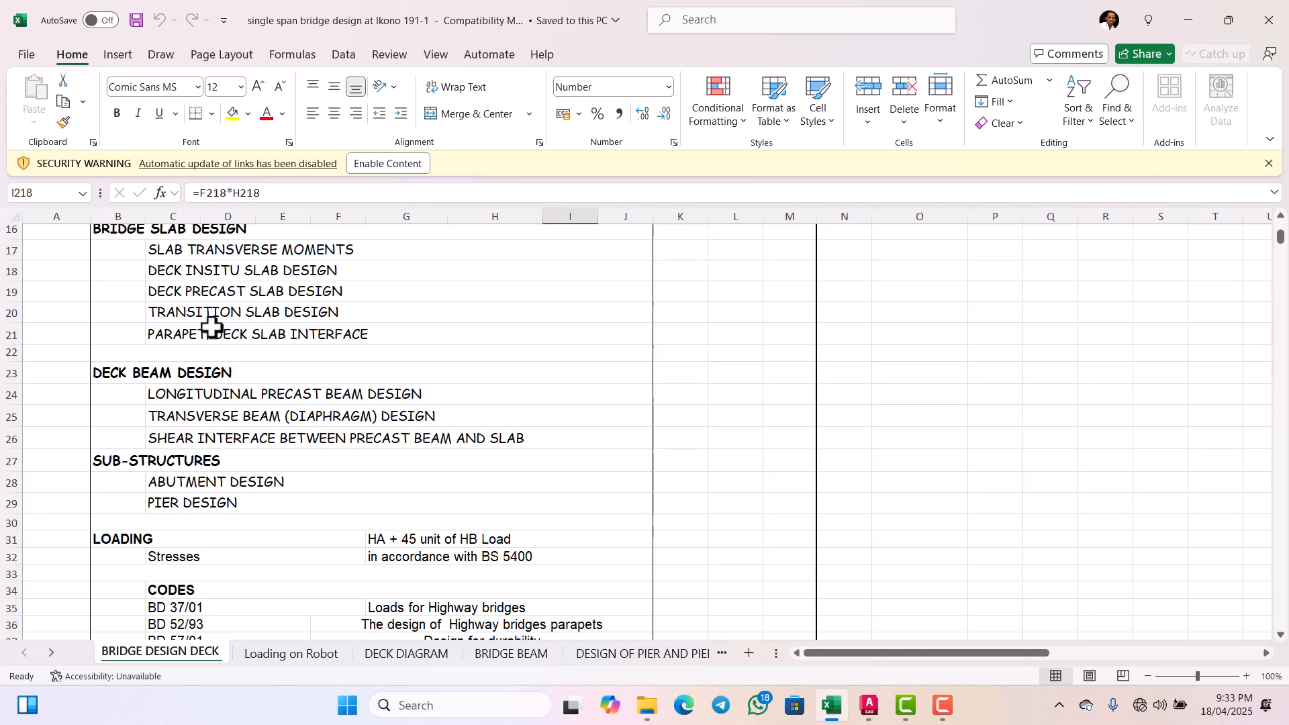
pyautogui.scroll(-1, 255, 341)
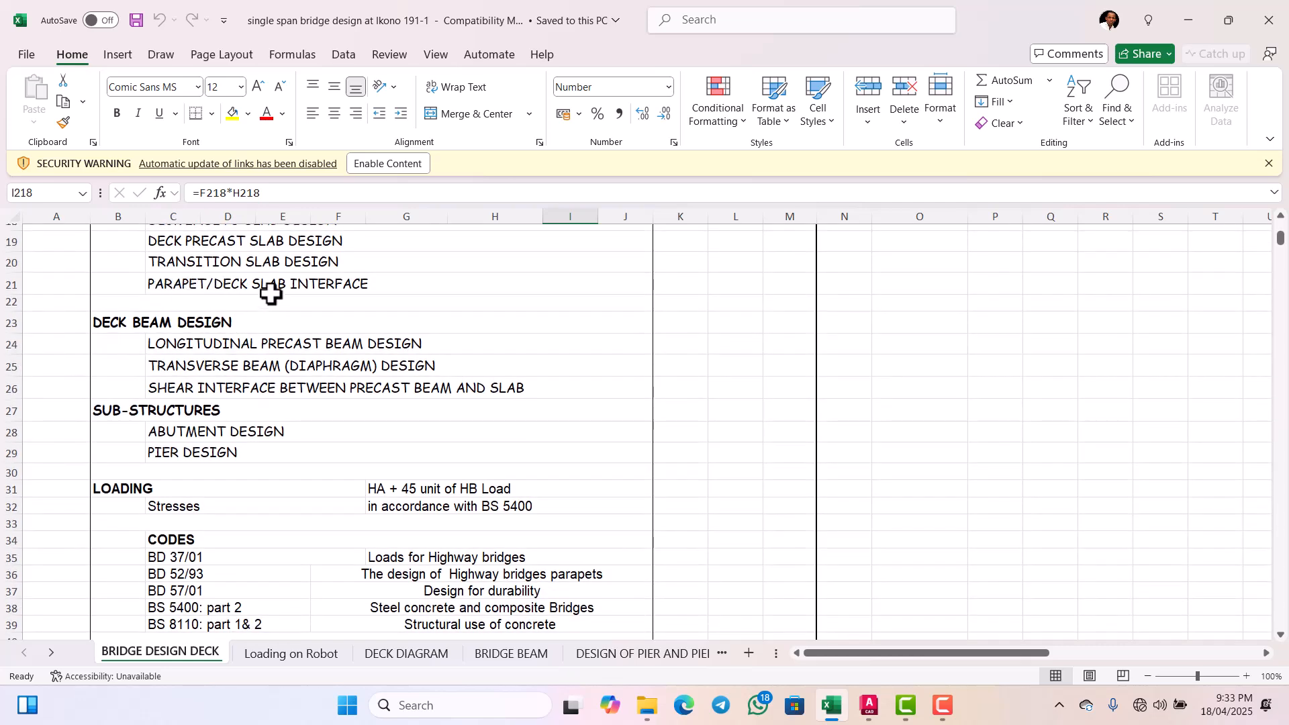
pyautogui.scroll(-1, 356, 312)
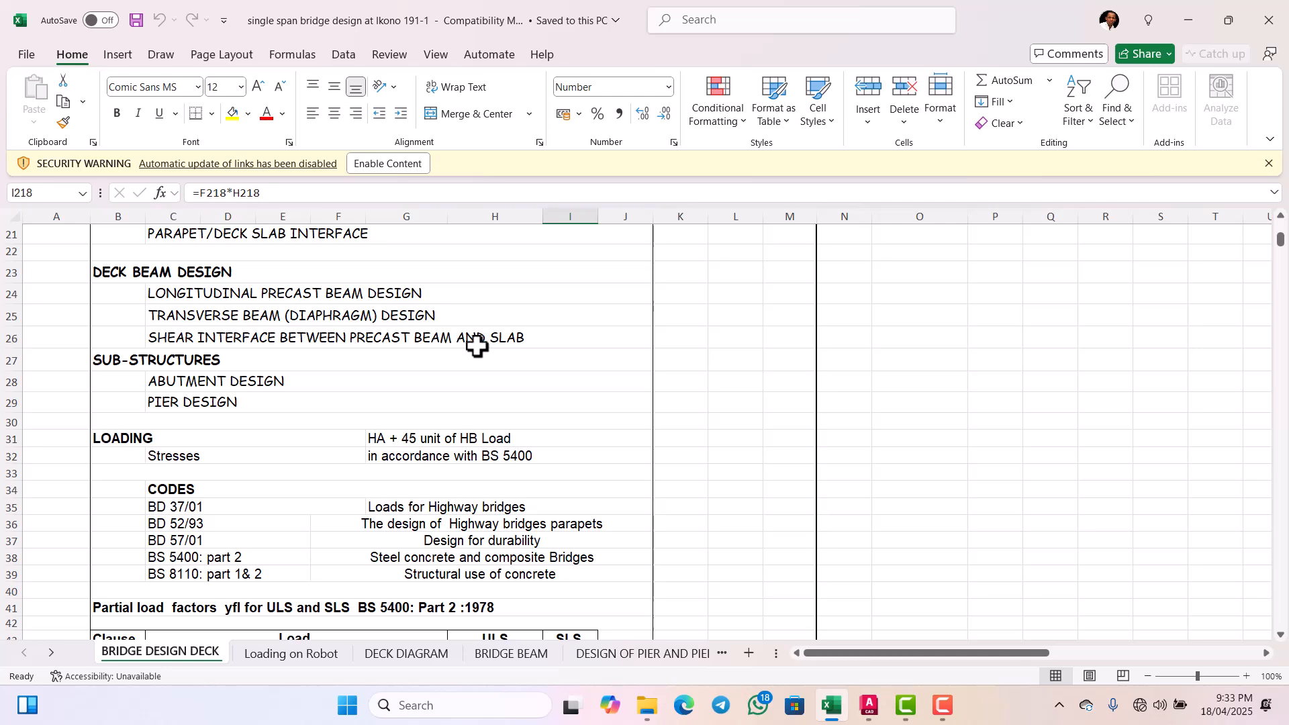
pyautogui.scroll(-1, 426, 374)
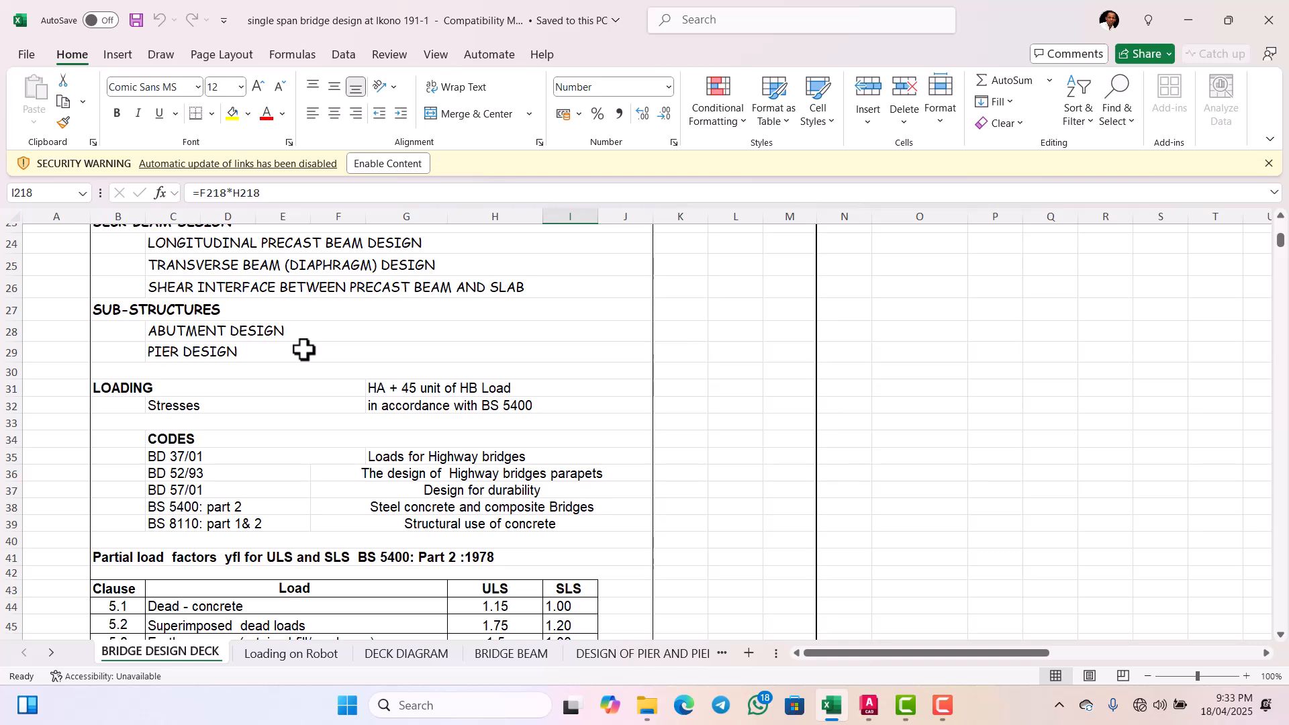
# Step: Examine the loading specification and the list of design codes below the contents list
pyautogui.scroll(-1, 303, 349)
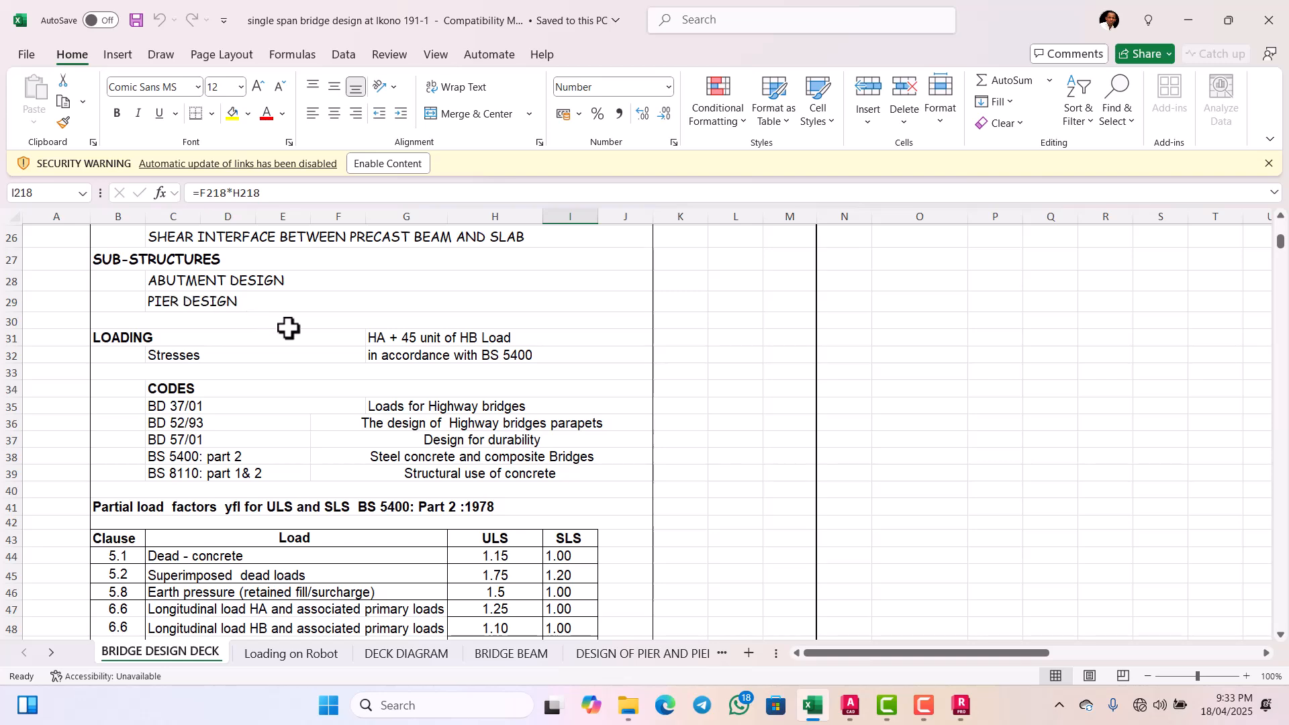
pyautogui.scroll(-1, 268, 347)
pyautogui.scroll(2, 268, 342)
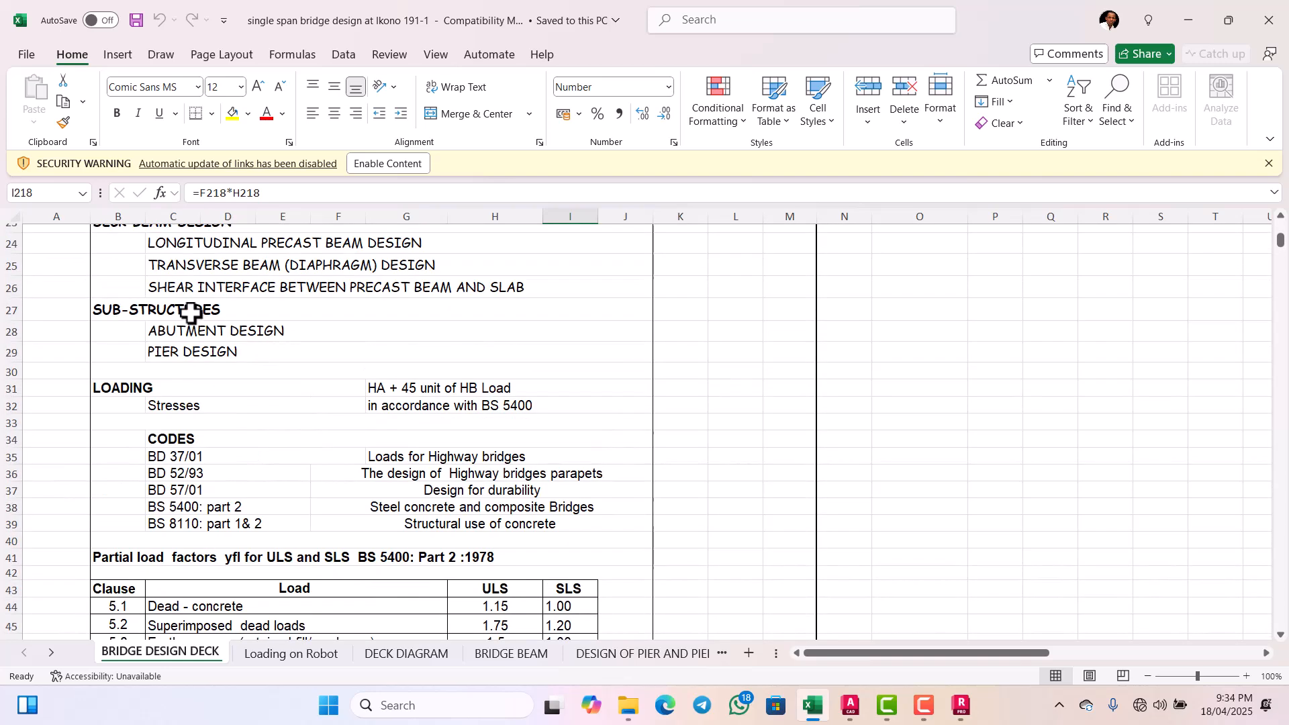
pyautogui.scroll(-3, 290, 349)
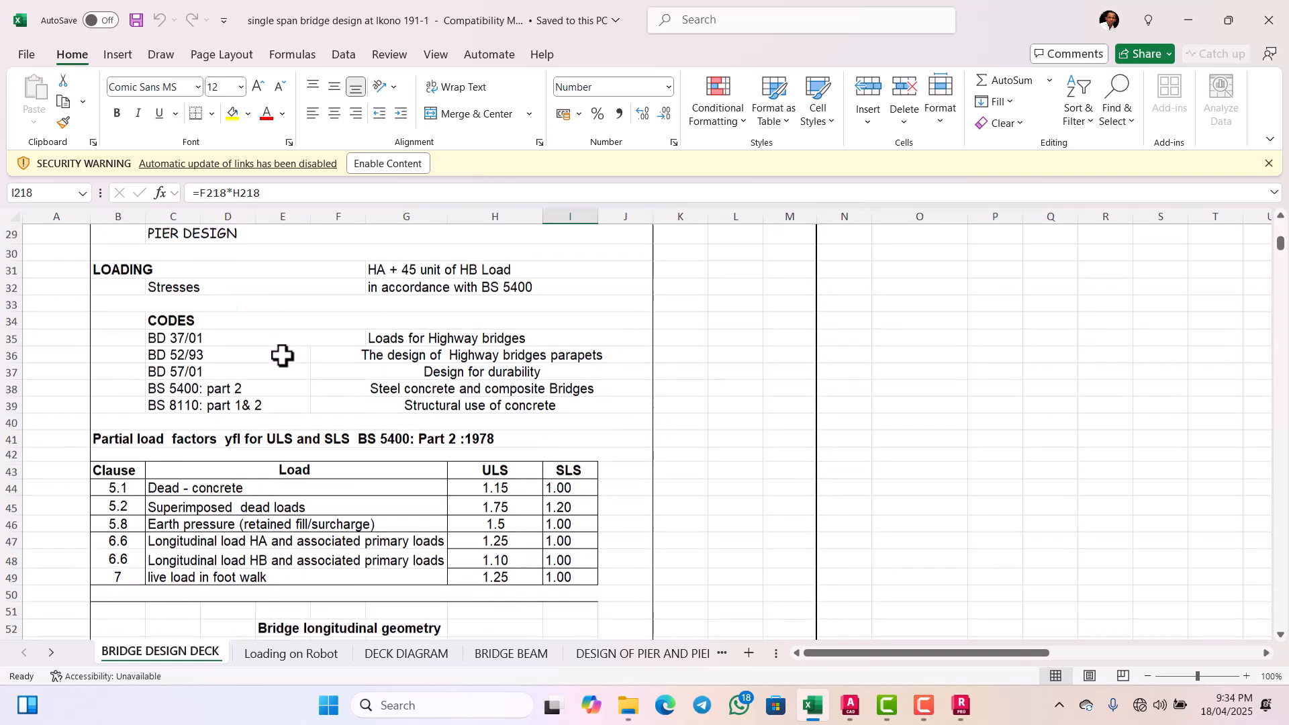
pyautogui.scroll(2, 255, 359)
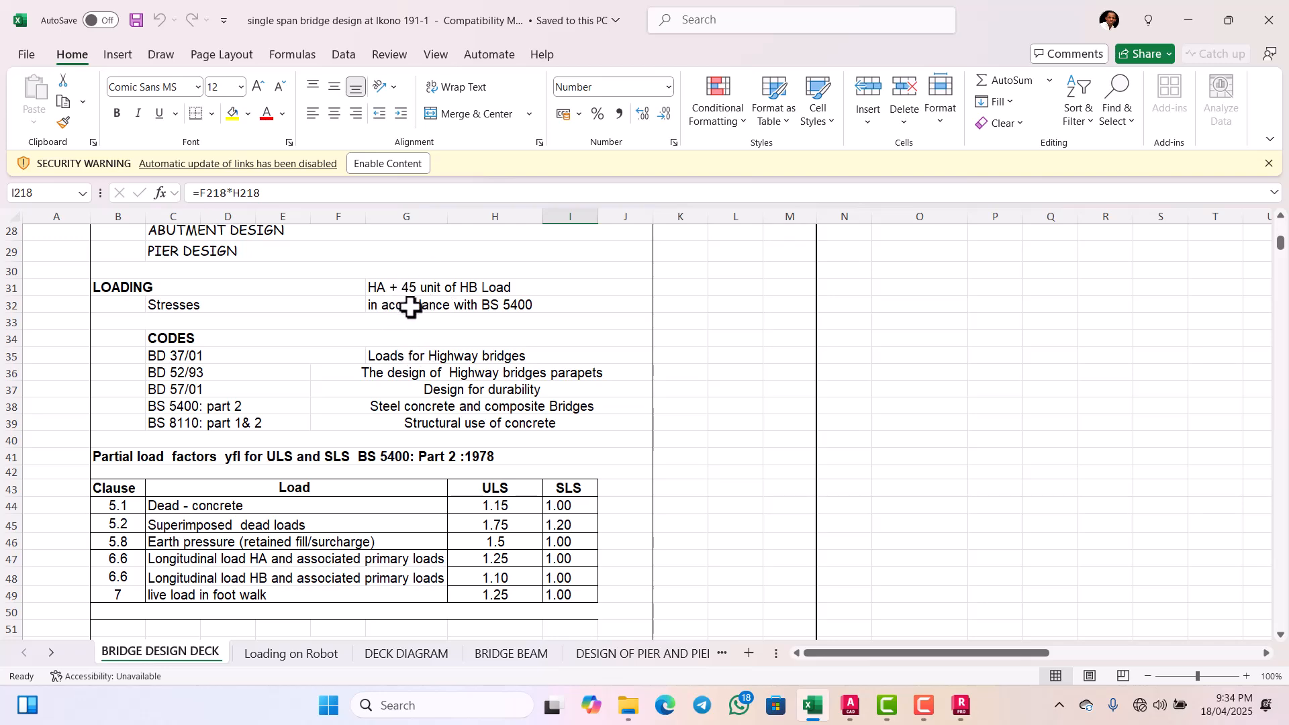
pyautogui.scroll(-1, 242, 352)
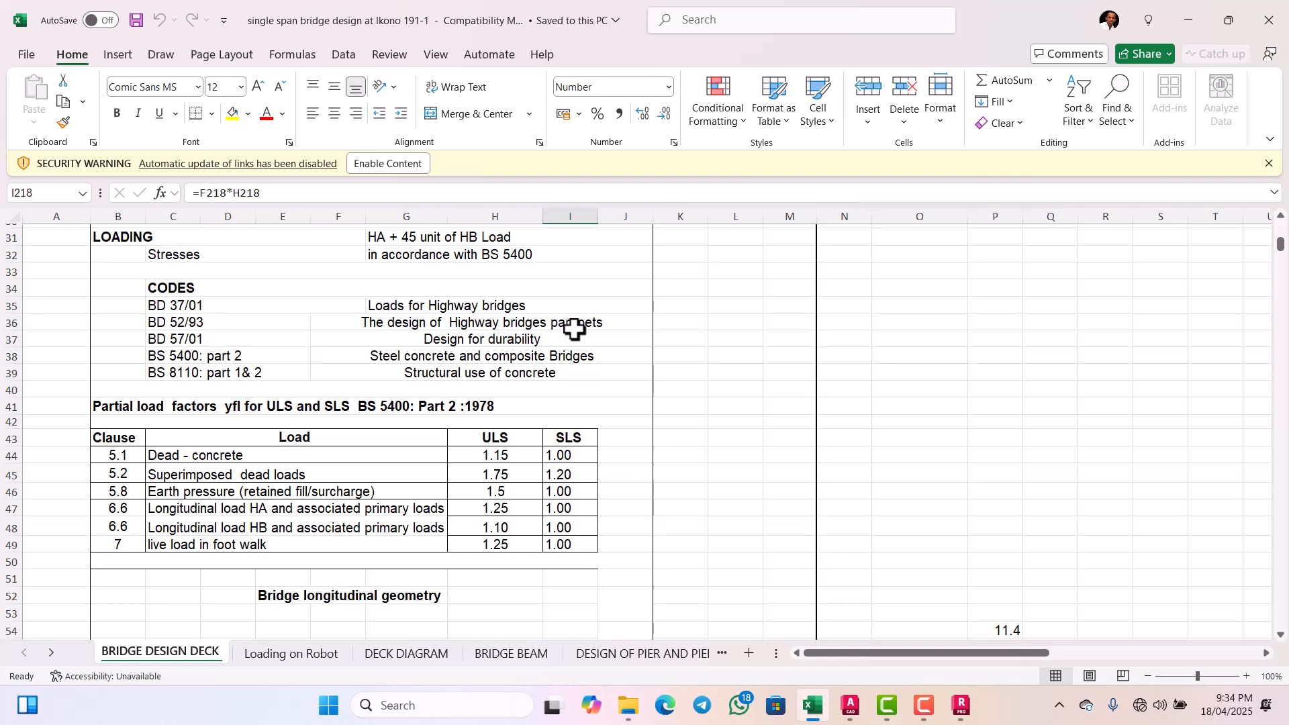
pyautogui.scroll(-1, 593, 327)
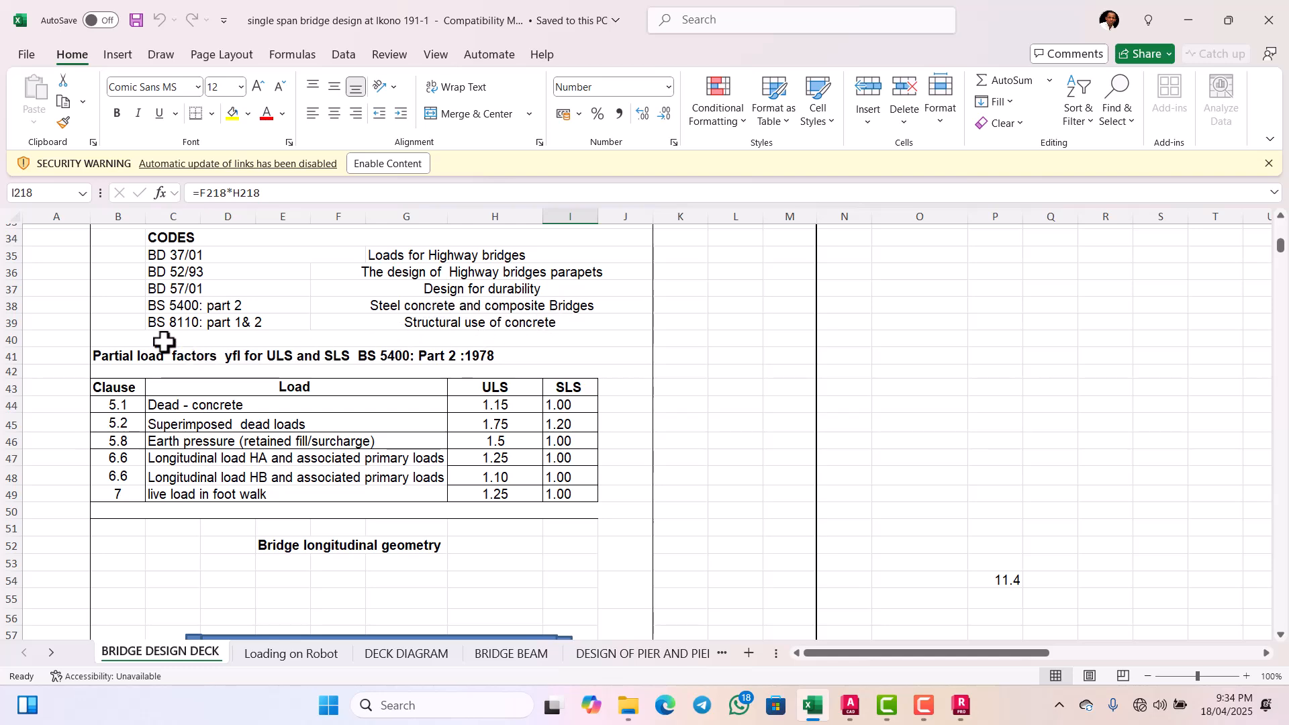
pyautogui.scroll(-1, 205, 326)
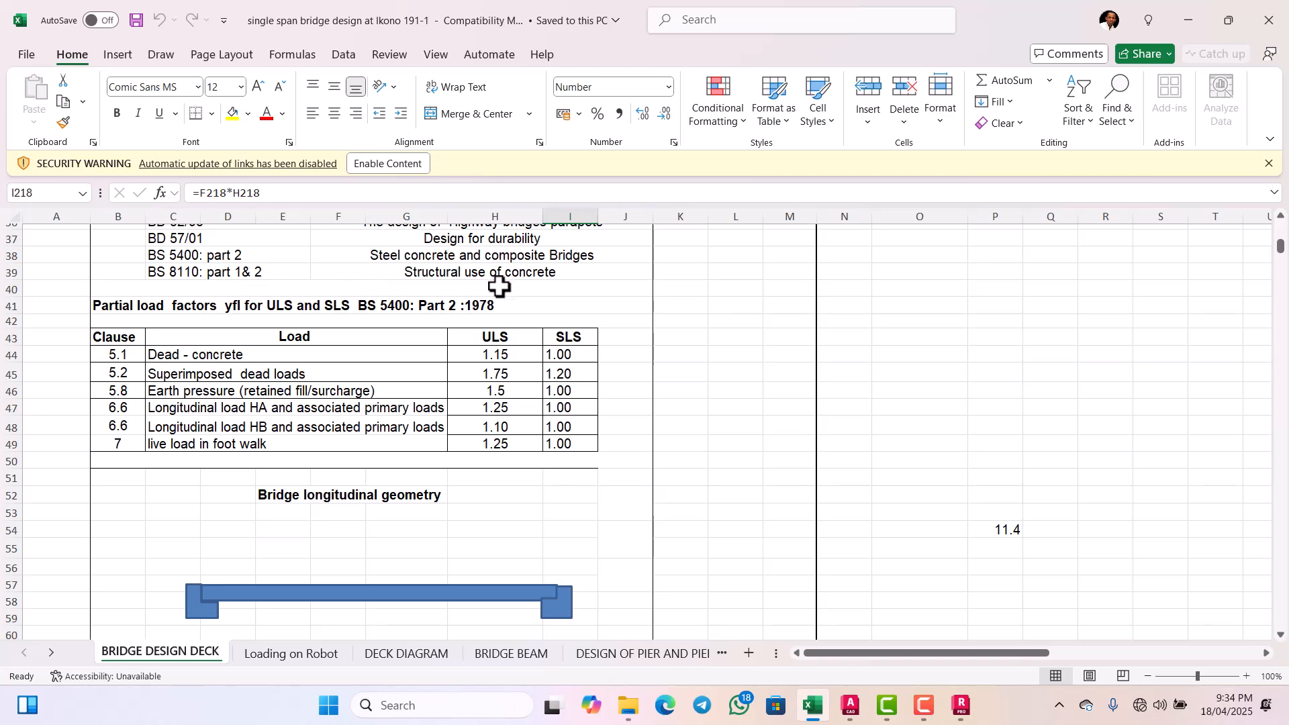
# Step: Examine the BS 5400 Part 2 partial load factors table for ULS and SLS, checking it against the listed codes
pyautogui.scroll(-2, 520, 302)
pyautogui.scroll(3, 512, 329)
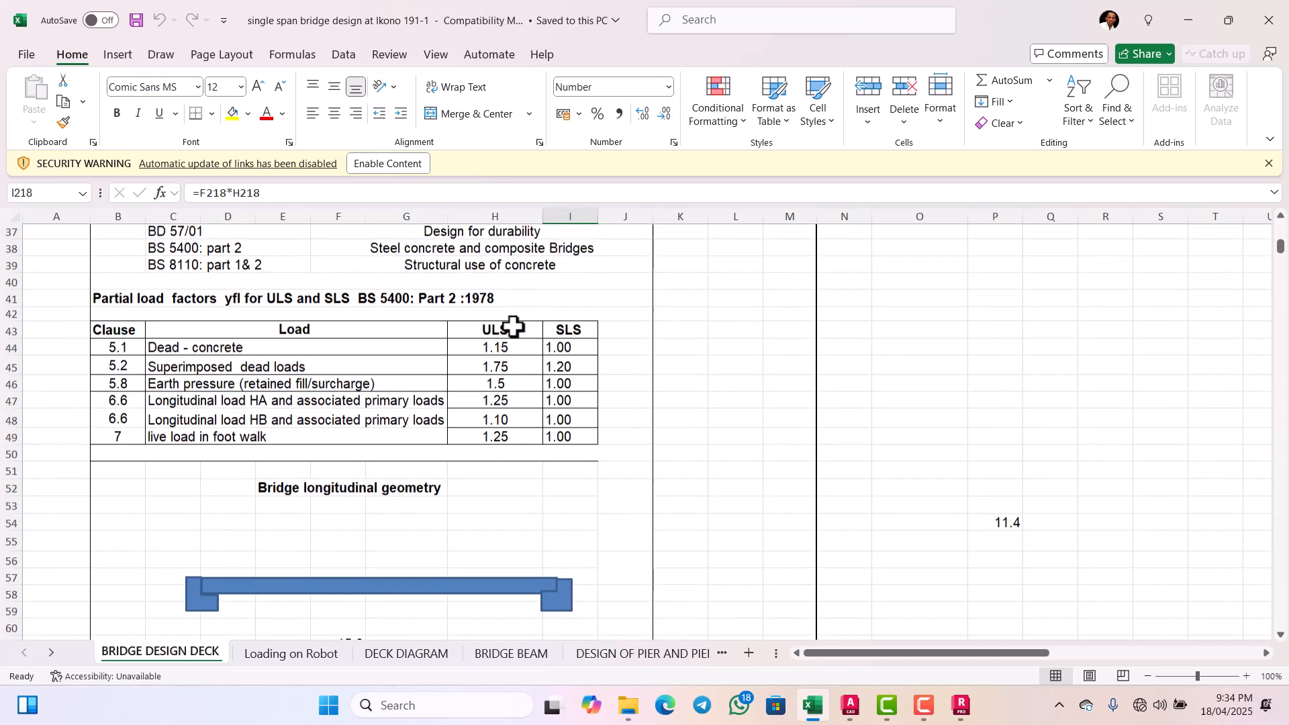
pyautogui.scroll(-1, 451, 377)
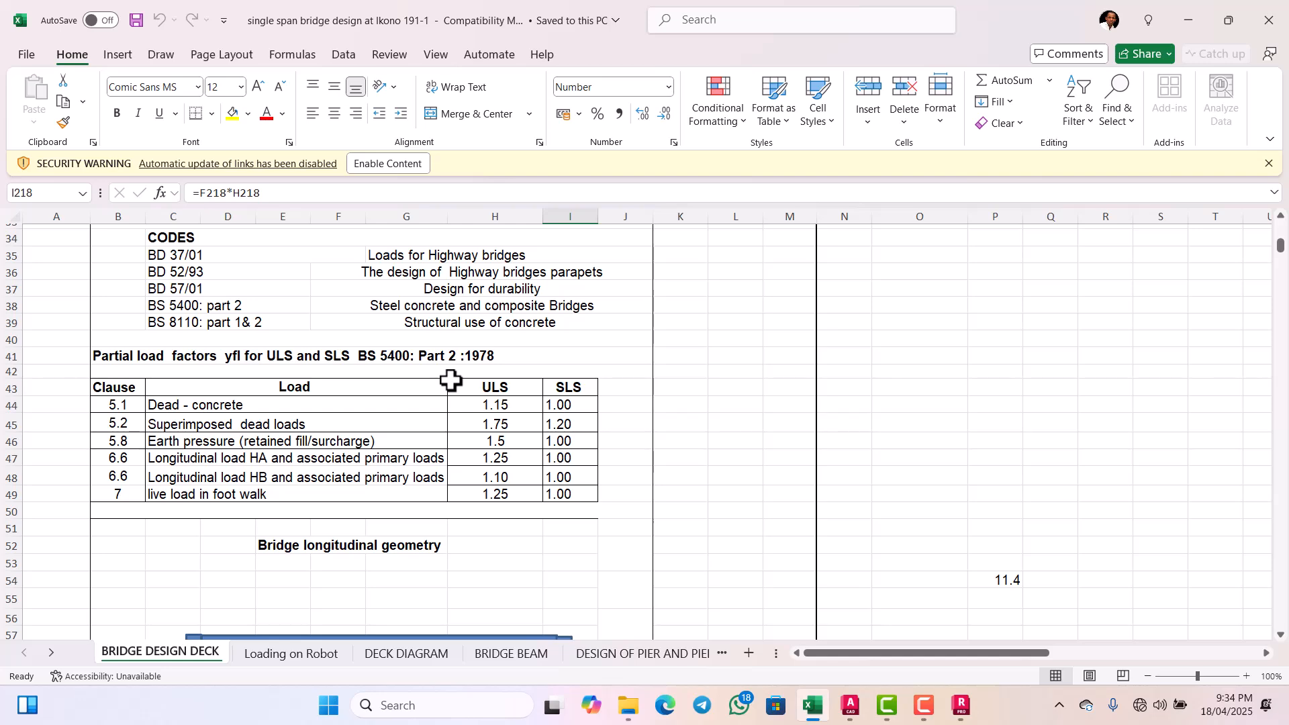
pyautogui.scroll(1, 451, 380)
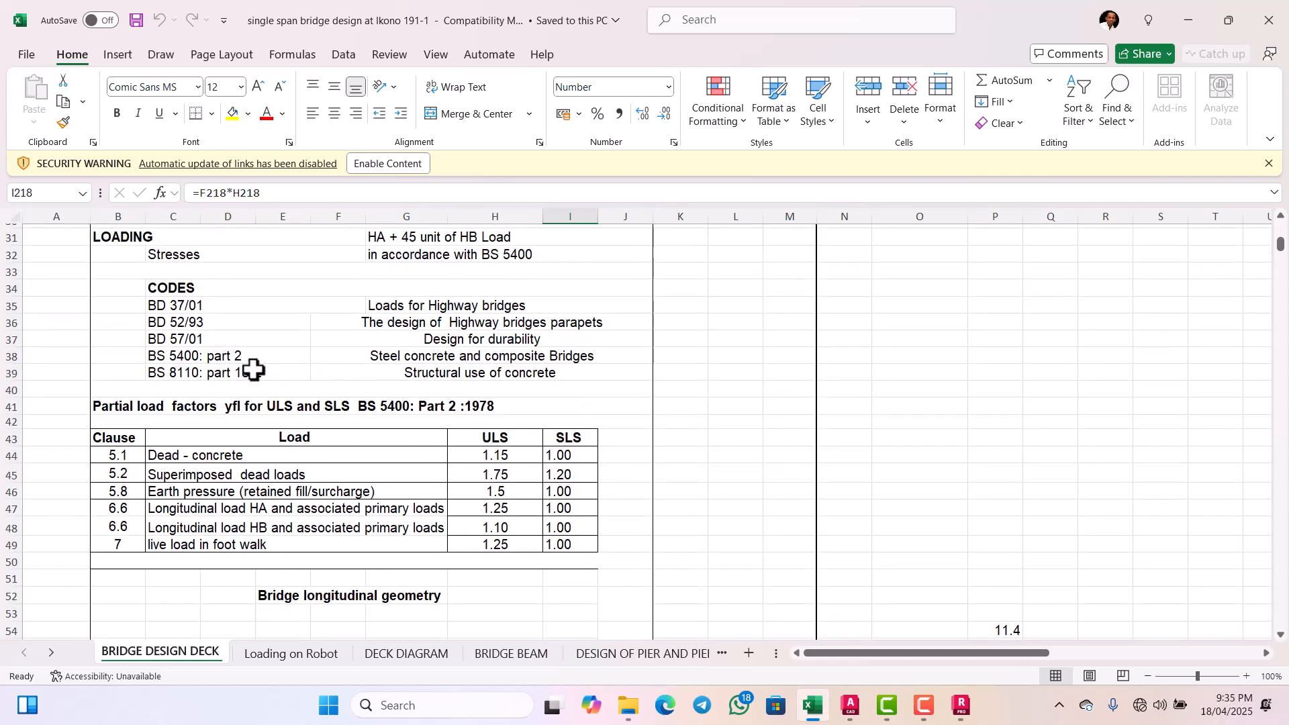
pyautogui.scroll(-1, 463, 362)
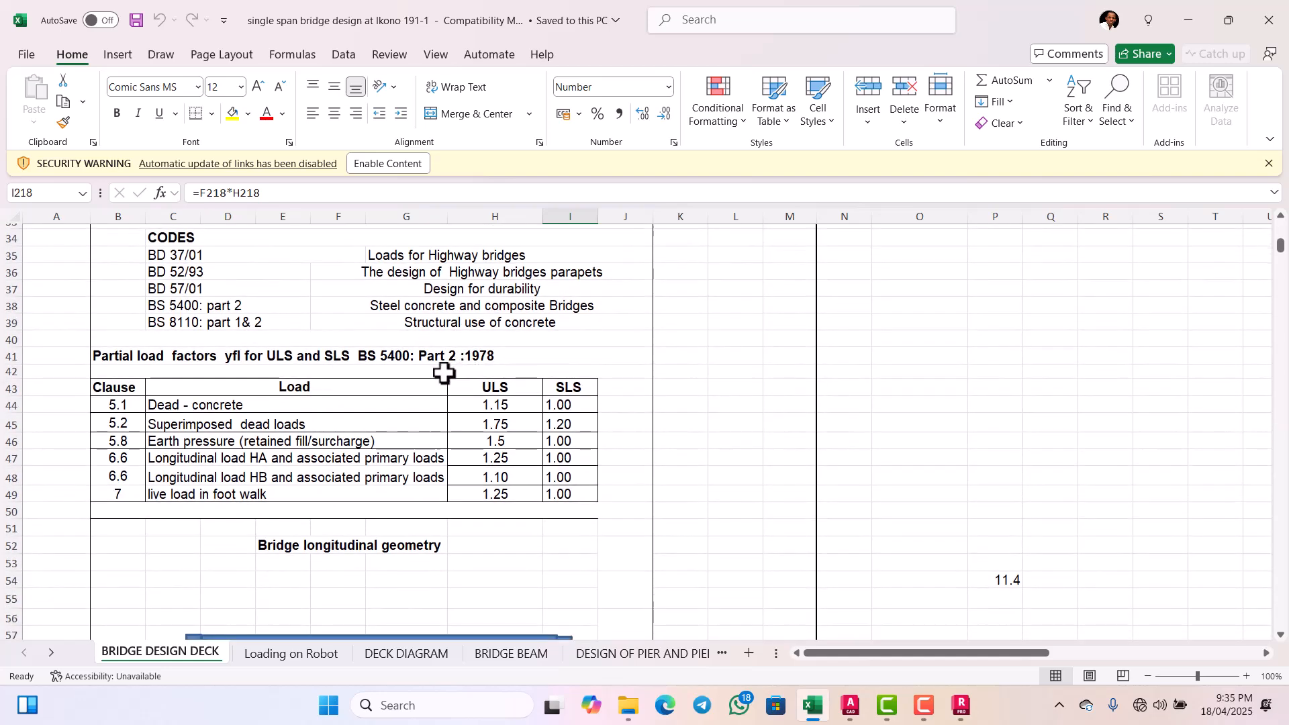
pyautogui.scroll(-1, 440, 375)
pyautogui.scroll(-1, 408, 381)
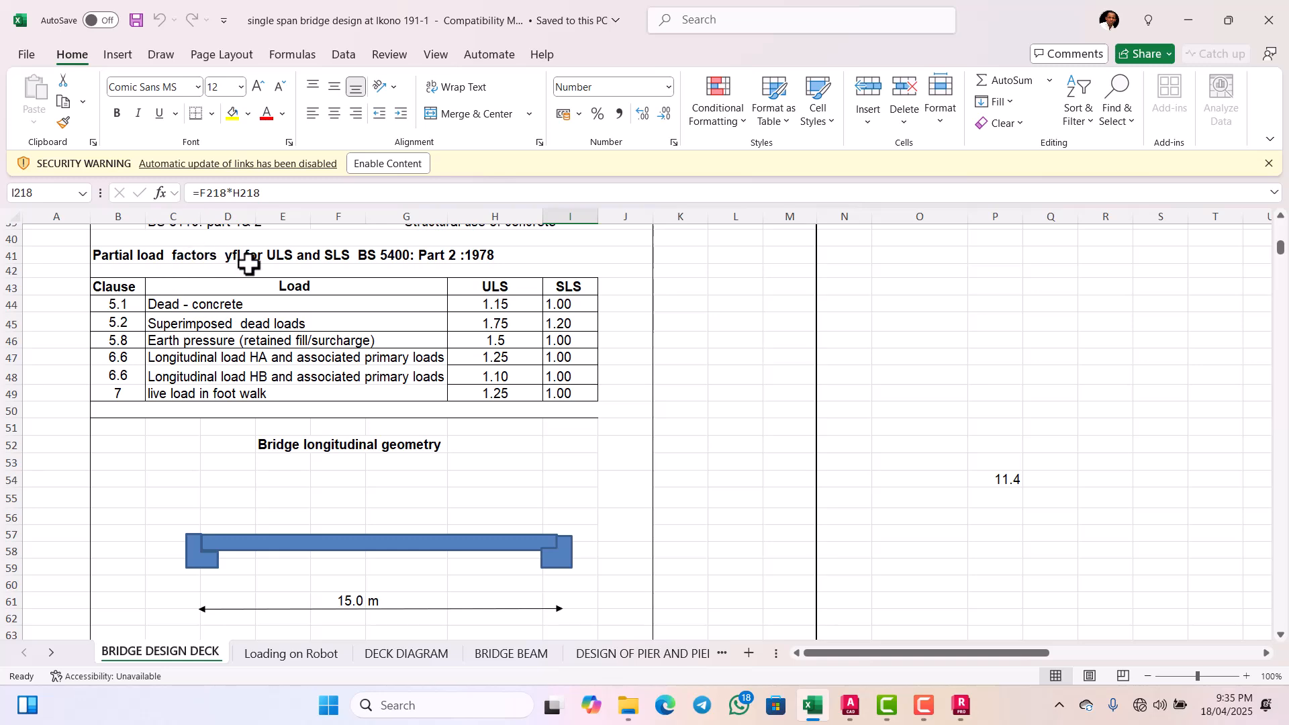
pyautogui.scroll(2, 249, 290)
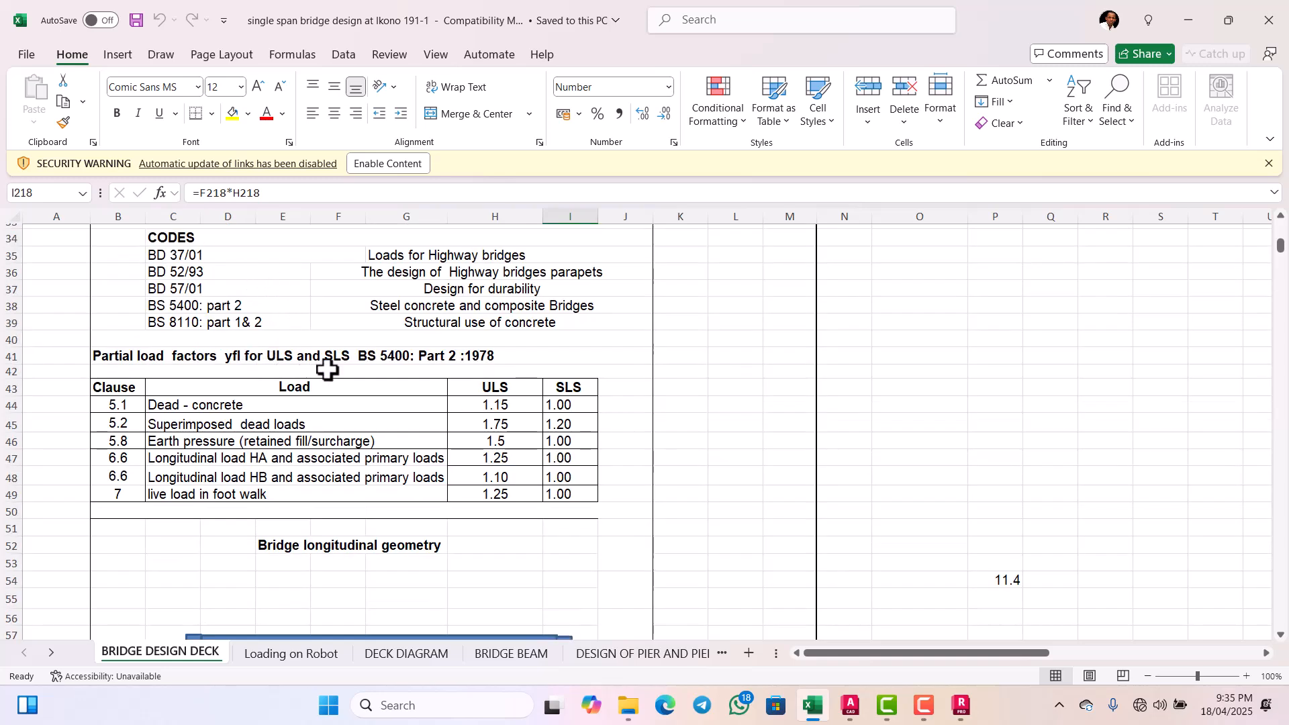
pyautogui.scroll(-1, 325, 368)
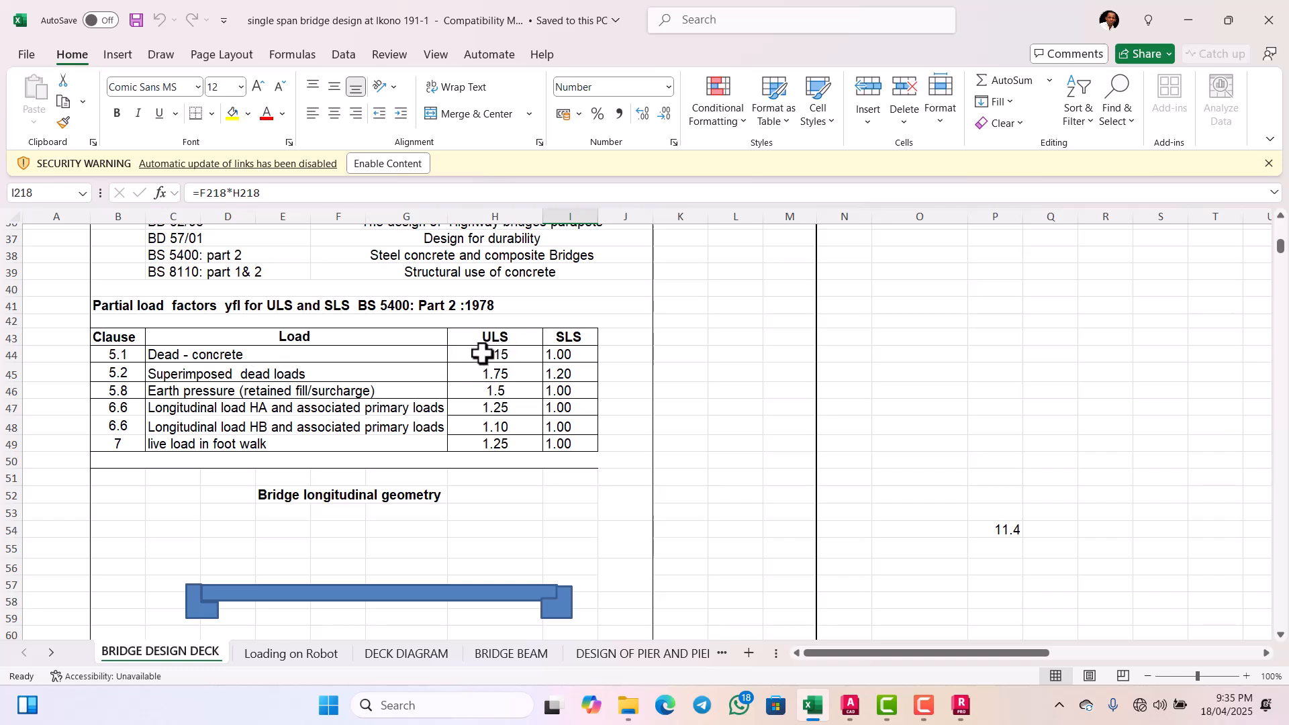
pyautogui.scroll(-1, 388, 388)
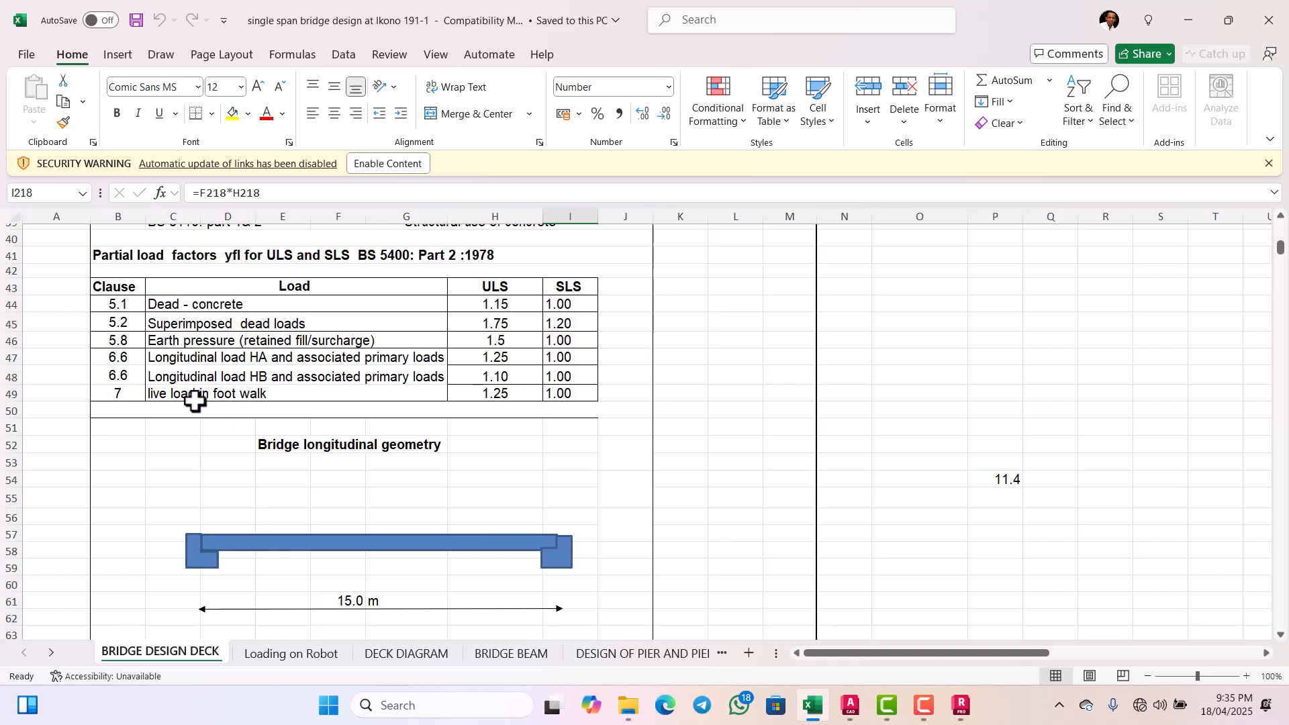
pyautogui.scroll(-1, 292, 390)
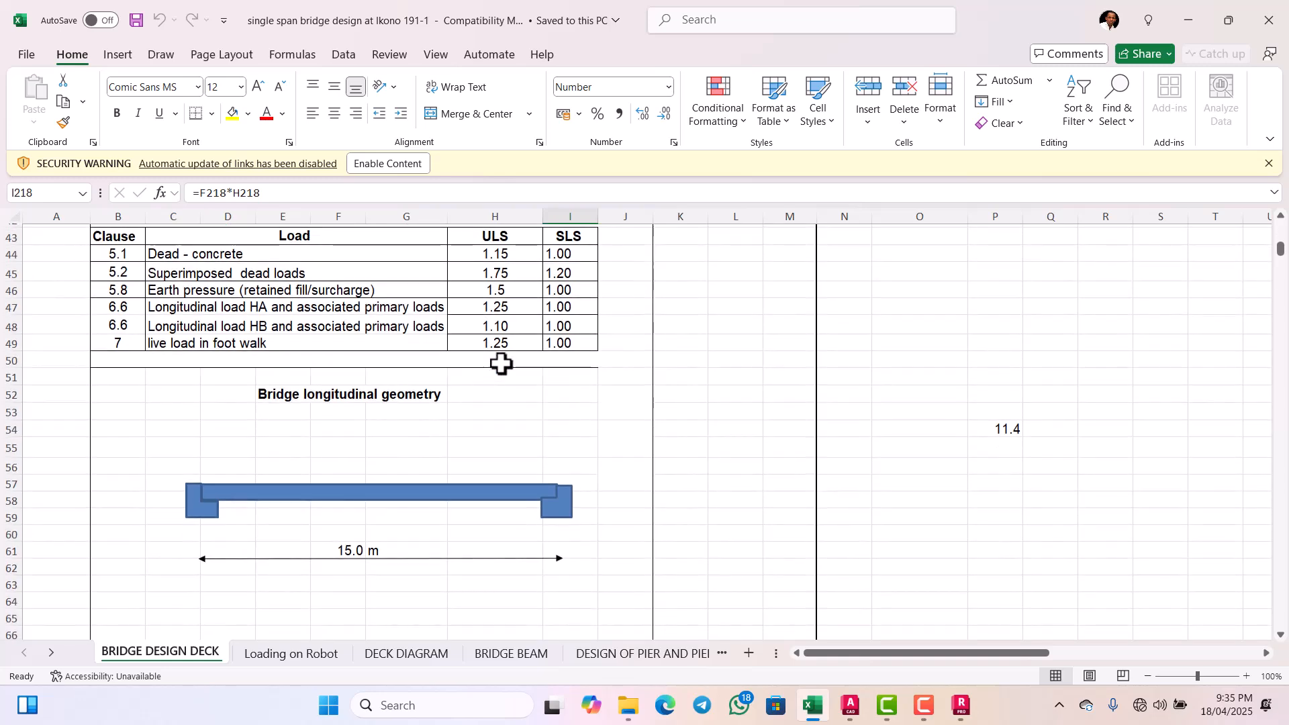
# Step: Examine the bridge longitudinal geometry sketch and the deck geometry dimensions, including the girder layout and approach slab
pyautogui.scroll(-2, 505, 361)
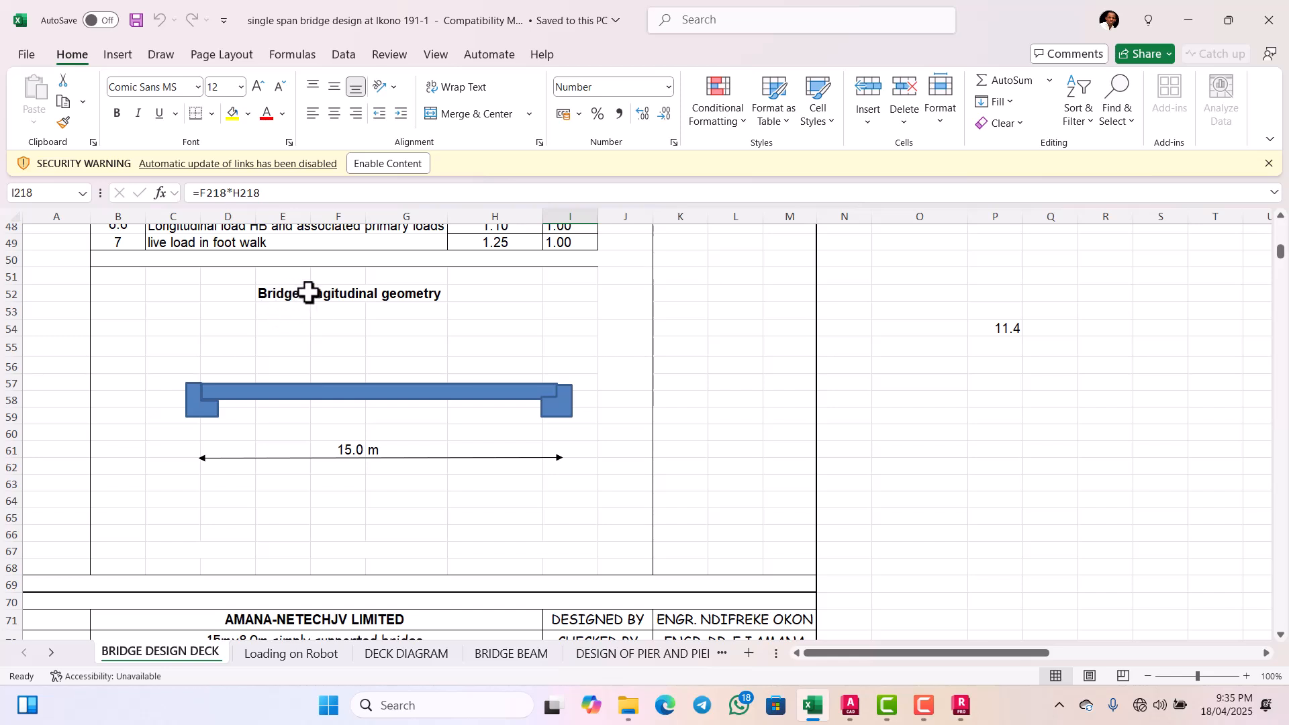
pyautogui.scroll(-1, 457, 326)
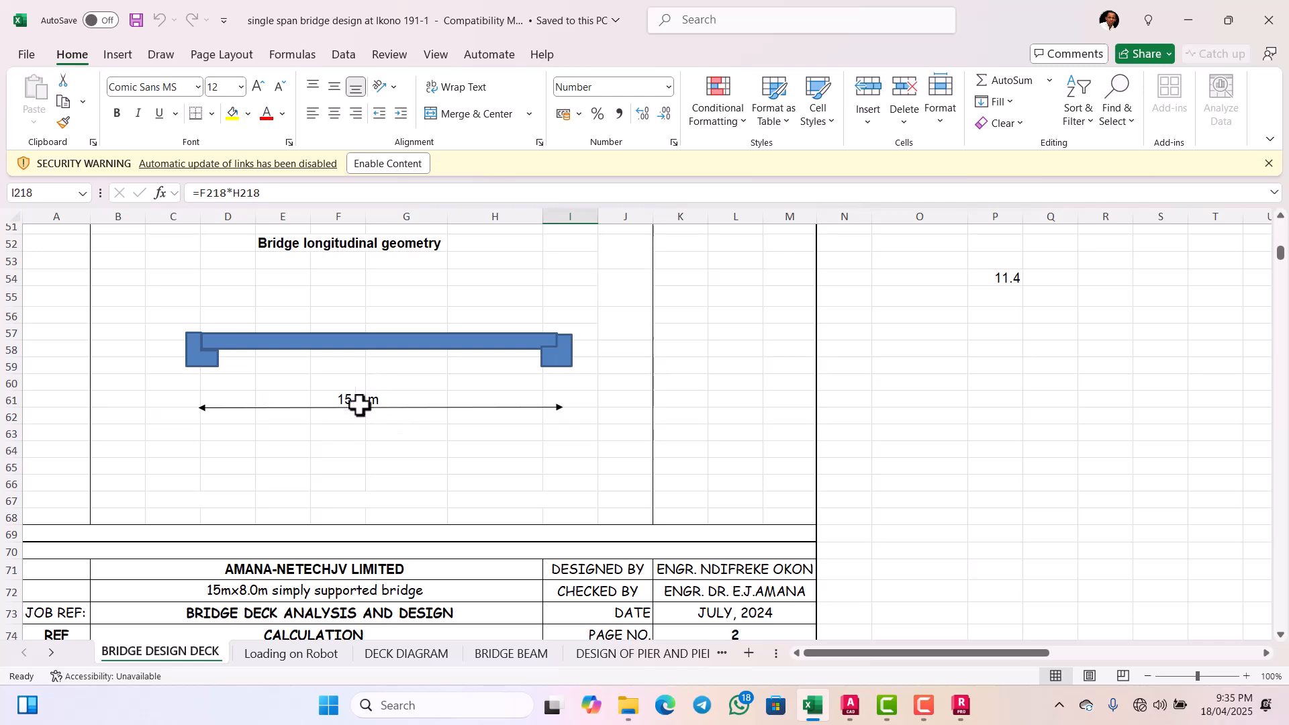
pyautogui.scroll(-2, 423, 406)
pyautogui.scroll(-5, 419, 394)
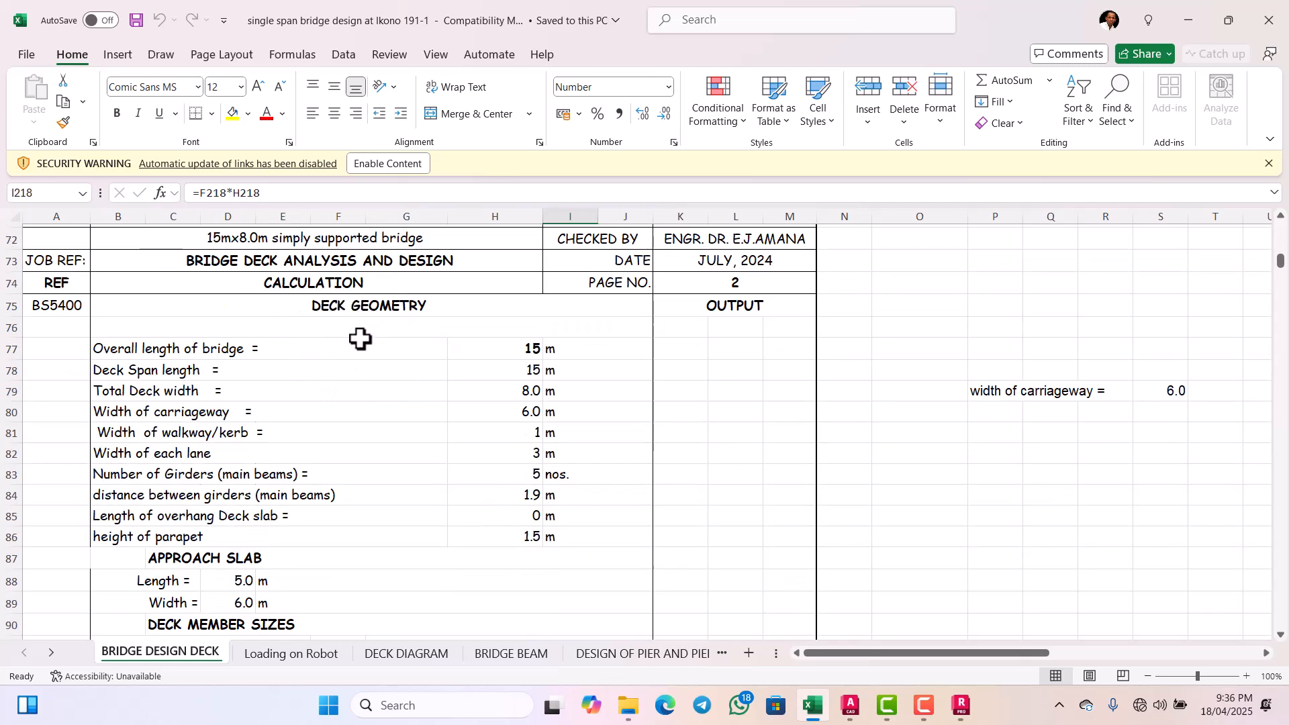
pyautogui.scroll(-2, 436, 351)
pyautogui.scroll(1, 435, 353)
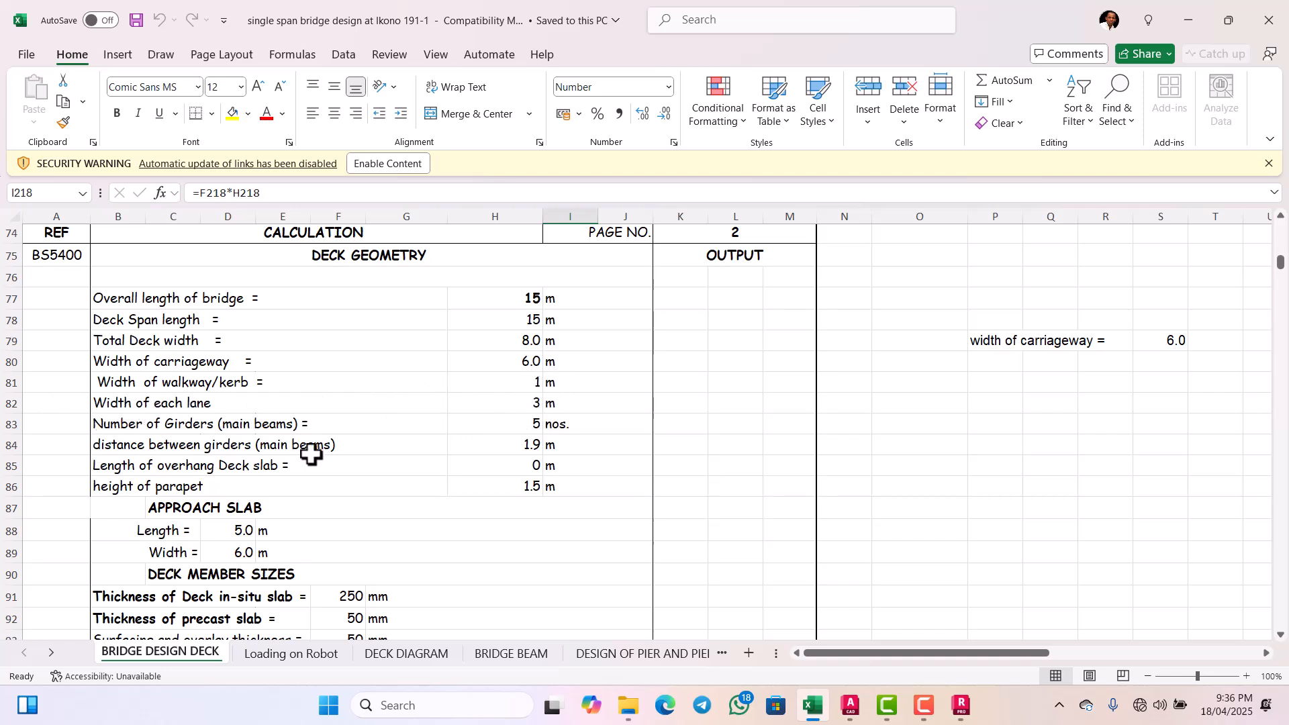
pyautogui.scroll(-1, 156, 421)
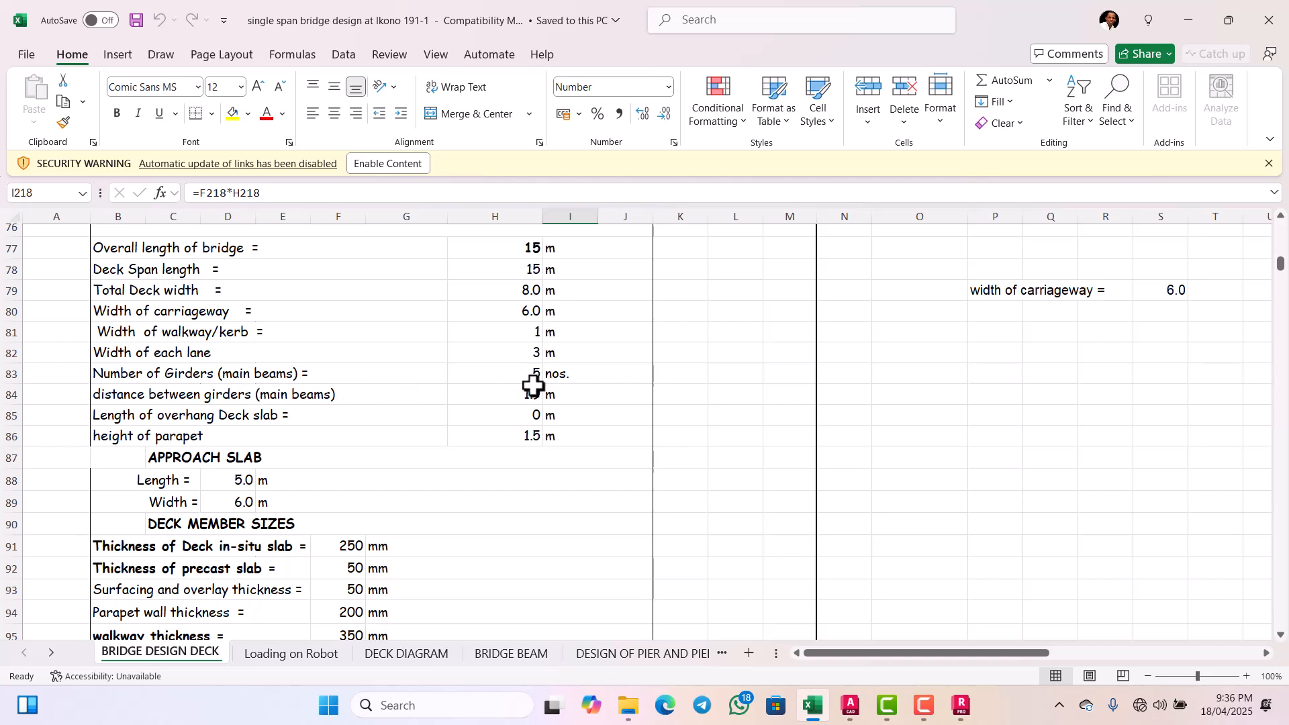
pyautogui.scroll(-1, 408, 398)
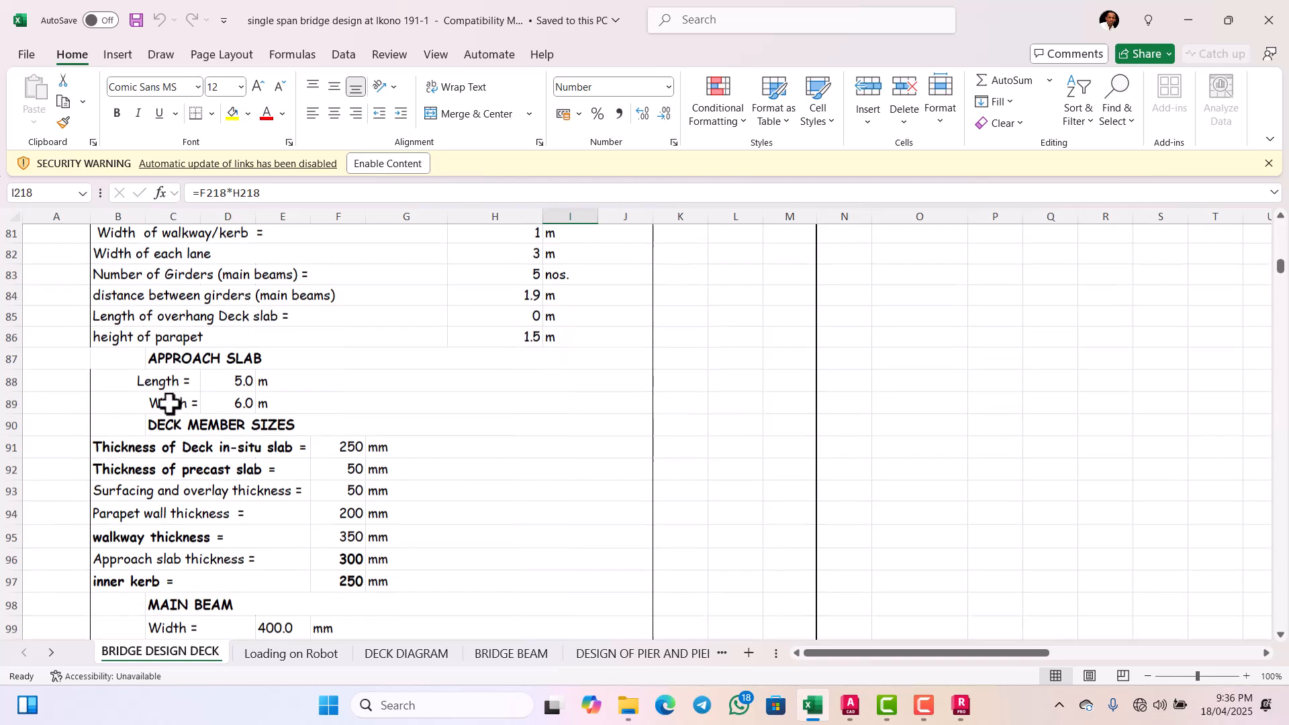
pyautogui.scroll(-1, 171, 404)
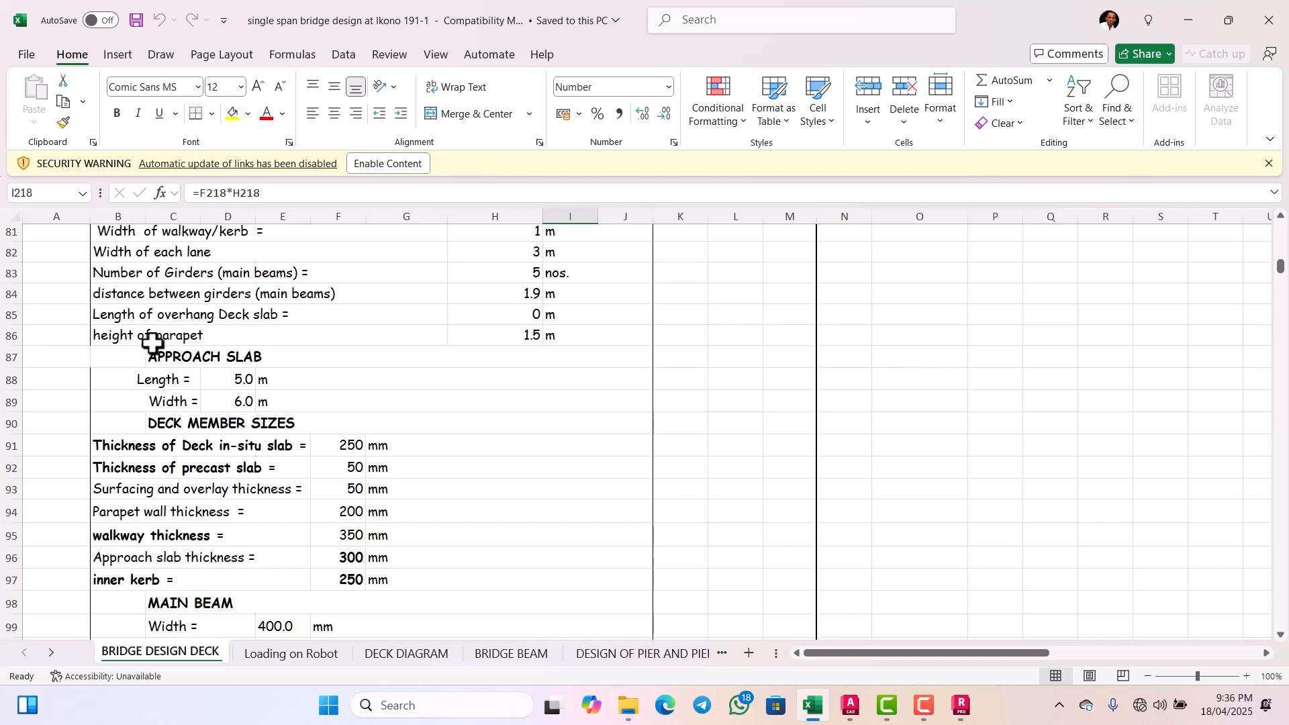
pyautogui.scroll(-2, 539, 363)
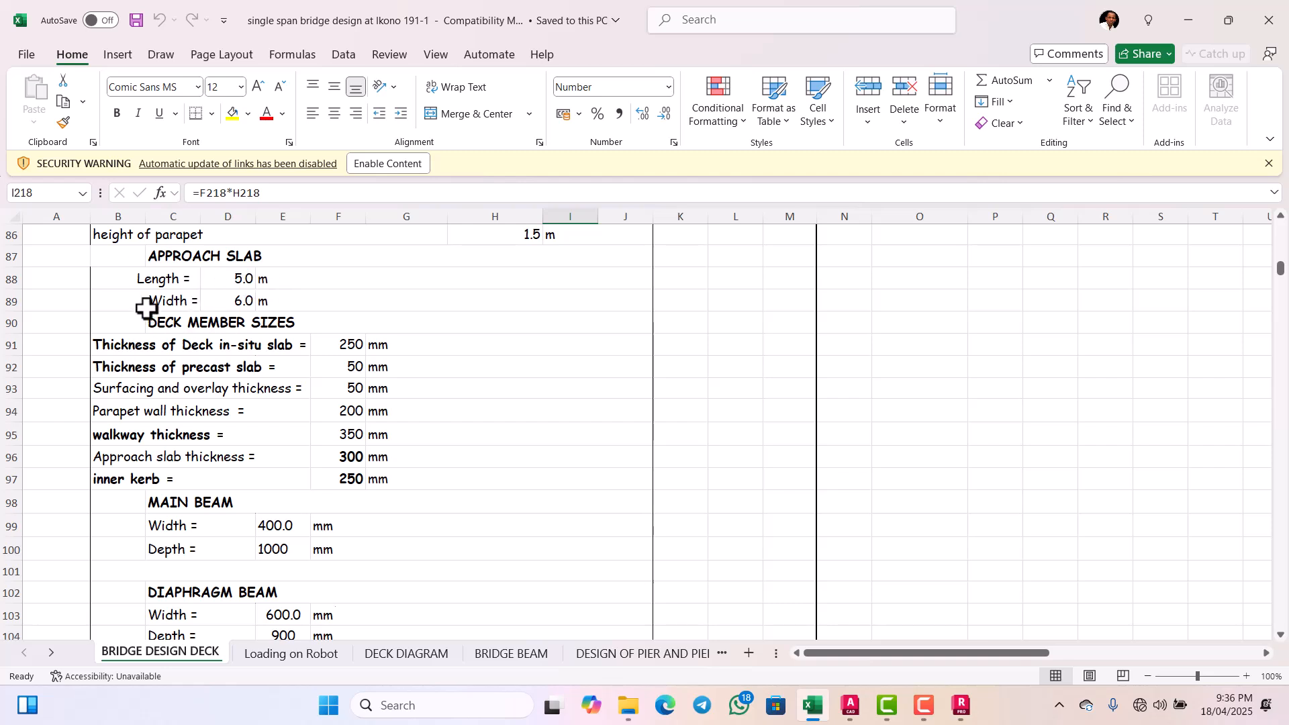
# Step: Set the thickness of the deck in-situ slab to 200 mm in the deck member sizes
pyautogui.scroll(-1, 228, 319)
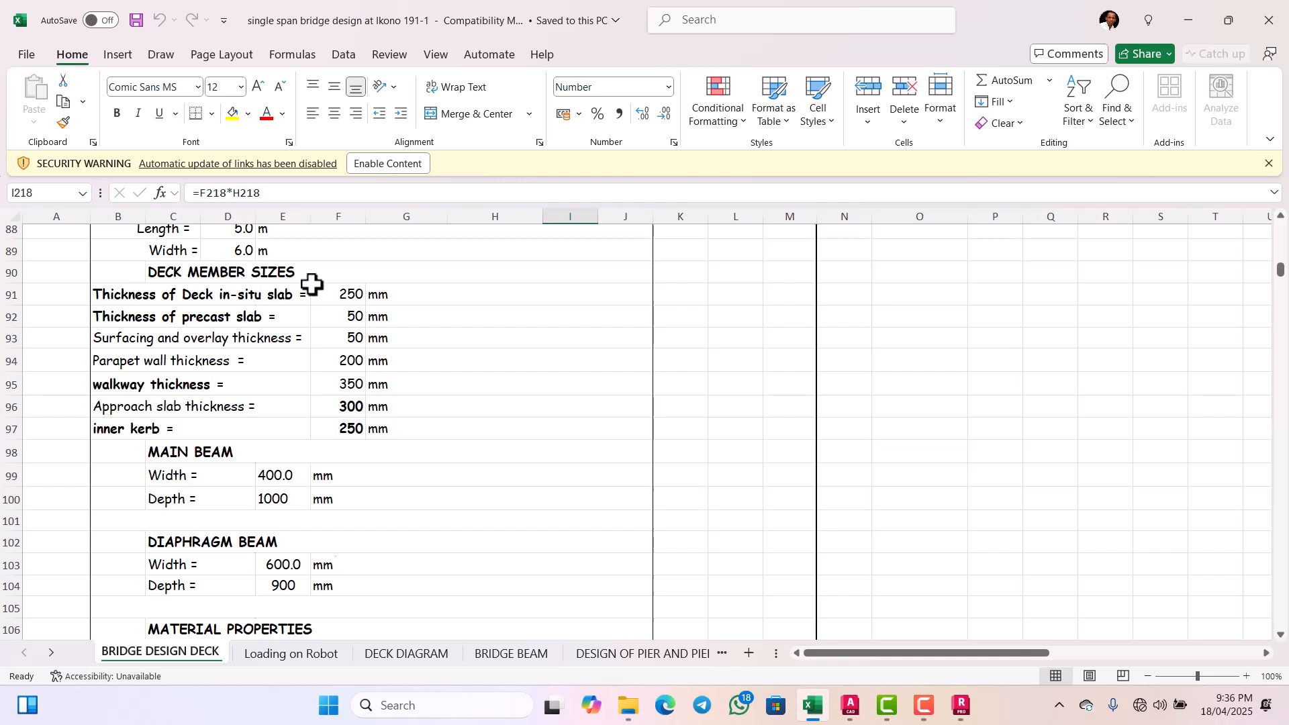
pyautogui.click(113, 296)
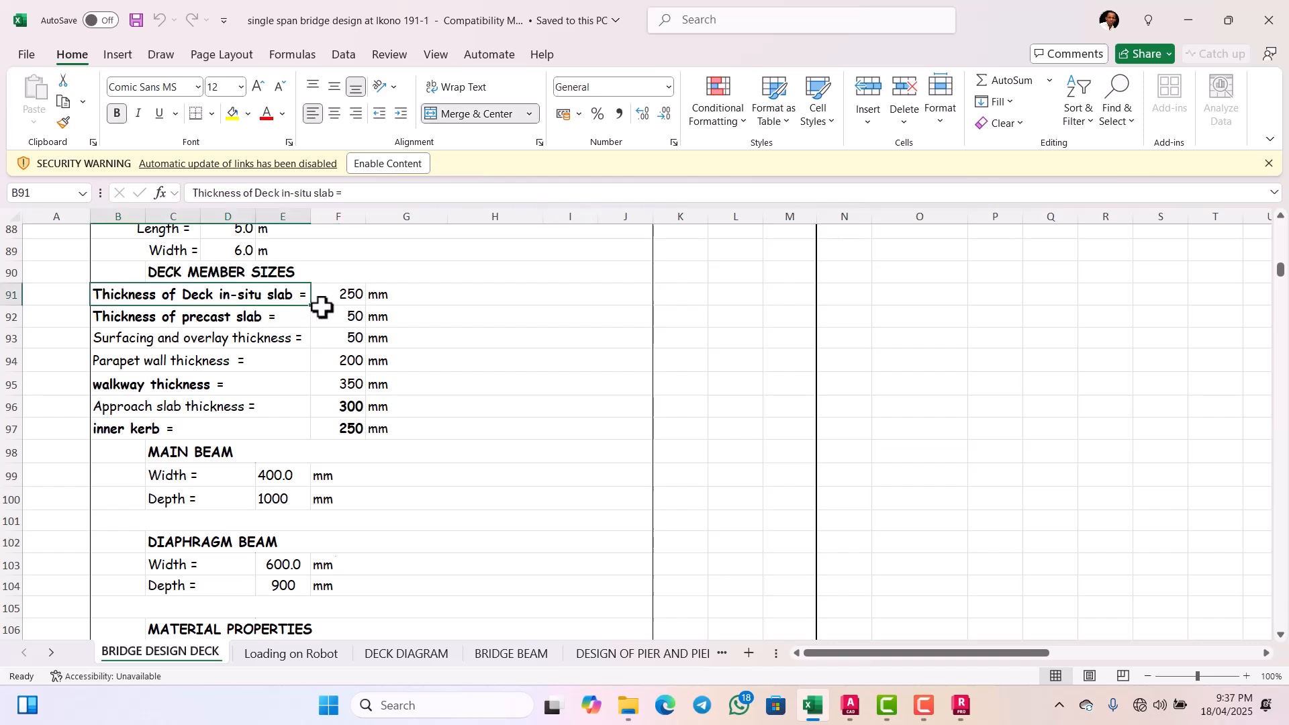
pyautogui.click(340, 293)
pyautogui.doubleClick(351, 294)
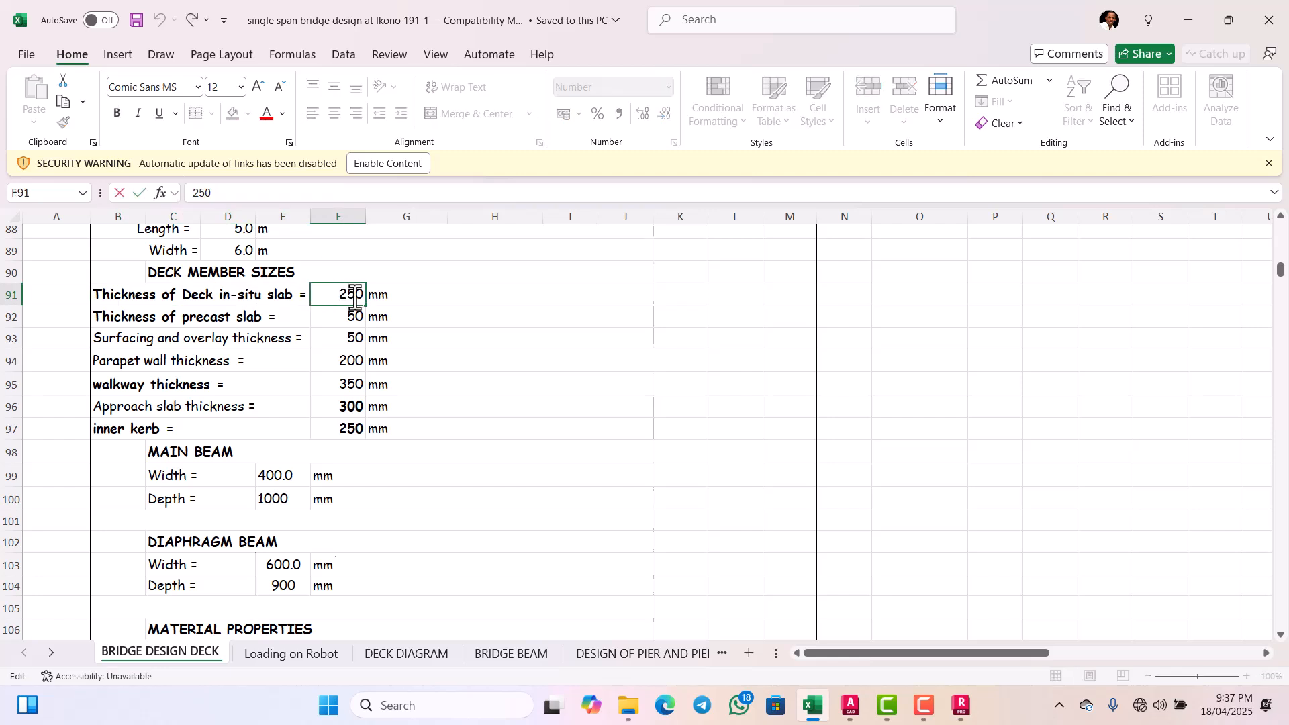
pyautogui.write('0')
pyautogui.click(395, 379)
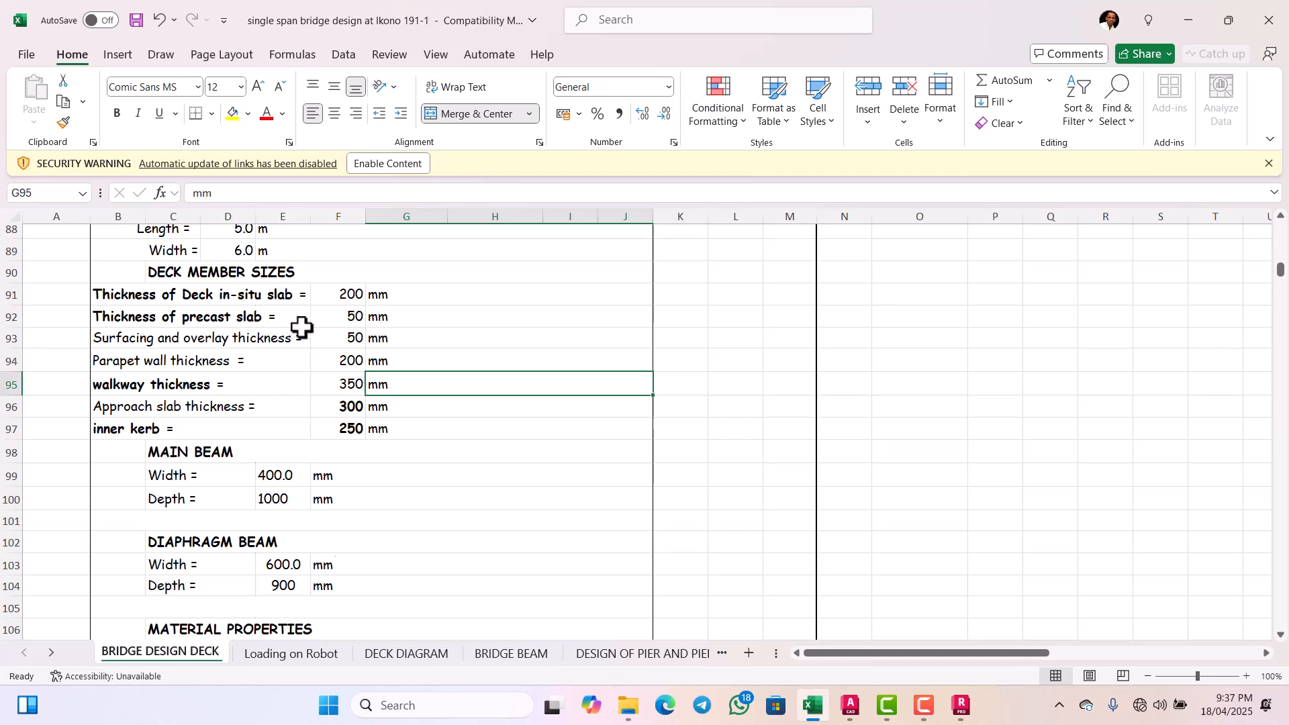
# Step: Examine the remaining deck member thicknesses, the main and diaphragm beam sizes, and the material properties list
pyautogui.scroll(-1, 211, 349)
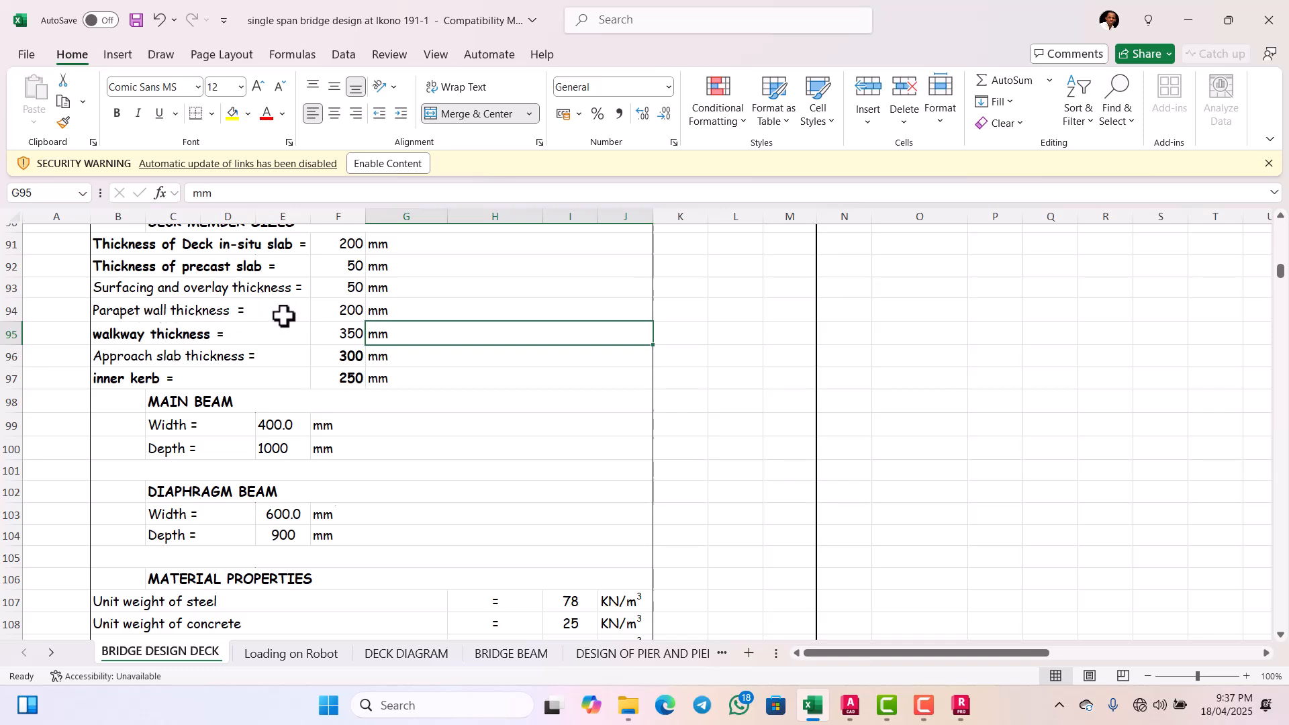
pyautogui.scroll(-1, 376, 329)
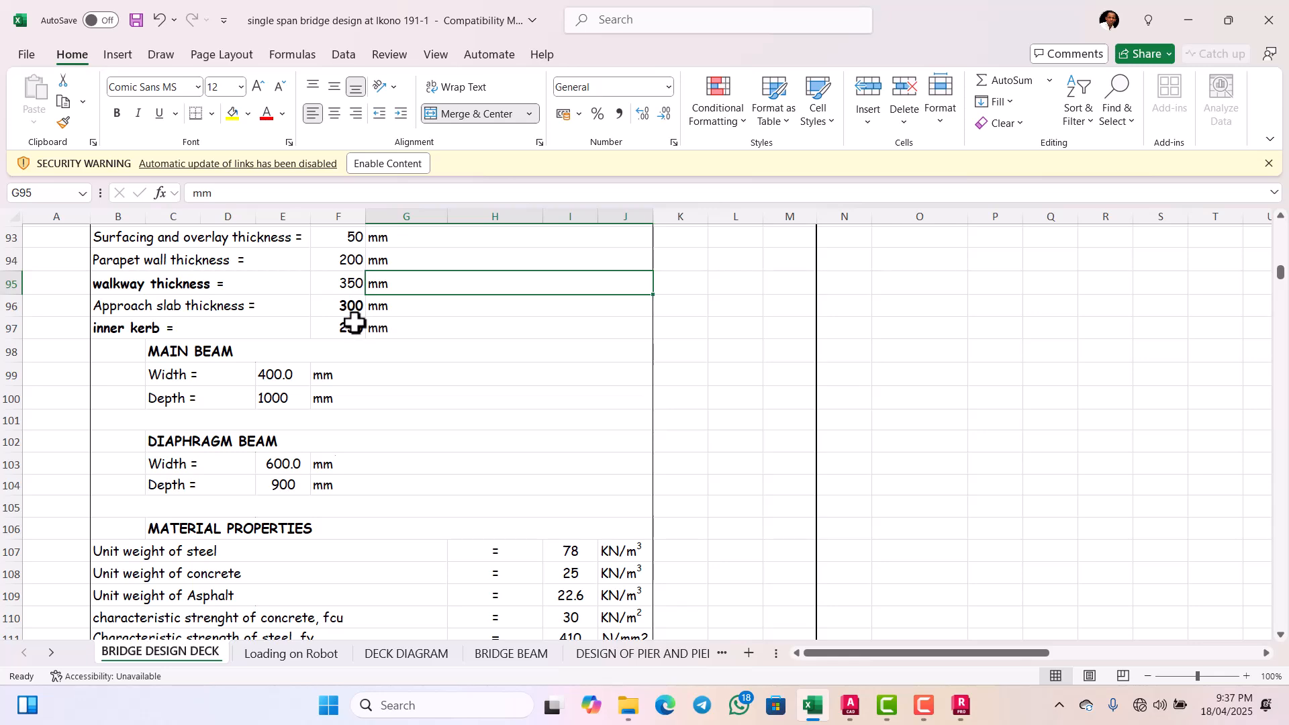
pyautogui.scroll(1, 342, 323)
pyautogui.scroll(-1, 282, 346)
pyautogui.scroll(-1, 134, 331)
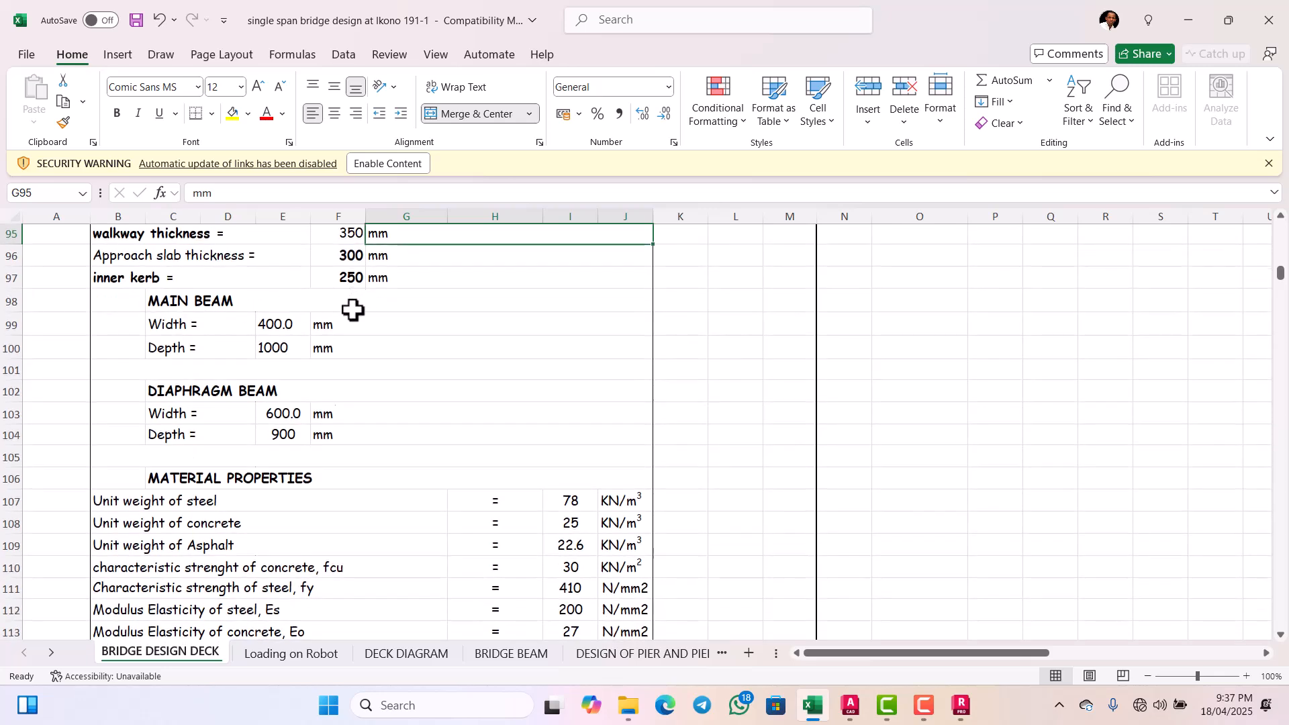
pyautogui.scroll(-1, 353, 309)
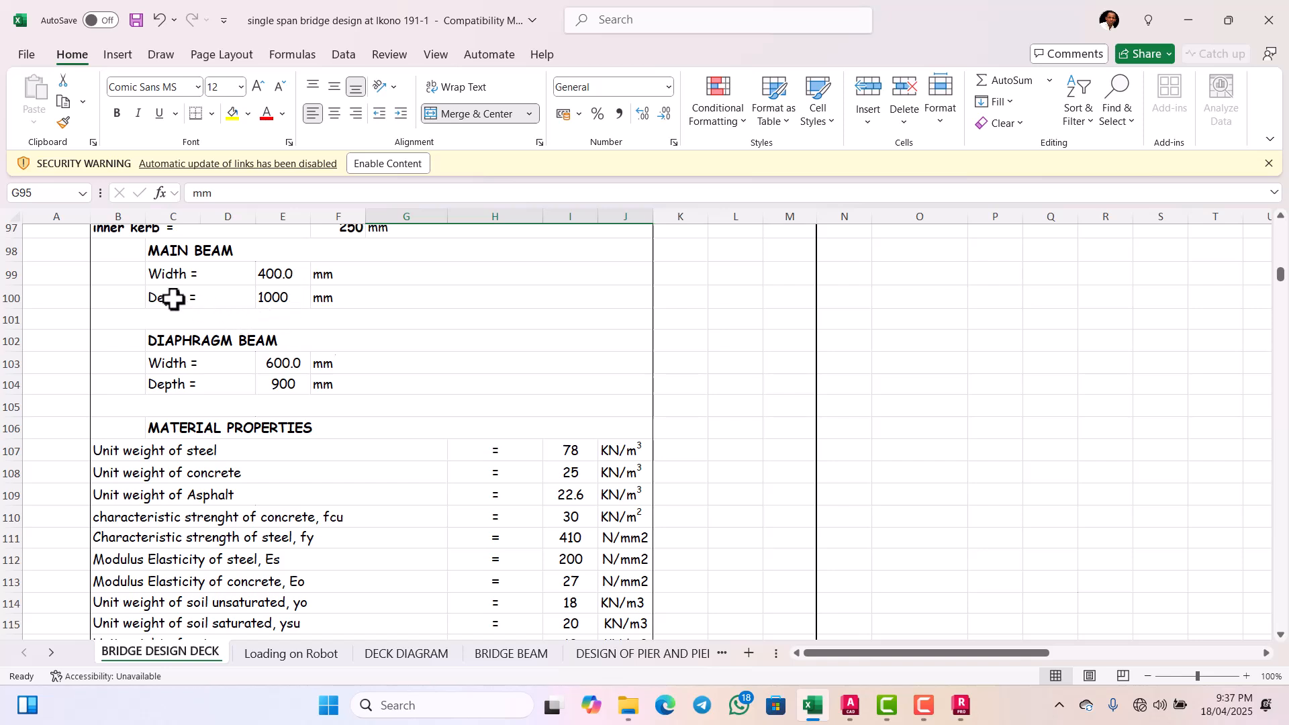
pyautogui.scroll(-1, 297, 309)
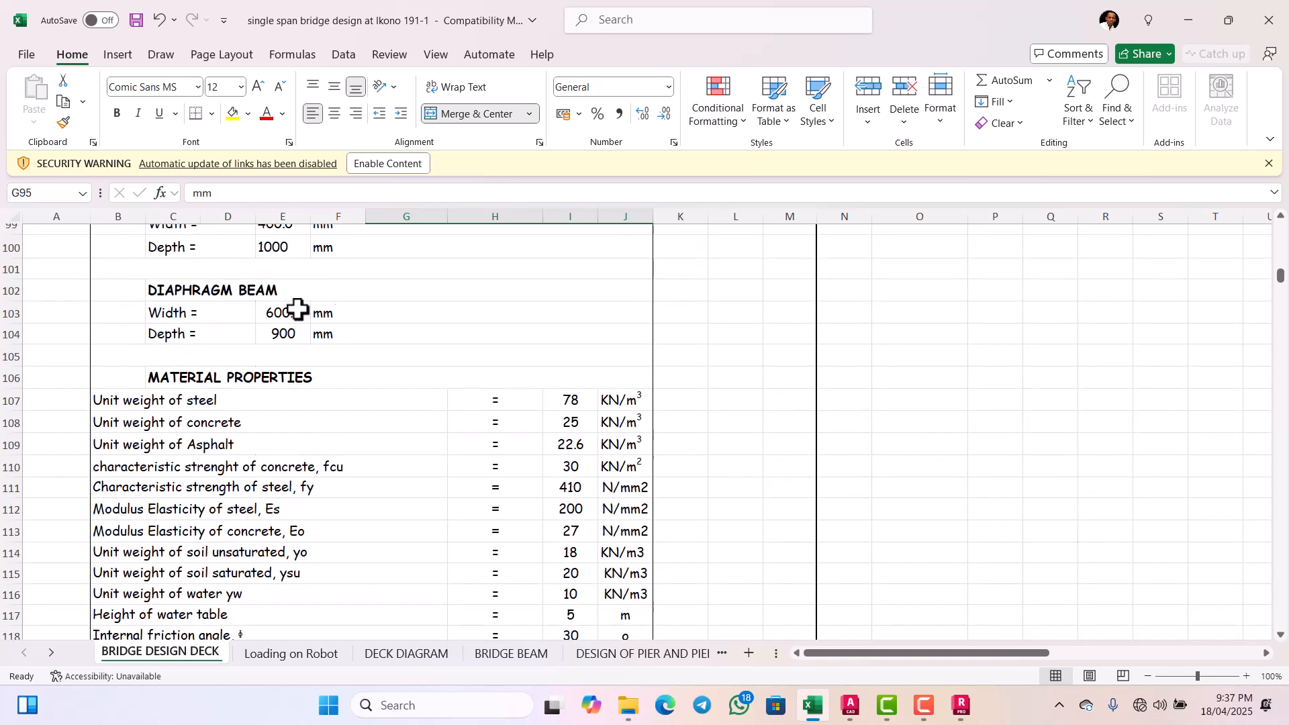
pyautogui.scroll(-1, 297, 308)
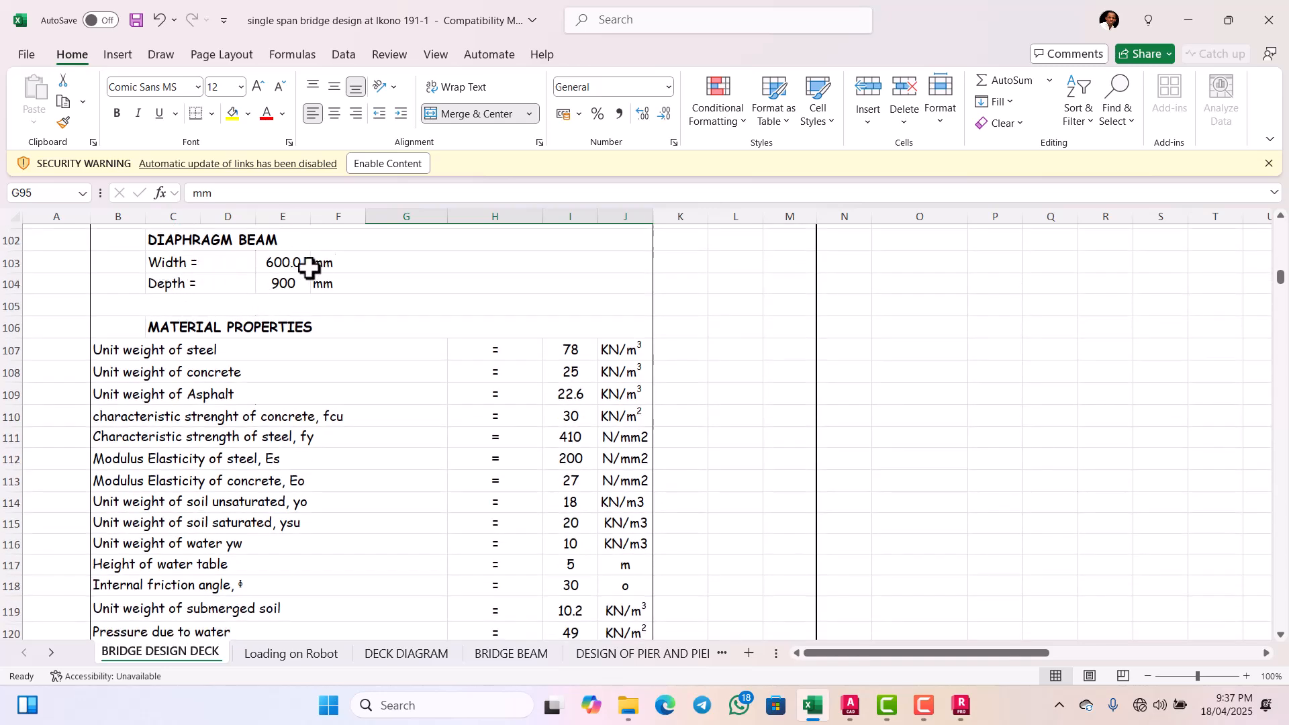
pyautogui.scroll(-1, 233, 305)
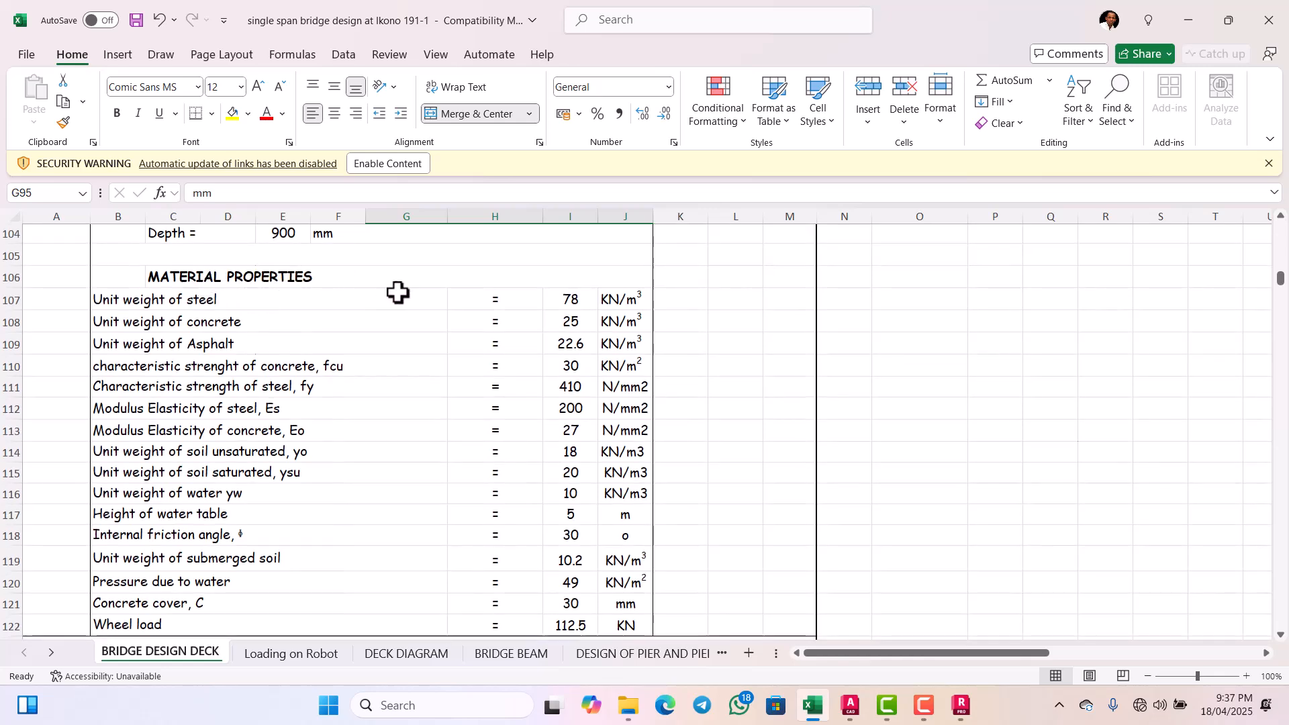
pyautogui.scroll(-1, 485, 307)
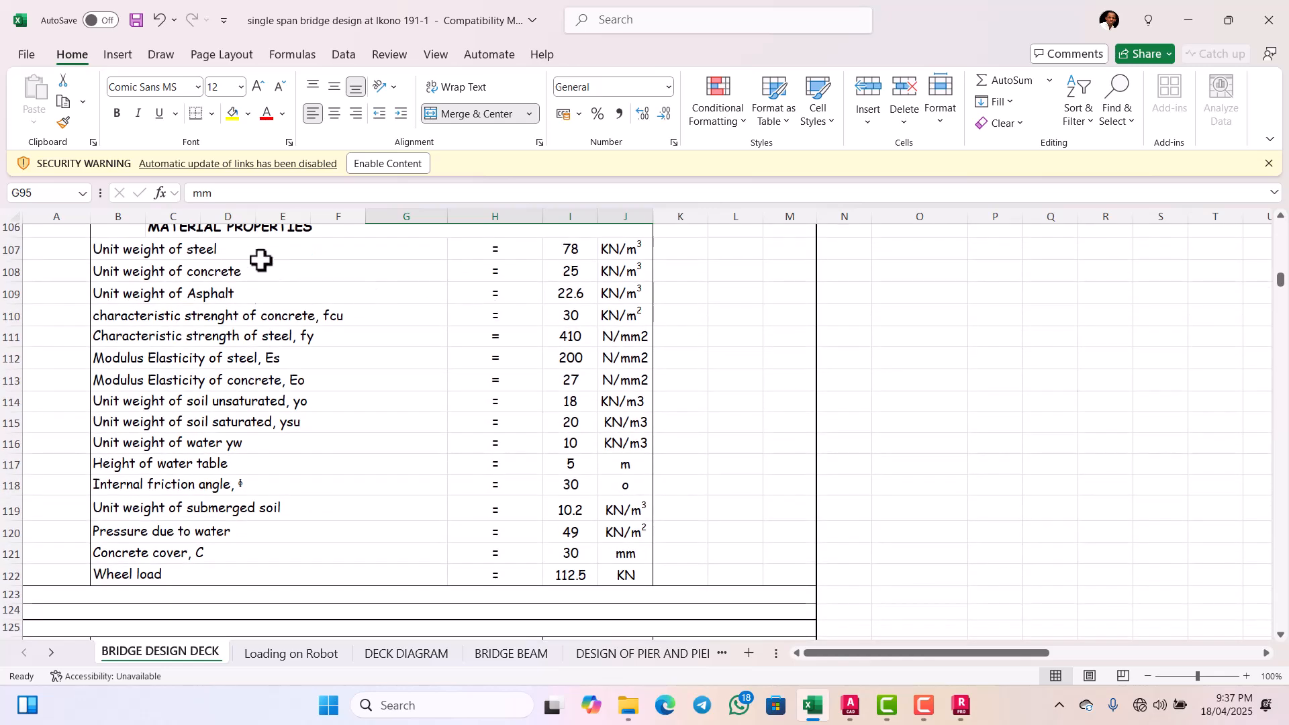
pyautogui.scroll(-1, 446, 283)
# Step: Examine the bridge transverse section with its girder spacing, and the input parameter and design data tables below it
pyautogui.scroll(-6, 446, 283)
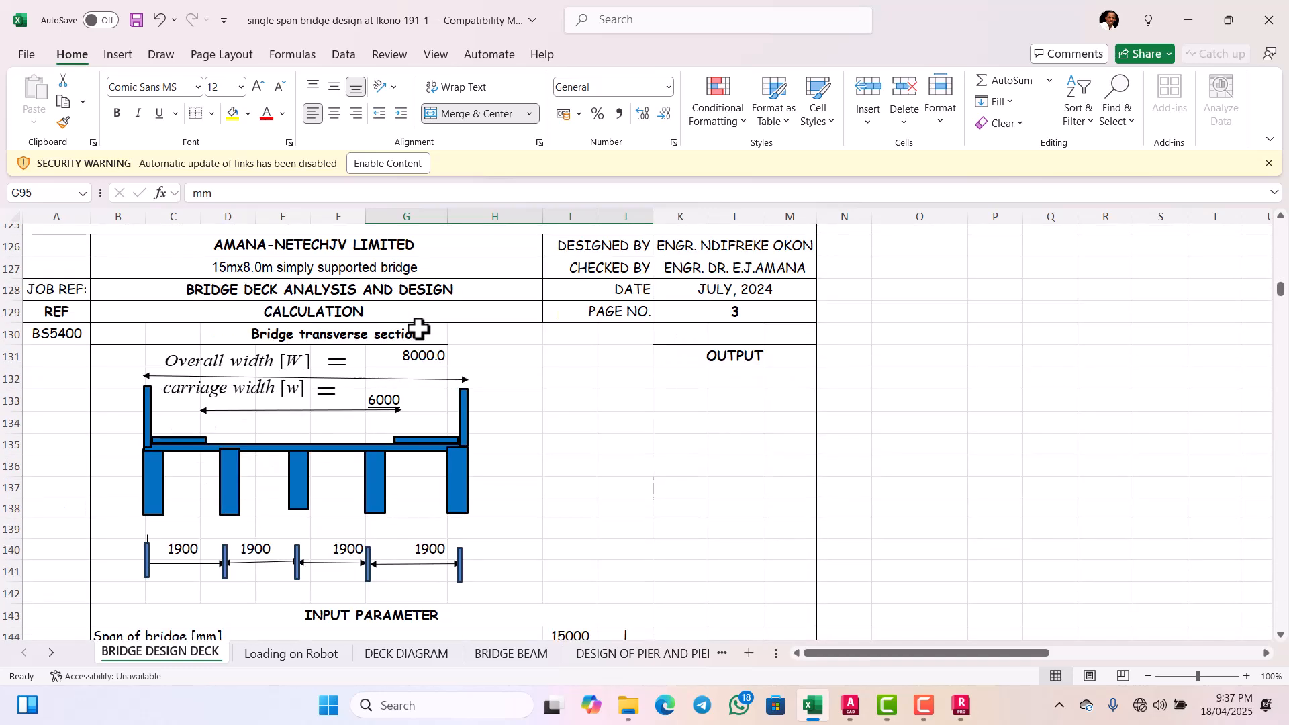
pyautogui.scroll(-2, 418, 328)
pyautogui.scroll(1, 282, 363)
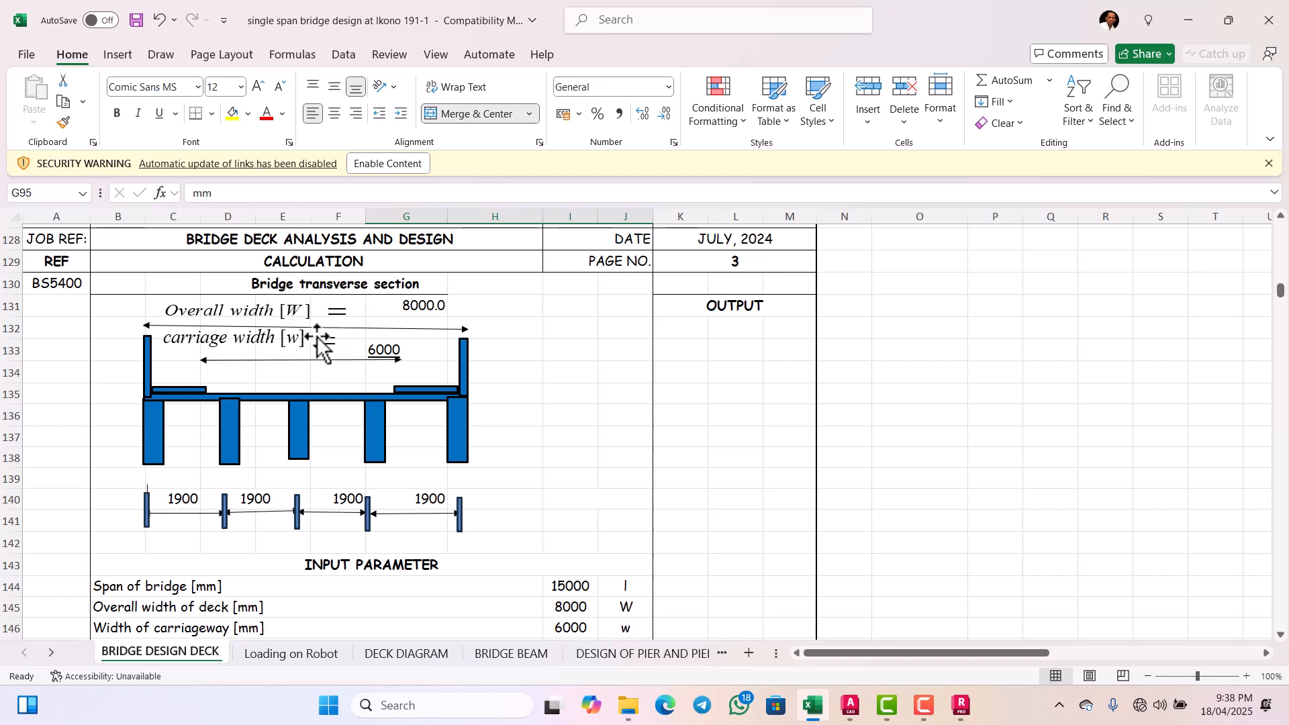
pyautogui.scroll(-1, 268, 309)
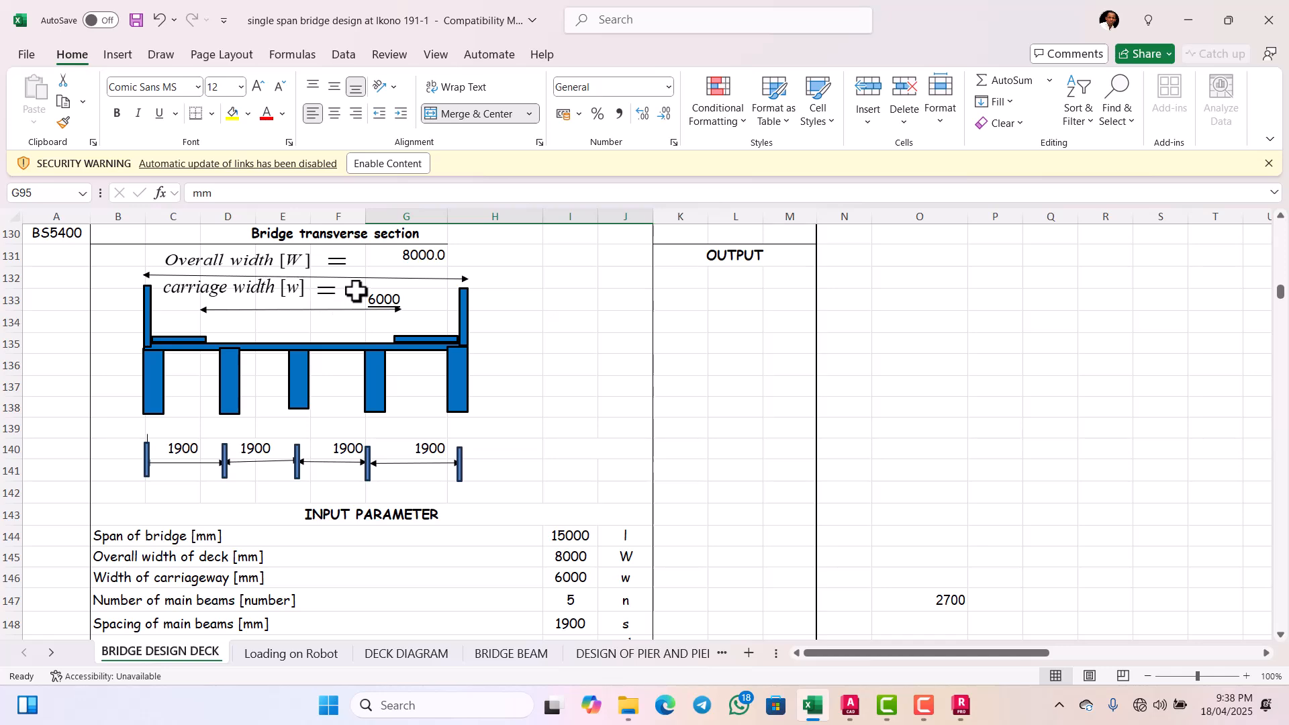
pyautogui.scroll(-1, 371, 290)
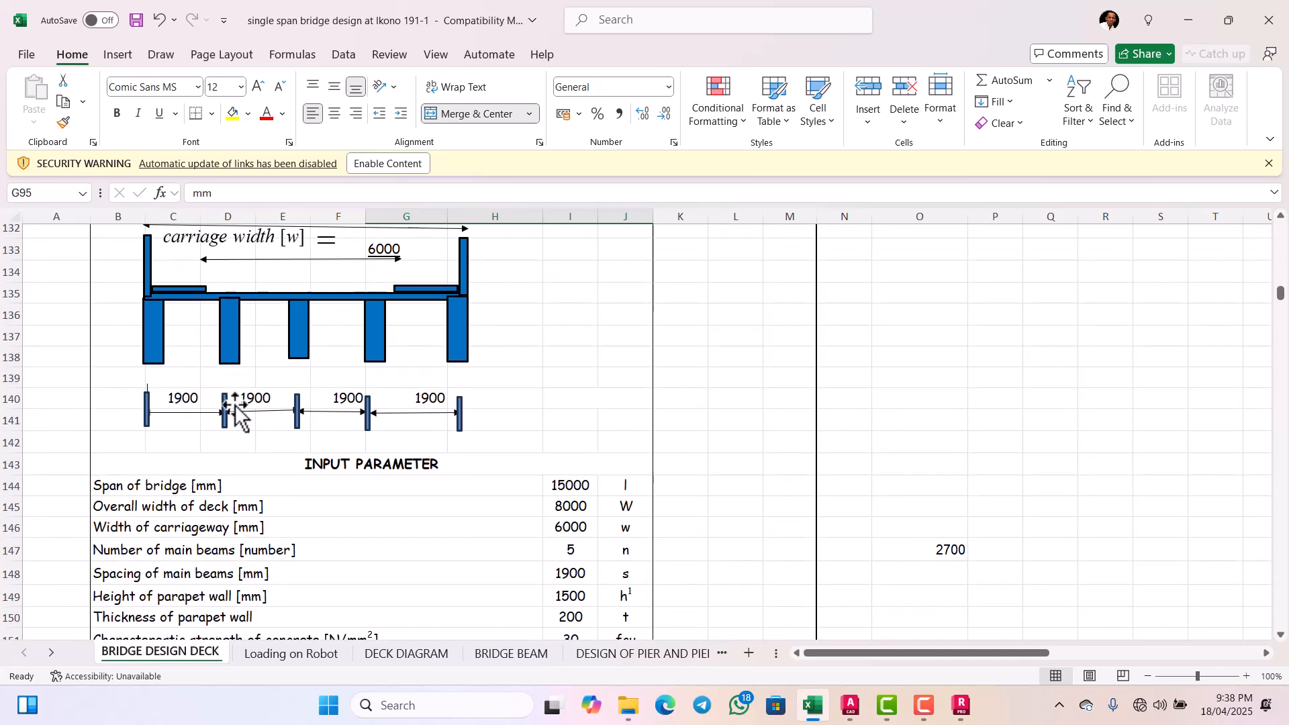
pyautogui.scroll(-1, 261, 400)
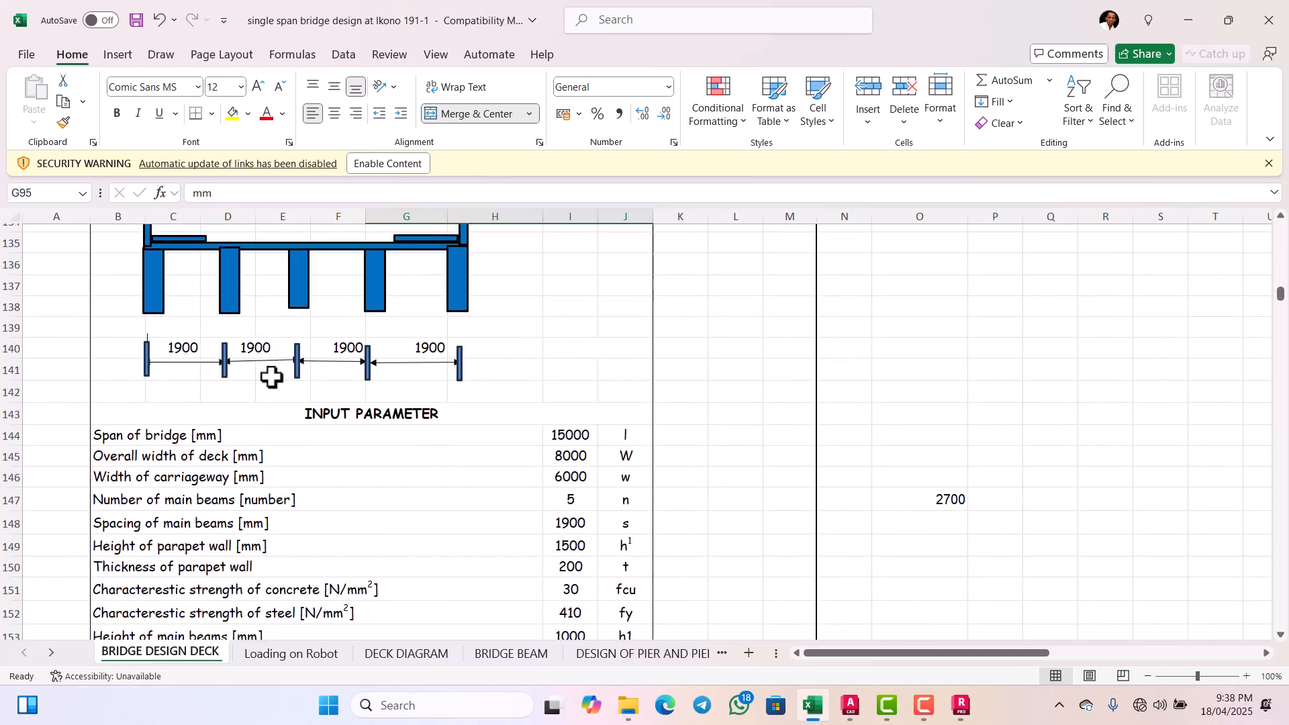
pyautogui.scroll(1, 348, 405)
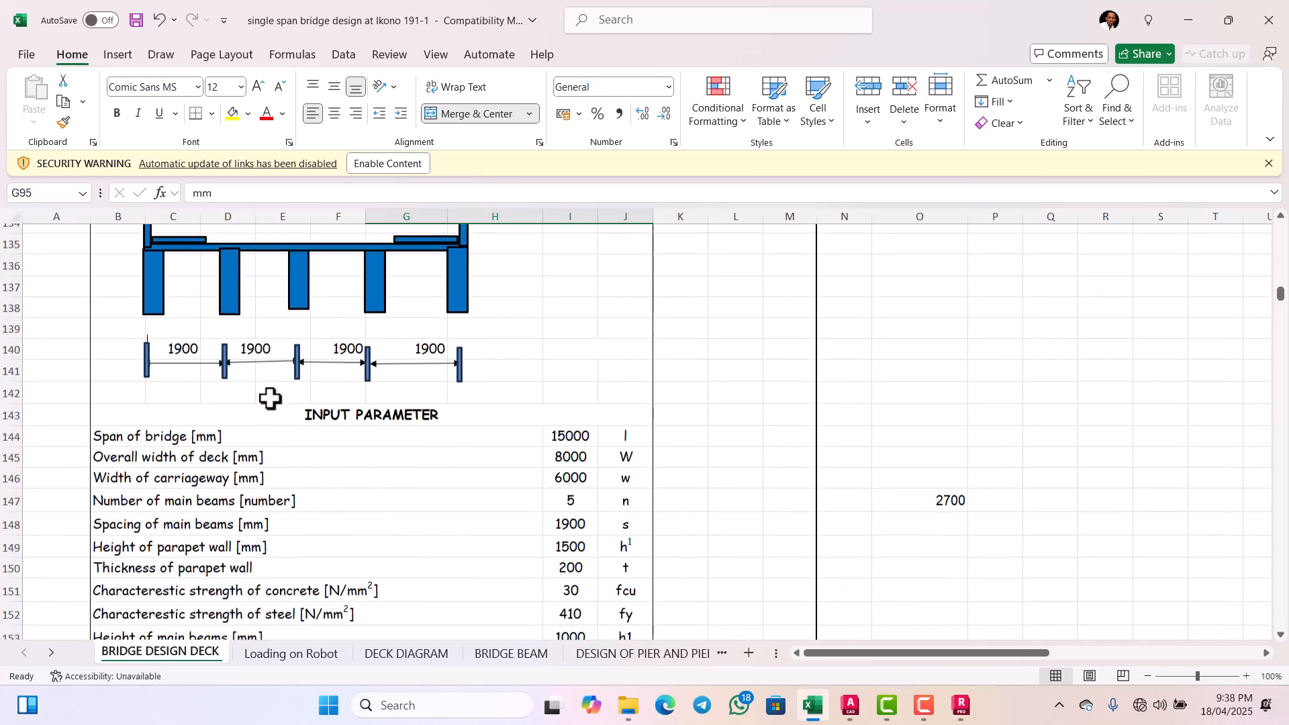
pyautogui.scroll(-1, 267, 399)
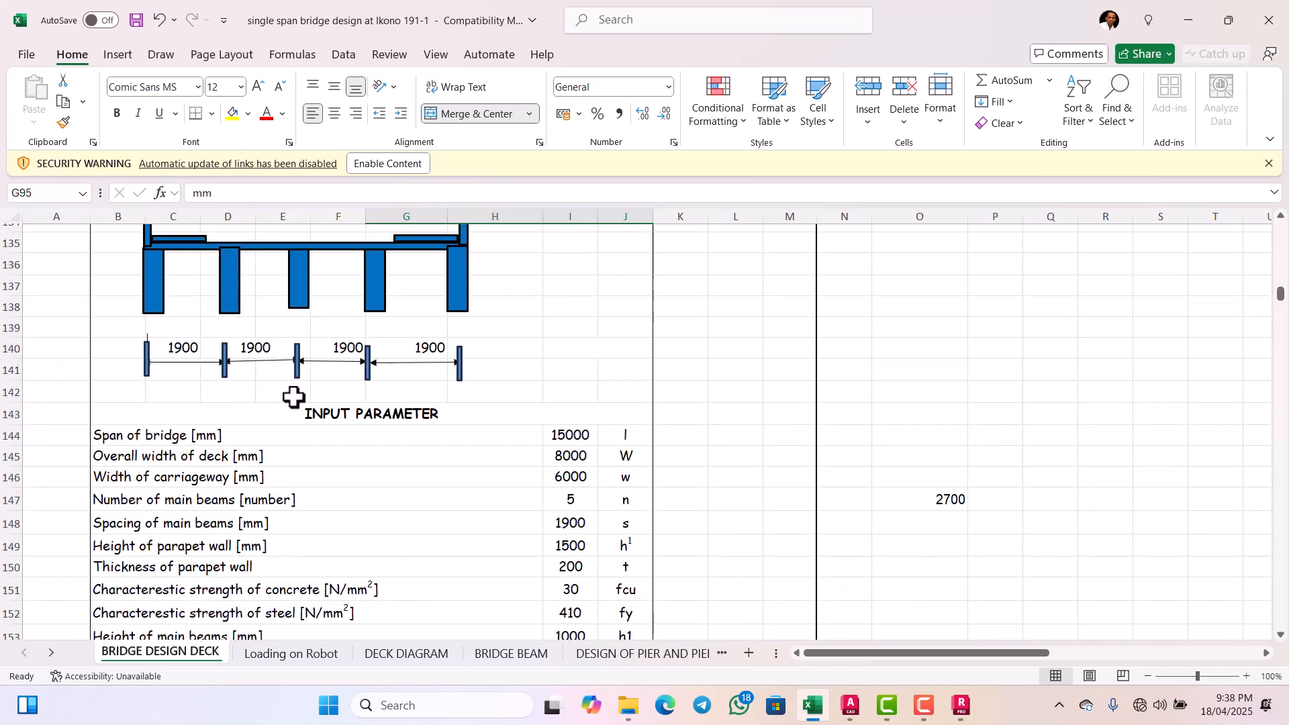
pyautogui.scroll(-1, 300, 396)
pyautogui.scroll(1, 261, 383)
pyautogui.scroll(-1, 331, 347)
pyautogui.scroll(-3, 336, 377)
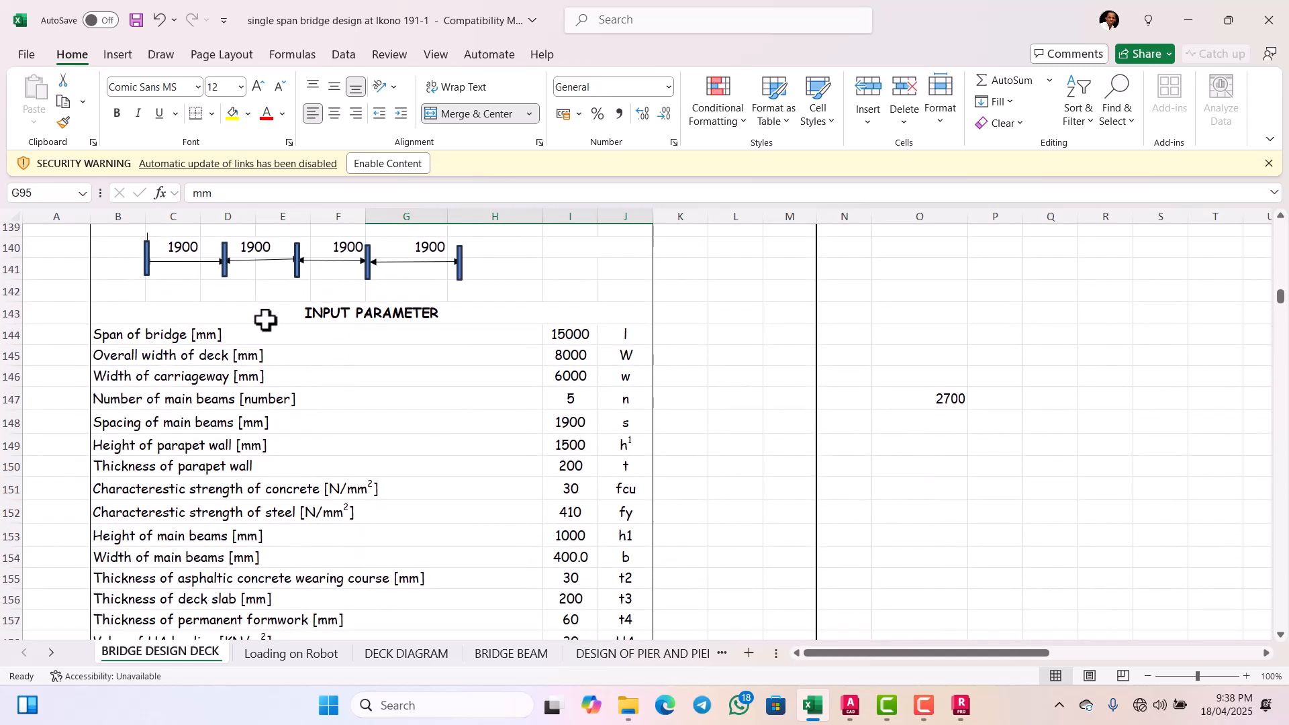
pyautogui.scroll(-9, 422, 329)
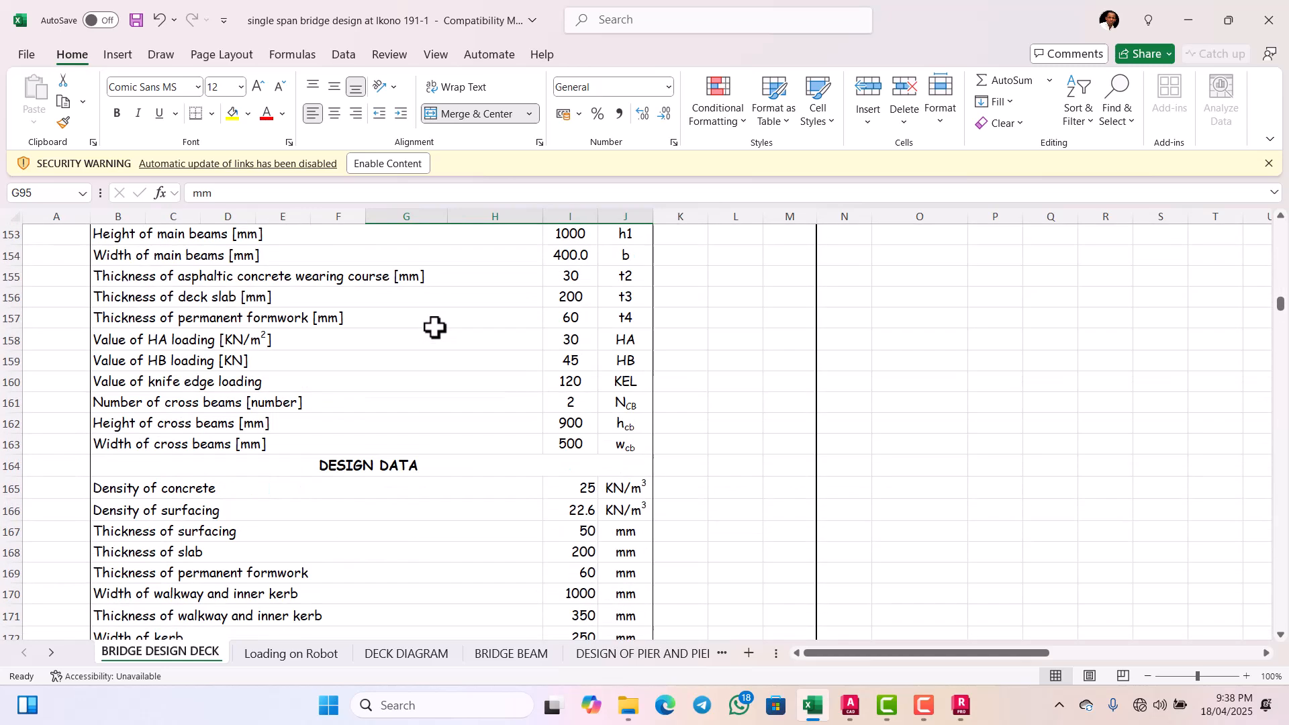
# Step: Remove the division by H77 from the walkway superimposed dead load formula in I194, leaving =(D194*F194*H194)
pyautogui.scroll(-6, 432, 339)
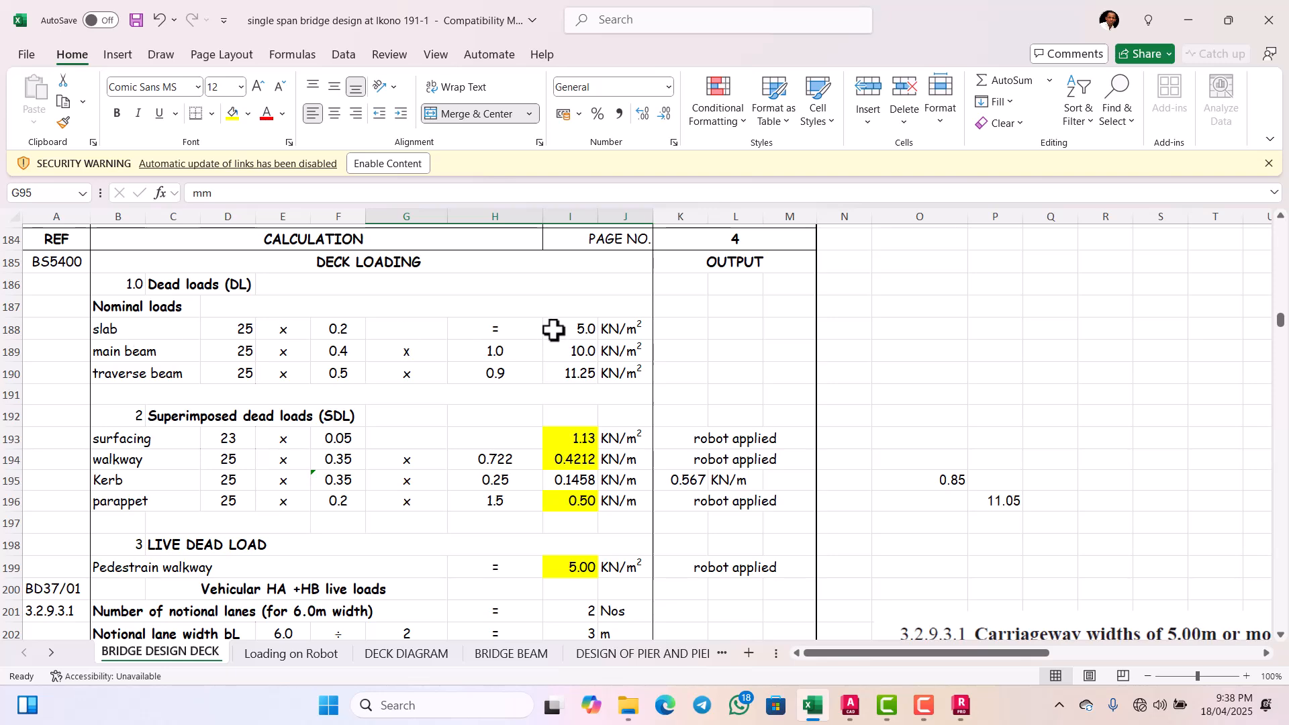
pyautogui.scroll(-1, 161, 356)
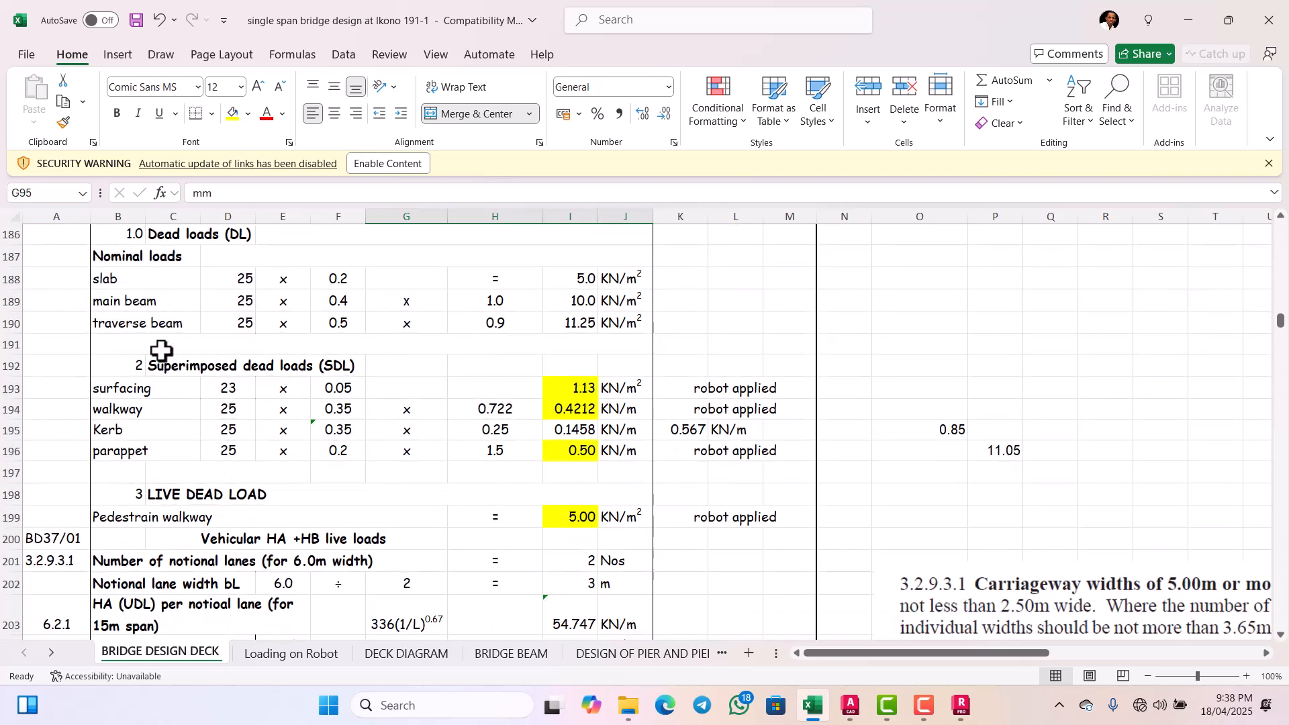
pyautogui.scroll(-1, 268, 382)
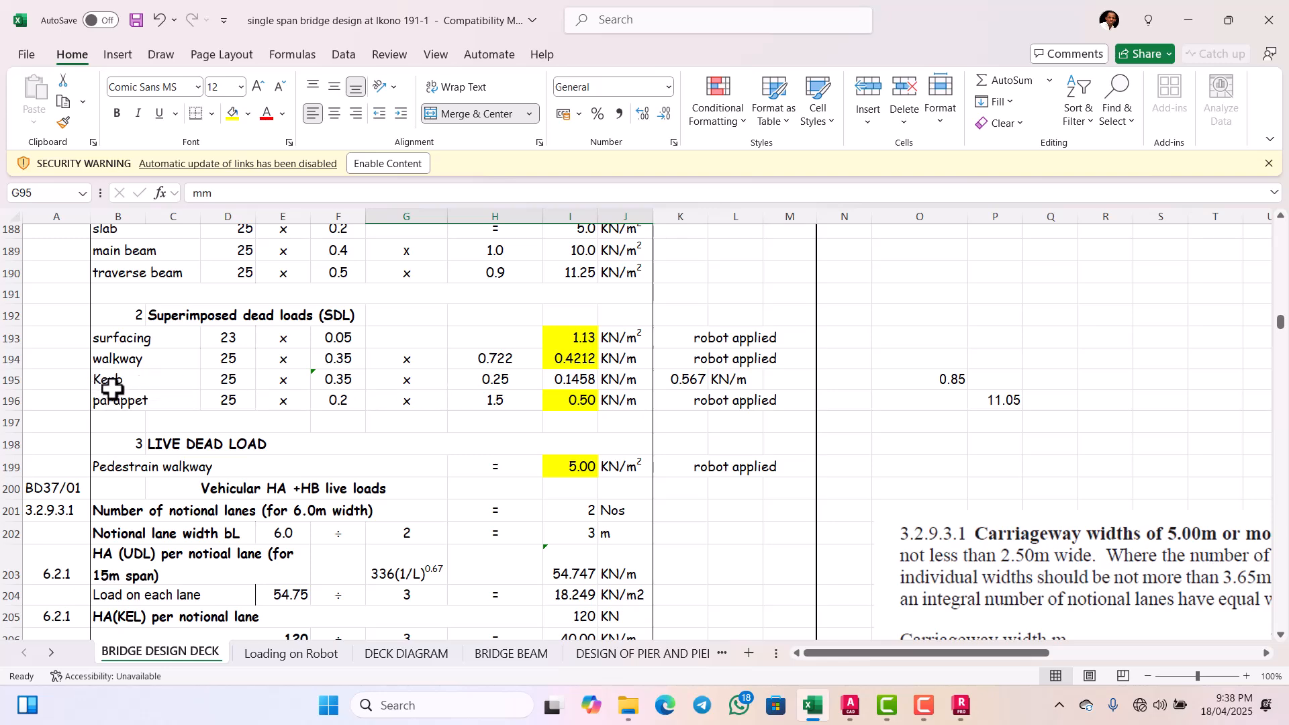
pyautogui.doubleClick(557, 357)
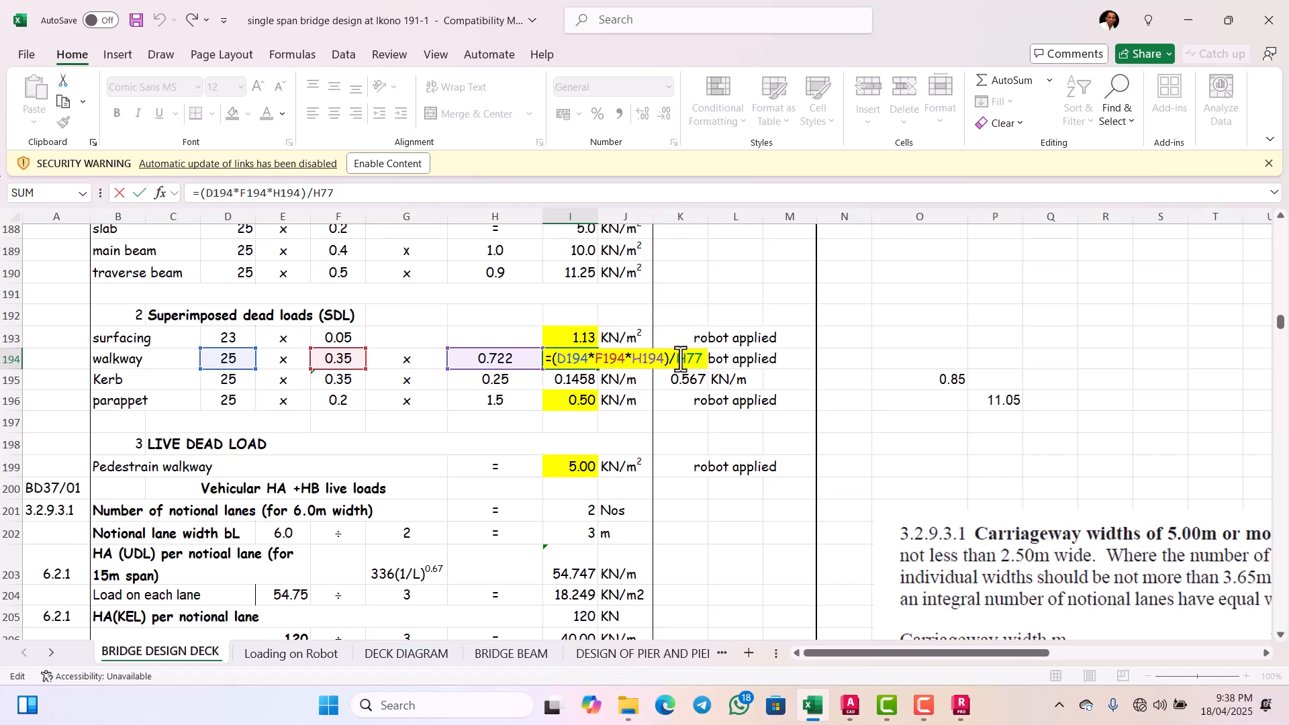
pyautogui.moveTo(678, 361); pyautogui.dragTo(713, 361)
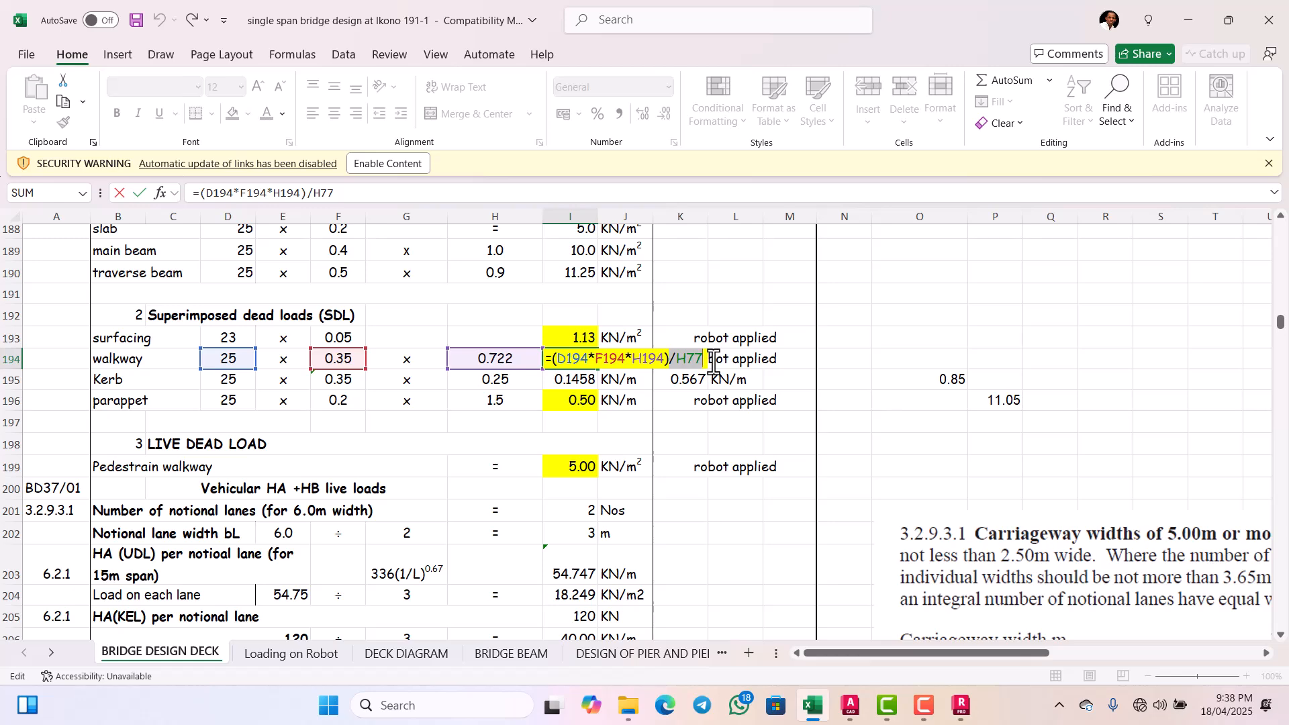
pyautogui.press('BackSpace')
pyautogui.click(686, 425)
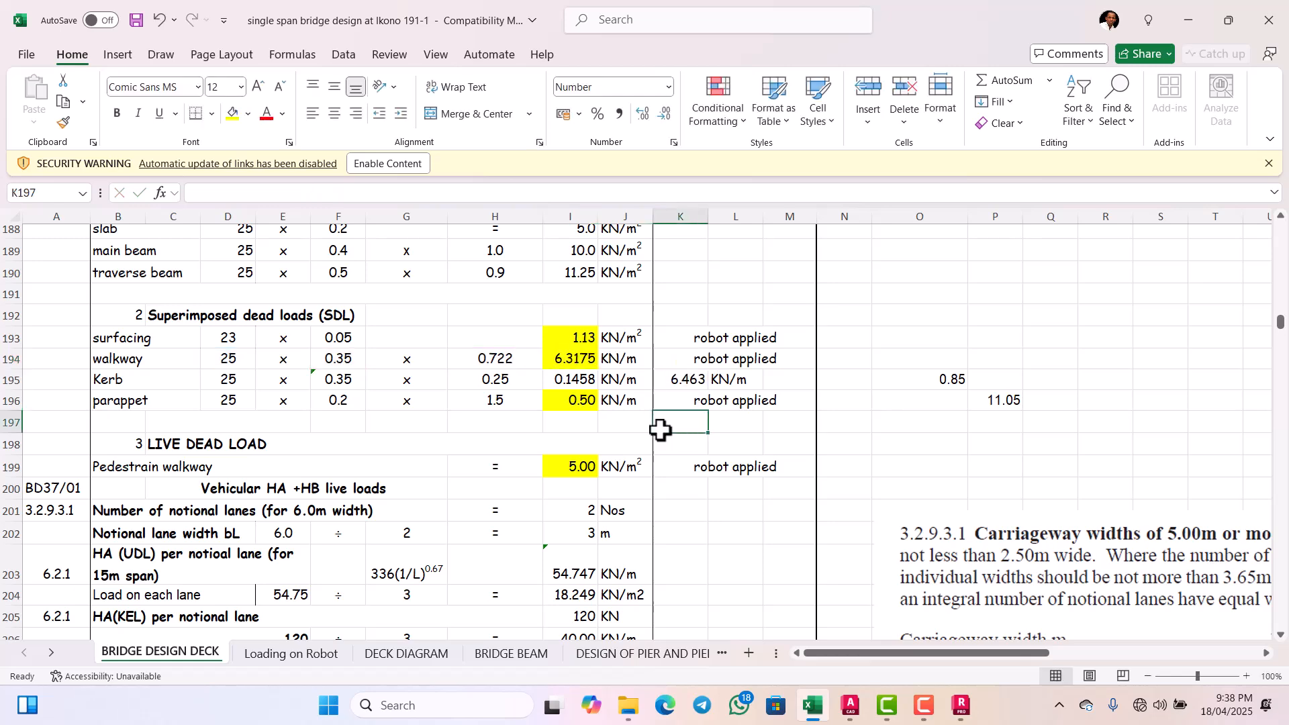
# Step: Remove the division by 15 from the kerb superimposed dead load formula in I195, leaving =(D195*F195*H195)
pyautogui.doubleClick(567, 380)
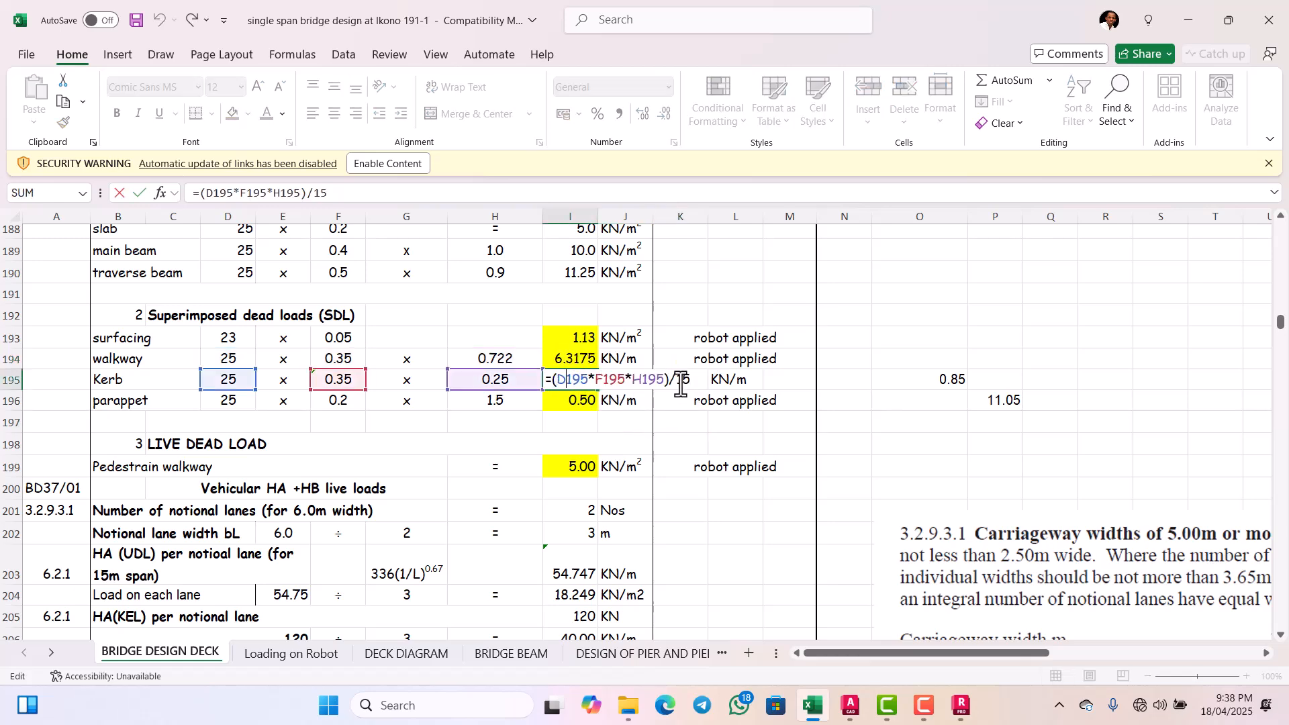
pyautogui.moveTo(671, 379); pyautogui.dragTo(694, 379)
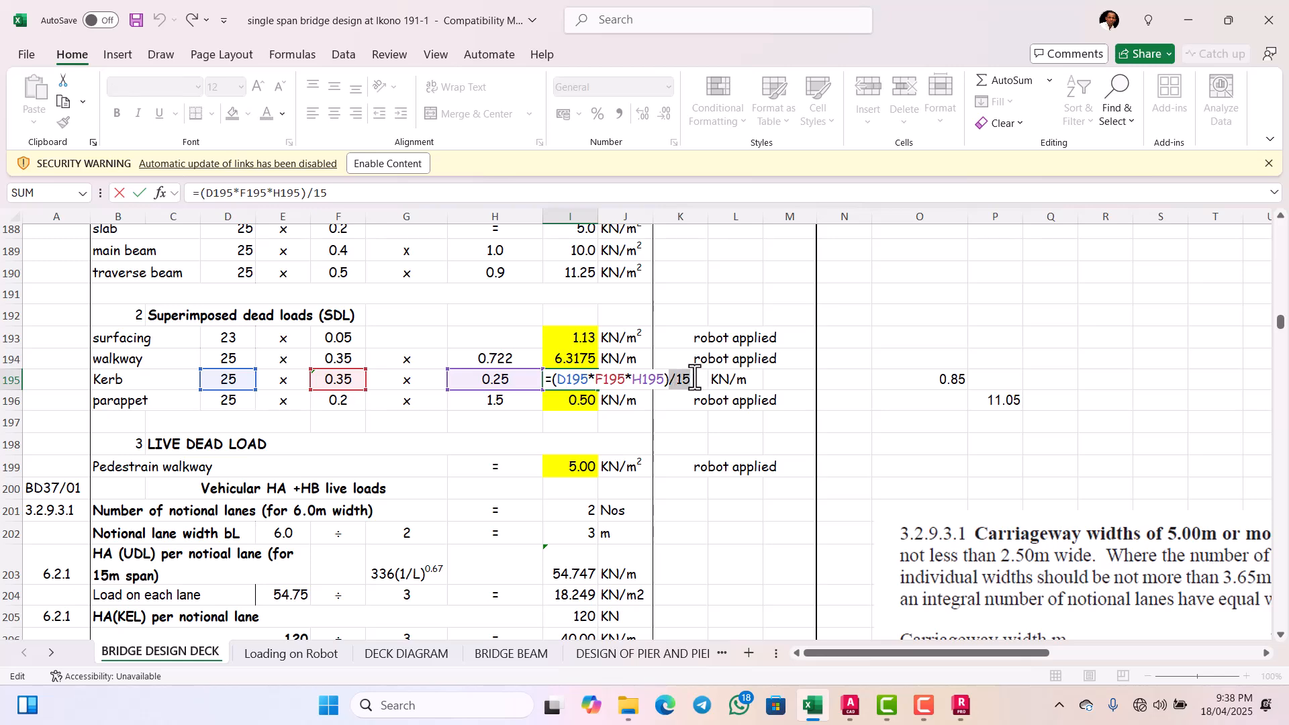
pyautogui.press('BackSpace')
pyautogui.click(677, 428)
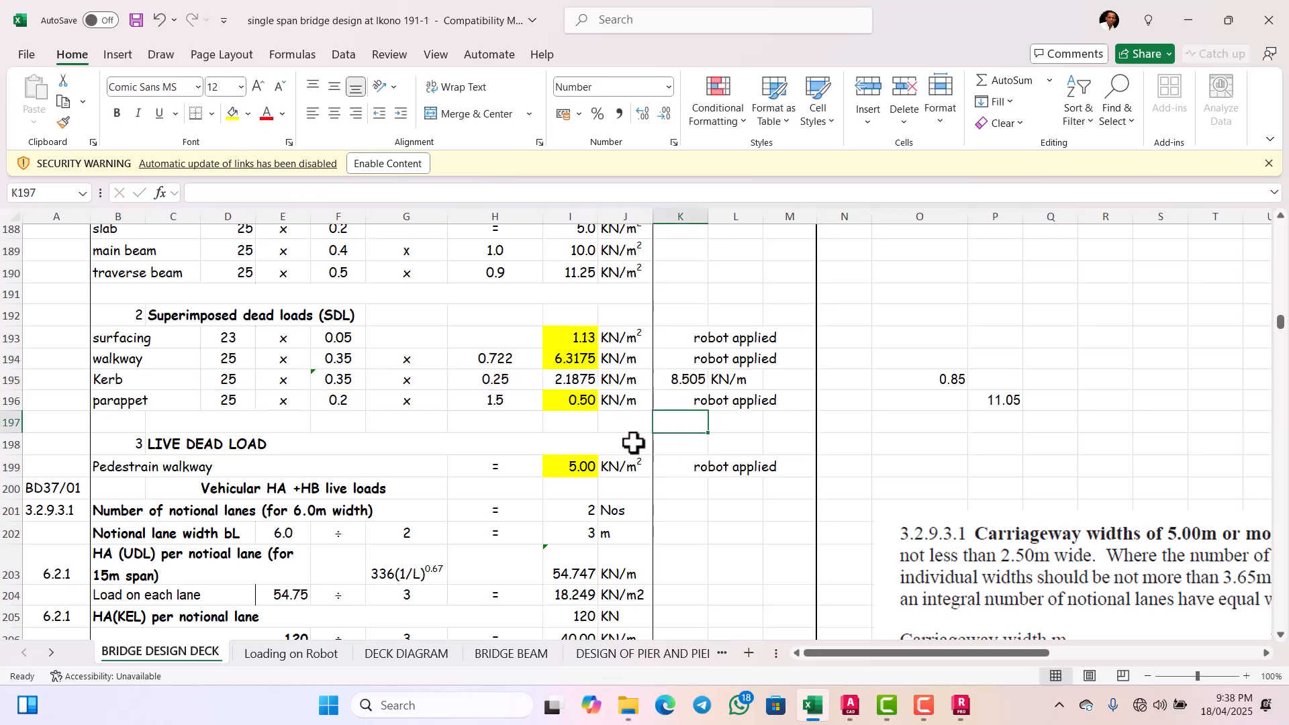
pyautogui.scroll(-1, 631, 443)
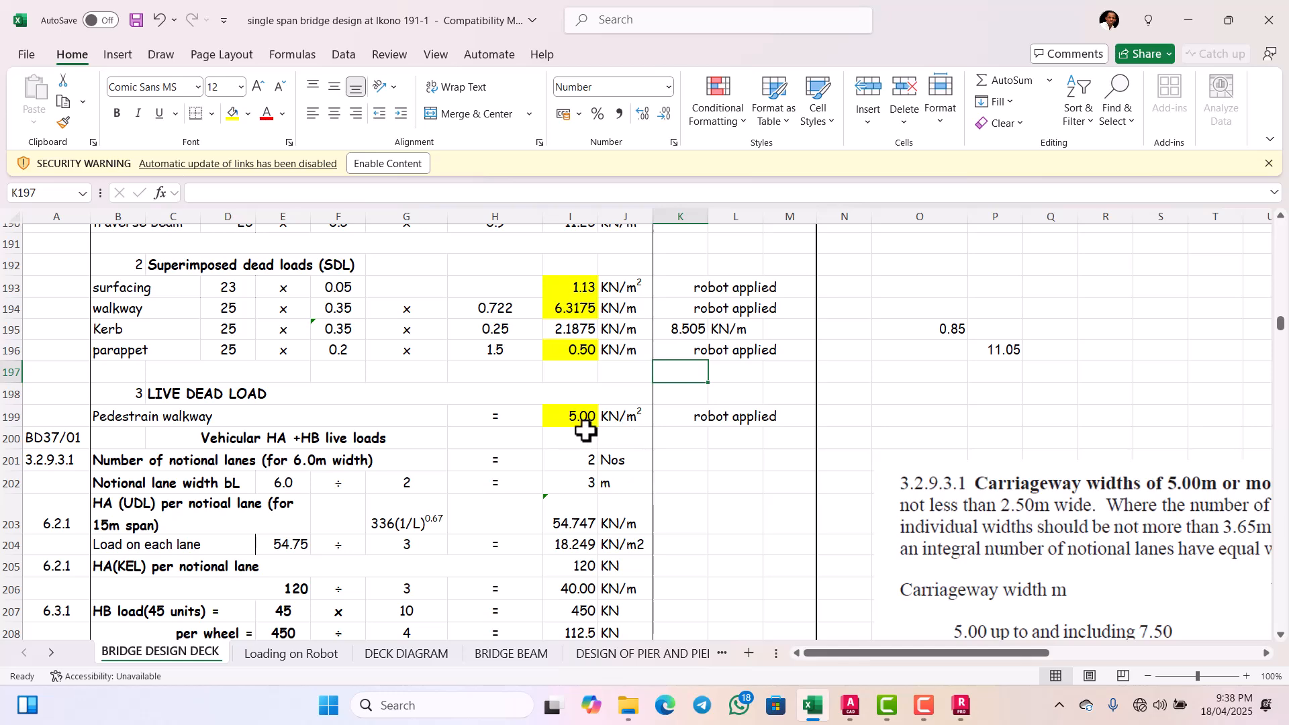
pyautogui.scroll(-1, 574, 435)
pyautogui.scroll(1, 573, 435)
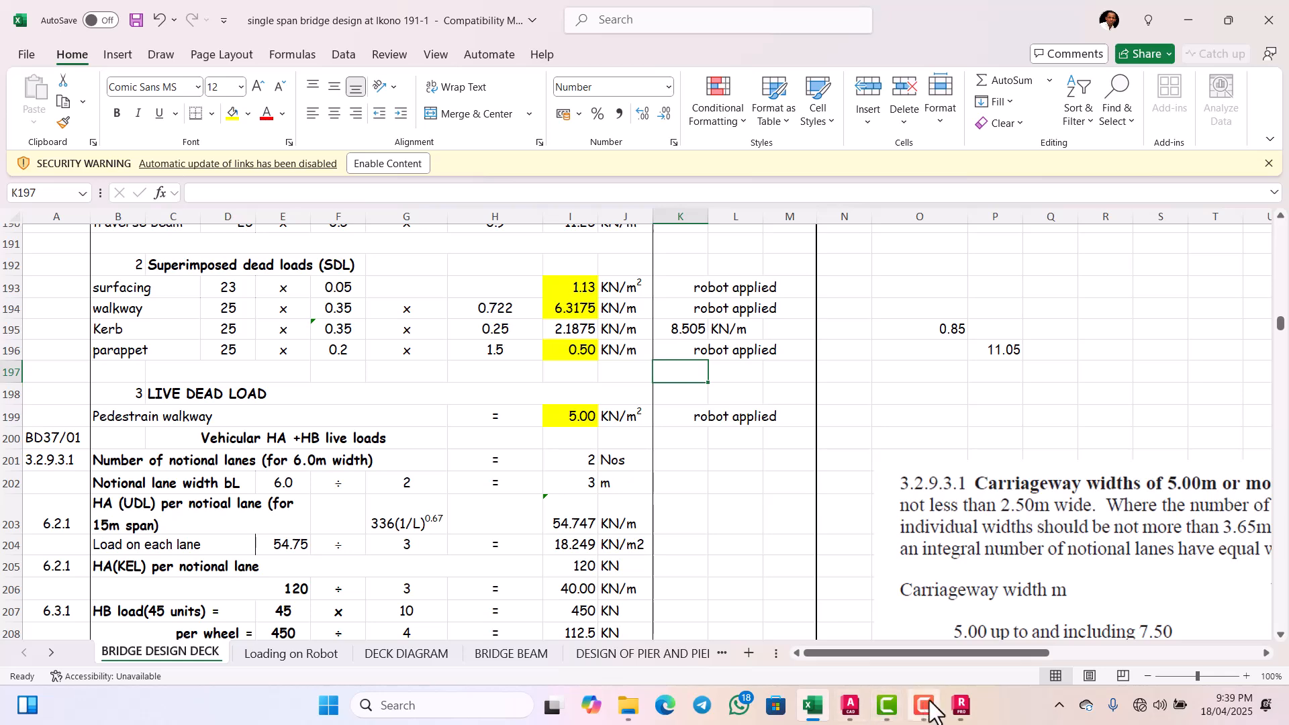
# Step: Switch to Robot Structural Analysis and create a new project from the silo (shell) template
pyautogui.click(960, 704)
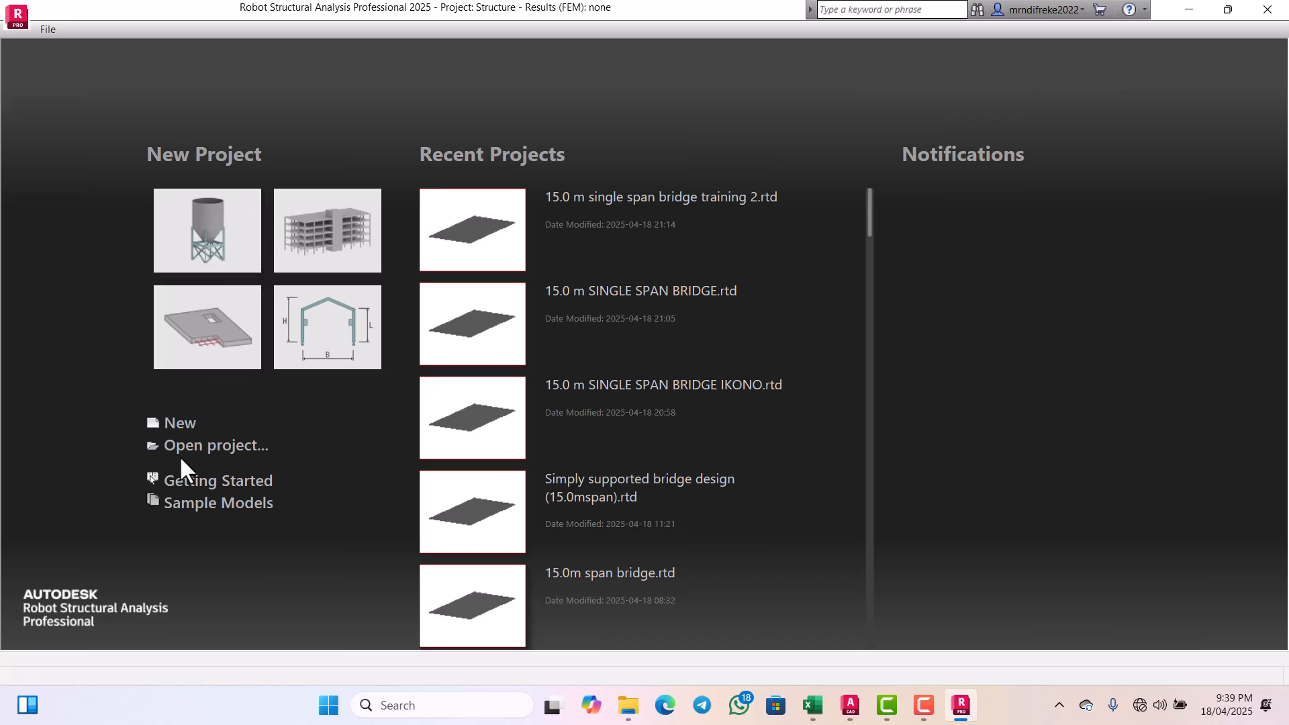
pyautogui.click(188, 427)
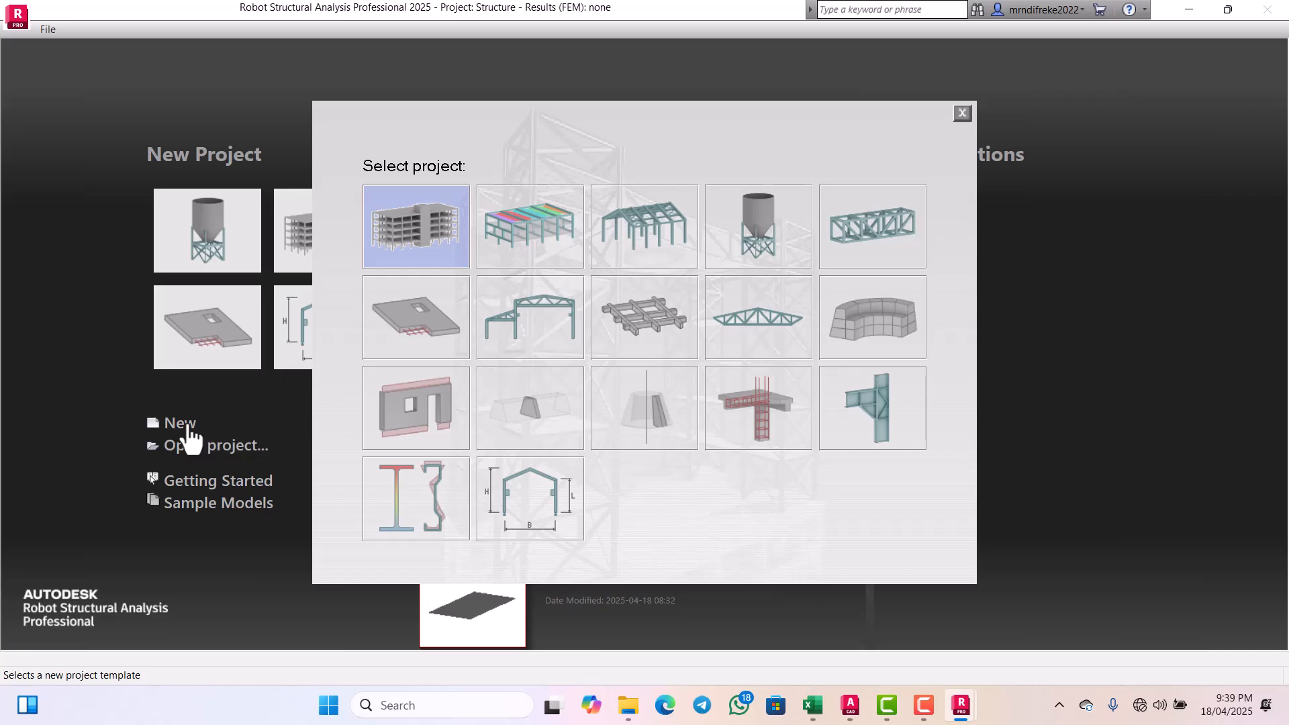
pyautogui.click(763, 236)
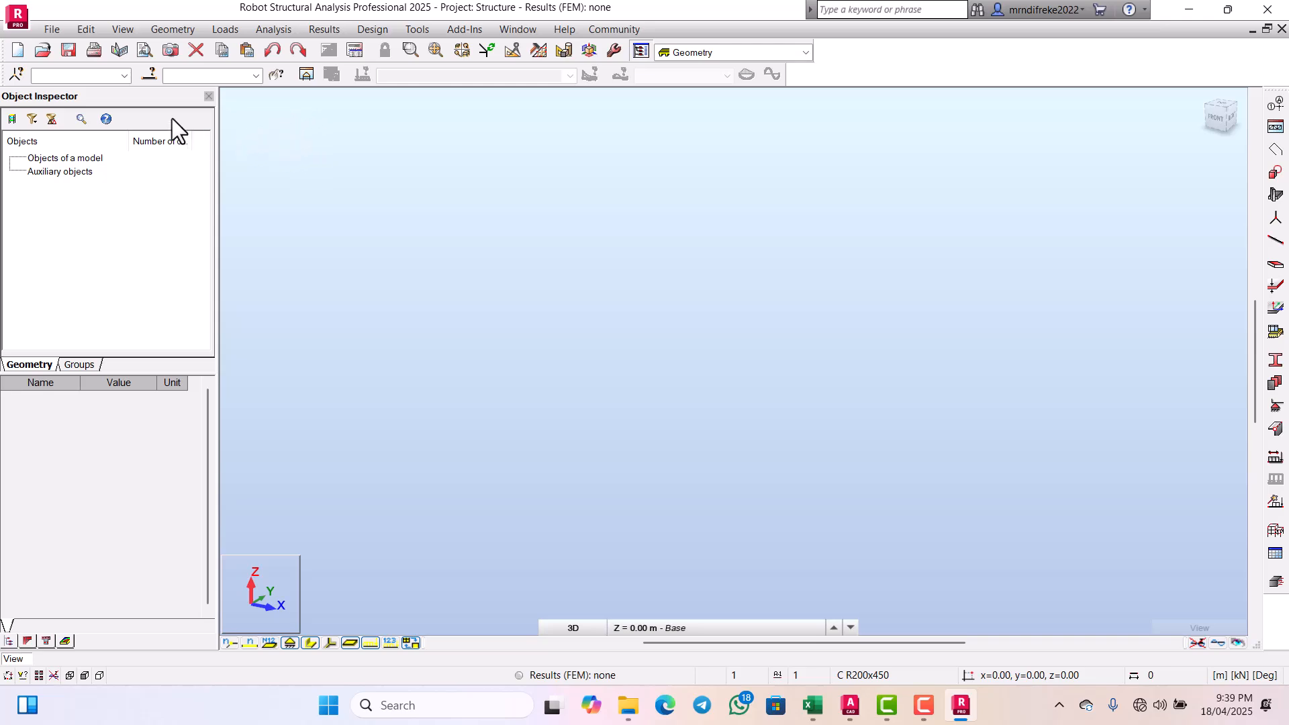
# Step: Save the project as "15 m span Bridge tutorial" in the STRUCTURAL DESIGN OF 15.0 m span Bridge folder
pyautogui.click(52, 30)
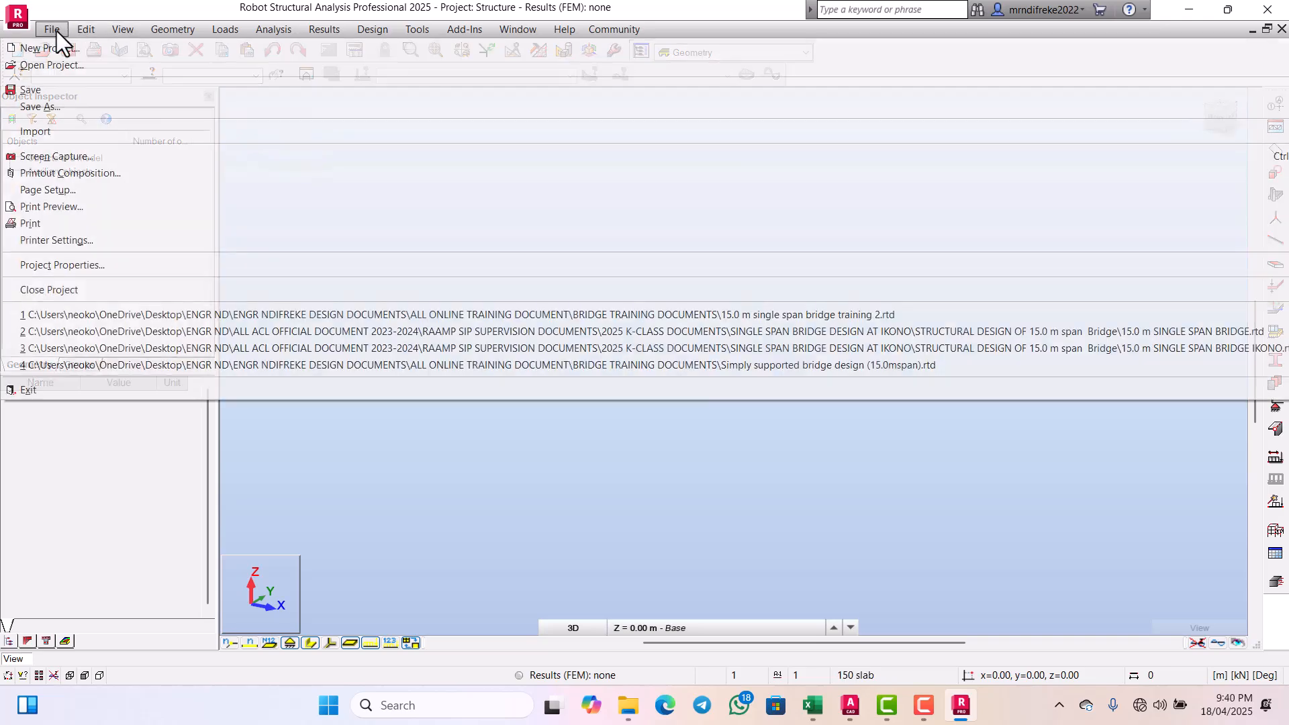
pyautogui.click(33, 106)
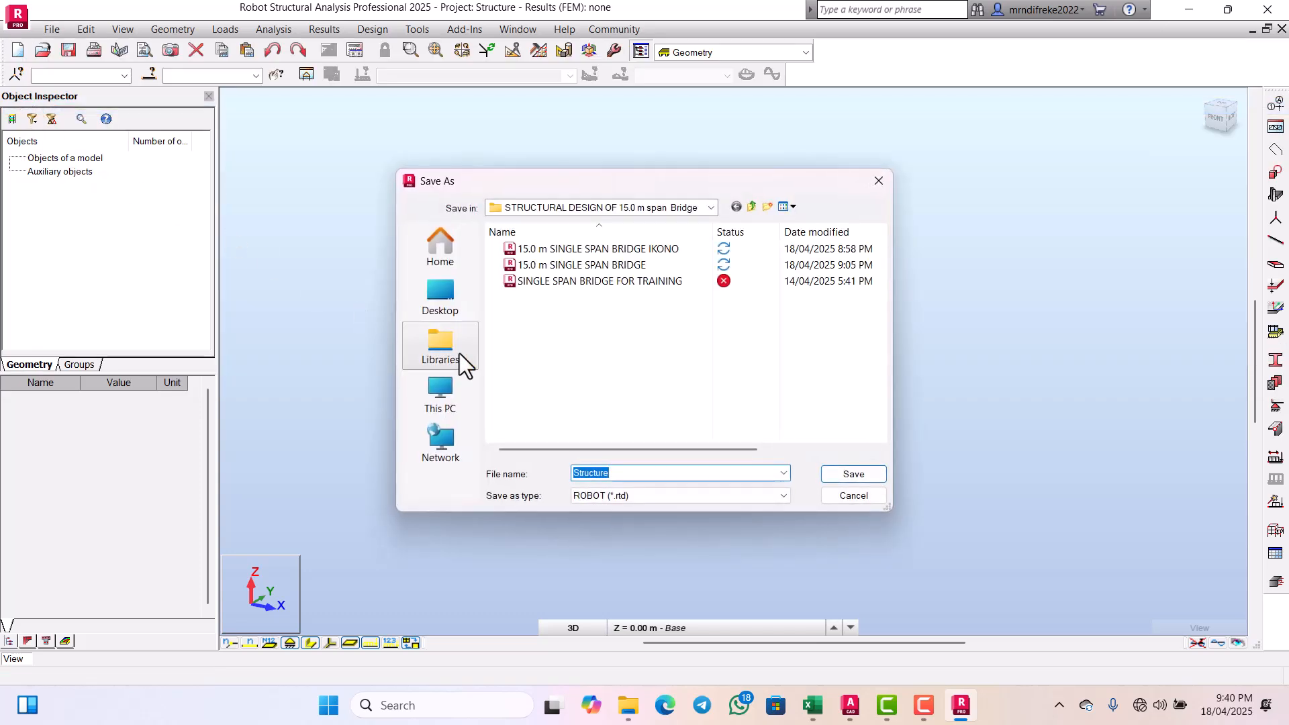
pyautogui.click(606, 474)
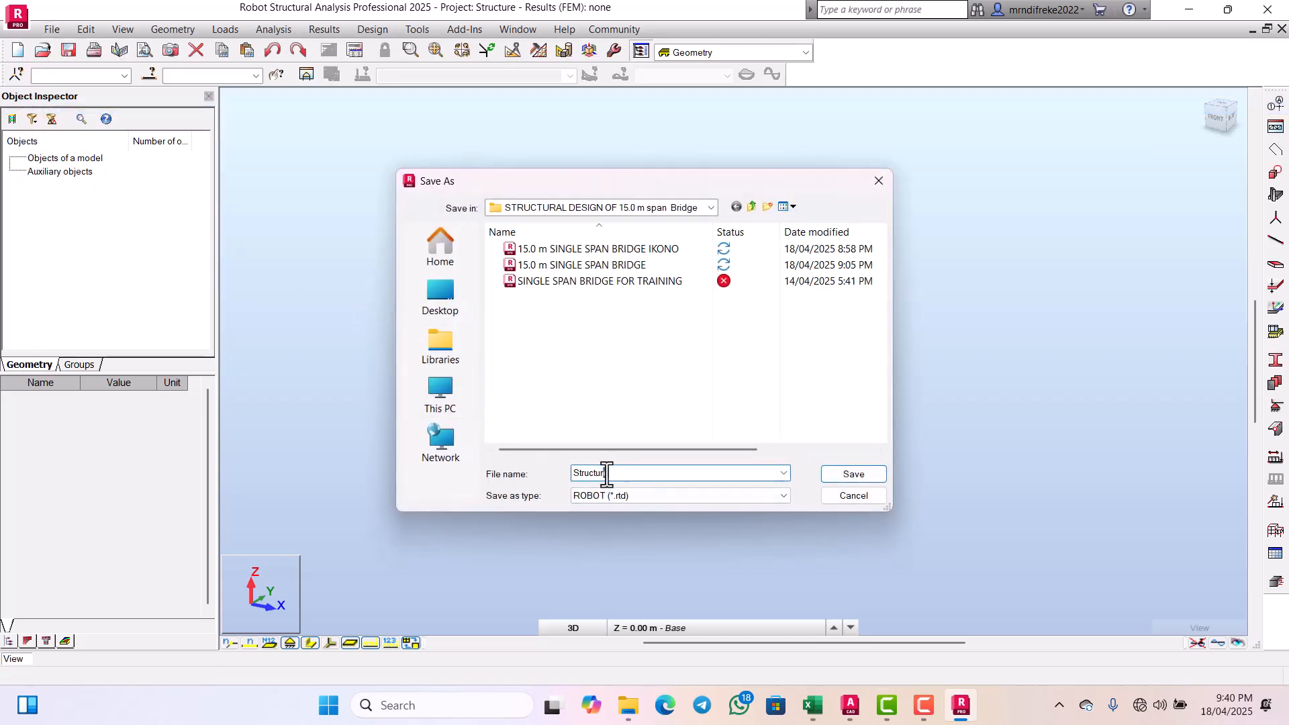
pyautogui.moveTo(606, 473); pyautogui.dragTo(562, 478)
pyautogui.press('BackSpace')
pyautogui.write('15 m span Bridge tutorial')
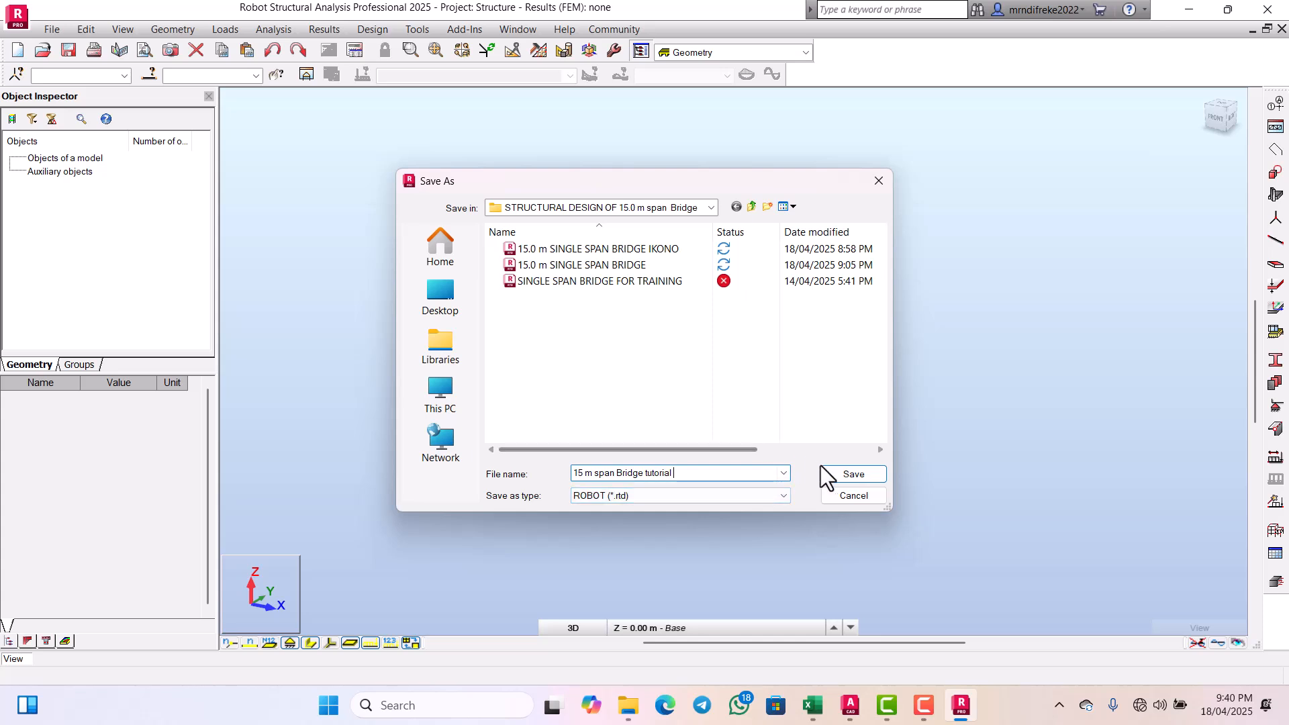
pyautogui.click(846, 474)
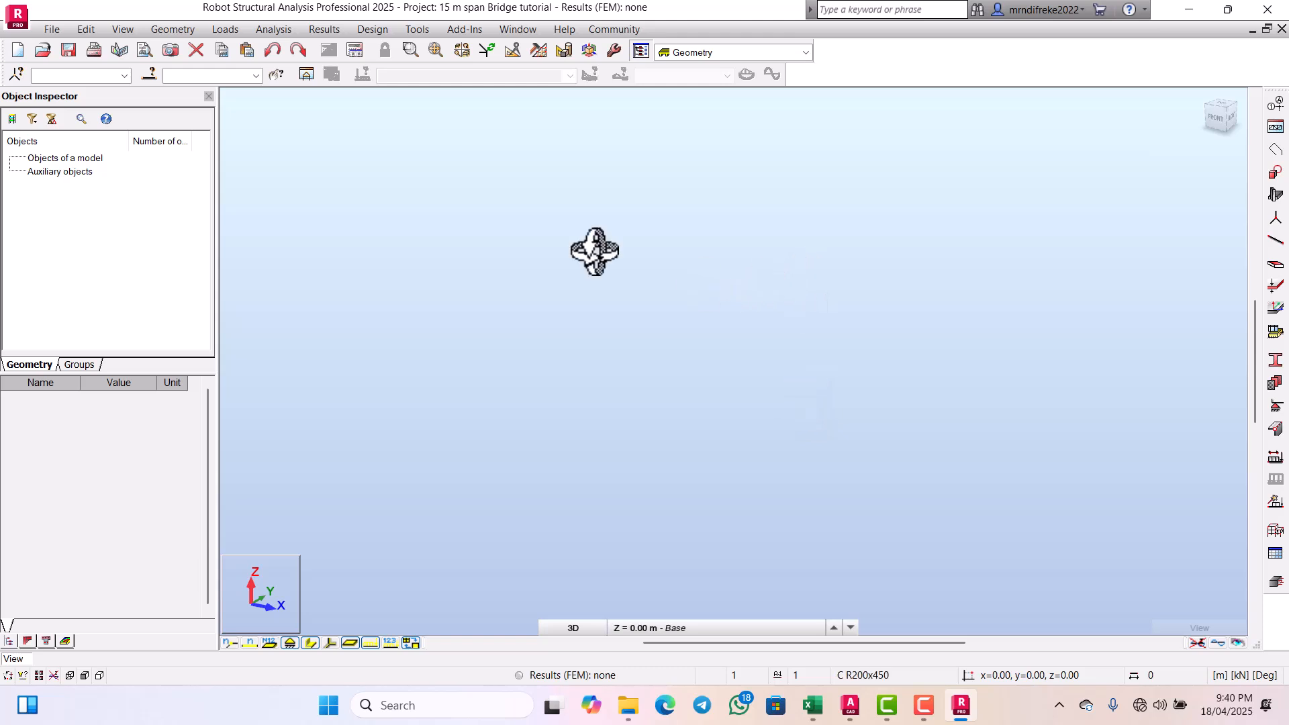
# Step: Review the dimension units in the job preferences and set the stress unit to N/mm2
pyautogui.click(424, 31)
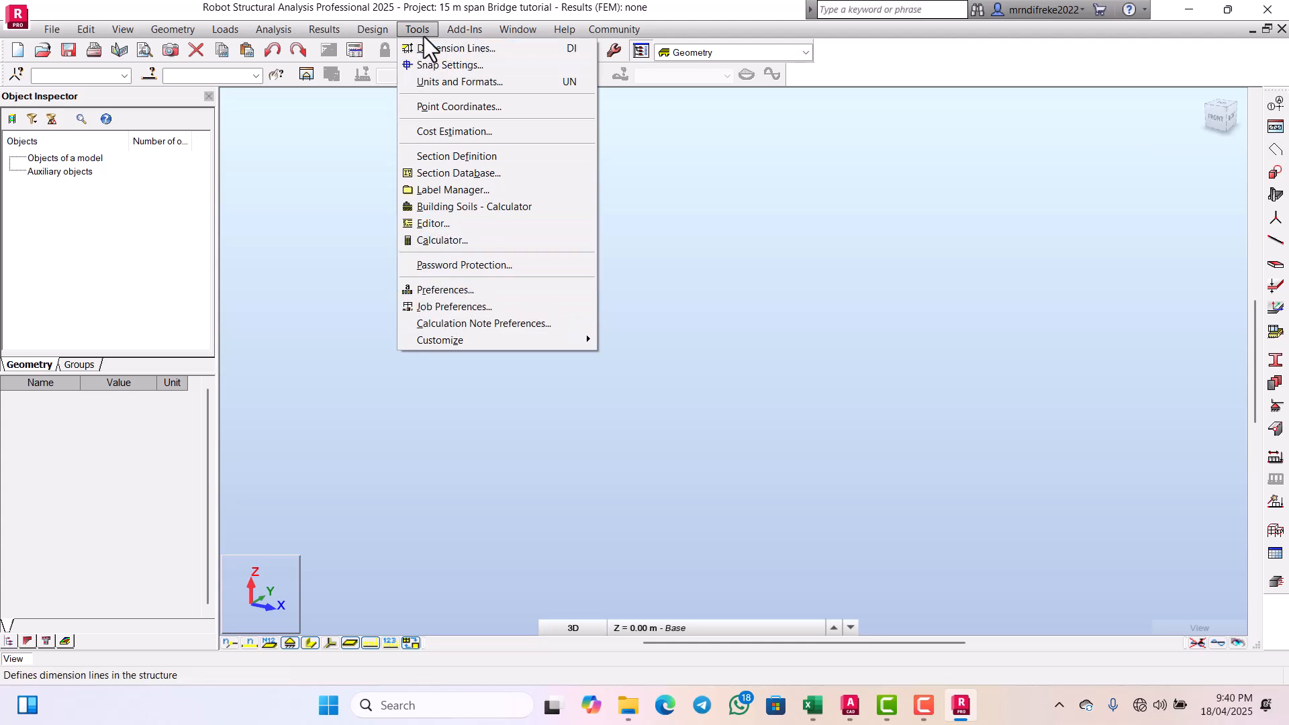
pyautogui.click(443, 308)
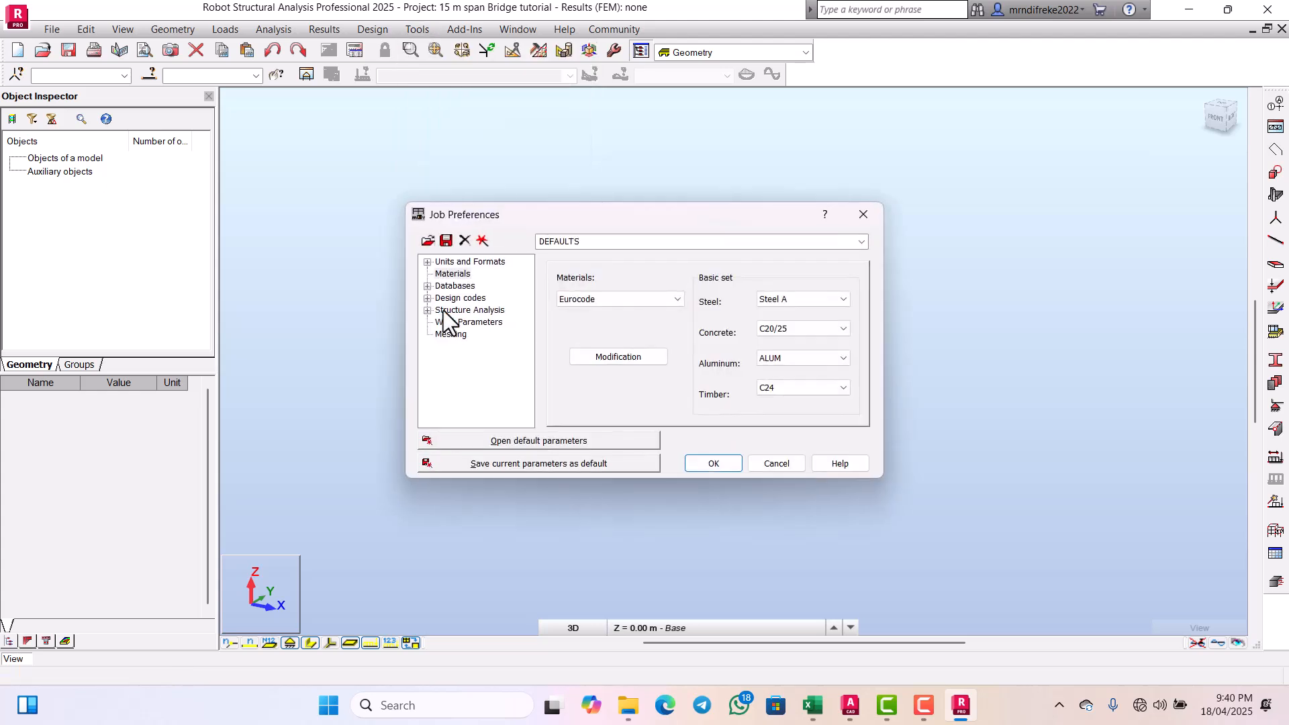
pyautogui.click(428, 262)
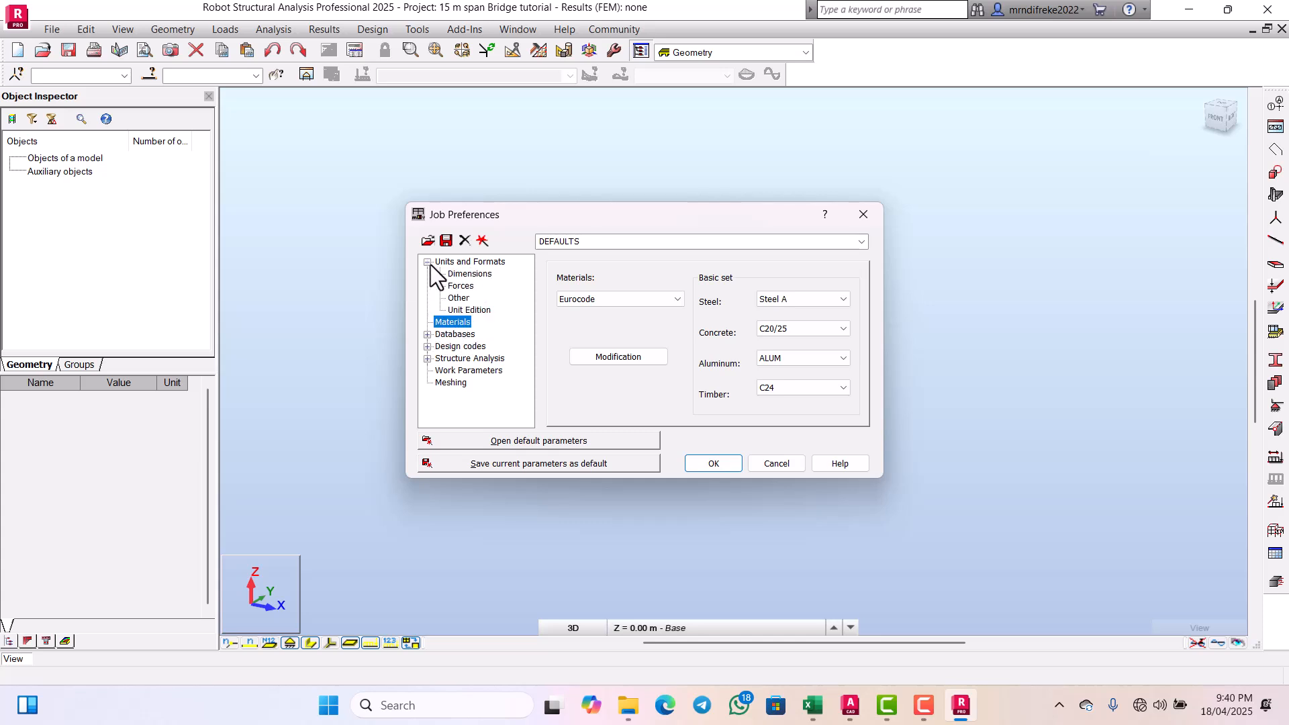
pyautogui.click(482, 274)
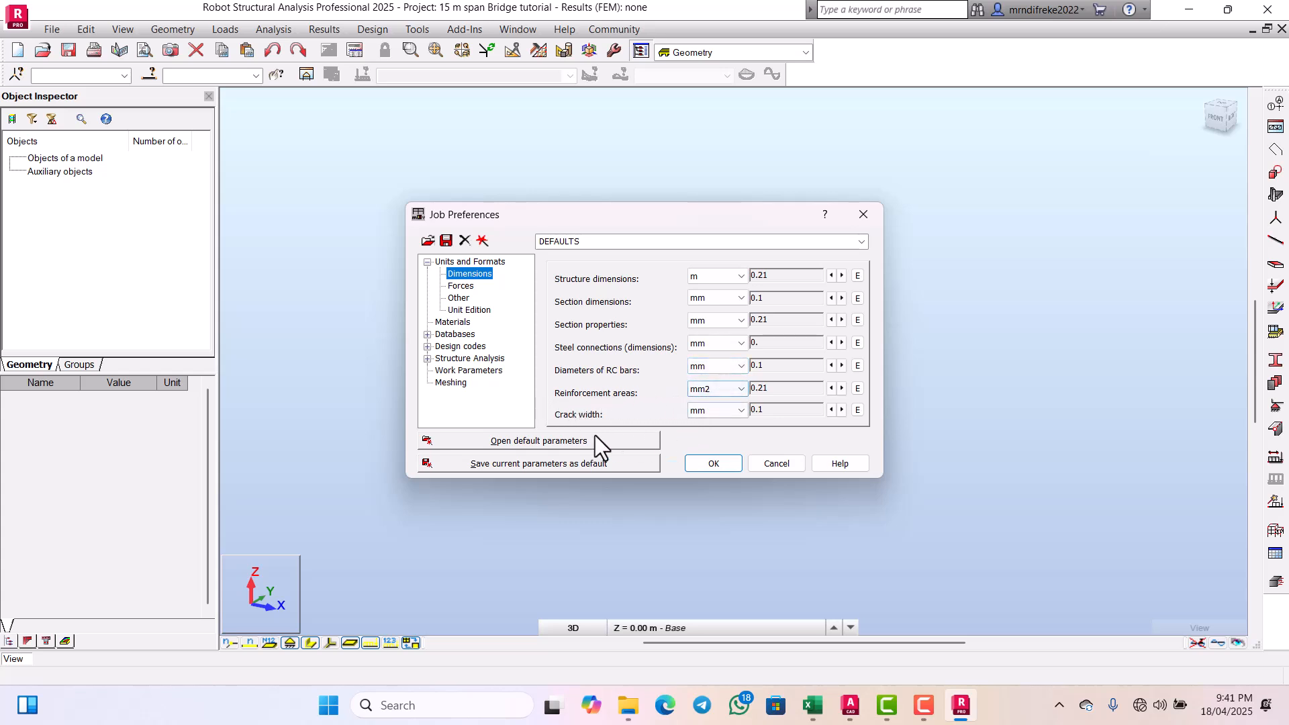
pyautogui.click(461, 286)
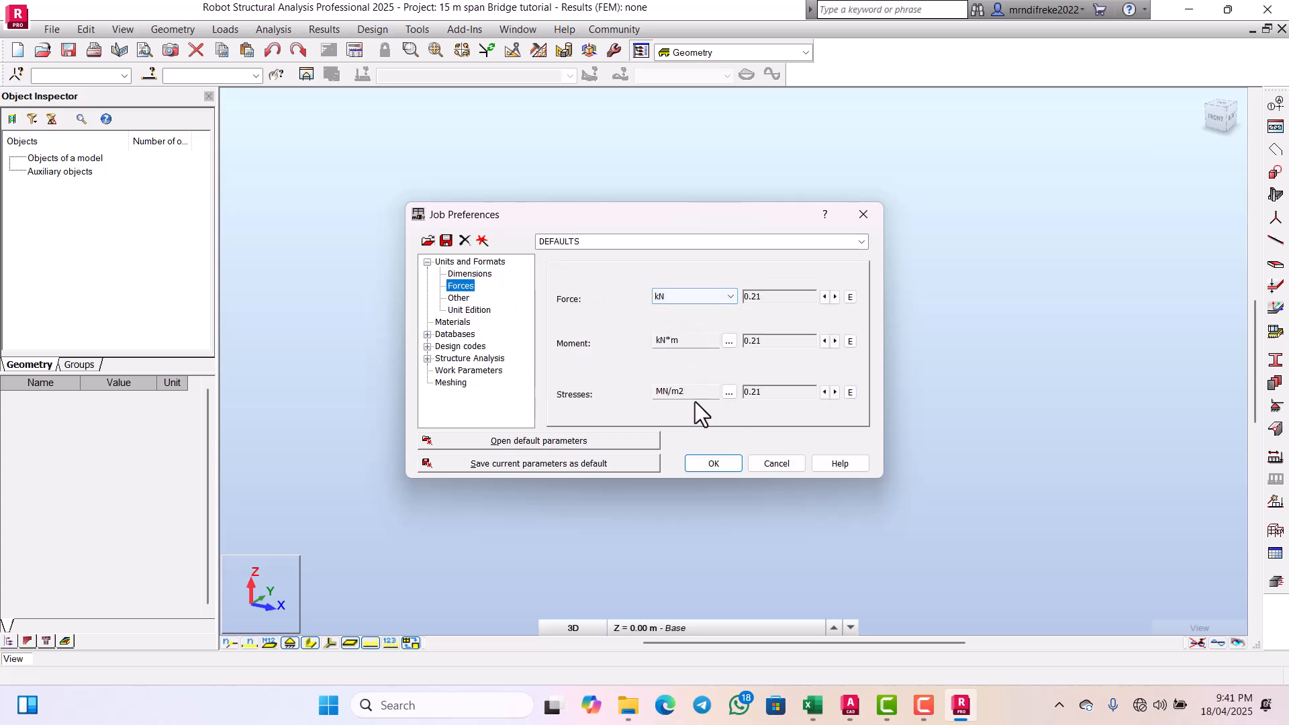
pyautogui.click(728, 392)
pyautogui.click(696, 338)
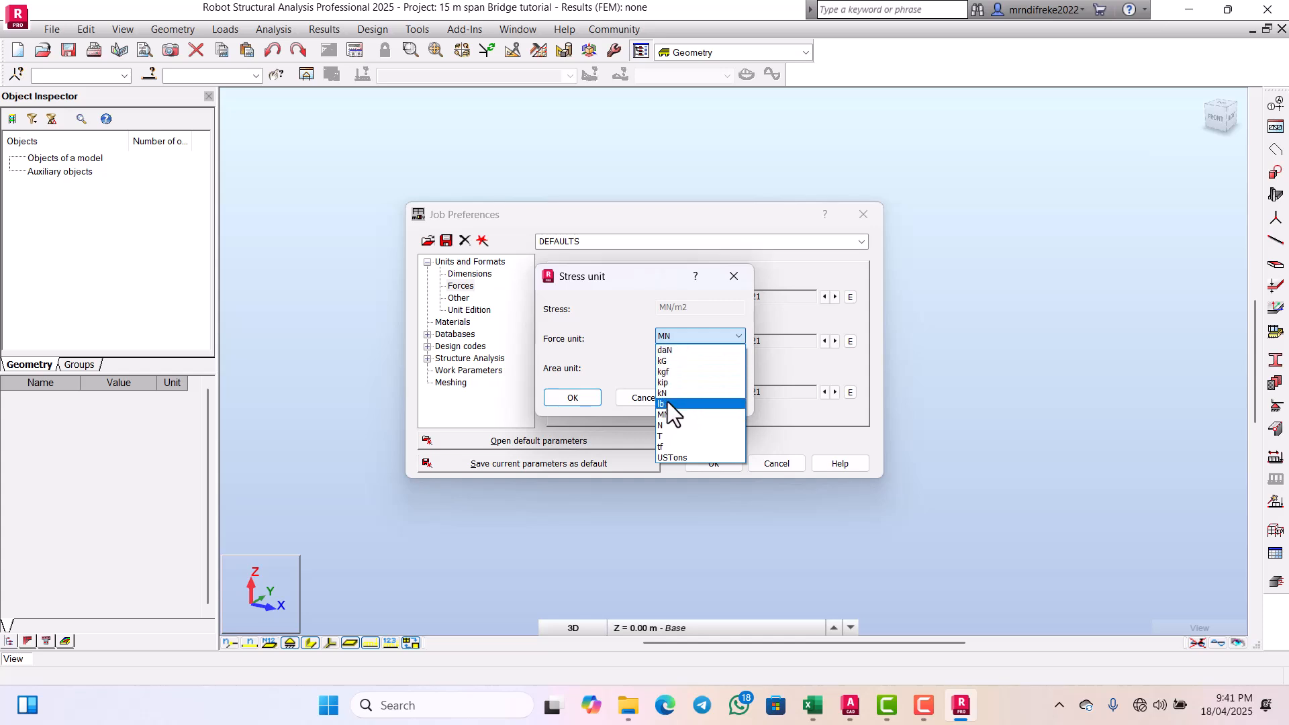
pyautogui.click(683, 426)
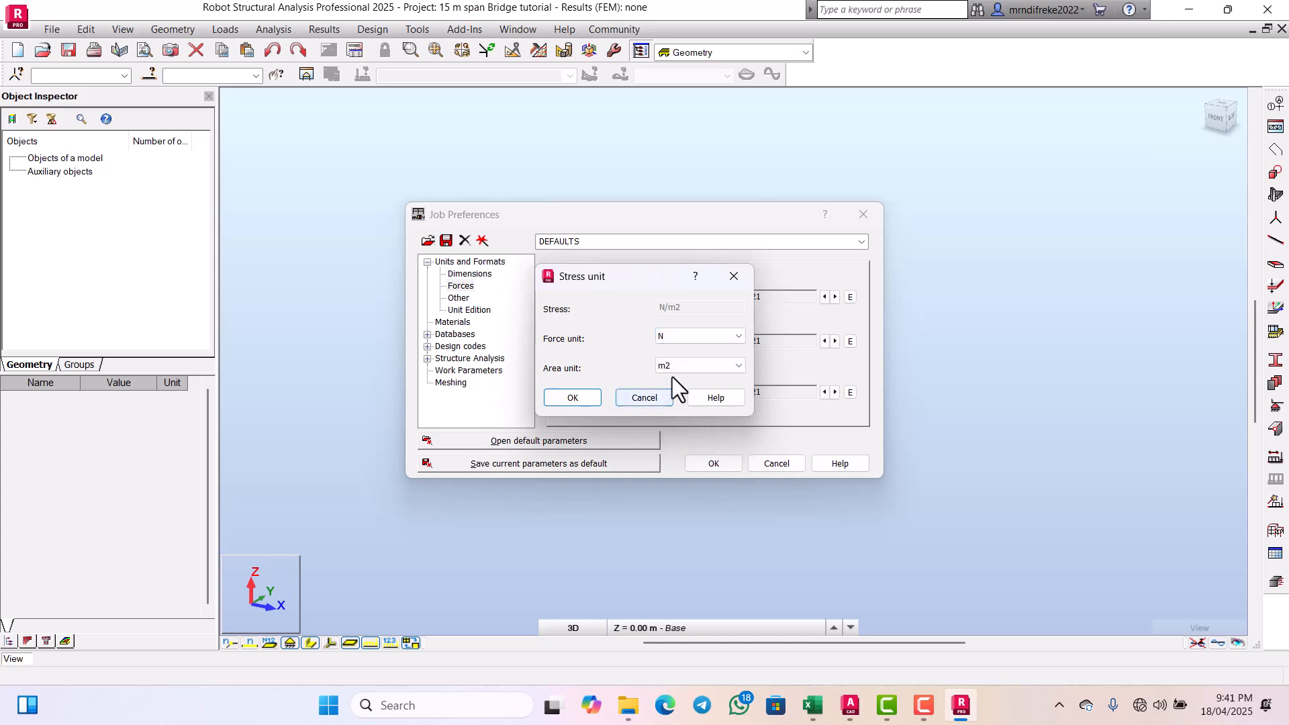
pyautogui.click(690, 369)
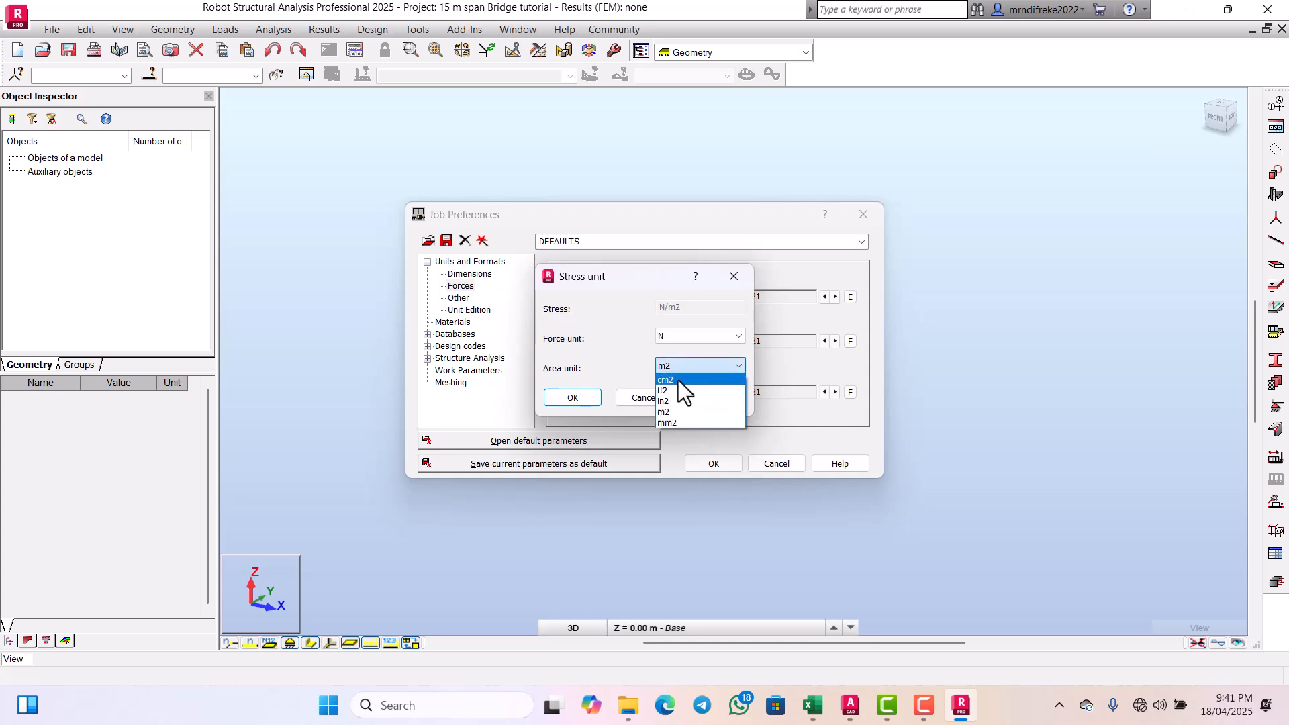
pyautogui.click(666, 422)
pyautogui.click(591, 399)
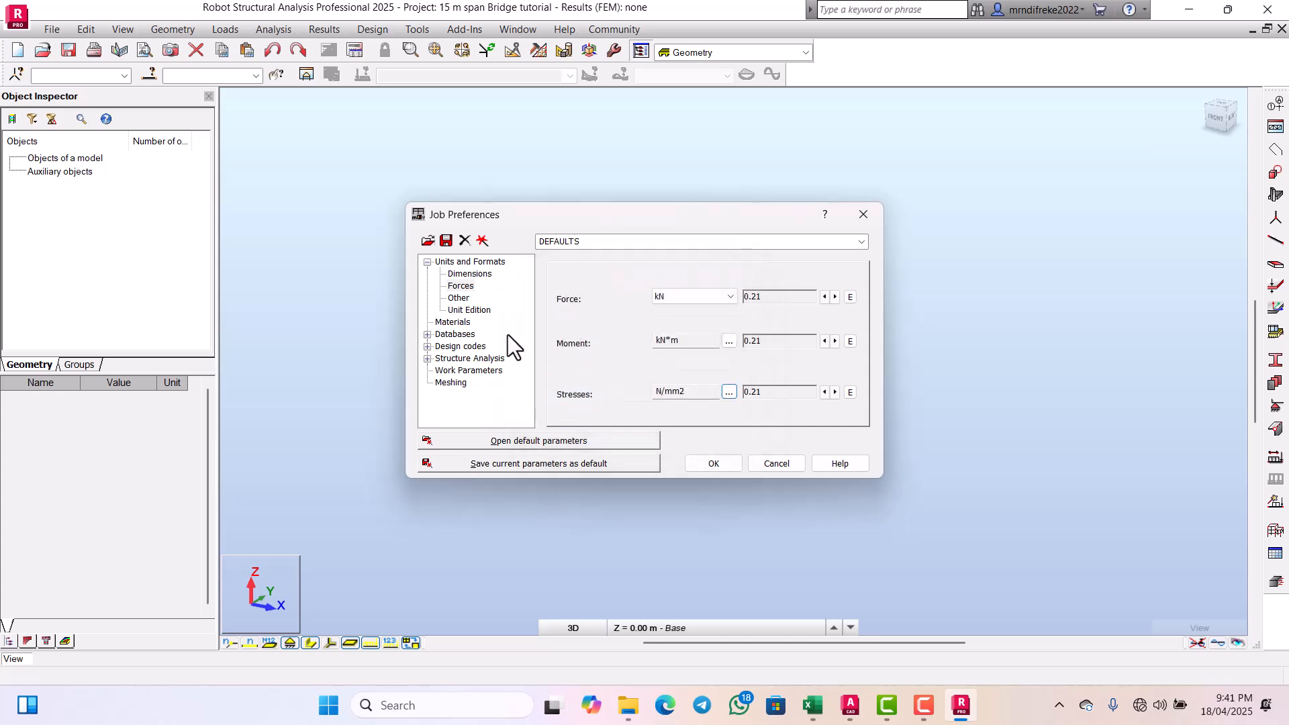
# Step: Set the displacement unit to mm in the job preferences' other units
pyautogui.click(454, 296)
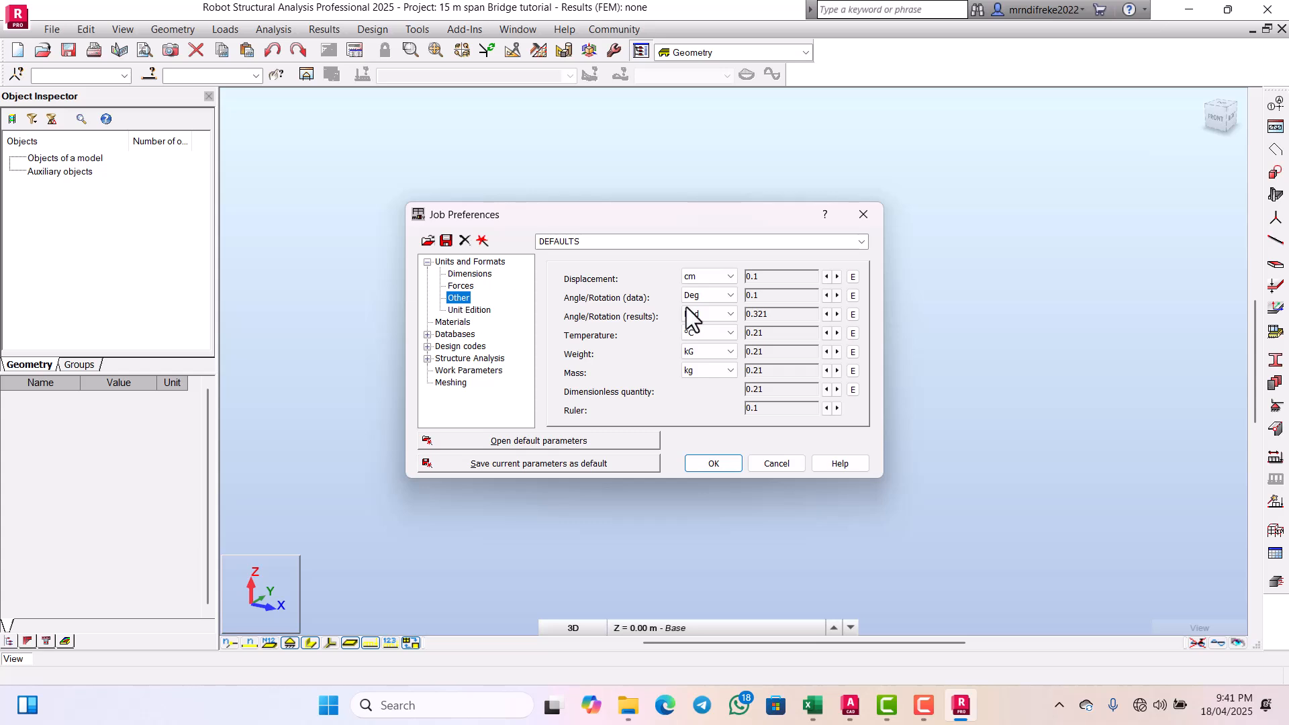
pyautogui.click(720, 272)
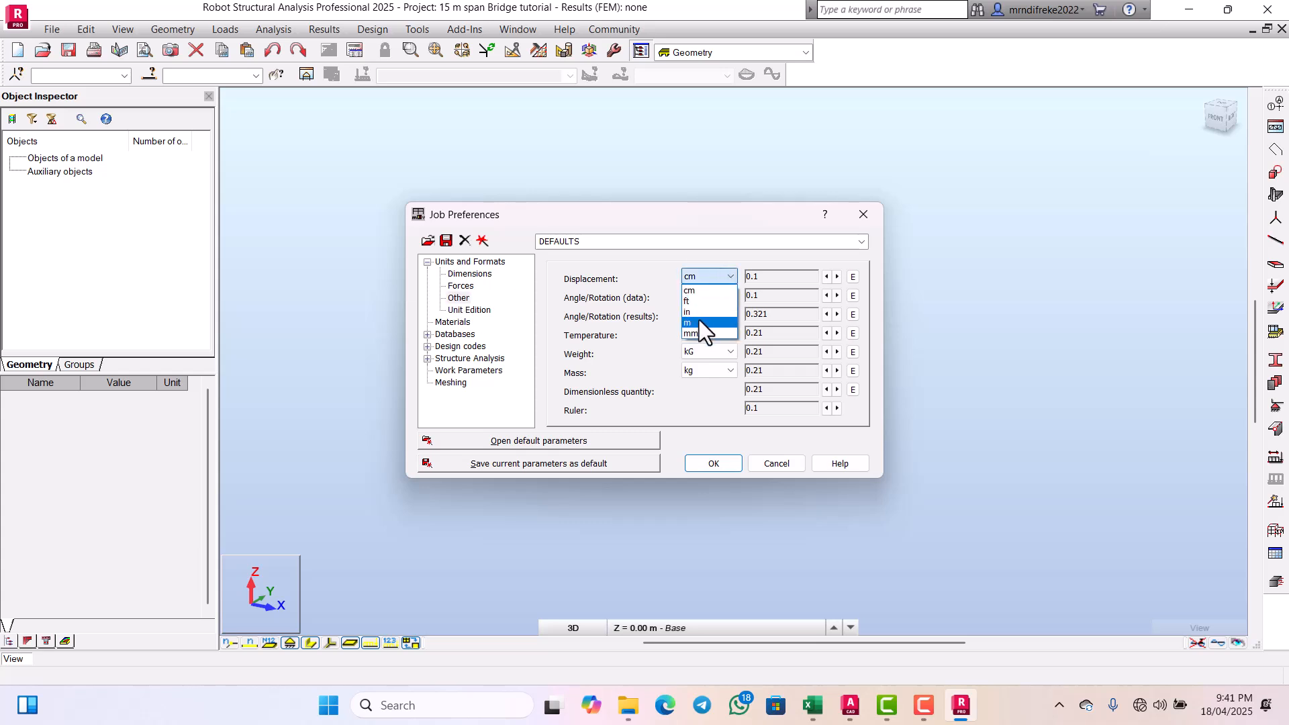
pyautogui.click(693, 333)
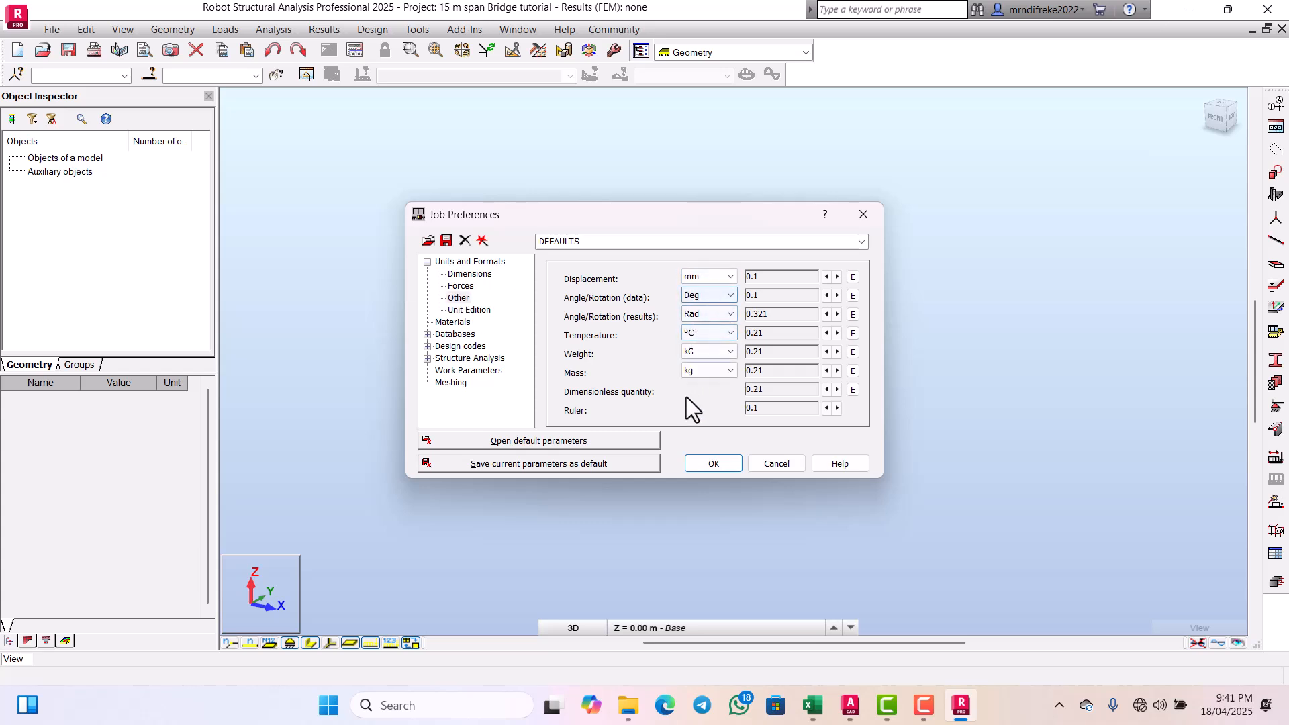
# Step: Select kN as the force unit in the unit edition settings and accept the job preferences
pyautogui.click(460, 311)
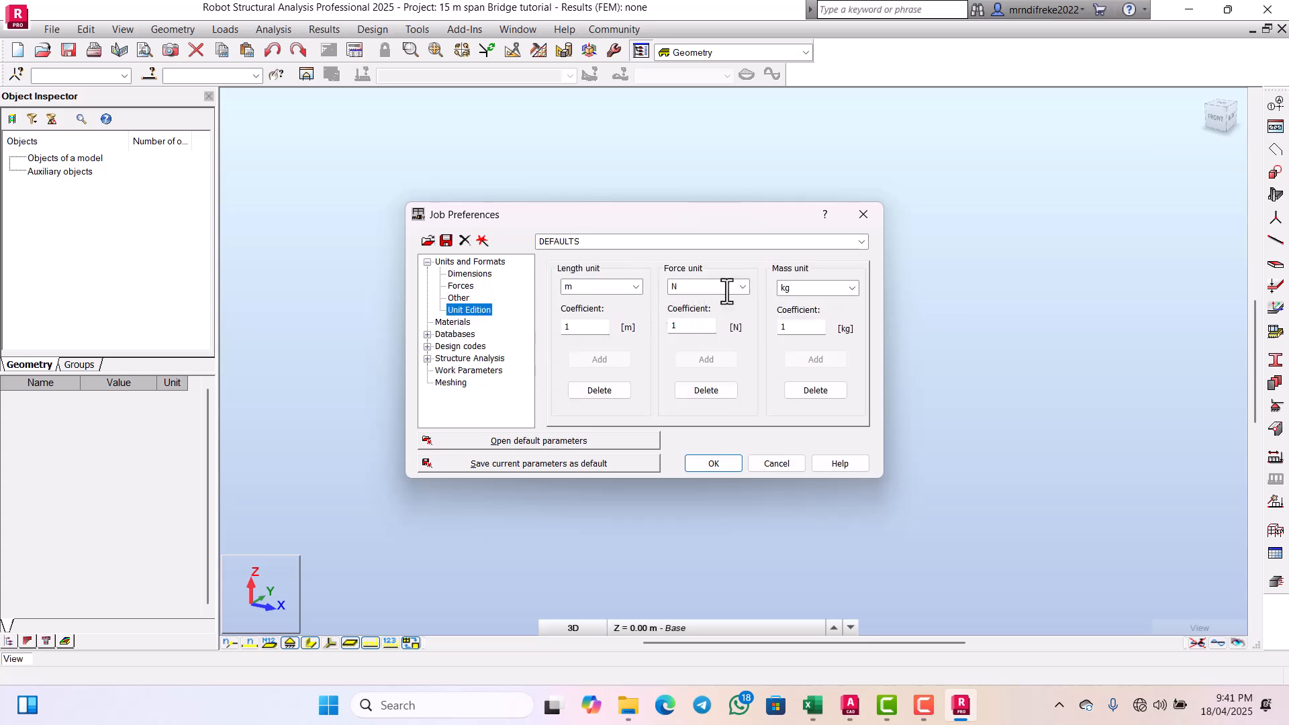
pyautogui.click(727, 290)
pyautogui.click(741, 287)
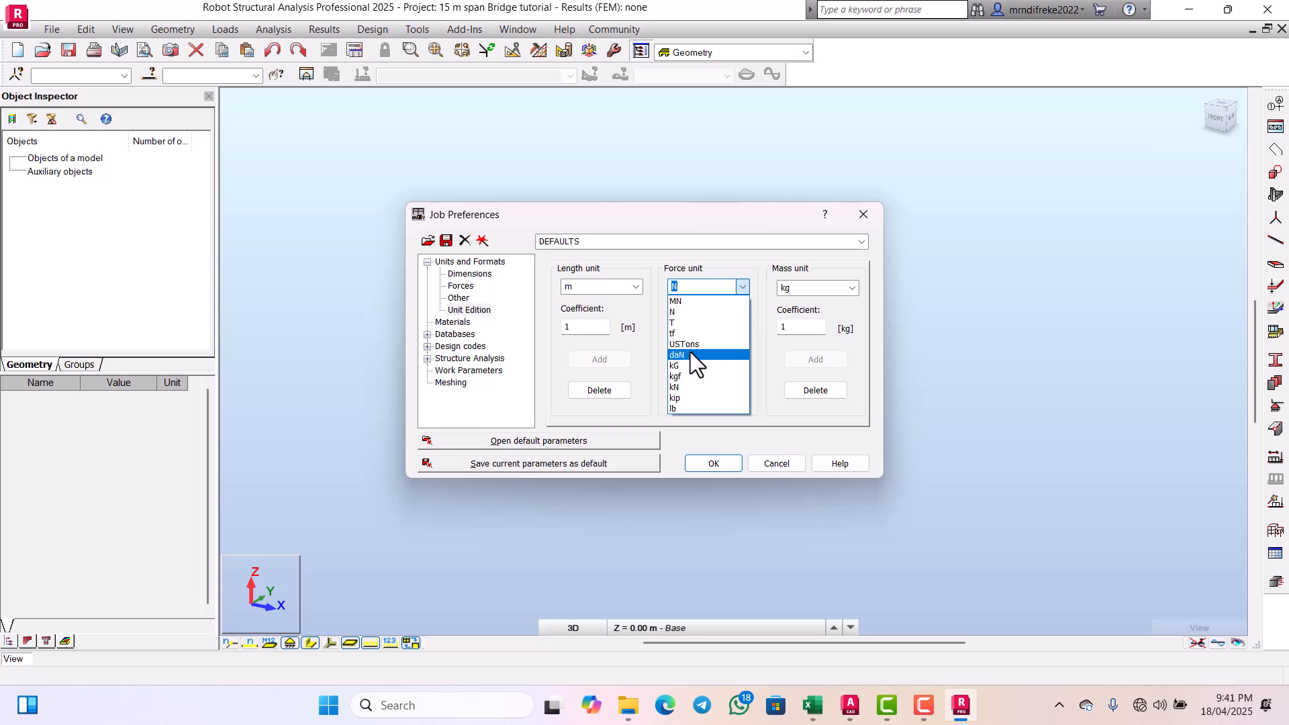
pyautogui.click(677, 386)
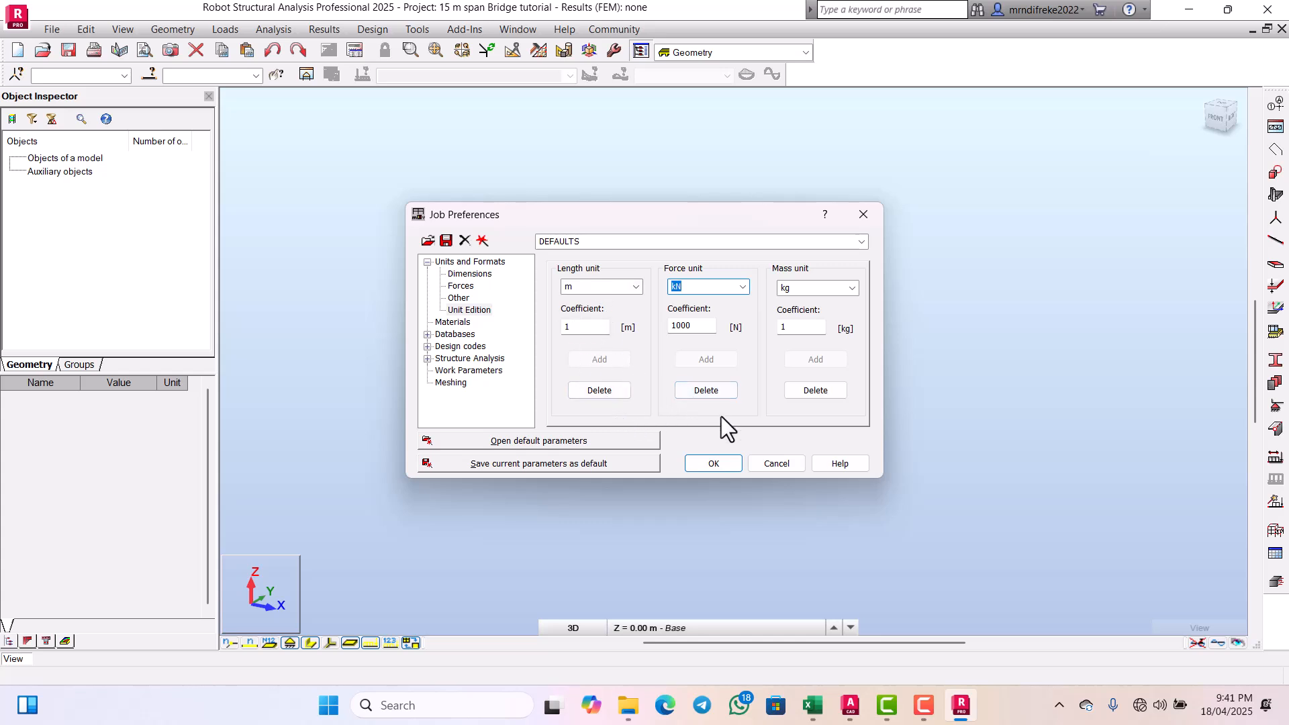
pyautogui.click(703, 463)
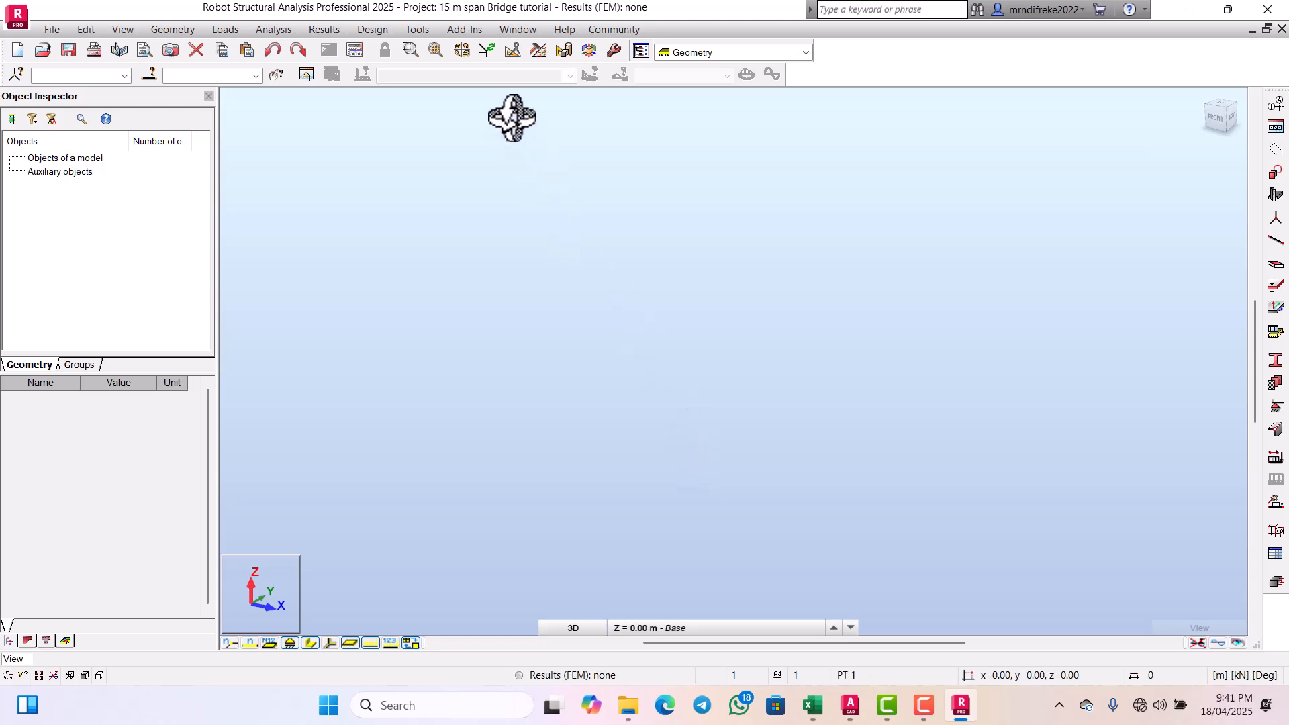
# Step: Open the job preferences and select British as the materials set
pyautogui.click(416, 29)
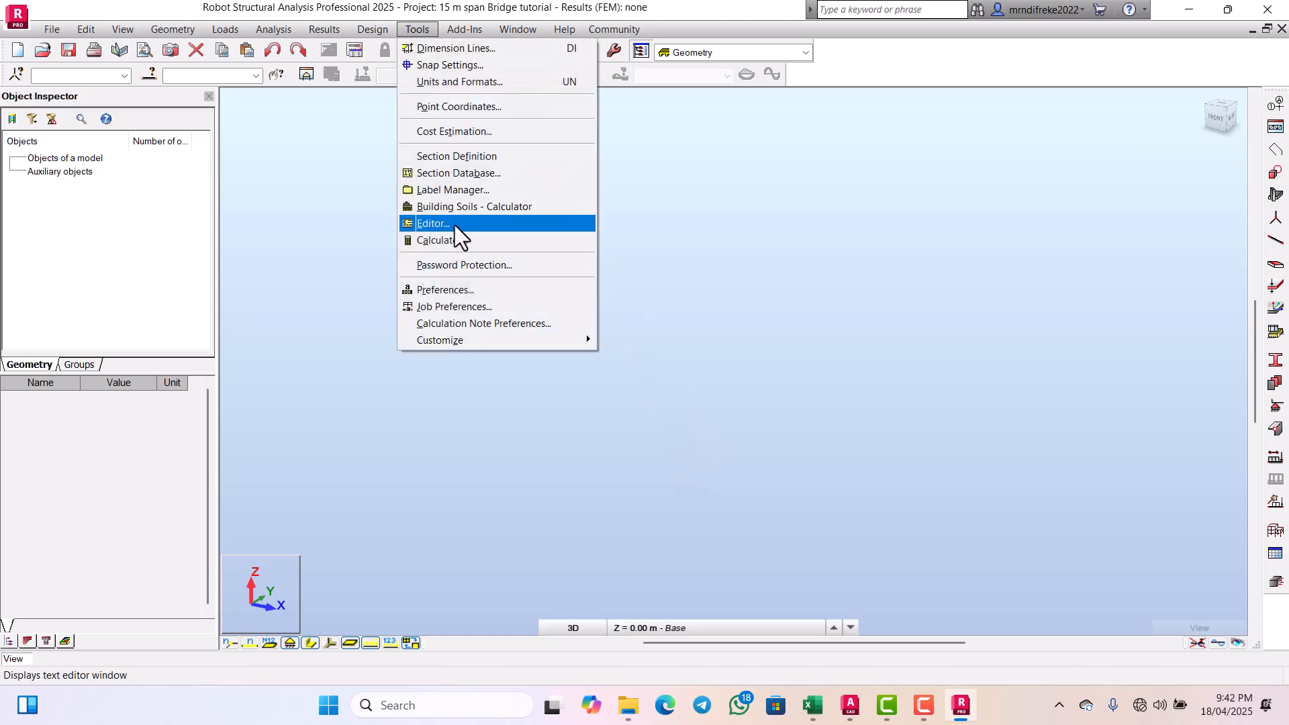
pyautogui.click(445, 308)
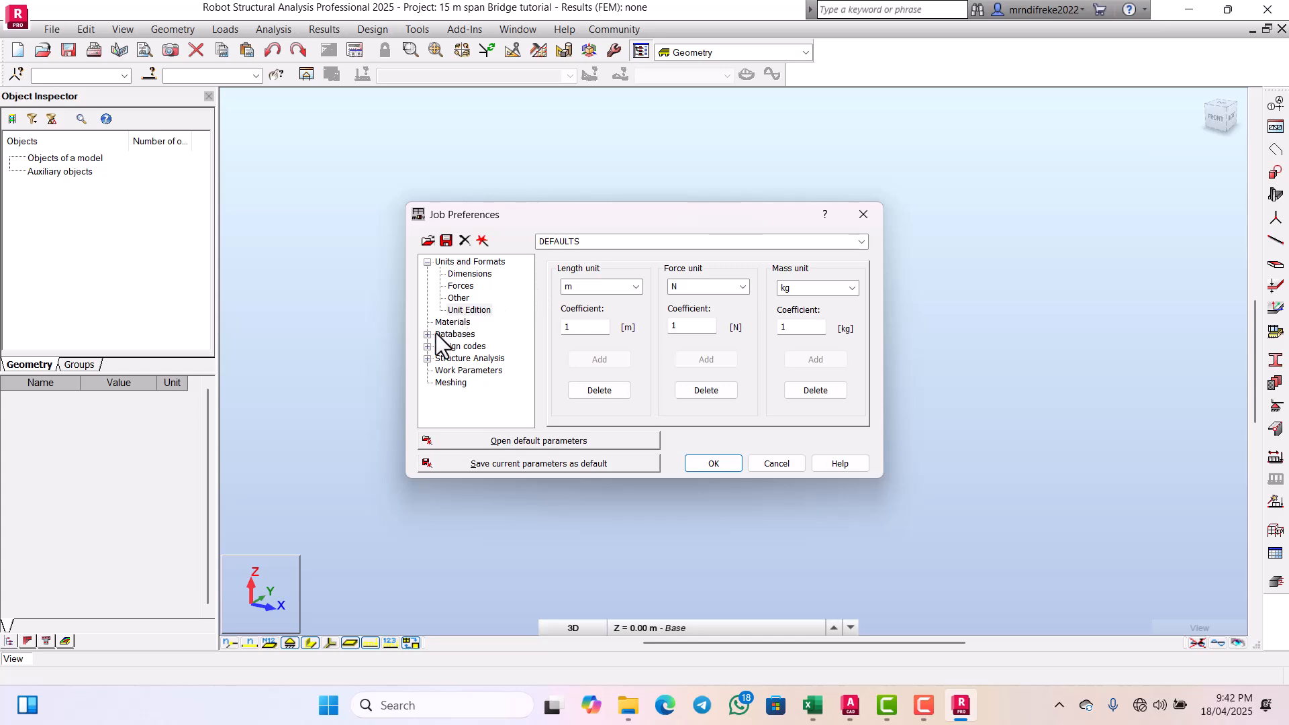
pyautogui.click(440, 322)
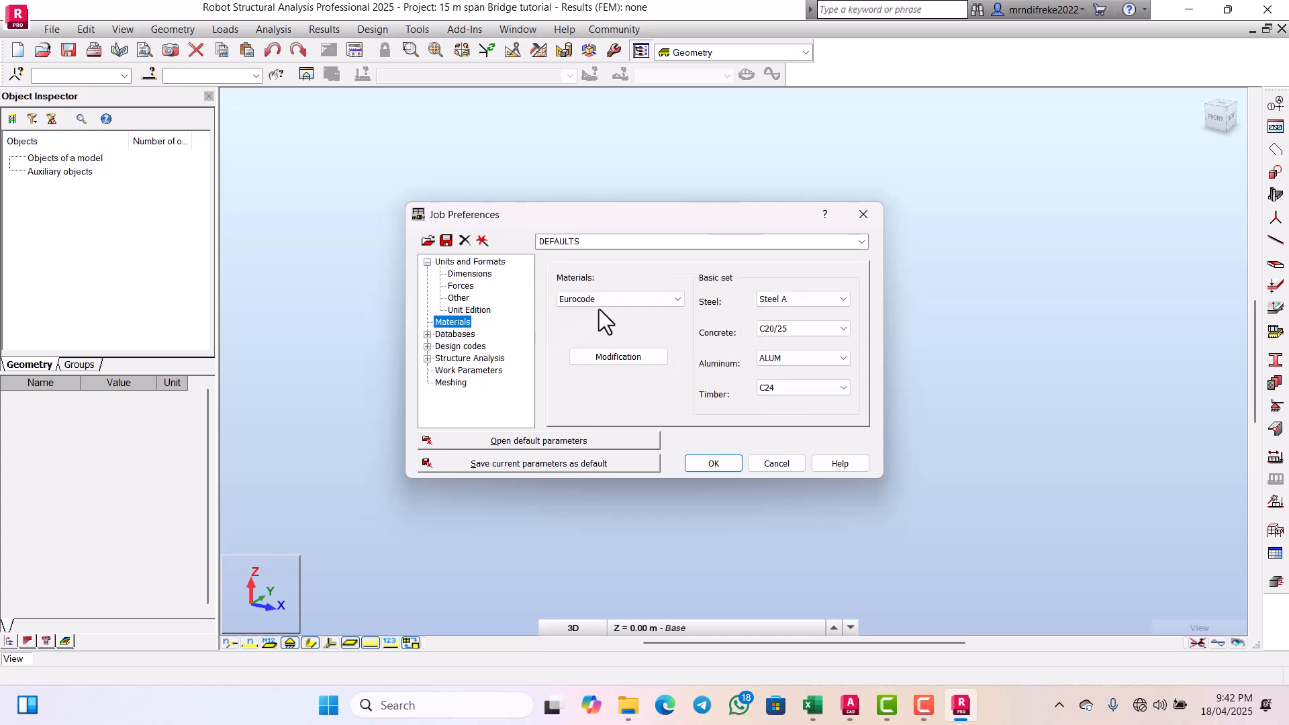
pyautogui.click(642, 301)
pyautogui.scroll(2, 573, 363)
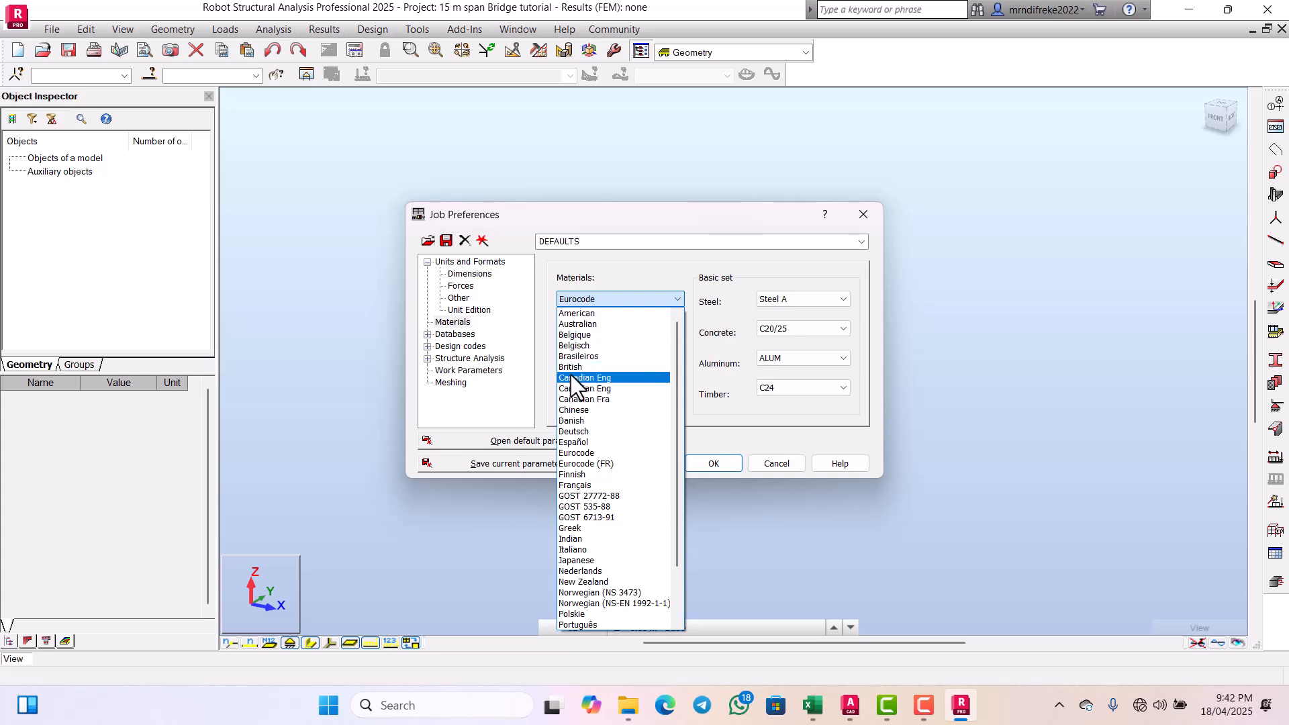
pyautogui.click(573, 367)
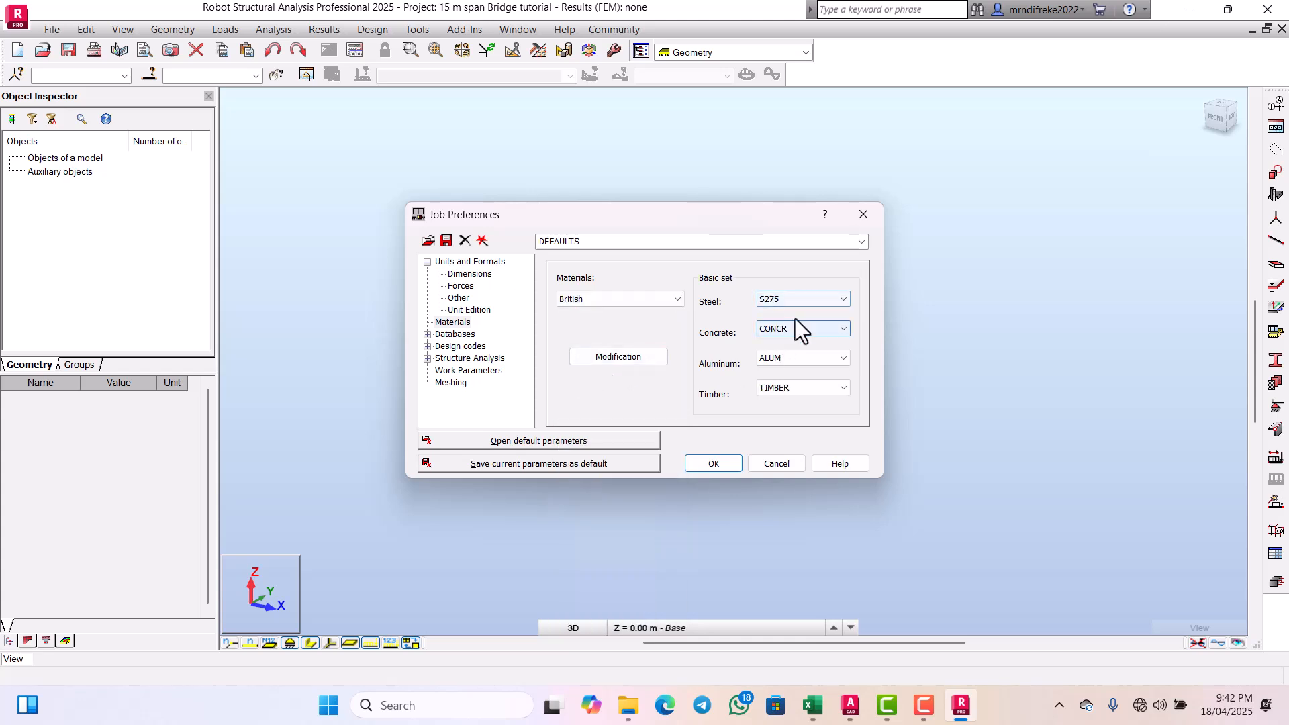
# Step: Set the basic materials to STEEL for steel and C30 for concrete
pyautogui.click(807, 297)
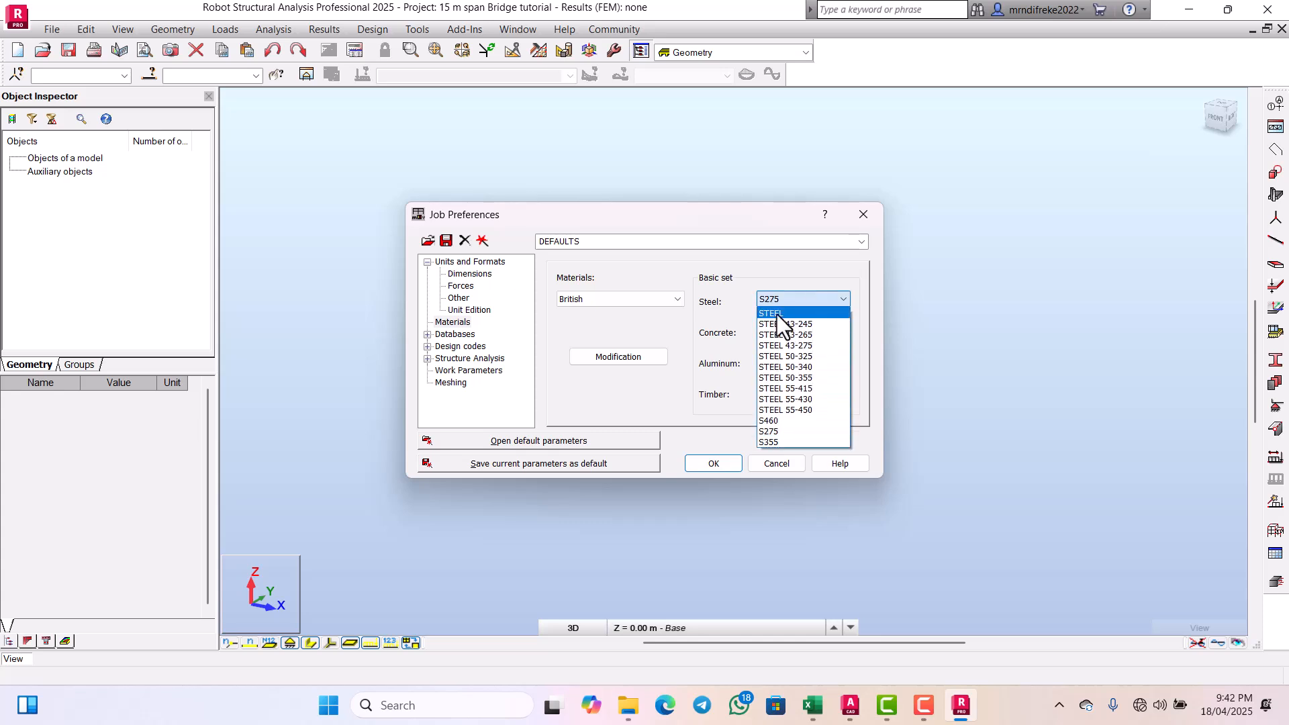
pyautogui.click(776, 314)
pyautogui.click(799, 329)
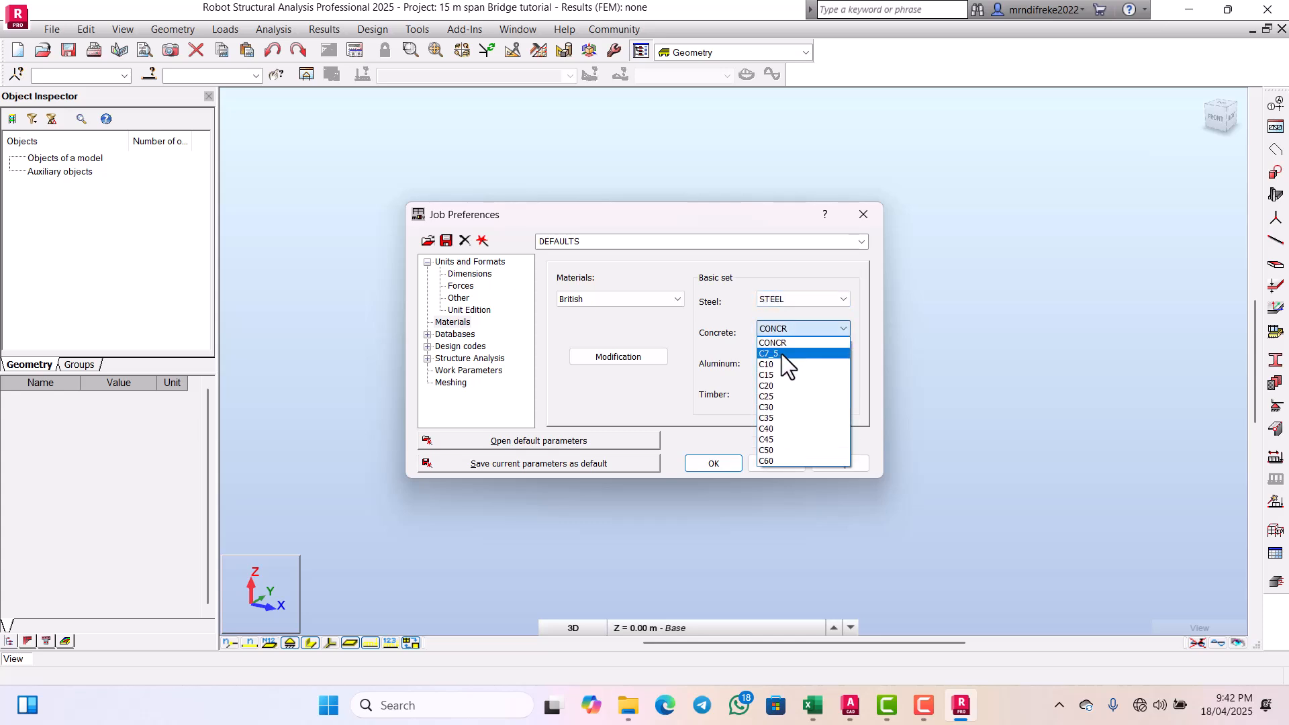
pyautogui.click(769, 405)
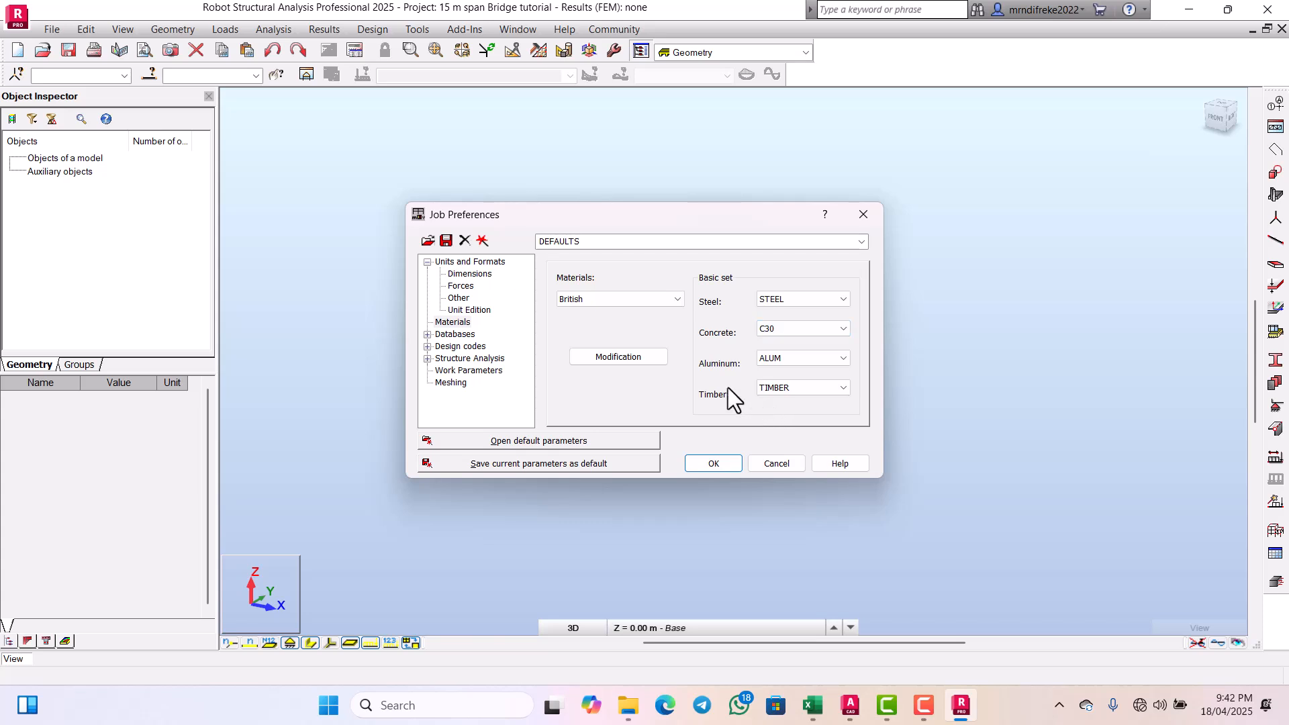
# Step: Review the STEEL and C30 concrete properties in the material definitions and accept the definitions
pyautogui.click(619, 357)
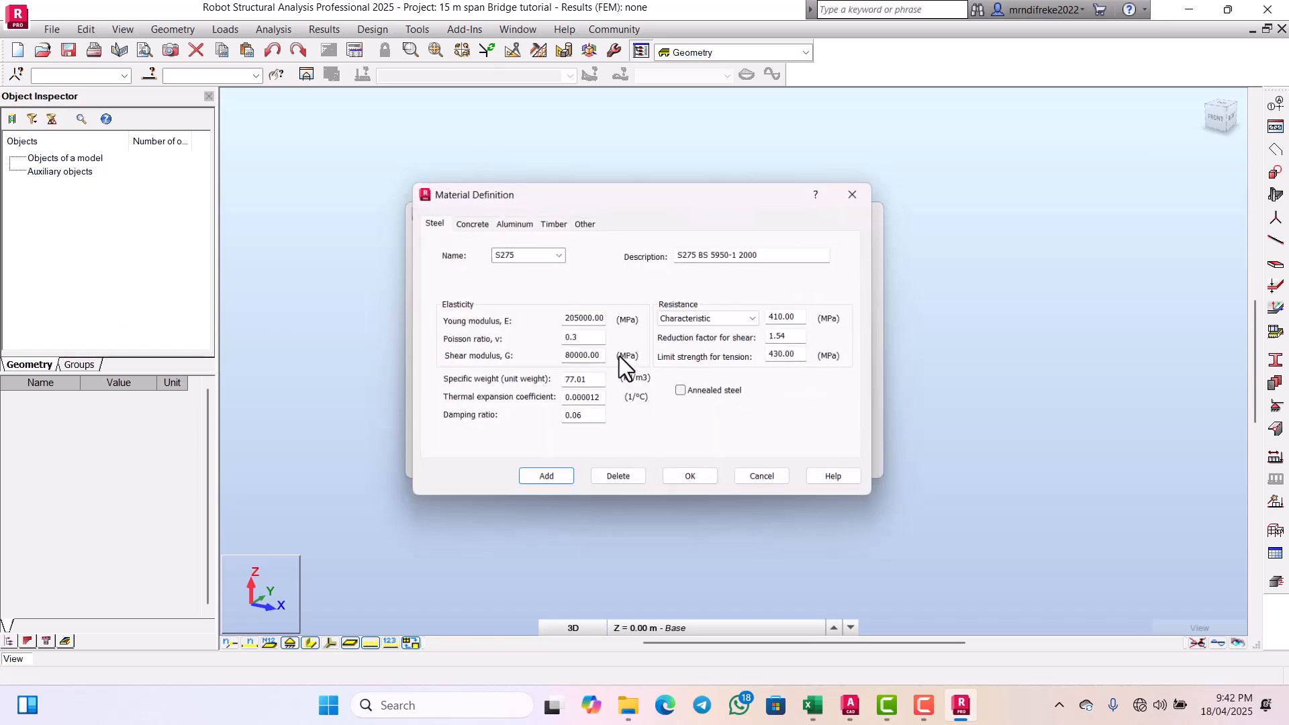
pyautogui.click(547, 254)
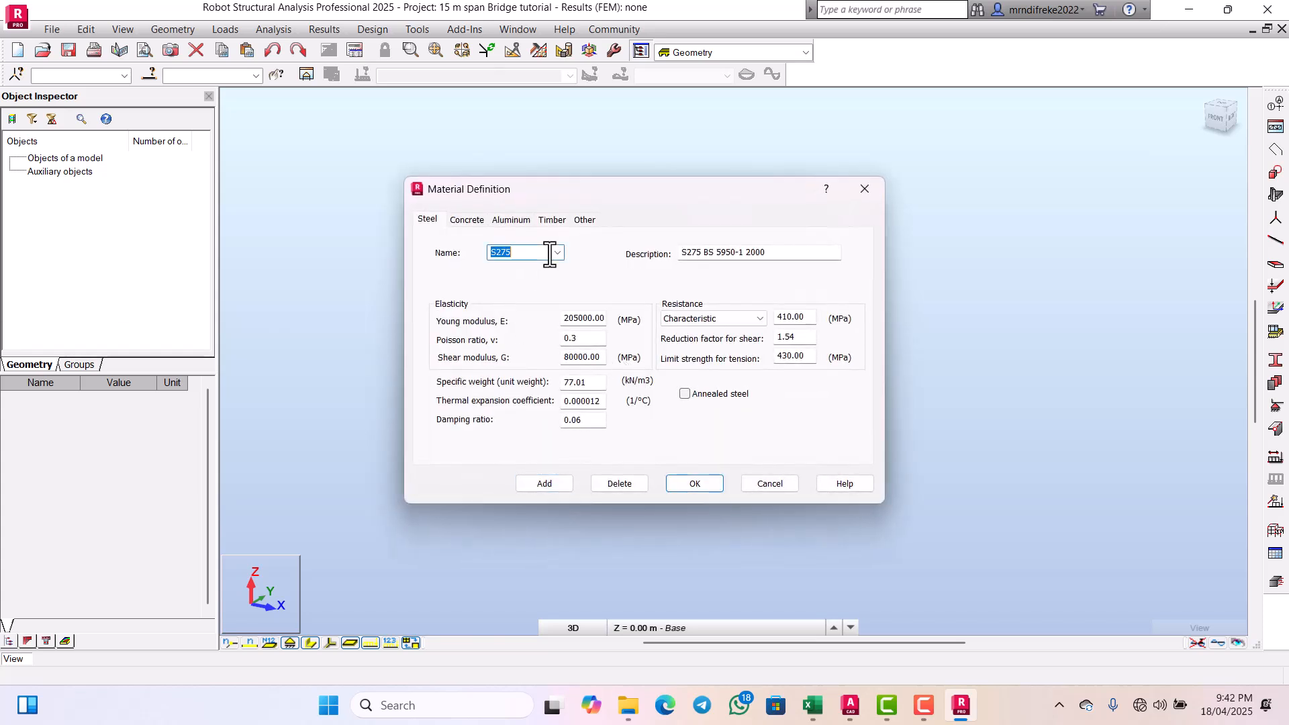
pyautogui.click(557, 253)
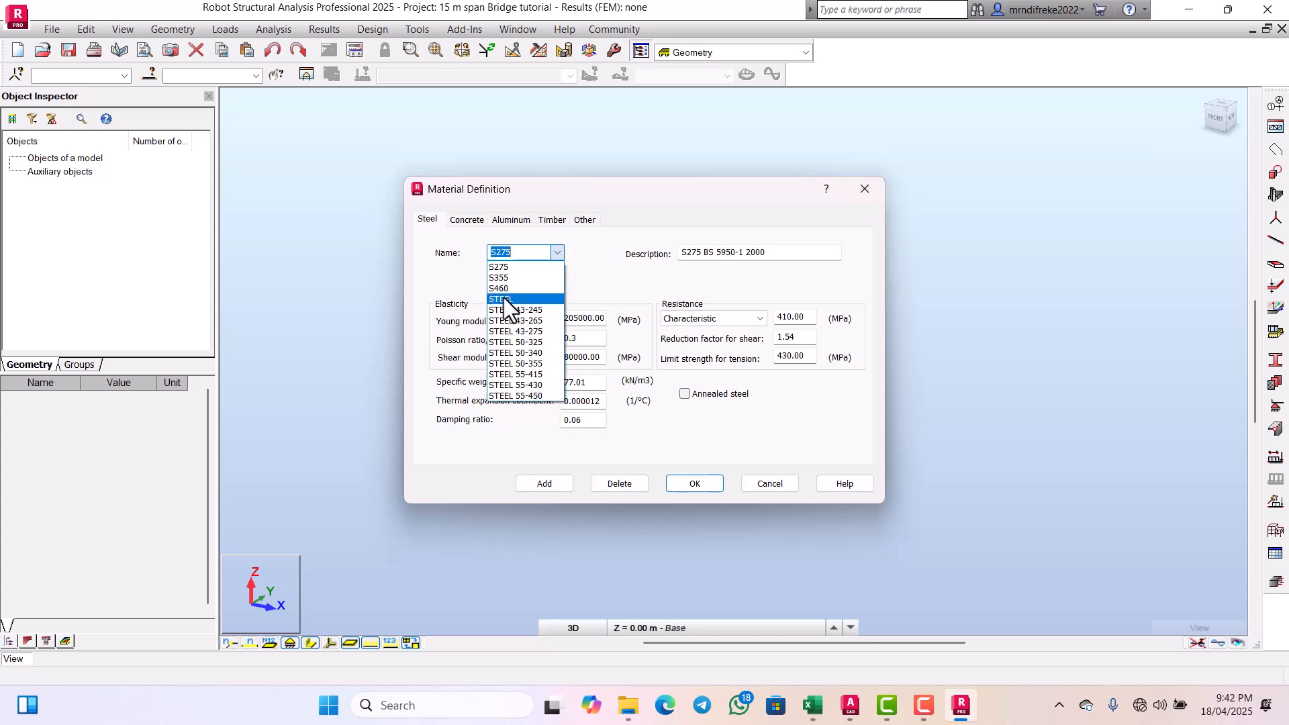
pyautogui.click(503, 298)
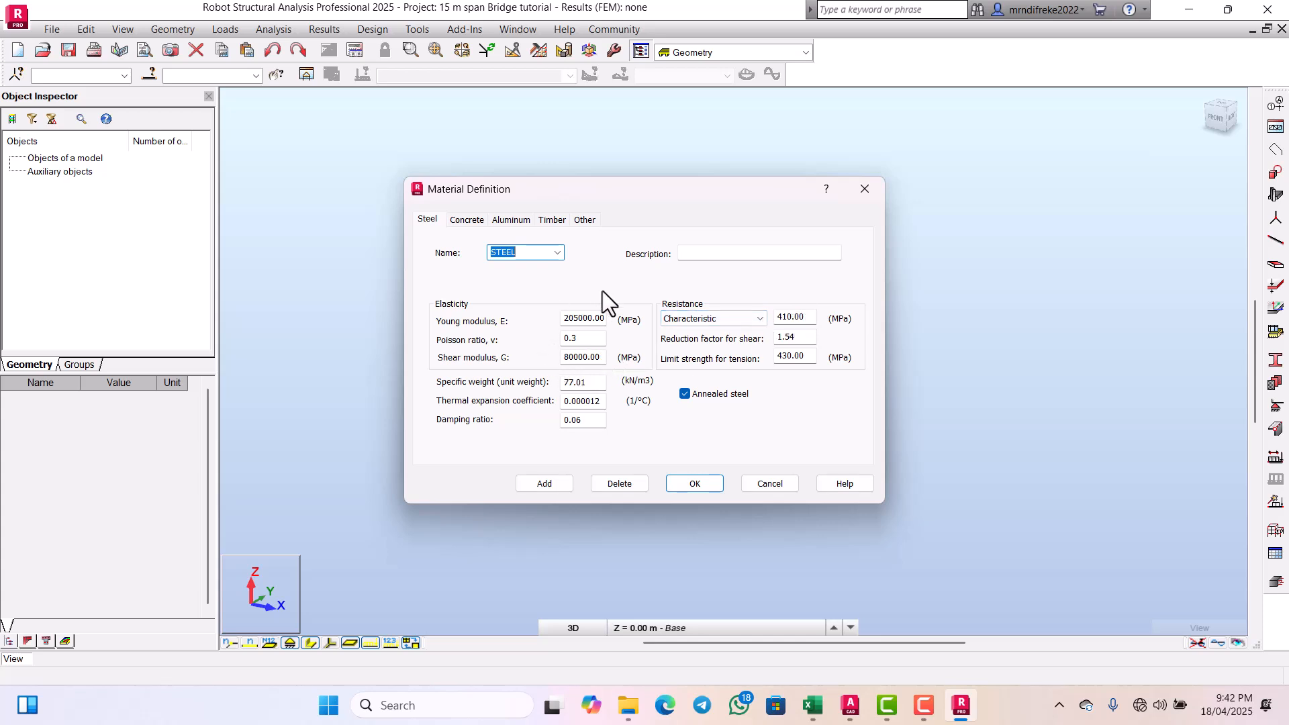
pyautogui.click(468, 220)
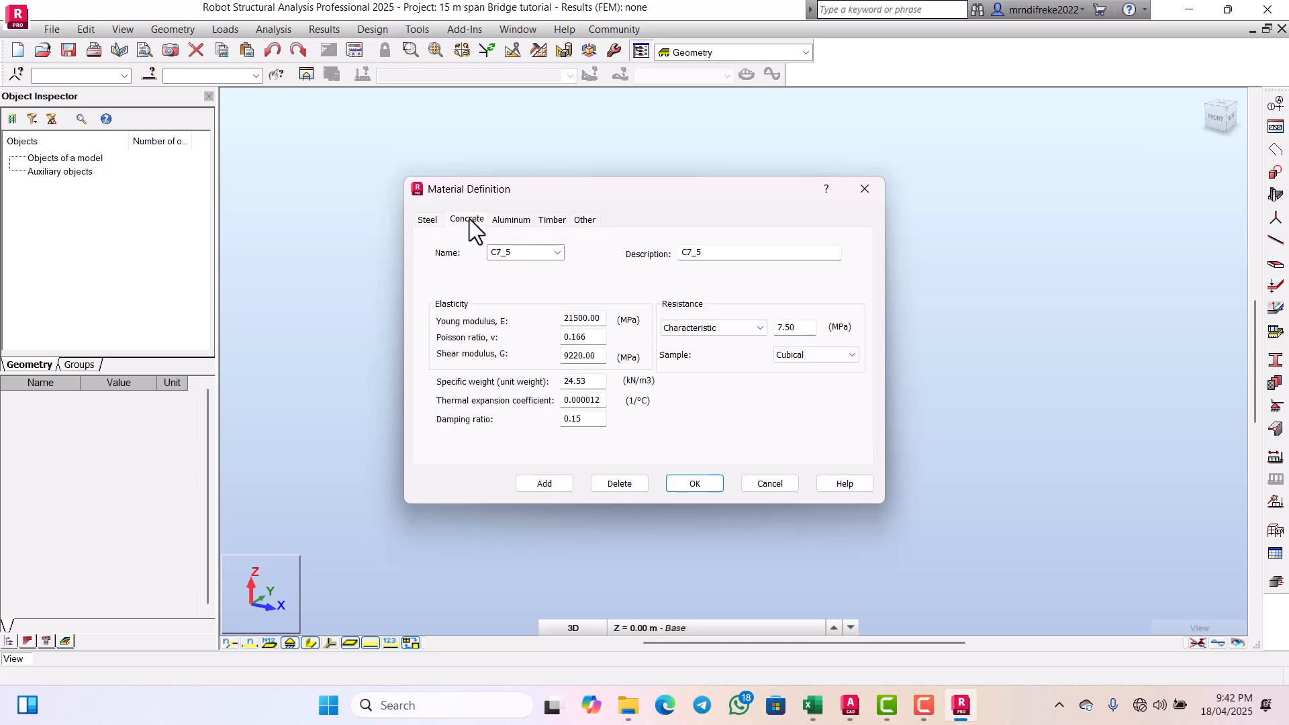
pyautogui.click(556, 253)
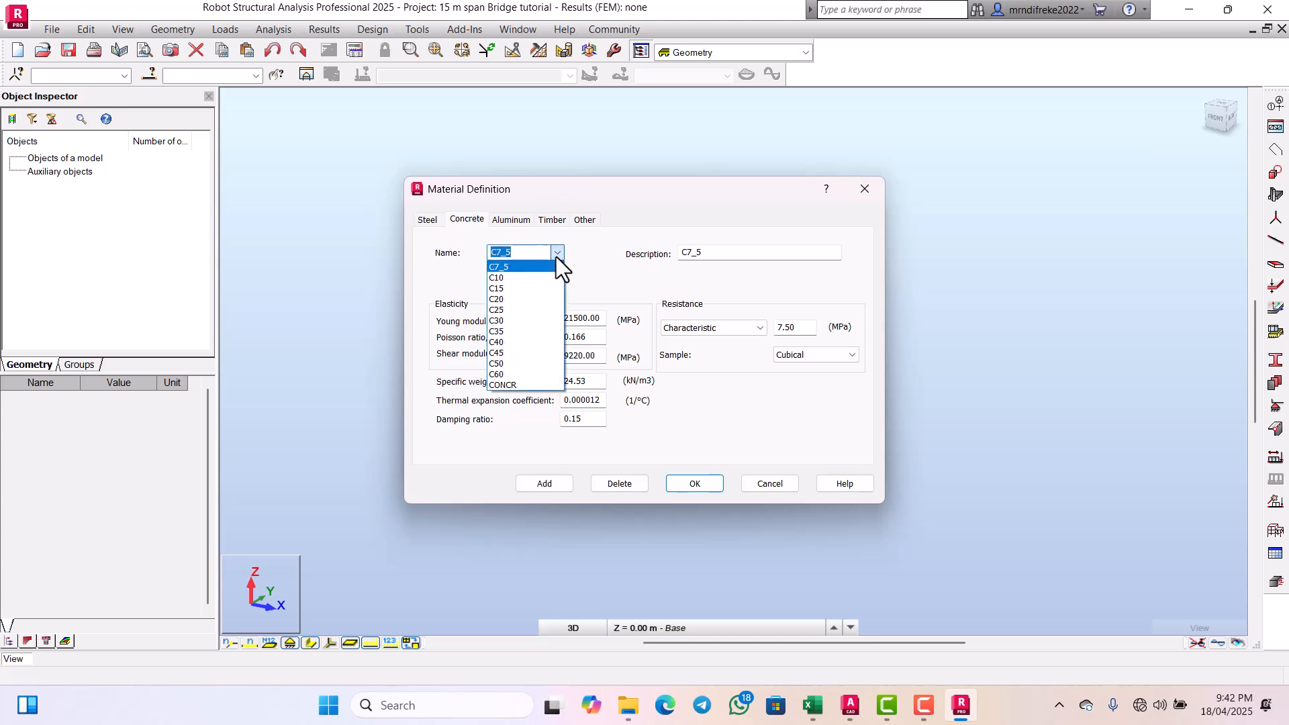
pyautogui.click(500, 321)
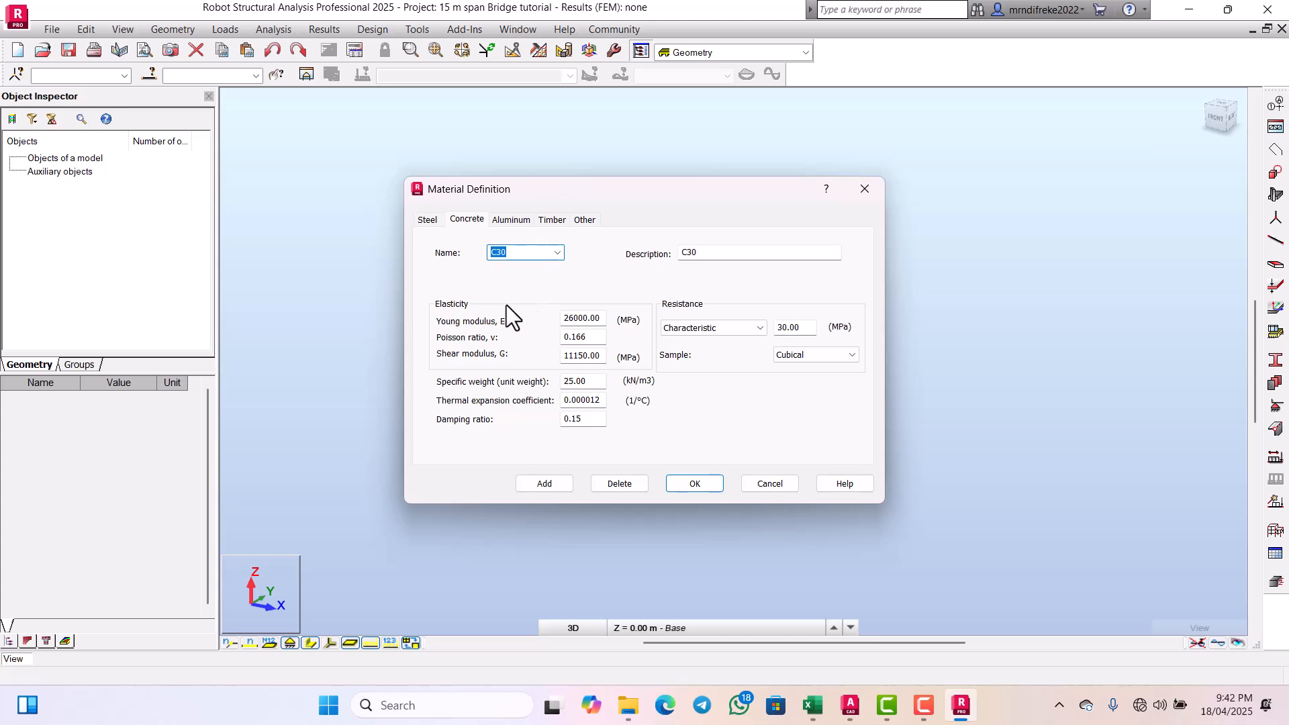
pyautogui.click(692, 481)
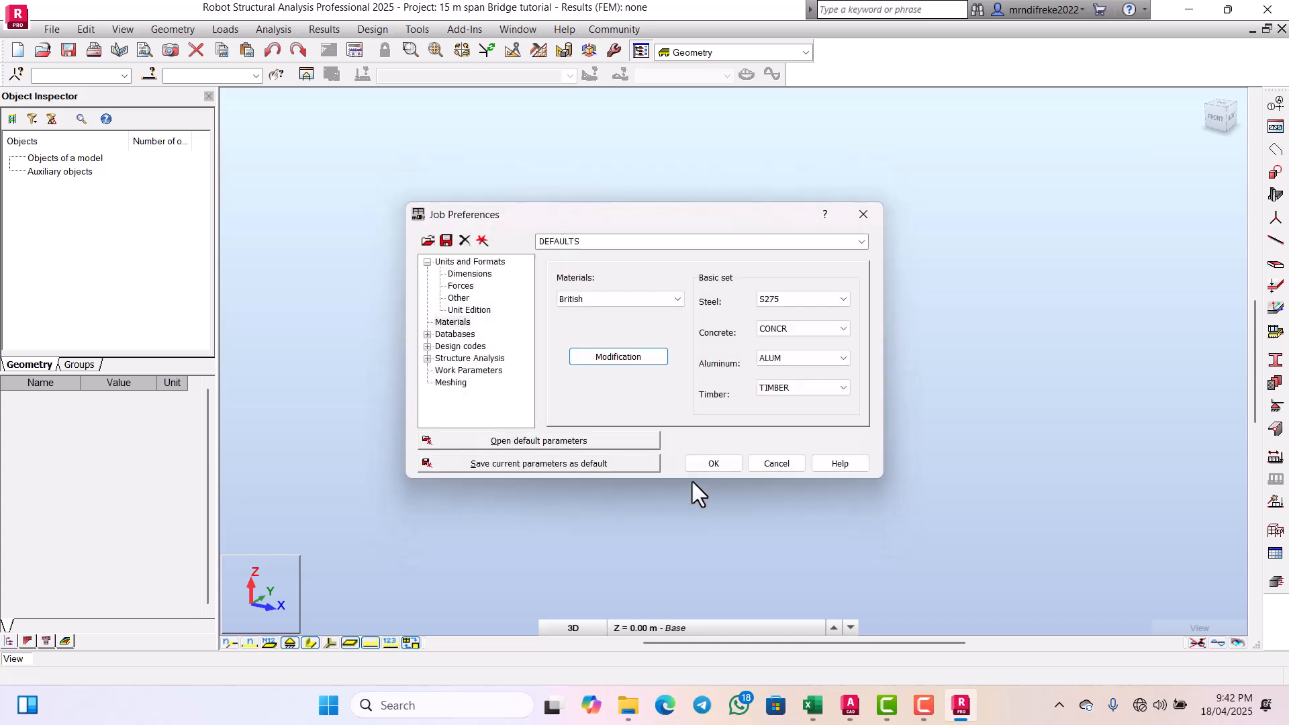
# Step: Check the load and design codes and the vehicle loads database, and accept the job preferences
pyautogui.click(424, 348)
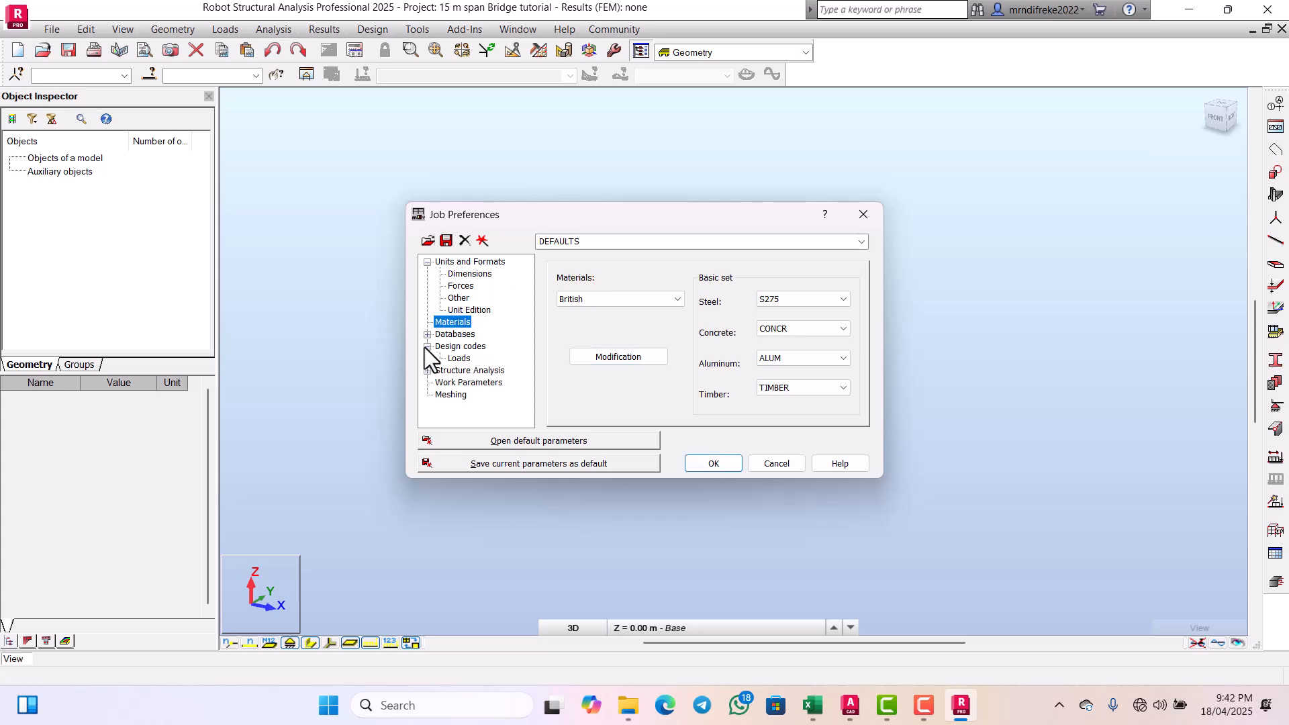
pyautogui.click(457, 359)
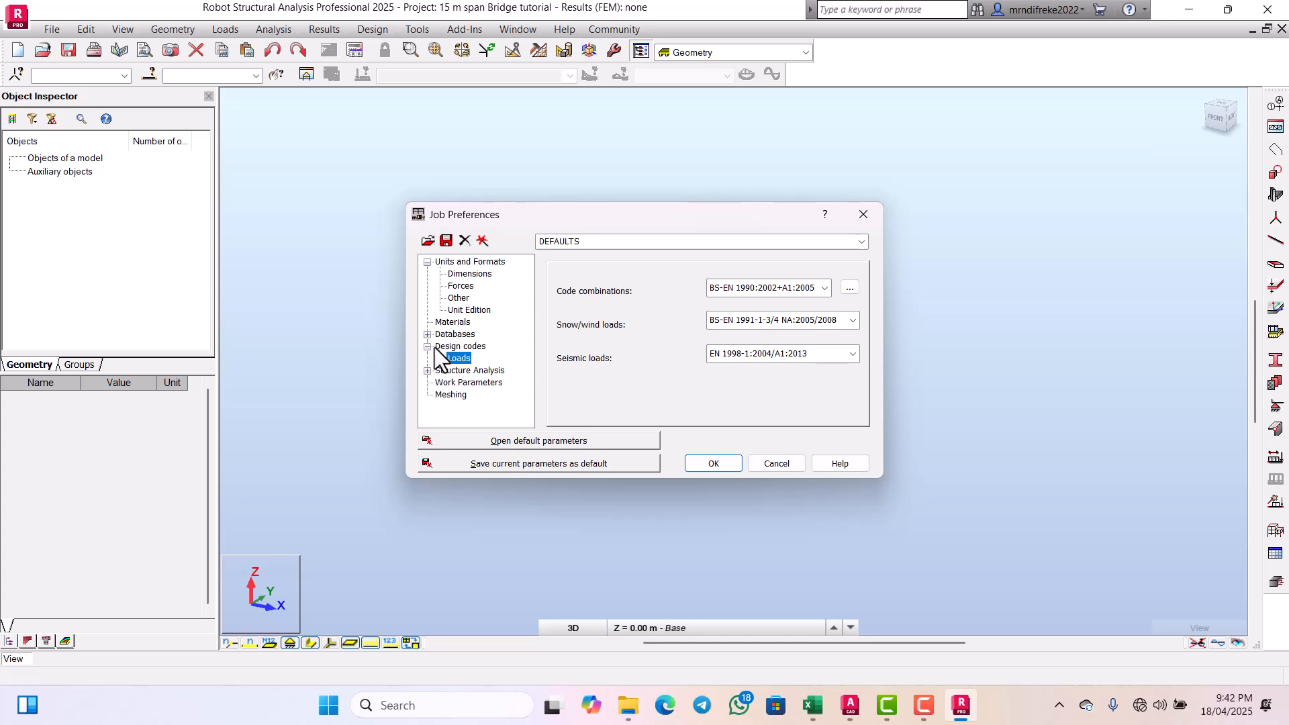
pyautogui.click(427, 347)
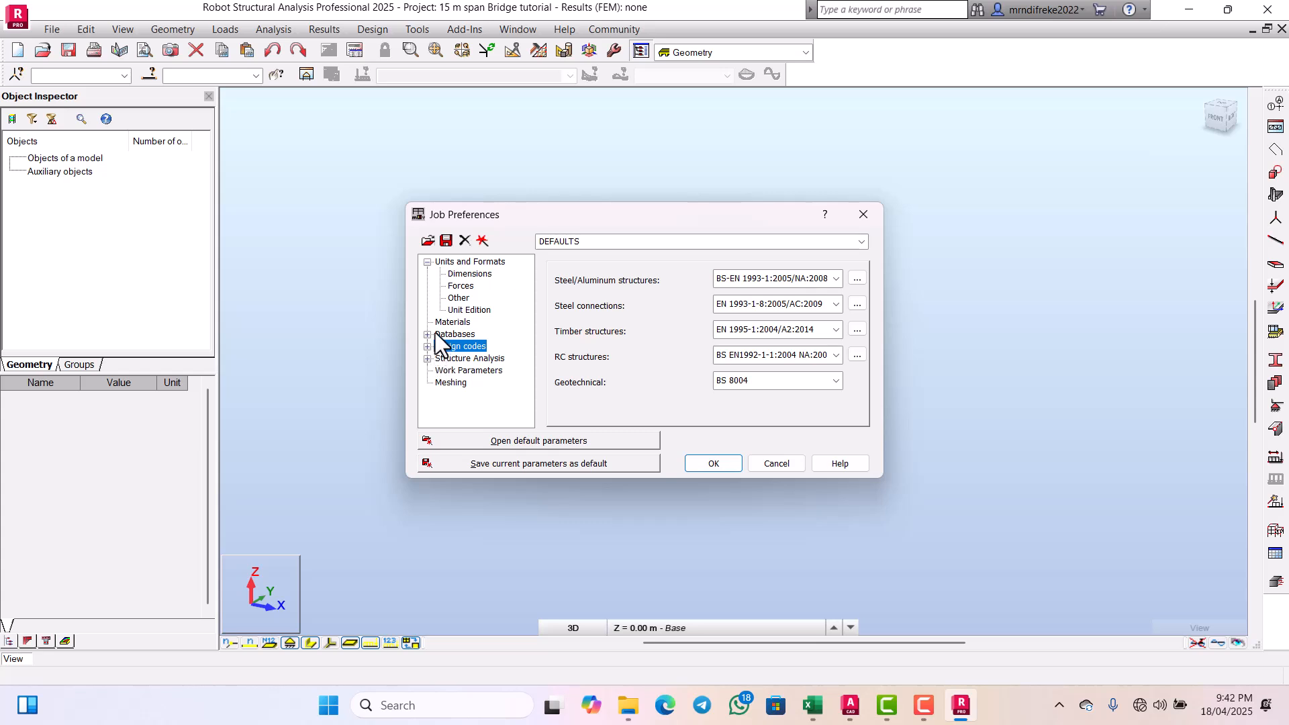
pyautogui.click(428, 333)
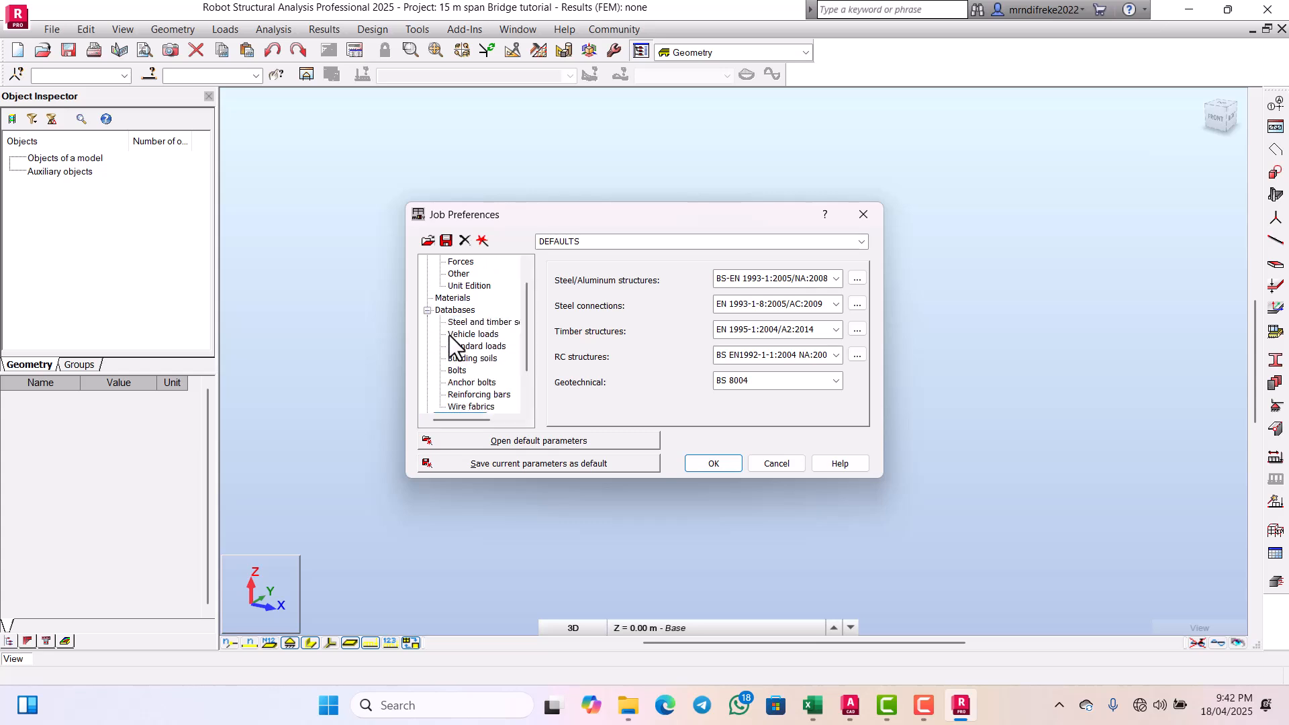
pyautogui.click(482, 334)
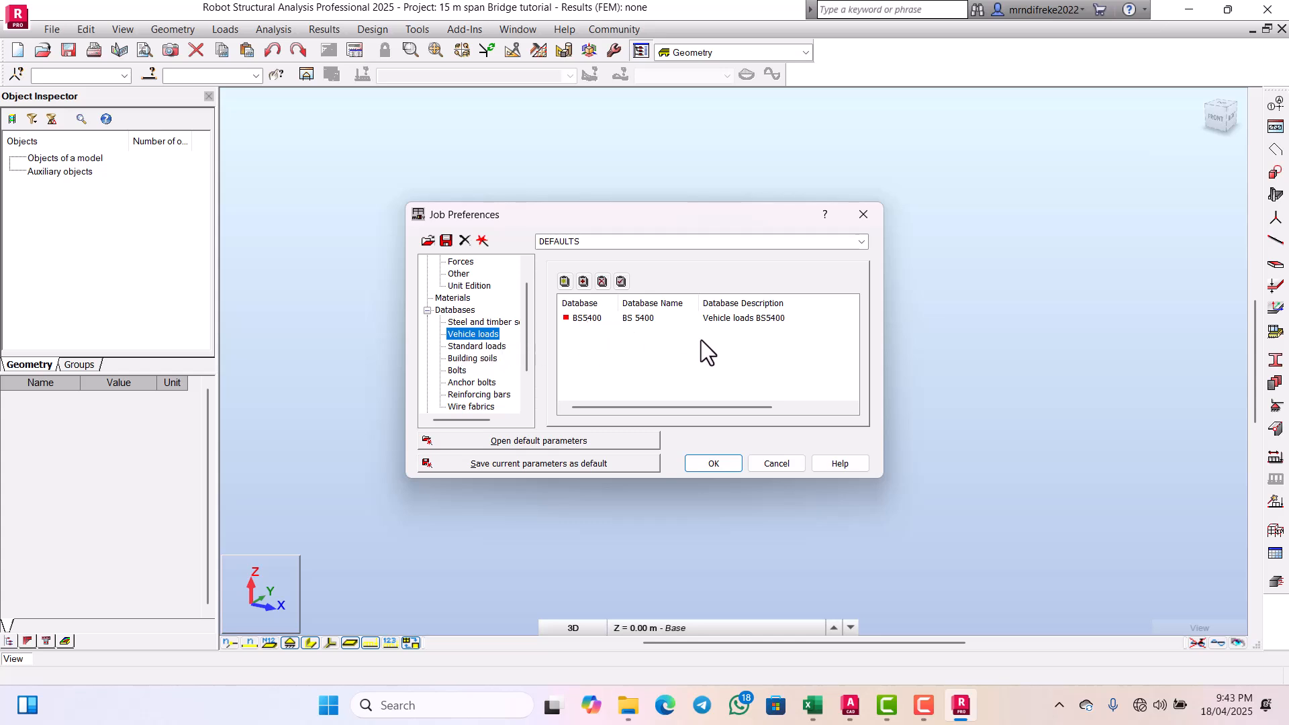
pyautogui.click(709, 464)
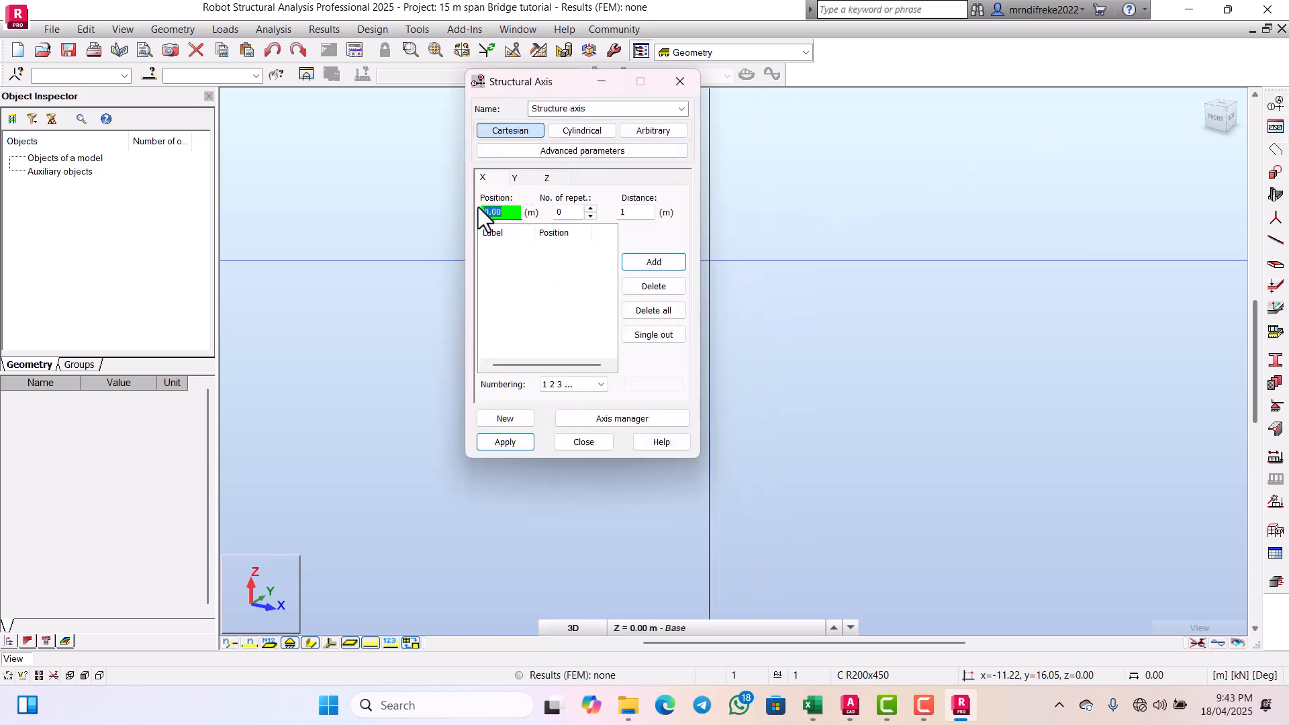
# Step: Switch to AutoCAD and examine the deck width, edge offsets and beam spacings in the Section A-A drawing
pyautogui.click(481, 180)
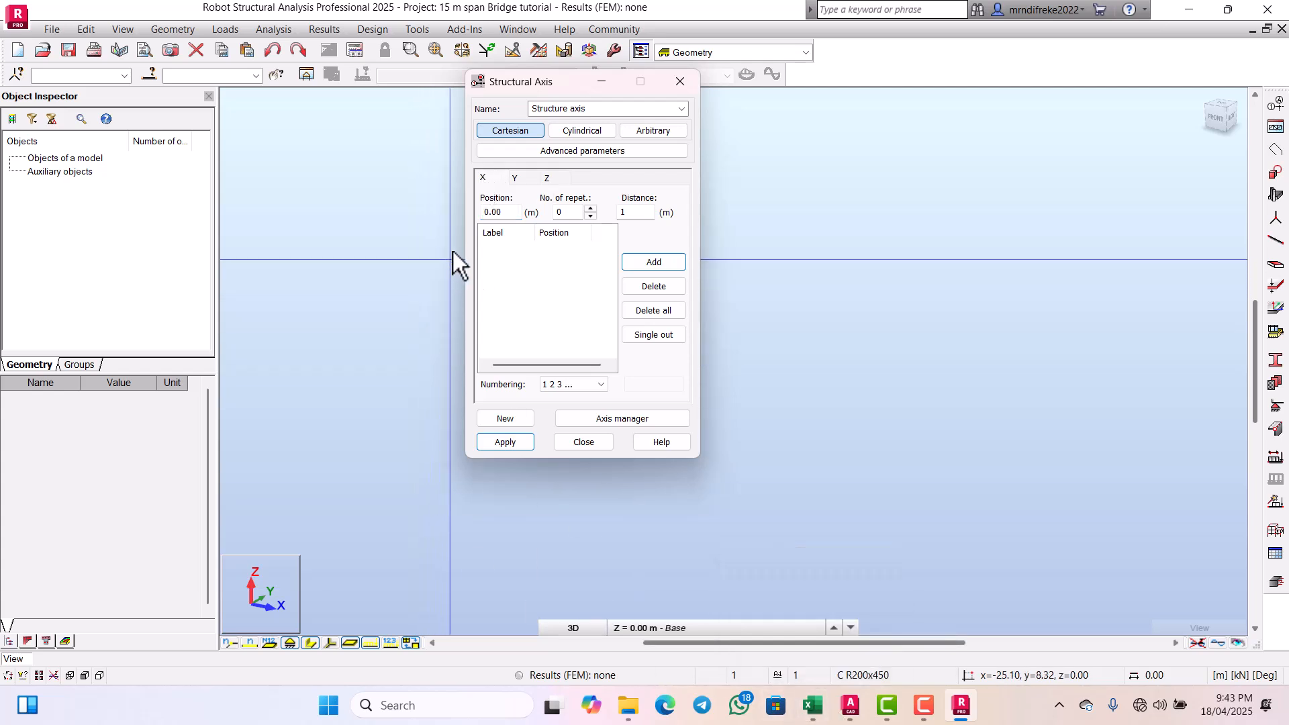
pyautogui.click(848, 708)
pyautogui.scroll(6, 584, 338)
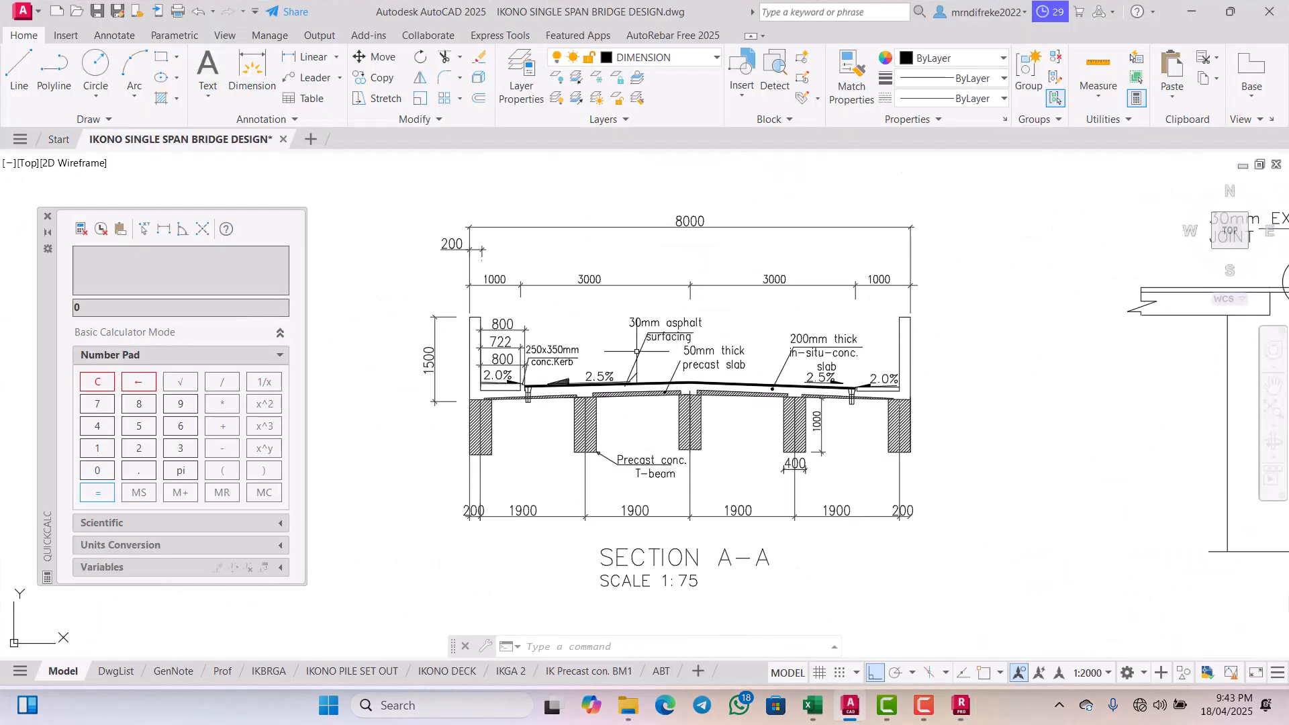
pyautogui.scroll(-4, 414, 215)
pyautogui.scroll(2, 413, 215)
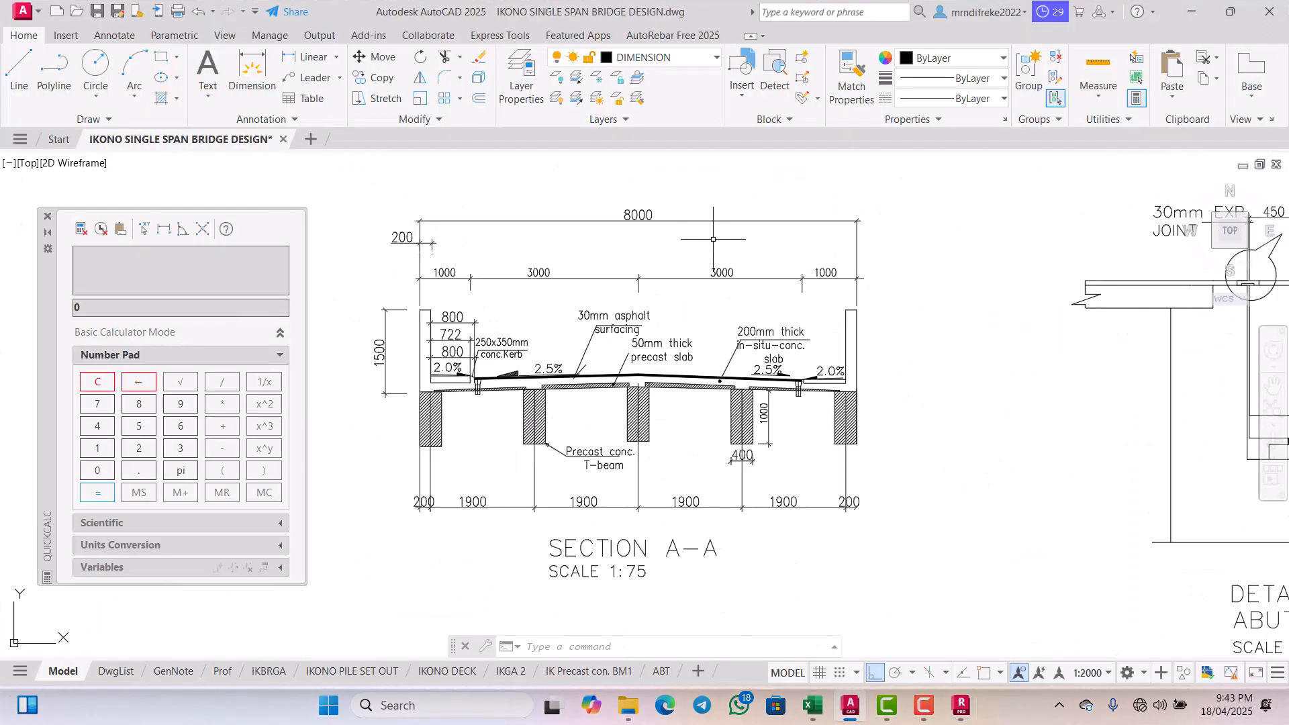
pyautogui.scroll(-4, 432, 243)
pyautogui.scroll(4, 470, 241)
pyautogui.scroll(-4, 510, 242)
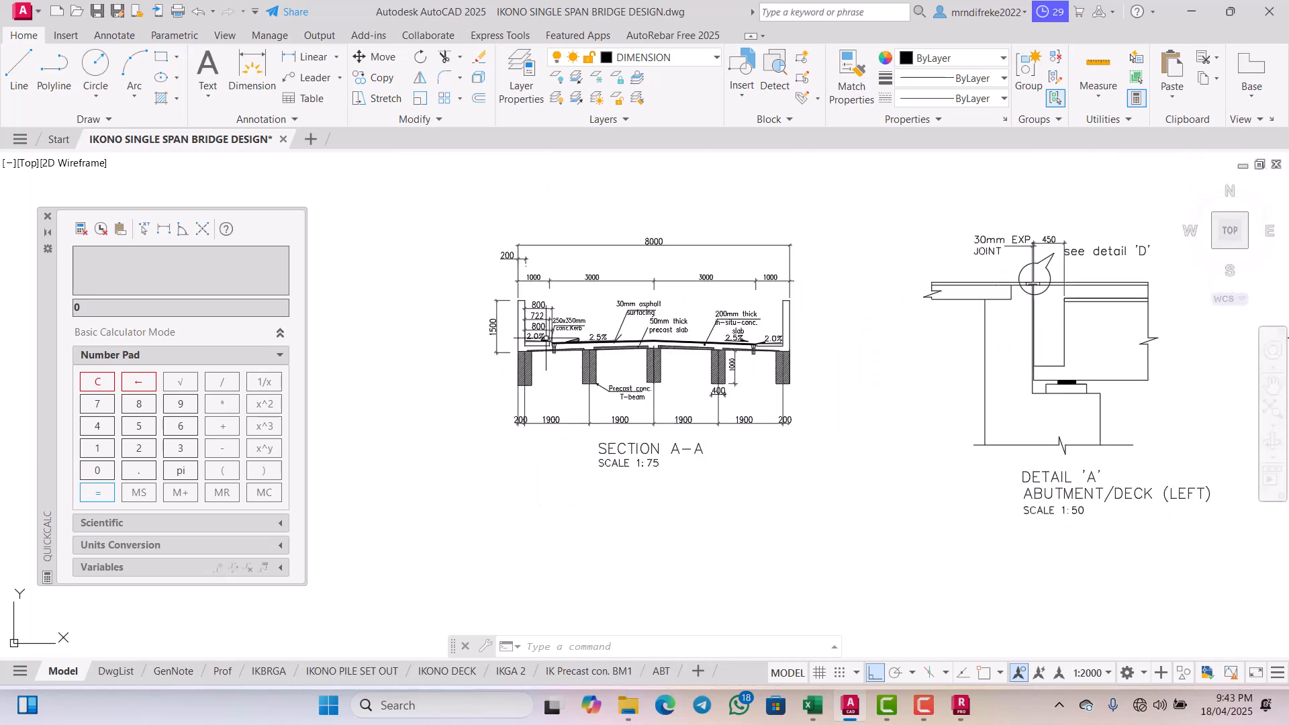
pyautogui.scroll(4, 526, 247)
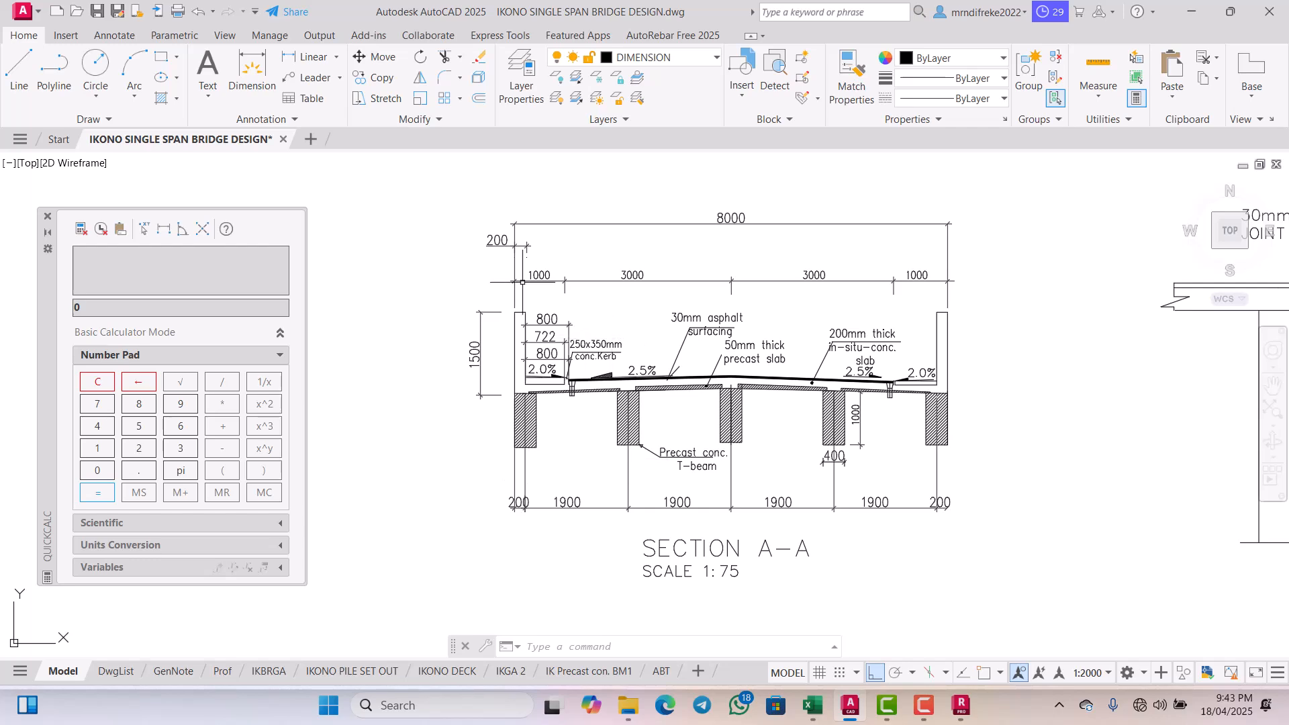
pyautogui.scroll(2, 520, 322)
pyautogui.scroll(-4, 524, 322)
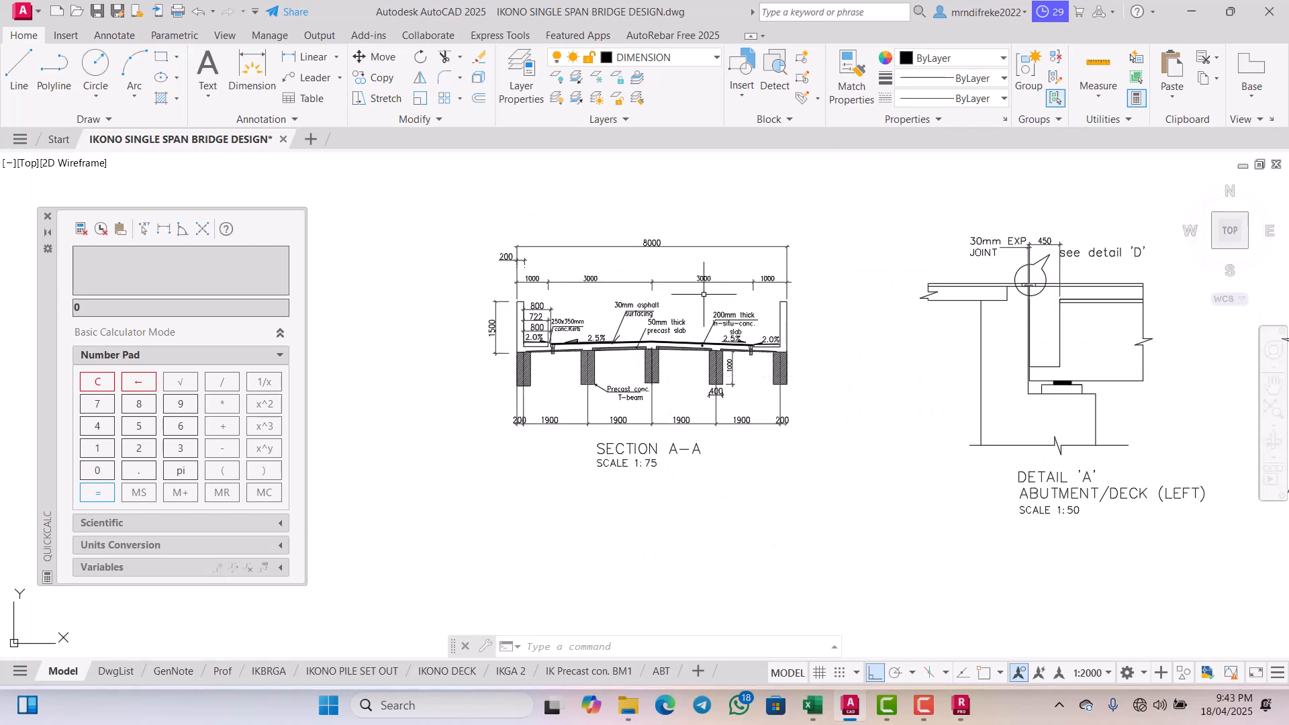
pyautogui.scroll(2, 706, 249)
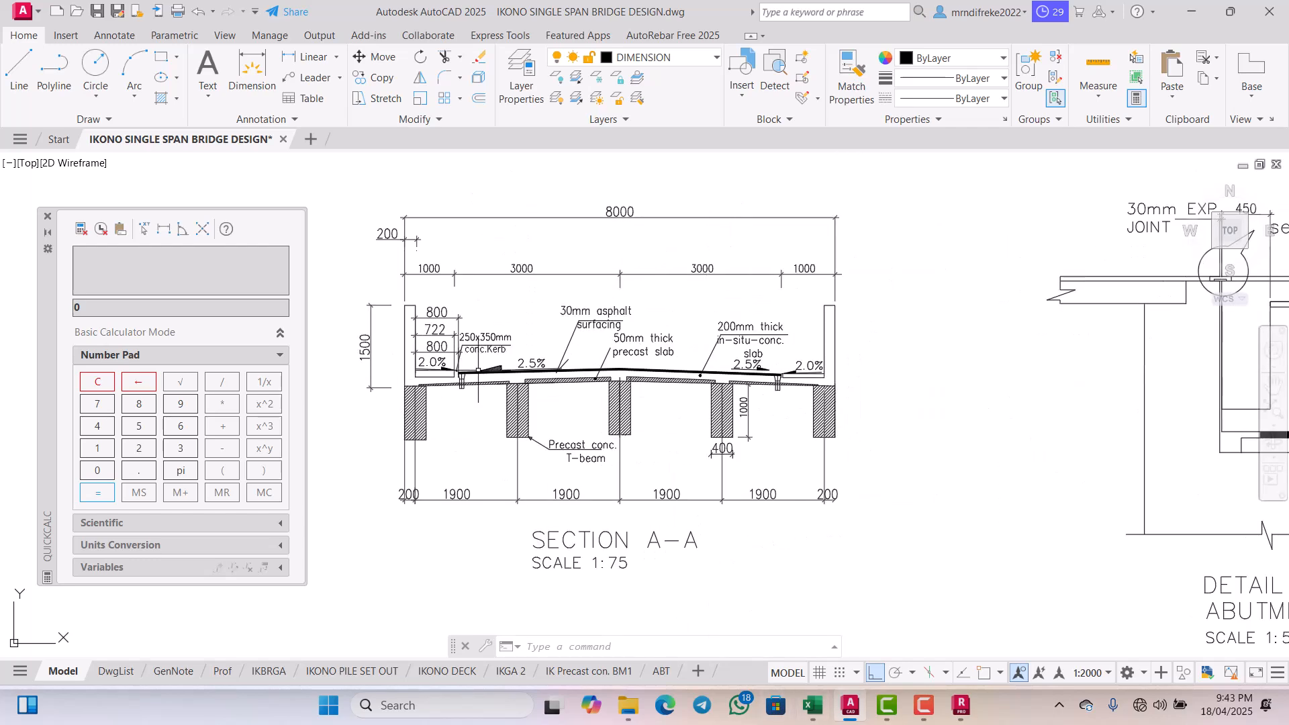
pyautogui.scroll(2, 429, 461)
pyautogui.scroll(2, 428, 461)
pyautogui.scroll(-2, 446, 437)
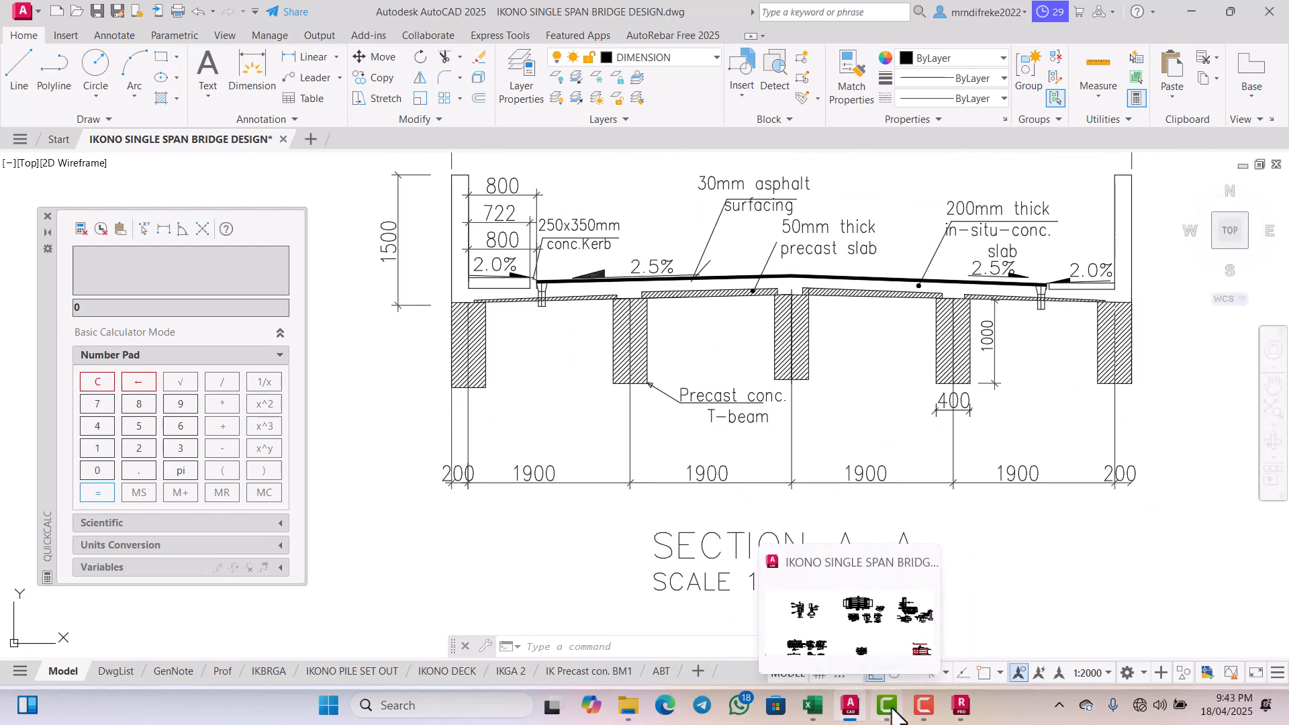
pyautogui.moveTo(925, 709)
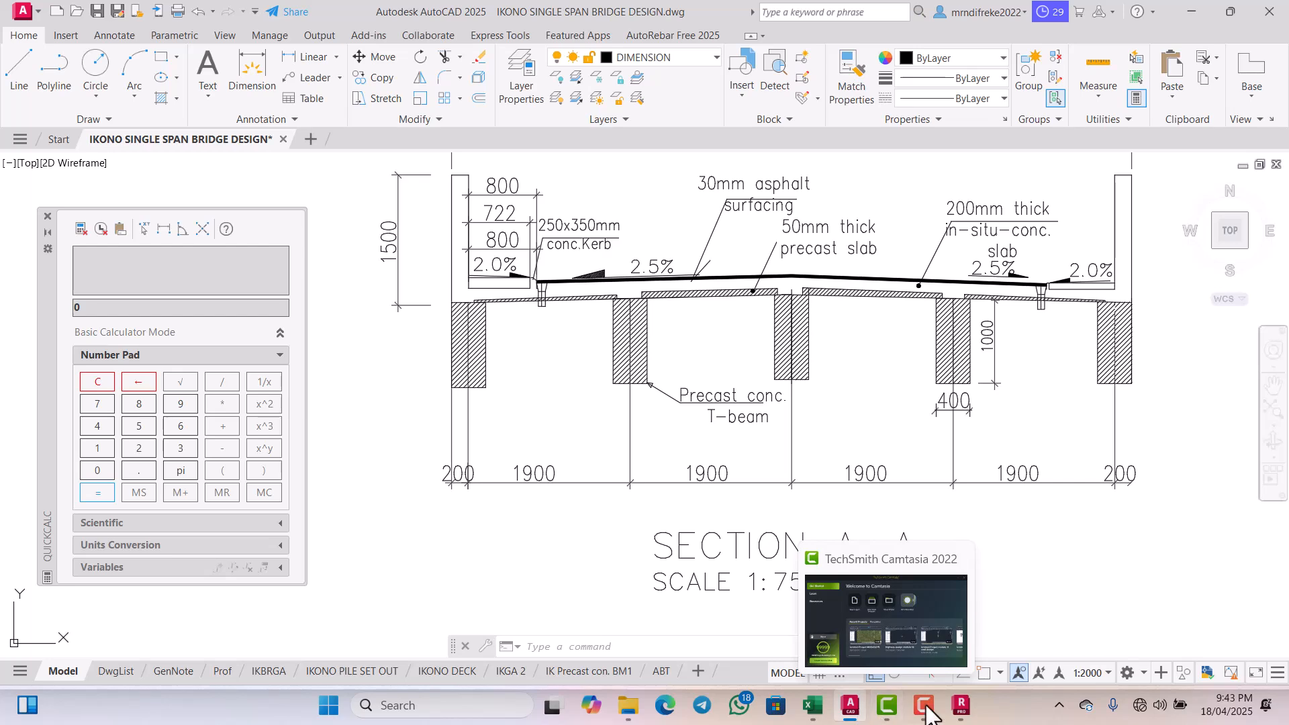
# Step: Switch back to Robot Structural Analysis and add an X structural axis at position 0.00 m with distance 0
pyautogui.click(960, 703)
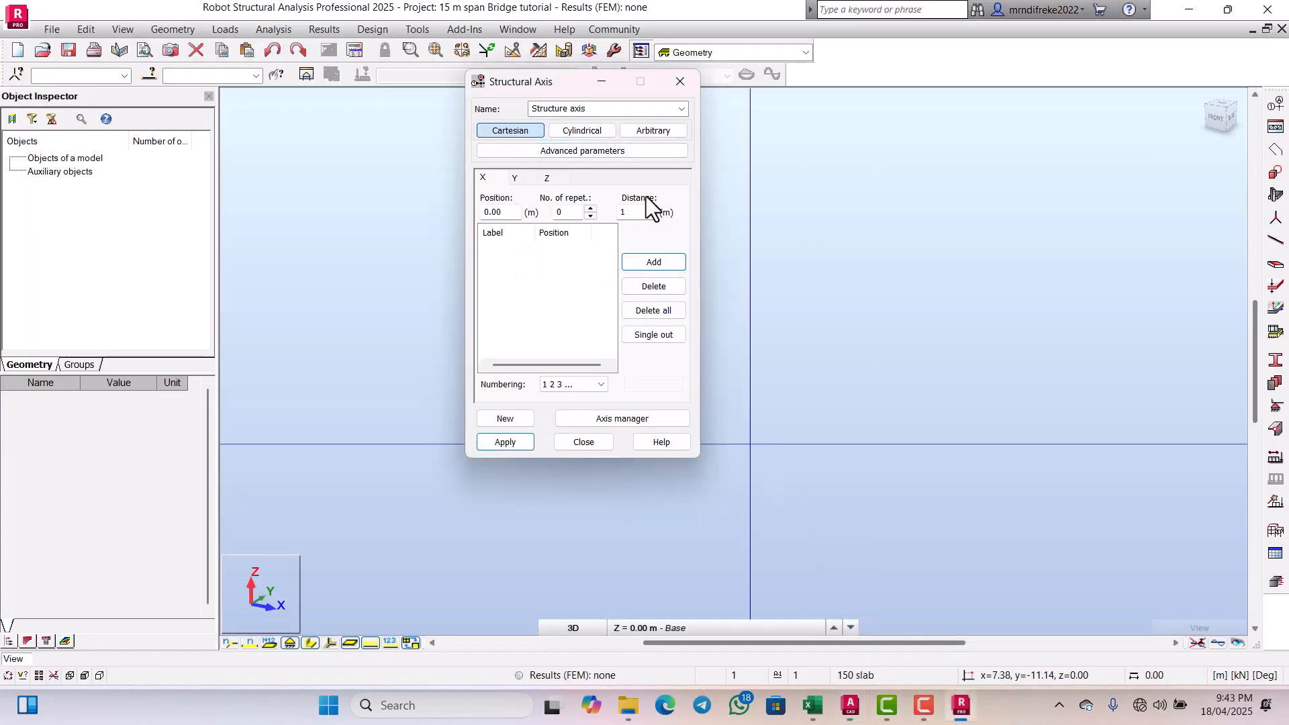
pyautogui.click(639, 214)
pyautogui.write('0')
pyautogui.click(642, 259)
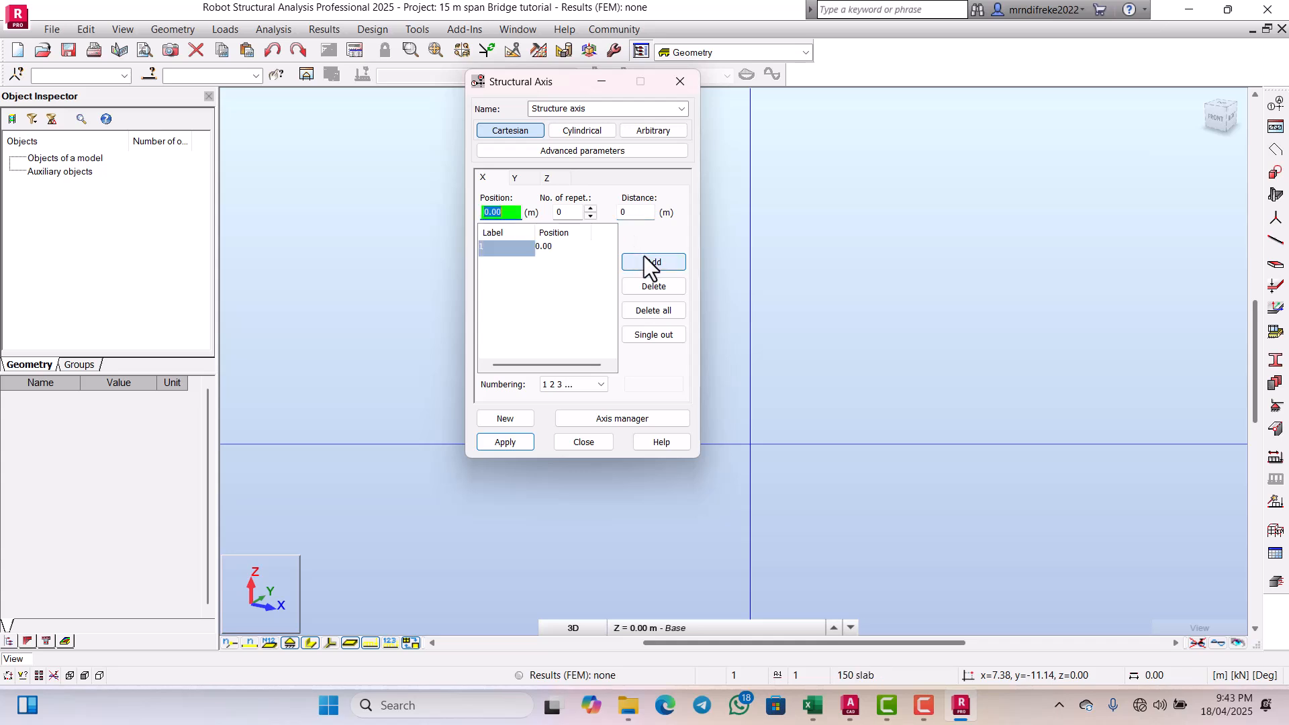
# Step: Add an X axis with 1 repetition at 0.2 m distance, switching to AutoCAD to check the Section A-A edge offset before adding
pyautogui.click(572, 213)
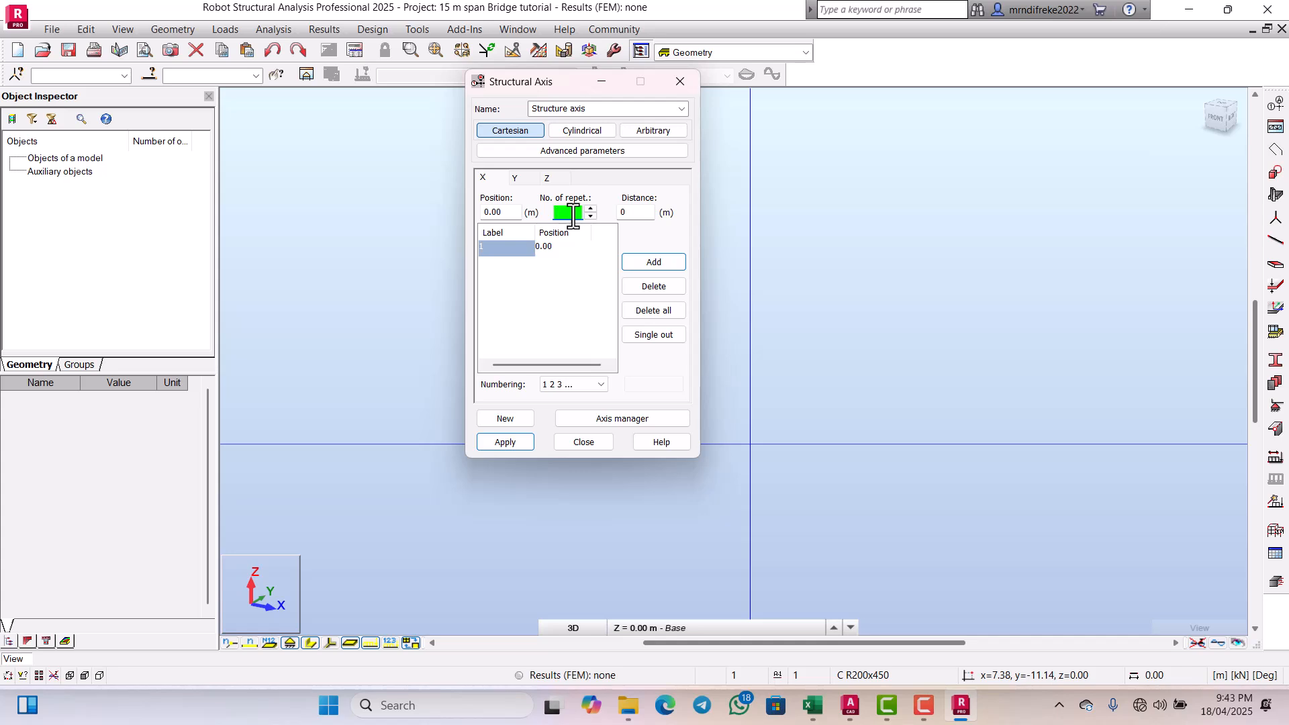
pyautogui.write('1')
pyautogui.click(625, 212)
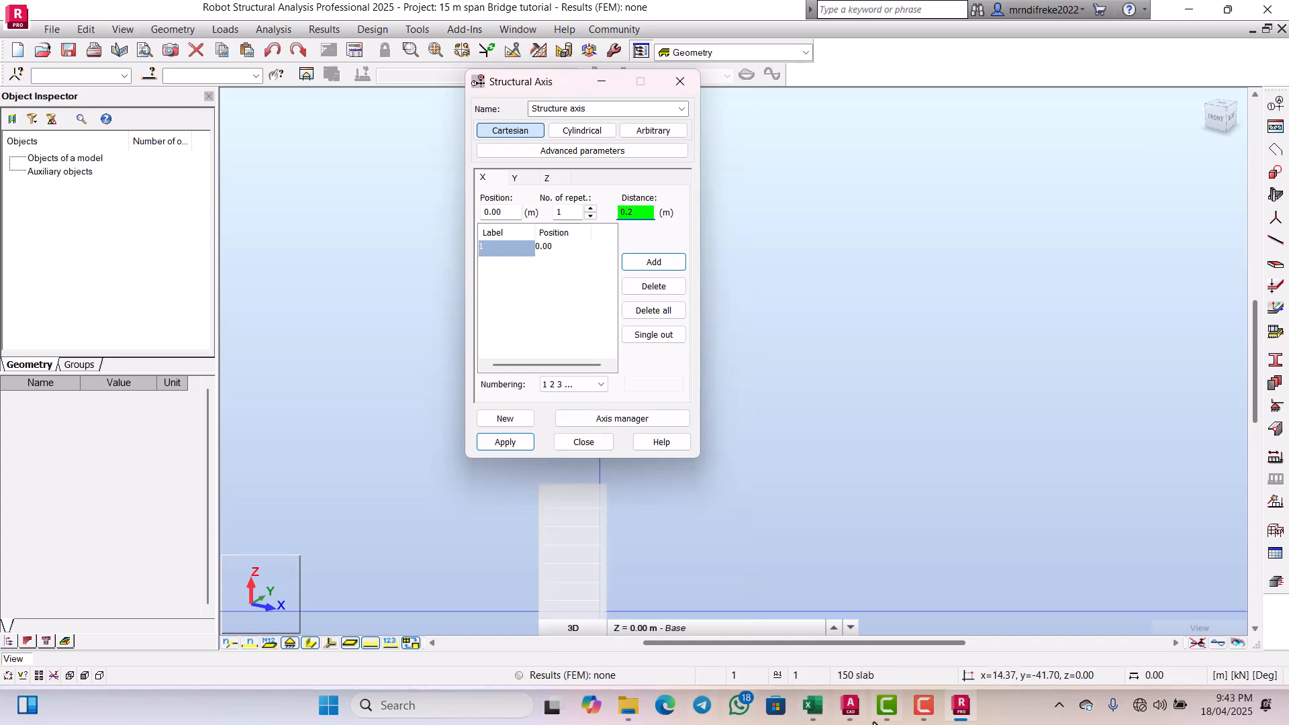
pyautogui.click(849, 704)
pyautogui.scroll(3, 460, 535)
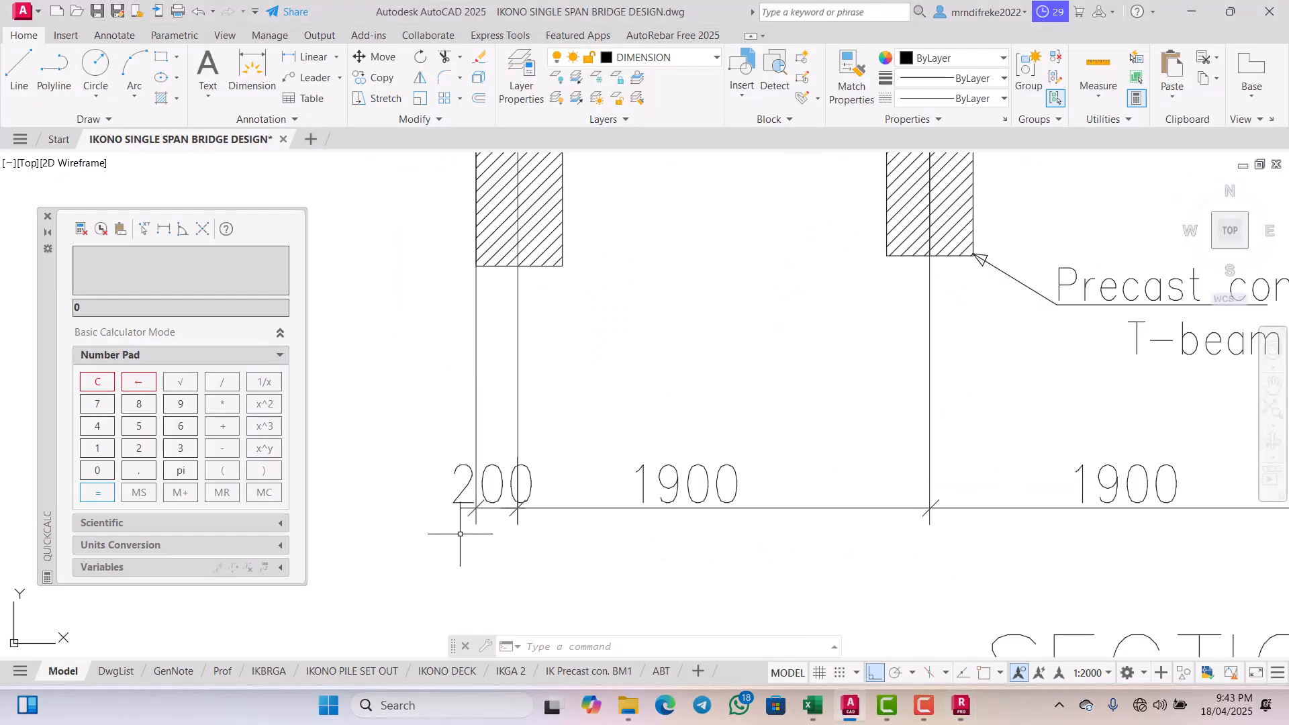
pyautogui.scroll(-3, 502, 503)
pyautogui.scroll(2, 506, 314)
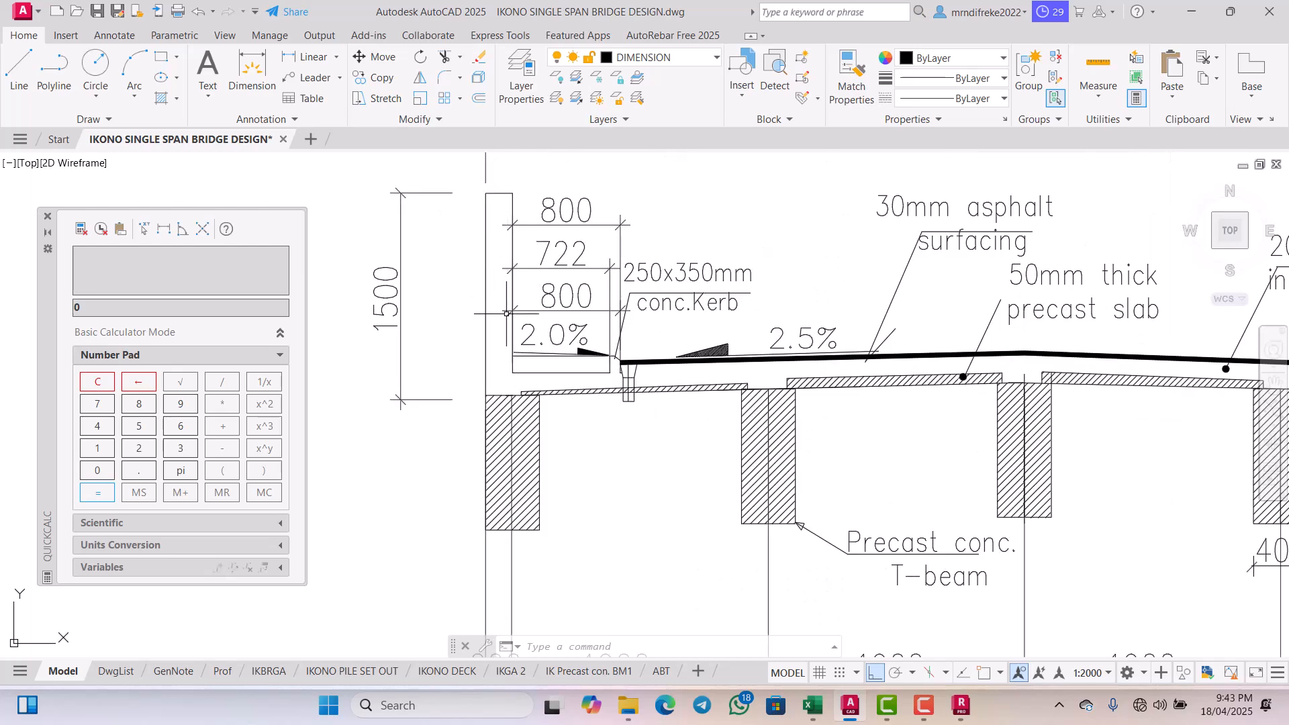
pyautogui.scroll(-2, 507, 251)
pyautogui.scroll(2, 508, 312)
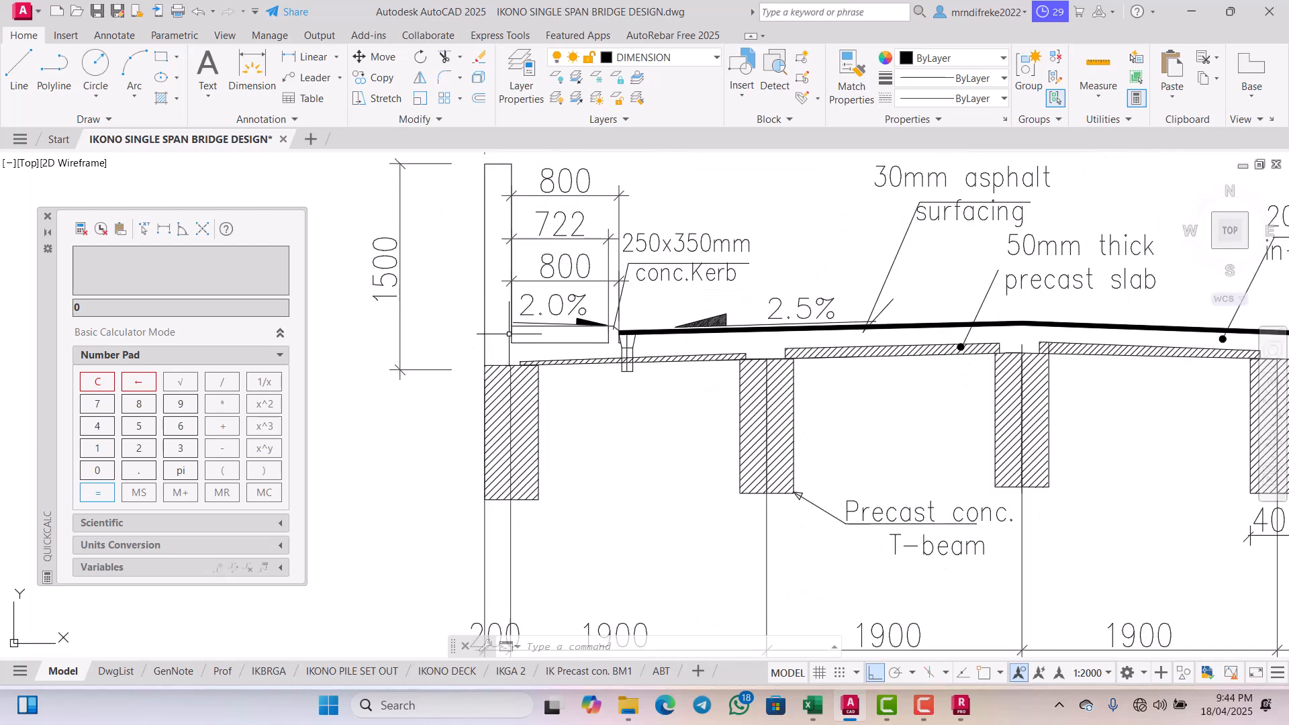
pyautogui.scroll(-2, 509, 334)
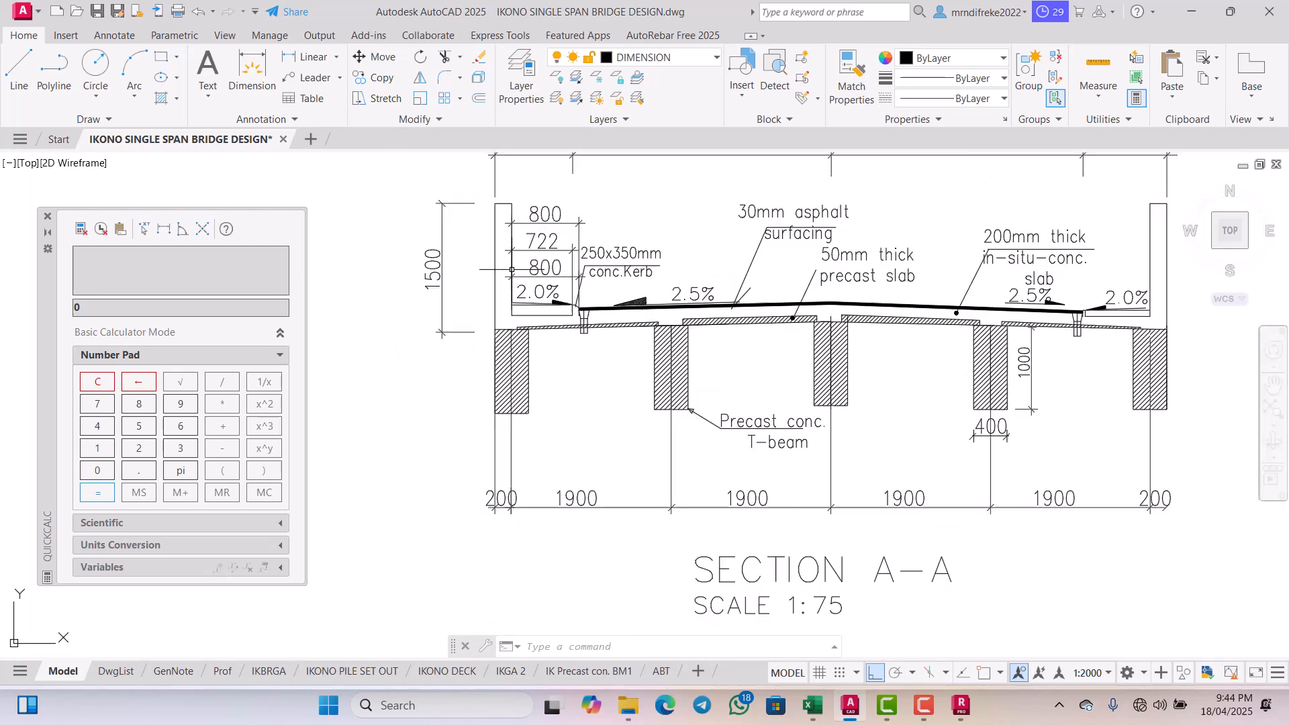
pyautogui.click(959, 707)
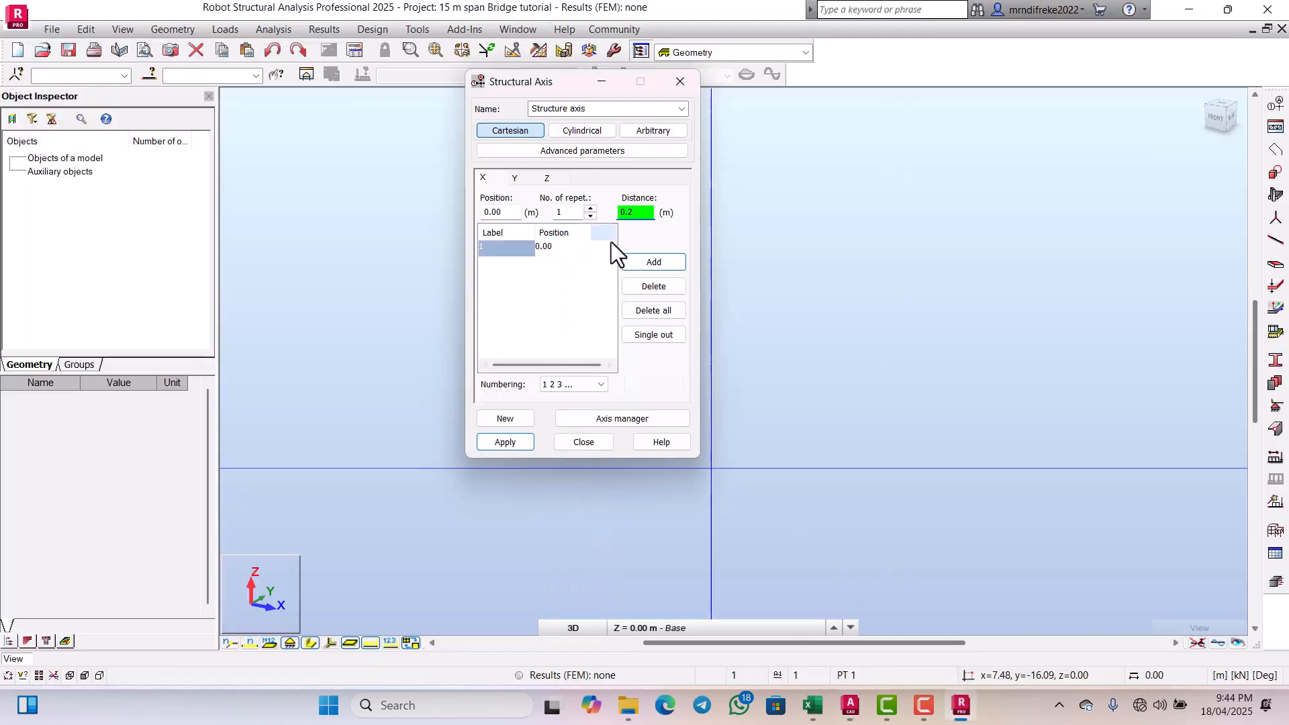
pyautogui.click(647, 263)
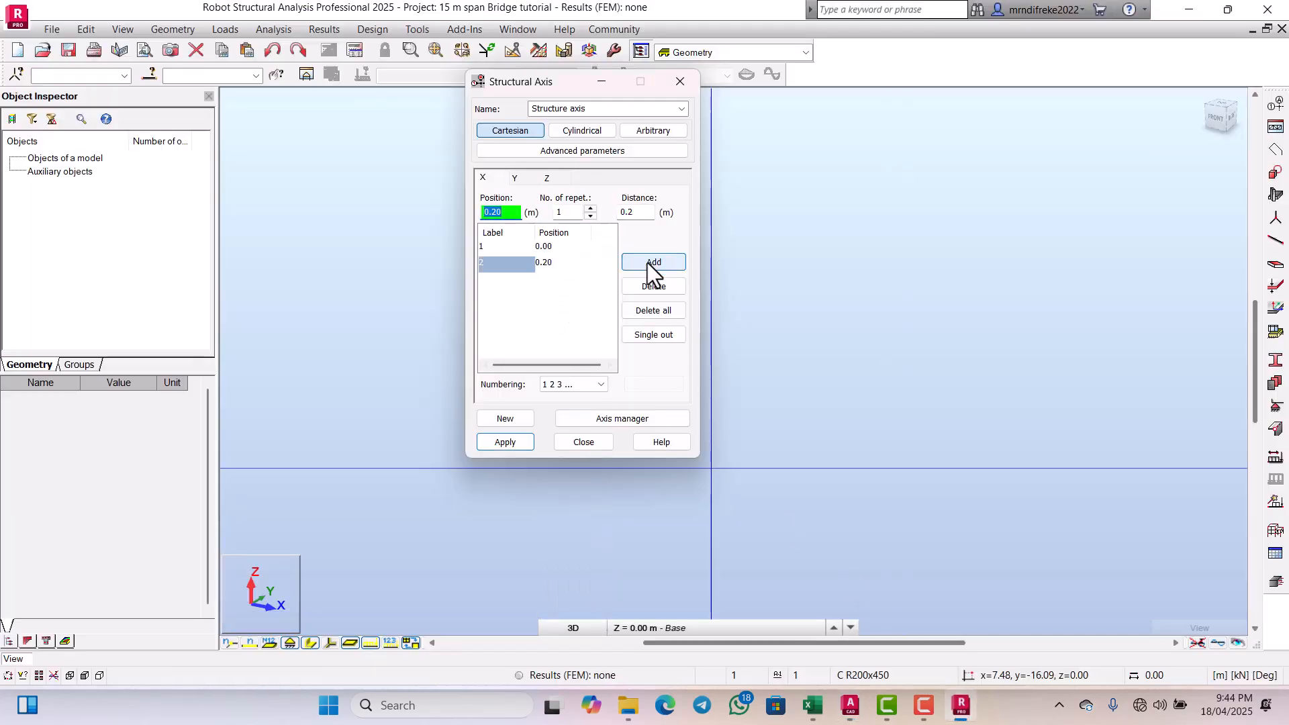
# Step: Add the beam-line X axes with 4 repetitions at 1.9 m distance, checking the beam spacings in the AutoCAD section before adding
pyautogui.click(568, 214)
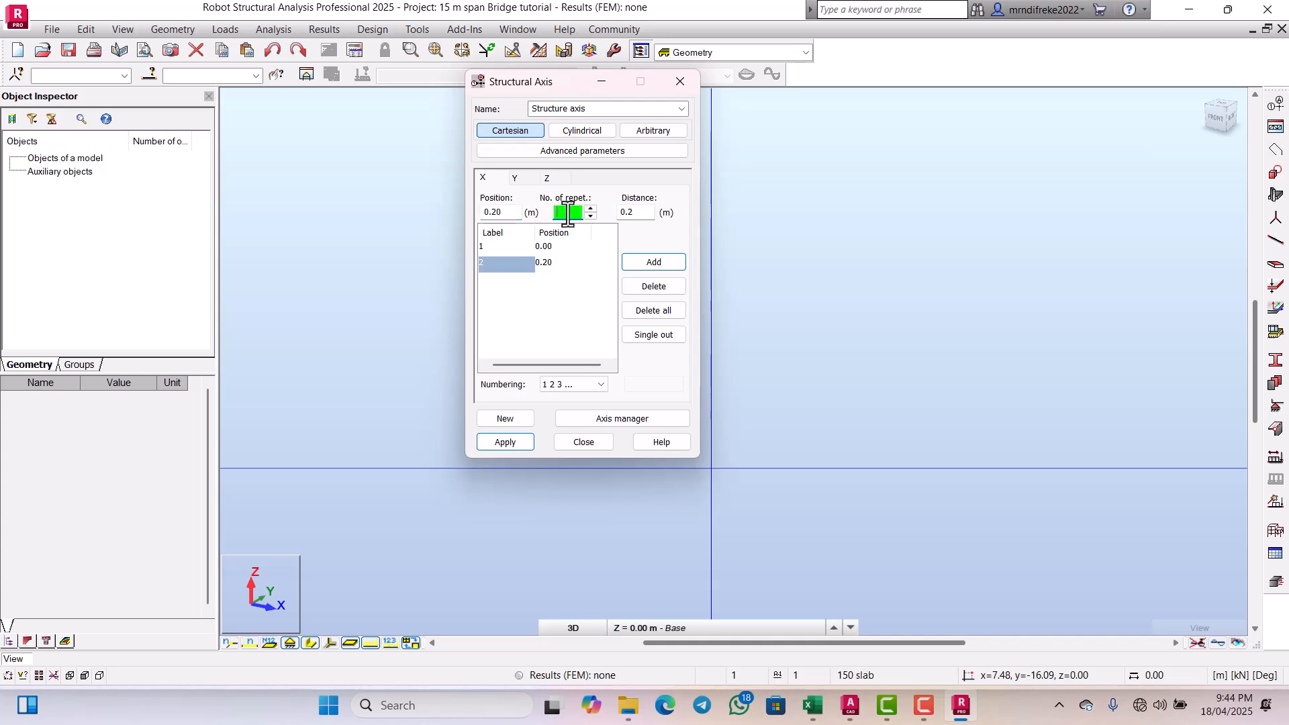
pyautogui.write('4')
pyautogui.doubleClick(641, 215)
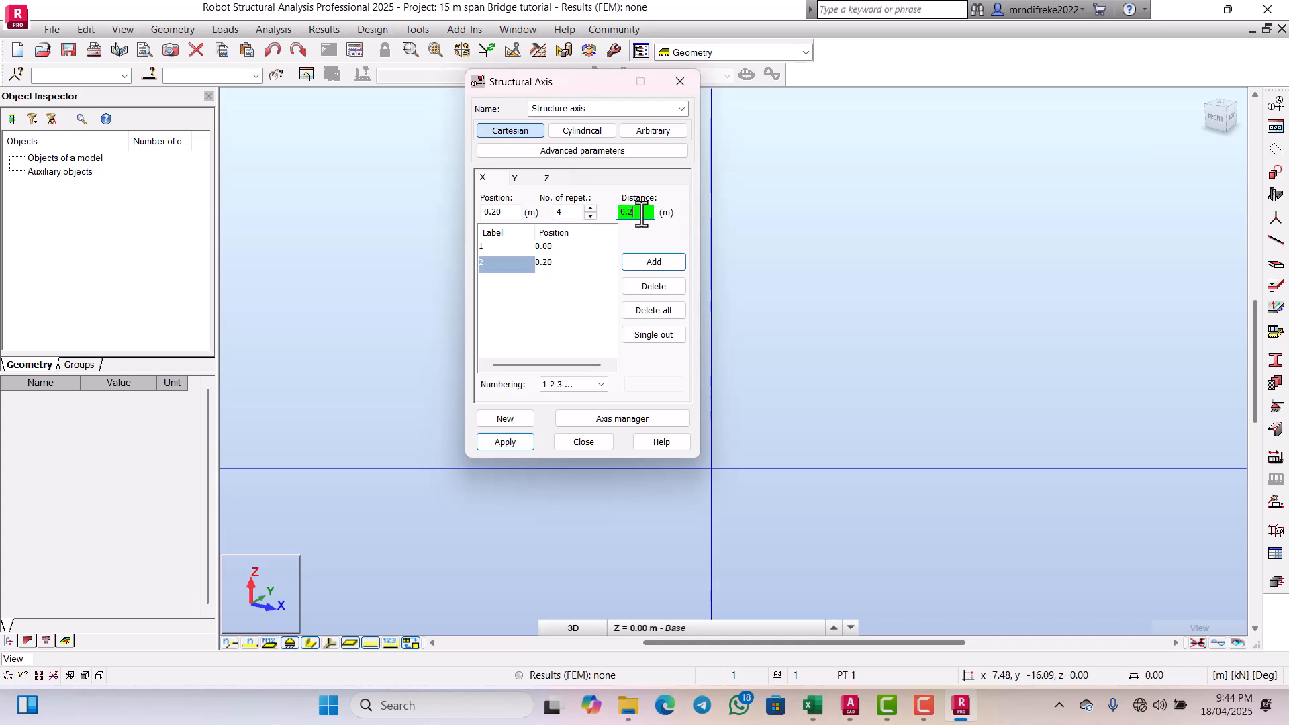
pyautogui.press('BackSpace')
pyautogui.write('1.9')
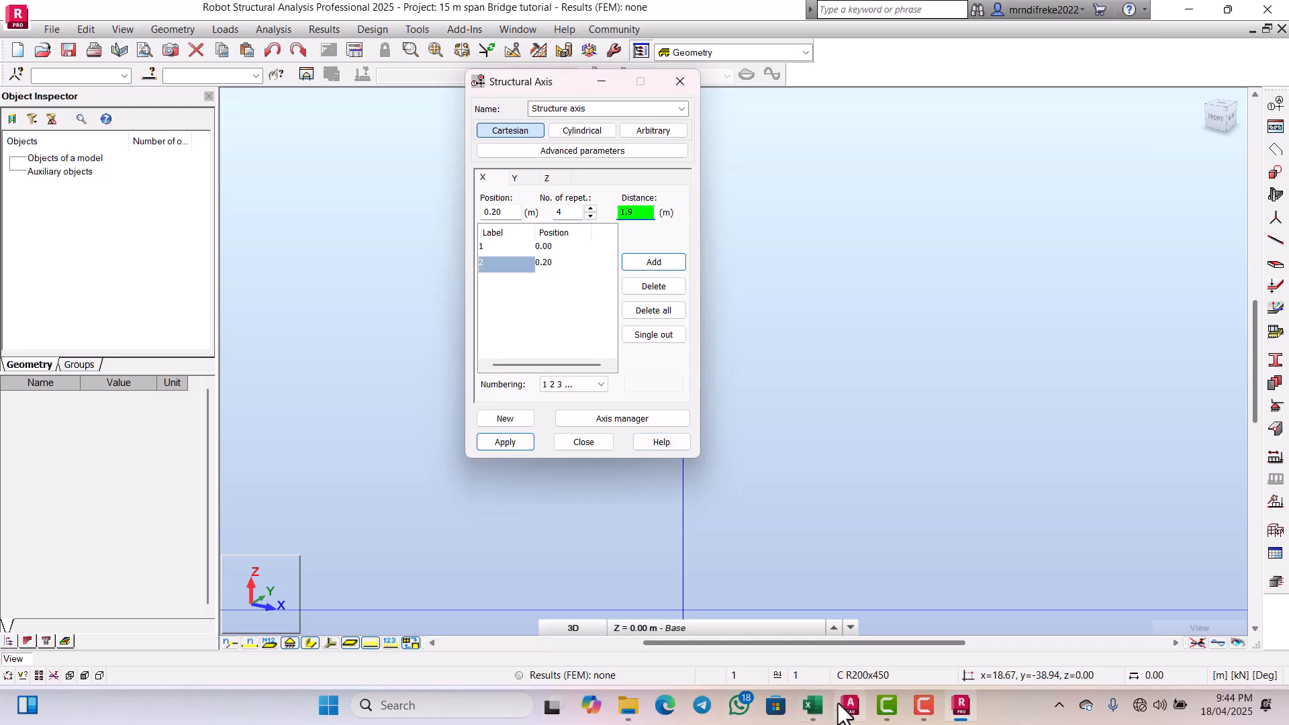
pyautogui.click(847, 708)
pyautogui.scroll(2, 593, 397)
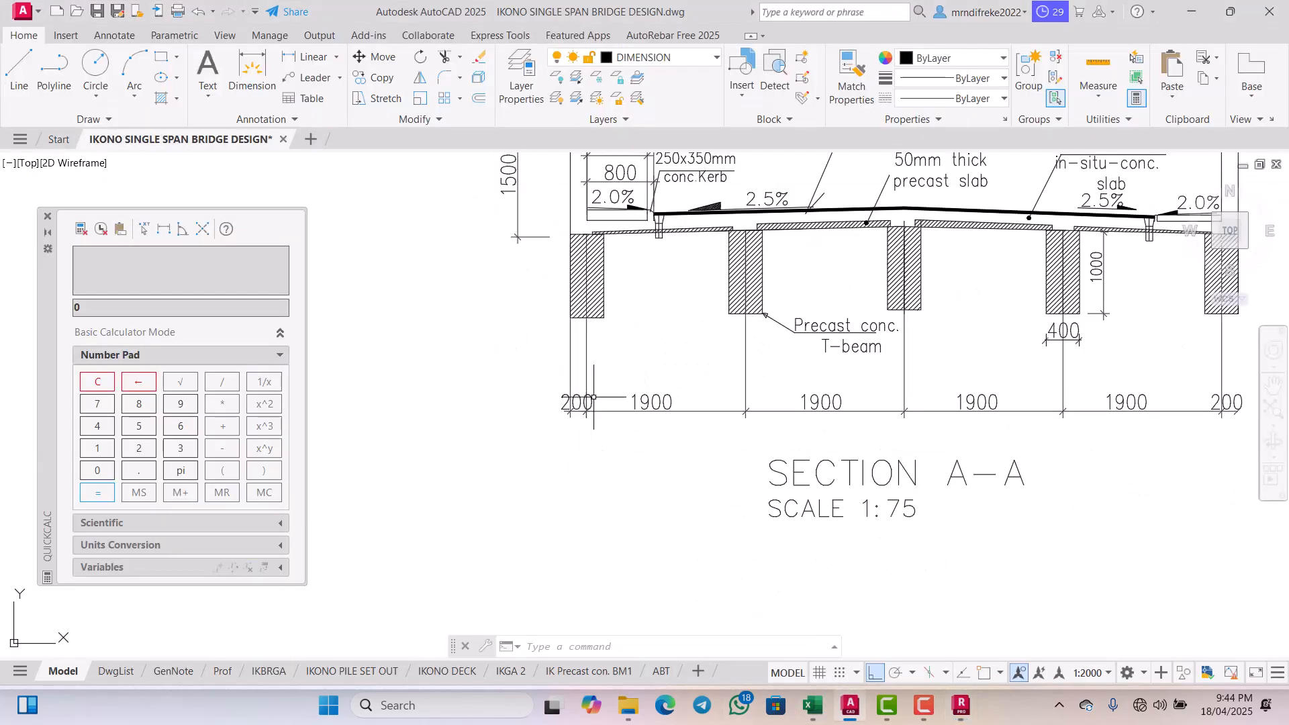
pyautogui.scroll(-2, 585, 419)
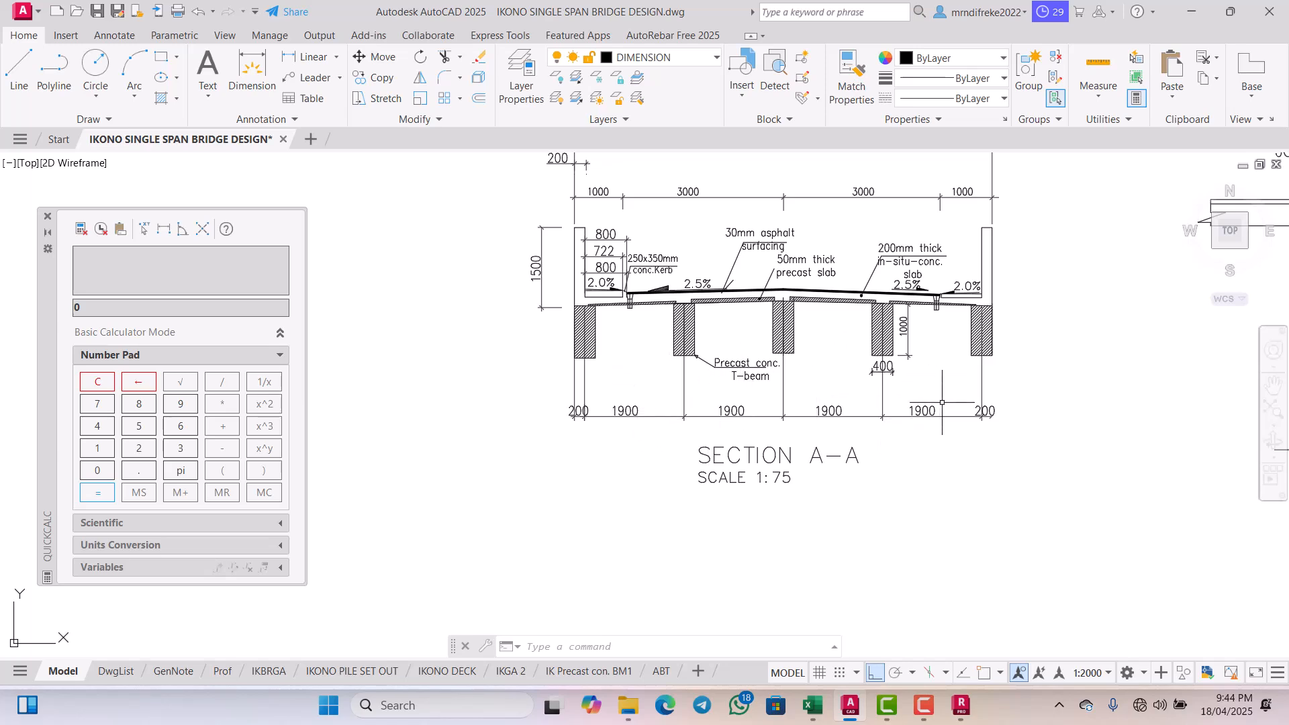
pyautogui.click(961, 707)
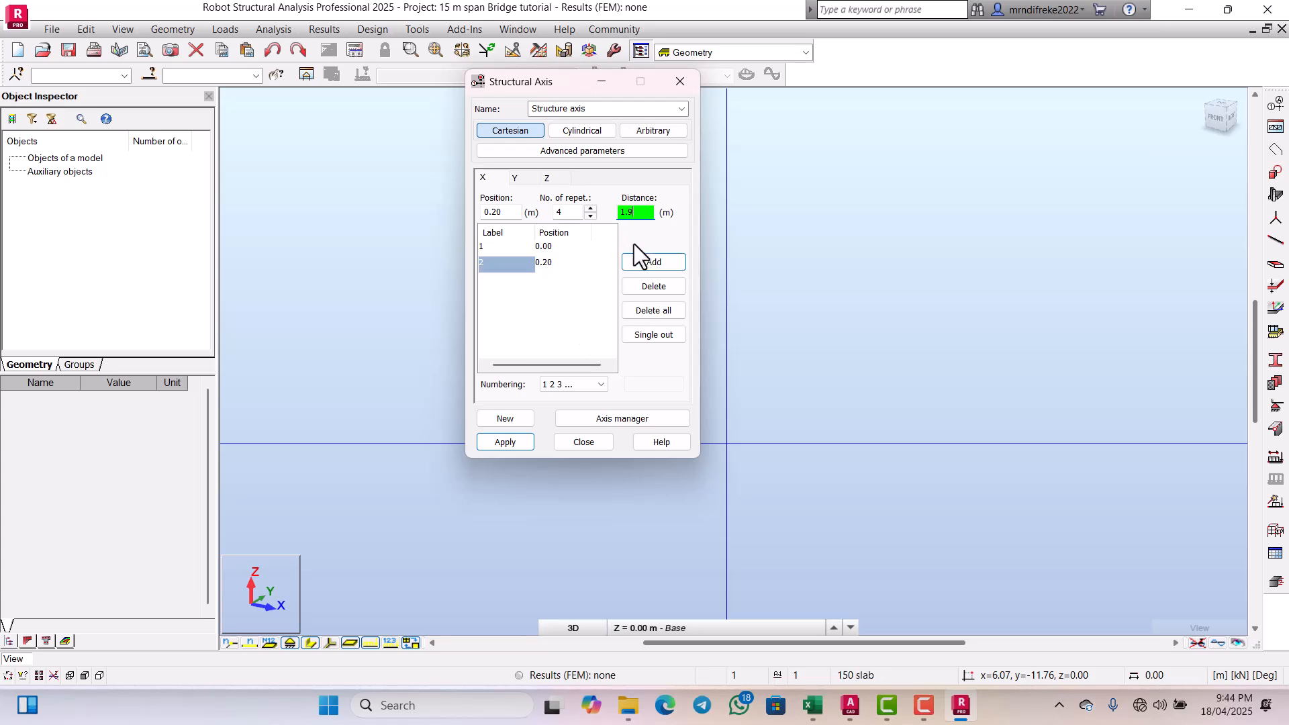
pyautogui.click(661, 264)
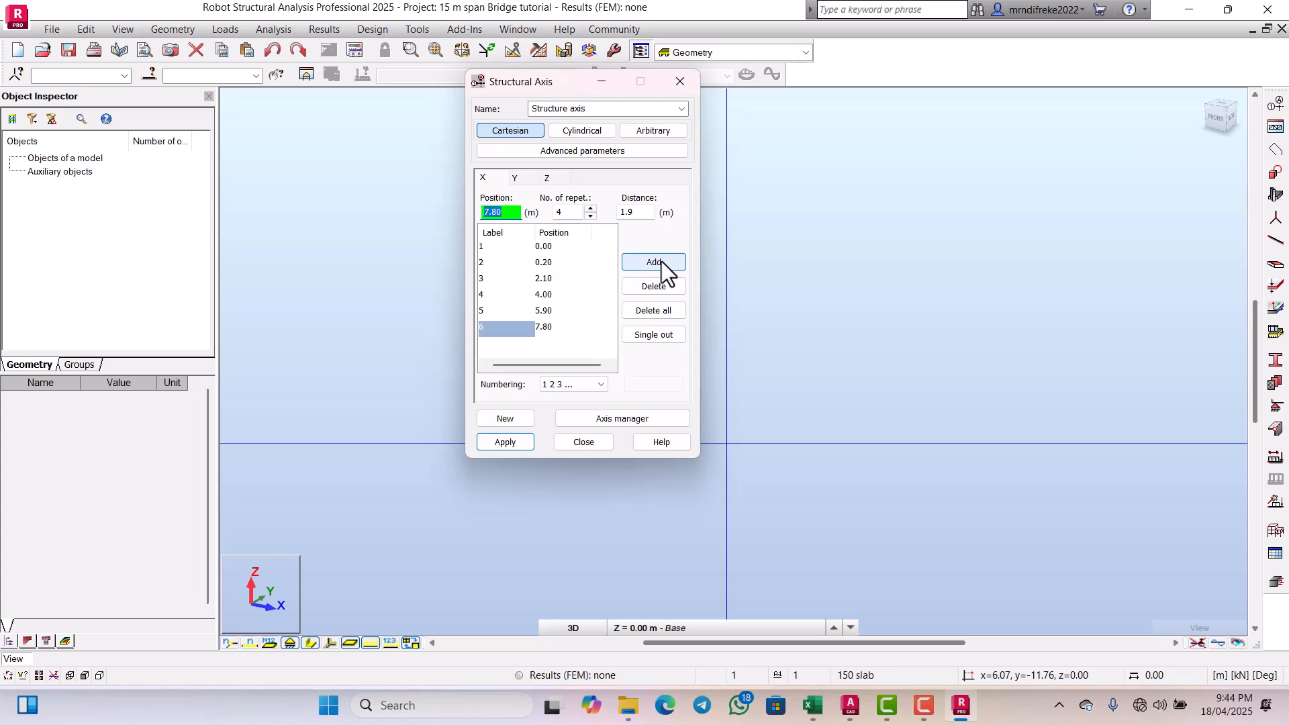
# Step: Add the far-edge X axis with 1 repetition at 0.2 m distance, checking the last edge offset in the AutoCAD section before adding
pyautogui.click(646, 213)
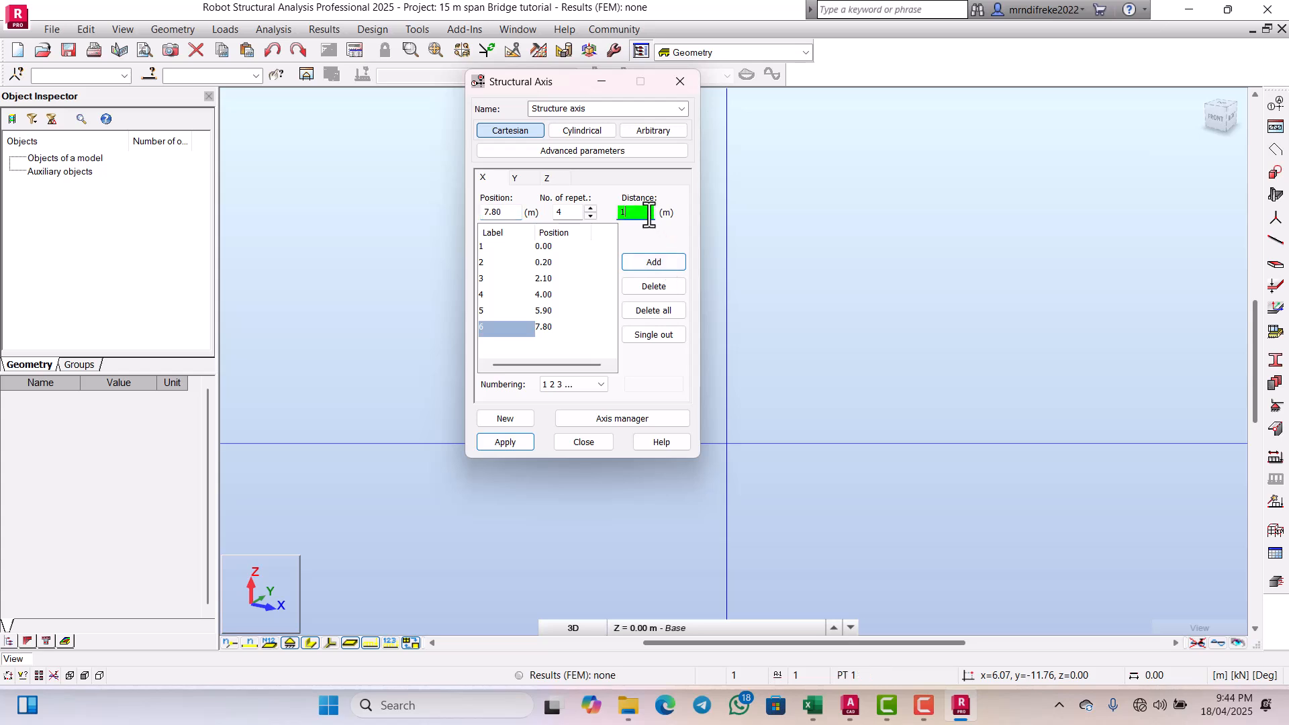
pyautogui.write('0.2')
pyautogui.click(562, 213)
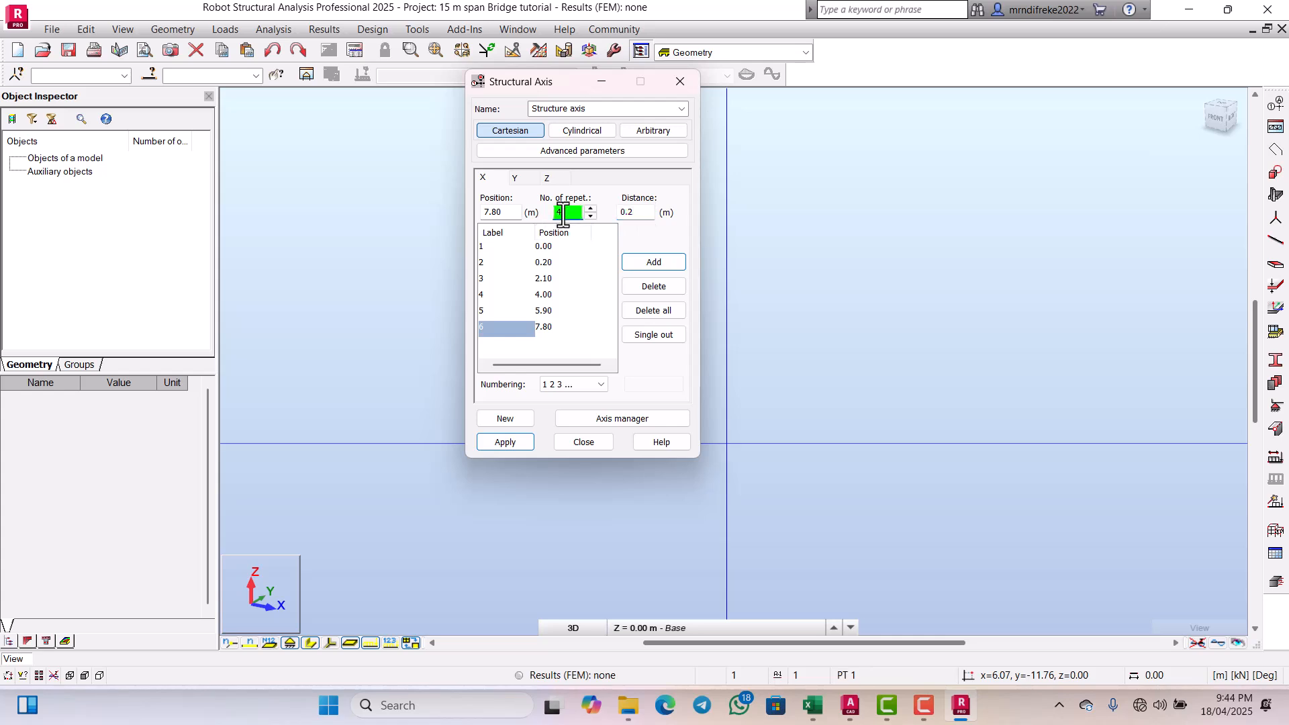
pyautogui.write('1')
pyautogui.click(849, 705)
pyautogui.scroll(-3, 586, 164)
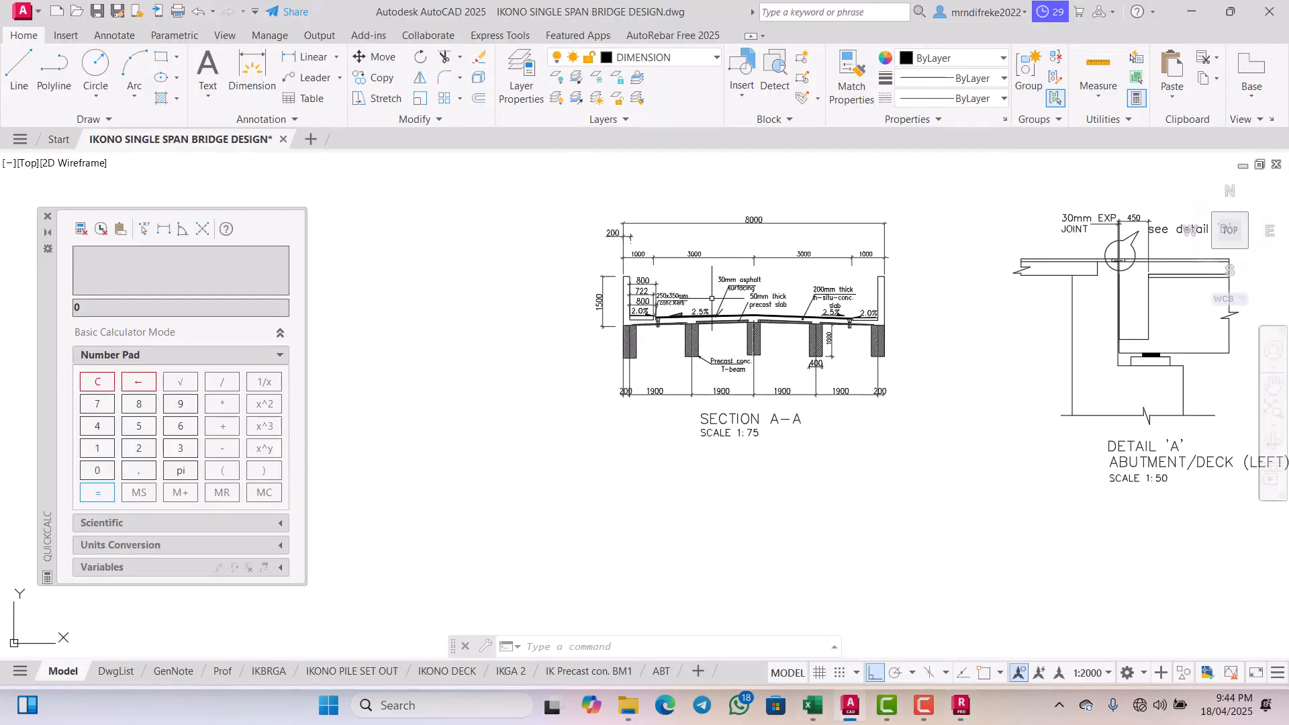
pyautogui.scroll(5, 779, 269)
pyautogui.scroll(-6, 607, 324)
pyautogui.scroll(5, 721, 396)
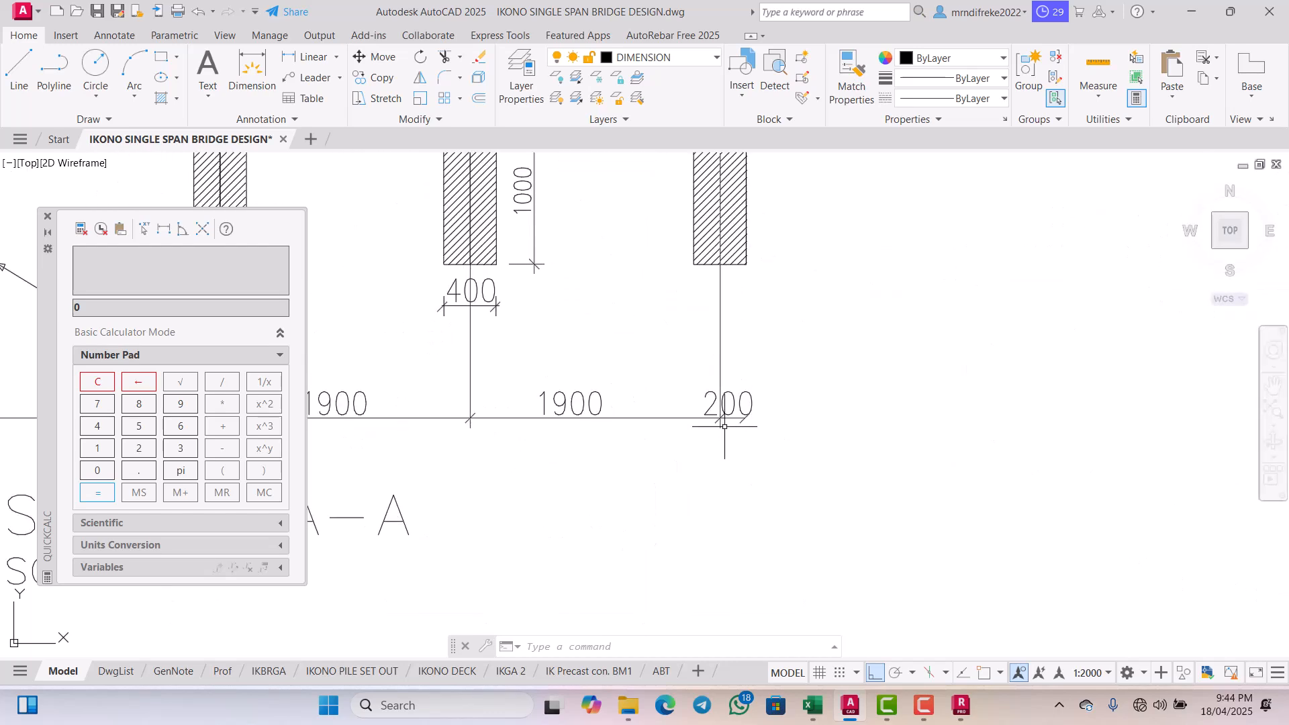
pyautogui.click(961, 705)
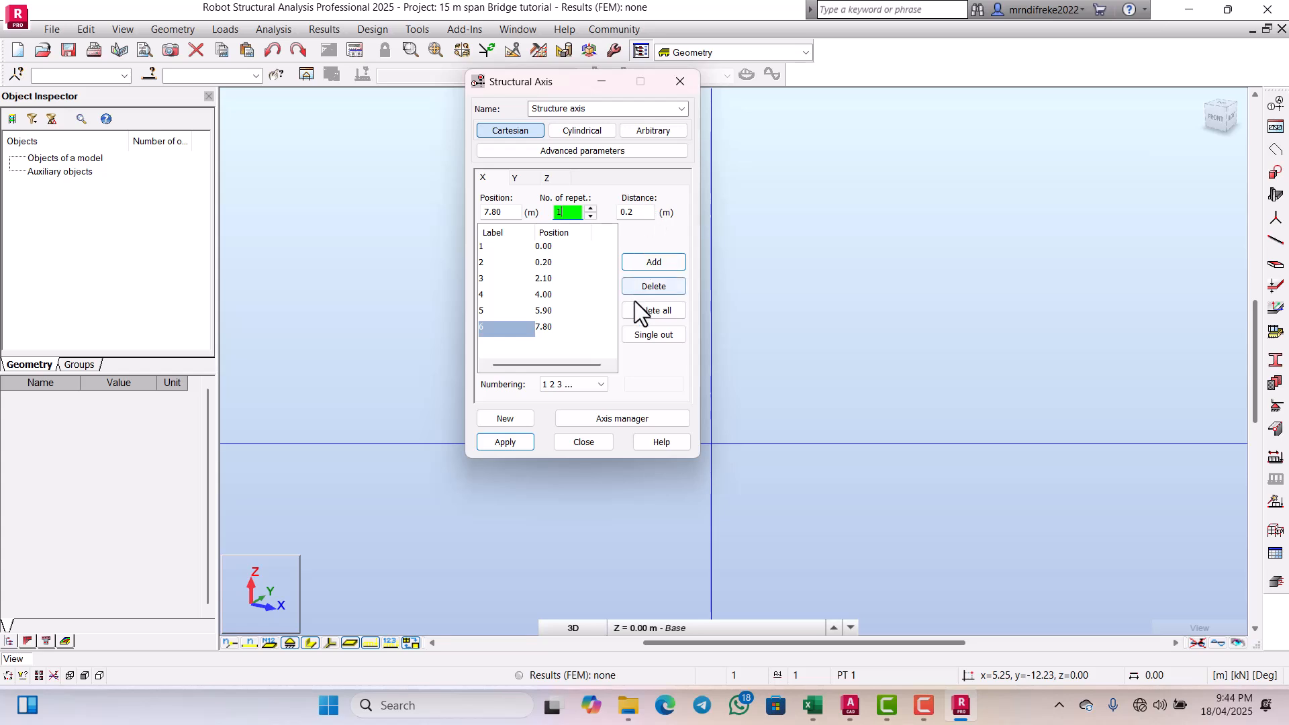
pyautogui.click(646, 263)
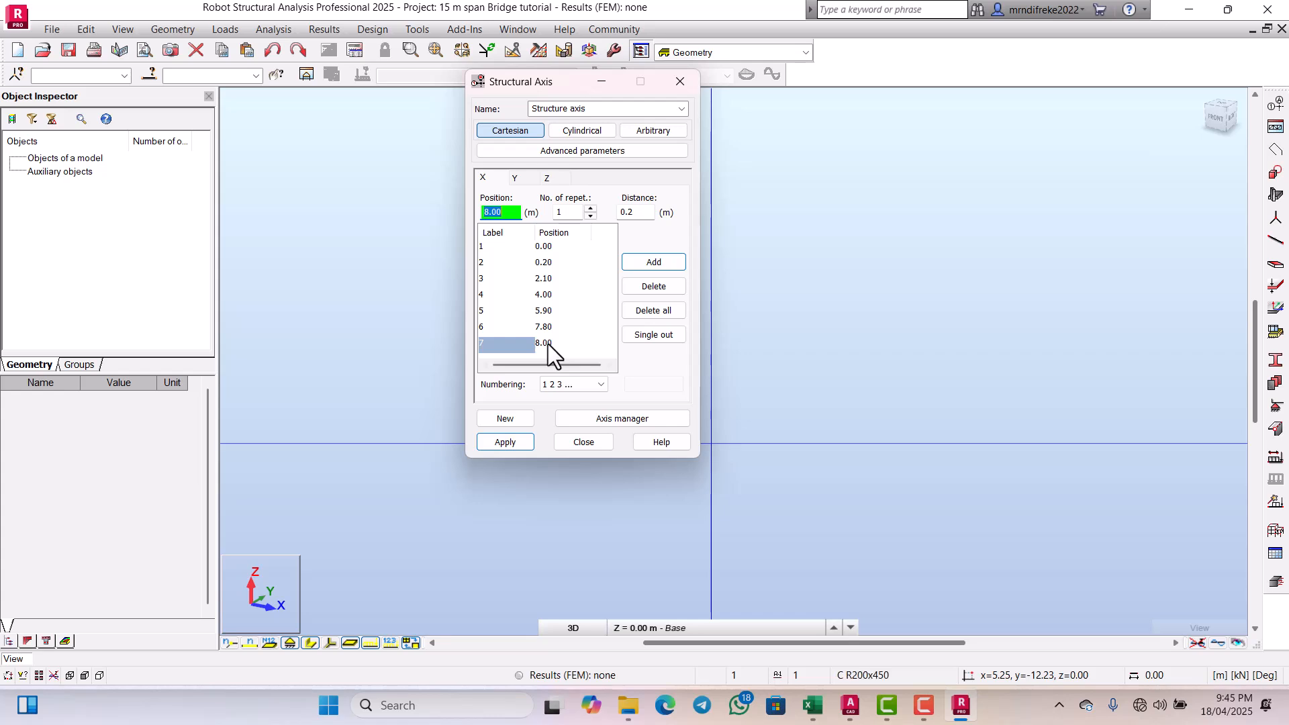
# Step: Add a Y axis at position 0.00 m with distance 0, and a second one with 1 repetition at 15 m distance
pyautogui.click(512, 182)
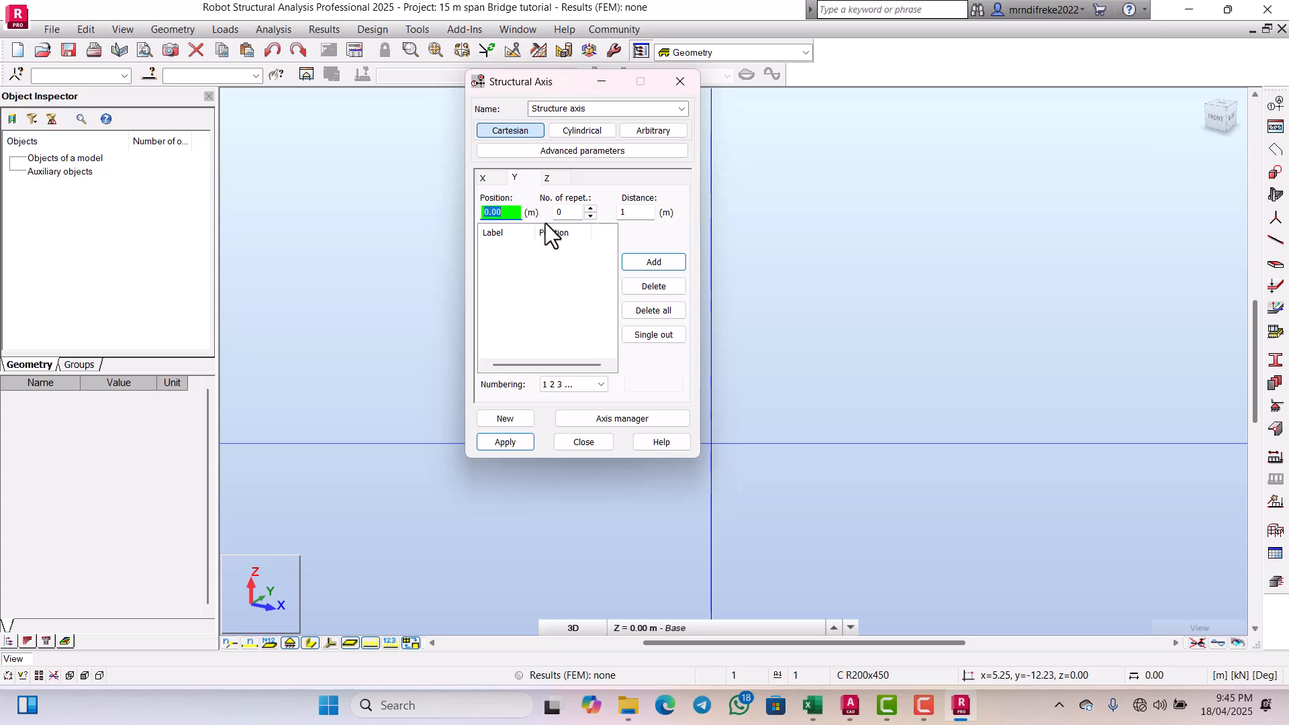
pyautogui.click(636, 213)
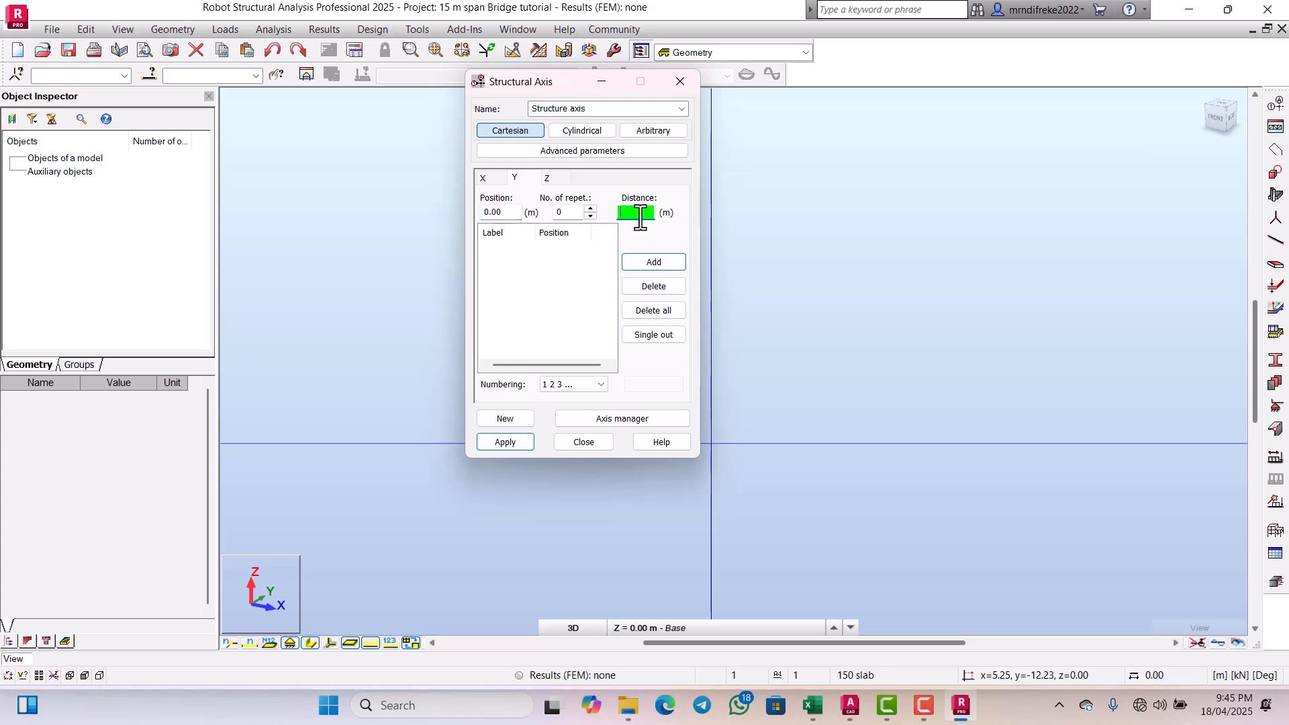
pyautogui.click(638, 263)
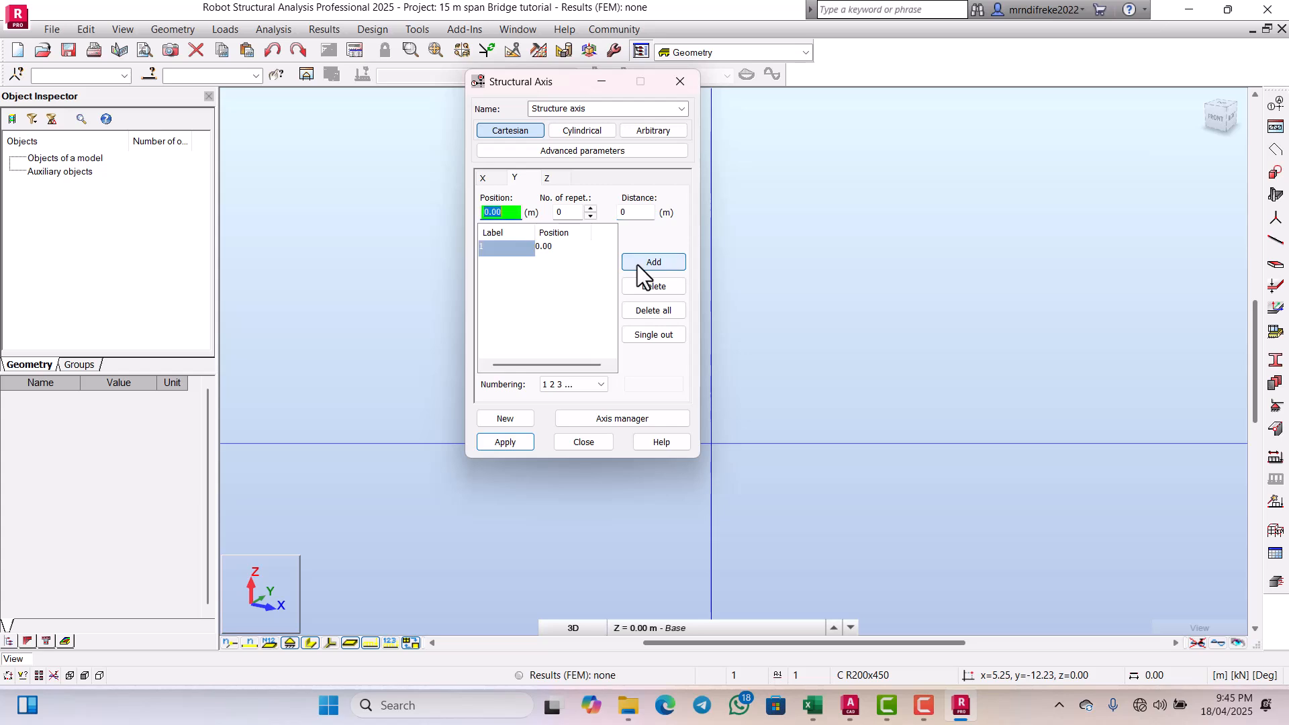
pyautogui.click(632, 213)
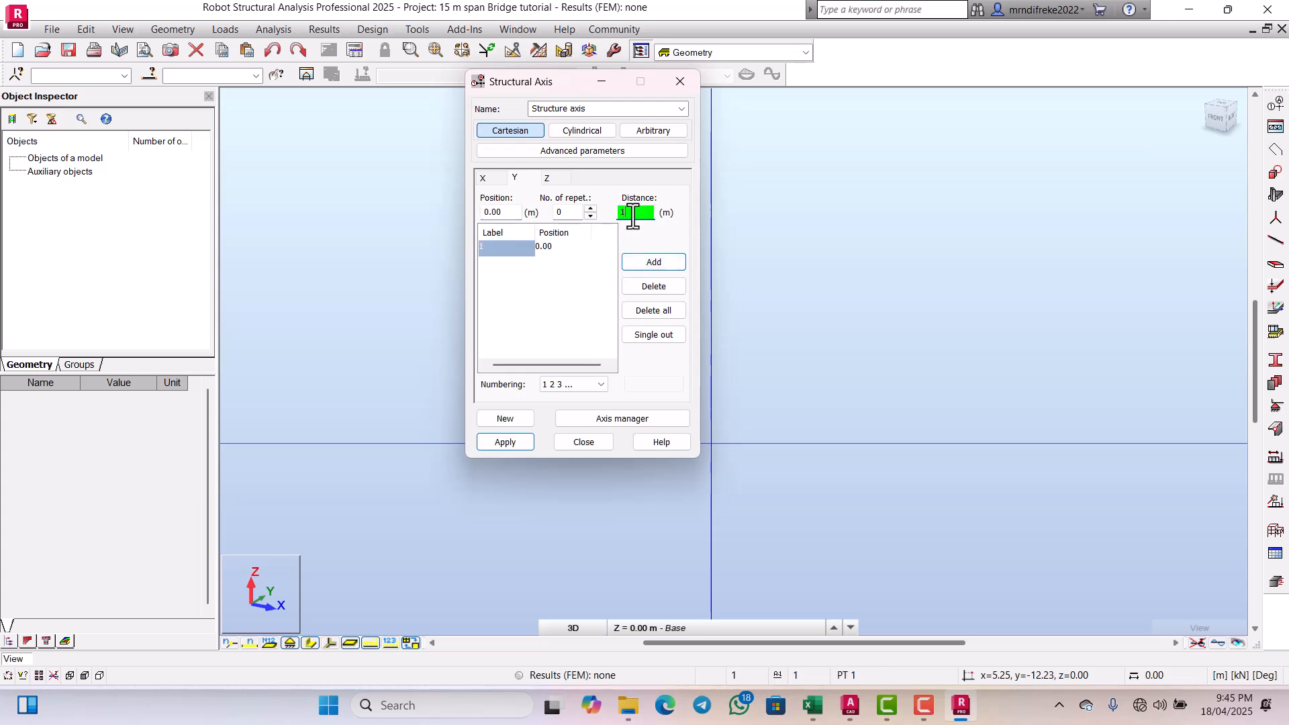
pyautogui.click(569, 212)
pyautogui.click(647, 261)
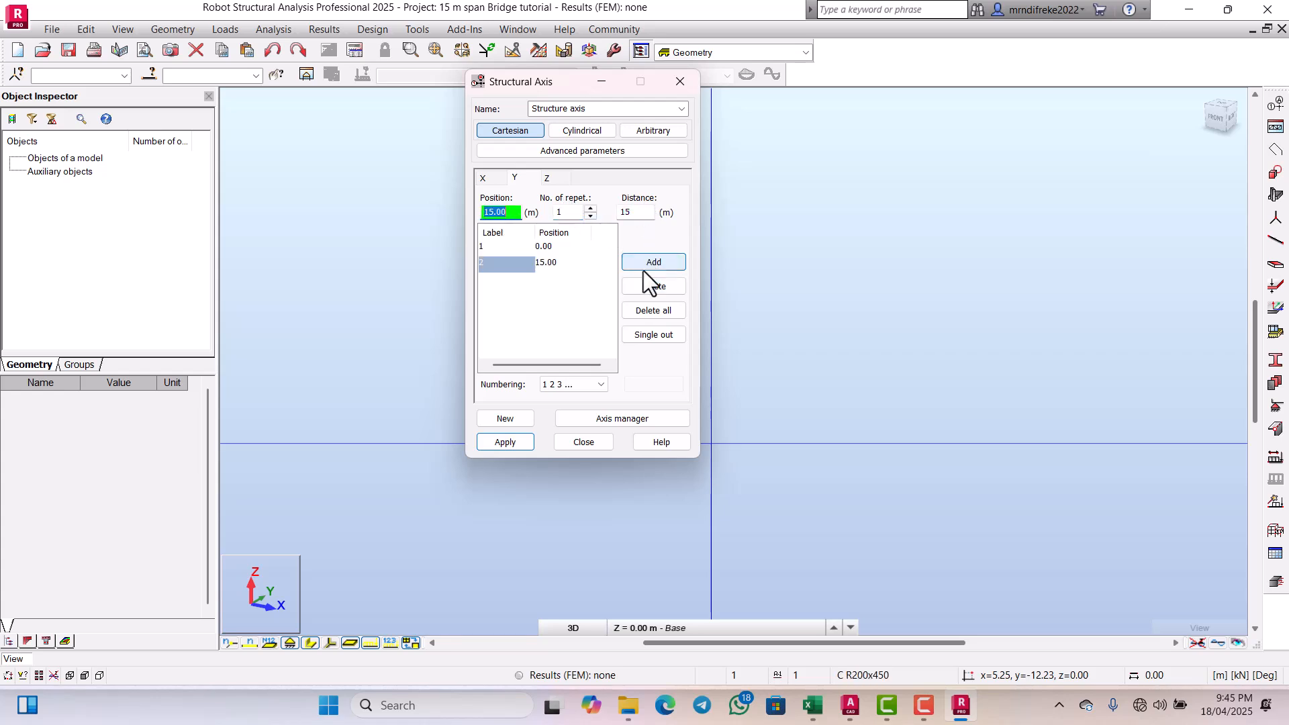
# Step: Set the Y axis numbering to A B C, apply the structural axes and close their definition
pyautogui.click(600, 382)
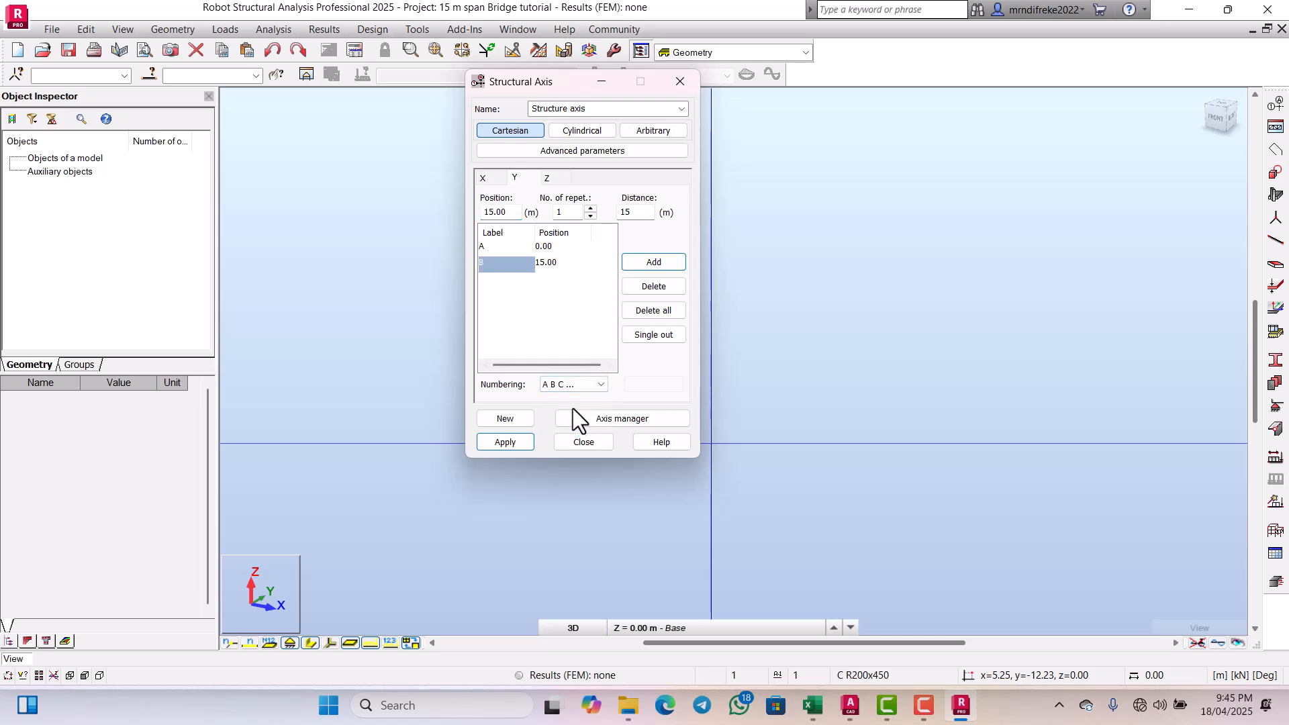
pyautogui.click(506, 440)
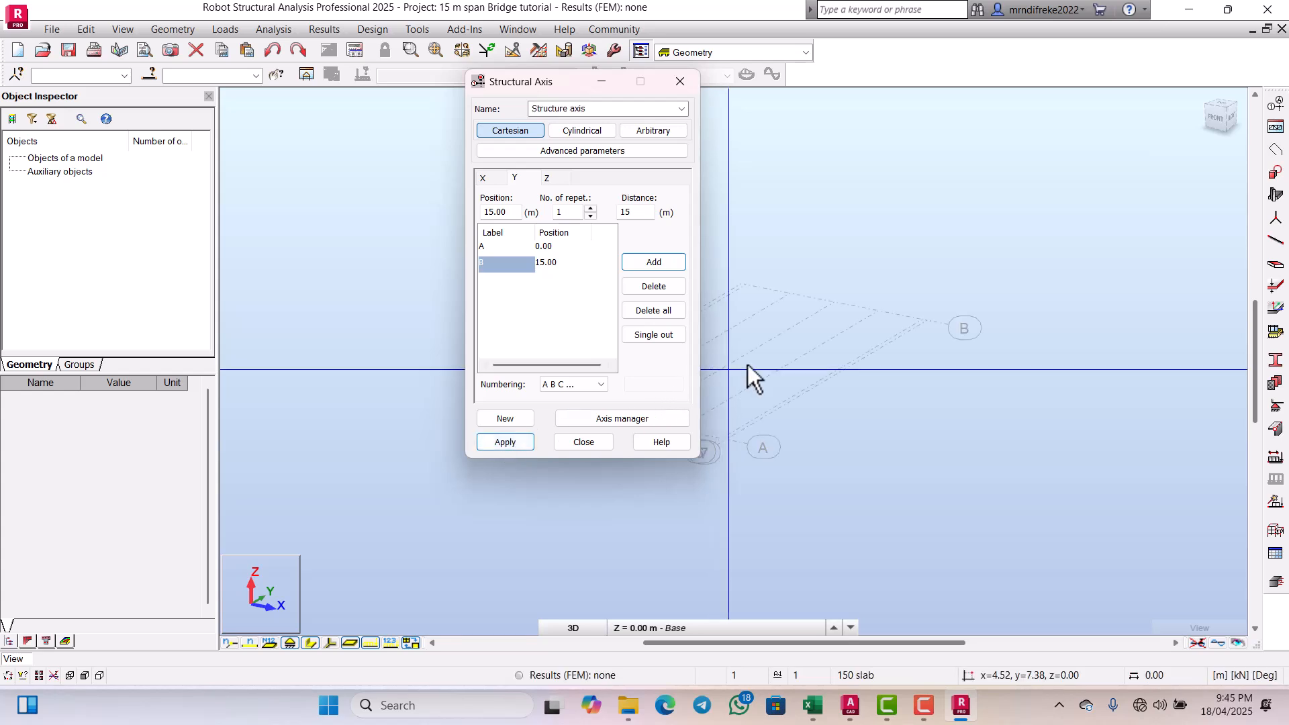
pyautogui.click(592, 442)
# Step: Examine the axis grid in the 3D view, including the closely spaced edge axes 1-2 and 6-7 and the span from A to B
pyautogui.scroll(3, 561, 371)
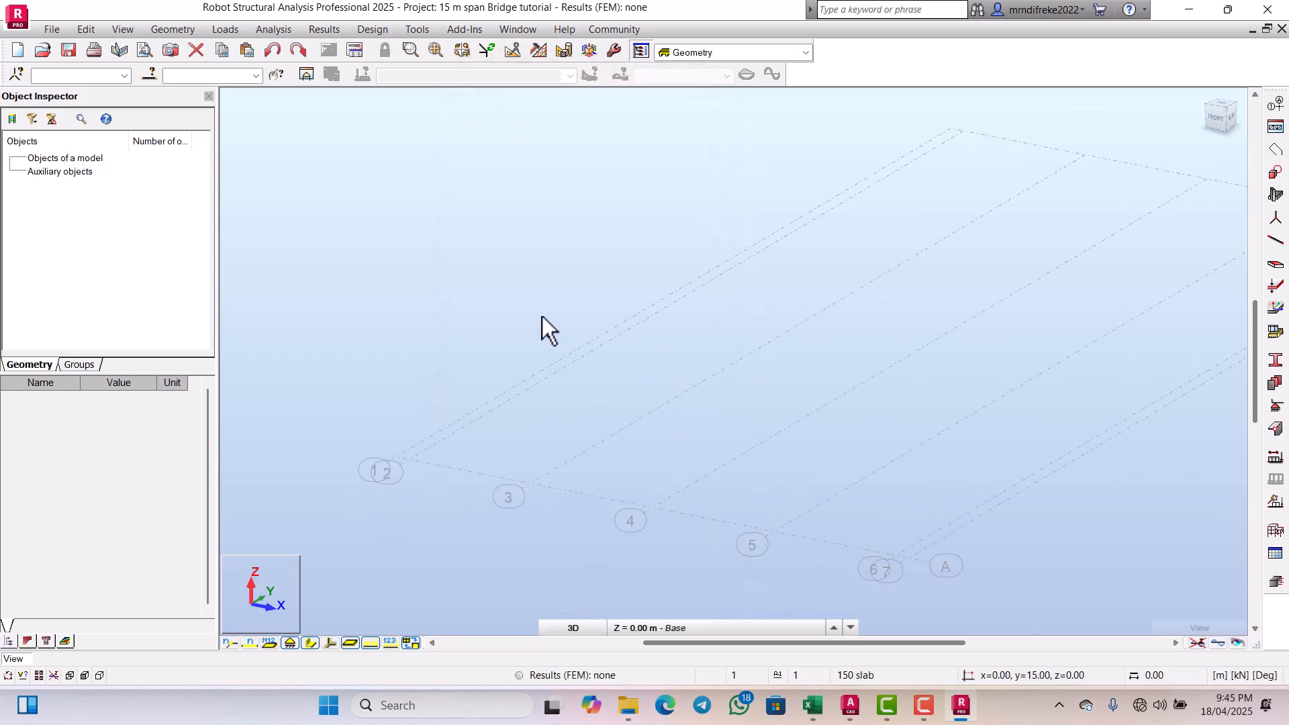
pyautogui.scroll(-3, 542, 317)
pyautogui.scroll(5, 449, 406)
pyautogui.scroll(-5, 452, 383)
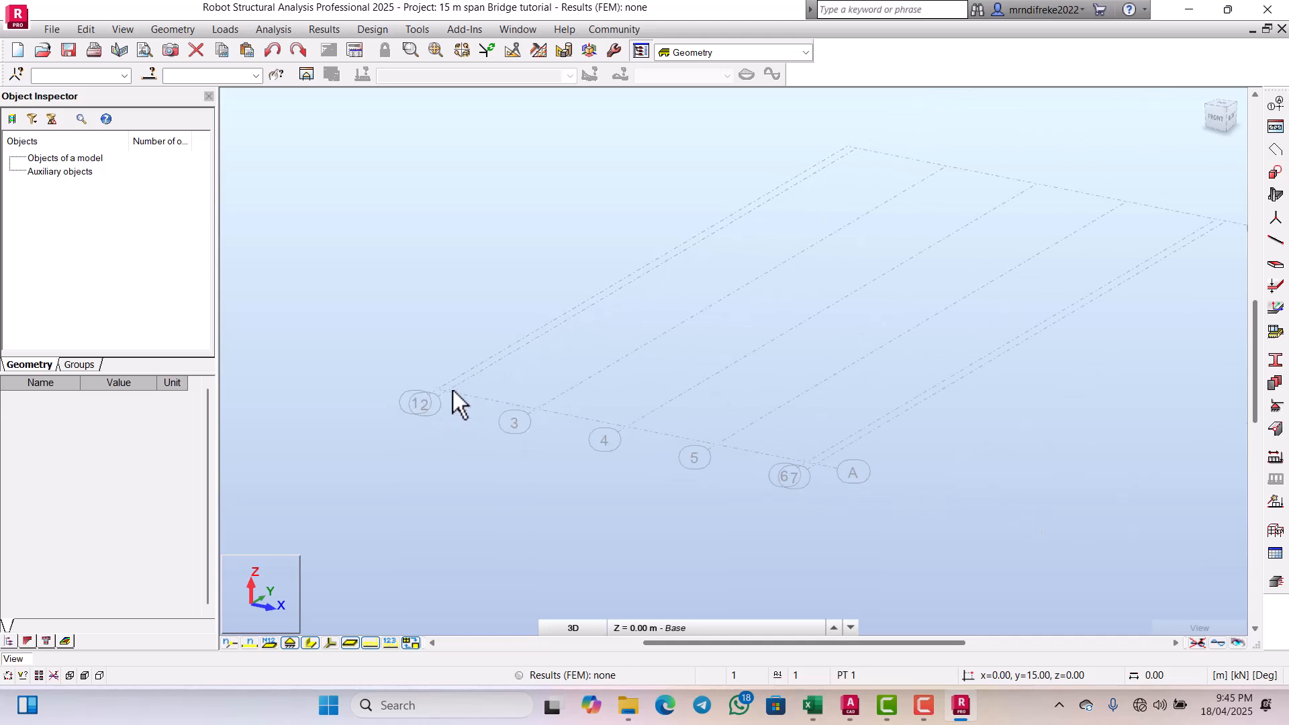
pyautogui.scroll(2, 739, 476)
pyautogui.scroll(3, 682, 423)
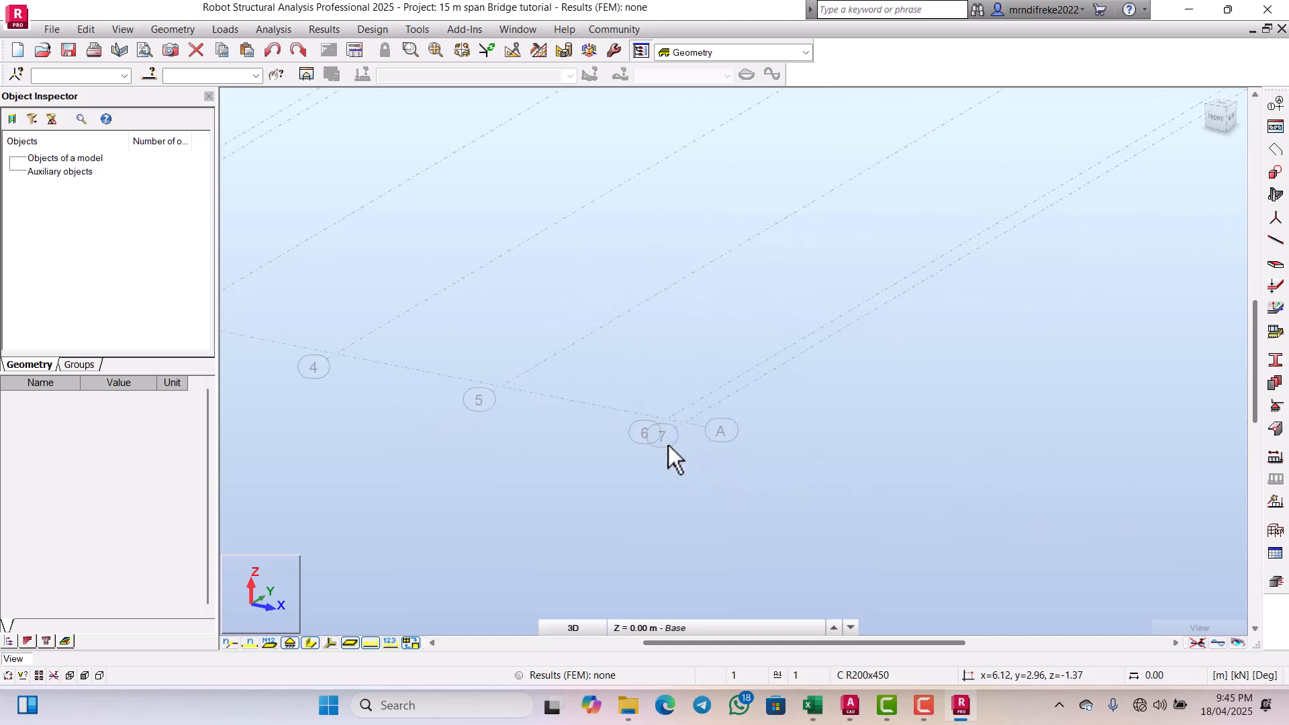
pyautogui.scroll(-3, 672, 456)
pyautogui.scroll(1, 723, 428)
pyautogui.scroll(3, 684, 439)
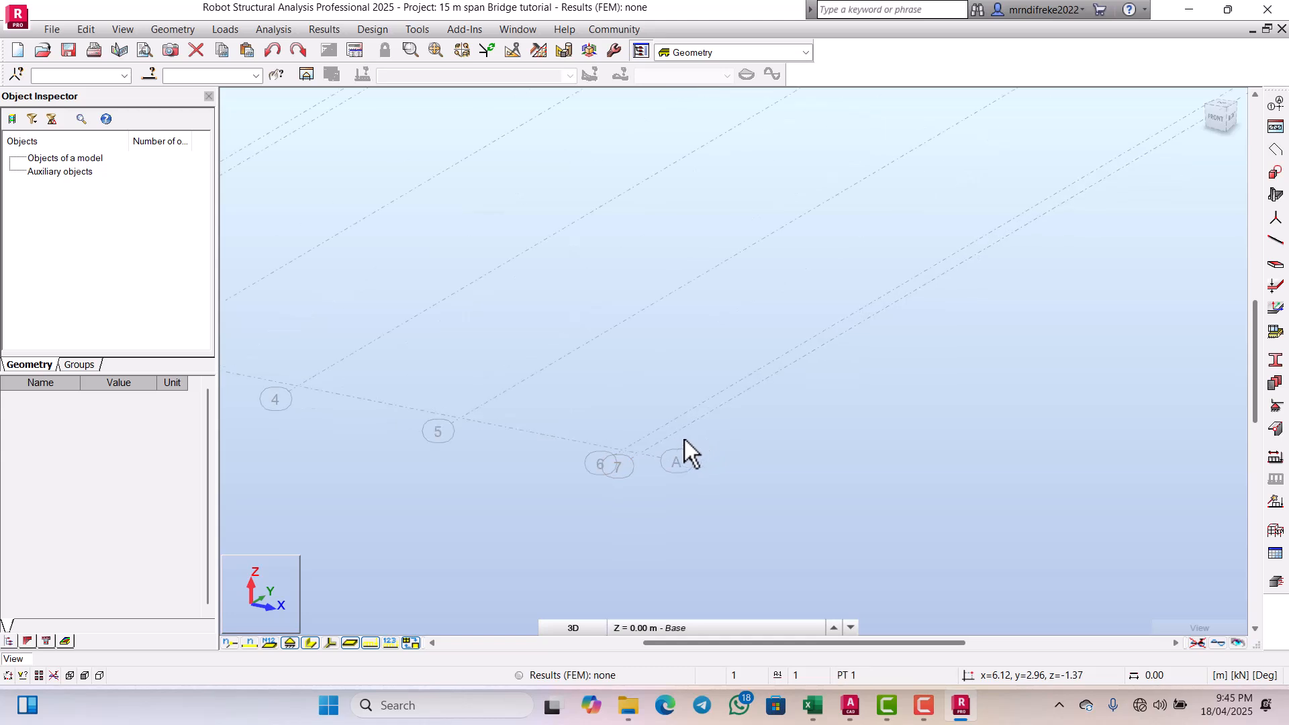
pyautogui.scroll(-1, 671, 449)
pyautogui.scroll(-4, 668, 460)
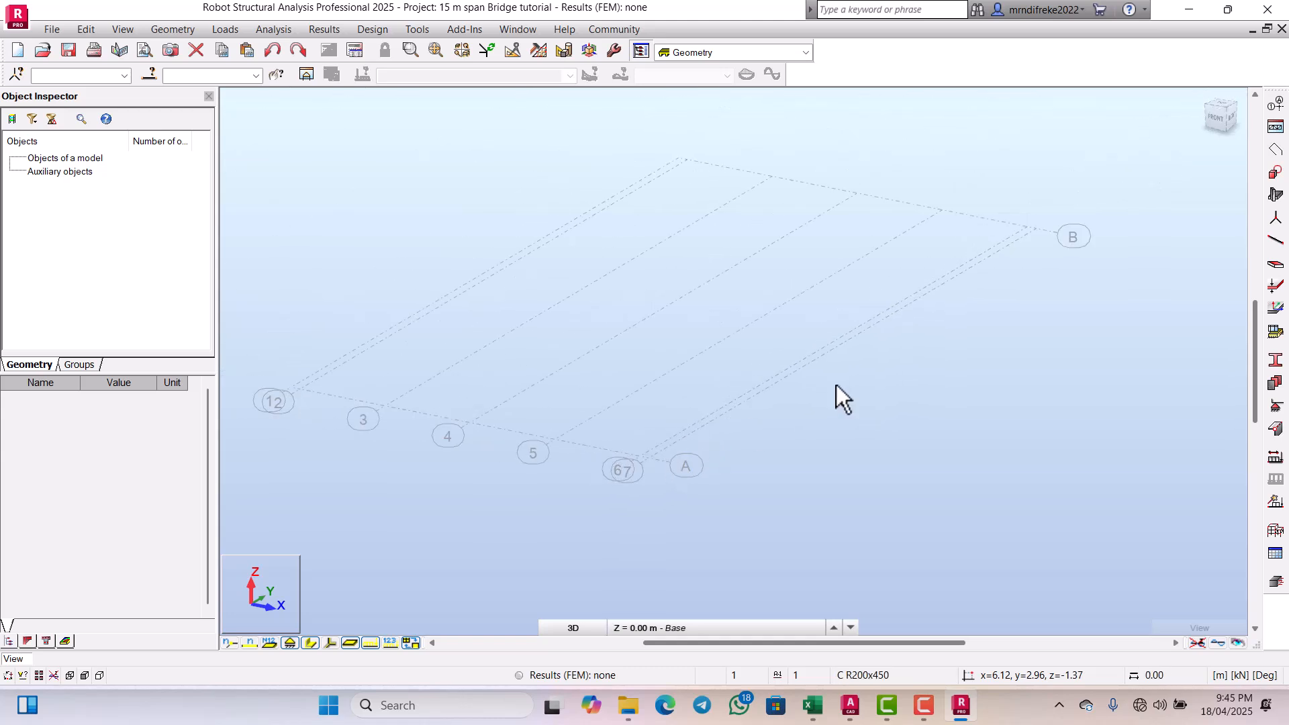
pyautogui.scroll(3, 1025, 228)
pyautogui.scroll(-3, 1001, 262)
pyautogui.scroll(2, 889, 300)
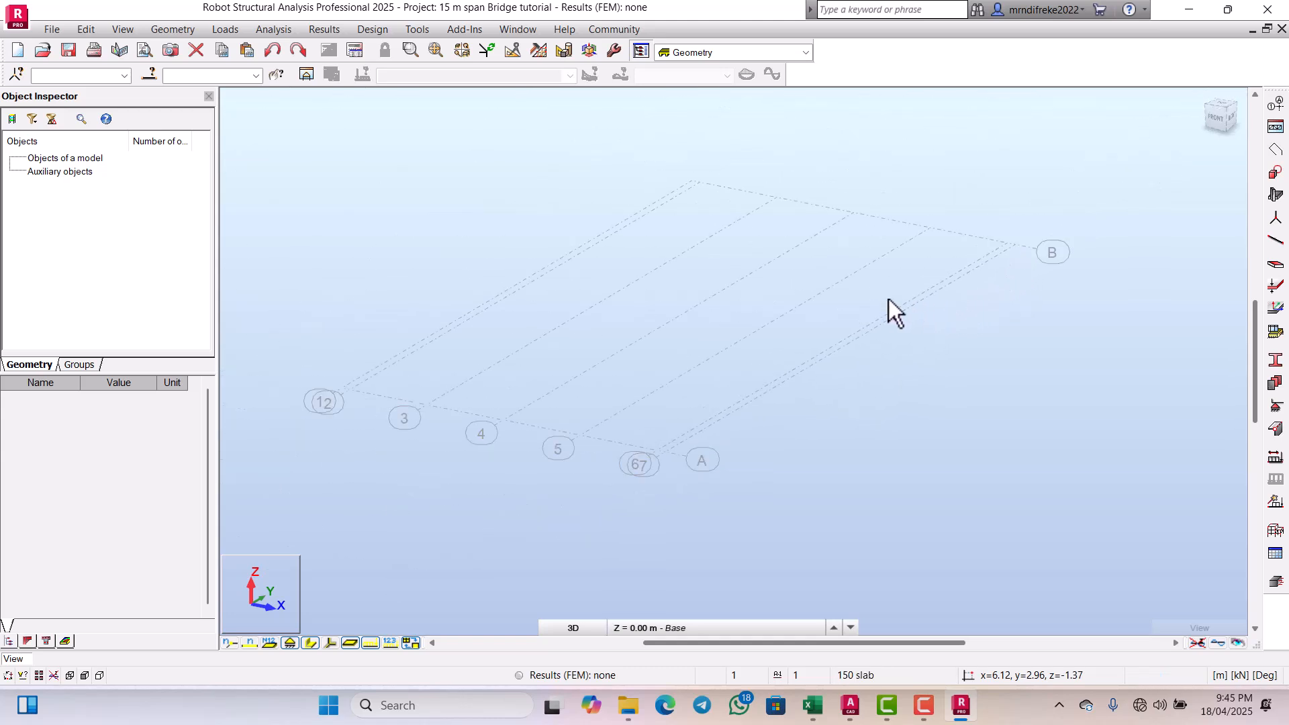
pyautogui.scroll(2, 705, 179)
pyautogui.scroll(-1, 773, 206)
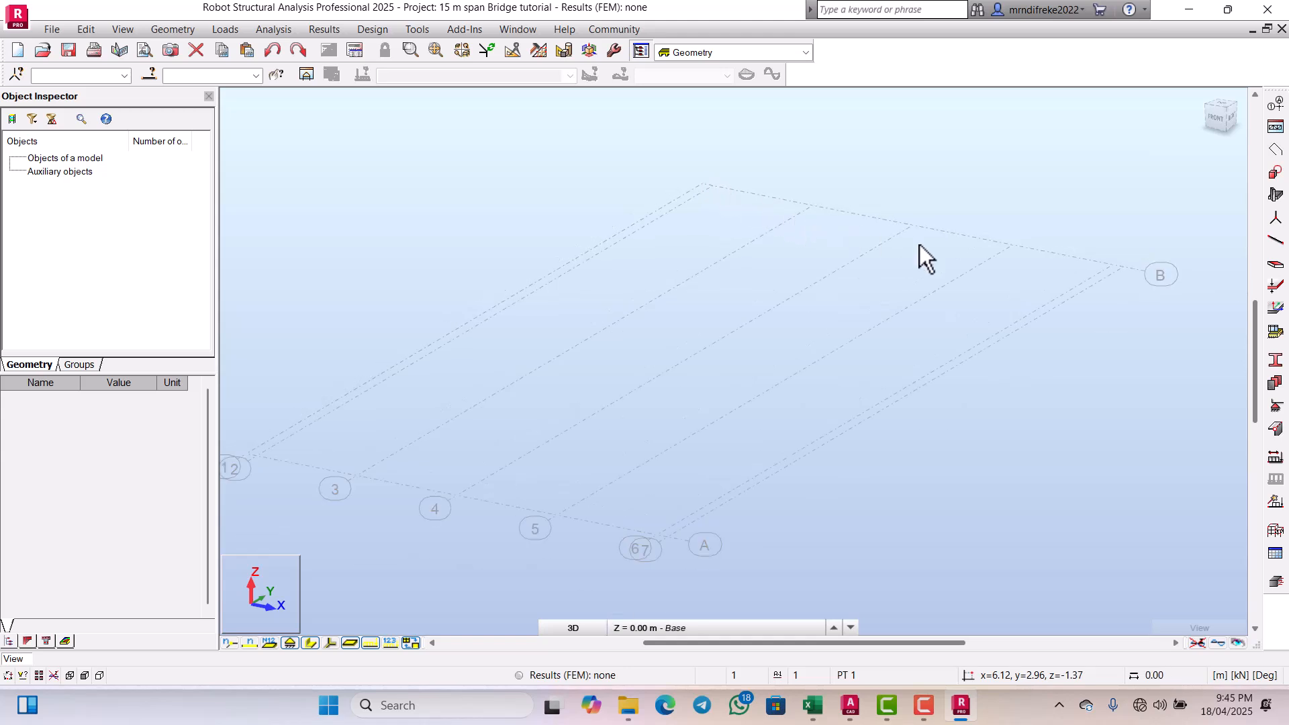
pyautogui.scroll(2, 719, 209)
pyautogui.scroll(-1, 771, 222)
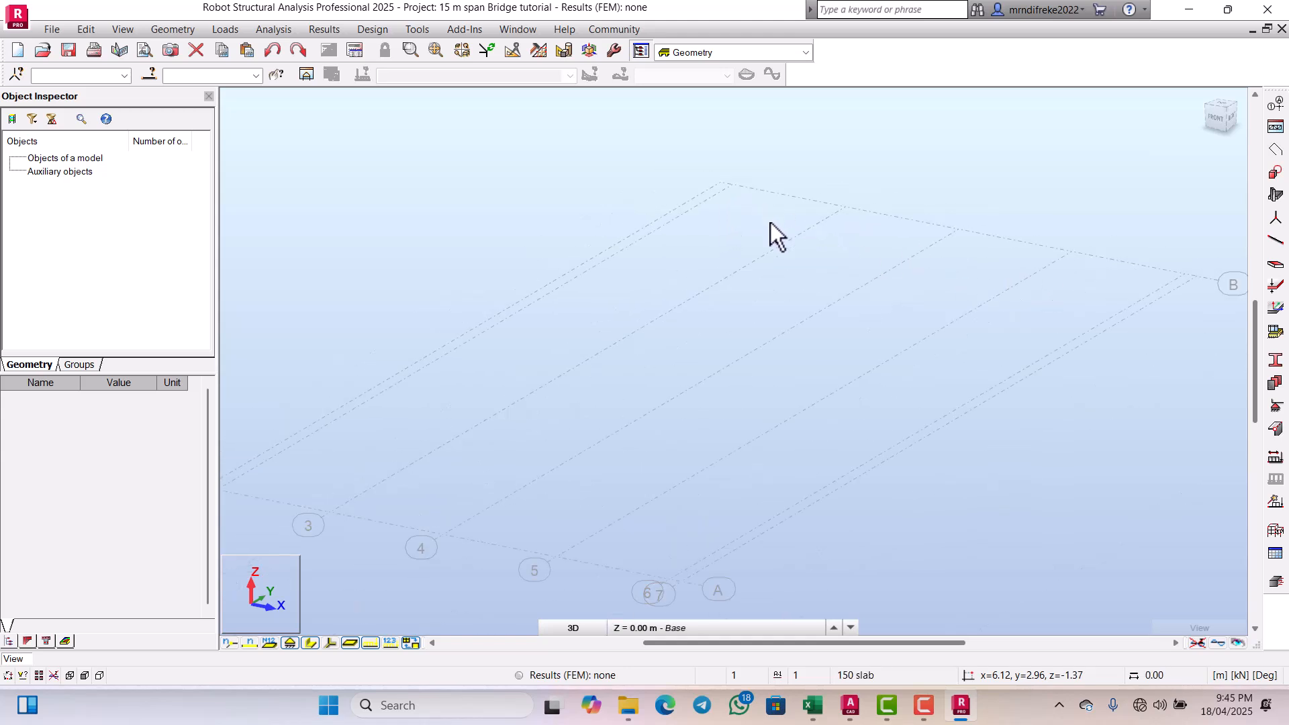
pyautogui.scroll(1, 1047, 251)
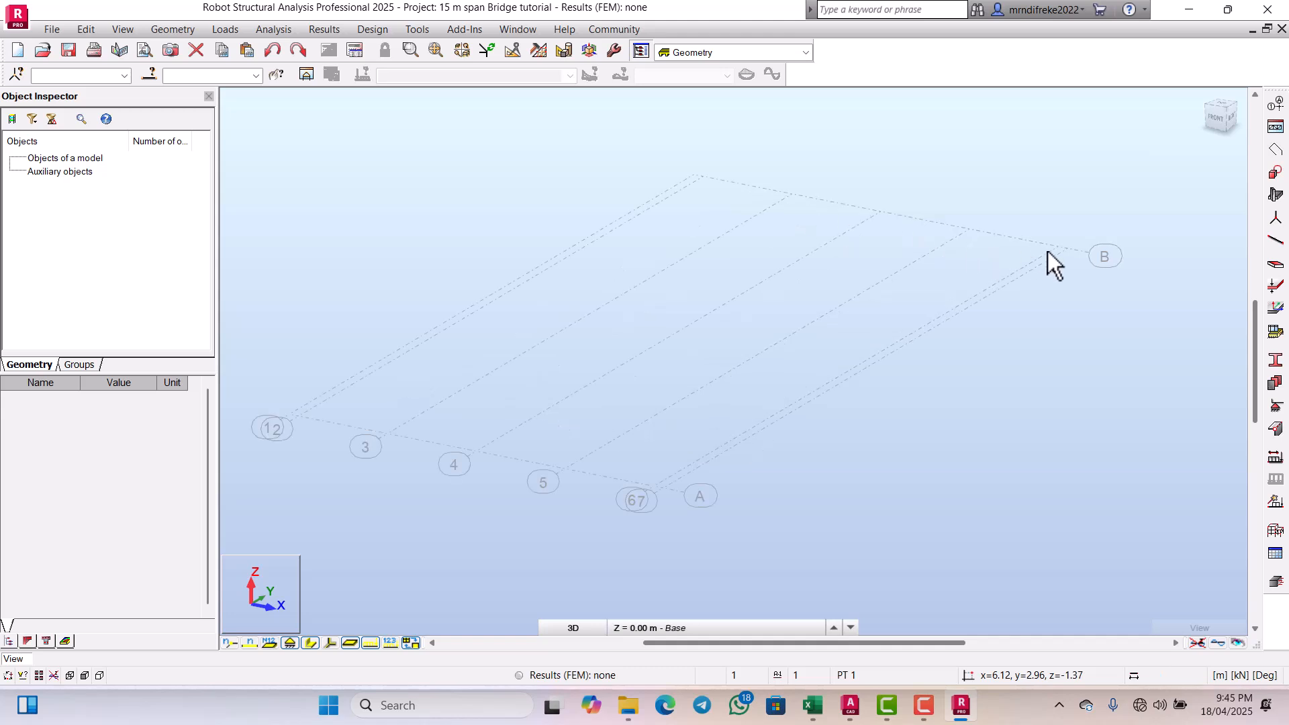
pyautogui.scroll(-1, 1051, 290)
pyautogui.scroll(1, 429, 359)
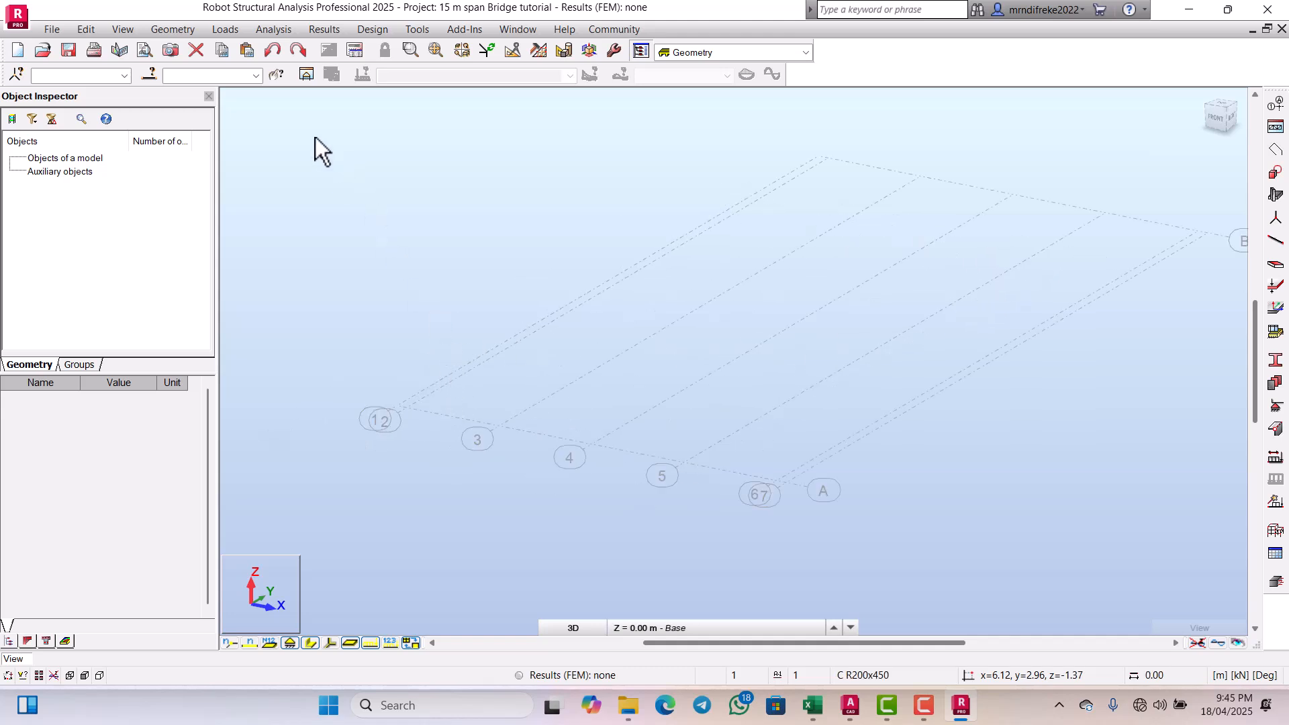
pyautogui.scroll(-2, 710, 336)
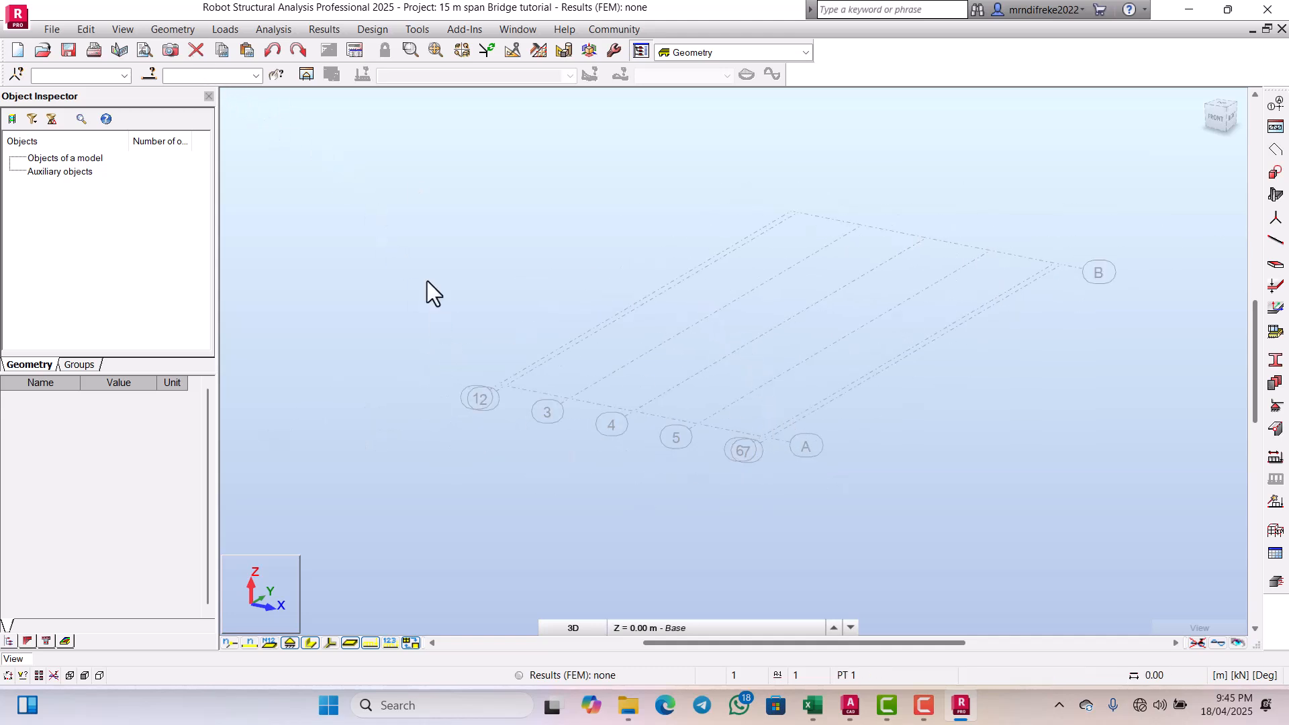
# Step: Start an open-type polyline object at the axis 1/A intersection (0, 0, 0) and draw its first segment to 1/B at (0, 15, 0)
pyautogui.click(167, 33)
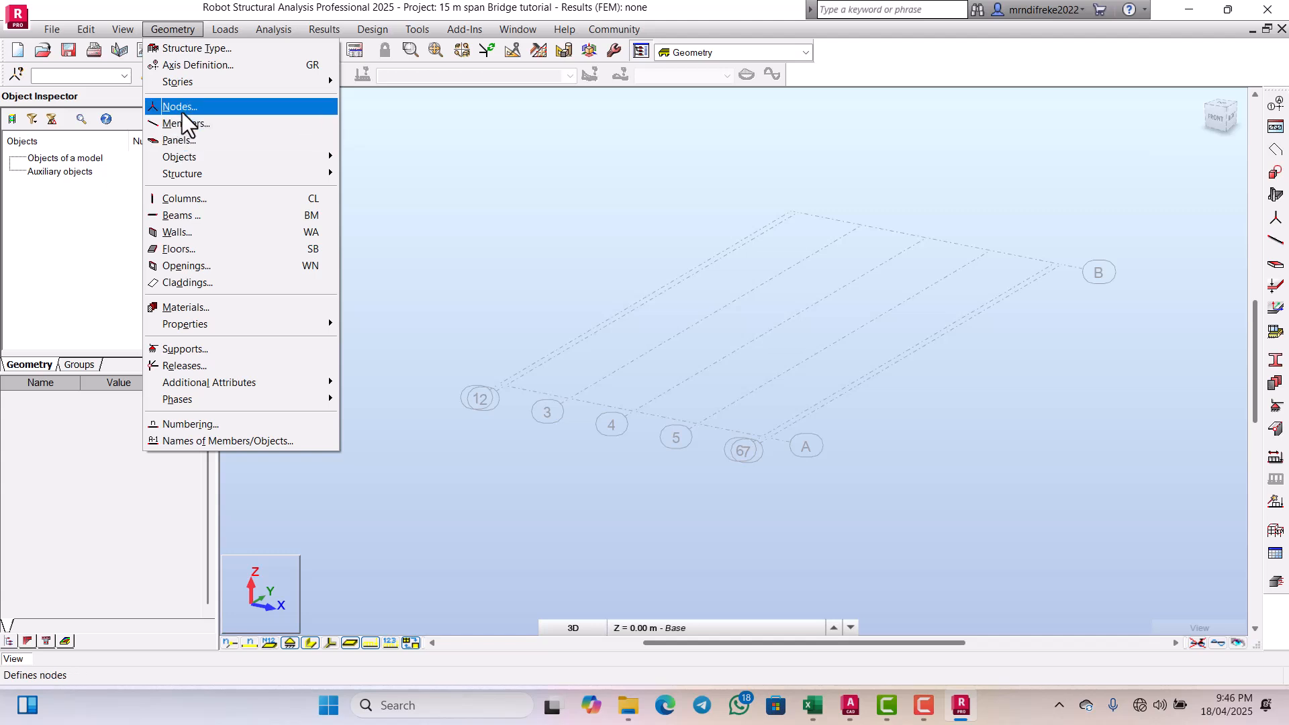
pyautogui.moveTo(180, 153)
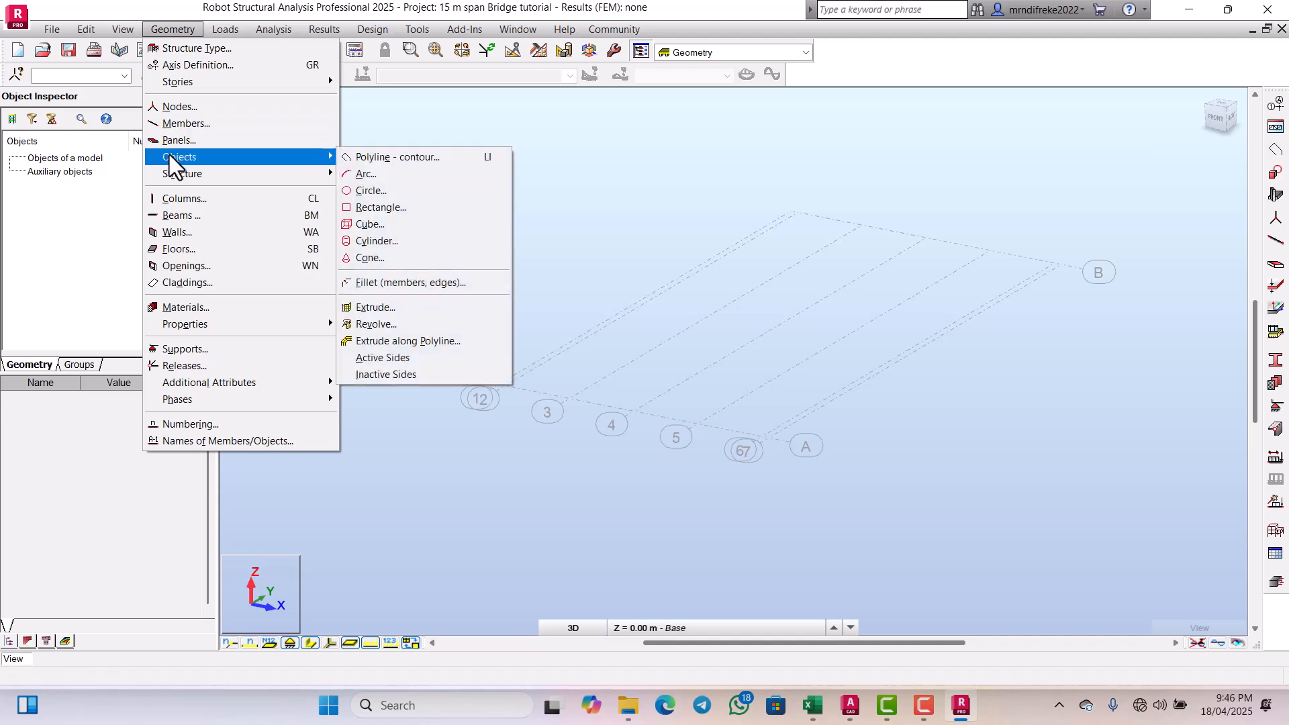
pyautogui.click(394, 156)
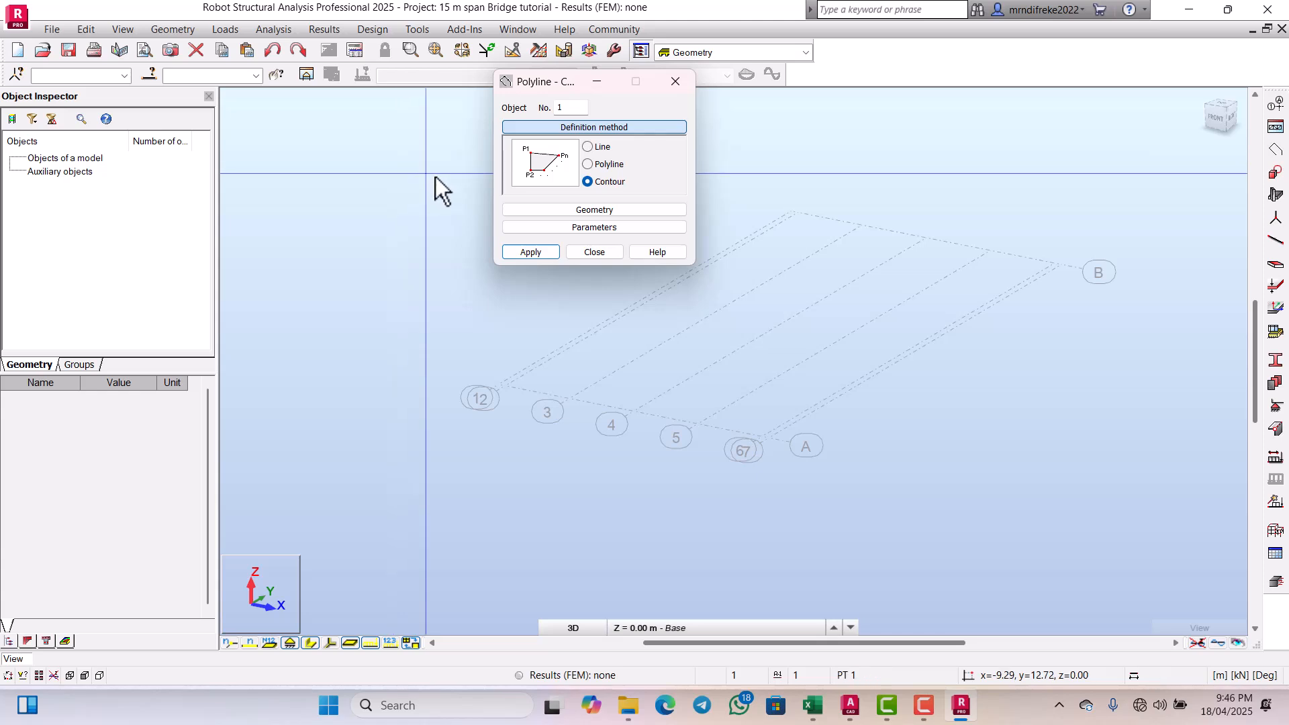
pyautogui.moveTo(527, 86); pyautogui.dragTo(277, 115)
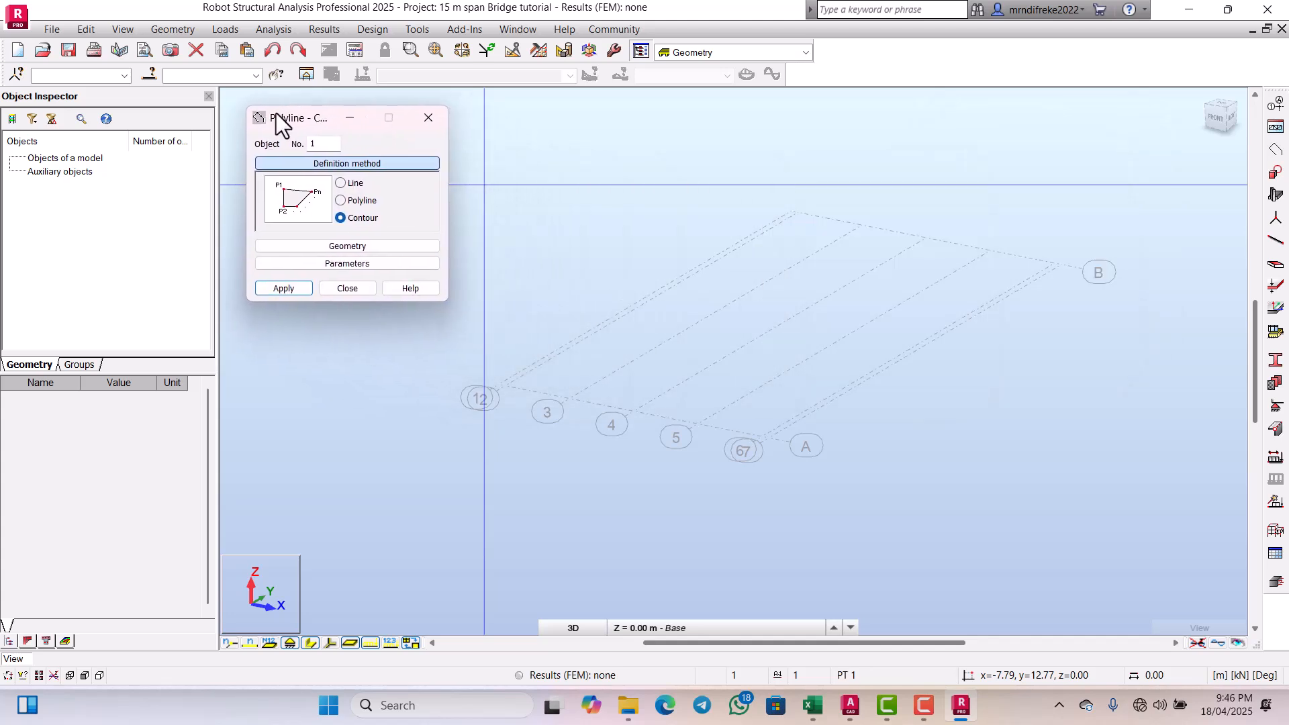
pyautogui.click(341, 201)
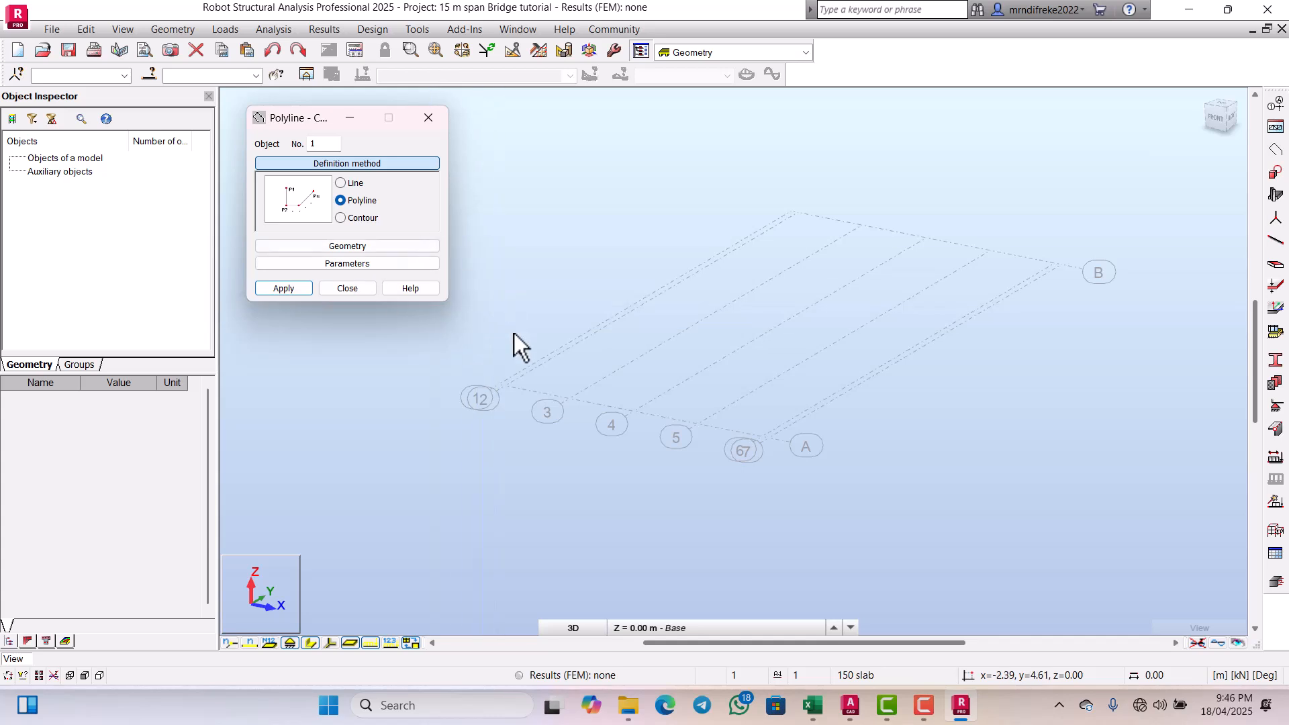
pyautogui.scroll(5, 514, 396)
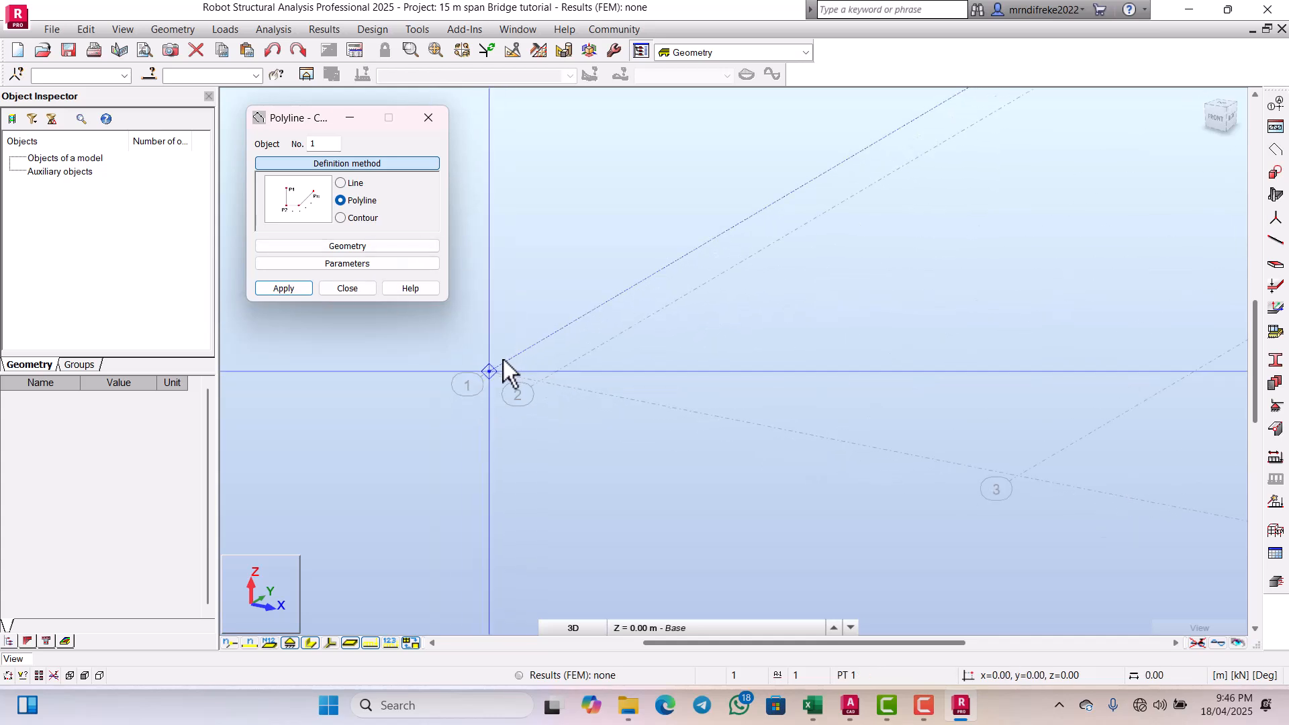
pyautogui.click(491, 371)
pyautogui.scroll(-5, 480, 396)
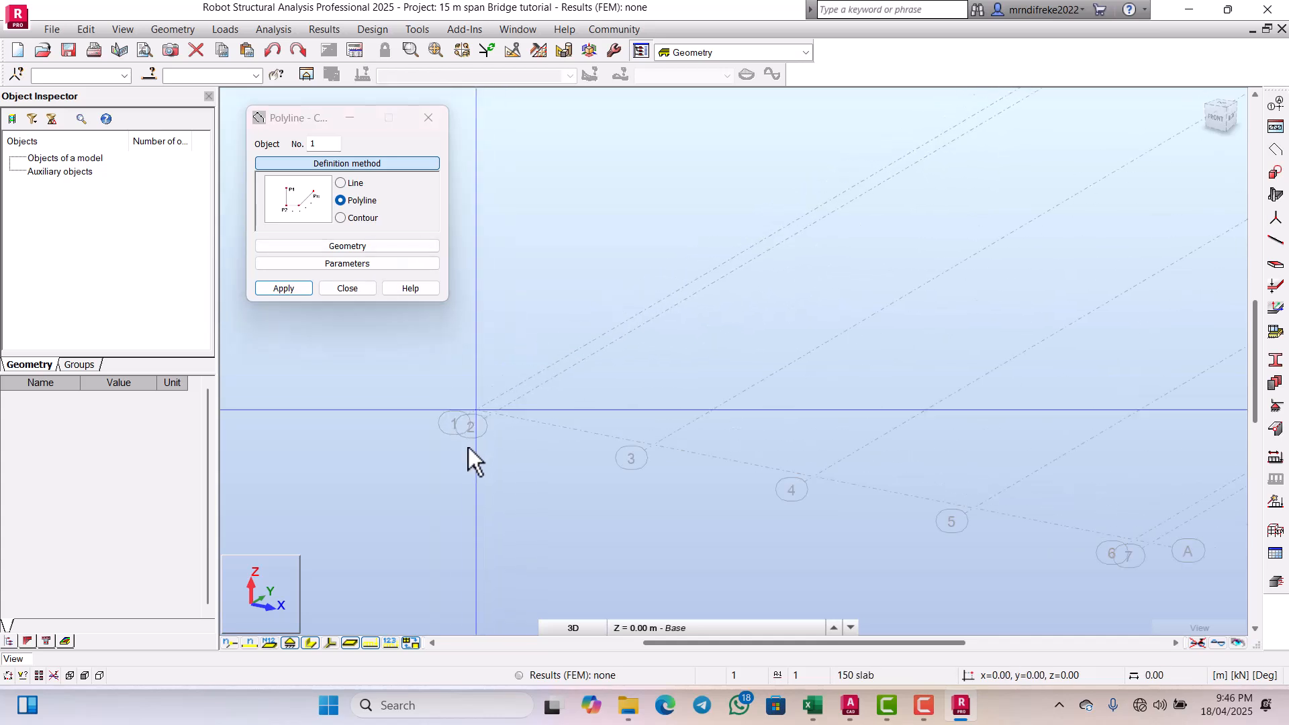
pyautogui.scroll(5, 751, 268)
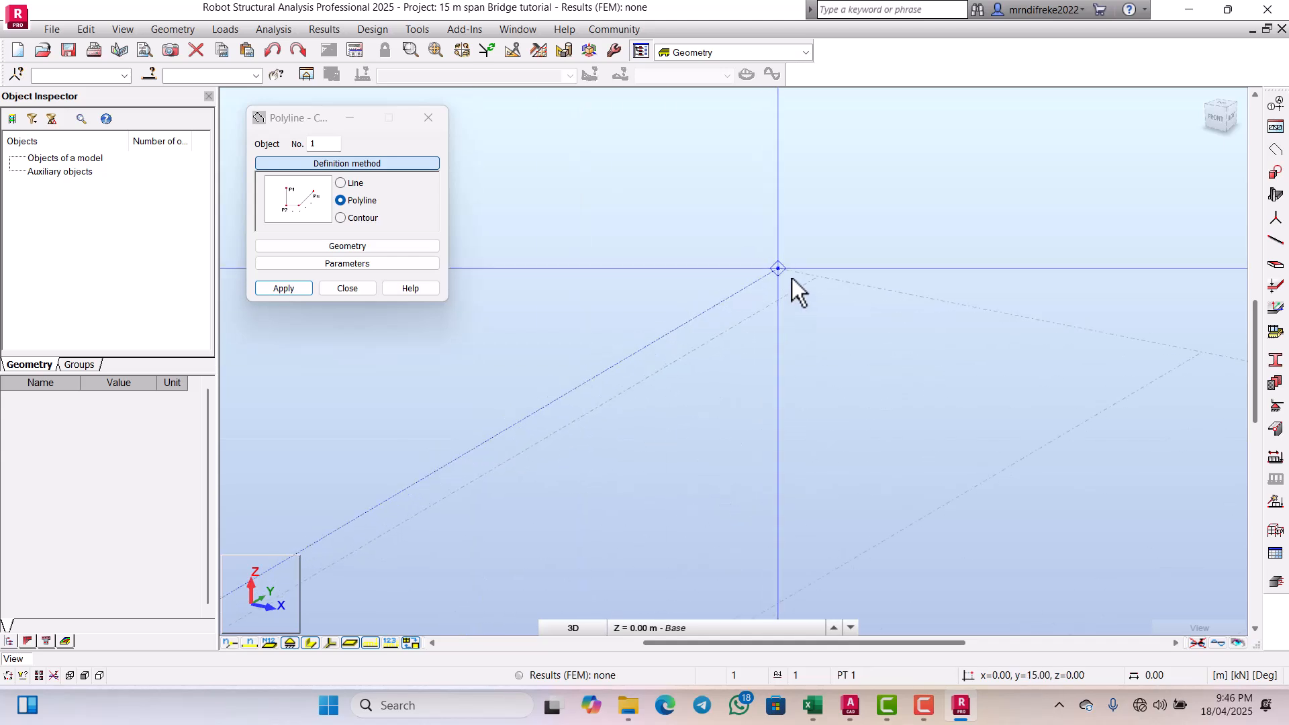
pyautogui.click(779, 268)
pyautogui.scroll(-5, 756, 266)
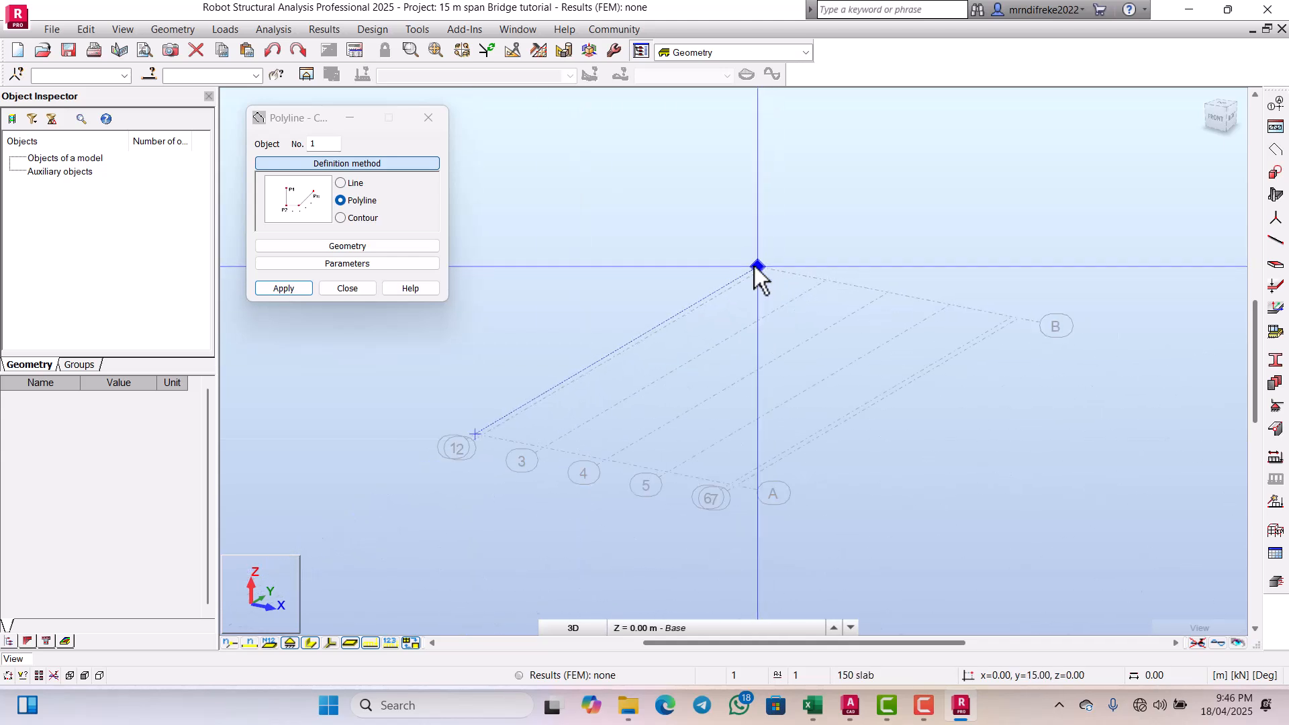
# Step: Continue the polyline through (8, 15, 0) and (8, 0, 0) back to the origin, completing the rectangular deck outline, and finish the command
pyautogui.scroll(5, 893, 290)
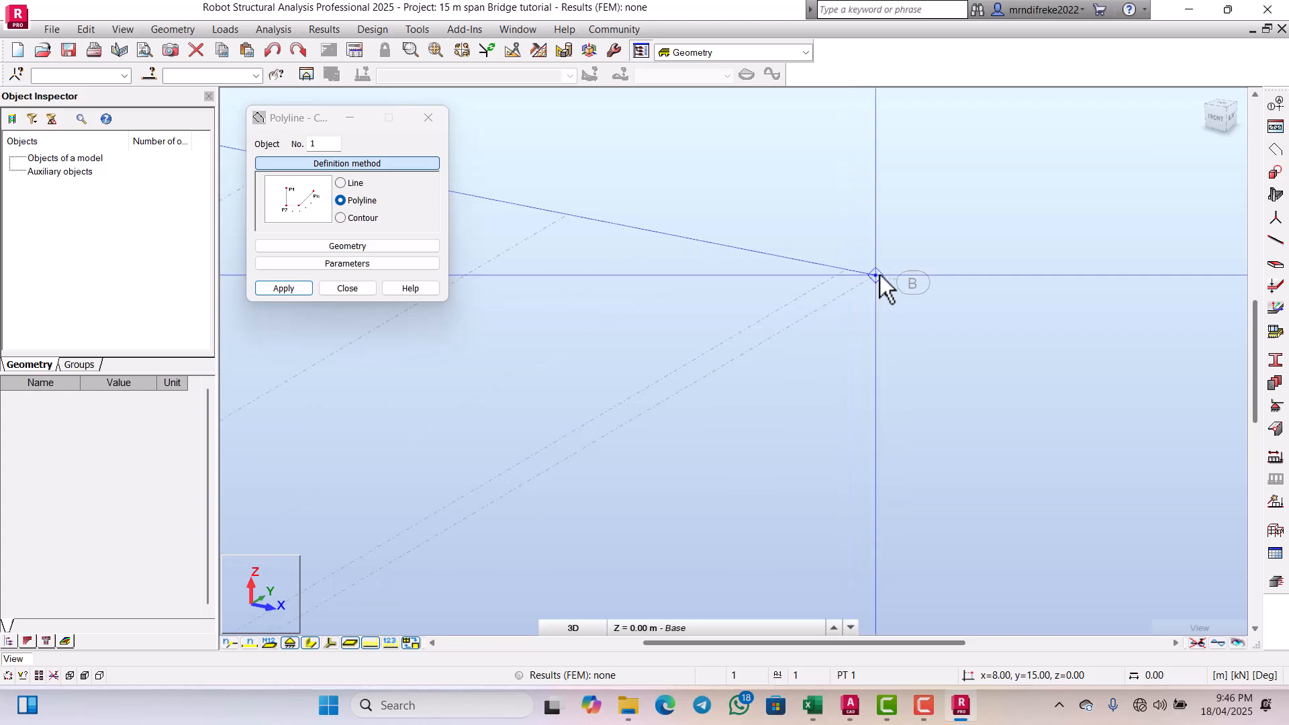
pyautogui.click(878, 276)
pyautogui.scroll(-5, 875, 274)
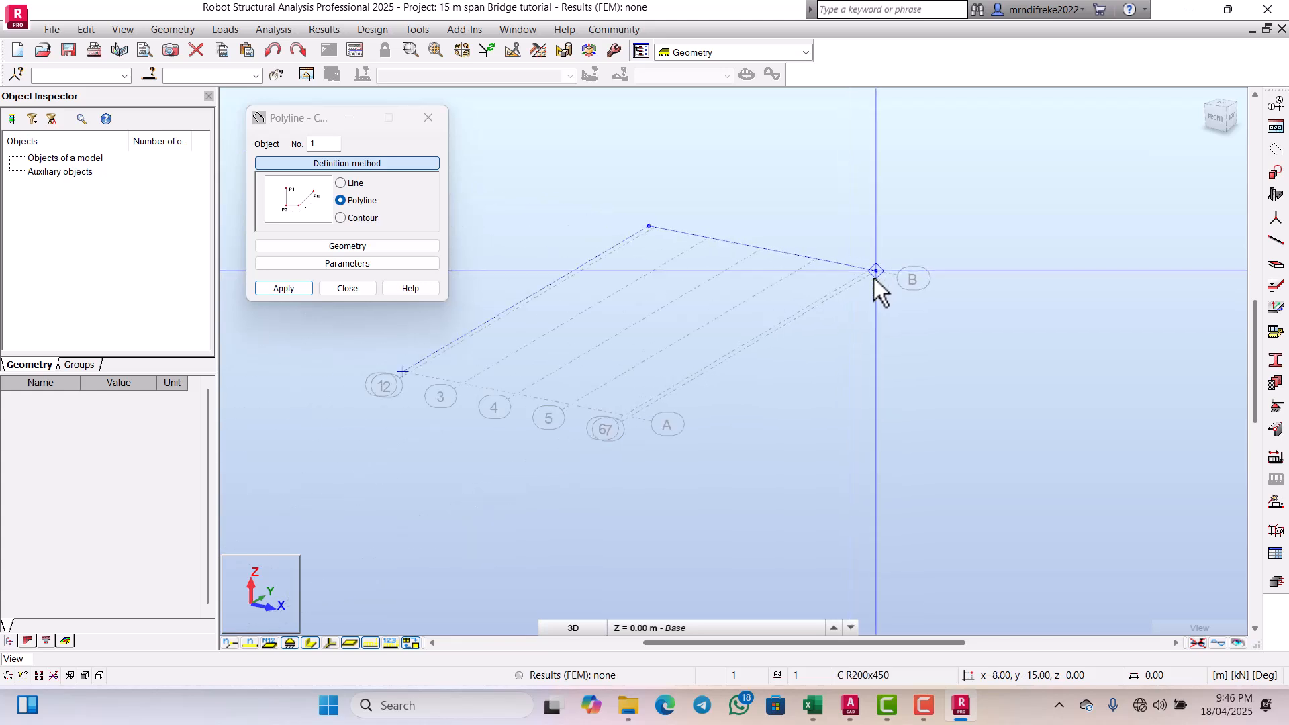
pyautogui.scroll(5, 715, 397)
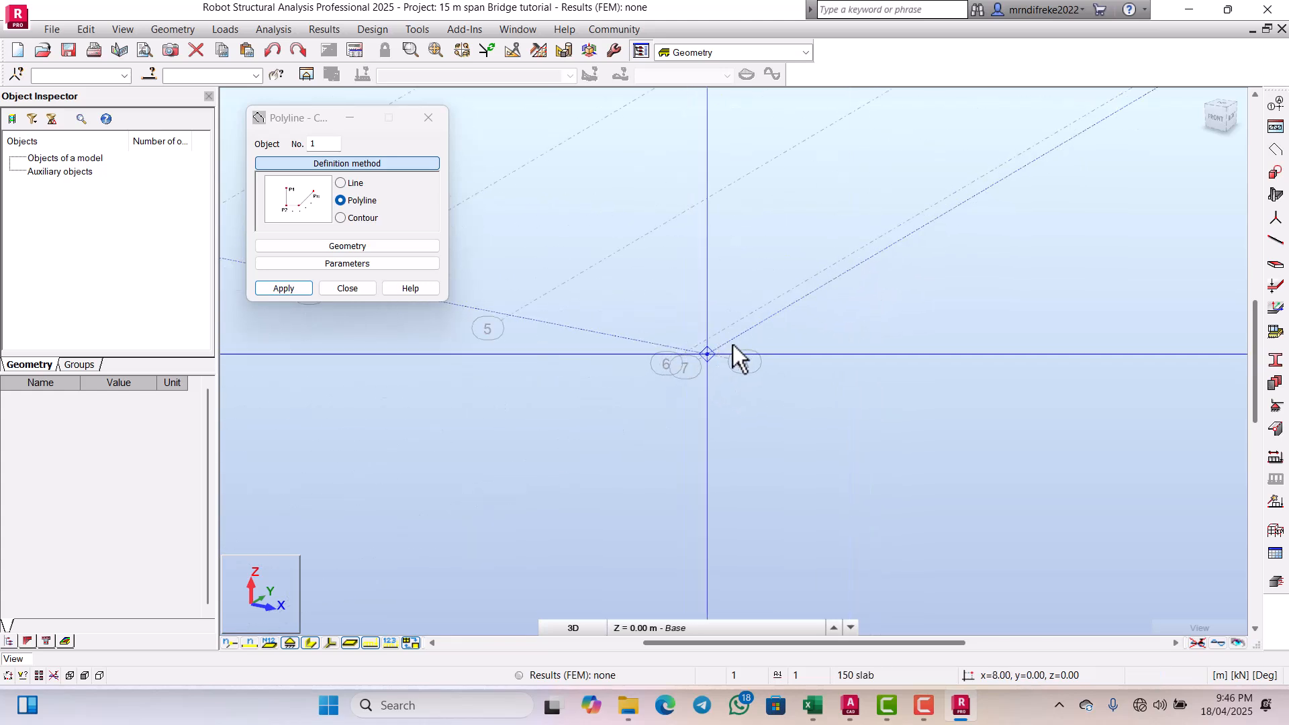
pyautogui.click(709, 355)
pyautogui.scroll(-5, 845, 359)
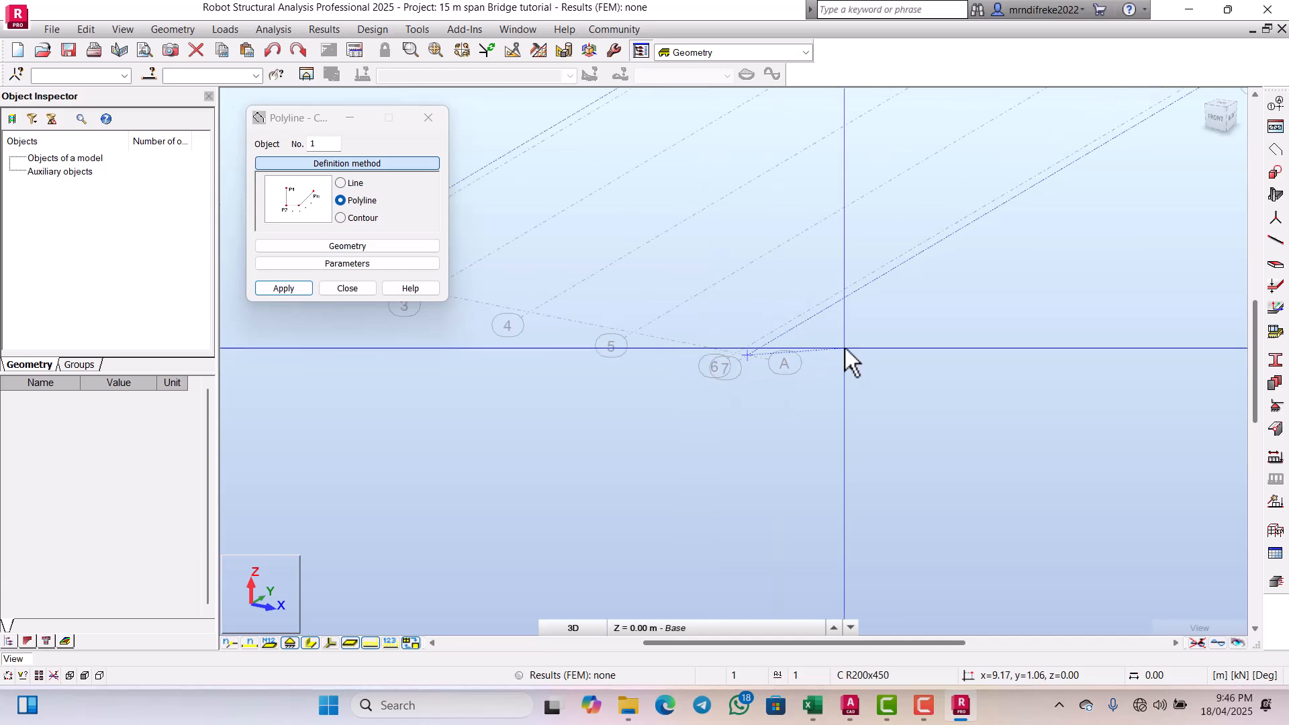
pyautogui.scroll(5, 647, 326)
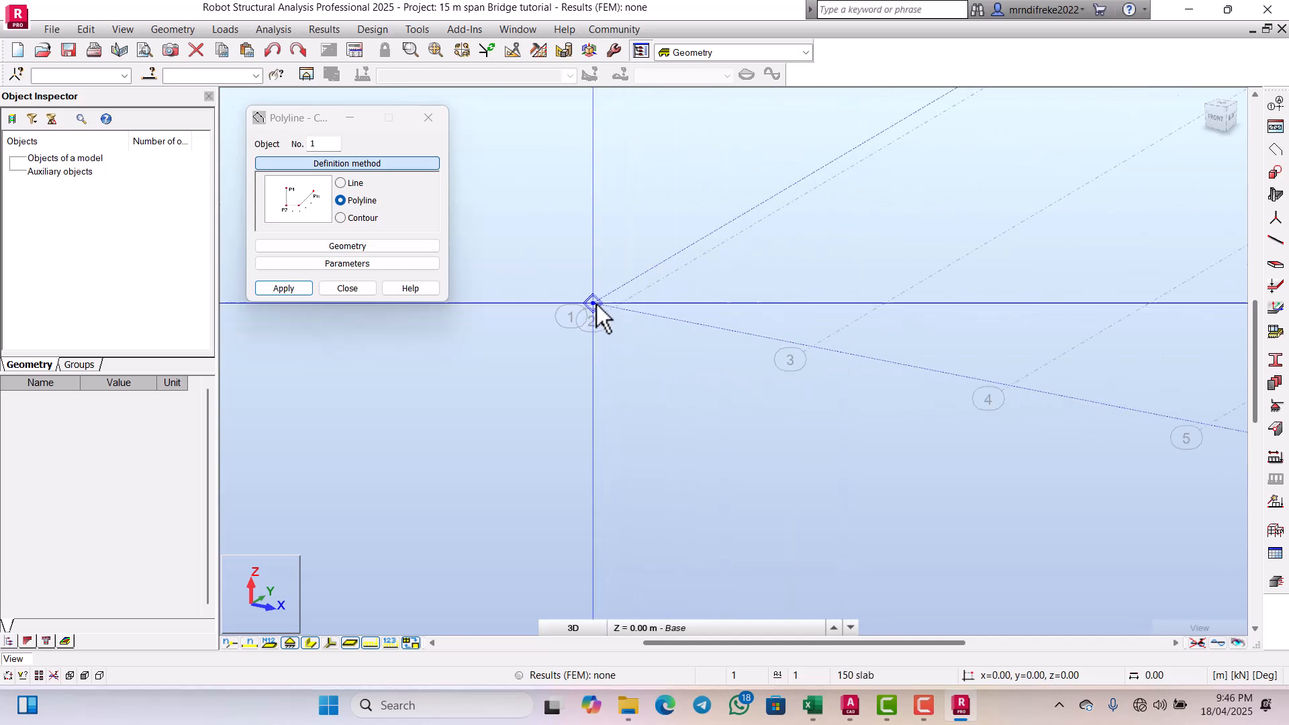
pyautogui.click(590, 303)
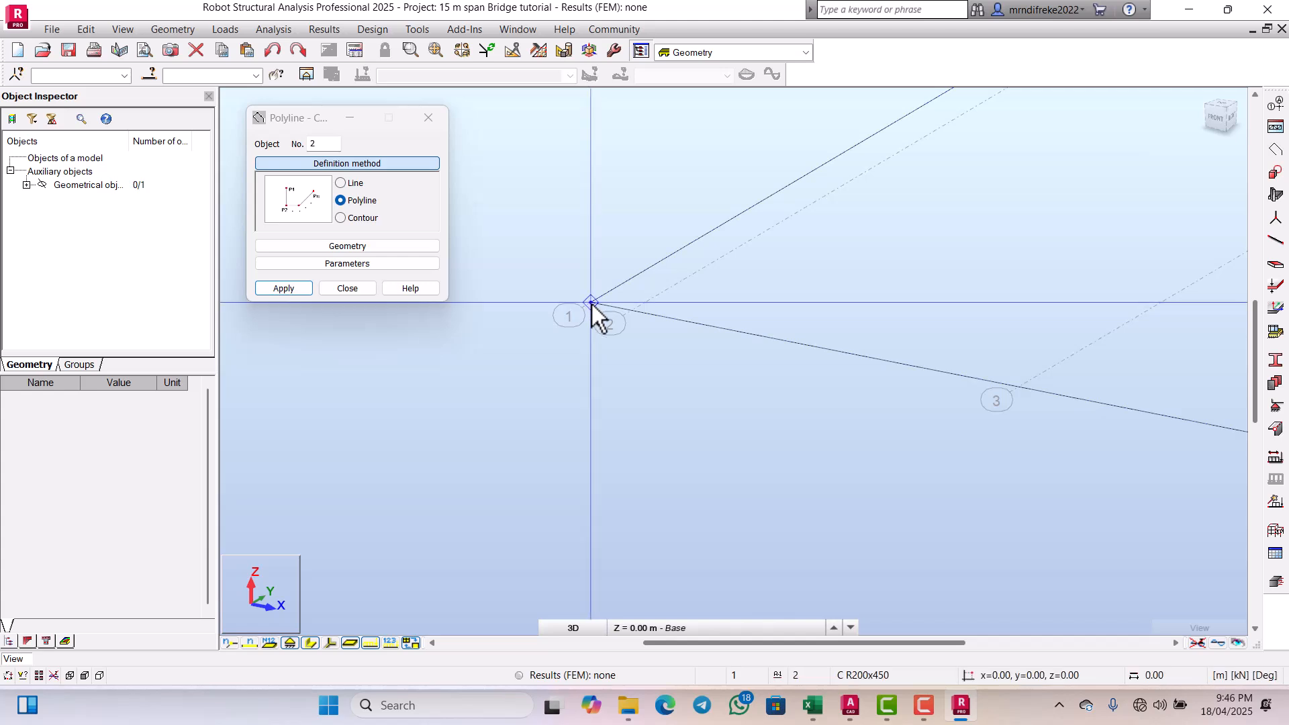
pyautogui.scroll(-1, 610, 362)
pyautogui.click(347, 288)
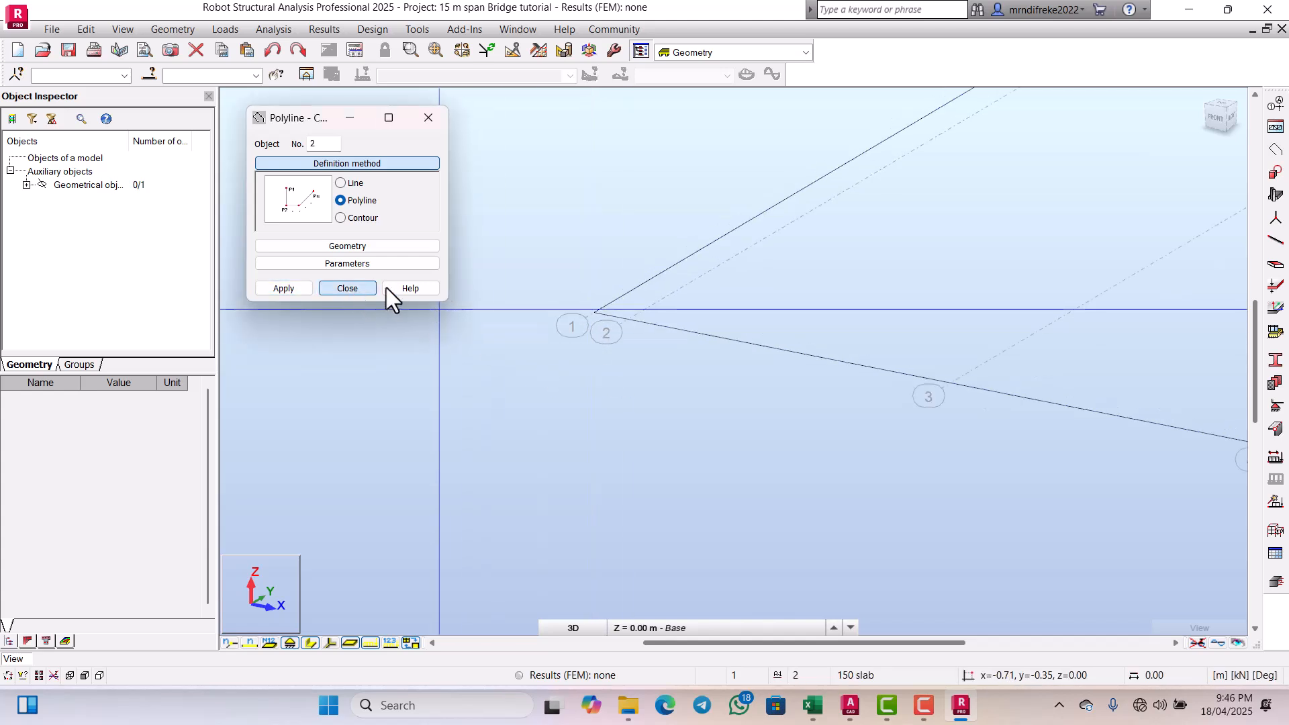
# Step: Examine the rectangular deck outline in the 3D view, checking its four edges against axes 1 to 7 and A to B
pyautogui.scroll(-5, 588, 343)
pyautogui.scroll(2, 873, 380)
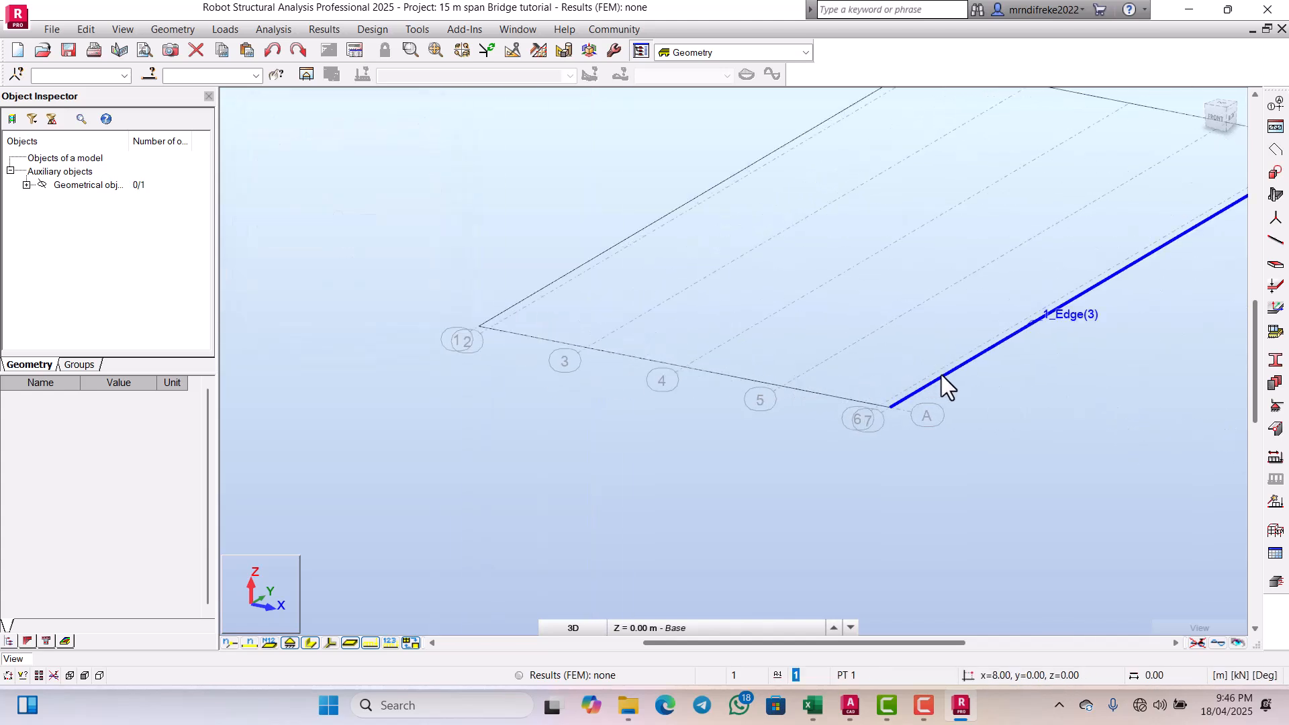
pyautogui.scroll(-4, 931, 377)
pyautogui.scroll(2, 944, 299)
pyautogui.scroll(2, 946, 285)
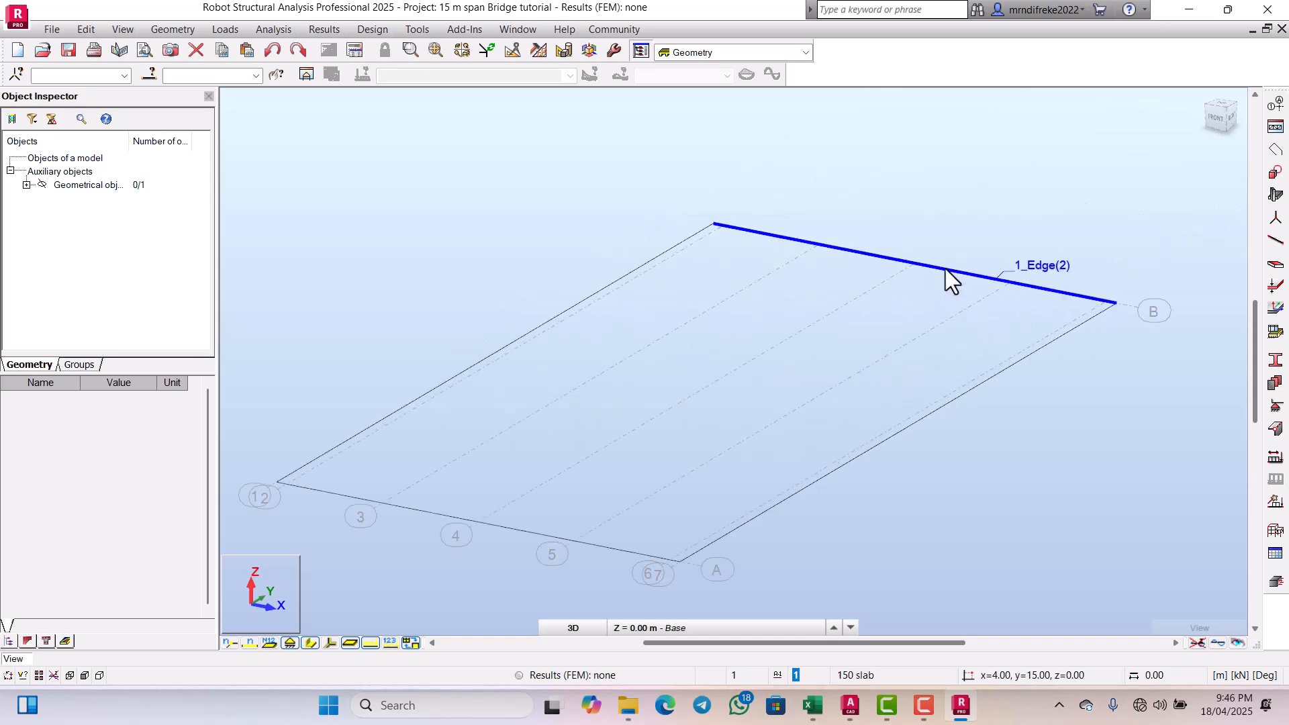
pyautogui.scroll(-2, 846, 329)
pyautogui.scroll(3, 838, 269)
pyautogui.scroll(-4, 805, 260)
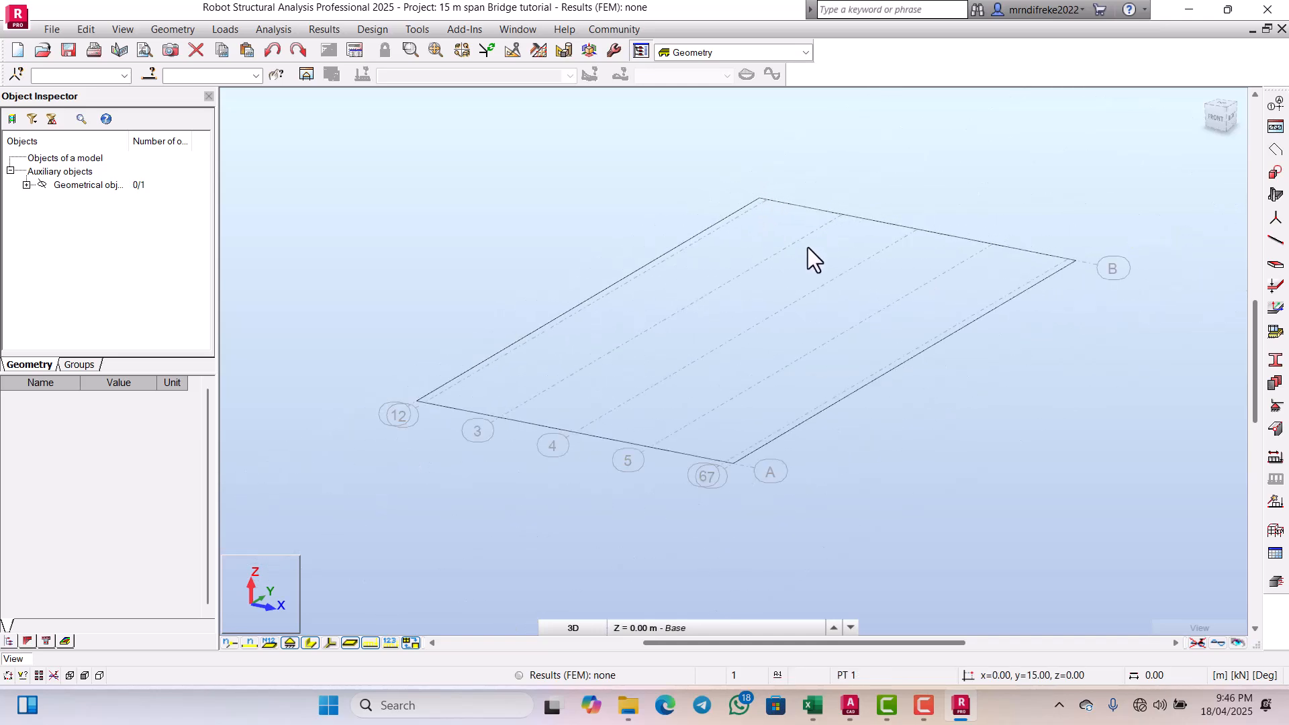
pyautogui.scroll(3, 466, 366)
pyautogui.scroll(-2, 628, 342)
pyautogui.scroll(-2, 821, 252)
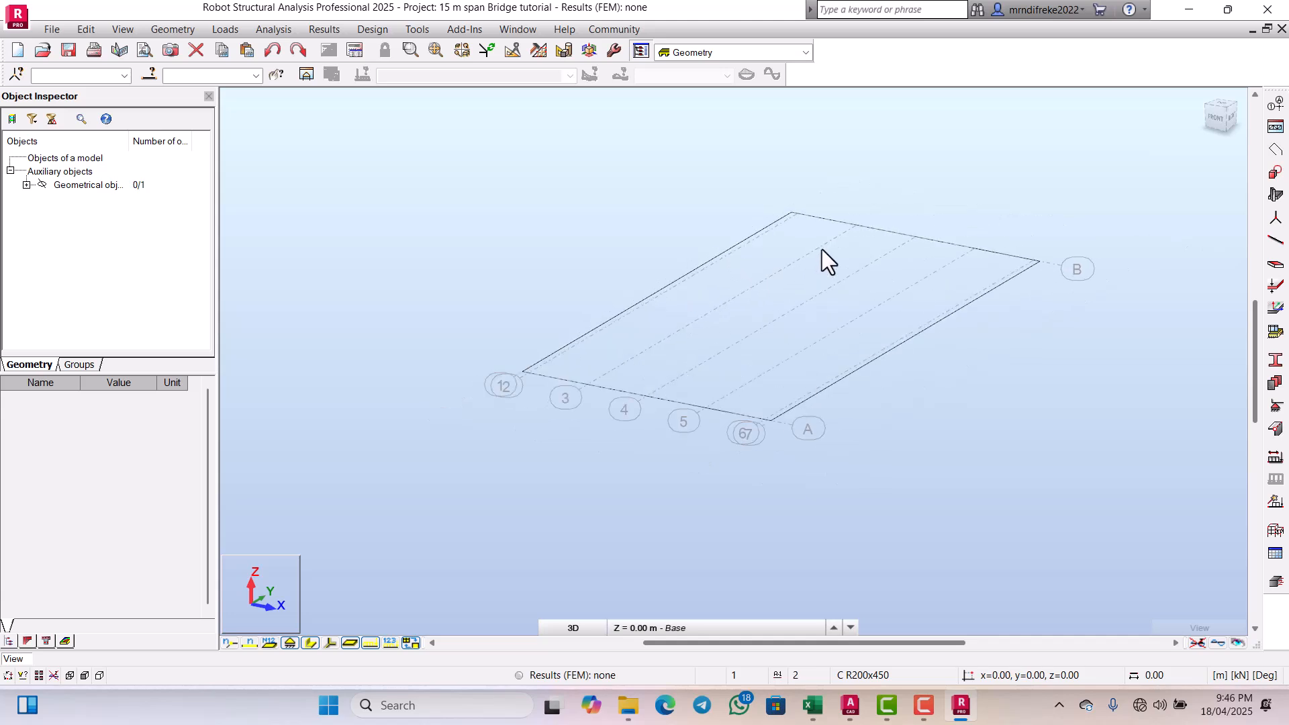
pyautogui.scroll(3, 766, 239)
pyautogui.scroll(-4, 743, 248)
pyautogui.scroll(1, 742, 247)
pyautogui.scroll(-3, 655, 299)
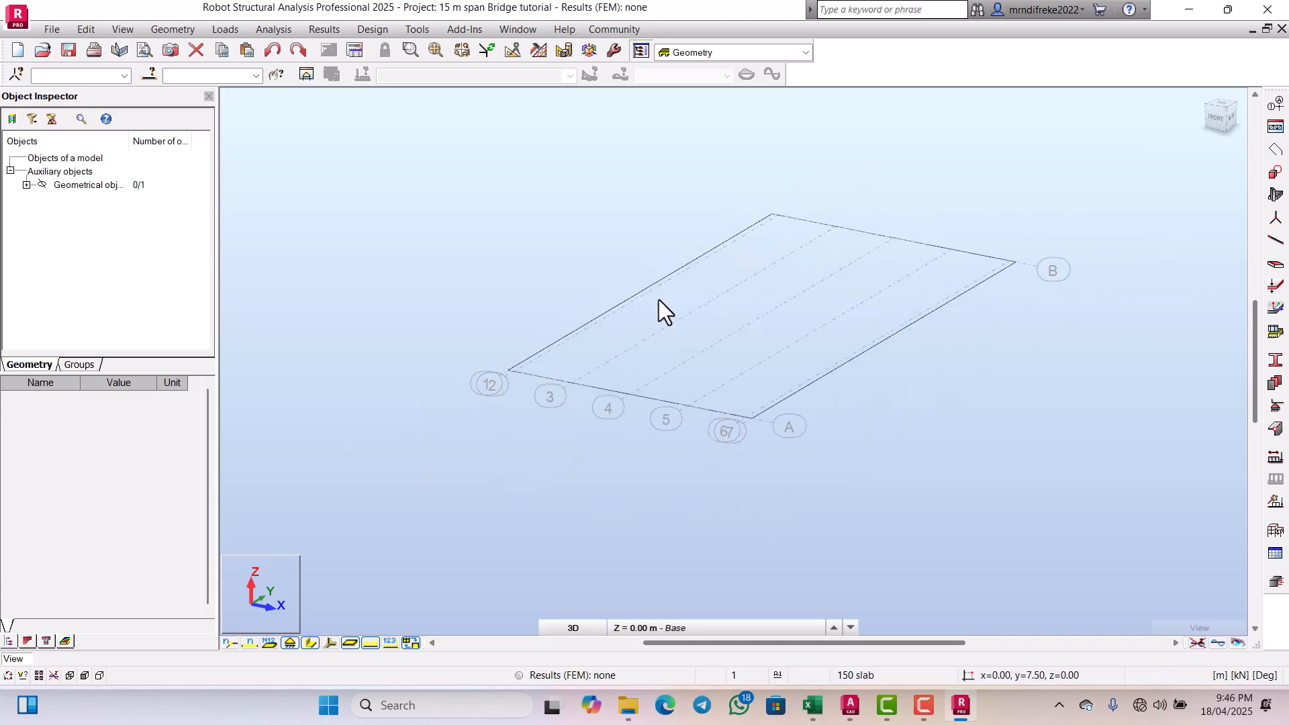
pyautogui.scroll(2, 597, 364)
pyautogui.scroll(-2, 604, 355)
pyautogui.scroll(-2, 606, 355)
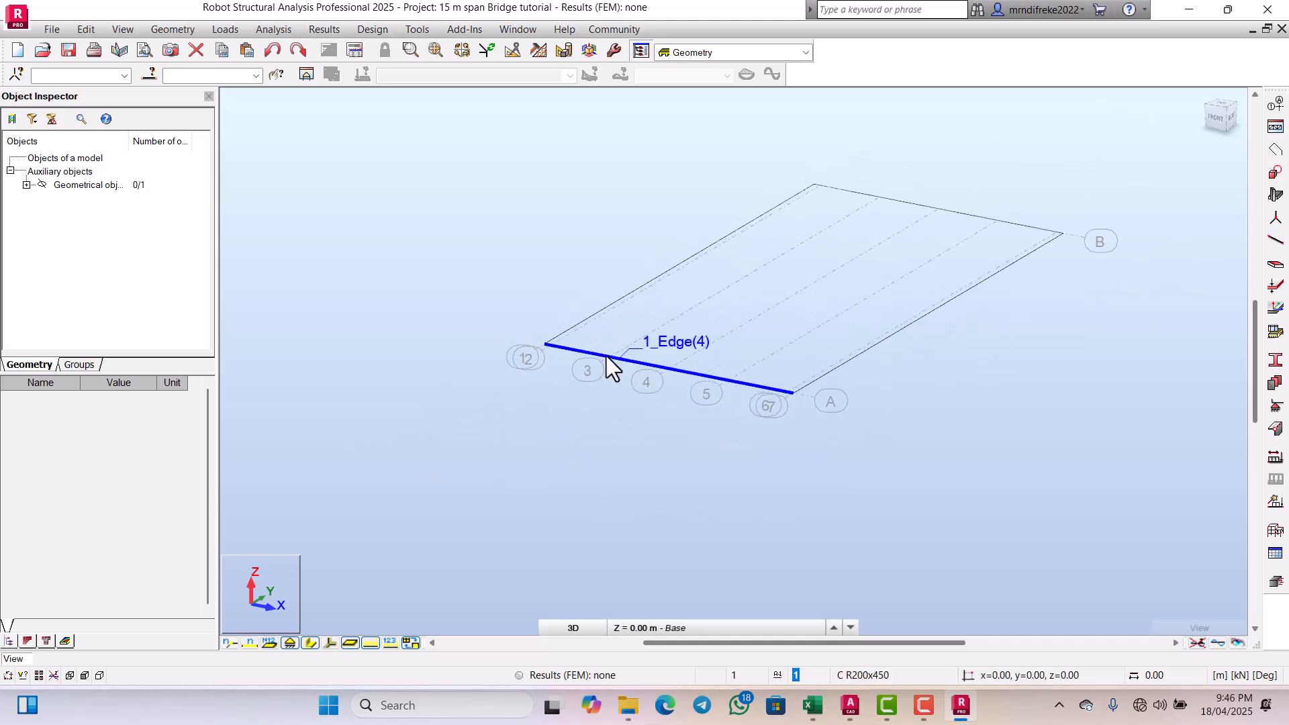
pyautogui.scroll(3, 643, 362)
pyautogui.scroll(-2, 590, 366)
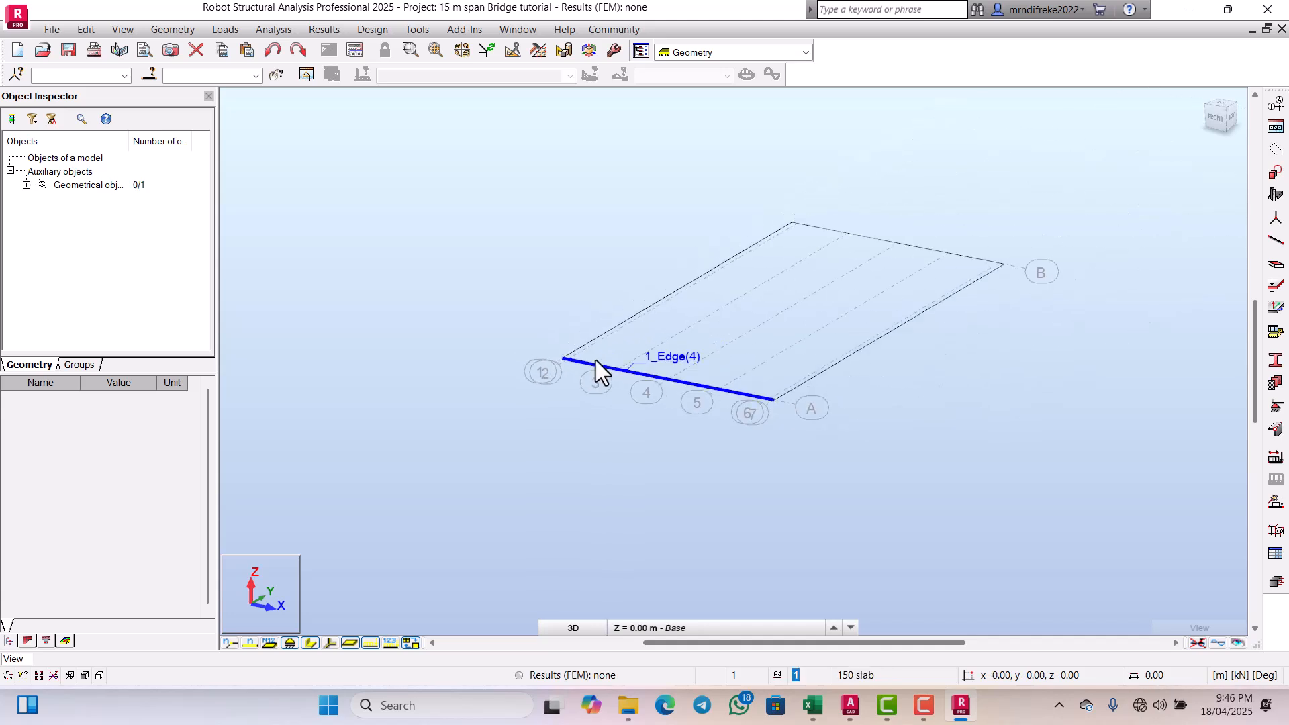
pyautogui.scroll(3, 597, 366)
pyautogui.scroll(-2, 590, 379)
pyautogui.scroll(3, 581, 376)
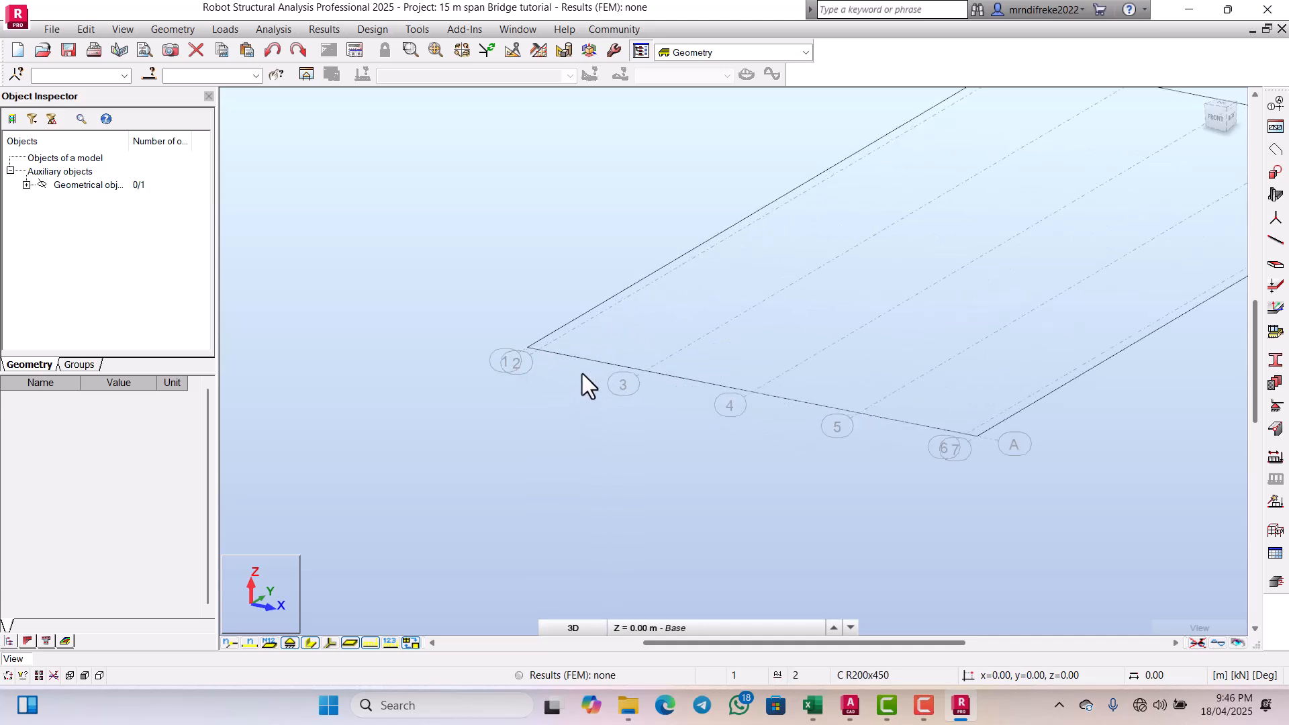
pyautogui.scroll(-1, 584, 386)
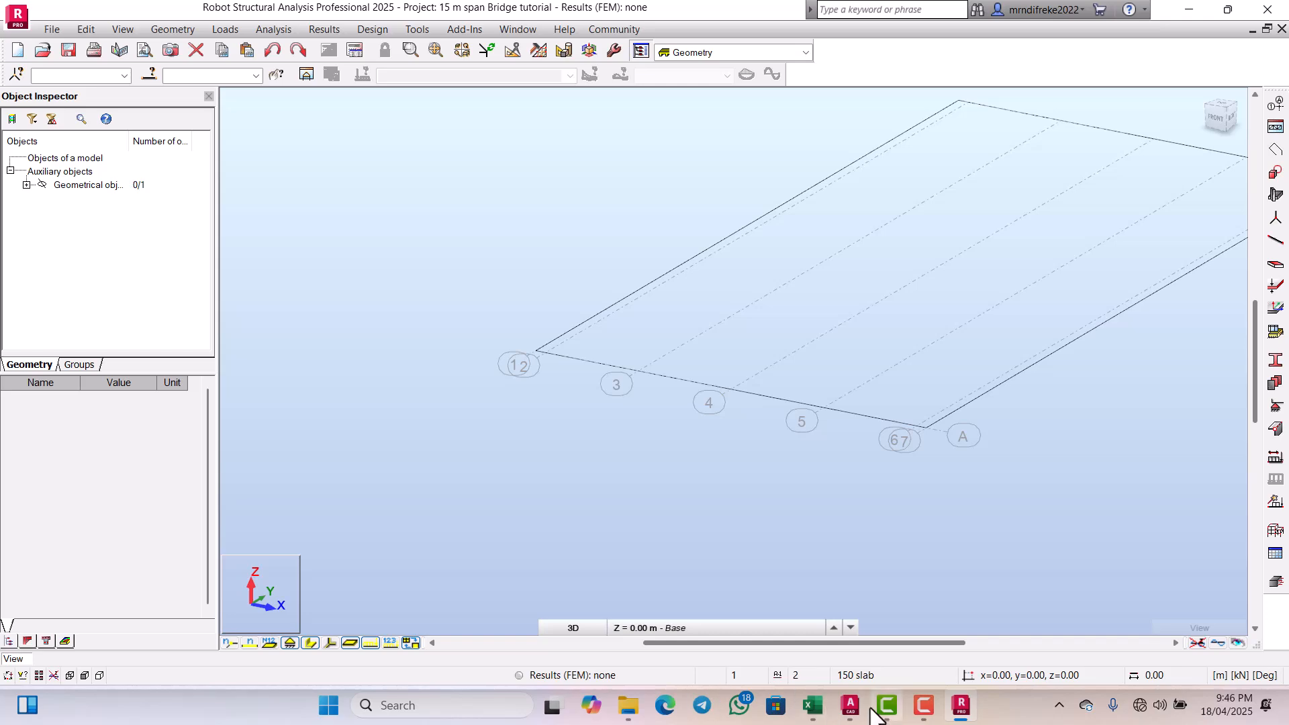
# Step: Switch to AutoCAD and examine Section A-A for the deck edge, kerb, slab and precast beam arrangement and their dimensions
pyautogui.click(850, 705)
pyautogui.scroll(-4, 543, 357)
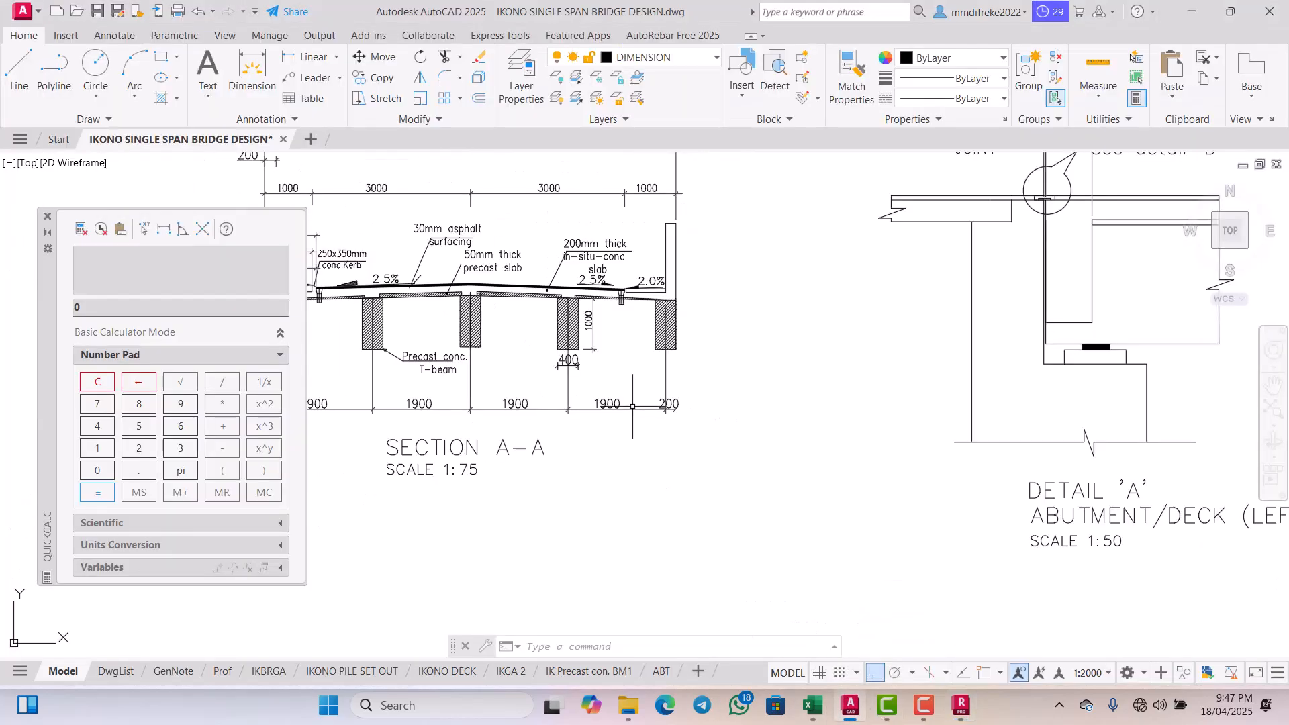
pyautogui.scroll(5, 598, 354)
pyautogui.scroll(-3, 672, 265)
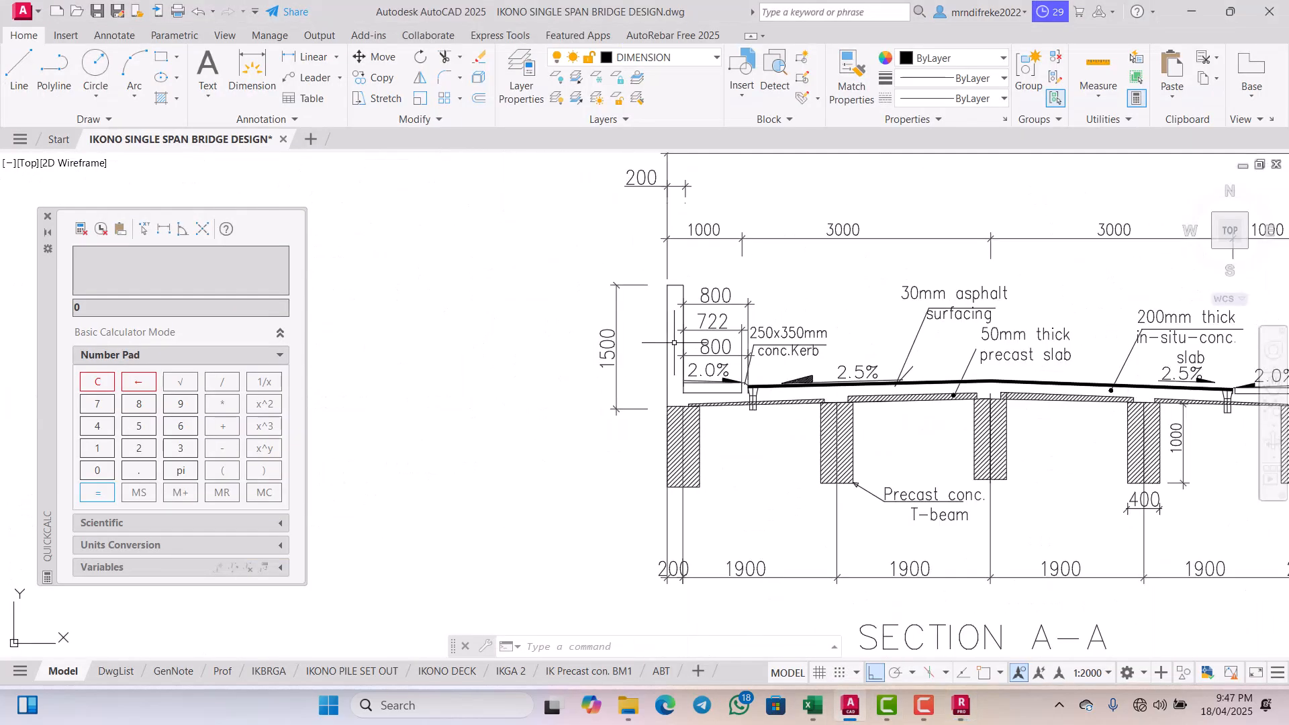
pyautogui.scroll(2, 726, 356)
pyautogui.scroll(3, 749, 386)
pyautogui.scroll(-5, 613, 388)
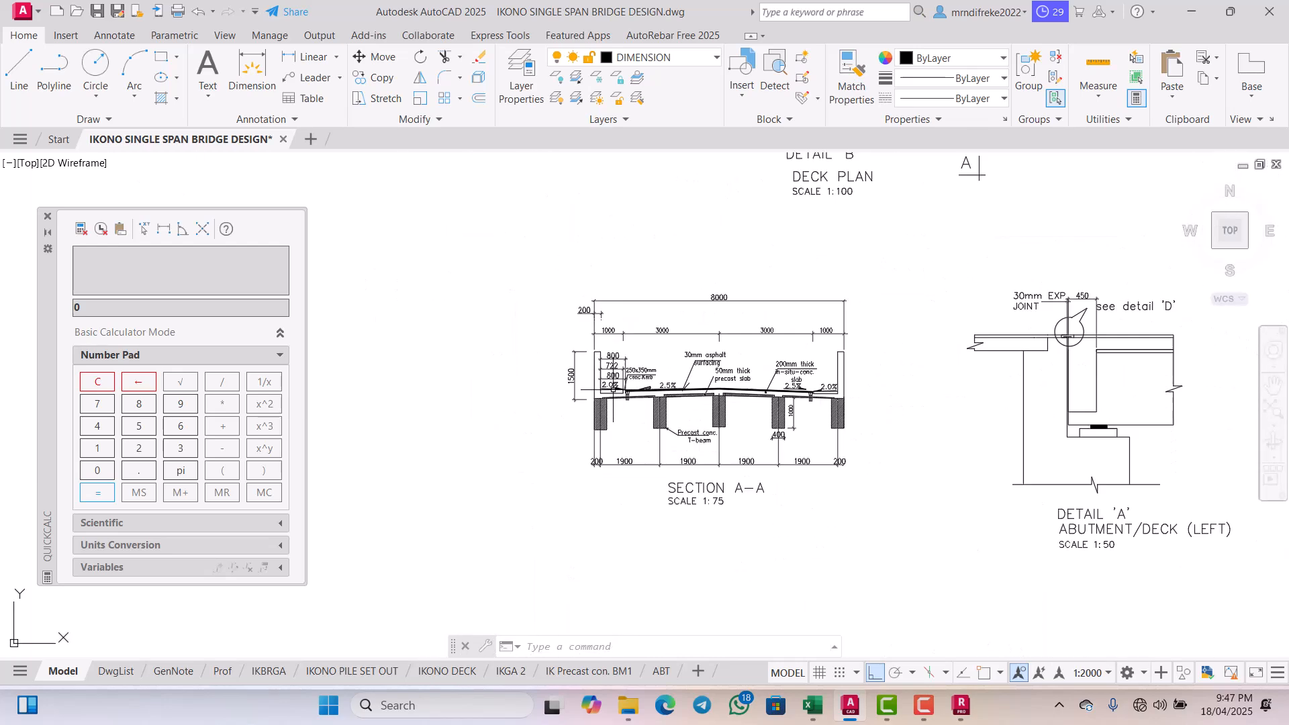
pyautogui.scroll(4, 847, 384)
pyautogui.scroll(-3, 826, 390)
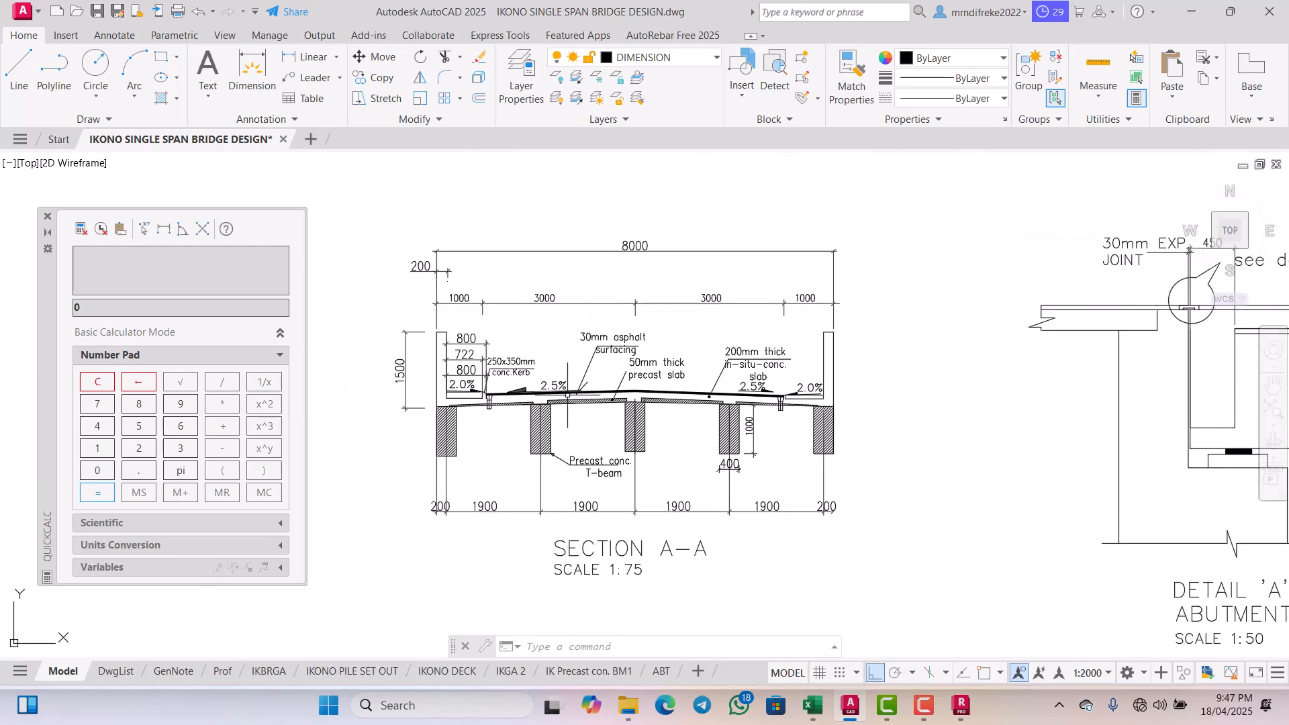
pyautogui.scroll(3, 446, 390)
pyautogui.scroll(2, 473, 366)
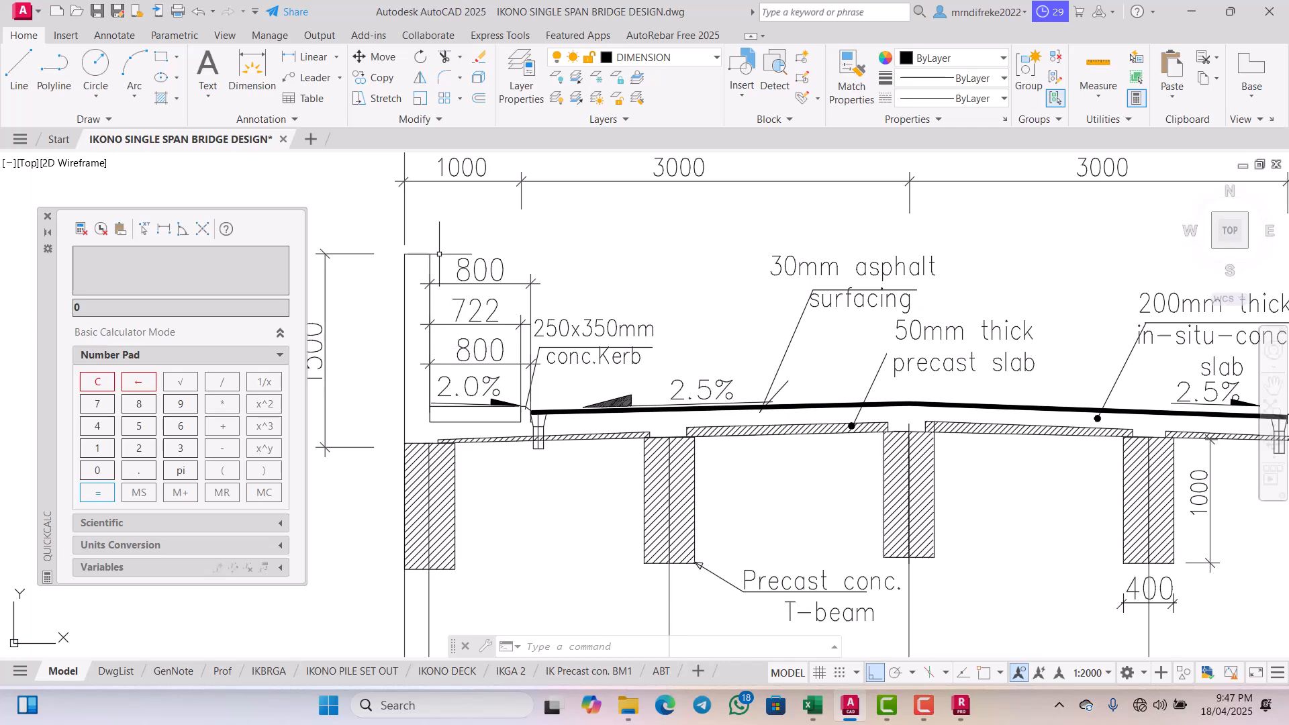
pyautogui.scroll(2, 416, 329)
pyautogui.scroll(-2, 443, 349)
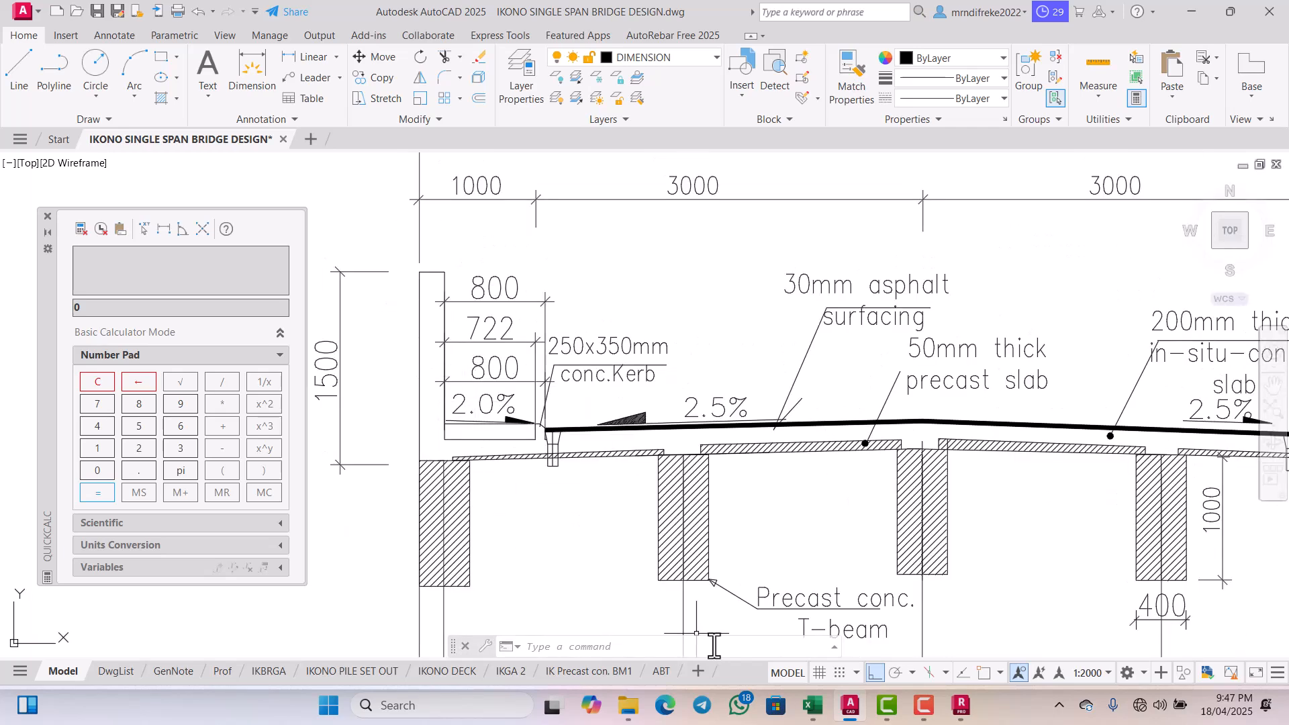
# Step: Switch to Robot Structural Analysis and draw a line object along axis 1 from 1/A (0, 0, 0) to 1/B (0, 15, 0)
pyautogui.click(961, 704)
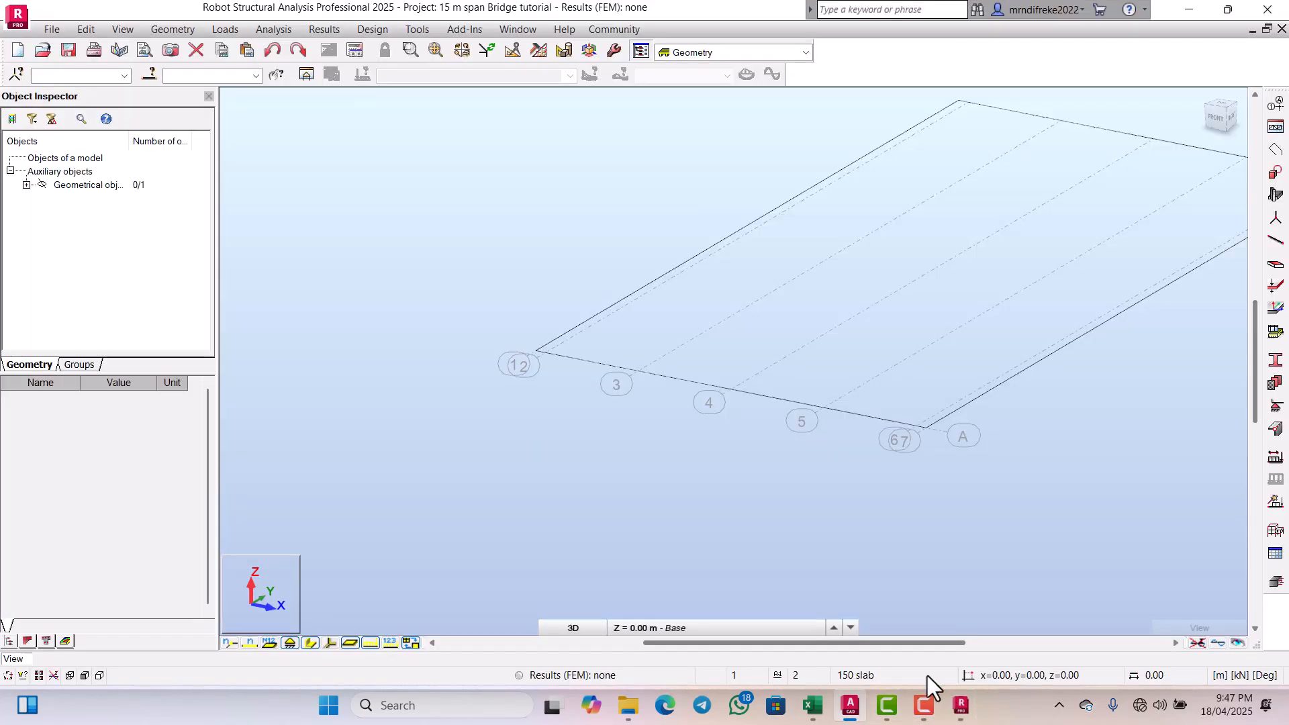
pyautogui.scroll(-2, 563, 341)
pyautogui.scroll(3, 591, 332)
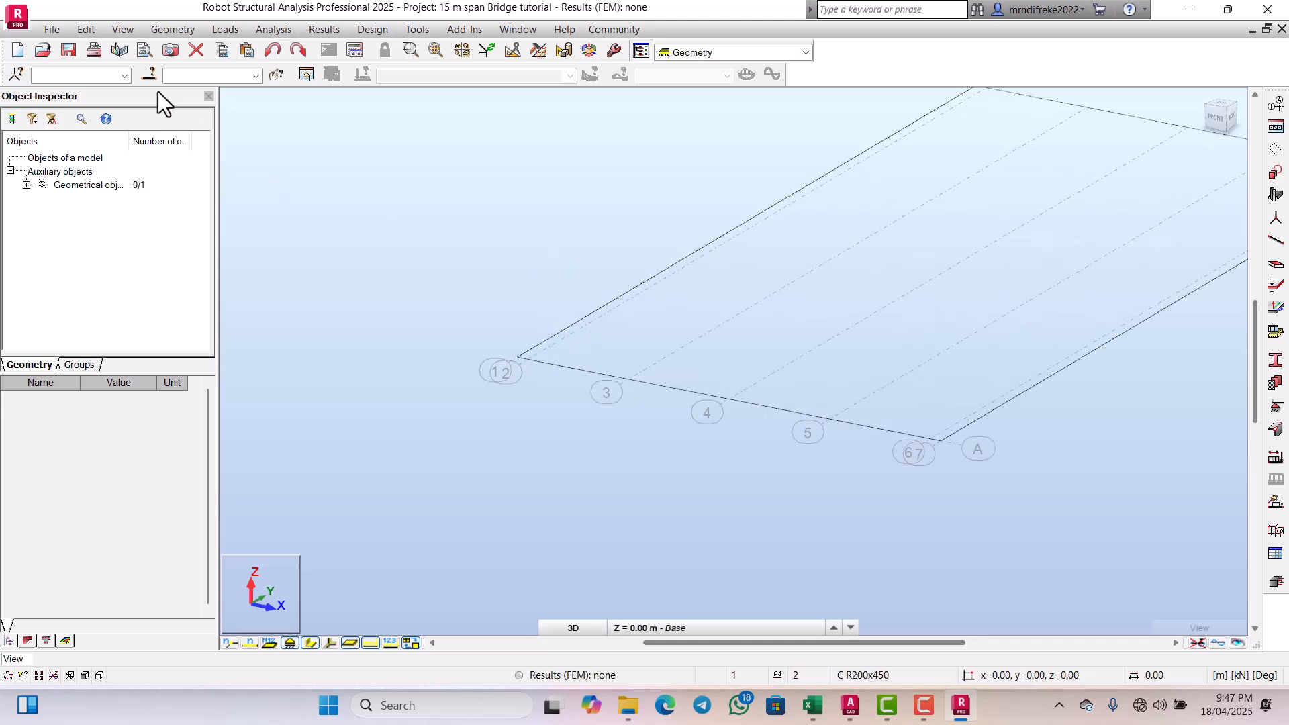
pyautogui.click(174, 29)
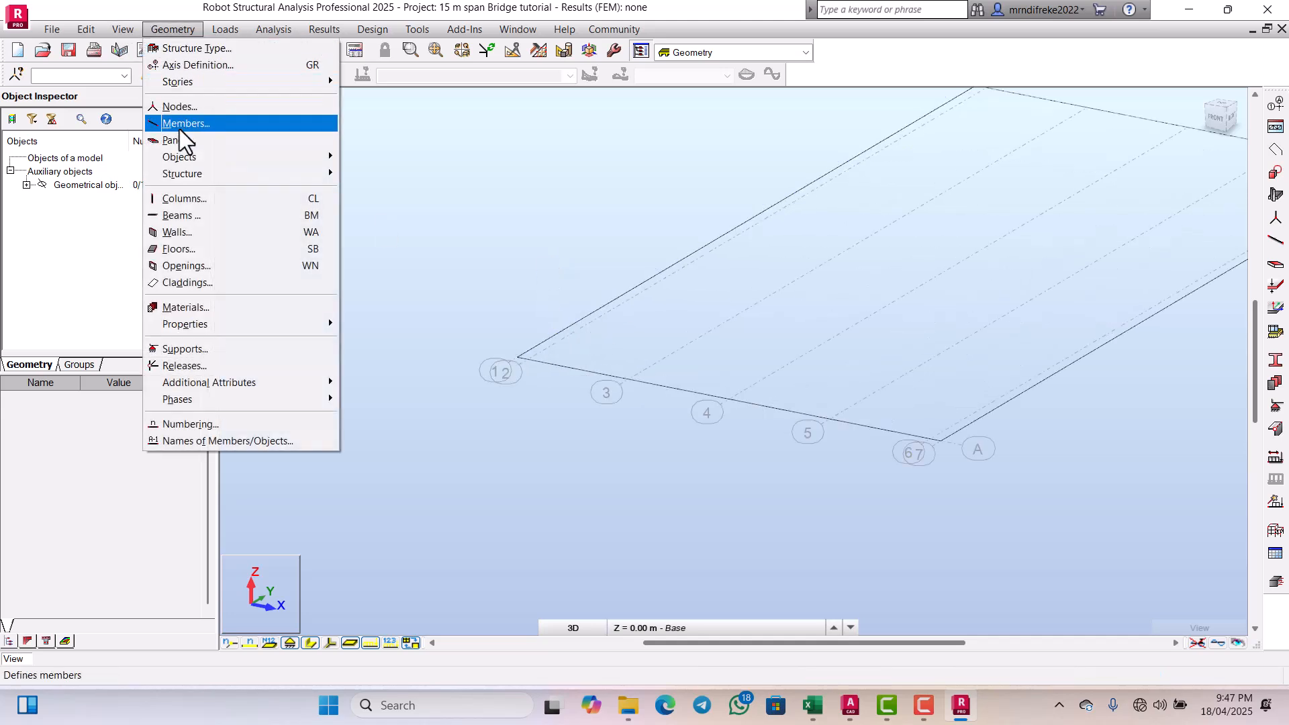
pyautogui.moveTo(185, 164)
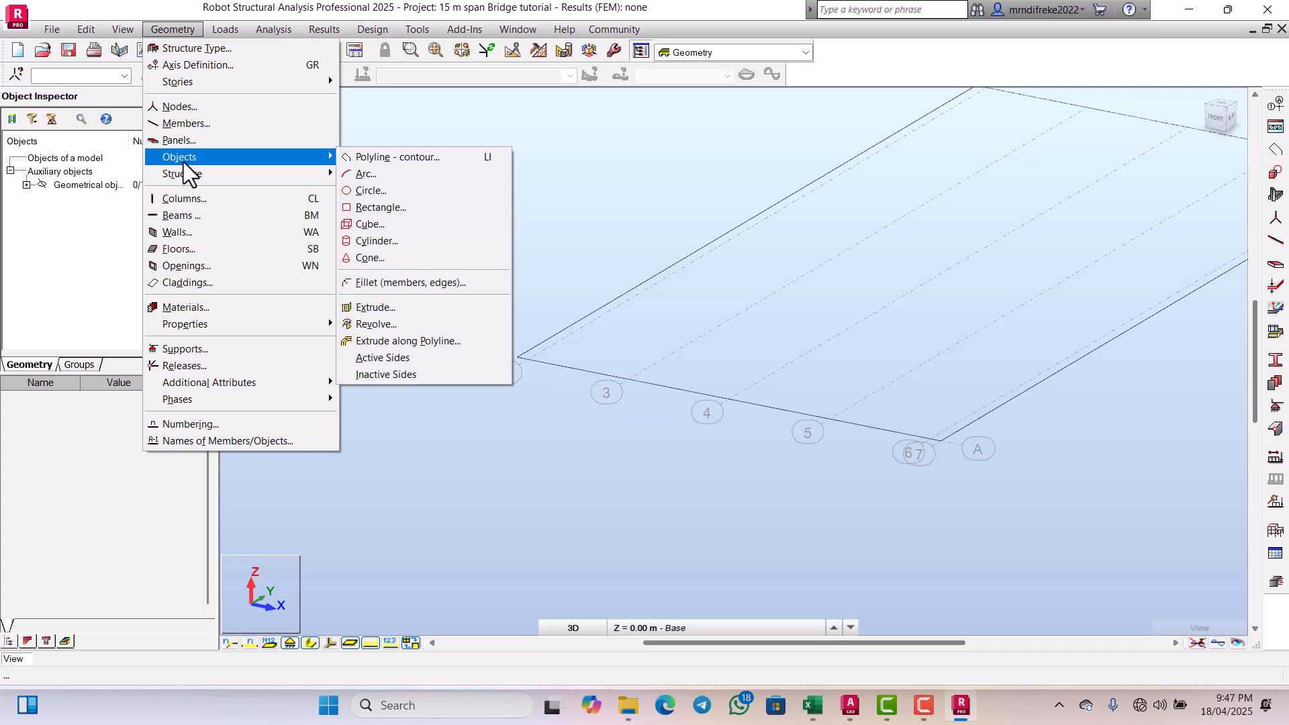
pyautogui.click(398, 159)
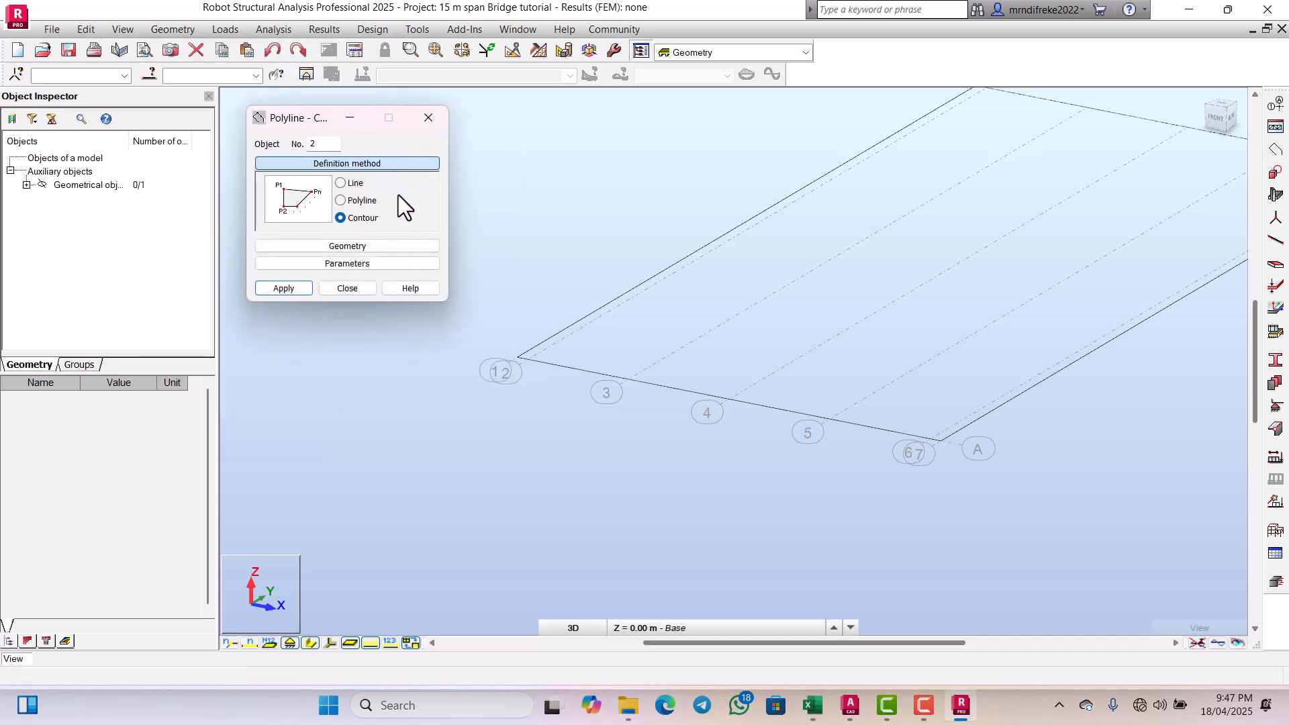
pyautogui.moveTo(299, 116); pyautogui.dragTo(335, 145)
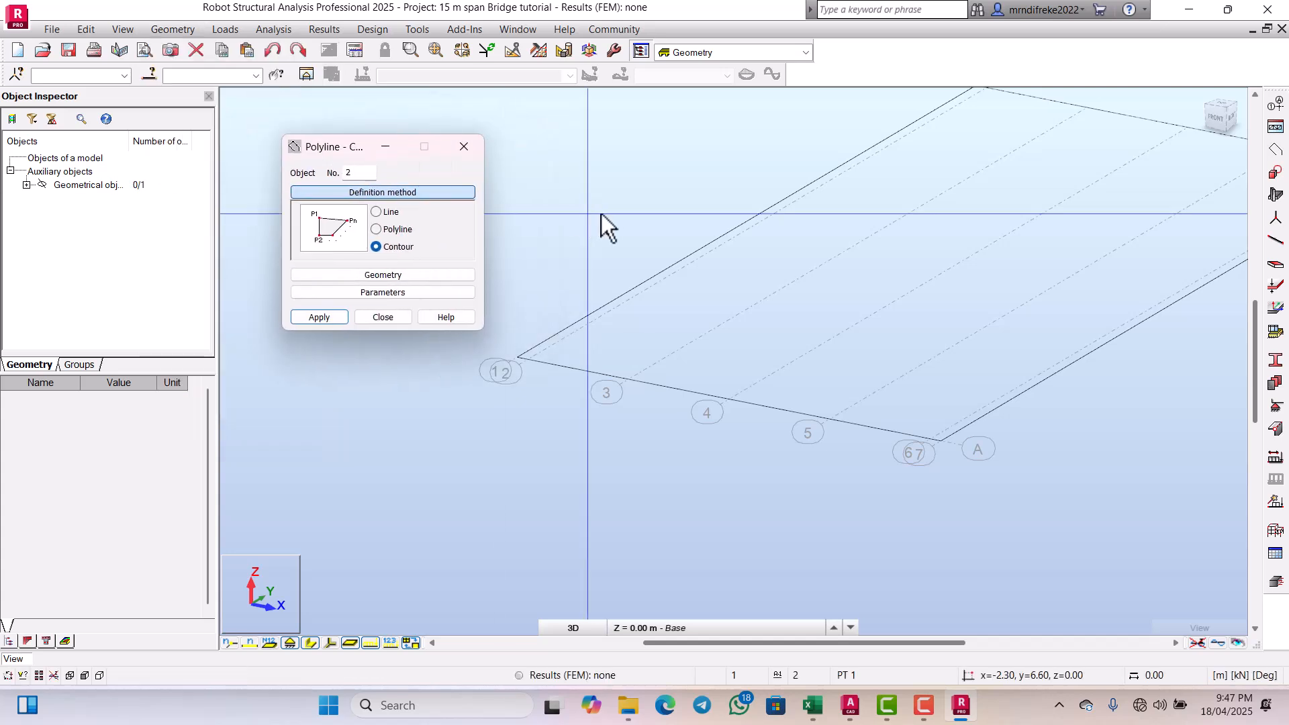
pyautogui.scroll(-4, 652, 270)
pyautogui.click(377, 214)
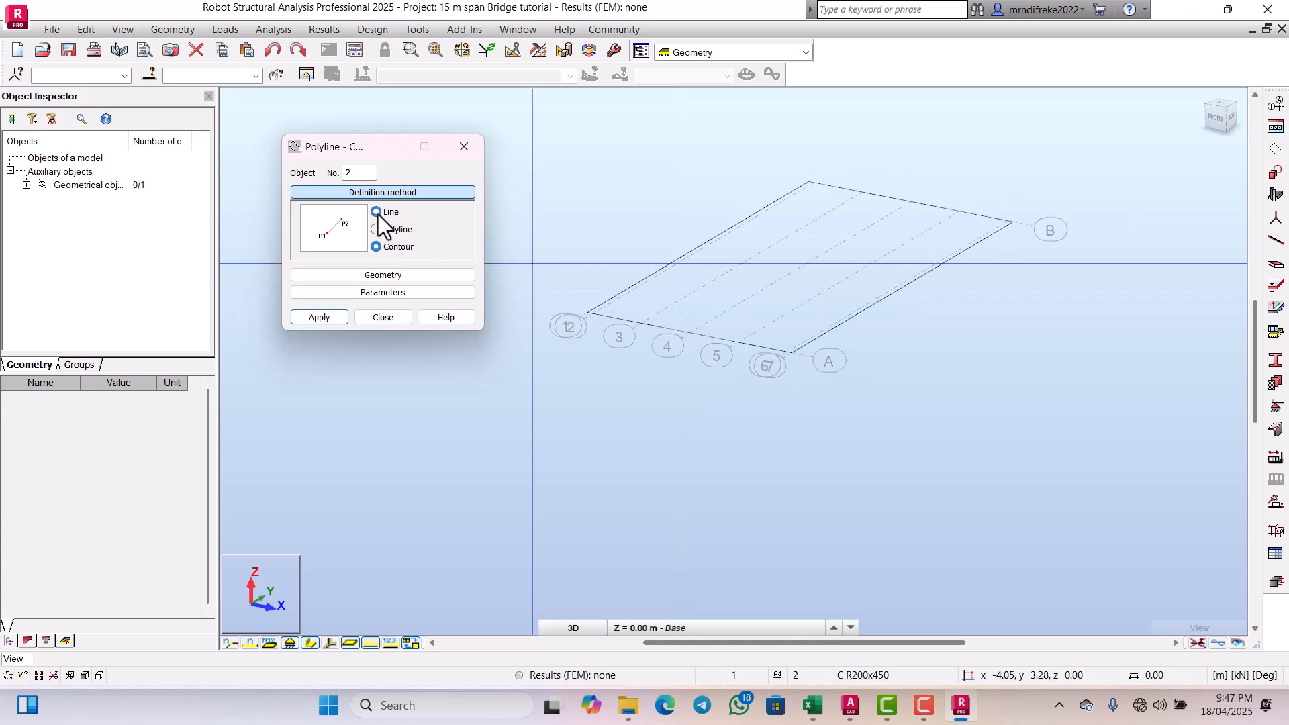
pyautogui.scroll(5, 667, 253)
pyautogui.scroll(-3, 704, 319)
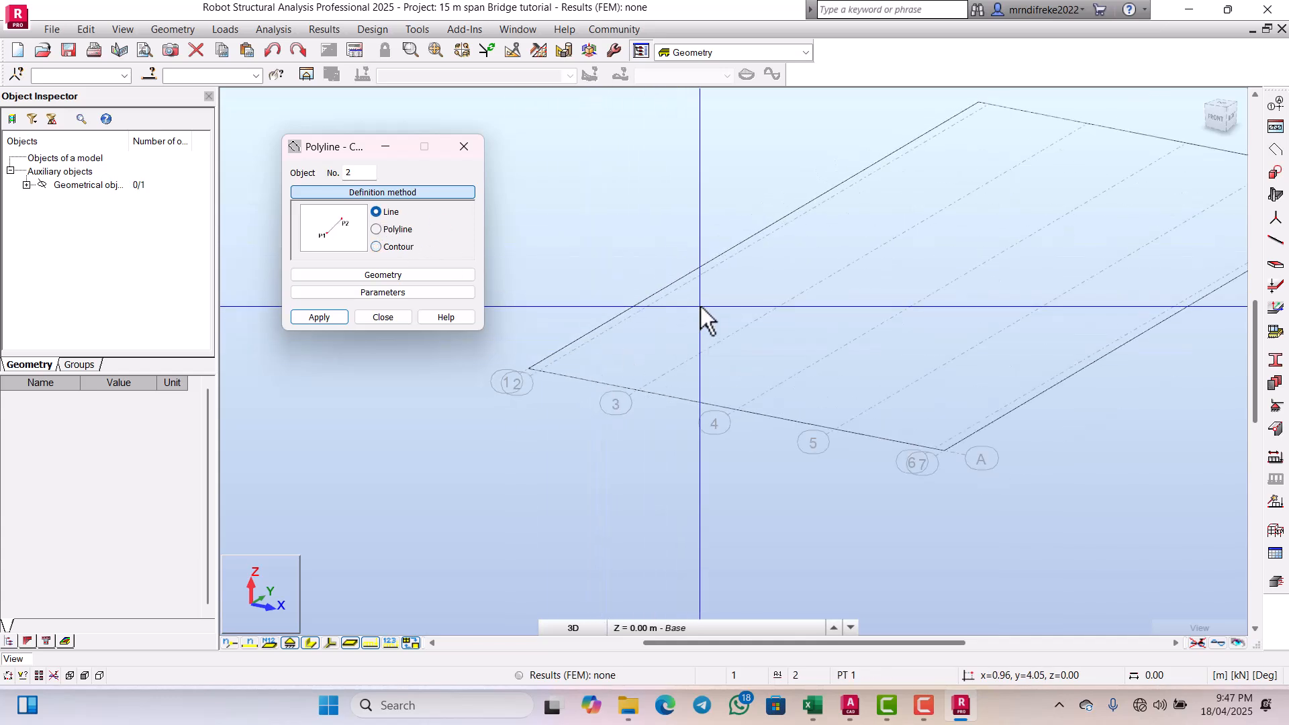
pyautogui.scroll(6, 532, 345)
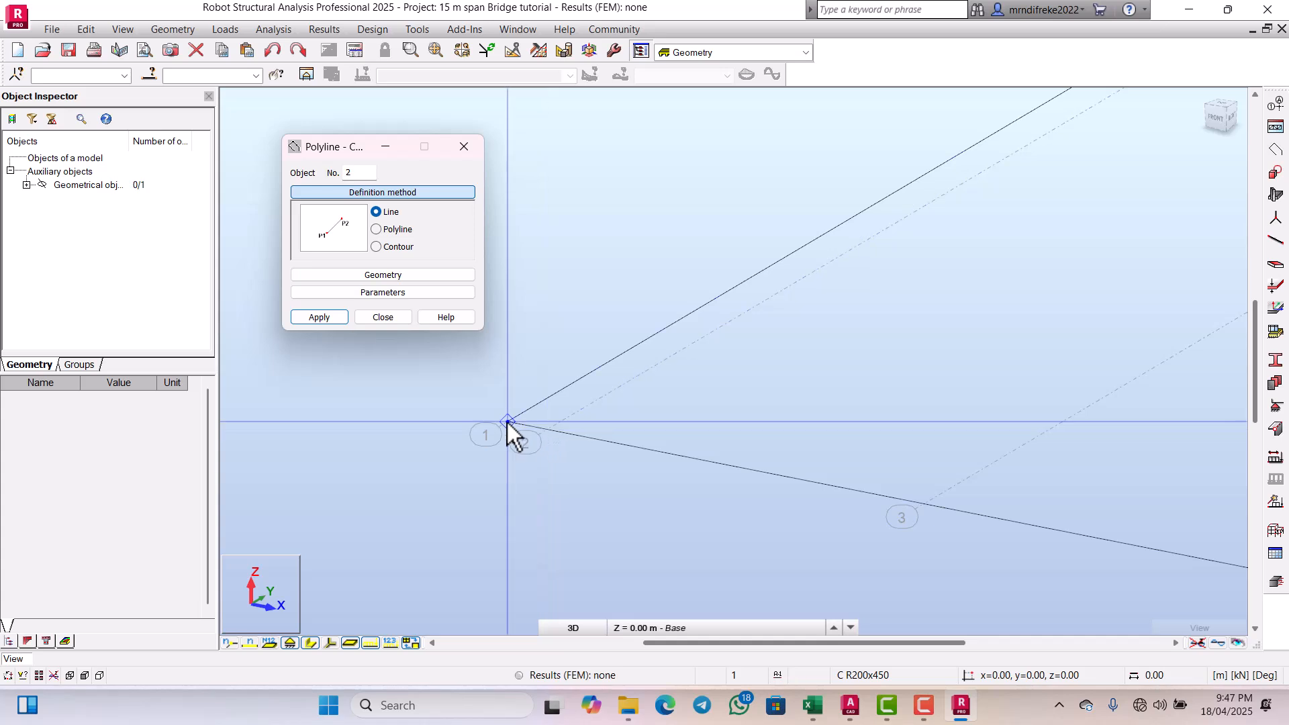
pyautogui.scroll(-3, 545, 429)
pyautogui.scroll(-3, 501, 439)
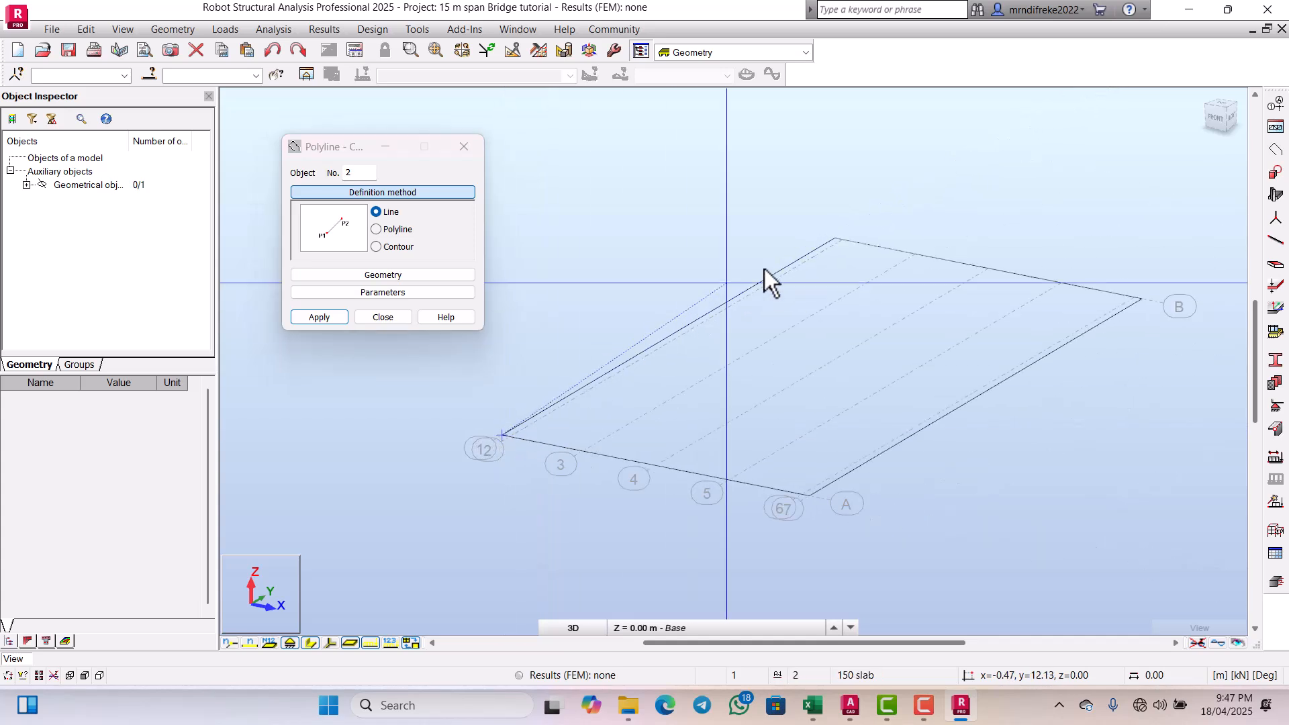
pyautogui.scroll(5, 835, 235)
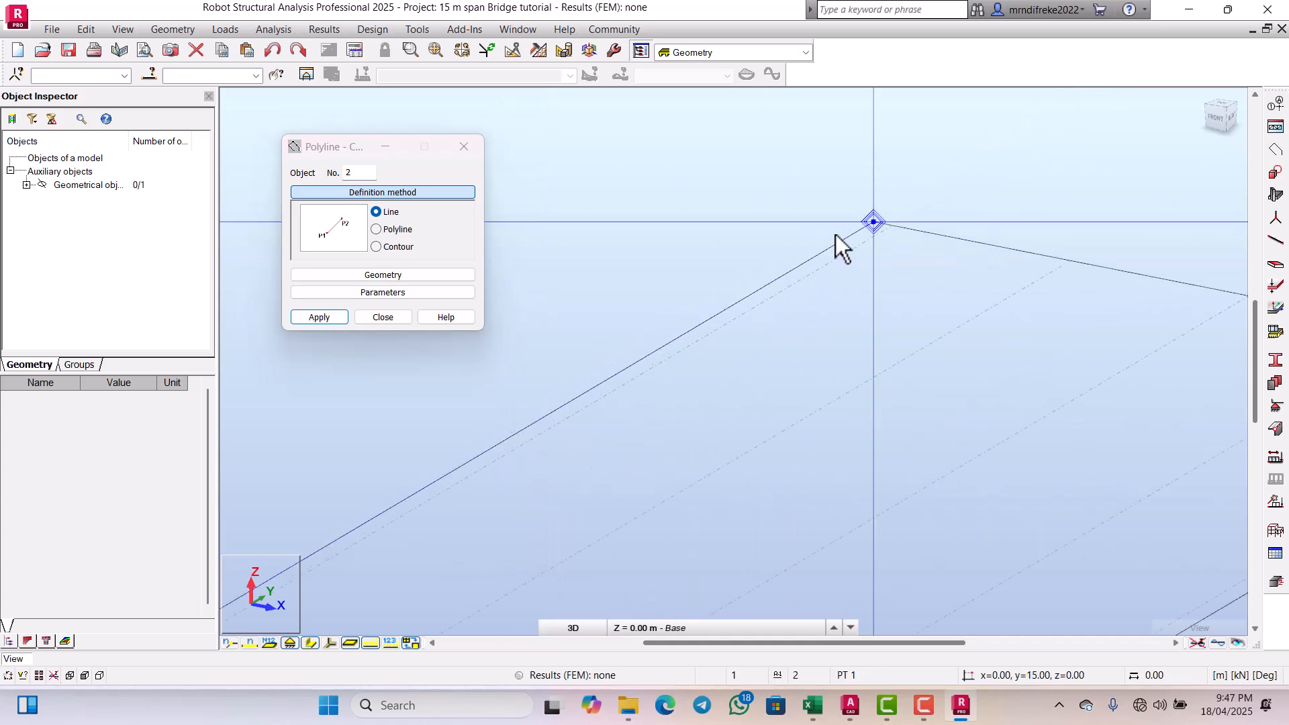
pyautogui.click(892, 216)
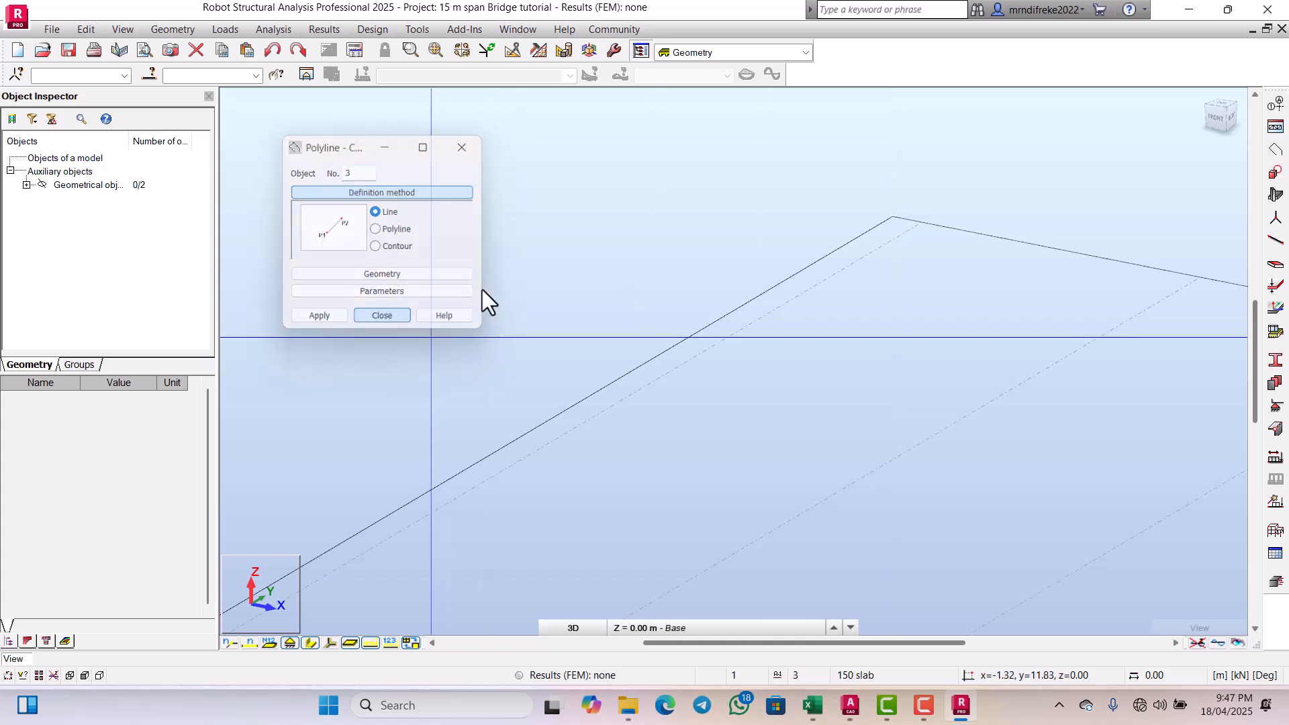
# Step: Draw another line object along axis 7 from 7/B (8, 15, 0) to 7/A (8, 0, 0) and finish the command
pyautogui.scroll(-6, 698, 287)
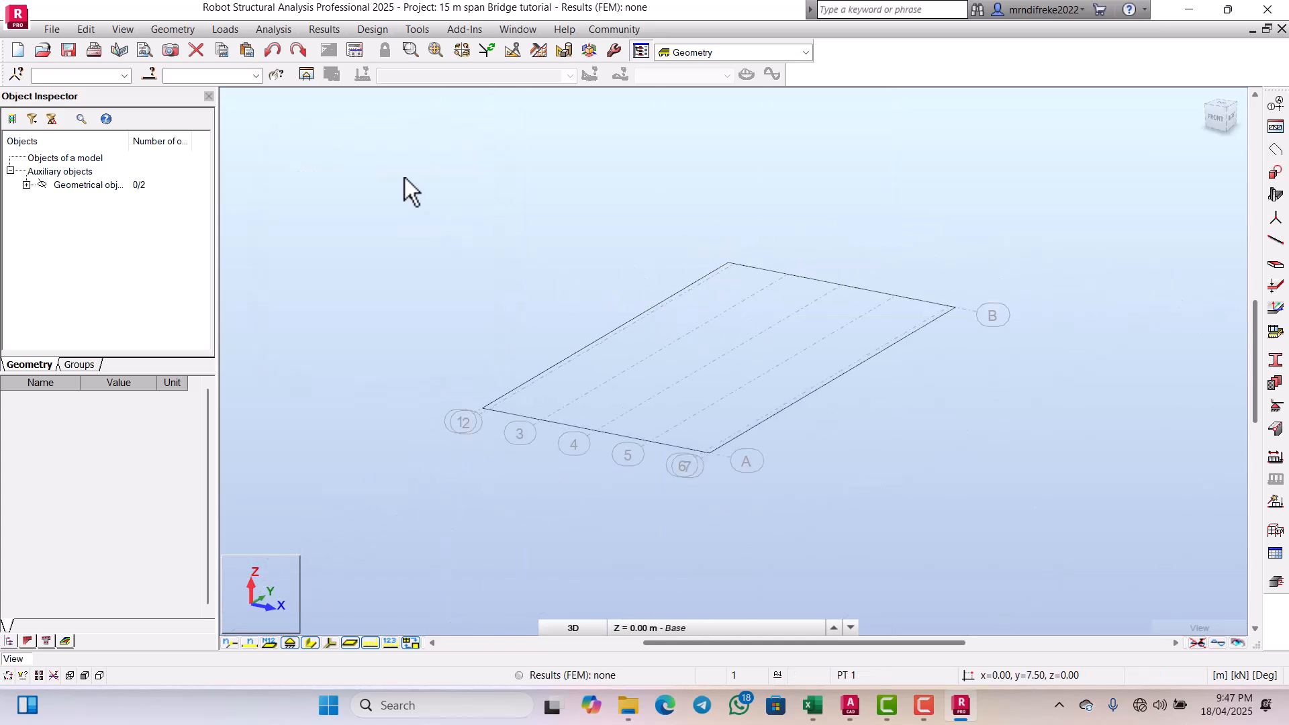
pyautogui.click(183, 31)
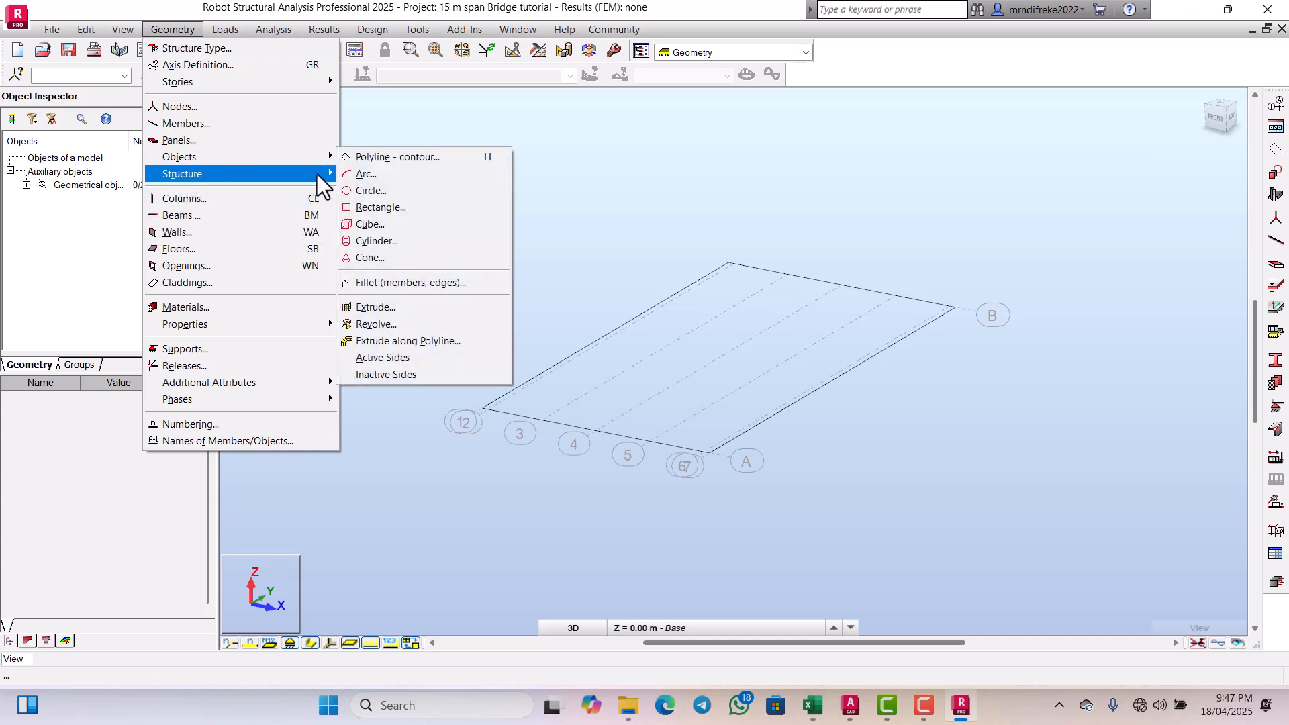
pyautogui.click(395, 160)
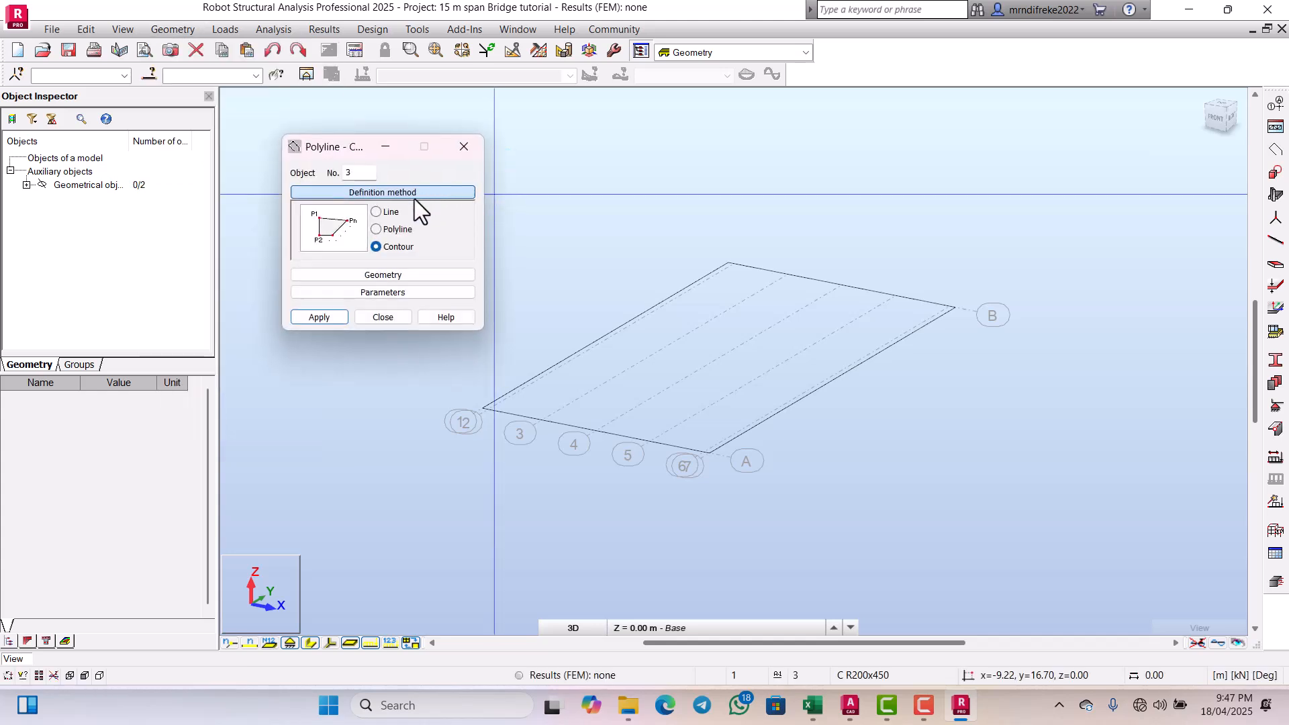
pyautogui.click(376, 212)
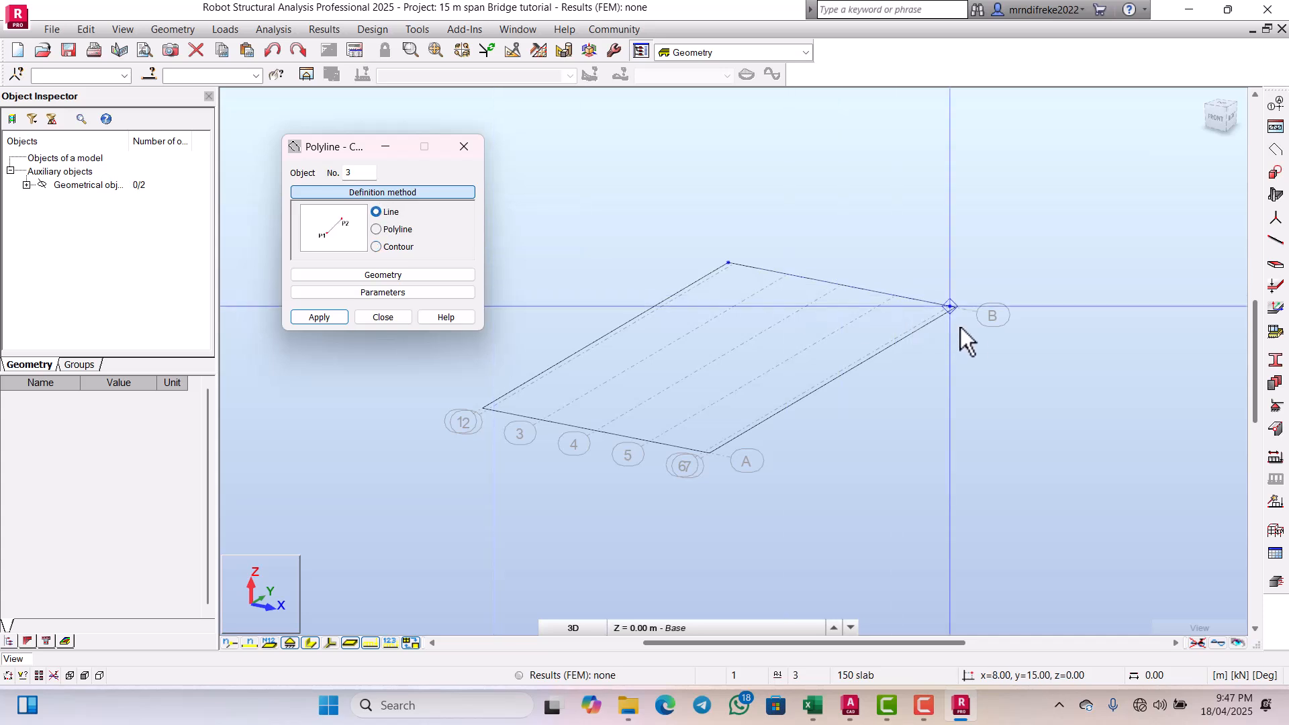
pyautogui.scroll(5, 957, 323)
pyautogui.scroll(2, 948, 294)
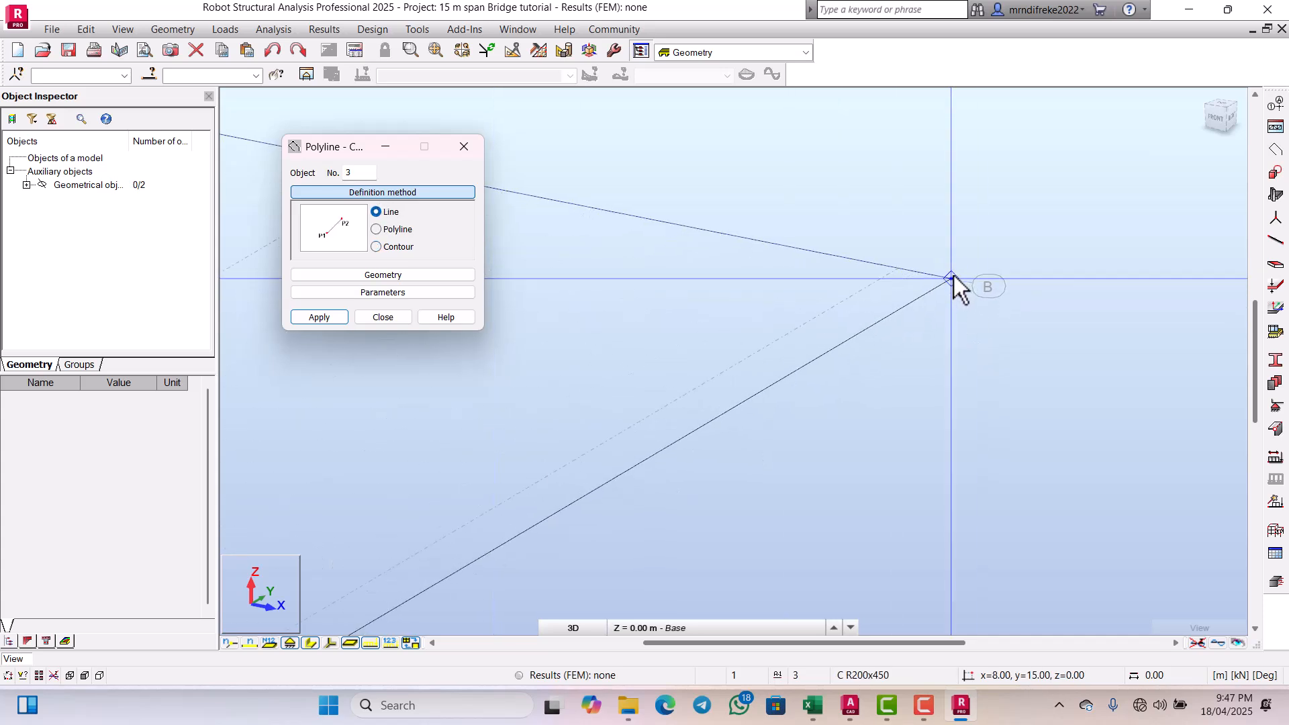
pyautogui.click(953, 275)
pyautogui.scroll(-5, 953, 272)
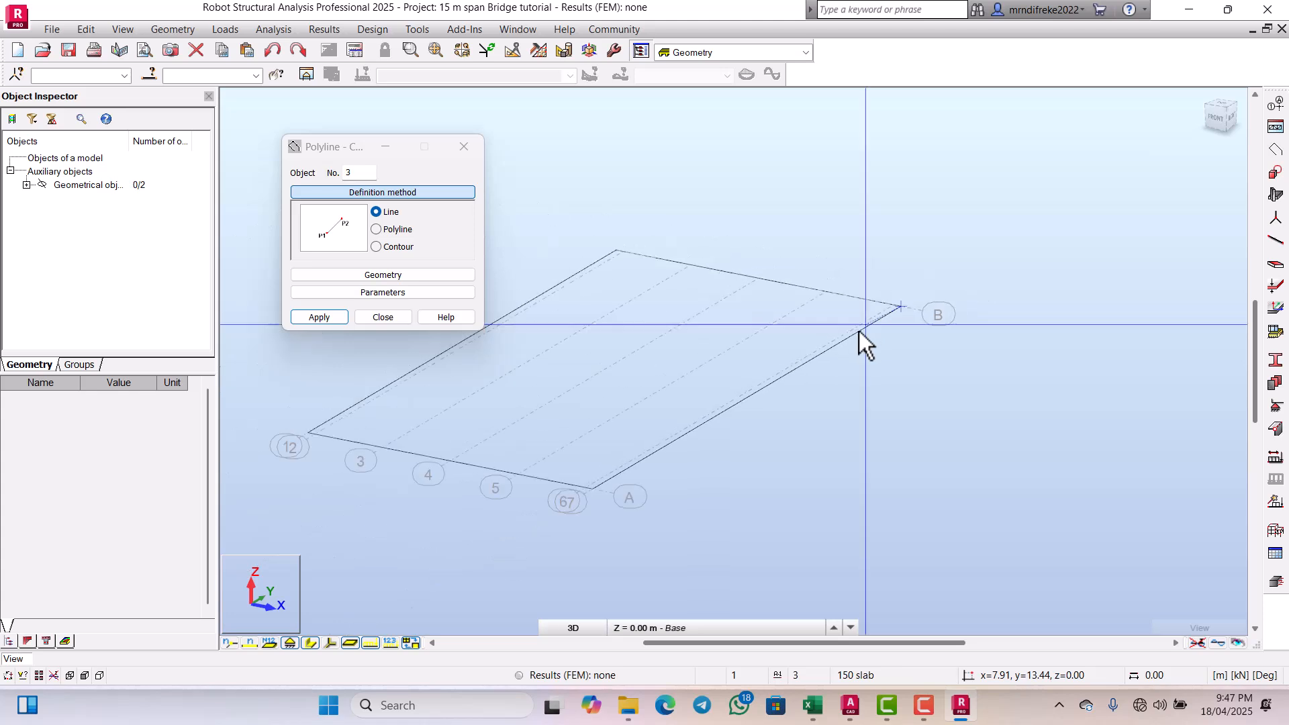
pyautogui.scroll(5, 609, 486)
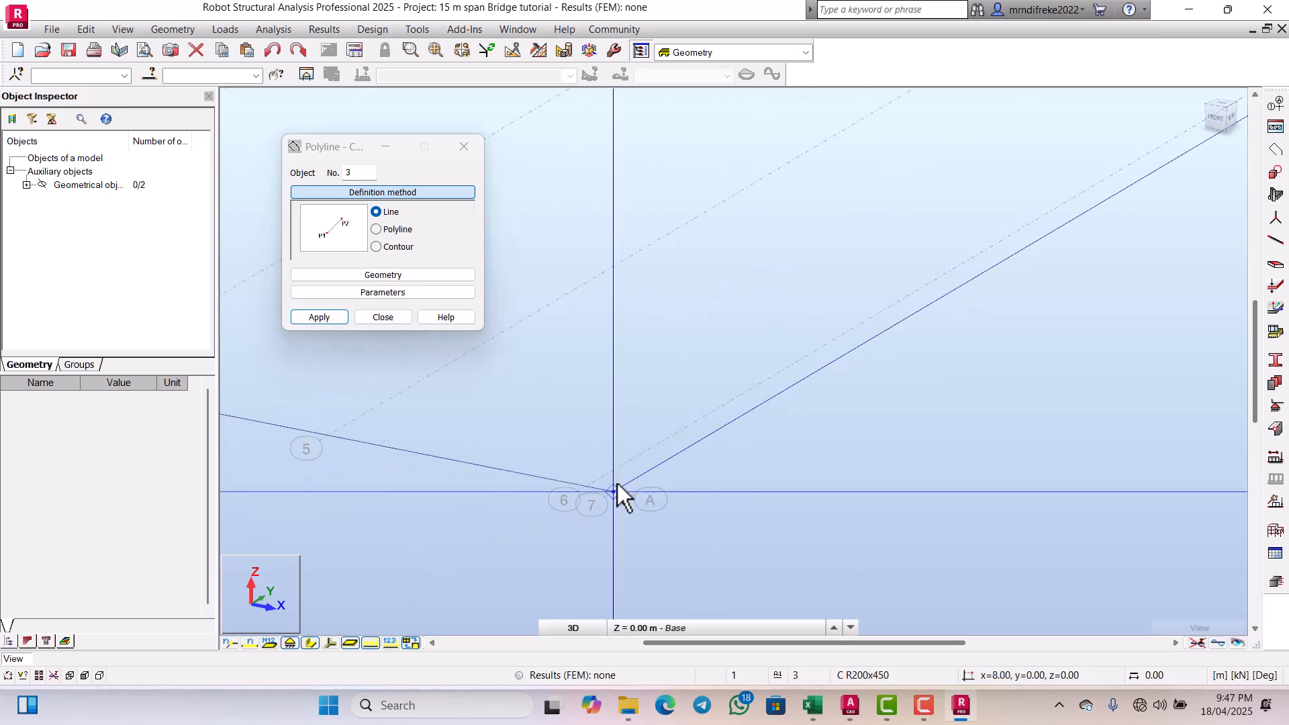
pyautogui.click(614, 489)
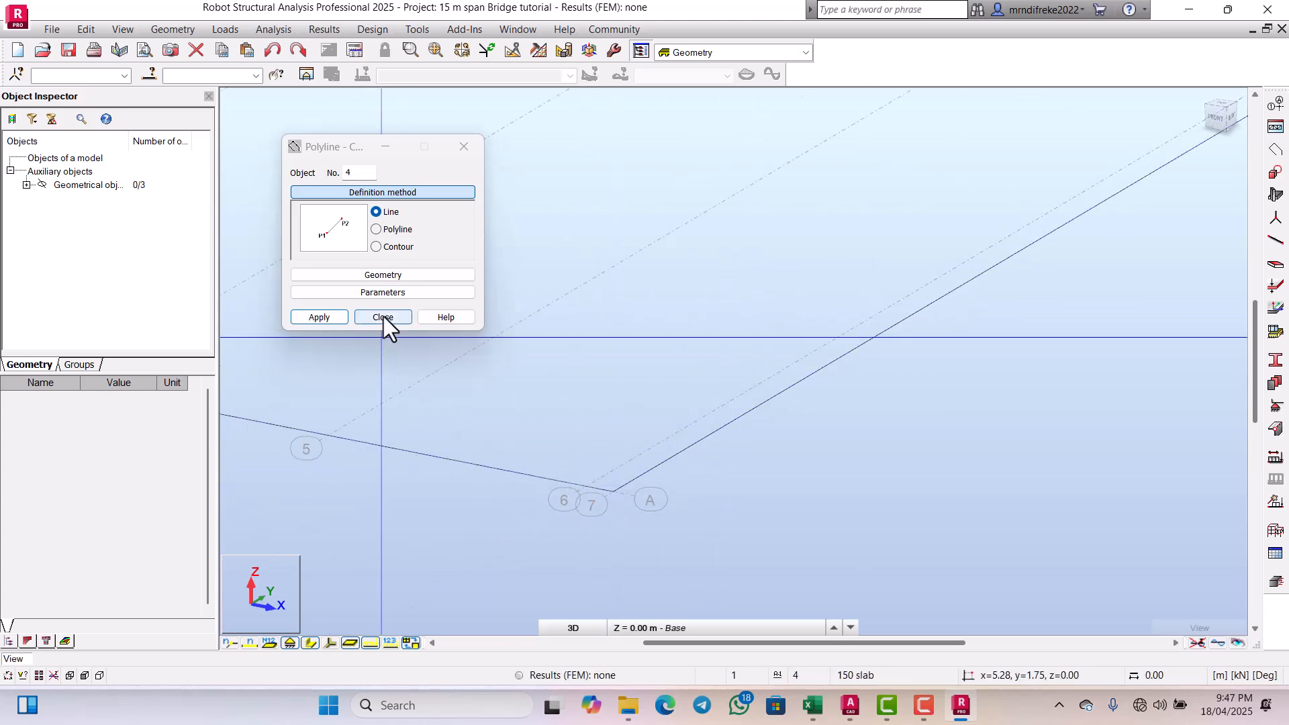
pyautogui.click(383, 316)
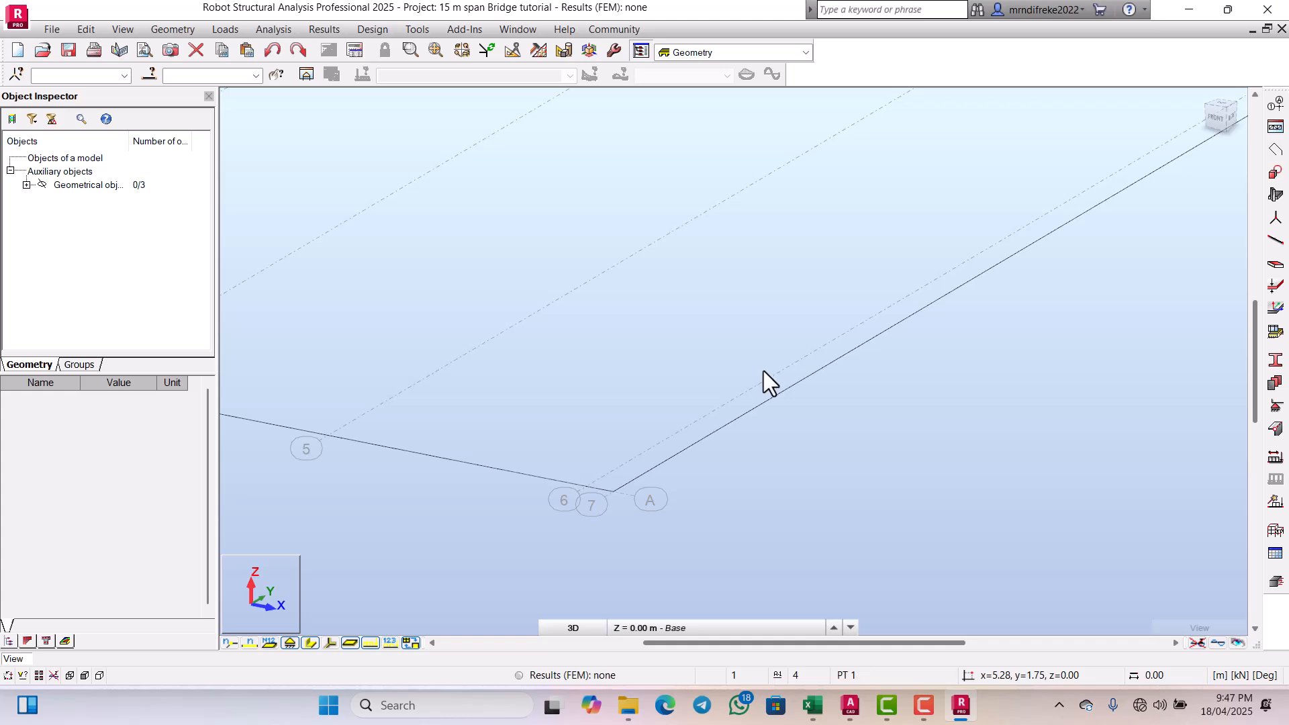
# Step: Examine the deck outline against the axes in the 3D and top views, checking it against the AutoCAD deck section
pyautogui.scroll(-5, 763, 378)
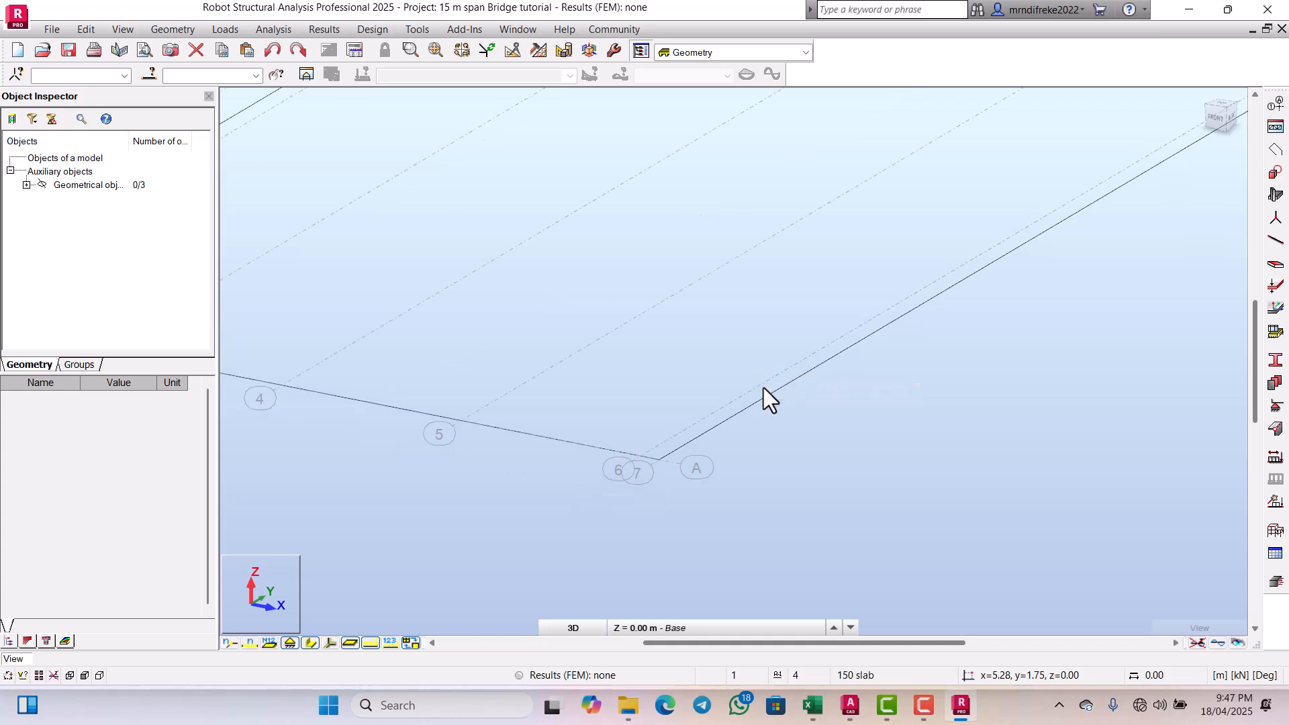
pyautogui.scroll(4, 666, 405)
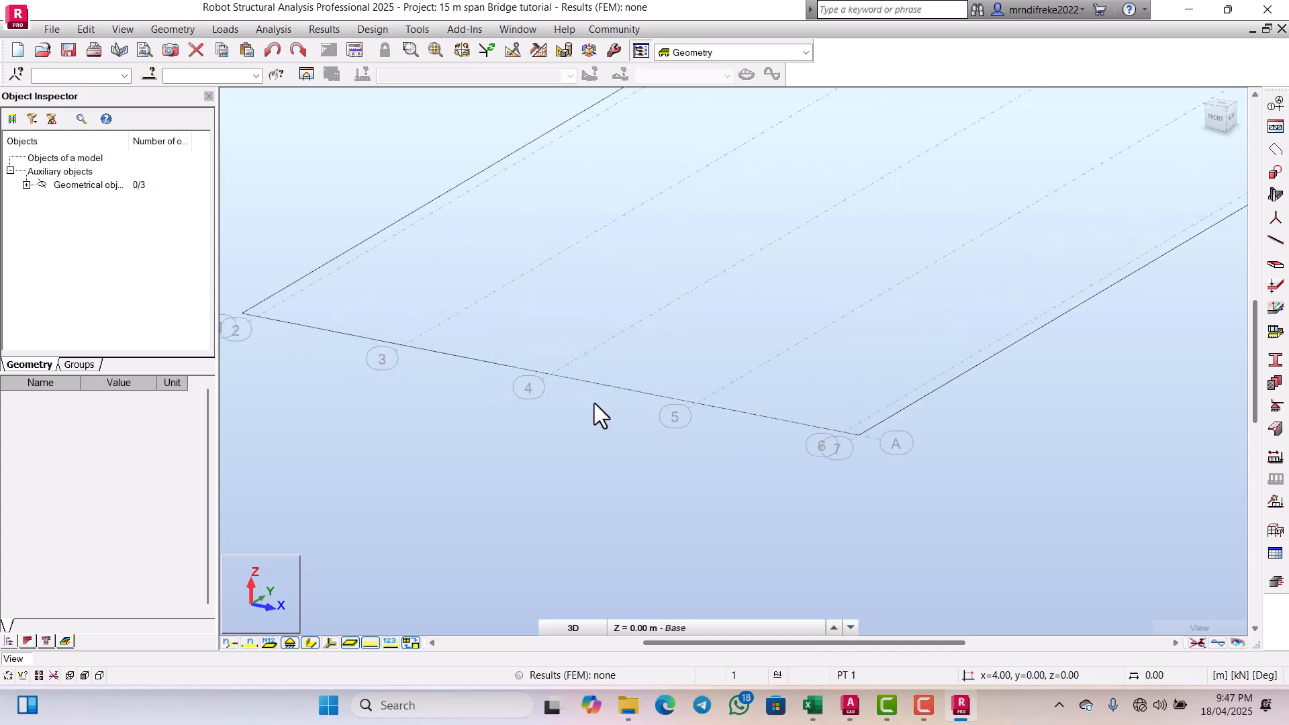
pyautogui.scroll(-4, 594, 402)
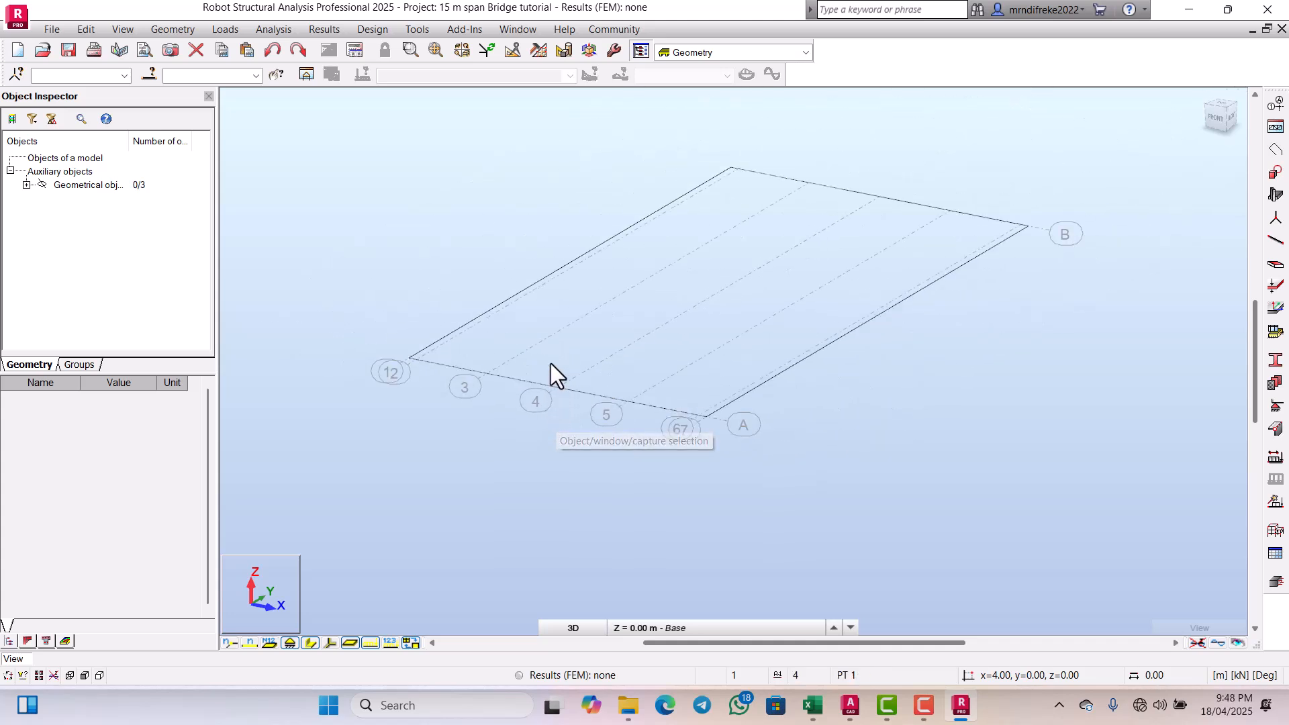
pyautogui.scroll(1, 503, 359)
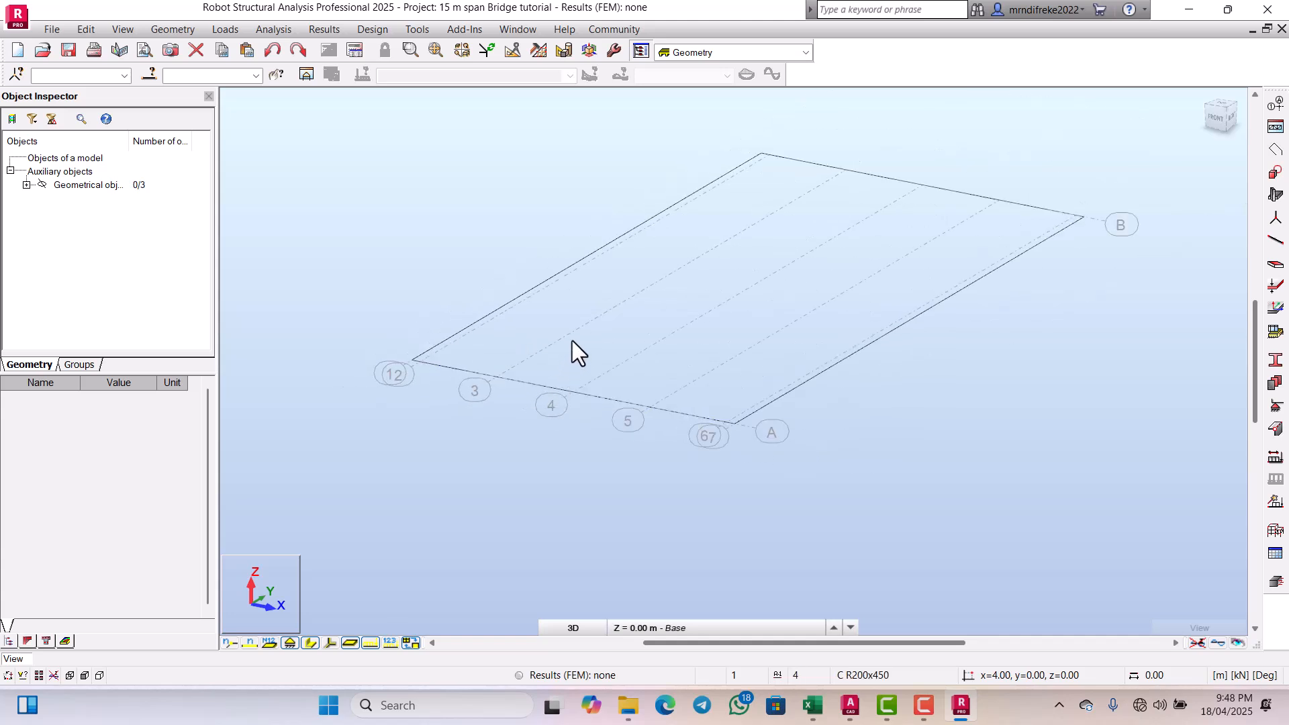
pyautogui.click(1219, 103)
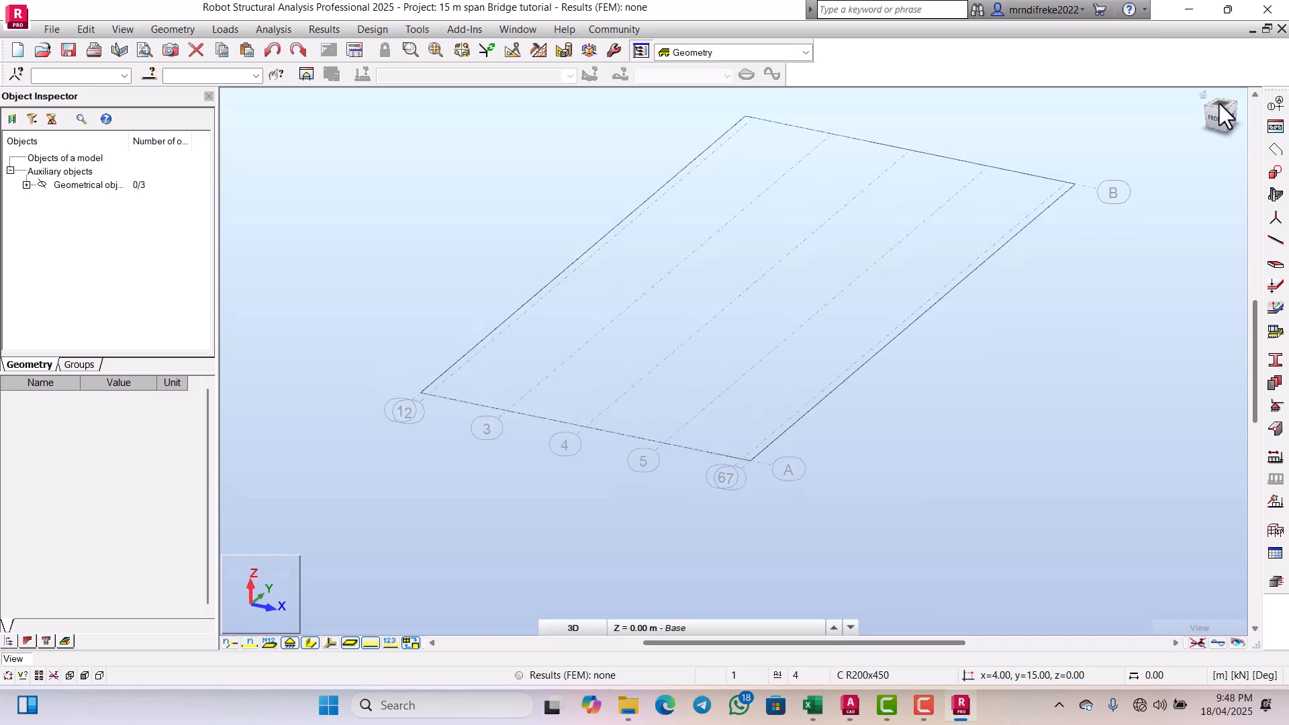
pyautogui.scroll(3, 639, 198)
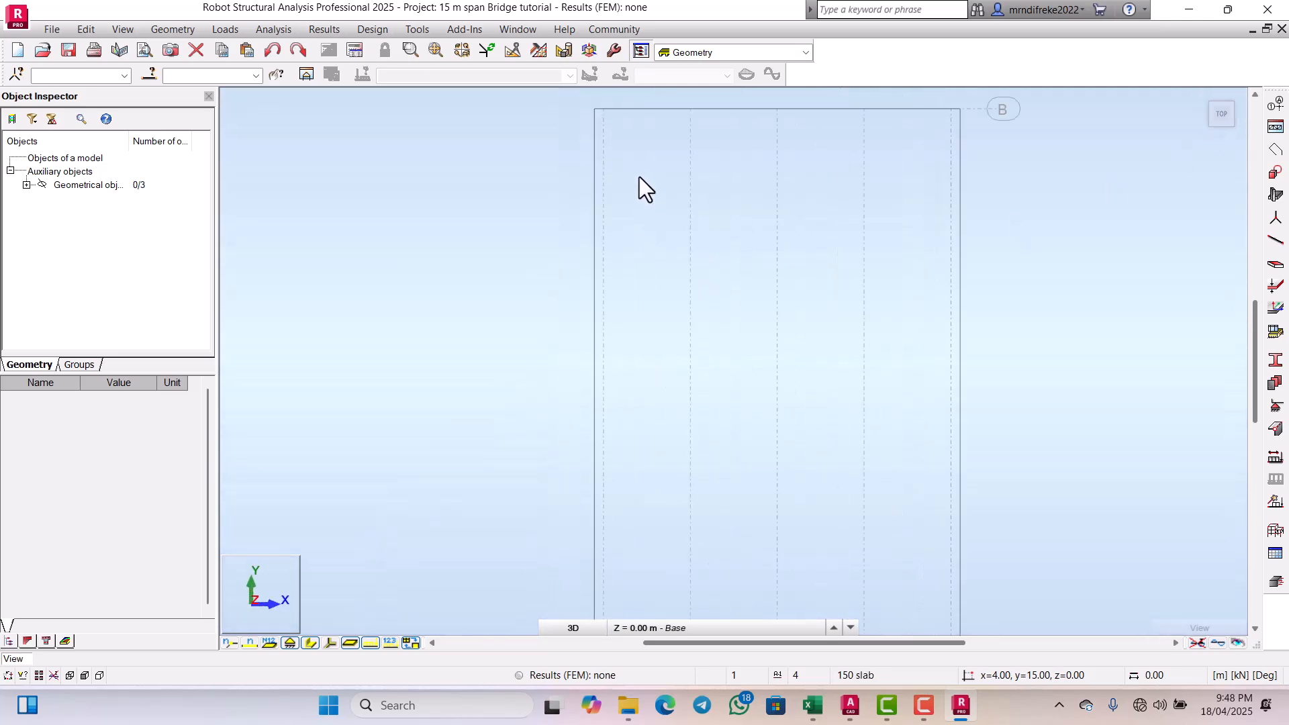
pyautogui.scroll(-4, 507, 258)
pyautogui.scroll(3, 517, 397)
pyautogui.scroll(-4, 501, 323)
pyautogui.scroll(-1, 501, 316)
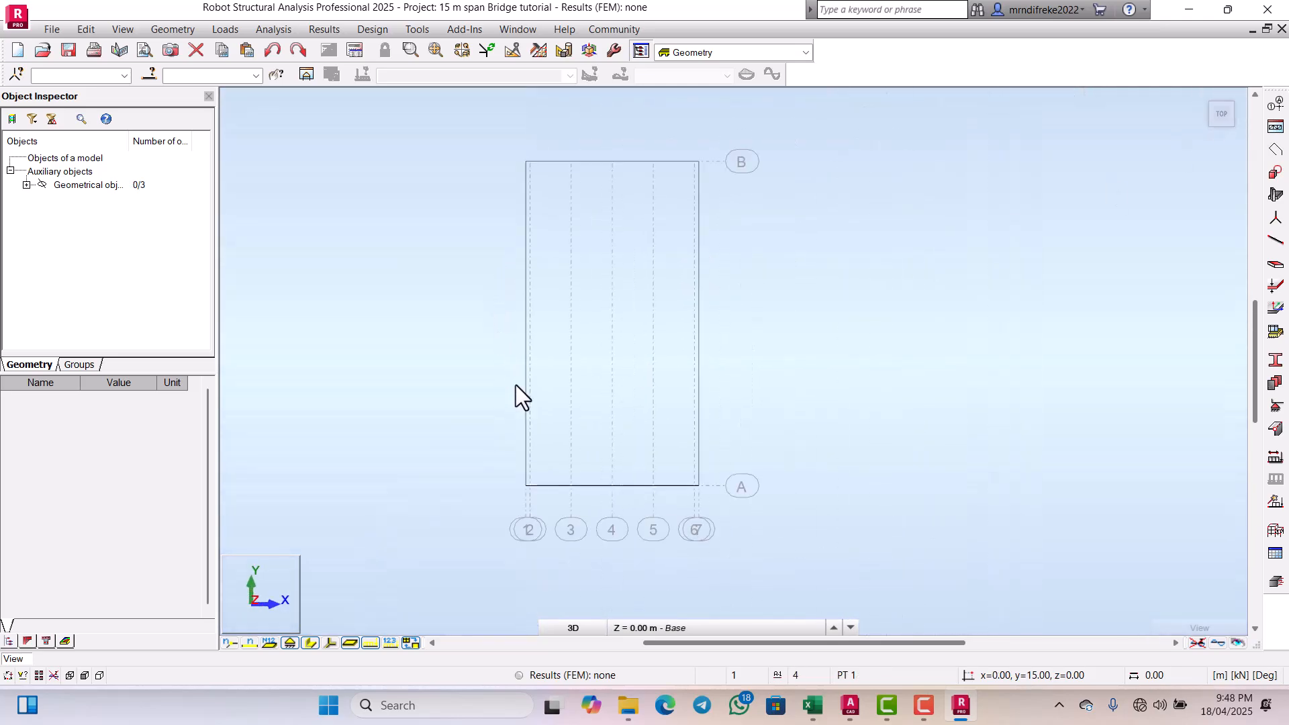
pyautogui.scroll(2, 517, 389)
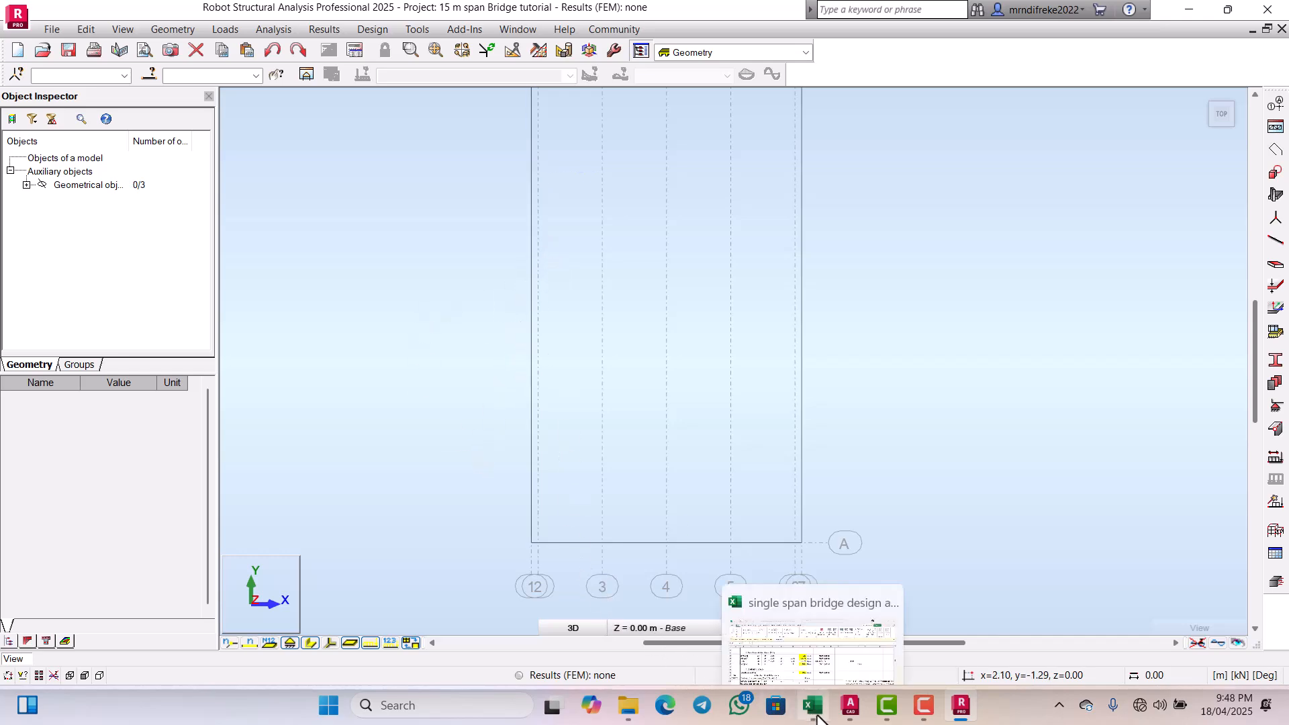
pyautogui.click(847, 712)
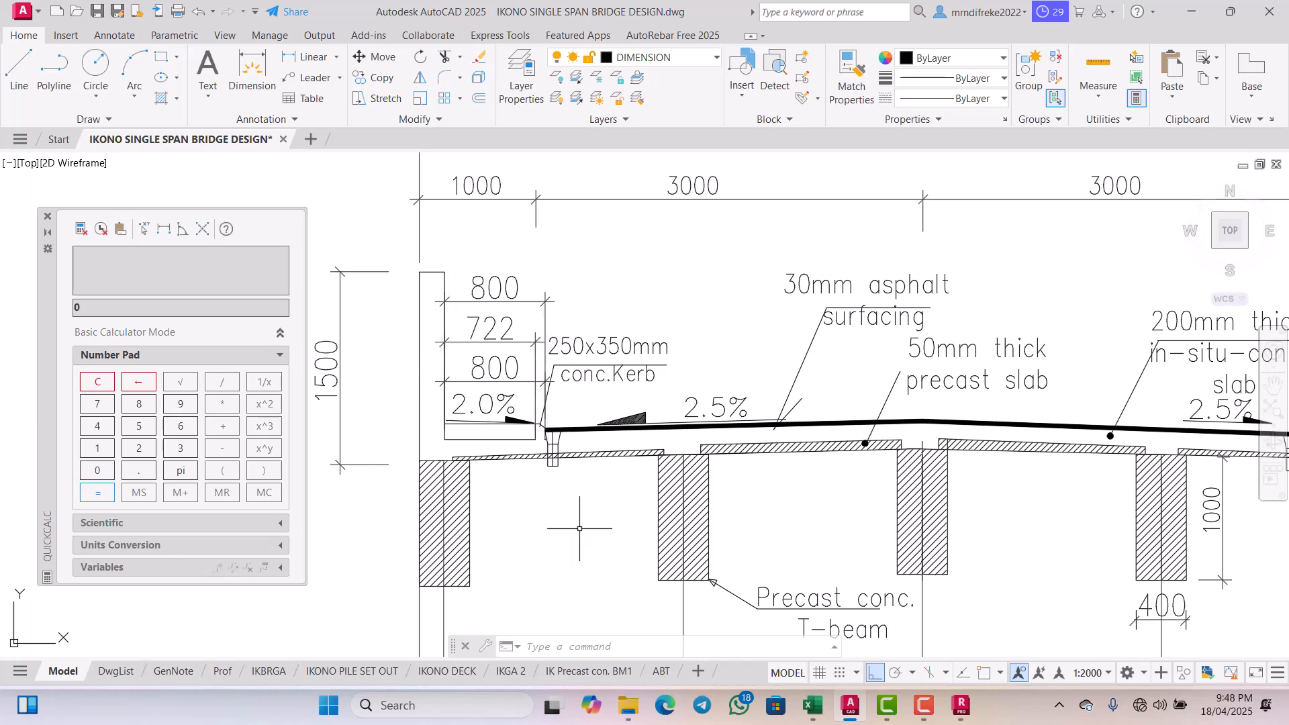
pyautogui.click(961, 704)
pyautogui.scroll(-3, 504, 332)
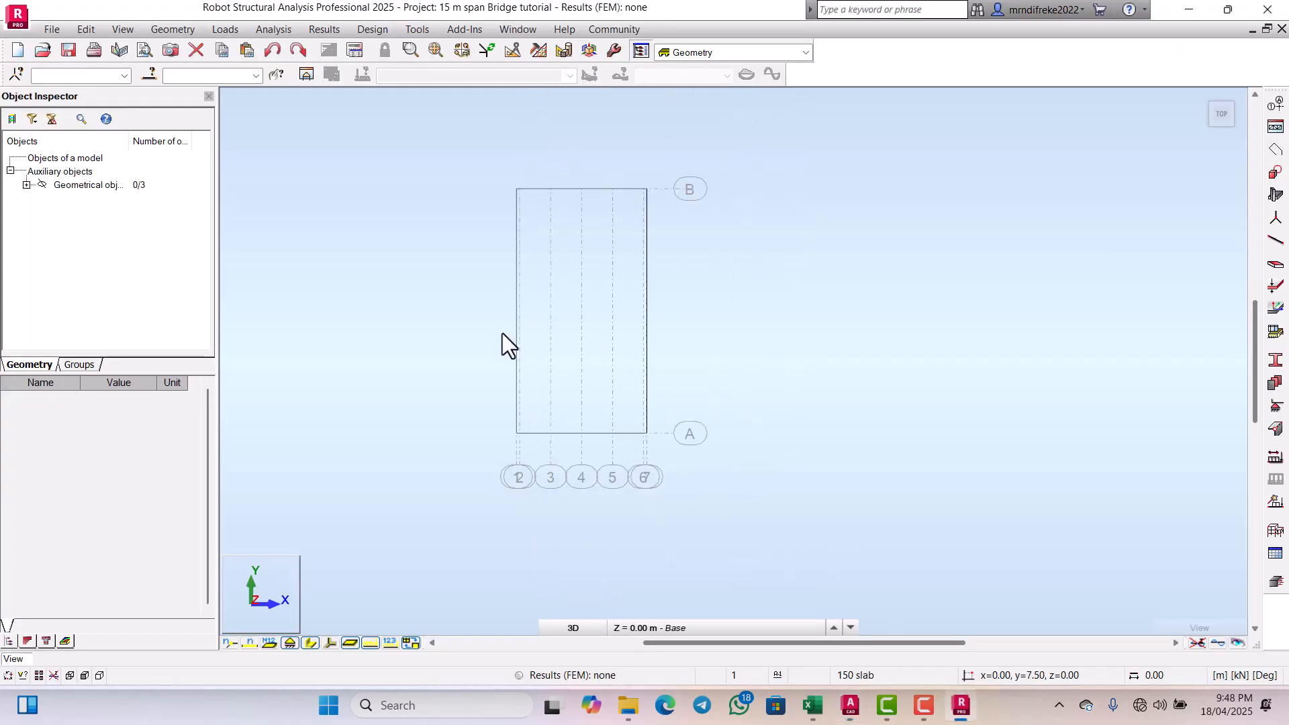
pyautogui.scroll(4, 521, 187)
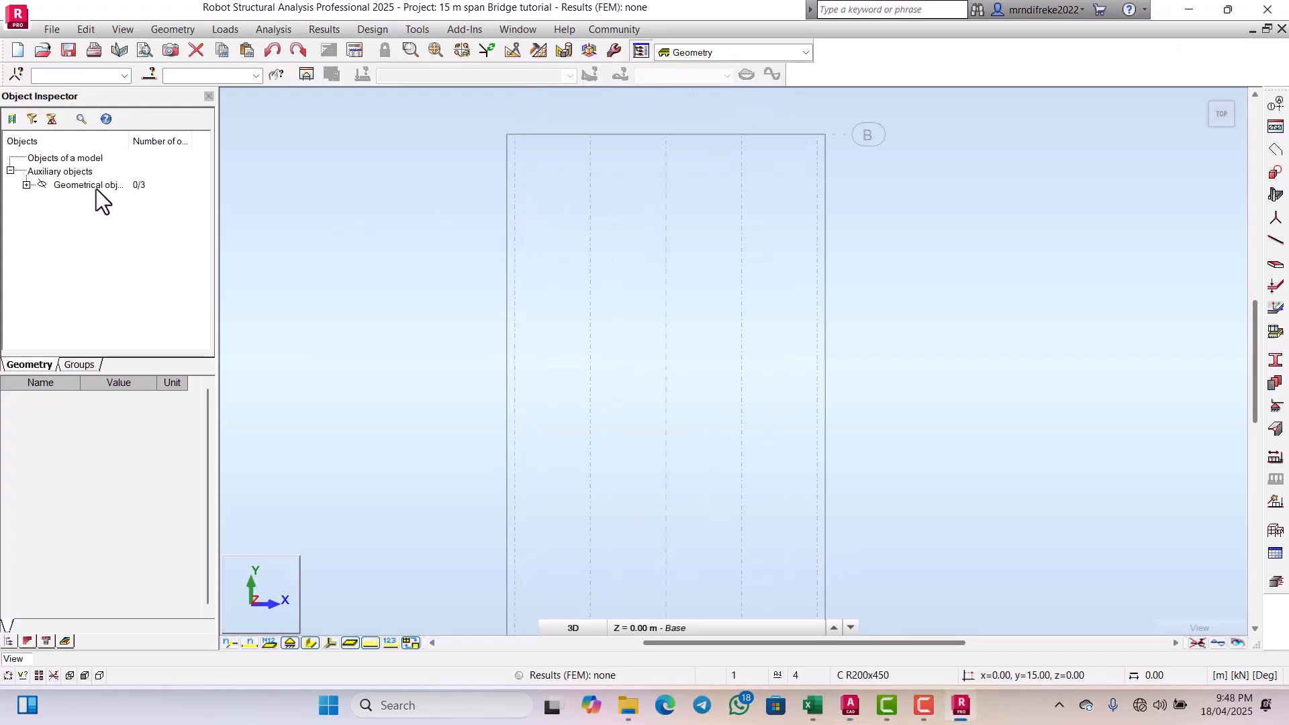
# Step: Copy geometrical object 2, the line along axis 1, by the vector 0.2,0,0 with an element numbering increment of 2
pyautogui.click(27, 185)
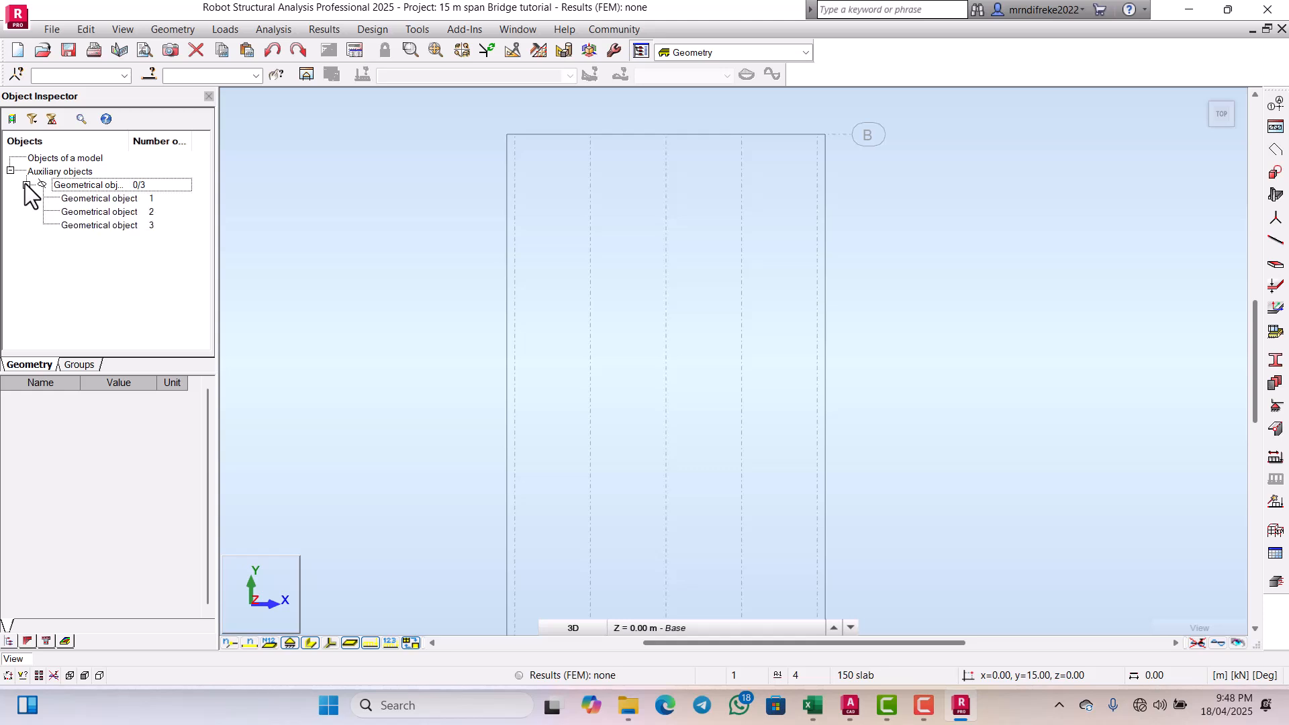
pyautogui.click(114, 215)
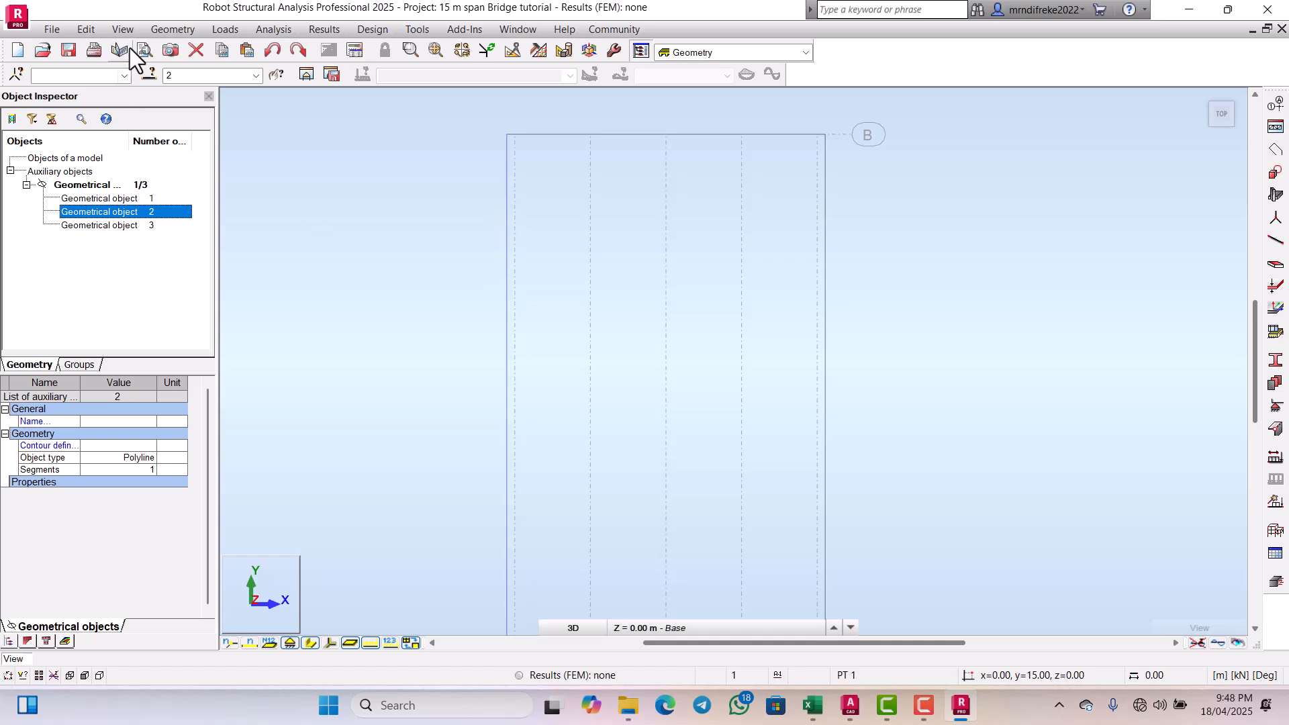
pyautogui.click(87, 31)
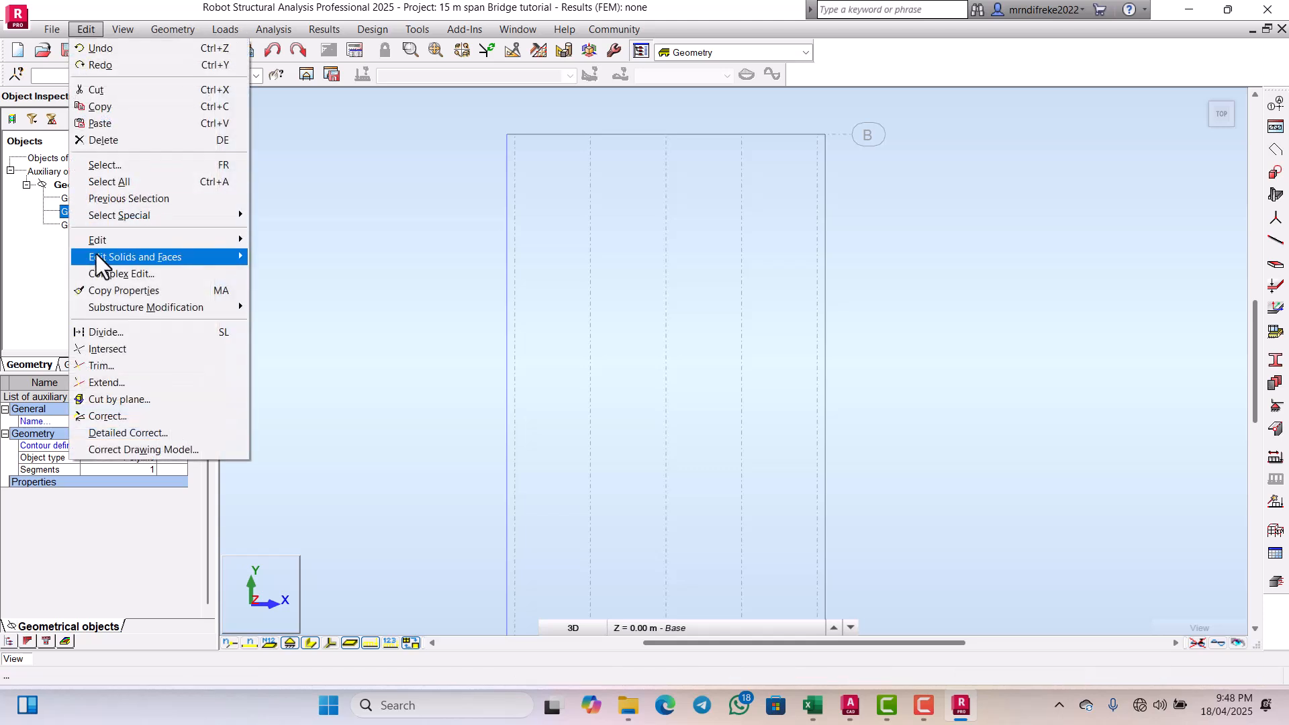
pyautogui.moveTo(100, 247)
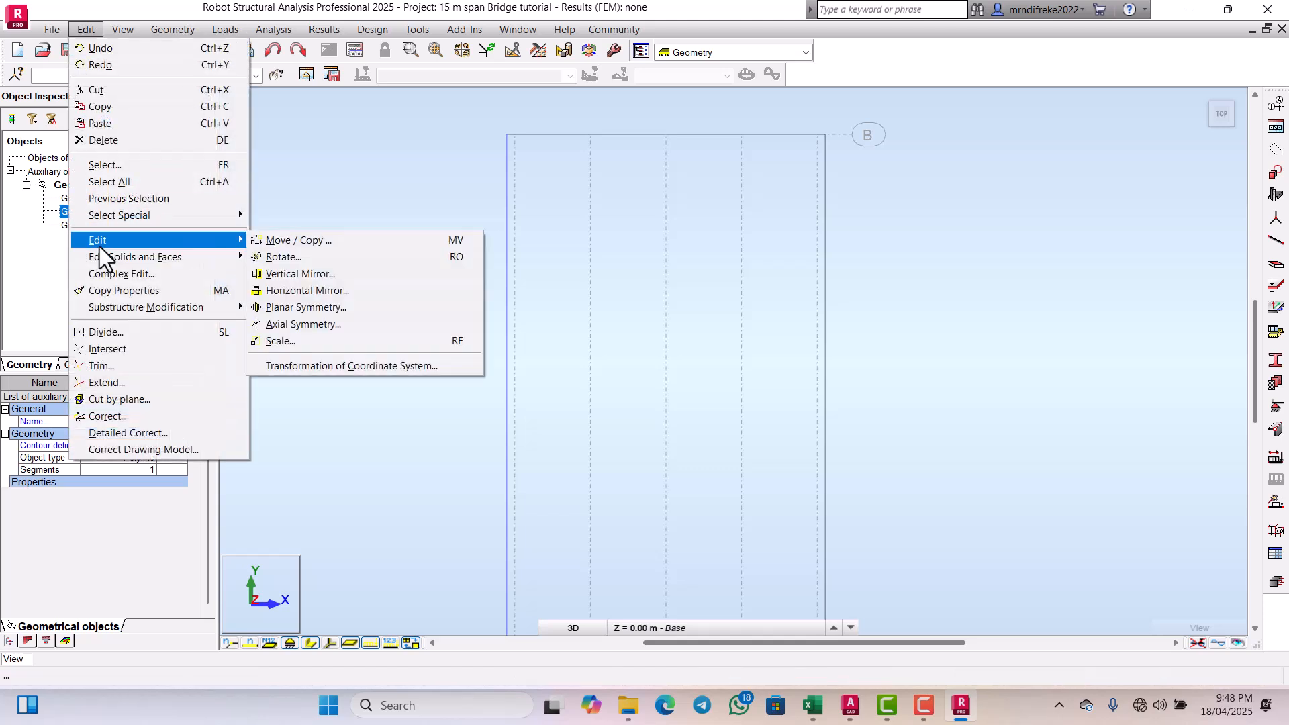
pyautogui.click(291, 243)
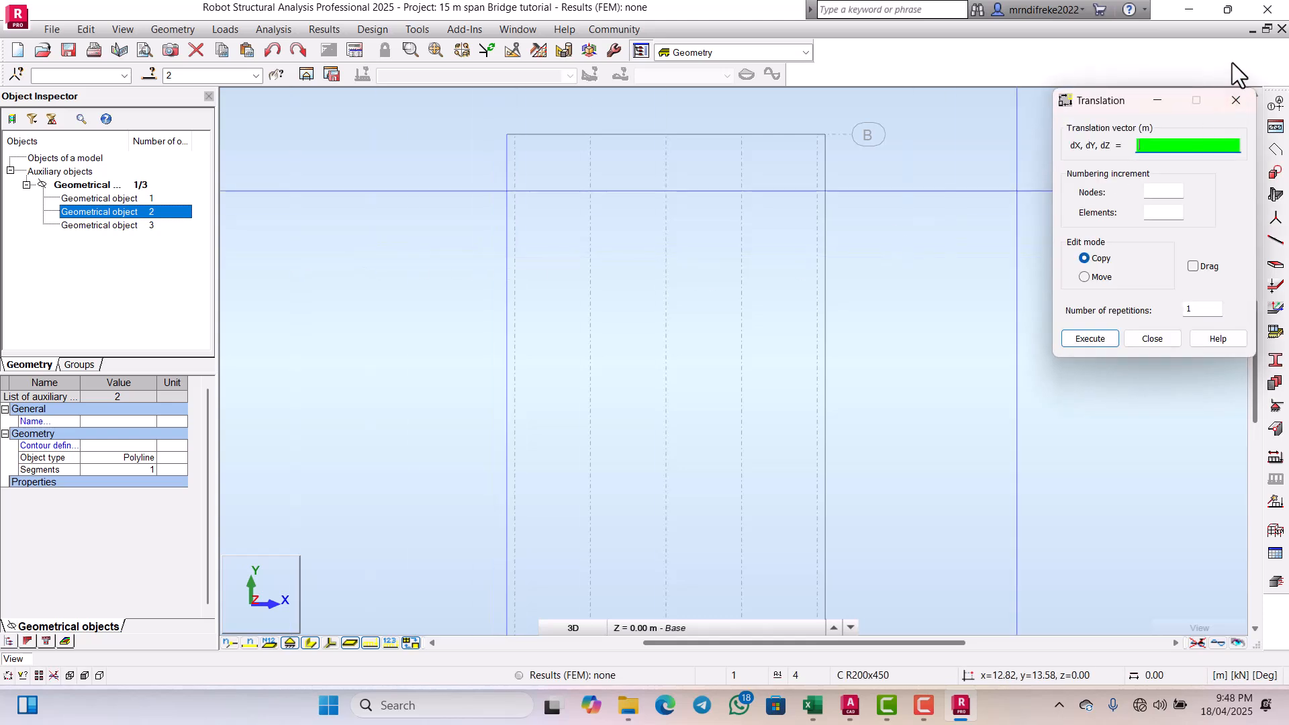
pyautogui.moveTo(1101, 106); pyautogui.dragTo(939, 175)
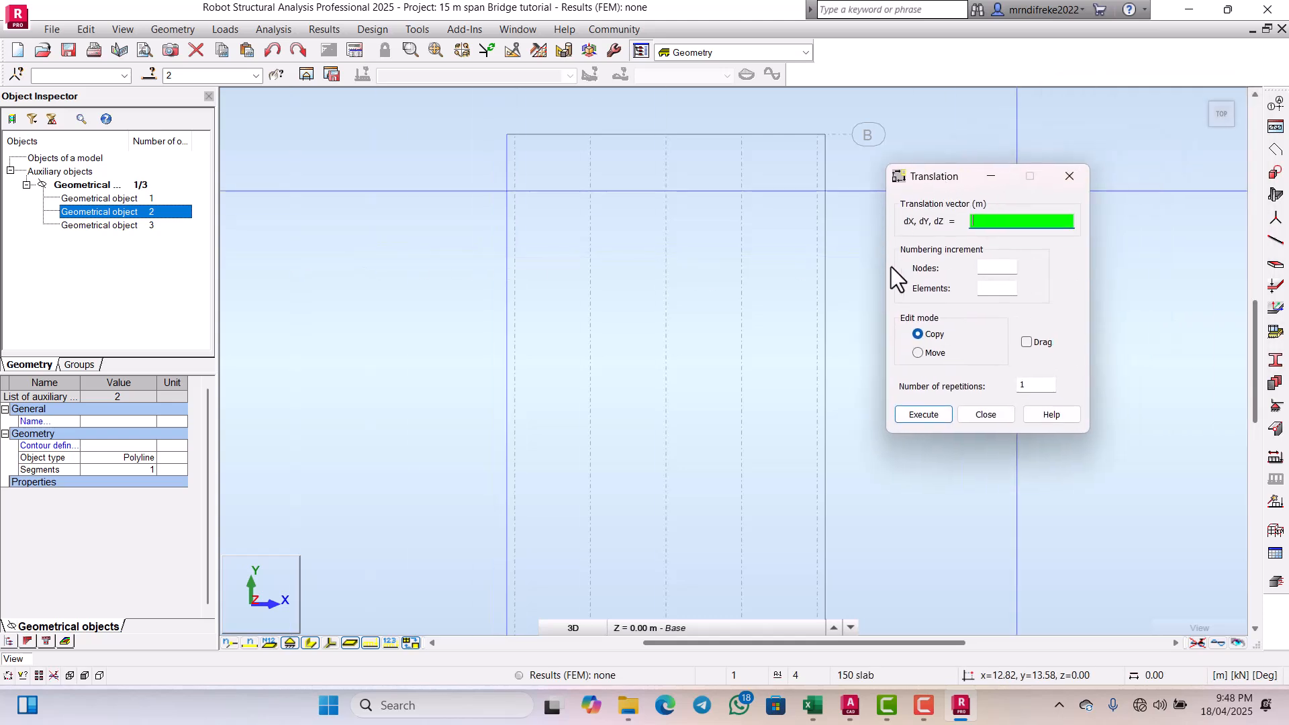
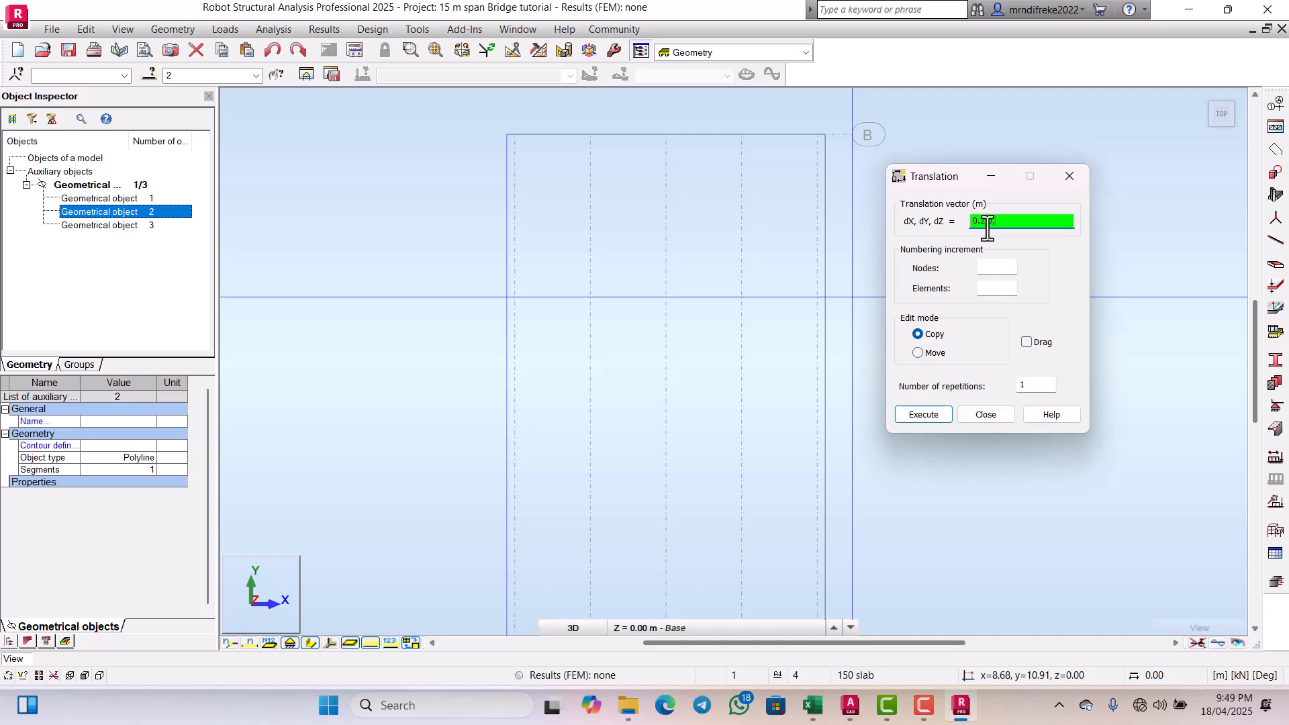
pyautogui.write(',0')
pyautogui.click(991, 289)
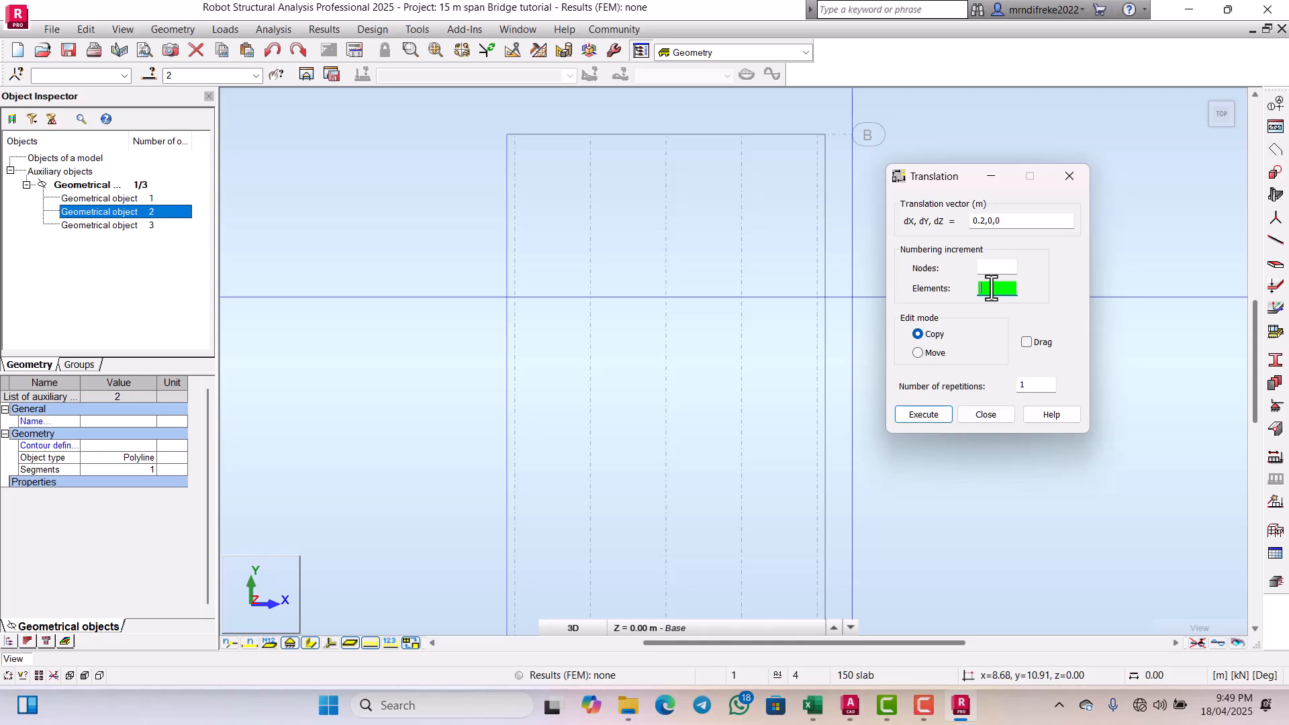
pyautogui.write('2')
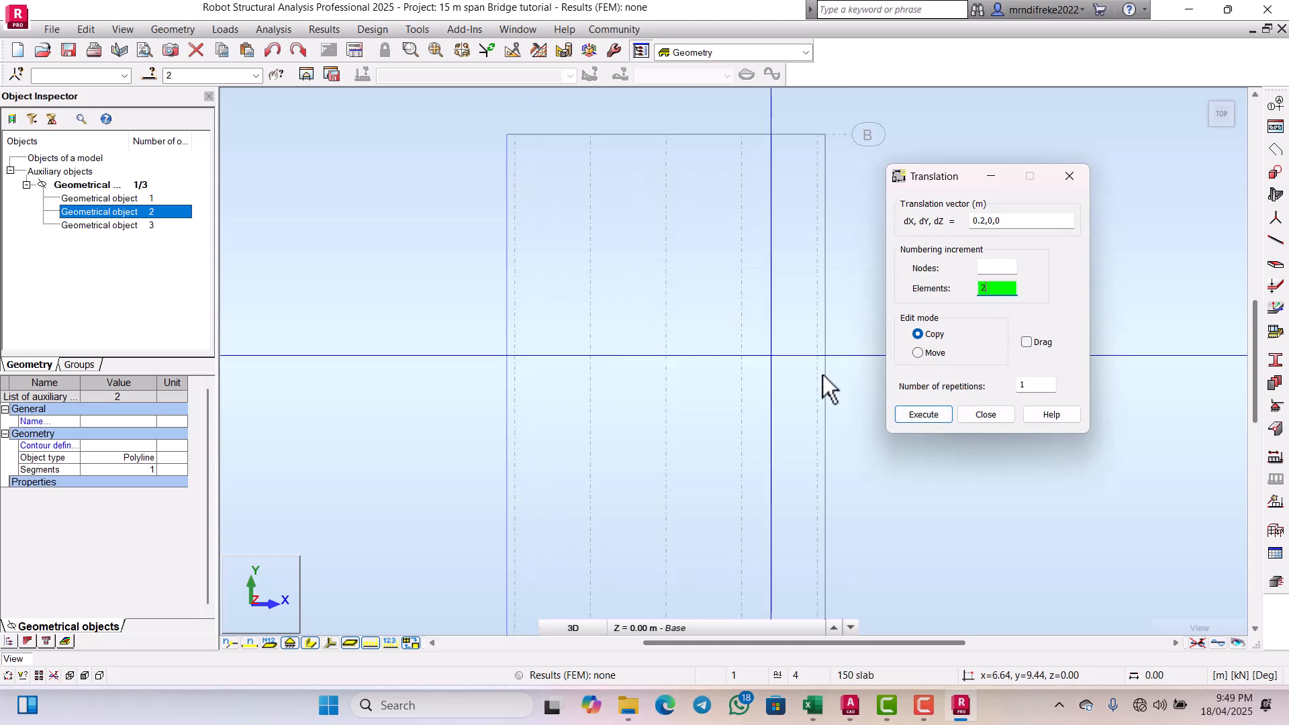
pyautogui.click(923, 414)
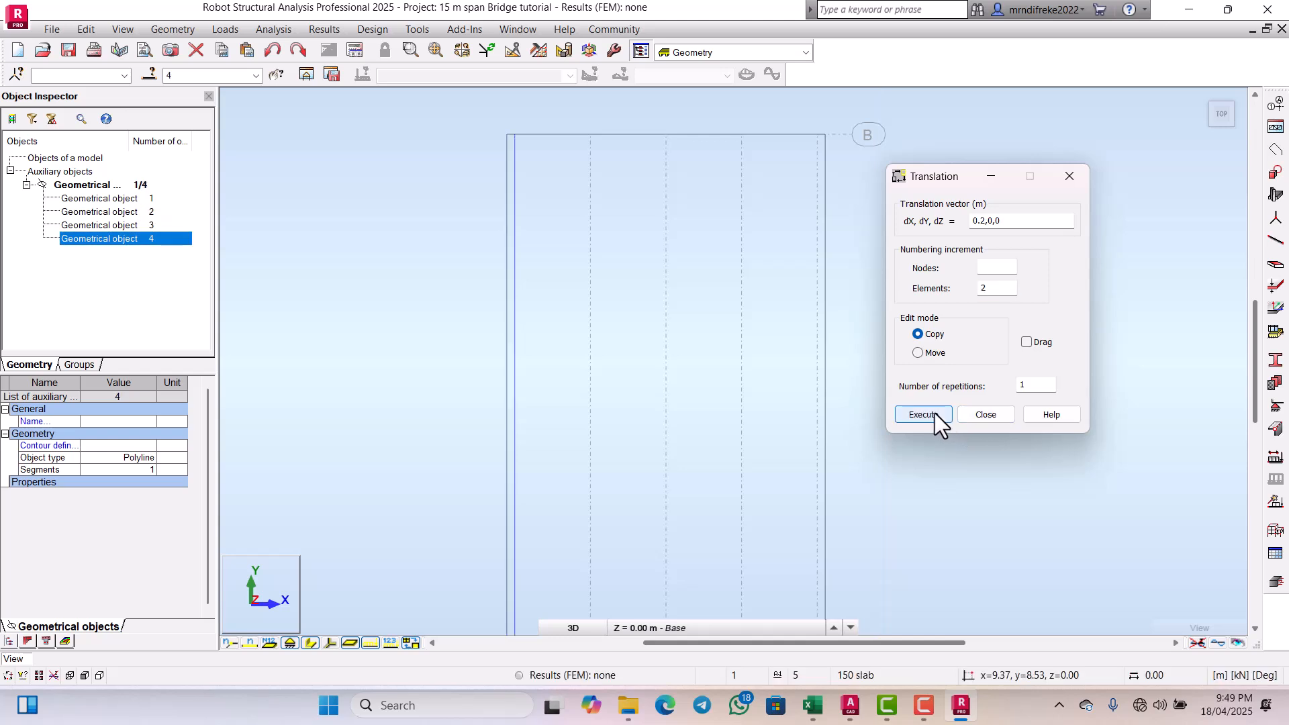
# Step: Copy the selected line 4 by the vector 0.8,0,0 with an element numbering increment of 4
pyautogui.click(986, 222)
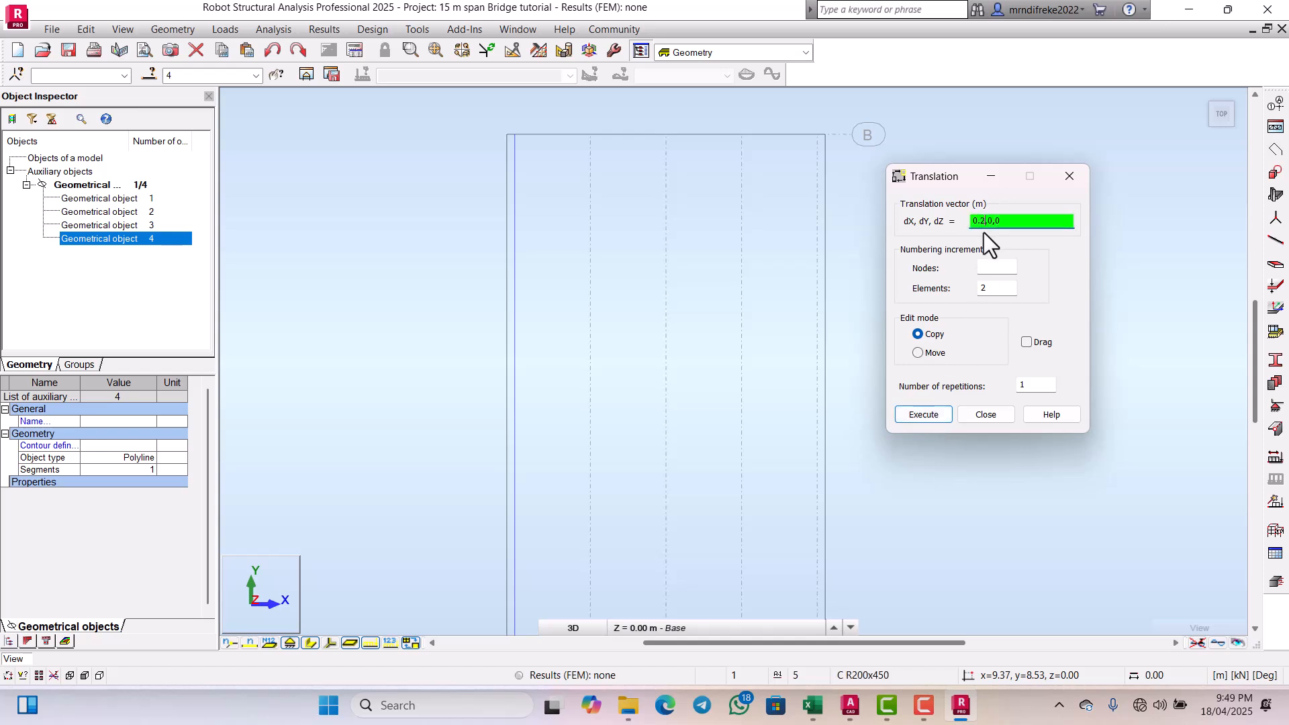
pyautogui.write('.8')
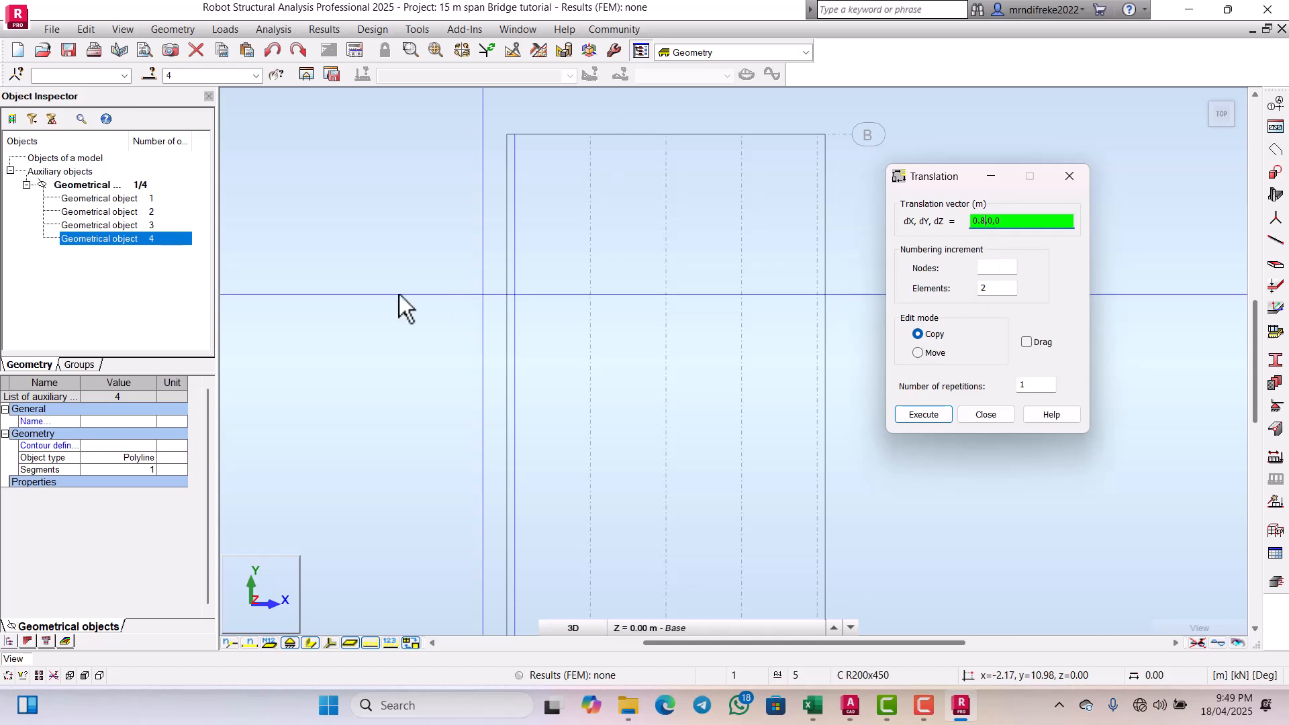
pyautogui.click(1001, 290)
pyautogui.press('BackSpace')
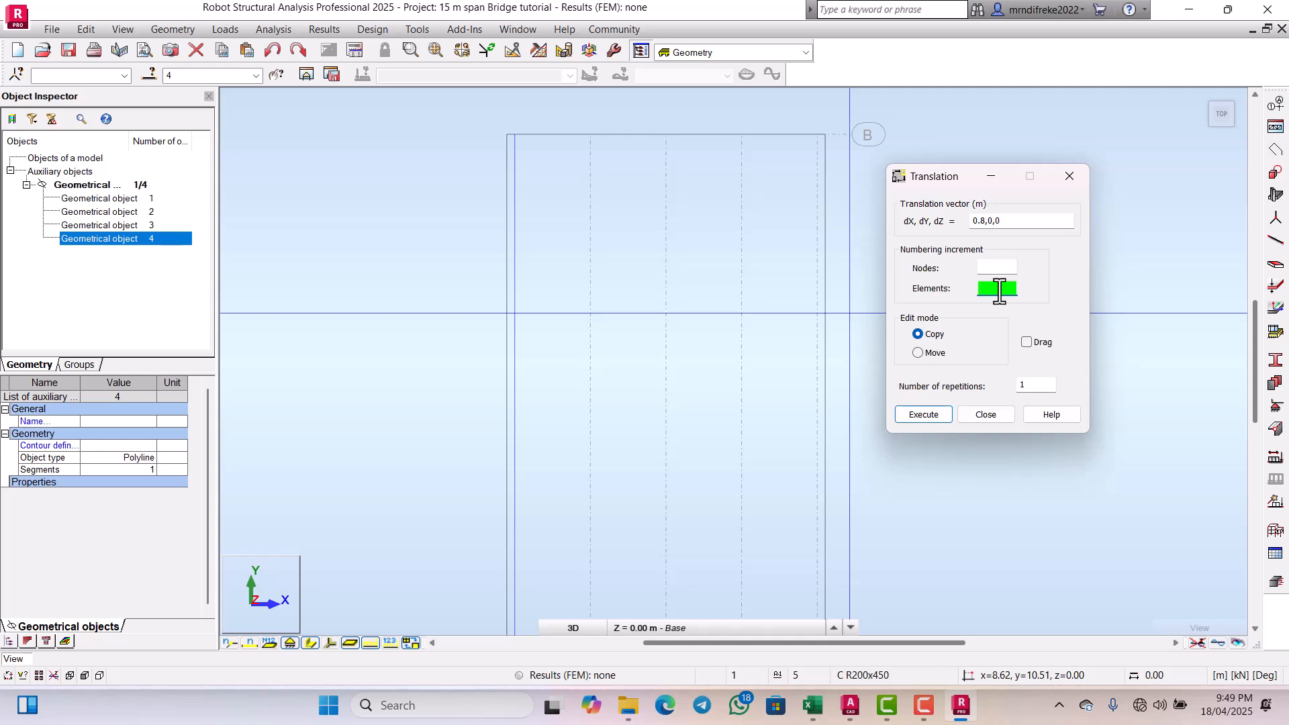
pyautogui.write('4')
pyautogui.click(932, 410)
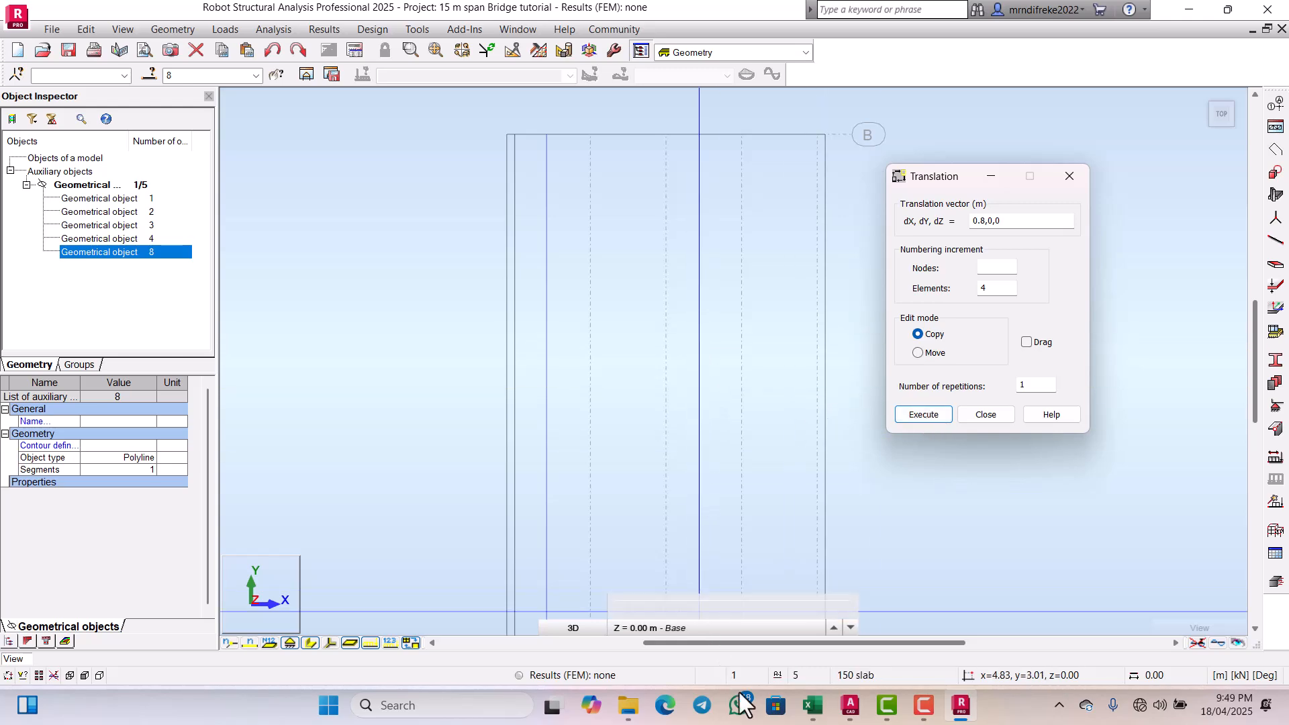
# Step: Switch to AutoCAD and examine the parapet, walkway and kerb dimensions at both deck edges in Section A-A
pyautogui.click(848, 711)
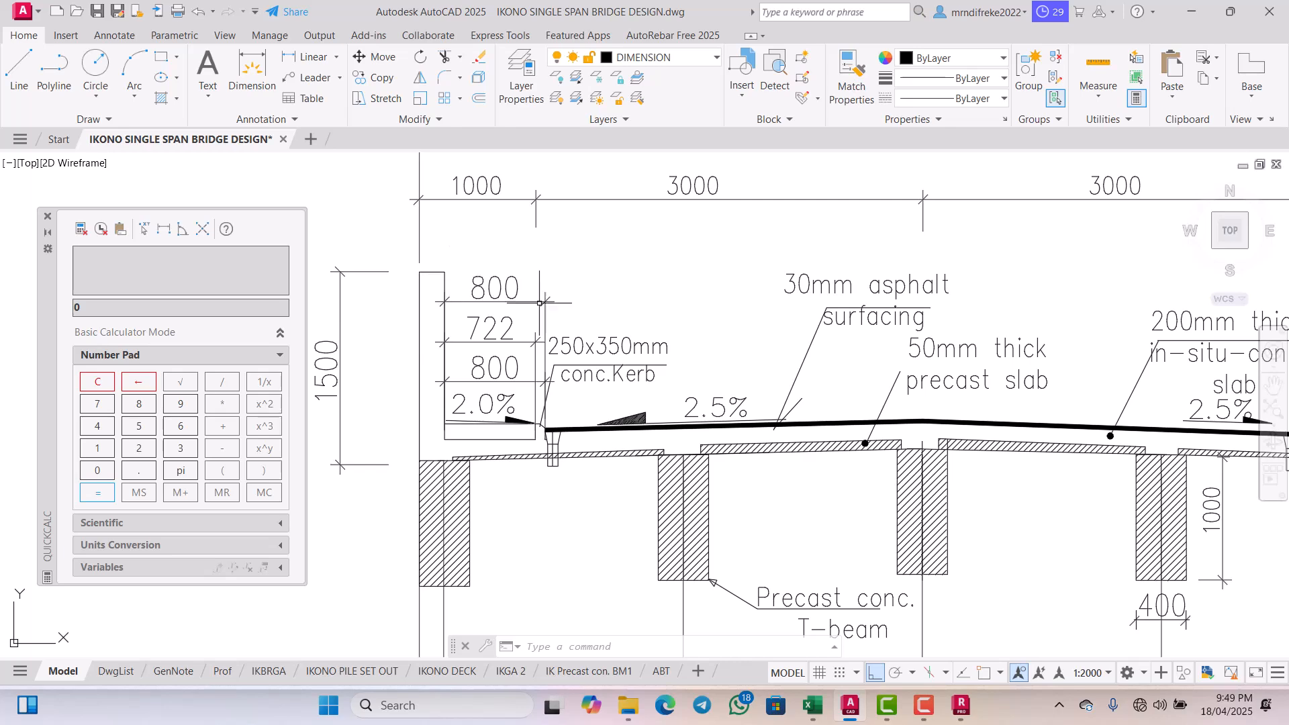
pyautogui.scroll(-2, 547, 324)
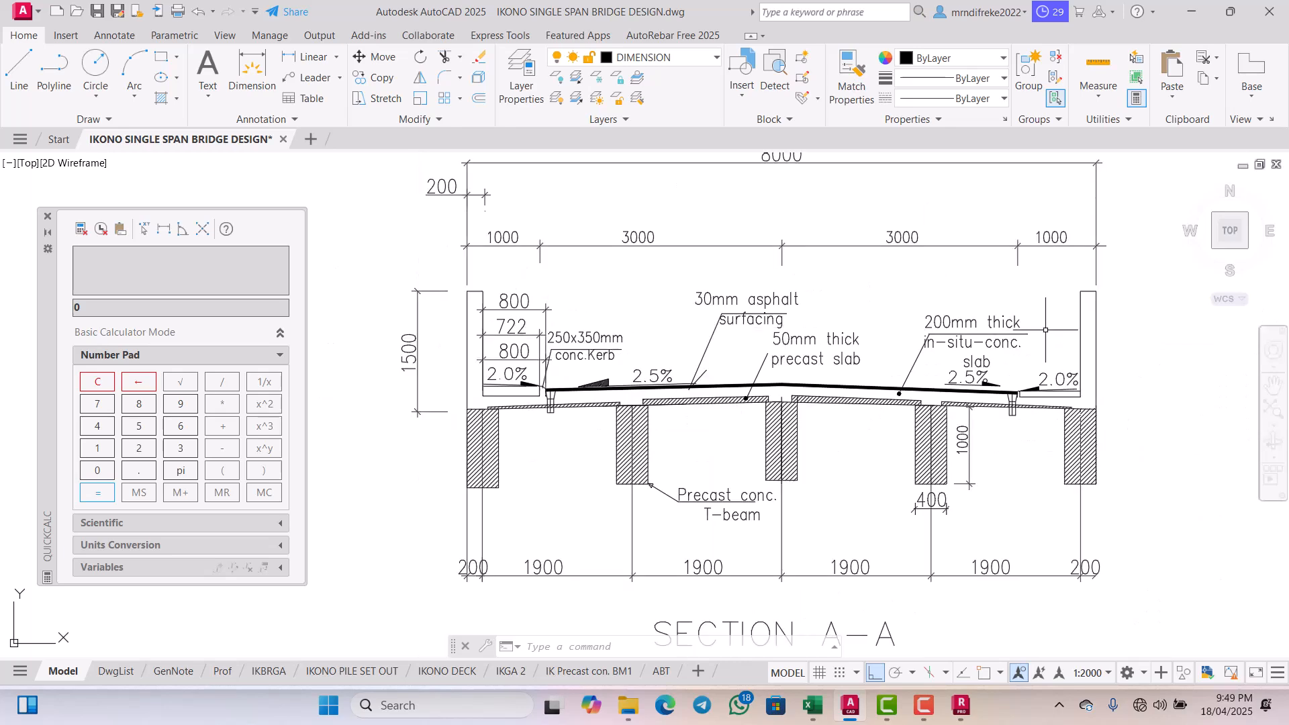
pyautogui.scroll(2, 1049, 330)
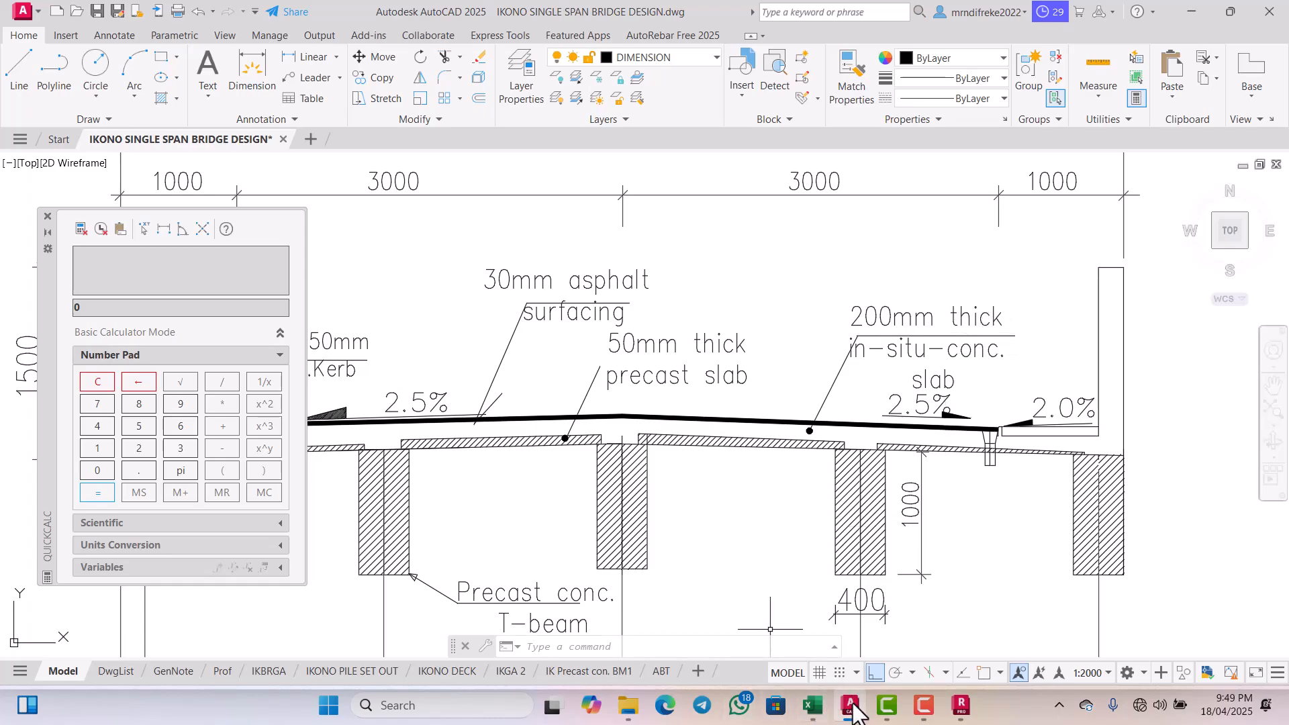
# Step: Switch to Robot Structural Analysis and copy object 3, the line along axis 7, by -0.2,0,0 with an element numbering increment of 3
pyautogui.click(962, 704)
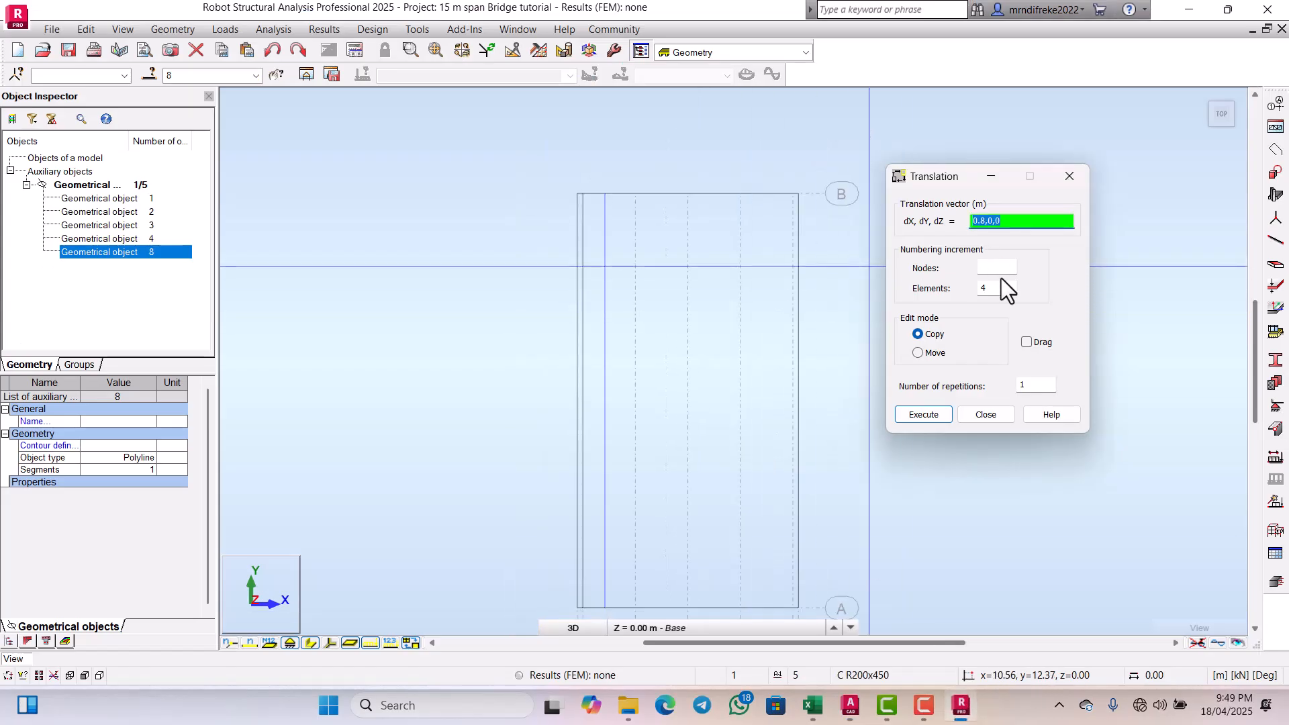
pyautogui.click(997, 408)
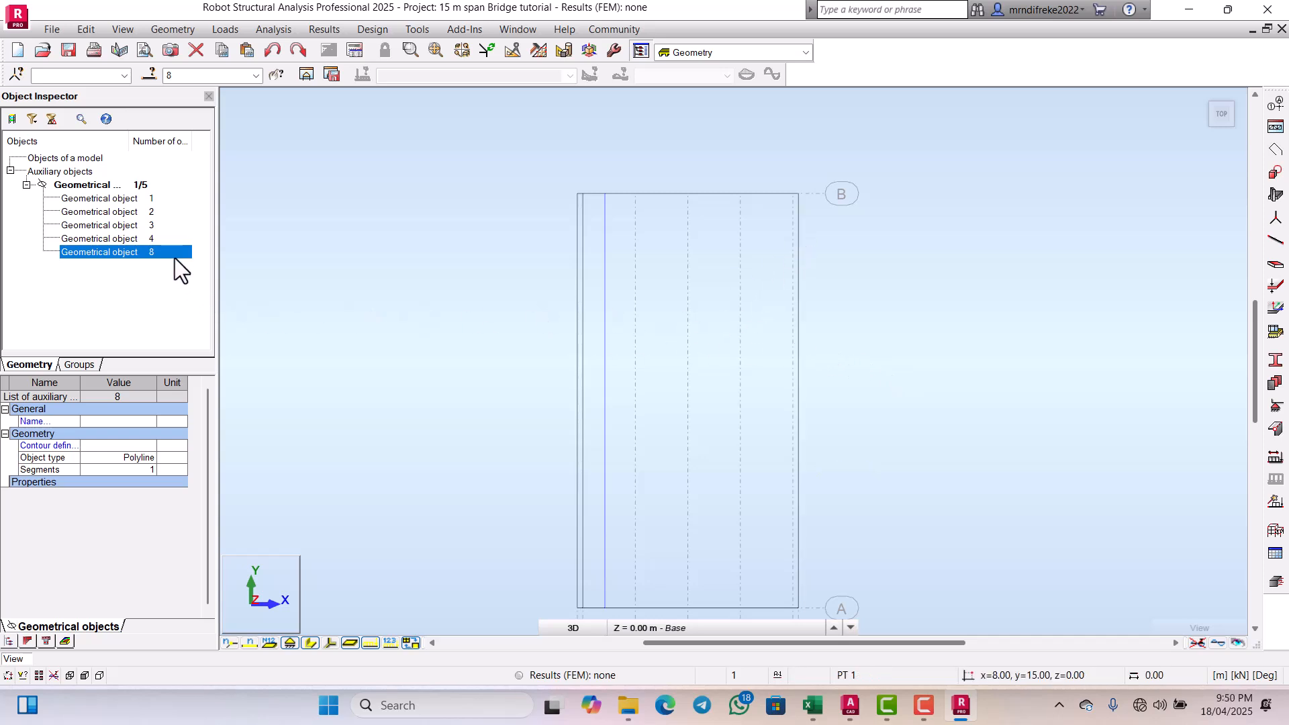
pyautogui.click(152, 226)
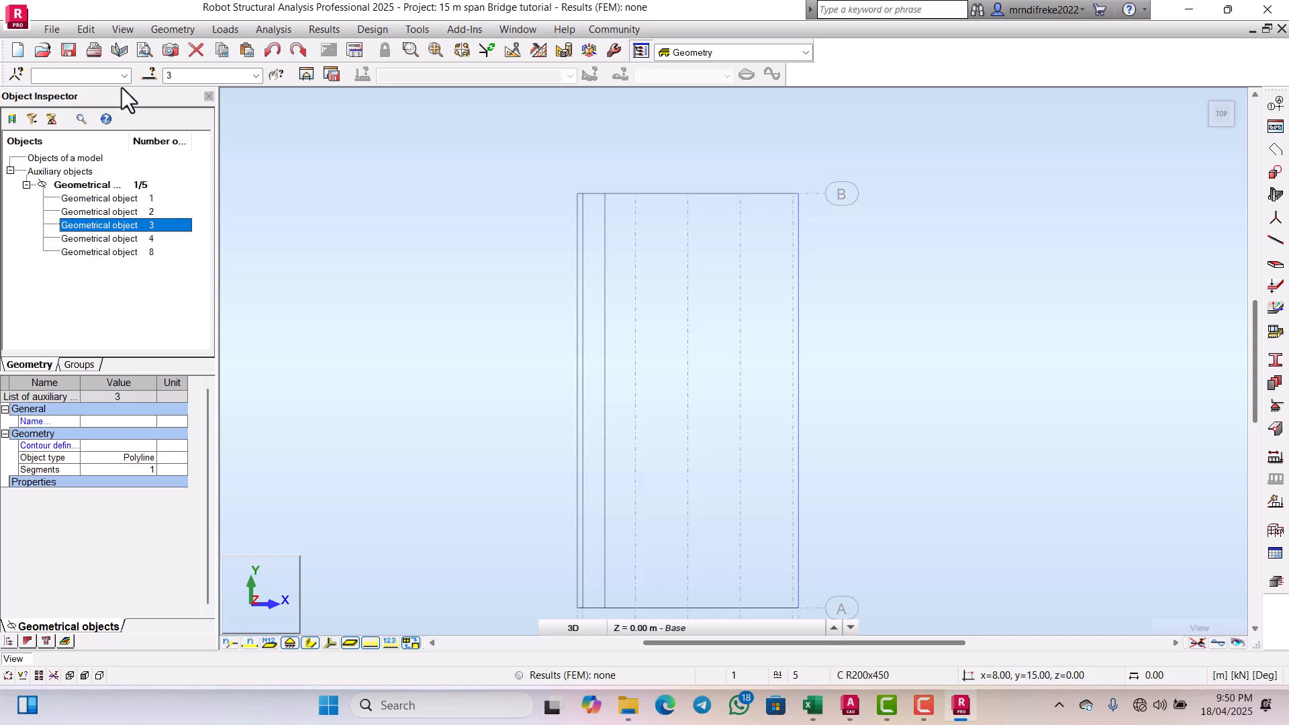
pyautogui.click(85, 30)
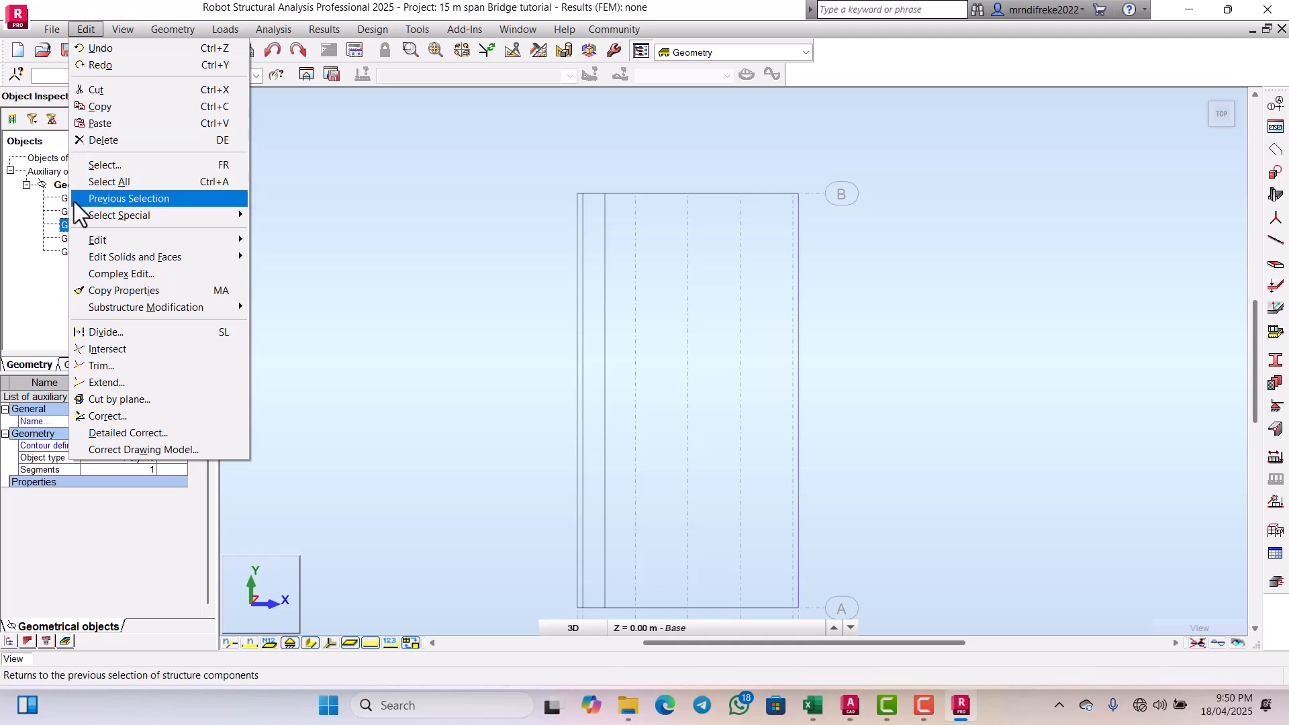
pyautogui.moveTo(88, 239)
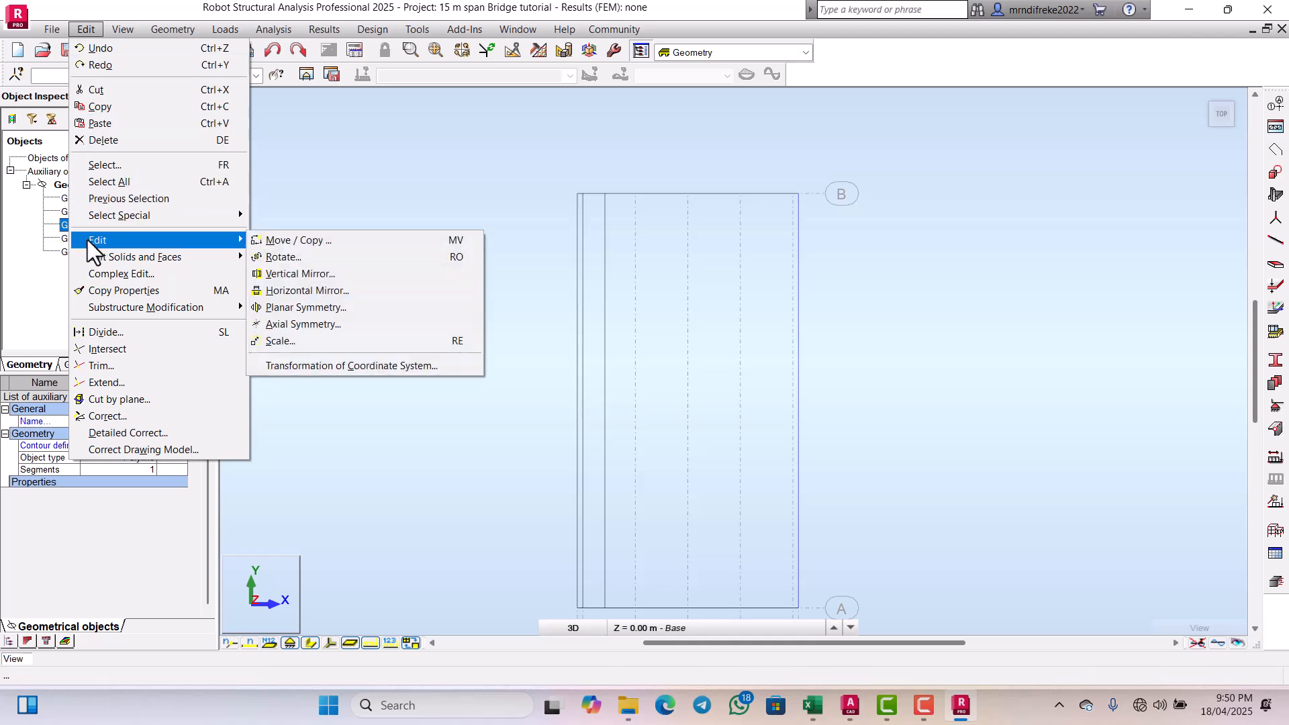
pyautogui.click(278, 242)
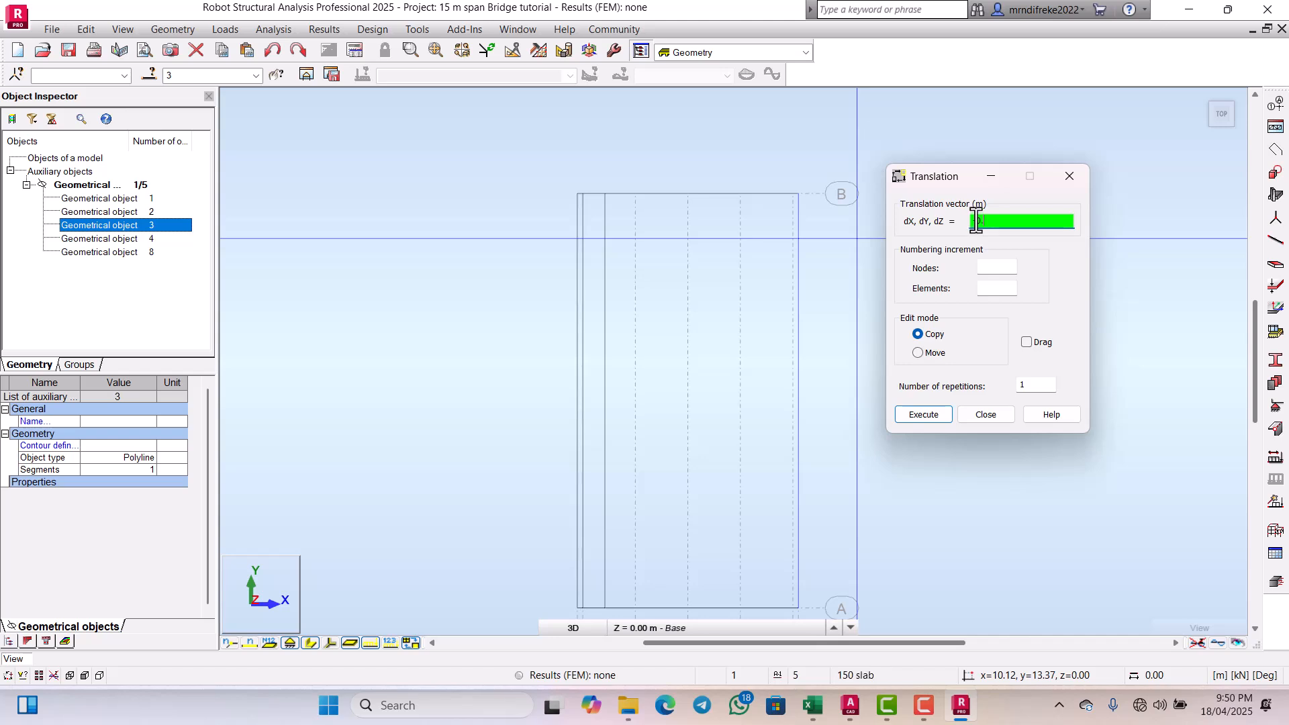
pyautogui.write('.2')
pyautogui.write(',0,0')
pyautogui.click(991, 287)
pyautogui.write('3')
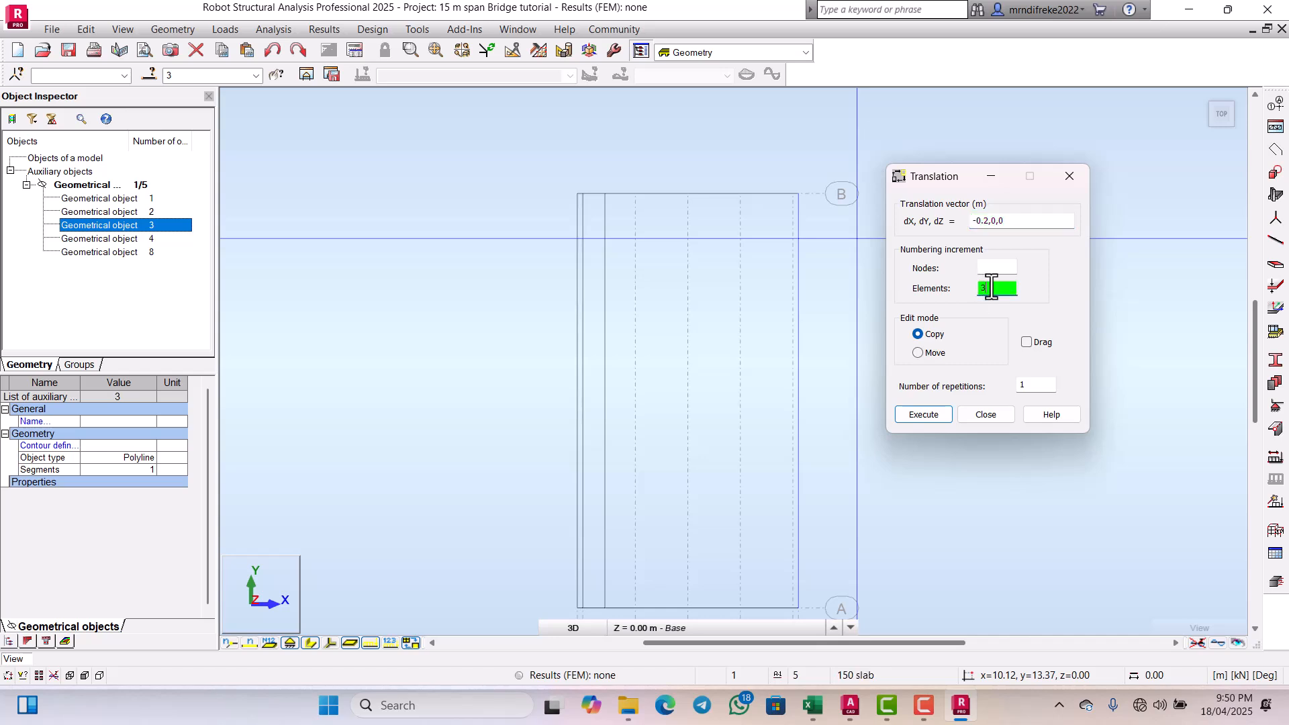
pyautogui.click(920, 416)
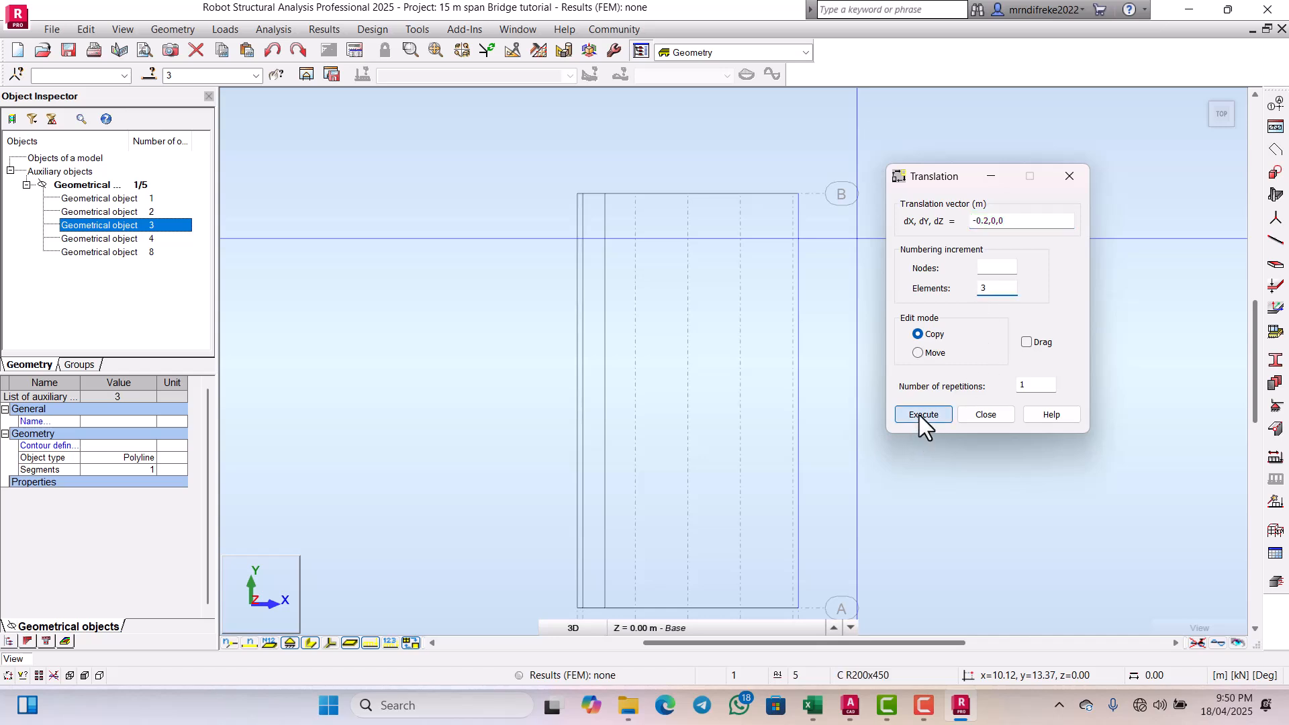
# Step: Copy the selected line 6 by the vector -0.8,0,0 with an element numbering increment of 6, and finish the translation
pyautogui.click(989, 222)
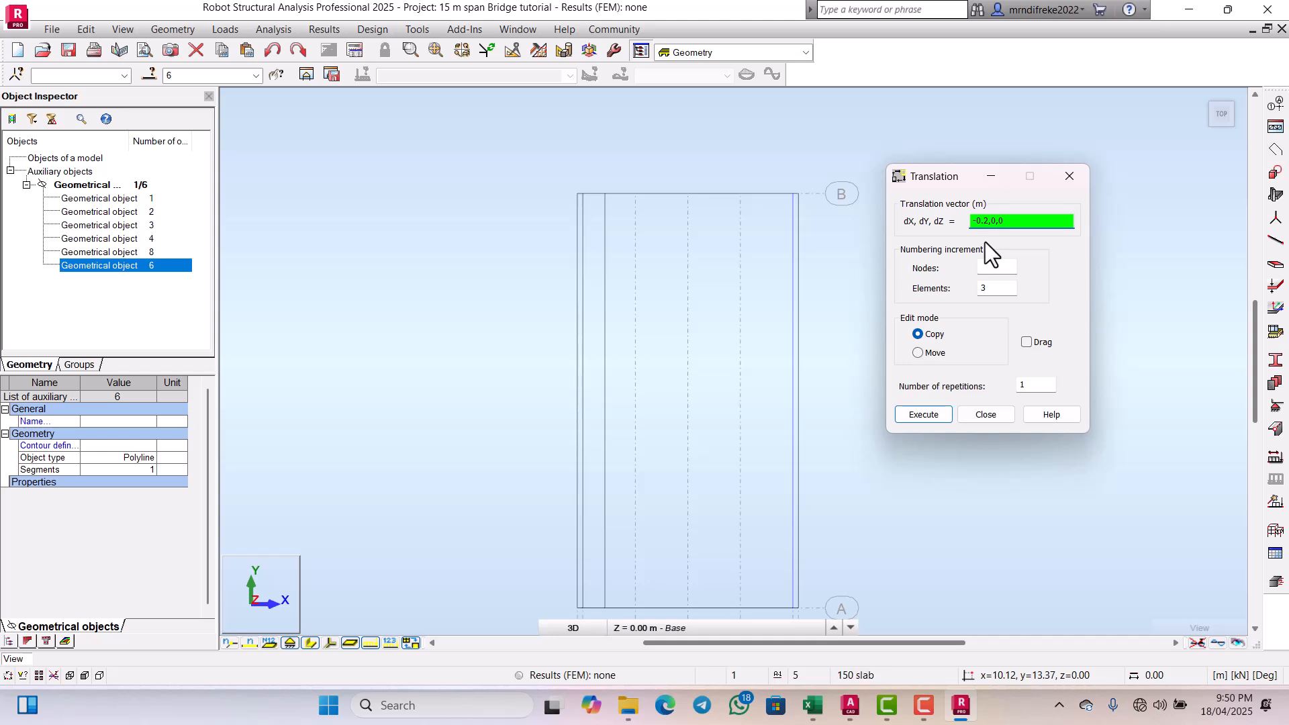
pyautogui.write('8')
pyautogui.click(996, 288)
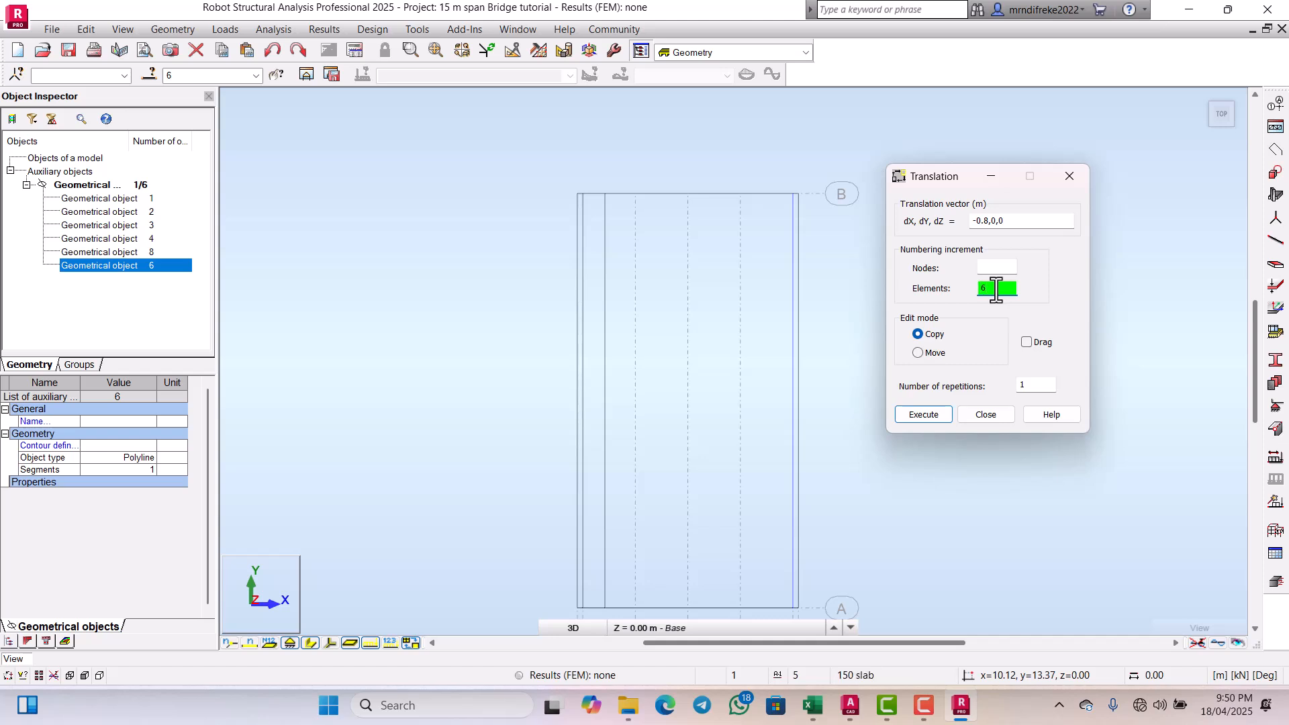
pyautogui.click(931, 413)
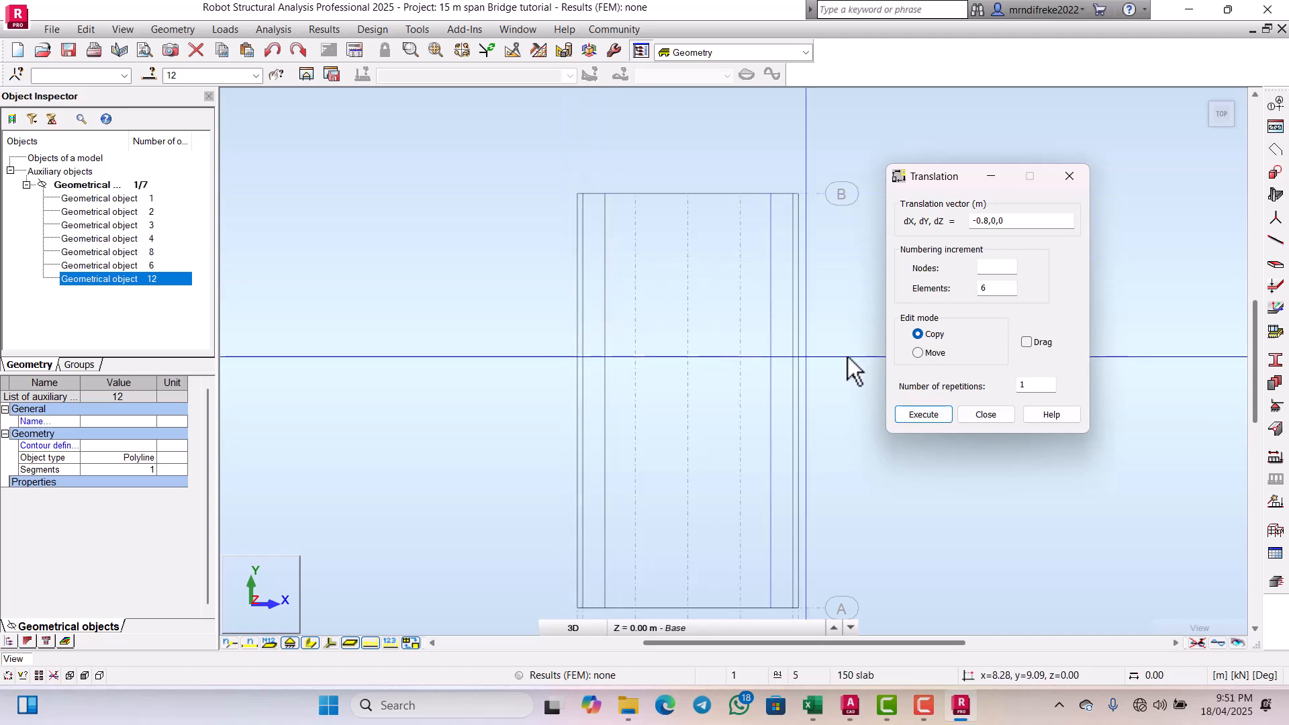
pyautogui.click(992, 414)
# Step: Examine the deck outline and the copied edge lines against axes 1 to 7 in the top view
pyautogui.scroll(-4, 722, 272)
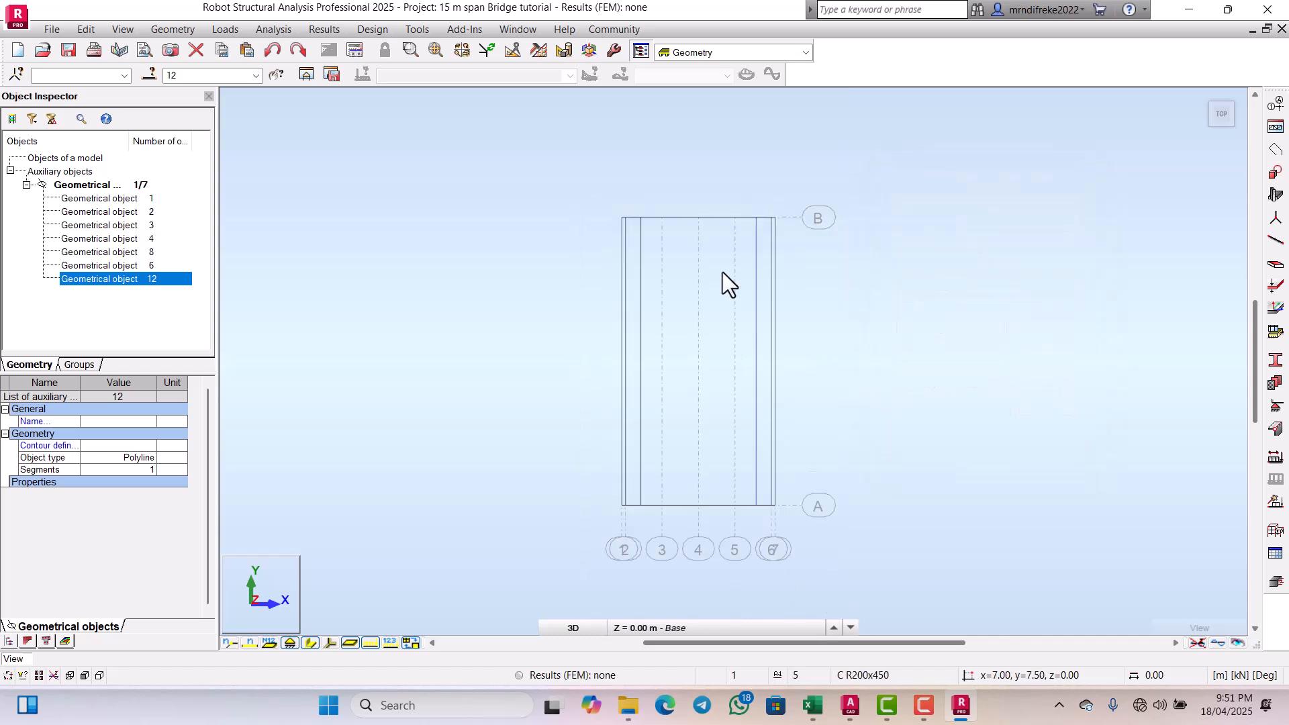
pyautogui.scroll(2, 692, 457)
pyautogui.scroll(-2, 683, 426)
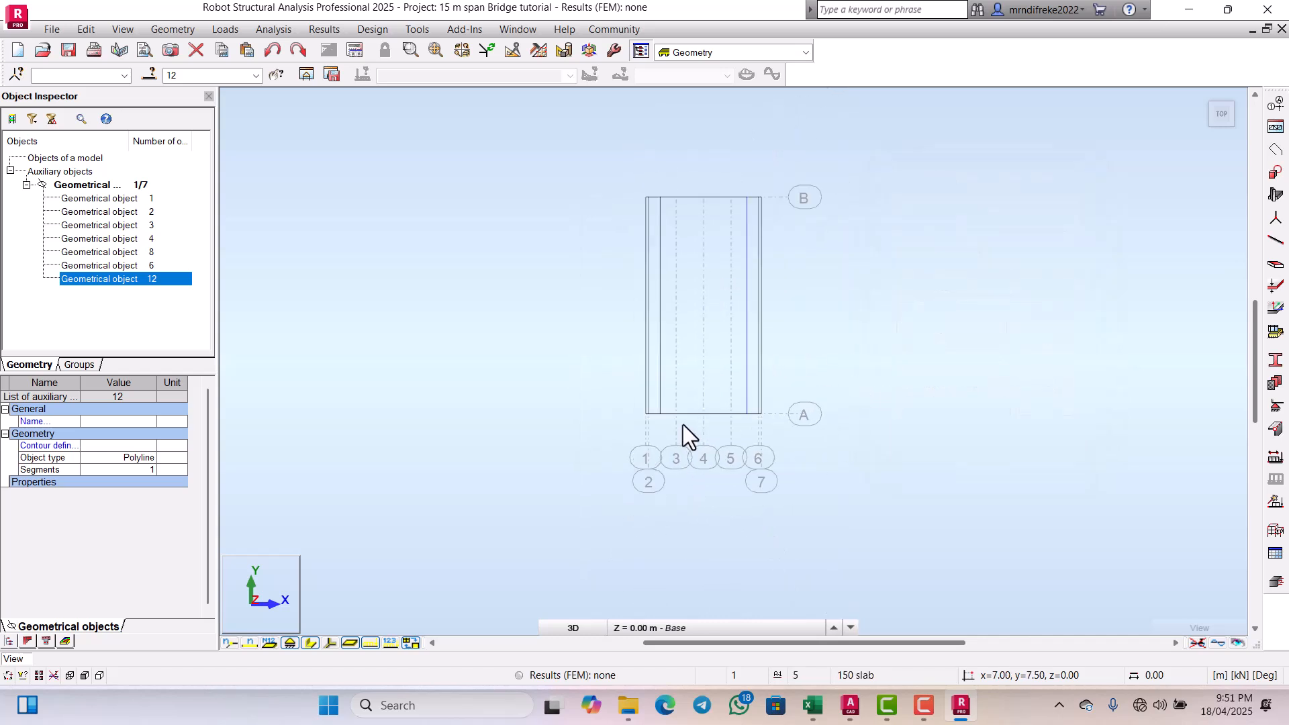
pyautogui.scroll(4, 699, 255)
pyautogui.scroll(-2, 679, 233)
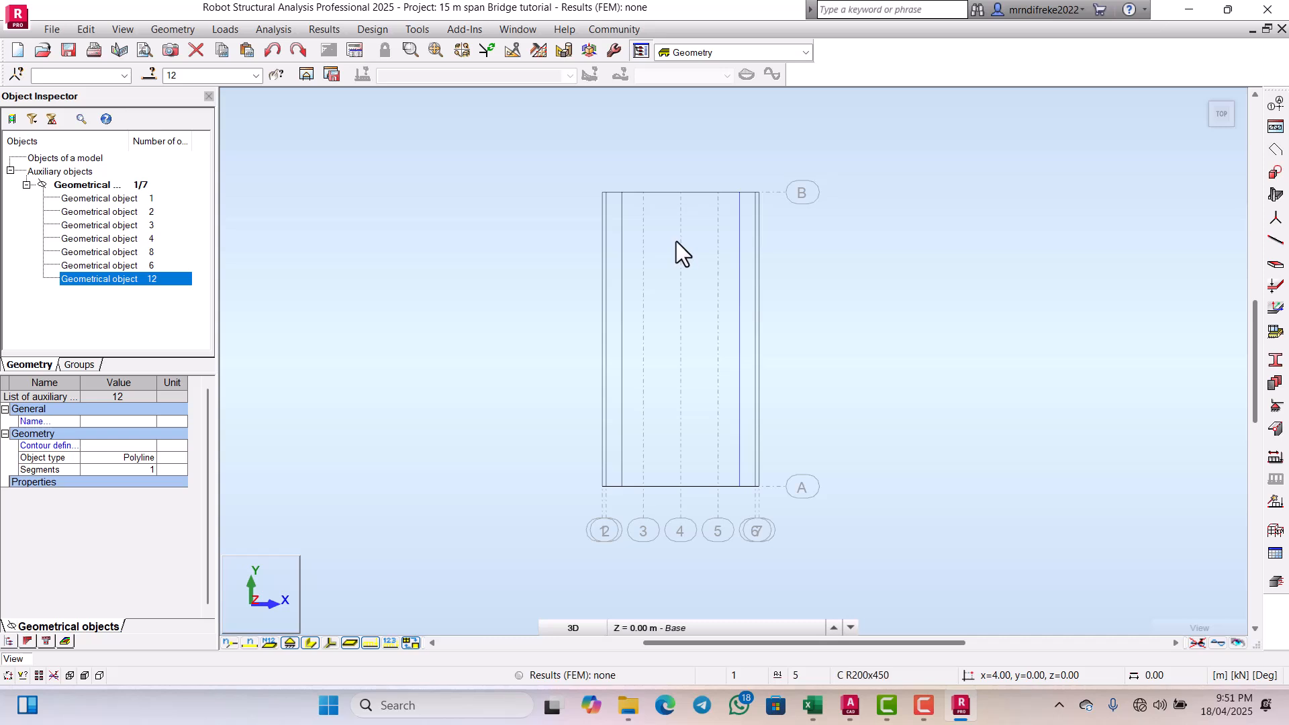
pyautogui.scroll(1, 671, 220)
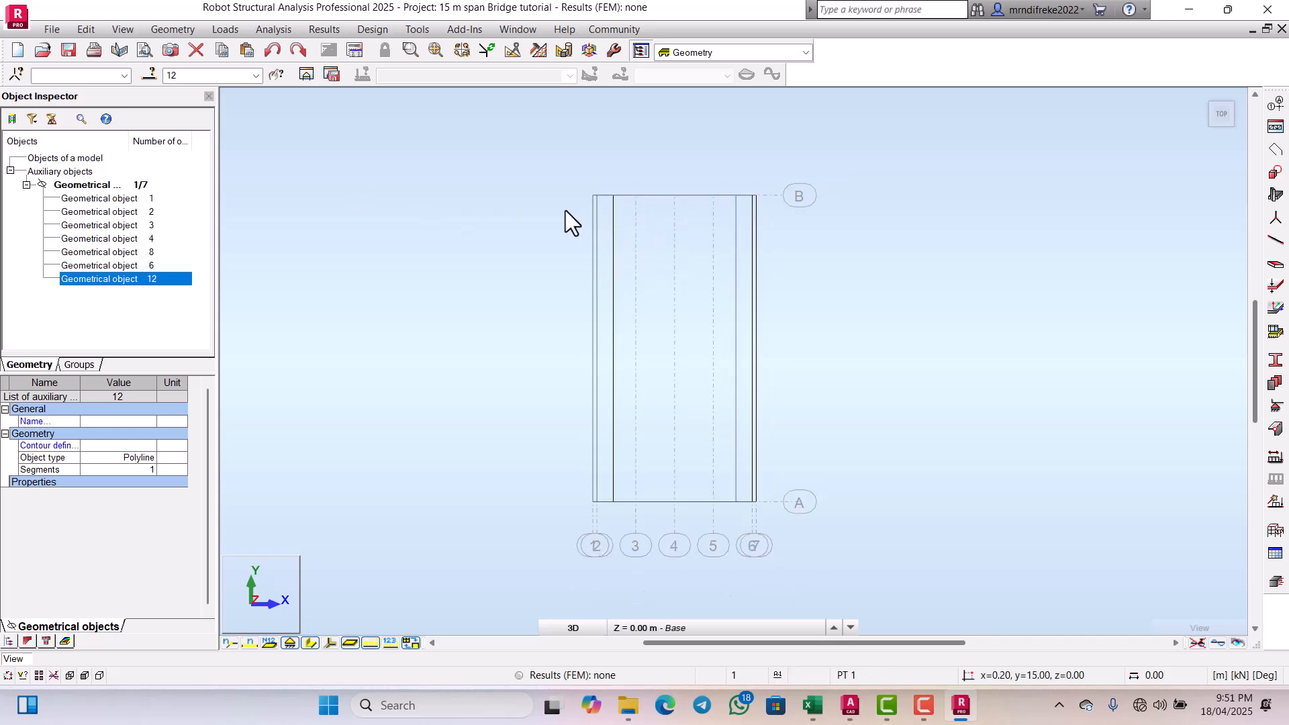
pyautogui.scroll(-1, 736, 286)
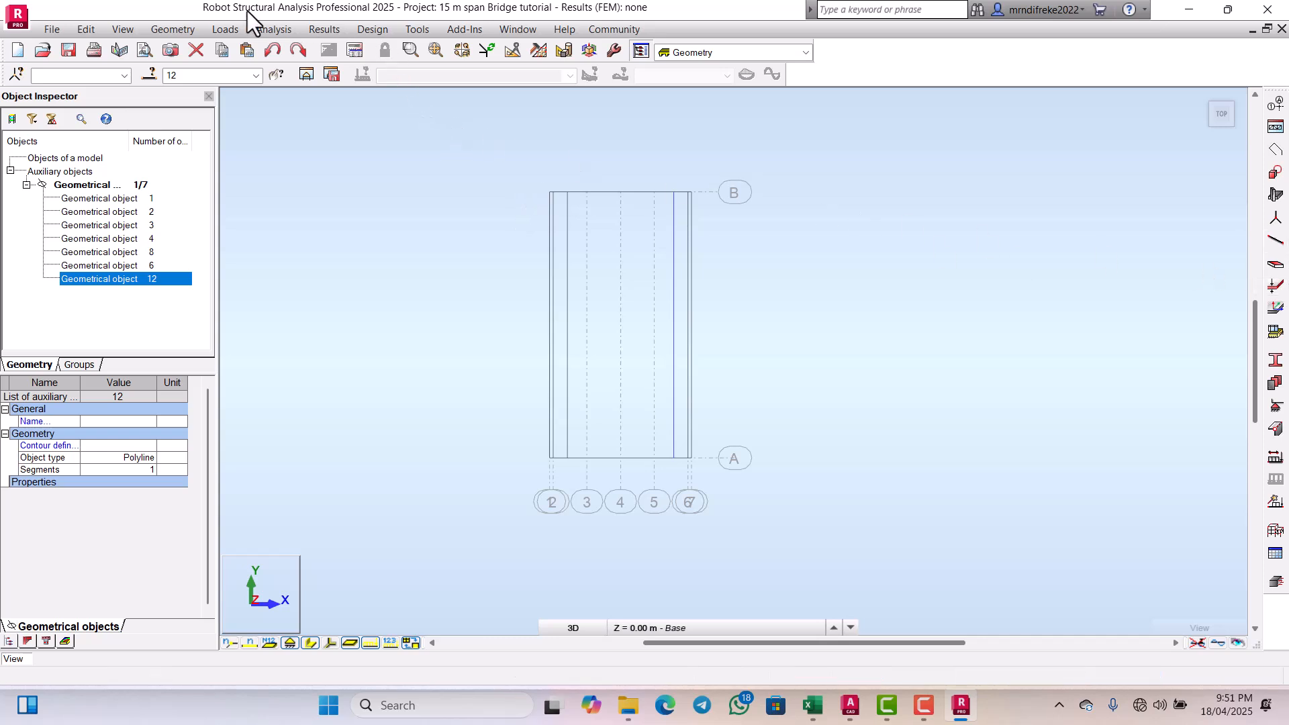
# Step: Start defining a new panel by internal point and set its reinforcement type to RC shell
pyautogui.click(188, 30)
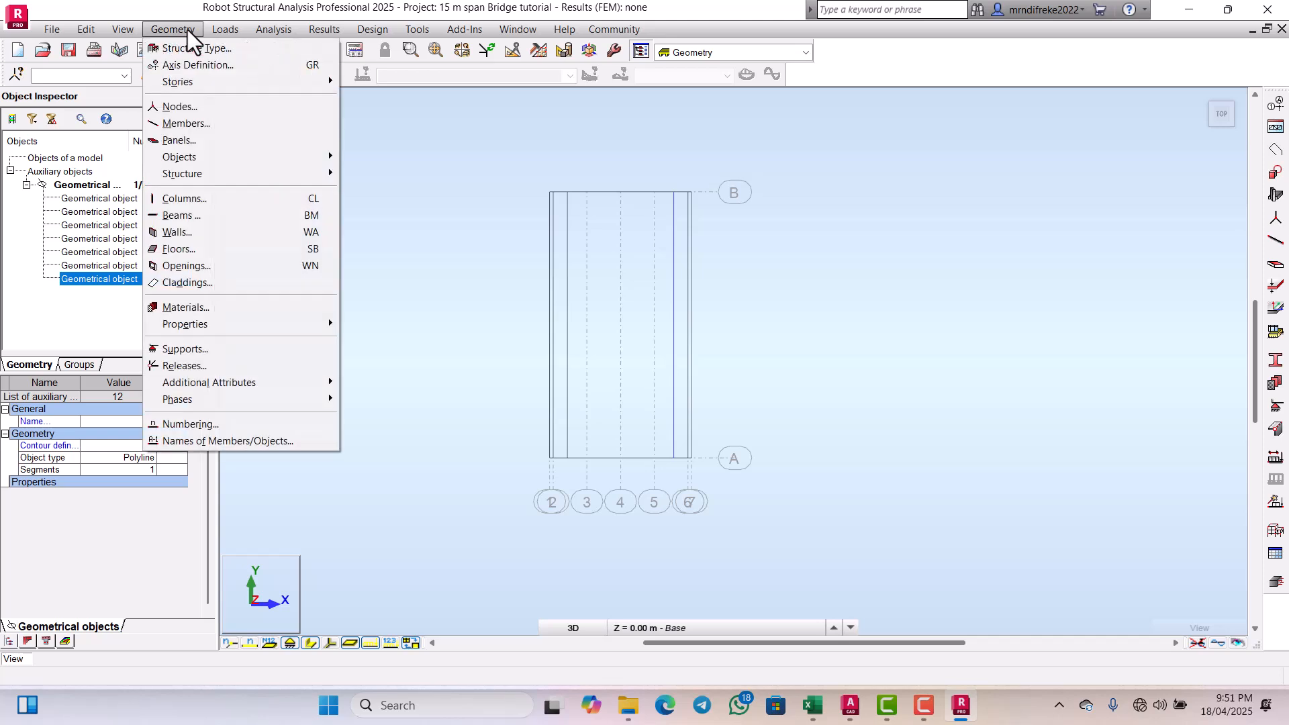
pyautogui.click(176, 140)
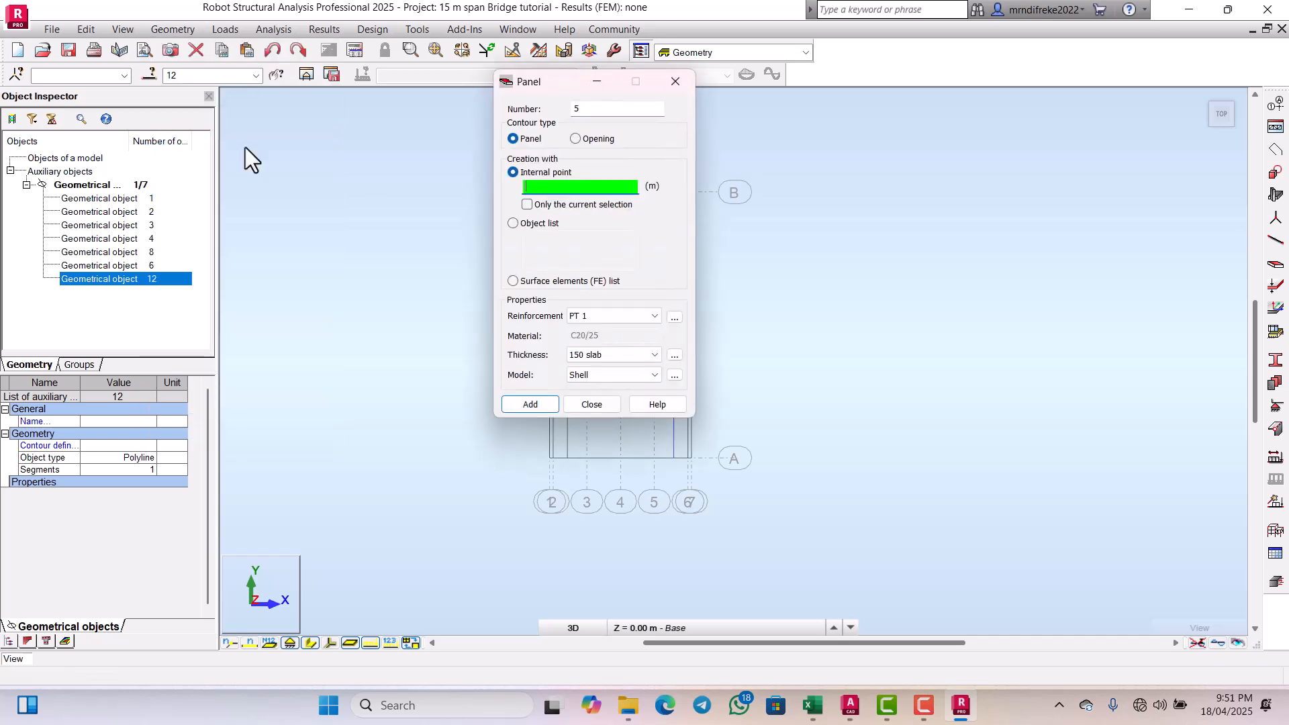
pyautogui.moveTo(527, 82); pyautogui.dragTo(945, 91)
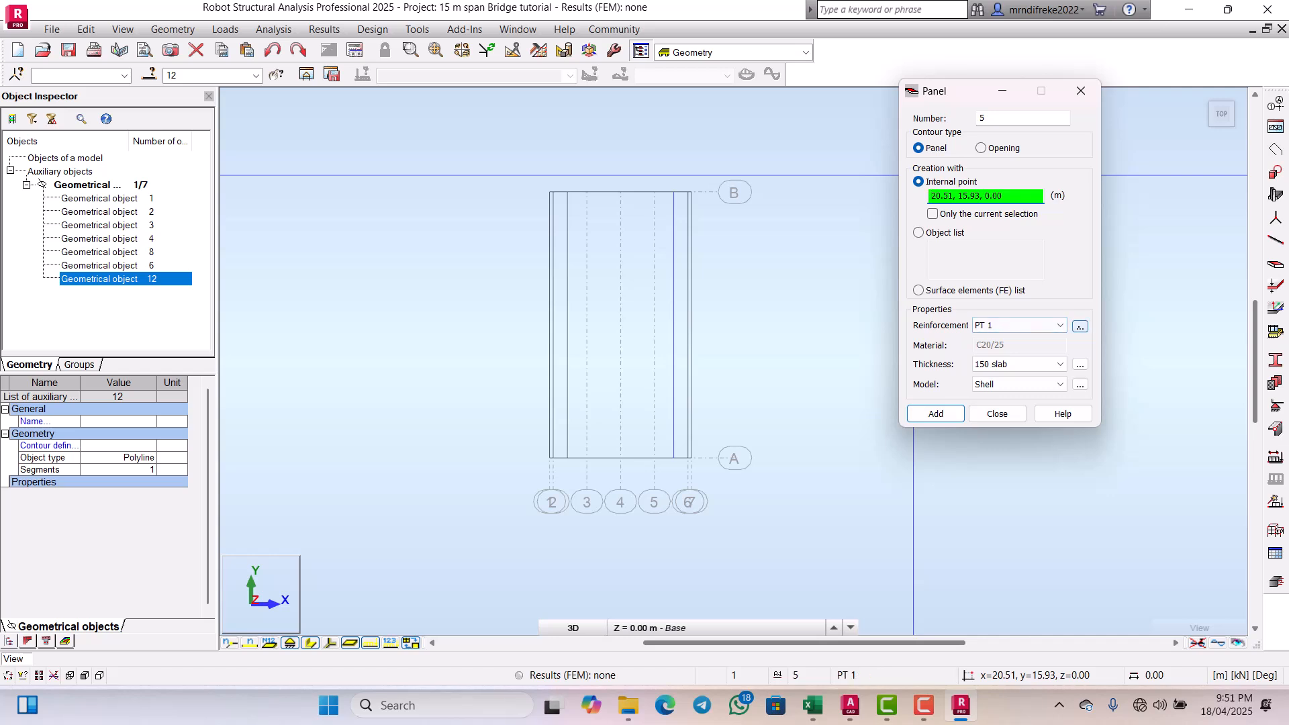
pyautogui.click(1079, 327)
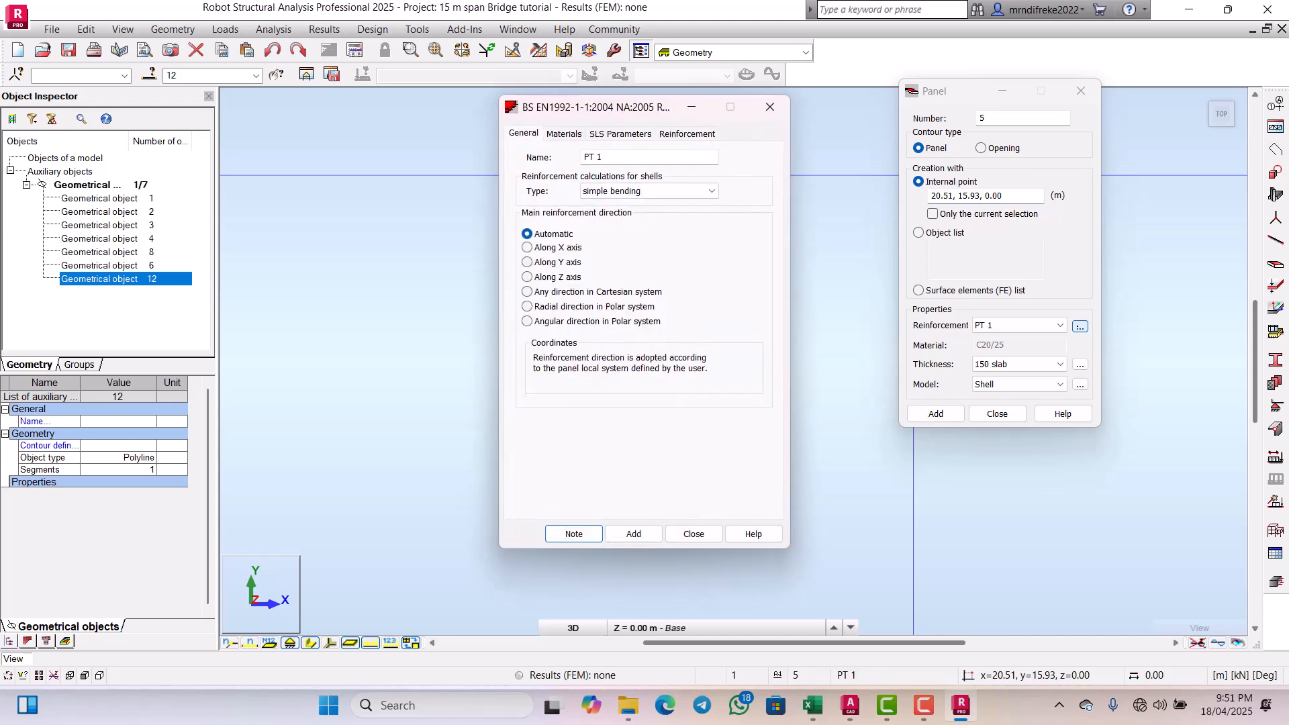
pyautogui.click(768, 107)
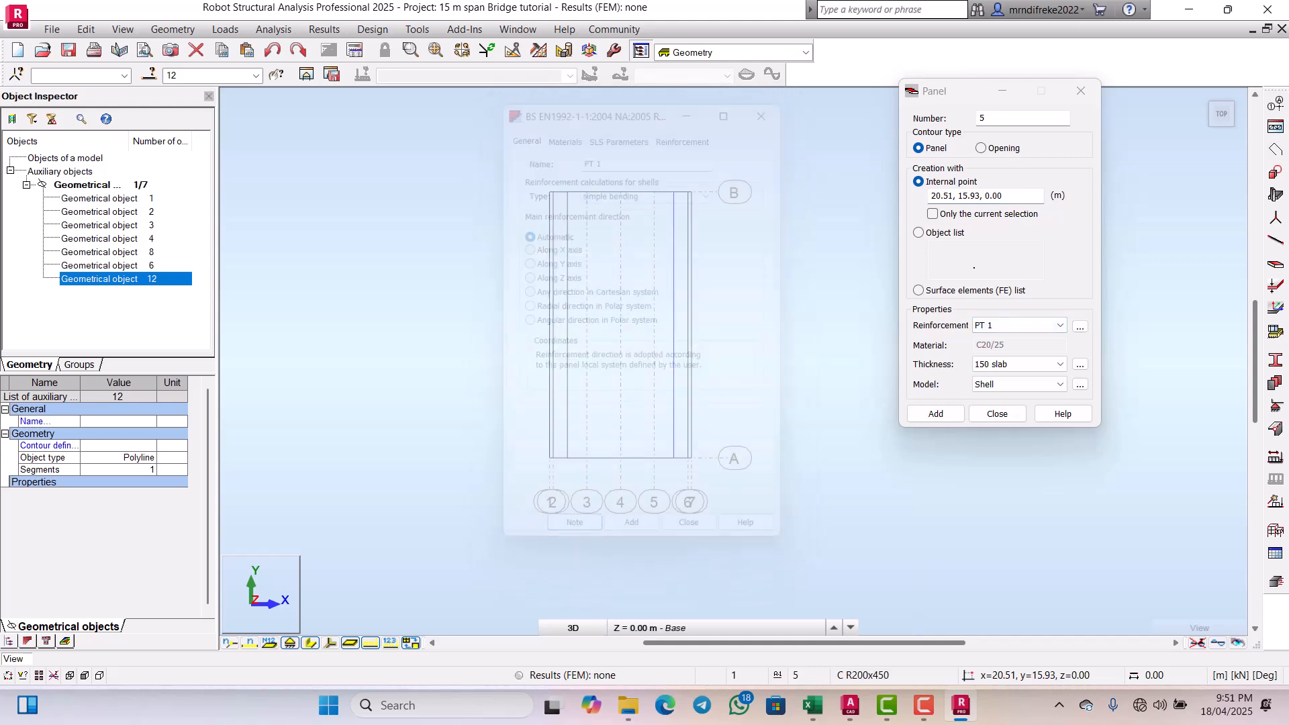
pyautogui.click(1053, 326)
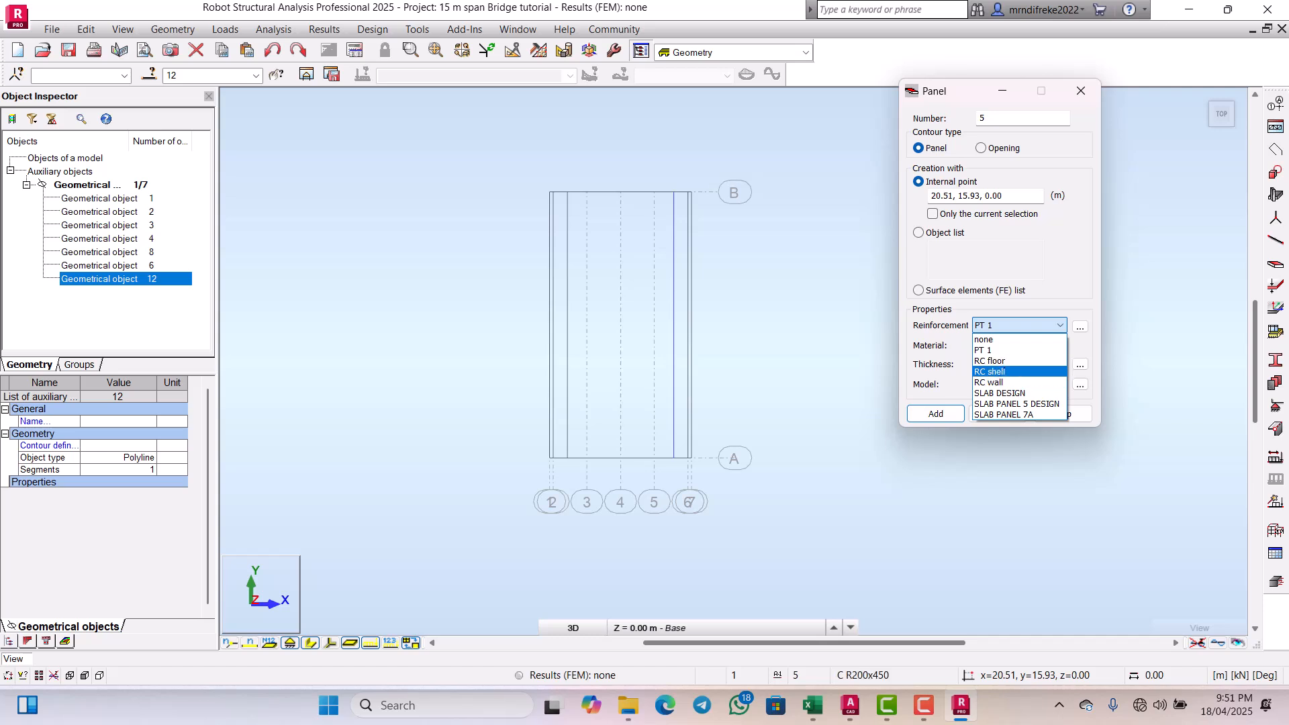
pyautogui.click(1005, 371)
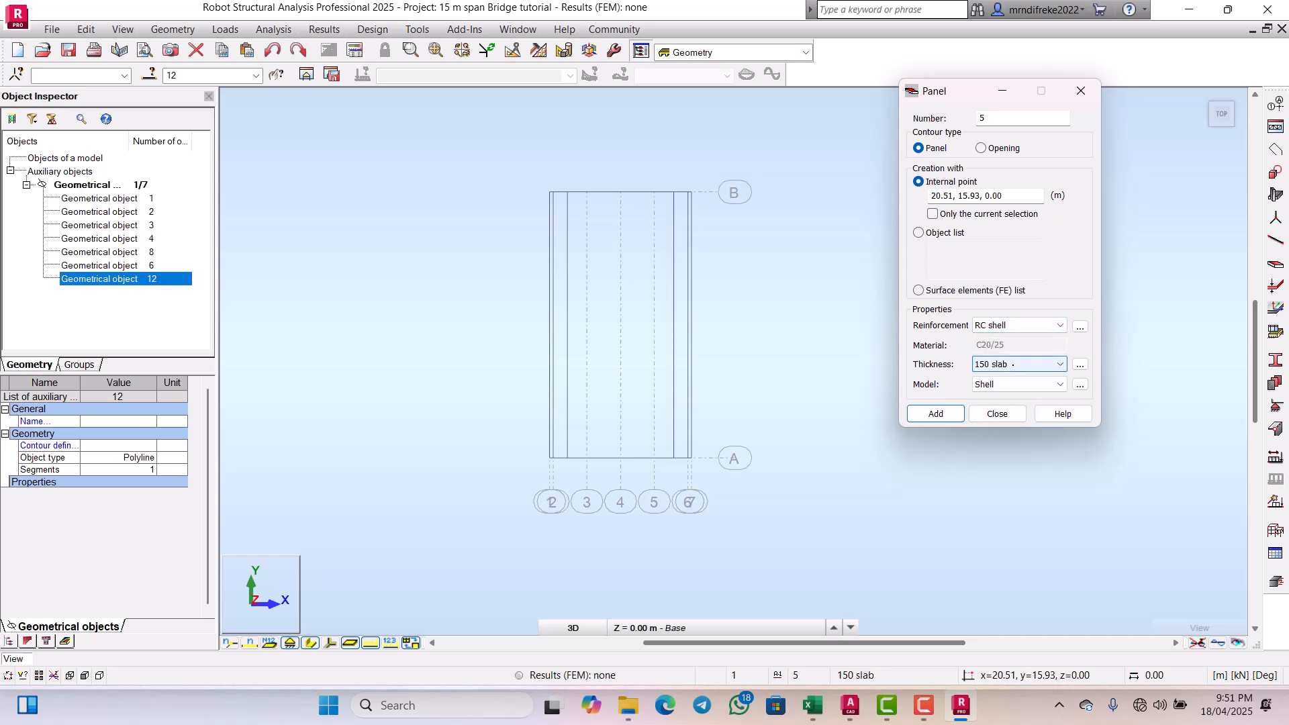
# Step: Define a new constant thickness labelled "Bridge deck slab" with a value of 250 mm
pyautogui.click(1079, 365)
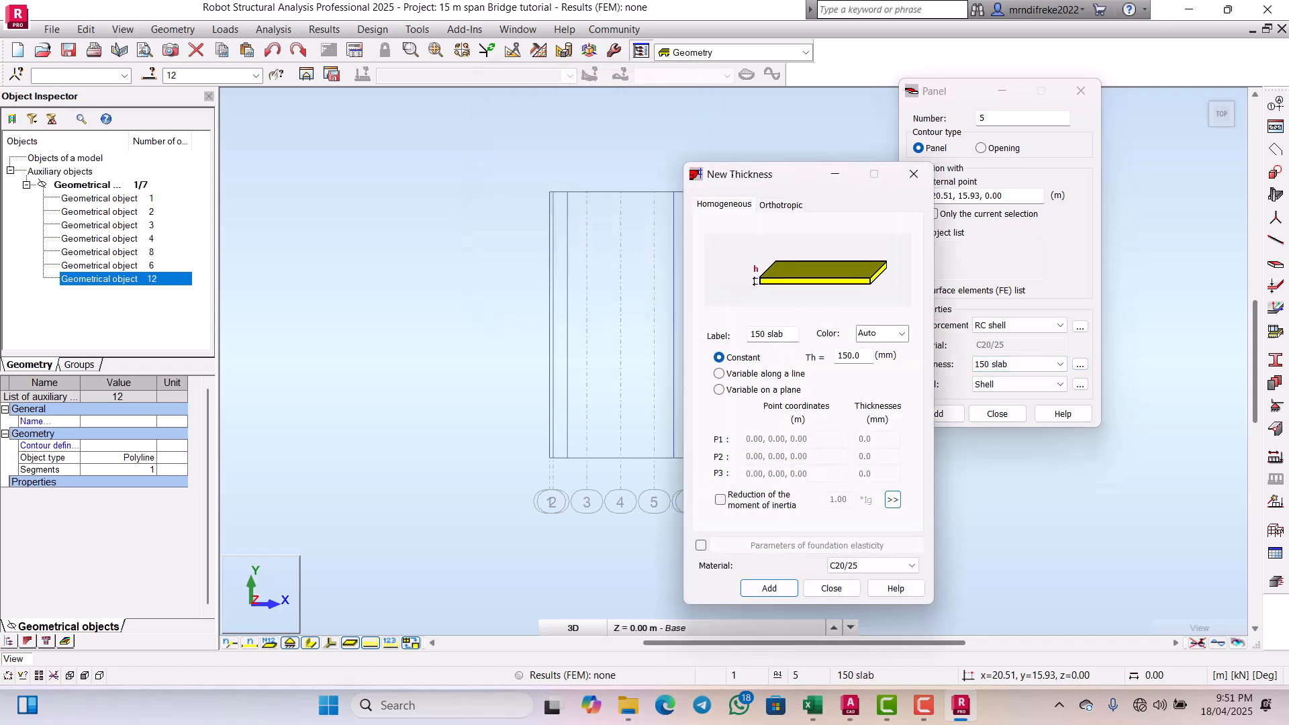
pyautogui.moveTo(633, 267); pyautogui.dragTo(589, 274)
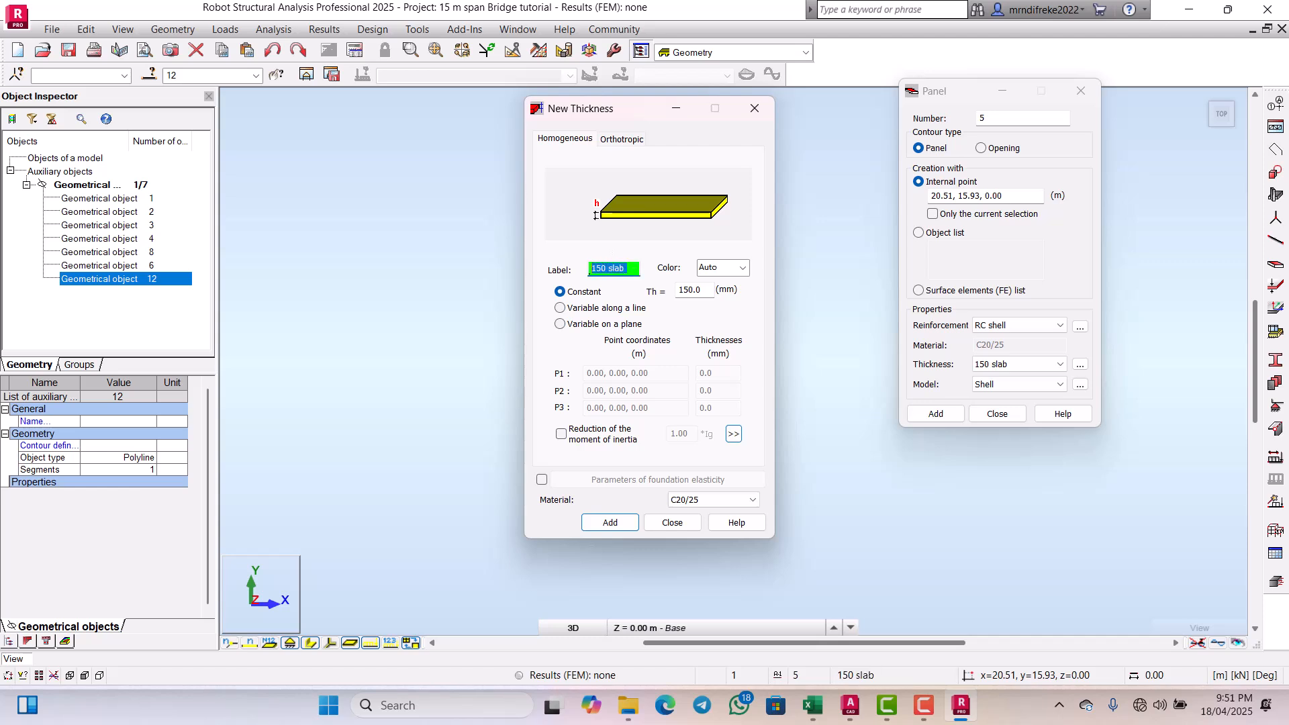
pyautogui.write('Br')
pyautogui.write('idge')
pyautogui.write('sla')
pyautogui.write('b')
pyautogui.press('Tab')
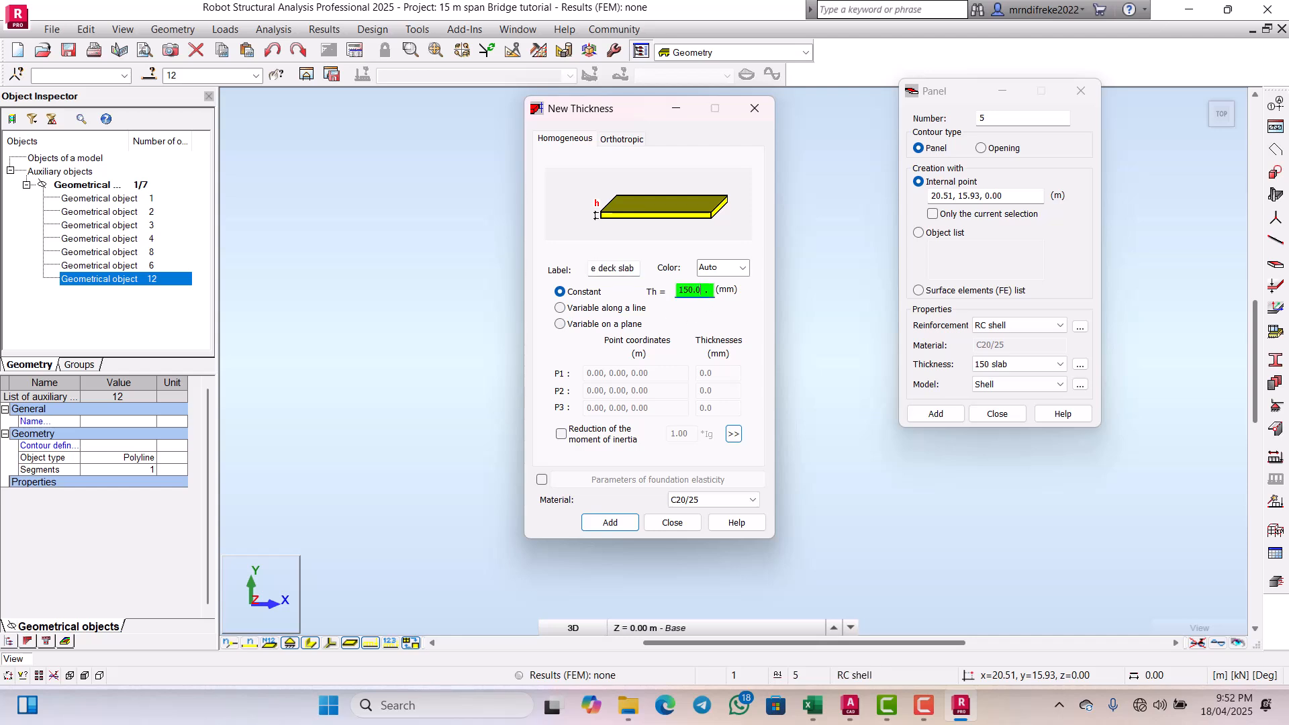
pyautogui.press('BackSpace')
pyautogui.press('BackSpace')
pyautogui.press('BackSpace')
pyautogui.press('BackSpace')
pyautogui.press('BackSpace')
pyautogui.write('250')
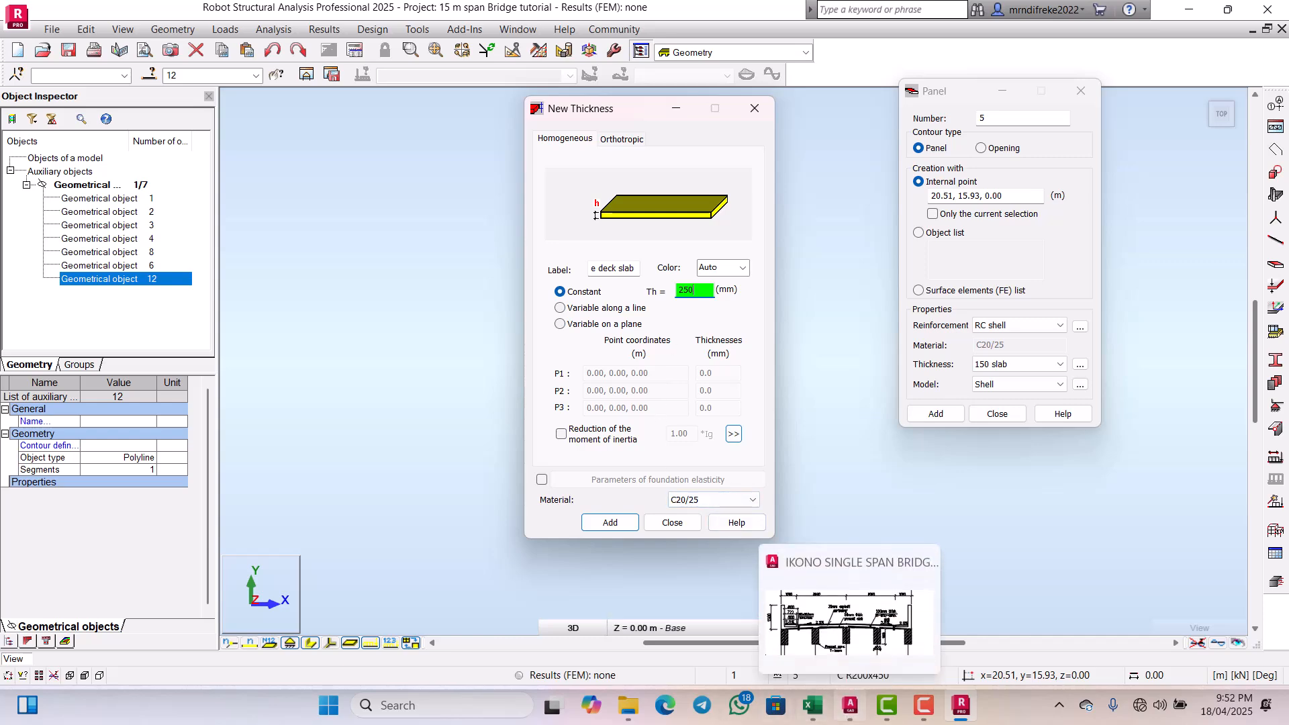
# Step: Switch to AutoCAD and examine the in-situ slab, precast slab and surfacing thickness notes in Section A-A
pyautogui.click(849, 704)
pyautogui.scroll(-3, 854, 293)
pyautogui.scroll(5, 855, 293)
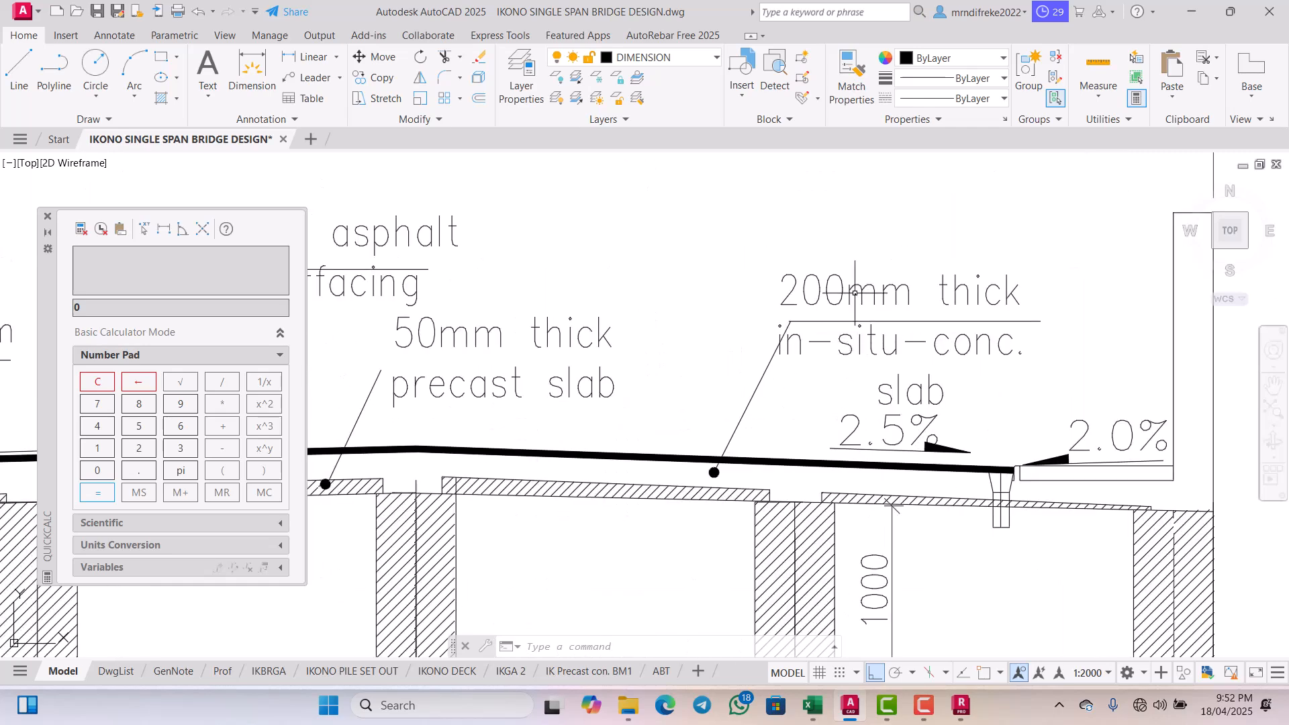
pyautogui.scroll(-2, 854, 293)
pyautogui.scroll(2, 854, 293)
pyautogui.scroll(-2, 798, 316)
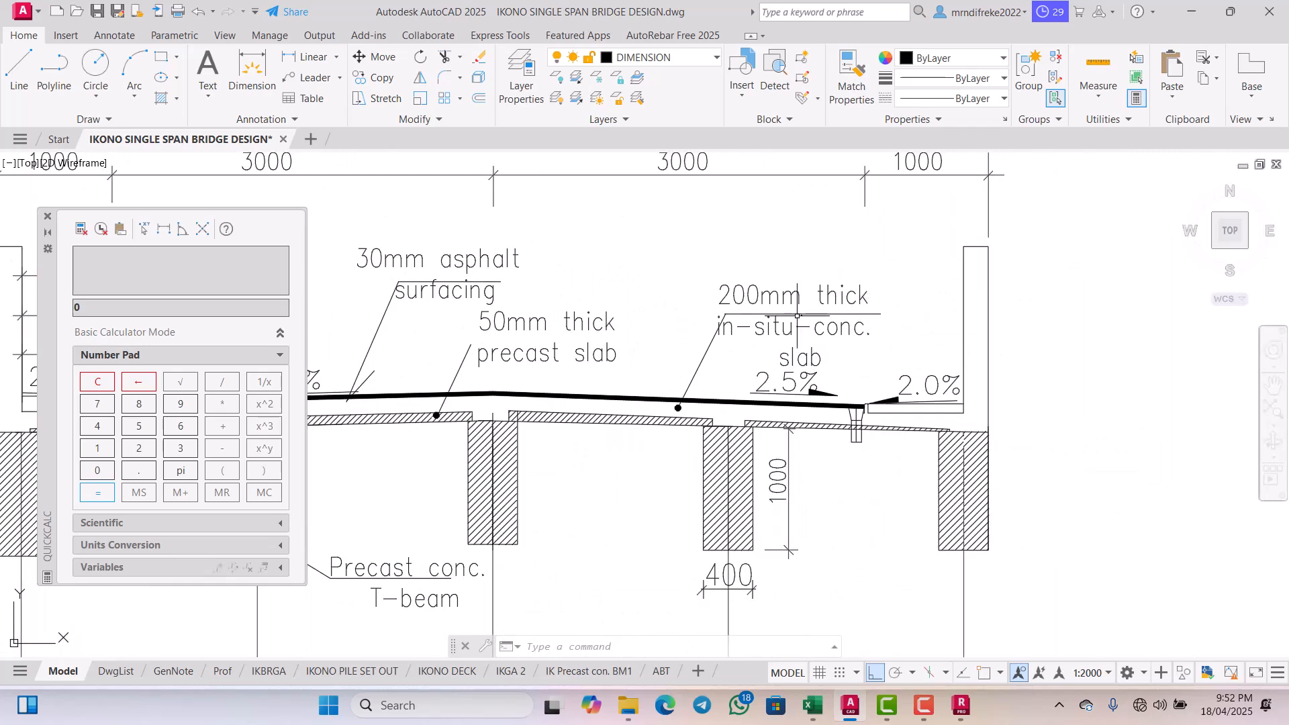
pyautogui.scroll(3, 798, 317)
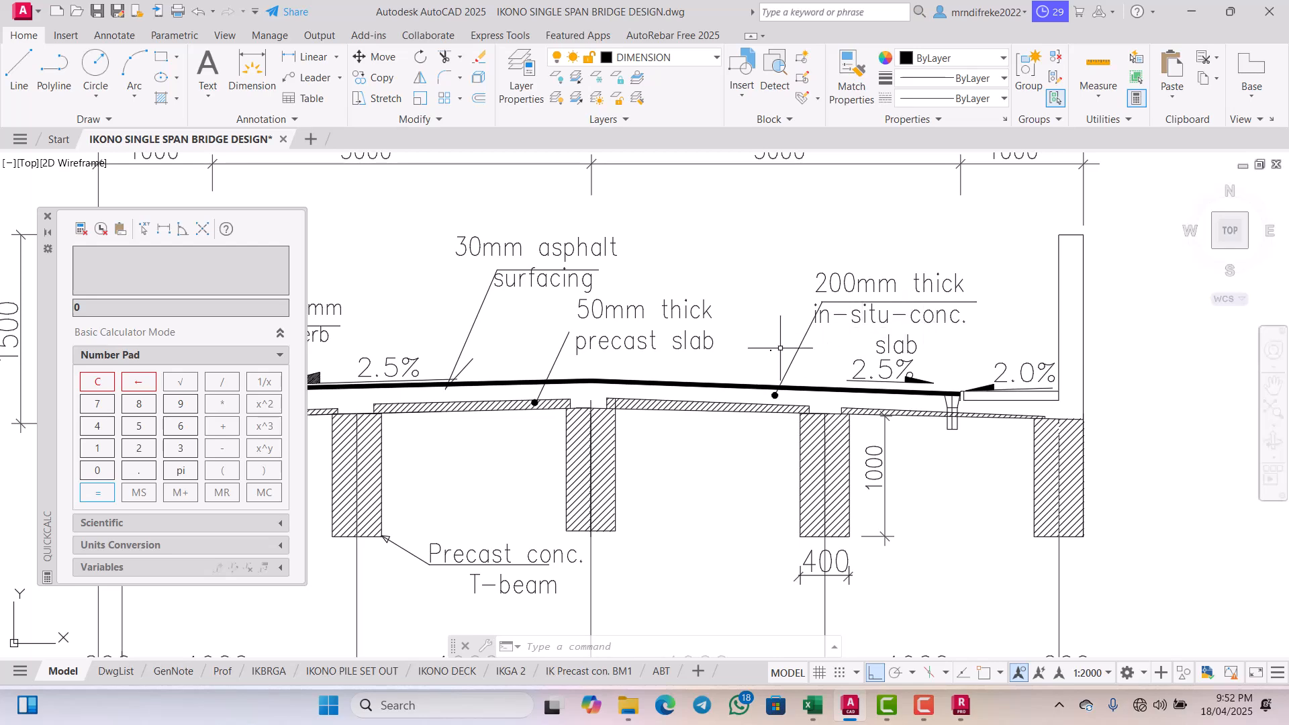
pyautogui.scroll(2, 607, 339)
pyautogui.scroll(-2, 634, 299)
pyautogui.scroll(2, 628, 290)
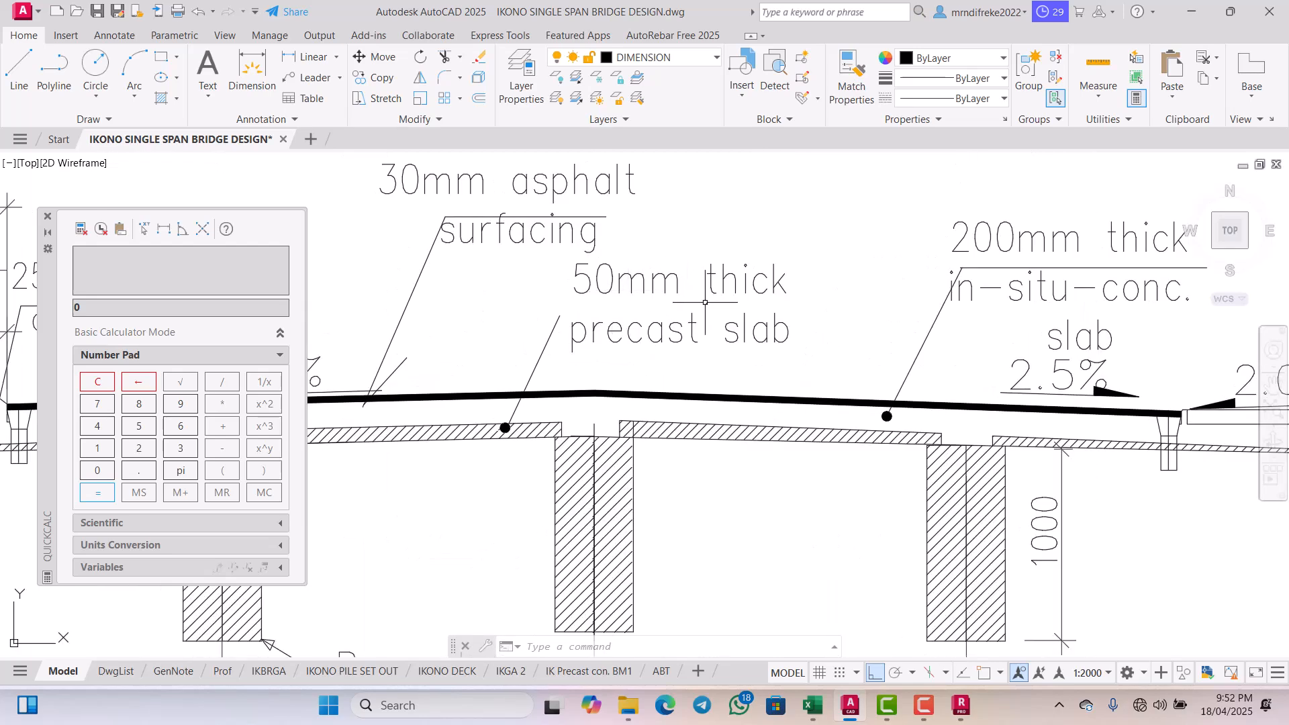
pyautogui.scroll(-2, 666, 328)
pyautogui.scroll(-2, 862, 309)
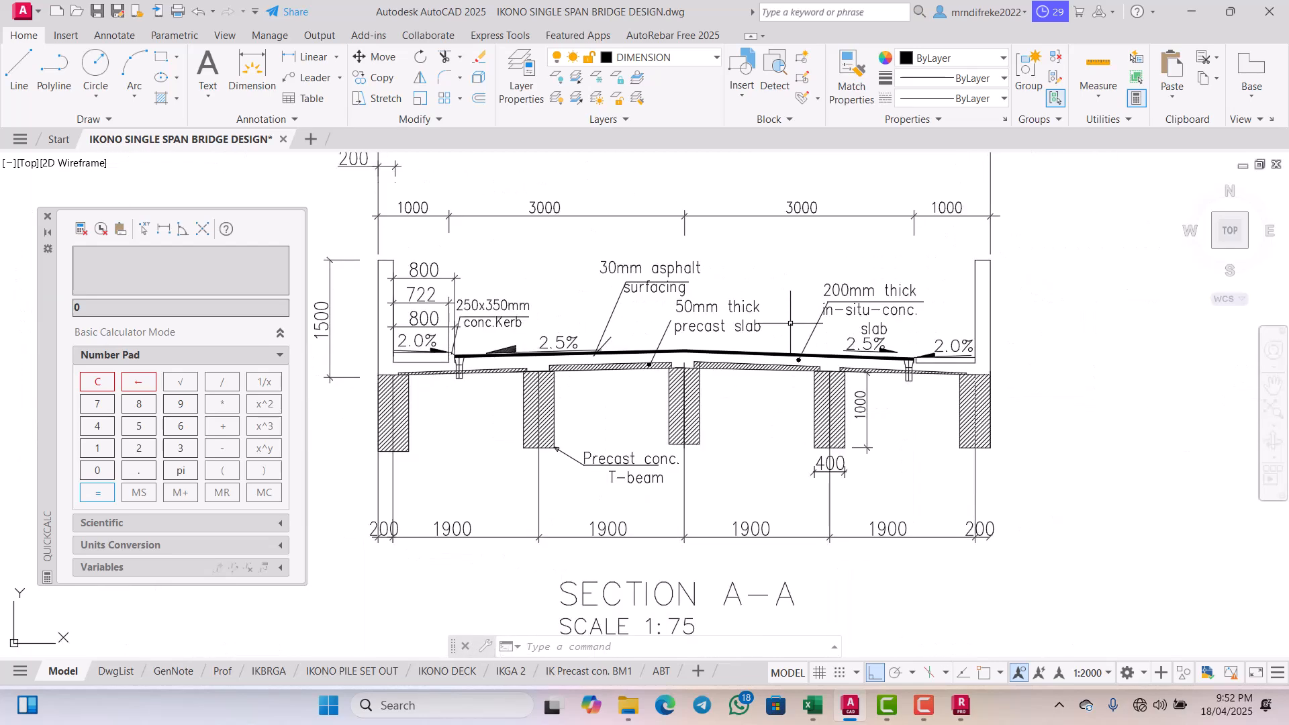
pyautogui.scroll(2, 826, 302)
pyautogui.scroll(-2, 792, 296)
pyautogui.scroll(2, 757, 290)
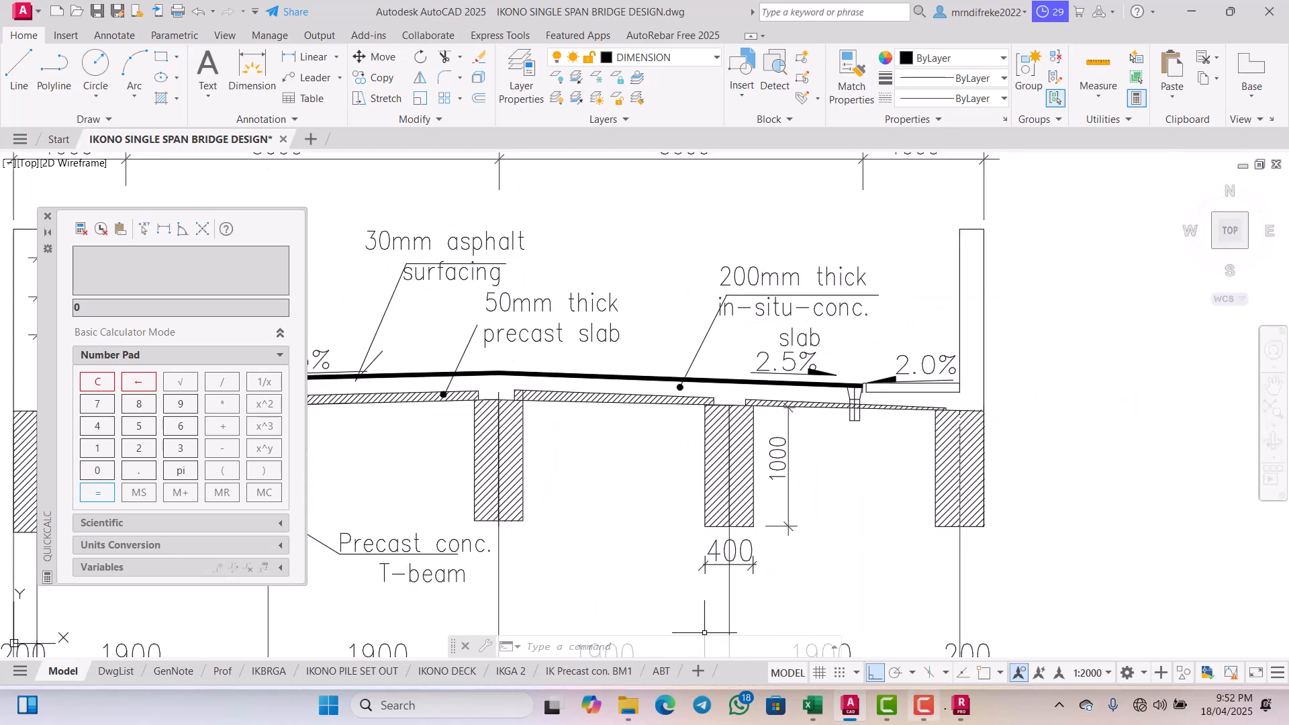
# Step: Switch to Robot Structural Analysis, set the deck slab thickness material to C30/37, and add the thickness to the panel properties
pyautogui.click(961, 705)
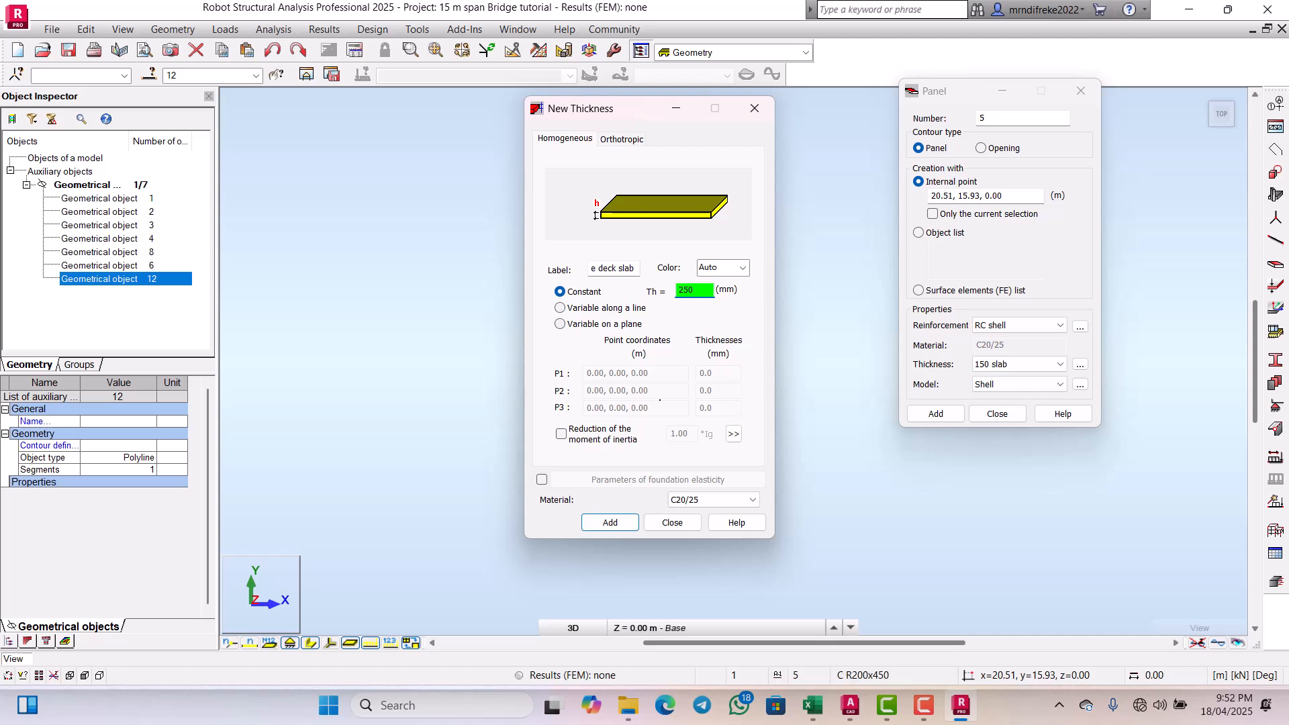
pyautogui.click(739, 500)
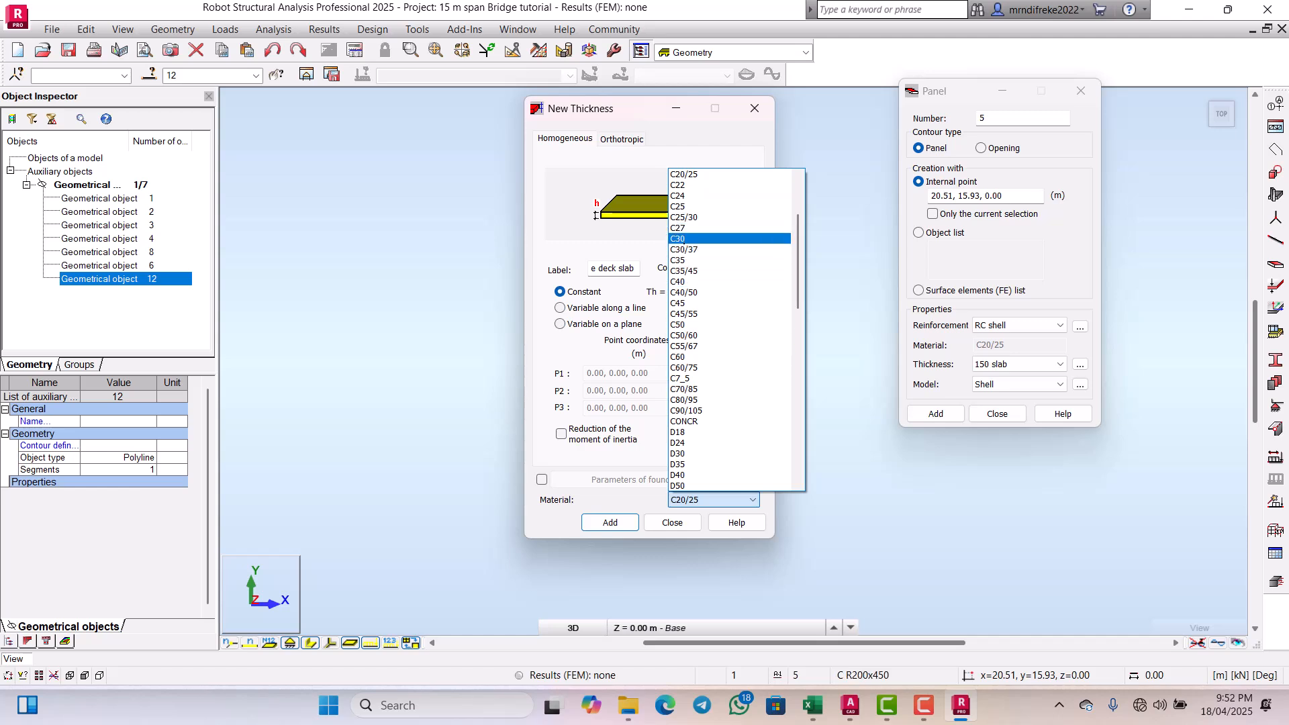
pyautogui.click(684, 248)
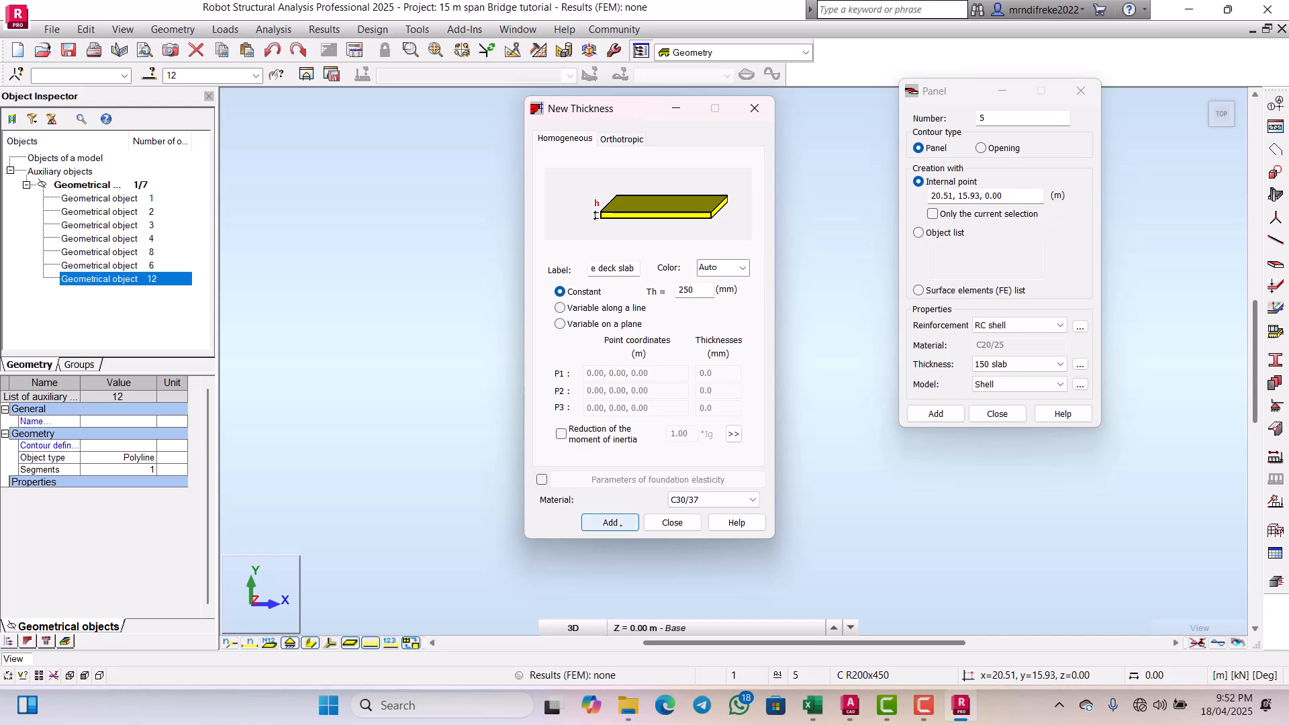
pyautogui.click(610, 522)
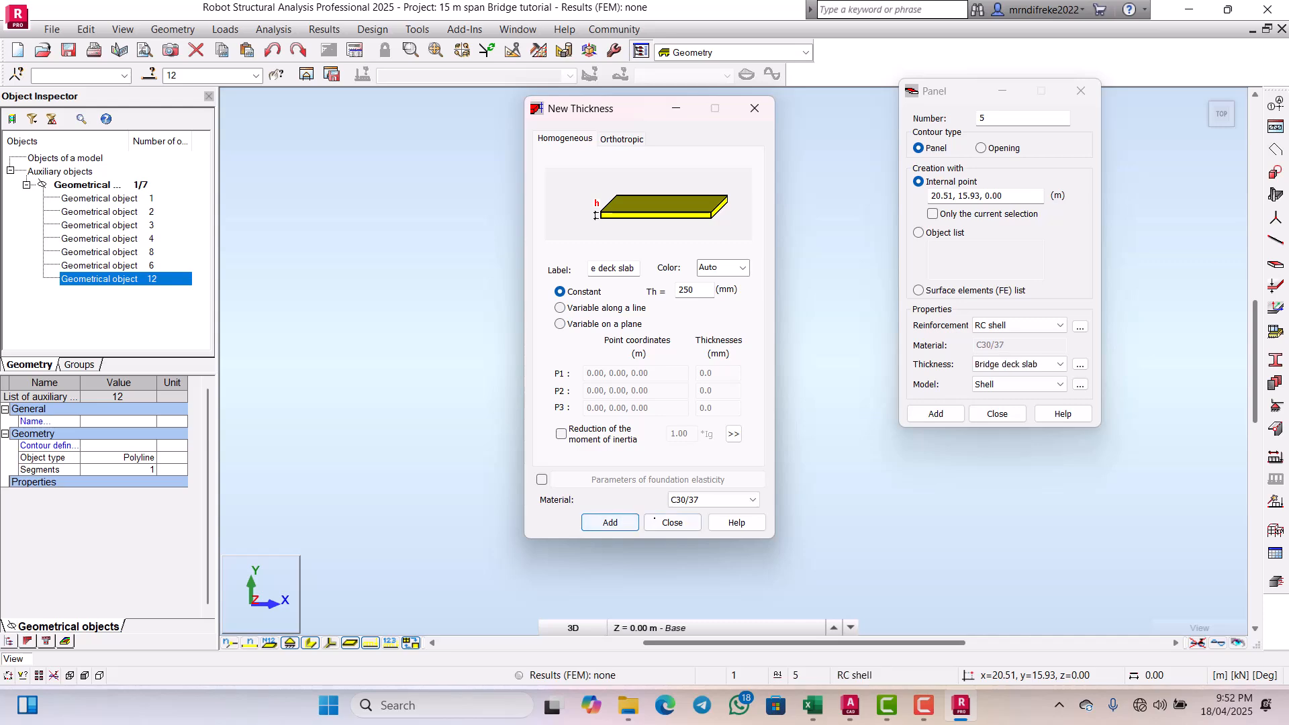
pyautogui.click(671, 522)
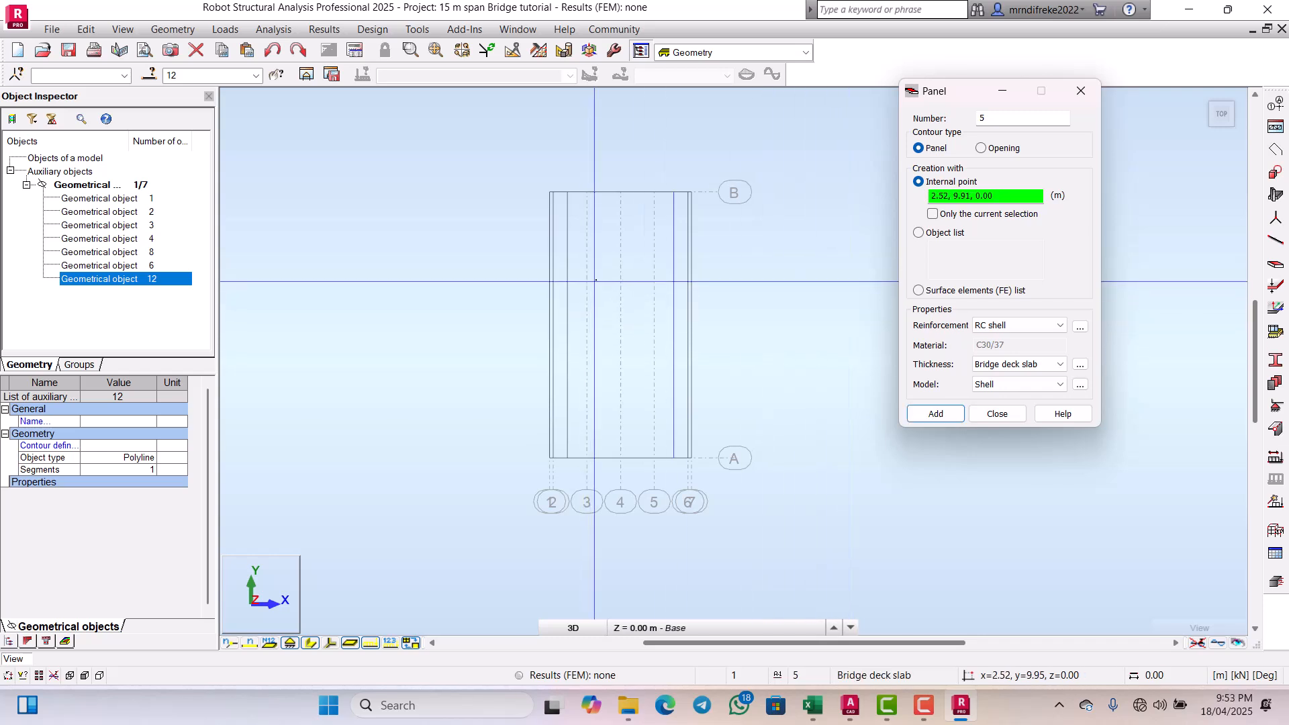
# Step: Create the bridge deck panel from an internal point inside the deck outline, and finish the panel definition
pyautogui.click(587, 298)
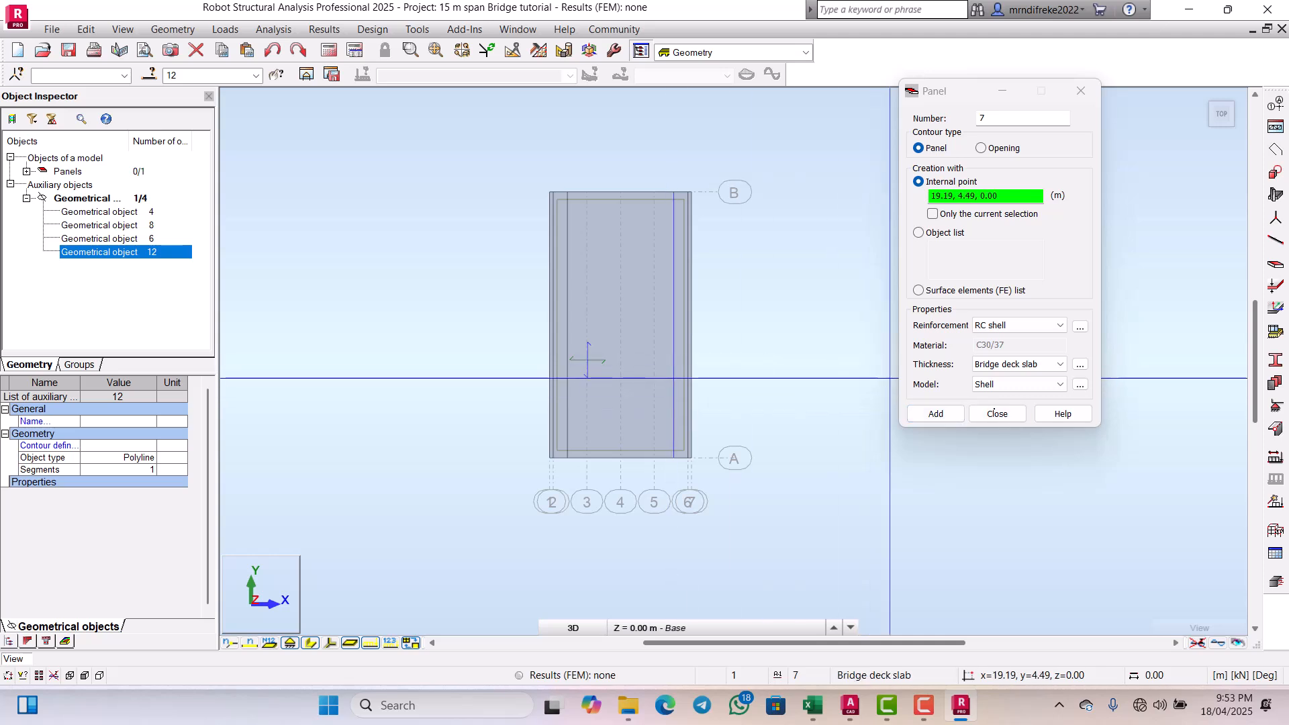
pyautogui.click(997, 413)
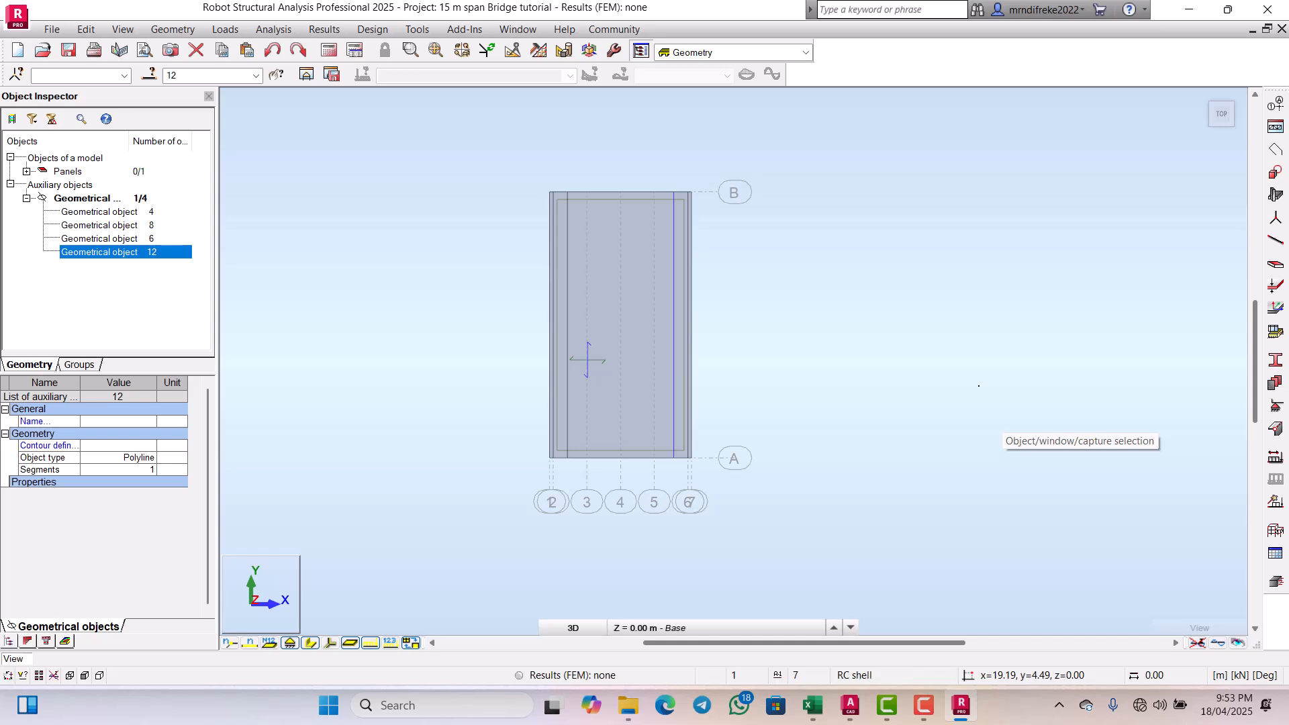
pyautogui.scroll(-1, 743, 264)
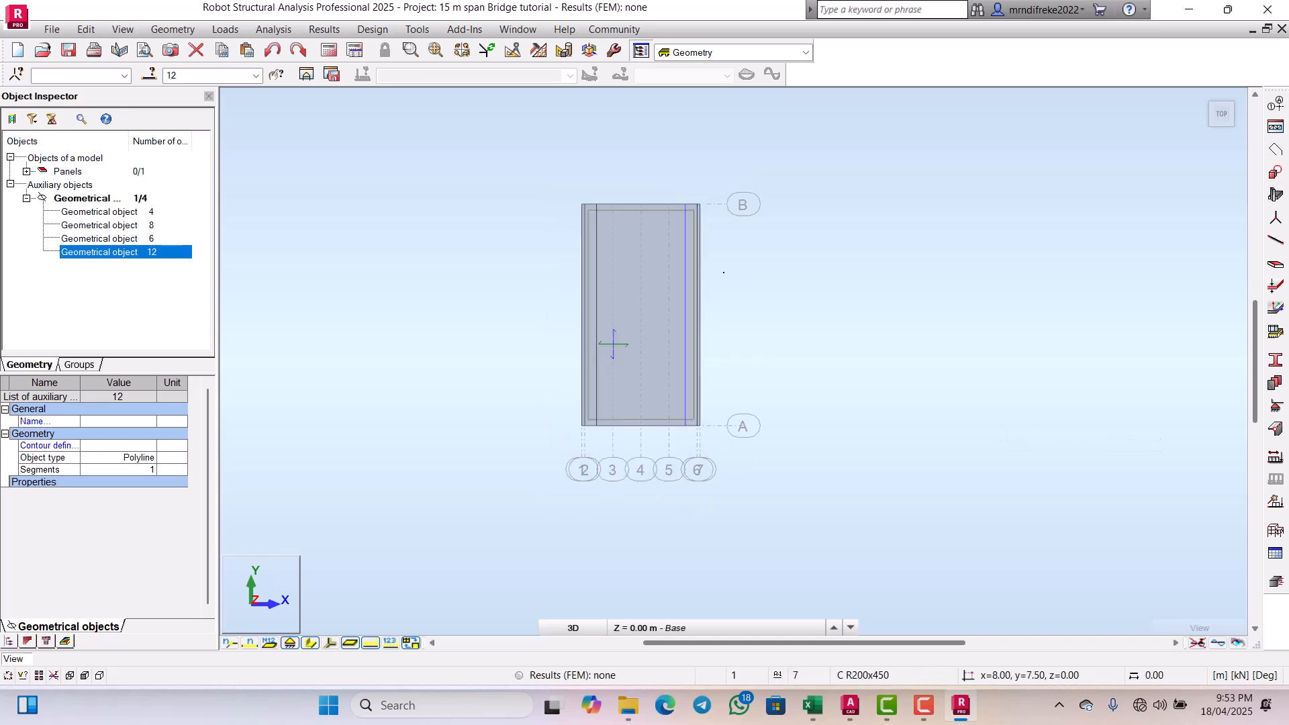
pyautogui.scroll(3, 718, 239)
pyautogui.scroll(-2, 644, 274)
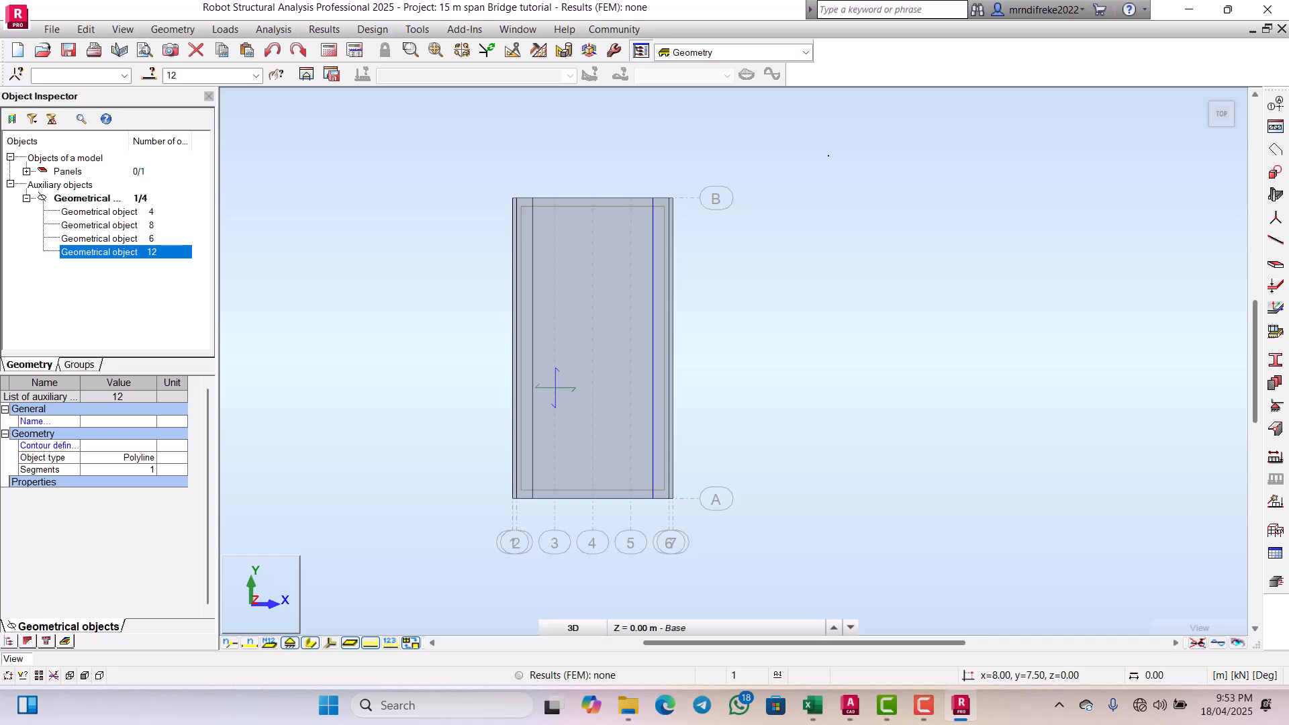
pyautogui.scroll(-2, 599, 260)
pyautogui.scroll(2, 720, 249)
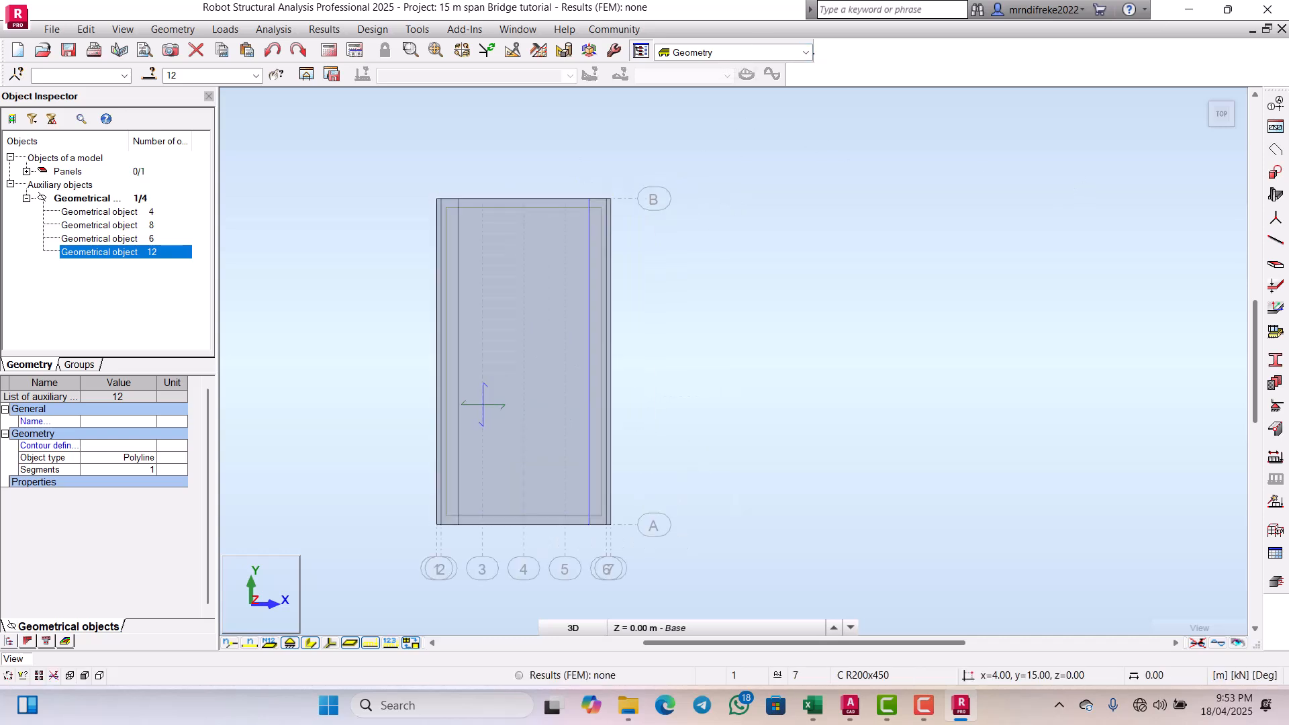
# Step: Change the workspace layout from Geometry to Loads
pyautogui.click(806, 53)
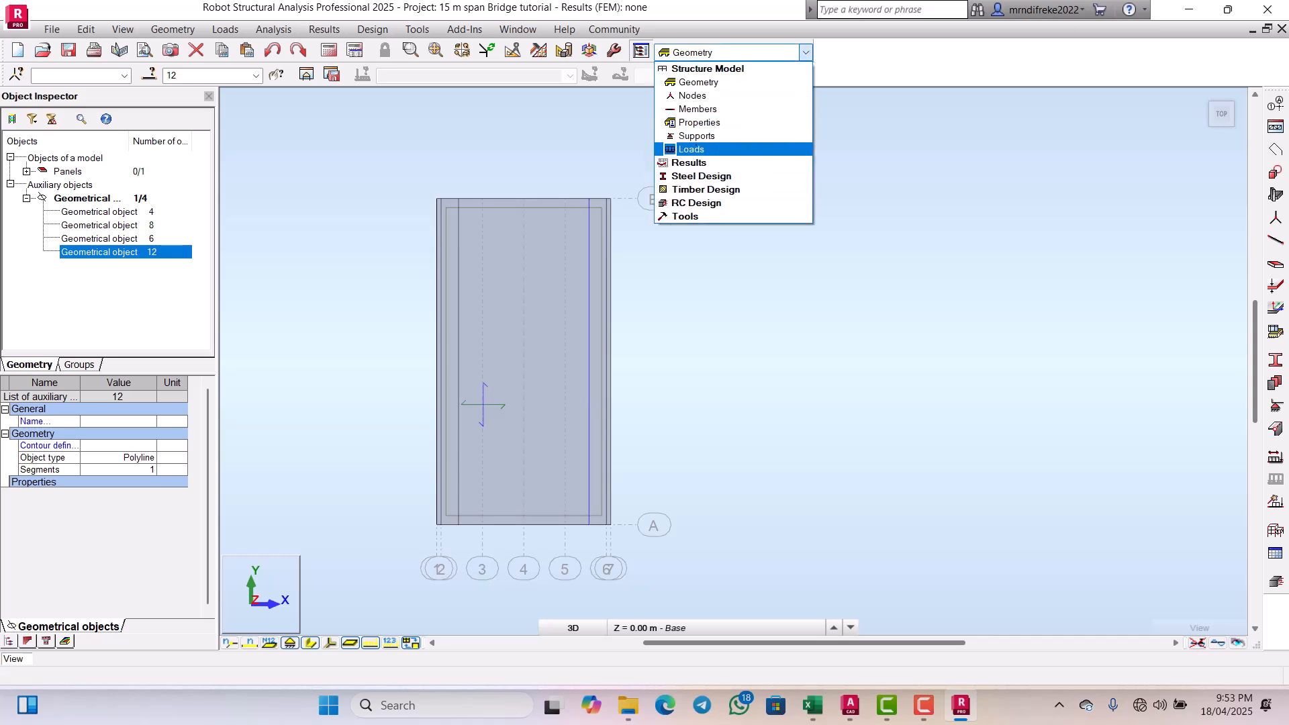
pyautogui.press('Return')
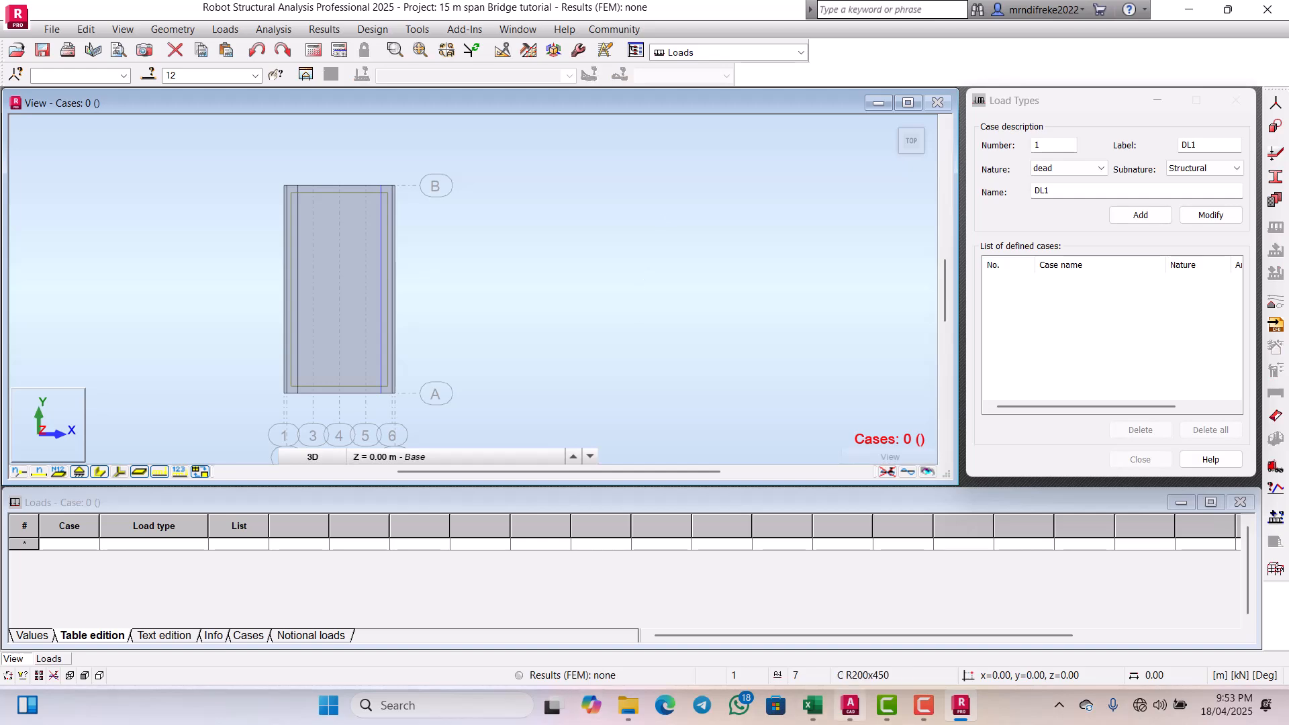
# Step: Switch to Excel and enter "Maximum span moment" in cell E12 of the Loading on Robot sheet, beside HB 45 units position 1
pyautogui.click(812, 704)
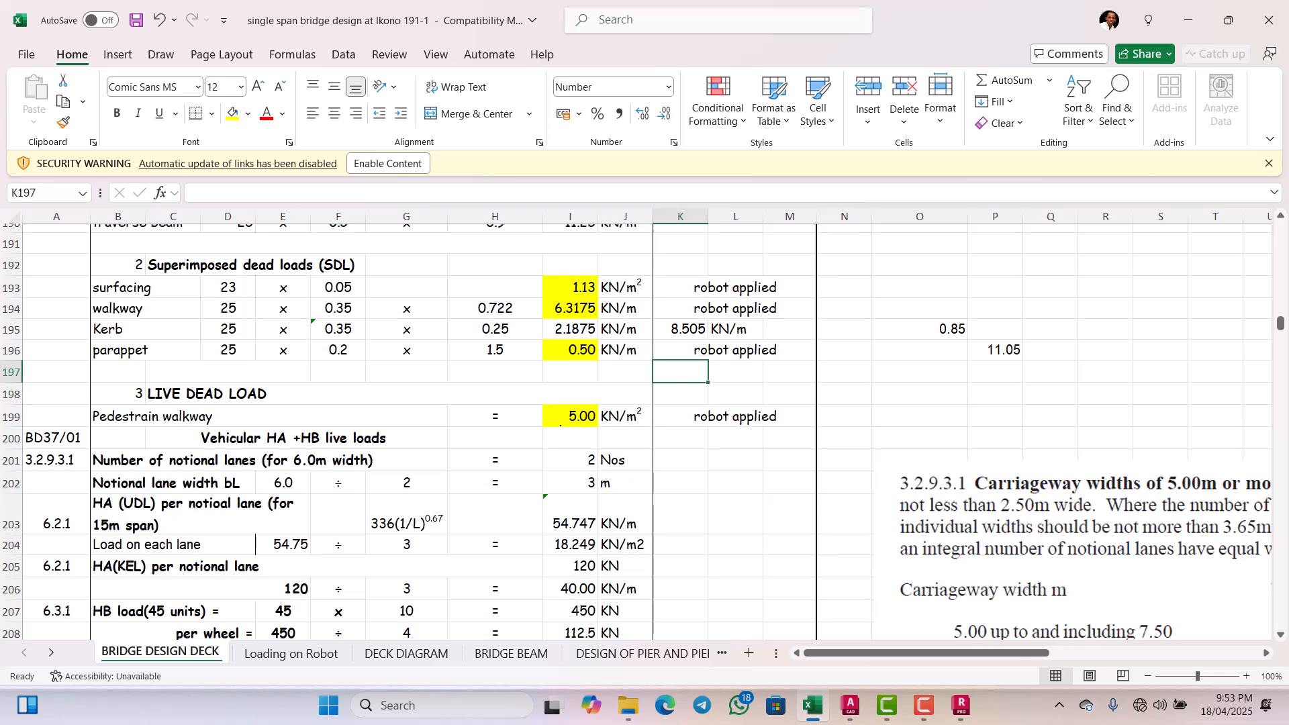
pyautogui.click(310, 653)
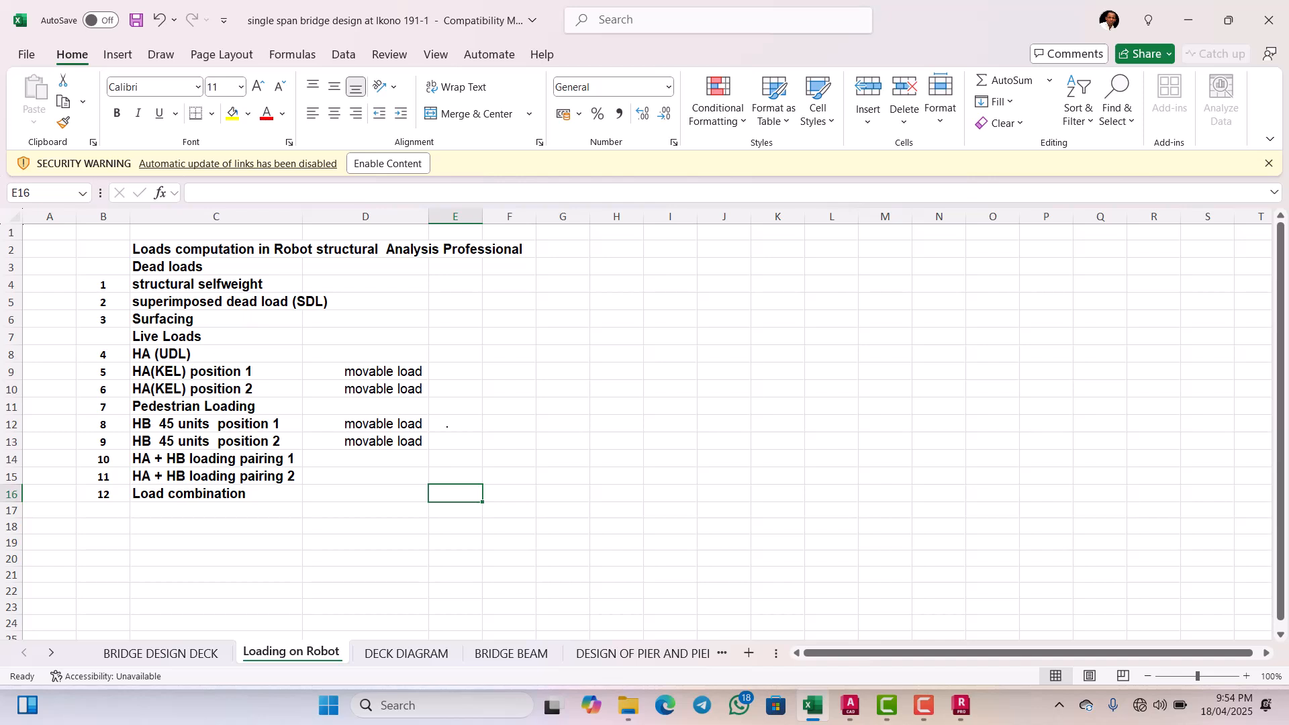
pyautogui.click(447, 426)
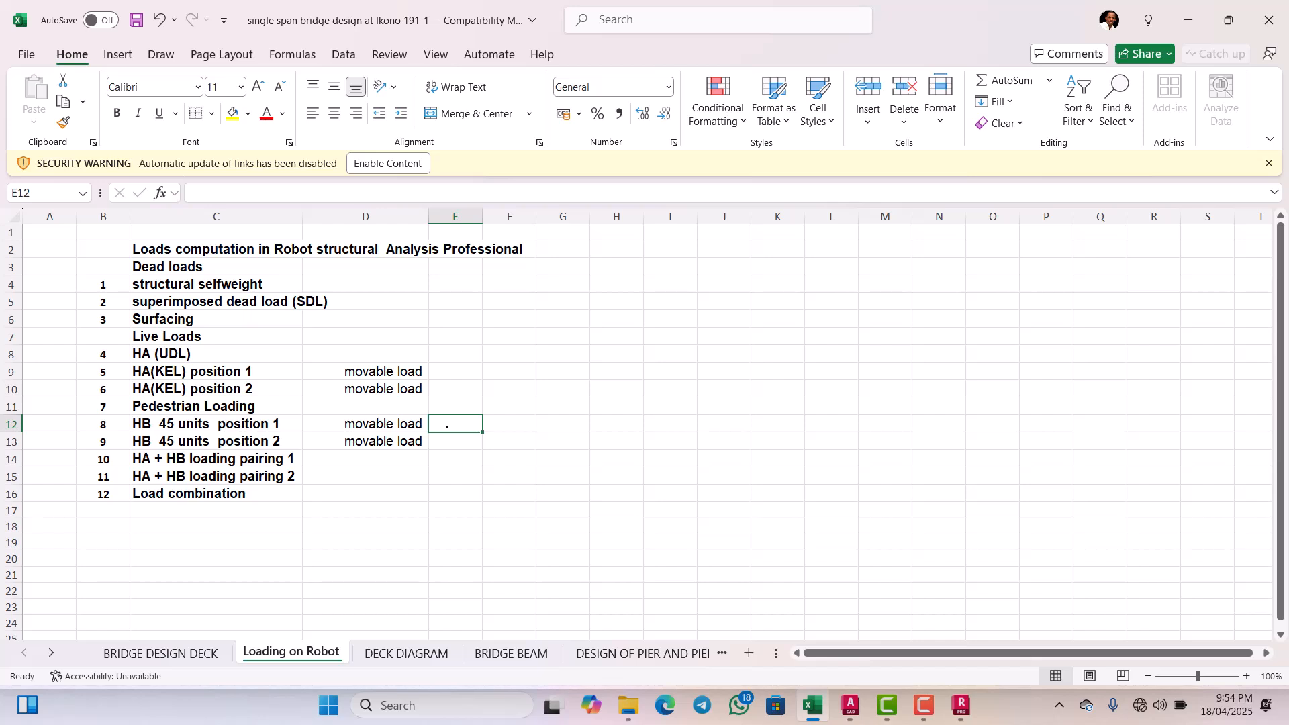
pyautogui.write('Max')
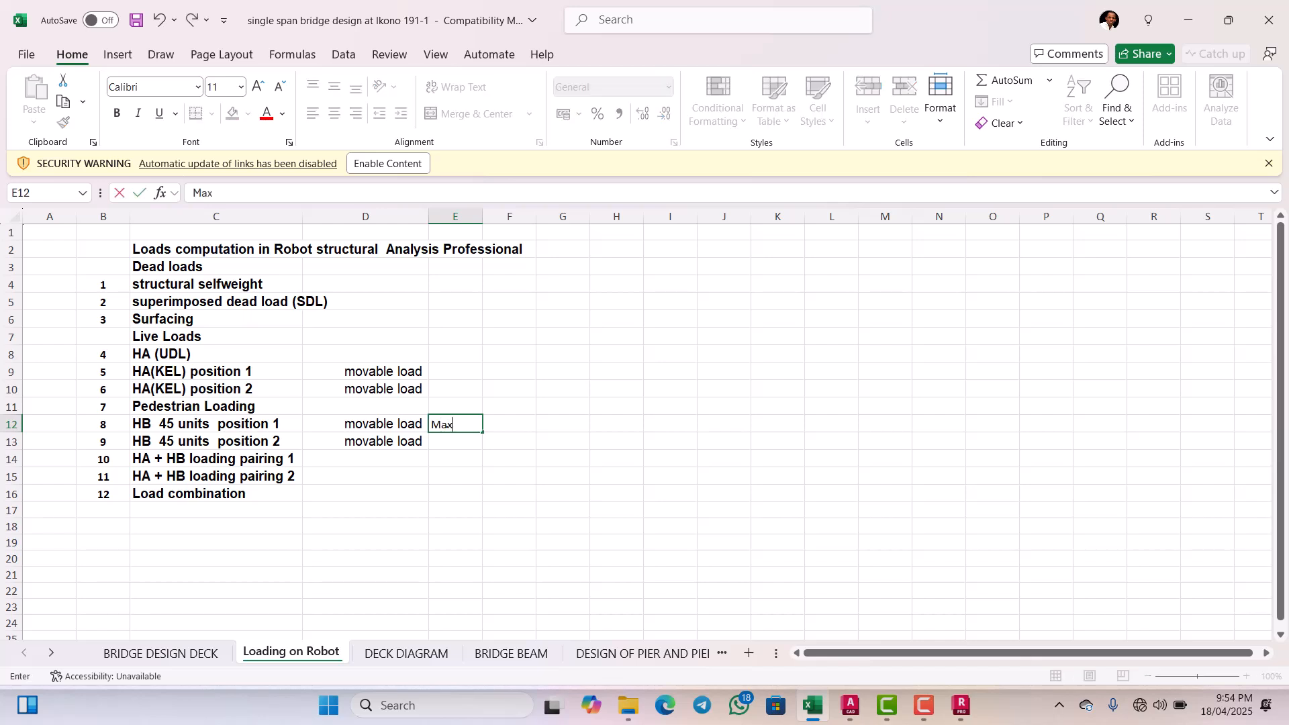
pyautogui.write('imum span moment')
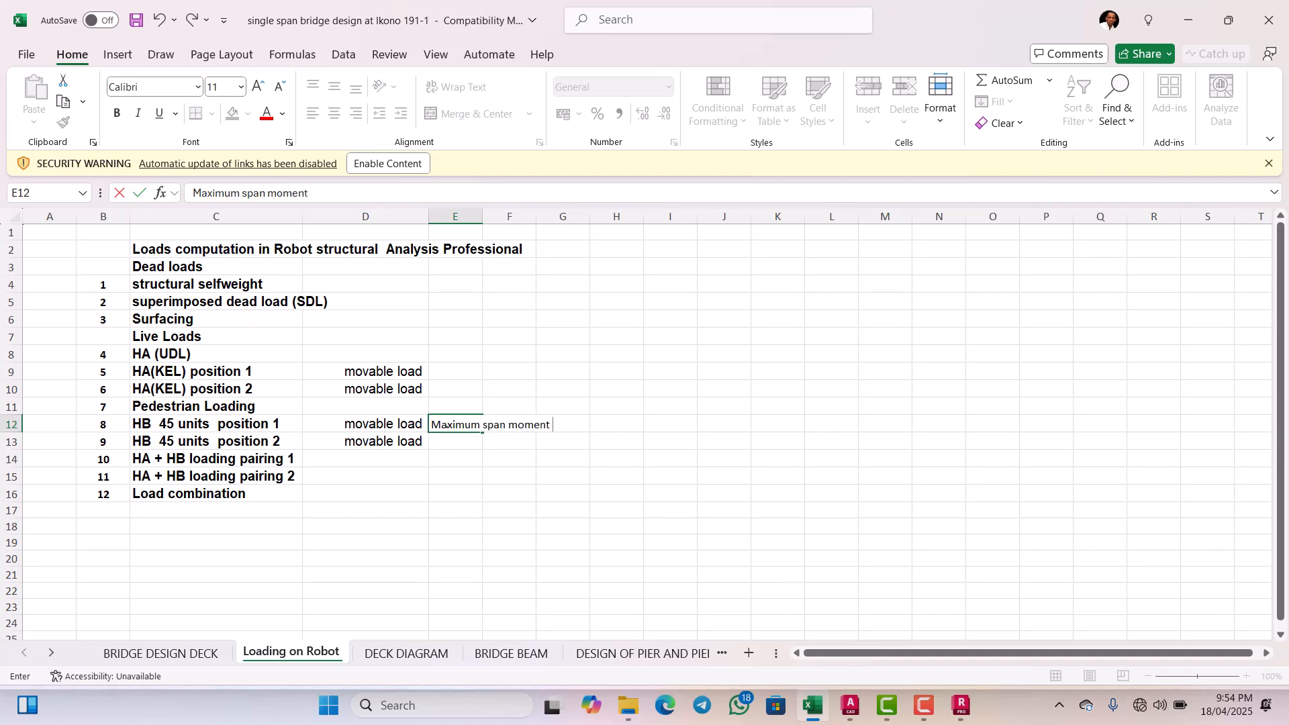
pyautogui.press('Return')
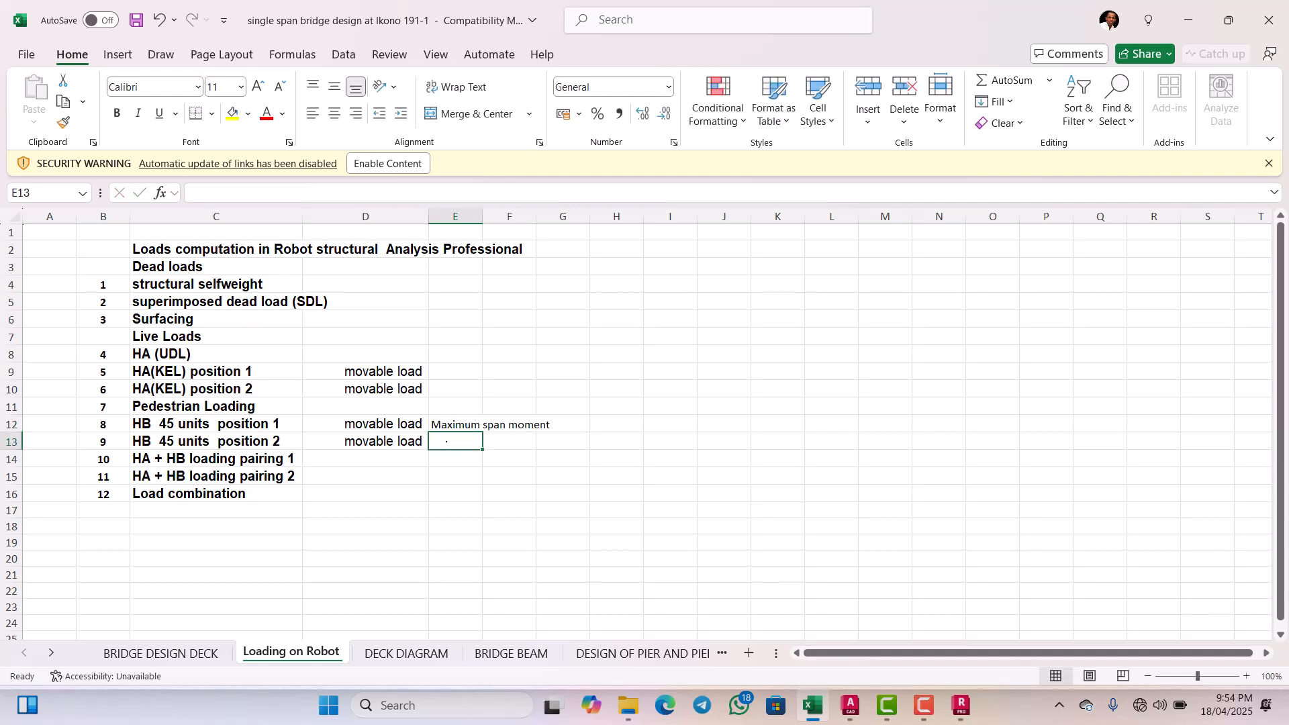
# Step: Enter "maximum shear force" in cell E13, beside HB 45 units position 2
pyautogui.write('m')
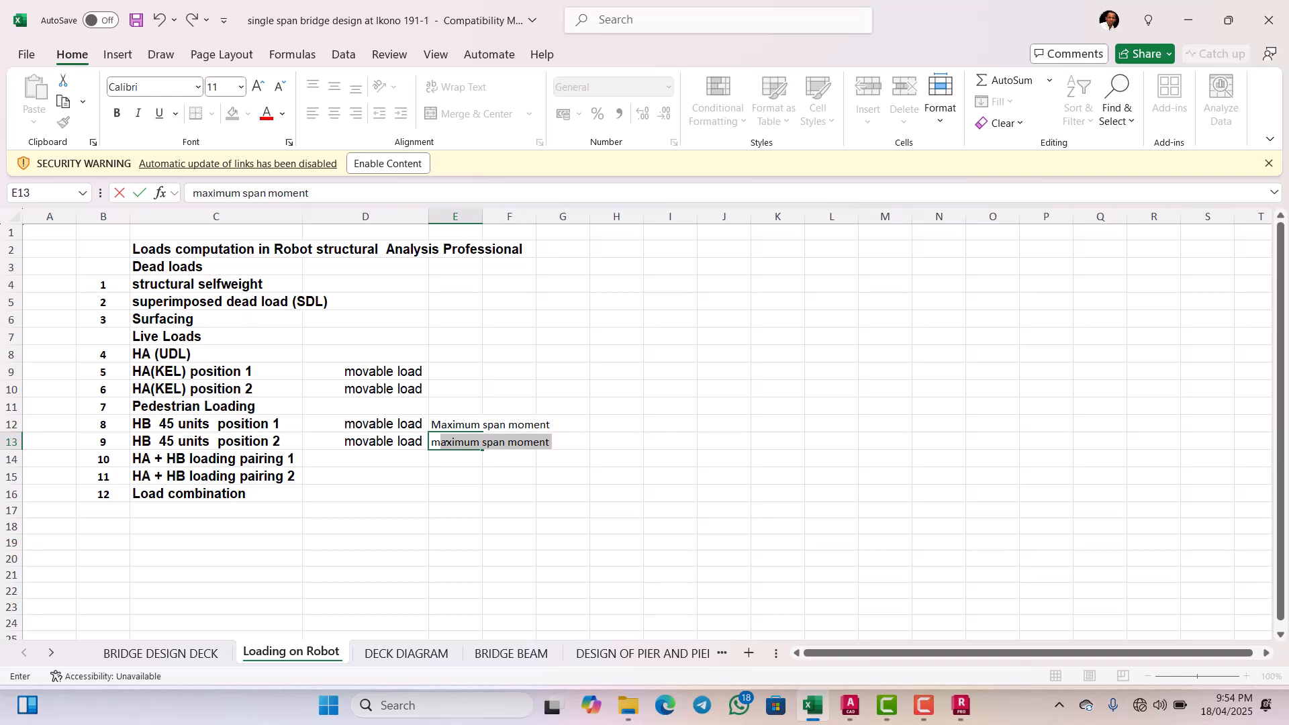
pyautogui.write('aximum shaear')
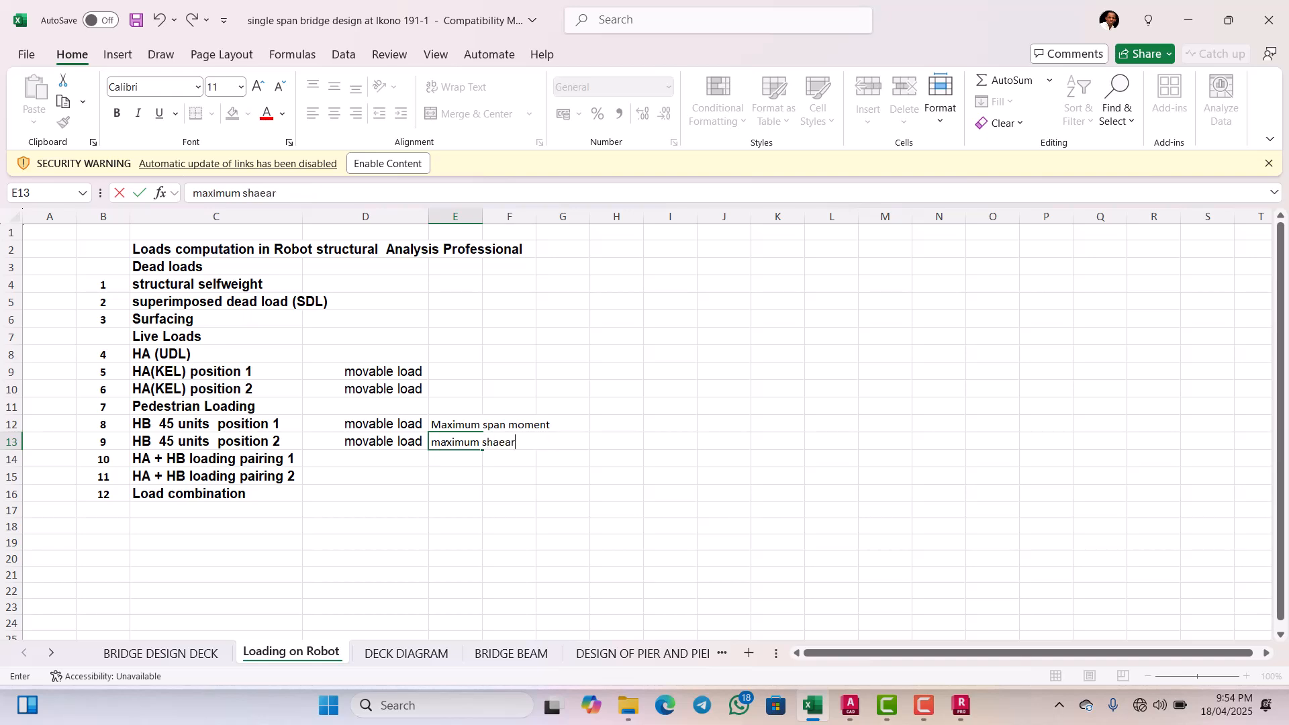
pyautogui.press('BackSpace')
pyautogui.press('BackSpace')
pyautogui.press('BackSpace')
pyautogui.write('ear force')
pyautogui.click(446, 482)
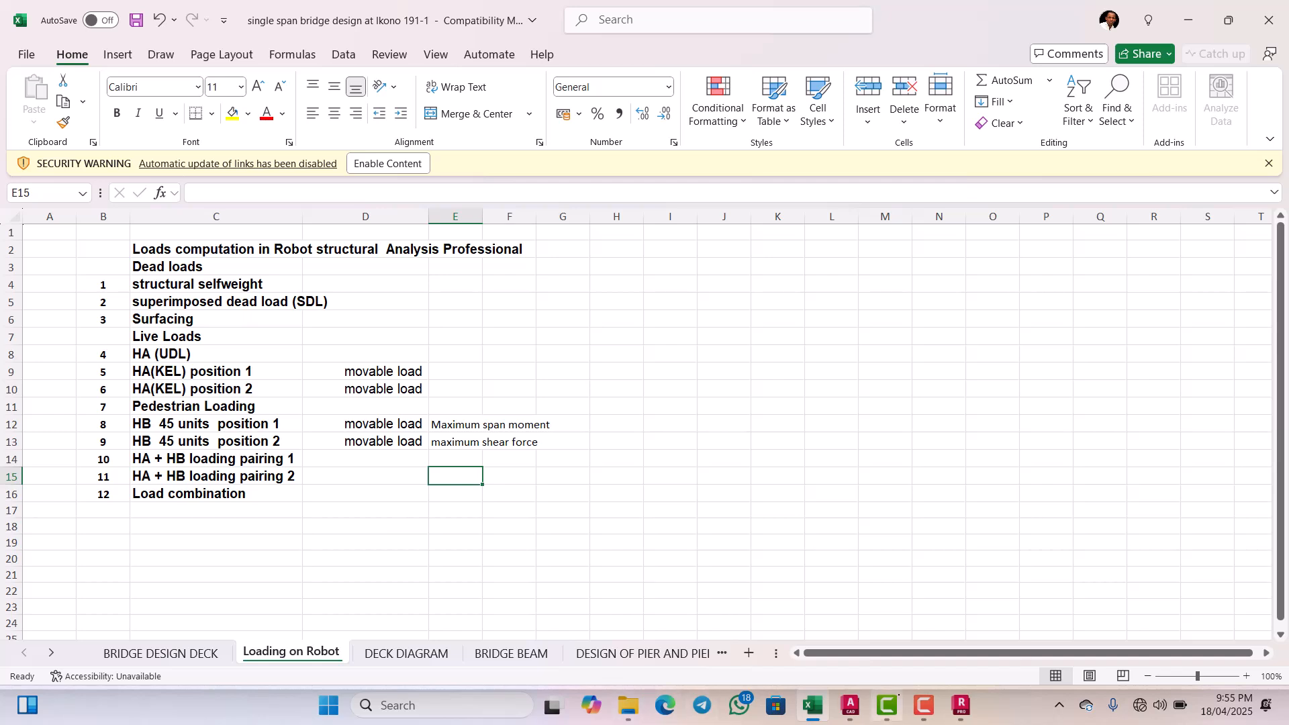
# Step: Switch to Robot Structural Analysis and add a structural dead load case named "structural self weight" with the label SW
pyautogui.click(961, 704)
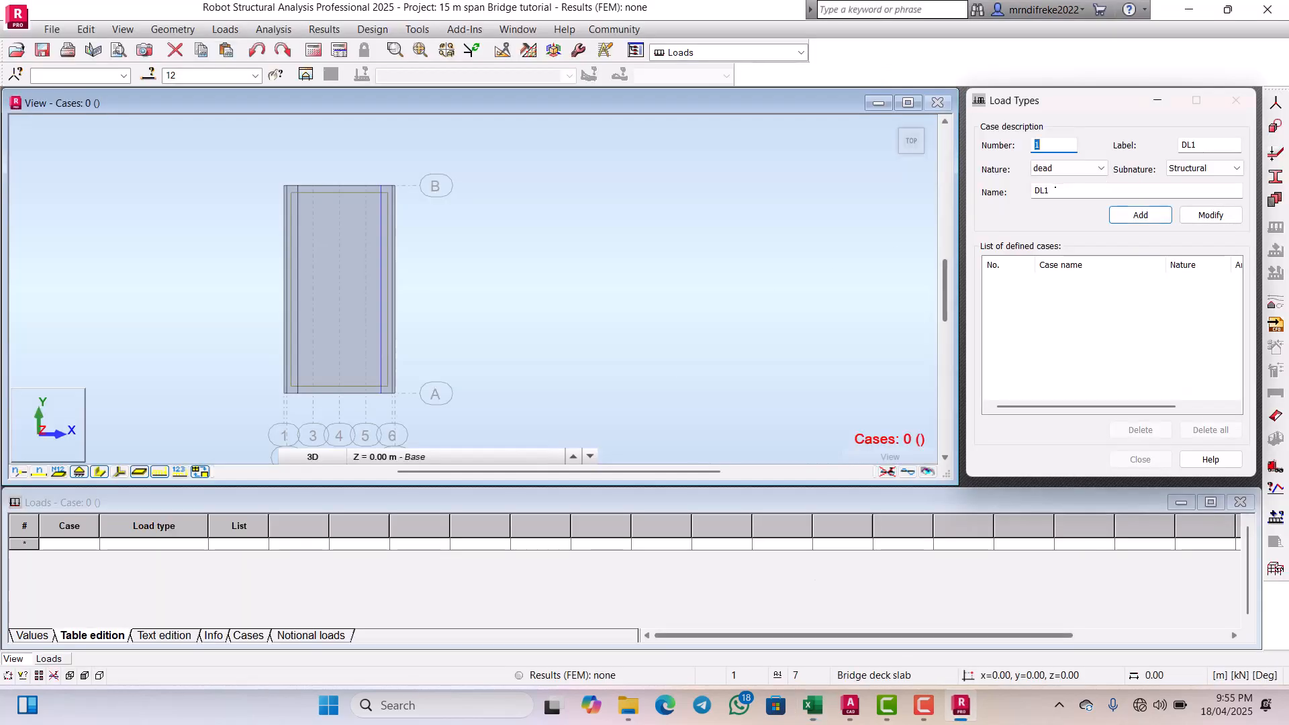
pyautogui.click(1055, 190)
pyautogui.press('BackSpace')
pyautogui.press('BackSpace')
pyautogui.press('BackSpace')
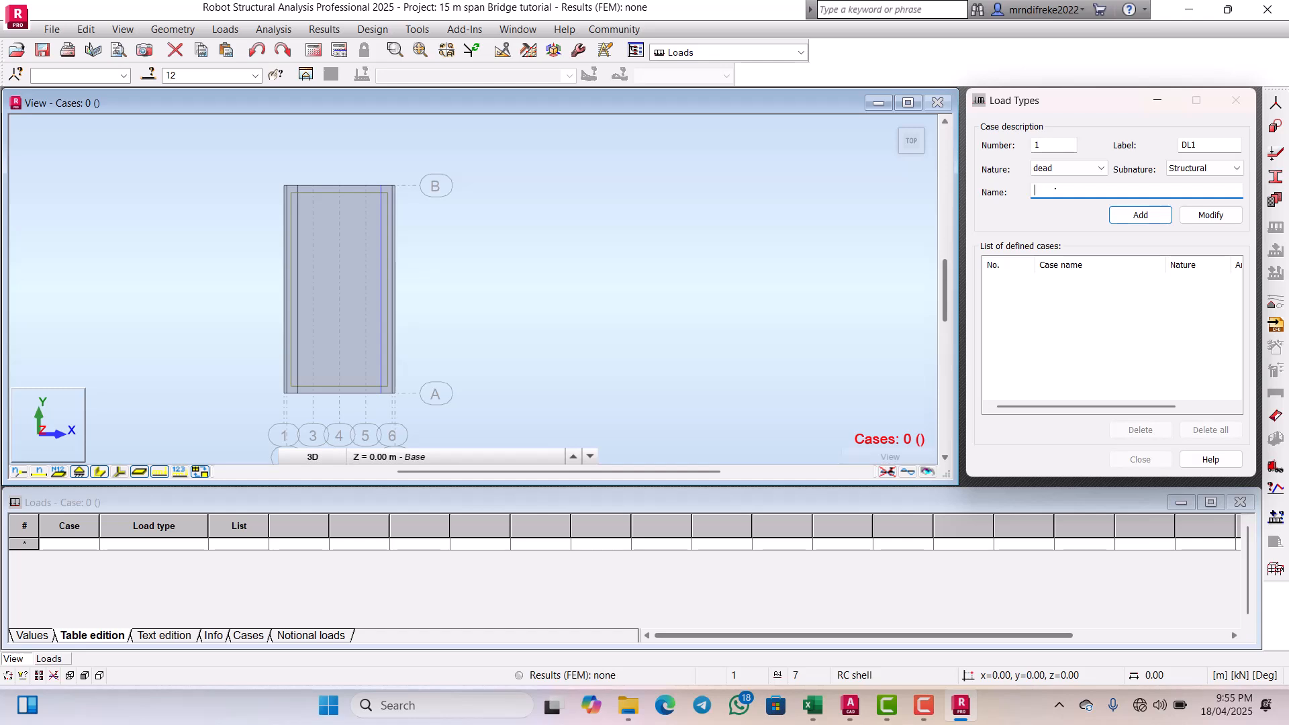
pyautogui.write('structural sel')
pyautogui.write('f weight')
pyautogui.moveTo(1201, 143); pyautogui.dragTo(1178, 145)
pyautogui.press('BackSpace')
pyautogui.write('SW')
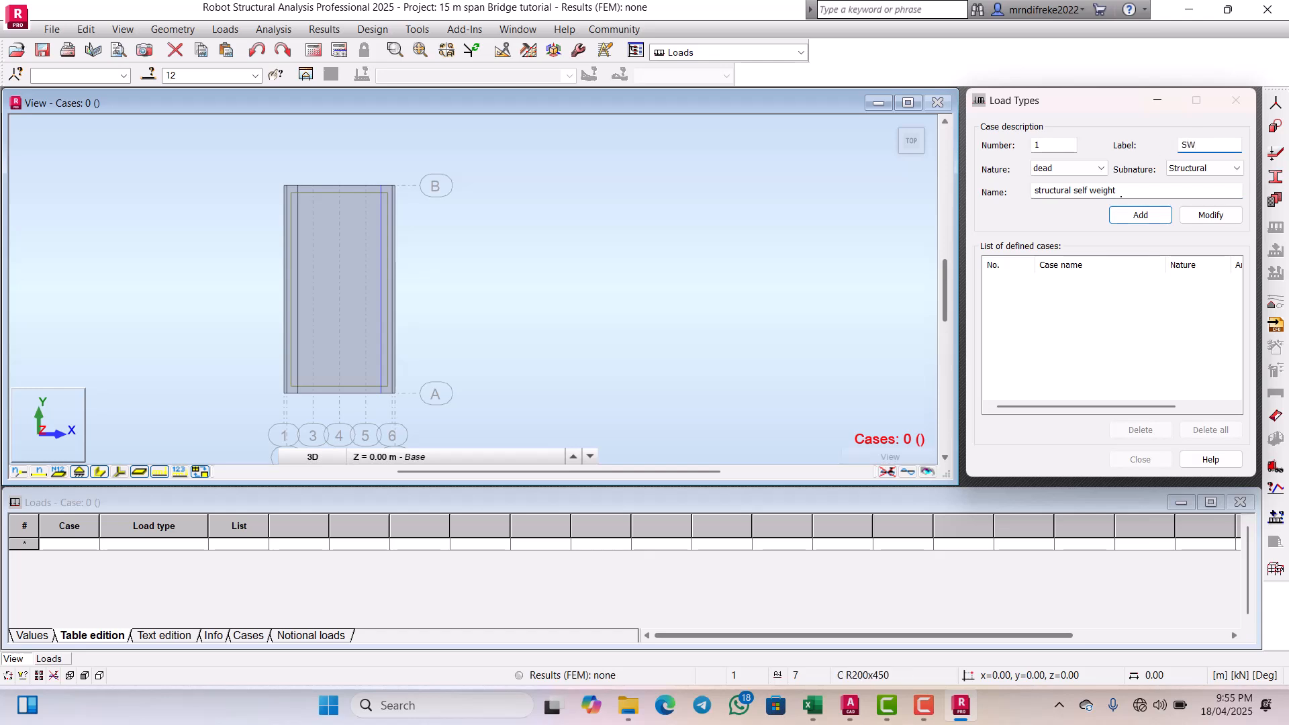
pyautogui.click(1140, 214)
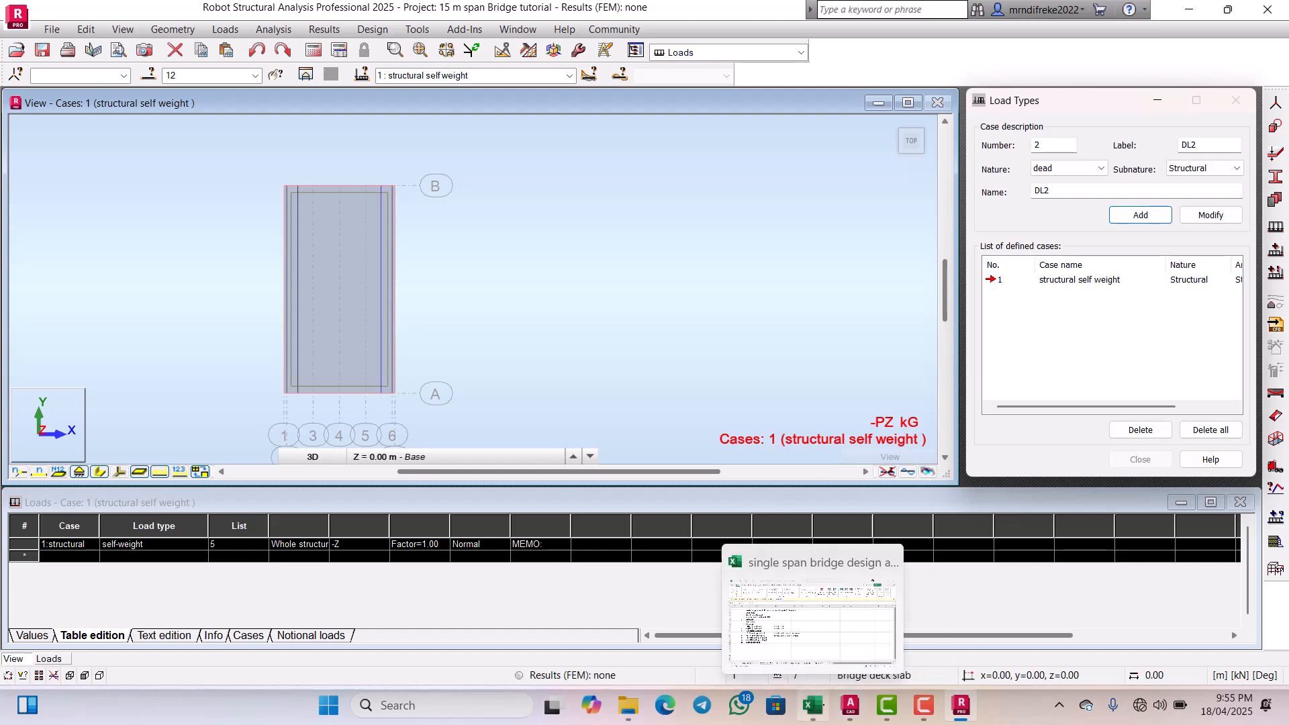
# Step: Check the load list in Excel, and add a structural dead load case in Robot named "Superimposed dead load (SDL)" with the label SDL
pyautogui.click(812, 705)
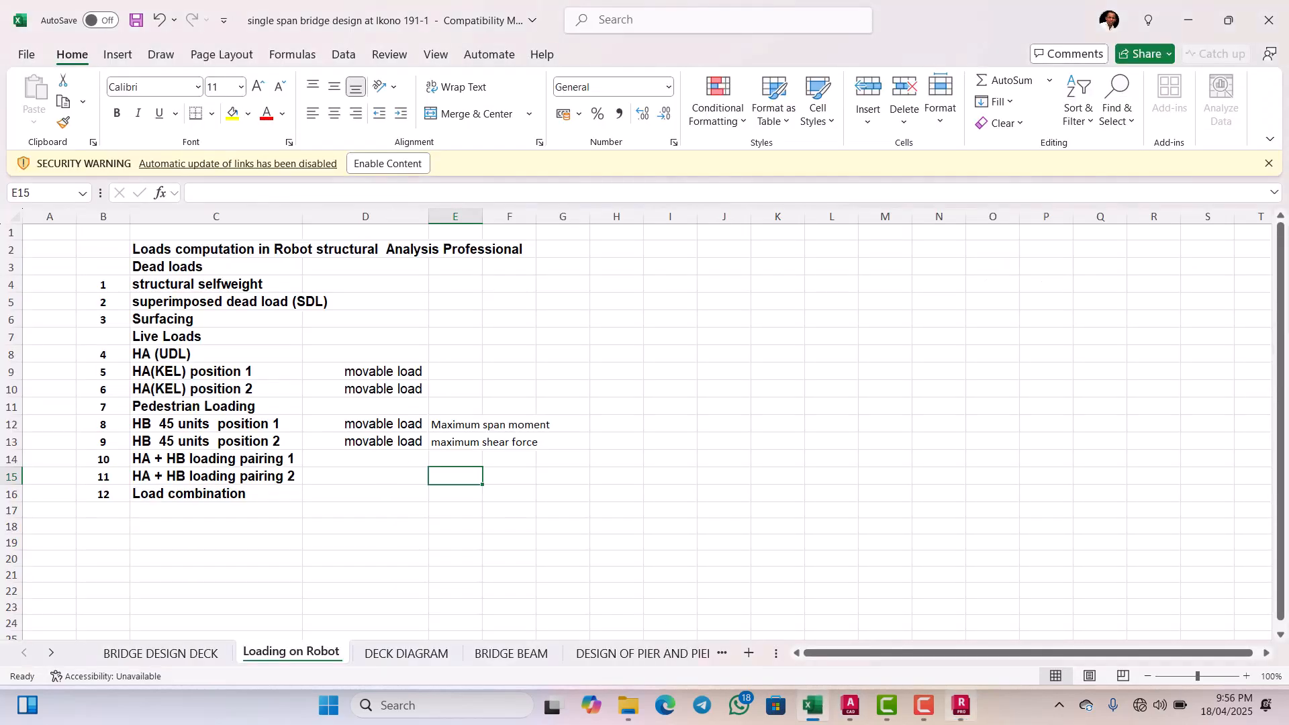
pyautogui.click(960, 704)
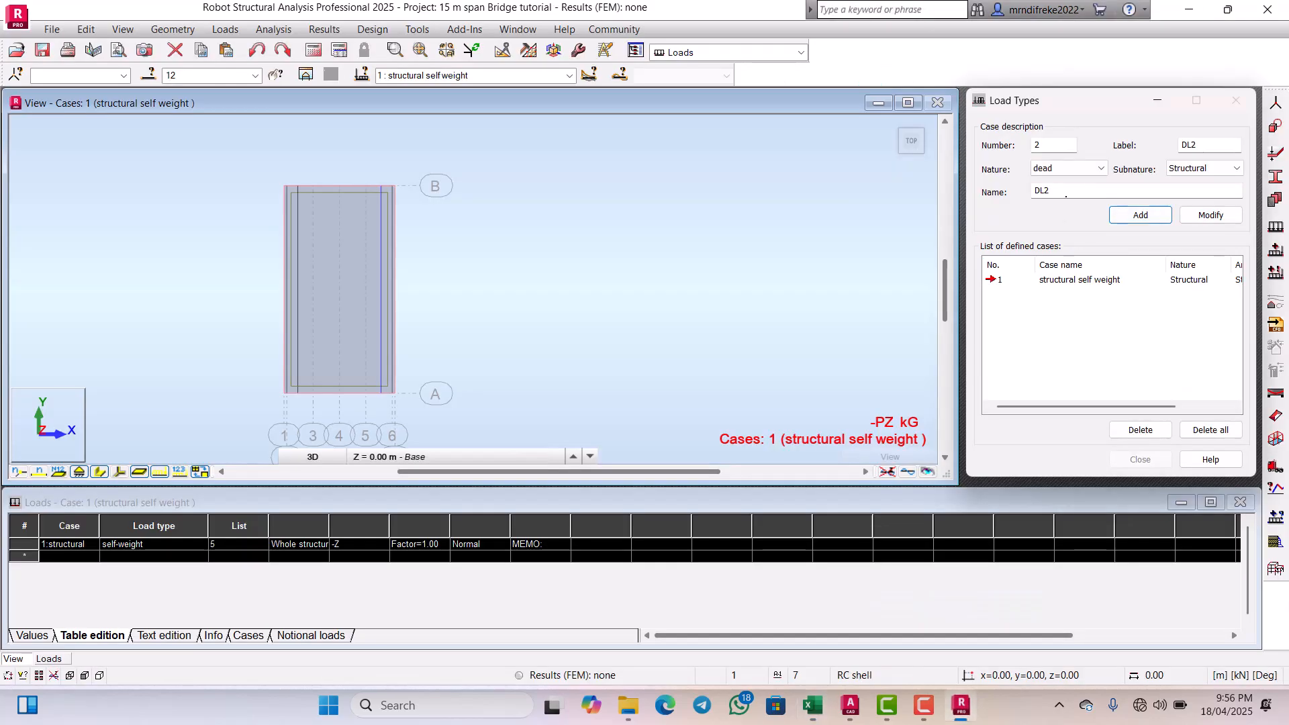
pyautogui.click(1062, 192)
pyautogui.press('BackSpace')
pyautogui.press('BackSpace')
pyautogui.write('Su')
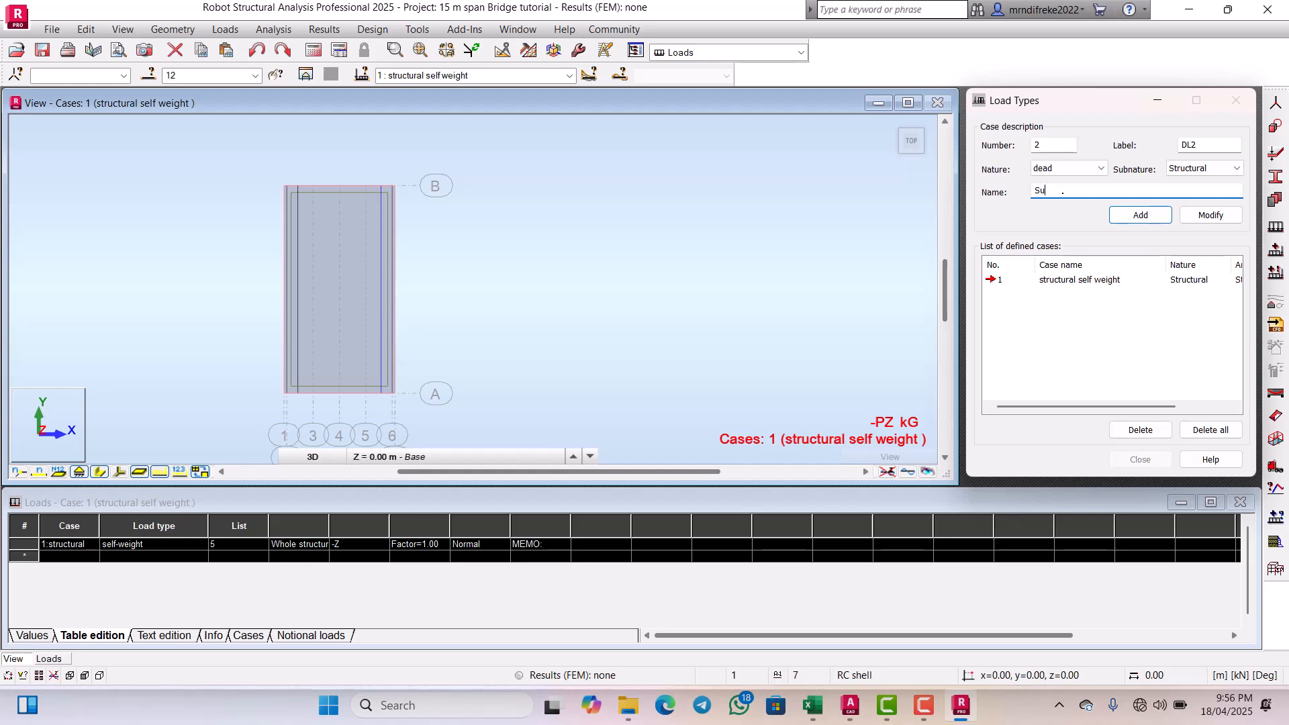
pyautogui.write('perimposed dead load (')
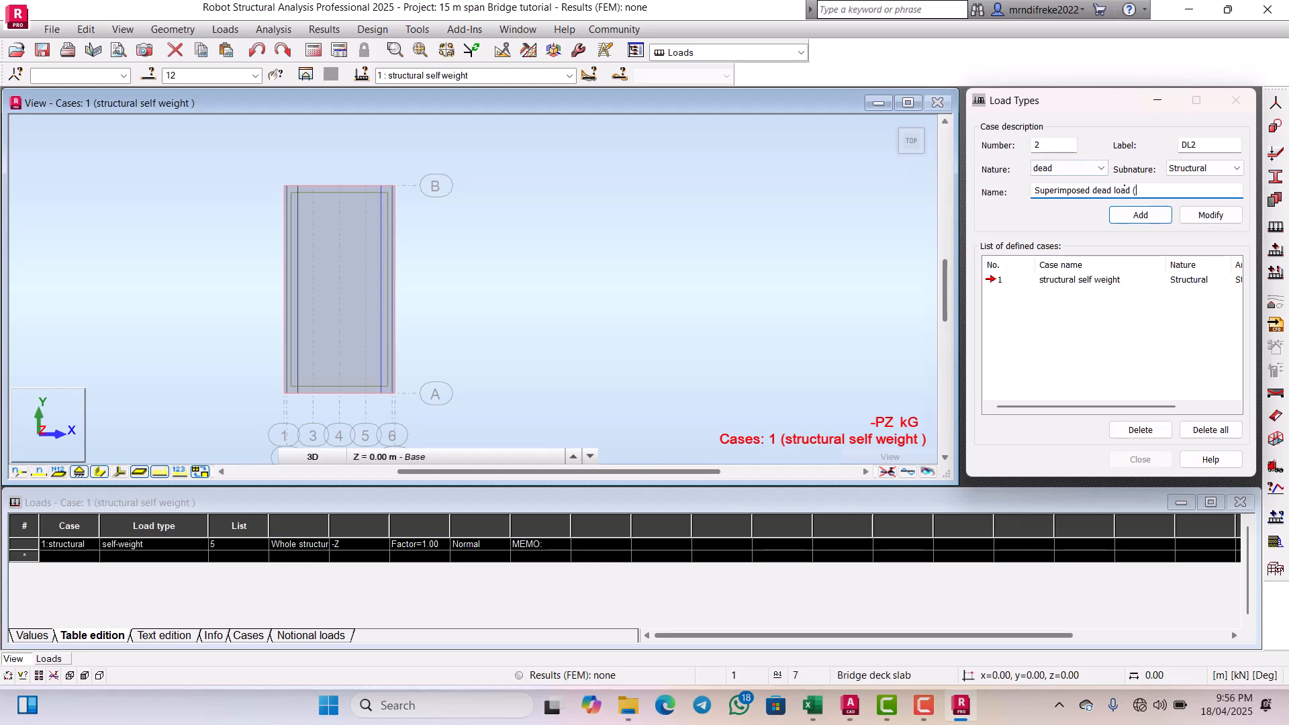
pyautogui.write('SDL)')
pyautogui.click(1201, 146)
pyautogui.press('BackSpace')
pyautogui.press('BackSpace')
pyautogui.press('BackSpace')
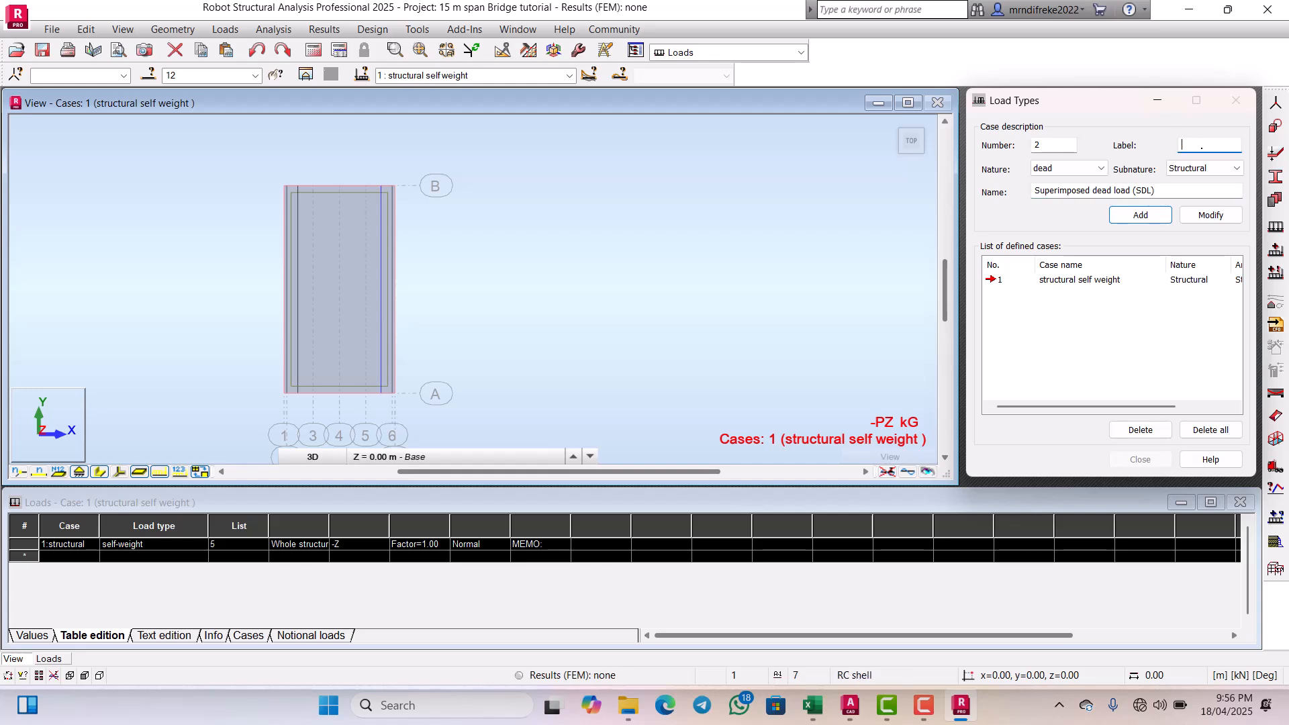
pyautogui.write('SDL')
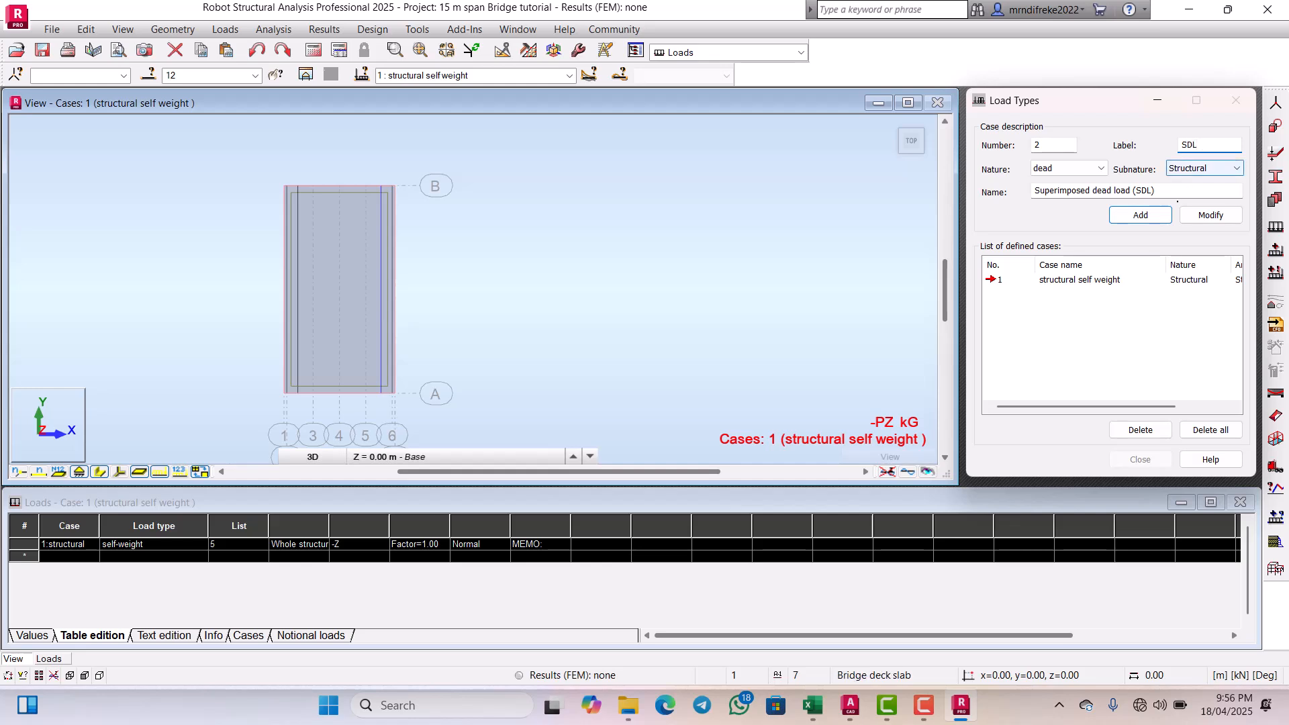
pyautogui.click(1155, 216)
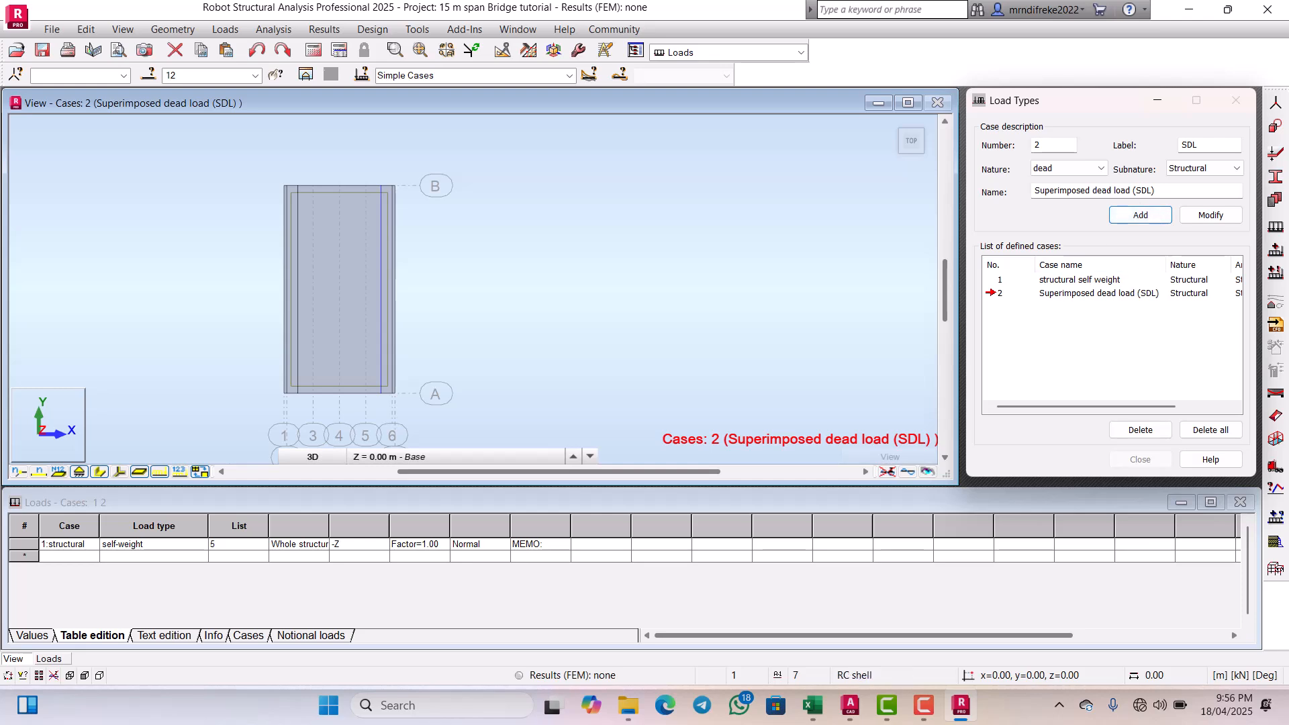
# Step: Add a structural dead load case named "Surfacing" with the label SURF
pyautogui.moveTo(1162, 190); pyautogui.dragTo(1035, 191)
pyautogui.write('S')
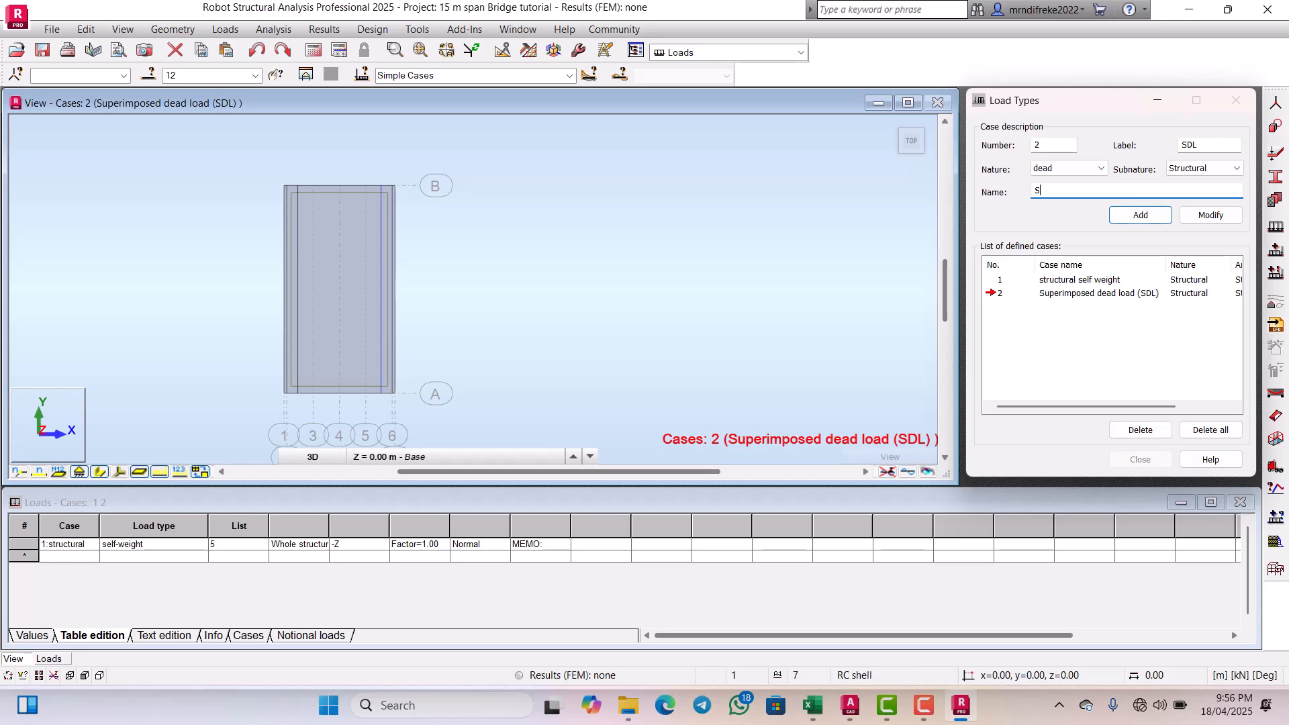
pyautogui.write('urfacing')
pyautogui.click(1199, 145)
pyautogui.press('BackSpace')
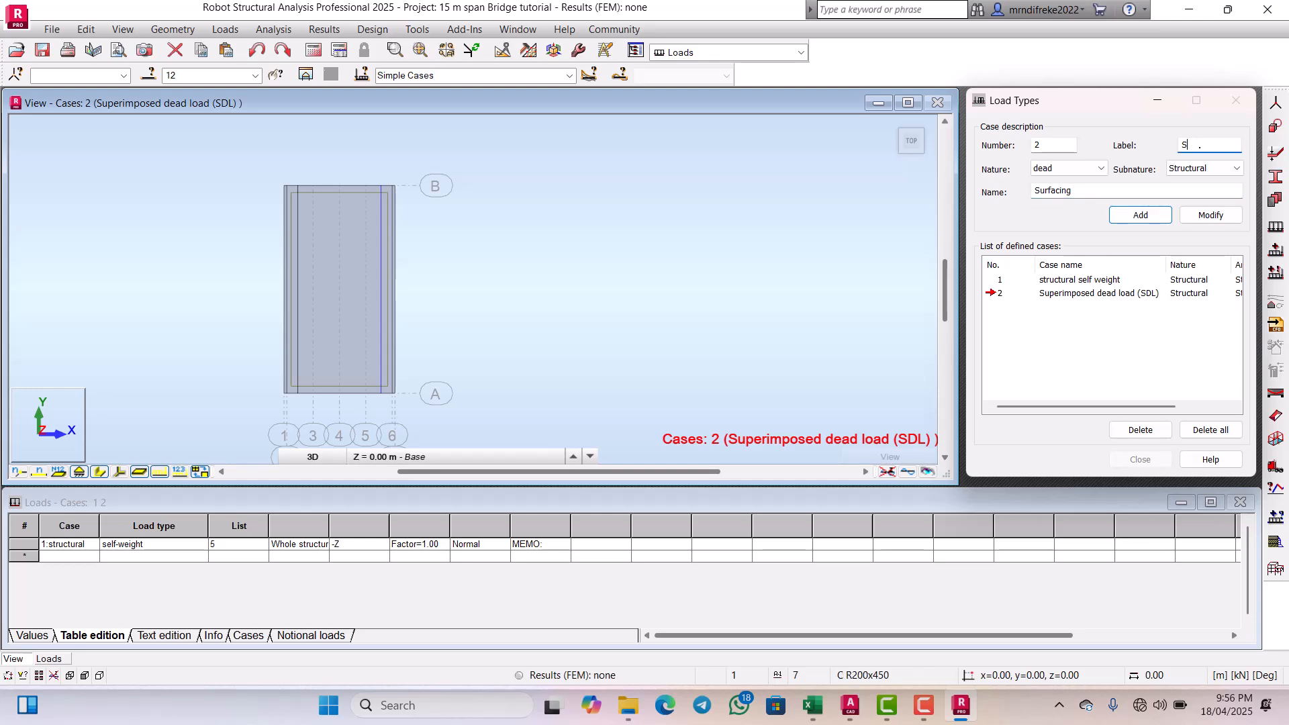
pyautogui.write('URF')
pyautogui.click(1159, 212)
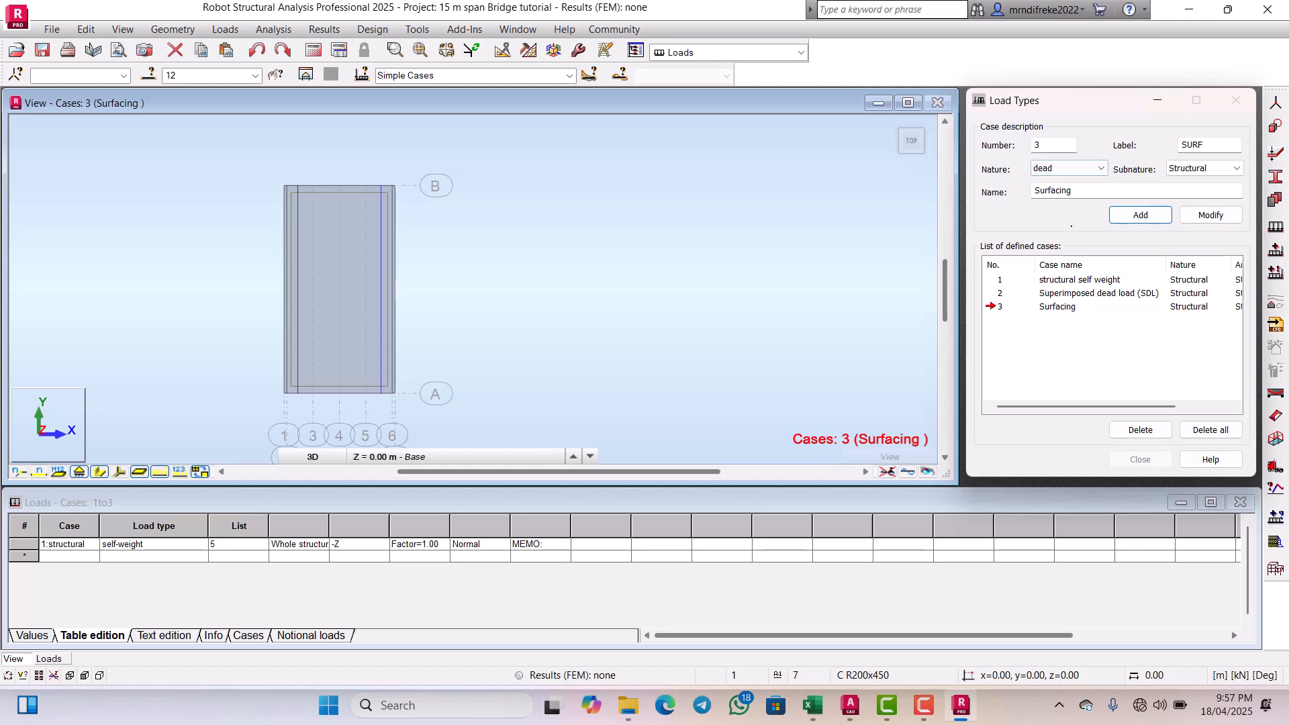
# Step: Change the nature to live, check the load list in Excel, and add a Category A load case in Robot named and labelled "HA (UDL)"
pyautogui.click(1056, 173)
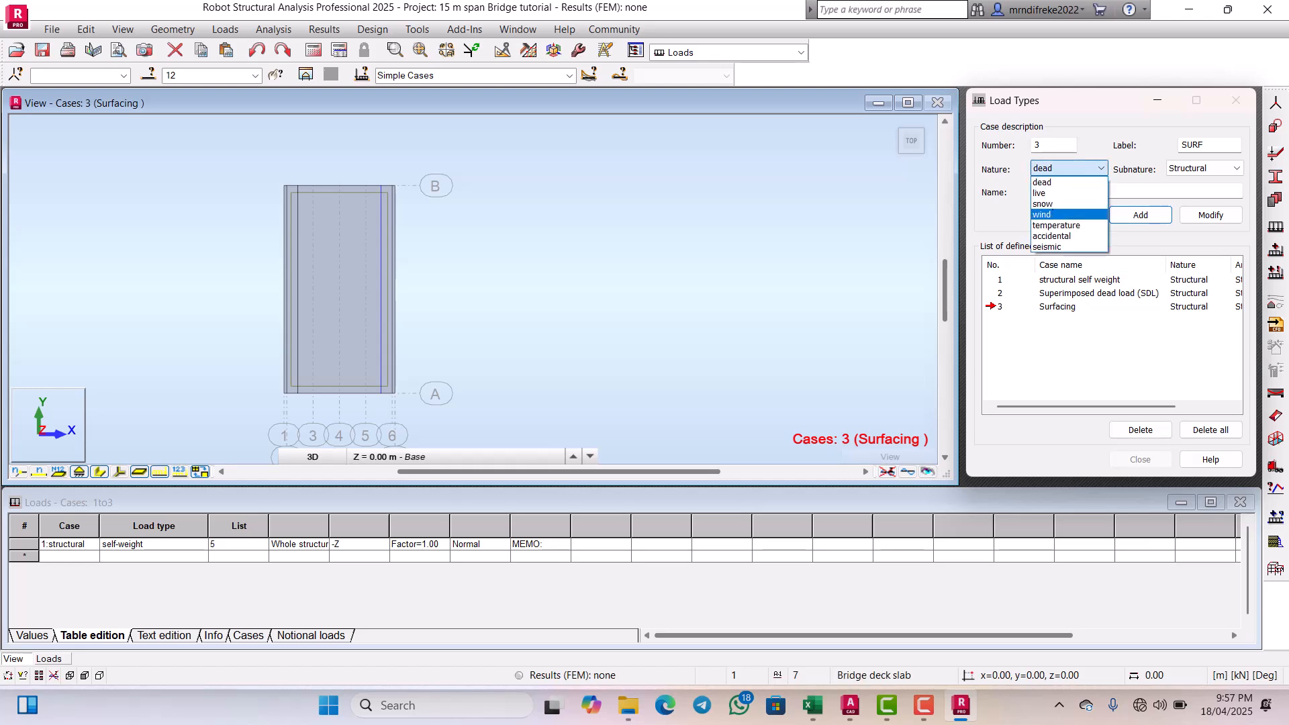
pyautogui.click(1047, 192)
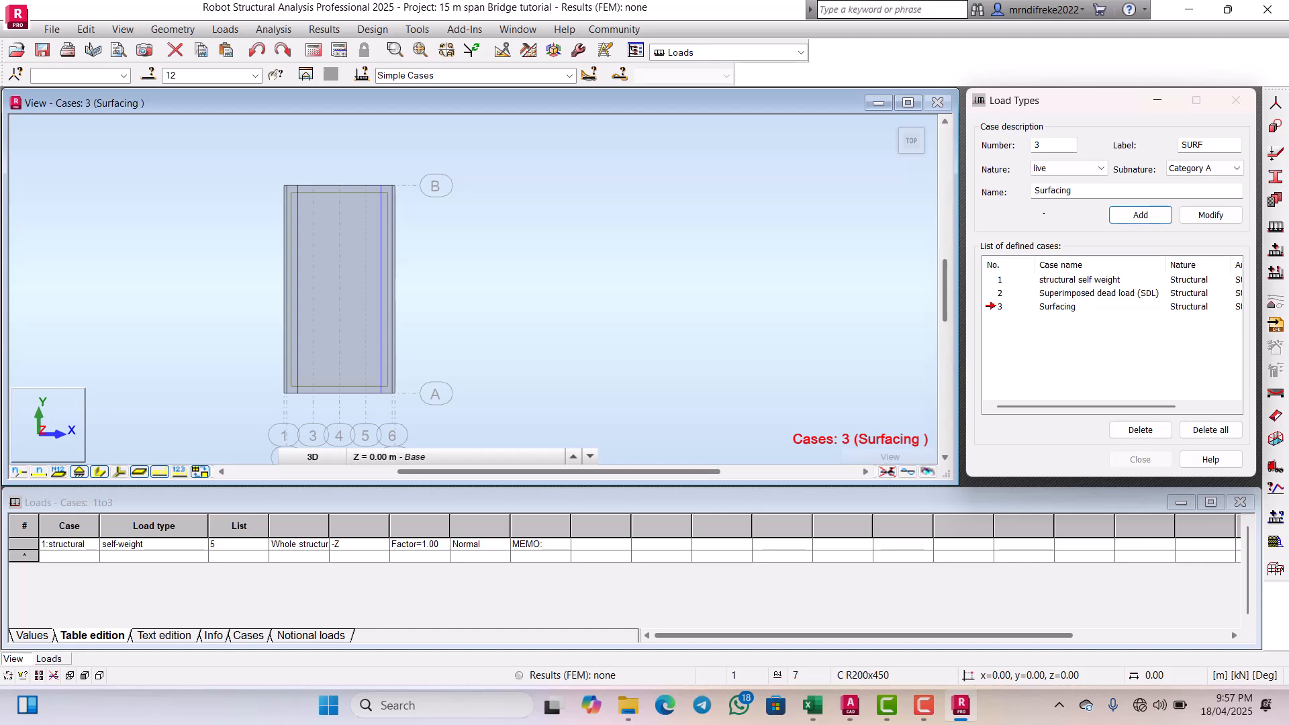
pyautogui.click(813, 705)
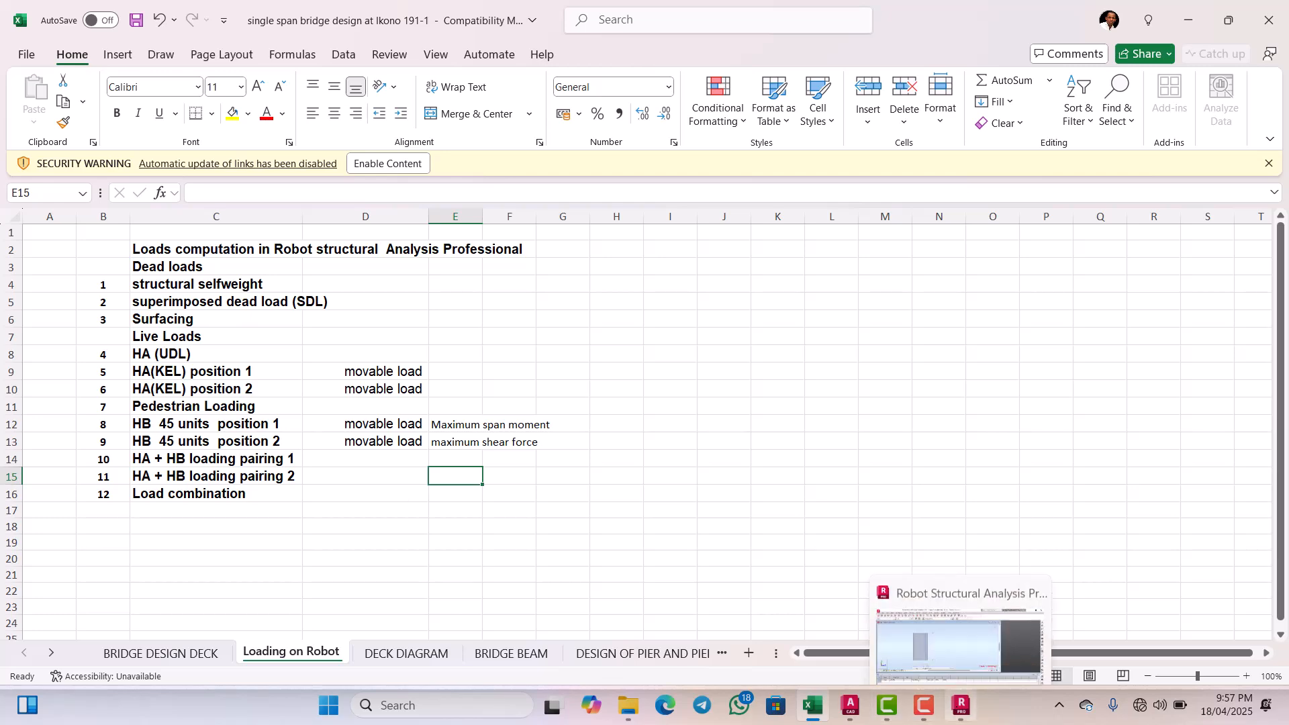
pyautogui.click(961, 705)
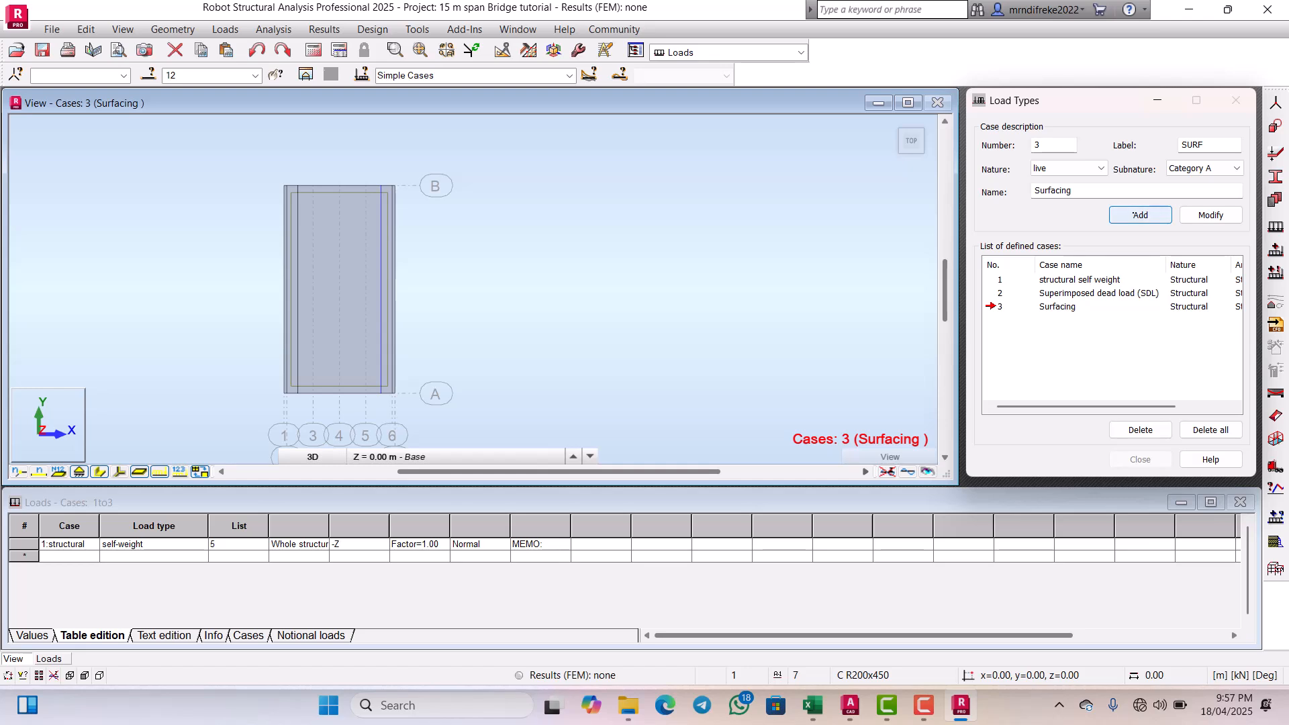
pyautogui.click(1079, 191)
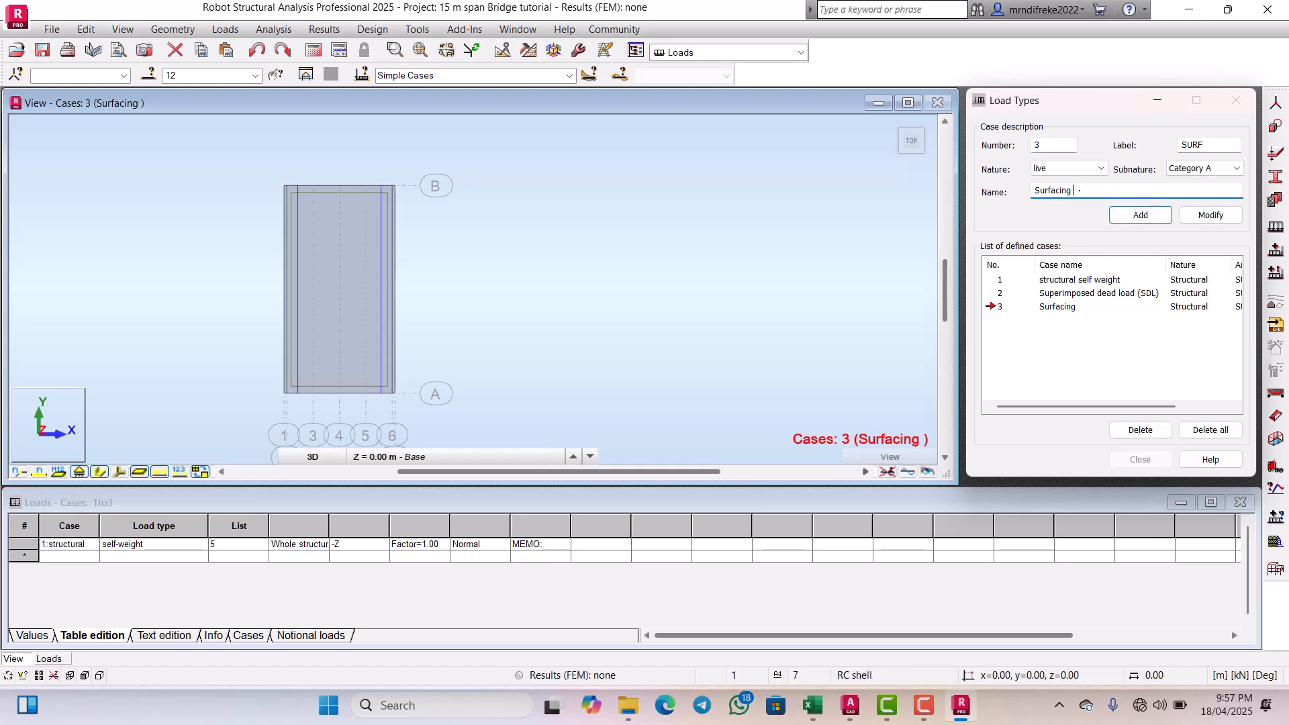
pyautogui.press('BackSpace')
pyautogui.press('BackSpace')
pyautogui.press('BackSpace')
pyautogui.press('BackSpace')
pyautogui.press('BackSpace')
pyautogui.press('BackSpace')
pyautogui.press('BackSpace')
pyautogui.press('BackSpace')
pyautogui.press('BackSpace')
pyautogui.write('HA (UDL)')
pyautogui.click(1207, 143)
pyautogui.press('BackSpace')
pyautogui.press('BackSpace')
pyautogui.press('BackSpace')
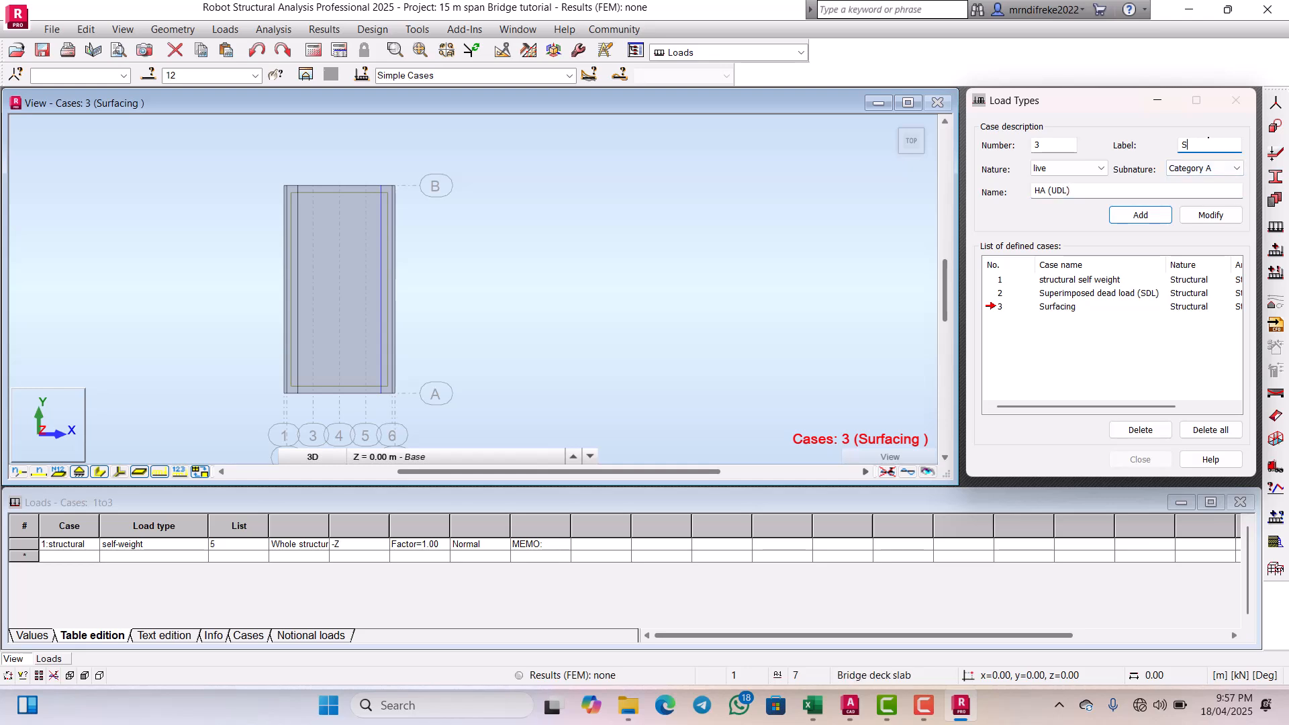
pyautogui.press('BackSpace')
pyautogui.write('HA (USL')
pyautogui.press('BackSpace')
pyautogui.write('DL')
pyautogui.click(1140, 214)
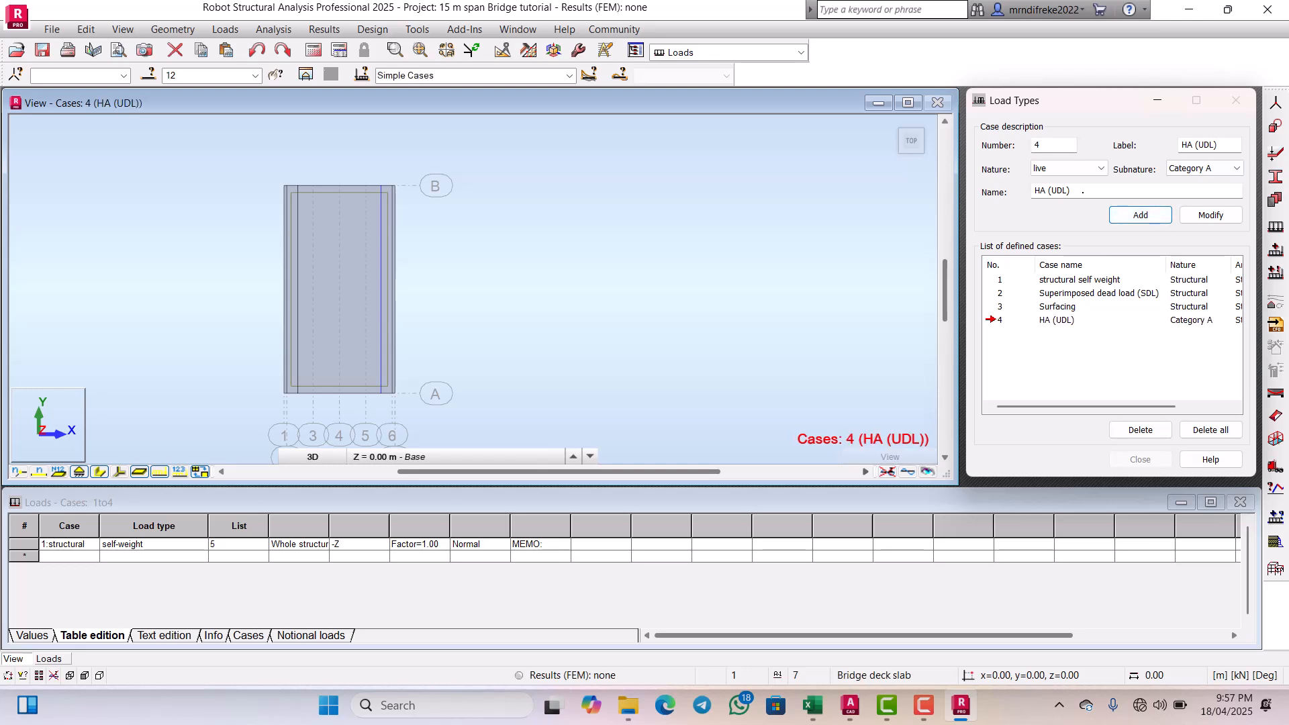
# Step: Check the load list in Excel, and add a live load case in Robot named "HA (KEL) POSITION 1" with the label "HA (KEL ) 1"
pyautogui.click(1081, 191)
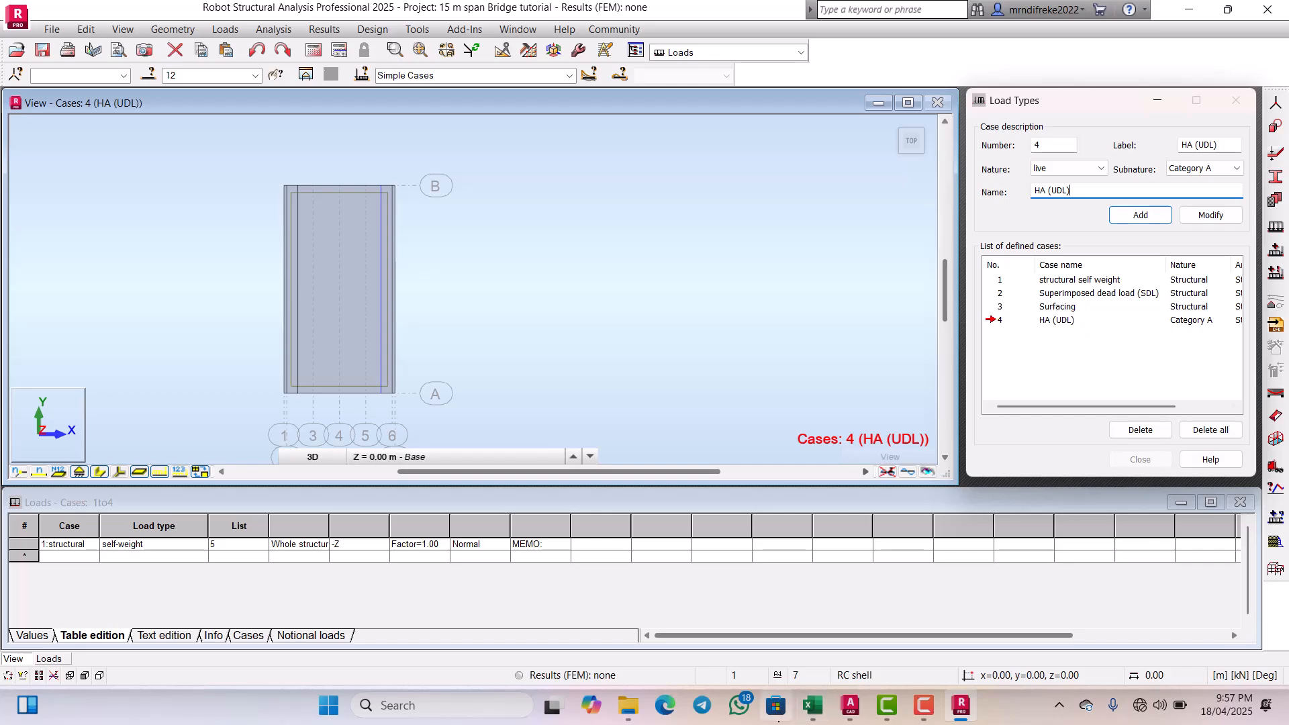
pyautogui.click(813, 705)
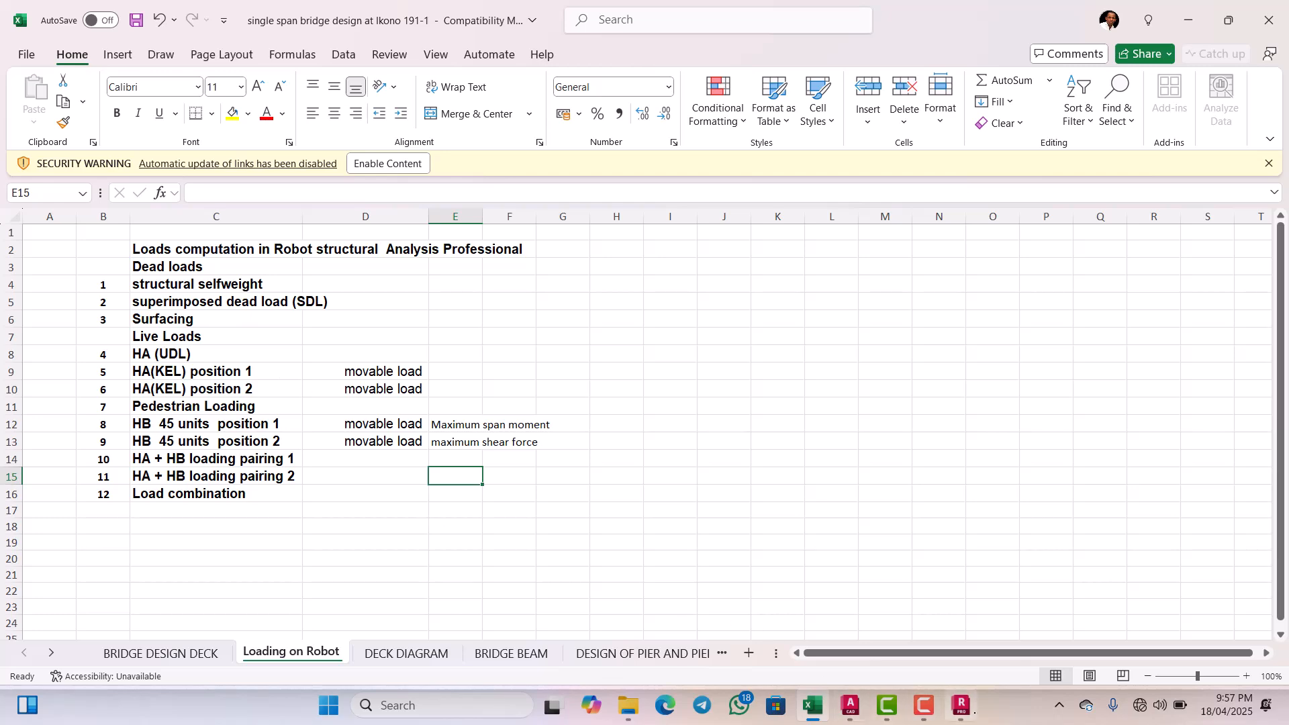
pyautogui.click(961, 704)
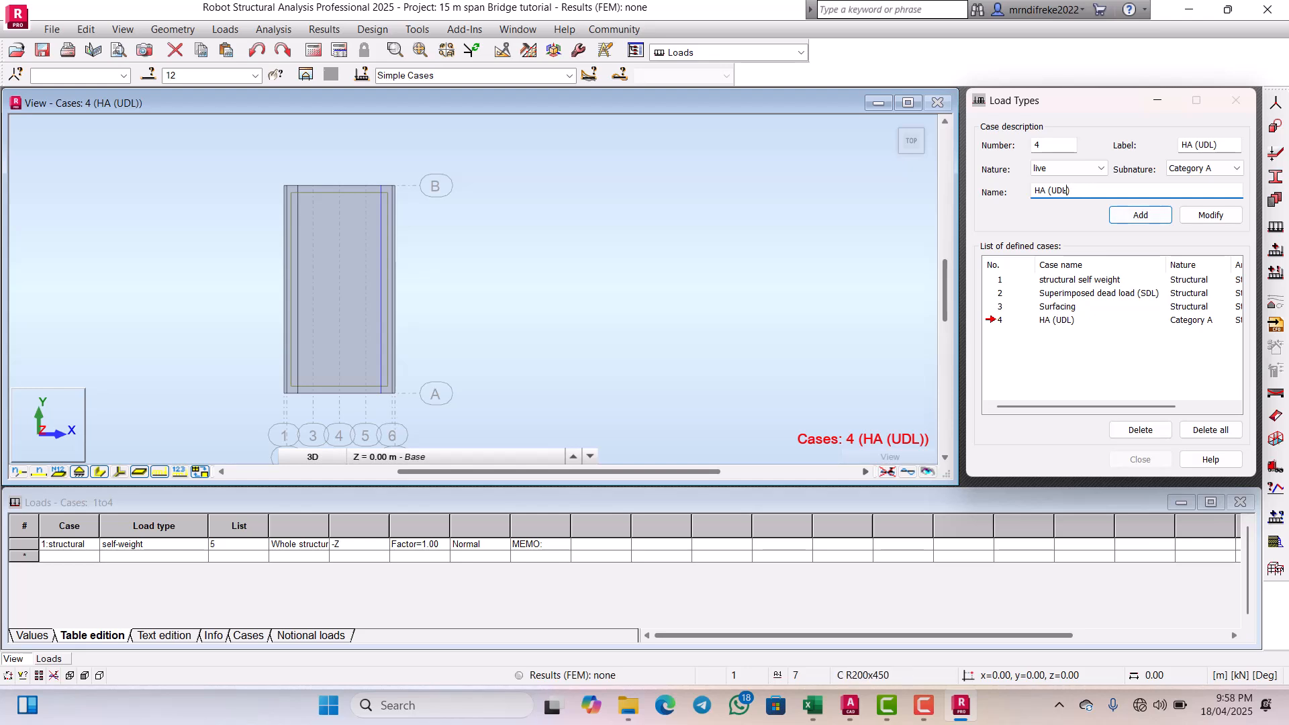
pyautogui.press('BackSpace')
pyautogui.press('BackSpace')
pyautogui.press('BackSpace')
pyautogui.write('KEL')
pyautogui.click(1086, 191)
pyautogui.write('POSITION 1')
pyautogui.doubleClick(1201, 145)
pyautogui.press('BackSpace')
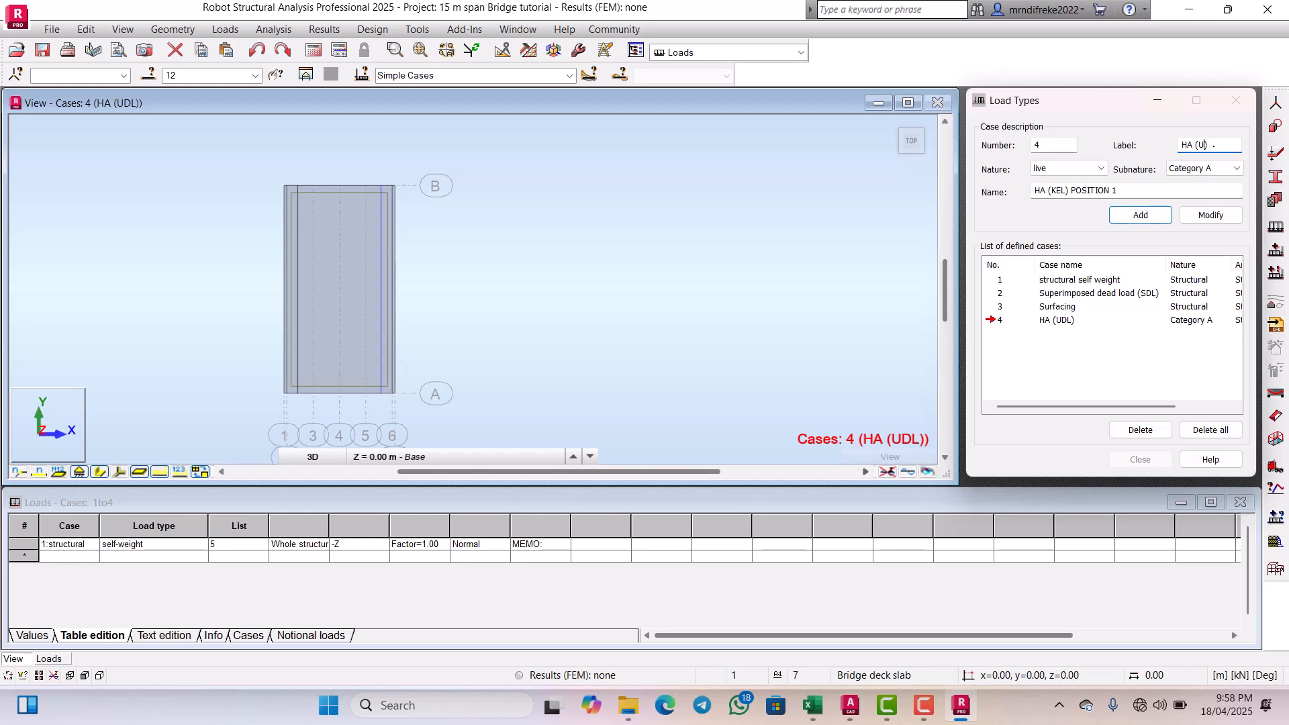
pyautogui.write('KEL')
pyautogui.click(1154, 214)
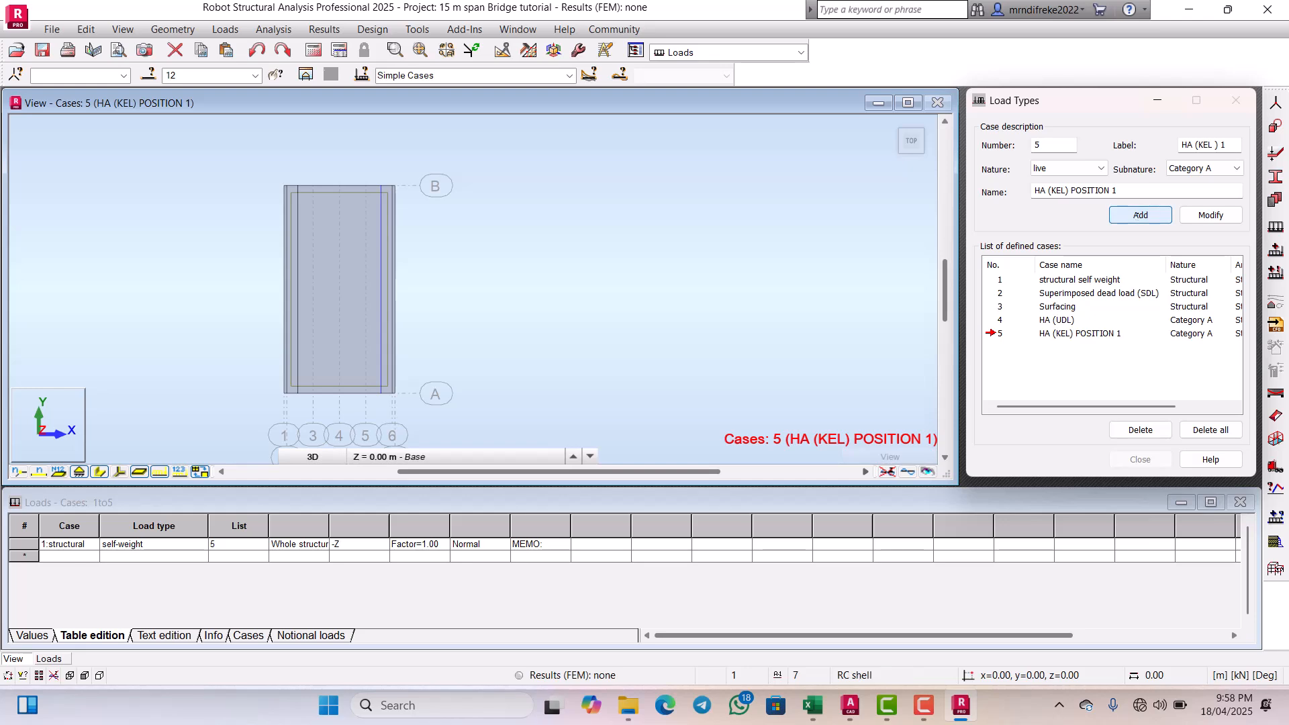
# Step: Add a live load case named "HA (KEL) POSITION 2" with the label "HA (KEL ) 2"
pyautogui.click(1123, 191)
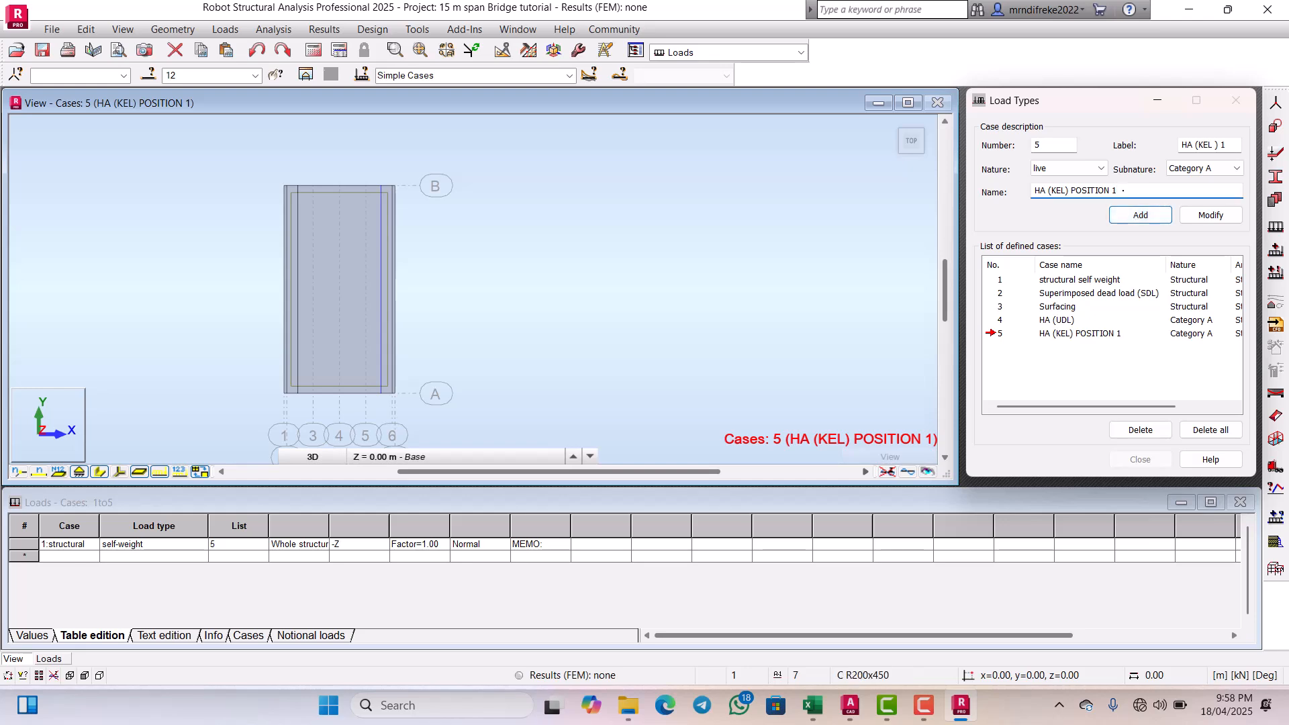
pyautogui.press('BackSpace')
pyautogui.write('2')
pyautogui.click(1224, 145)
pyautogui.press('BackSpace')
pyautogui.write('2')
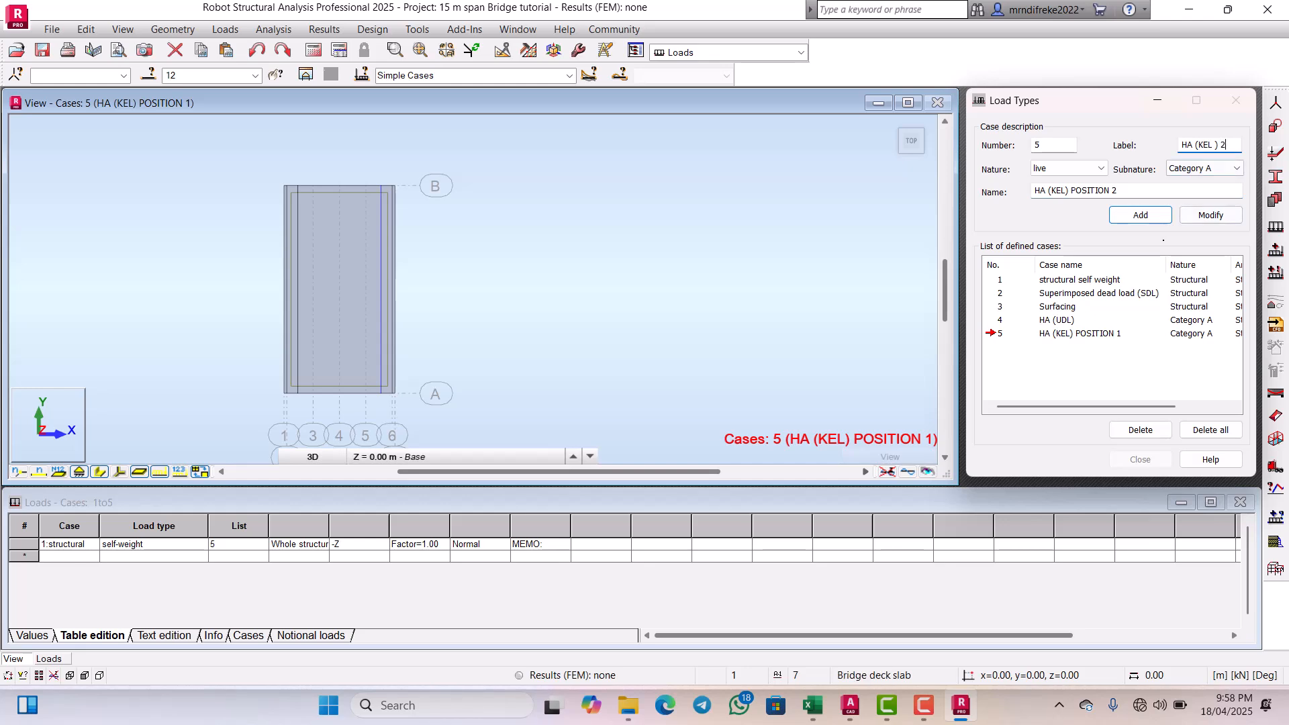
pyautogui.click(1155, 215)
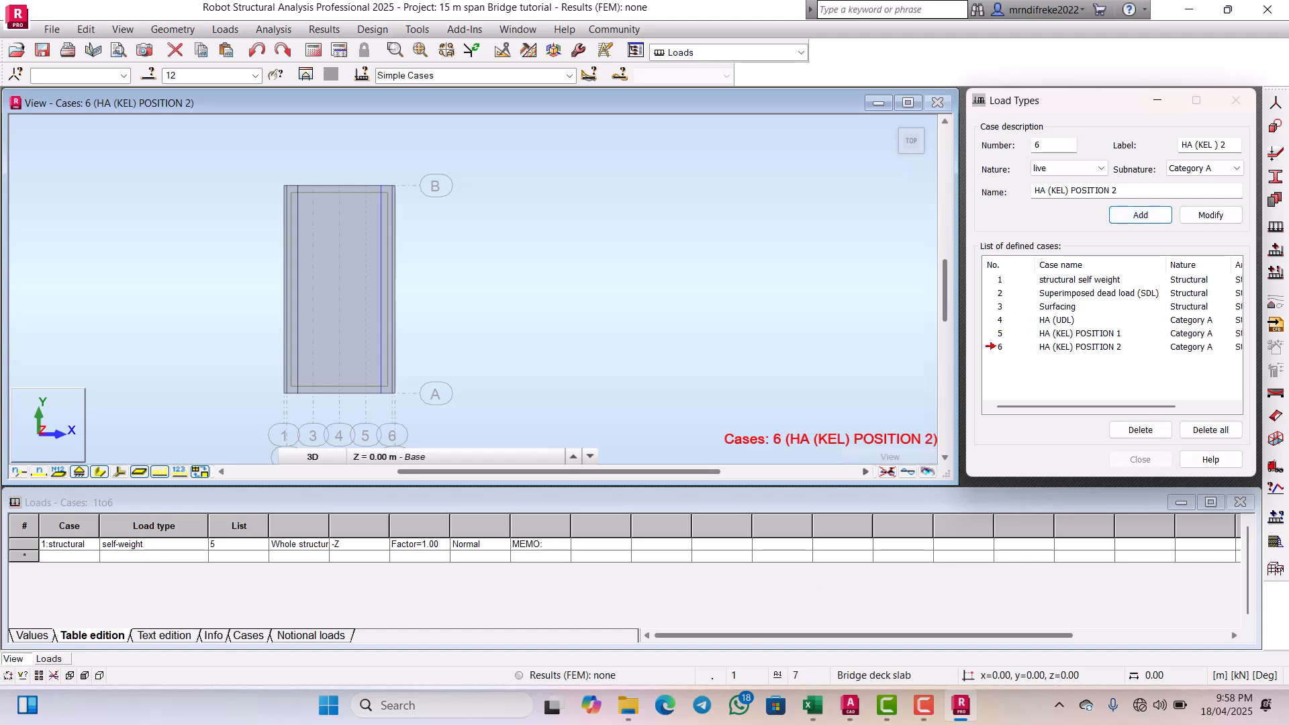
# Step: Check the load list in Excel, and add a live load case in Robot named "Pedestrain load (PDL)" with the label "PDL"
pyautogui.click(812, 705)
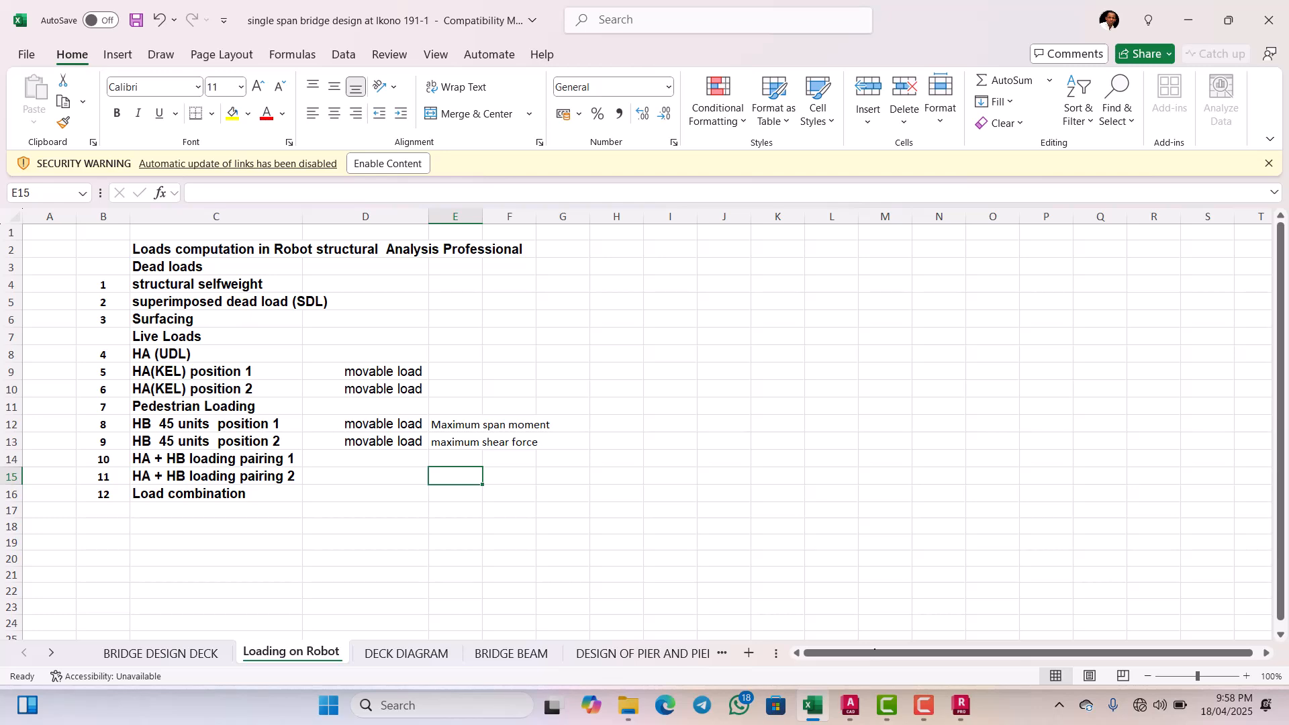
pyautogui.click(962, 705)
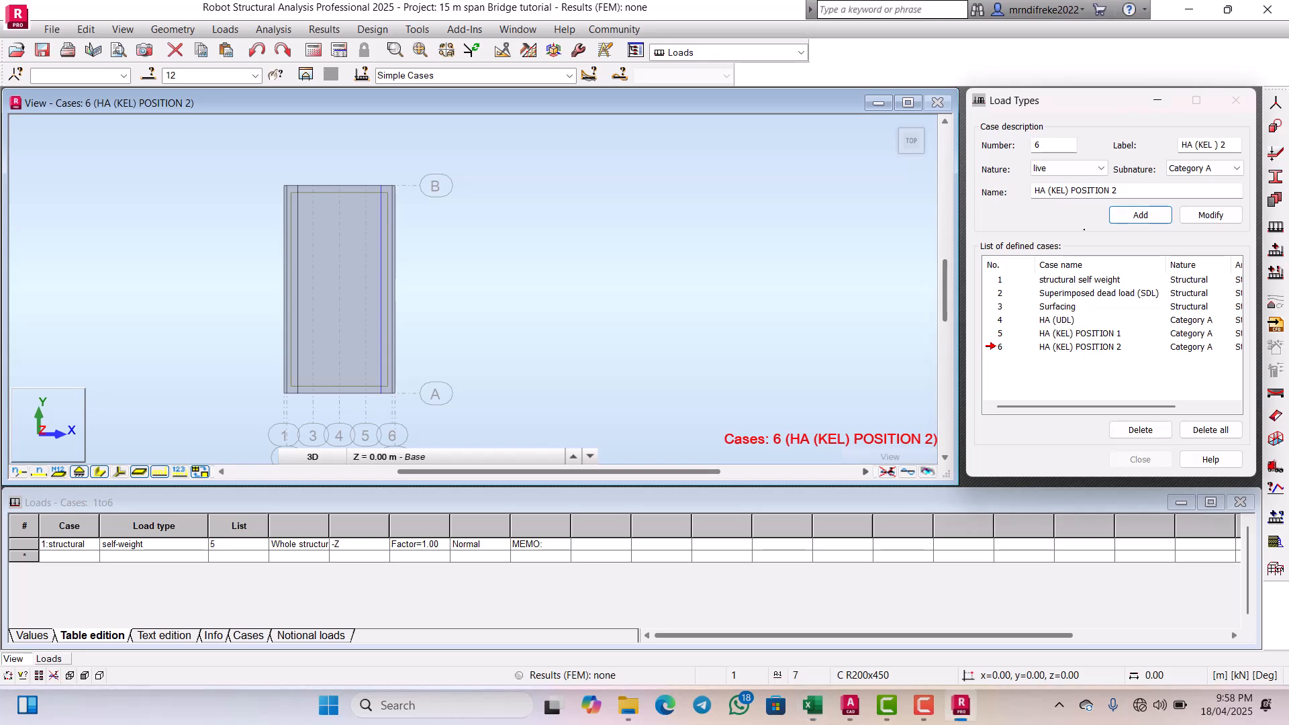
pyautogui.moveTo(1129, 190); pyautogui.dragTo(1025, 192)
pyautogui.press('BackSpace')
pyautogui.write('Pe')
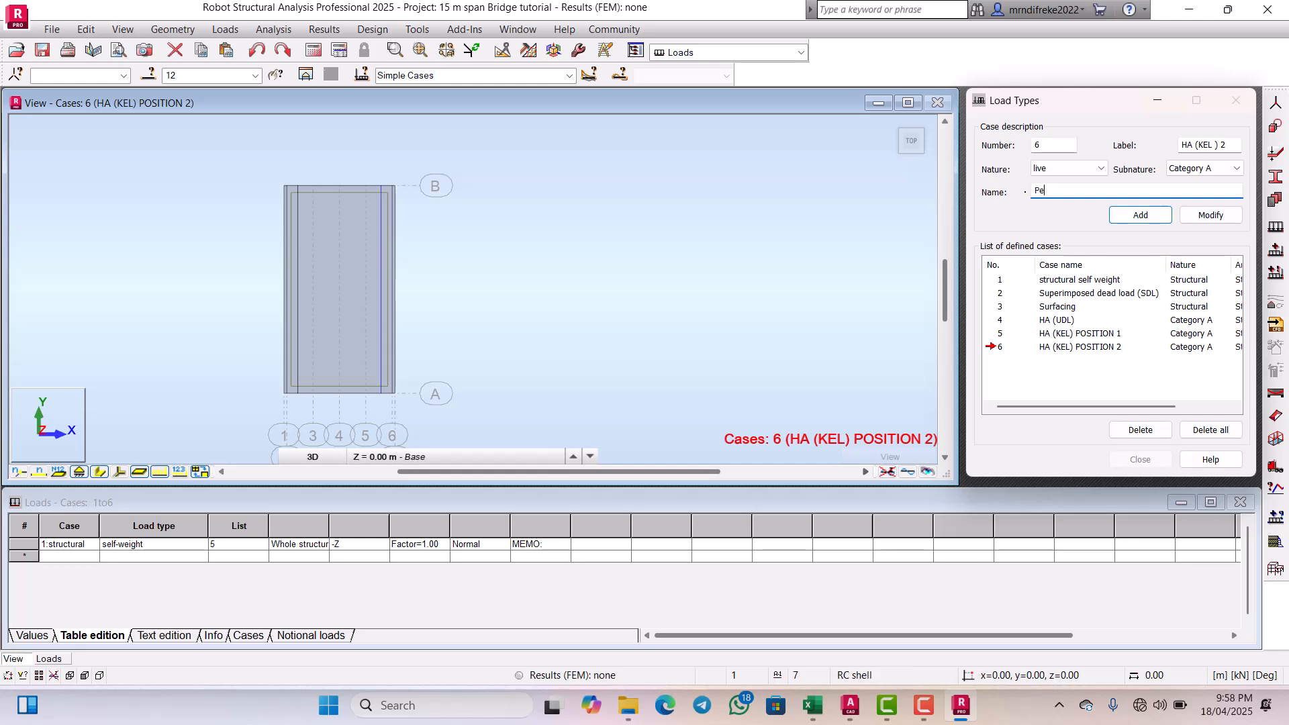
pyautogui.write('destrain load (PD')
pyautogui.write(')')
pyautogui.moveTo(1236, 146); pyautogui.dragTo(1177, 146)
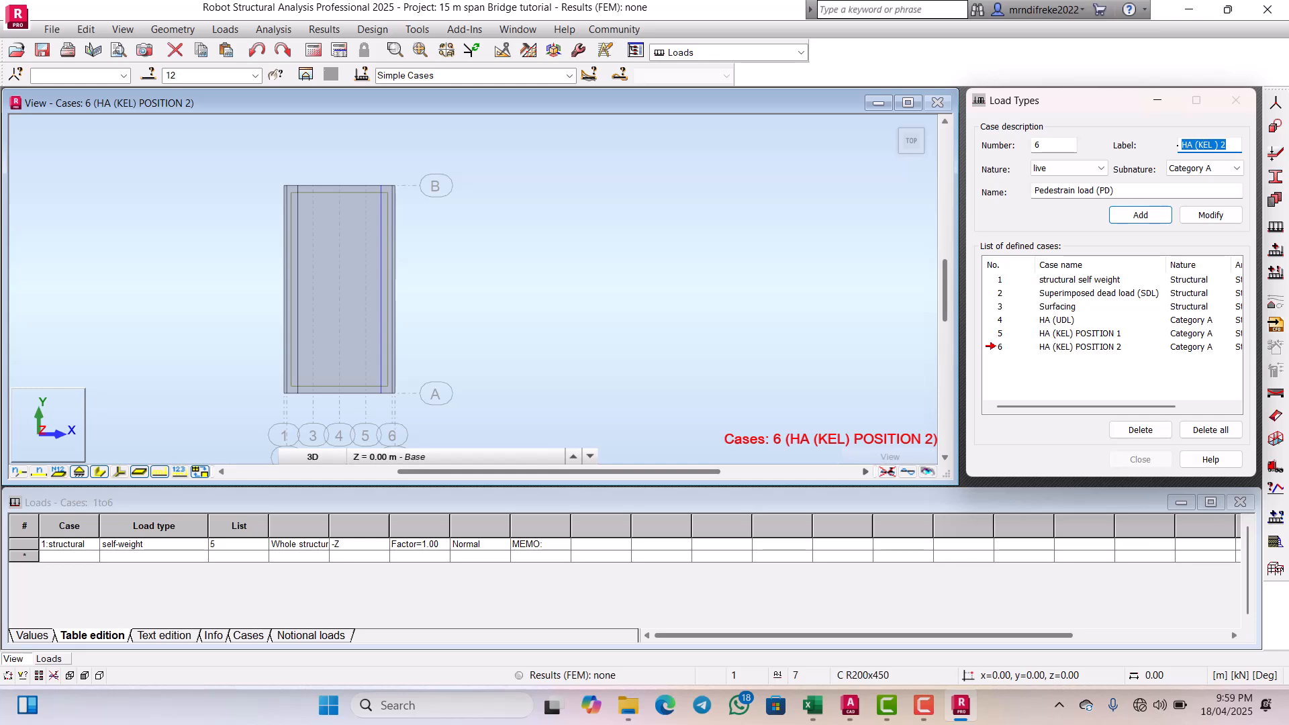
pyautogui.write('PDL')
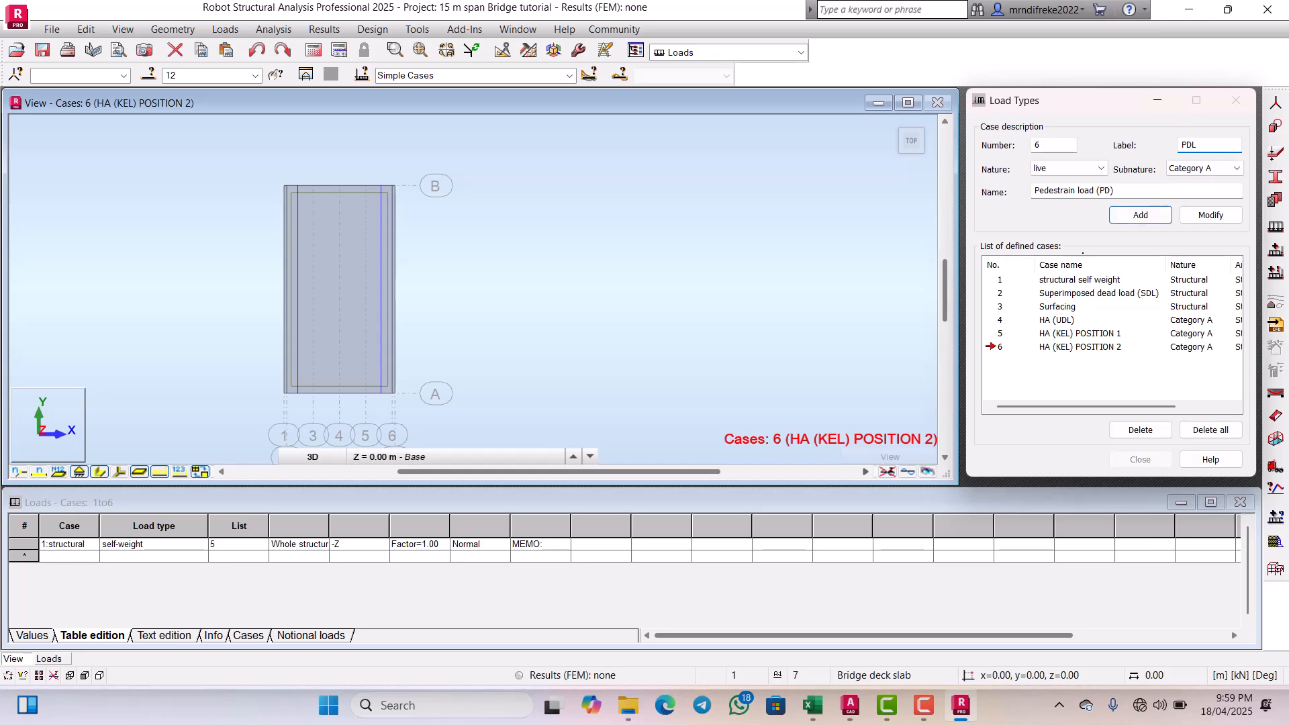
pyautogui.click(1112, 191)
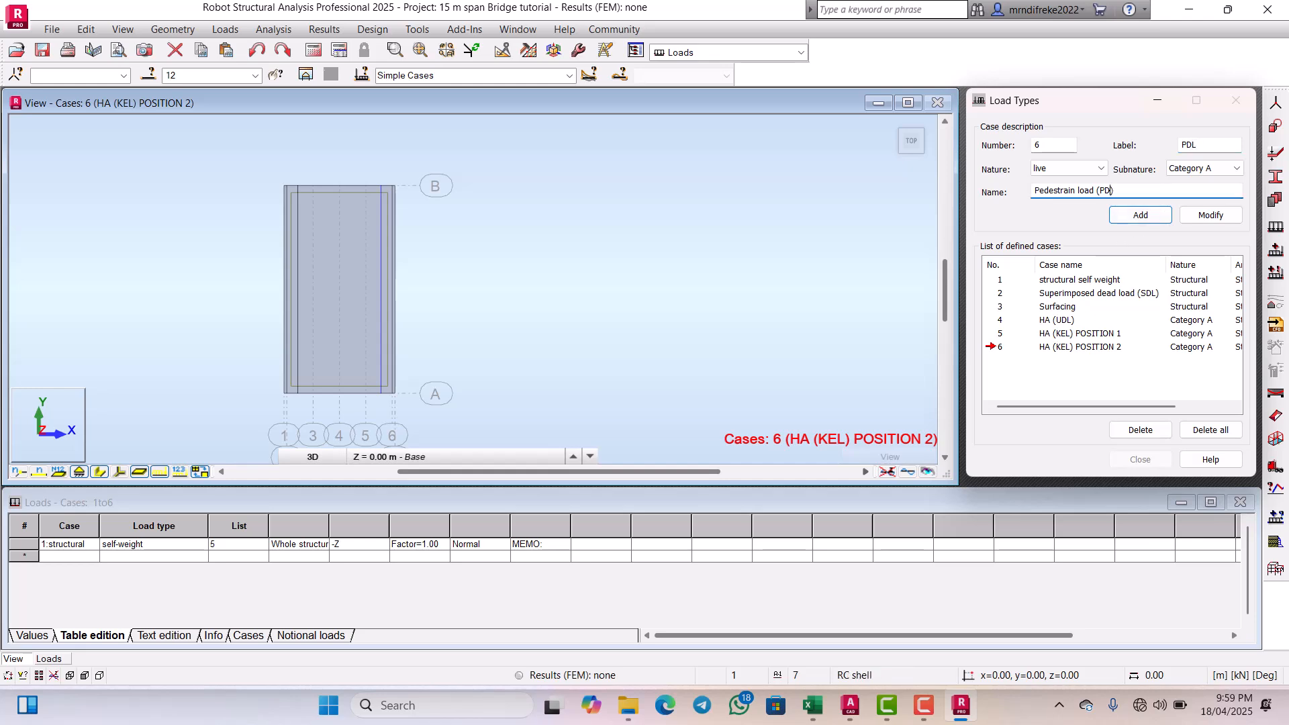
pyautogui.write('L')
pyautogui.click(1130, 211)
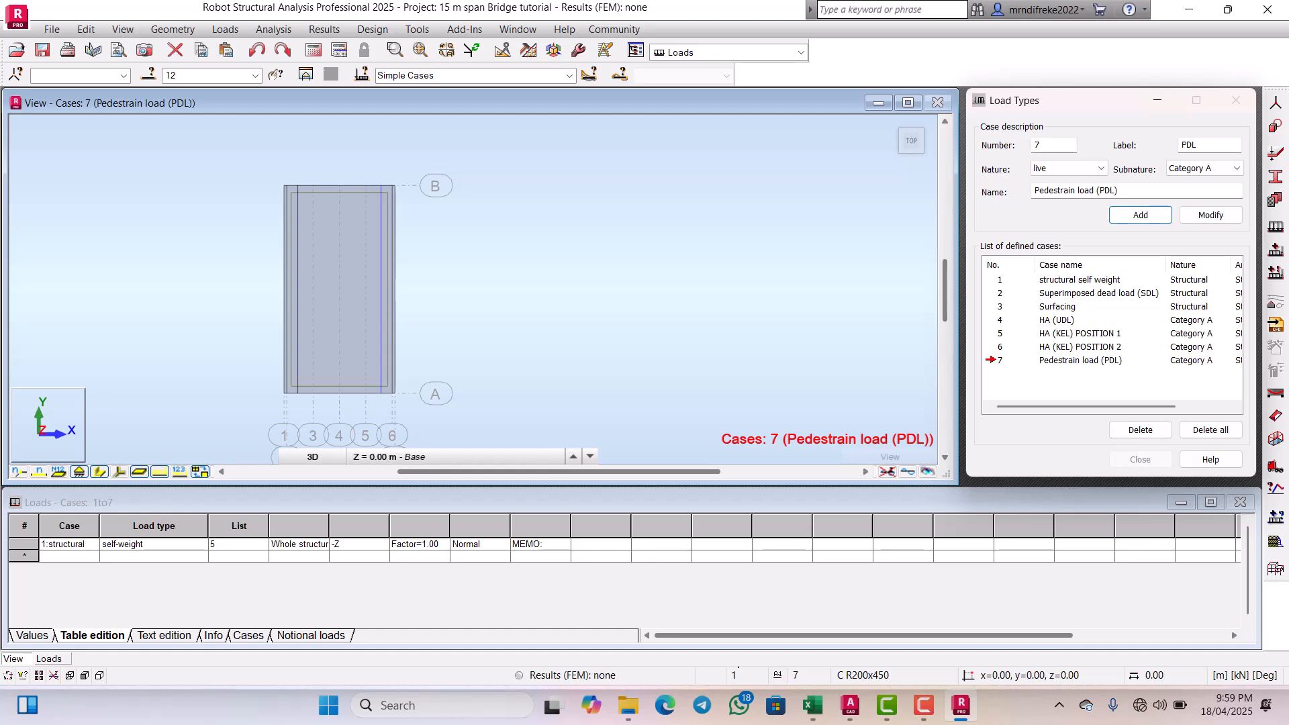
# Step: Check the load list in Excel, and start the next load case's name in Robot with "HB"
pyautogui.moveTo(813, 705)
pyautogui.click(812, 628)
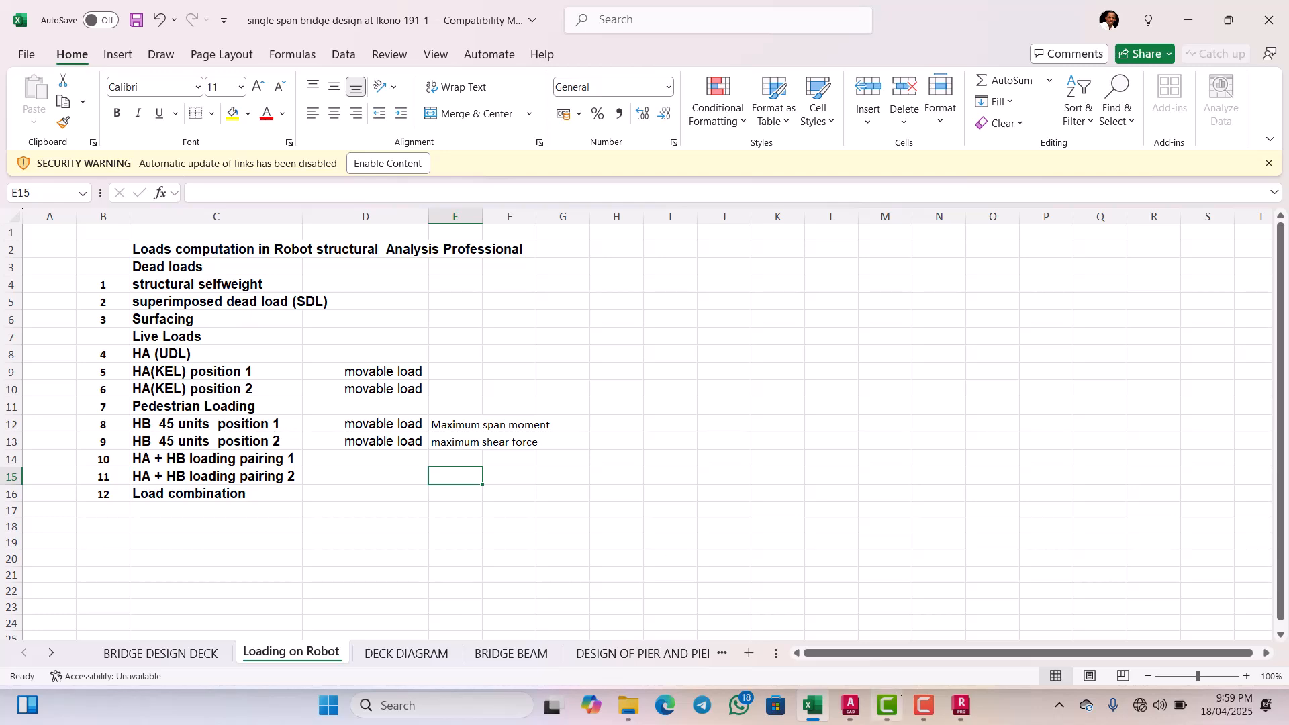
pyautogui.moveTo(961, 704)
pyautogui.click(886, 607)
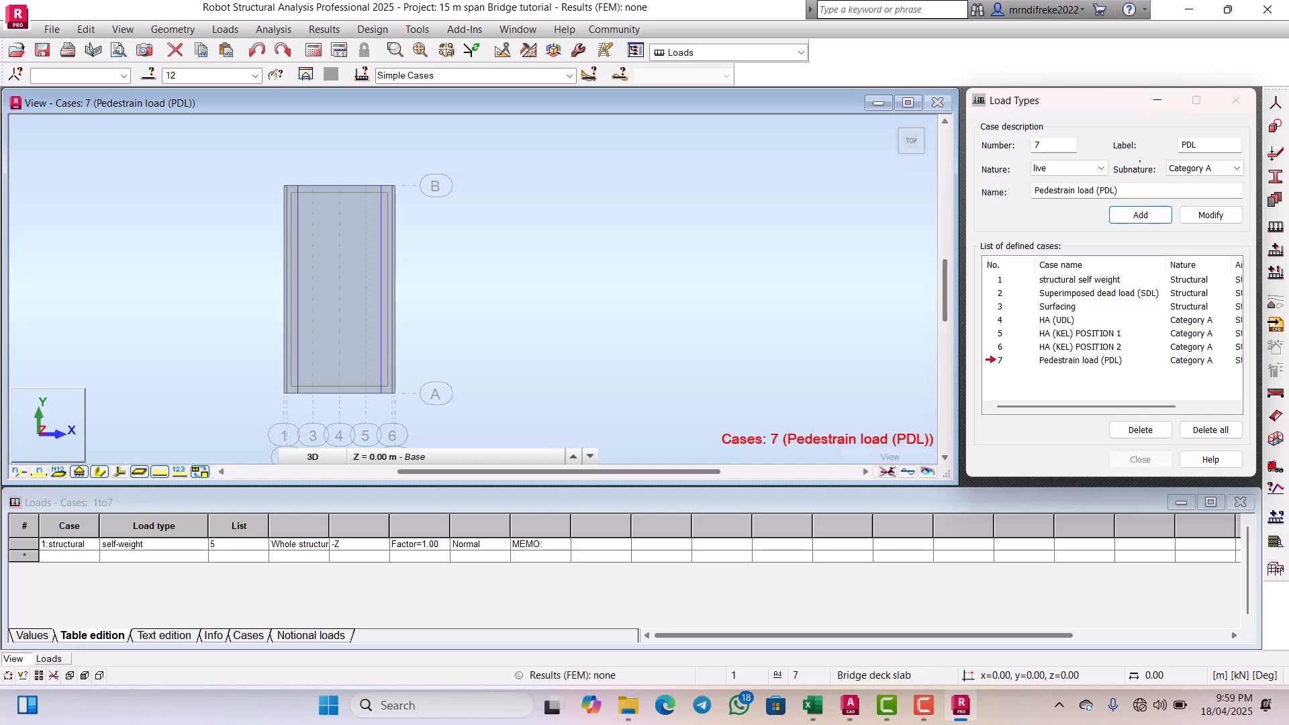
pyautogui.moveTo(1121, 190); pyautogui.dragTo(1021, 191)
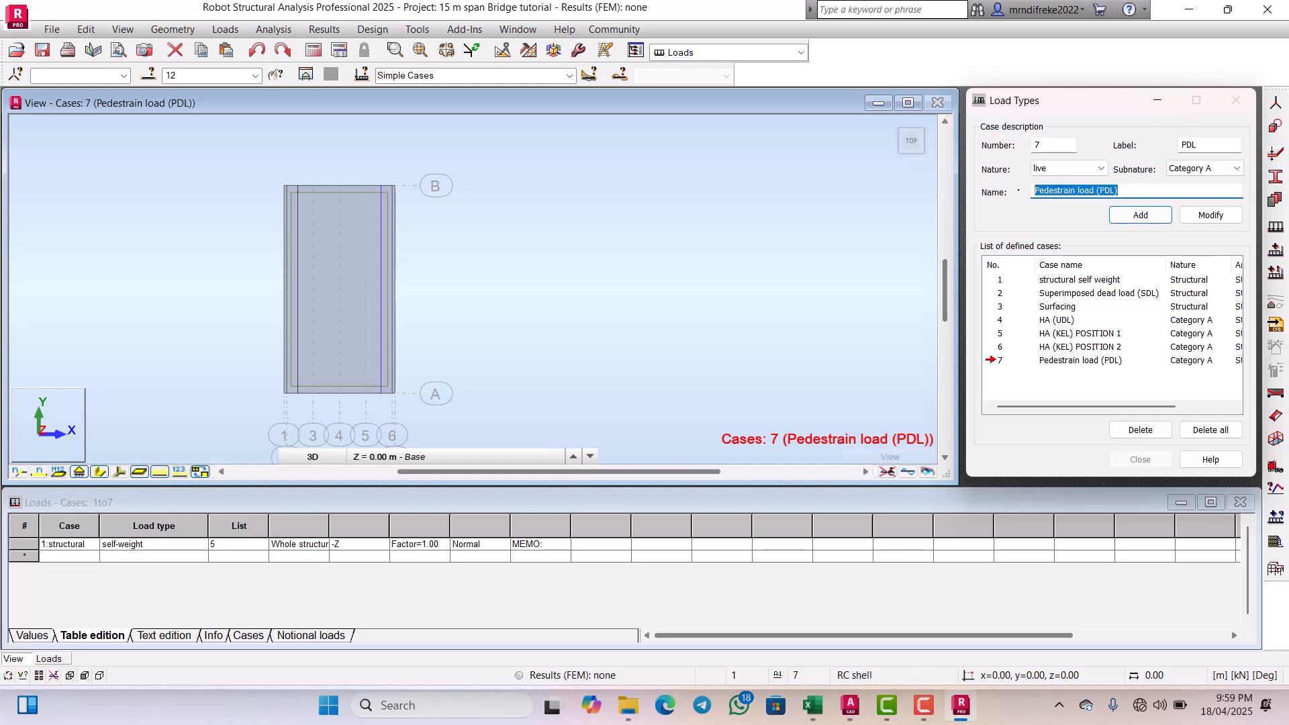
pyautogui.write('HB')
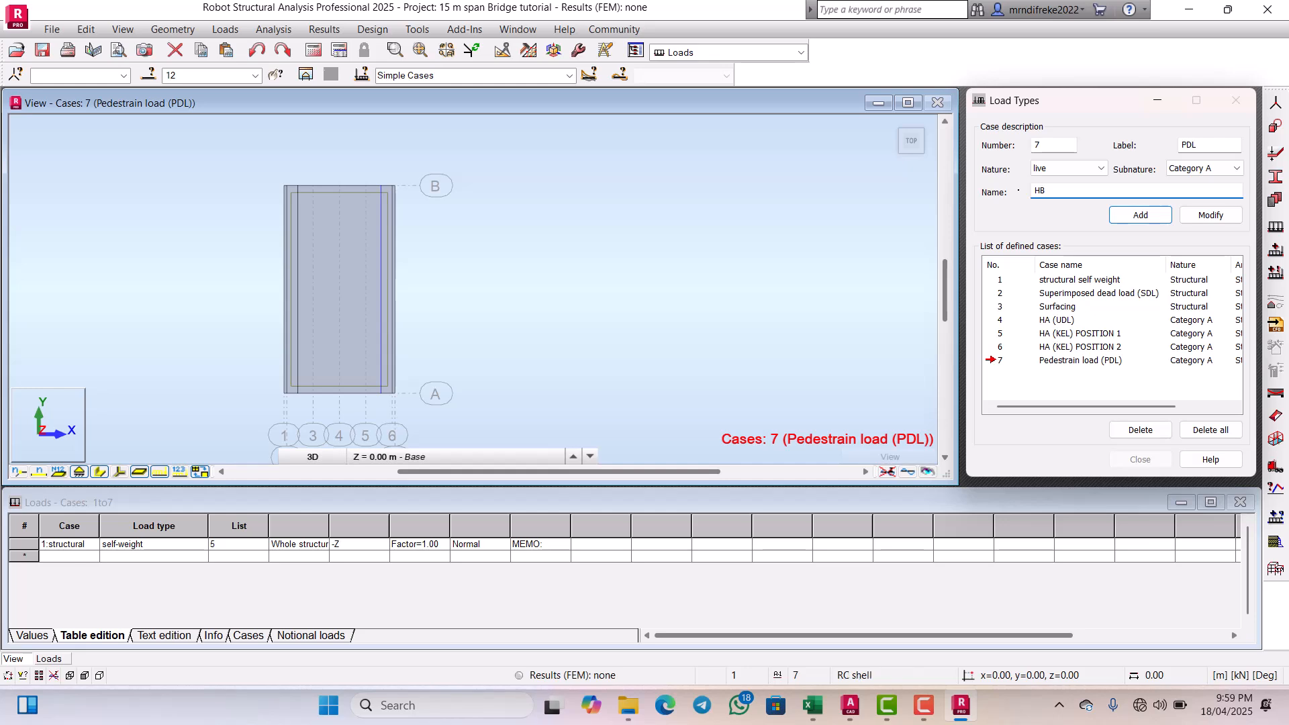
# Step: Add a live load case named HB 45 units Position 1 with the label HB 45 P 1
pyautogui.write(' 45 units Position 1')
pyautogui.click(1196, 144)
pyautogui.press('BackSpace')
pyautogui.press('BackSpace')
pyautogui.press('BackSpace')
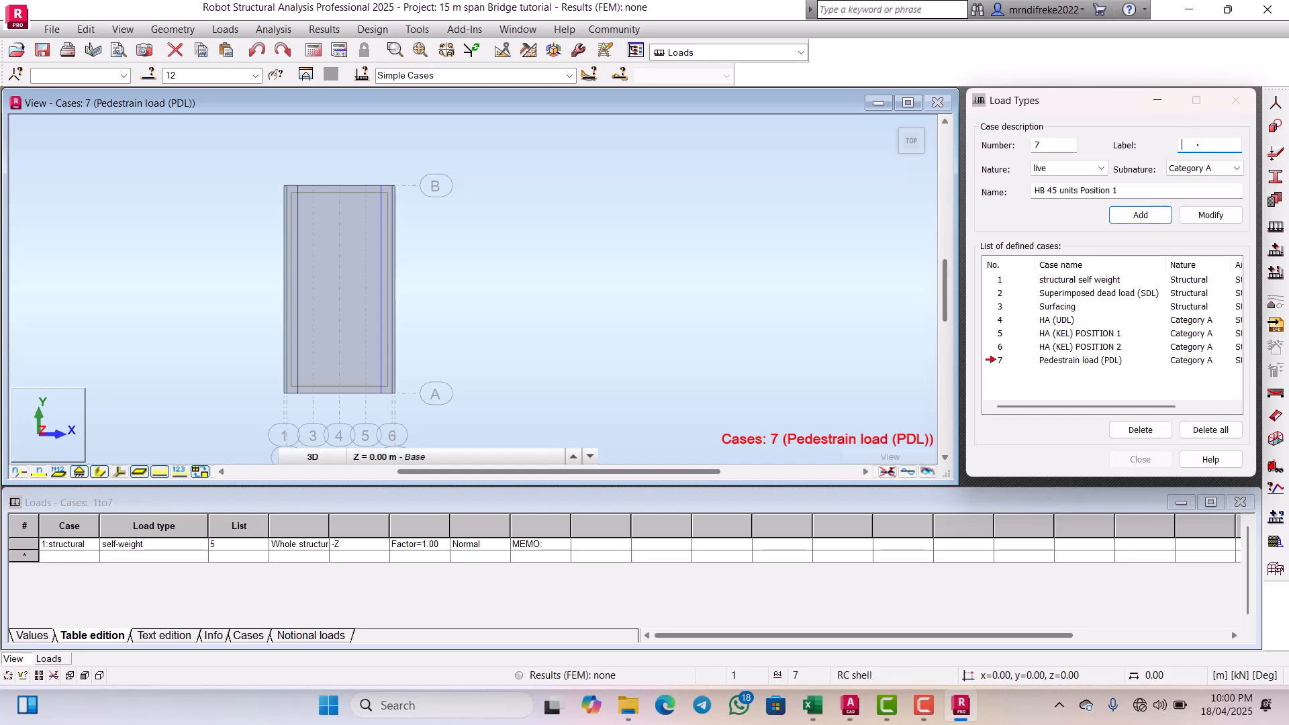
pyautogui.write('HB 45 p 1')
pyautogui.press('Left')
pyautogui.press('BackSpace')
pyautogui.press('BackSpace')
pyautogui.write('P')
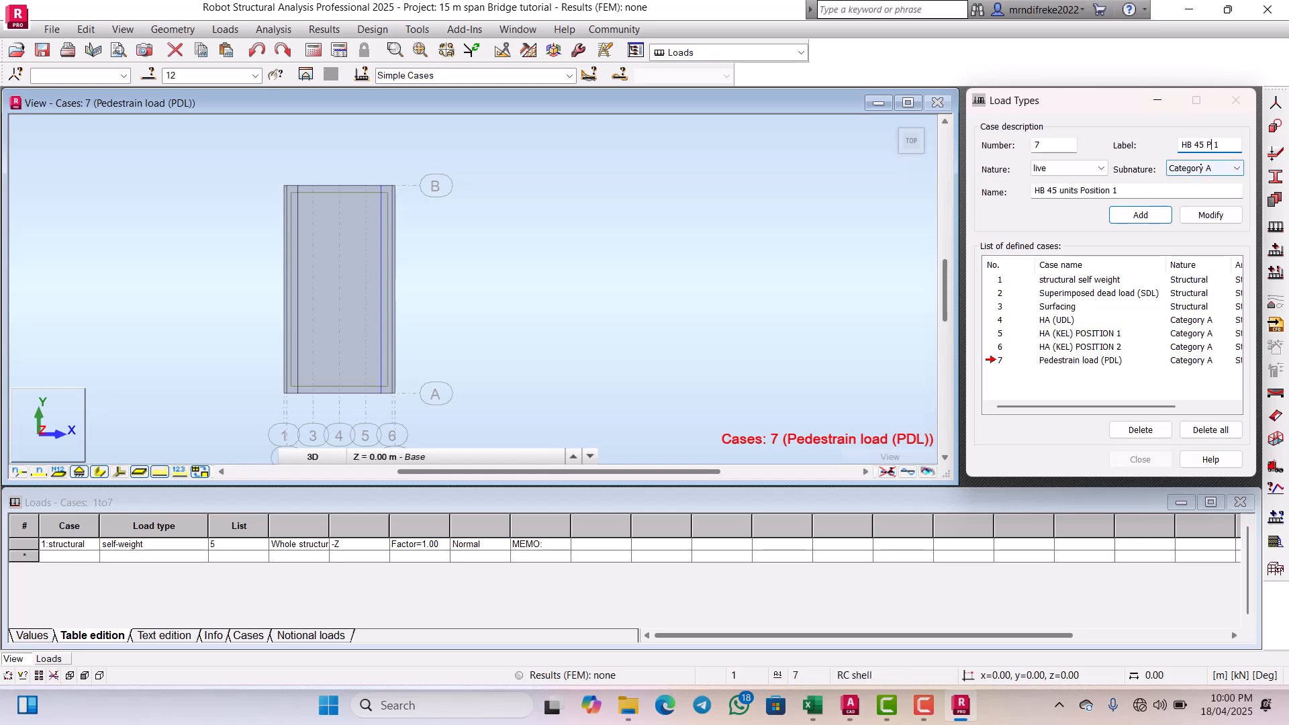
pyautogui.click(1156, 214)
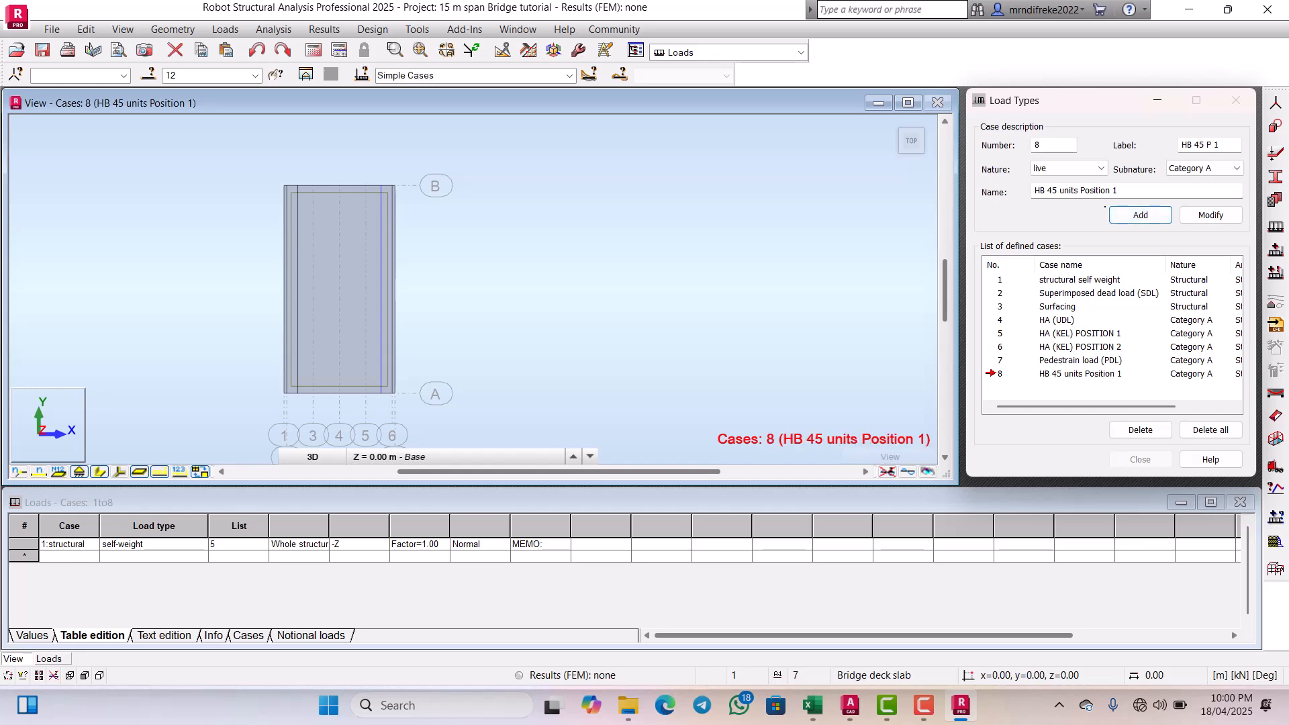
# Step: Add a live load case named HB 45 units Position 2 with the label HB 45 P 2
pyautogui.click(1126, 190)
pyautogui.press('BackSpace')
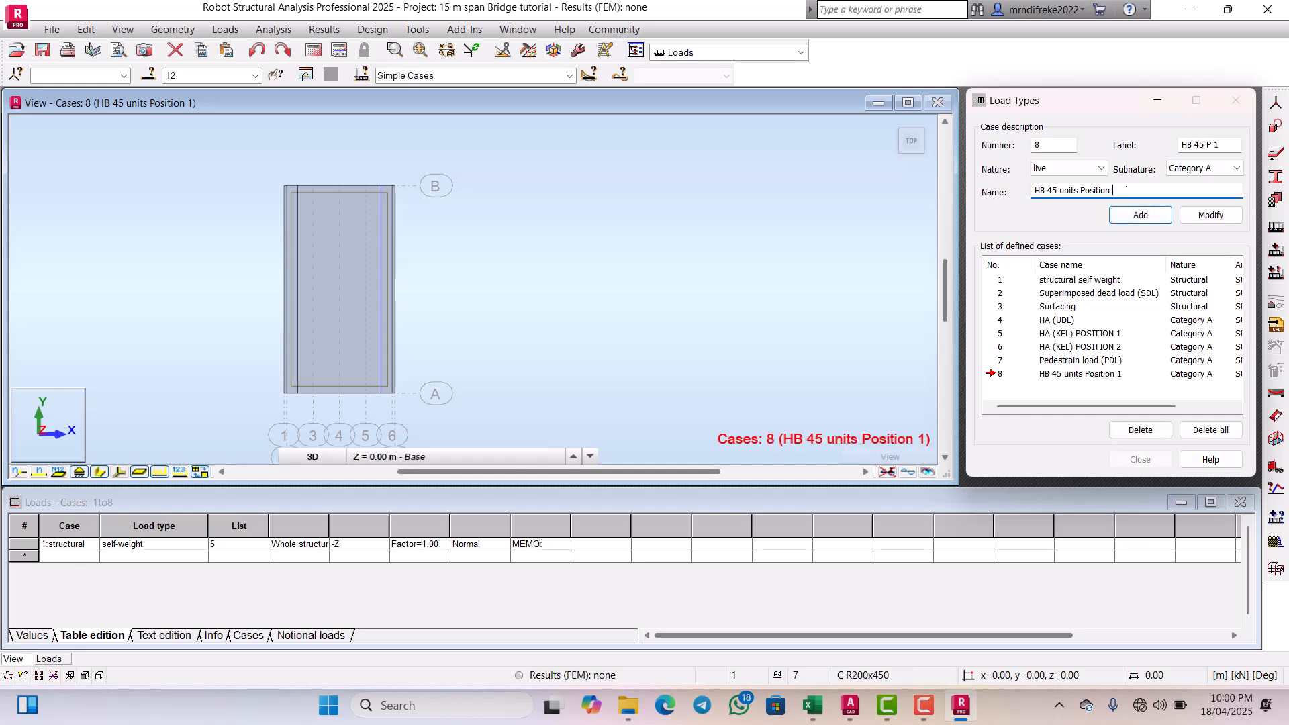
pyautogui.write('2')
pyautogui.click(1228, 143)
pyautogui.press('BackSpace')
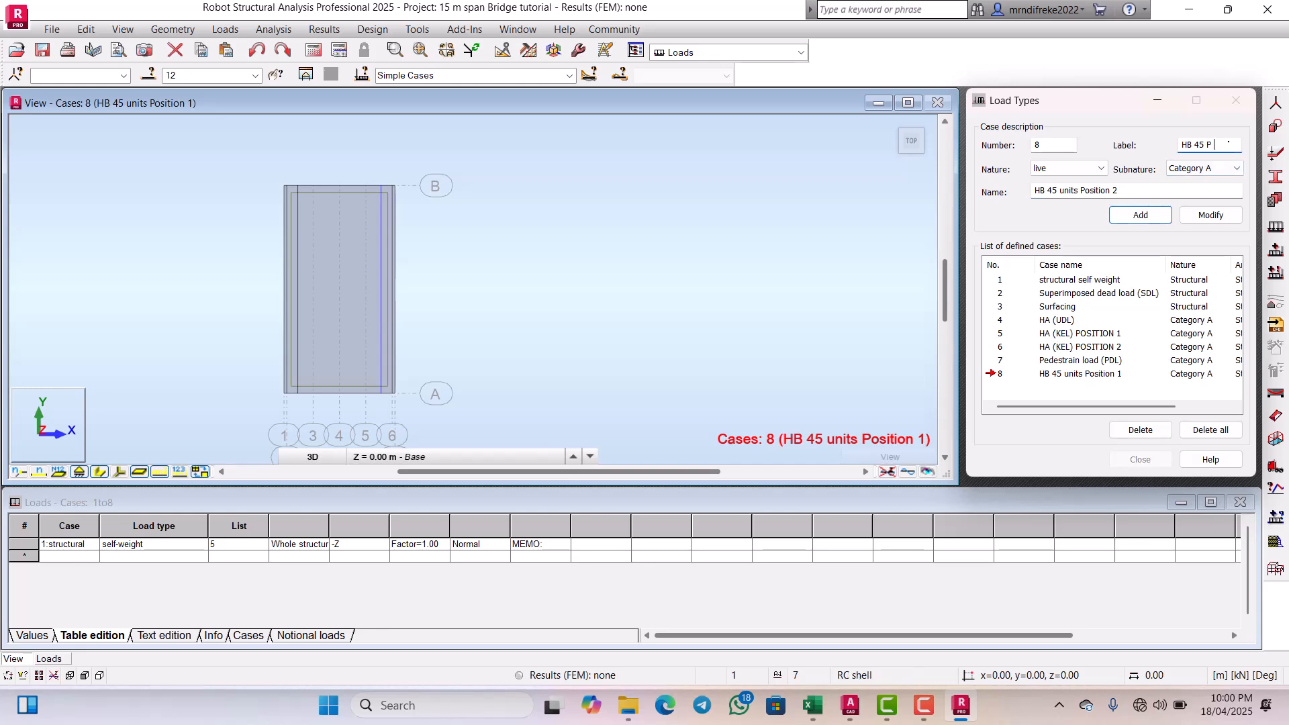
pyautogui.write('2')
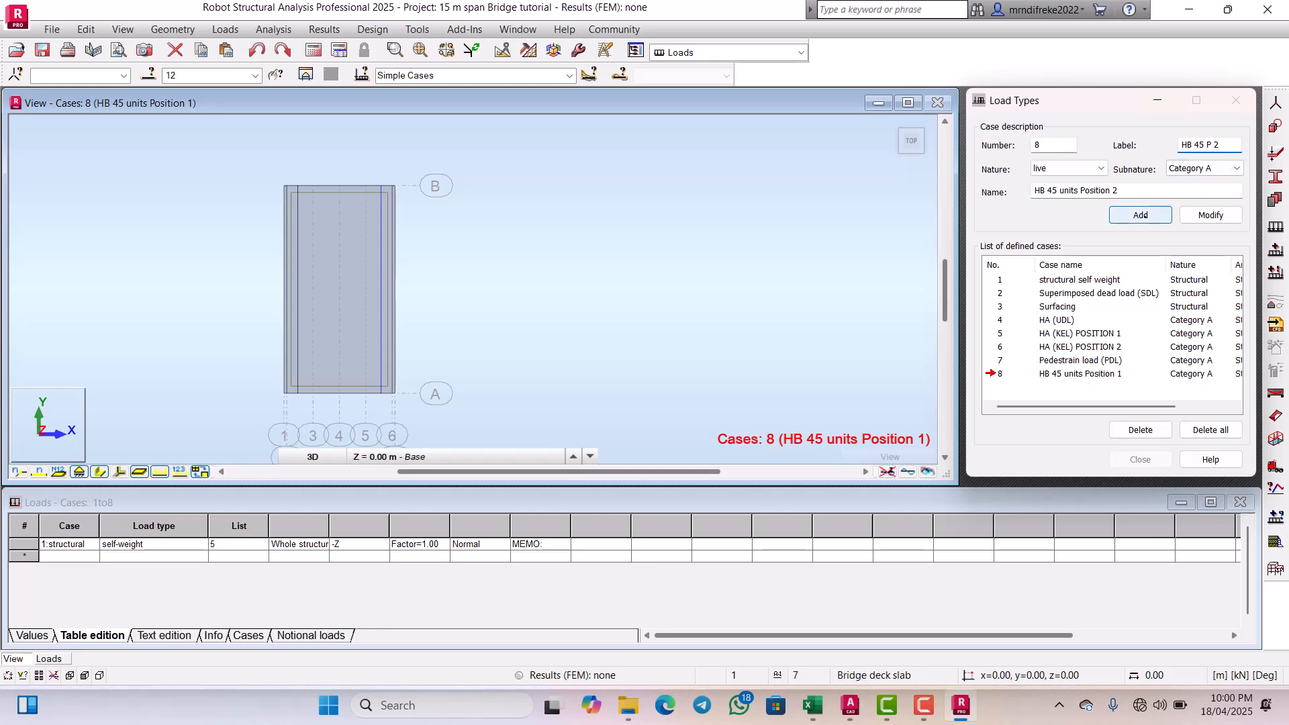
pyautogui.click(1144, 216)
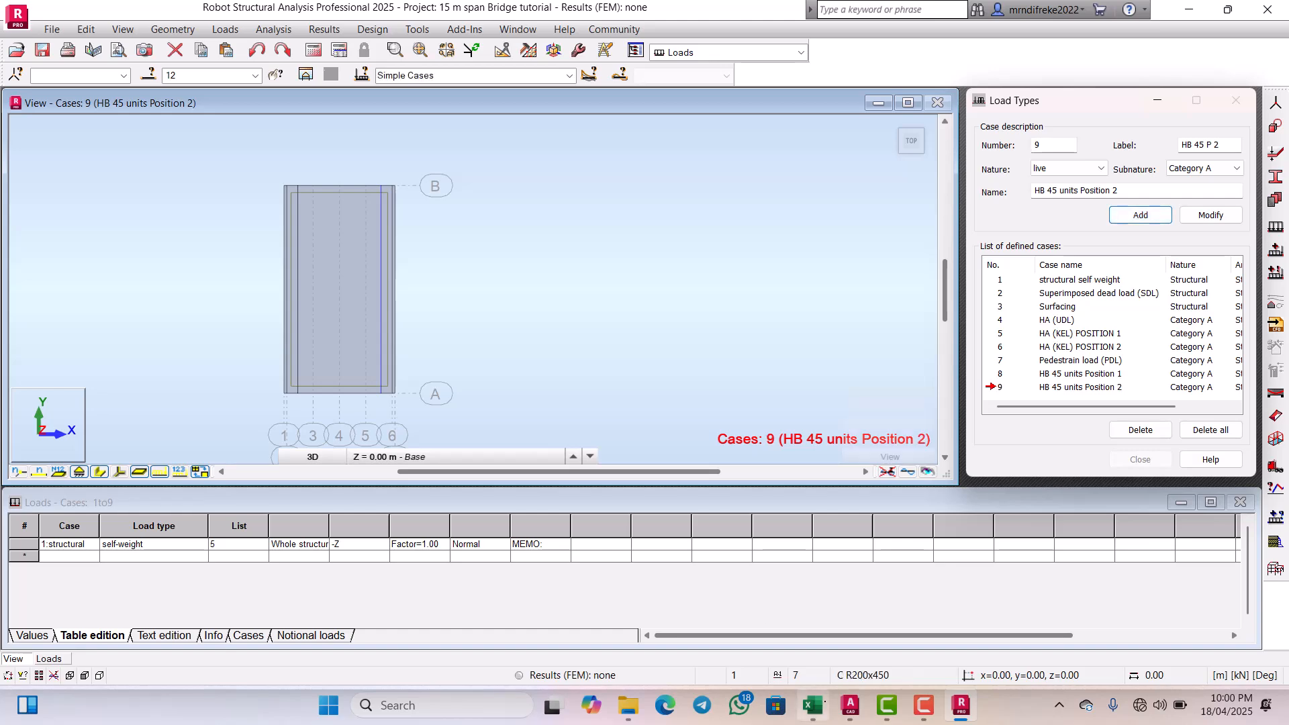
# Step: Check the load list in the Excel workbook and enter HA + HB pair 1 as the next load case name in Robot
pyautogui.click(812, 705)
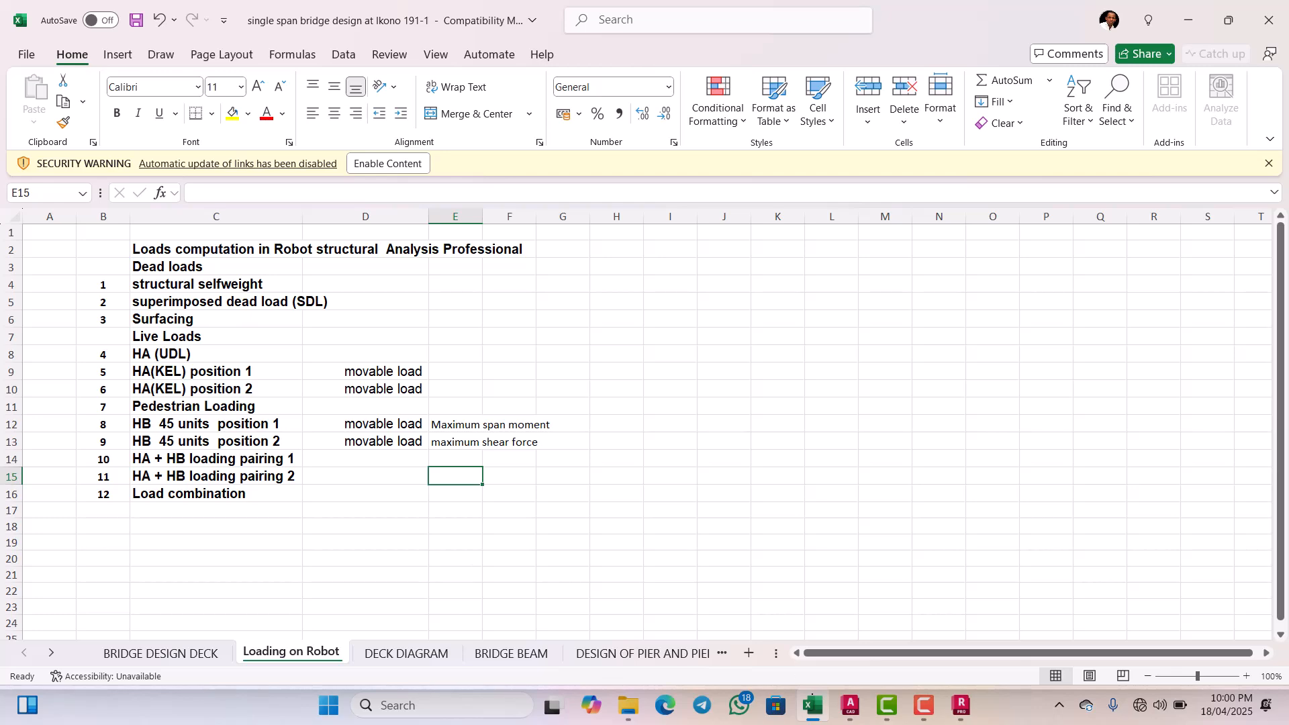
pyautogui.moveTo(812, 696)
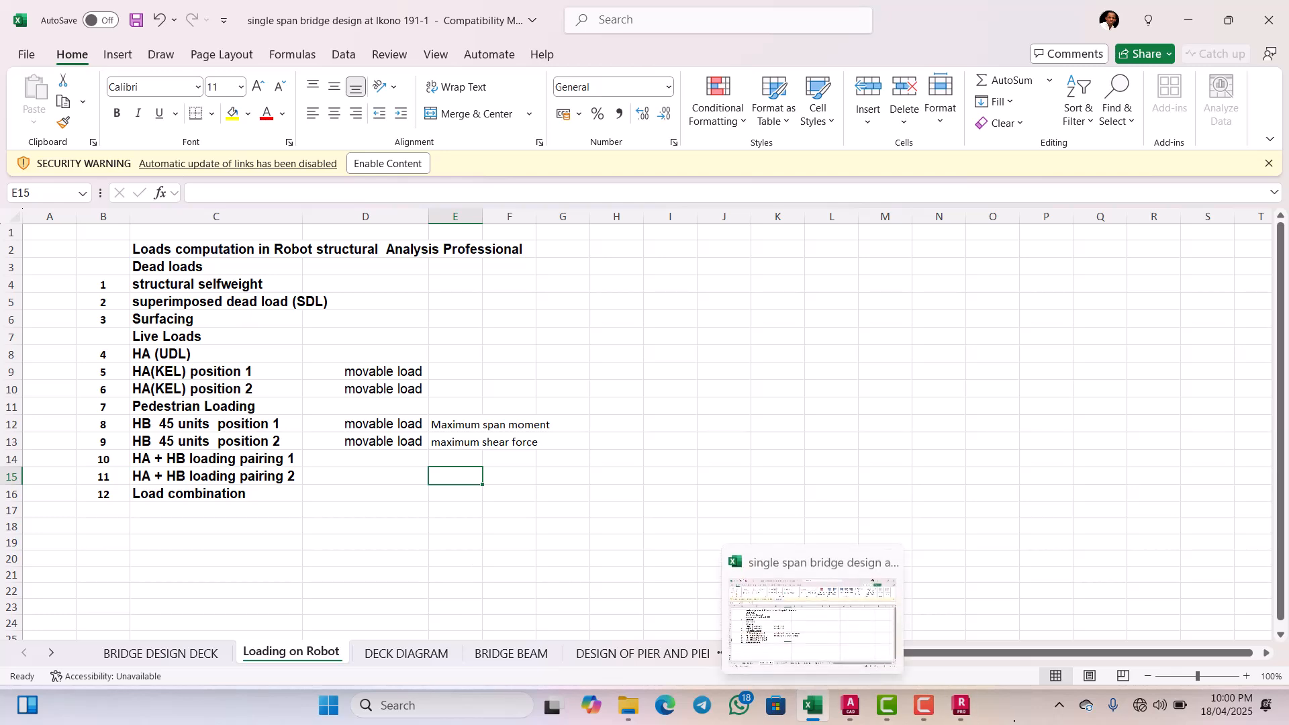
pyautogui.click(962, 705)
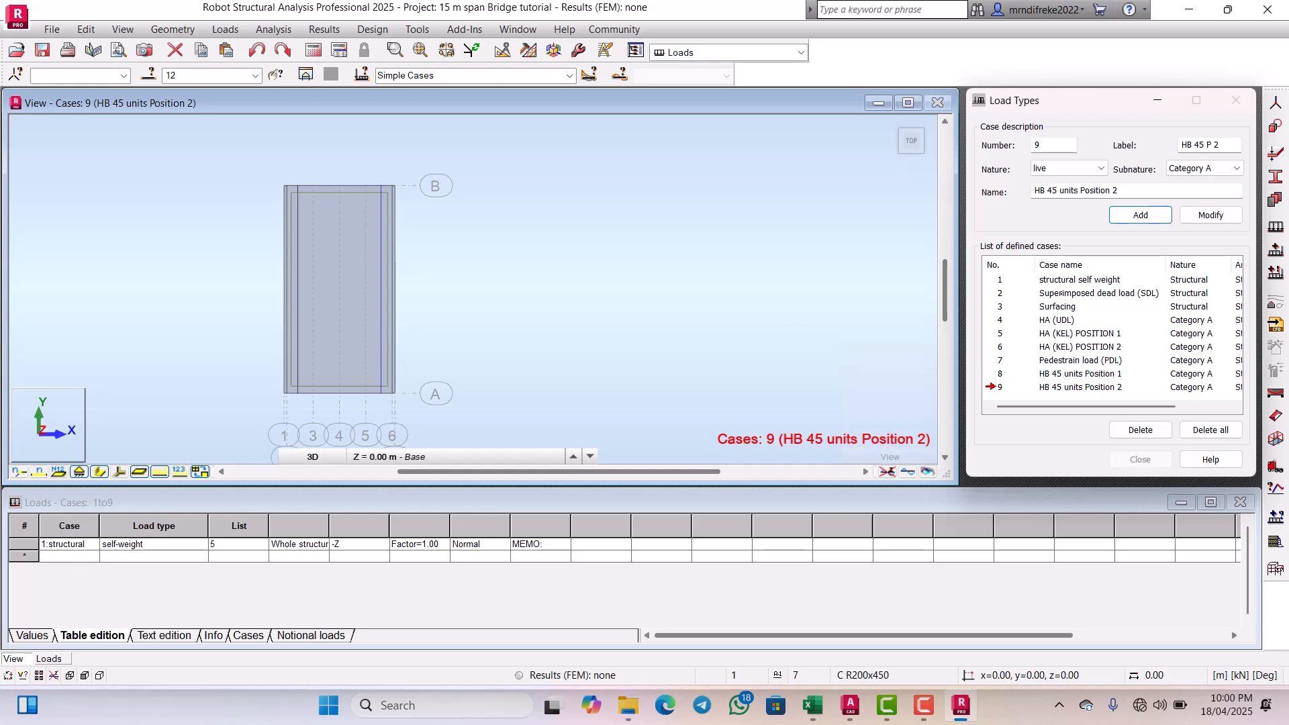
pyautogui.click(1119, 190)
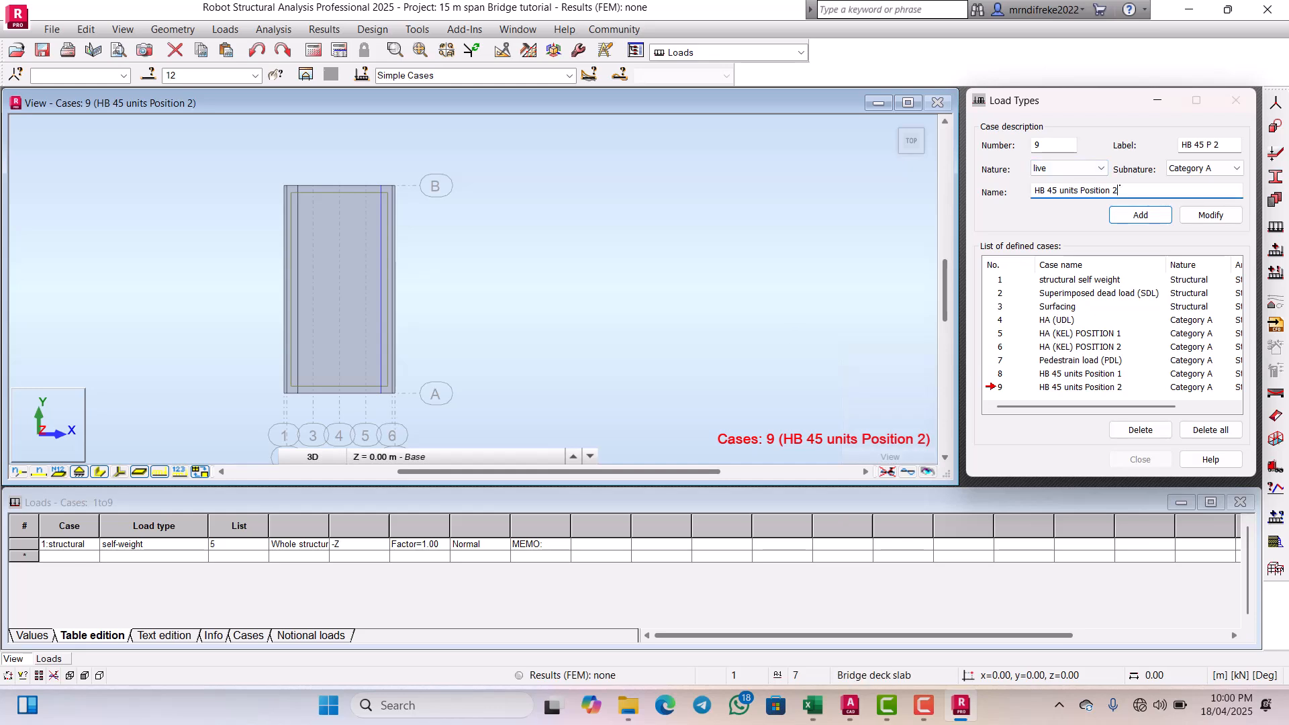
pyautogui.press('BackSpace')
pyautogui.press('BackSpace')
pyautogui.press('BackSpace')
pyautogui.press('BackSpace')
pyautogui.press('BackSpace')
pyautogui.press('BackSpace')
pyautogui.press('BackSpace')
pyautogui.press('BackSpace')
pyautogui.press('BackSpace')
pyautogui.press('BackSpace')
pyautogui.press('BackSpace')
pyautogui.press('BackSpace')
pyautogui.press('BackSpace')
pyautogui.press('BackSpace')
pyautogui.press('BackSpace')
pyautogui.press('BackSpace')
pyautogui.press('BackSpace')
pyautogui.press('BackSpace')
pyautogui.press('BackSpace')
pyautogui.press('BackSpace')
pyautogui.press('BackSpace')
pyautogui.write('HA + HB')
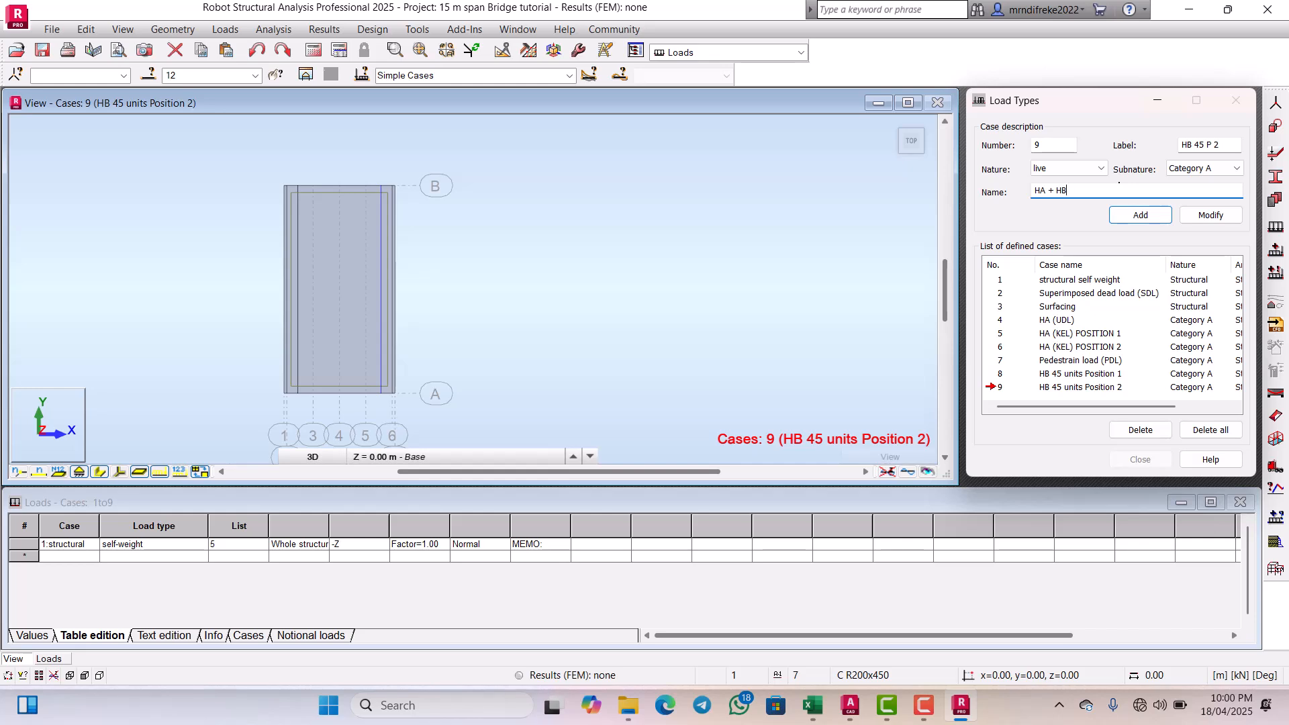
pyautogui.write(' pair 1')
# Step: Set the load case label to HA + HB 1 and add the case to the defined cases
pyautogui.click(1225, 144)
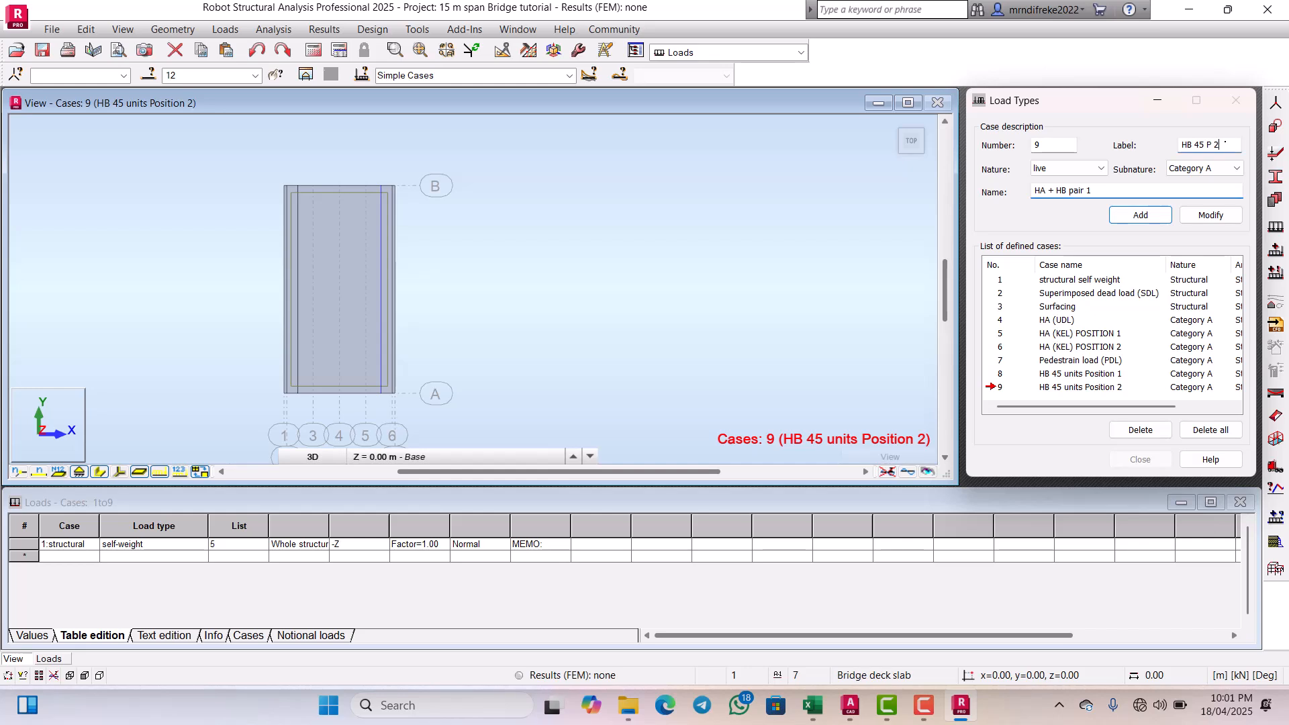
pyautogui.press('BackSpace')
pyautogui.press('BackSpace')
pyautogui.press('BackSpace')
pyautogui.press('BackSpace')
pyautogui.press('BackSpace')
pyautogui.press('BackSpace')
pyautogui.press('BackSpace')
pyautogui.press('BackSpace')
pyautogui.press('BackSpace')
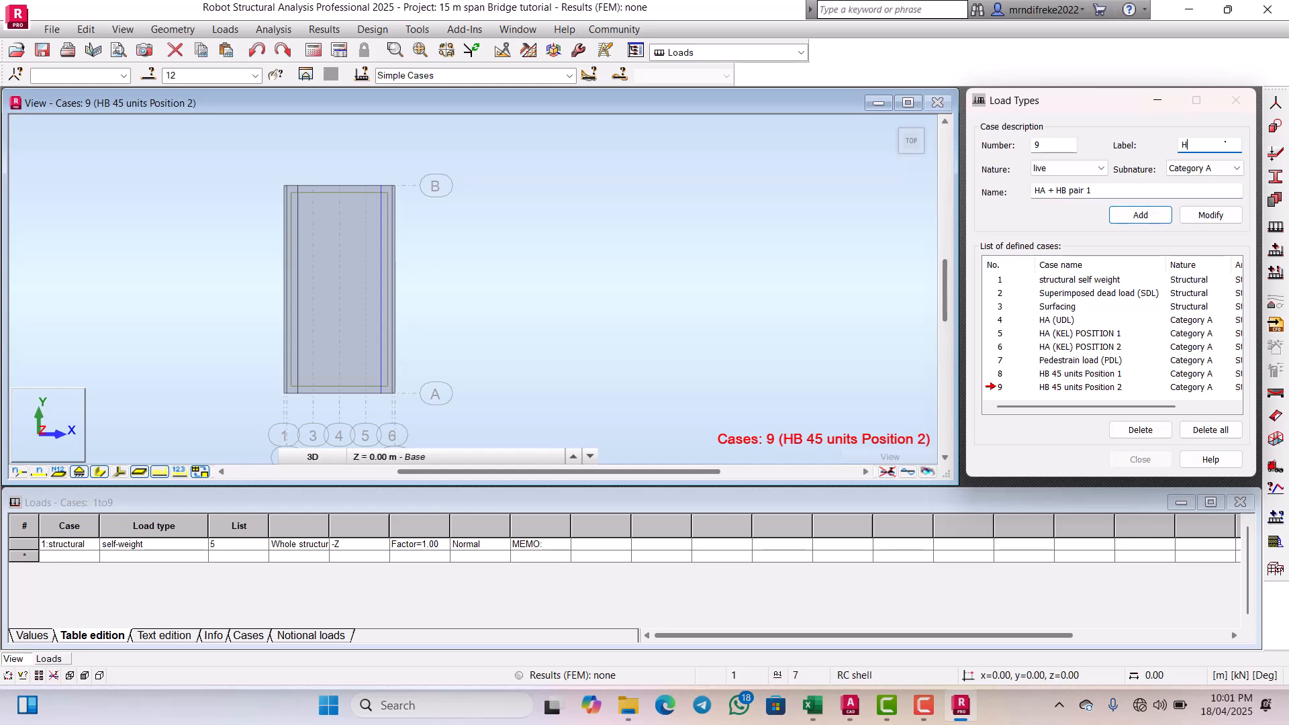
pyautogui.write('ha')
pyautogui.press('BackSpace')
pyautogui.press('BackSpace')
pyautogui.write('HA + HB 1')
pyautogui.click(1155, 214)
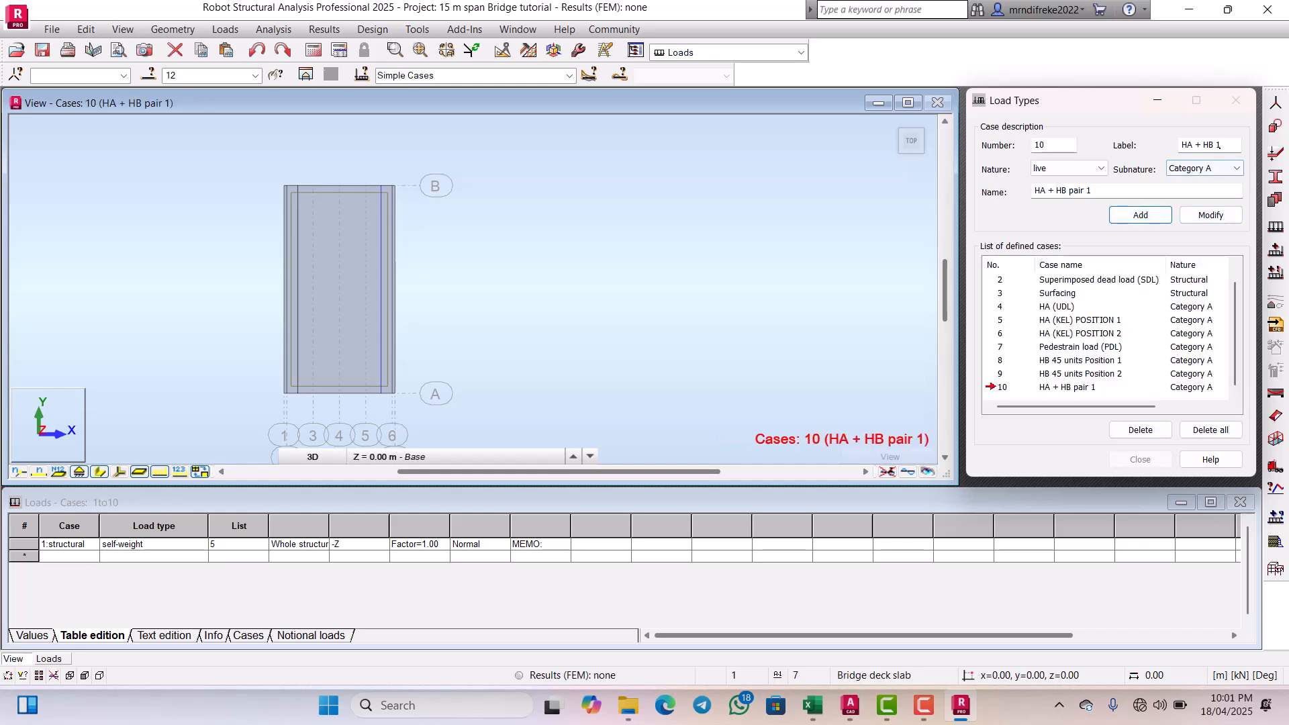
# Step: Add a live load case named HA + HB pair 2 with the label HA + HB 2
pyautogui.press('BackSpace')
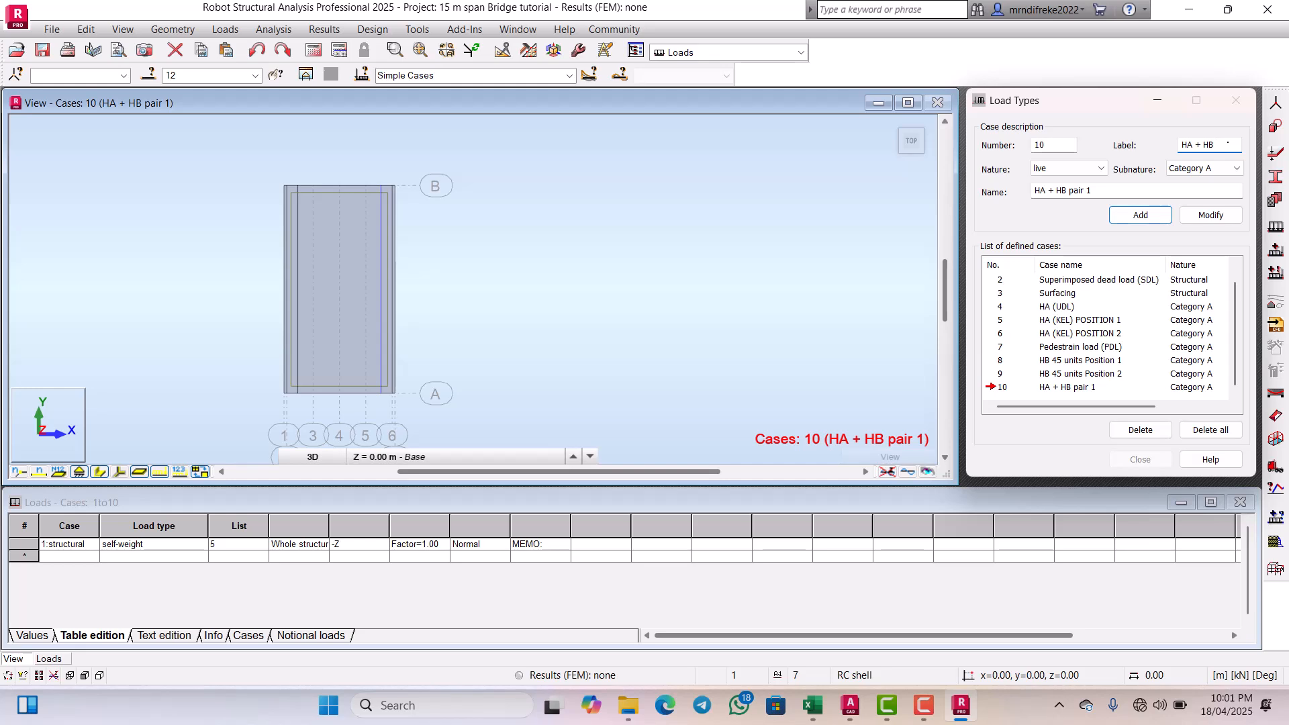
pyautogui.write('2')
pyautogui.click(1094, 190)
pyautogui.press('BackSpace')
pyautogui.write('2')
pyautogui.click(1139, 212)
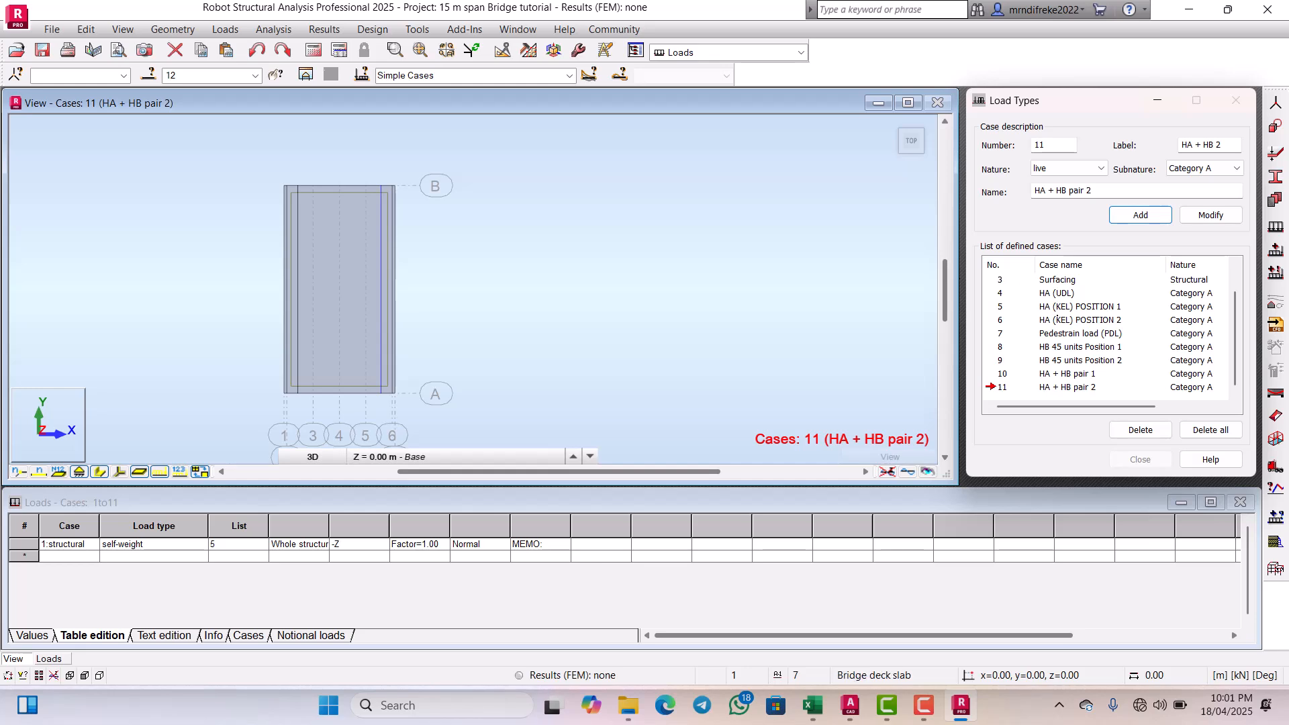
# Step: Make load case 2, Superimposed dead load (SDL), the active case
pyautogui.scroll(1, 1108, 329)
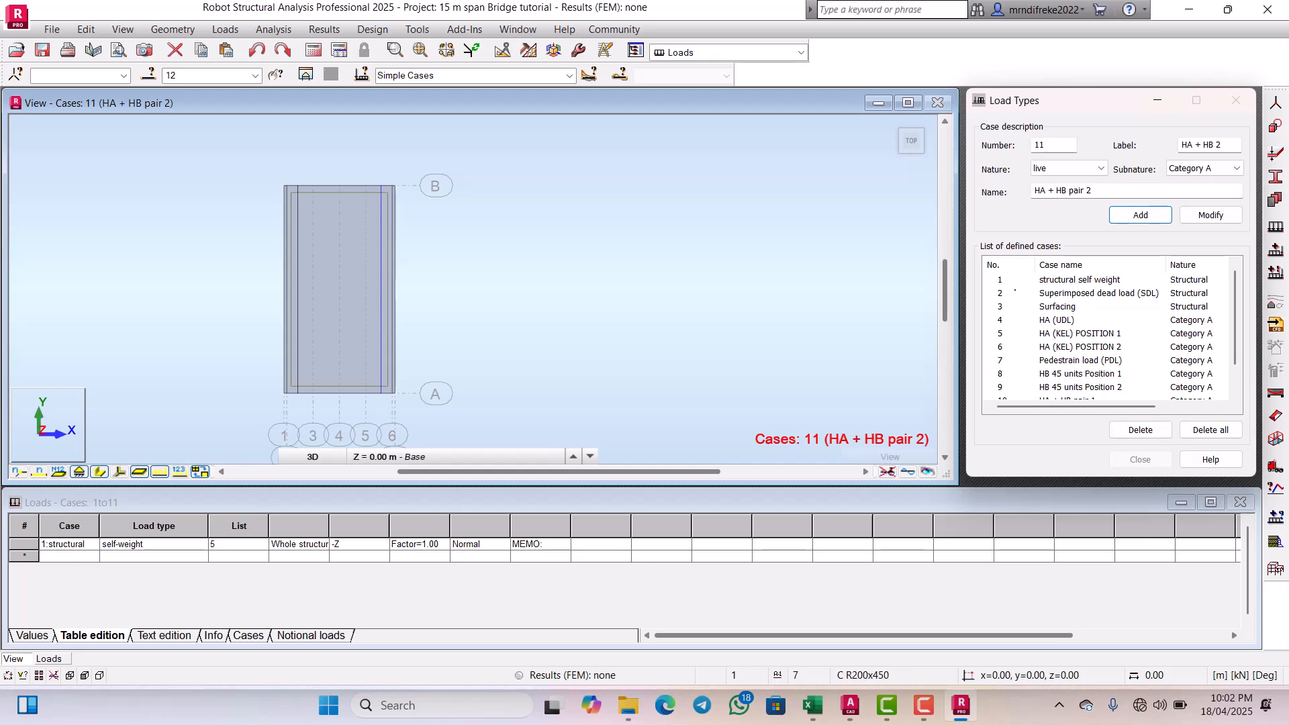
pyautogui.click(569, 76)
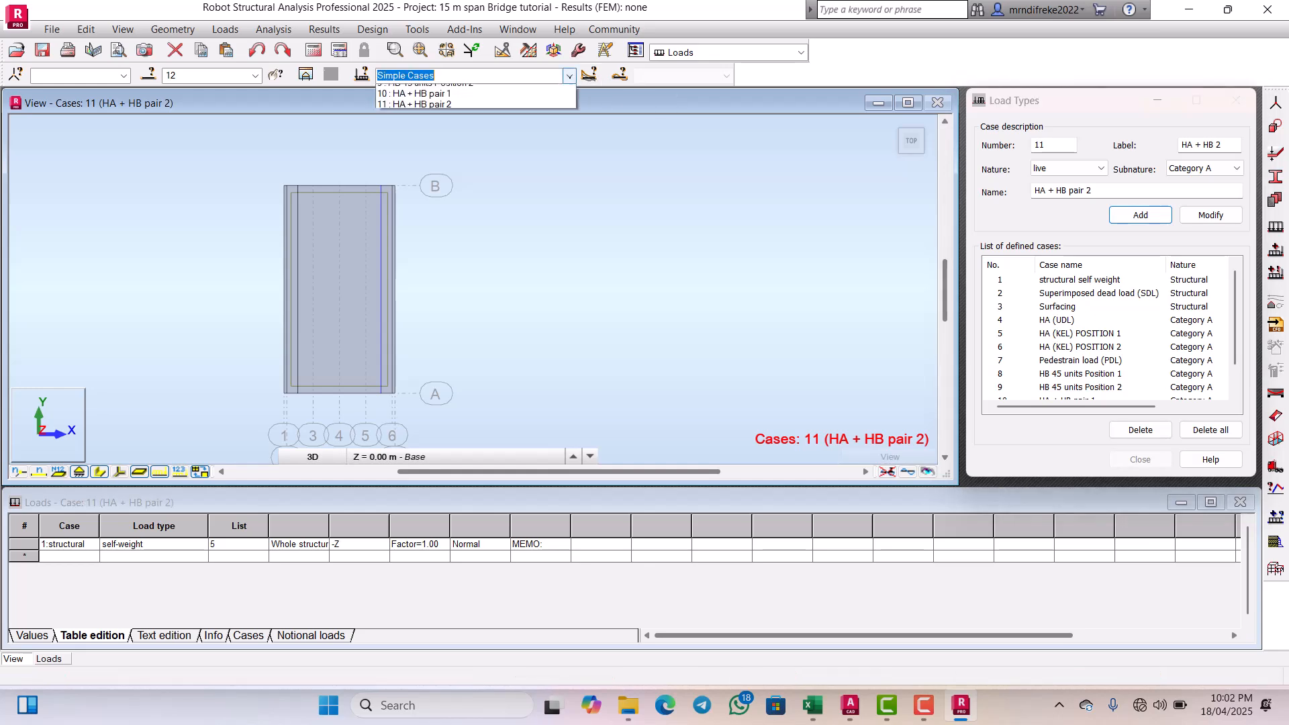
pyautogui.click(452, 101)
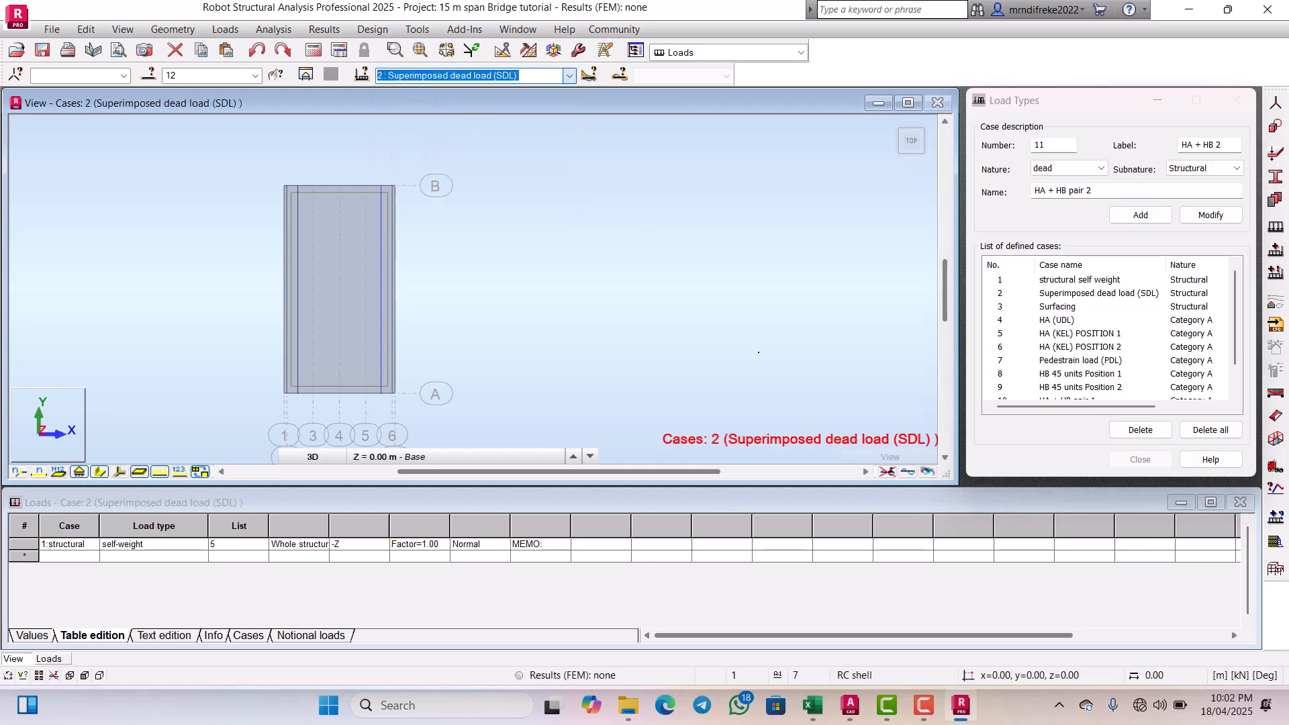
# Step: Switch to Excel and review the superimposed dead loads on the BRIDGE DESIGN DECK sheet, including the parapet load formula
pyautogui.click(812, 705)
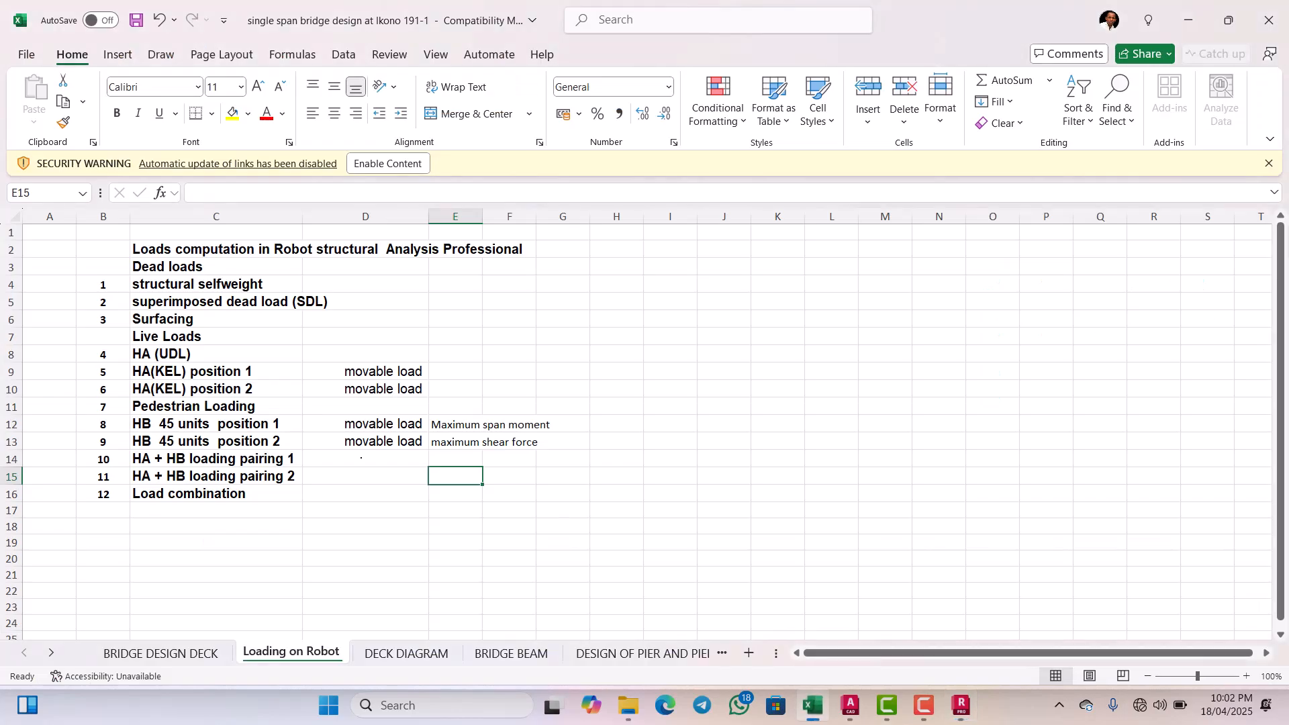
pyautogui.click(160, 653)
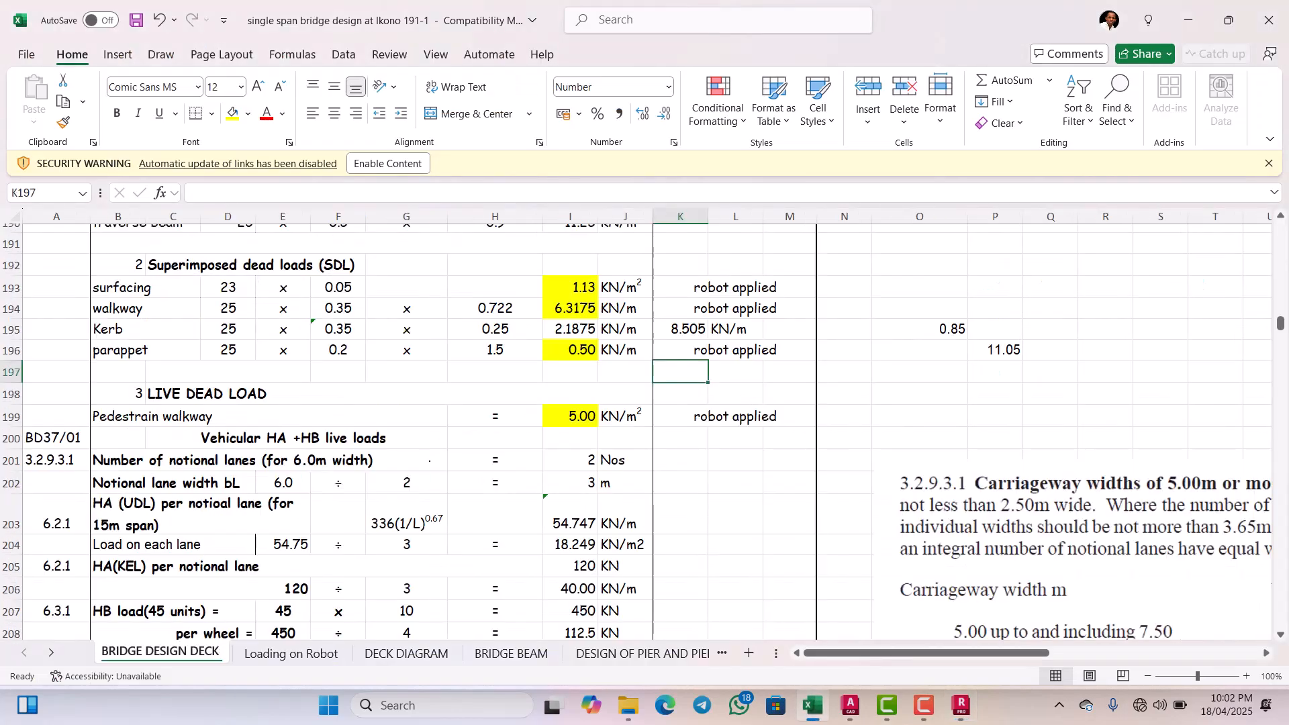
pyautogui.scroll(4, 438, 443)
pyautogui.scroll(-4, 482, 359)
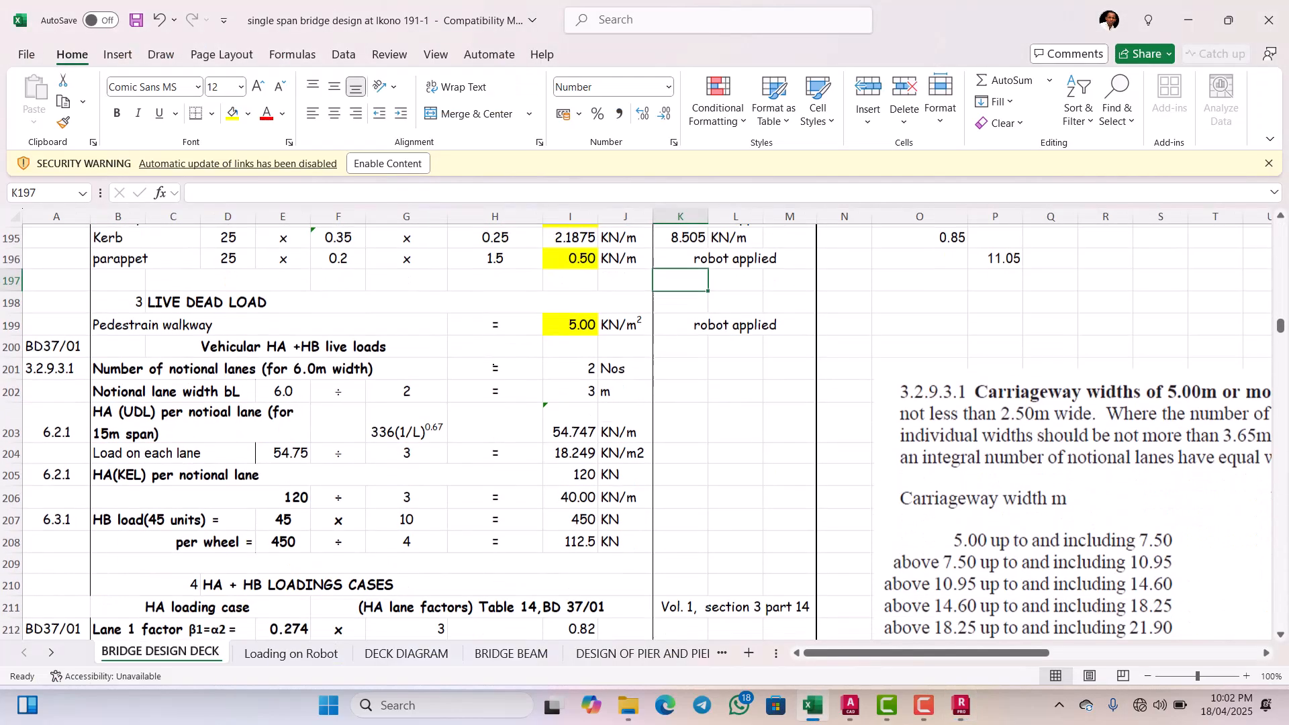
pyautogui.scroll(4, 482, 359)
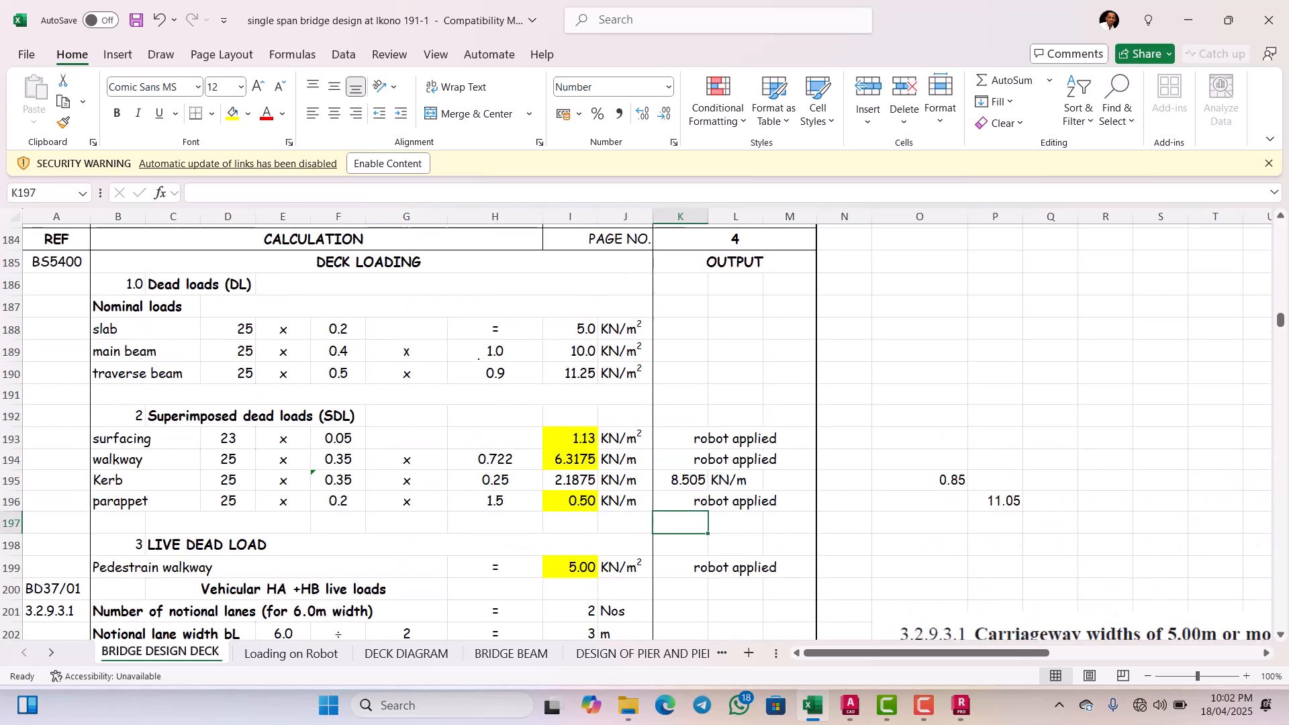
pyautogui.scroll(-2, 479, 359)
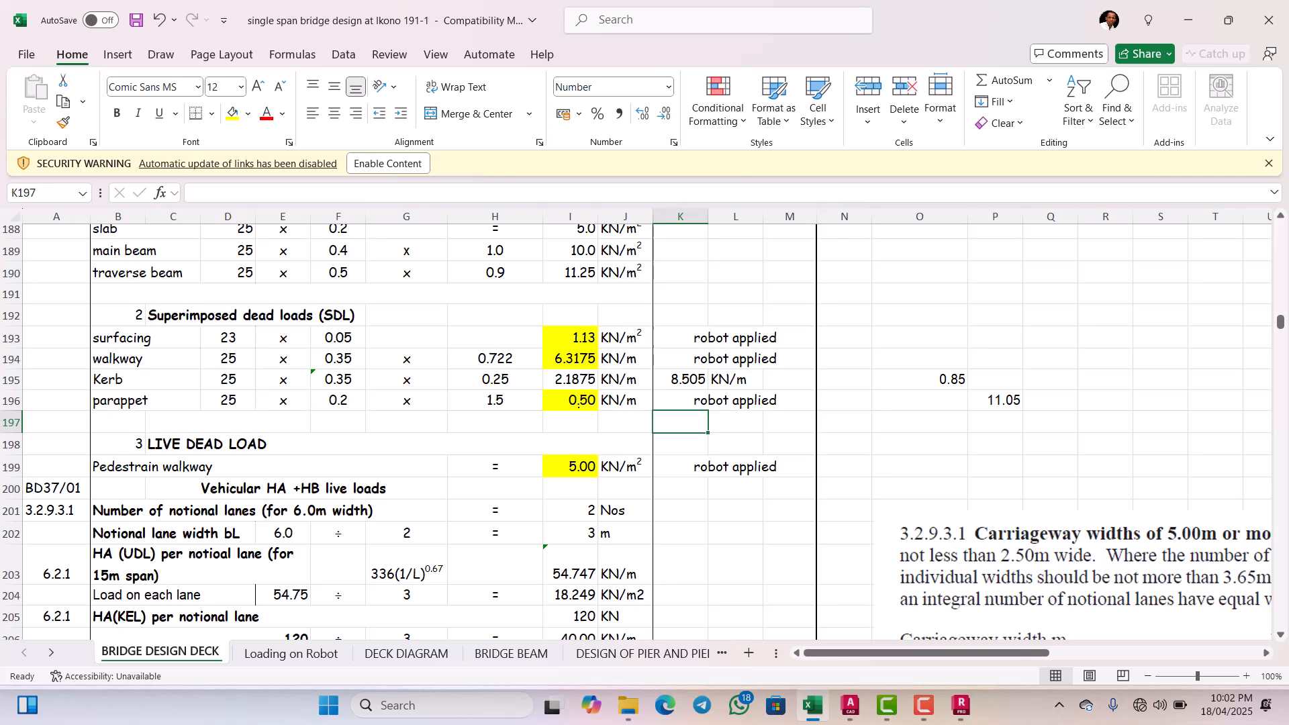
pyautogui.doubleClick(581, 400)
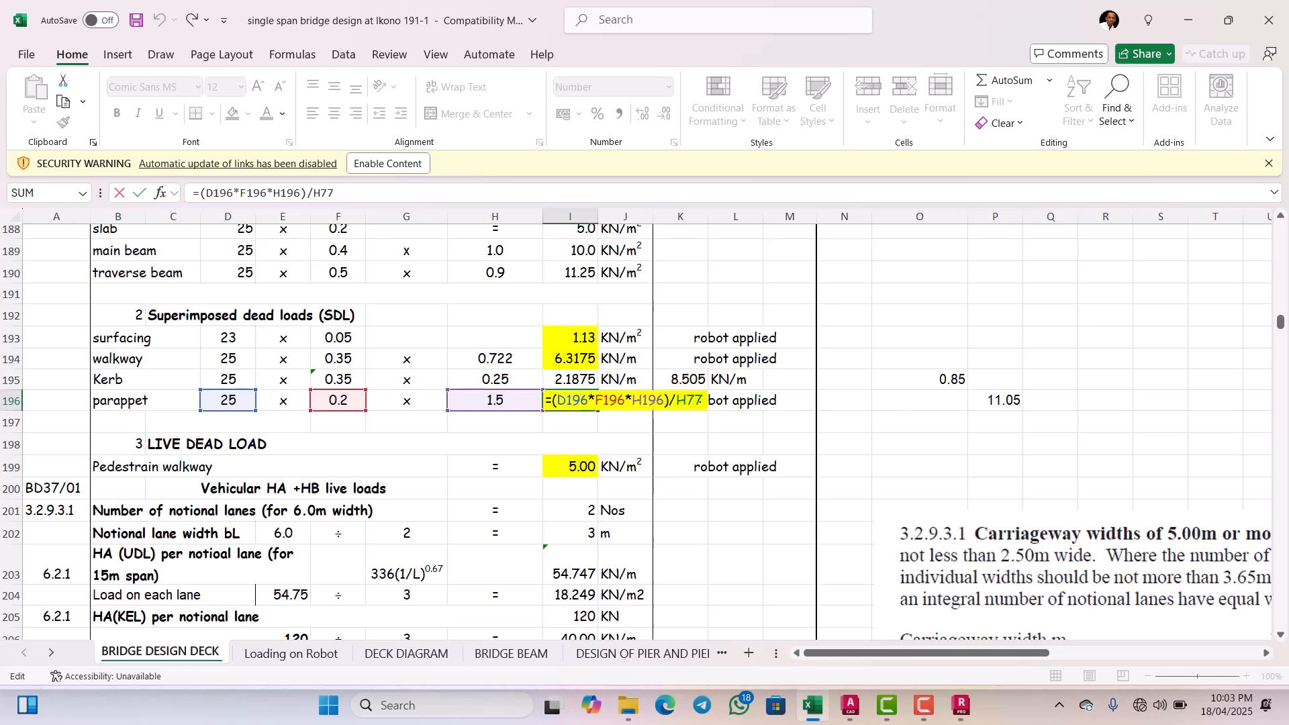
pyautogui.hotkey('ctrl', 'Return')
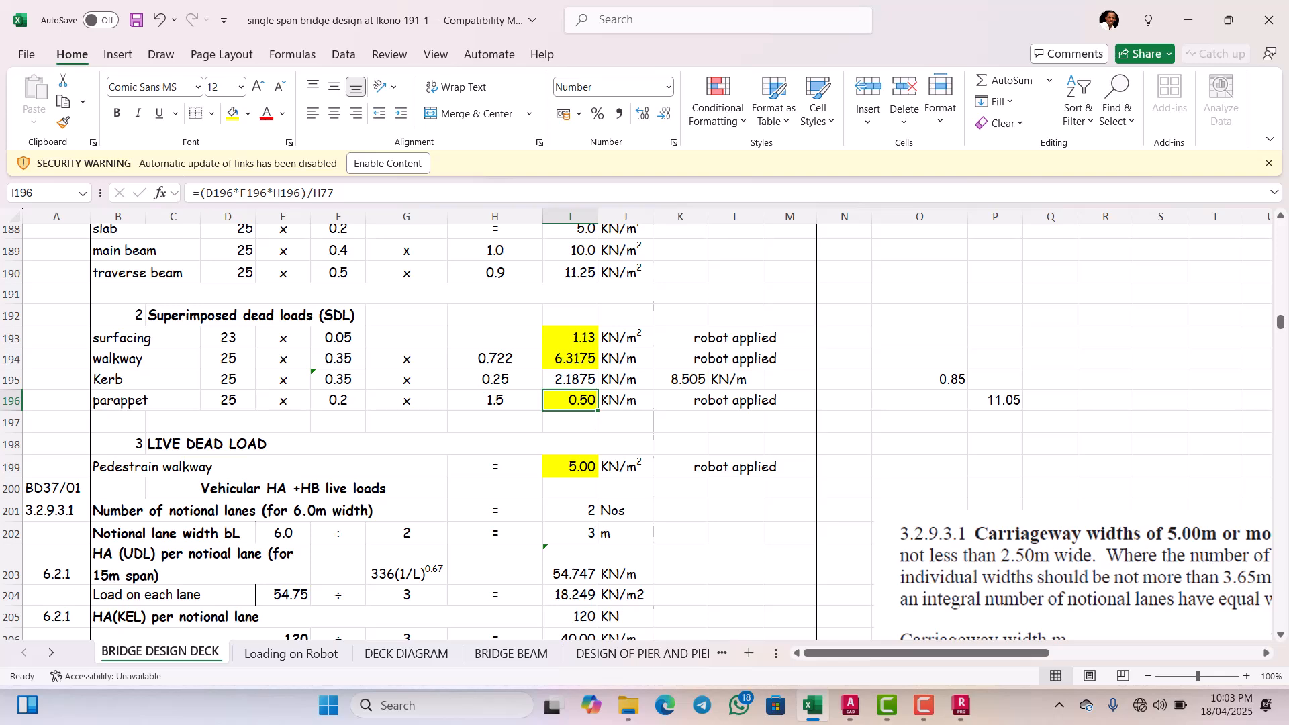
# Step: Remove the division by H77 from the parapet load formula in I196, leaving =(D196*F196*H196)
pyautogui.press('F2')
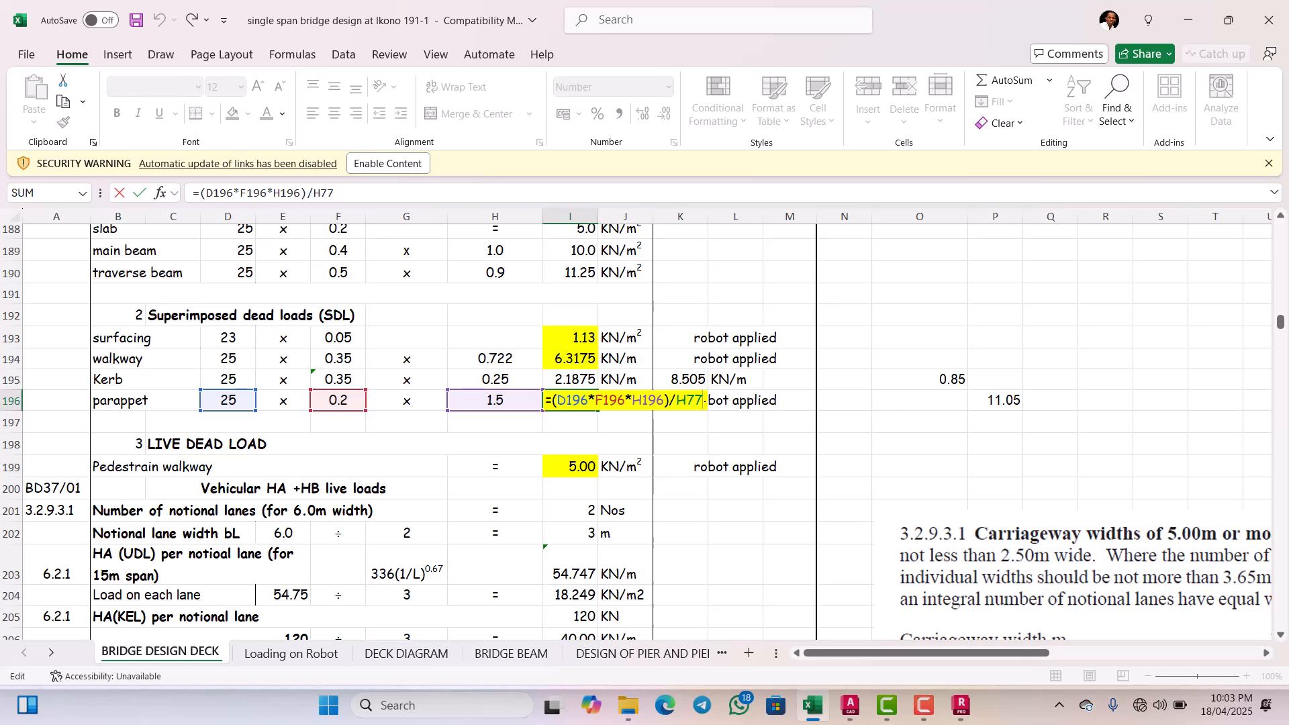
pyautogui.press('BackSpace')
pyautogui.press('BackSpace')
pyautogui.press('BackSpace')
pyautogui.press('BackSpace')
pyautogui.click(683, 315)
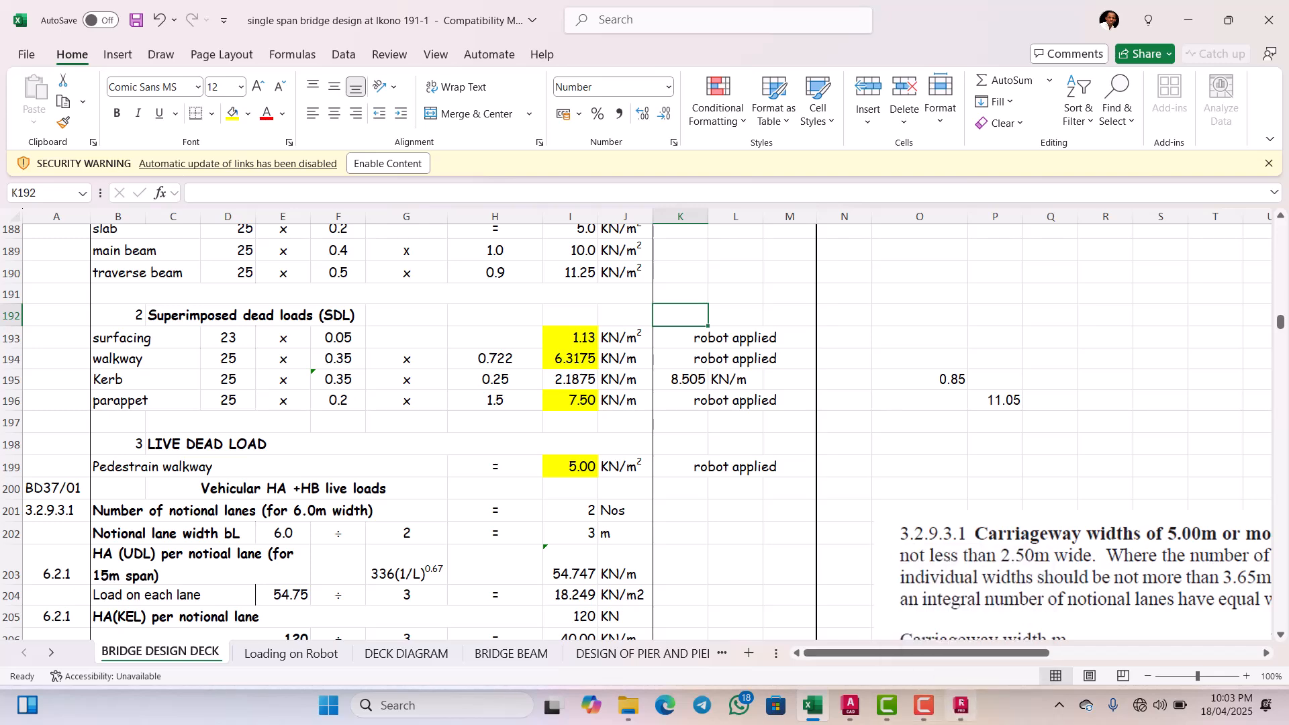
# Step: Switch to Robot Structural Analysis and set up a uniform planar load on contour with Z = -7.50 kPa for the parapet
pyautogui.hotkey('alt', 'Tab')
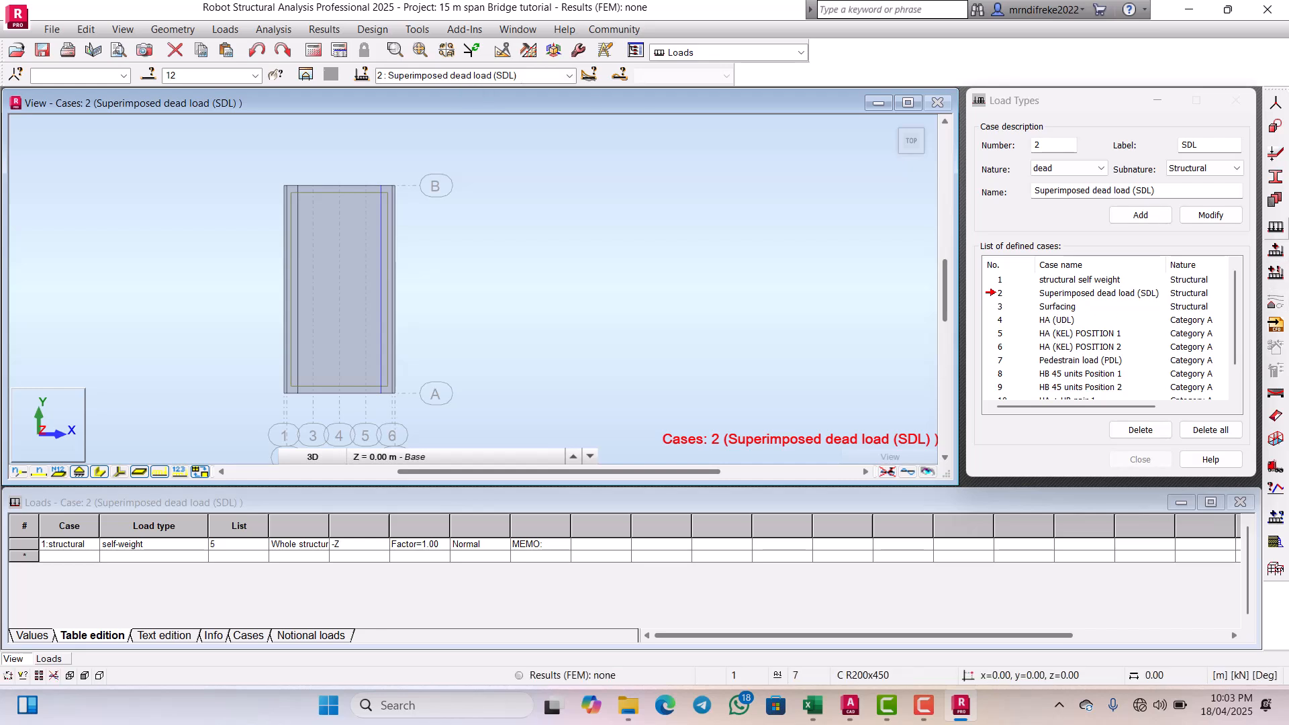
pyautogui.click(1275, 228)
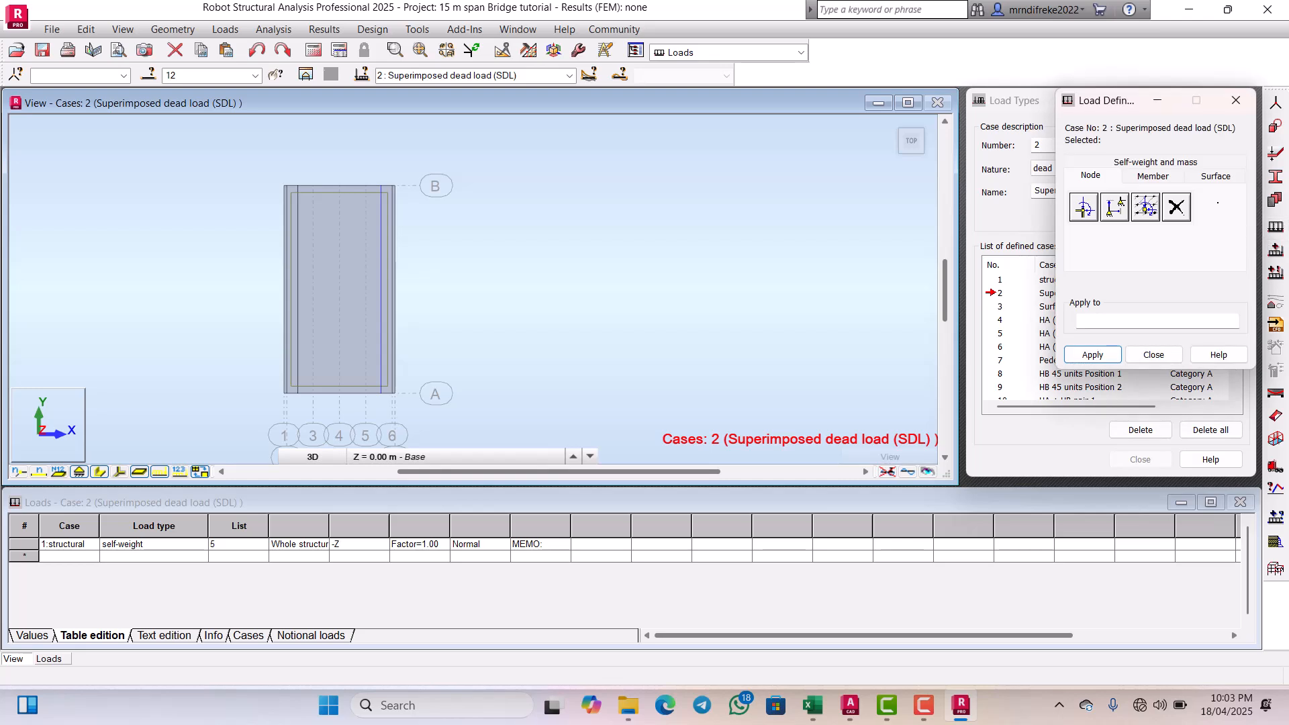
pyautogui.click(1215, 176)
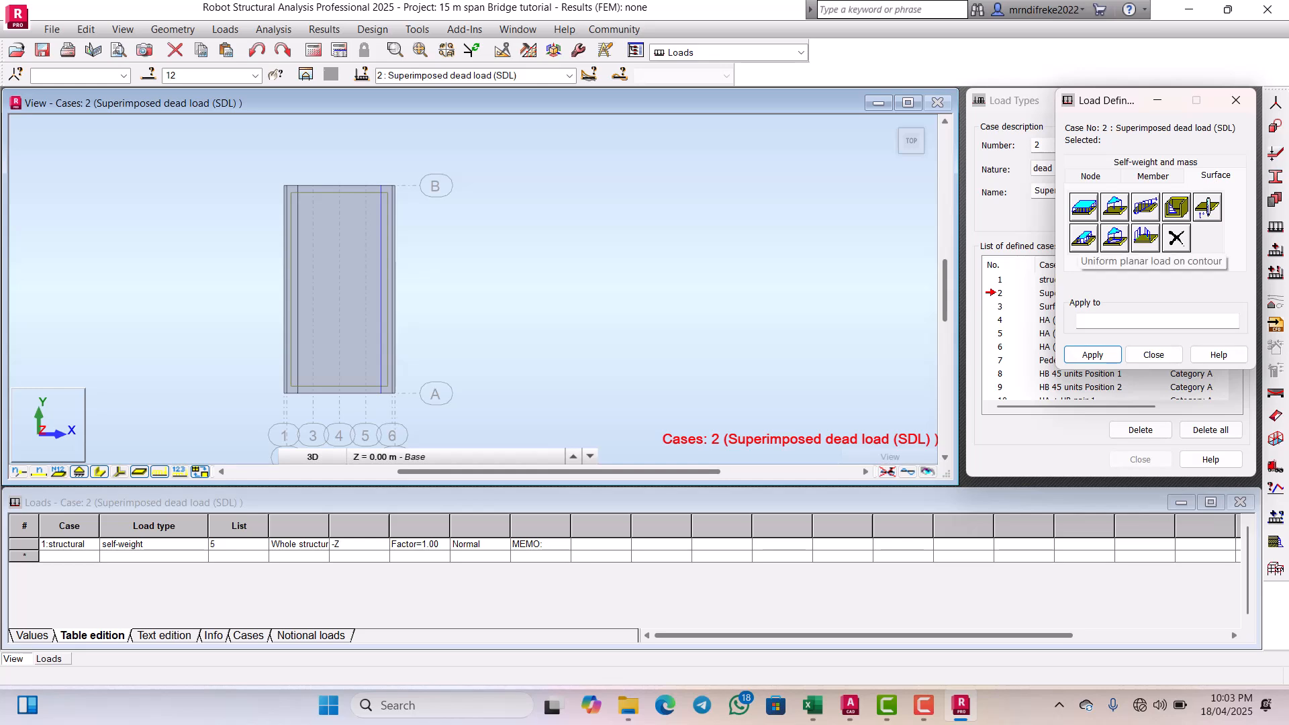
pyautogui.click(1083, 238)
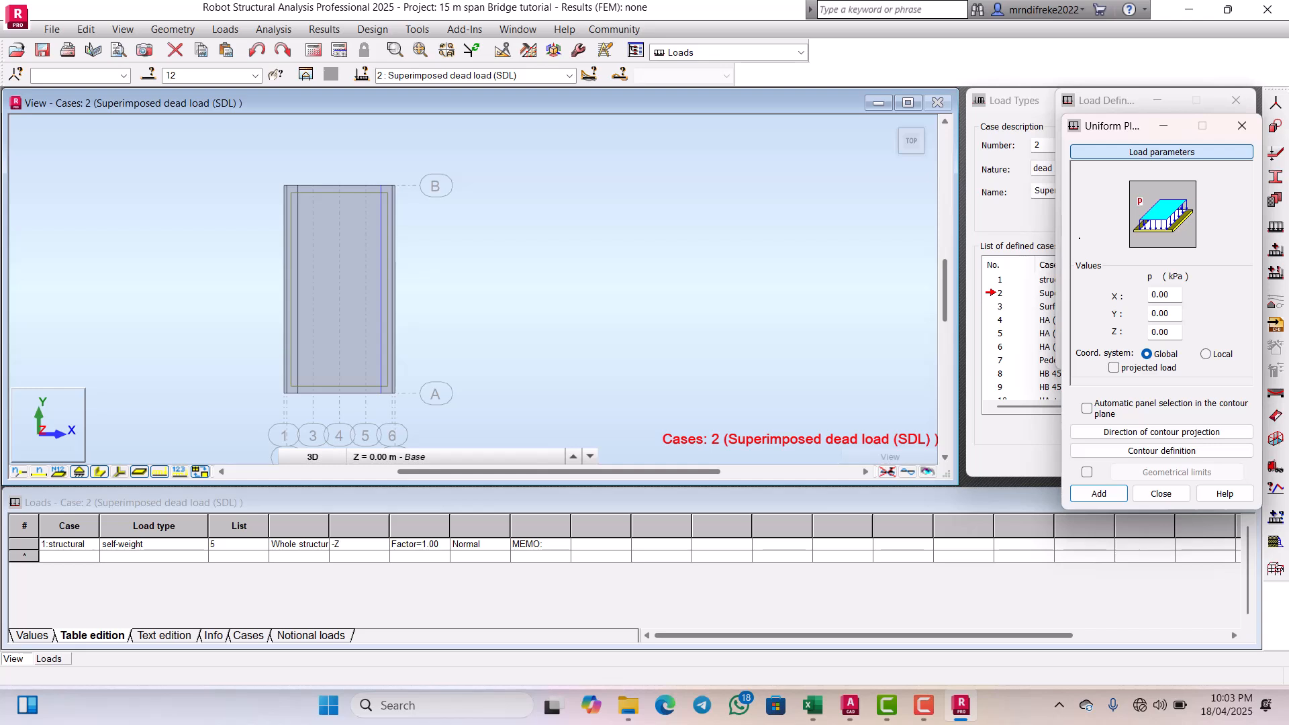
pyautogui.click(1168, 333)
pyautogui.press('BackSpace')
pyautogui.press('BackSpace')
pyautogui.press('BackSpace')
pyautogui.write('-7.50')
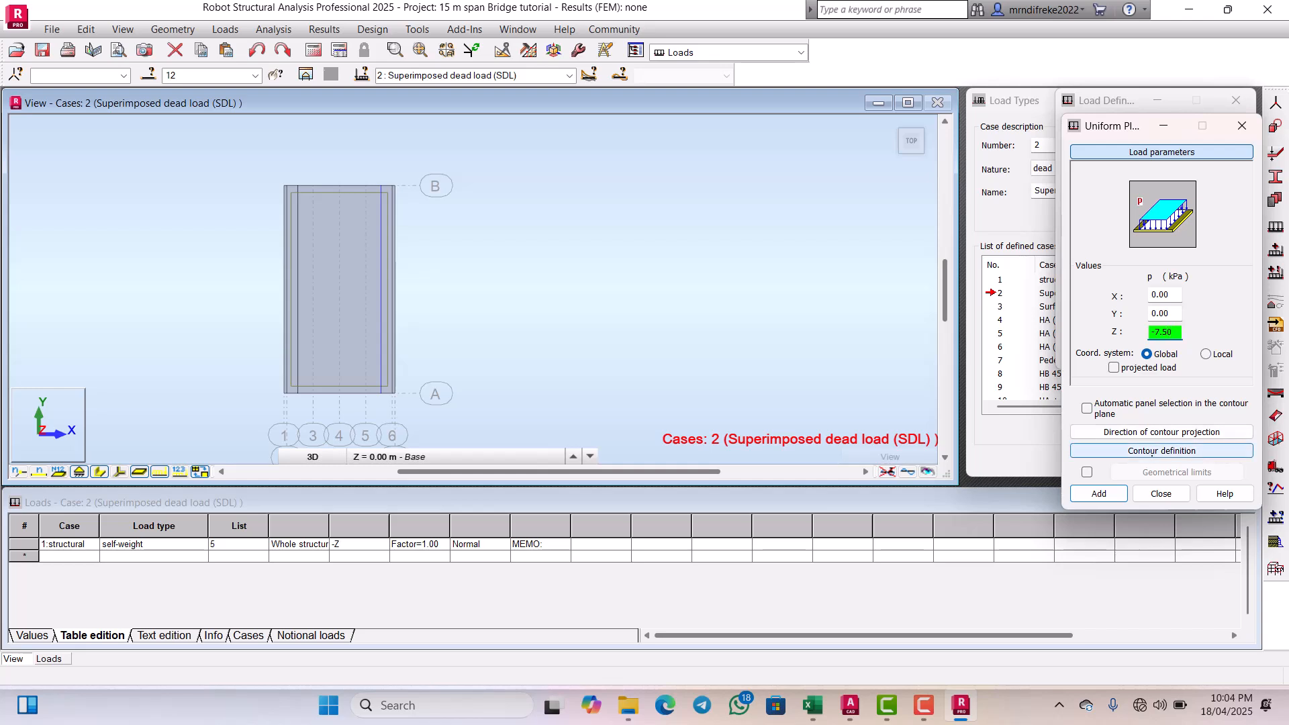
# Step: Define the load contour along the deck edge between axes 1 and 2 through (0.00, 15.00), (0.20, 15.00), (0.20, 0.00) and (0.00, 0.00)
pyautogui.click(1161, 450)
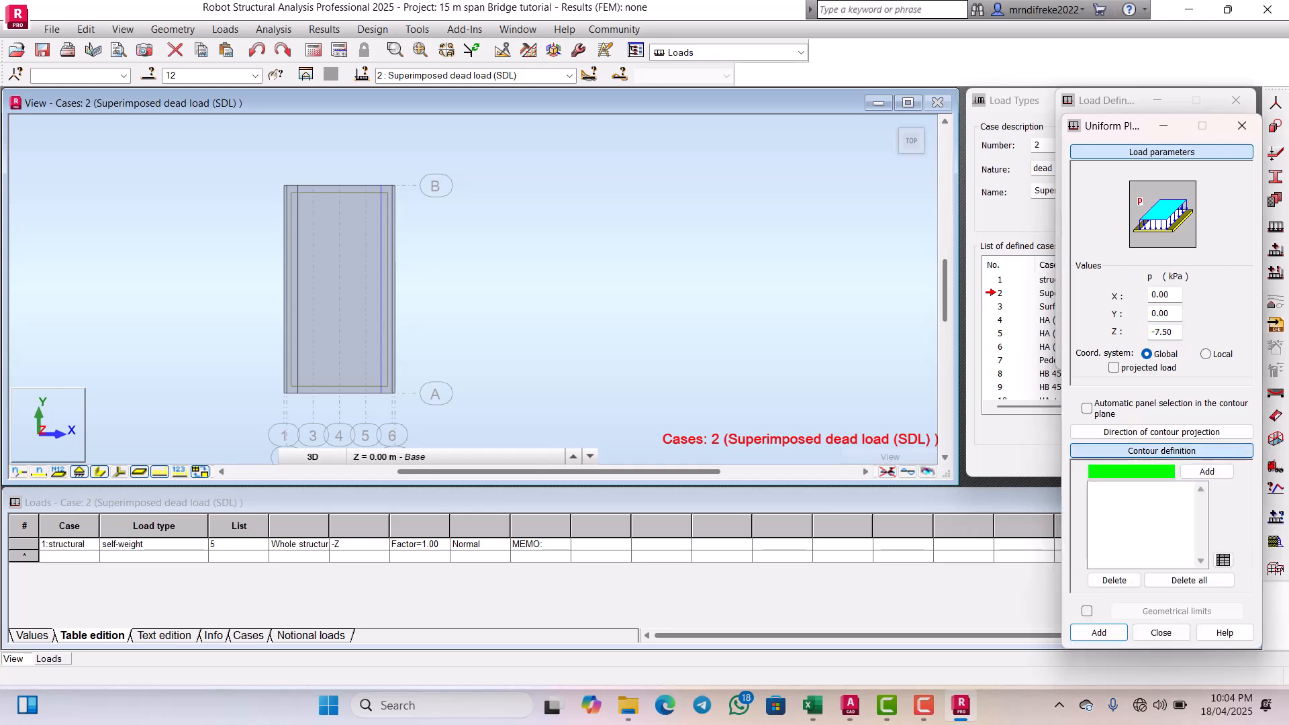
pyautogui.scroll(5, 292, 186)
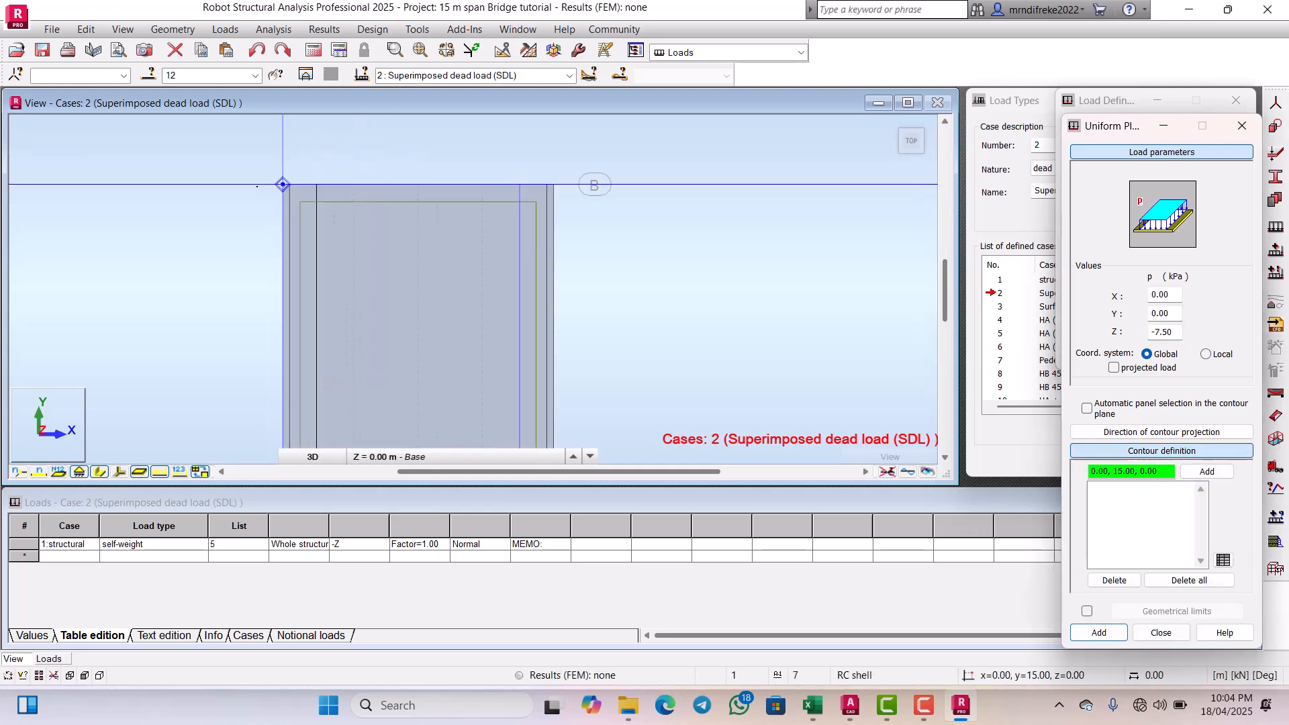
pyautogui.scroll(-4, 505, 143)
pyautogui.scroll(8, 391, 162)
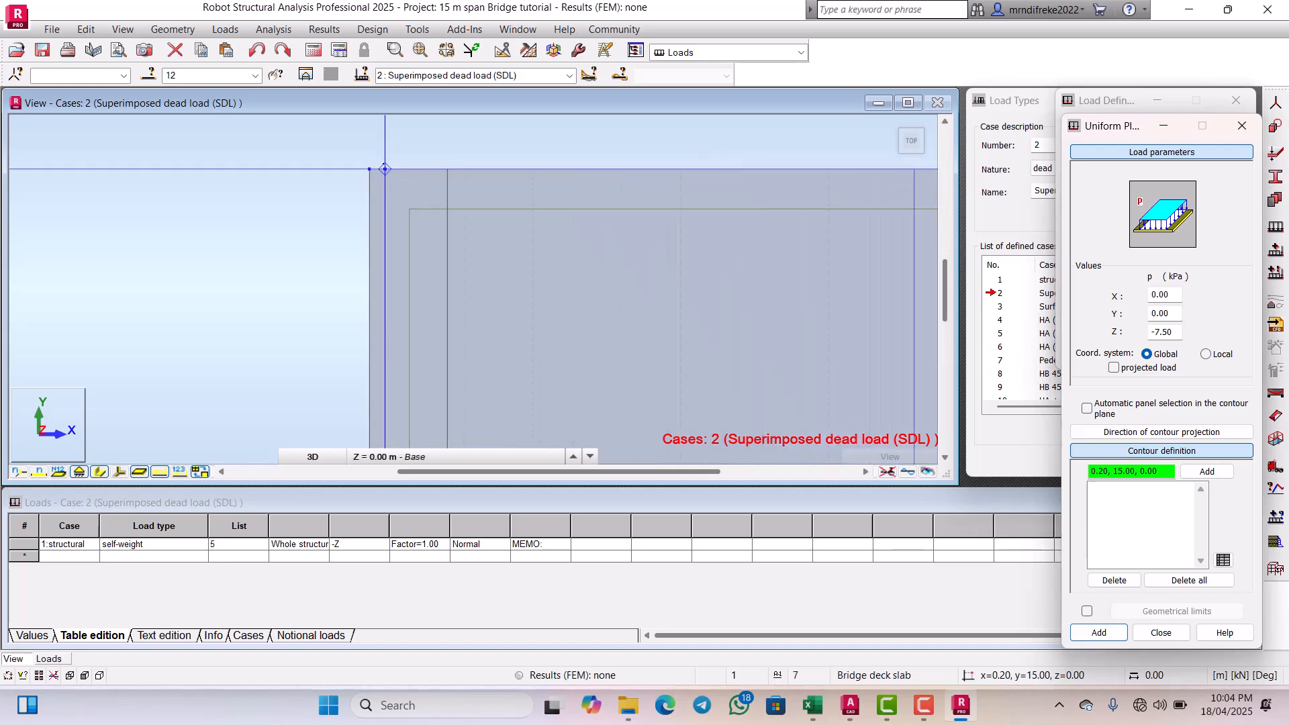
pyautogui.scroll(2, 375, 170)
pyautogui.click(387, 180)
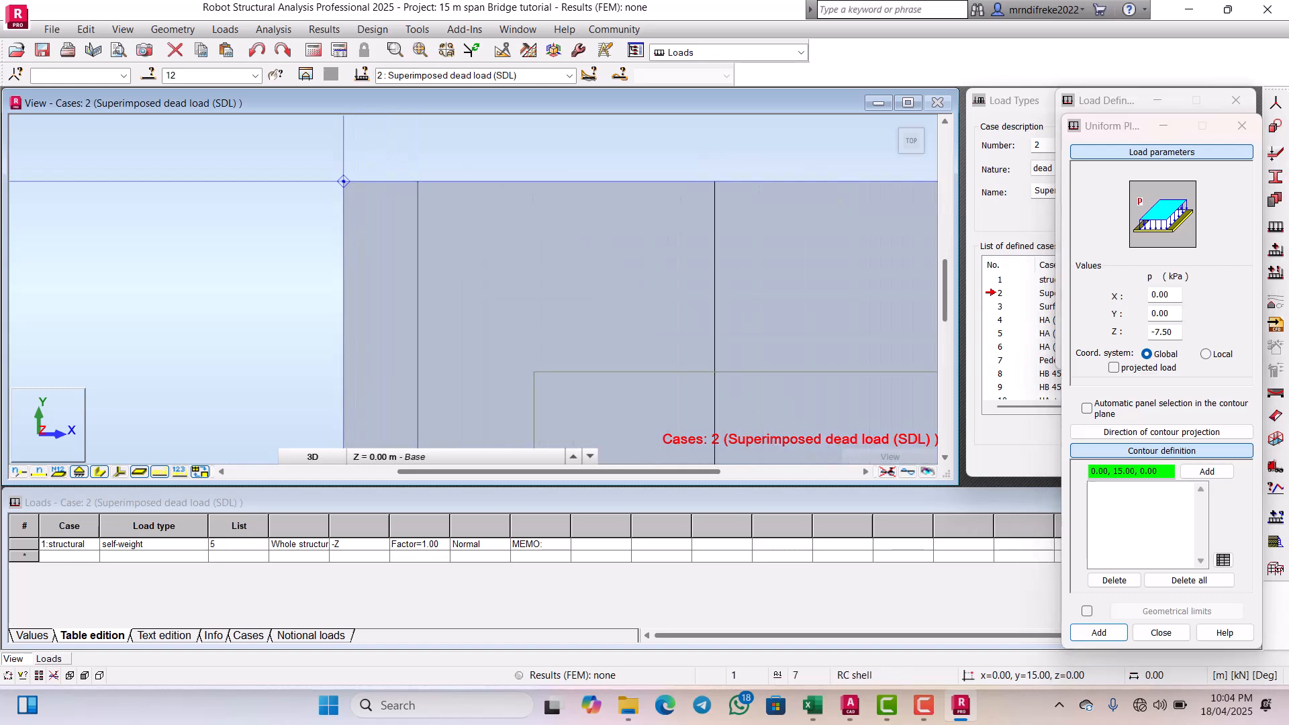
pyautogui.click(413, 180)
pyautogui.scroll(-4, 415, 180)
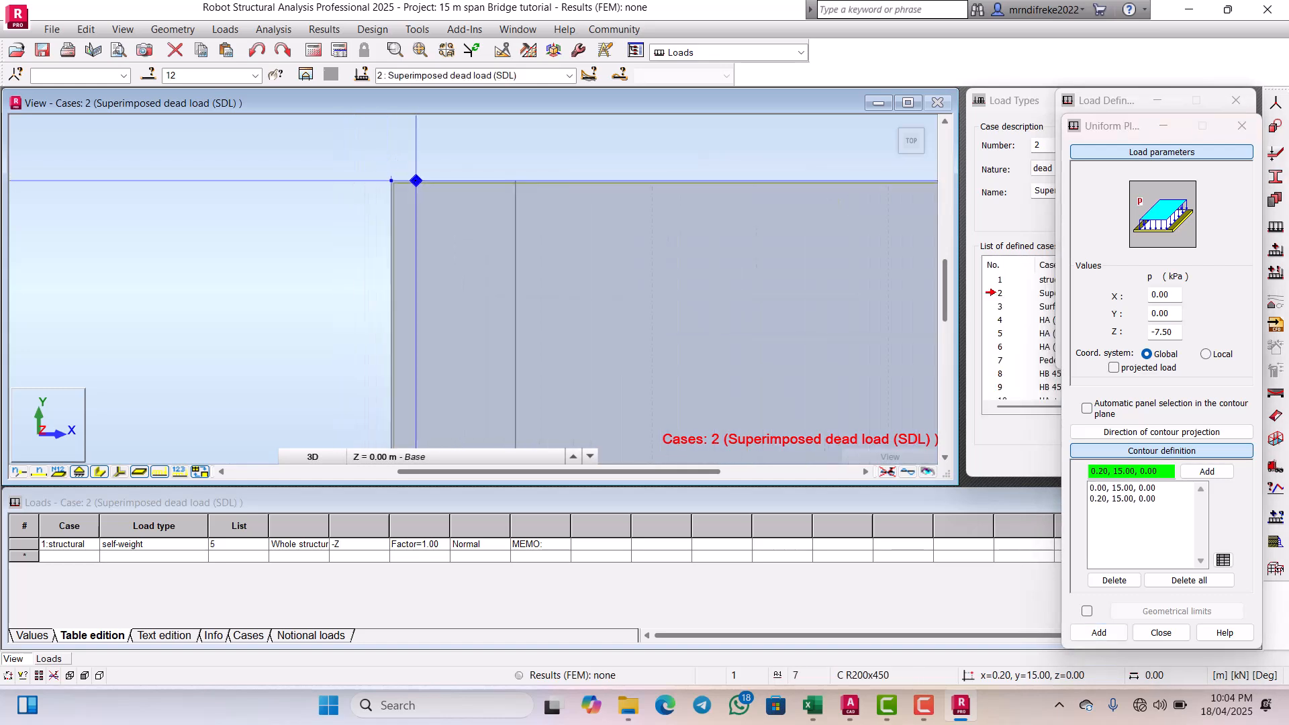
pyautogui.scroll(-6, 416, 180)
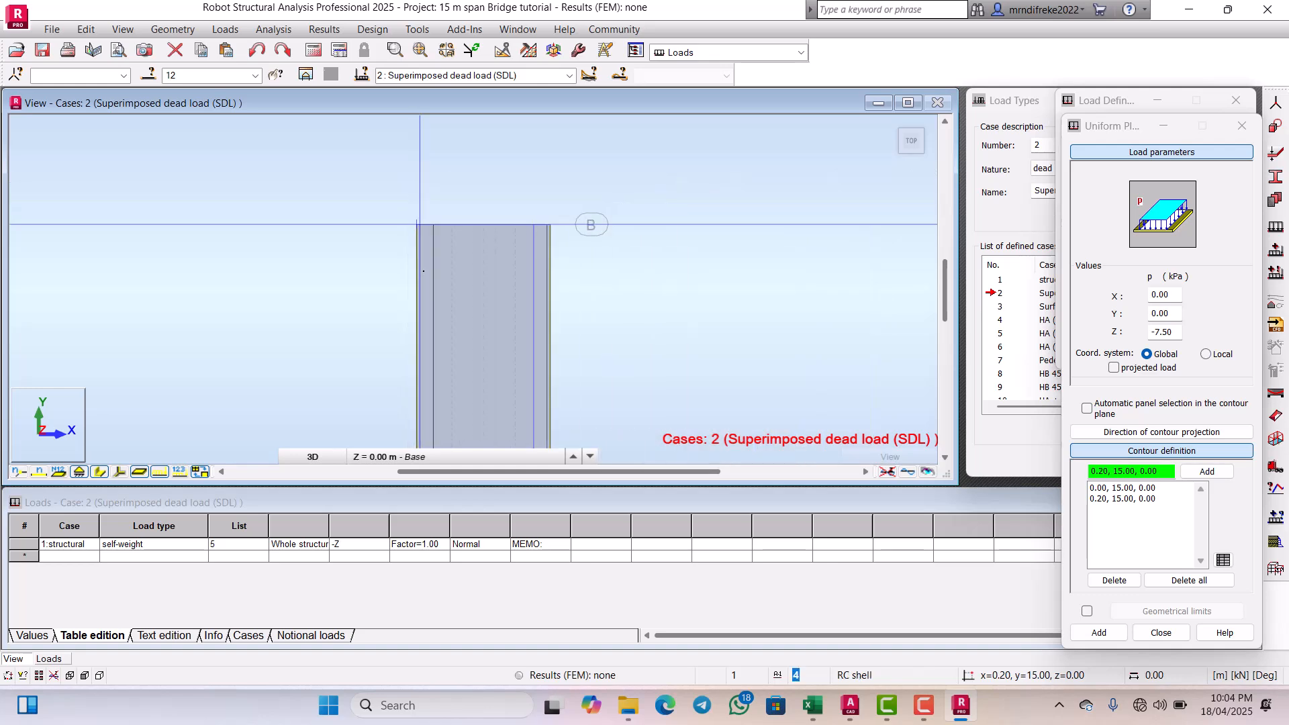
pyautogui.scroll(10, 420, 307)
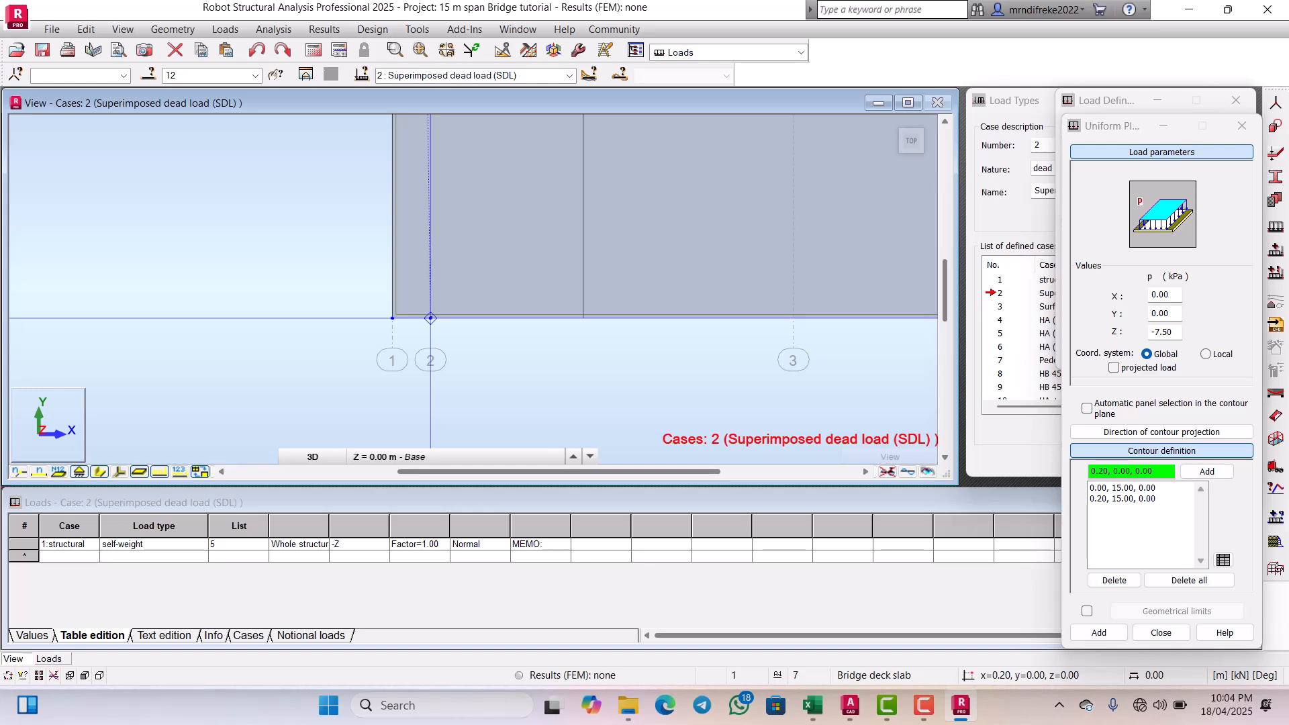
pyautogui.click(430, 317)
pyautogui.click(392, 318)
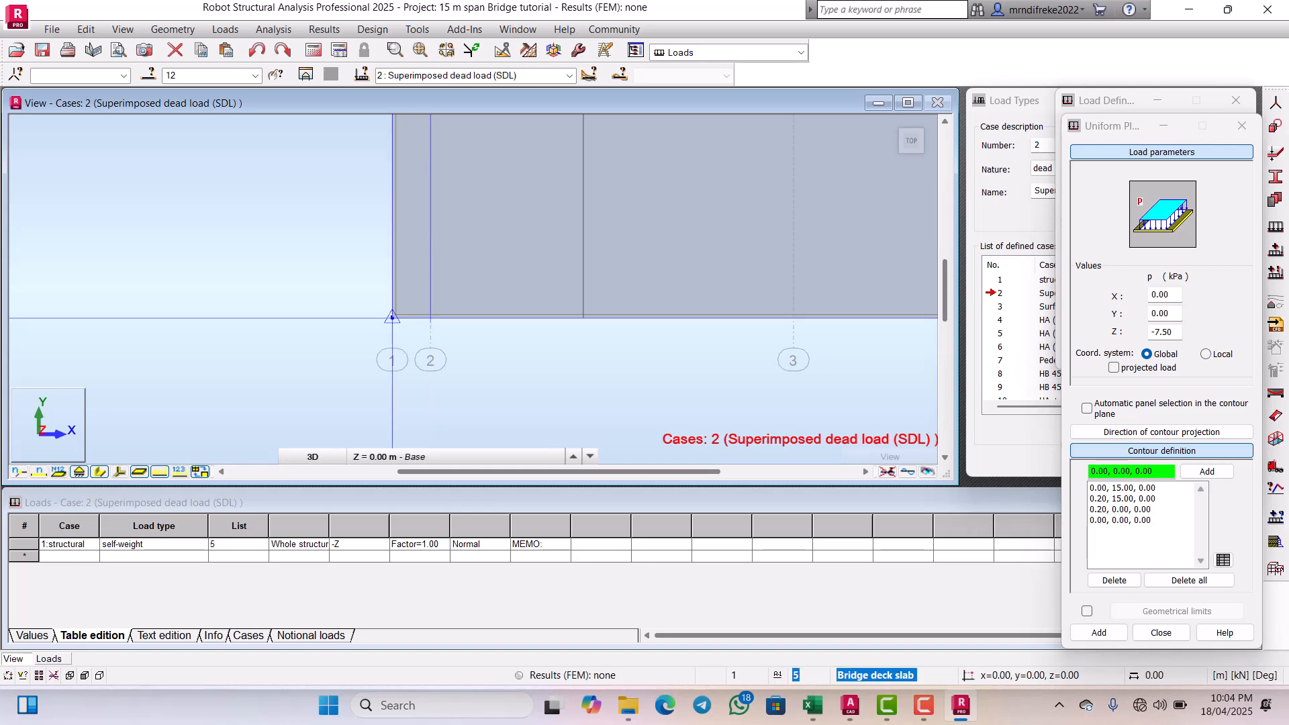
# Step: Close the contour at its starting point (0.00, 15.00), apply the planar load to the deck, and finish load definition
pyautogui.scroll(-4, 393, 319)
pyautogui.scroll(-4, 394, 322)
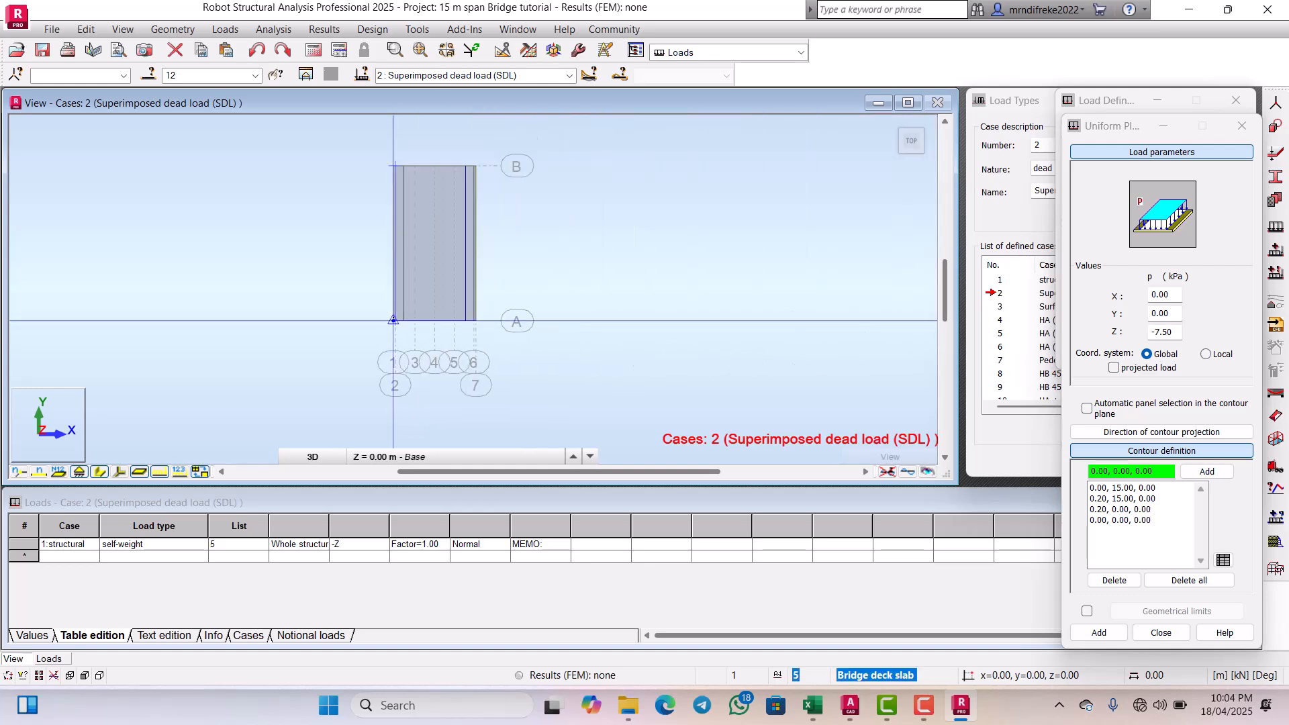
pyautogui.scroll(9, 396, 196)
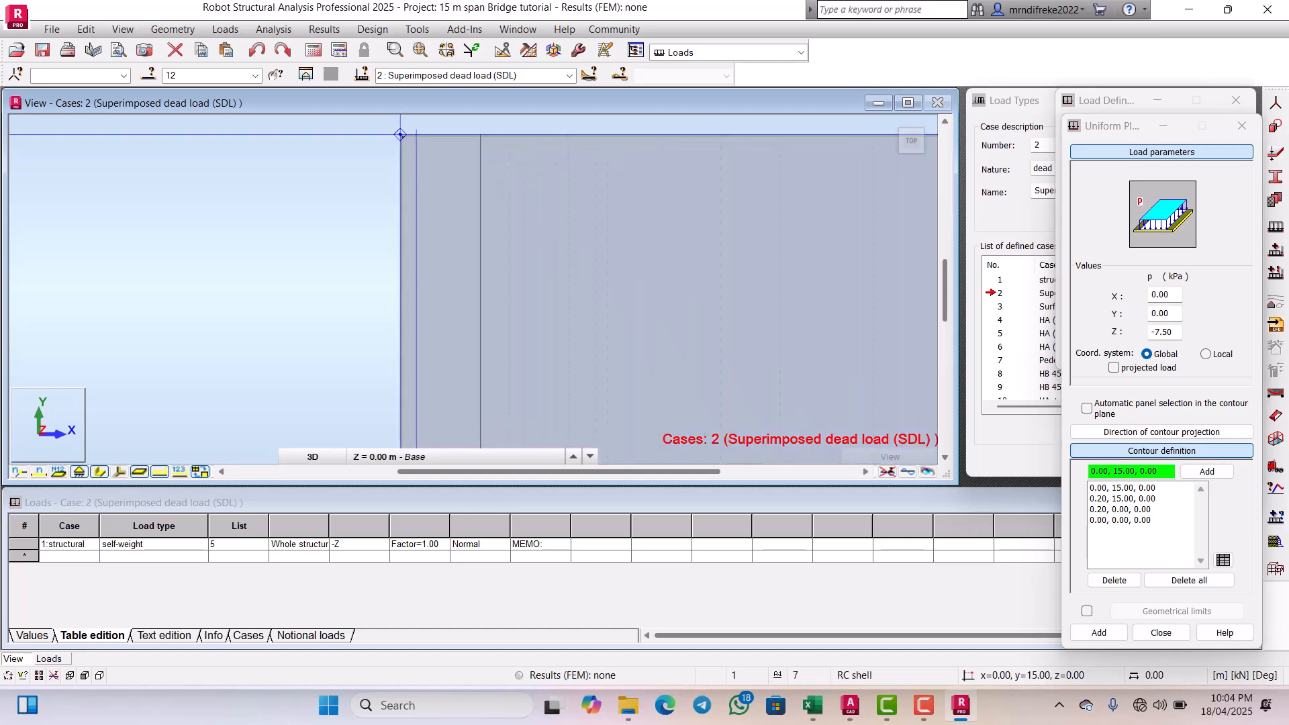
pyautogui.click(401, 140)
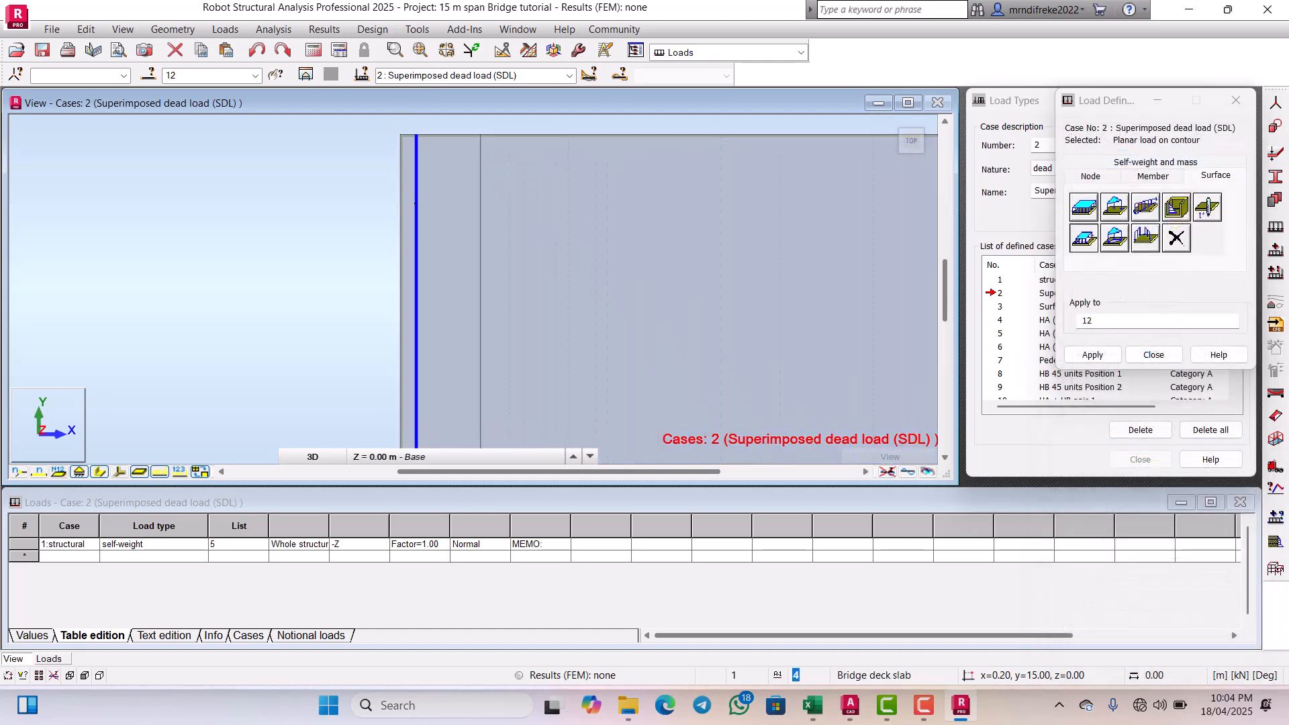
pyautogui.click(449, 195)
pyautogui.scroll(-2, 449, 196)
pyautogui.scroll(-6, 449, 195)
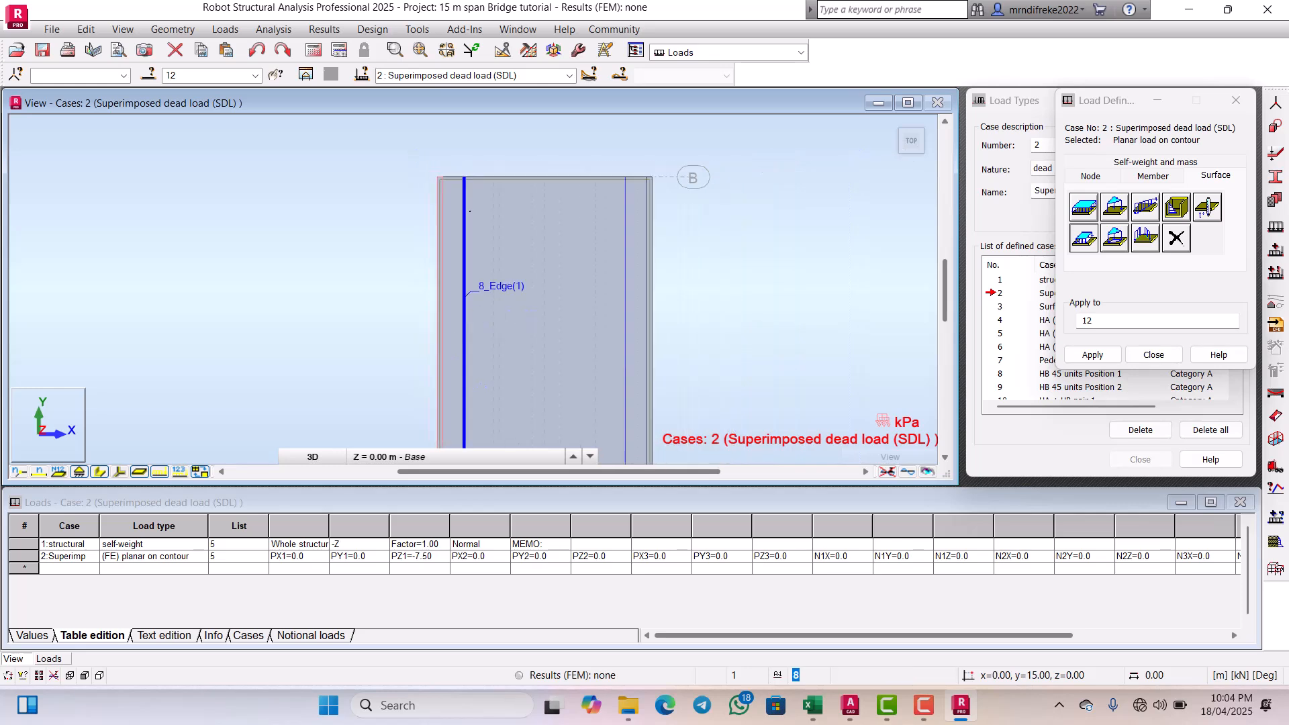
pyautogui.click(1153, 355)
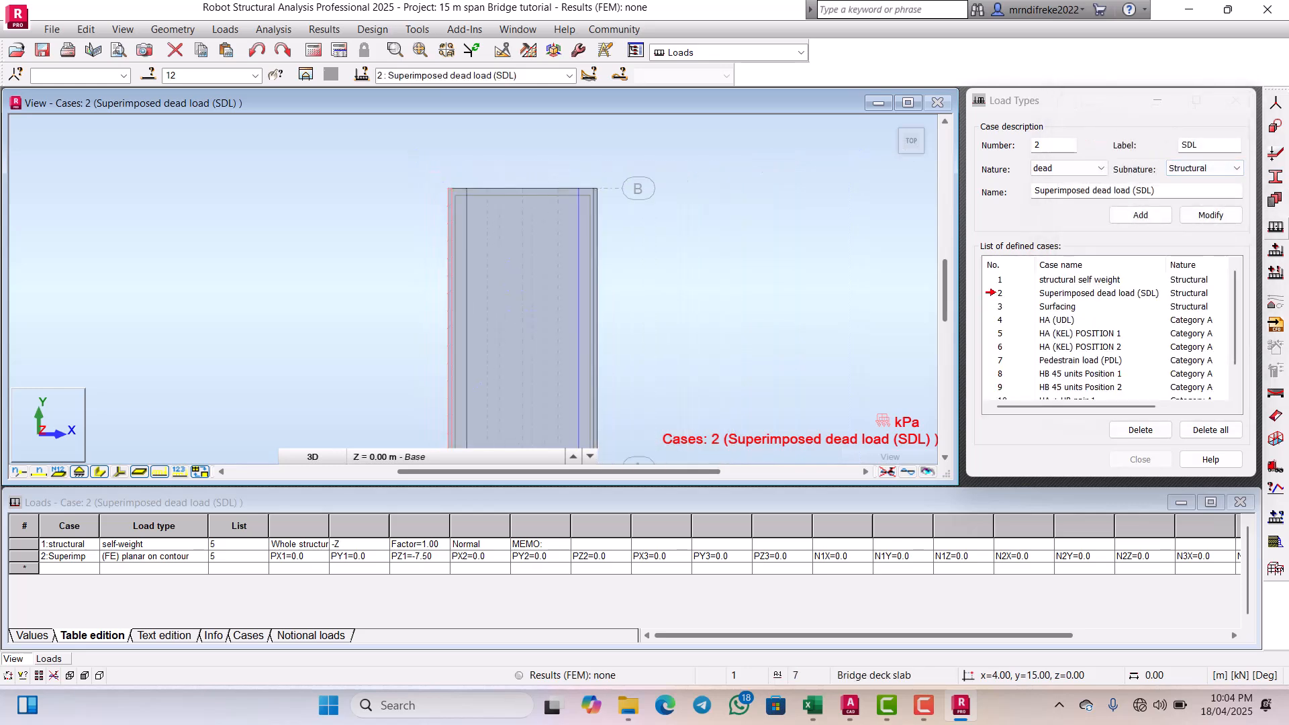
# Step: Define a second -7.50 kPa uniform planar load with contour points (7.80, 15.00), (8.00, 15.00), (8.00, 0.00) and (7.80, 0.00) along the opposite deck edge
pyautogui.click(1275, 227)
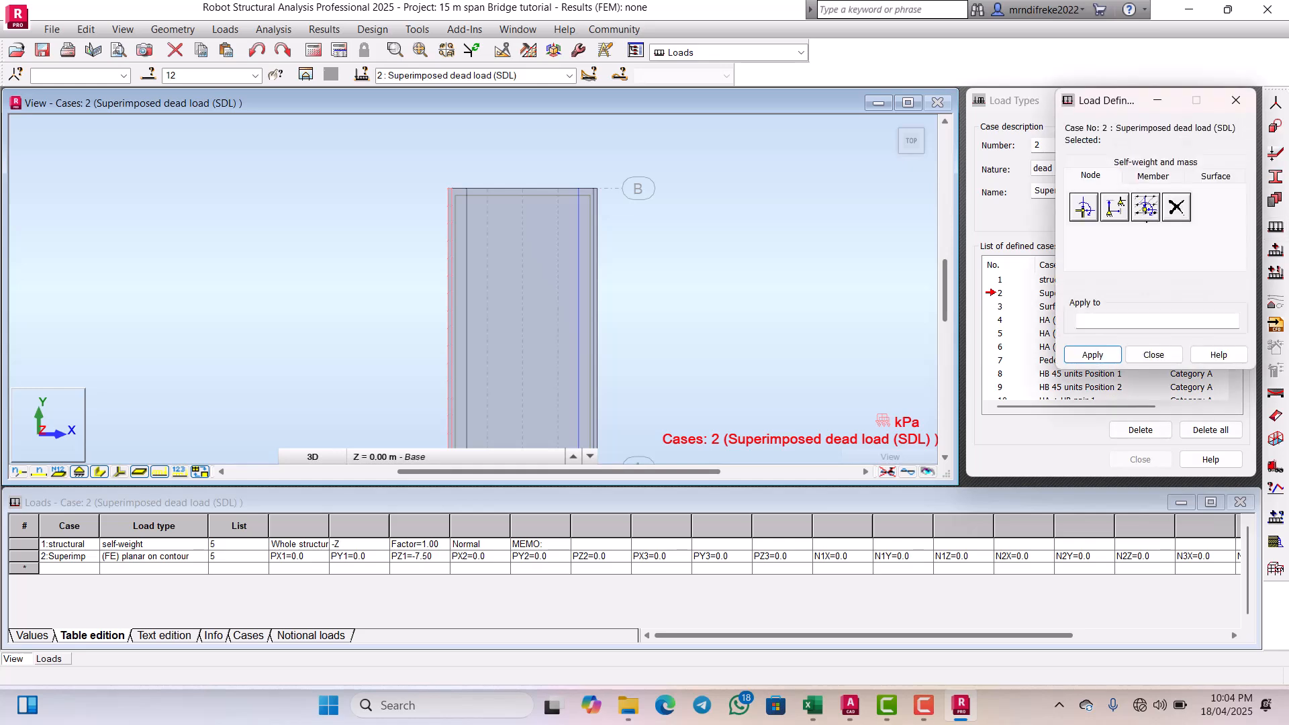
pyautogui.click(1224, 175)
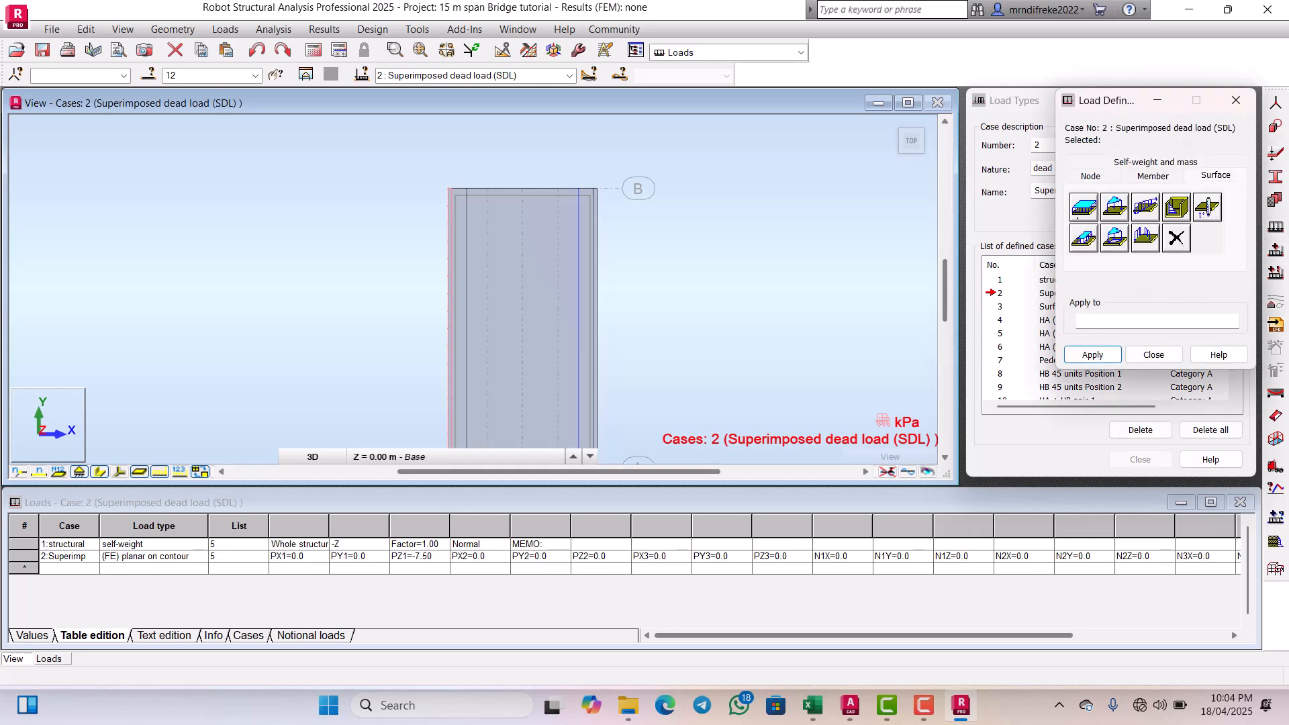
pyautogui.click(1083, 239)
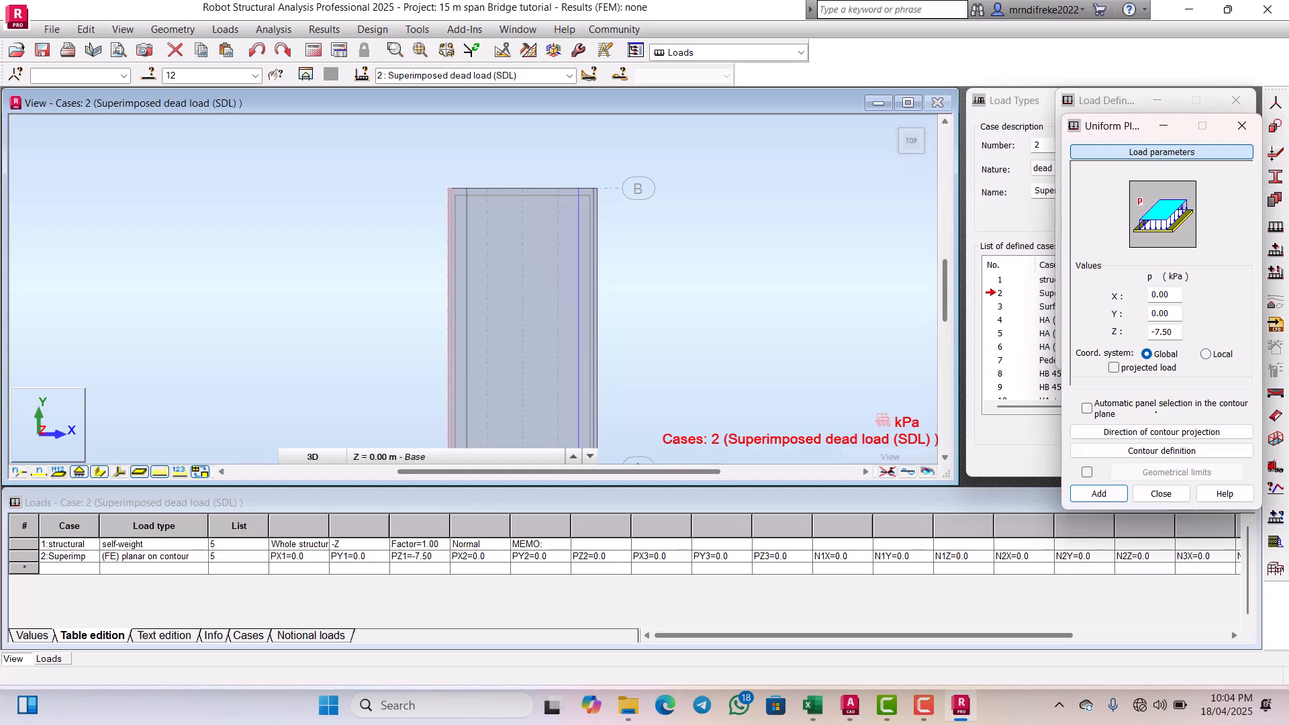
pyautogui.click(1162, 450)
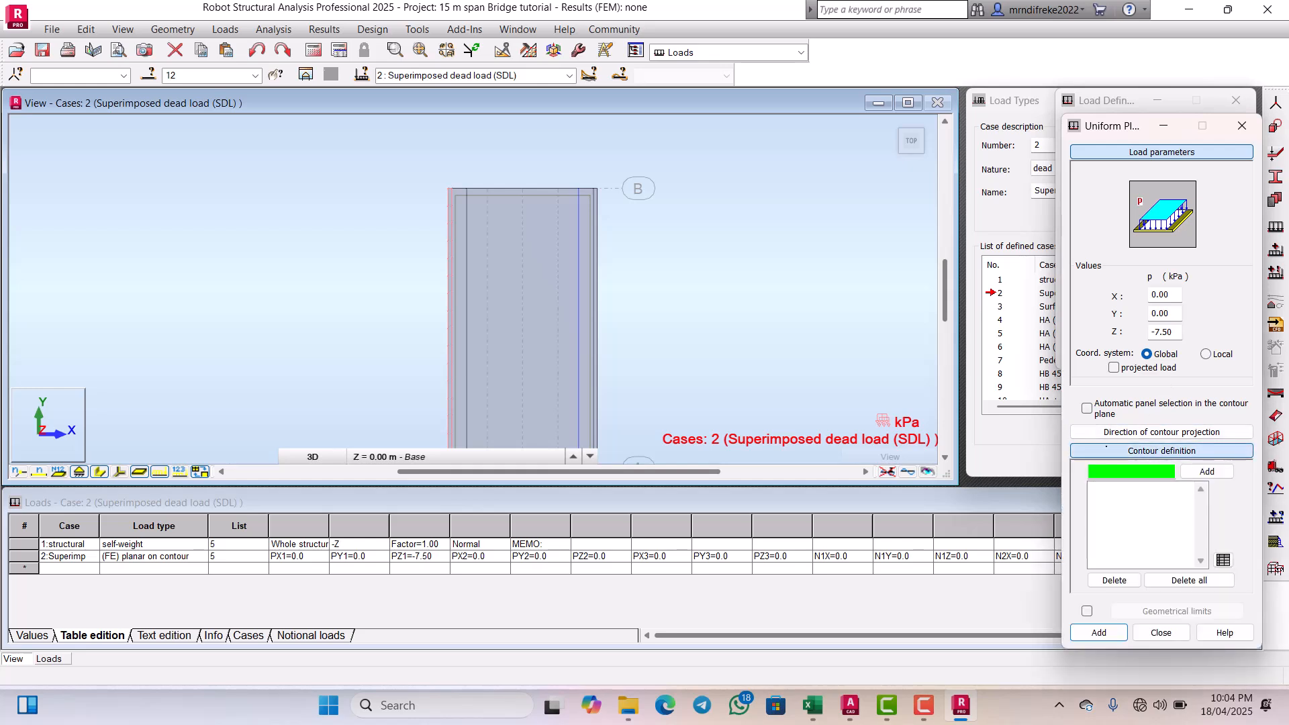
pyautogui.scroll(5, 605, 256)
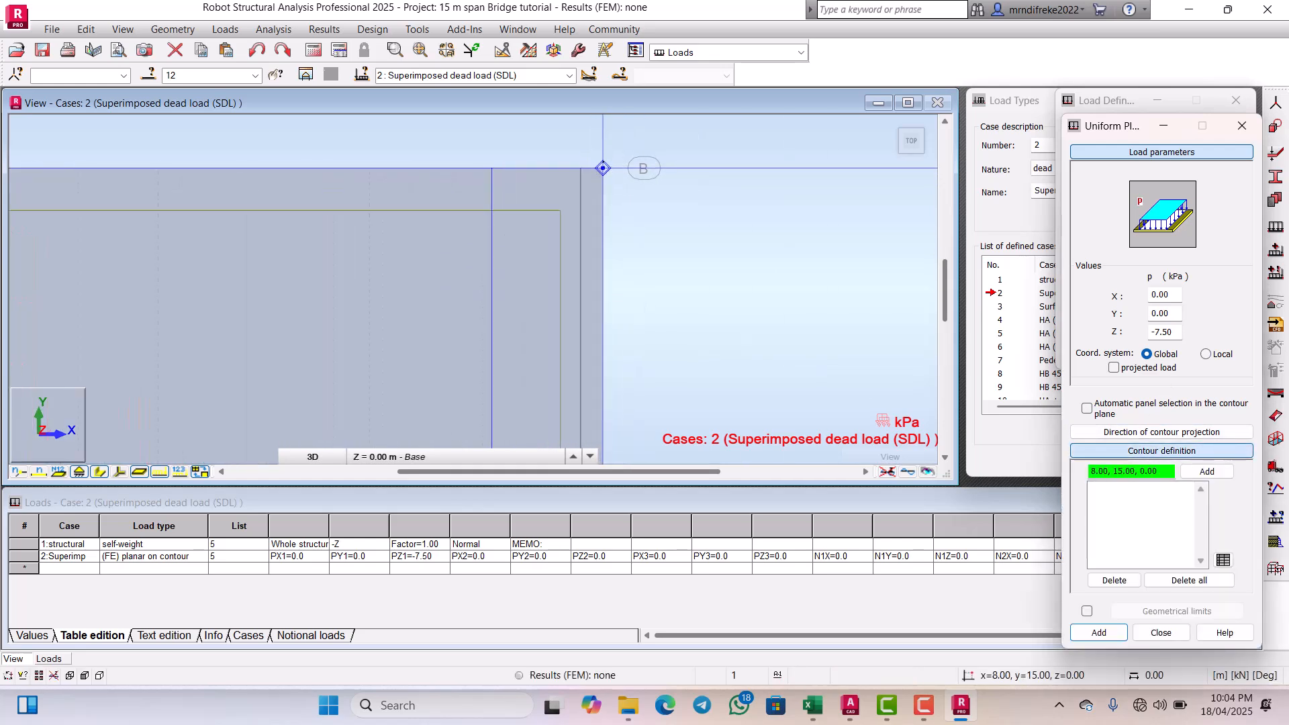
pyautogui.scroll(-3, 618, 180)
pyautogui.scroll(5, 607, 182)
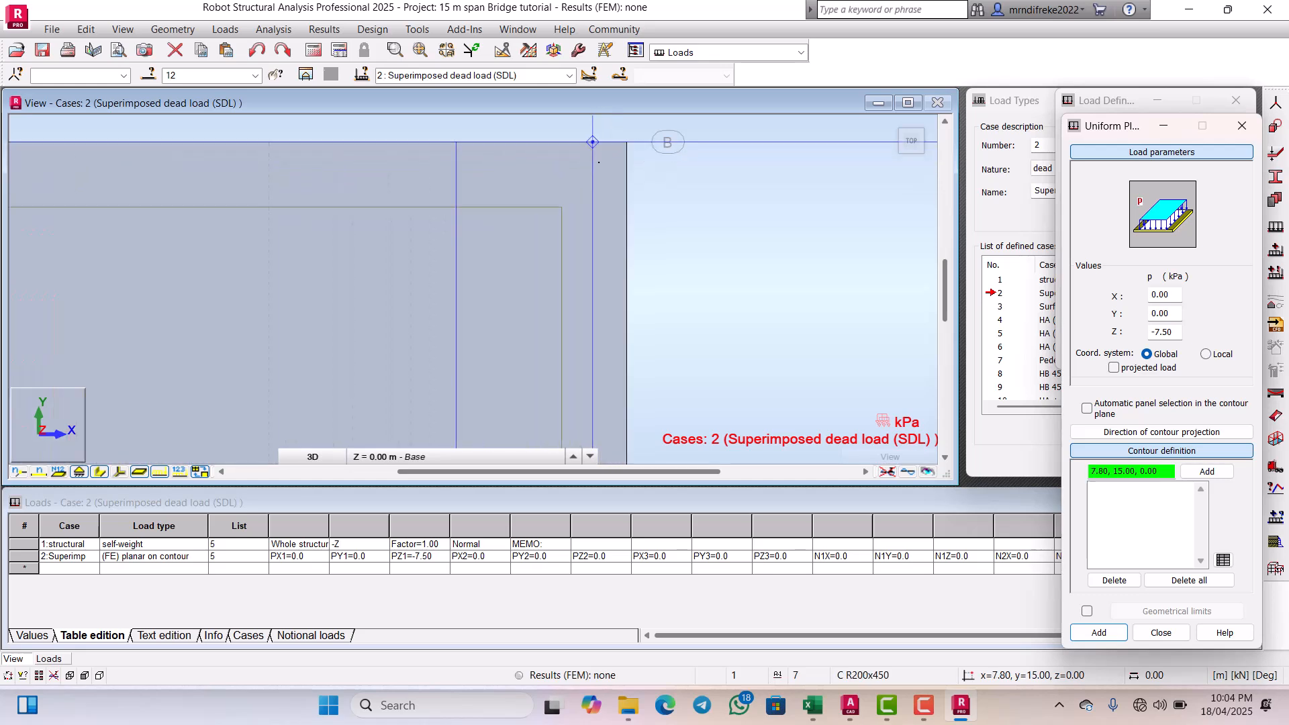
pyautogui.click(592, 141)
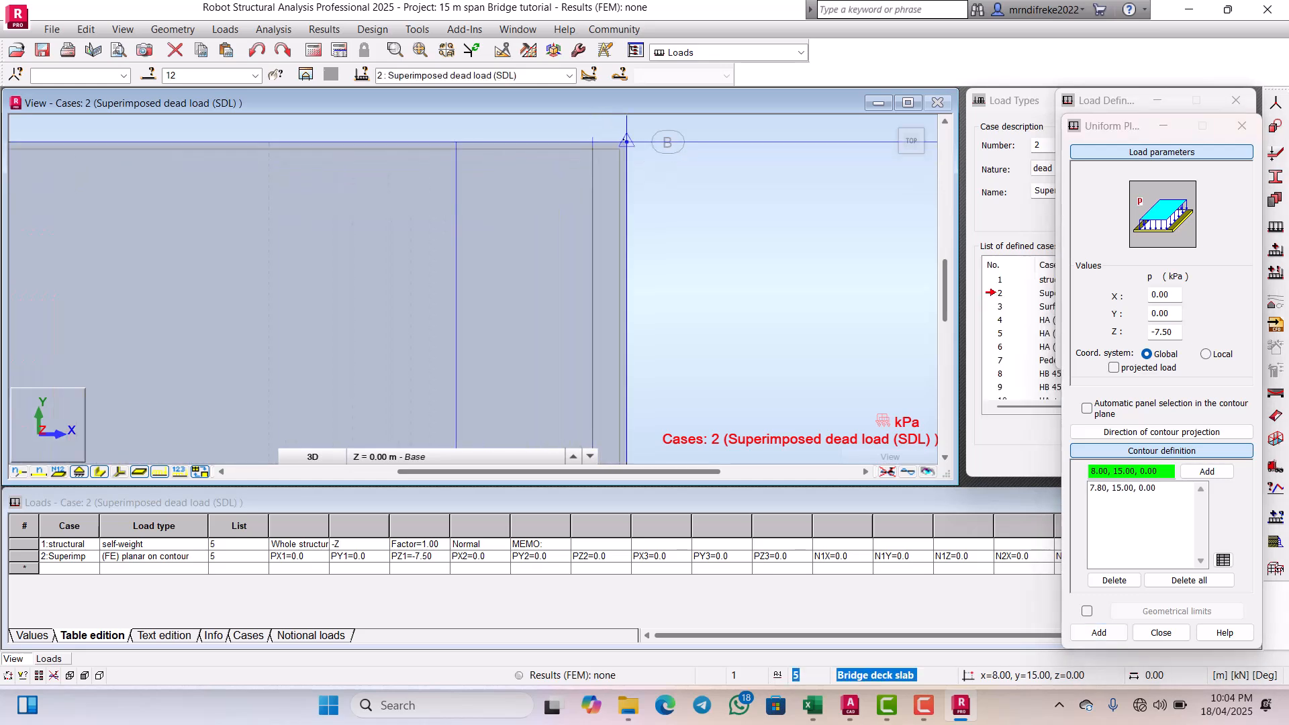
pyautogui.click(626, 141)
pyautogui.scroll(-4, 626, 155)
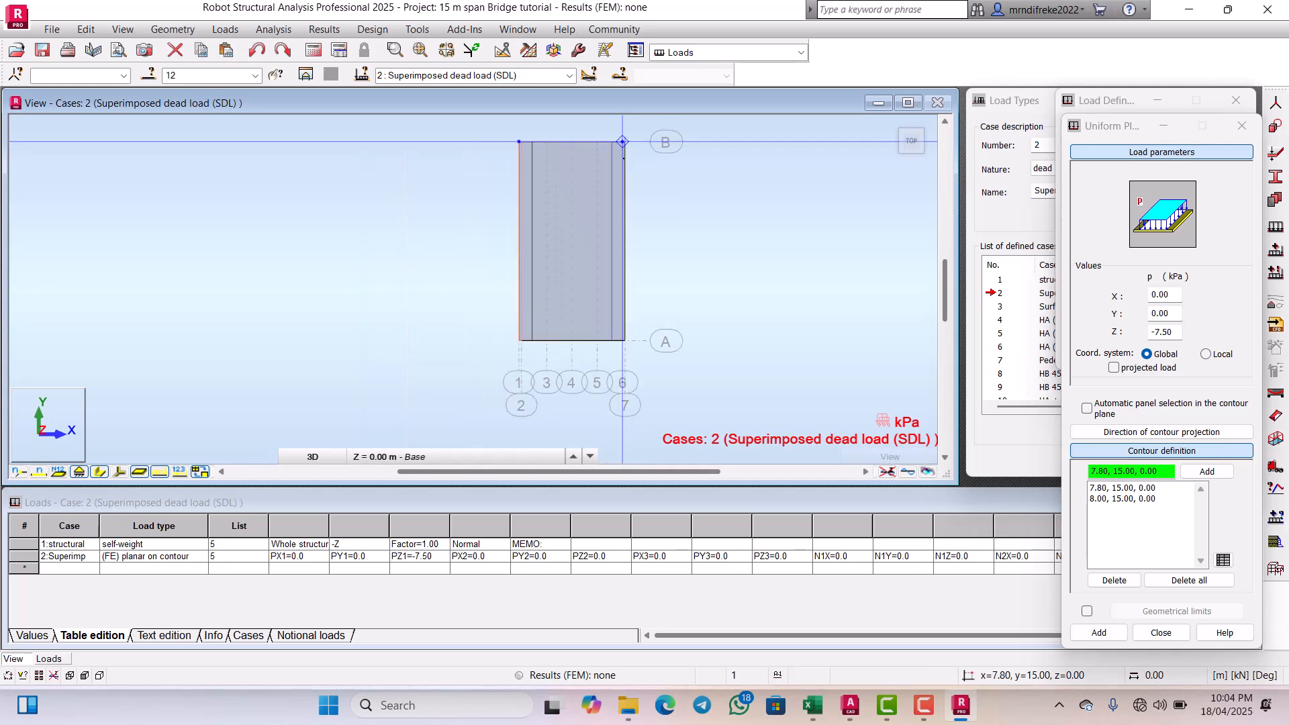
pyautogui.scroll(3, 594, 326)
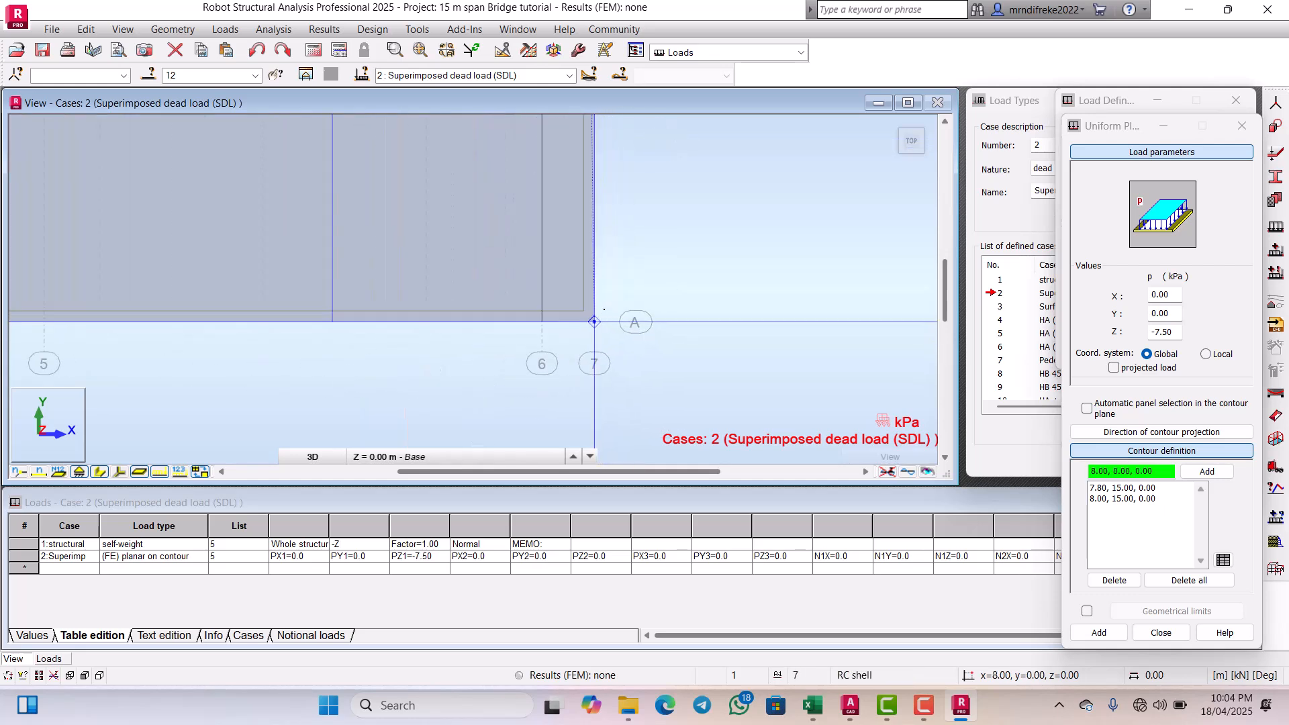
pyautogui.click(589, 329)
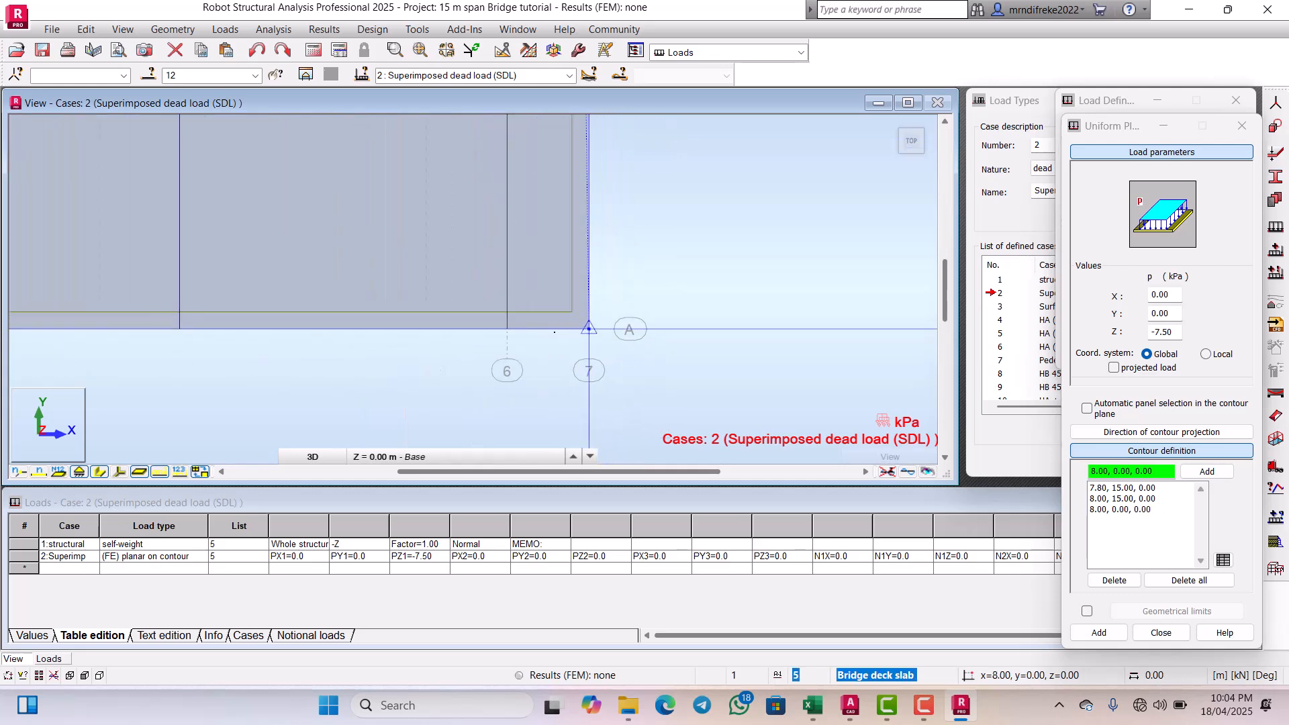
pyautogui.click(506, 328)
# Step: Close the second contour at (7.80, 15.00) to place the parapet load between axes 6 and 7, and finish load definition
pyautogui.scroll(-3, 507, 334)
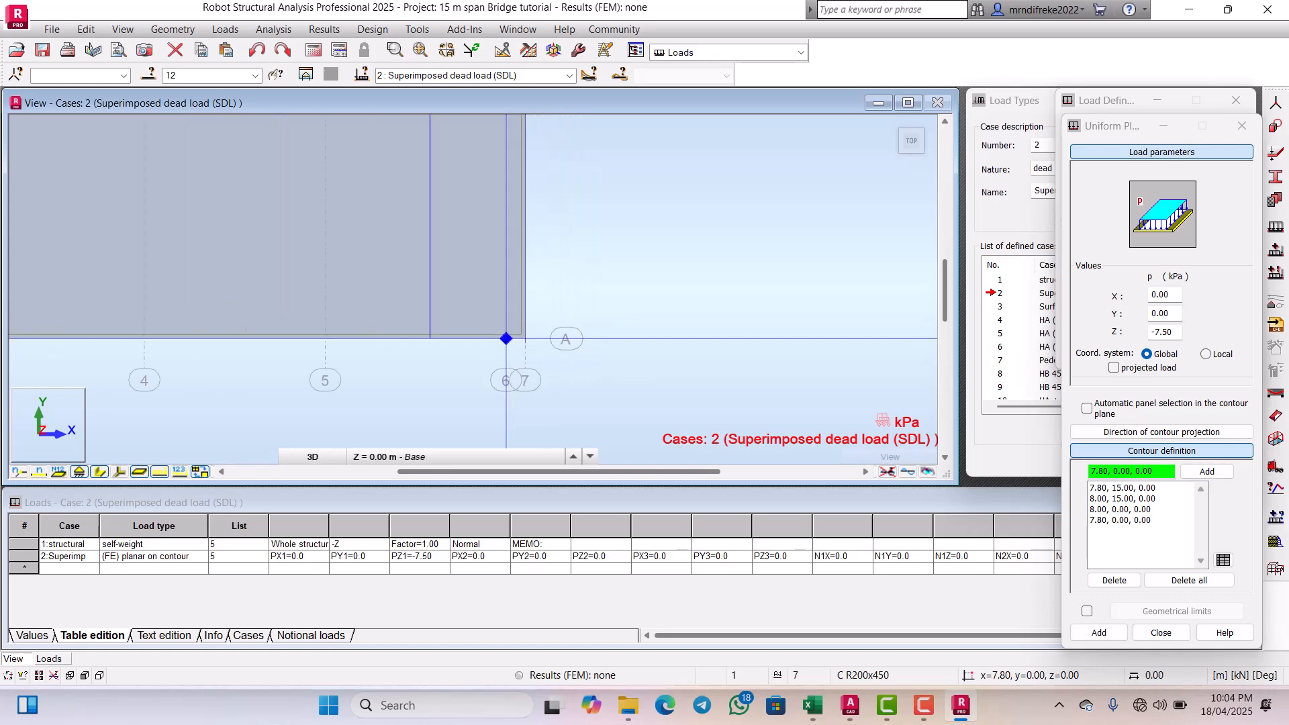
pyautogui.scroll(-3, 506, 340)
pyautogui.scroll(5, 555, 153)
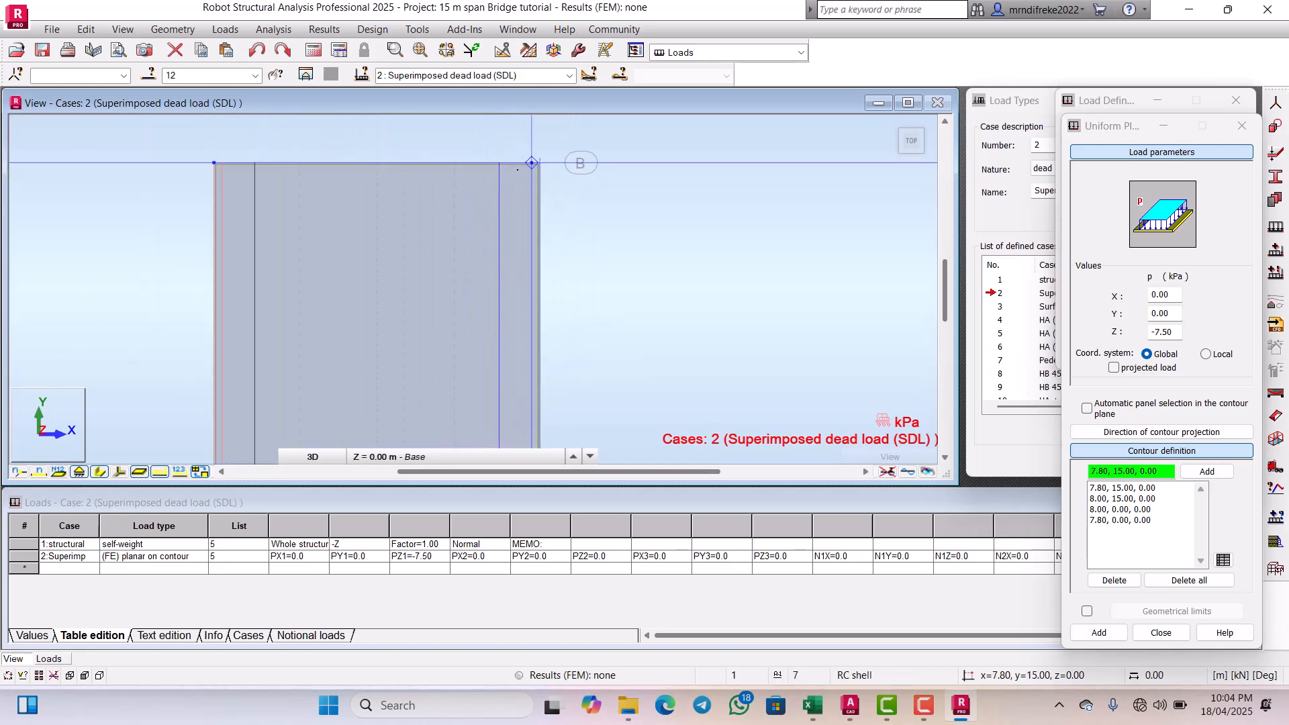
pyautogui.scroll(1, 537, 162)
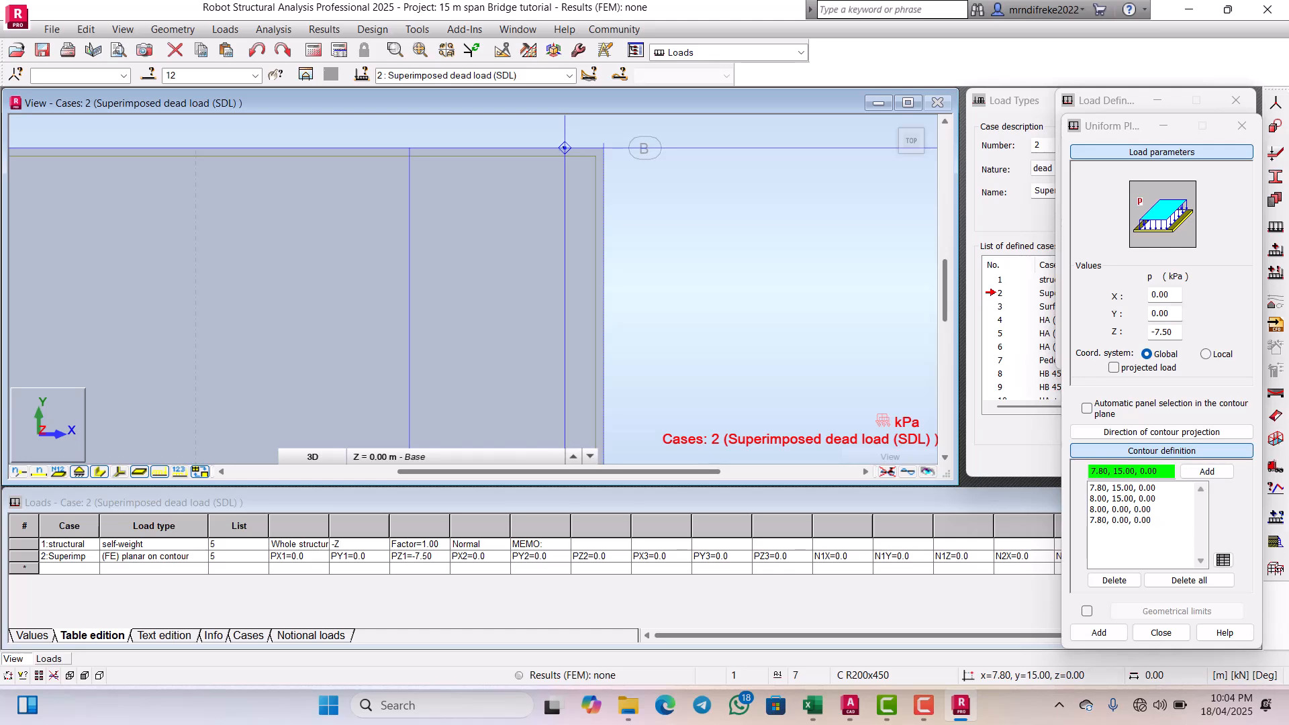
pyautogui.click(564, 147)
pyautogui.scroll(-3, 708, 203)
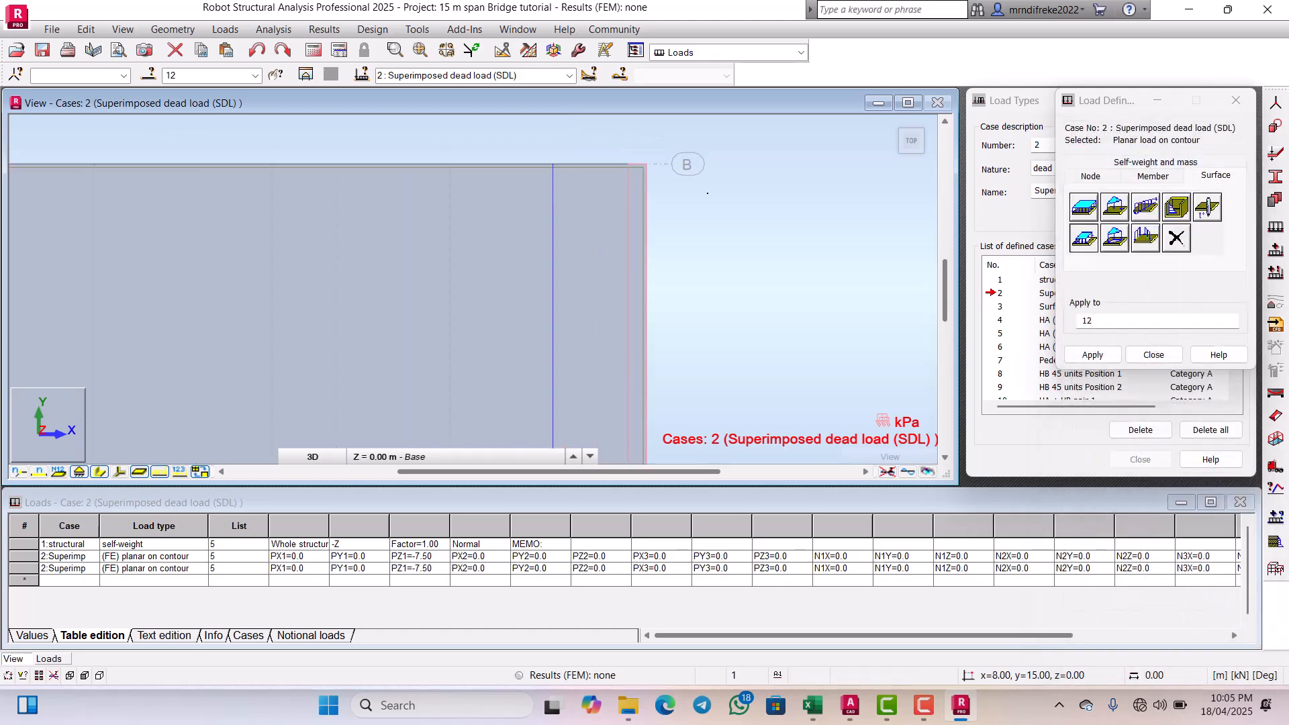
pyautogui.scroll(-4, 707, 203)
pyautogui.scroll(4, 527, 243)
pyautogui.scroll(-4, 528, 226)
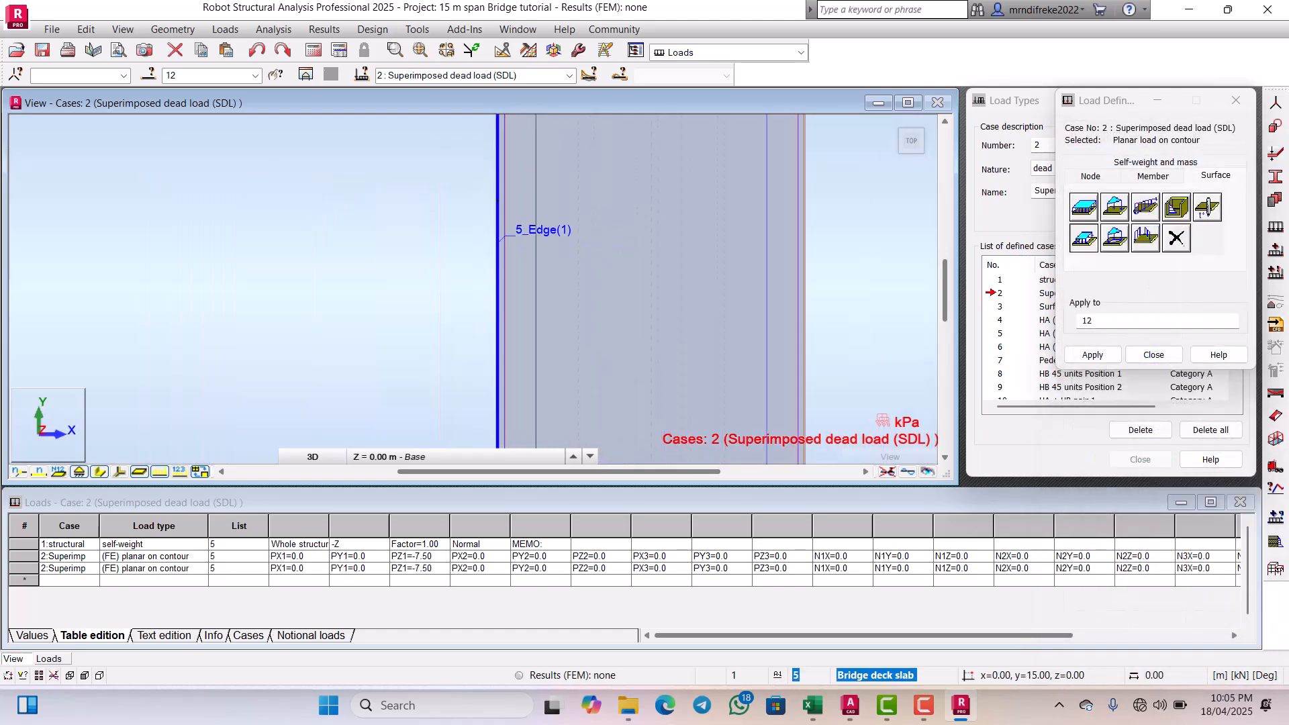
pyautogui.scroll(2, 529, 225)
pyautogui.scroll(-3, 625, 372)
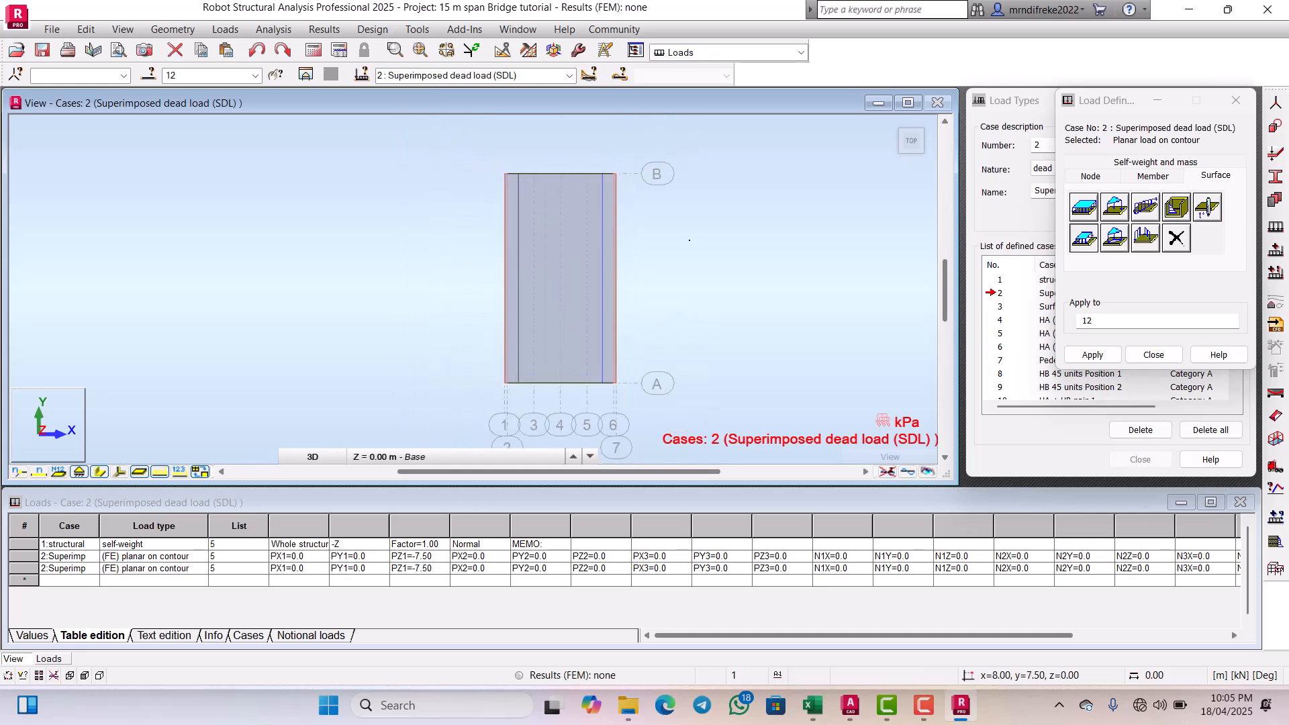
pyautogui.click(1154, 354)
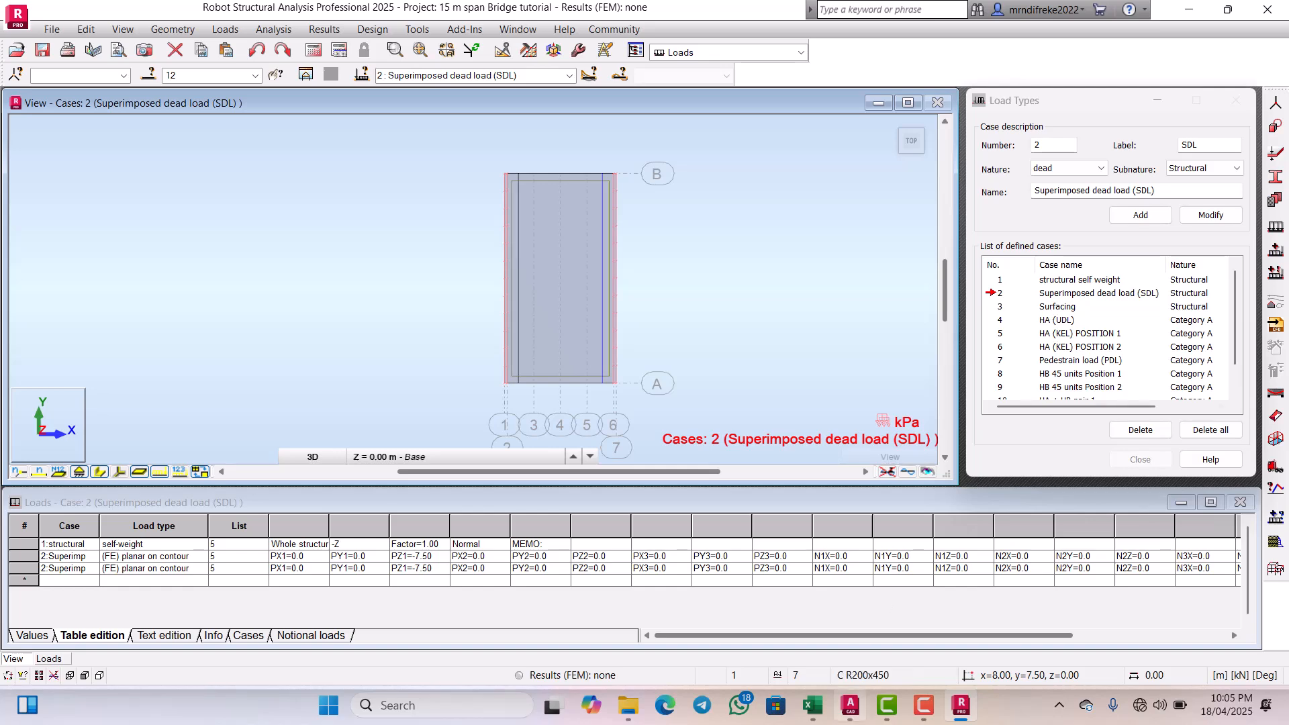
# Step: Review the walkway and kerb superimposed dead loads in the Excel design sheet, and return to the deck model in Robot
pyautogui.click(812, 705)
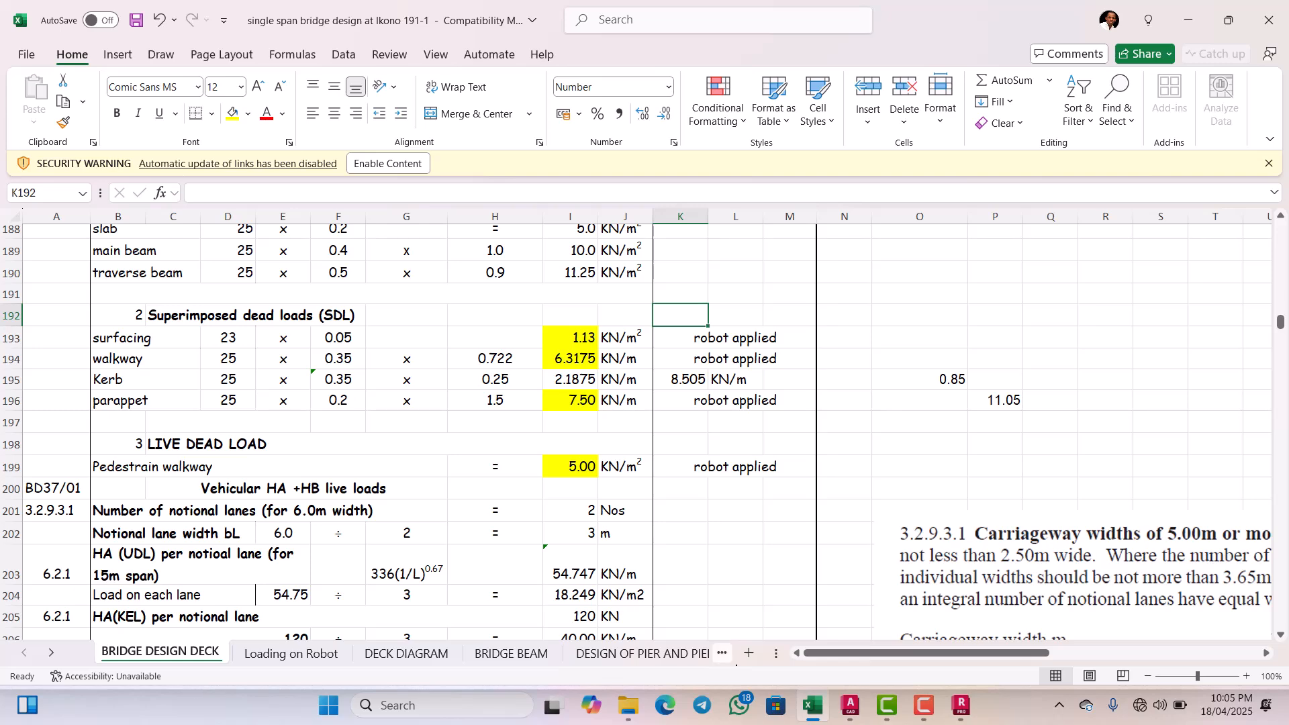
pyautogui.moveTo(812, 705)
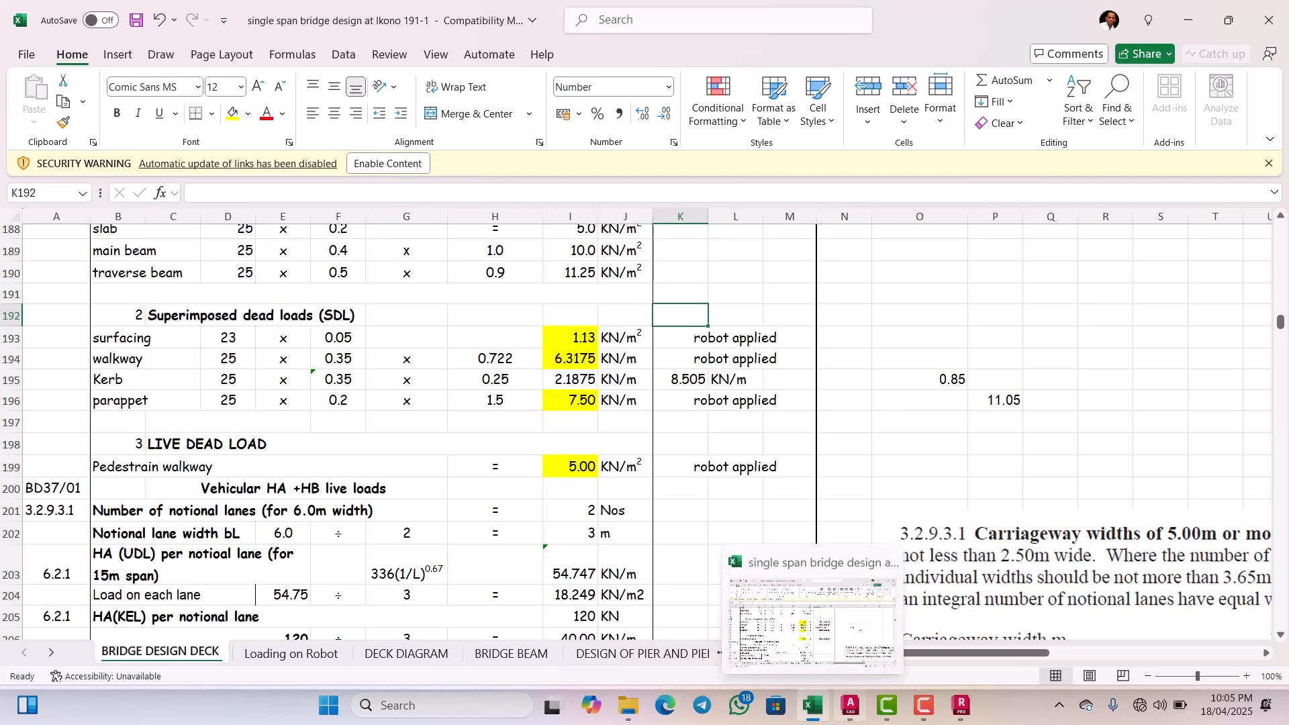
pyautogui.moveTo(960, 706)
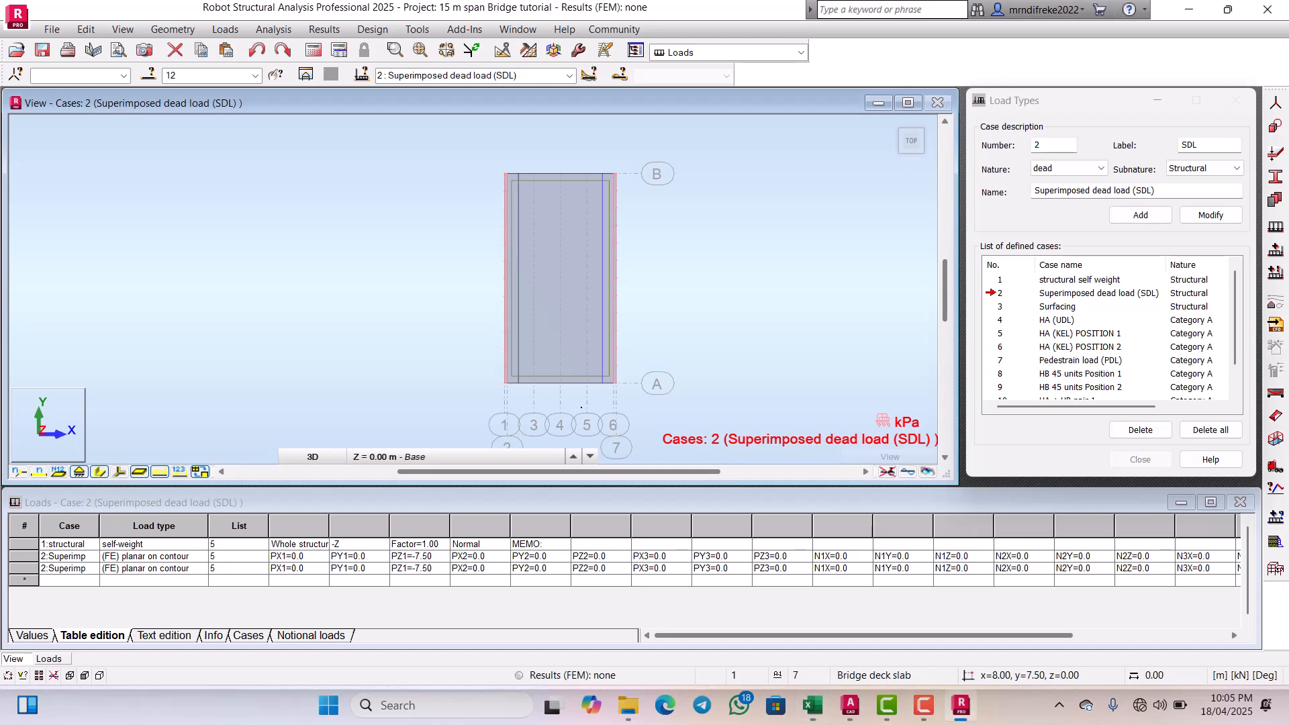
pyautogui.scroll(5, 516, 174)
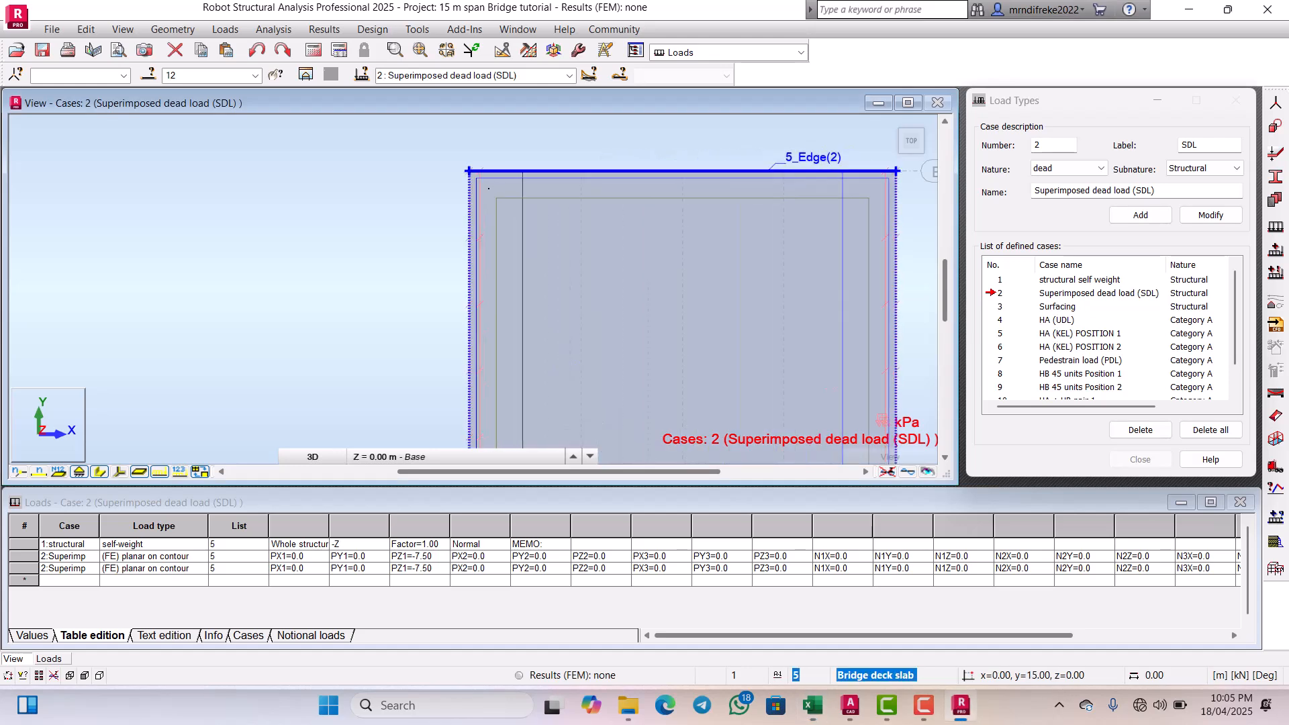
pyautogui.scroll(3, 493, 181)
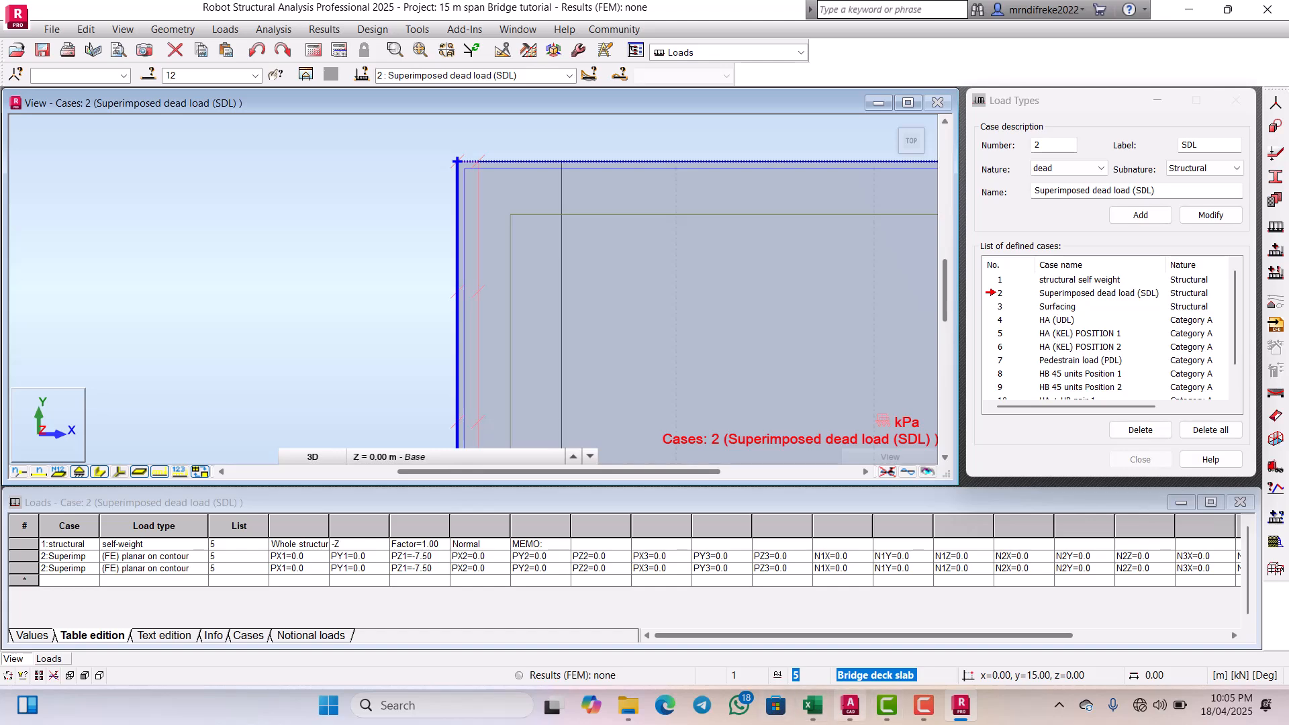
# Step: Switch to AutoCAD and examine the walkway width, kerb size and parapet dimensions on the bridge deck cross-section A-A
pyautogui.click(849, 705)
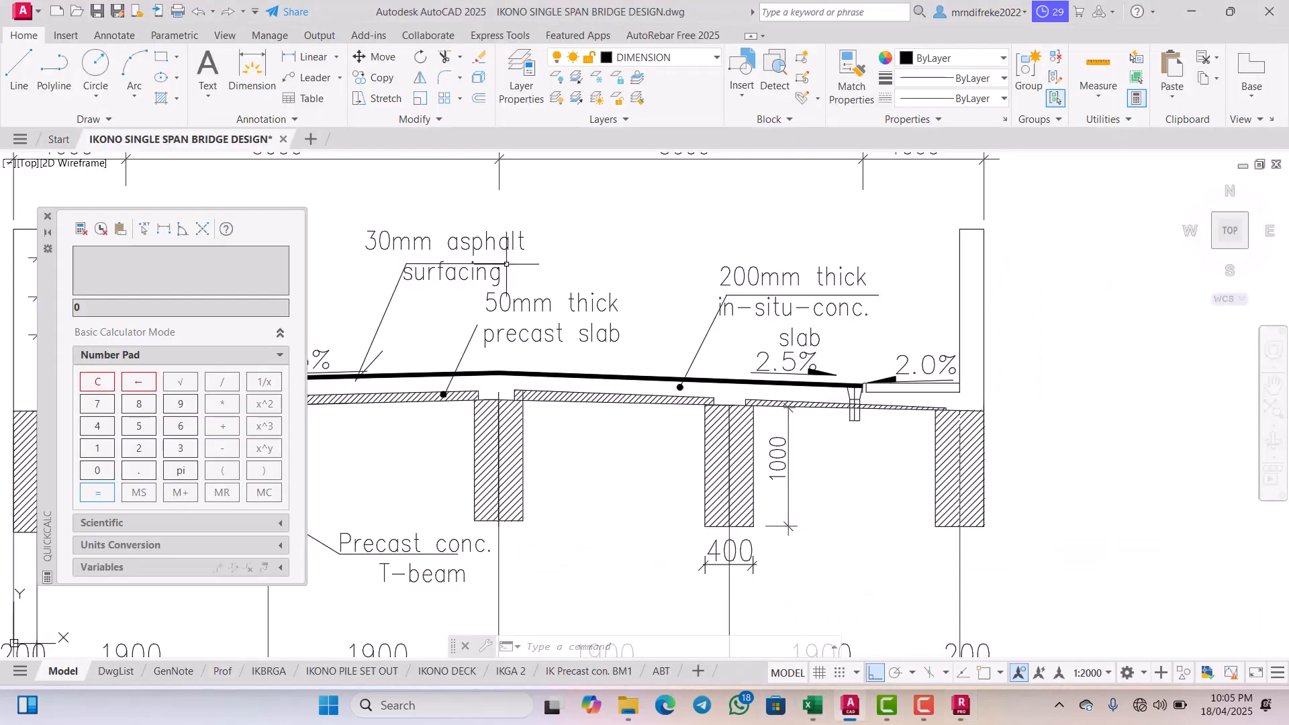
pyautogui.scroll(-5, 507, 263)
pyautogui.scroll(6, 598, 291)
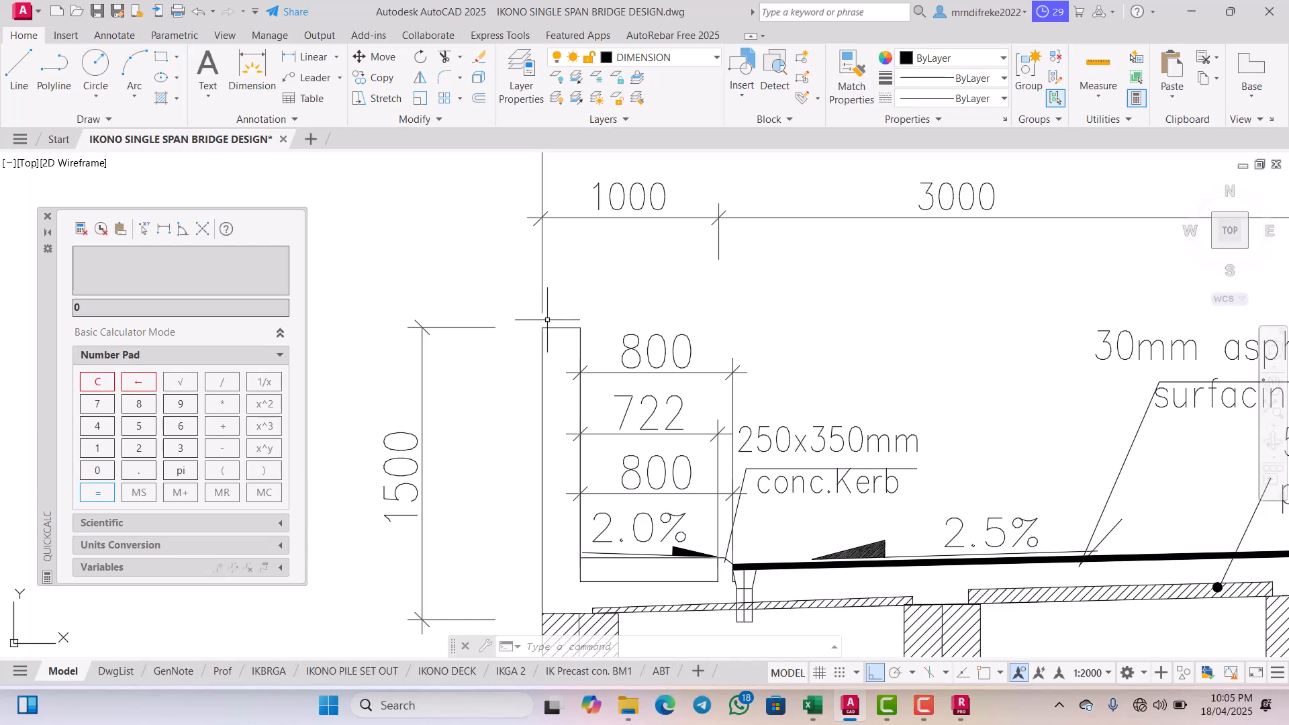
pyautogui.scroll(-3, 547, 320)
pyautogui.scroll(5, 574, 349)
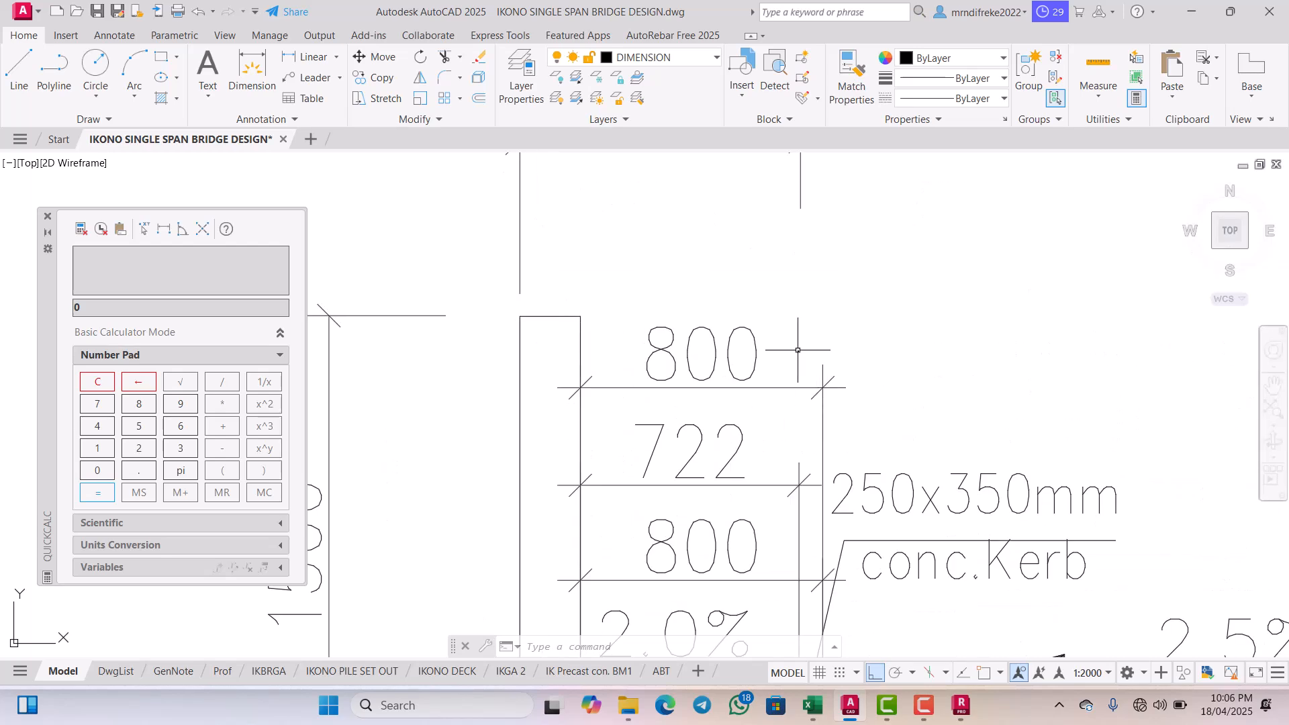
pyautogui.scroll(-6, 797, 350)
pyautogui.scroll(5, 748, 394)
pyautogui.scroll(-3, 748, 394)
pyautogui.scroll(4, 336, 388)
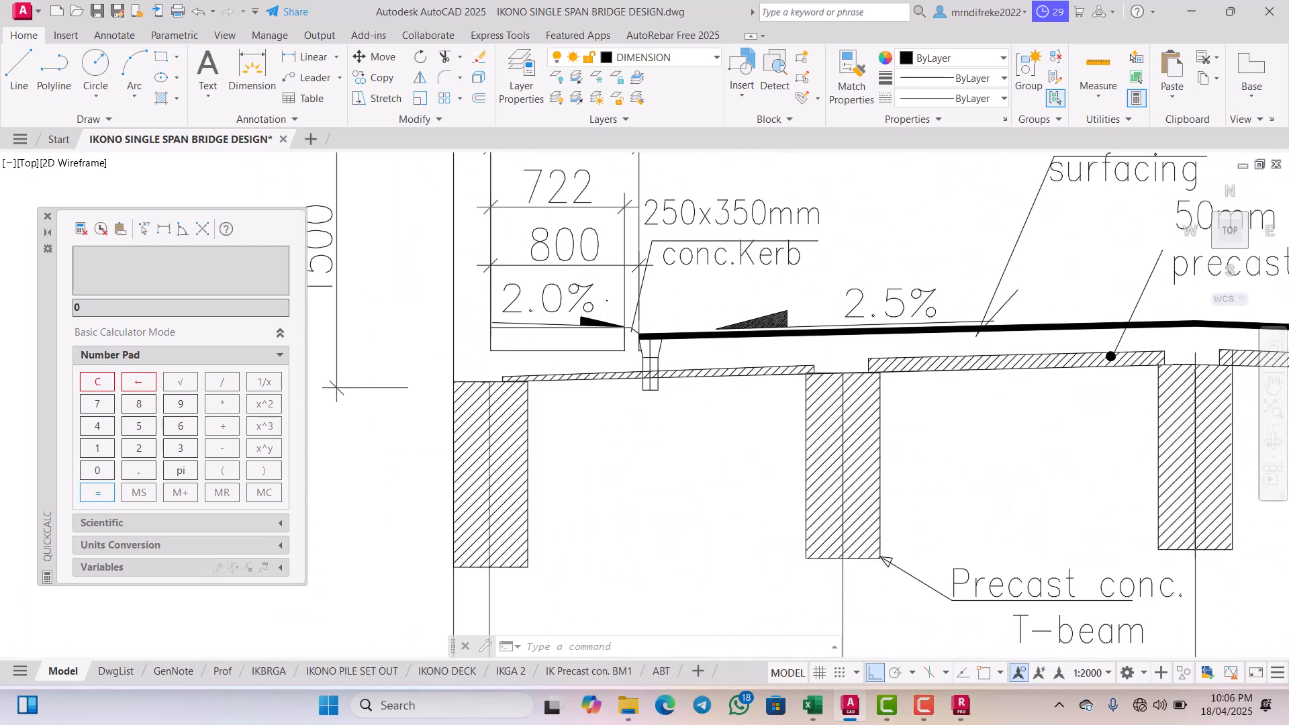
pyautogui.scroll(2, 672, 403)
pyautogui.scroll(-4, 664, 411)
pyautogui.scroll(3, 614, 368)
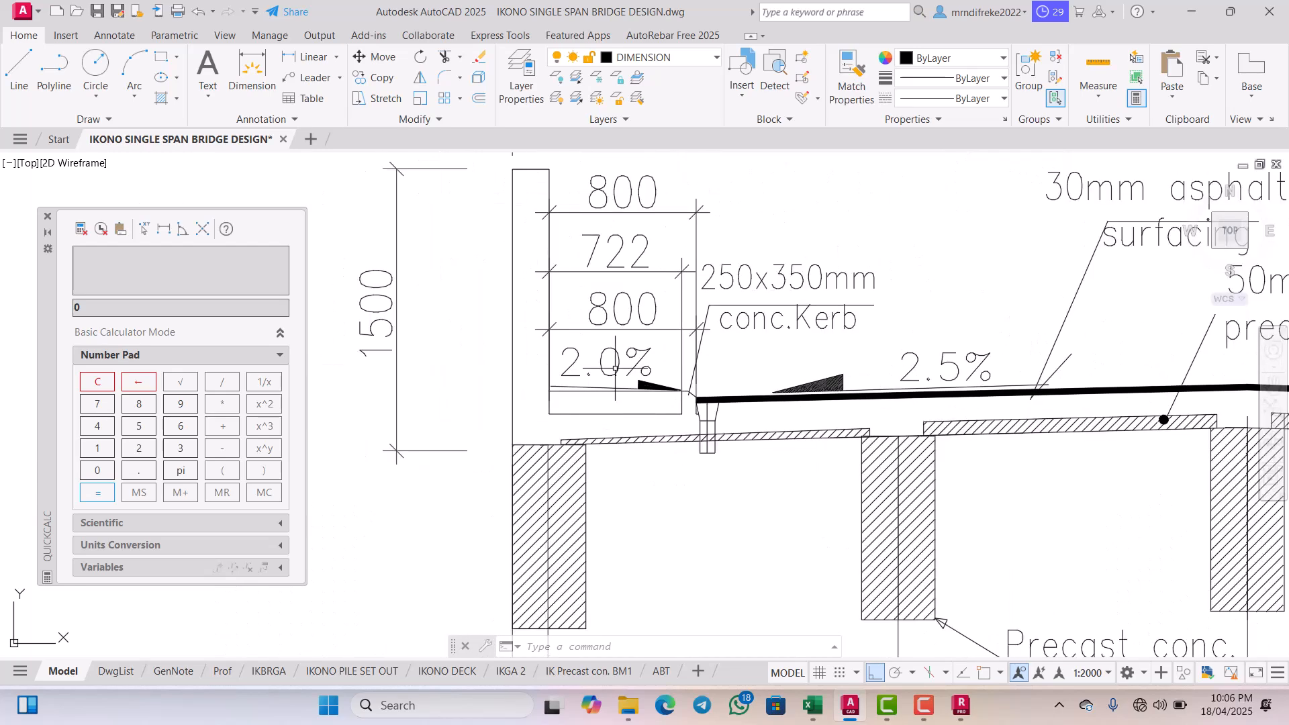
pyautogui.scroll(-2, 615, 368)
pyautogui.scroll(2, 617, 342)
pyautogui.scroll(-2, 620, 323)
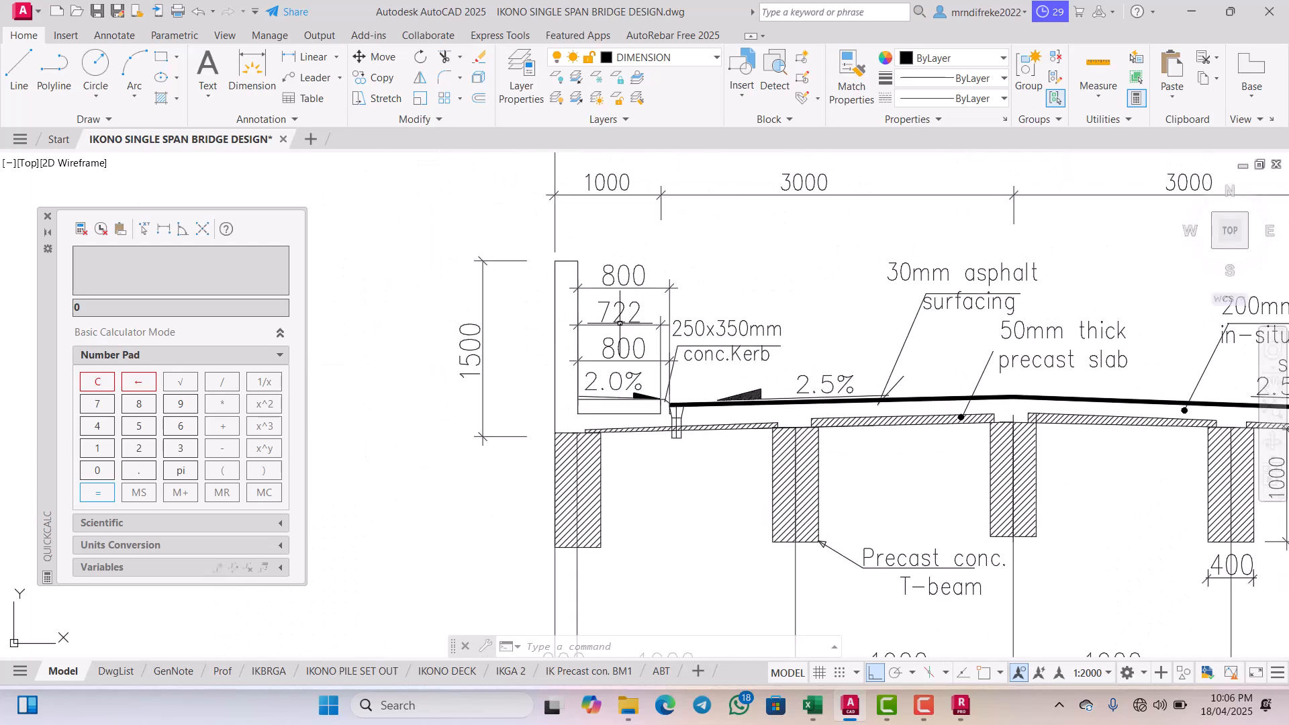
pyautogui.scroll(3, 620, 323)
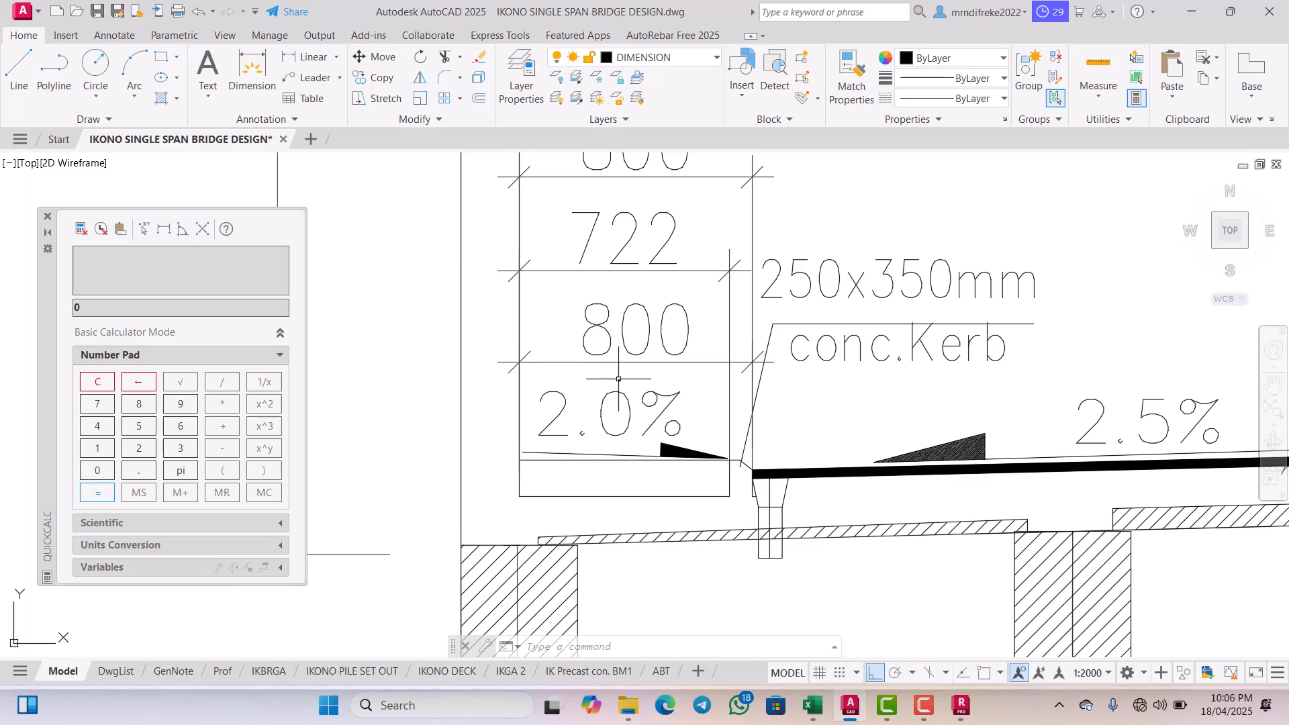
pyautogui.scroll(-3, 618, 379)
pyautogui.scroll(4, 616, 356)
pyautogui.scroll(-4, 614, 338)
pyautogui.scroll(4, 612, 329)
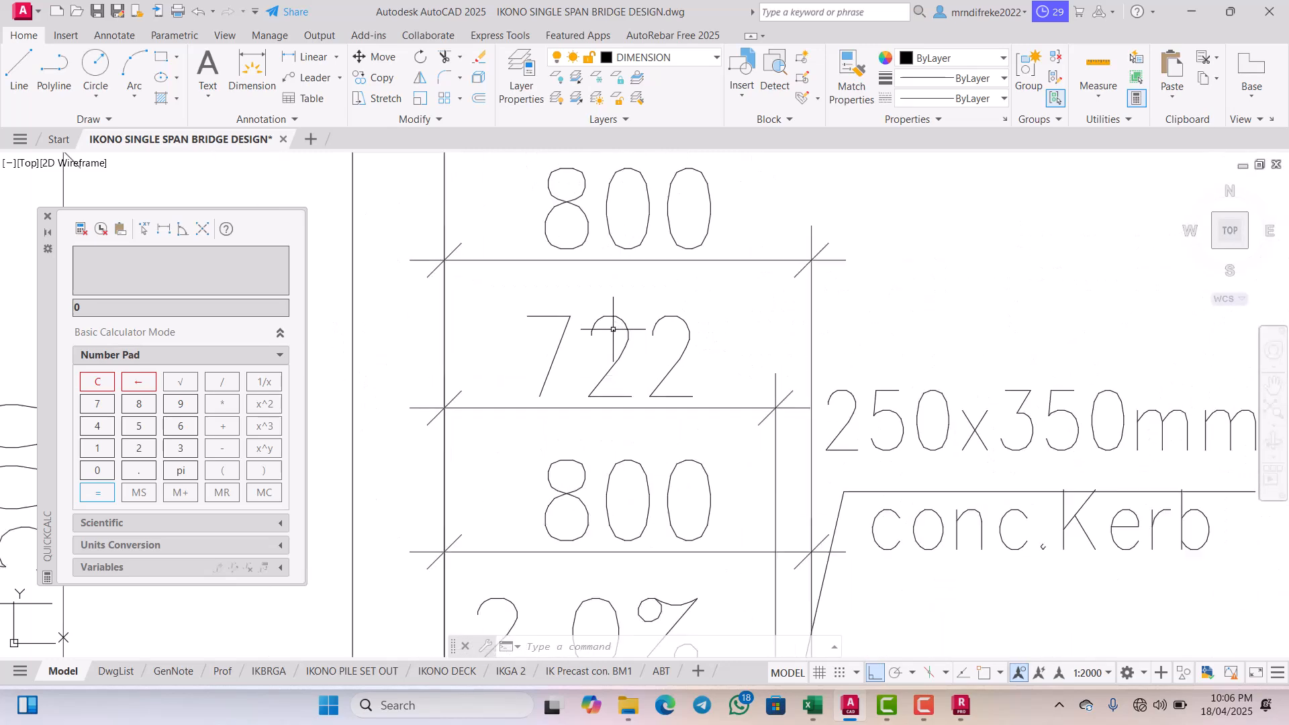
pyautogui.scroll(-3, 613, 329)
pyautogui.scroll(3, 590, 339)
pyautogui.scroll(-3, 682, 384)
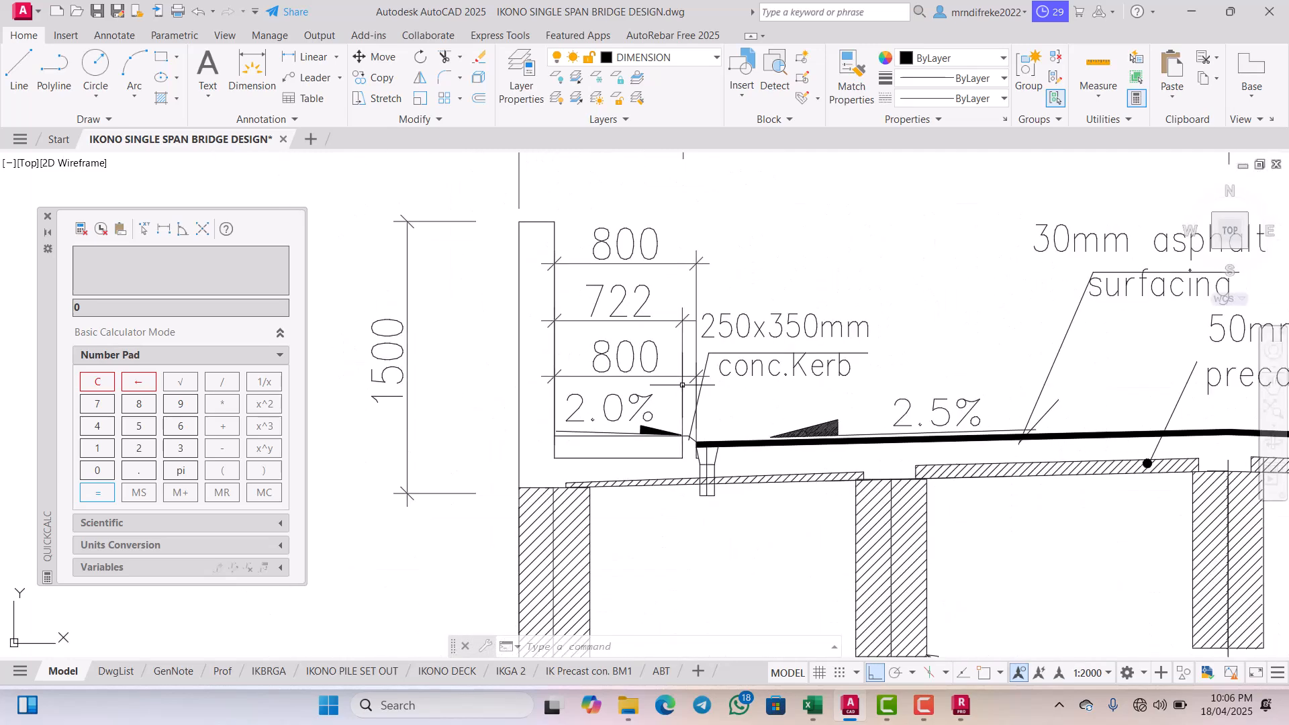
pyautogui.scroll(3, 682, 384)
pyautogui.scroll(-3, 677, 380)
pyautogui.scroll(4, 665, 372)
pyautogui.scroll(-3, 658, 369)
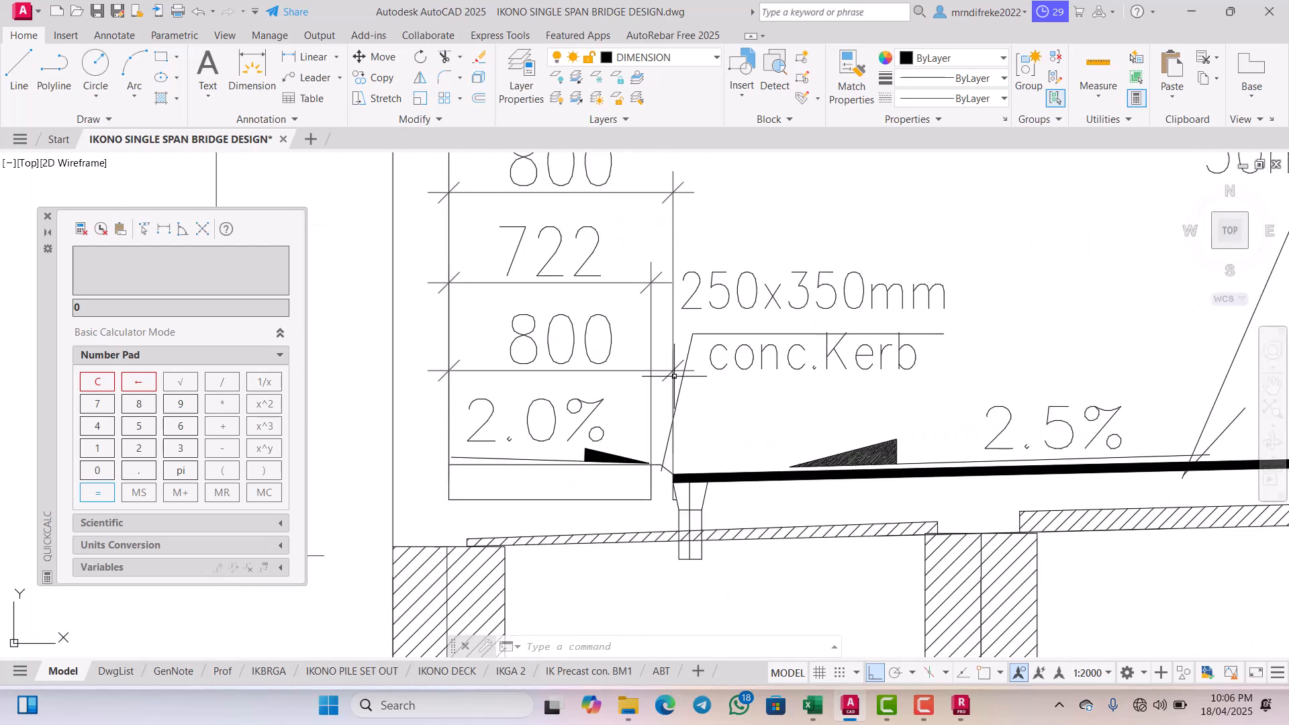
pyautogui.scroll(-5, 673, 376)
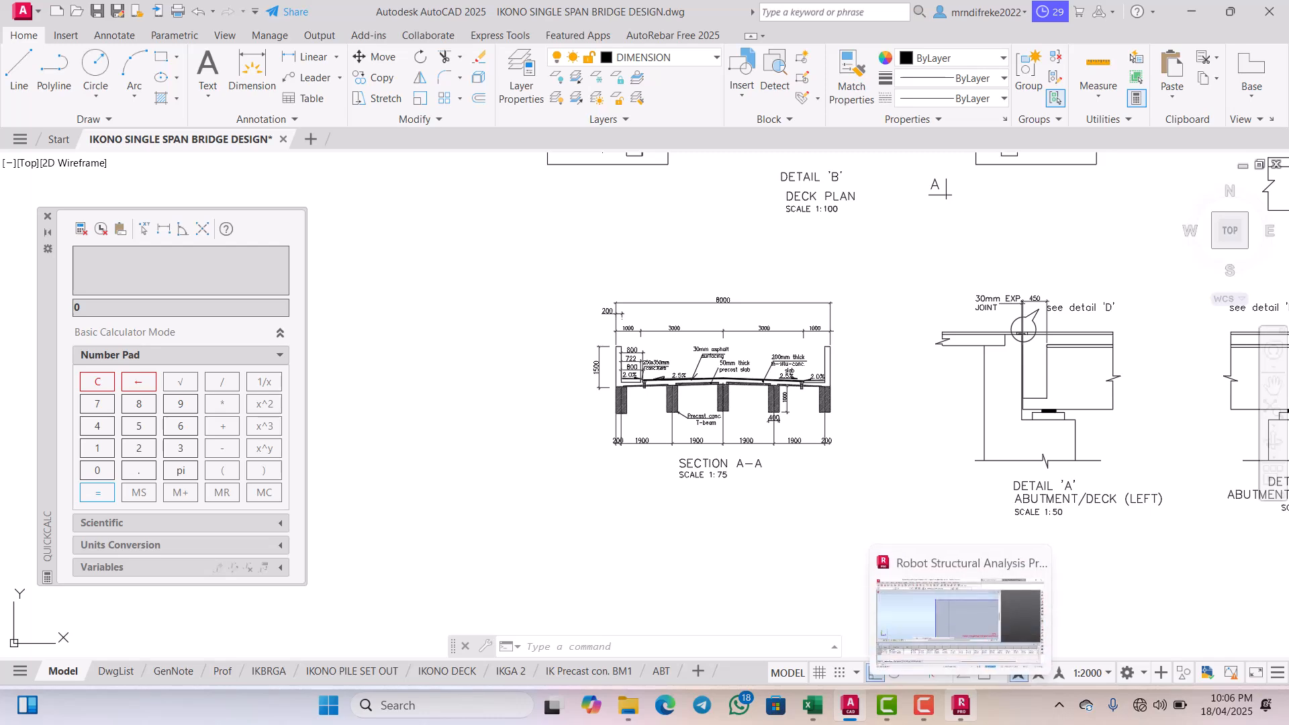
# Step: Switch to Robot, set up a uniform planar load on contour of -8.505 kPa in Z, and check the value against the Excel sheet
pyautogui.click(961, 705)
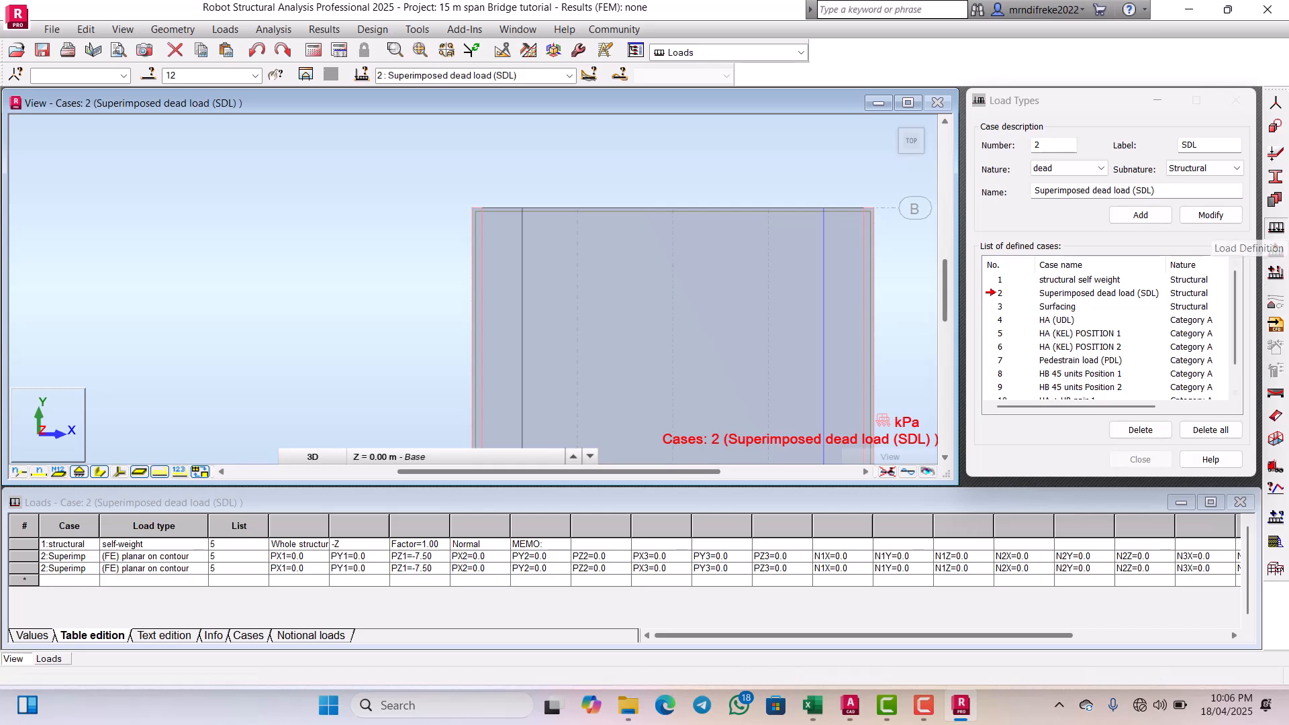
pyautogui.click(1275, 228)
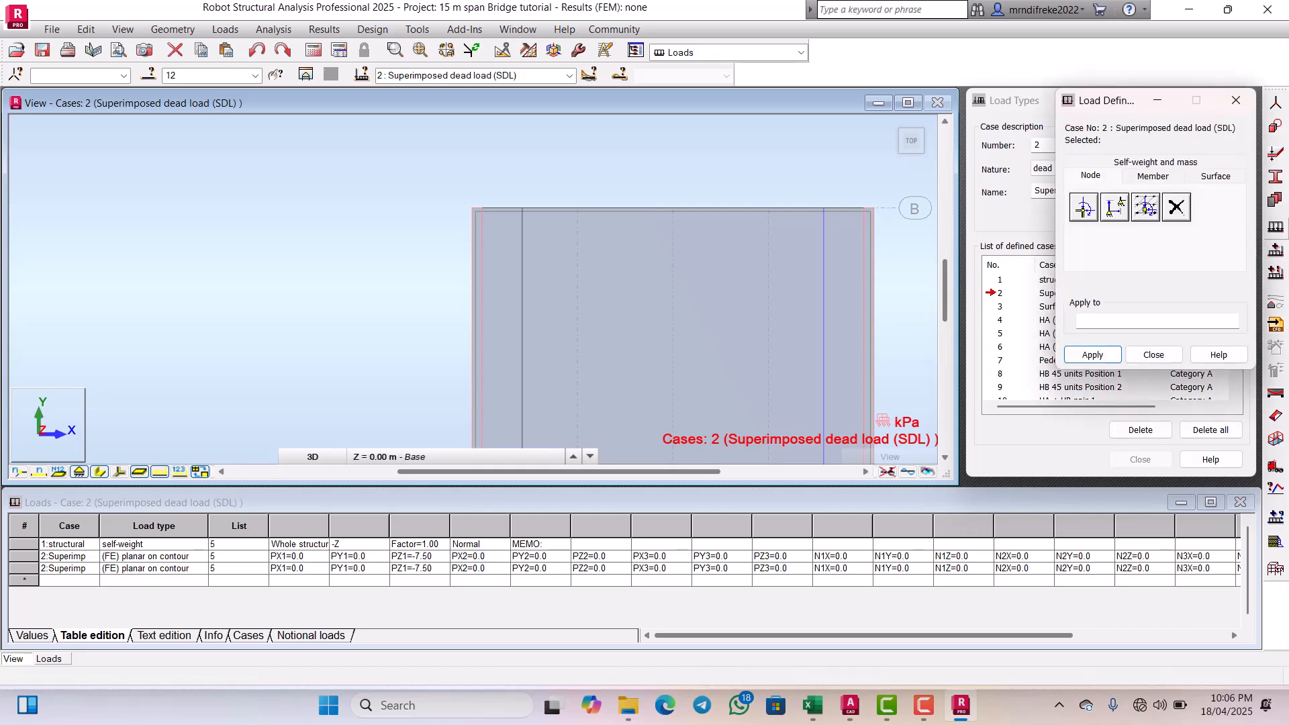
pyautogui.click(1229, 178)
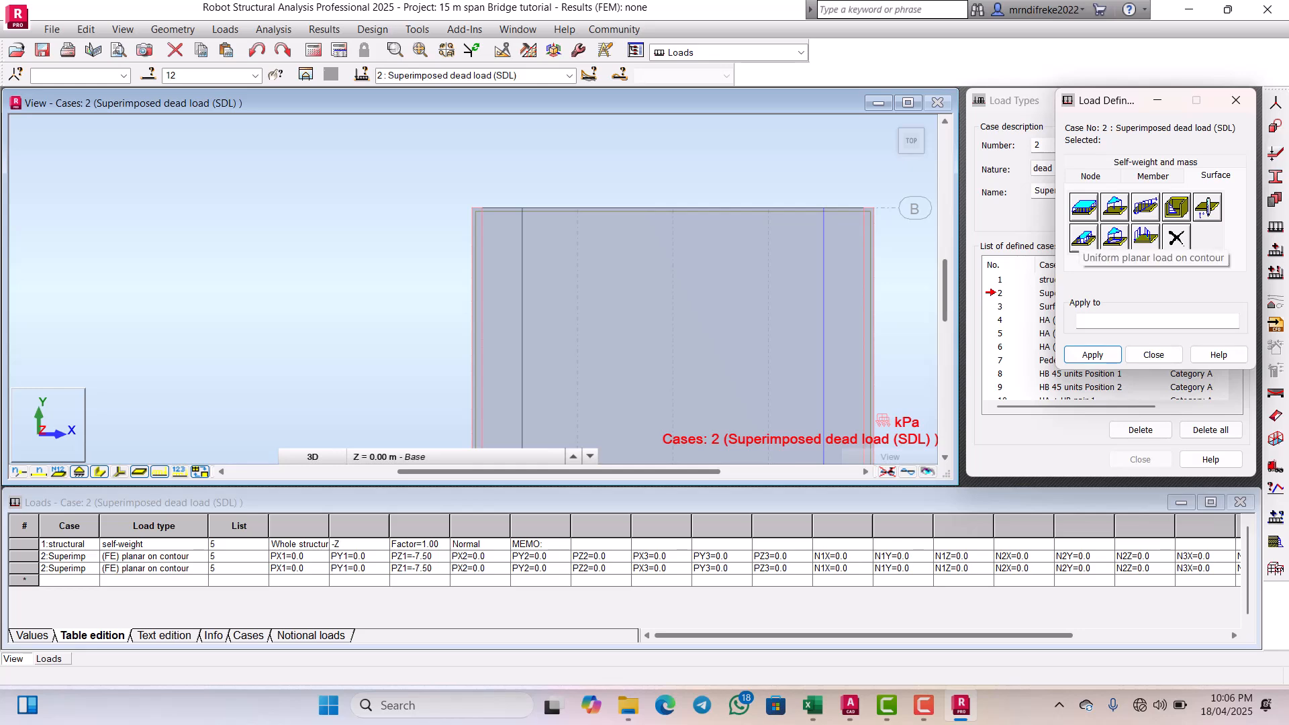
pyautogui.click(1083, 237)
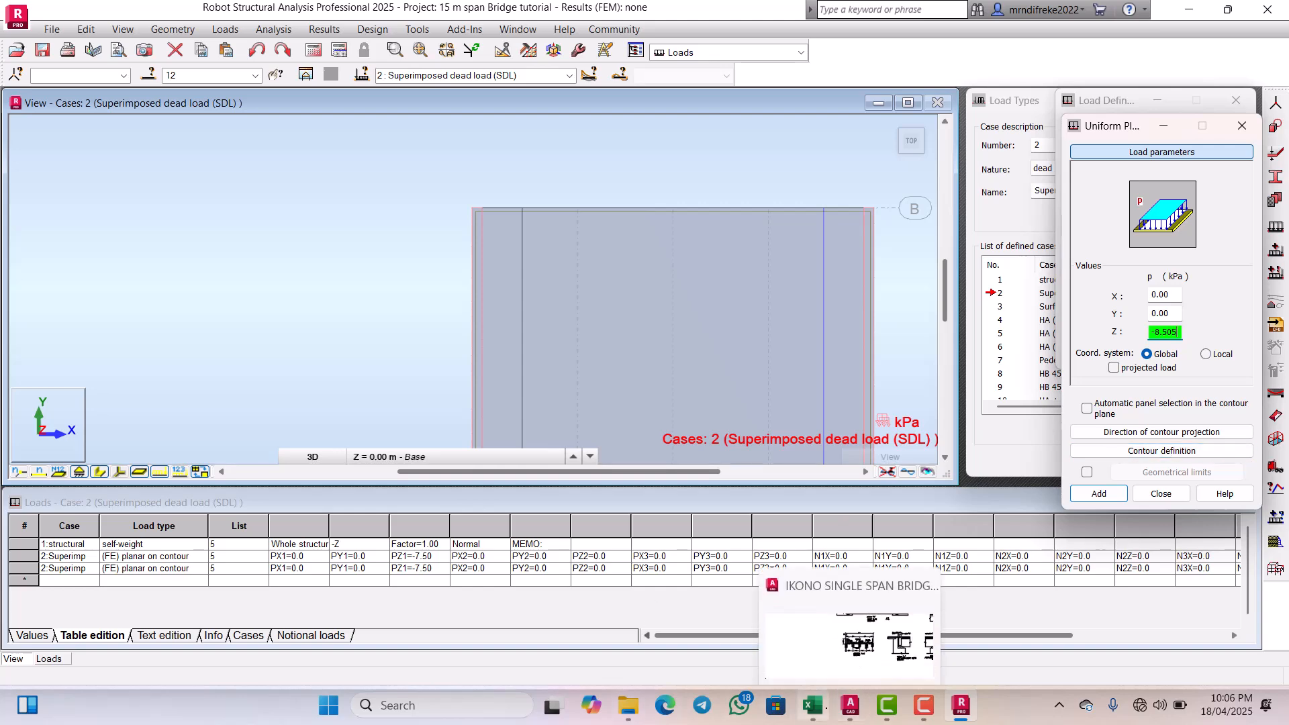
pyautogui.click(813, 637)
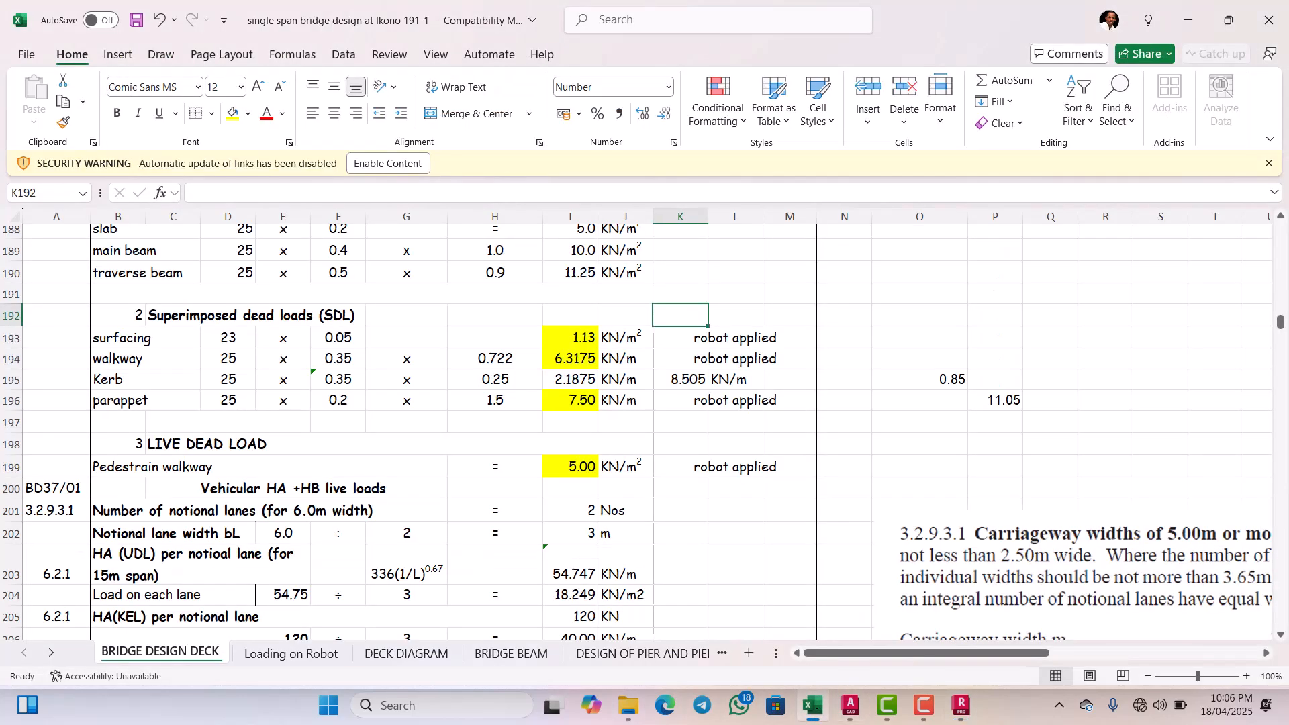
pyautogui.click(812, 704)
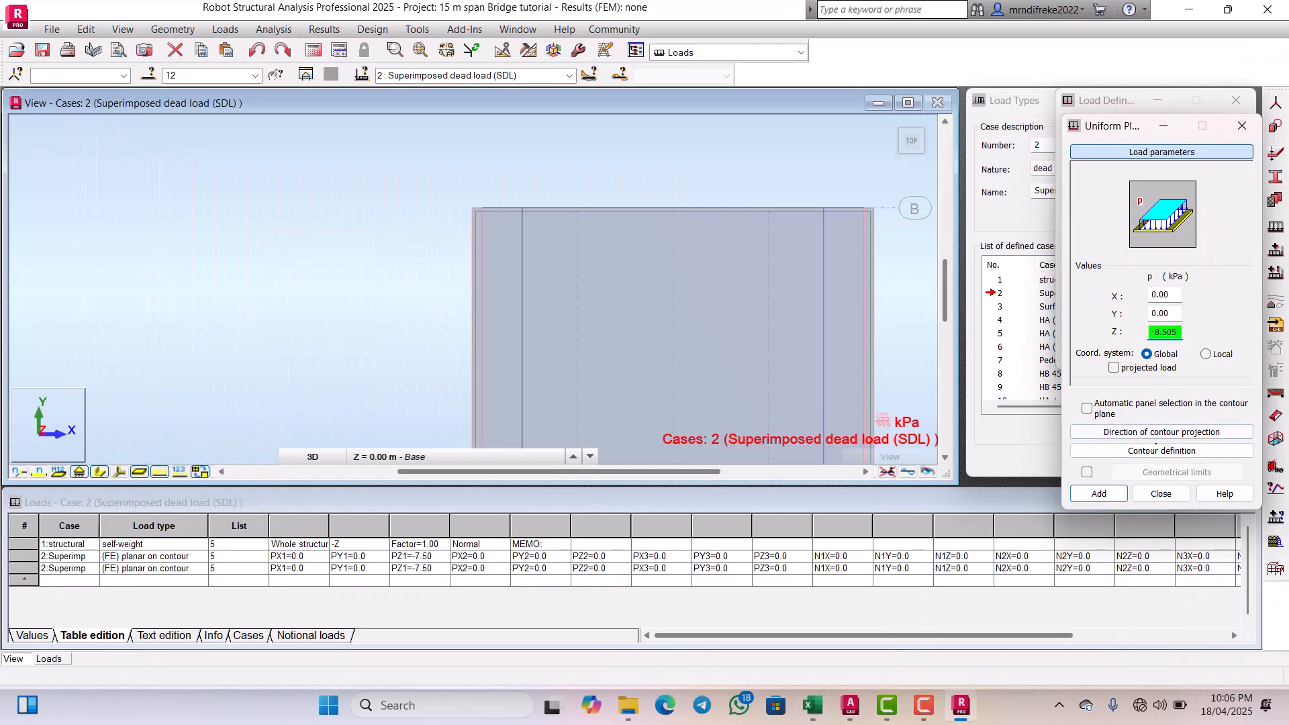
# Step: Define the walkway load contour through points (0.20, 15.00), (1.00, 15.00), (1.00, 0.00) and (0.20, 0.00)
pyautogui.click(1161, 450)
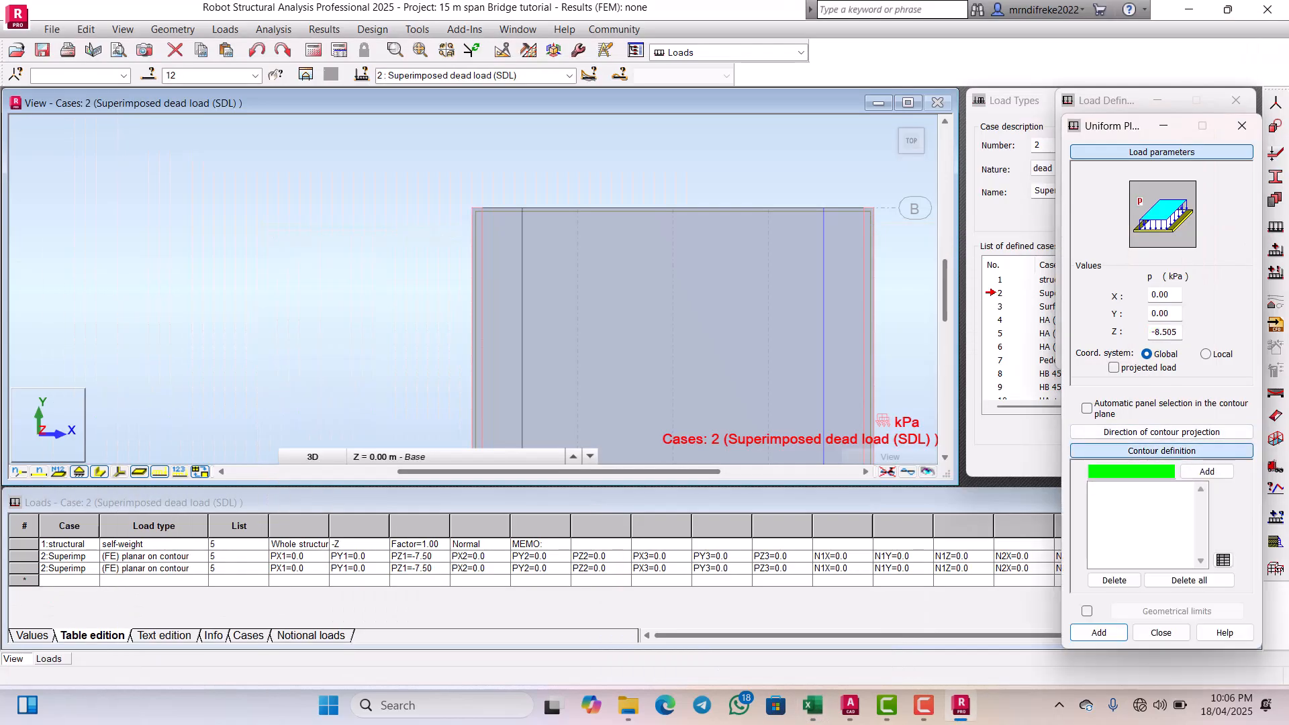
pyautogui.scroll(2, 463, 198)
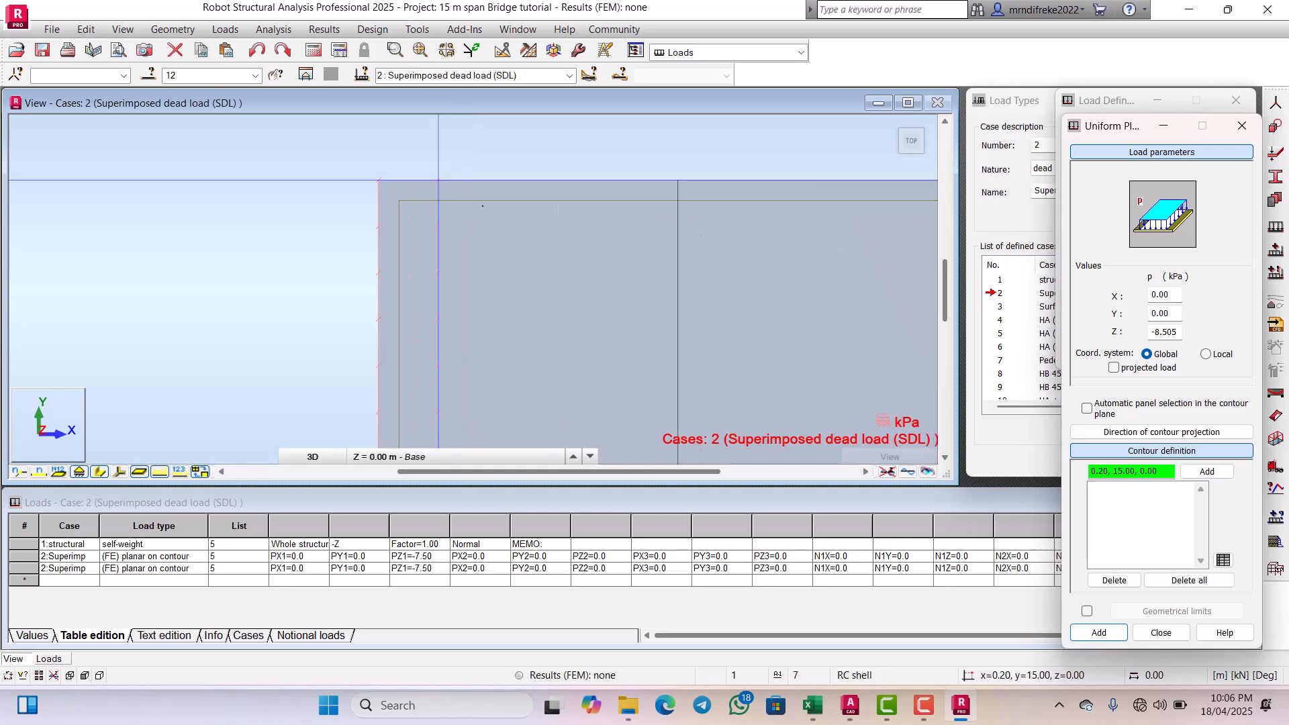
pyautogui.scroll(1, 482, 205)
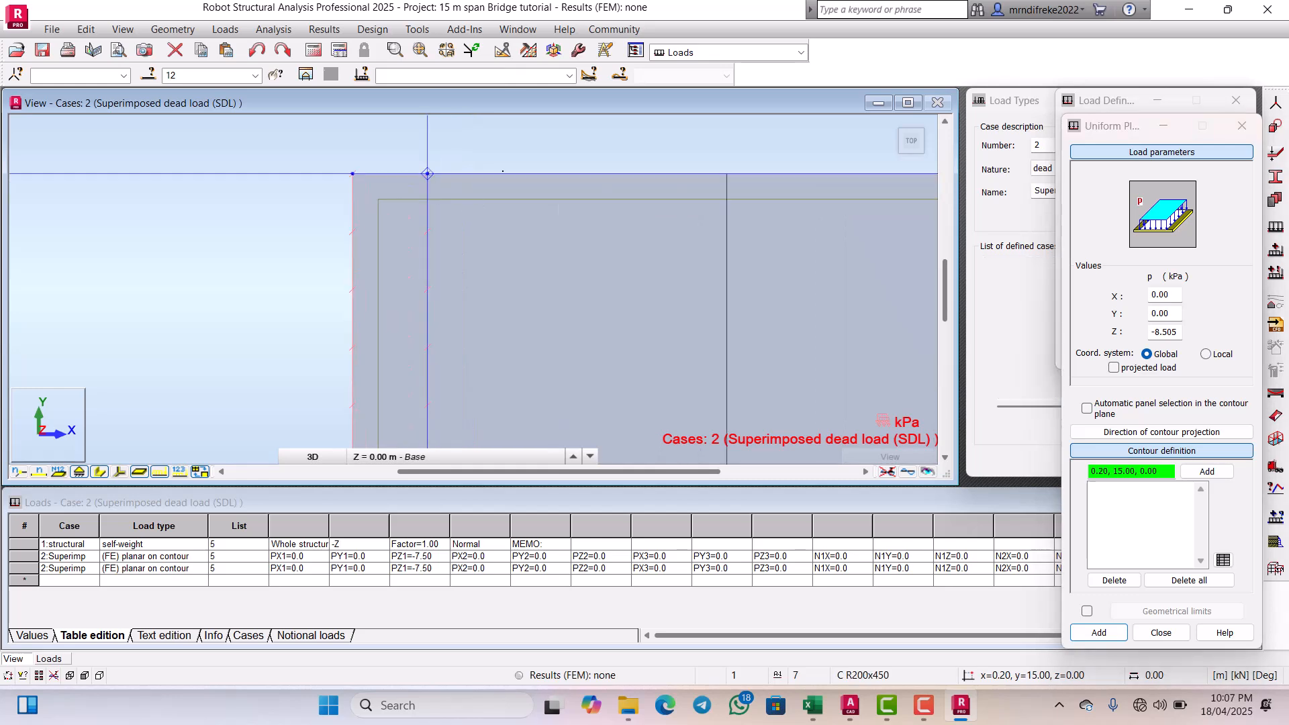
pyautogui.click(427, 174)
pyautogui.scroll(-5, 727, 174)
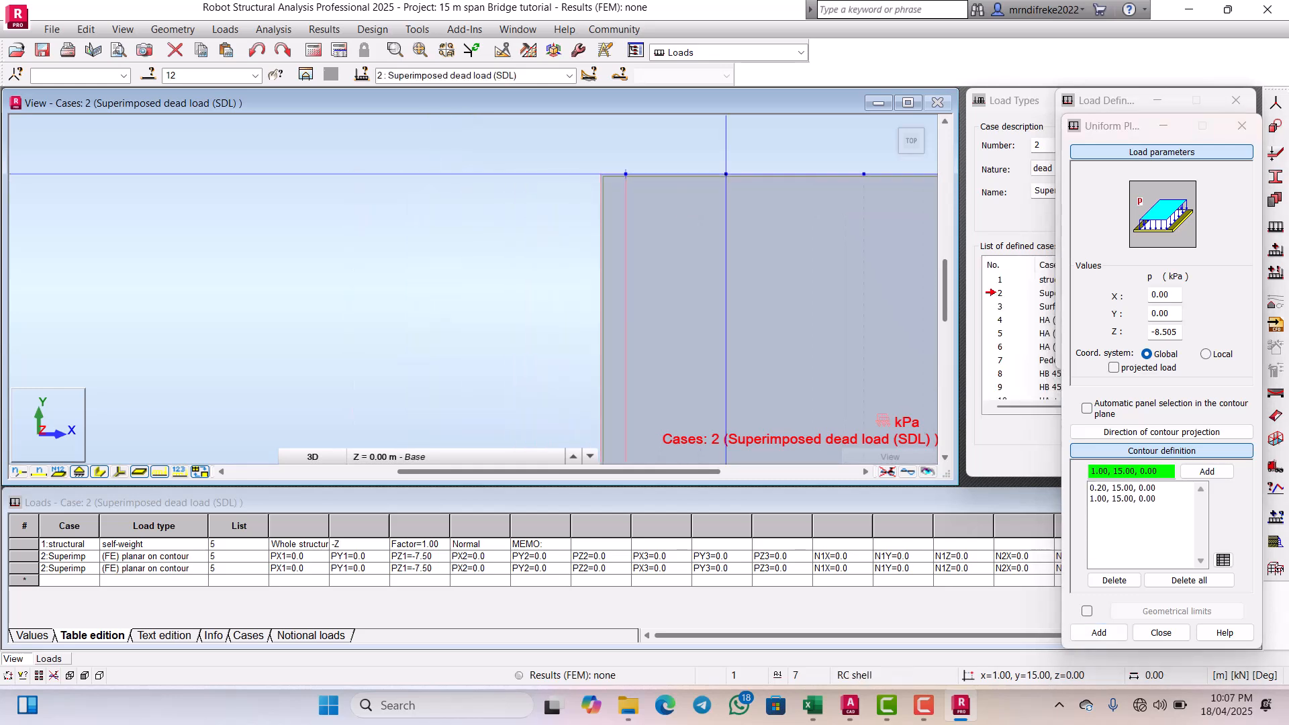
pyautogui.scroll(4, 725, 427)
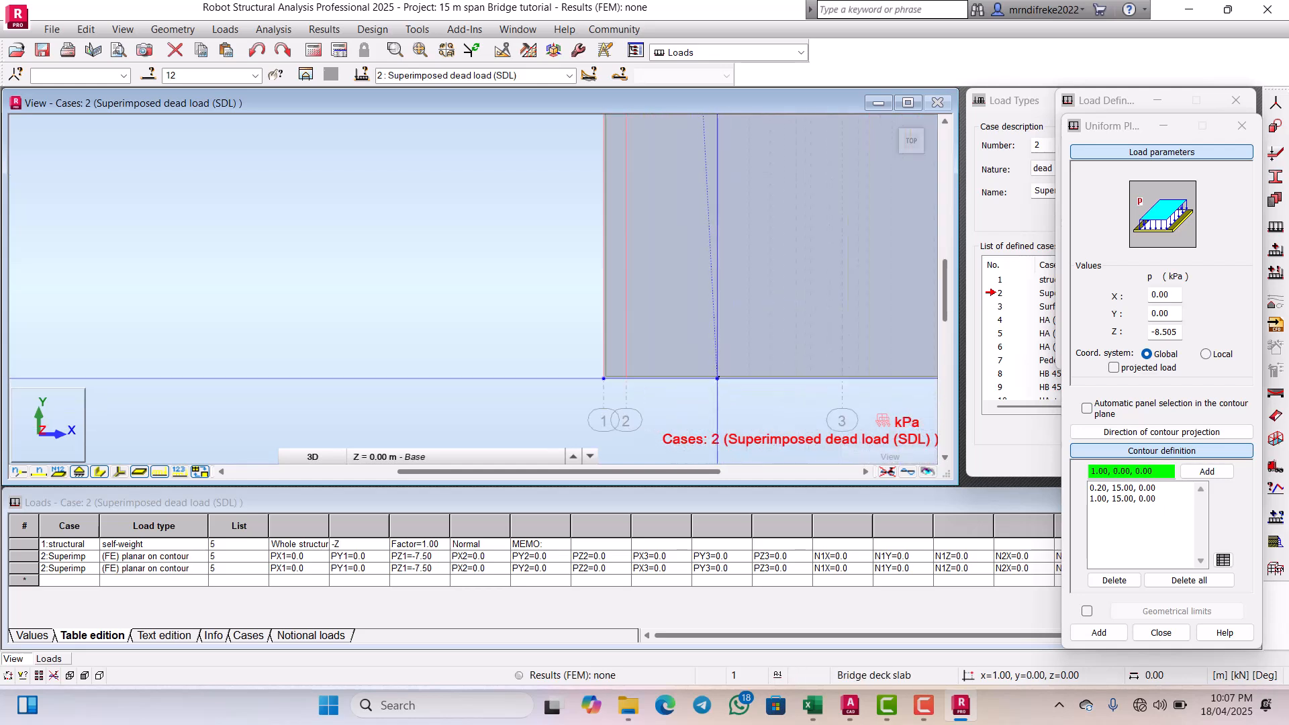
pyautogui.click(626, 378)
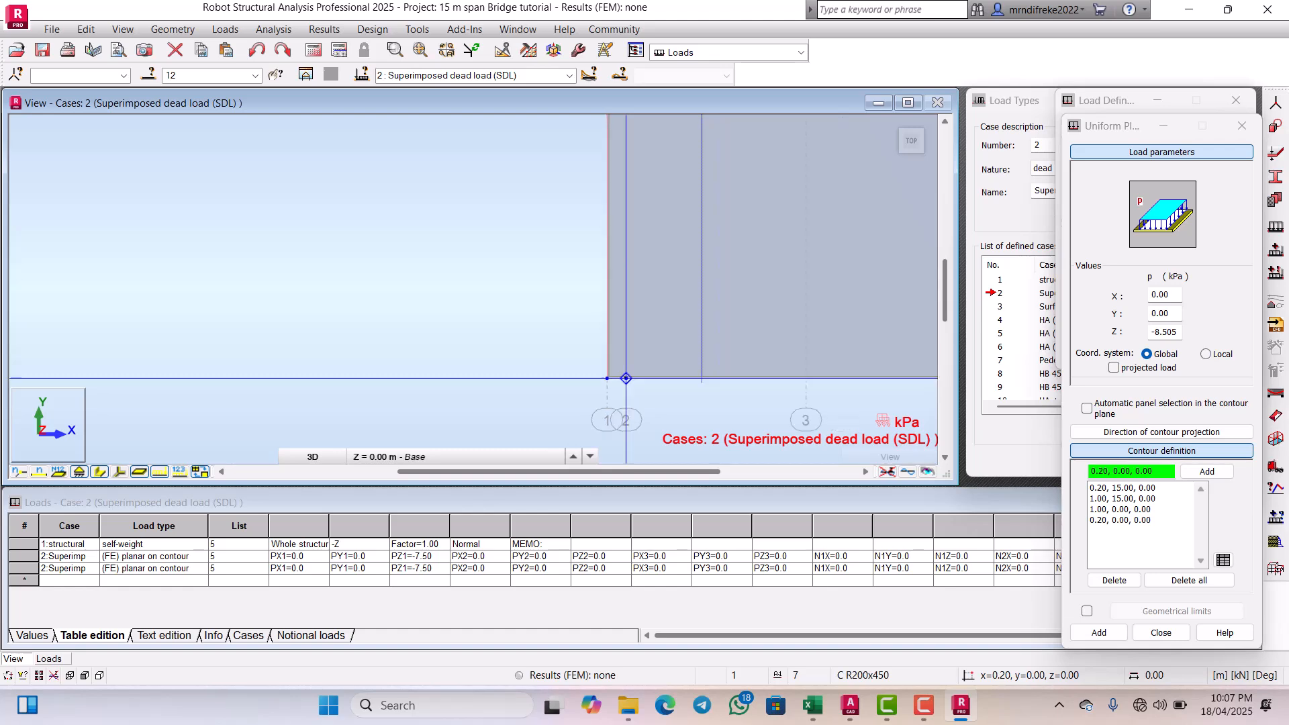
# Step: Close the walkway contour at its starting point (0.20, 15.00) and apply the planar load to the bridge deck slab
pyautogui.scroll(-3, 624, 377)
pyautogui.scroll(5, 620, 193)
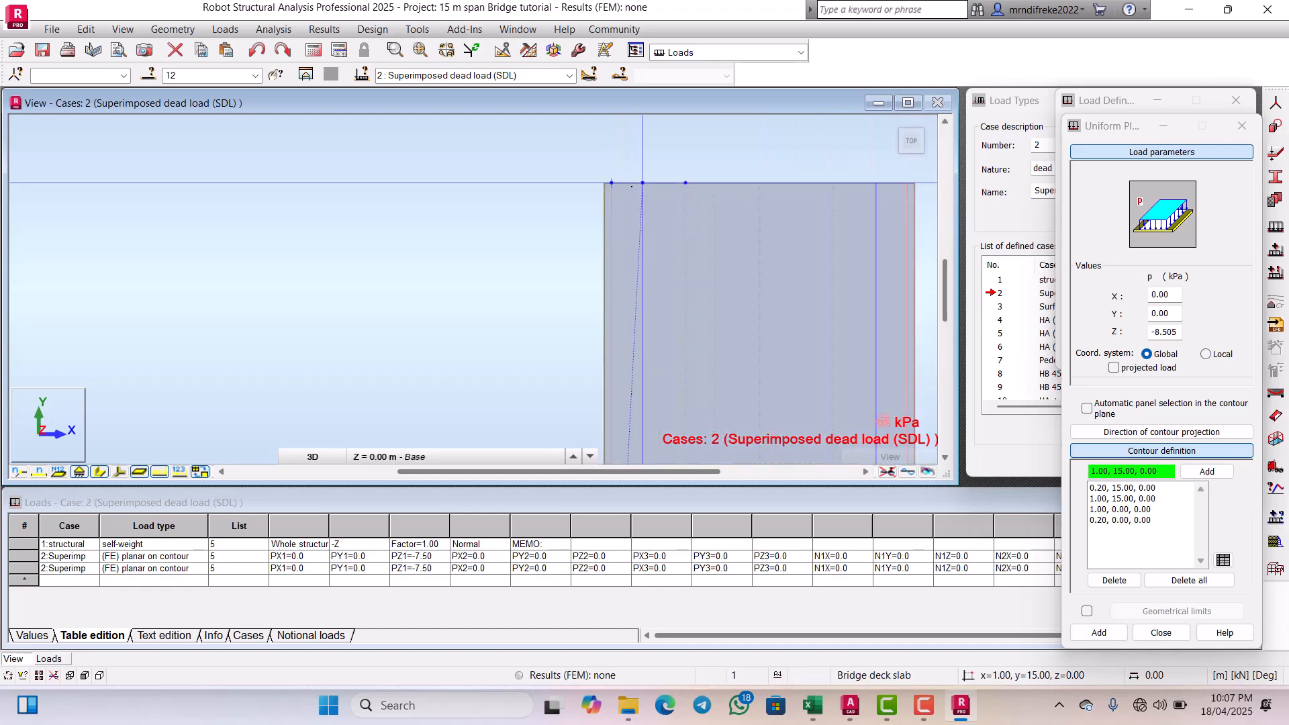
pyautogui.click(569, 176)
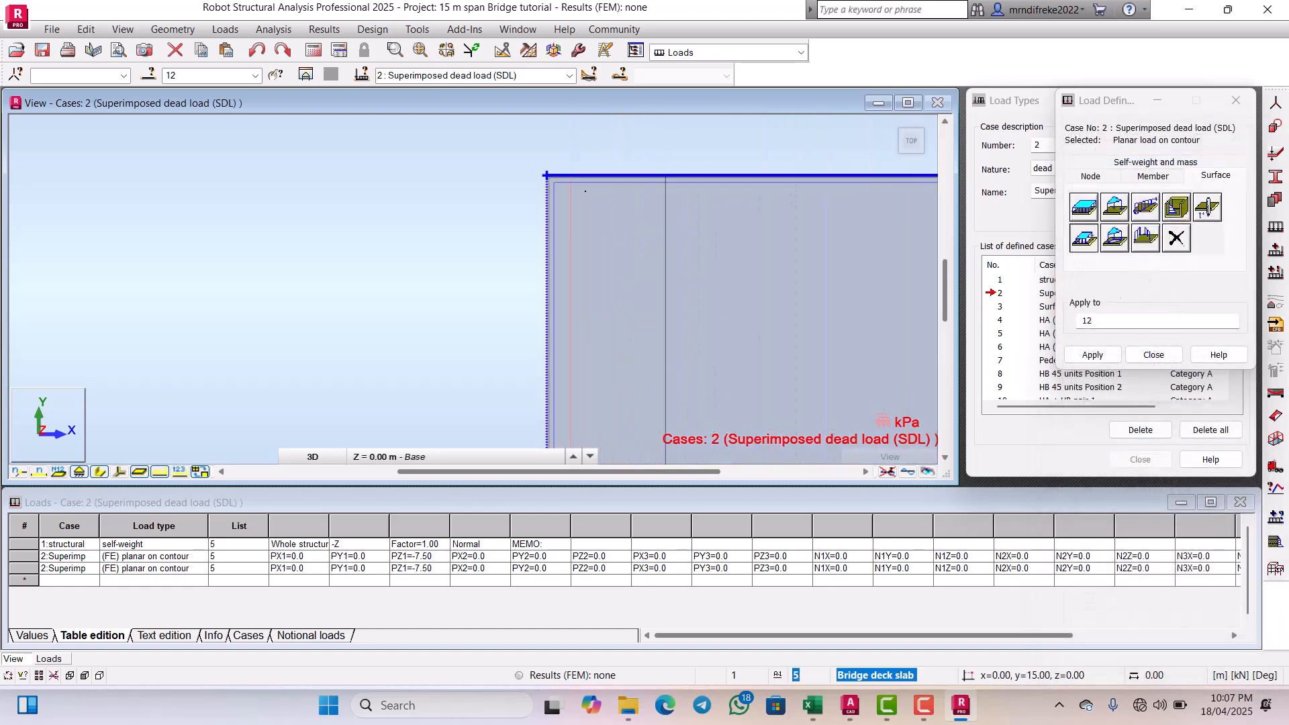
pyautogui.scroll(-9, 588, 198)
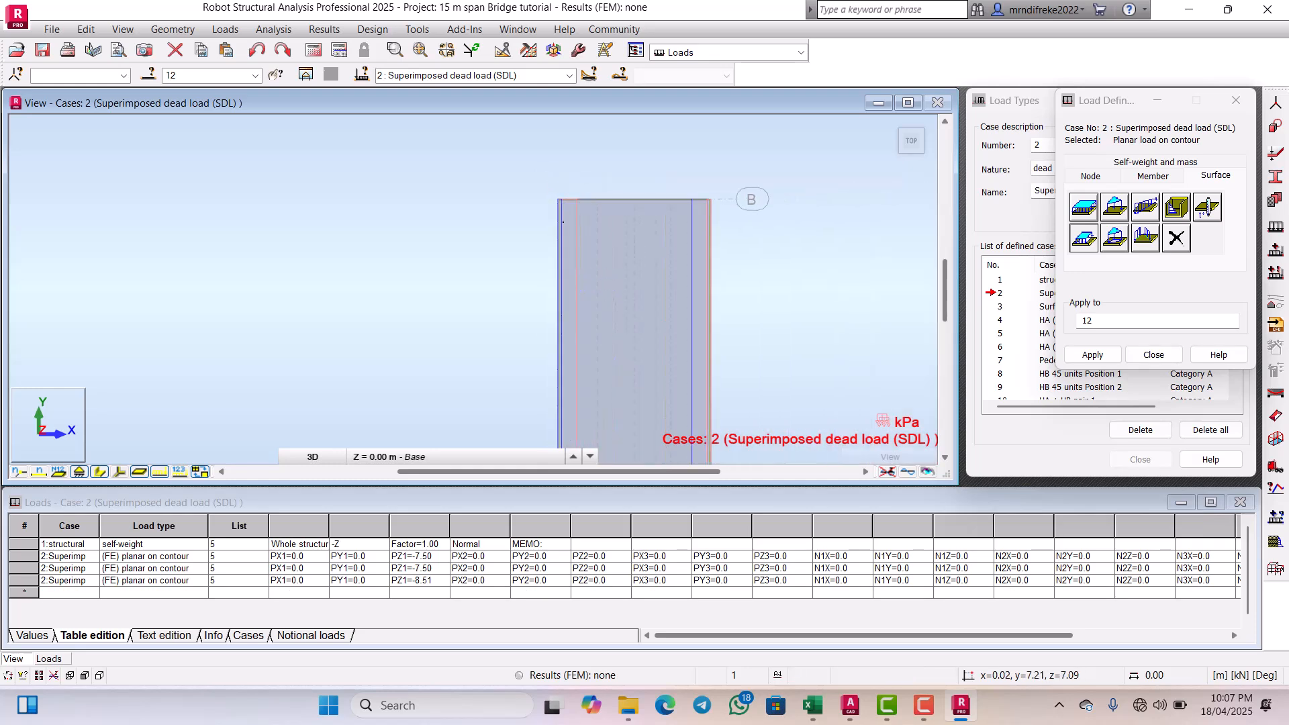
# Step: Start contour definition for another uniform planar load on contour of -8.51 kPa in Z on the bridge deck slab
pyautogui.scroll(3, 640, 227)
pyautogui.scroll(1, 640, 226)
pyautogui.scroll(-4, 541, 222)
pyautogui.scroll(3, 555, 231)
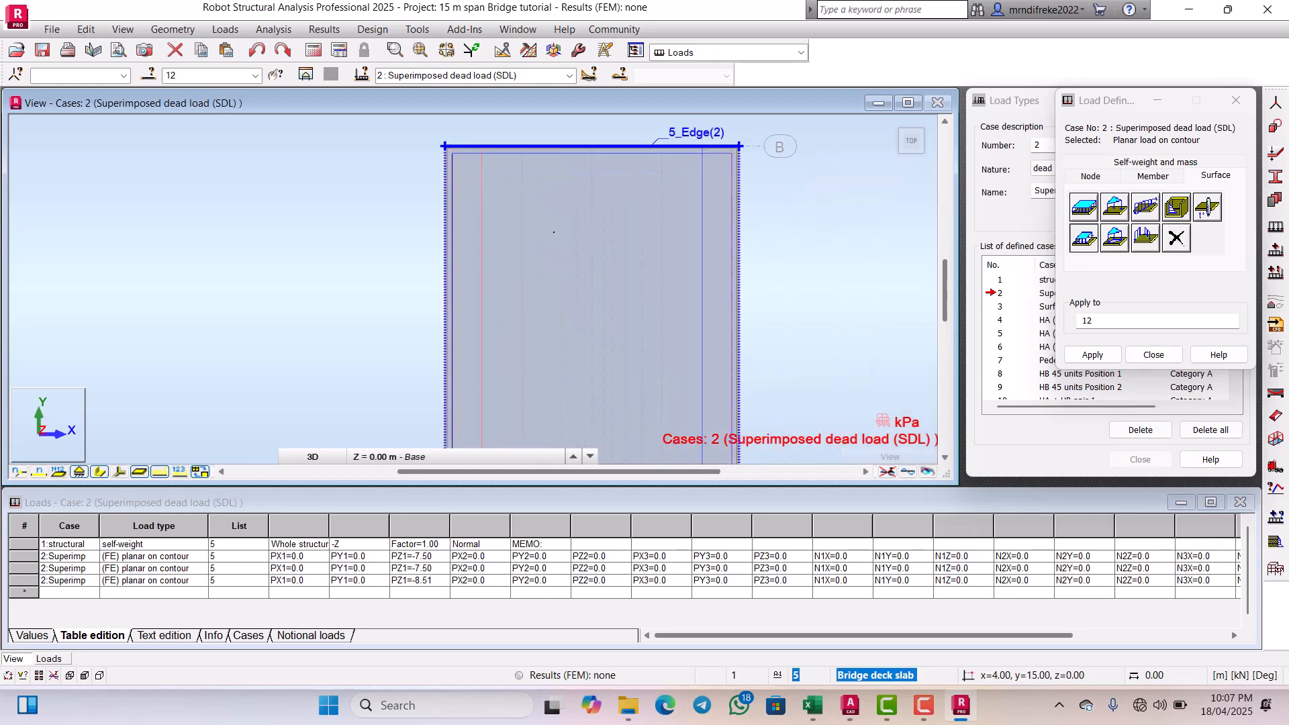
pyautogui.scroll(-1, 508, 239)
pyautogui.scroll(-1, 508, 240)
pyautogui.scroll(1, 609, 232)
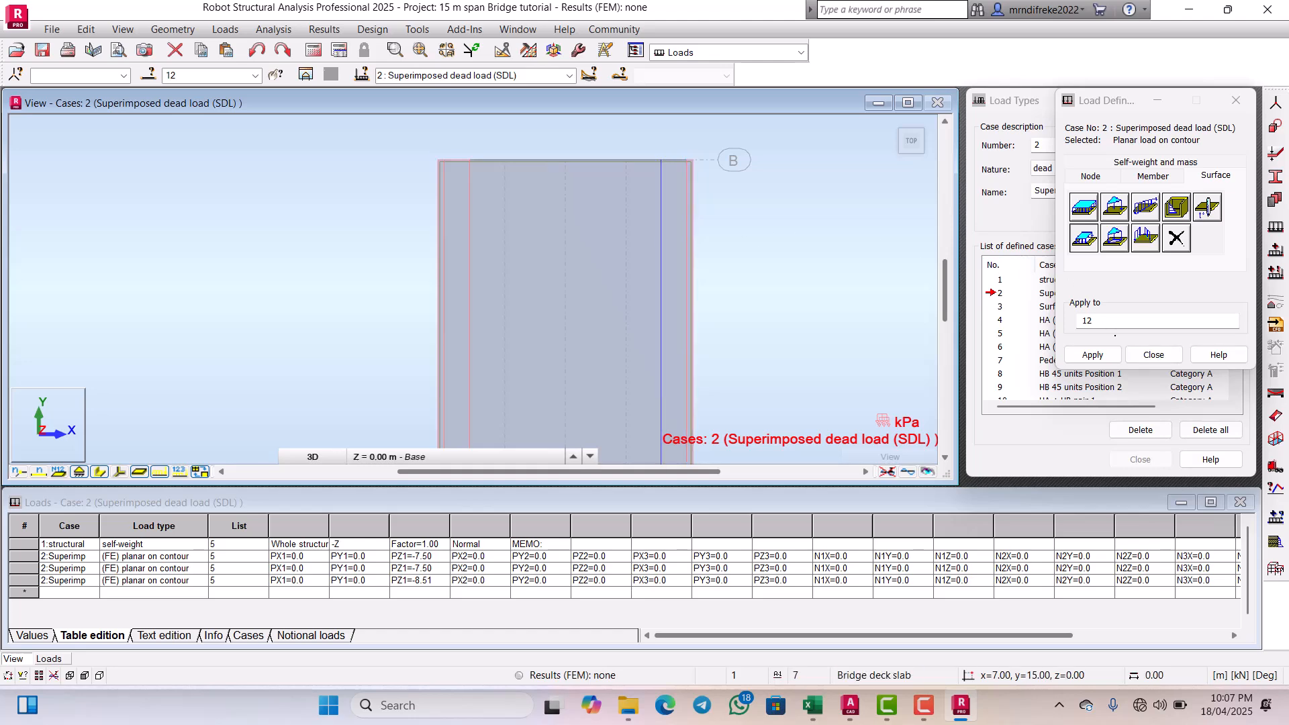
pyautogui.click(1084, 237)
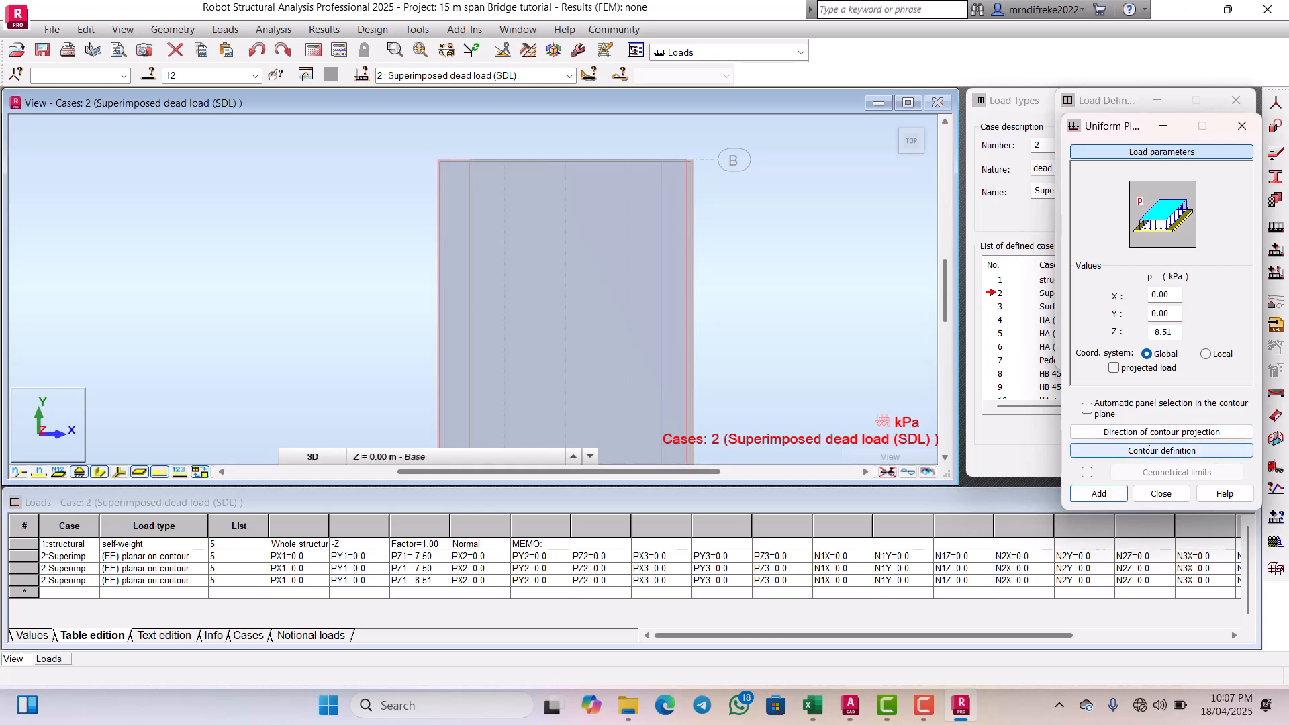
pyautogui.click(1161, 450)
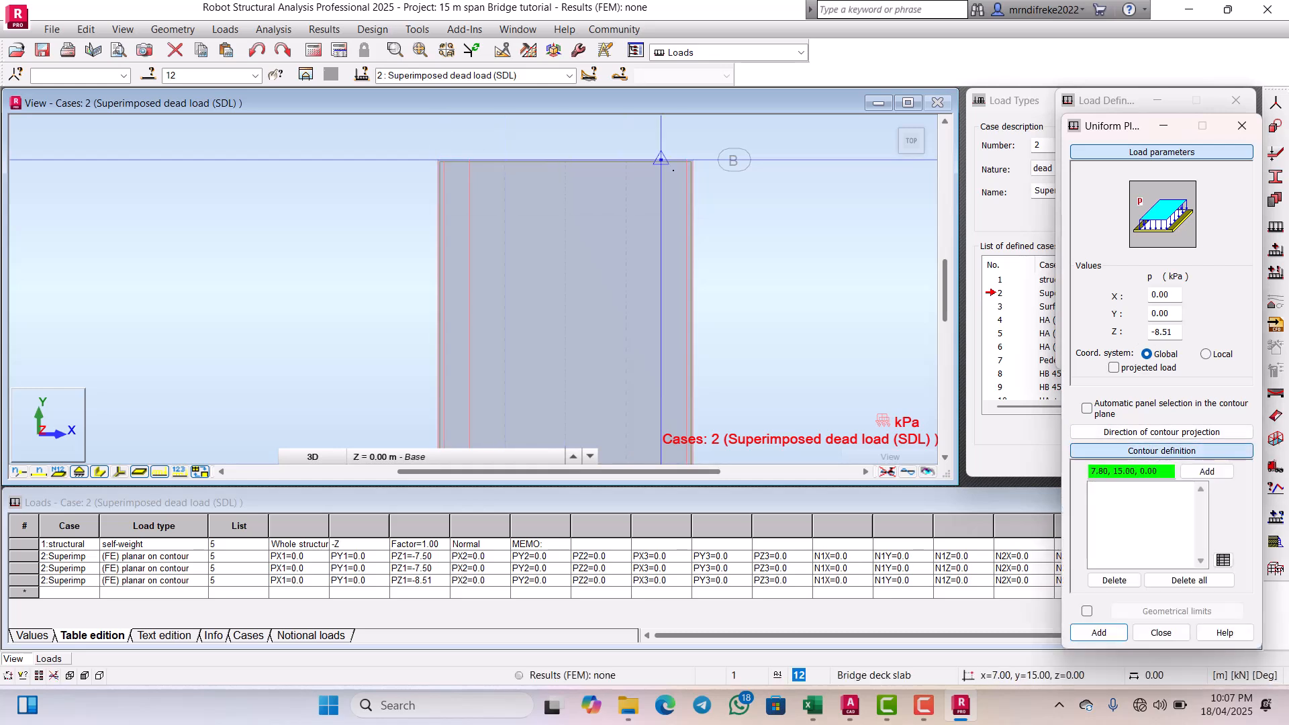
# Step: Define the load contour of the opposite deck-edge strip through points (7.00, 15.00), (7.80, 15.00), (7.80, 0.00) and (7.00, 0.00)
pyautogui.scroll(1, 642, 157)
pyautogui.scroll(2, 643, 157)
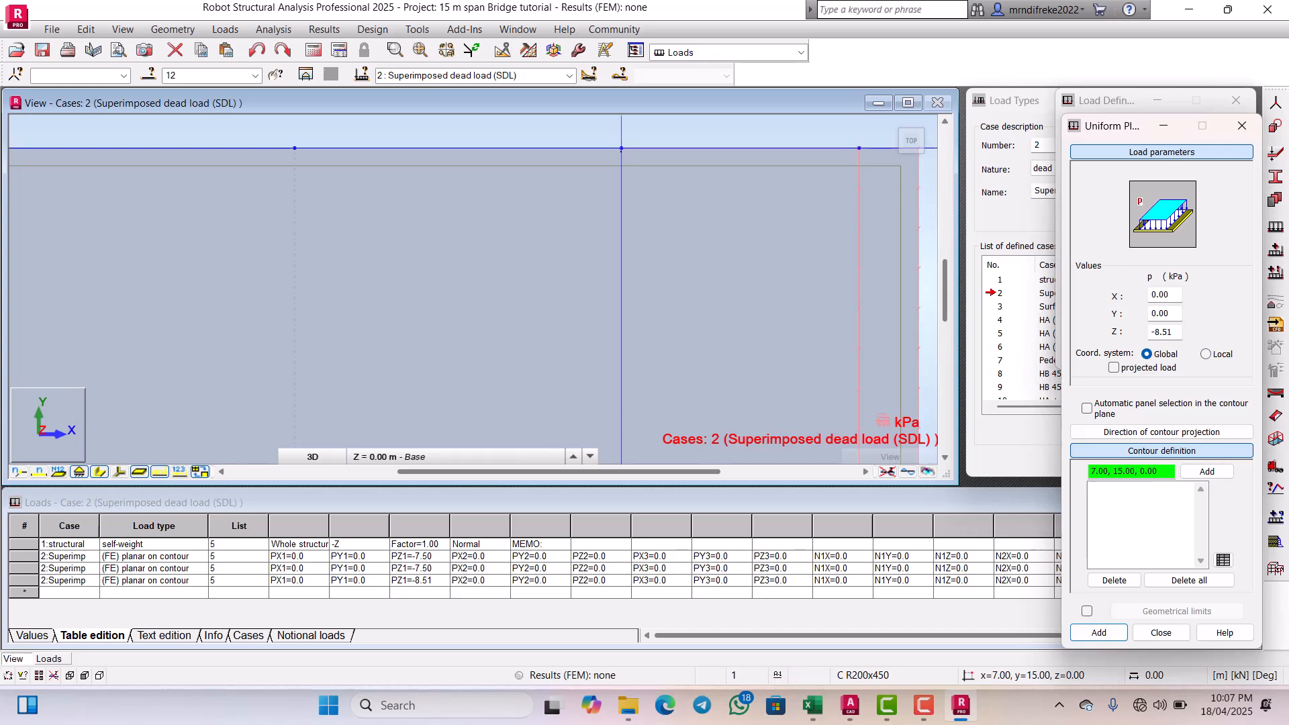
pyautogui.click(621, 148)
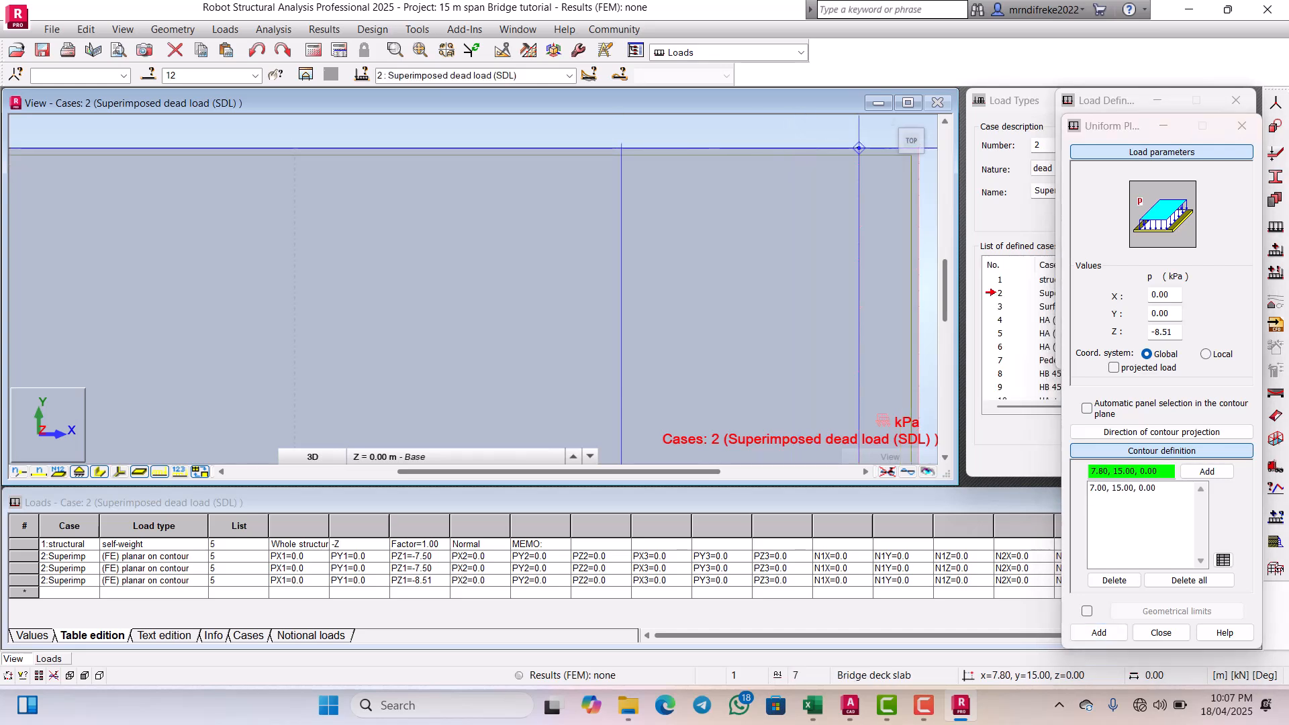
pyautogui.scroll(-3, 858, 148)
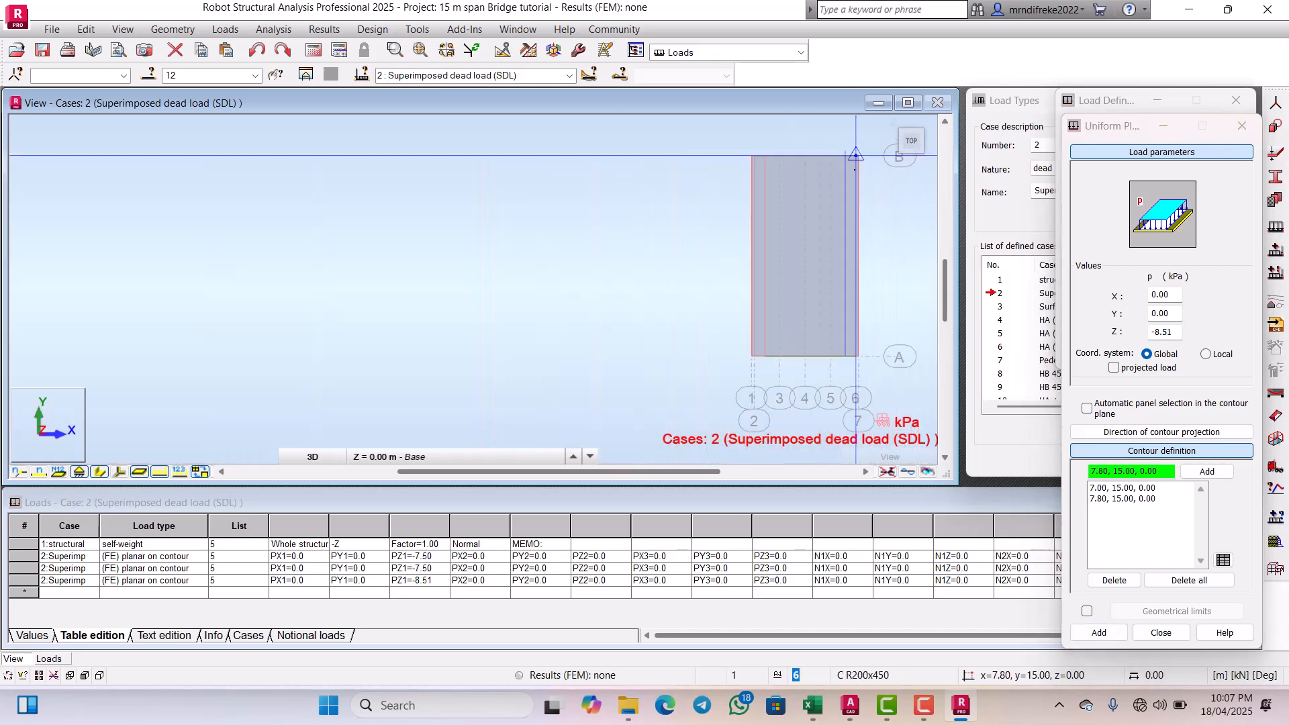
pyautogui.scroll(4, 866, 348)
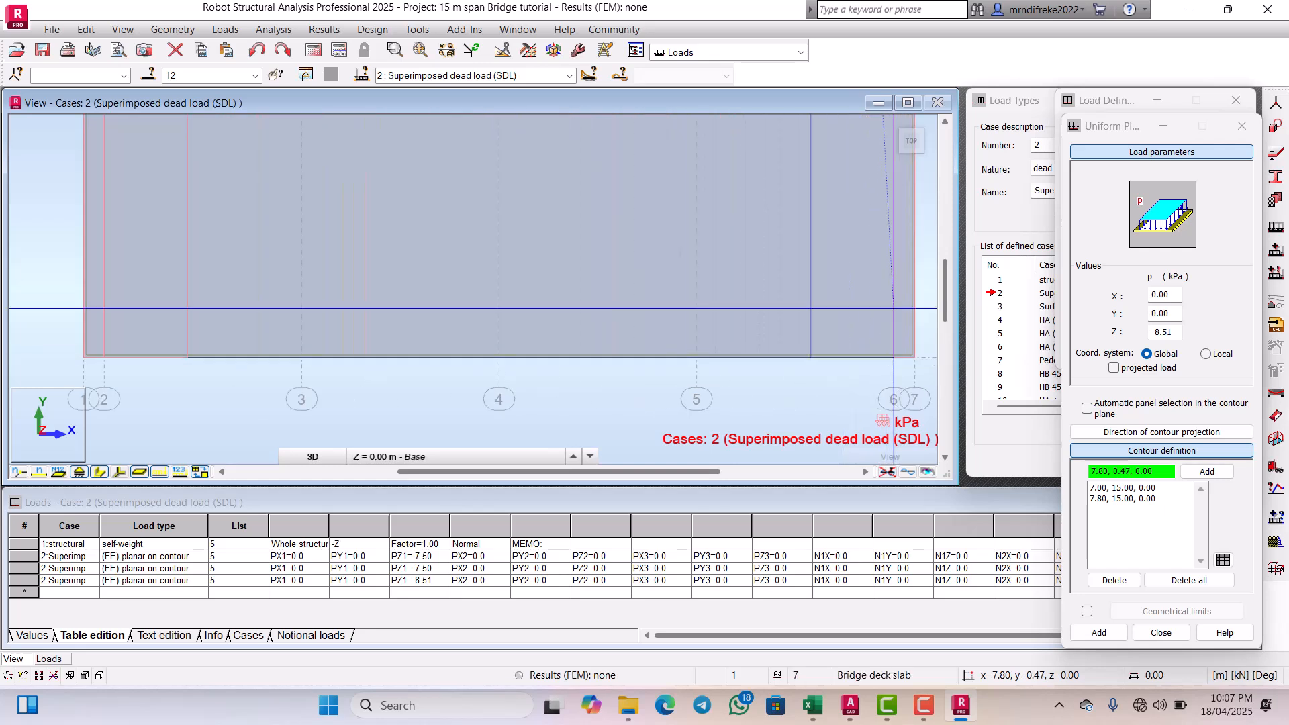
pyautogui.click(893, 357)
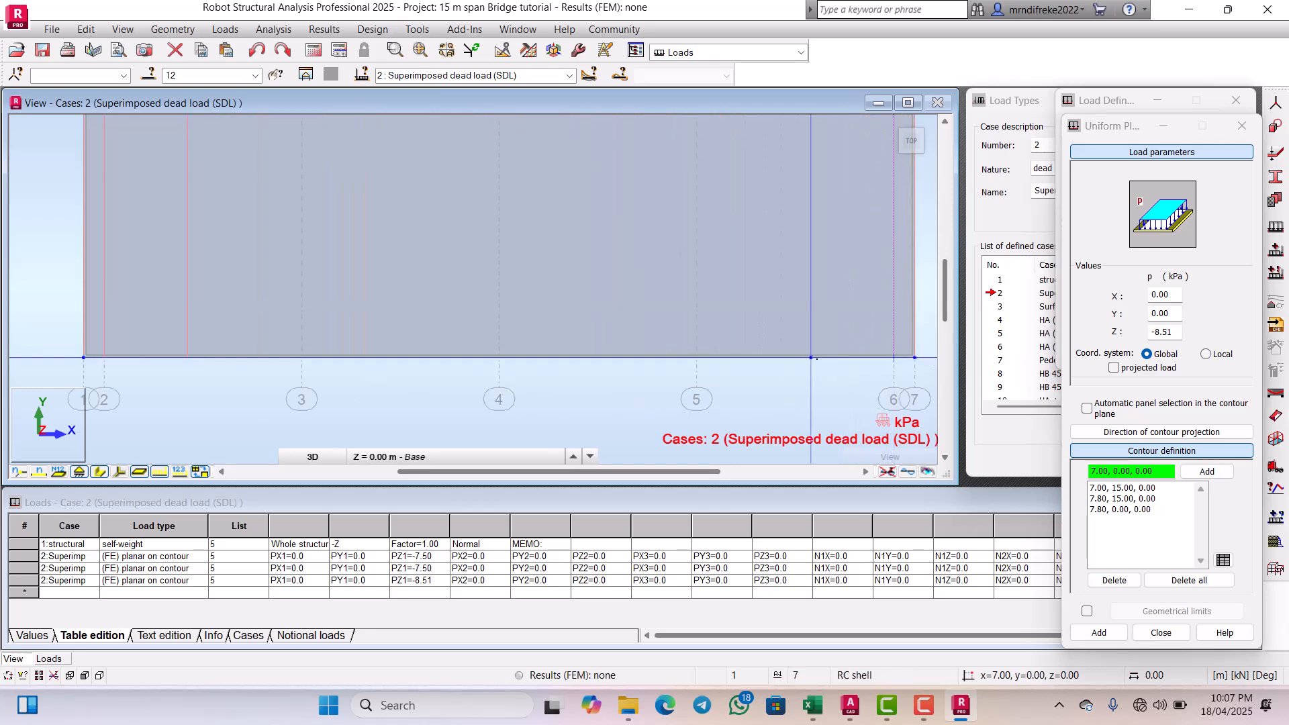
pyautogui.click(811, 357)
# Step: Close the strip's contour at its starting point (7.00, 15.00) and apply the planar load to the bridge deck slab
pyautogui.scroll(-5, 811, 376)
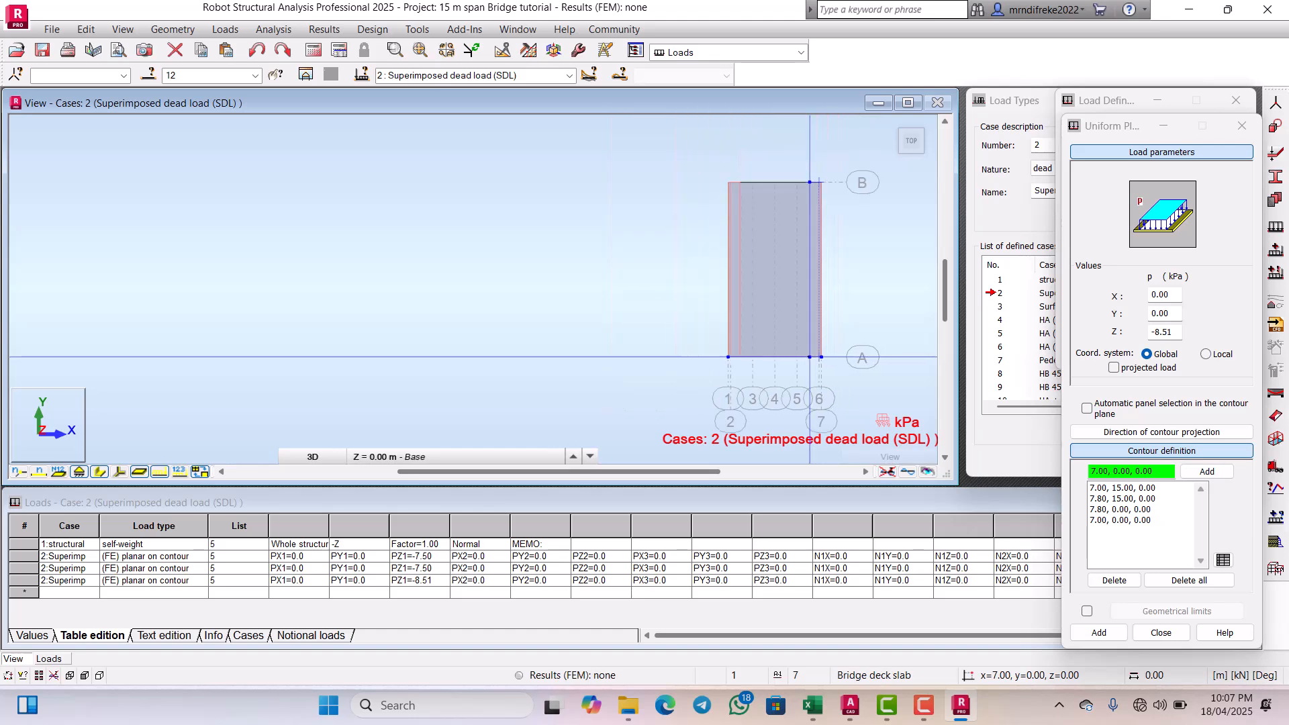
pyautogui.scroll(5, 806, 183)
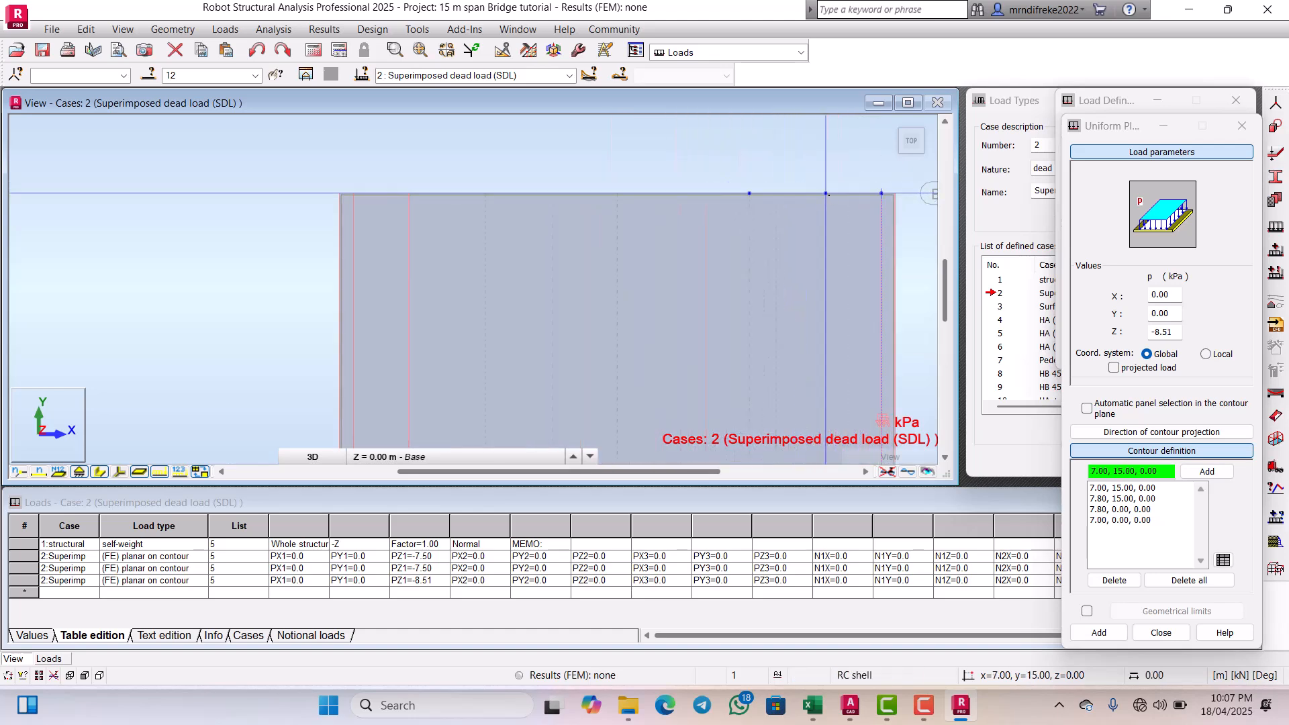
pyautogui.click(826, 193)
pyautogui.scroll(-5, 581, 231)
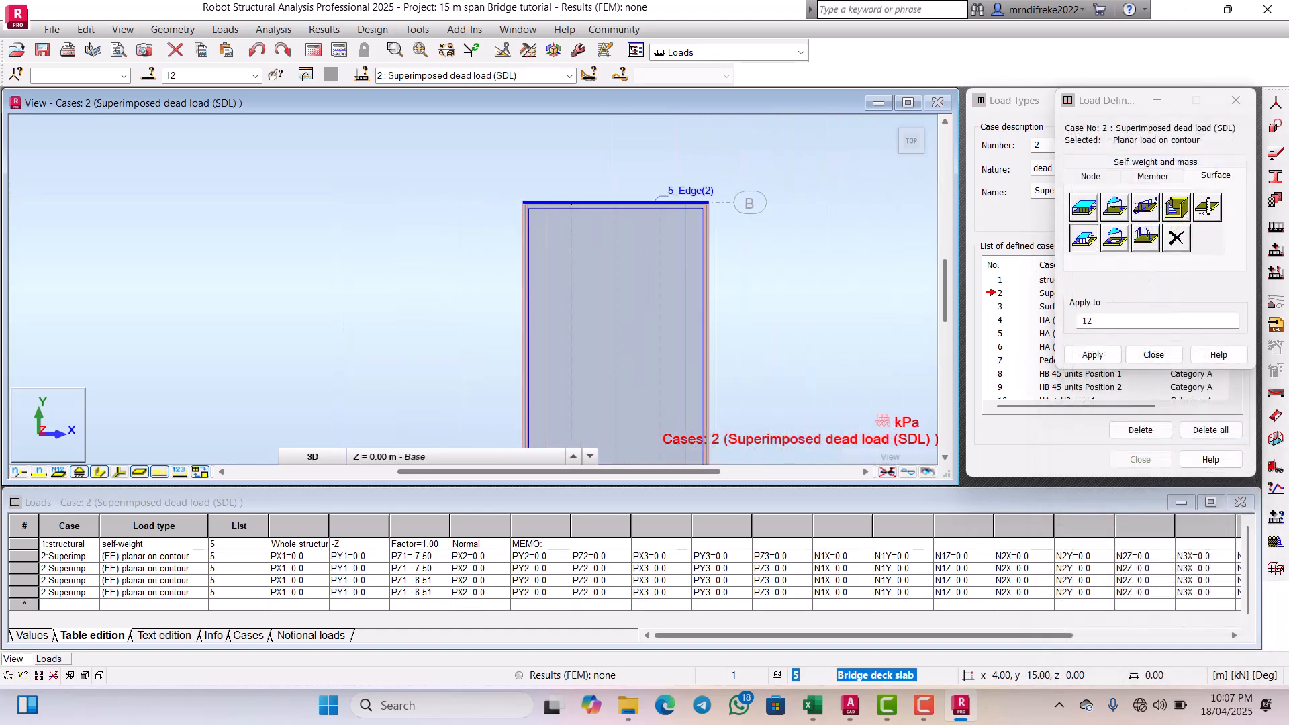
pyautogui.scroll(5, 597, 269)
pyautogui.scroll(-4, 614, 284)
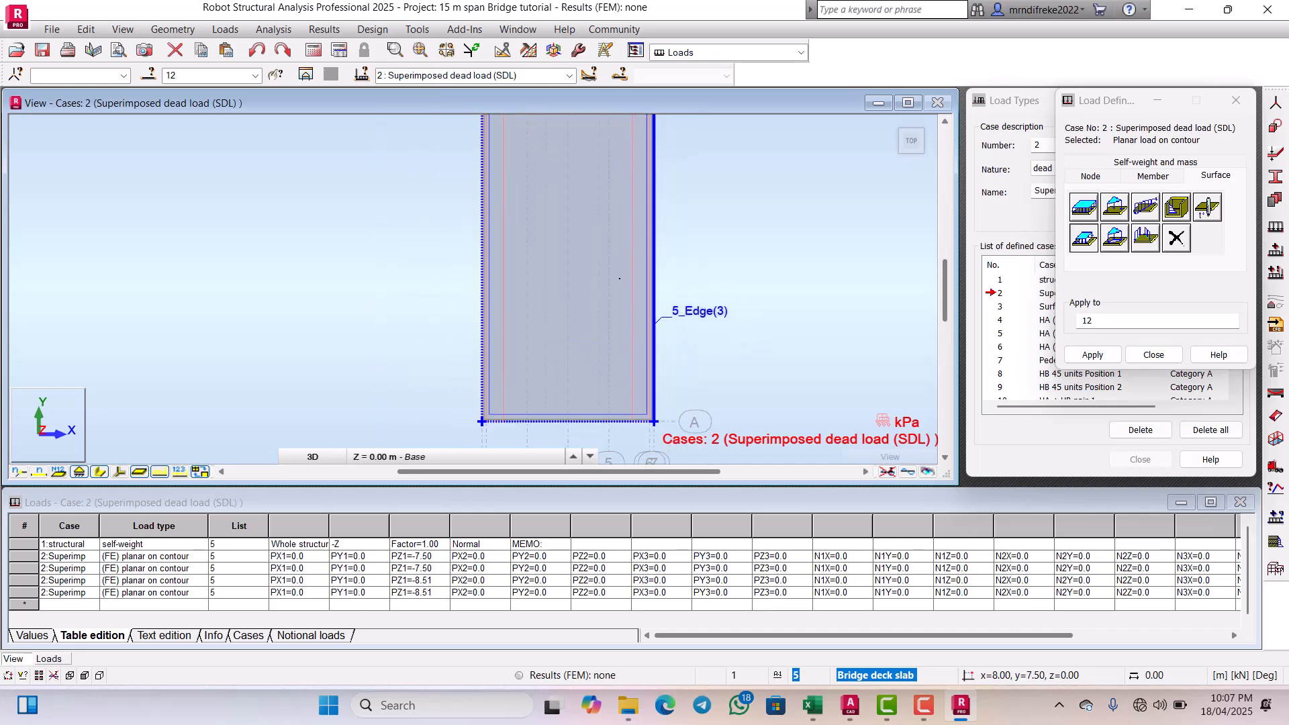
pyautogui.scroll(3, 614, 285)
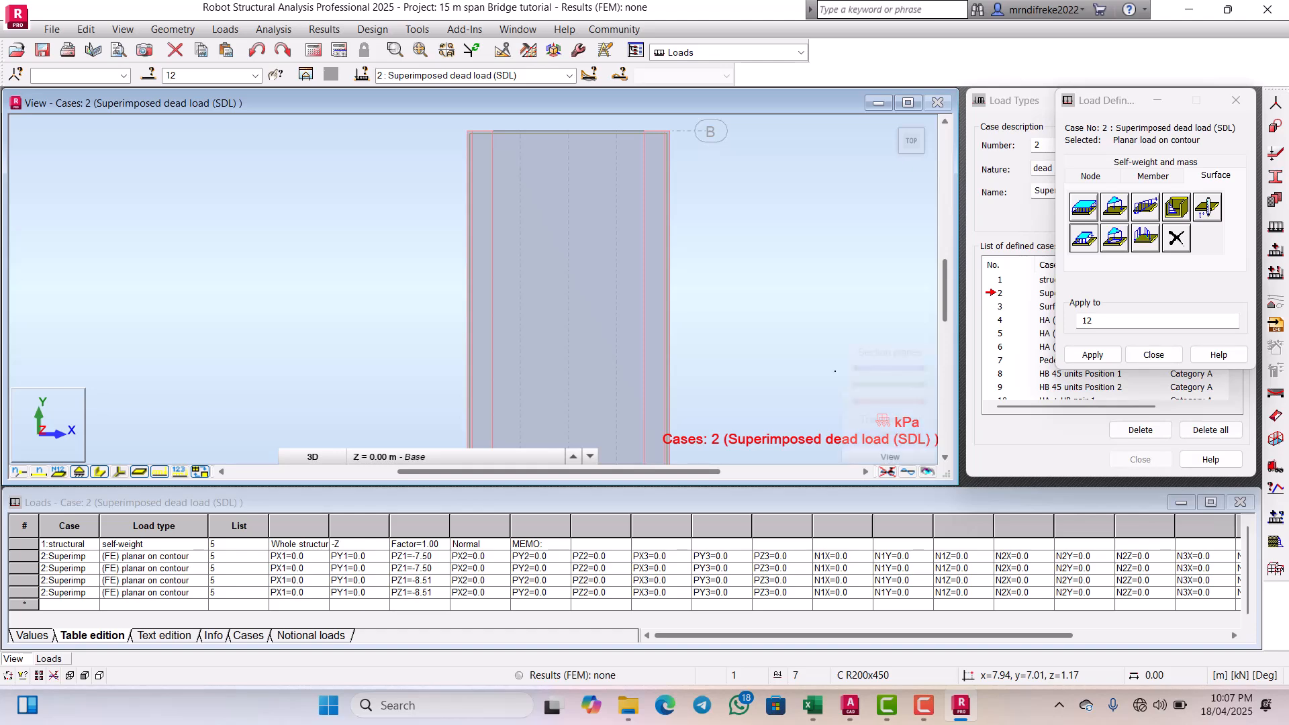
pyautogui.scroll(-1, 742, 263)
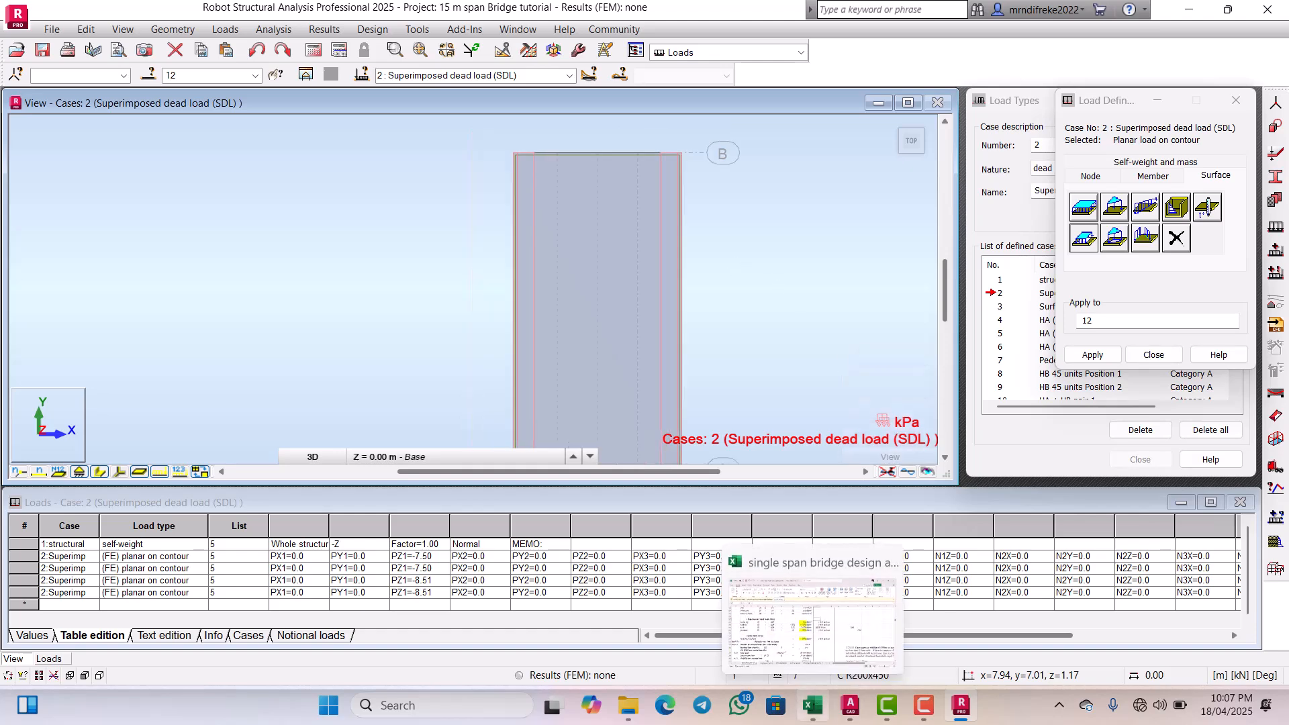
# Step: Switch to Excel, review the load case list on the Loading on Robot sheet, and return to Robot
pyautogui.click(812, 705)
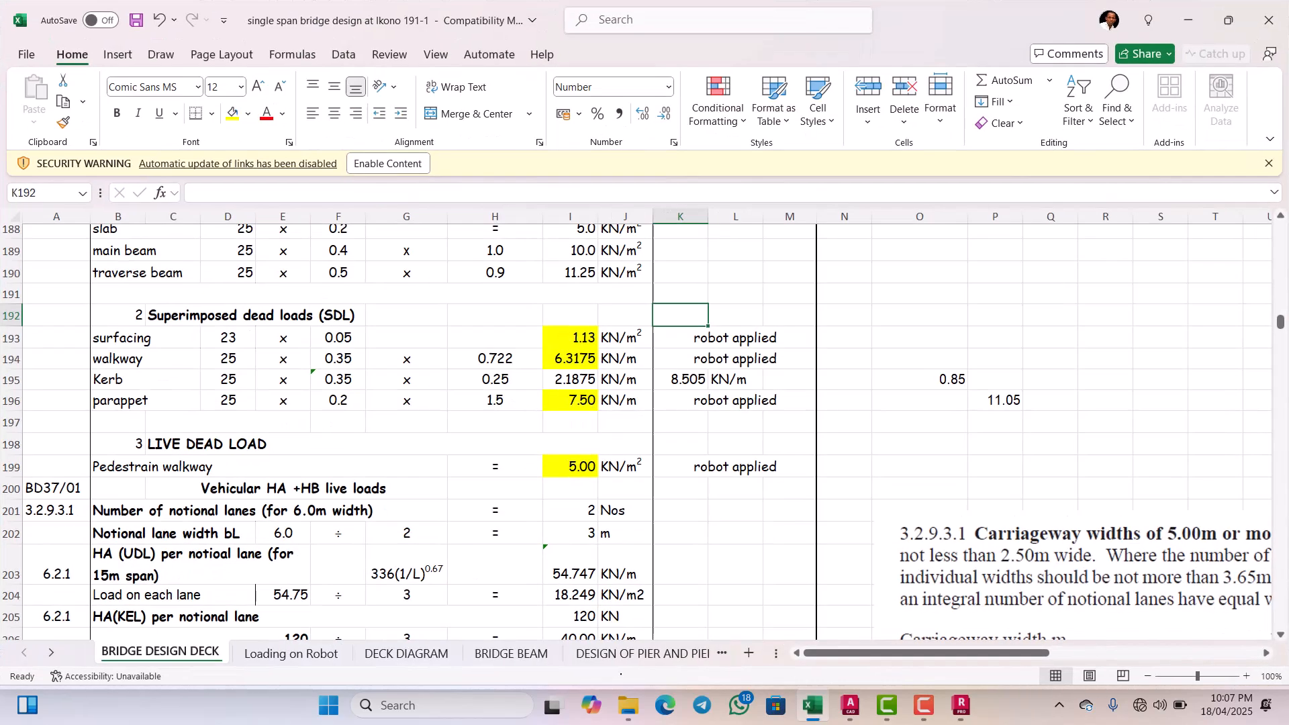
pyautogui.click(290, 653)
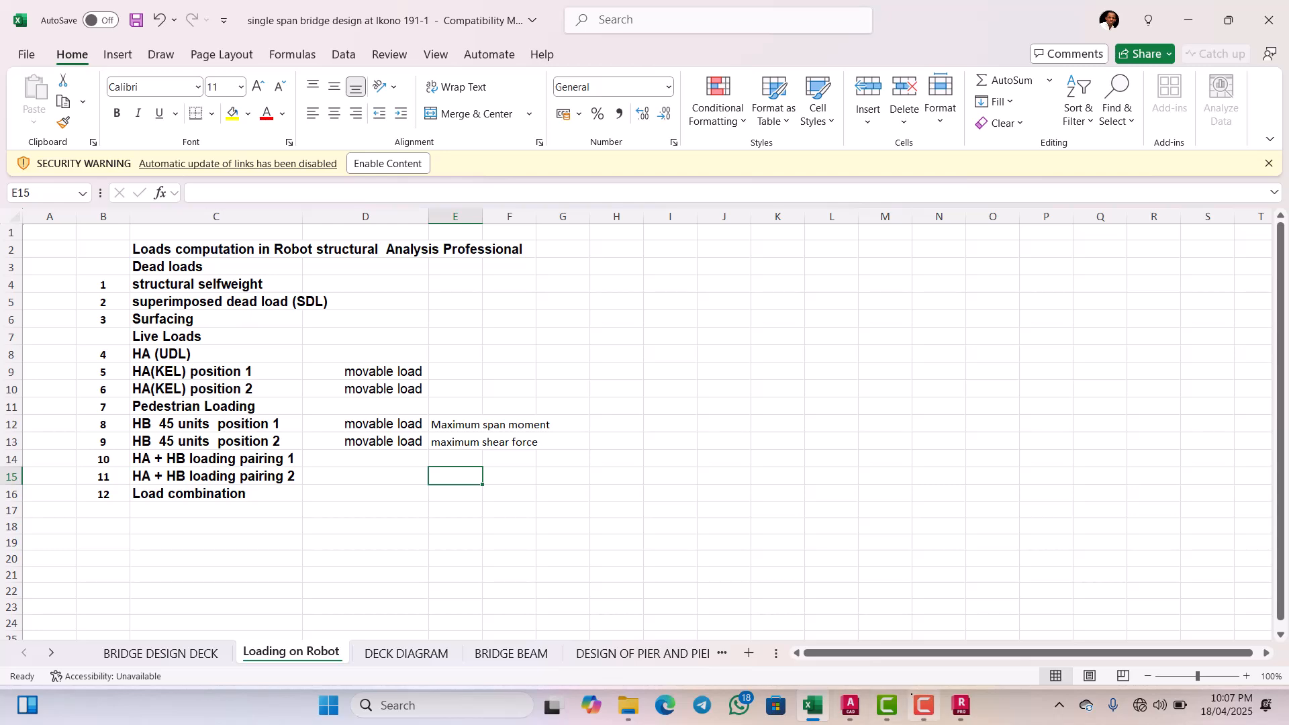
pyautogui.moveTo(887, 705)
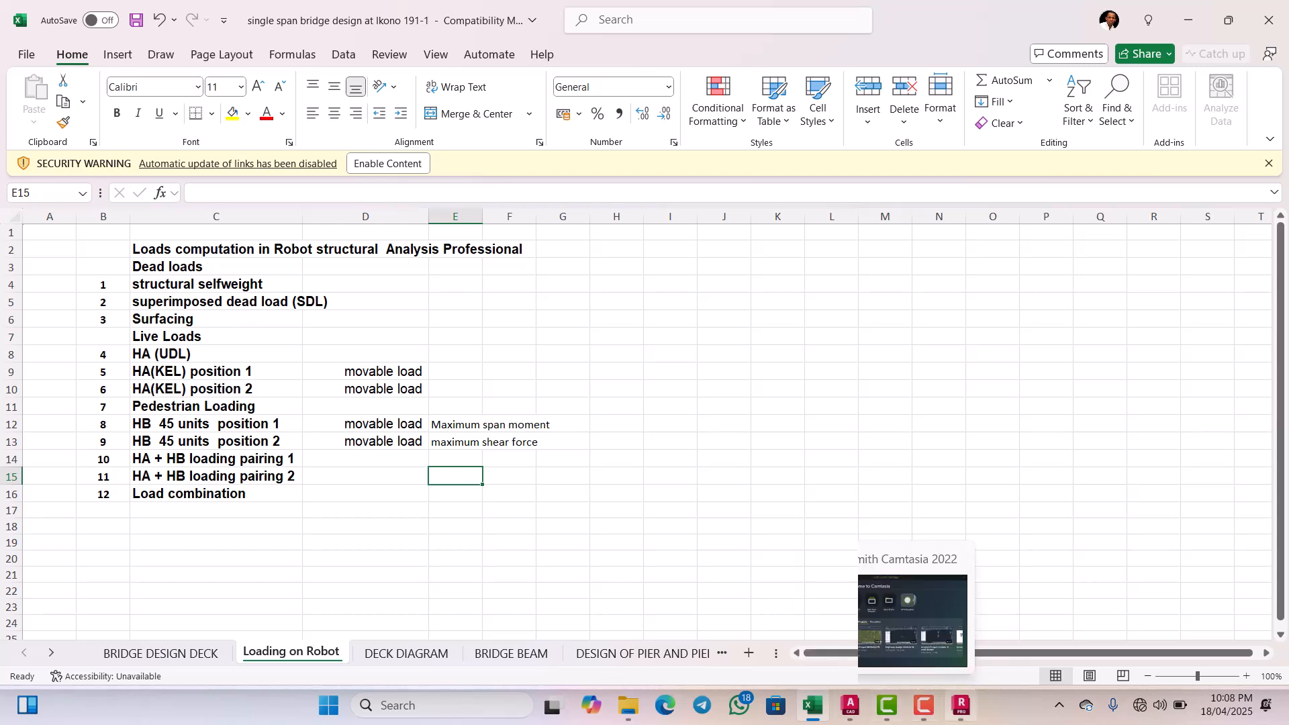
pyautogui.click(961, 705)
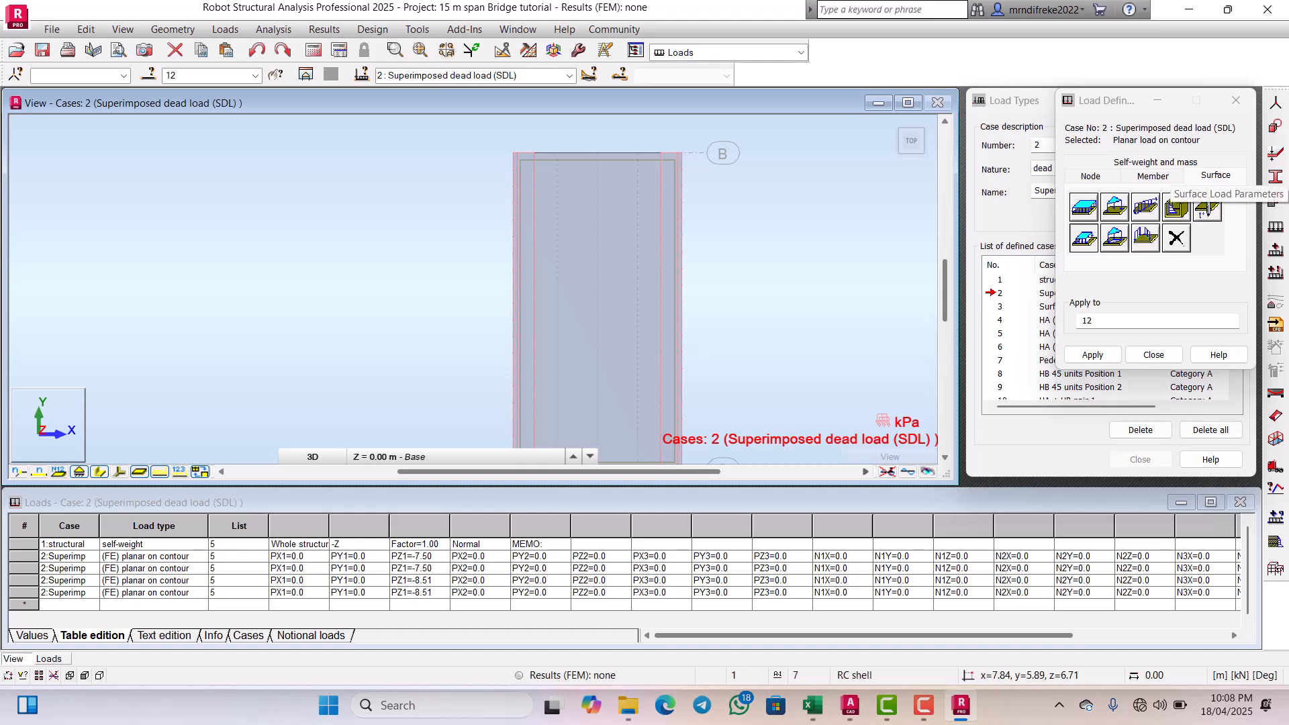
# Step: Set up a surfacing planar load on contour of -1.13 kPa in Z, checking the value against Excel's BRIDGE DESIGN DECK sheet
pyautogui.click(1276, 176)
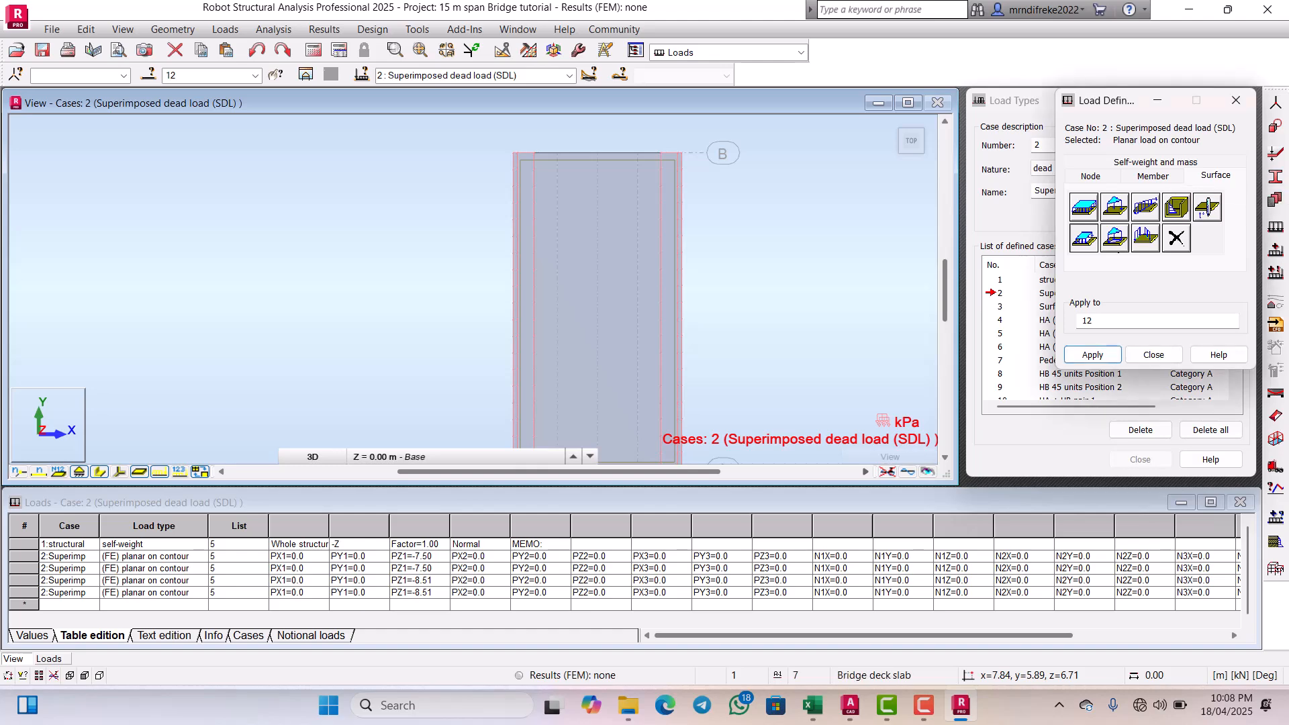
pyautogui.click(1083, 239)
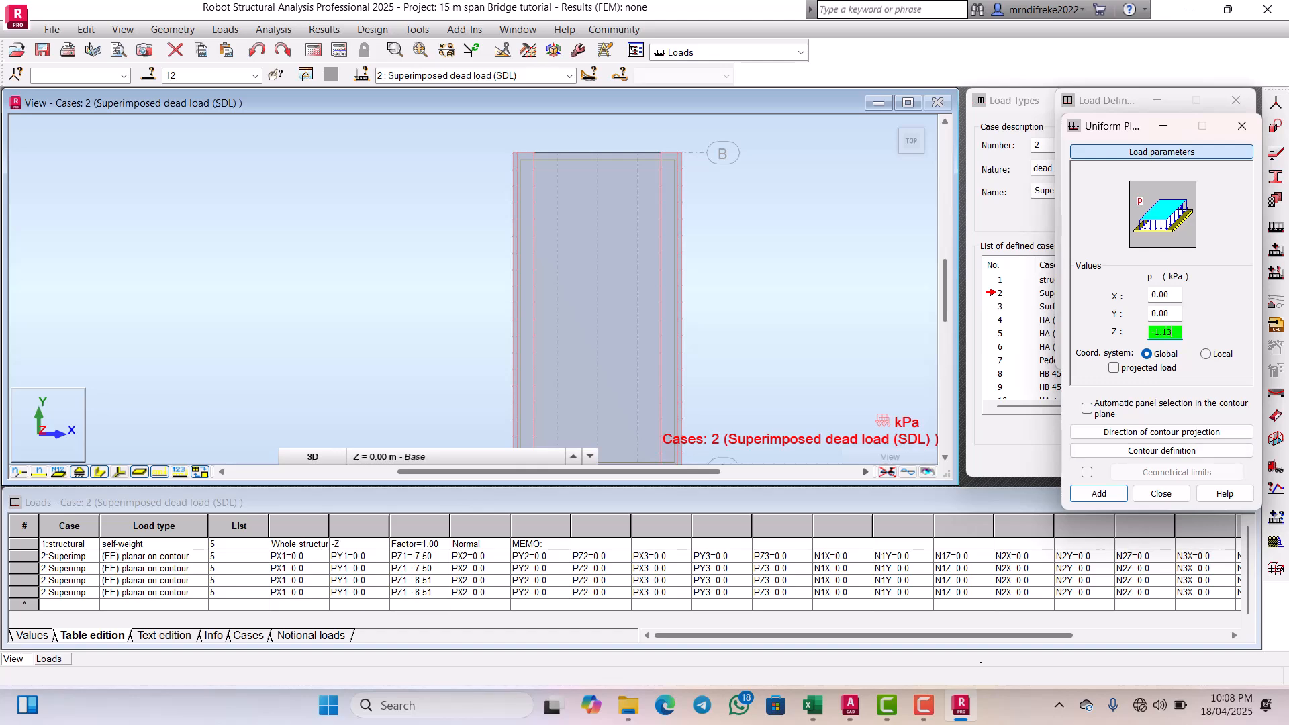
pyautogui.click(812, 705)
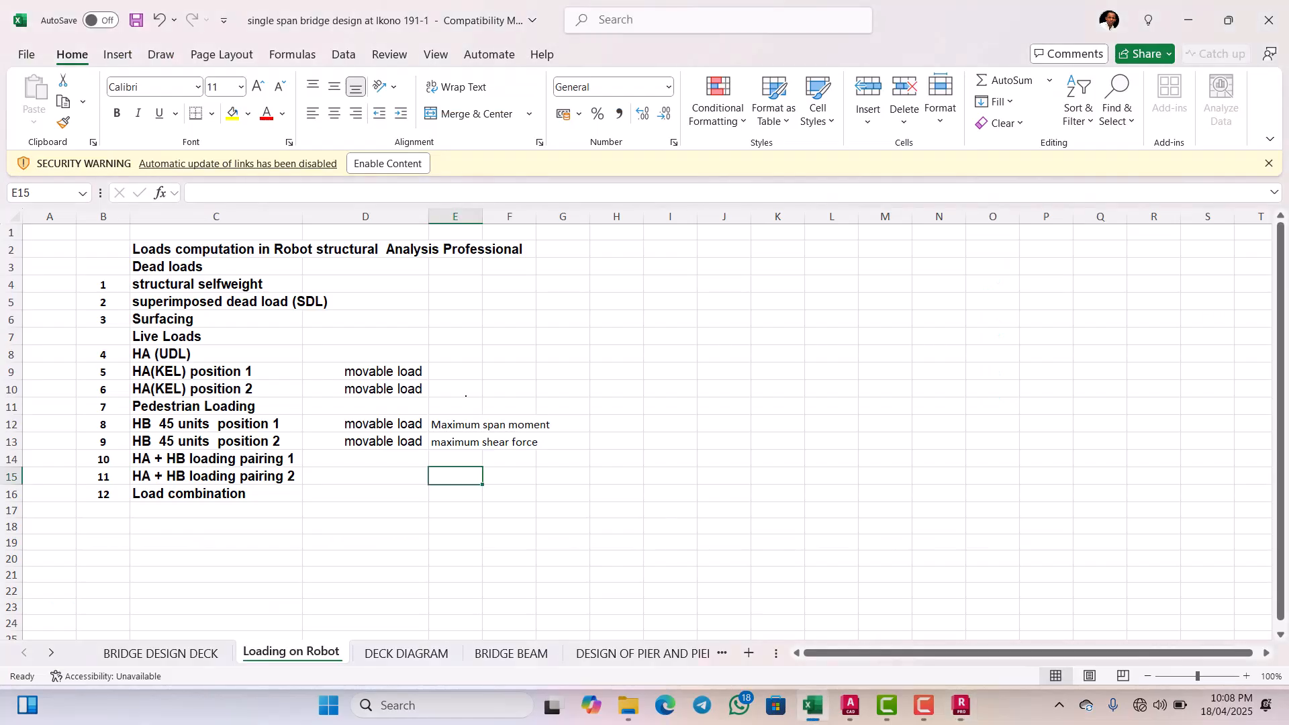
pyautogui.click(161, 653)
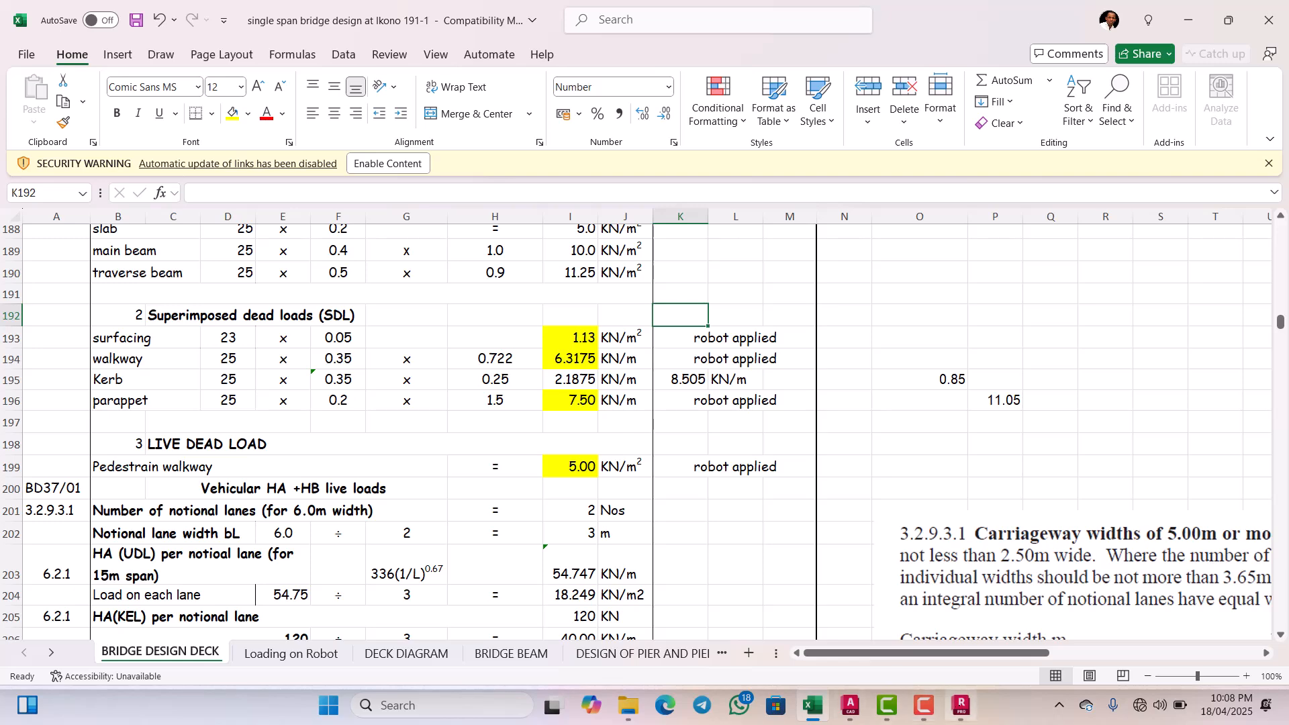
pyautogui.click(961, 705)
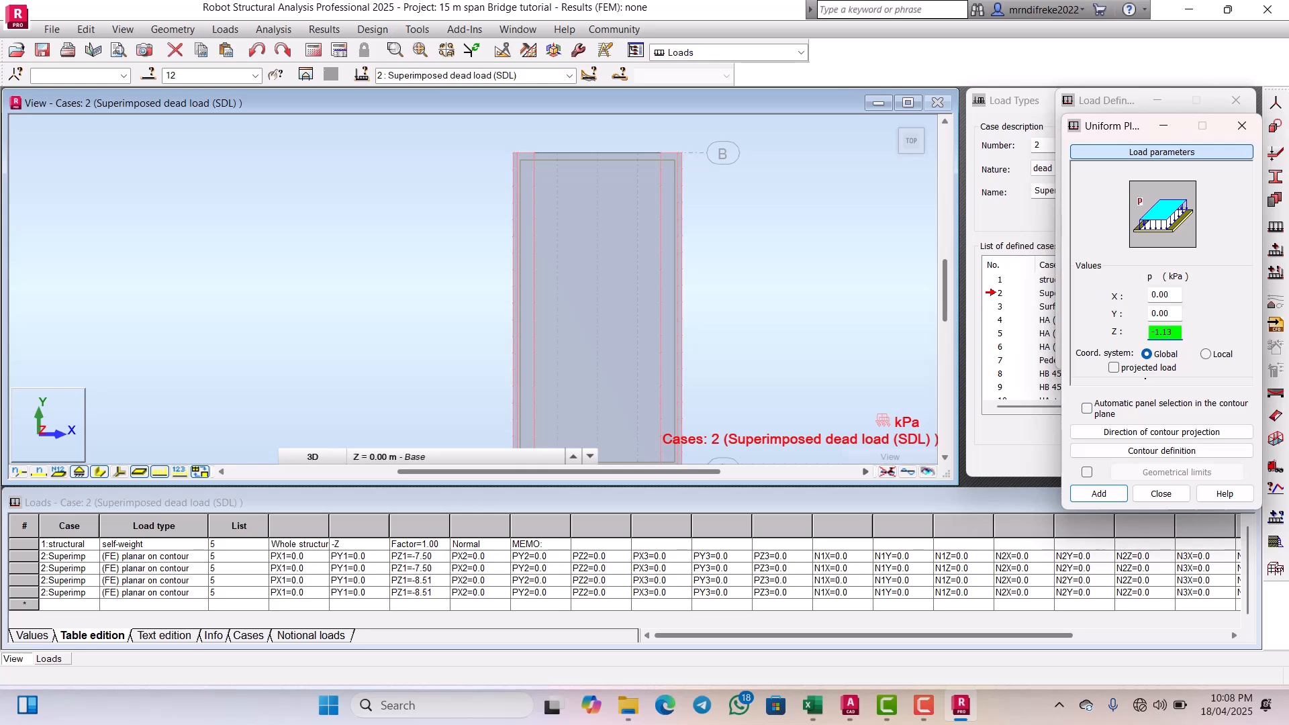
# Step: Define the surfacing load contour through points (1.00, 15.00), (7.00, 15.00), (7.00, 0.00) and (1.00, 0.00)
pyautogui.click(1162, 450)
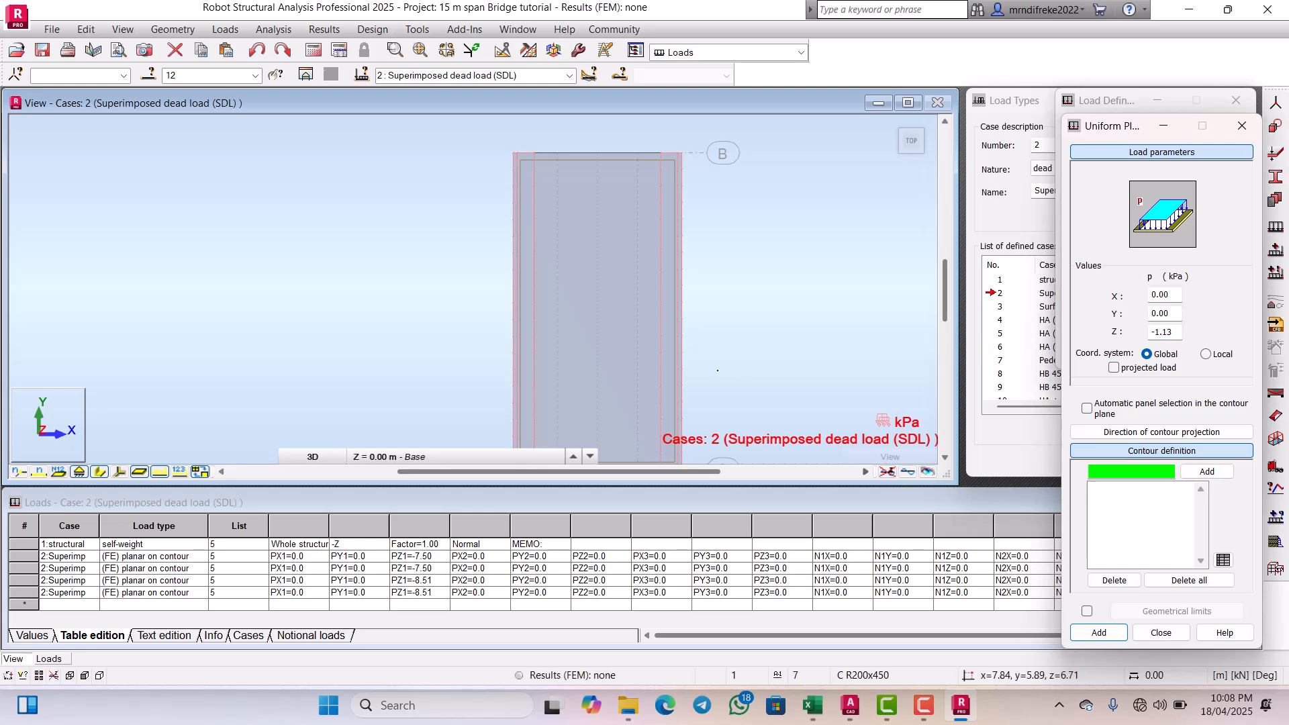
pyautogui.scroll(4, 547, 205)
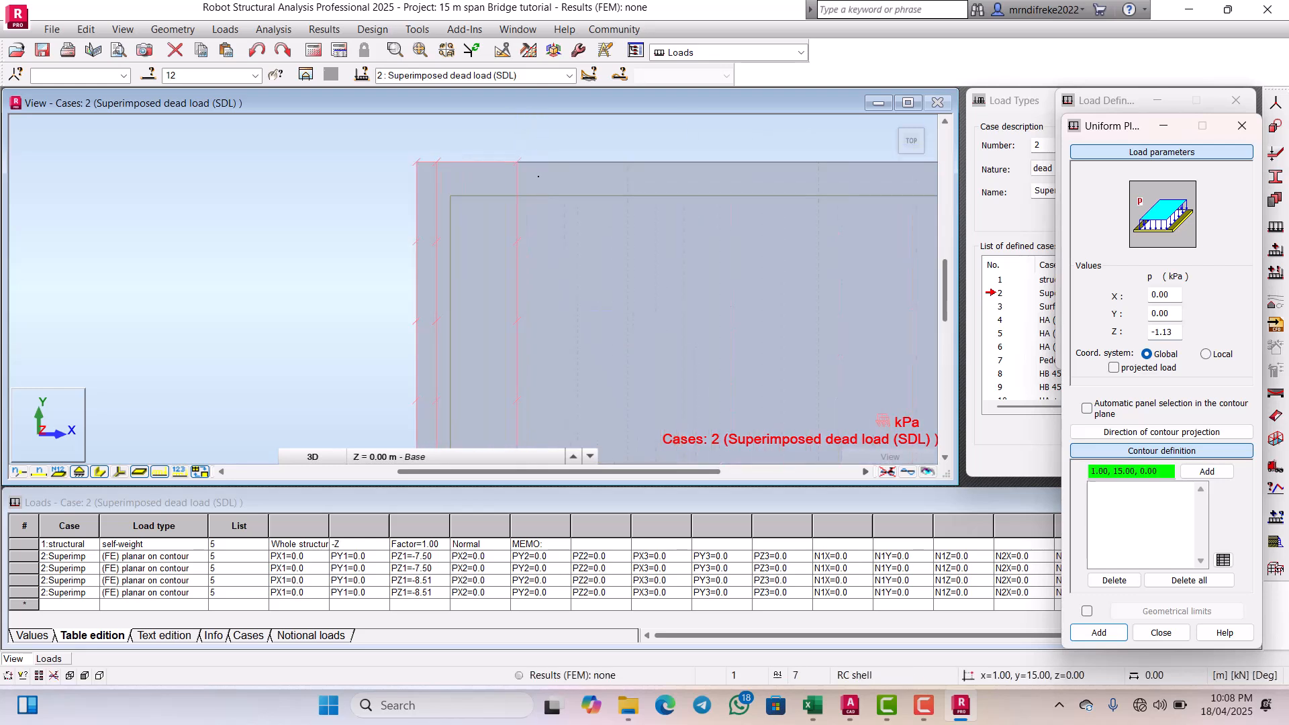
pyautogui.click(517, 162)
pyautogui.scroll(-4, 514, 167)
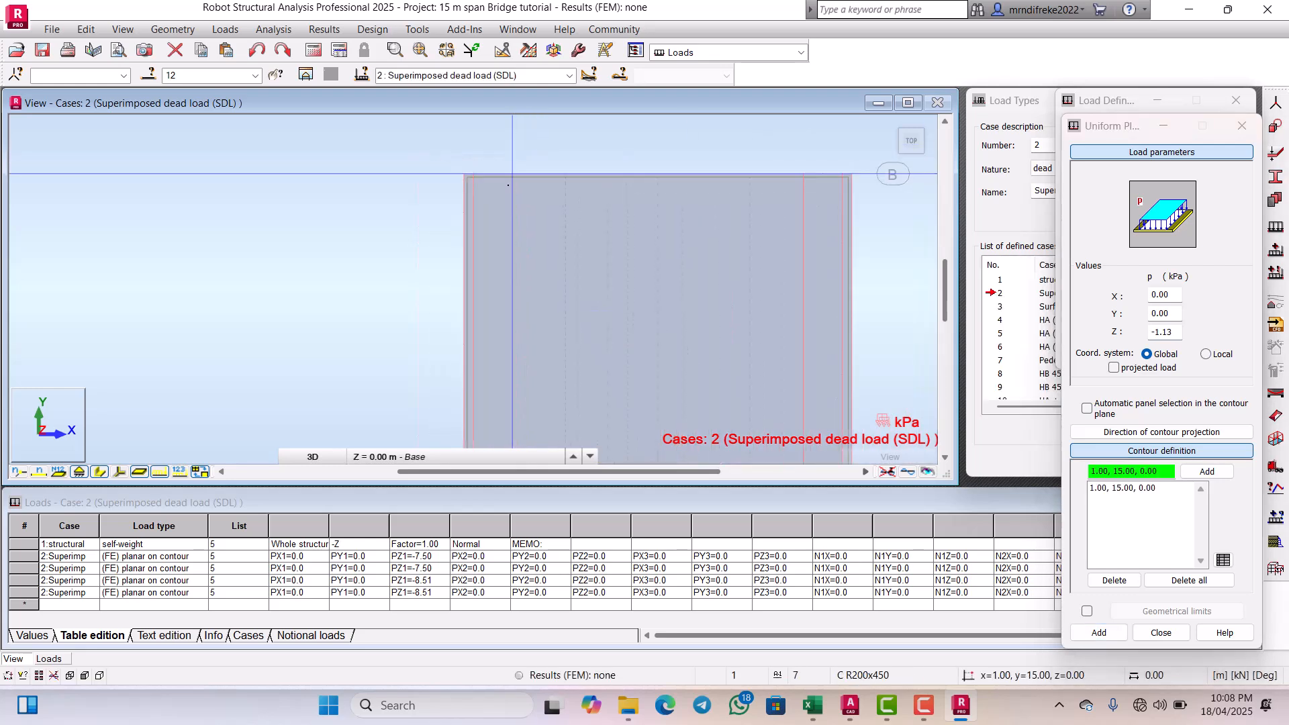
pyautogui.scroll(4, 741, 165)
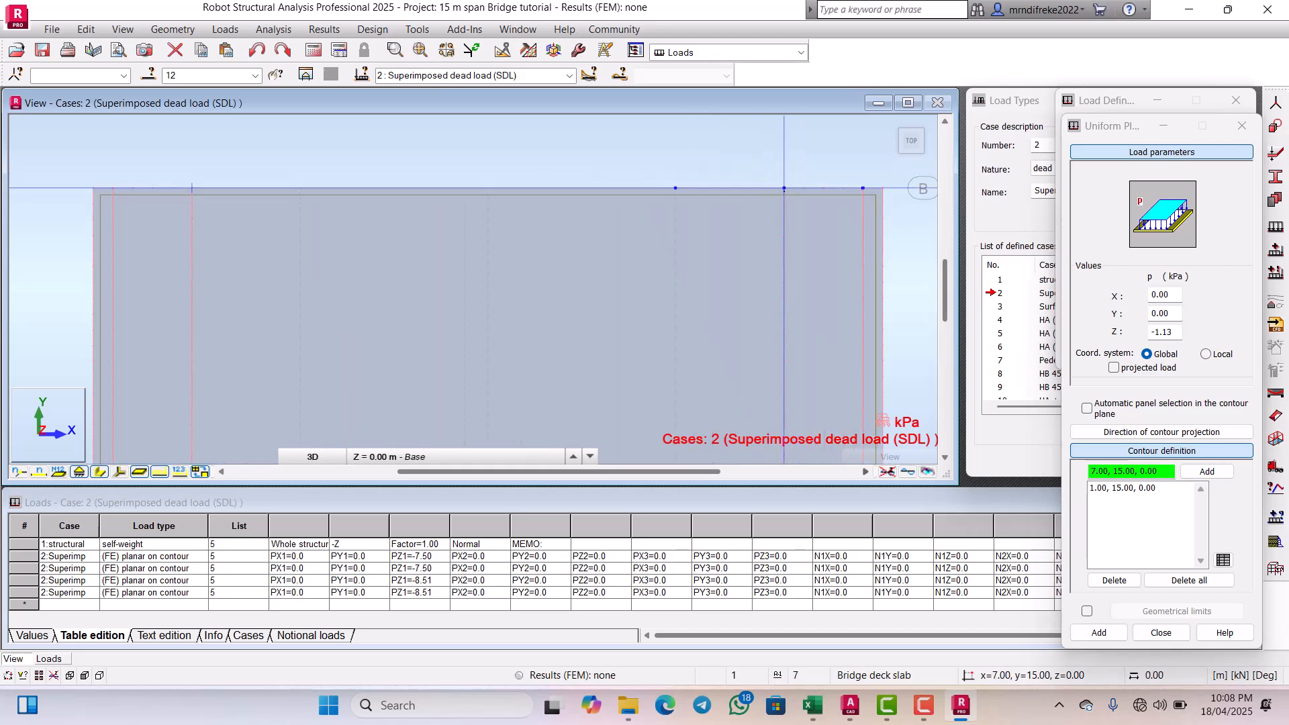
pyautogui.scroll(-4, 784, 188)
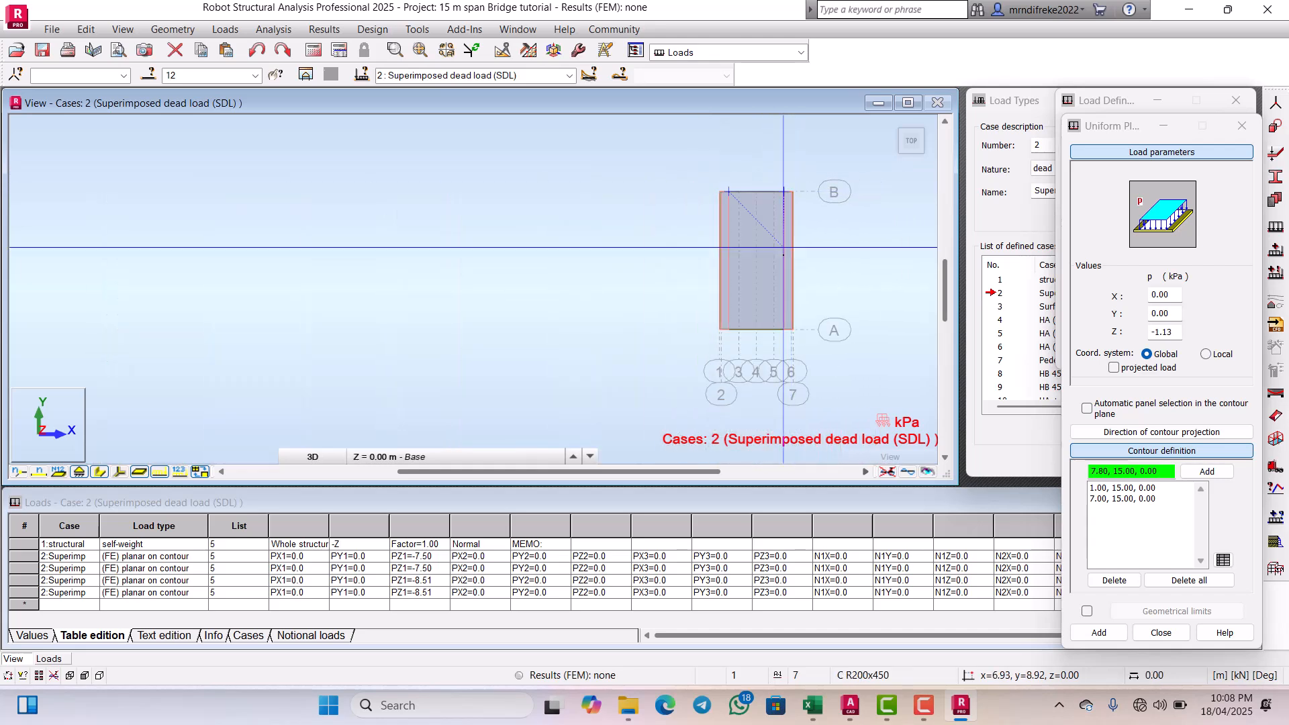
pyautogui.scroll(2, 767, 354)
pyautogui.scroll(-2, 767, 354)
pyautogui.click(793, 375)
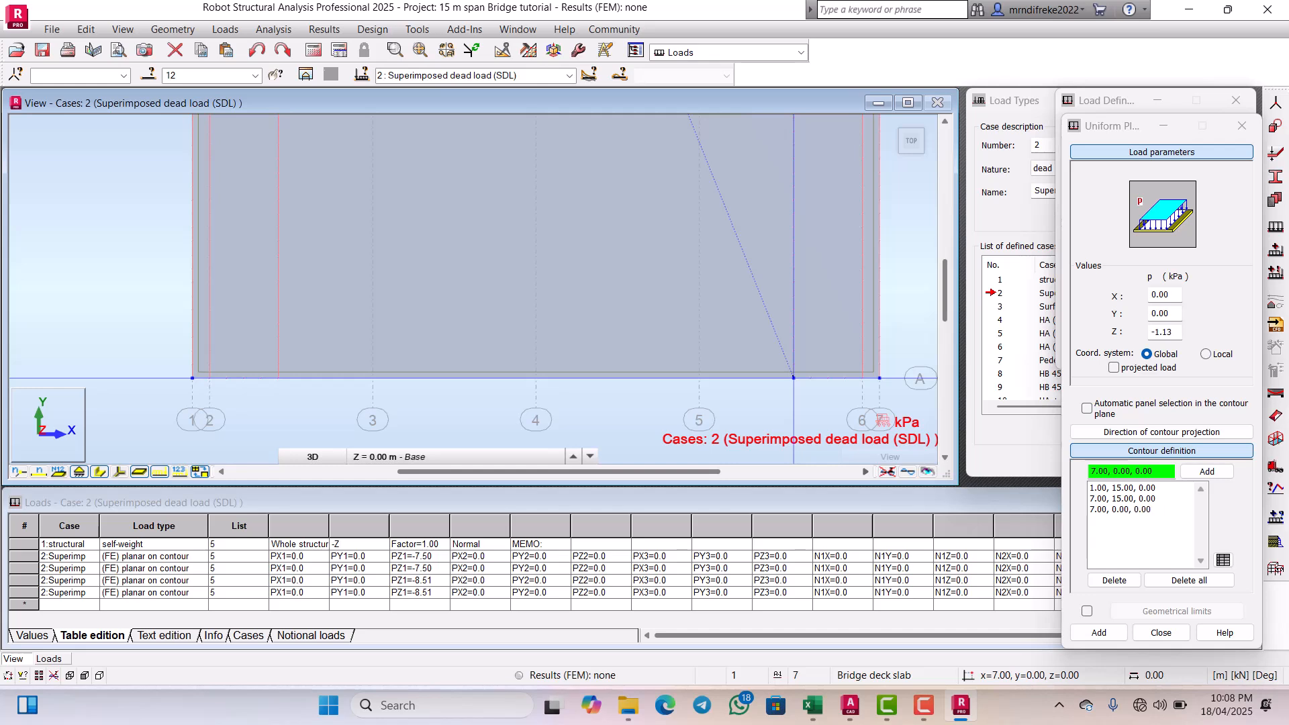
pyautogui.scroll(3, 613, 368)
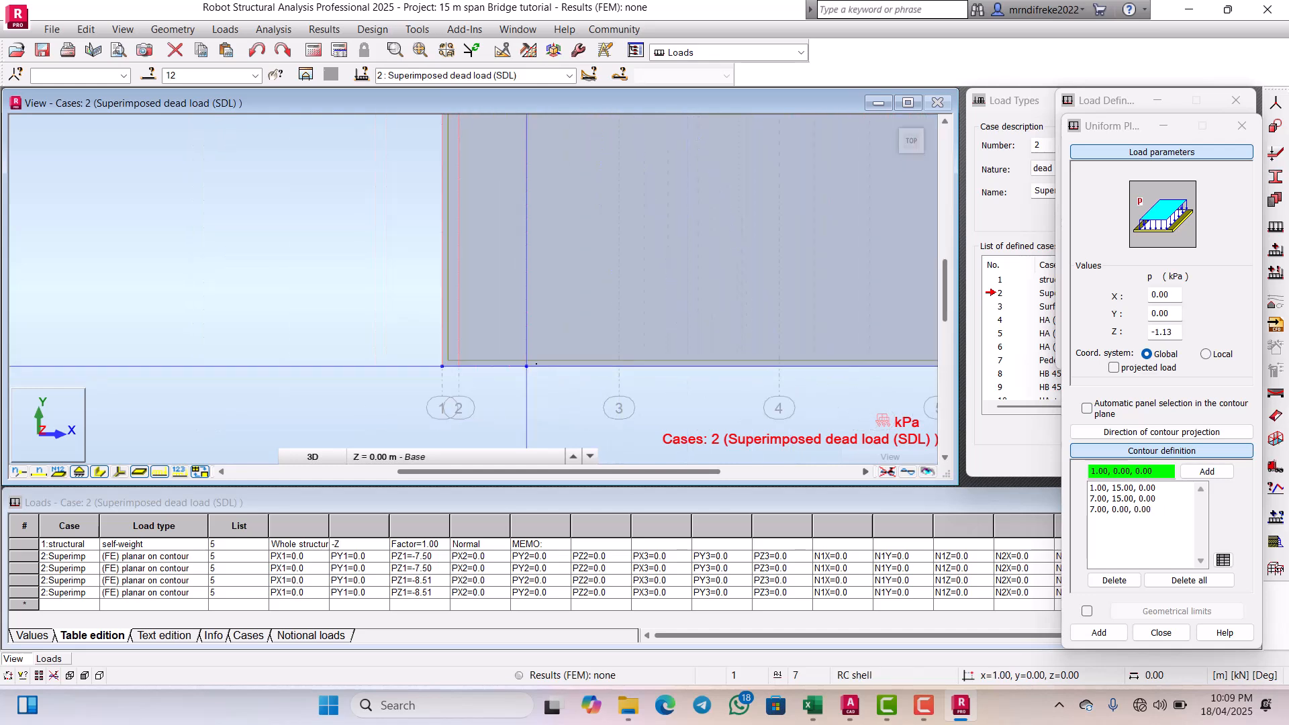
pyautogui.scroll(-3, 527, 366)
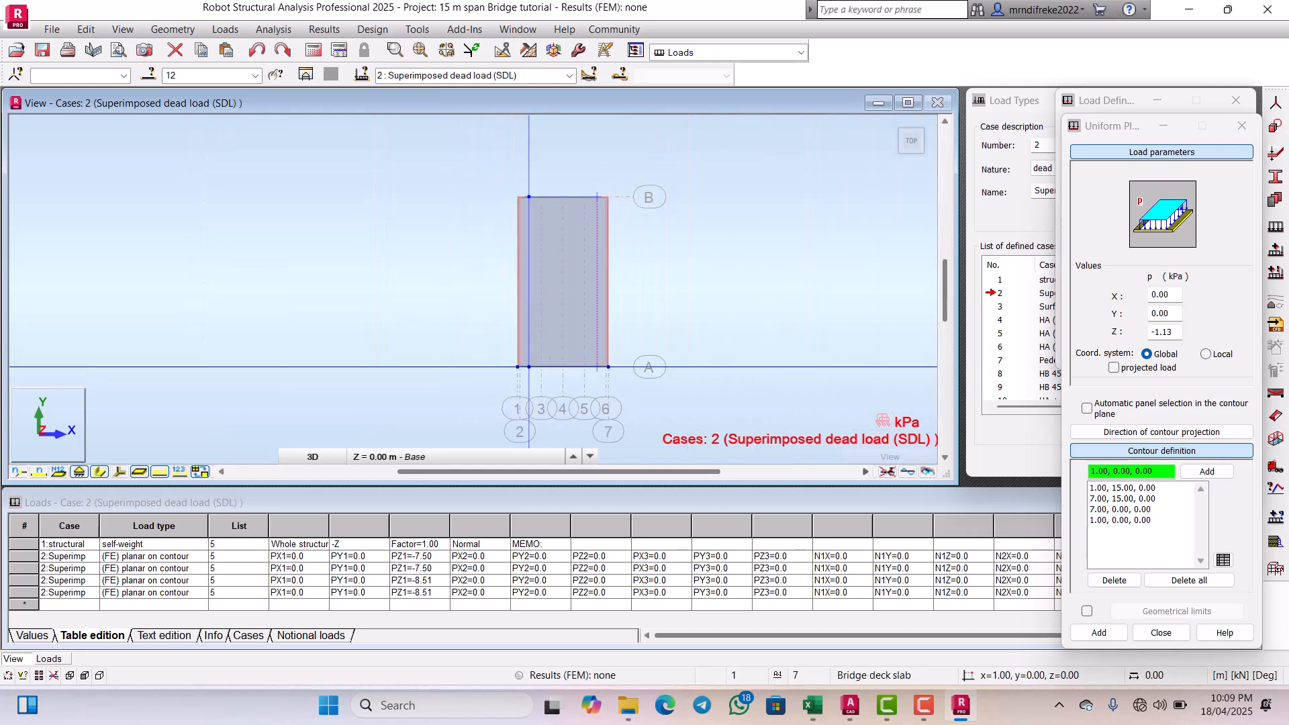
# Step: Close the surfacing contour at its starting point (1.00, 15.00) and apply the load to the bridge deck slab
pyautogui.scroll(3, 535, 216)
pyautogui.scroll(1, 535, 217)
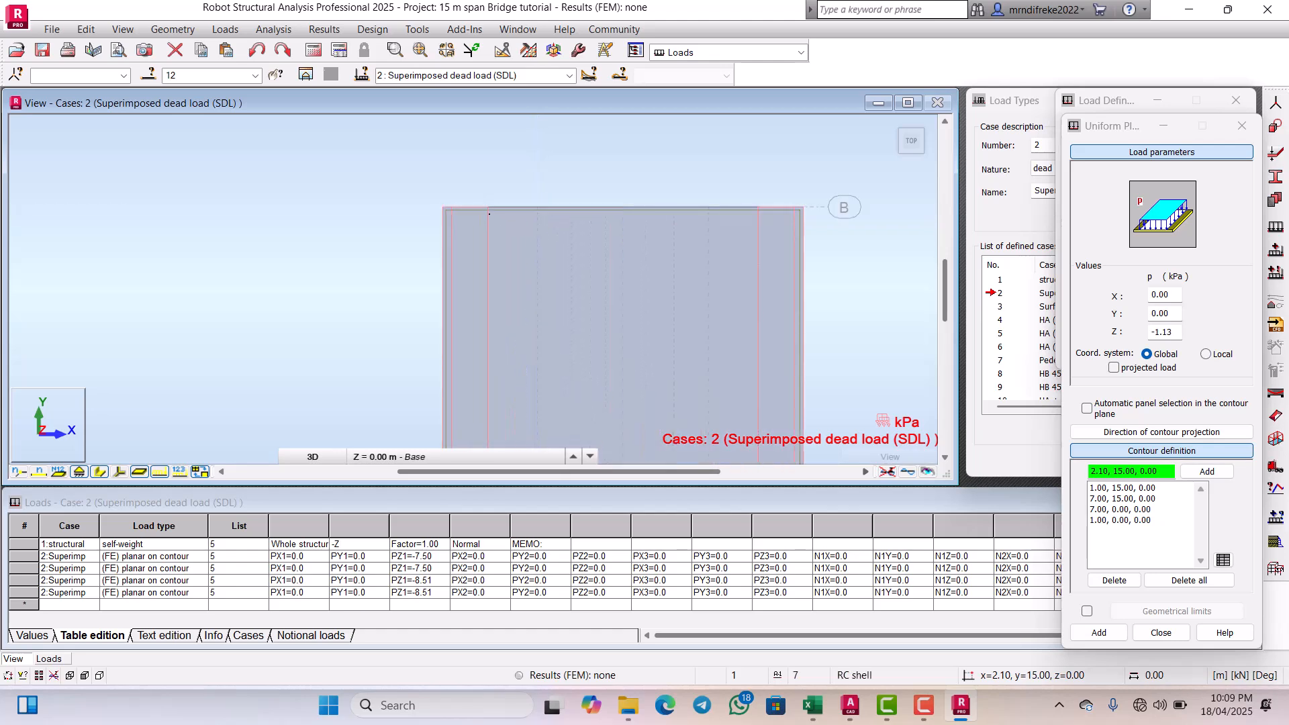
pyautogui.click(489, 207)
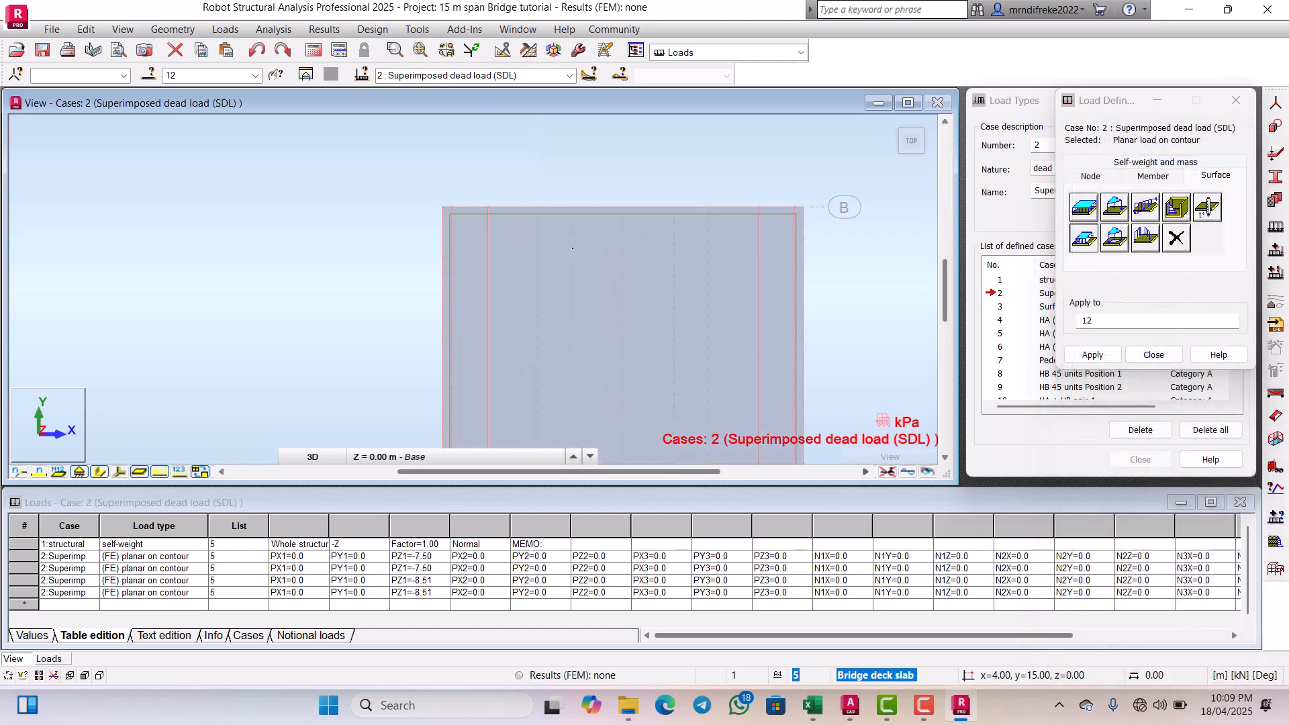
pyautogui.scroll(-4, 572, 248)
pyautogui.scroll(4, 600, 304)
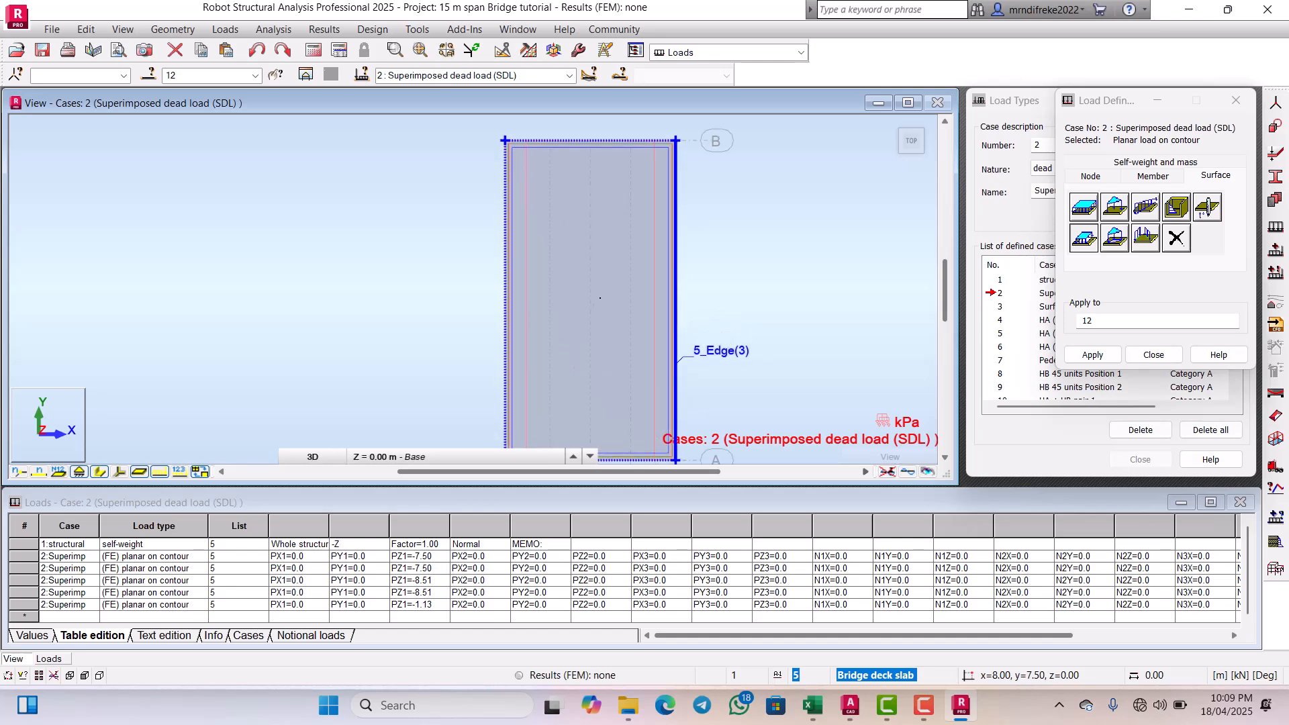
# Step: Check the superimposed dead loads on the deck plan and close the load definition
pyautogui.scroll(-2, 599, 303)
pyautogui.scroll(3, 598, 303)
pyautogui.scroll(-2, 589, 303)
pyautogui.scroll(-2, 588, 303)
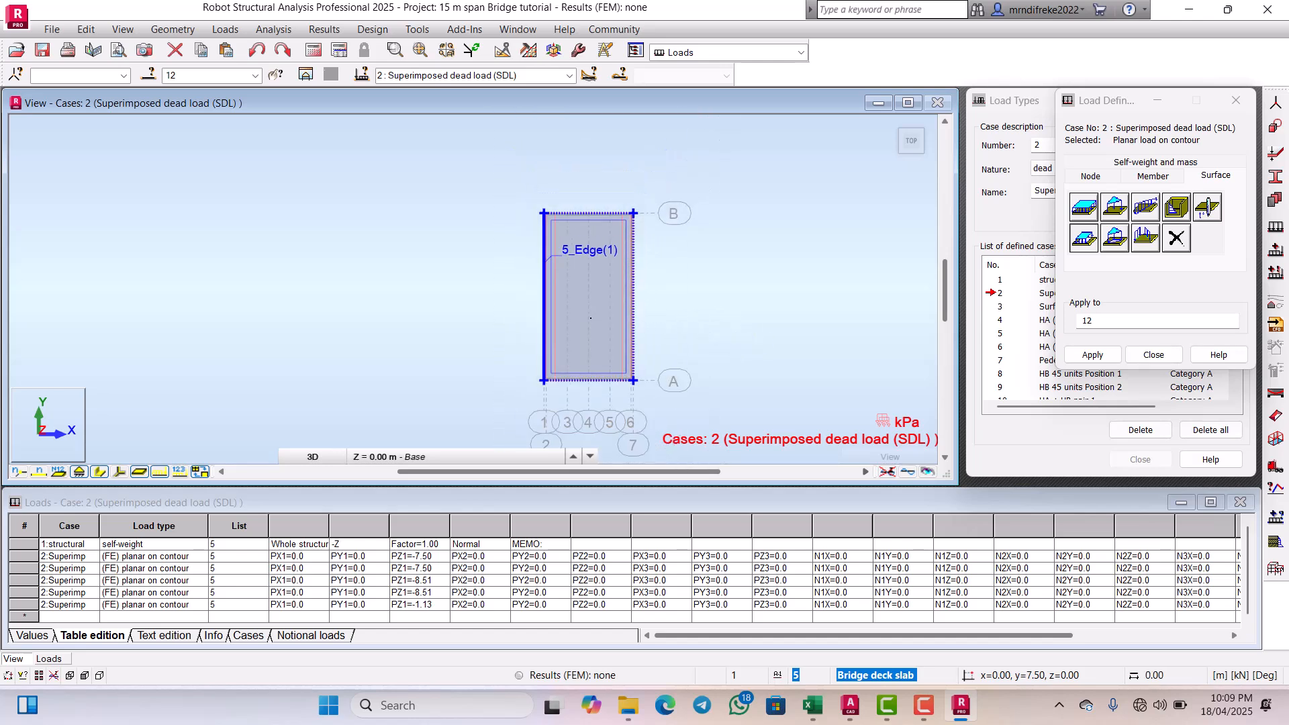
pyautogui.scroll(2, 591, 319)
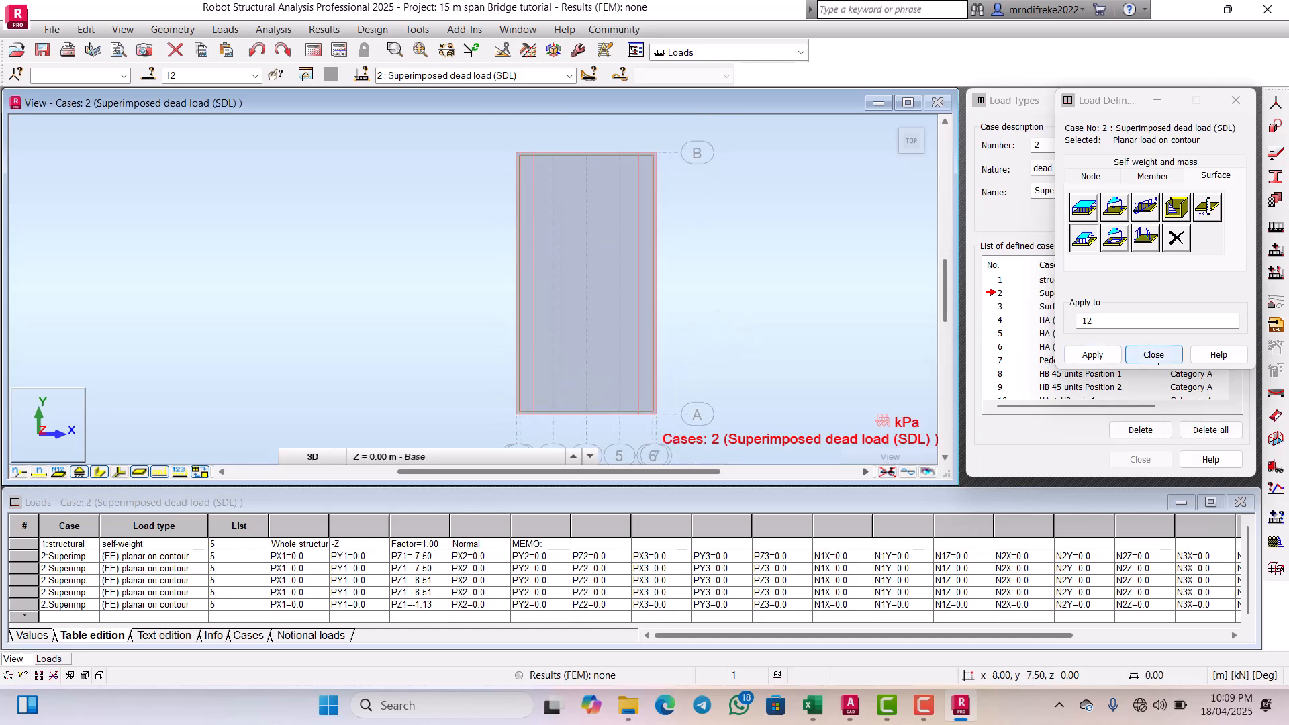
pyautogui.click(1153, 355)
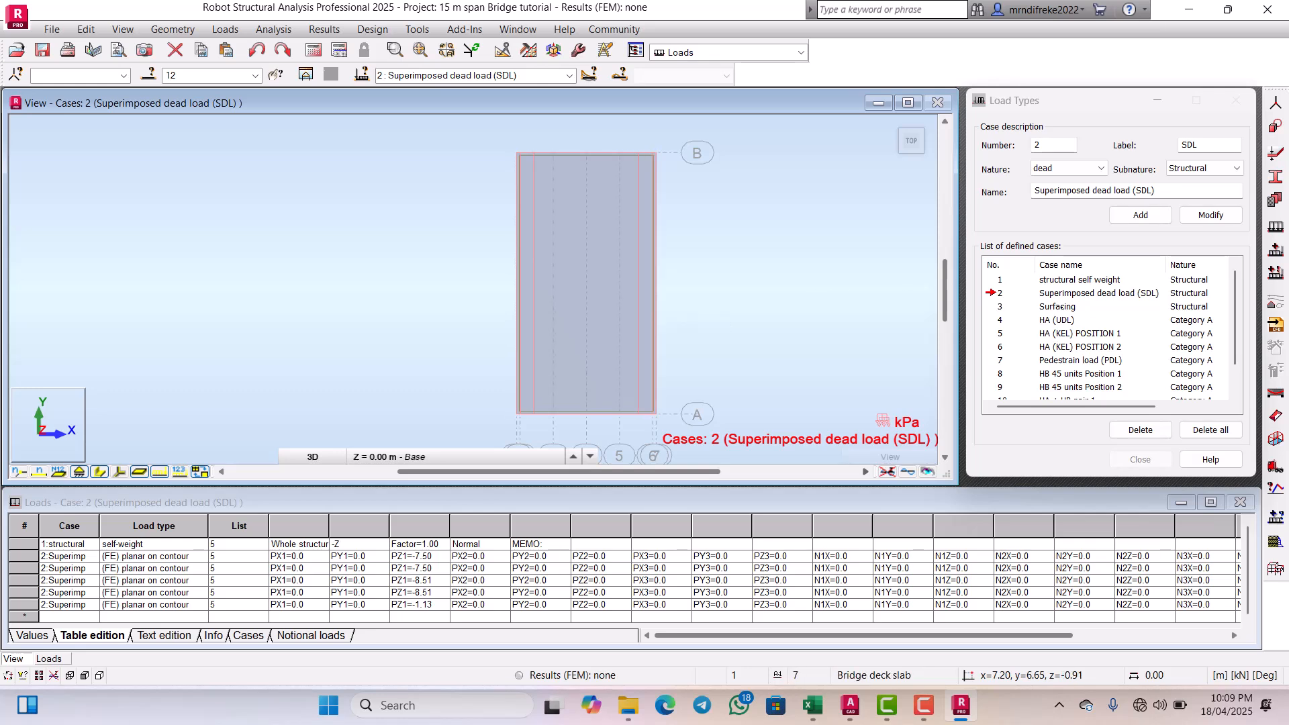
pyautogui.scroll(-1, 519, 295)
pyautogui.scroll(1, 519, 295)
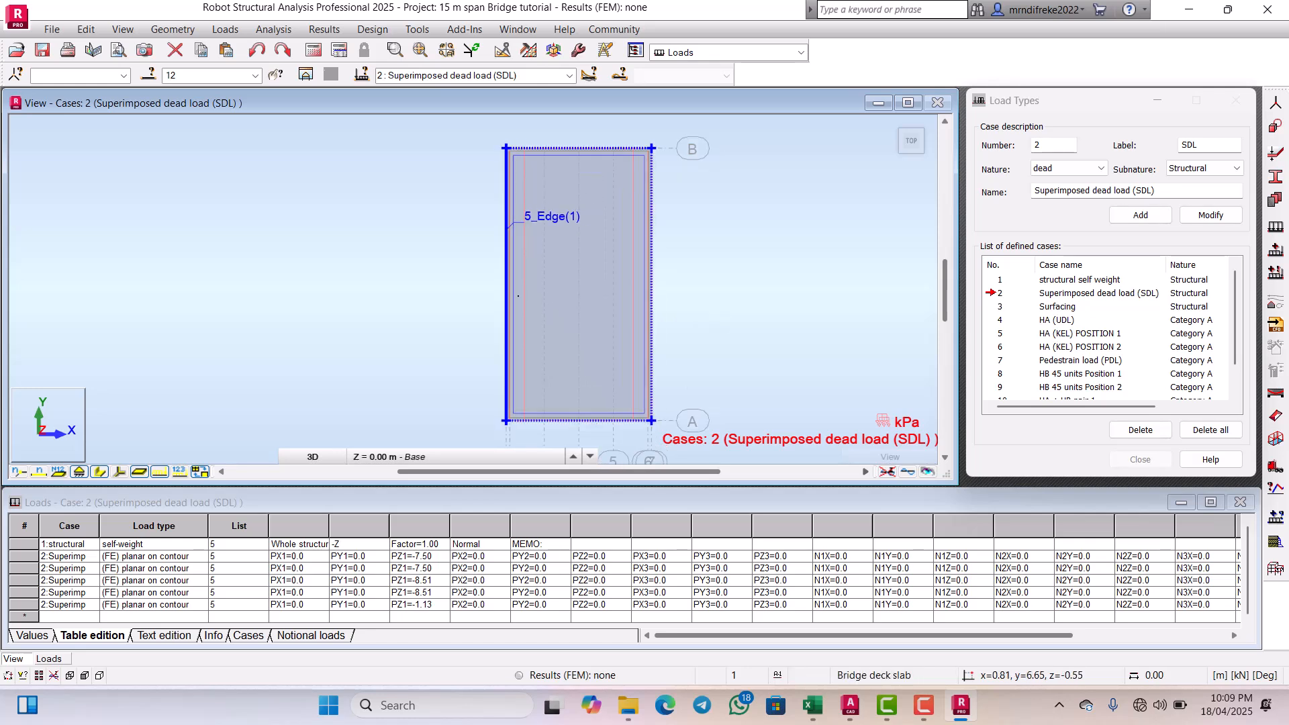
pyautogui.scroll(-1, 510, 296)
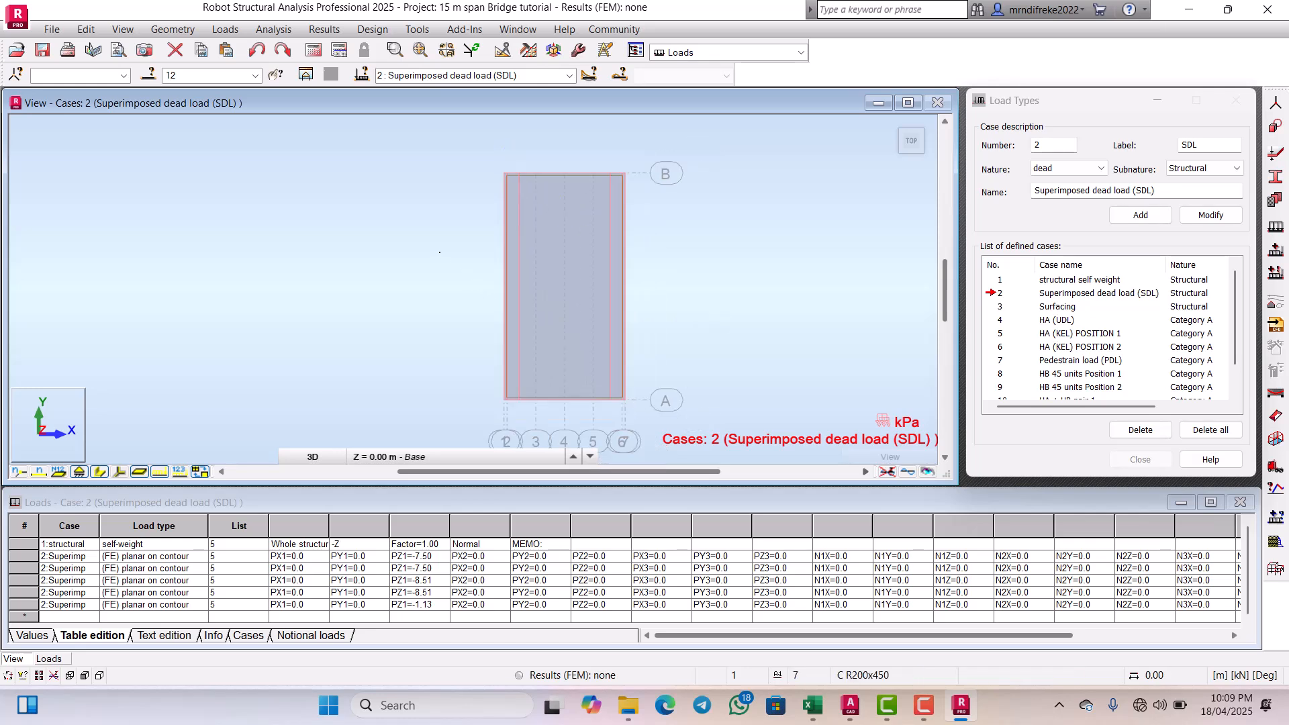
# Step: Rotate the bridge deck into a 3D view and examine the load contours at both ends
pyautogui.rightClick(440, 249)
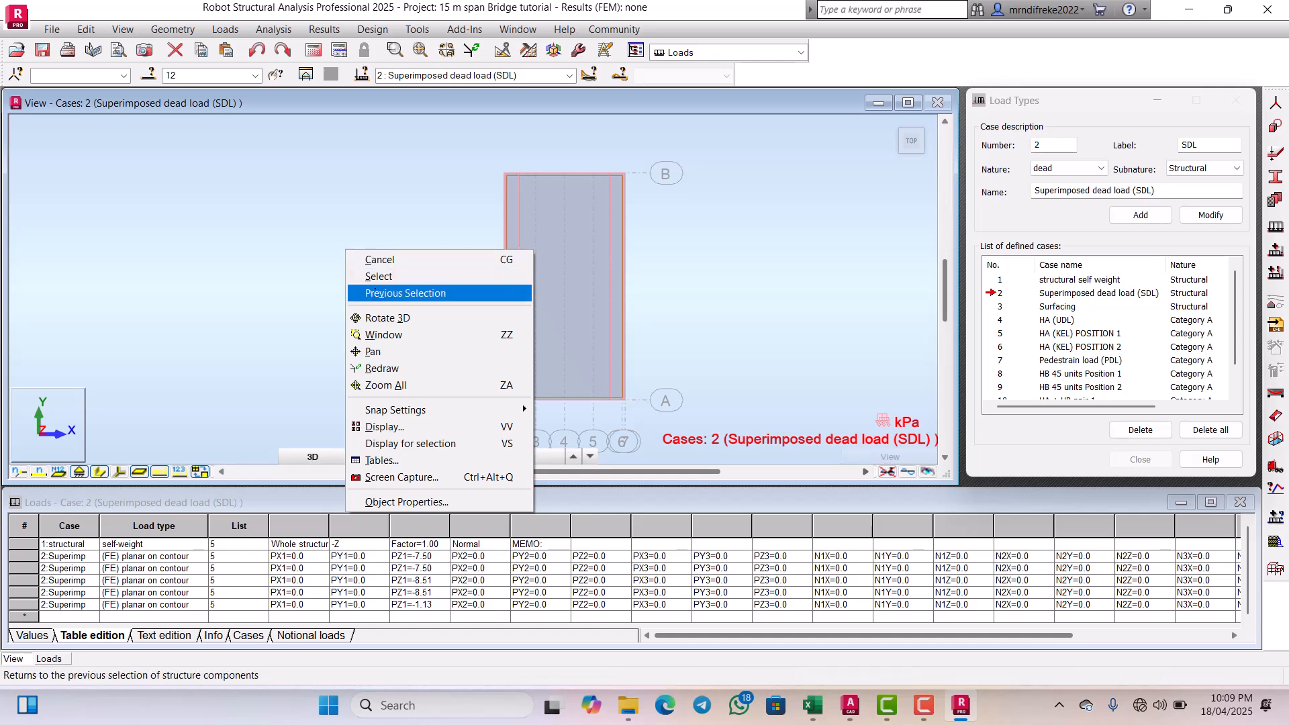
pyautogui.click(444, 318)
pyautogui.moveTo(445, 333); pyautogui.dragTo(480, 141)
pyautogui.scroll(2, 490, 298)
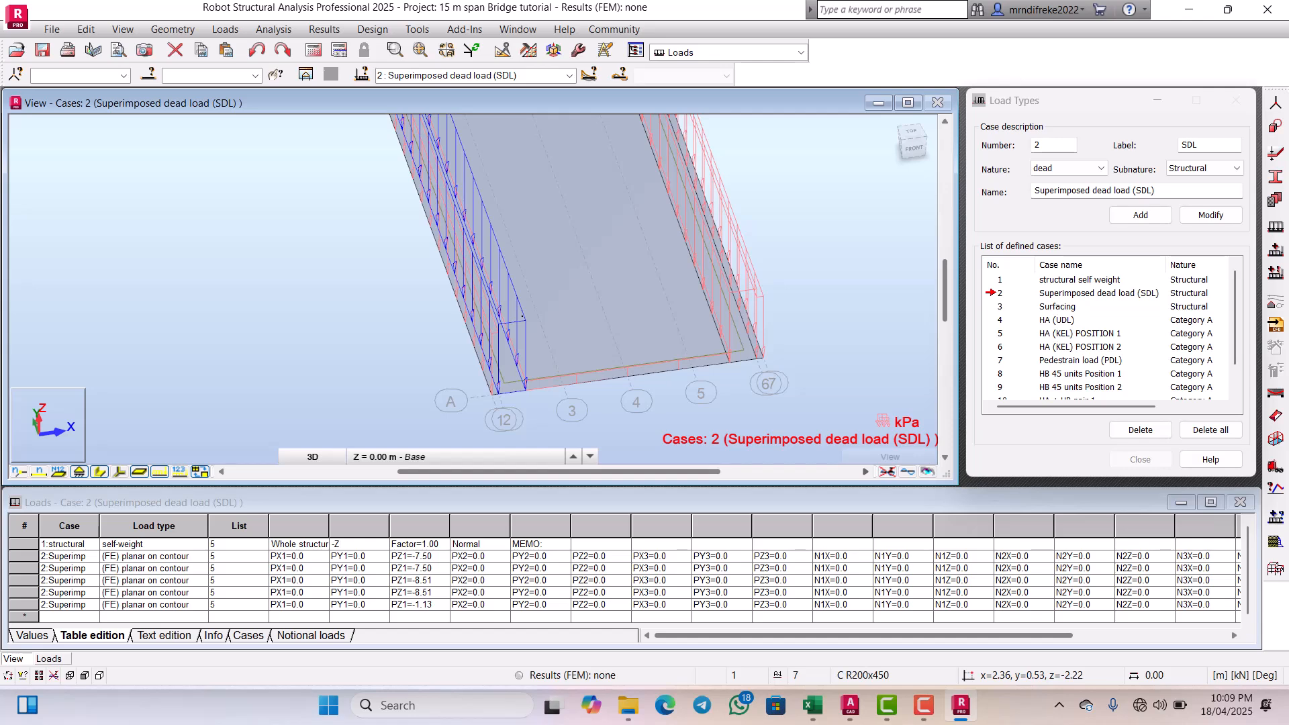
pyautogui.scroll(-4, 590, 236)
pyautogui.scroll(5, 590, 236)
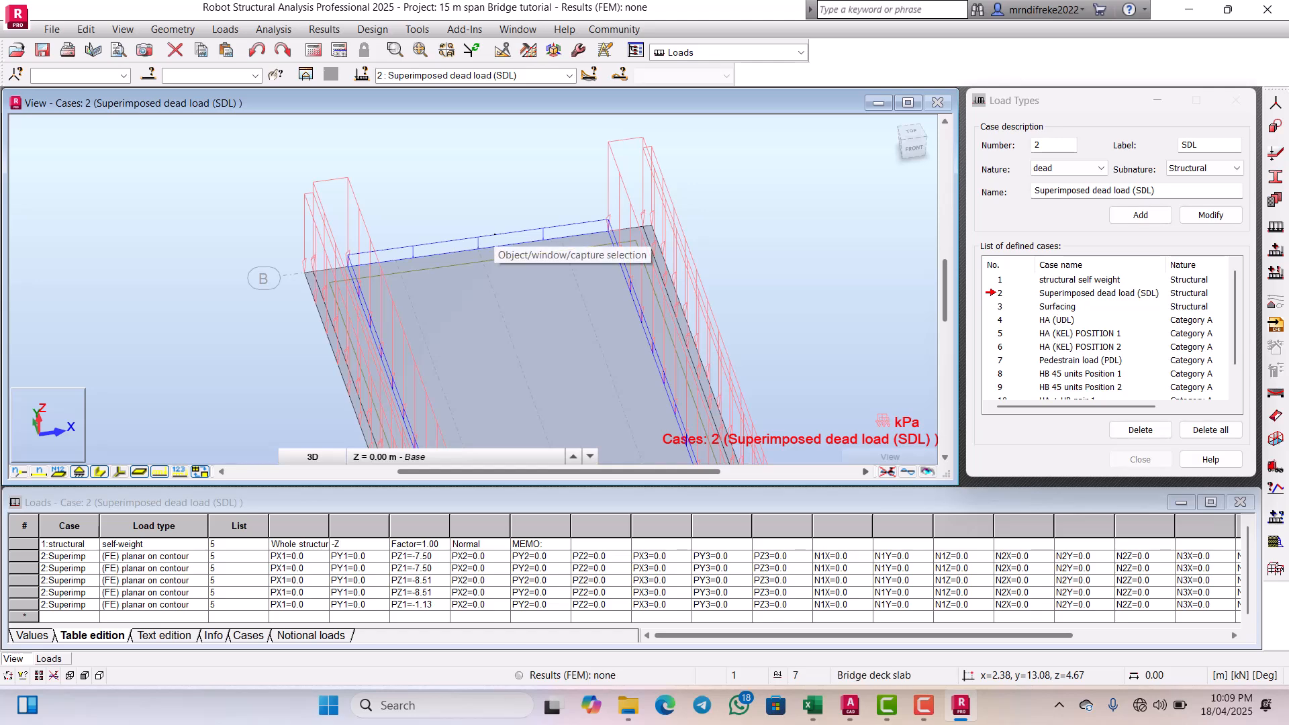
# Step: Delete the -1.13 kPa surfacing contour load from the Superimposed dead load (SDL) case
pyautogui.rightClick(401, 235)
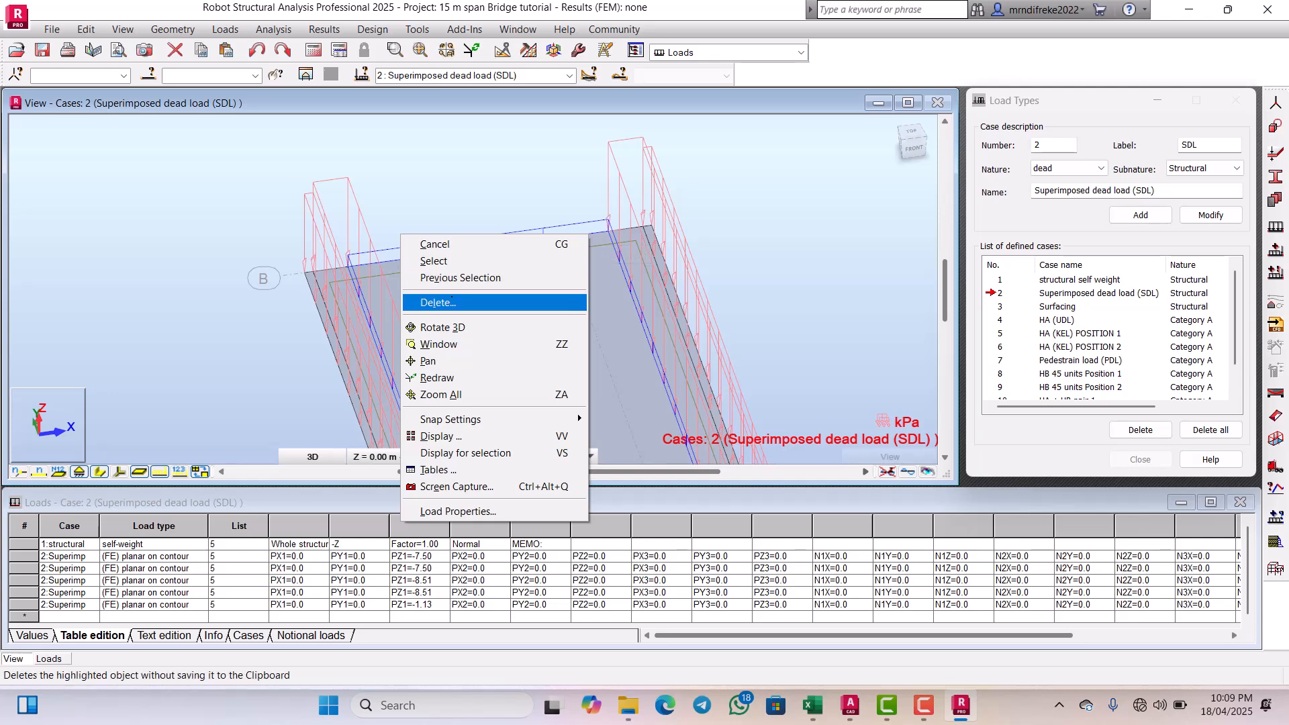
pyautogui.click(451, 302)
pyautogui.scroll(-3, 543, 277)
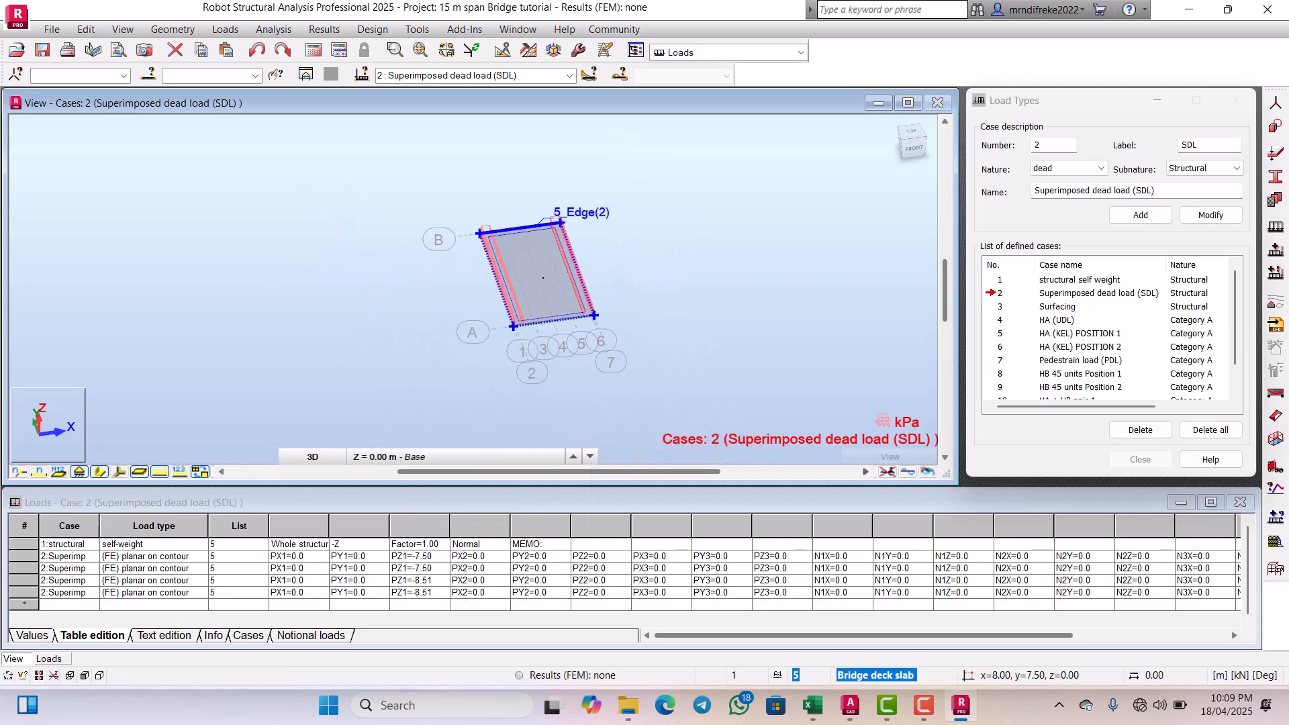
pyautogui.scroll(6, 542, 277)
pyautogui.scroll(-4, 534, 290)
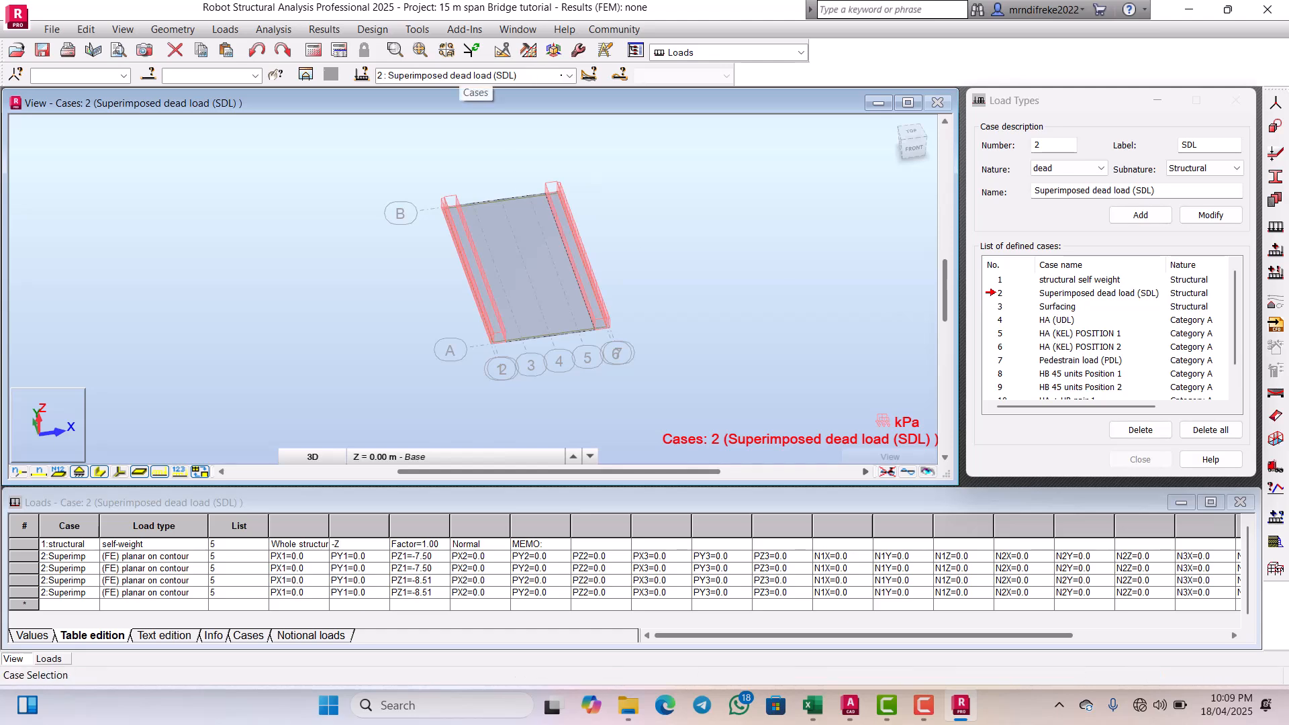
# Step: Make case 3, Surfacing, the active load case
pyautogui.click(569, 75)
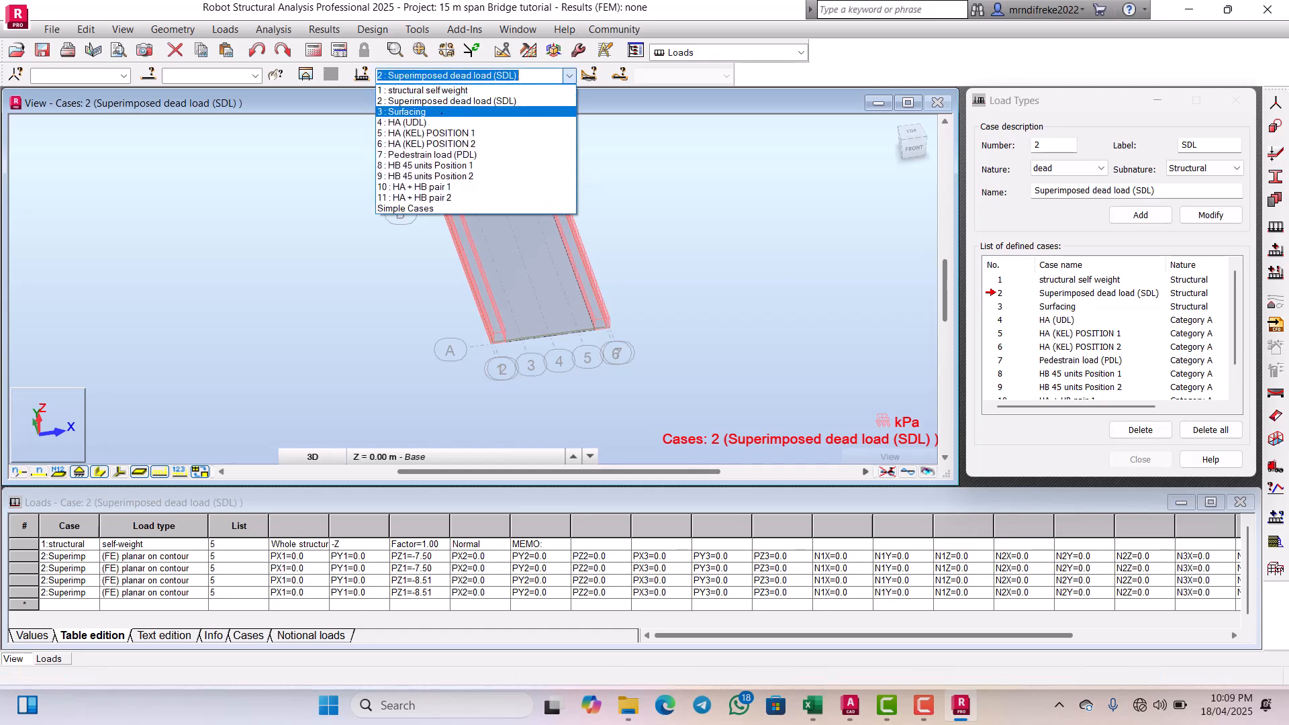
pyautogui.click(440, 112)
pyautogui.scroll(2, 517, 253)
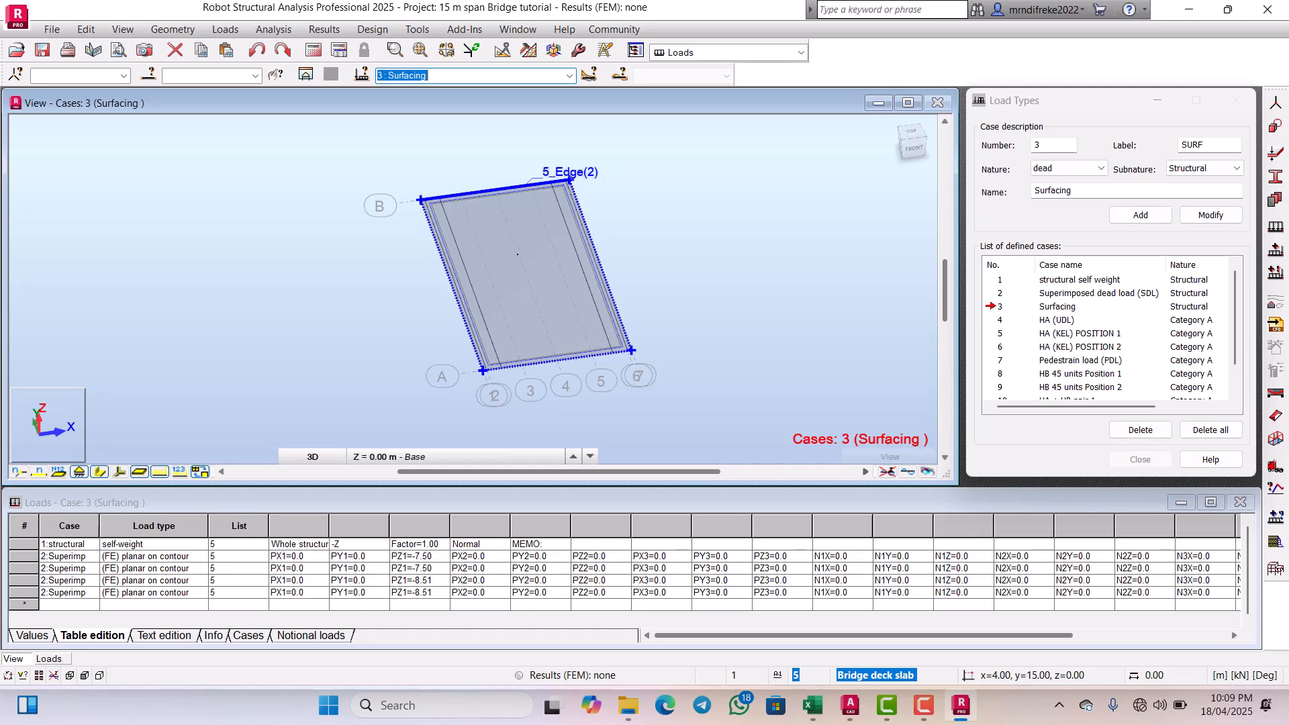
pyautogui.scroll(4, 489, 199)
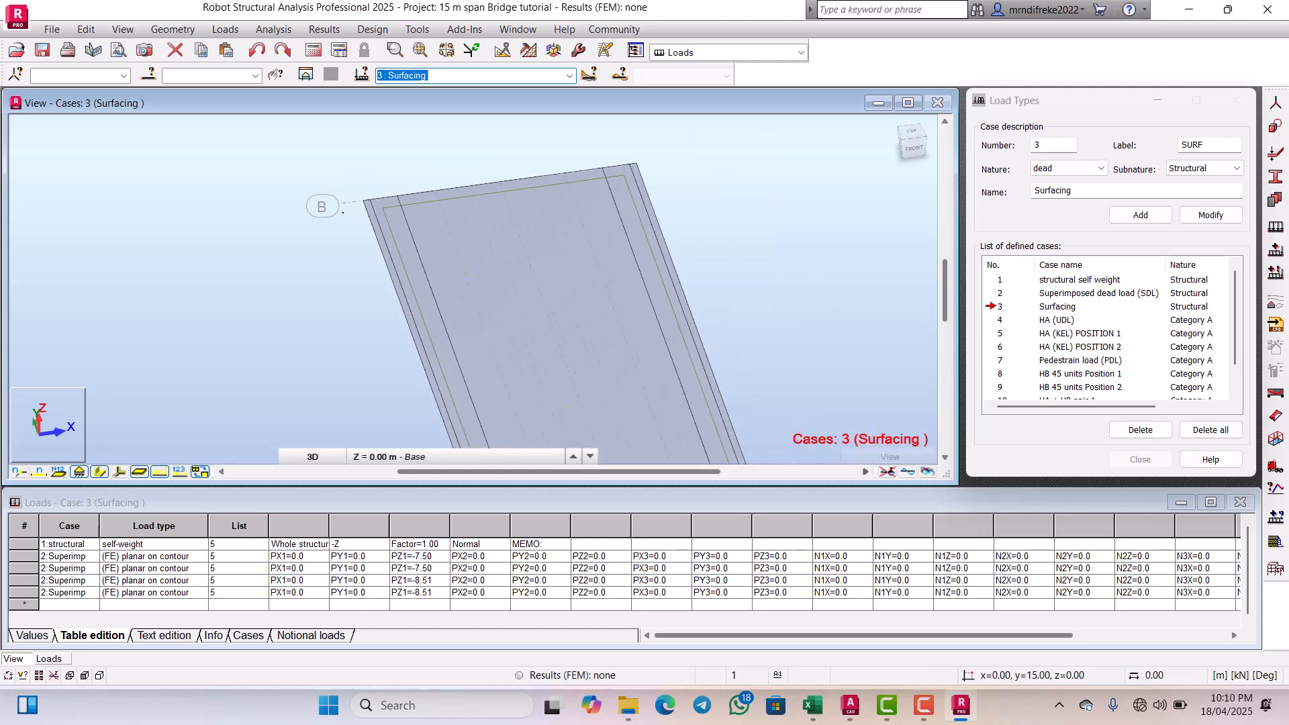
pyautogui.scroll(2, 438, 212)
pyautogui.scroll(-3, 368, 203)
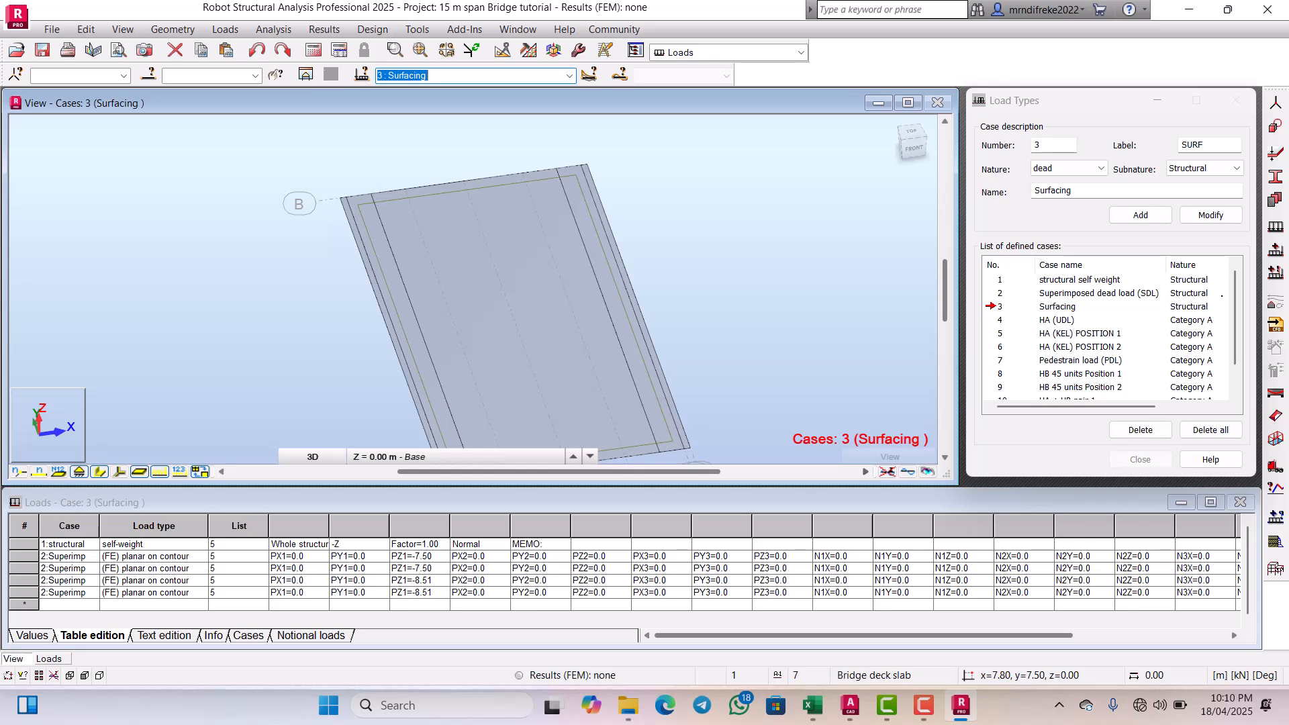
# Step: Start a uniform planar load on contour of -1.13 kPa in Z for the Surfacing case
pyautogui.click(1275, 228)
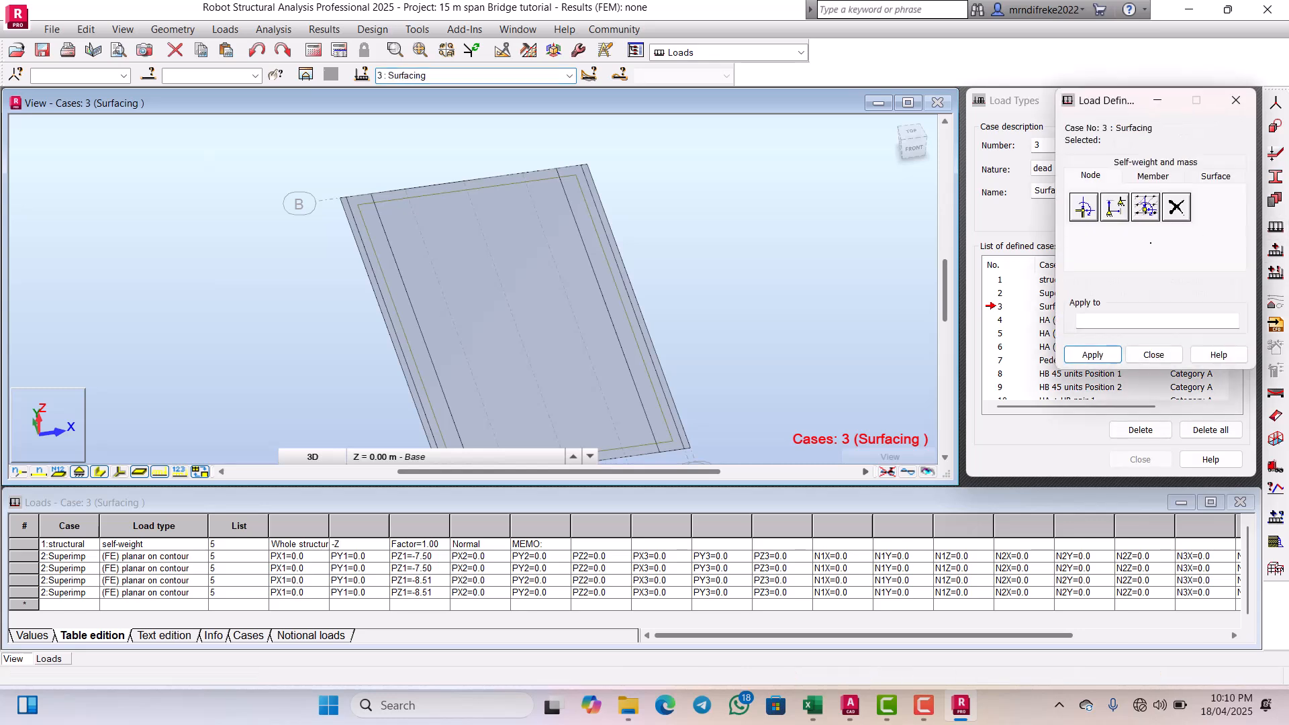
pyautogui.click(1216, 176)
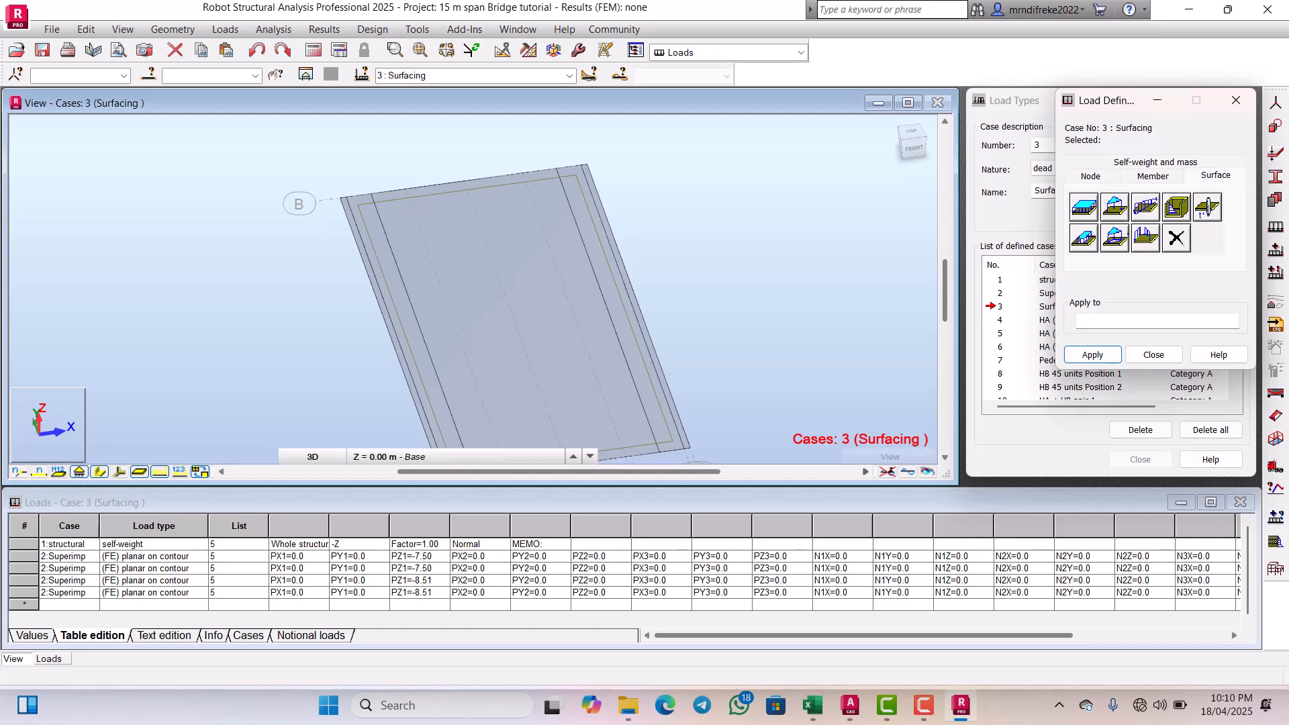
pyautogui.click(1083, 238)
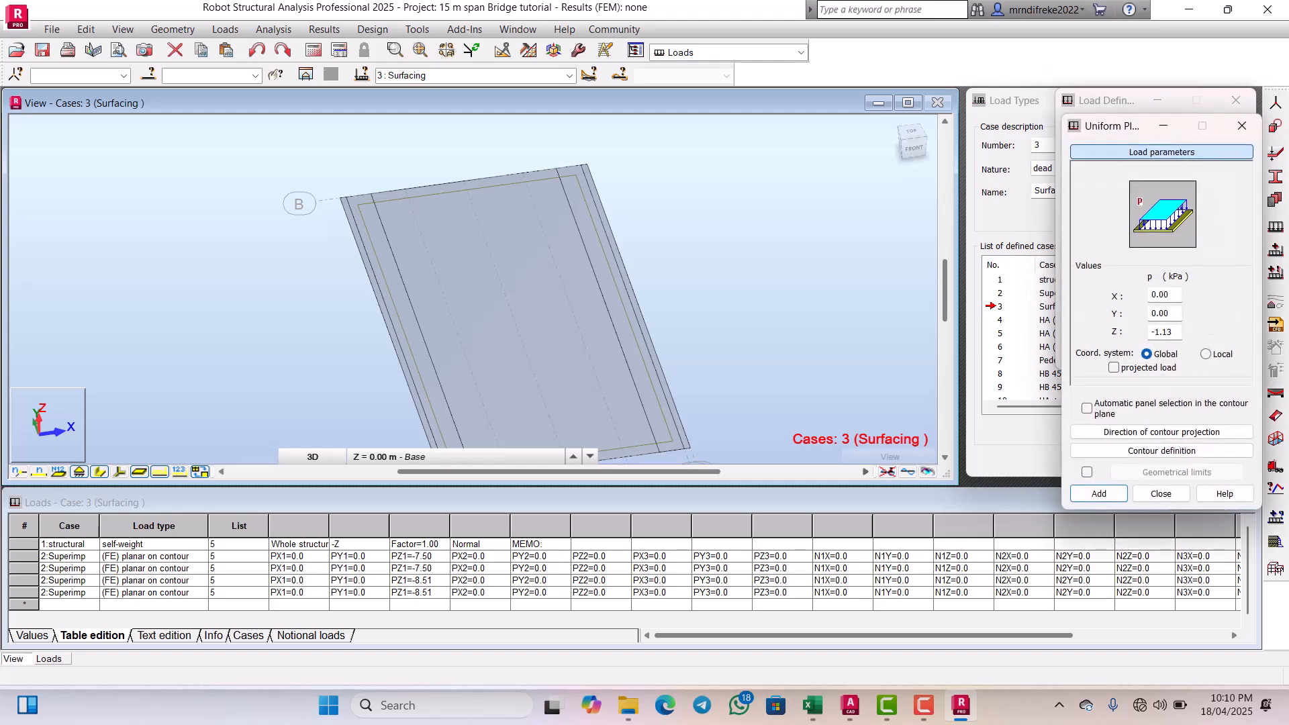
pyautogui.click(1161, 450)
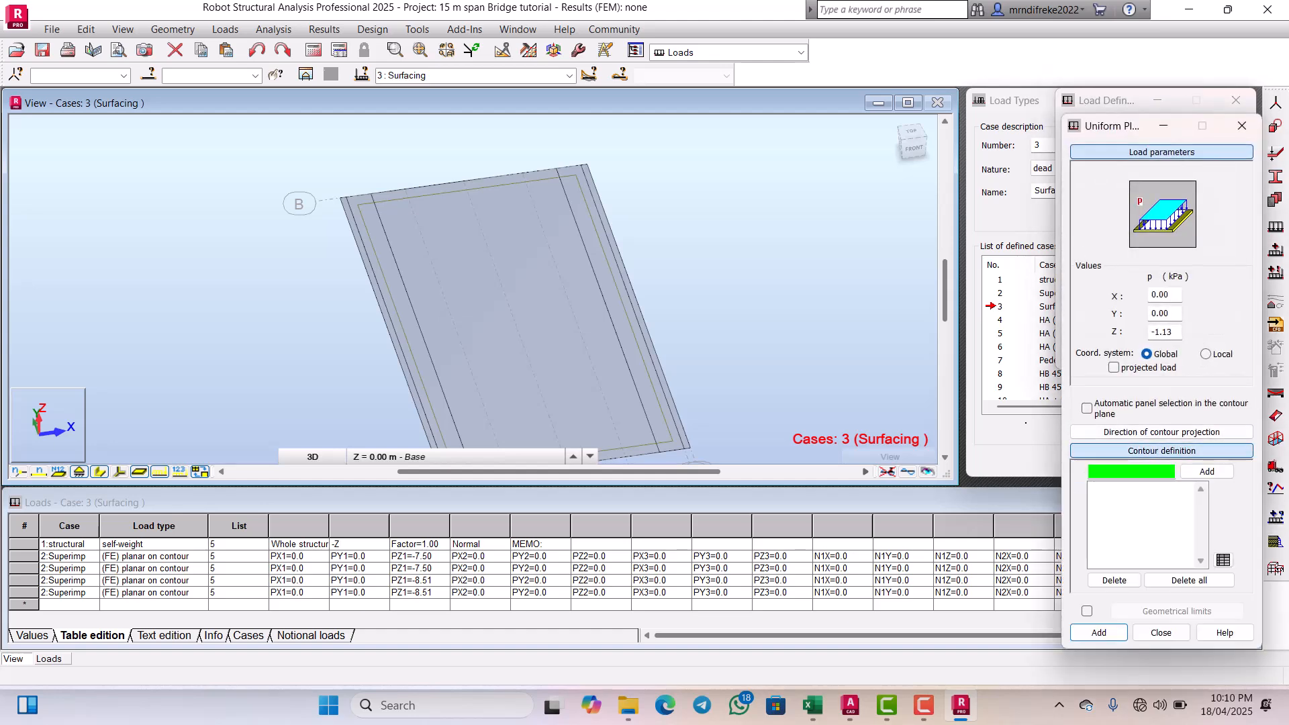
# Step: Define the Surfacing case's load contour through points (1.00, 15.00), (7.00, 15.00), (7.00, 0.00) and (1.00, 0.00)
pyautogui.scroll(4, 340, 205)
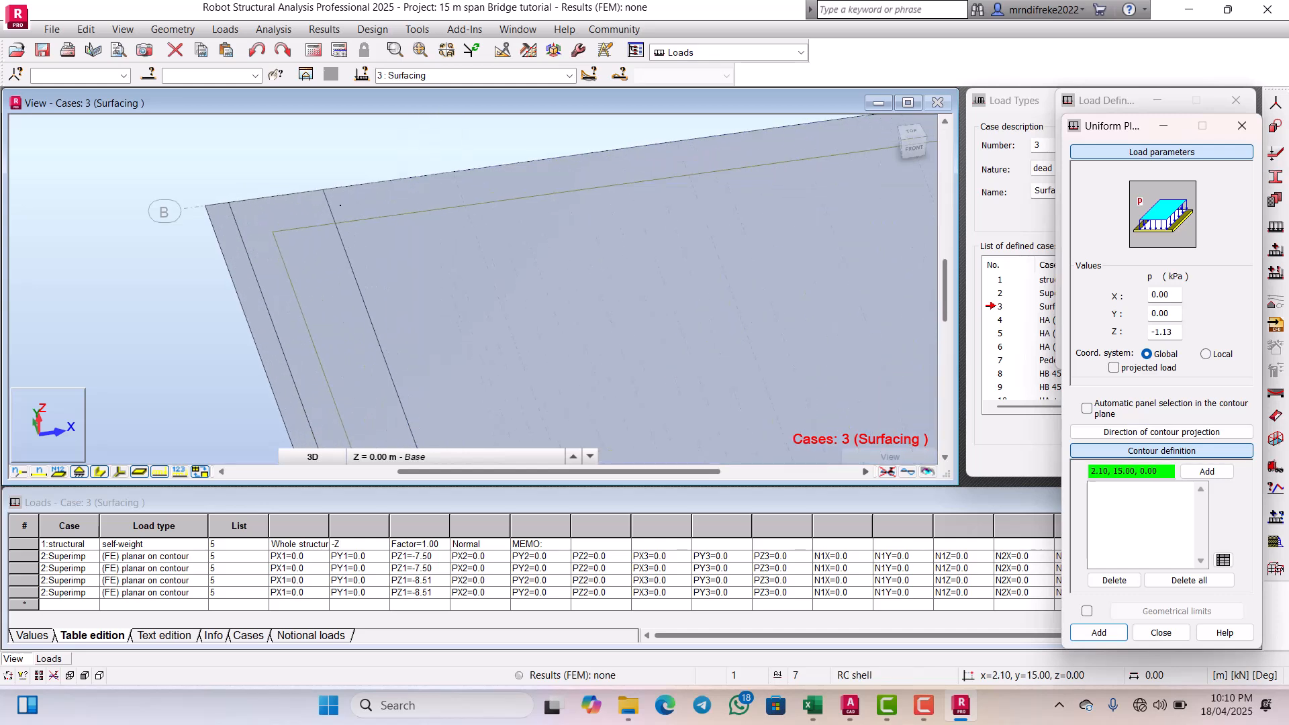
pyautogui.click(323, 191)
pyautogui.scroll(-4, 323, 195)
pyautogui.scroll(1, 537, 183)
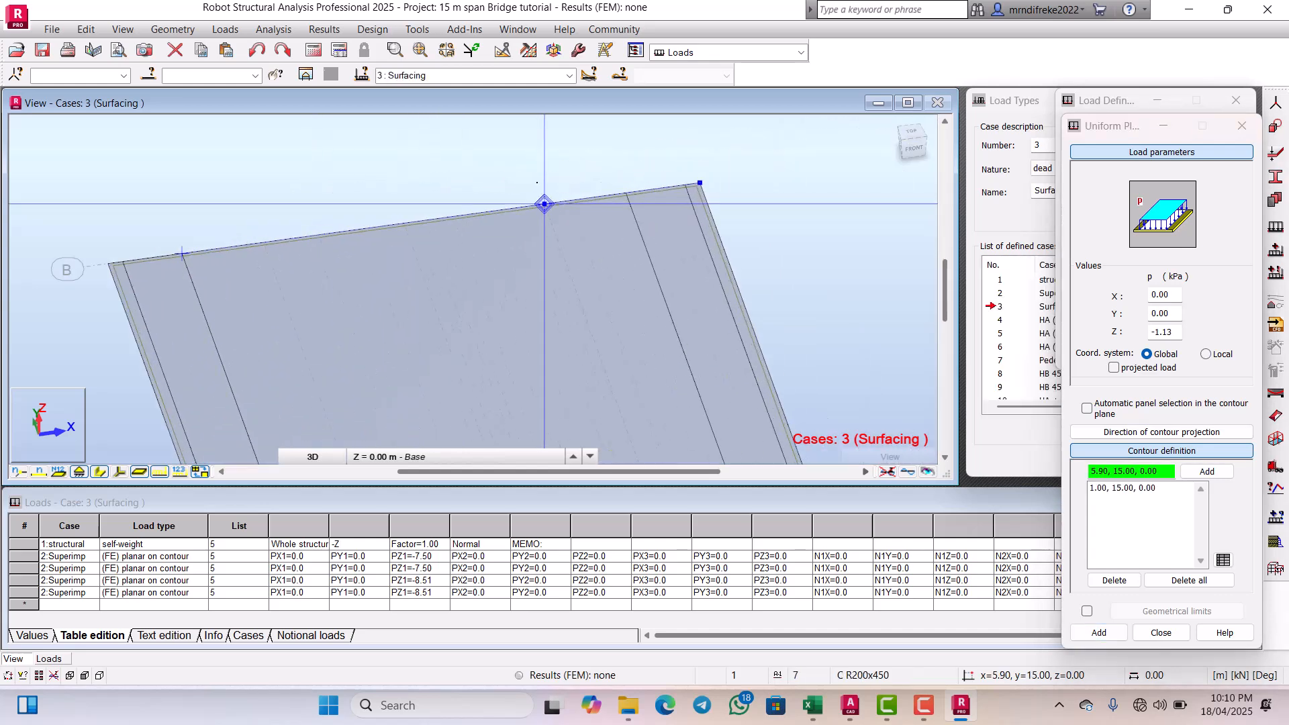
pyautogui.scroll(2, 571, 204)
pyautogui.click(627, 207)
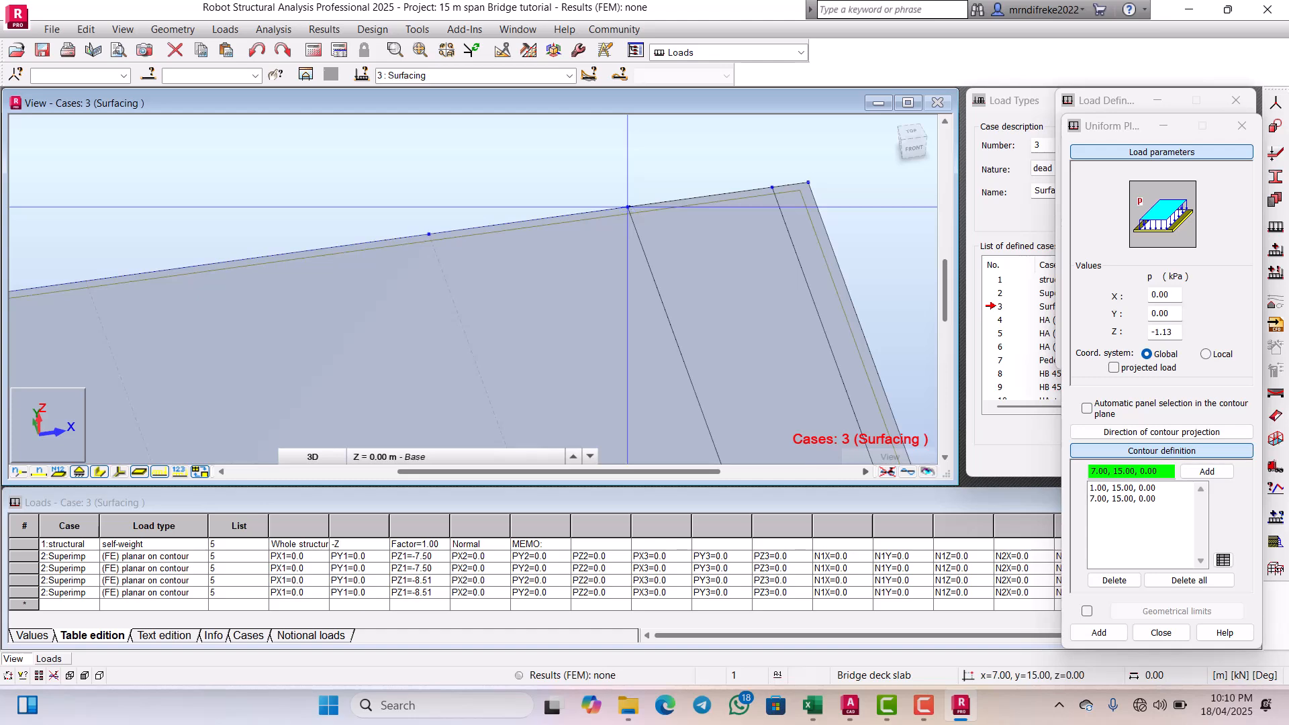
pyautogui.scroll(-4, 627, 206)
pyautogui.scroll(4, 693, 364)
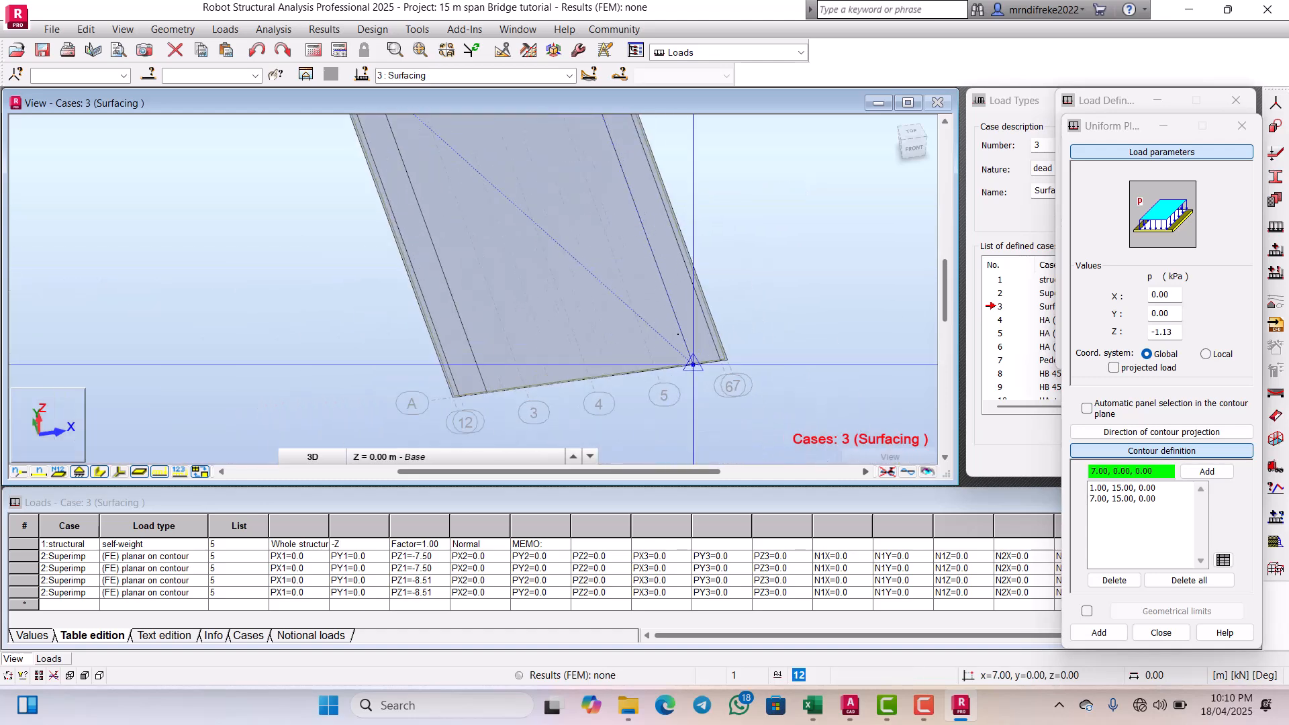
pyautogui.scroll(2, 693, 364)
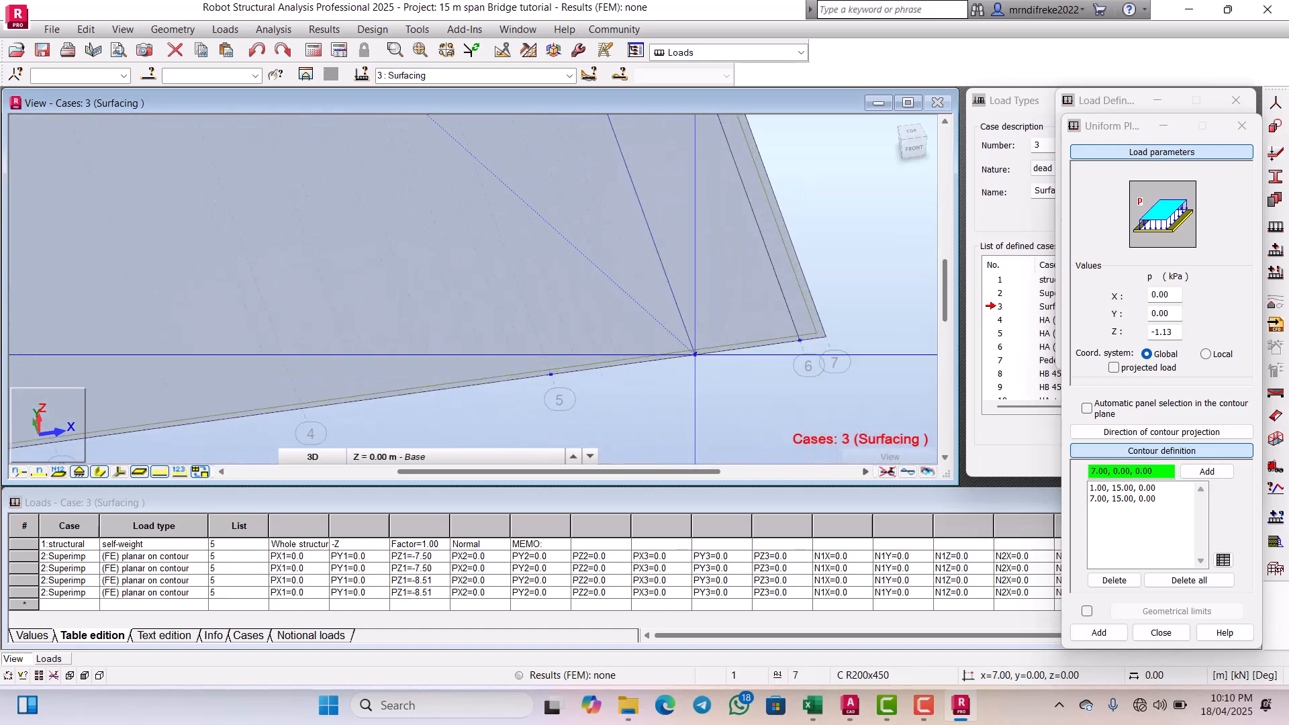
pyautogui.click(694, 354)
pyautogui.scroll(-7, 694, 353)
pyautogui.scroll(5, 468, 381)
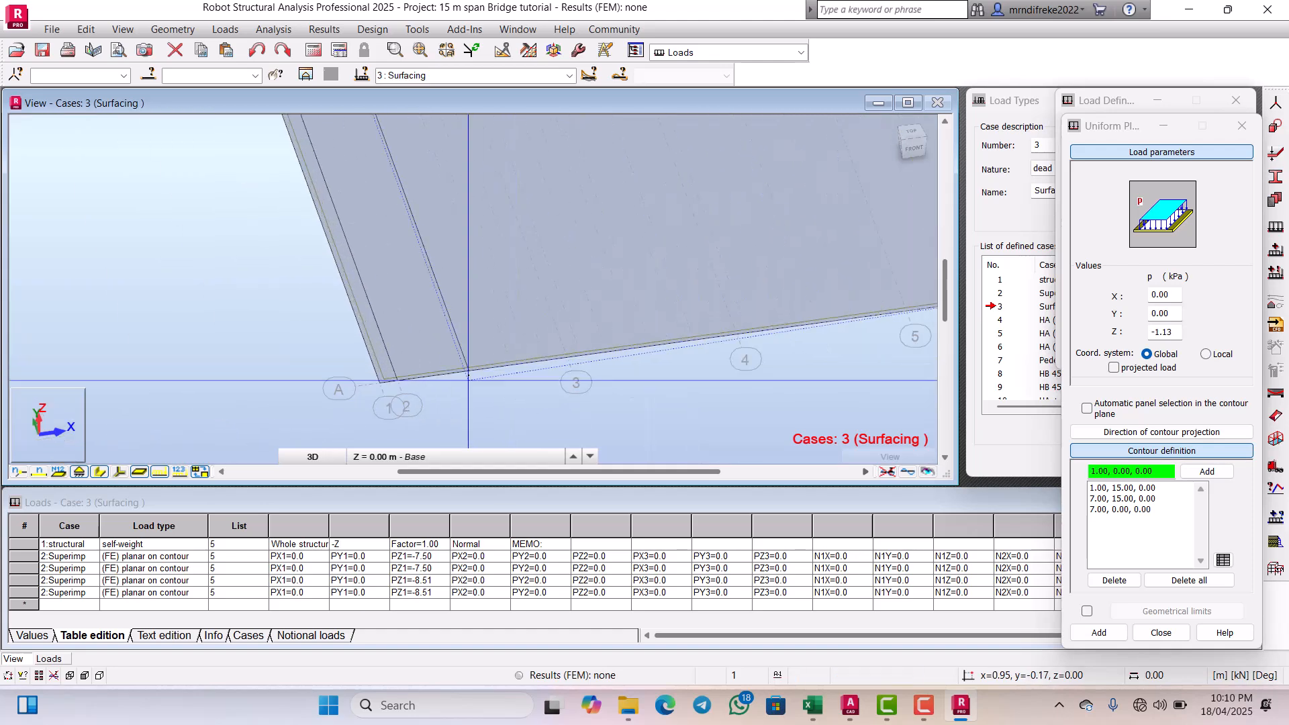
pyautogui.click(468, 370)
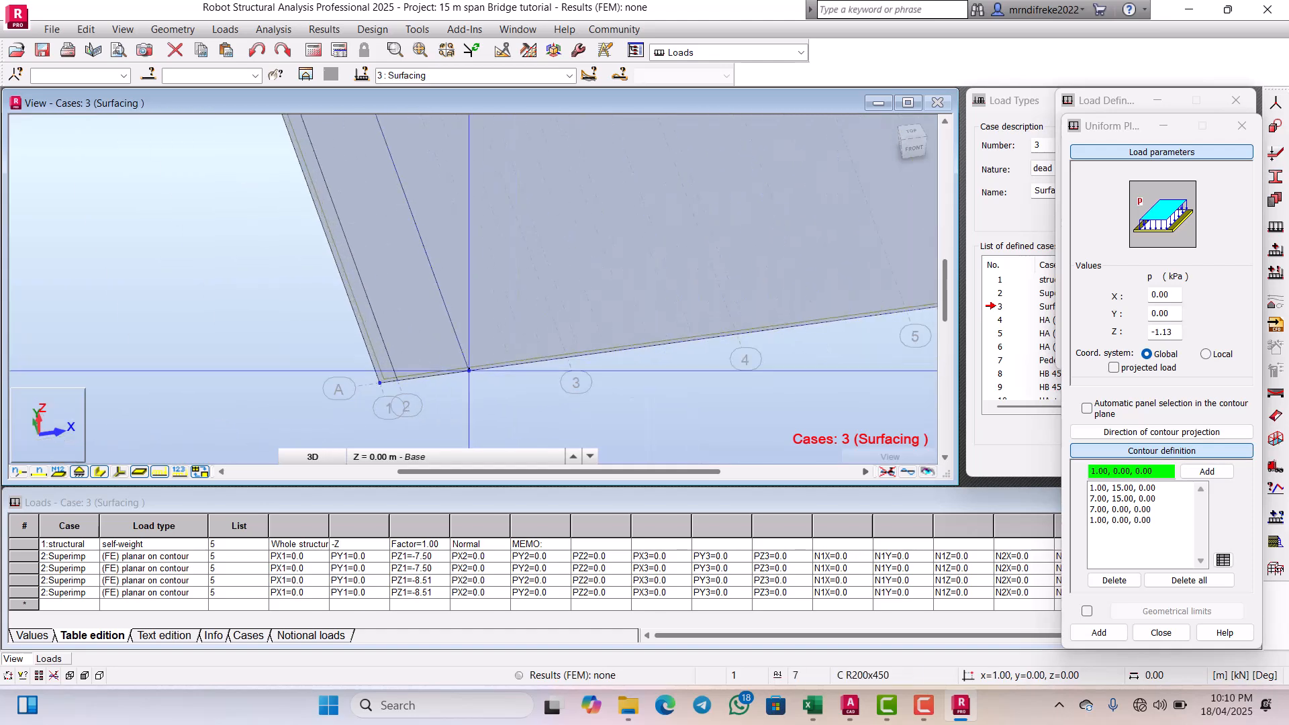
# Step: Close the contour at its starting point (1.00, 15.00), apply the Surfacing load to the bridge deck slab and finish the load definition
pyautogui.scroll(-6, 469, 370)
pyautogui.scroll(4, 430, 282)
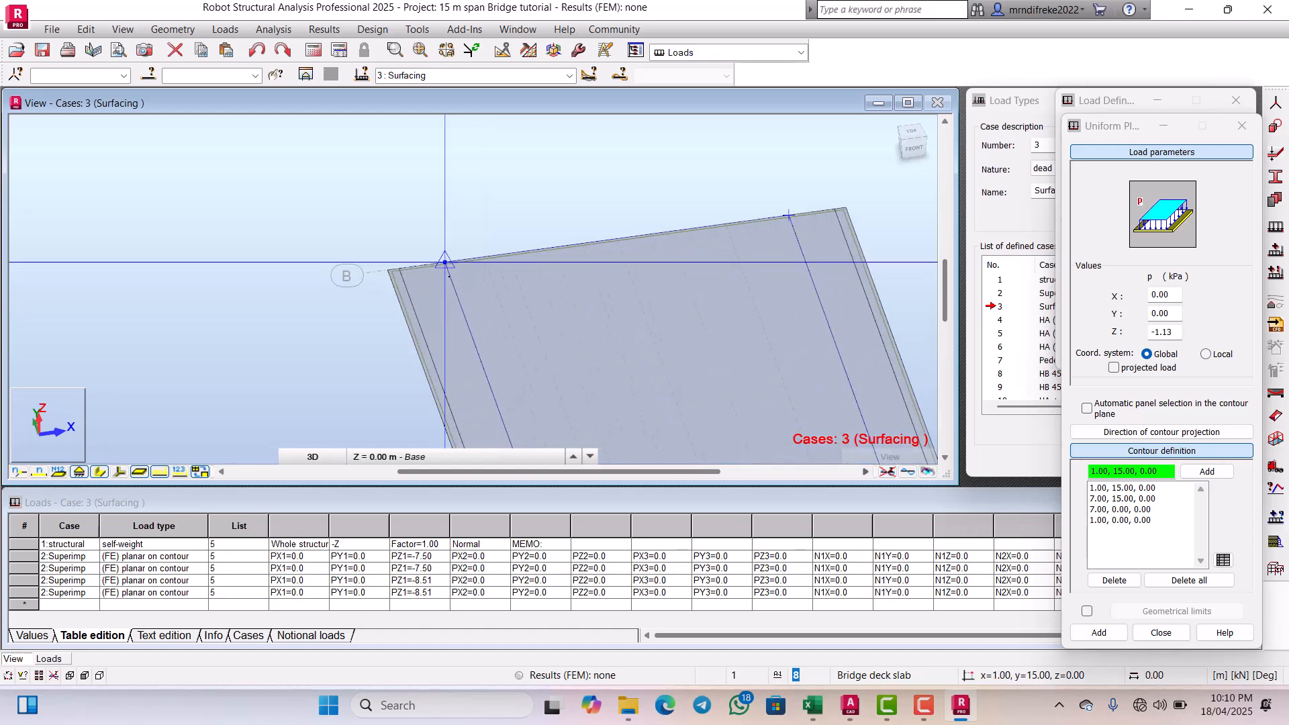
pyautogui.scroll(2, 449, 277)
pyautogui.click(449, 276)
pyautogui.scroll(-2, 572, 288)
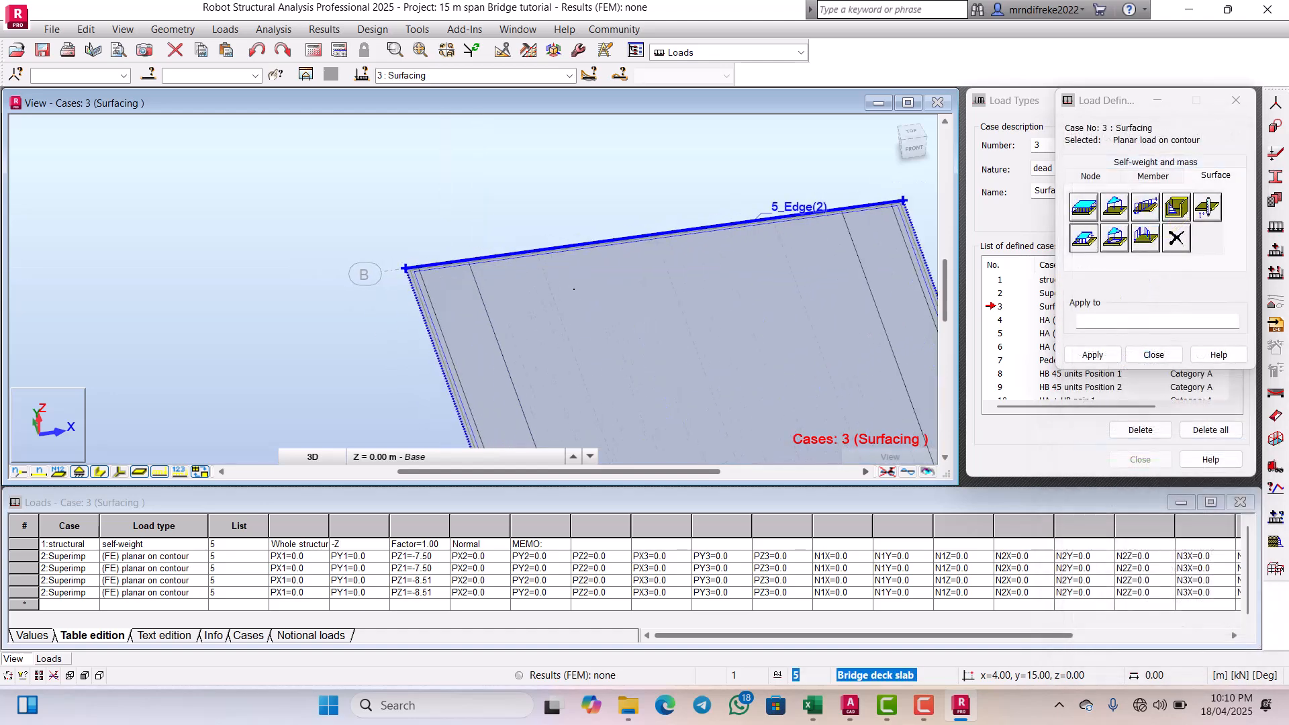
pyautogui.scroll(-4, 574, 288)
pyautogui.scroll(3, 573, 302)
pyautogui.scroll(-2, 573, 313)
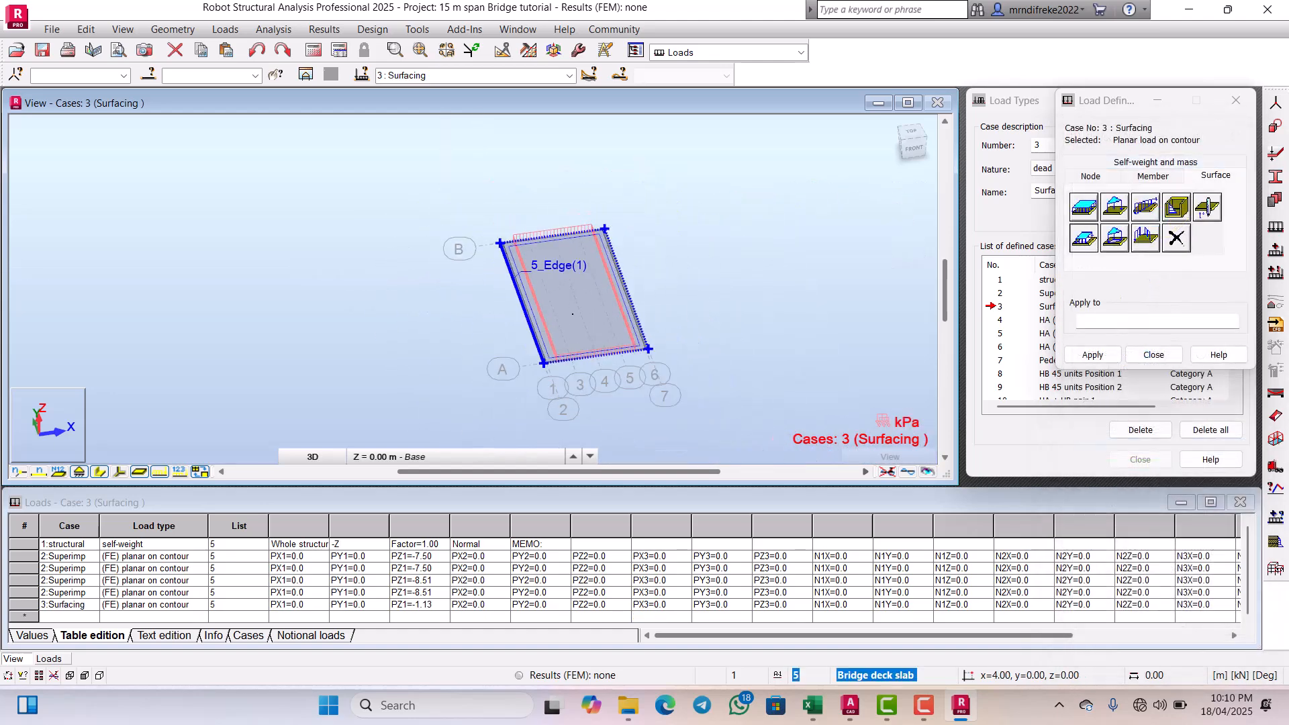
pyautogui.scroll(5, 572, 314)
pyautogui.scroll(-4, 581, 316)
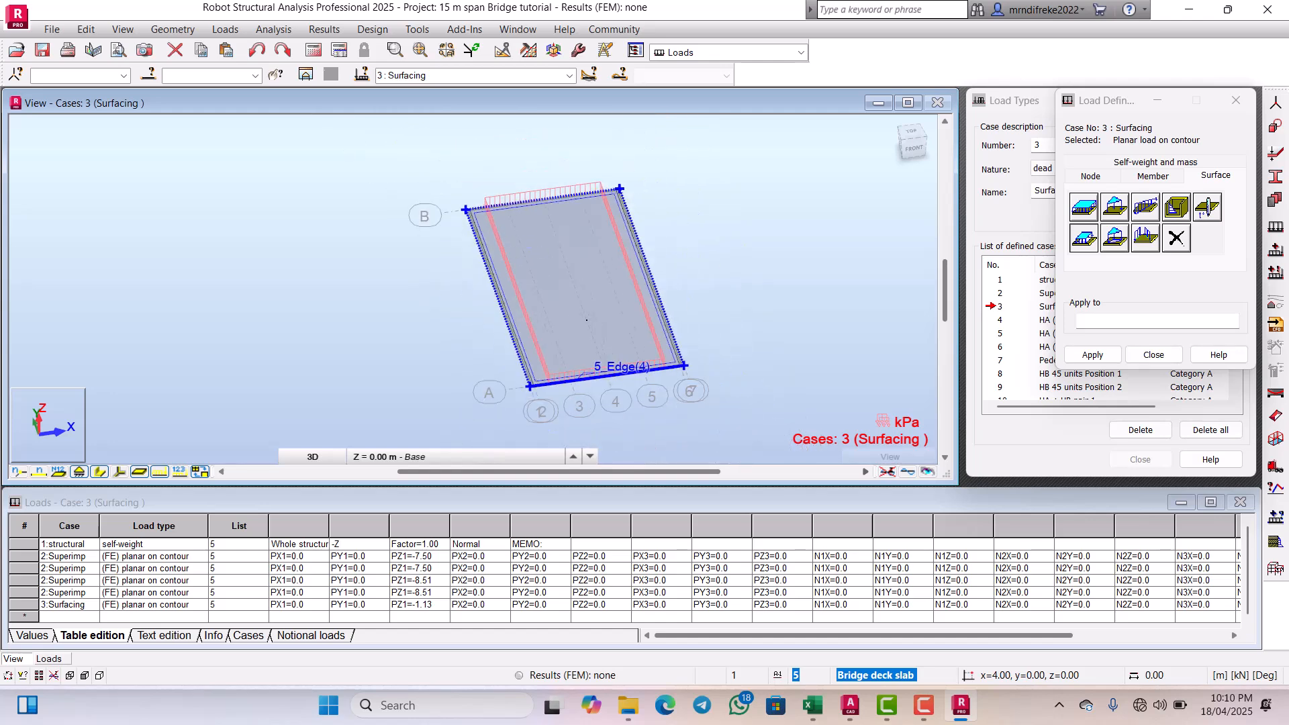
pyautogui.click(1153, 354)
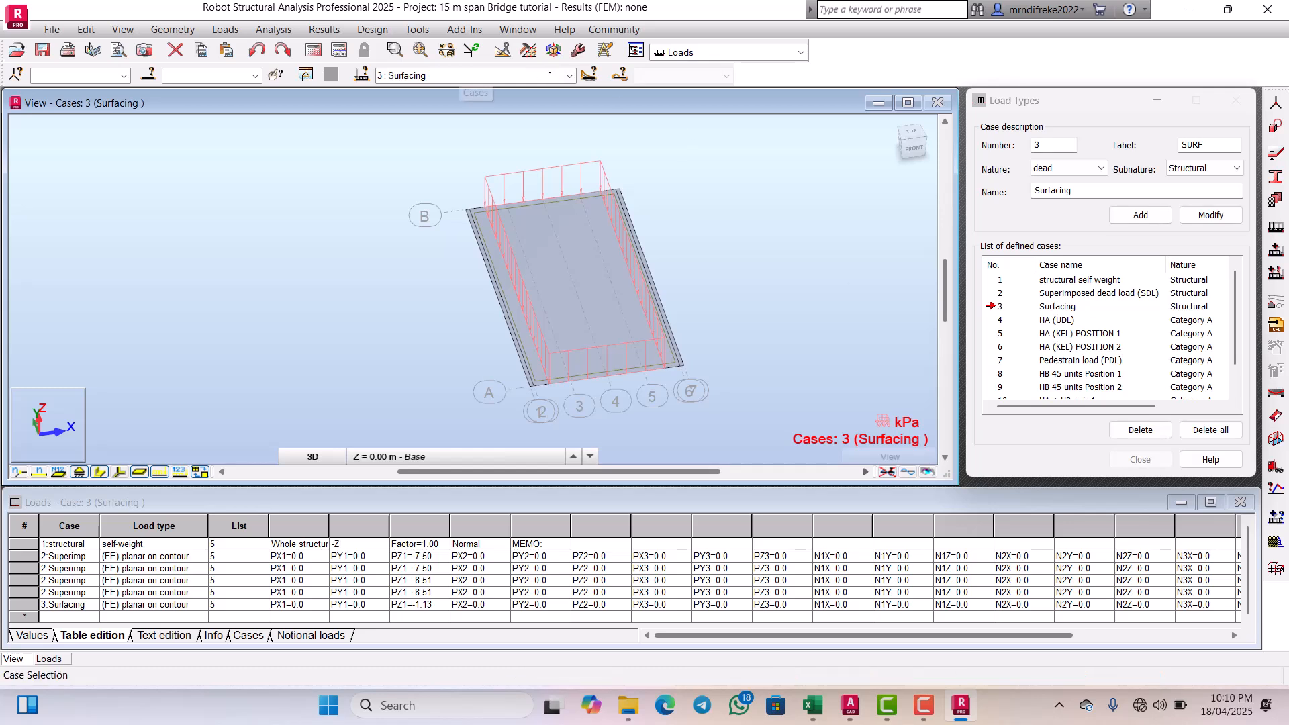
# Step: Make case 4, HA (UDL), the active load case and show the deck in top view
pyautogui.click(497, 76)
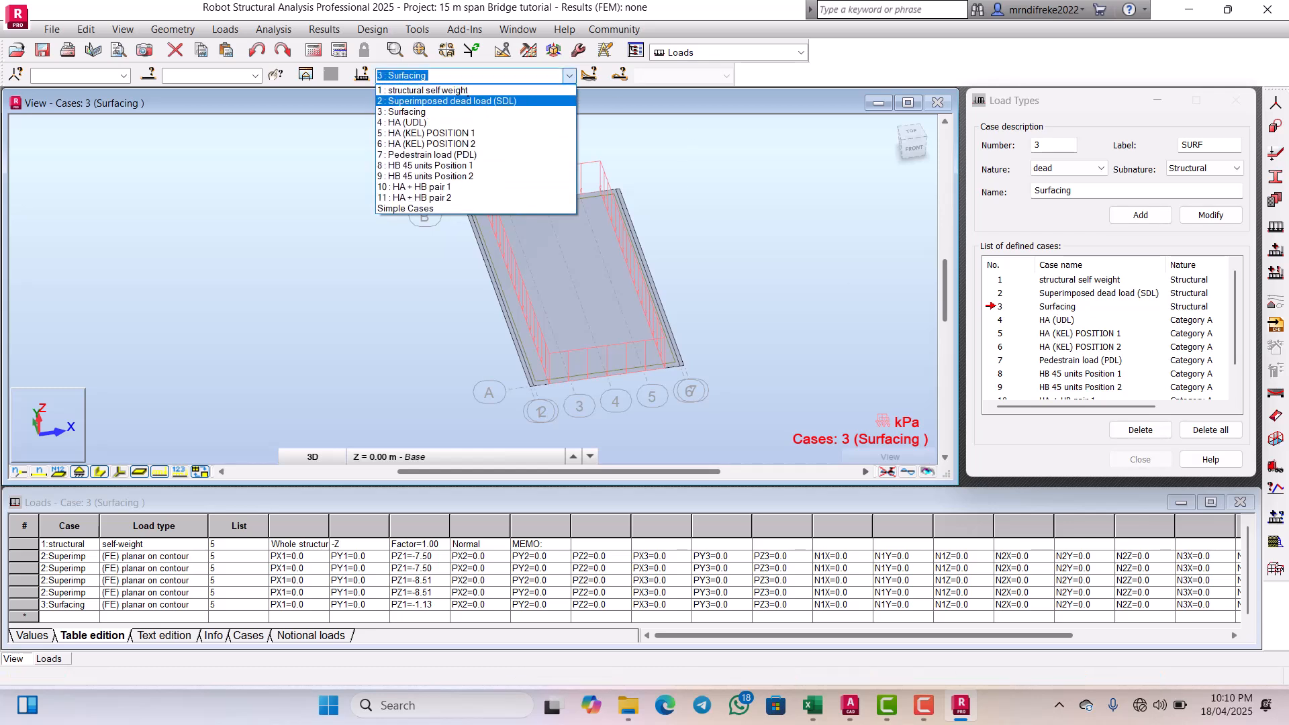
pyautogui.click(420, 121)
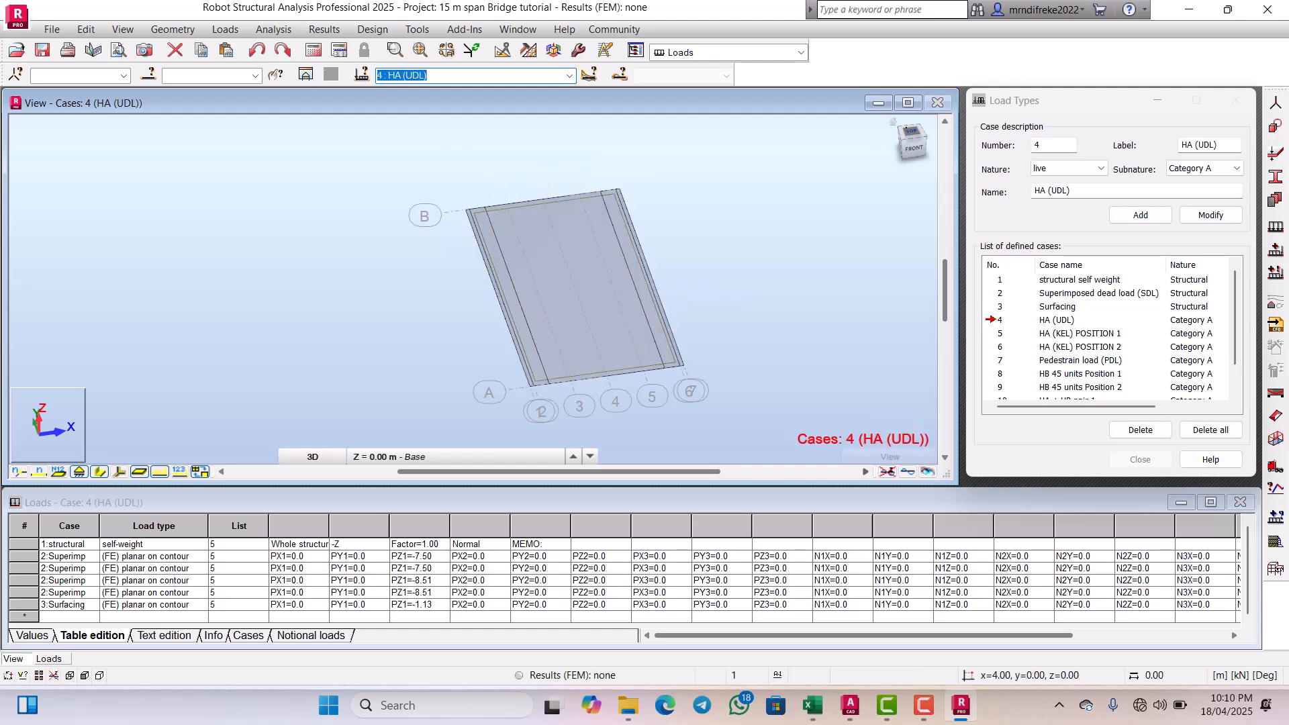
pyautogui.click(911, 130)
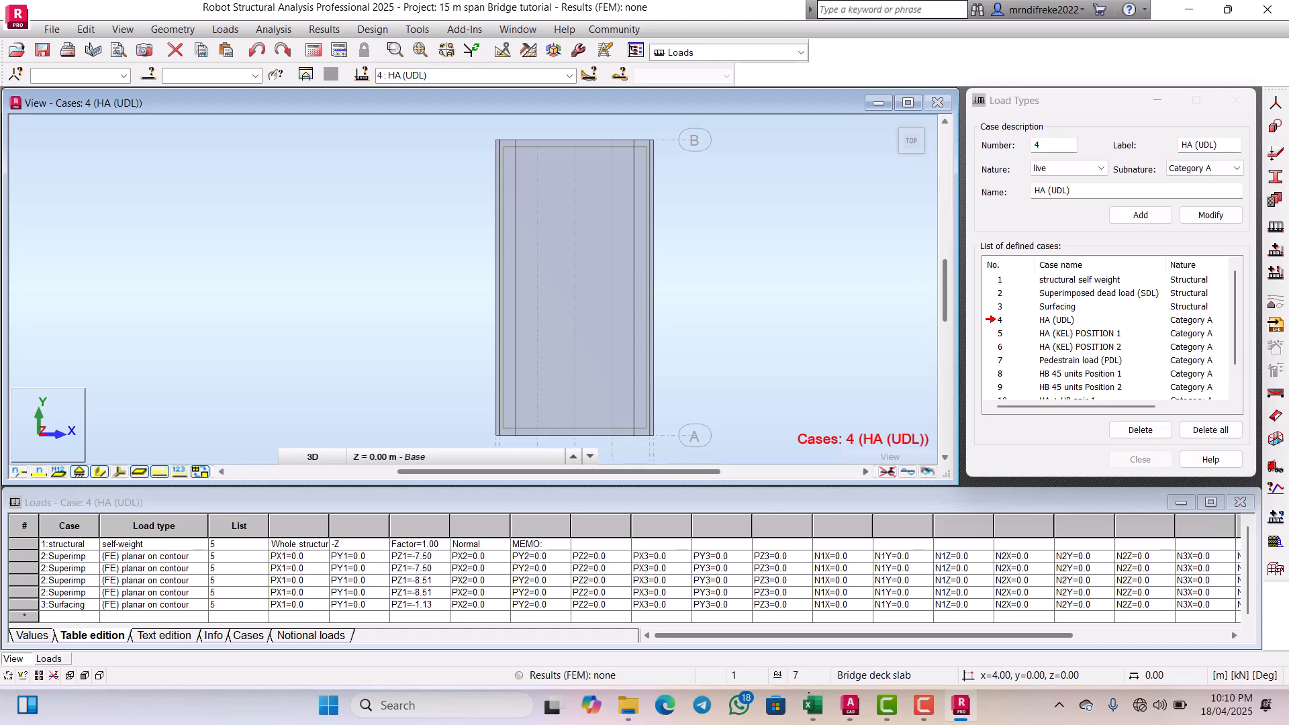
# Step: Switch to the Excel bridge design workbook and review the vehicular HA and HB live load calculations on the BRIDGE DESIGN DECK sheet
pyautogui.click(812, 705)
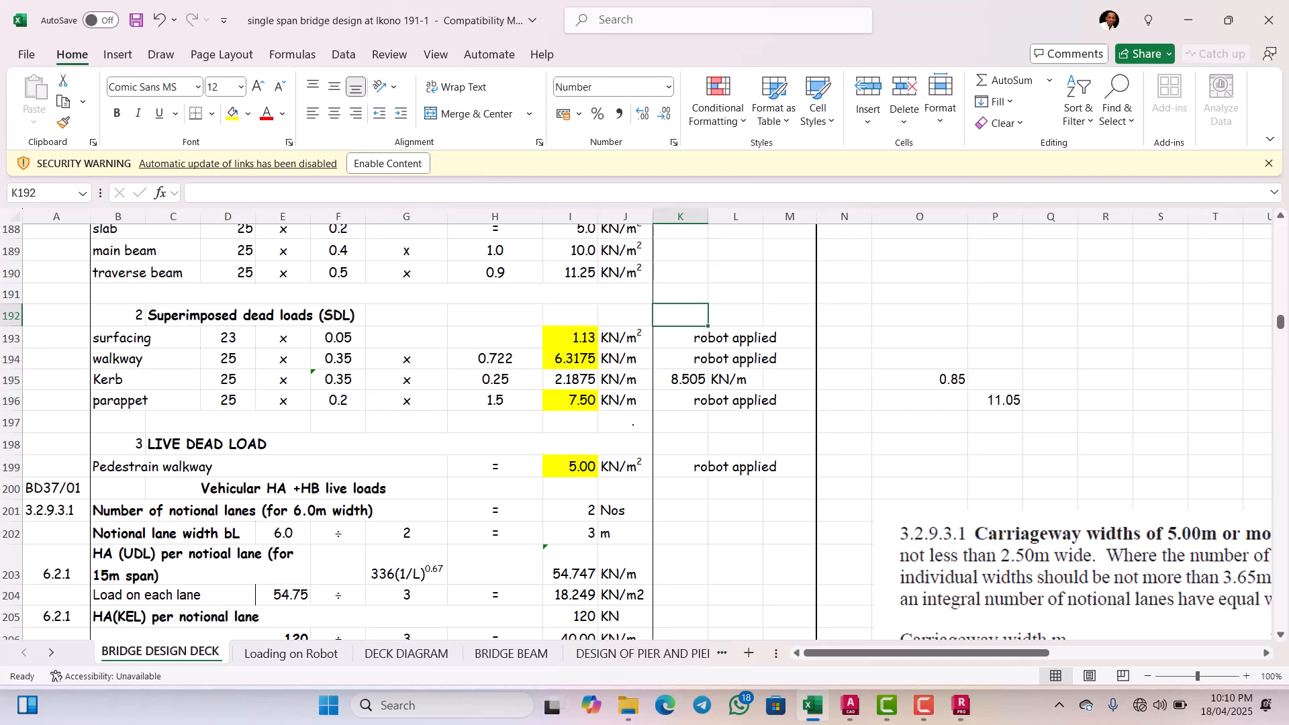
pyautogui.scroll(3, 645, 429)
pyautogui.scroll(-4, 644, 429)
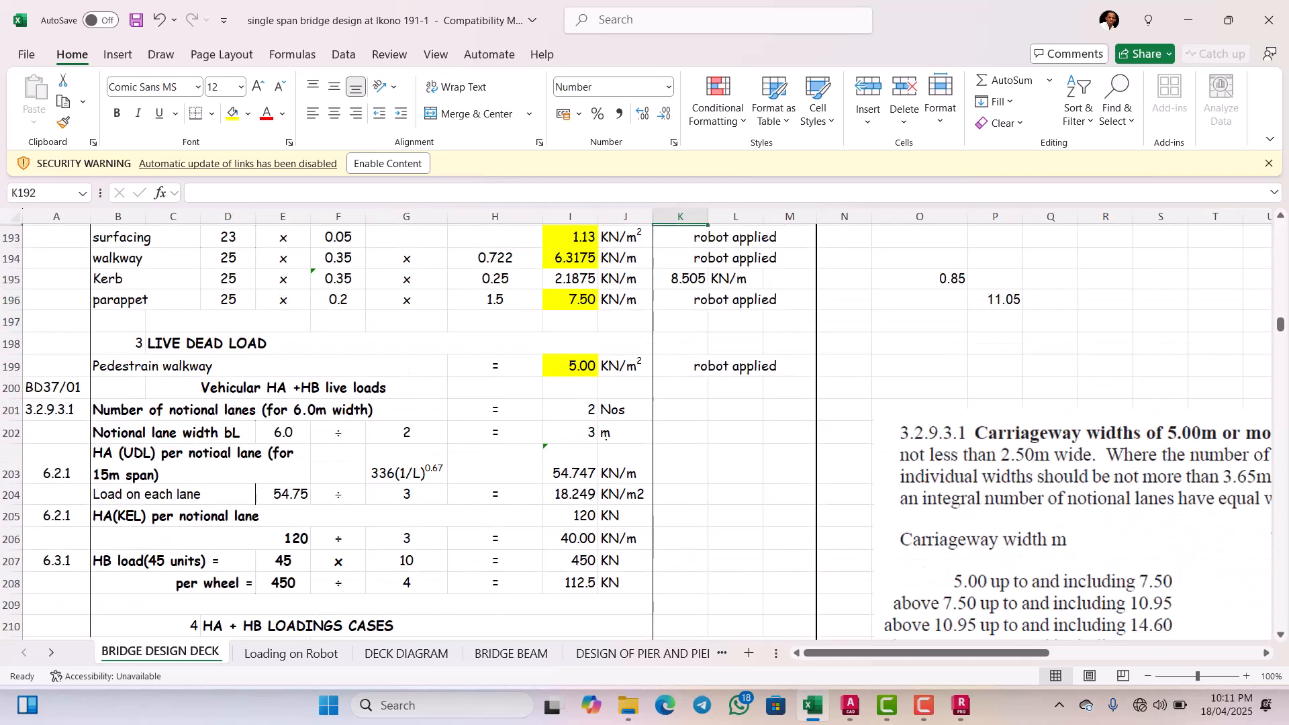
pyautogui.scroll(-1, 645, 430)
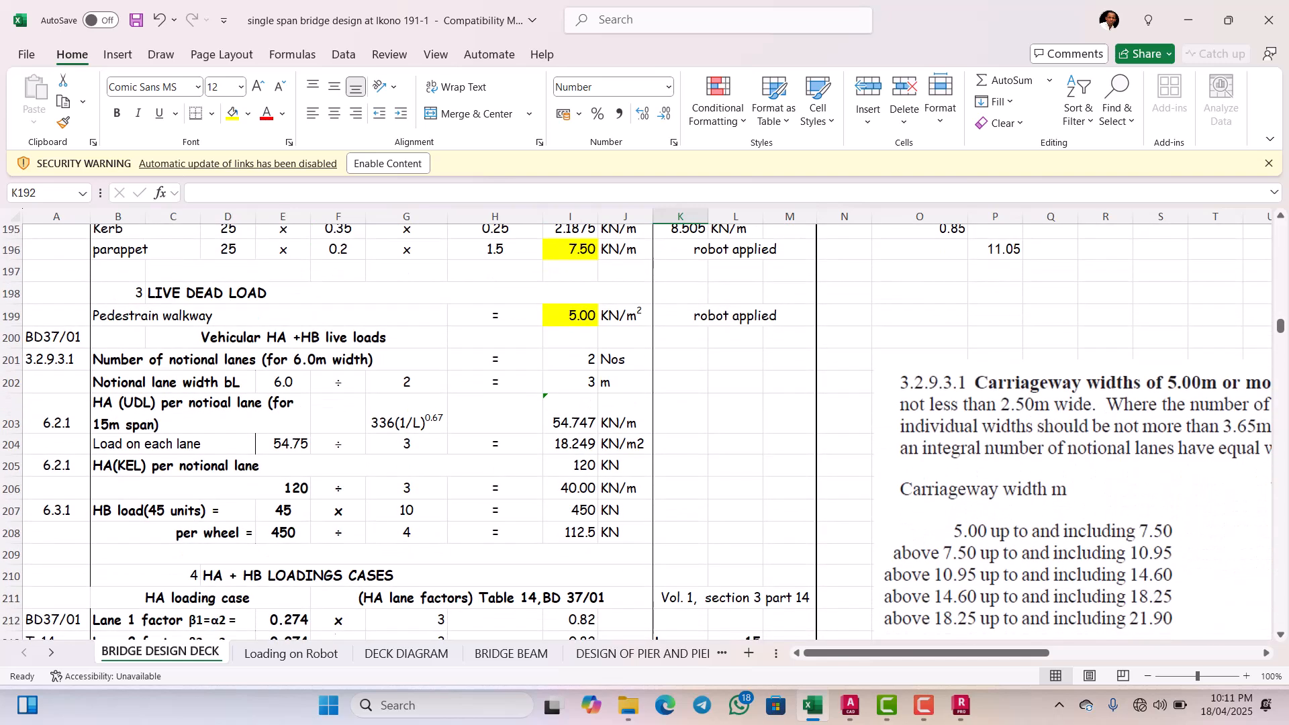
pyautogui.scroll(-1, 644, 430)
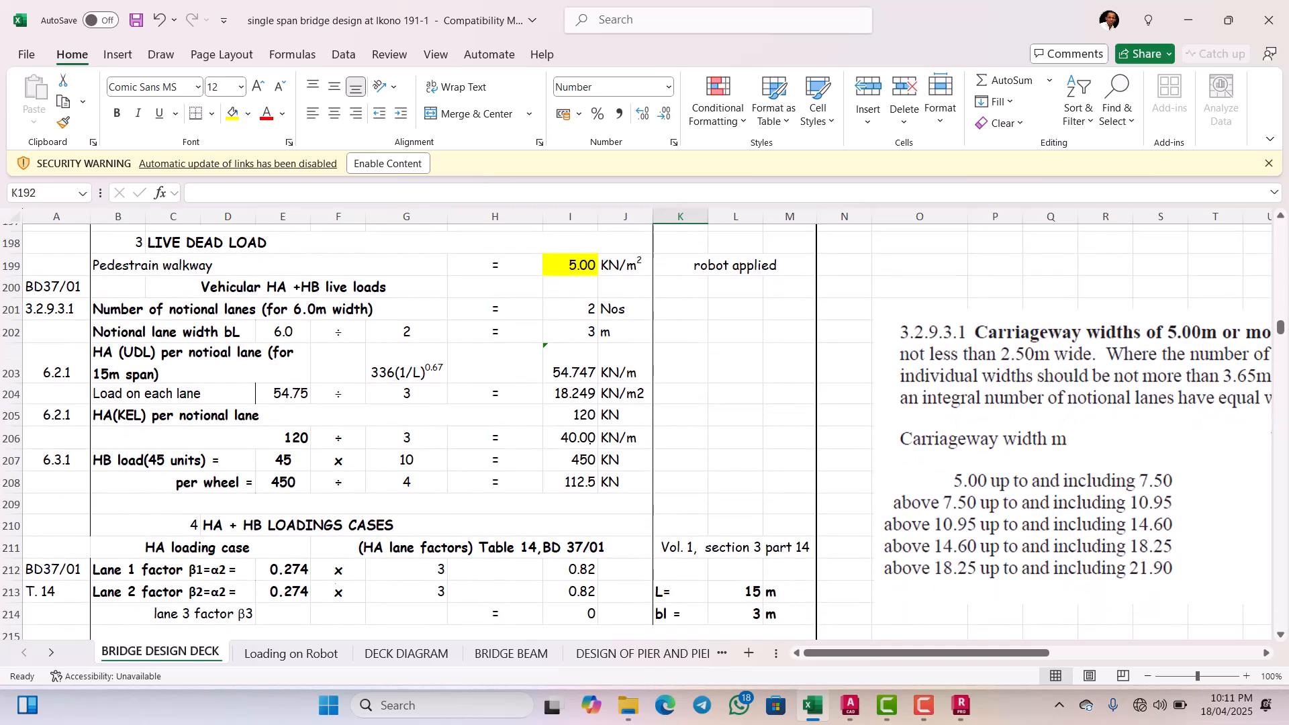
pyautogui.scroll(1, 644, 429)
pyautogui.scroll(-3, 644, 429)
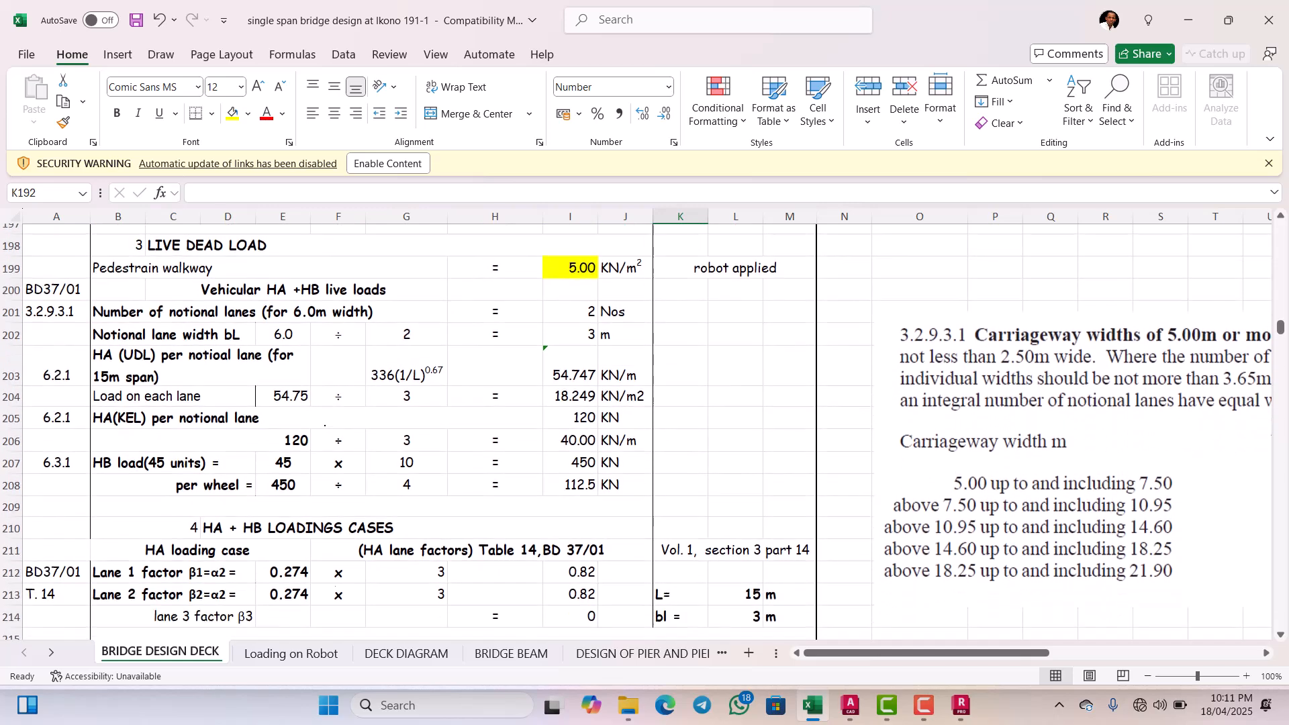
pyautogui.scroll(-2, 644, 430)
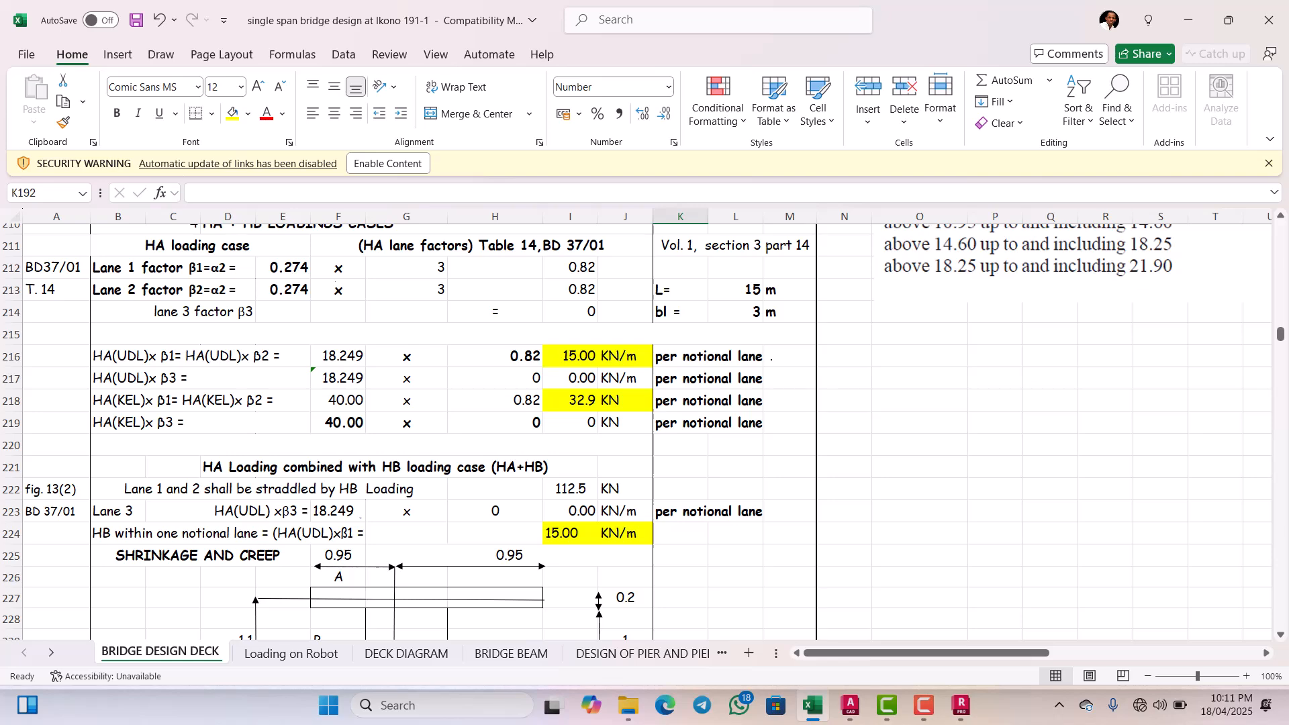
pyautogui.scroll(1, 644, 429)
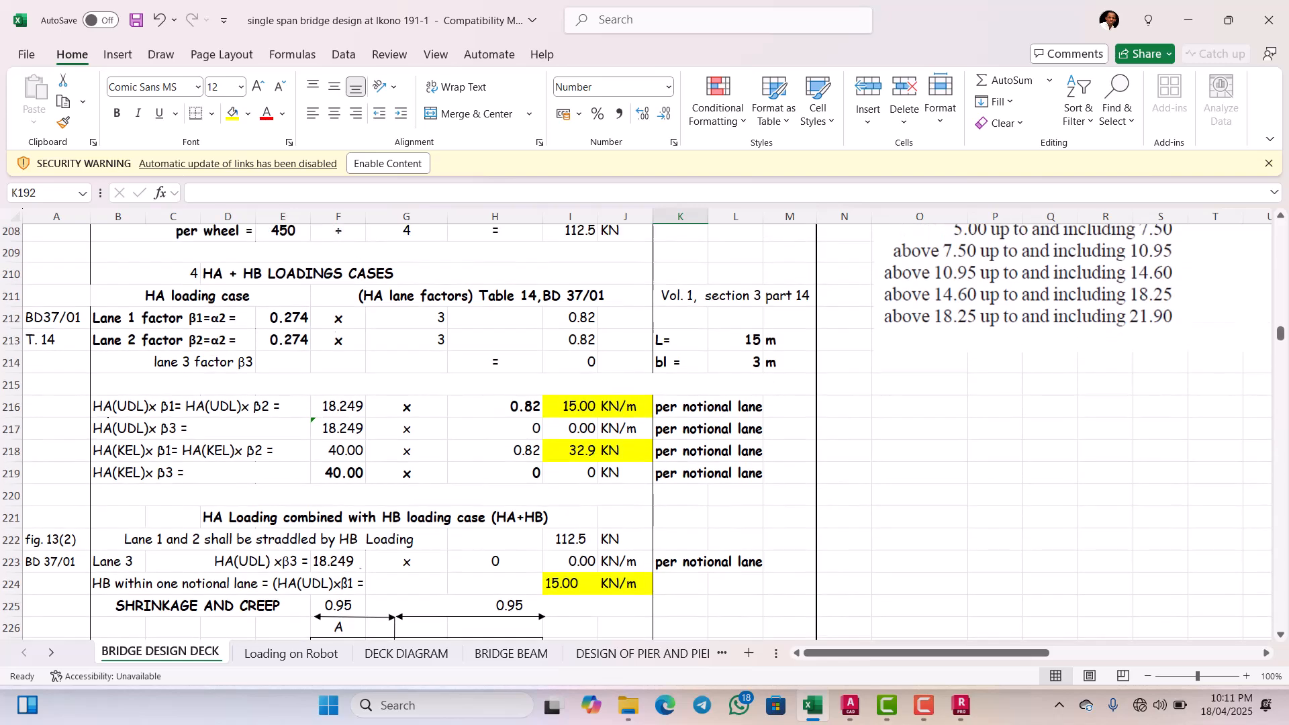
pyautogui.scroll(2, 644, 430)
pyautogui.scroll(2, 644, 430)
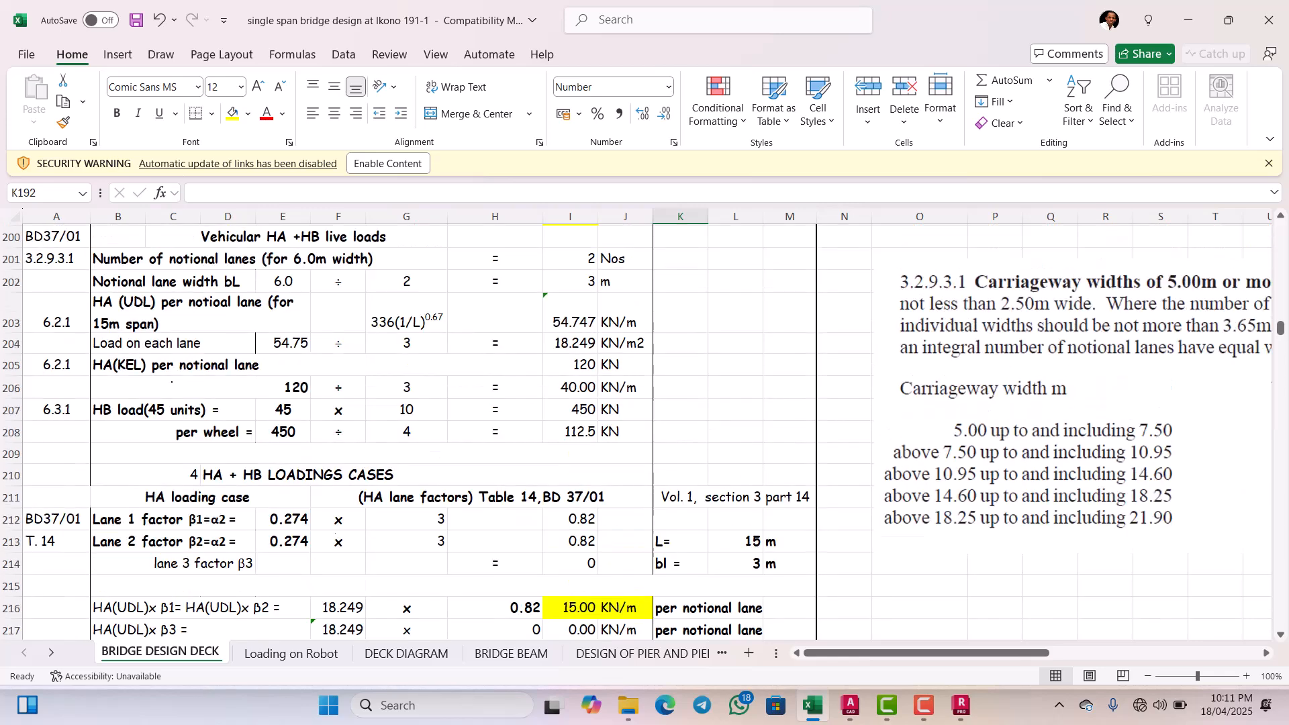
pyautogui.scroll(2, 644, 429)
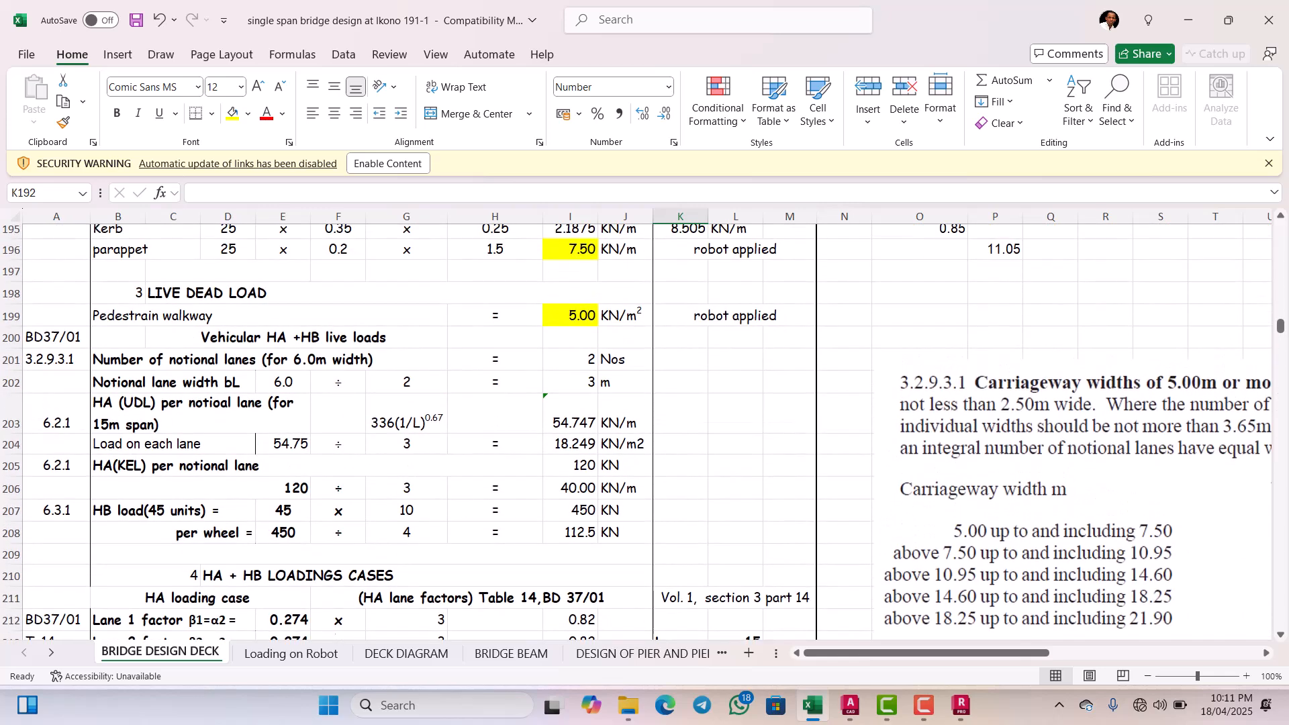
# Step: Examine the HA lane factors and the factored HA (UDL) and HA (KEL) loads per notional lane
pyautogui.scroll(-1, 306, 396)
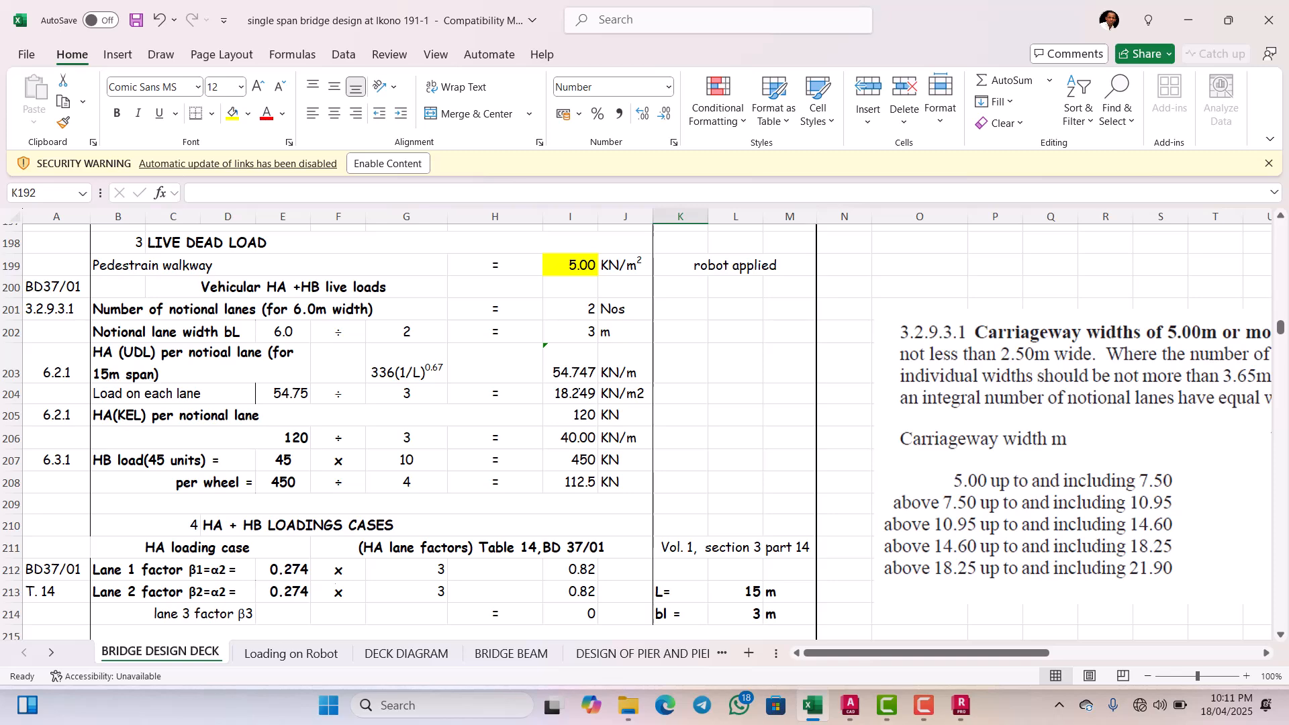
pyautogui.scroll(-2, 638, 430)
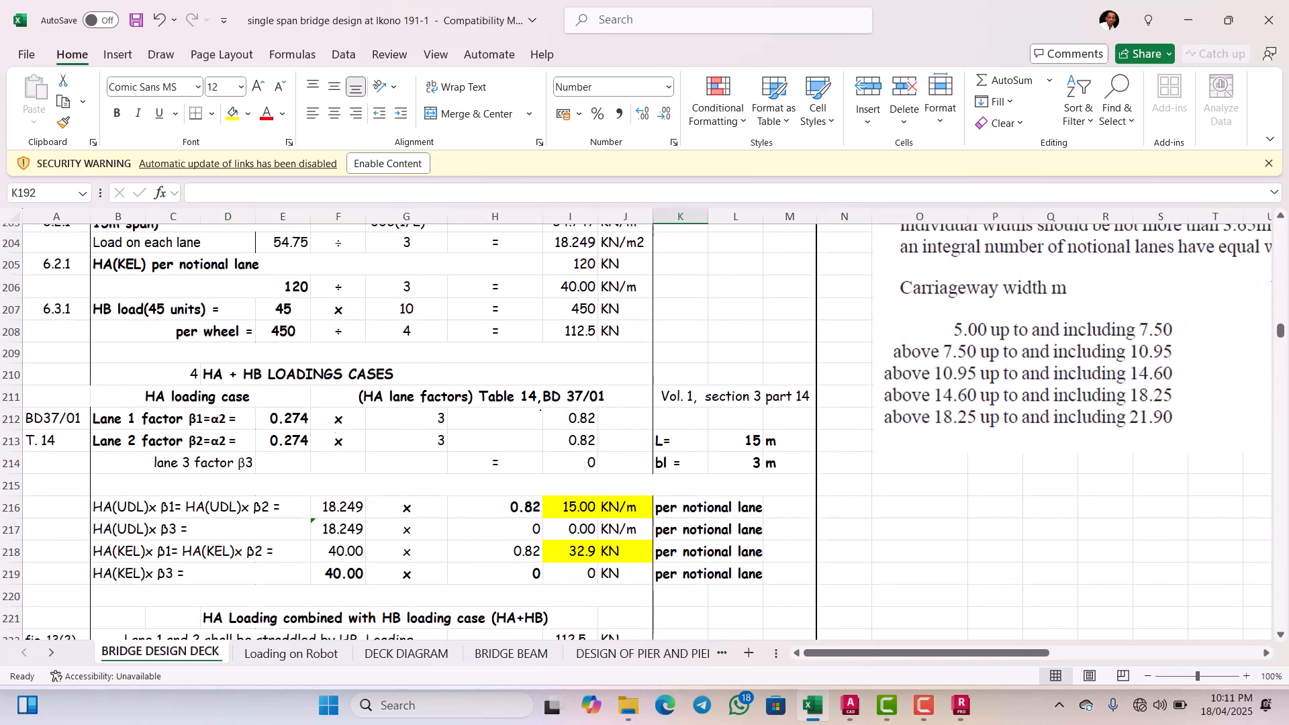
pyautogui.scroll(-1, 346, 424)
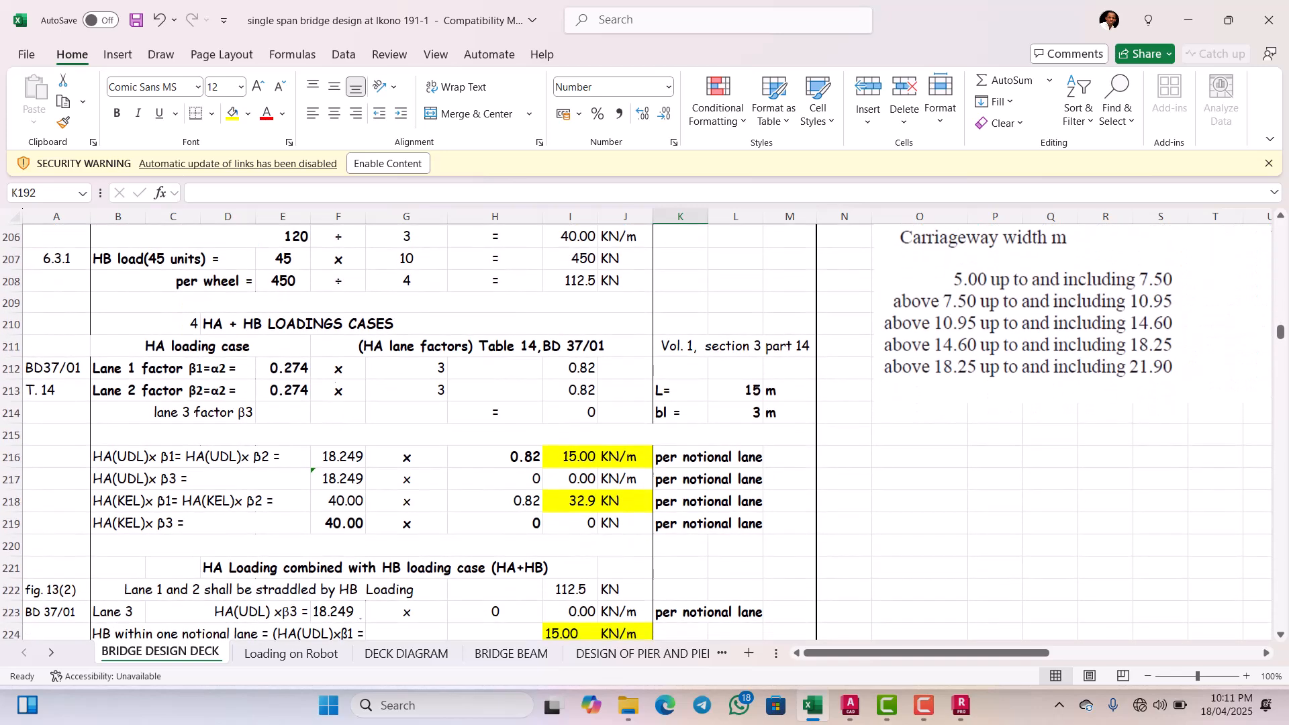
pyautogui.scroll(-2, 417, 430)
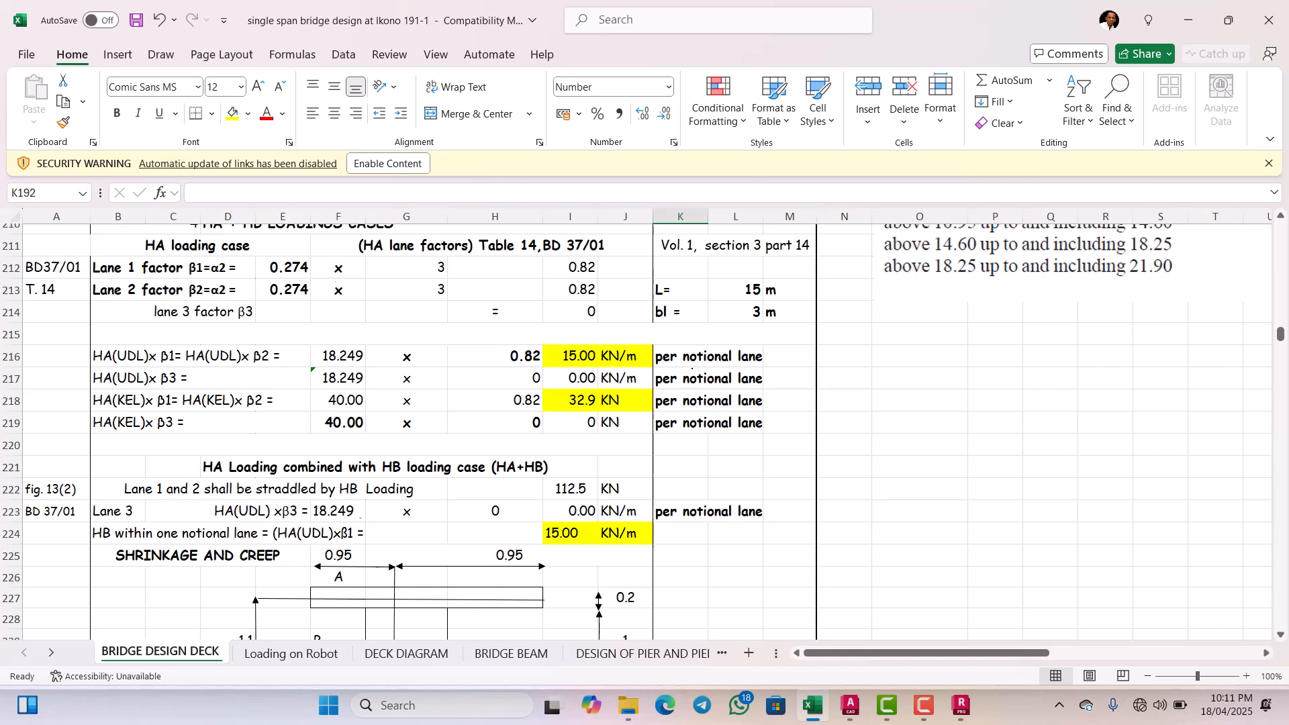
pyautogui.scroll(1, 687, 379)
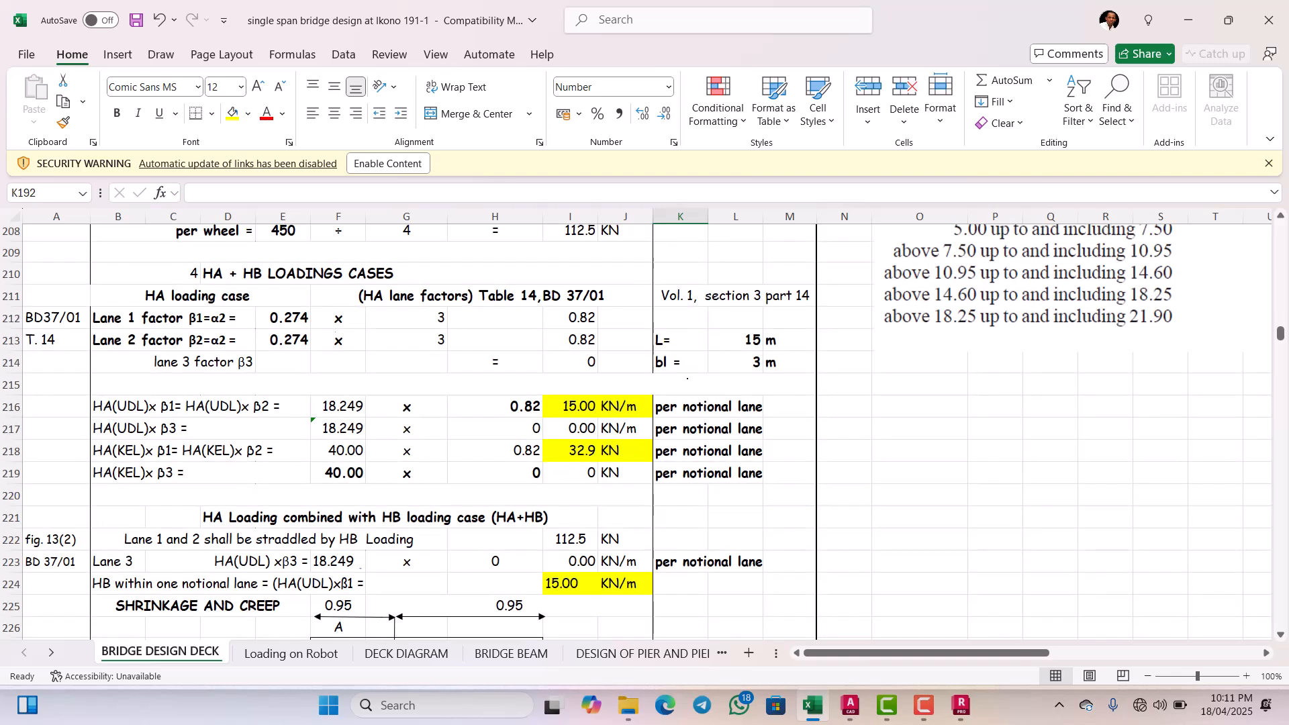
# Step: Review the calculation from the superimposed dead loads down to the number and width of notional lanes
pyautogui.scroll(5, 687, 379)
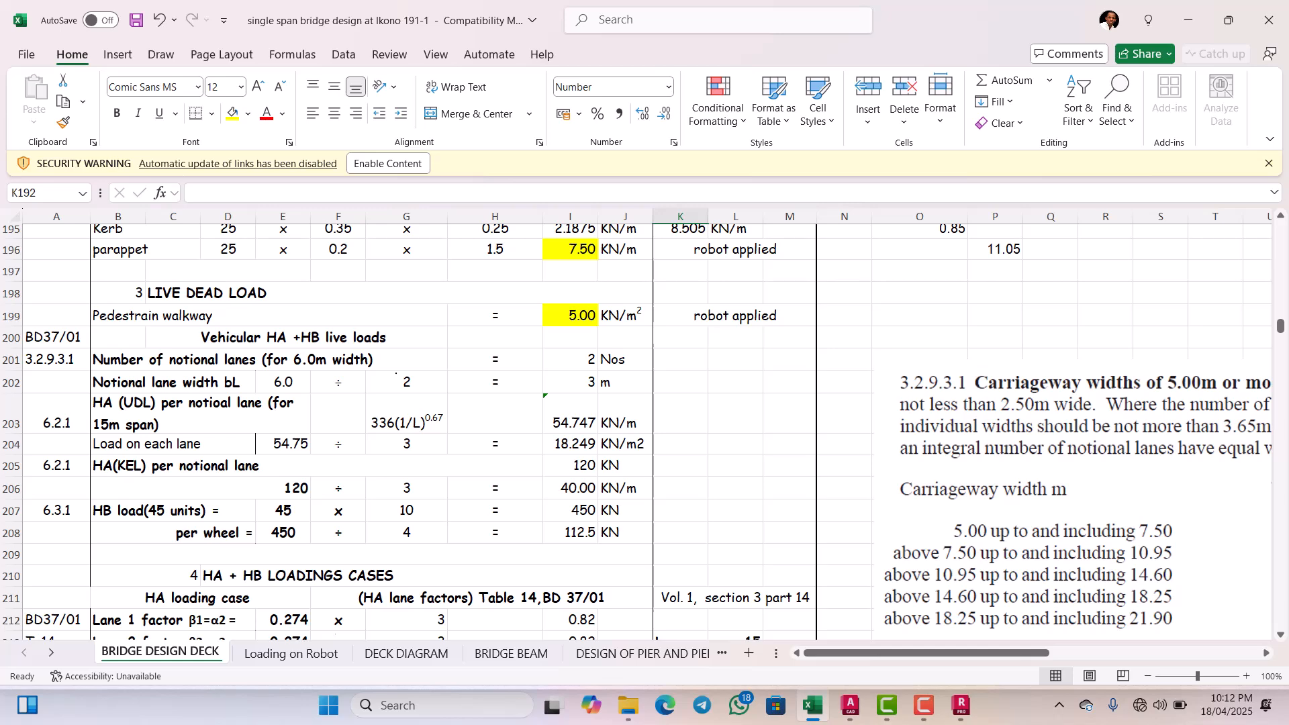
pyautogui.scroll(3, 396, 373)
pyautogui.scroll(2, 396, 373)
pyautogui.scroll(-5, 376, 379)
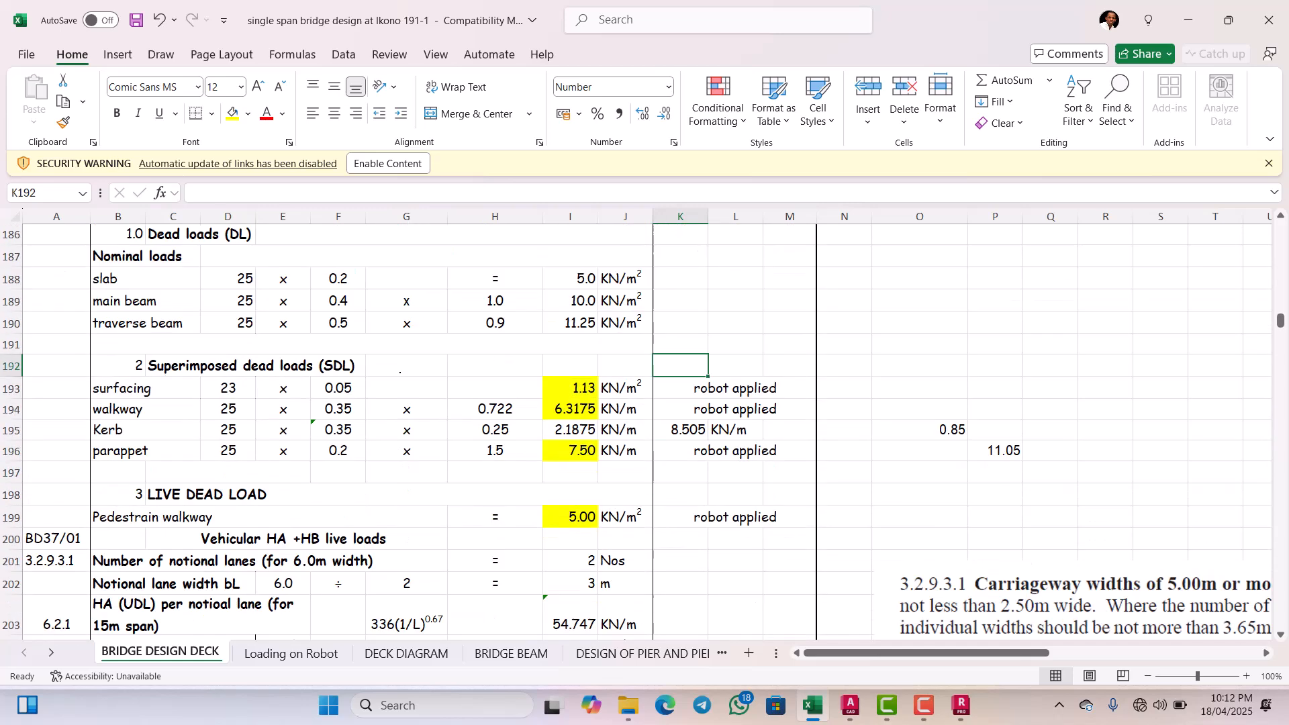
pyautogui.scroll(-2, 376, 379)
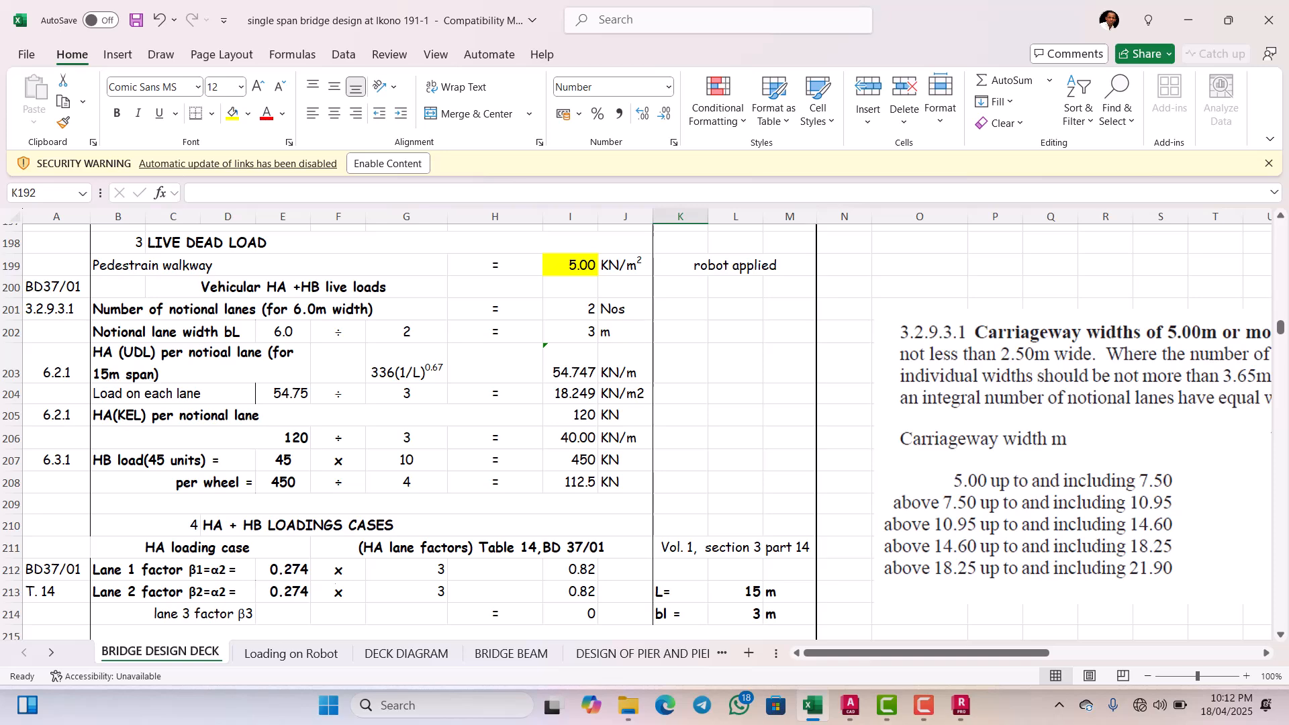
# Step: Move the clause 3.2.9.3.1 picture over the calculations and read the number of notional lanes for the carriageway width
pyautogui.moveTo(1051, 391); pyautogui.dragTo(744, 336)
pyautogui.scroll(-2, 744, 335)
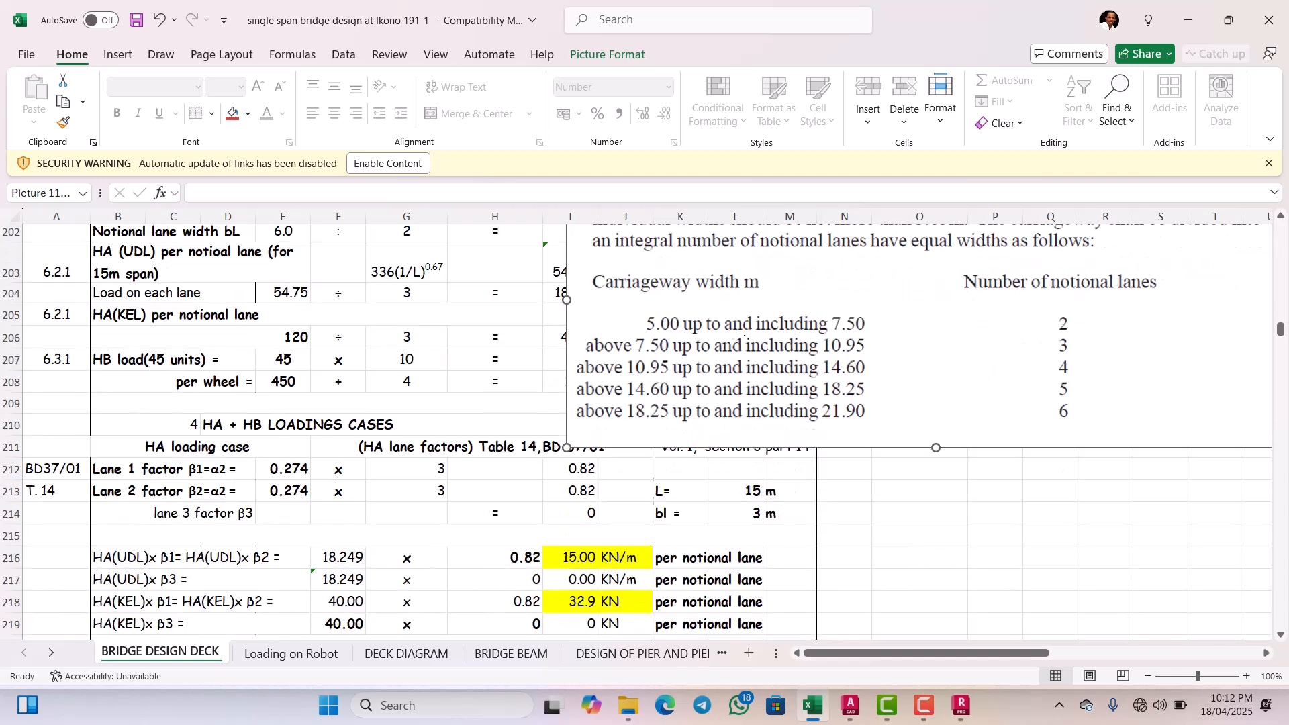
pyautogui.scroll(3, 743, 338)
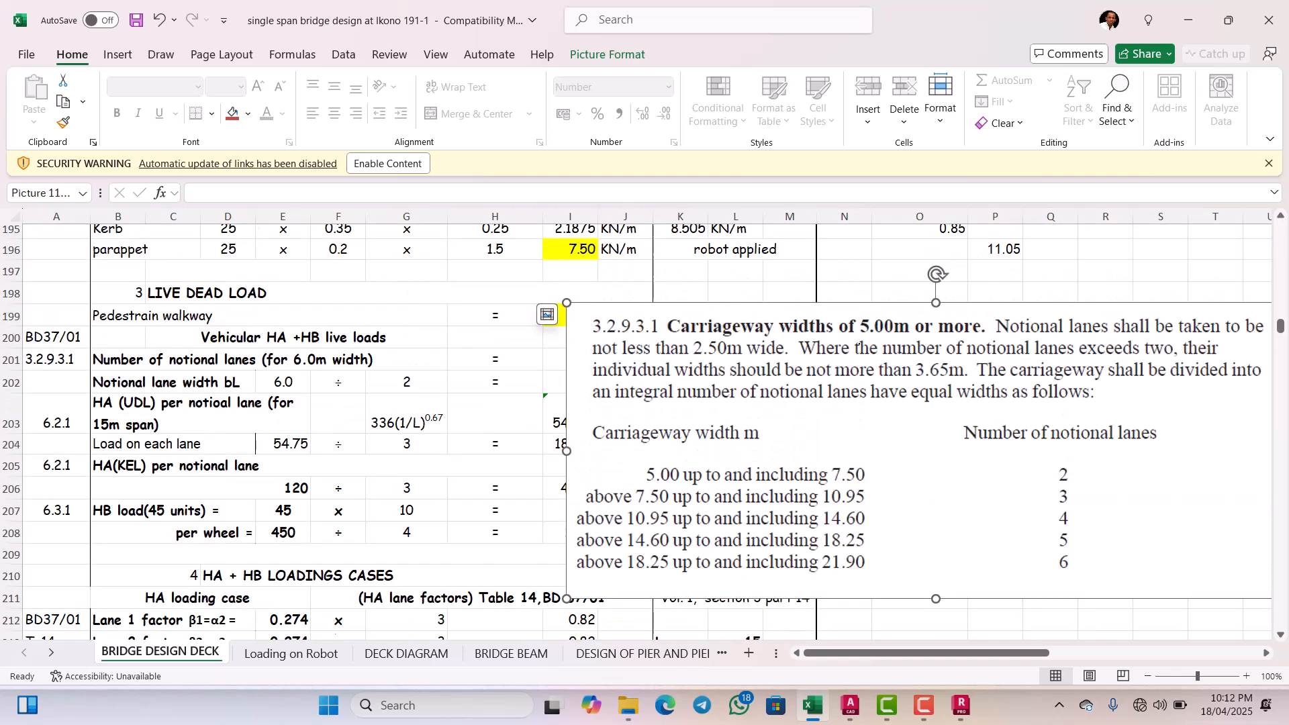
pyautogui.scroll(-1, 936, 346)
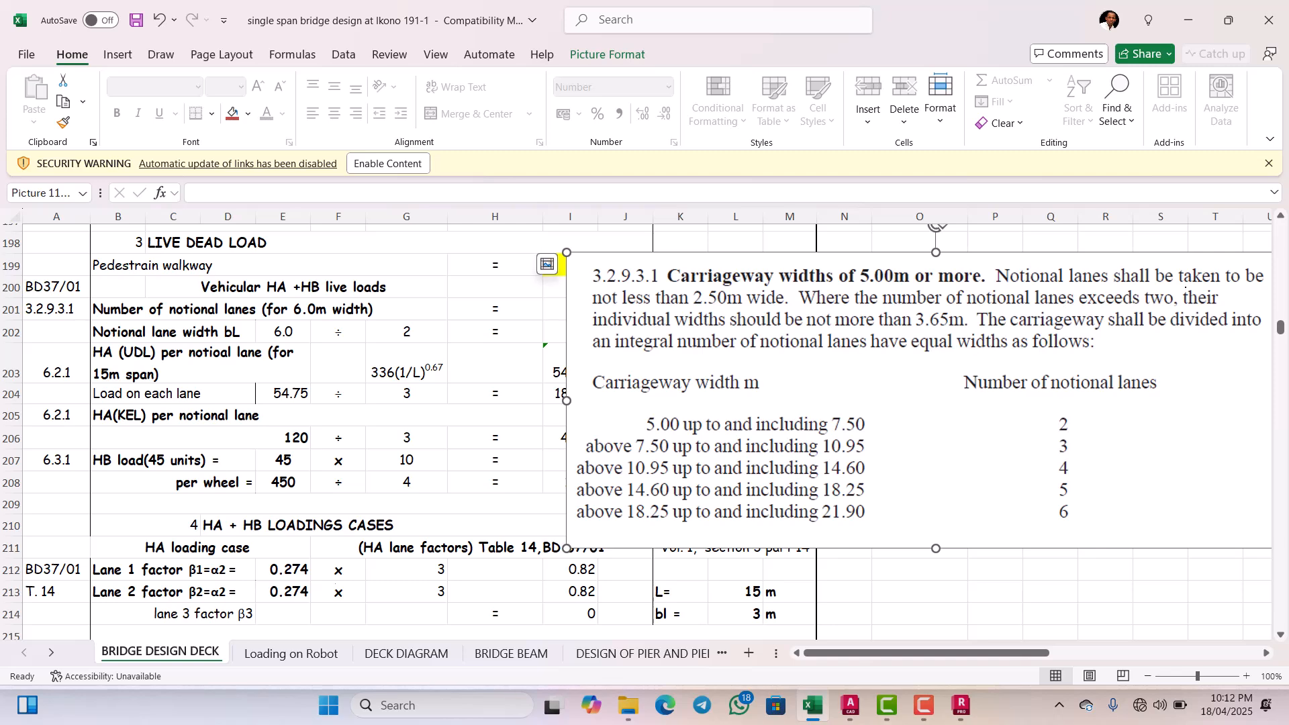
pyautogui.moveTo(1185, 287); pyautogui.dragTo(1146, 299)
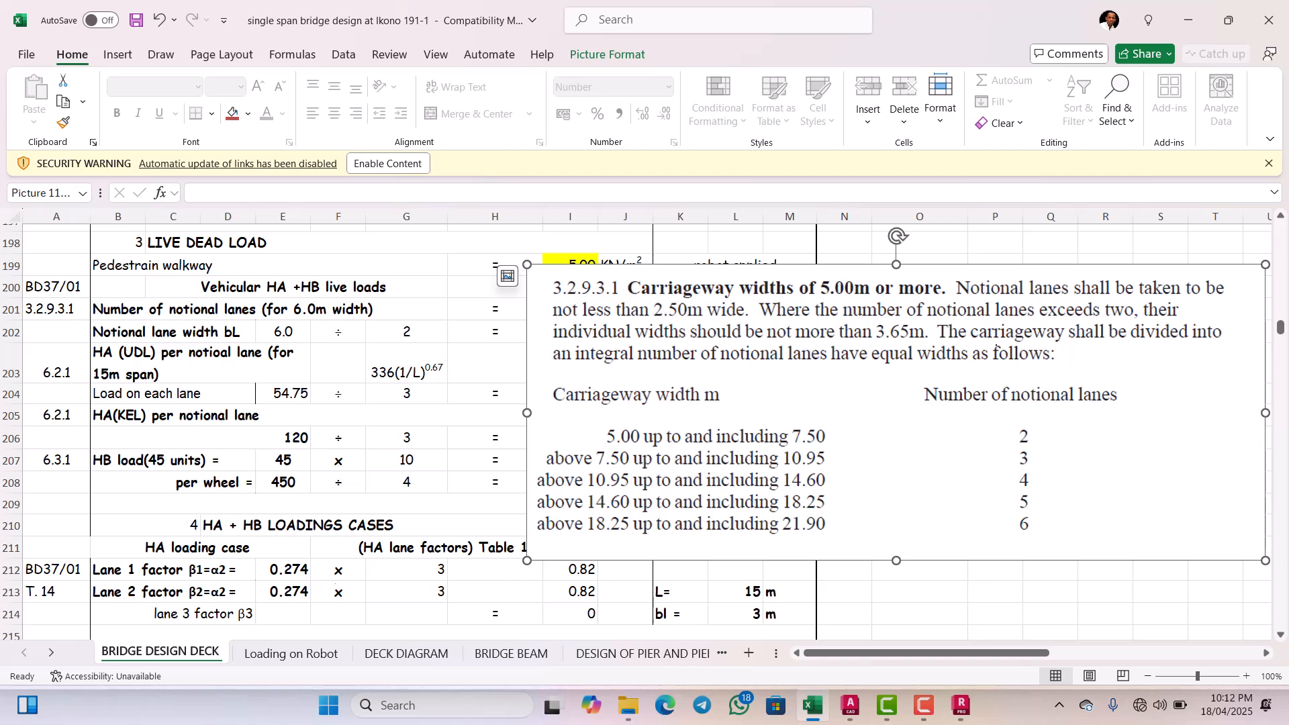
pyautogui.scroll(-1, 1139, 293)
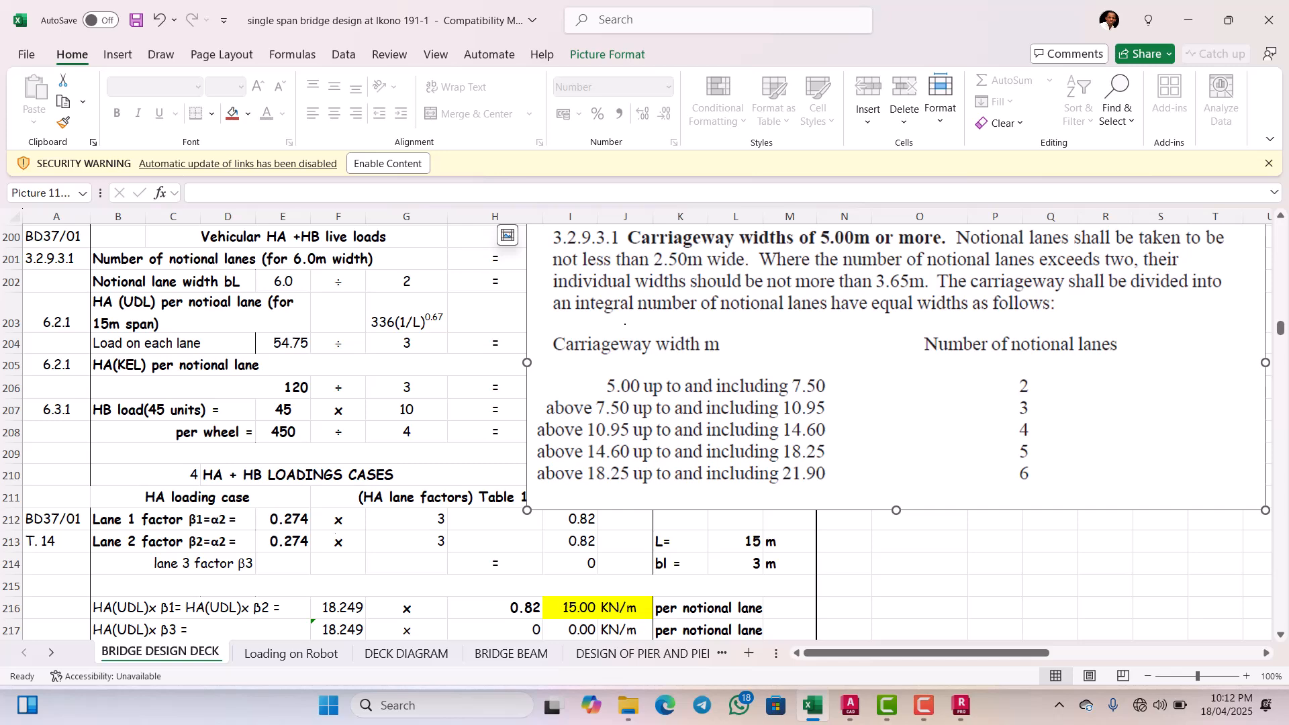
pyautogui.scroll(1, 625, 324)
pyautogui.scroll(-1, 805, 323)
pyautogui.scroll(1, 636, 433)
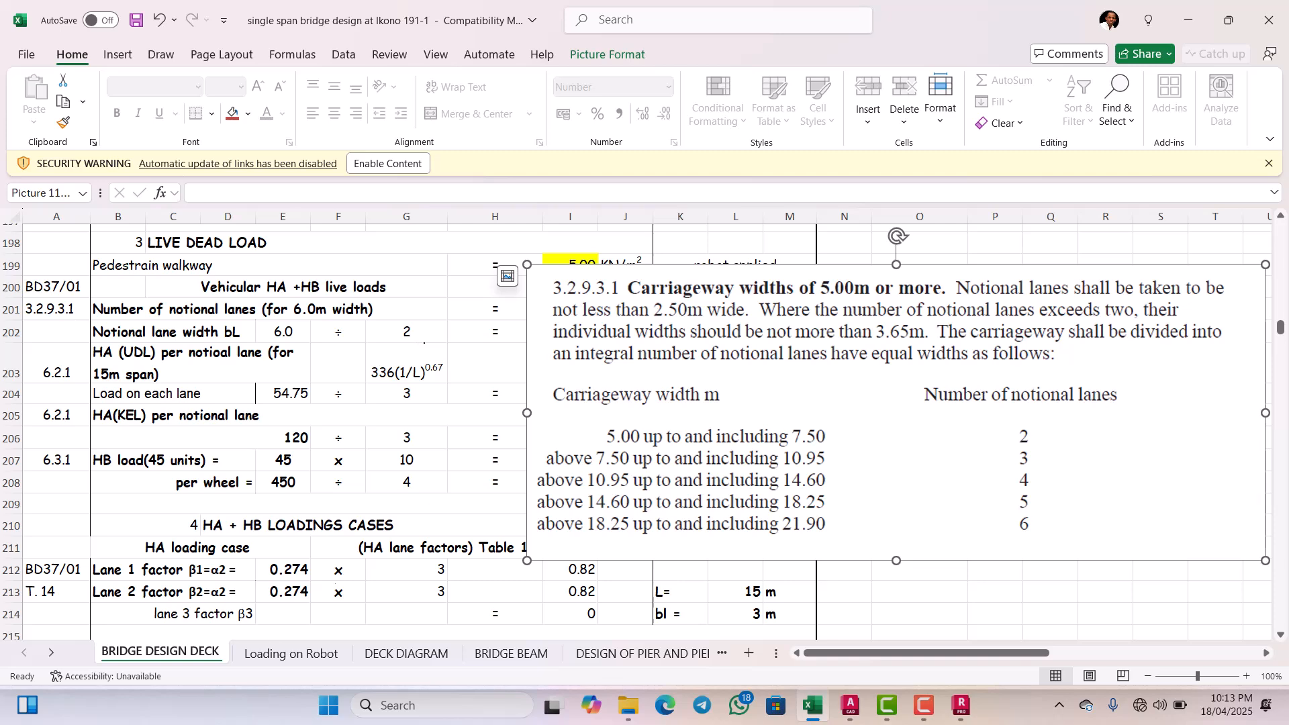
# Step: Move the clause picture clear of the calculations and check the notional lane count and lane width
pyautogui.scroll(2, 636, 433)
pyautogui.moveTo(725, 483); pyautogui.dragTo(1141, 447)
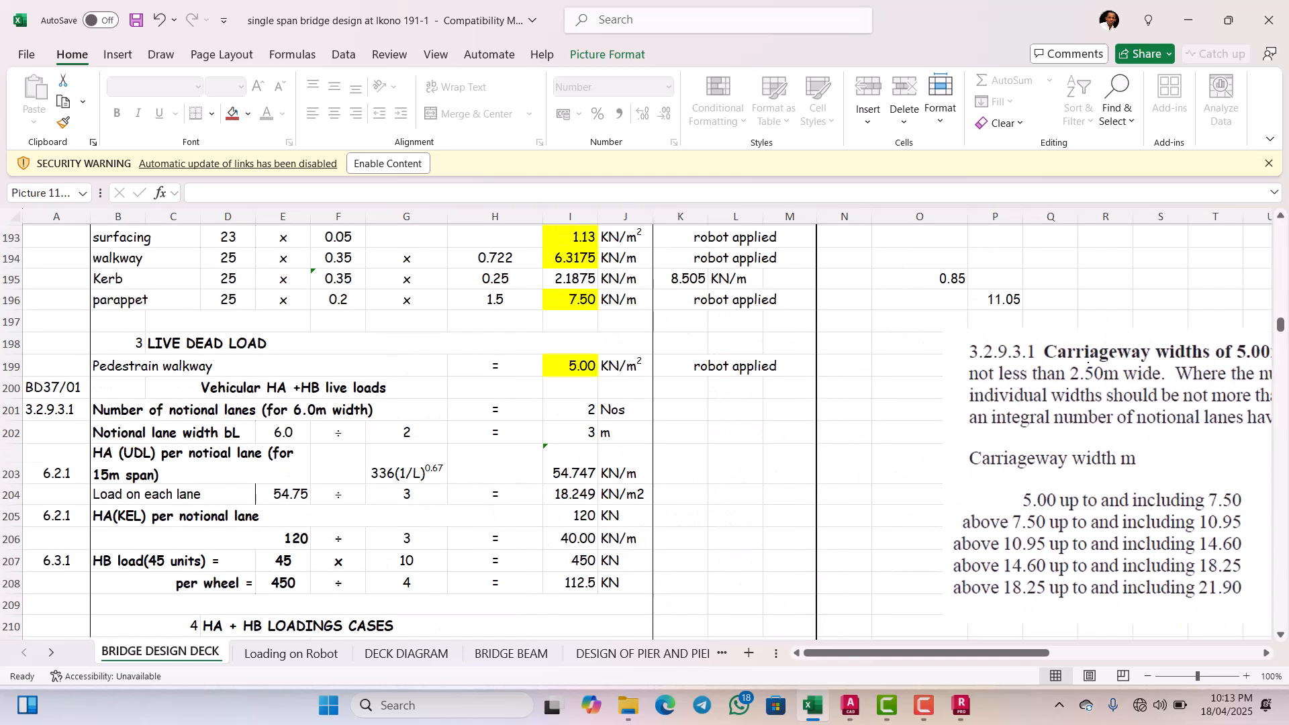
pyautogui.scroll(-2, 636, 433)
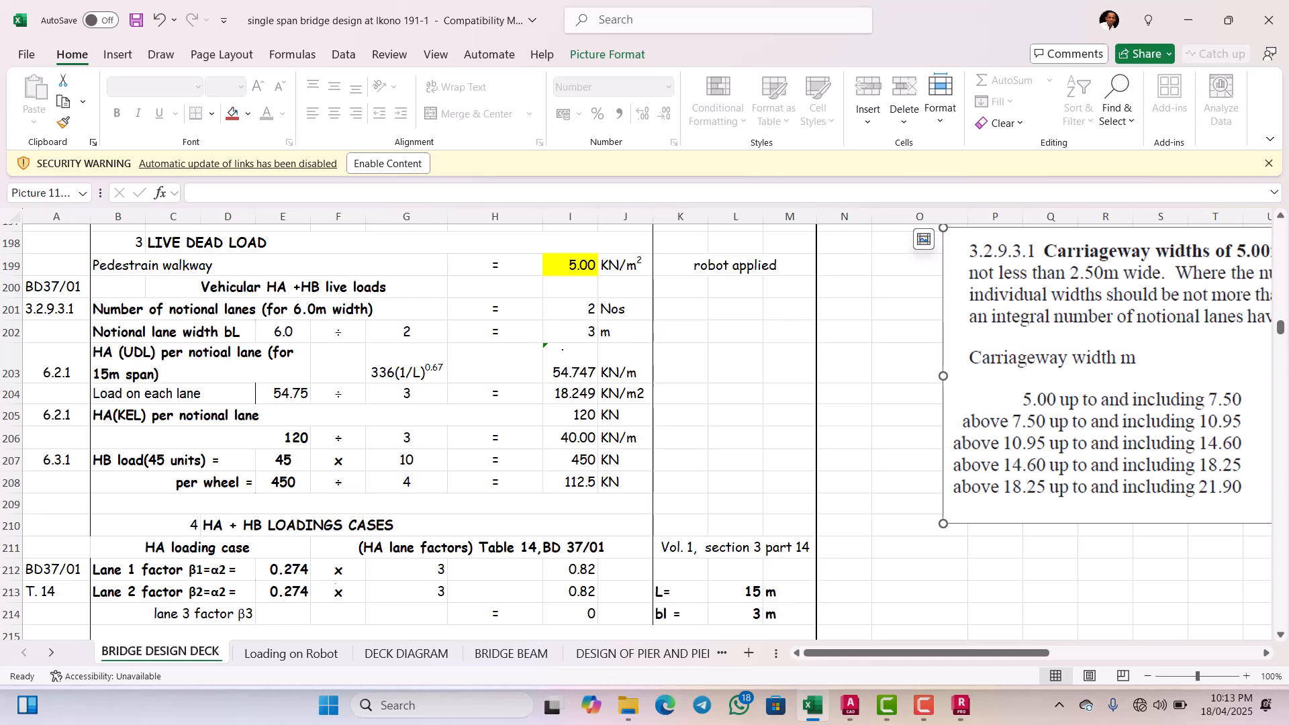
pyautogui.scroll(-1, 638, 429)
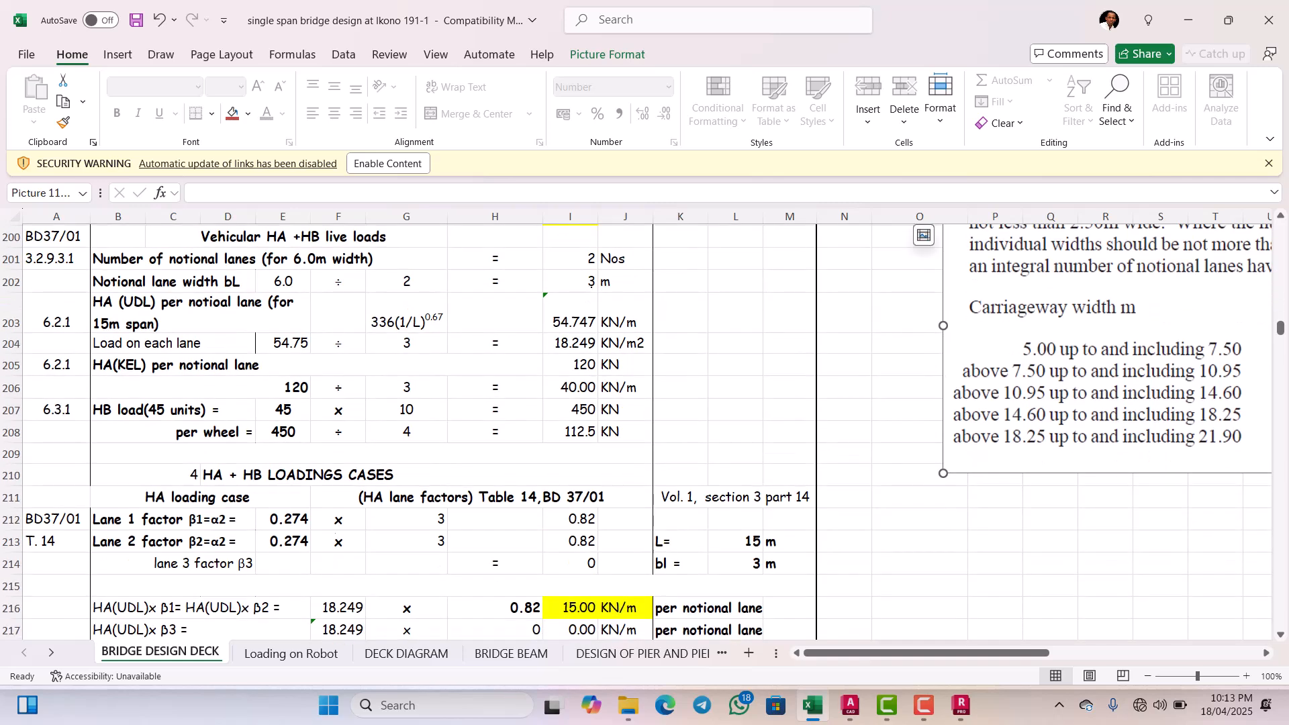
pyautogui.scroll(2, 872, 390)
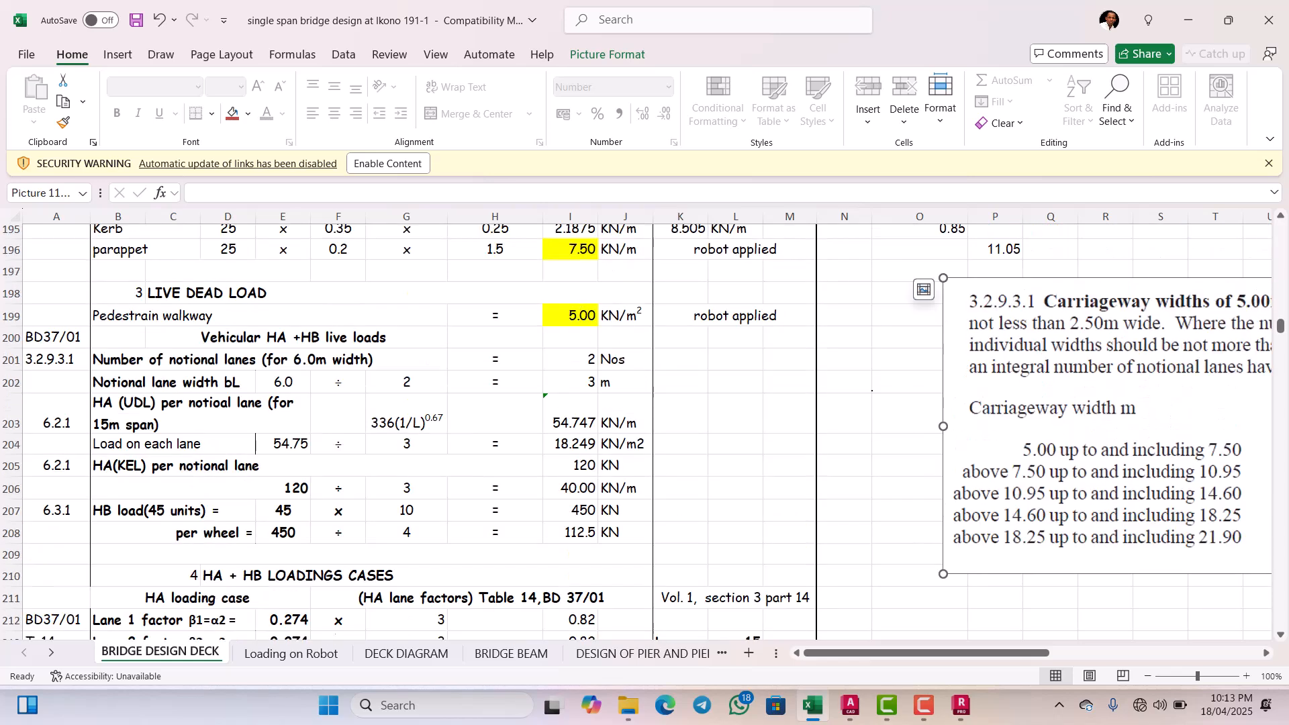
# Step: Recheck the carriageway width clause and place its picture just beside the calculation columns
pyautogui.moveTo(1107, 403); pyautogui.dragTo(800, 393)
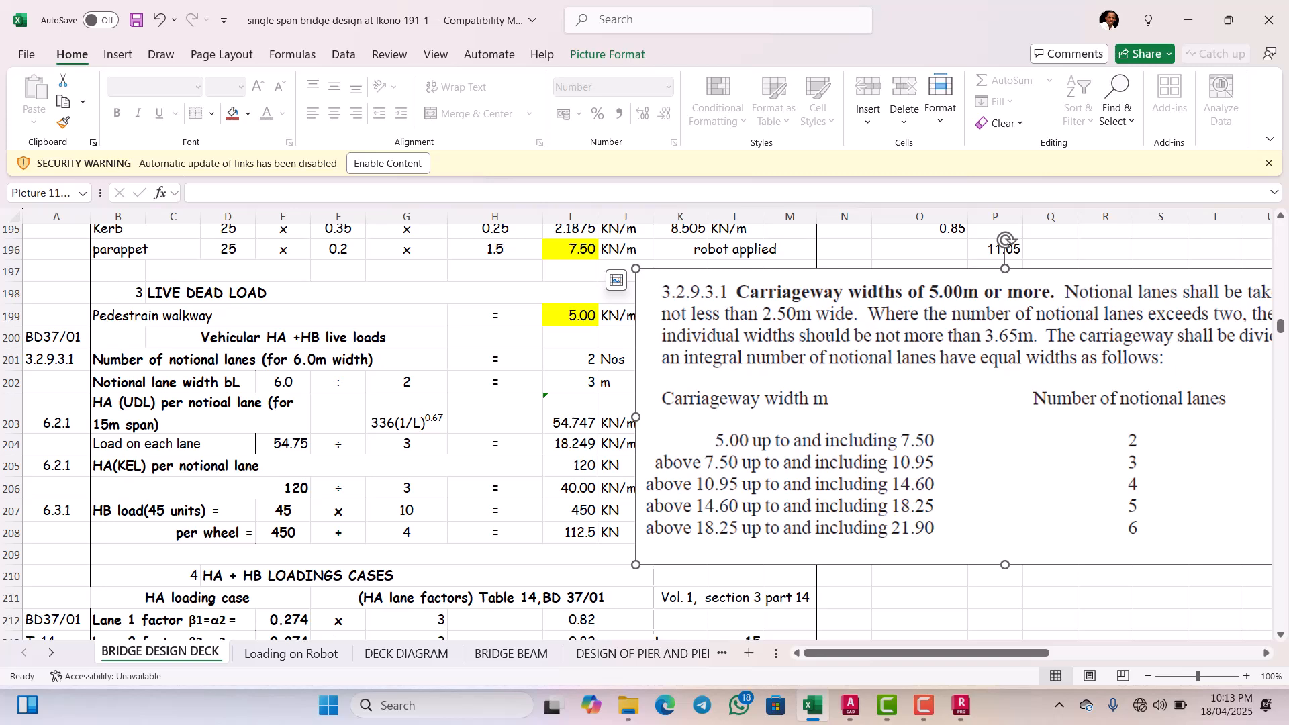
pyautogui.scroll(-1, 915, 332)
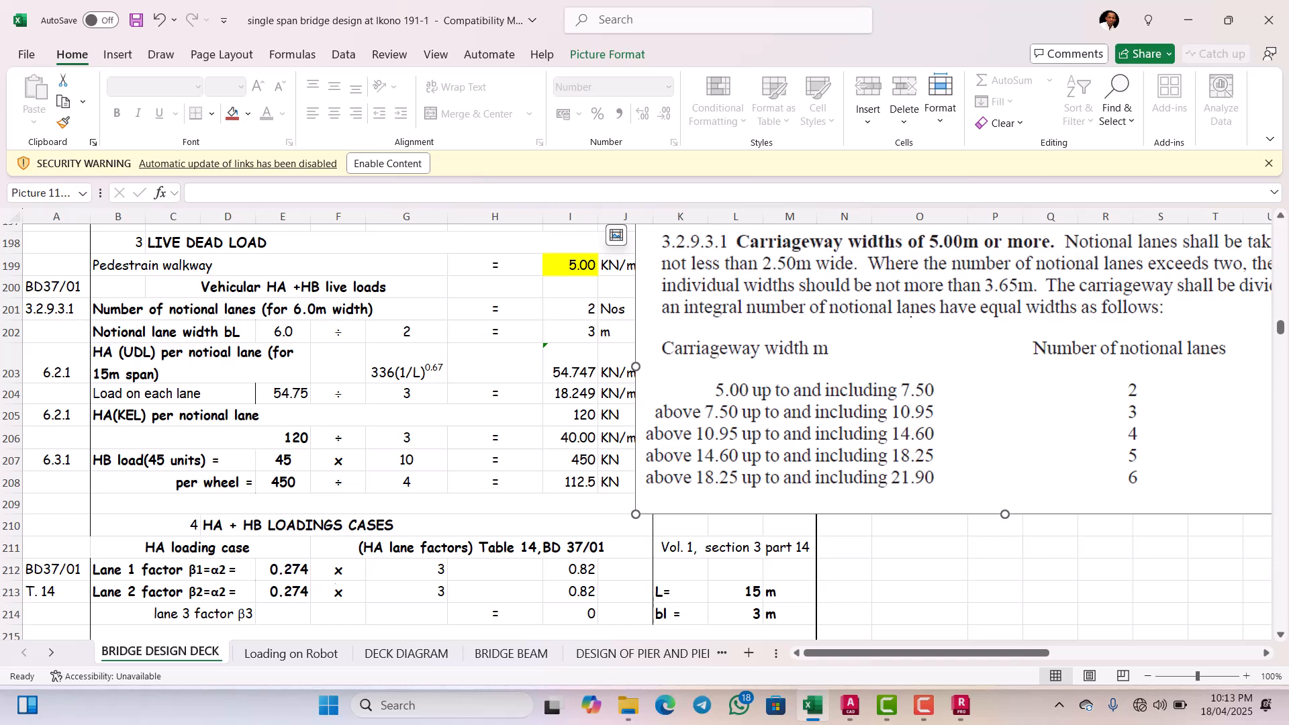
pyautogui.moveTo(945, 316); pyautogui.dragTo(1147, 316)
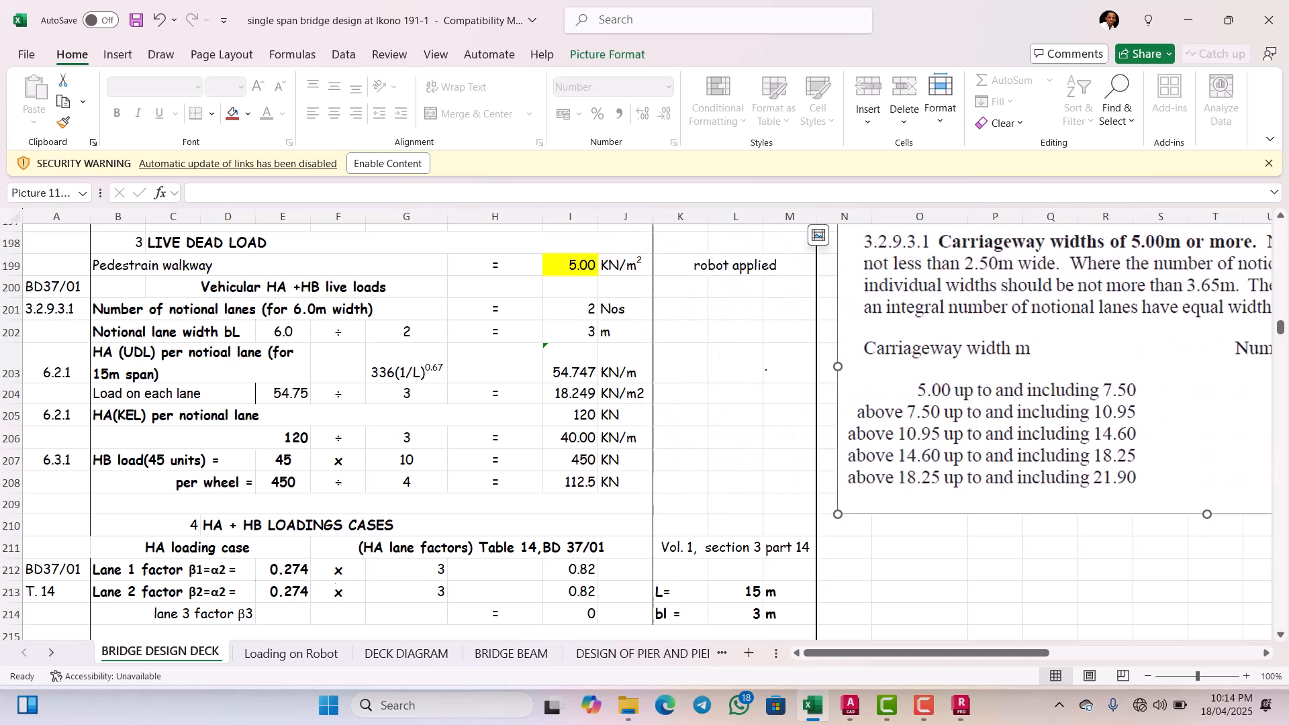
# Step: Examine how the HA (UDL) per notional lane is divided by the lane width and multiplied by the lane factor
pyautogui.scroll(-1, 645, 429)
pyautogui.scroll(1, 644, 430)
pyautogui.scroll(-1, 645, 430)
pyautogui.scroll(-3, 644, 429)
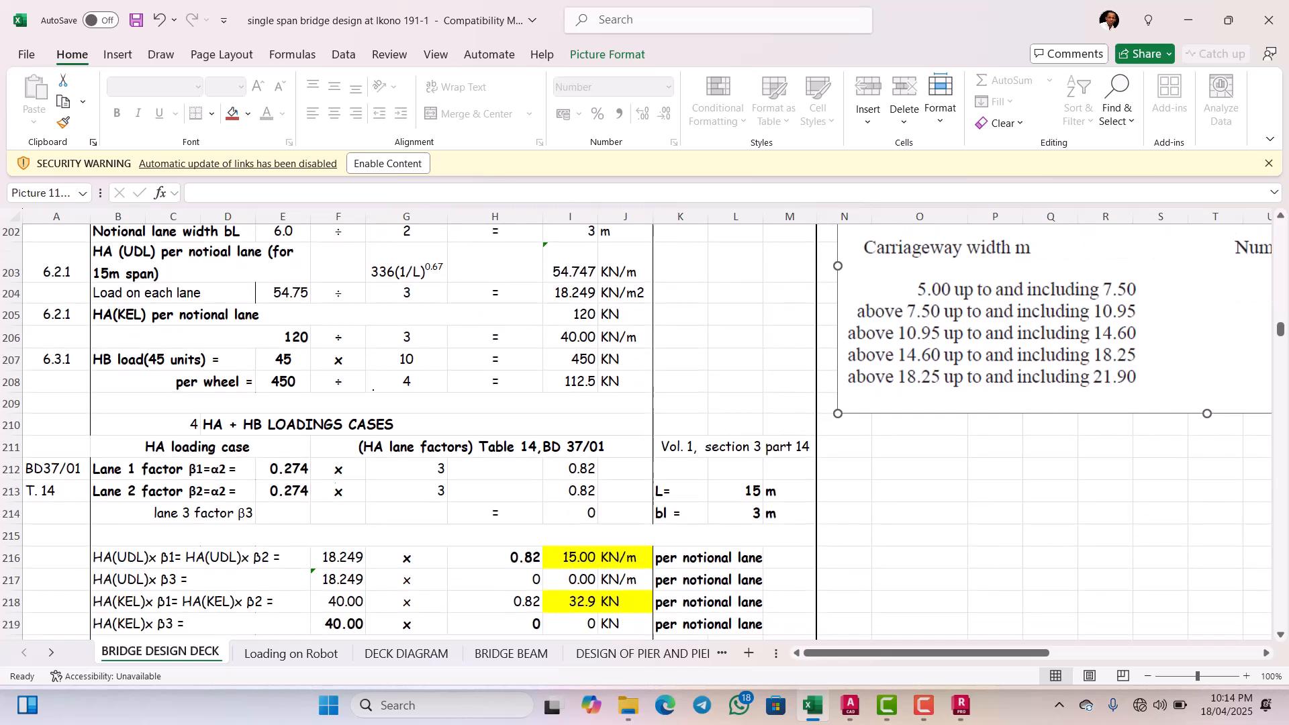
pyautogui.scroll(2, 417, 374)
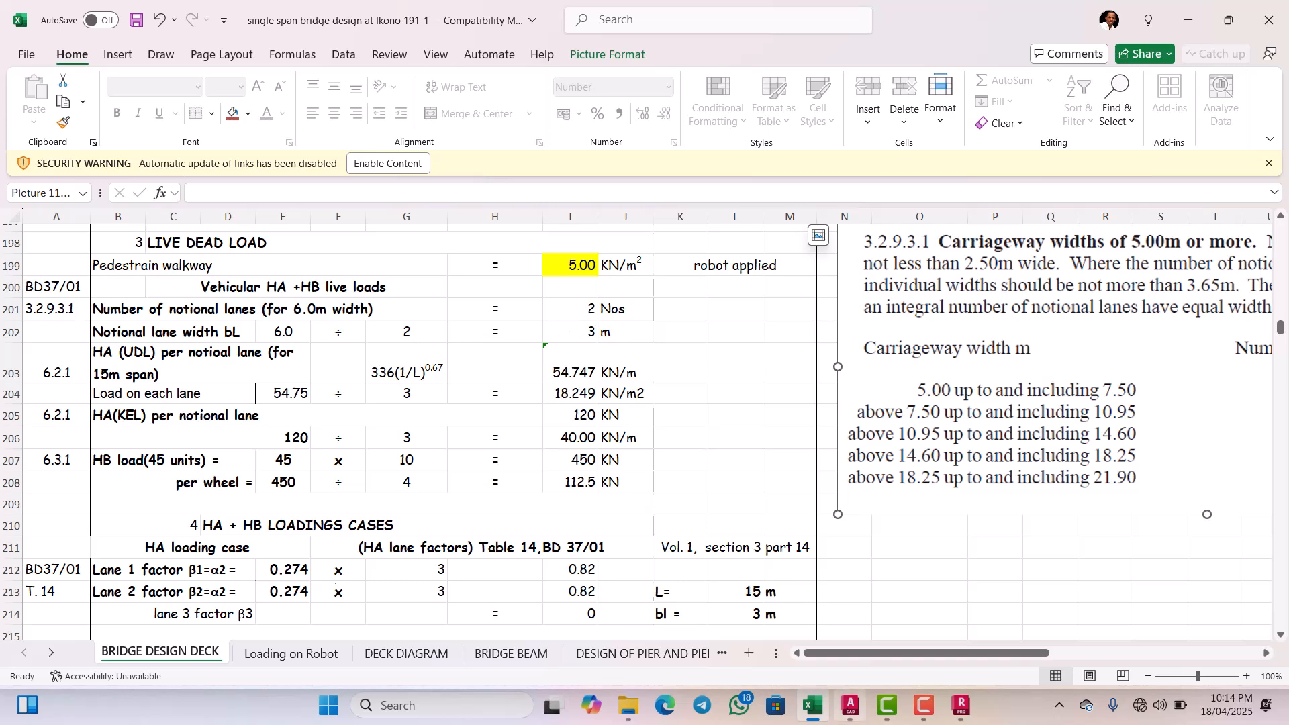
# Step: Switch to Robot Structural Analysis and display the bridge model in the Geometry layout, dismissing the slab reinforcement dialog
pyautogui.click(961, 705)
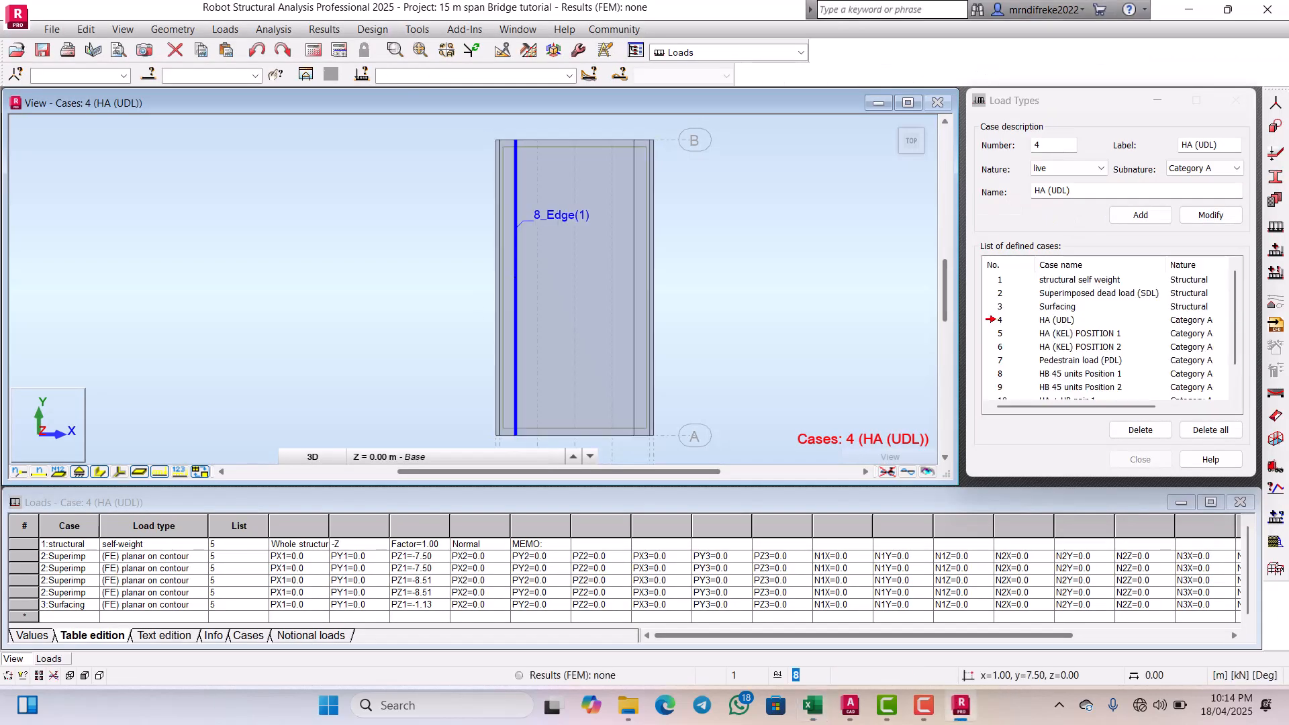
pyautogui.scroll(2, 545, 250)
pyautogui.scroll(-1, 545, 251)
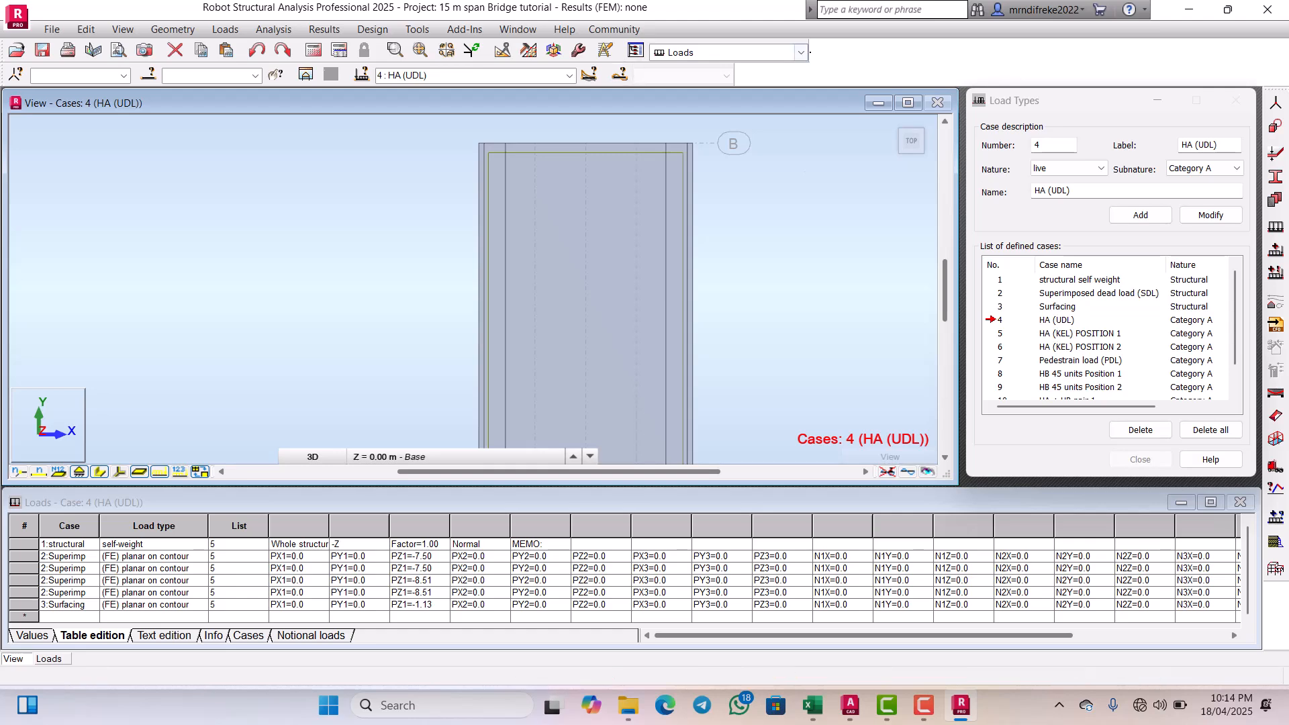
pyautogui.click(801, 53)
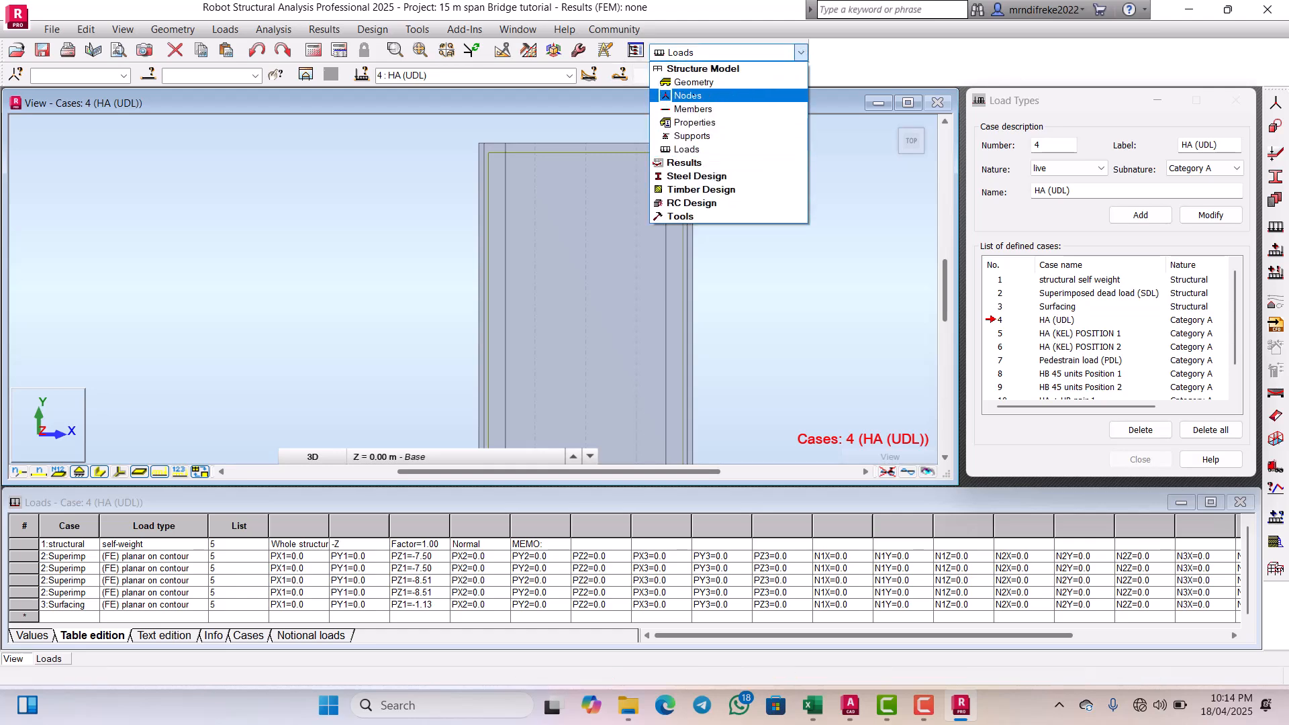
pyautogui.click(697, 82)
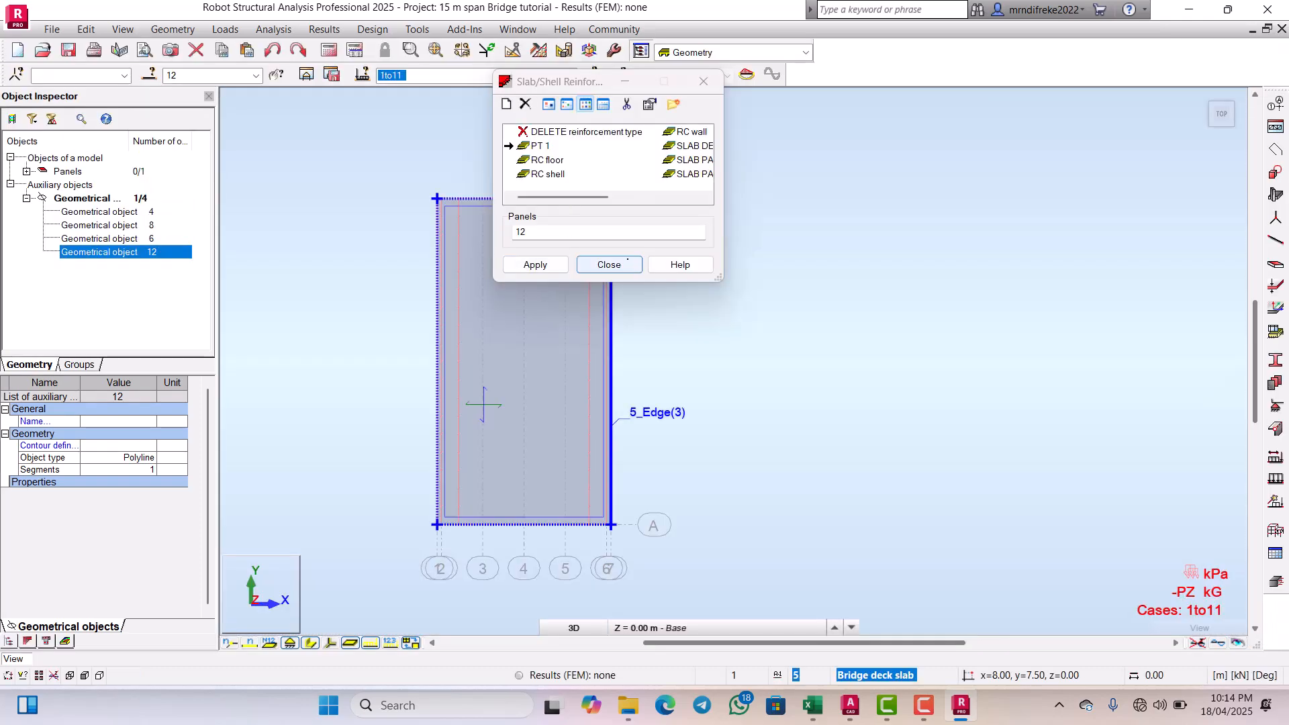
pyautogui.click(608, 264)
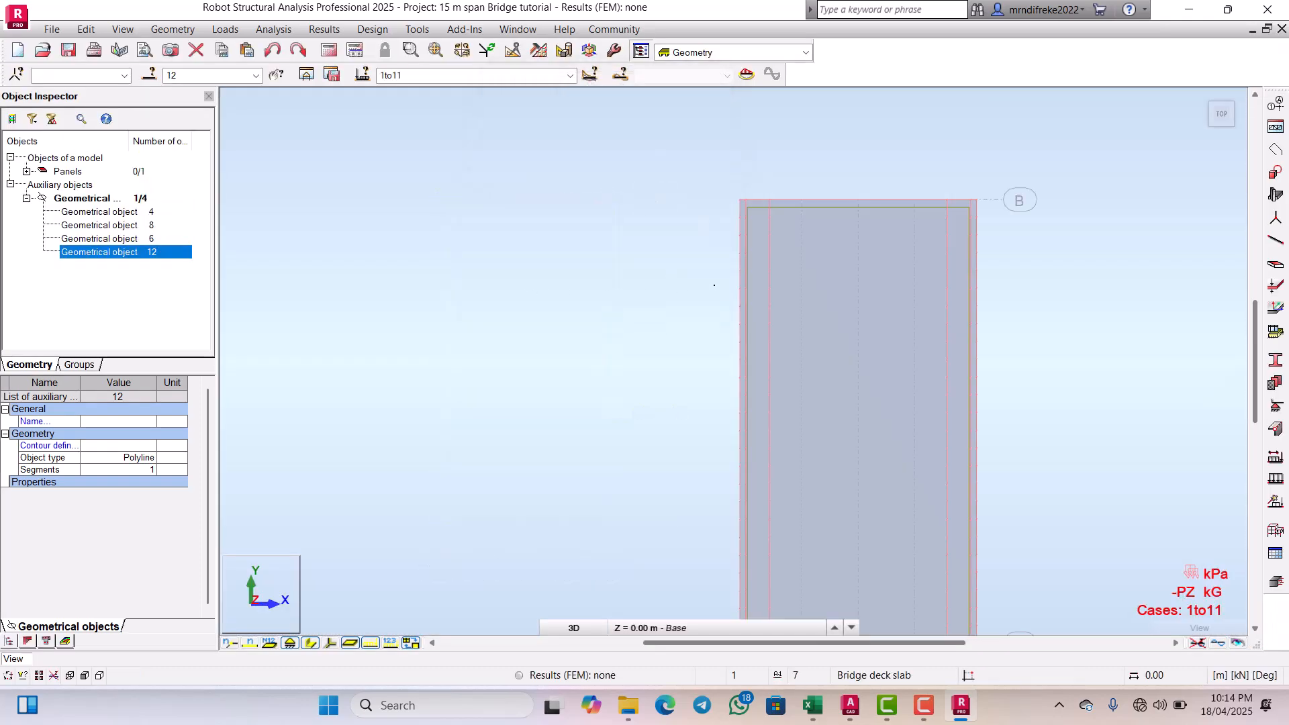
# Step: Identify the deck's auxiliary lines by selecting geometrical objects 6 and 4, and set the current load case to structural self weight
pyautogui.scroll(-3, 612, 257)
pyautogui.scroll(5, 662, 281)
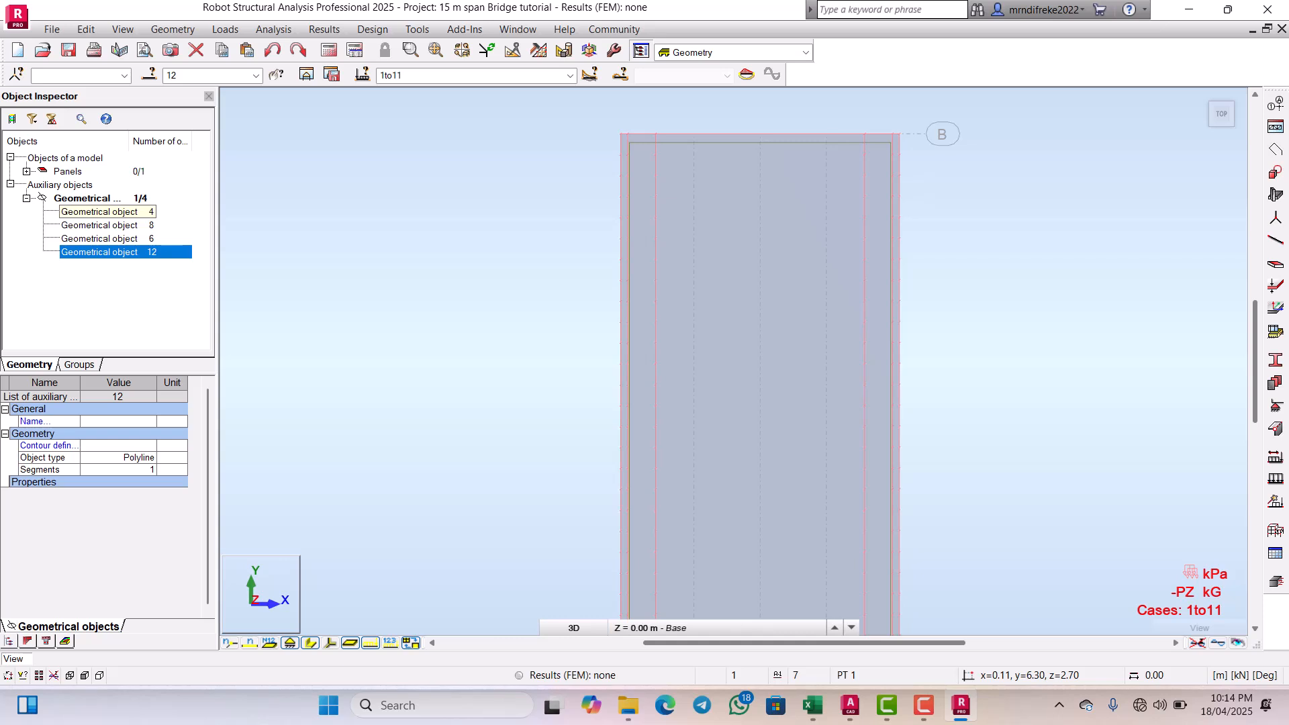
pyautogui.click(89, 239)
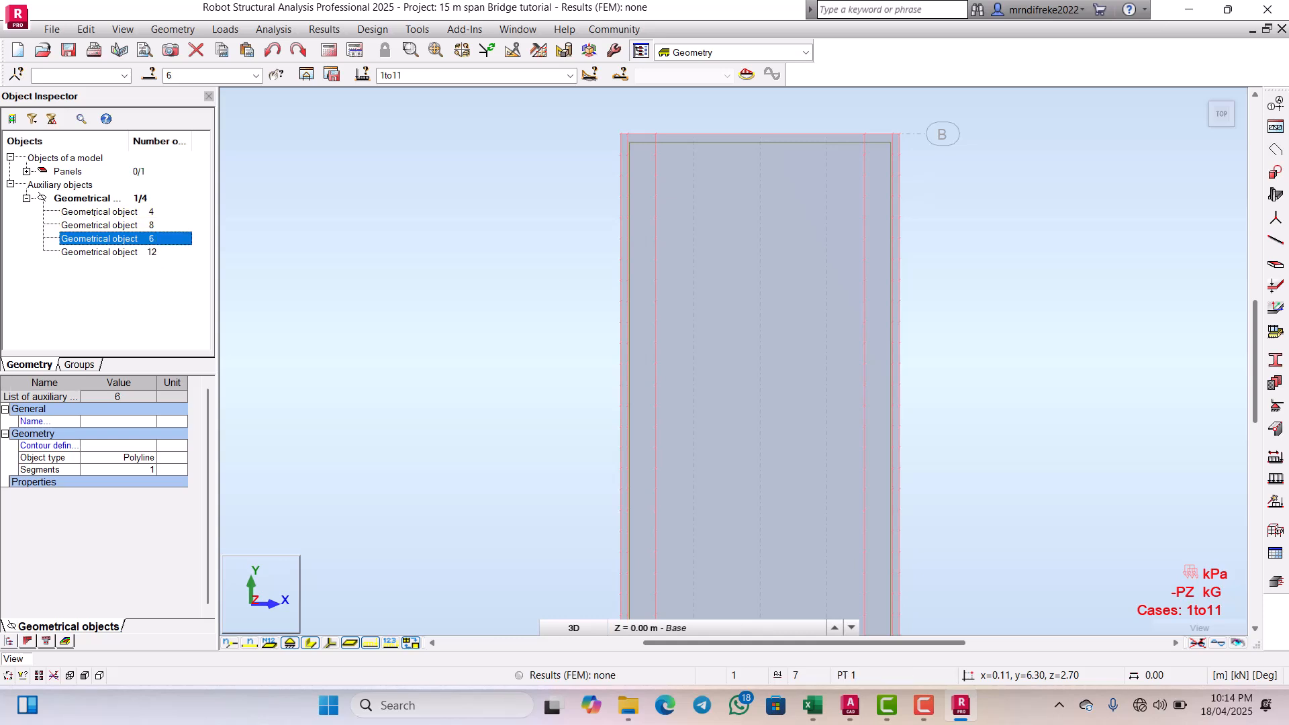
pyautogui.click(89, 212)
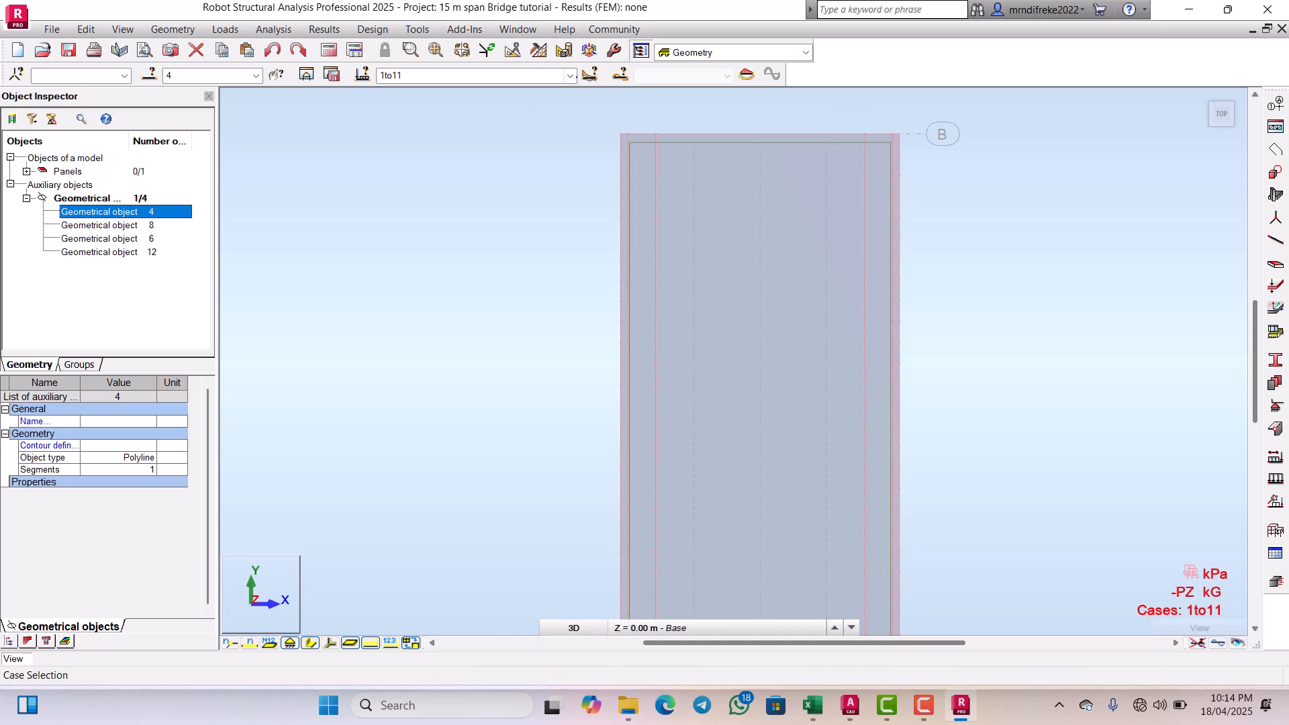
pyautogui.click(570, 75)
pyautogui.click(416, 90)
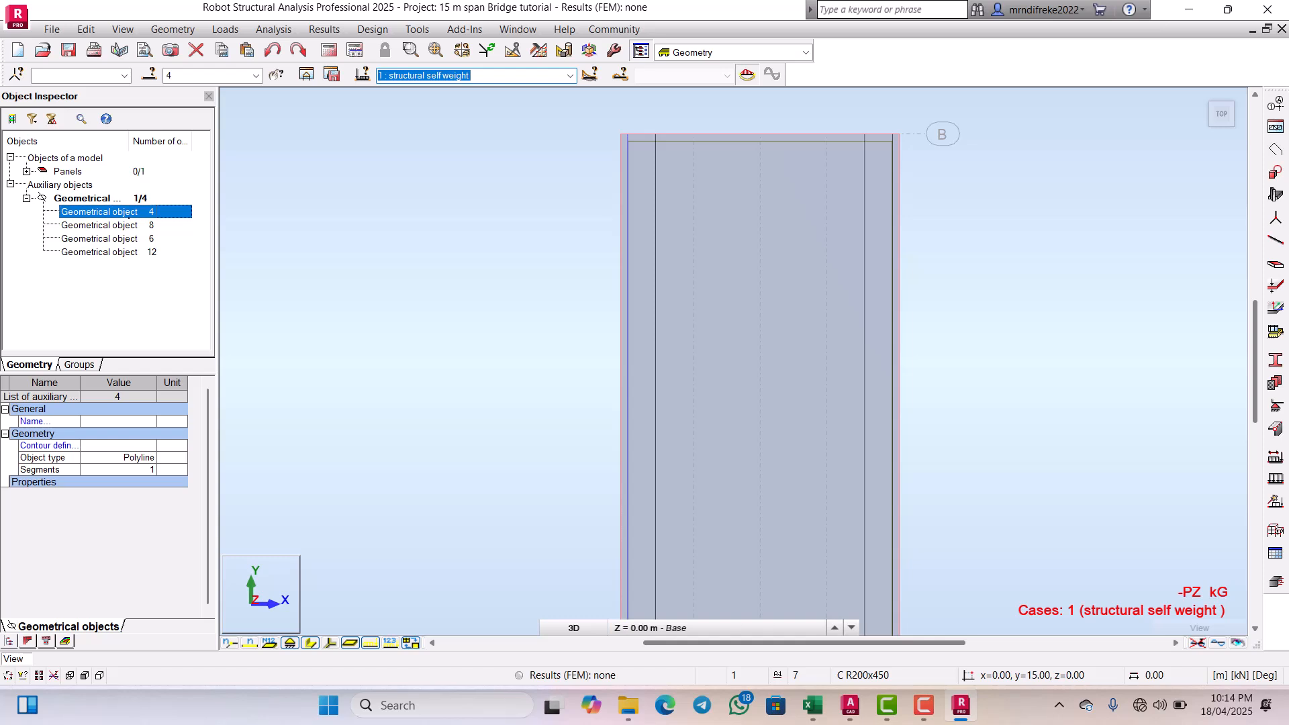
# Step: Copy geometrical object 8 once by the vector 3,0,0 m with an element numbering increment of 8 to mark the notional lane boundary
pyautogui.click(101, 225)
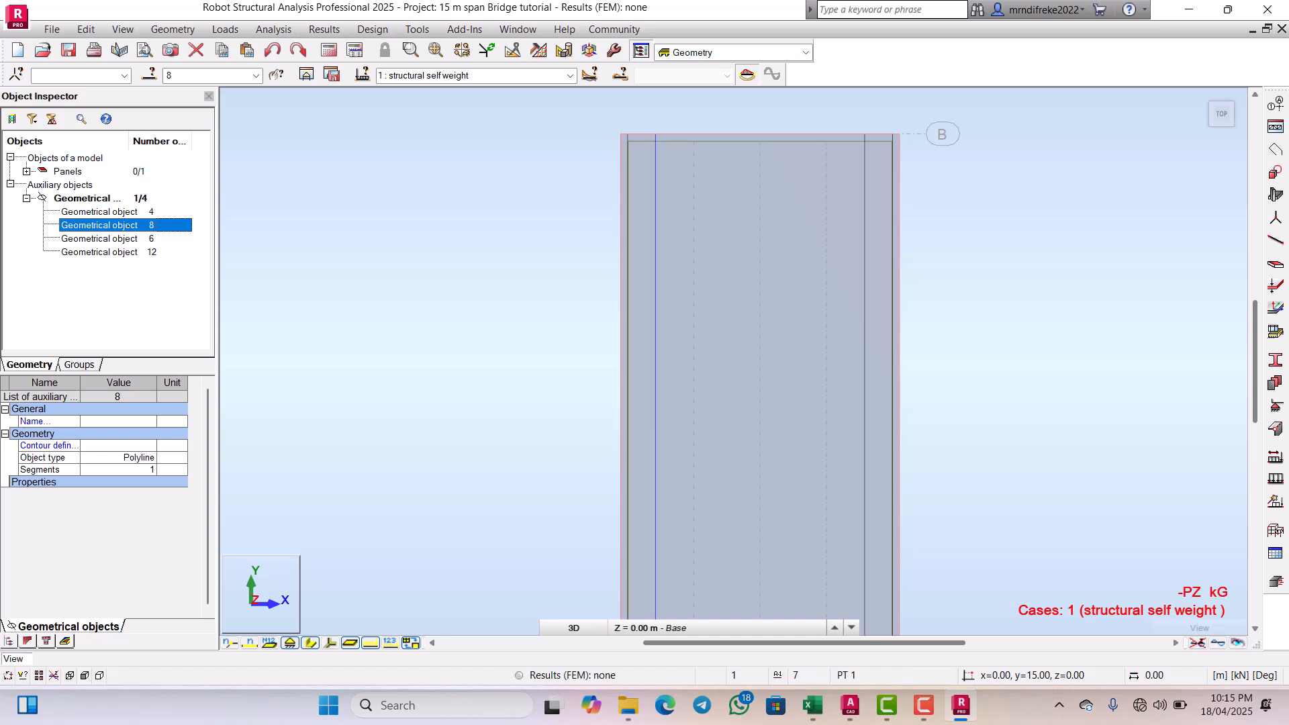
pyautogui.click(86, 29)
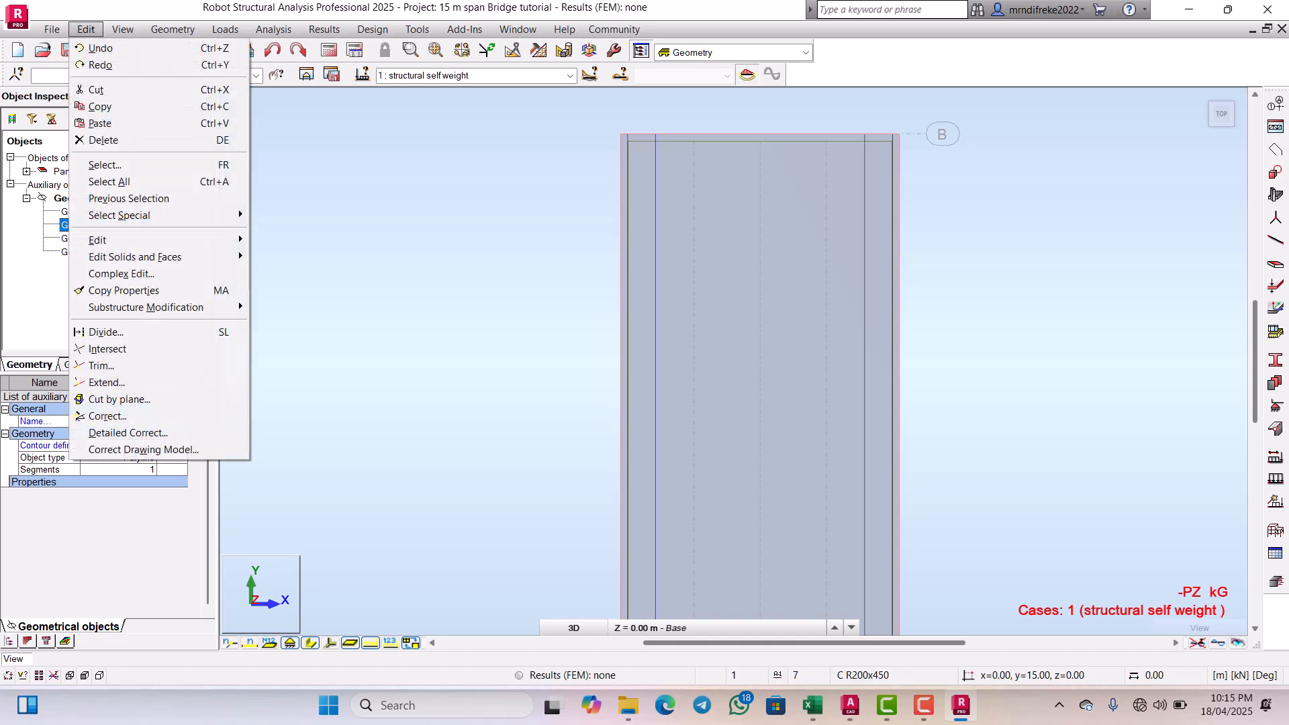
pyautogui.moveTo(168, 257)
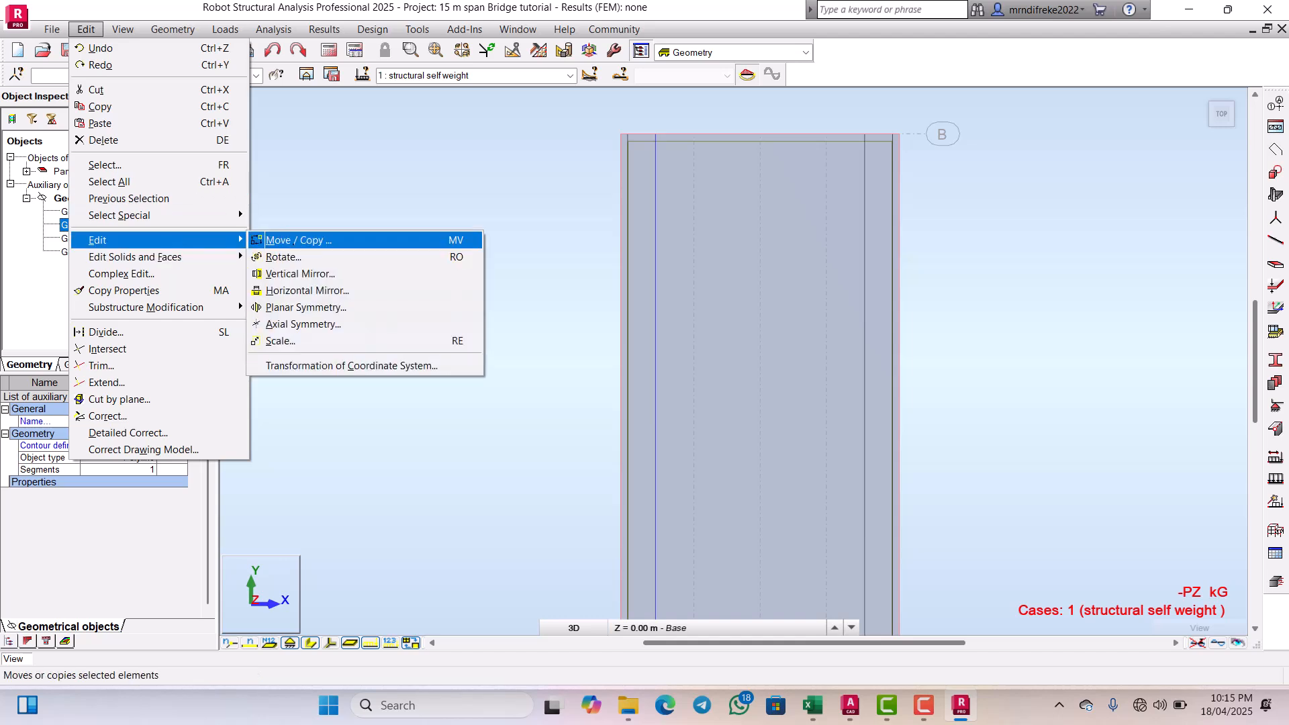
pyautogui.click(295, 239)
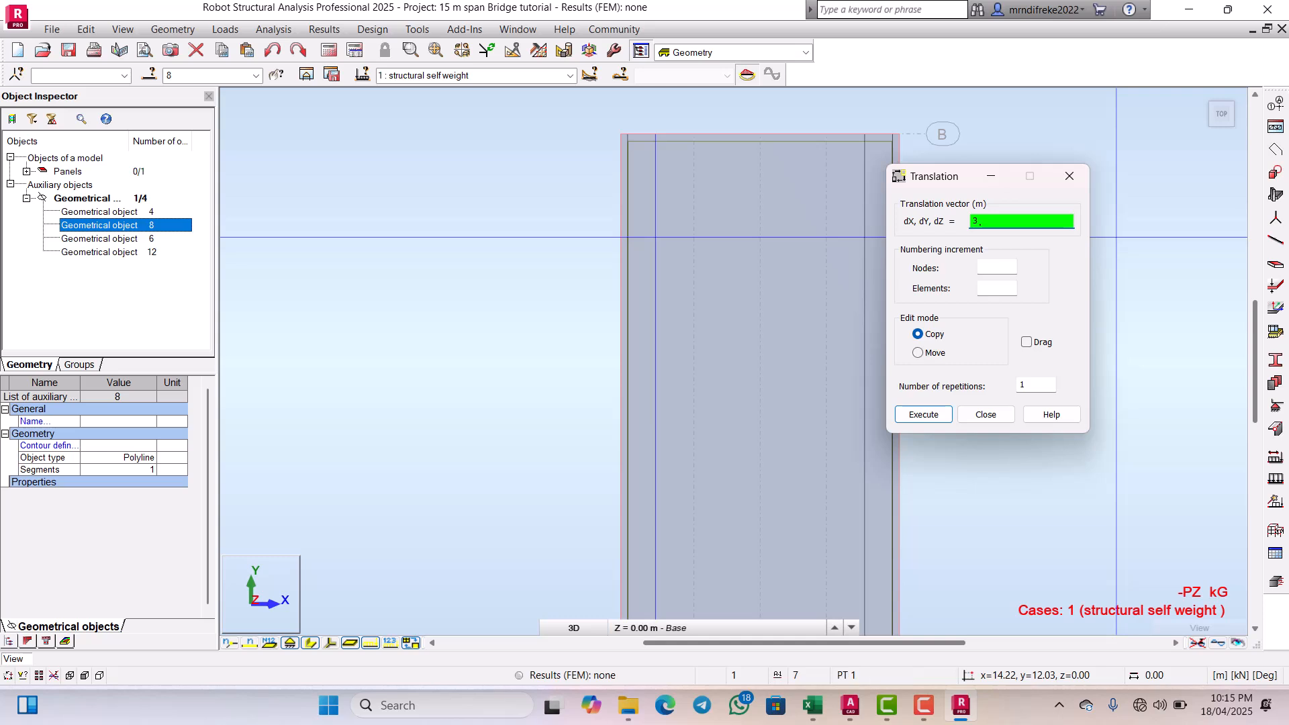
pyautogui.write('0,0')
pyautogui.click(994, 287)
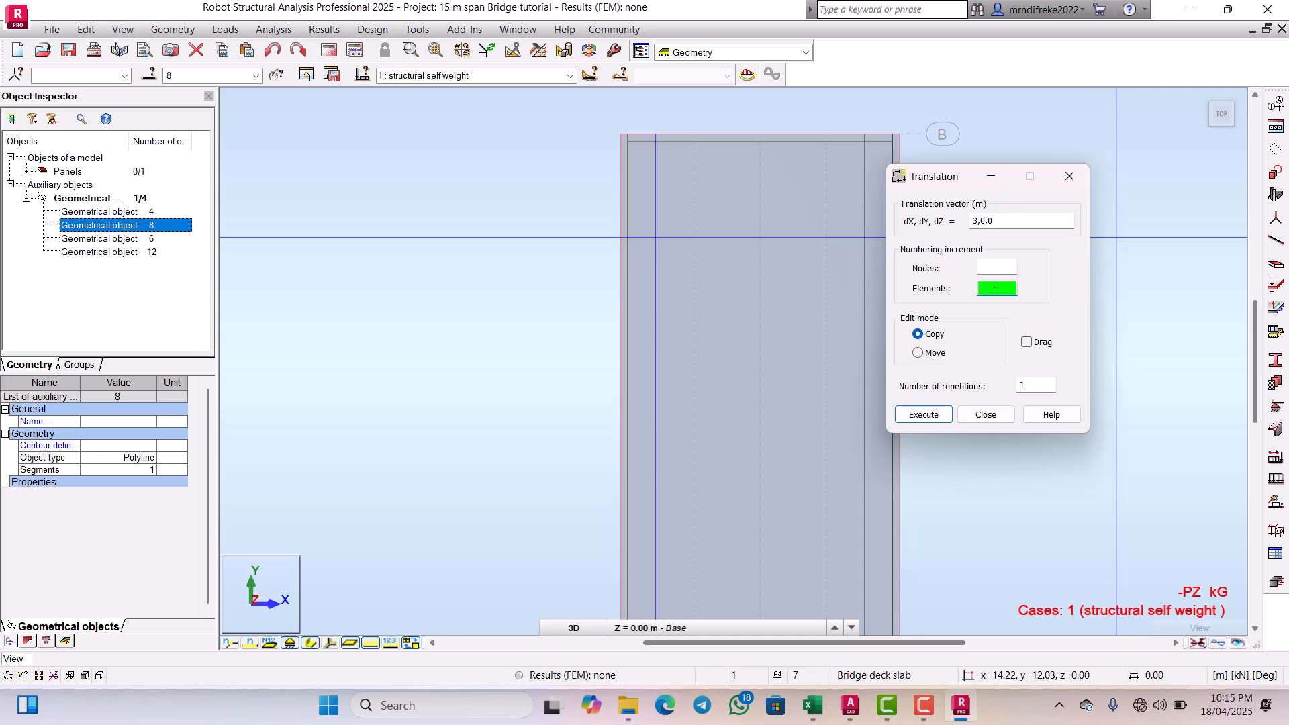
pyautogui.write('8')
pyautogui.click(951, 413)
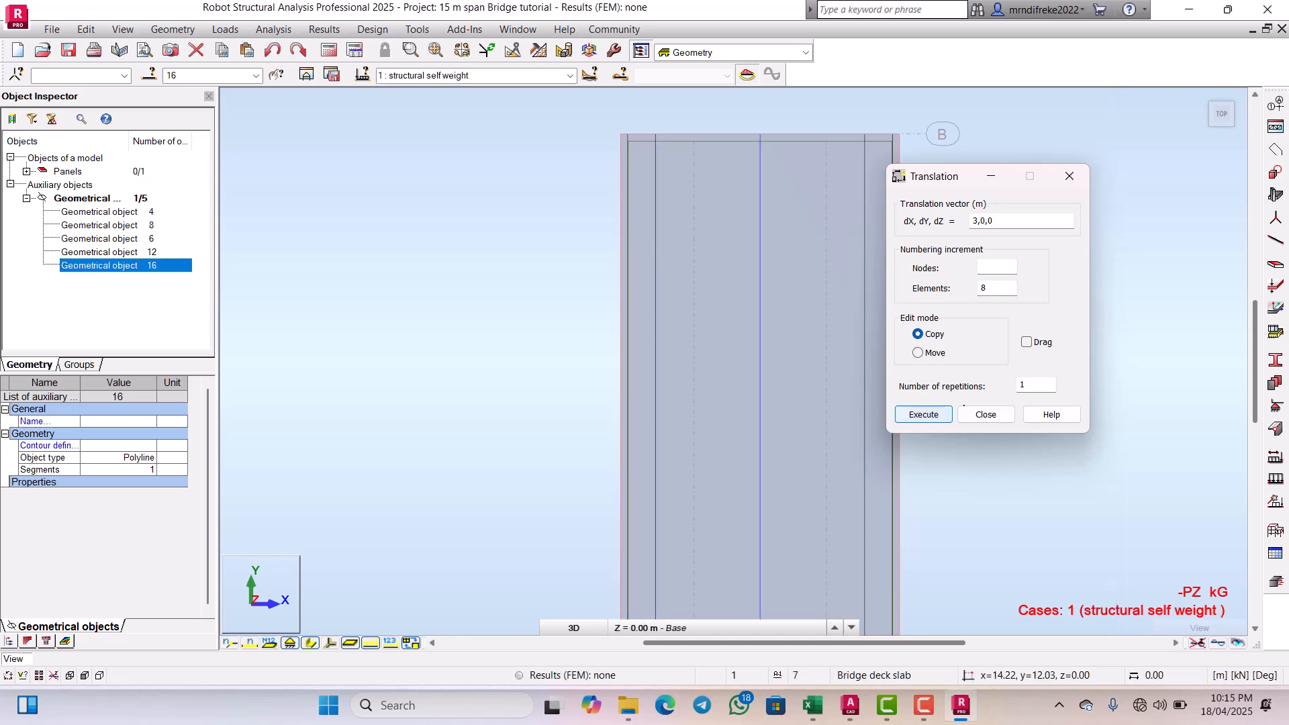
pyautogui.click(984, 414)
# Step: Return to the Loads layout and recheck the notional lane load calculations in the Excel workbook
pyautogui.scroll(-2, 698, 306)
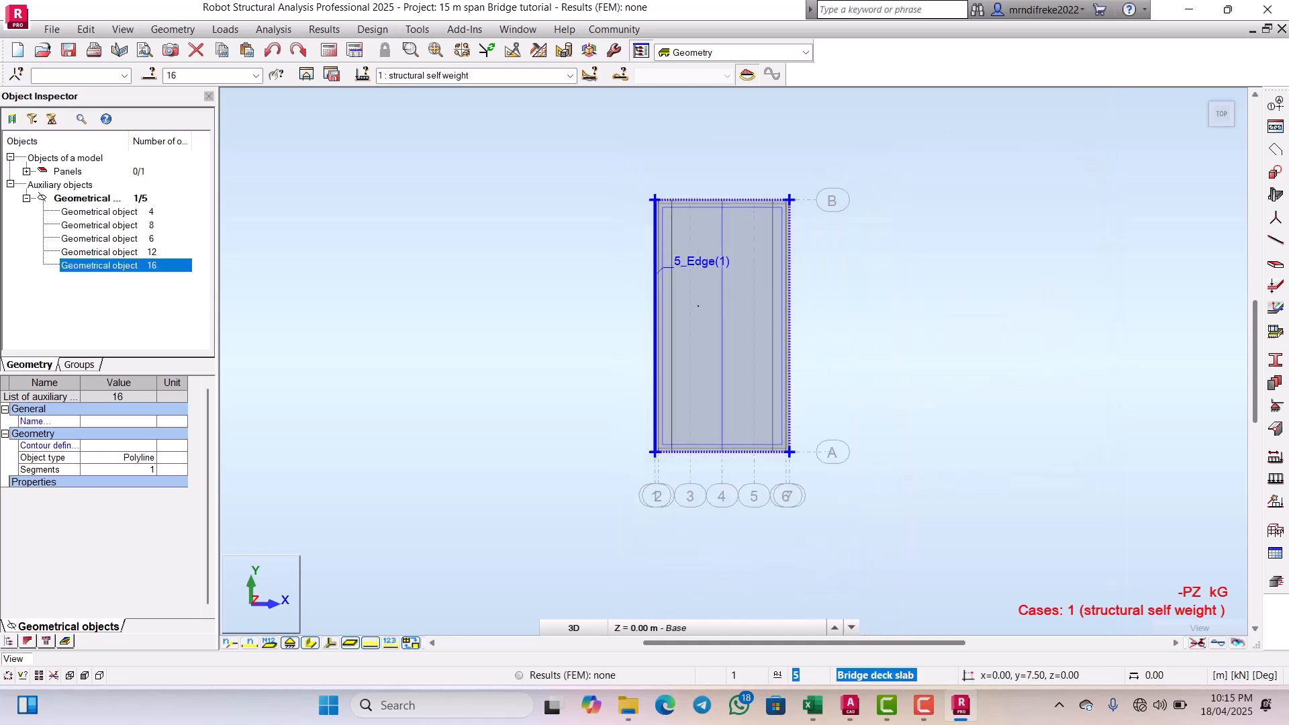
pyautogui.scroll(1, 712, 295)
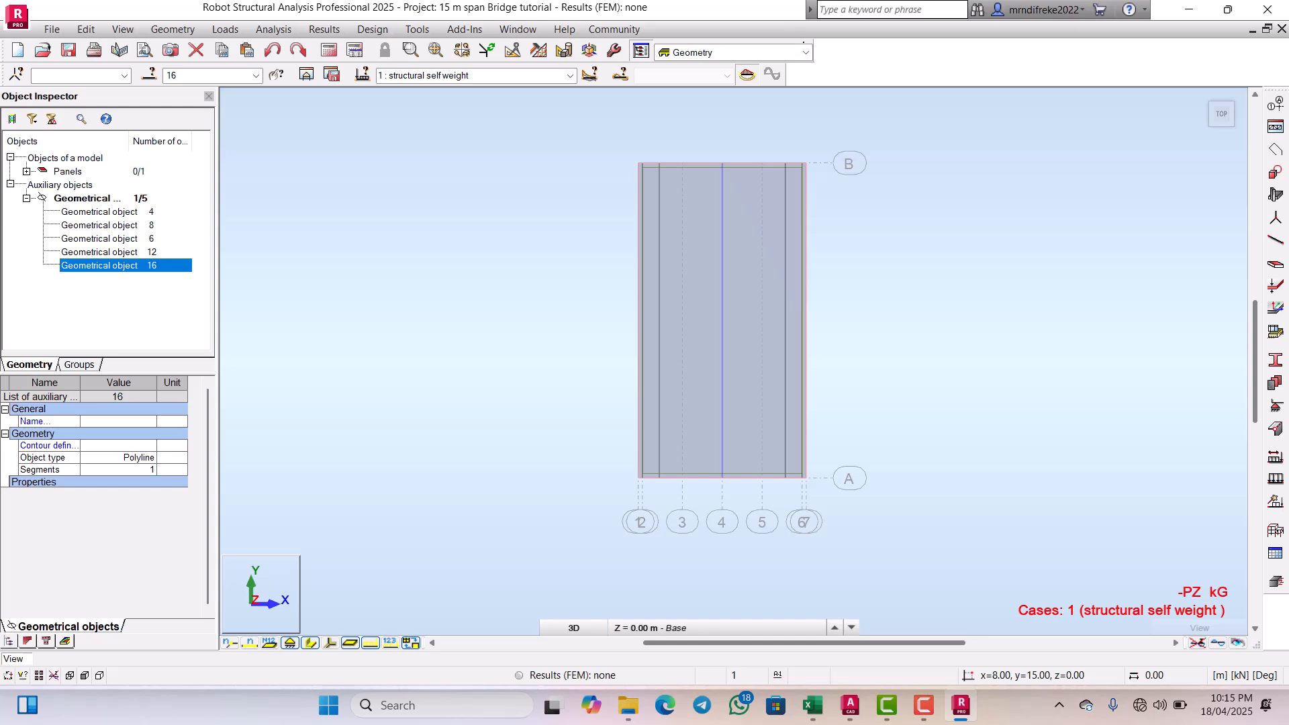
pyautogui.click(805, 53)
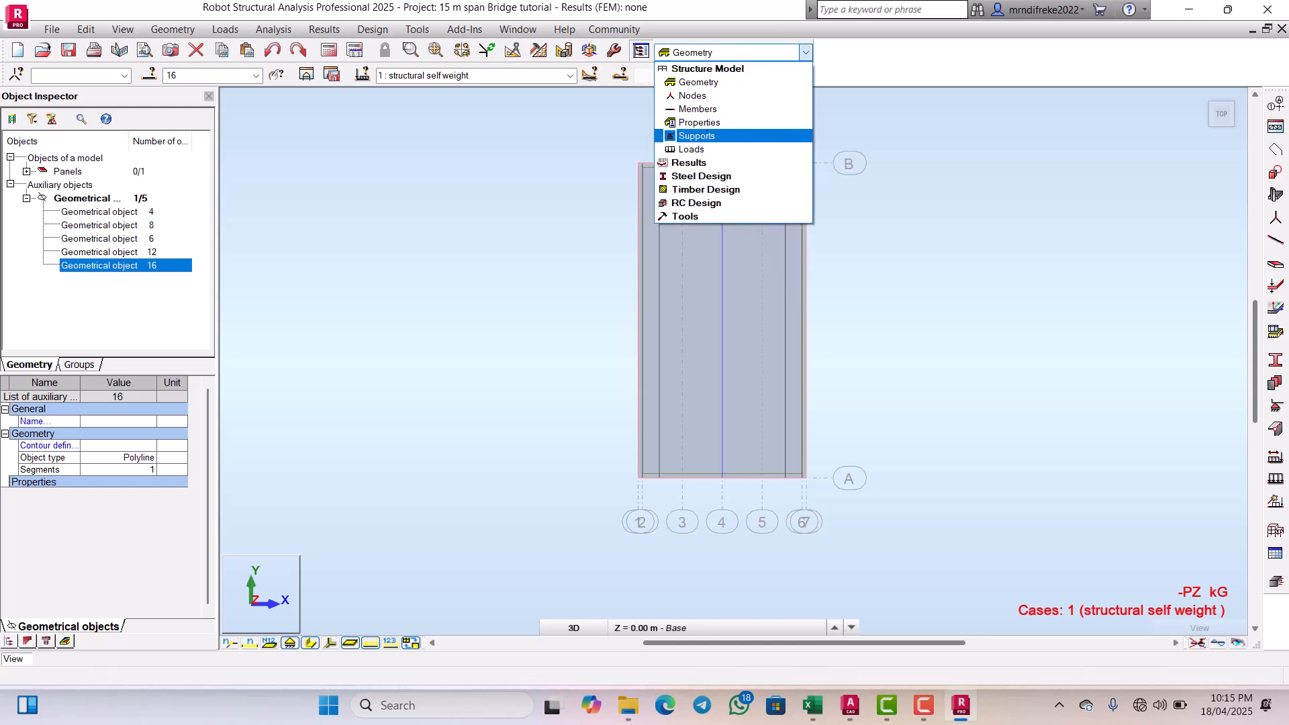
pyautogui.click(693, 148)
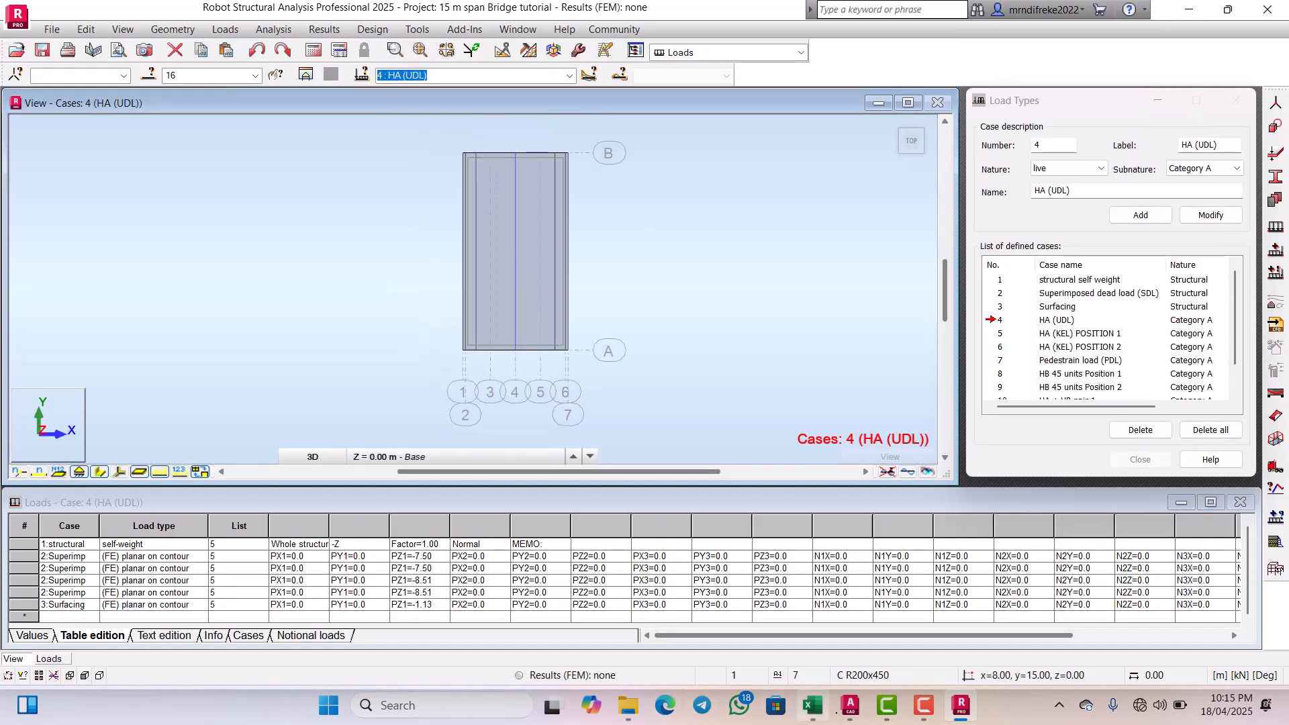
pyautogui.click(812, 705)
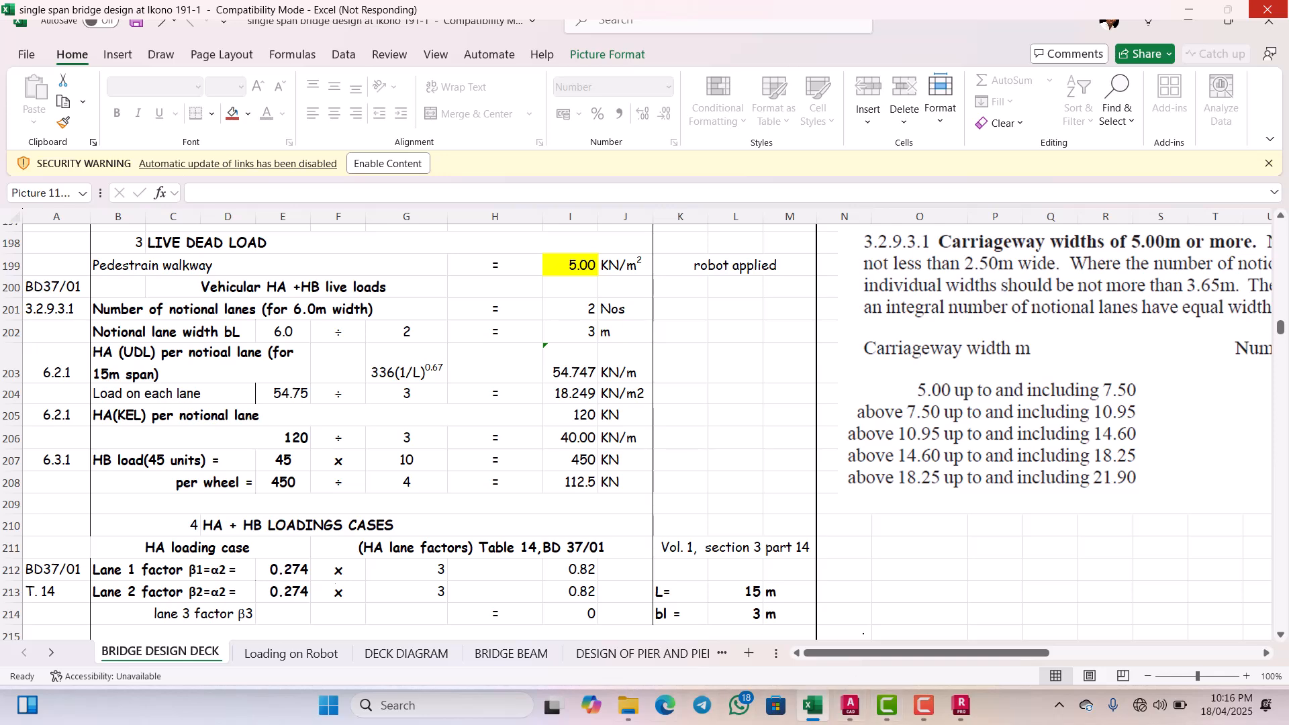
pyautogui.click(961, 705)
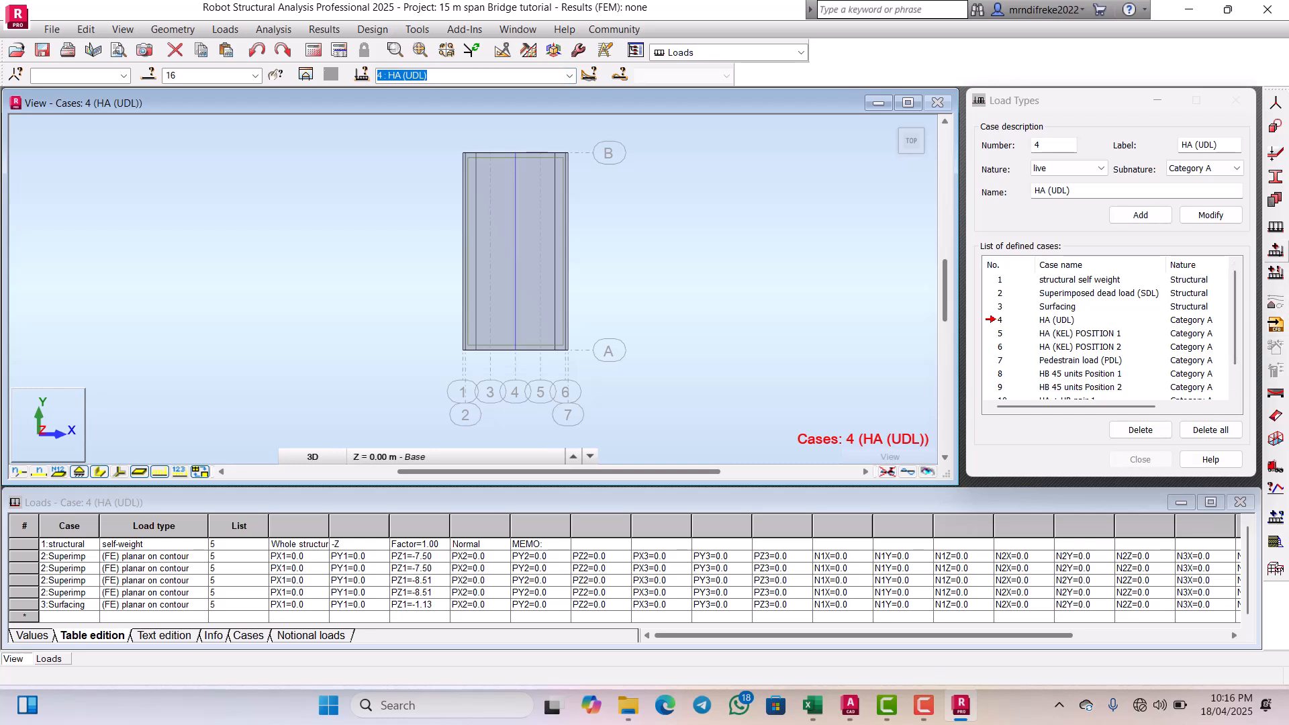
# Step: Set up a uniform planar load on contour for case 4 HA (UDL) with a Z value of -15 kPa
pyautogui.click(1274, 249)
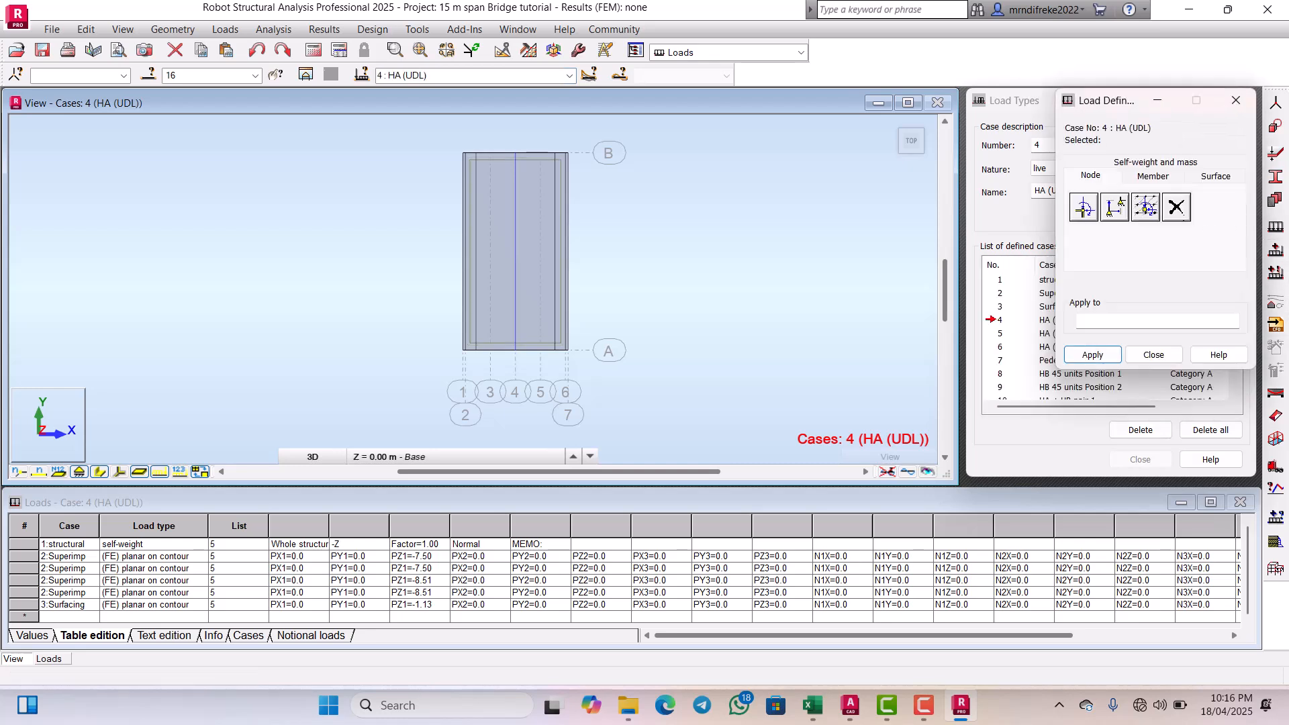
pyautogui.click(1214, 177)
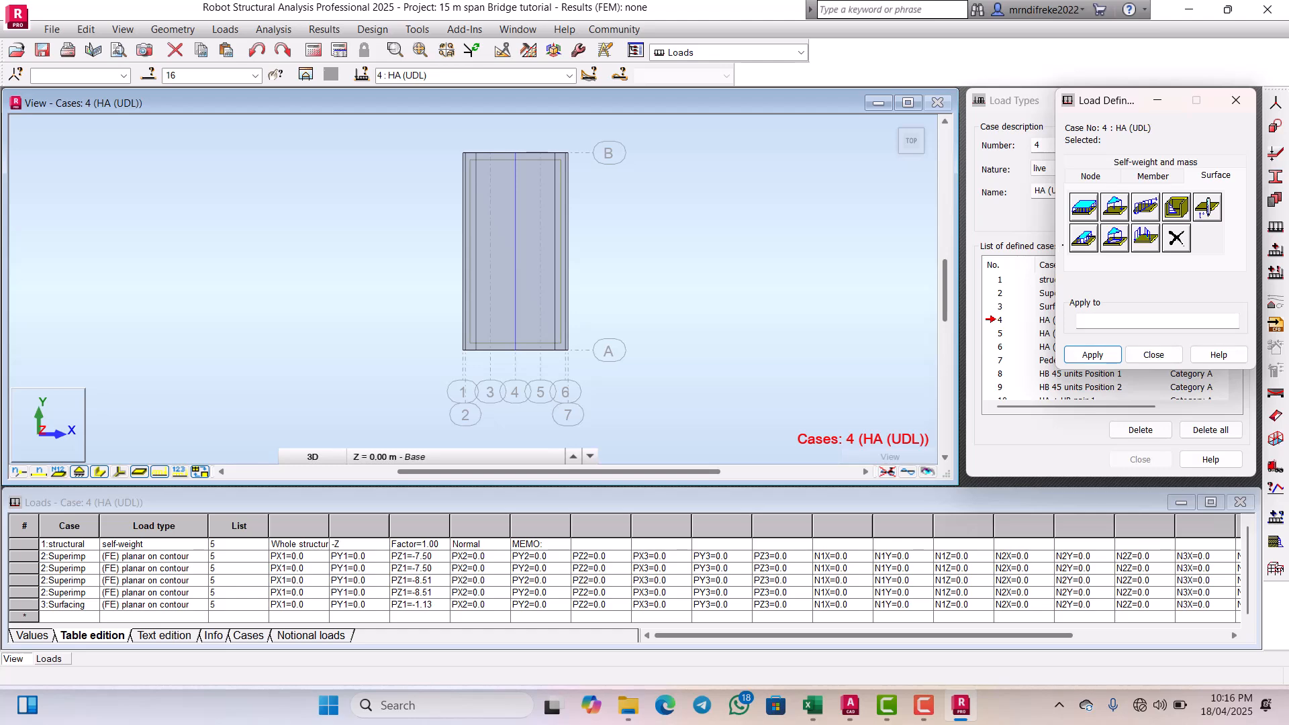
pyautogui.click(1082, 238)
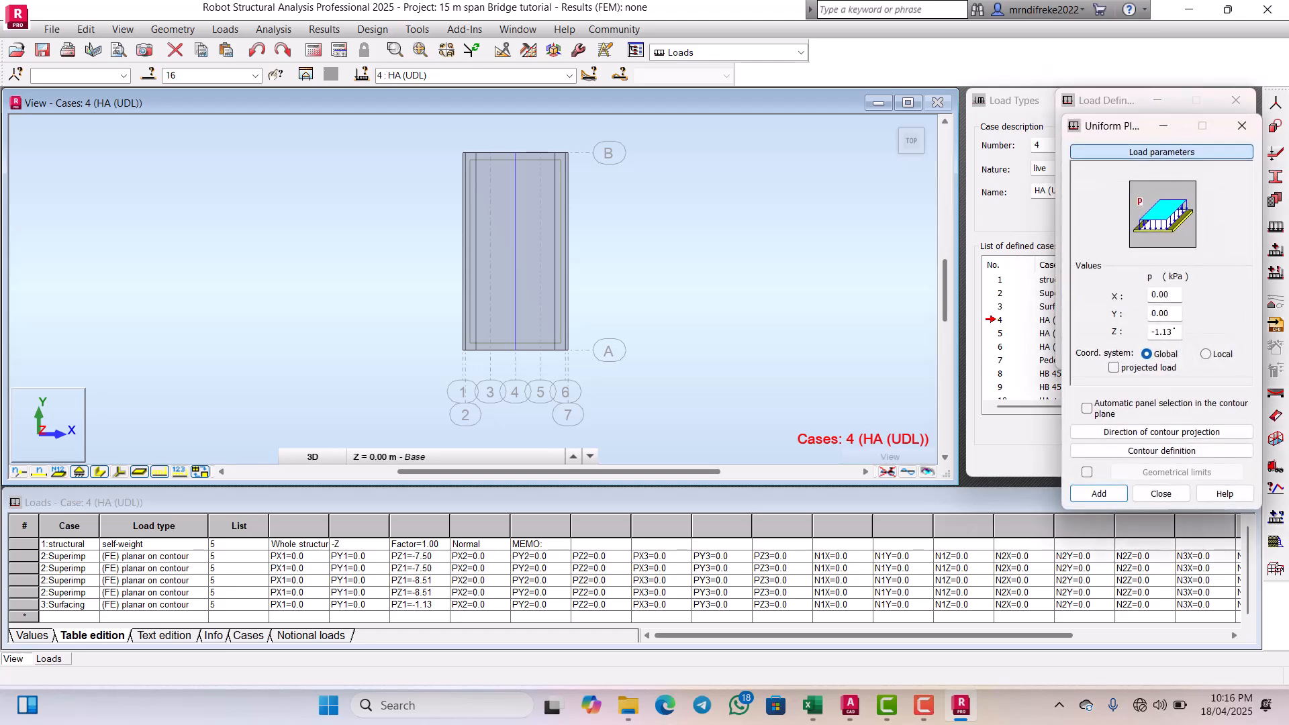
pyautogui.click(1172, 332)
pyautogui.press('BackSpace')
pyautogui.press('BackSpace')
pyautogui.write('15')
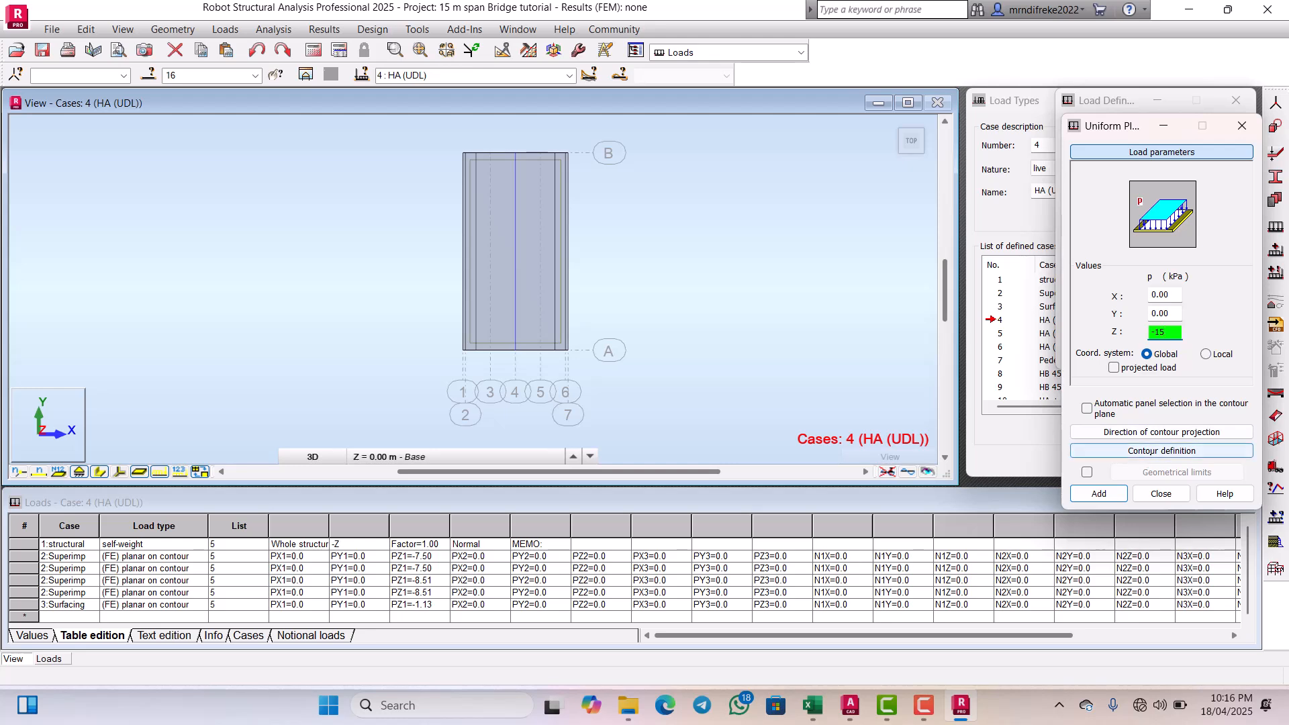
# Step: Define the load contour over the first notional lane with corners (1,15), (4,15), (4,0) and (1,0), and apply it to the deck panel
pyautogui.click(1152, 451)
pyautogui.scroll(5, 481, 212)
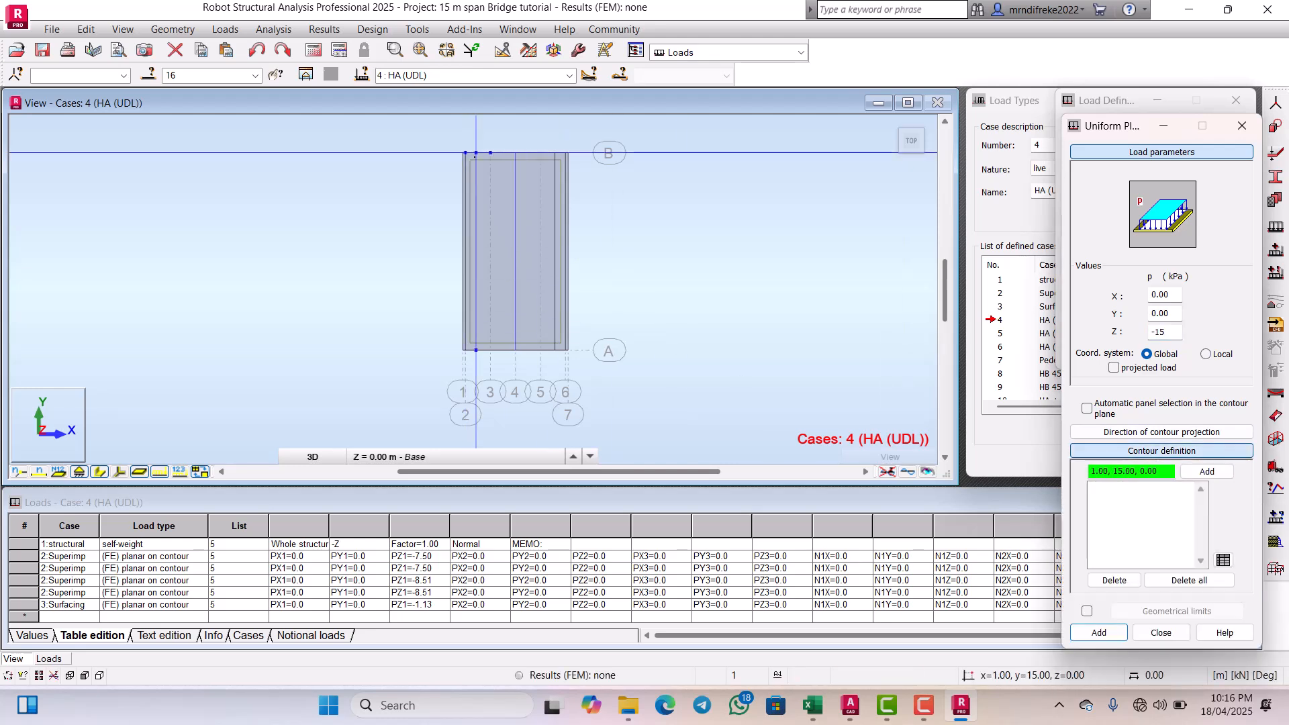
pyautogui.scroll(4, 482, 212)
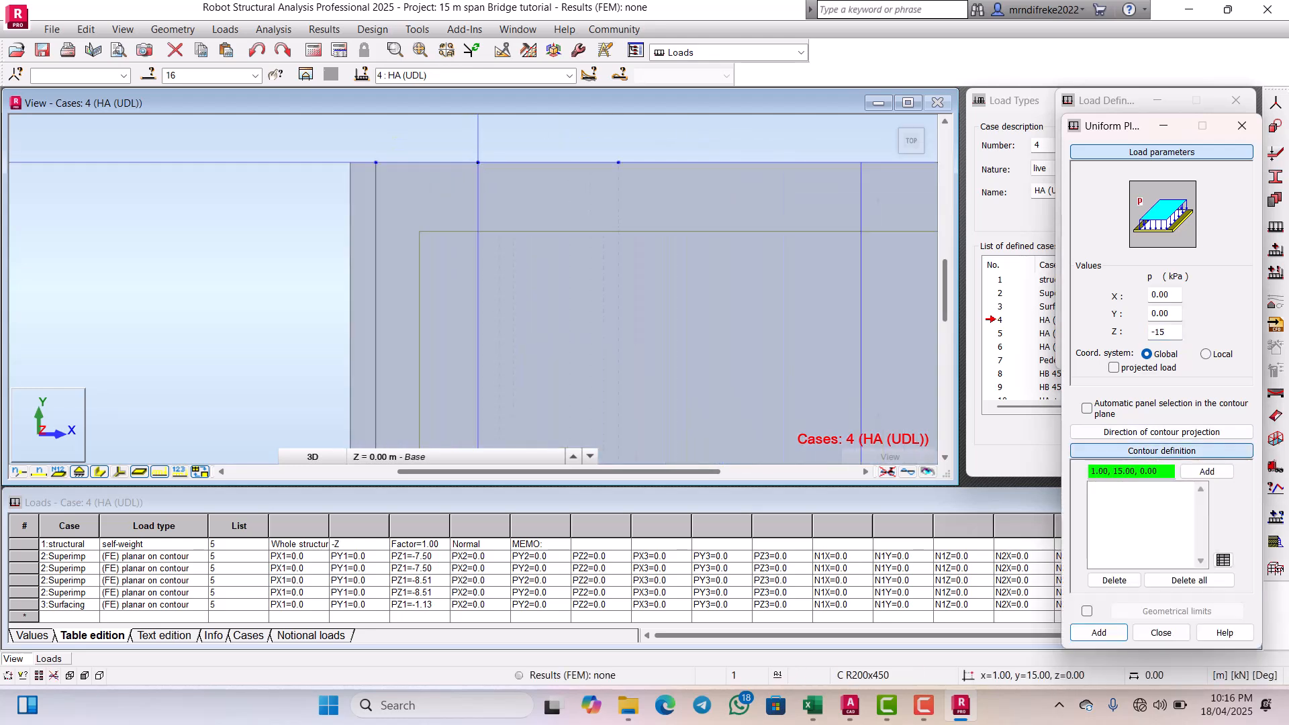
pyautogui.click(473, 158)
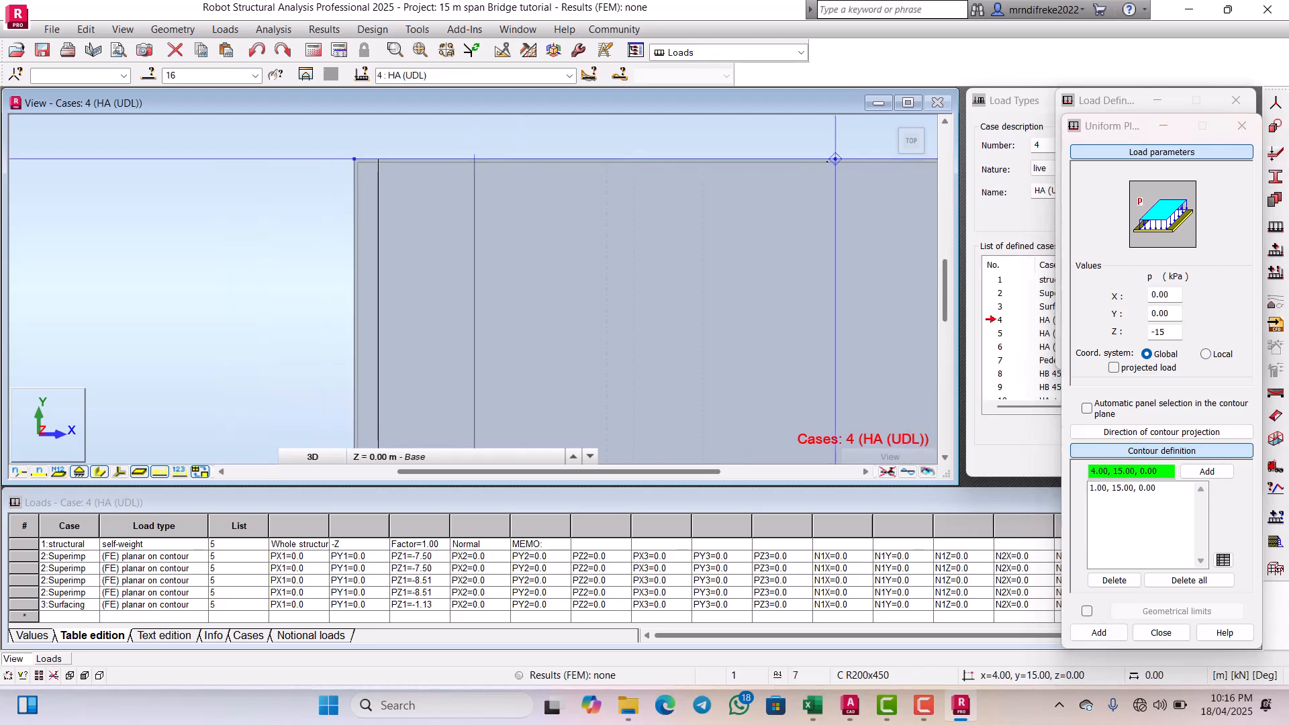
pyautogui.click(835, 158)
pyautogui.scroll(-3, 835, 158)
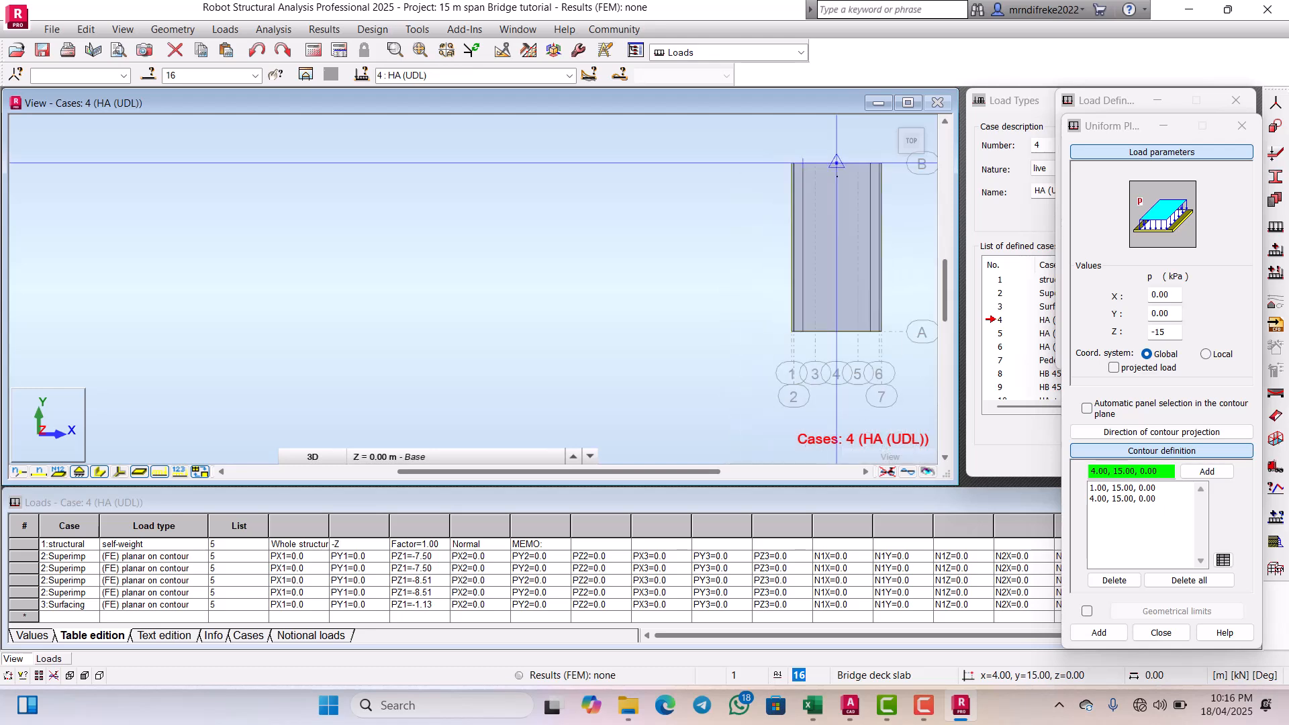
pyautogui.scroll(1, 839, 301)
pyautogui.scroll(3, 831, 365)
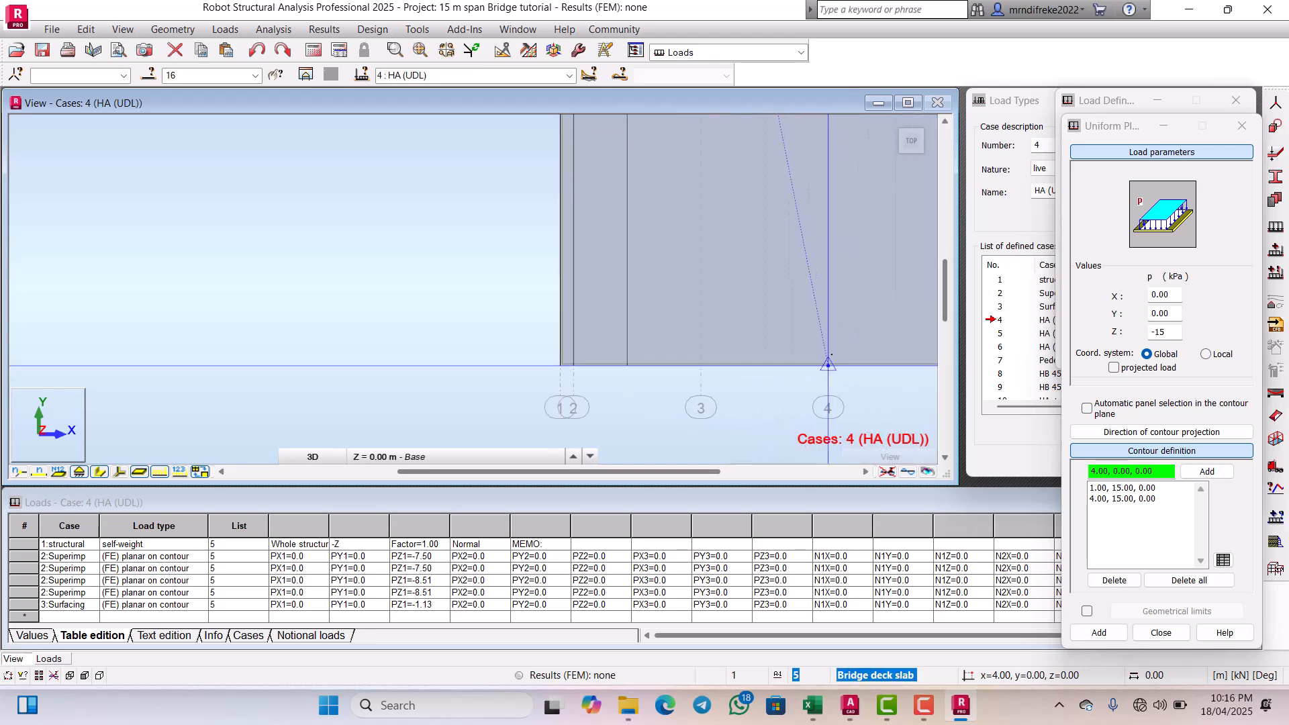
pyautogui.click(827, 365)
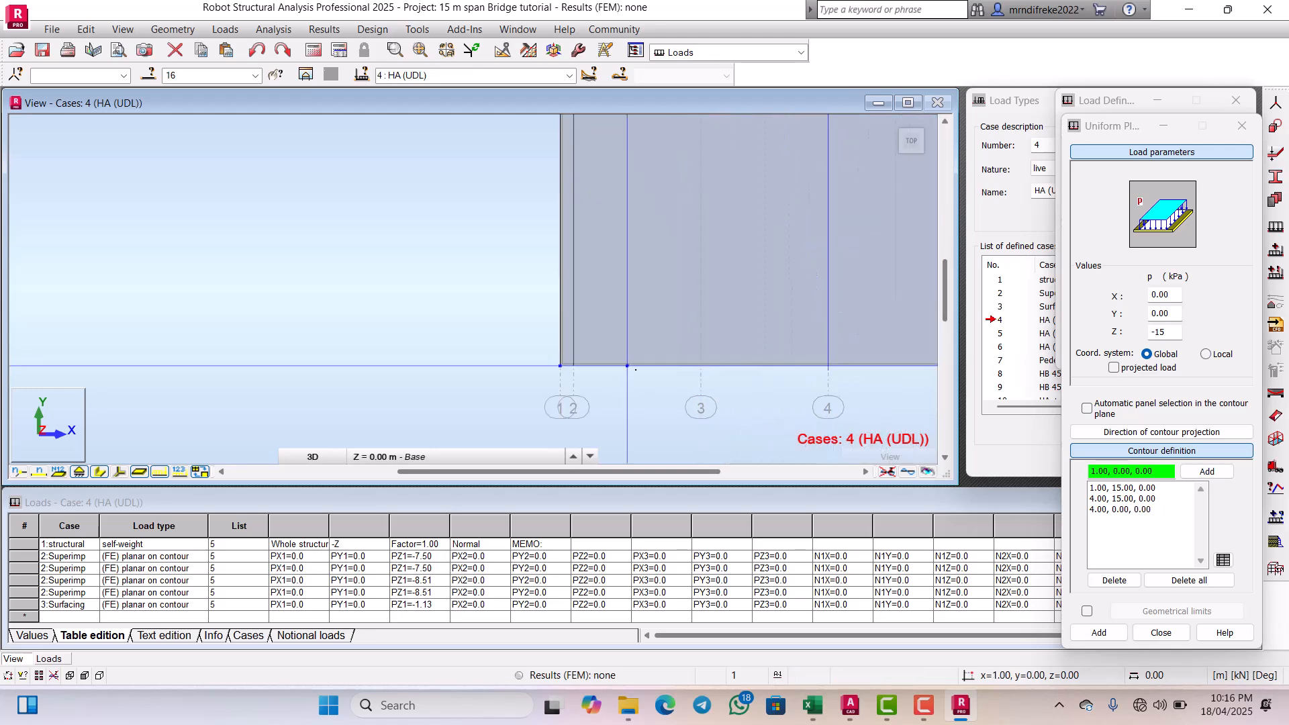
pyautogui.click(627, 366)
pyautogui.scroll(-3, 627, 365)
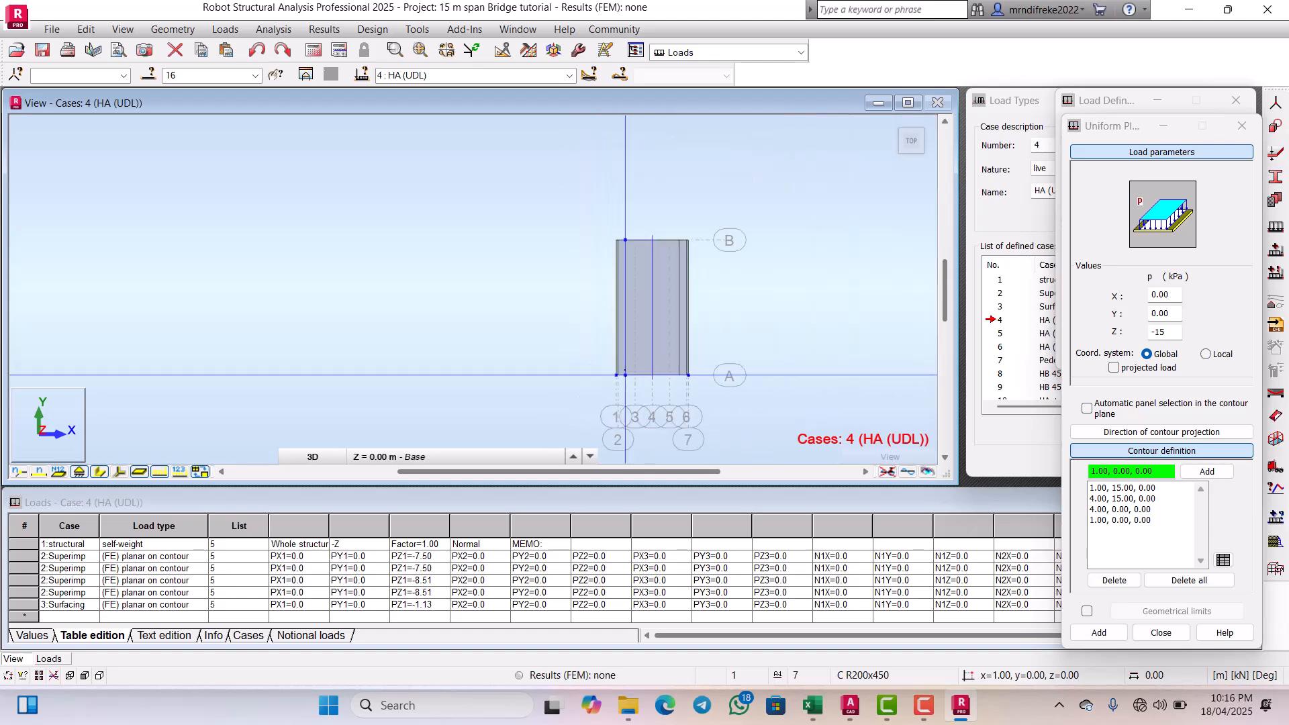
pyautogui.scroll(3, 622, 217)
pyautogui.click(621, 217)
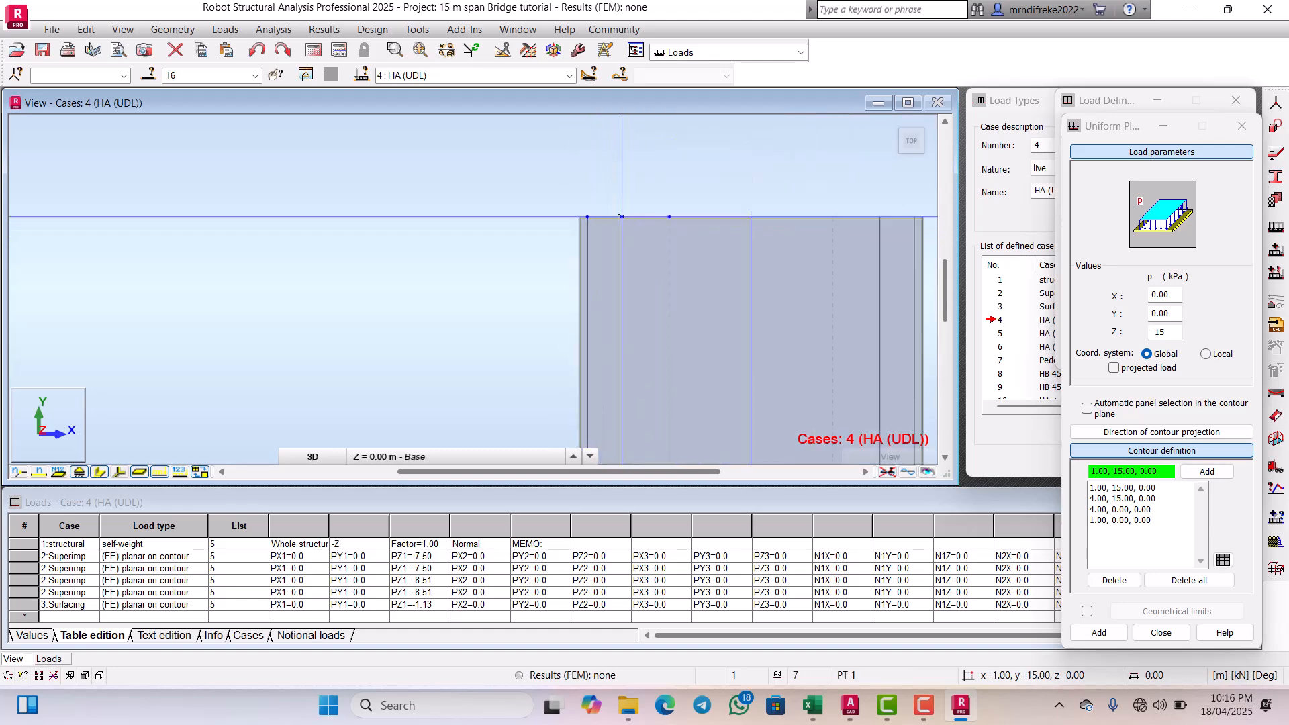
pyautogui.scroll(-3, 649, 253)
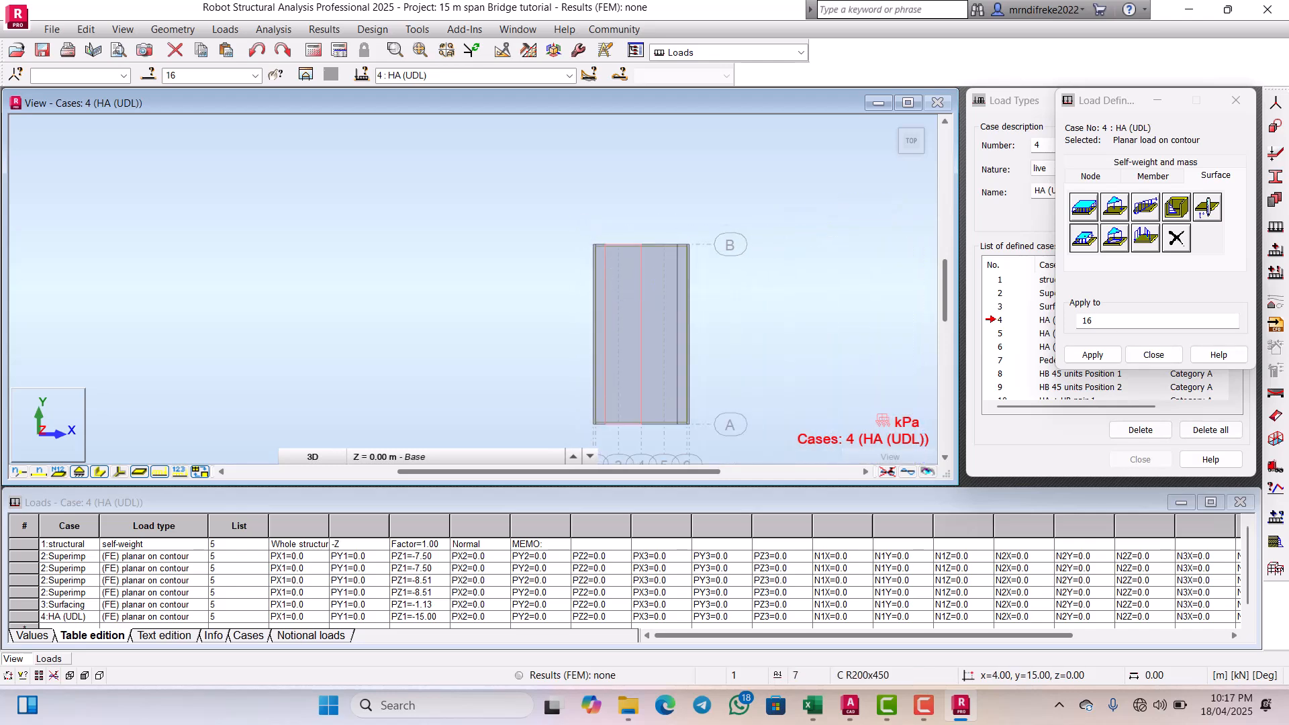
# Step: Set up another -15 kPa planar load on contour for the second notional lane with corners (4,15), (7,15), (7,0) and (4,0)
pyautogui.click(1083, 239)
pyautogui.click(1152, 451)
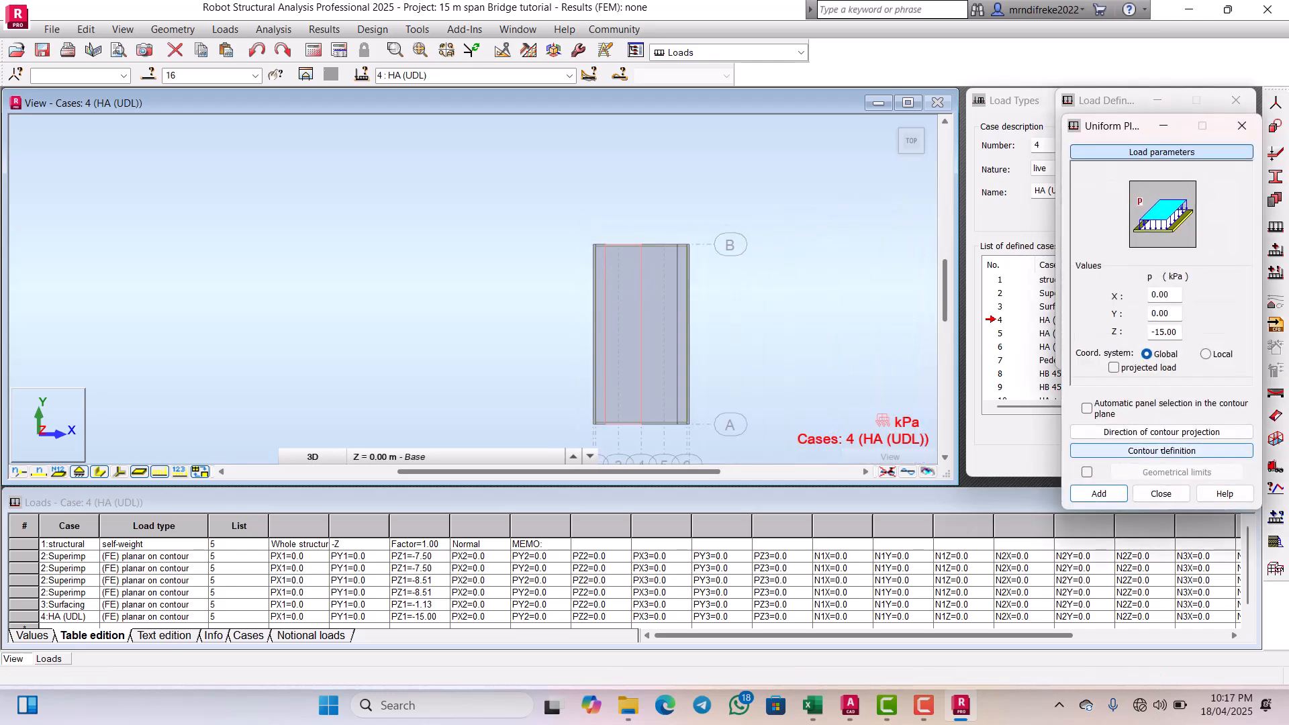
pyautogui.scroll(3, 631, 251)
pyautogui.scroll(5, 631, 251)
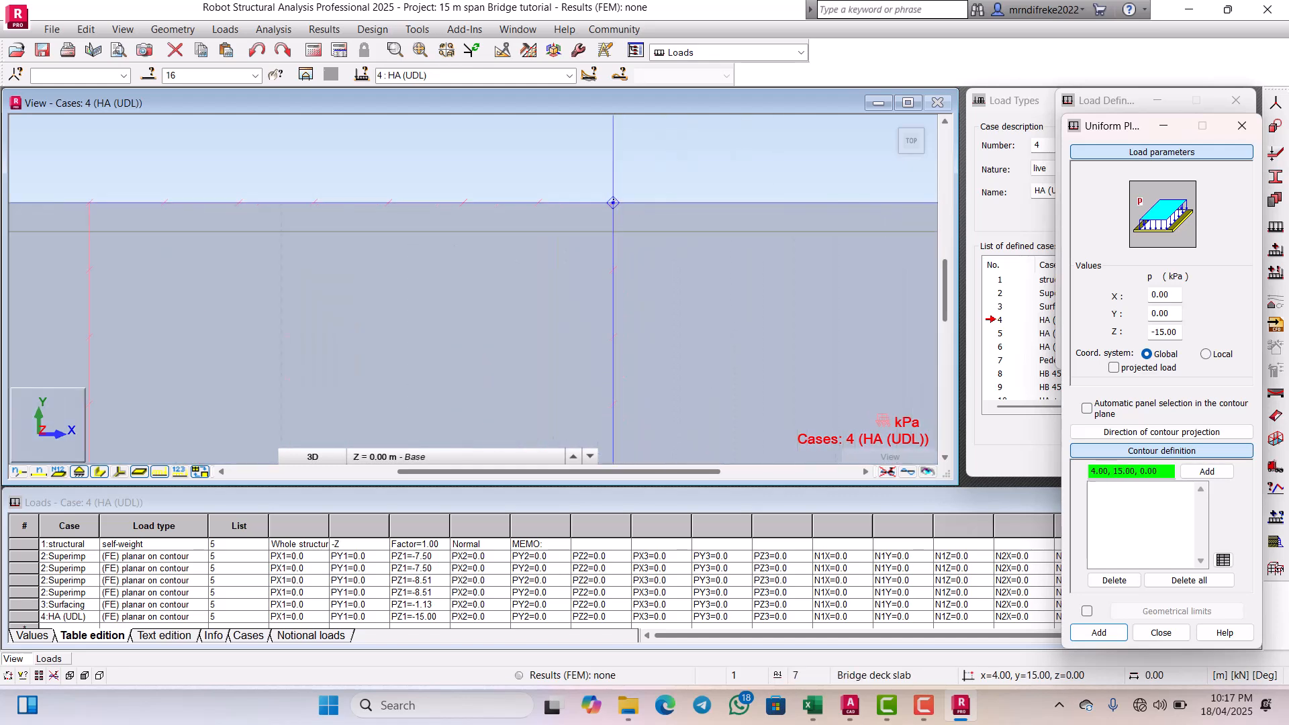
pyautogui.click(613, 202)
pyautogui.scroll(-2, 612, 215)
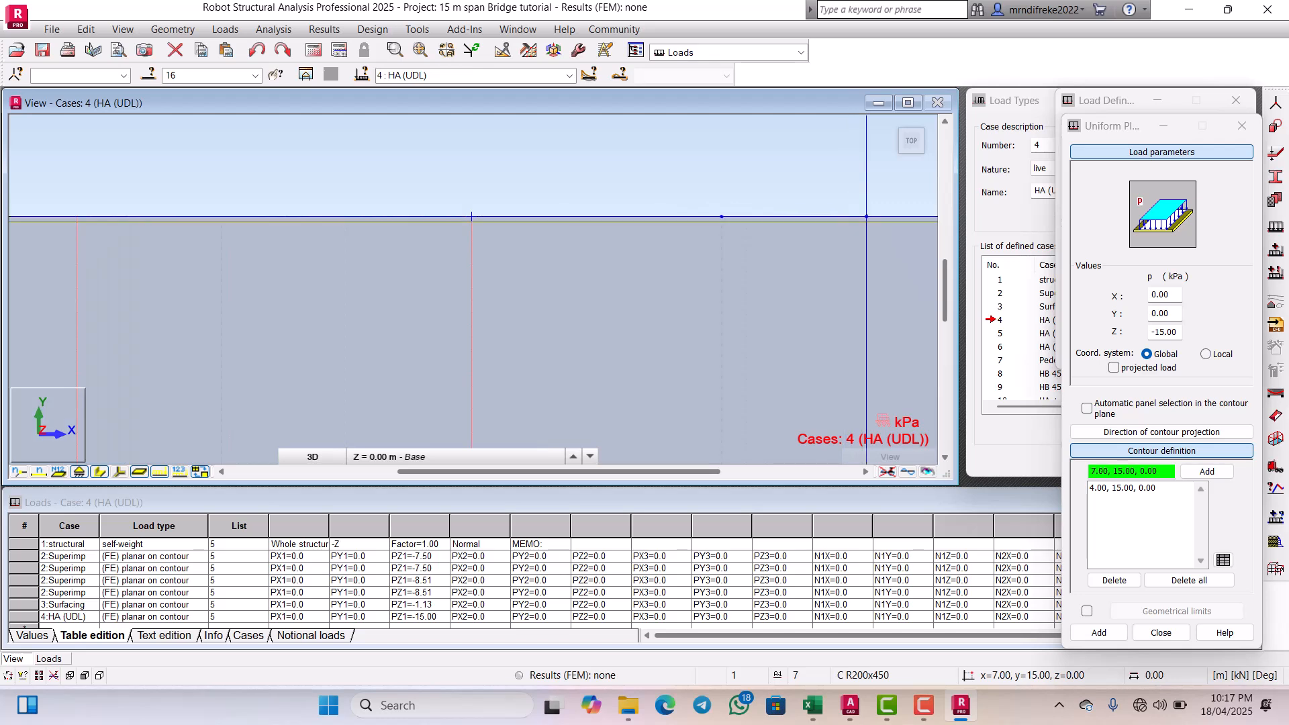
pyautogui.click(866, 216)
pyautogui.scroll(-5, 866, 217)
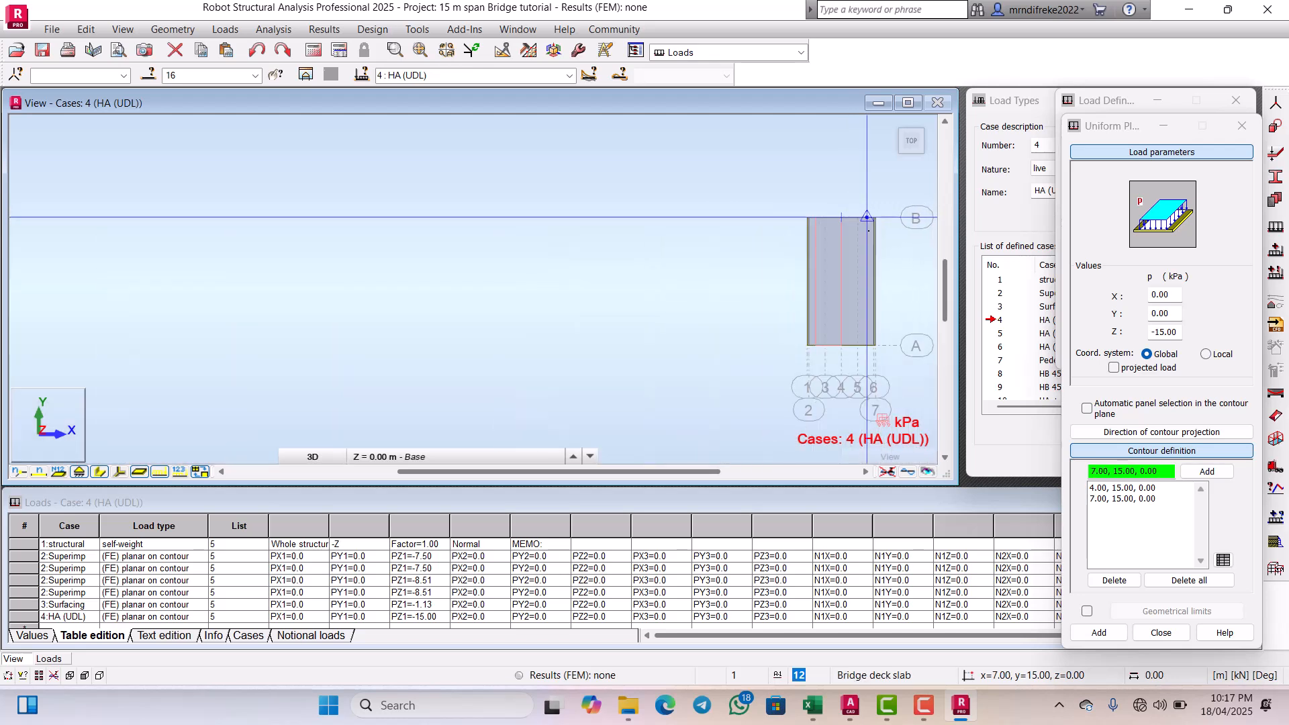
pyautogui.scroll(5, 865, 344)
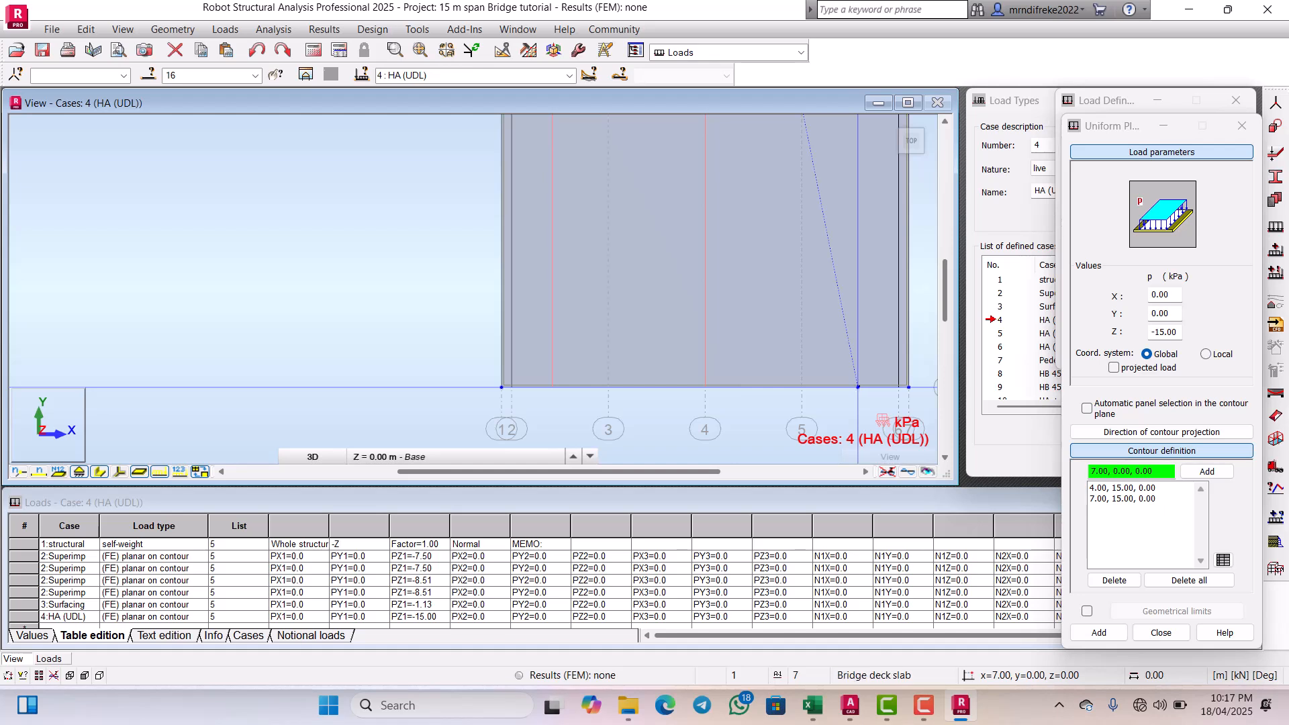
pyautogui.click(858, 387)
pyautogui.click(705, 387)
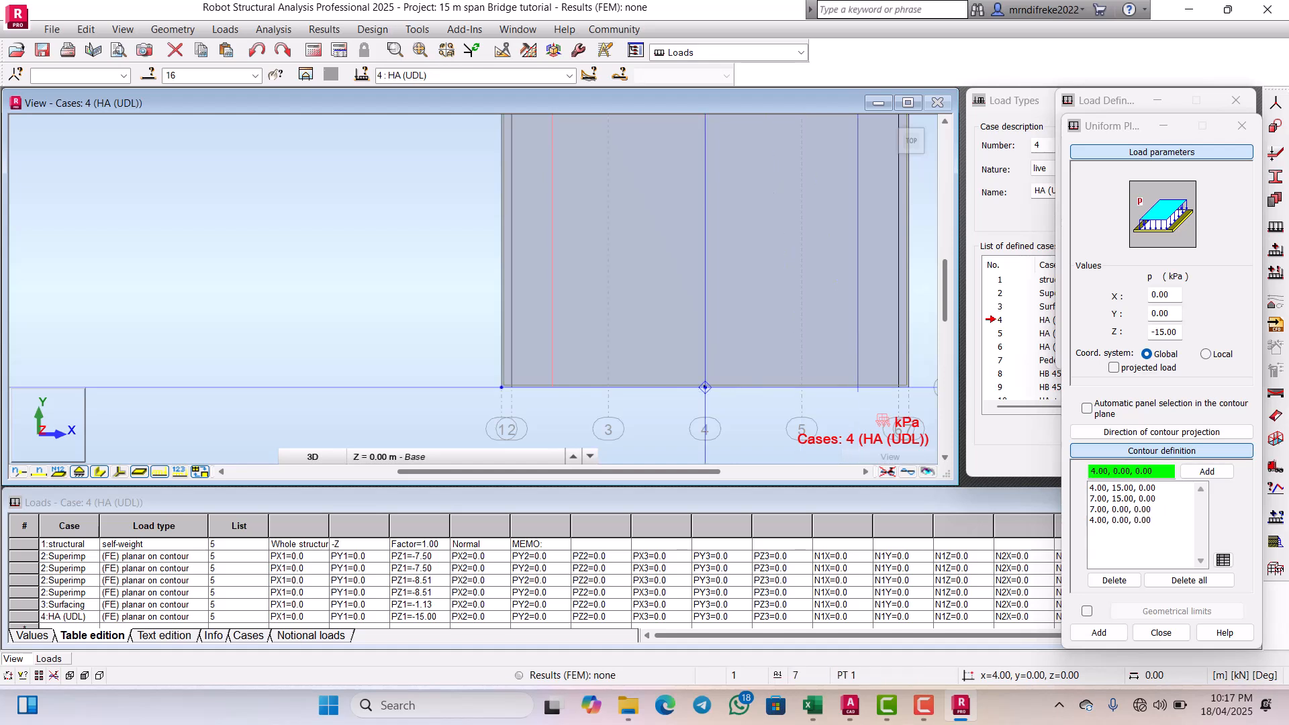
# Step: Apply the second lane's HA (UDL) contour load to the bridge deck panel and close the load definition
pyautogui.scroll(-3, 705, 387)
pyautogui.scroll(5, 699, 232)
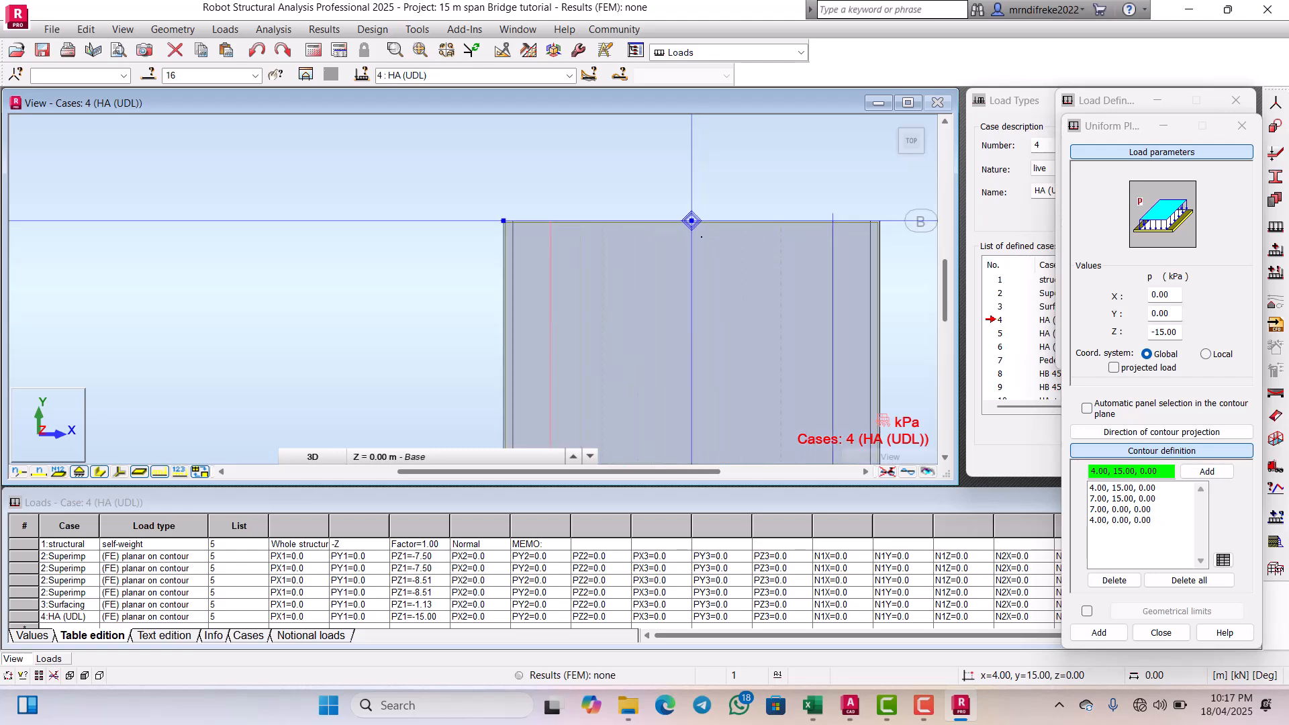
pyautogui.click(688, 209)
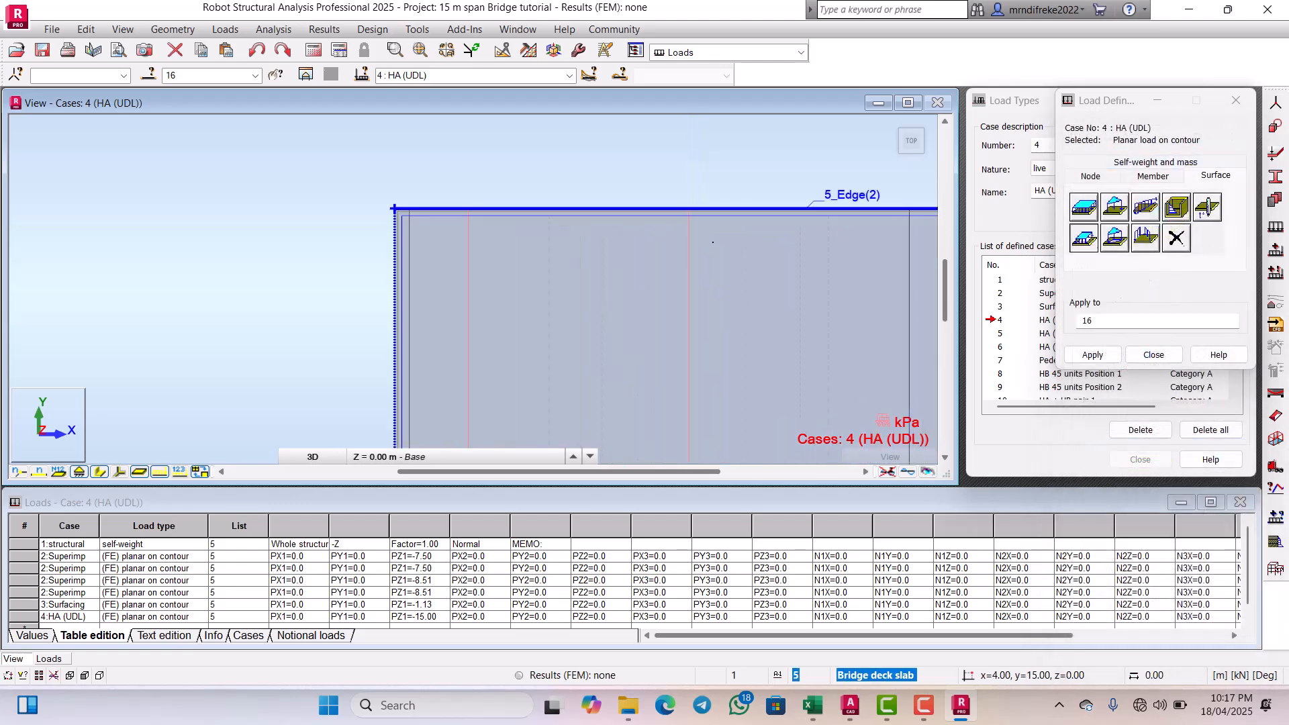
pyautogui.scroll(-3, 698, 228)
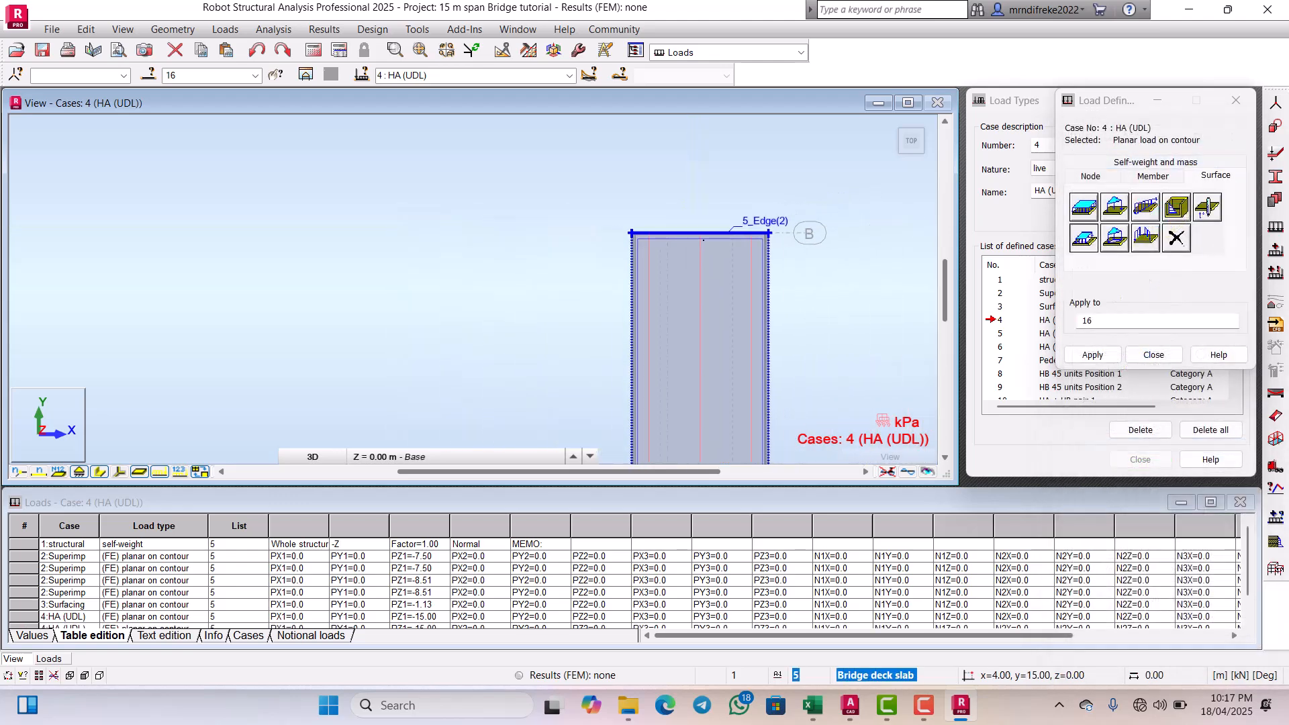
pyautogui.scroll(-2, 702, 239)
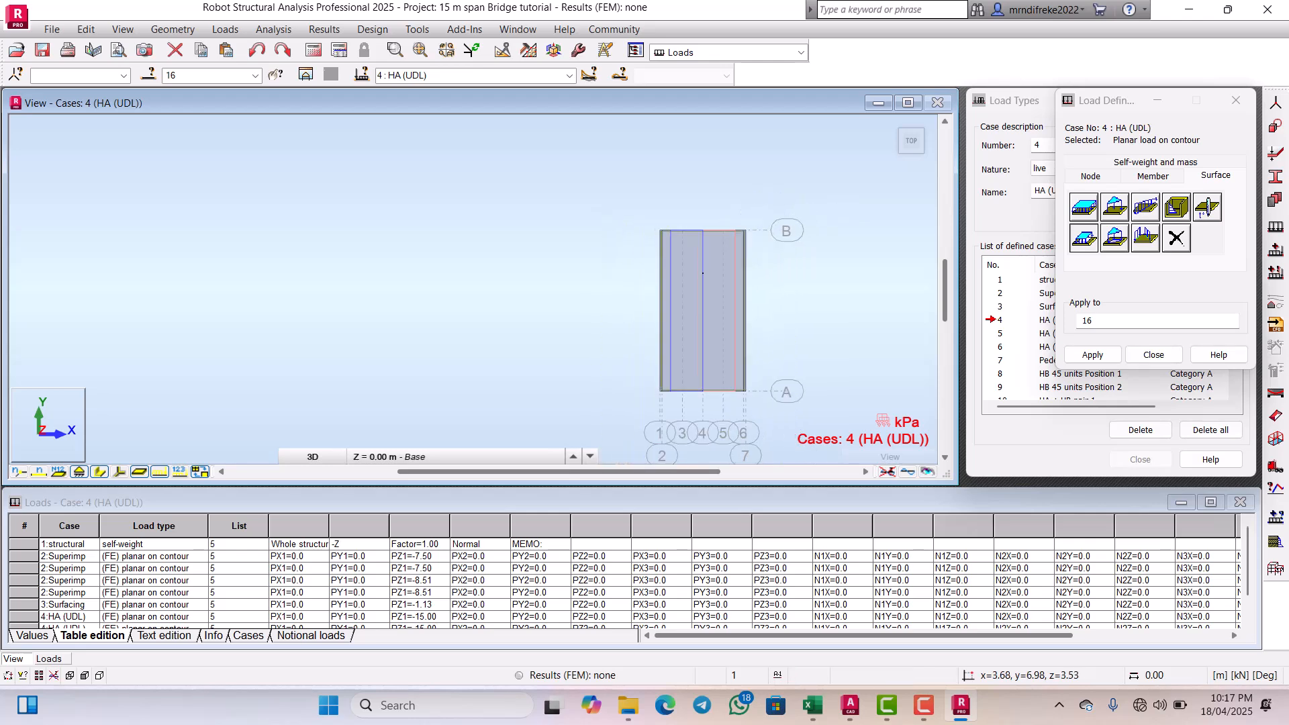
pyautogui.scroll(4, 702, 273)
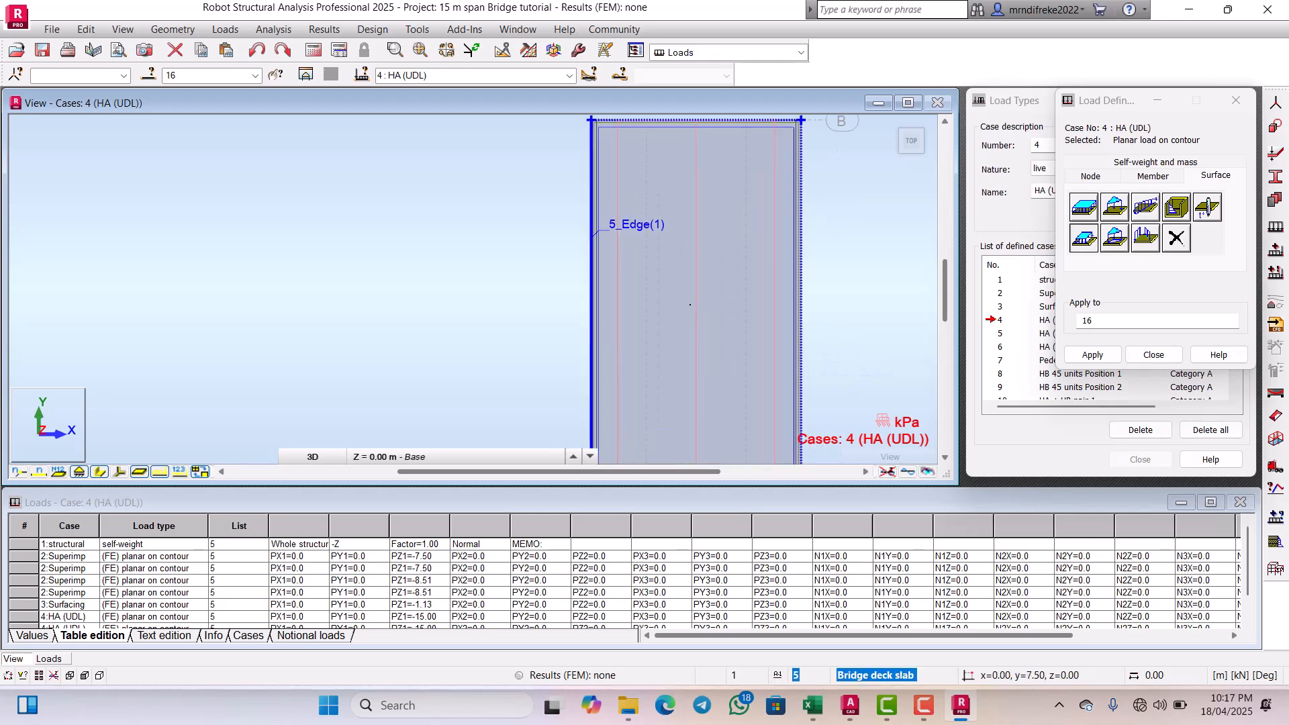
pyautogui.scroll(-2, 690, 304)
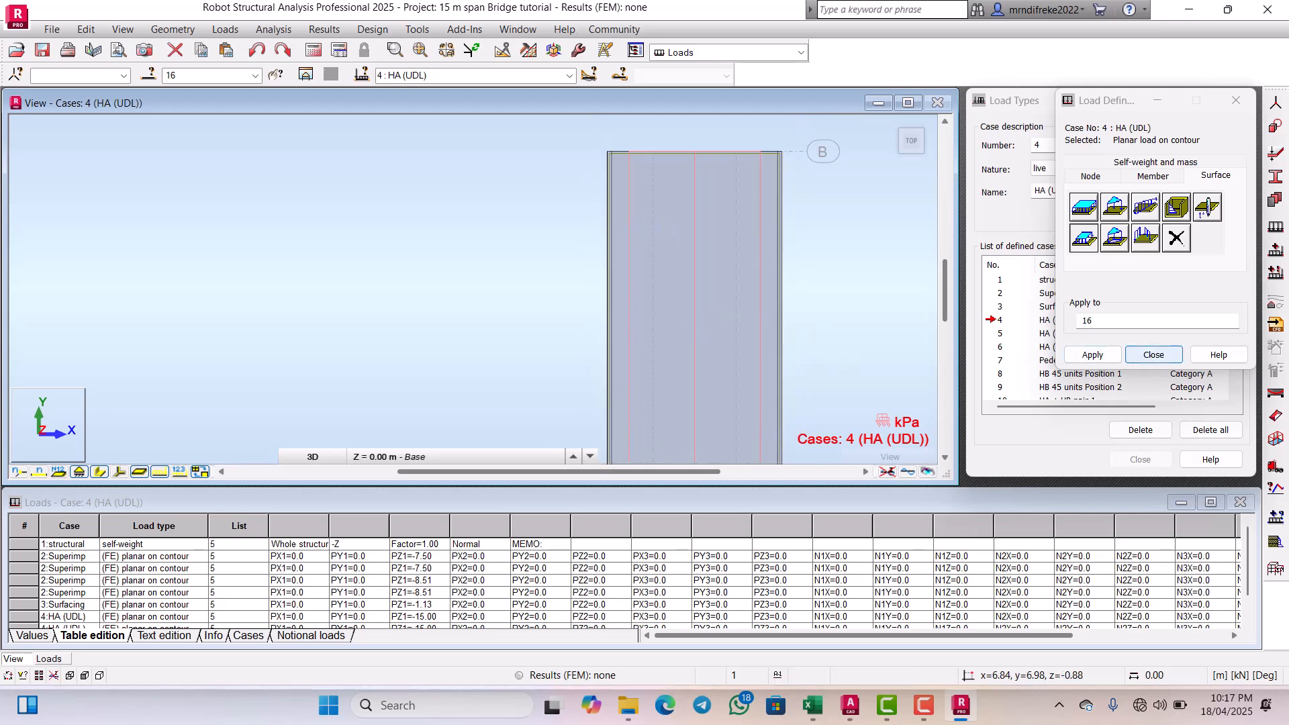
pyautogui.click(1151, 356)
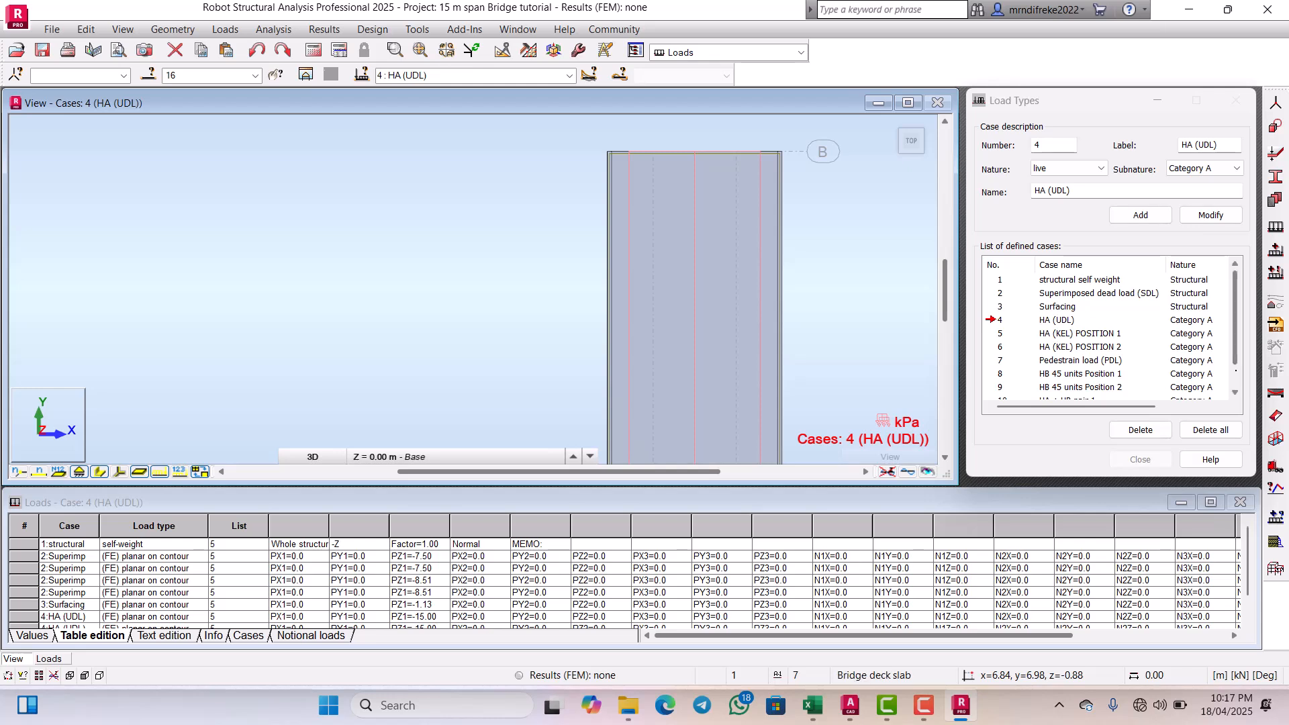
# Step: Check the remaining defined load cases, and review the HA and HB lane load calculations in the Excel workbook
pyautogui.click(1235, 370)
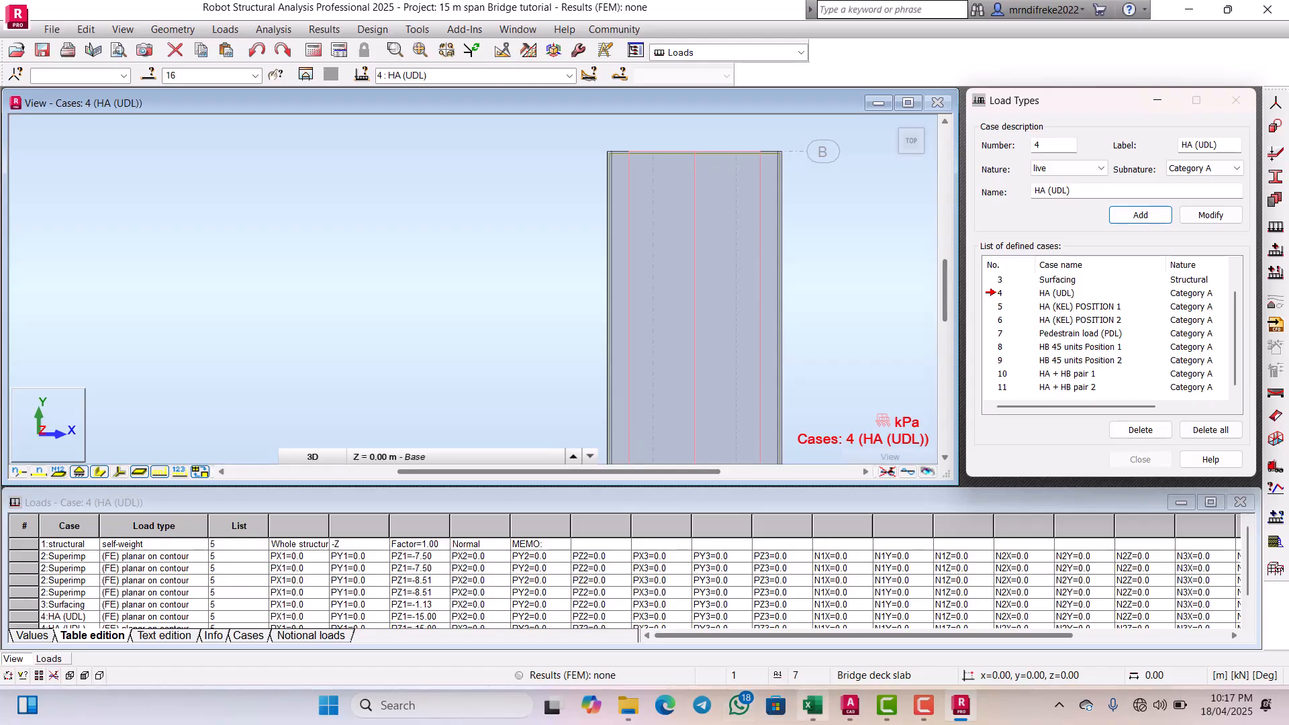
pyautogui.click(812, 705)
pyautogui.click(480, 396)
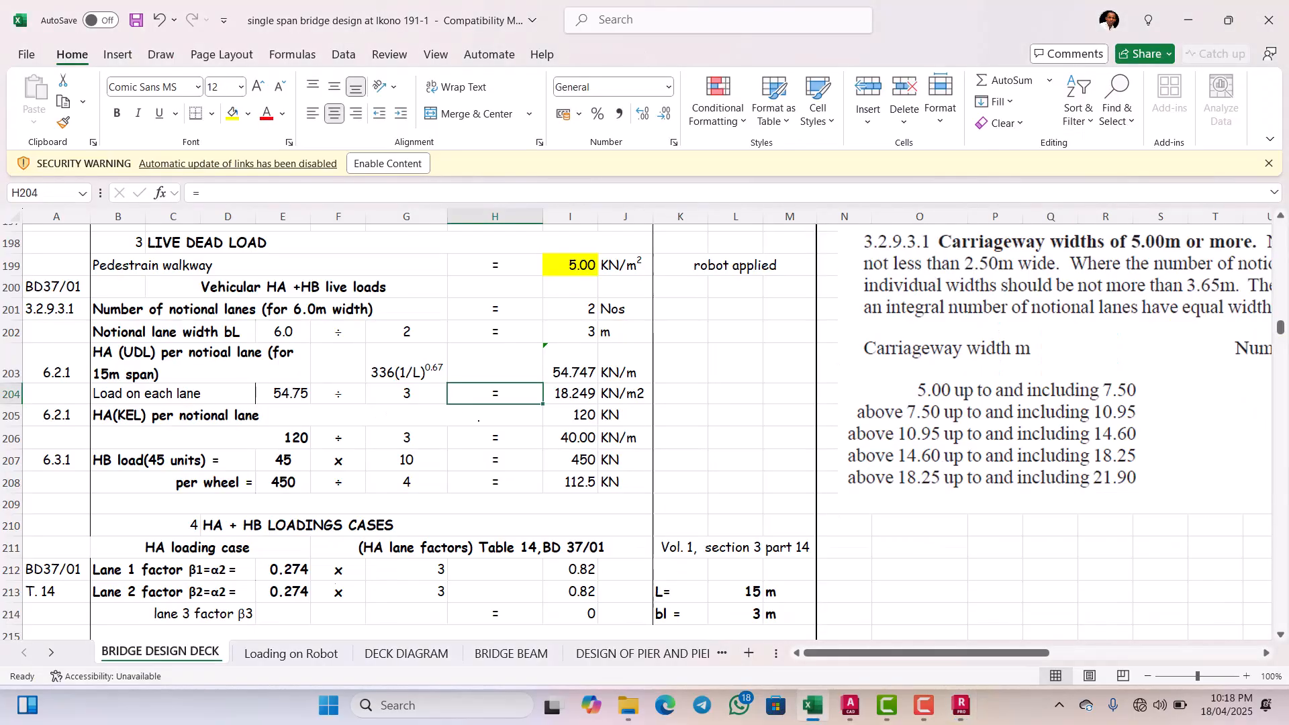
pyautogui.scroll(-5, 478, 421)
pyautogui.scroll(-2, 478, 421)
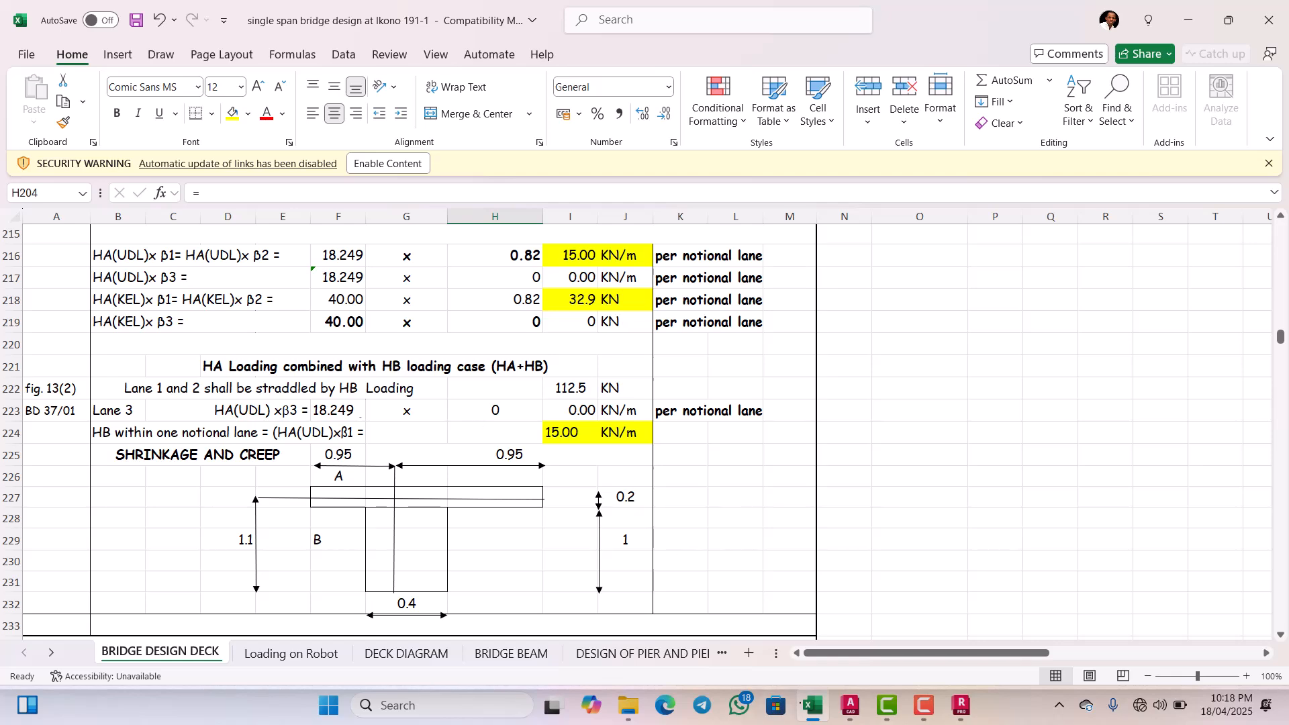
# Step: Return to Robot, make case 5 HA (KEL) POSITION 1 current, and start a two-point linear surface load with its Z P1 value cleared
pyautogui.click(961, 705)
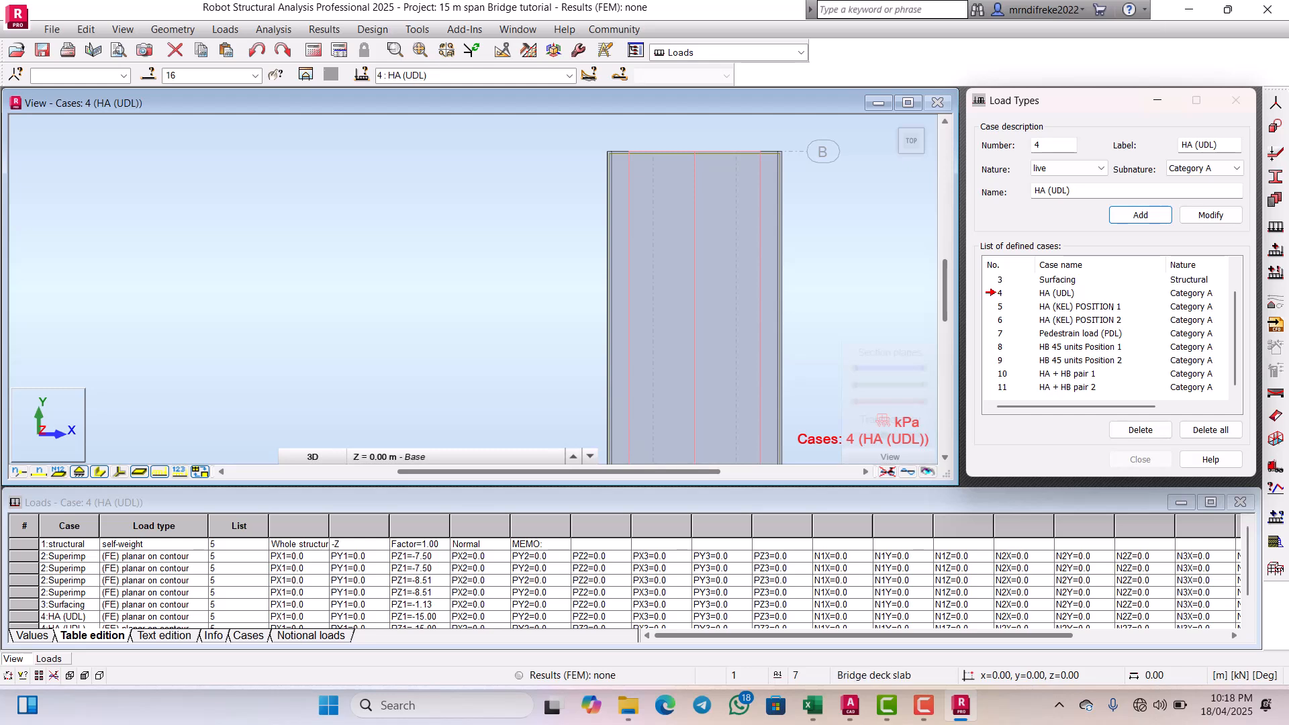
pyautogui.click(570, 75)
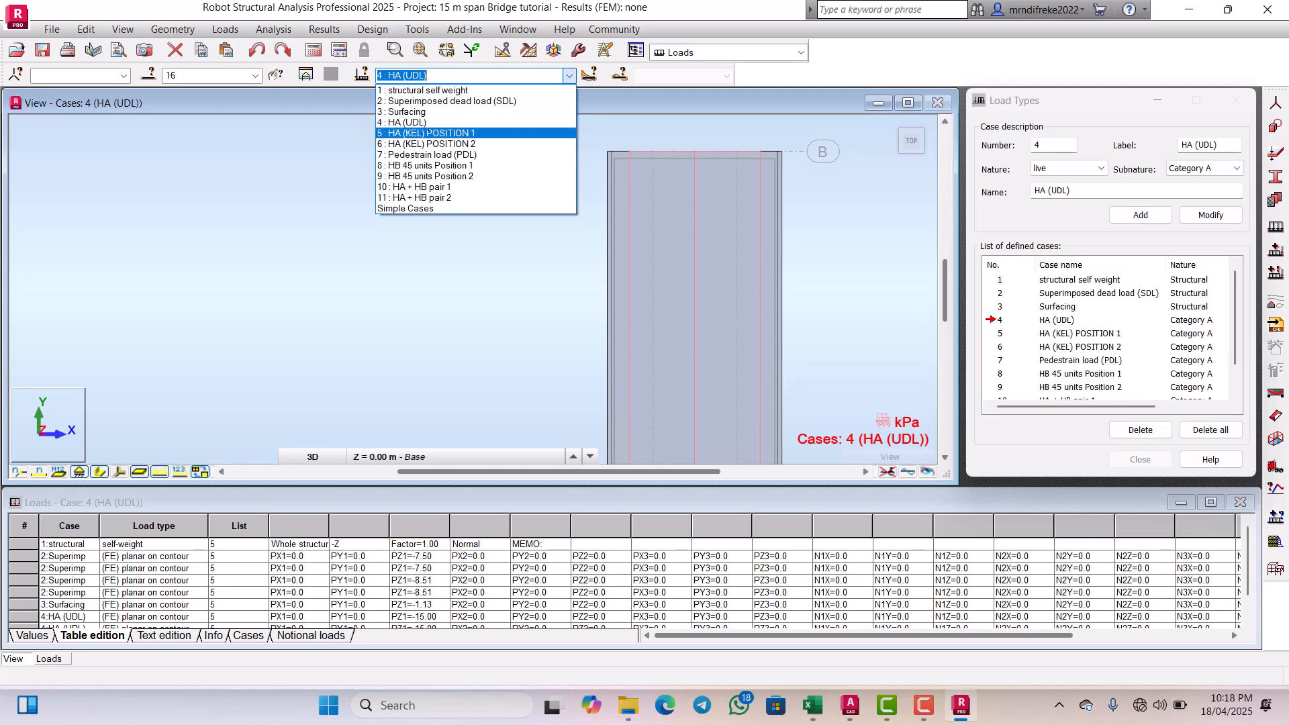
pyautogui.click(429, 132)
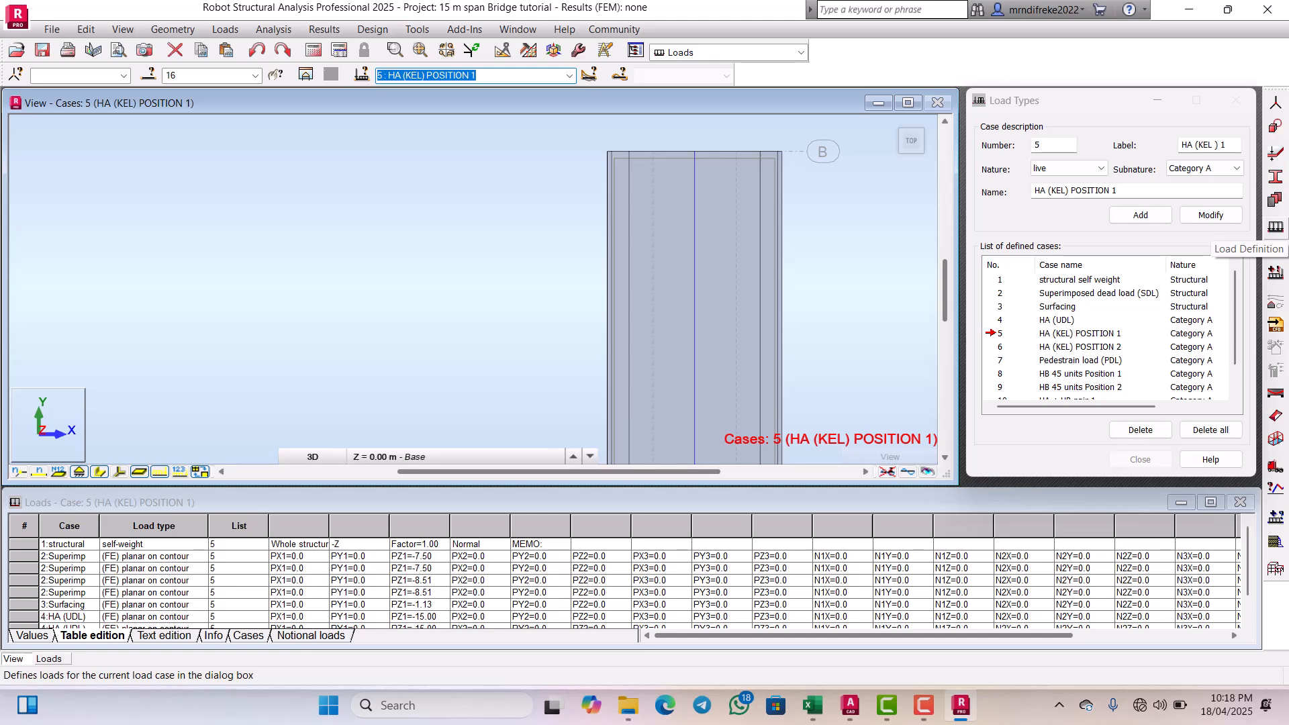
pyautogui.click(1275, 250)
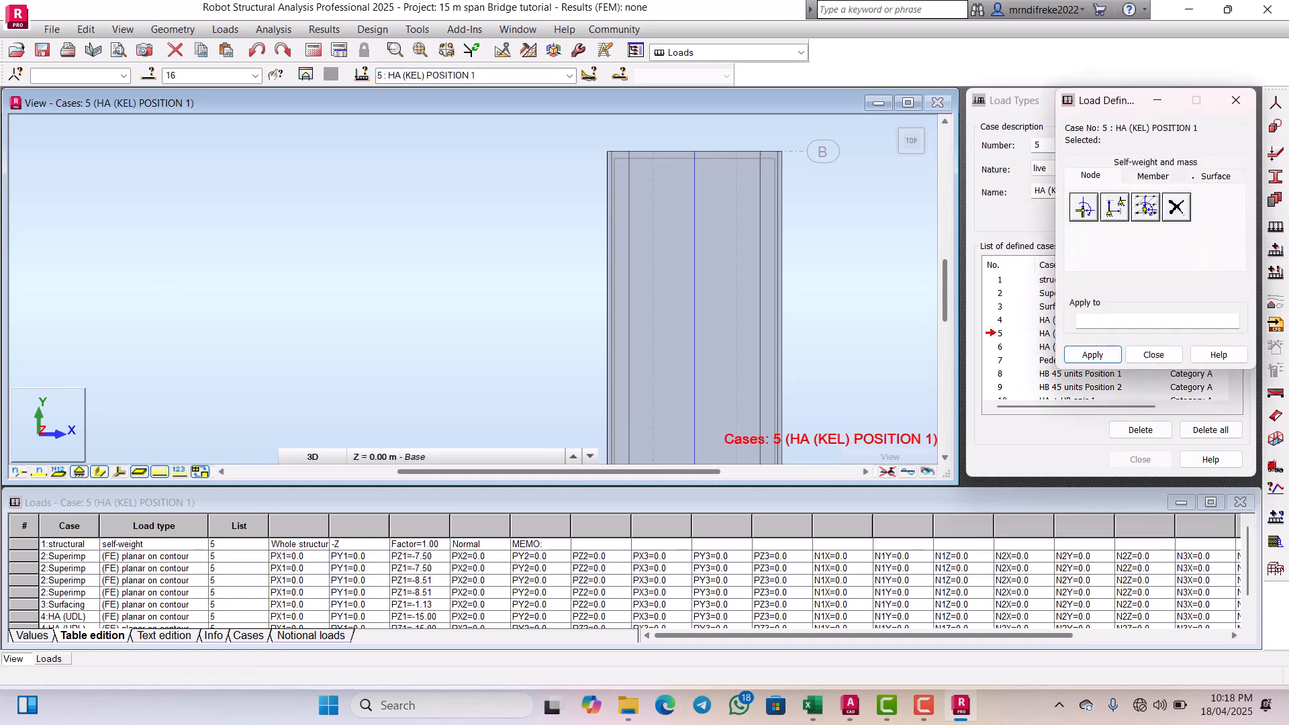
pyautogui.click(1200, 175)
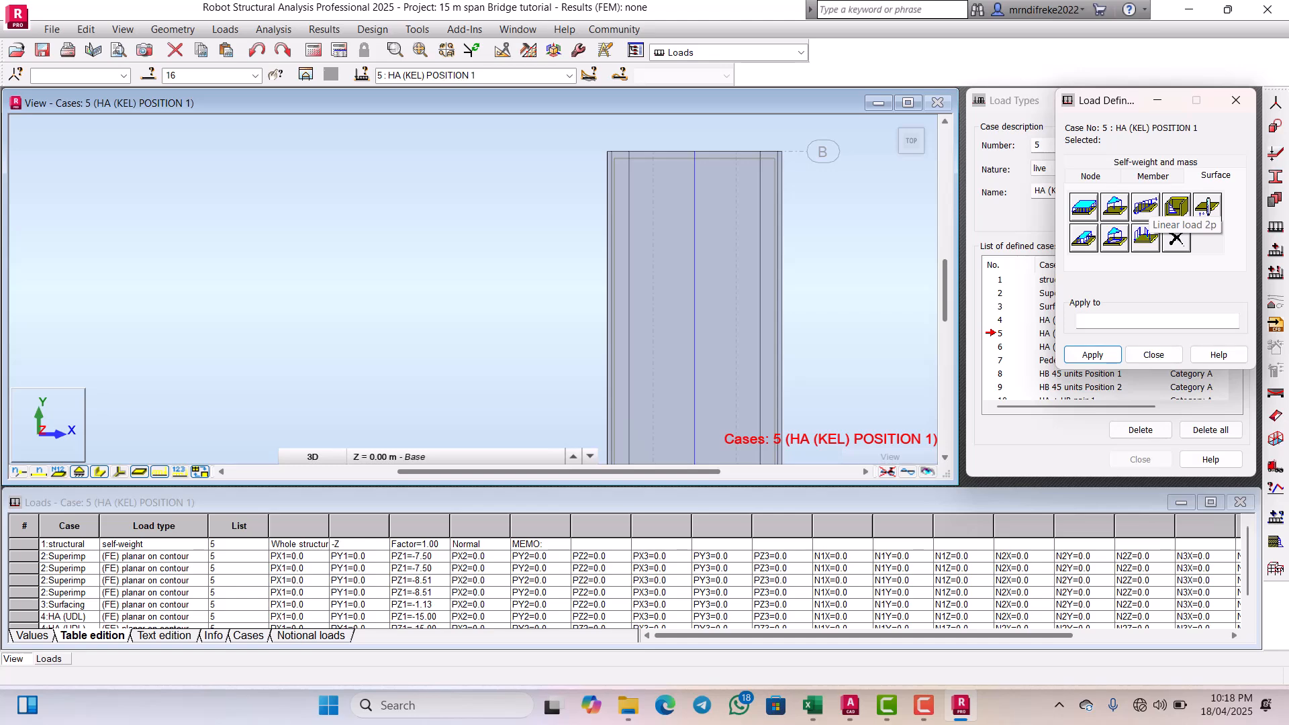
pyautogui.click(1146, 207)
pyautogui.moveTo(1121, 126); pyautogui.dragTo(1043, 116)
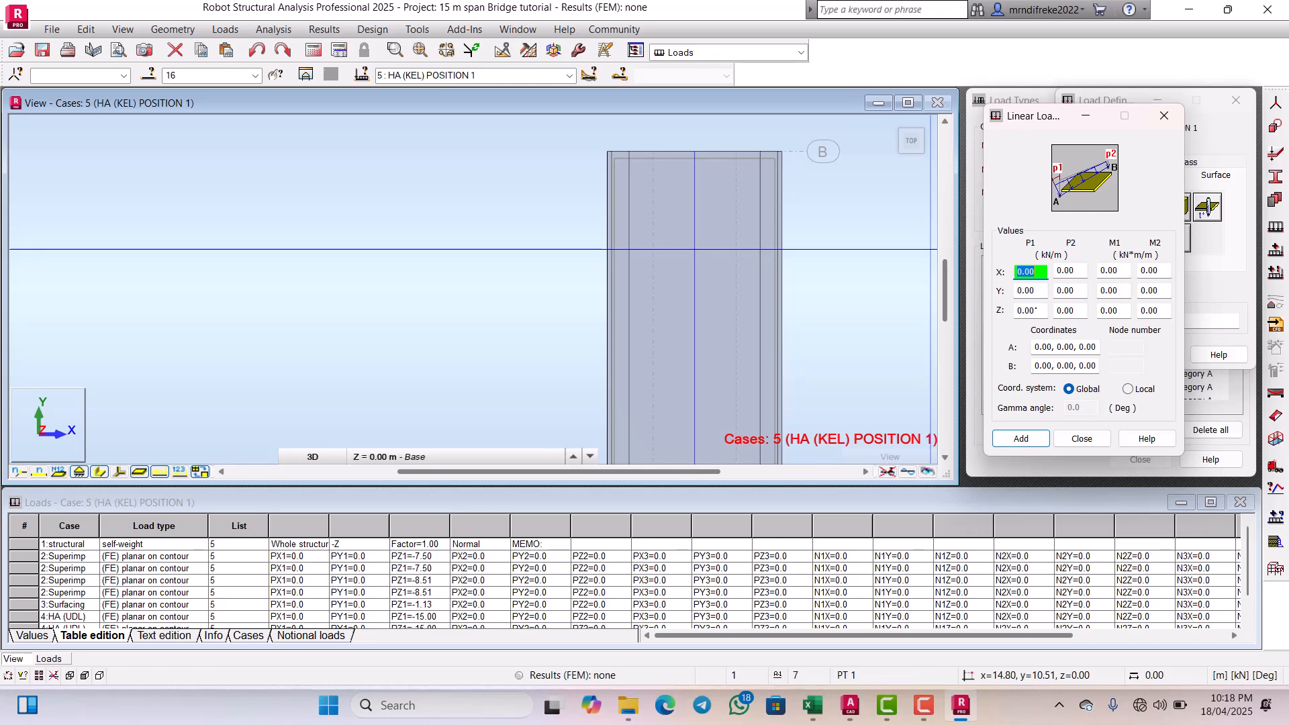
pyautogui.click(1037, 310)
pyautogui.press('BackSpace')
pyautogui.press('BackSpace')
pyautogui.press('BackSpace')
pyautogui.press('BackSpace')
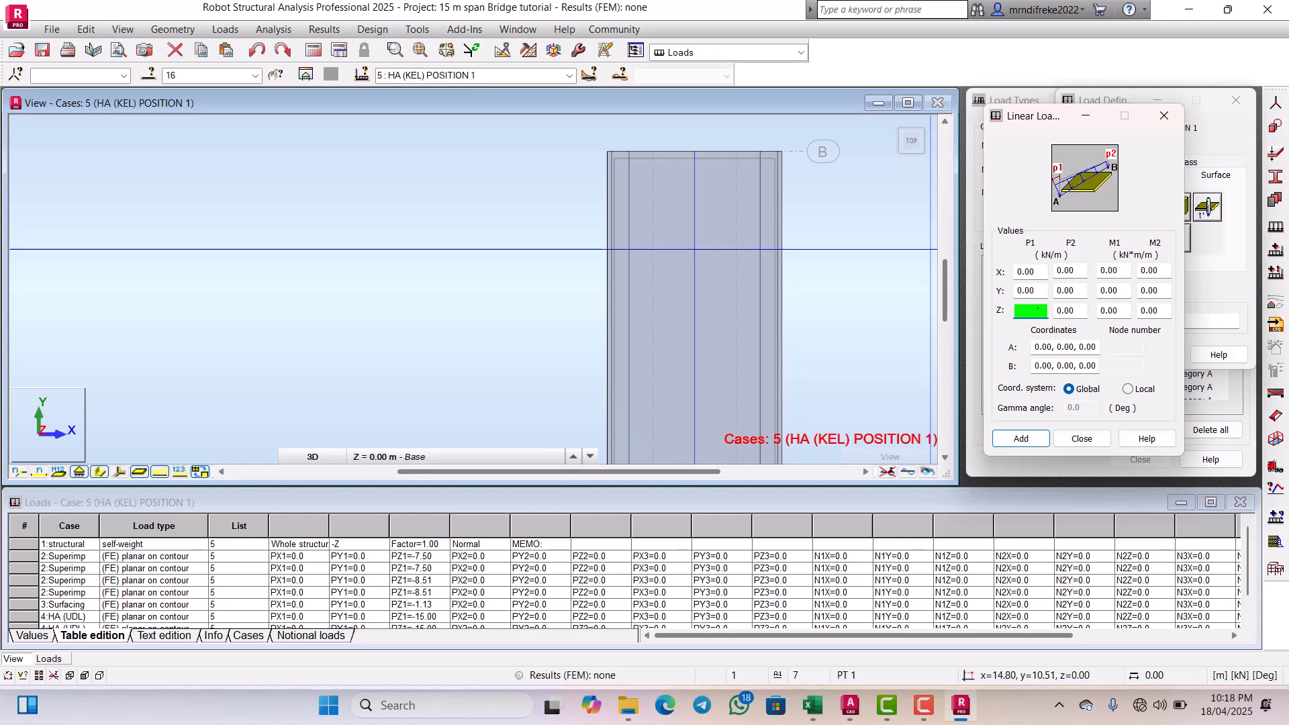
# Step: Switch to the Excel workbook and examine how the factored HA (KEL) load per notional lane is derived
pyautogui.moveTo(812, 705)
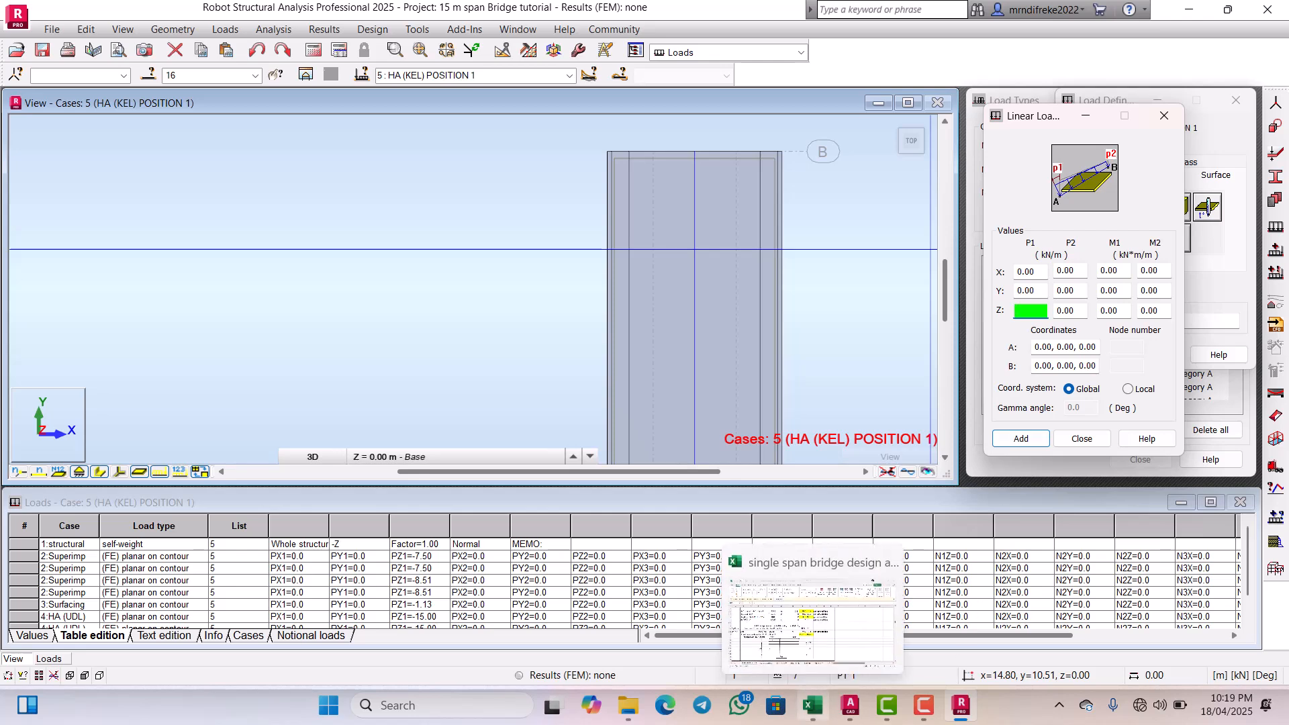
pyautogui.click(812, 705)
pyautogui.scroll(2, 409, 430)
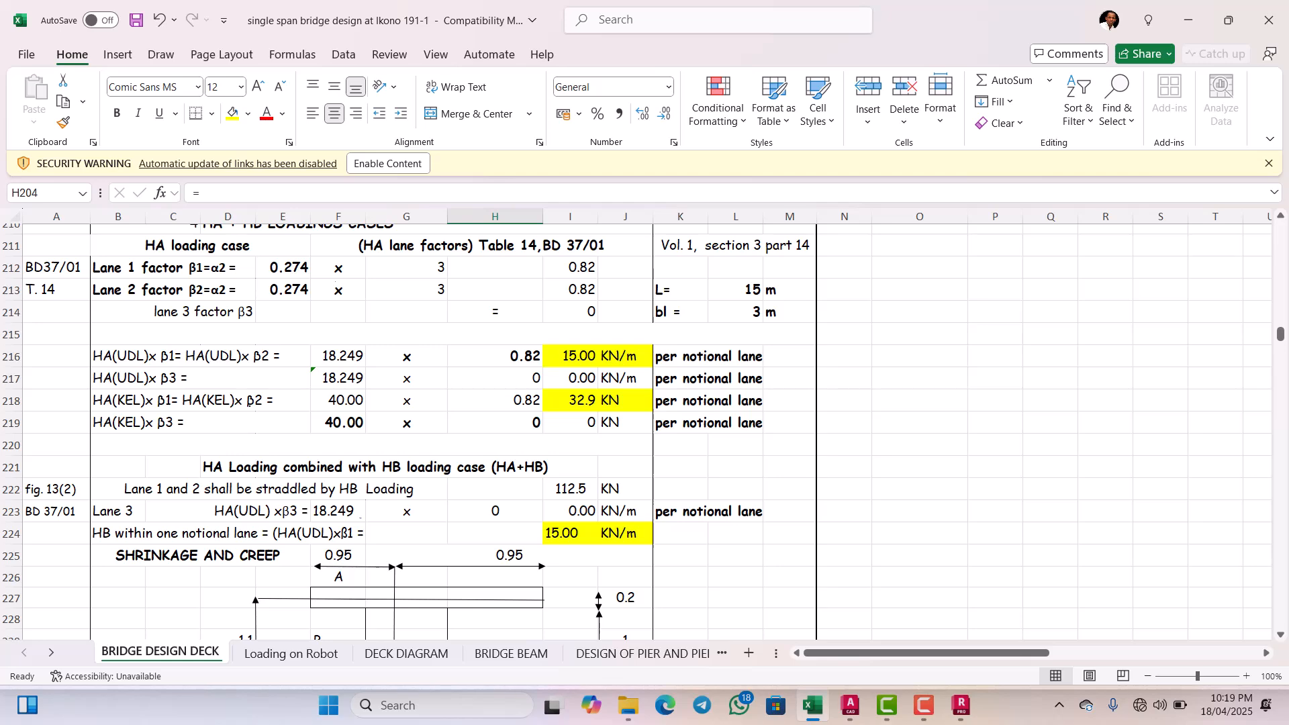
pyautogui.scroll(1, 636, 432)
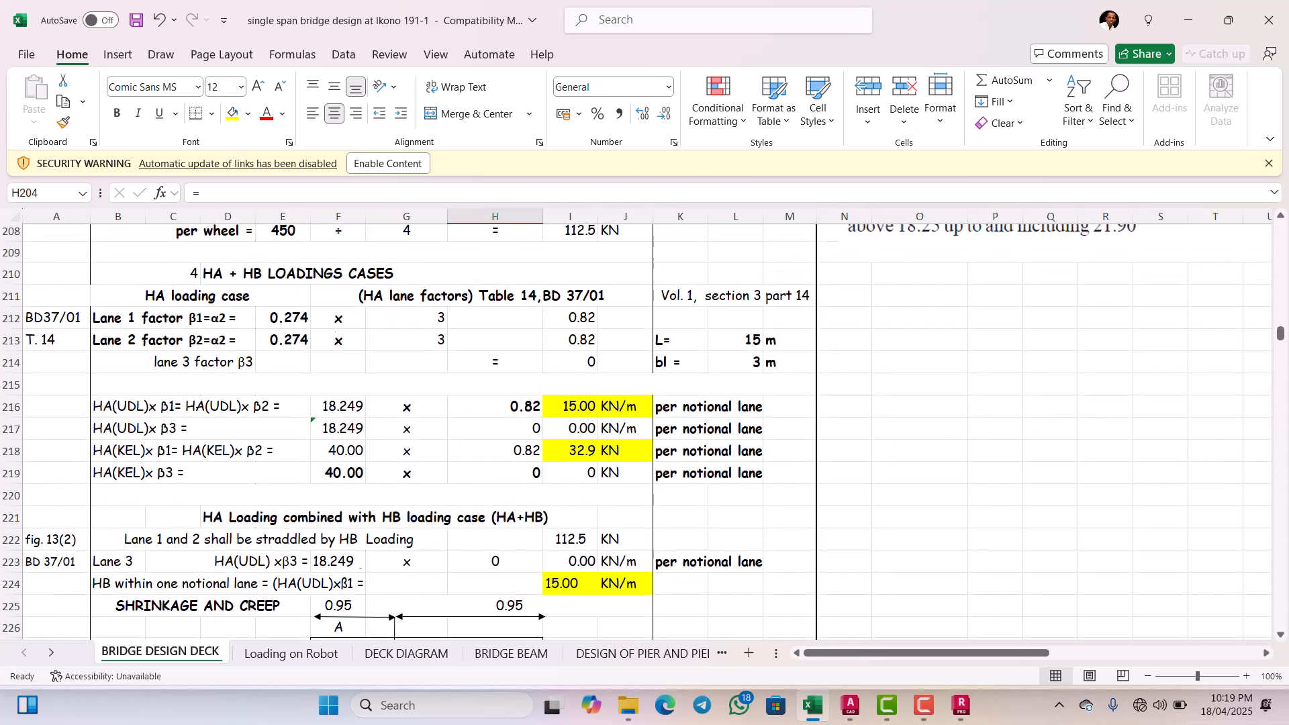
pyautogui.scroll(5, 636, 432)
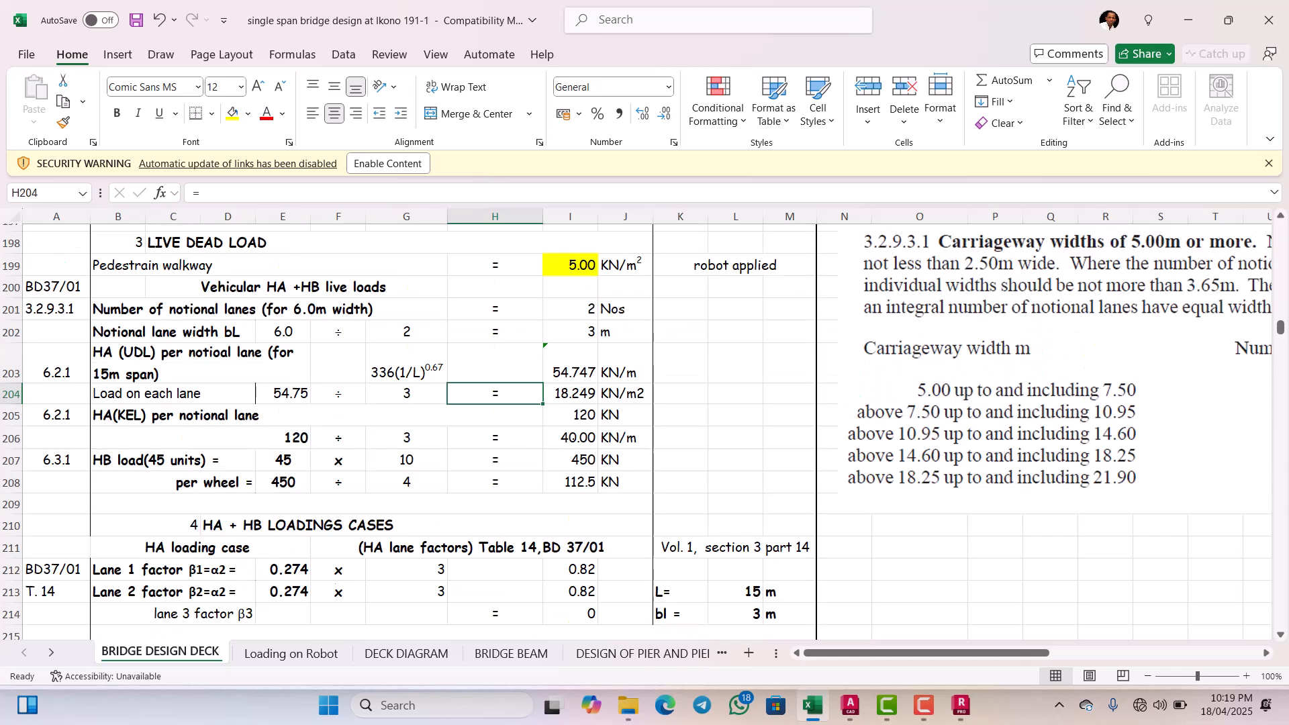
pyautogui.scroll(-1, 572, 433)
pyautogui.scroll(-3, 572, 433)
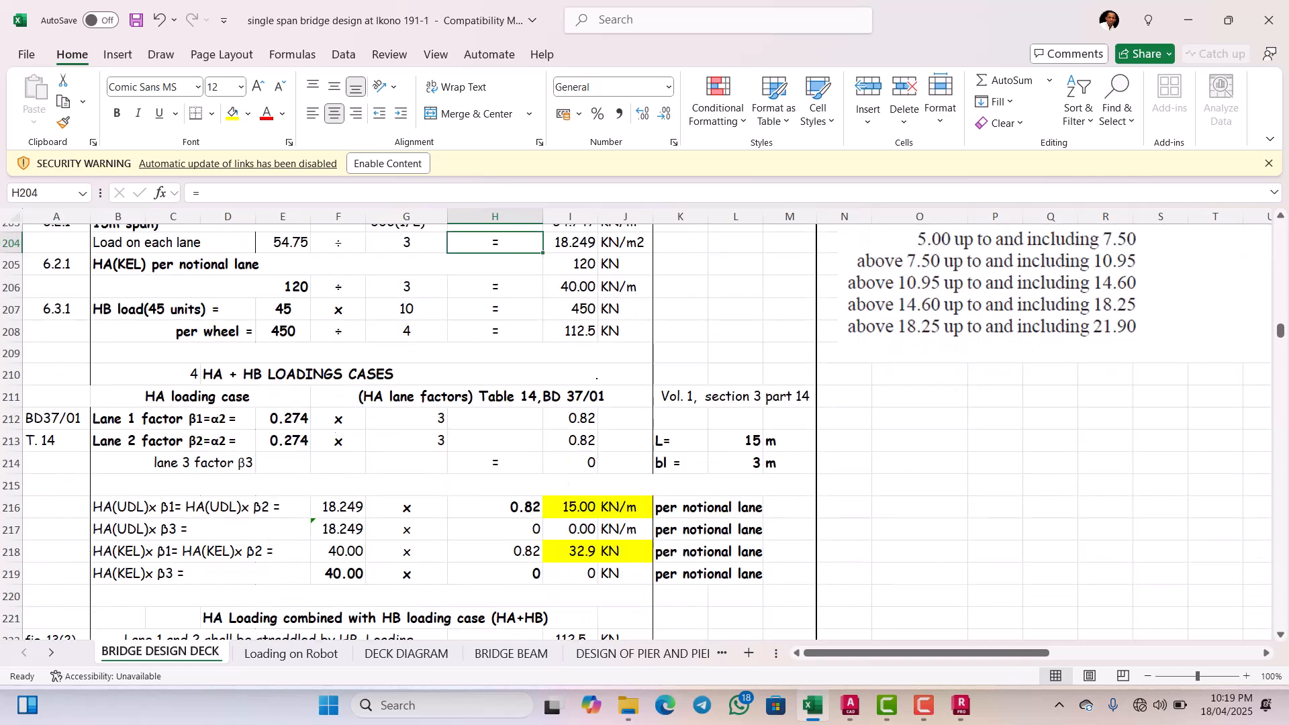
pyautogui.scroll(1, 571, 433)
pyautogui.scroll(-2, 571, 433)
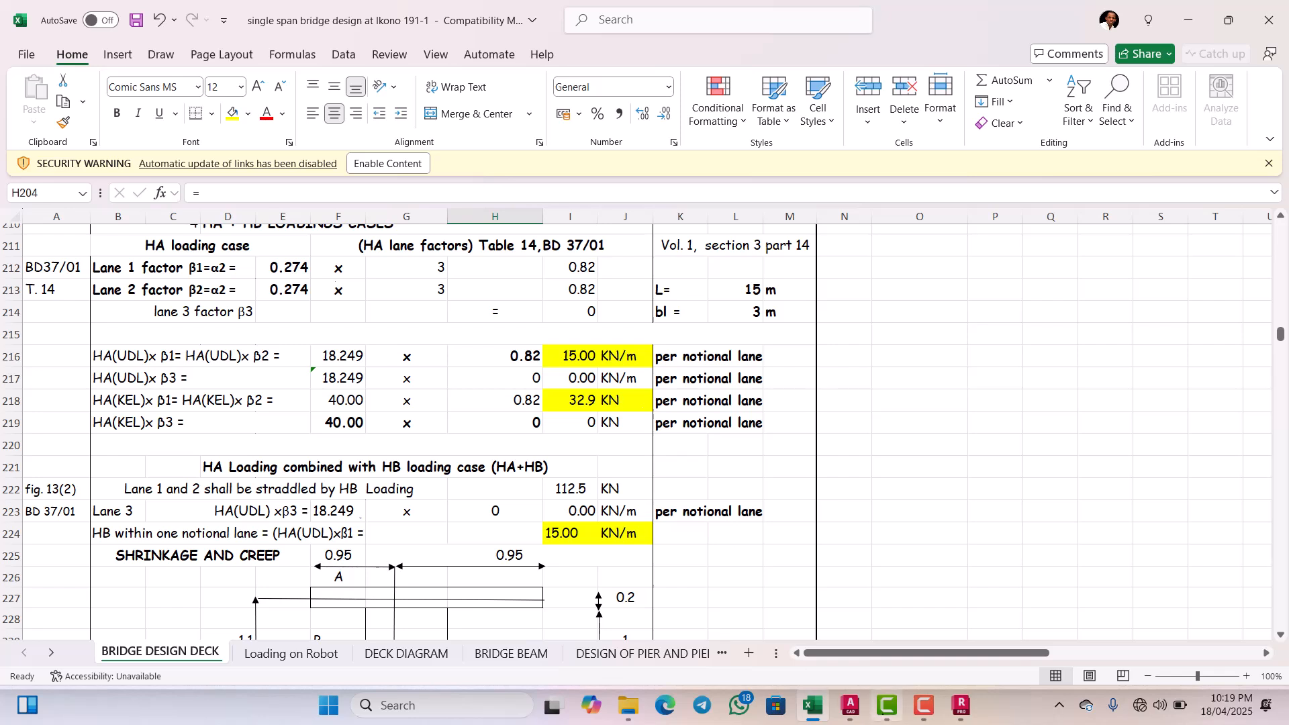
# Step: Back in Robot, set the linear load's Z P1 to -32.9 kN/m, define it from (1,7.5) to (4,7.5), and add it
pyautogui.click(961, 705)
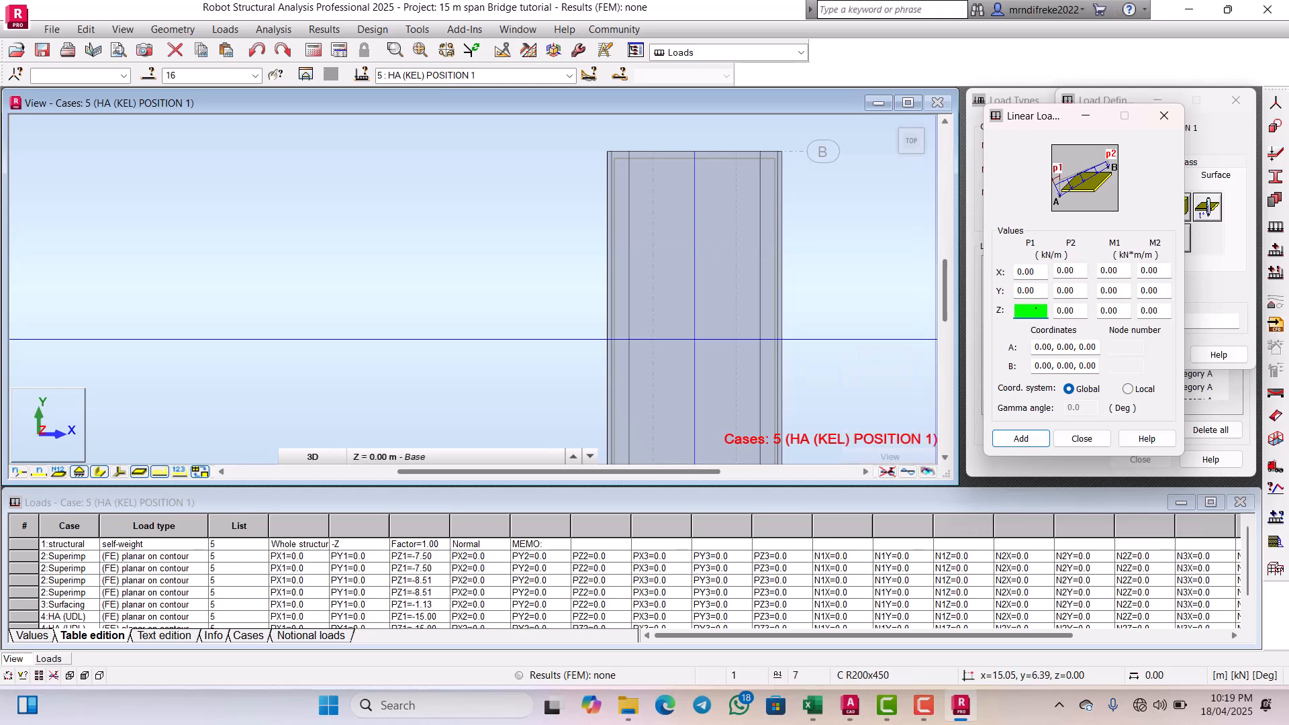
pyautogui.write('2.9')
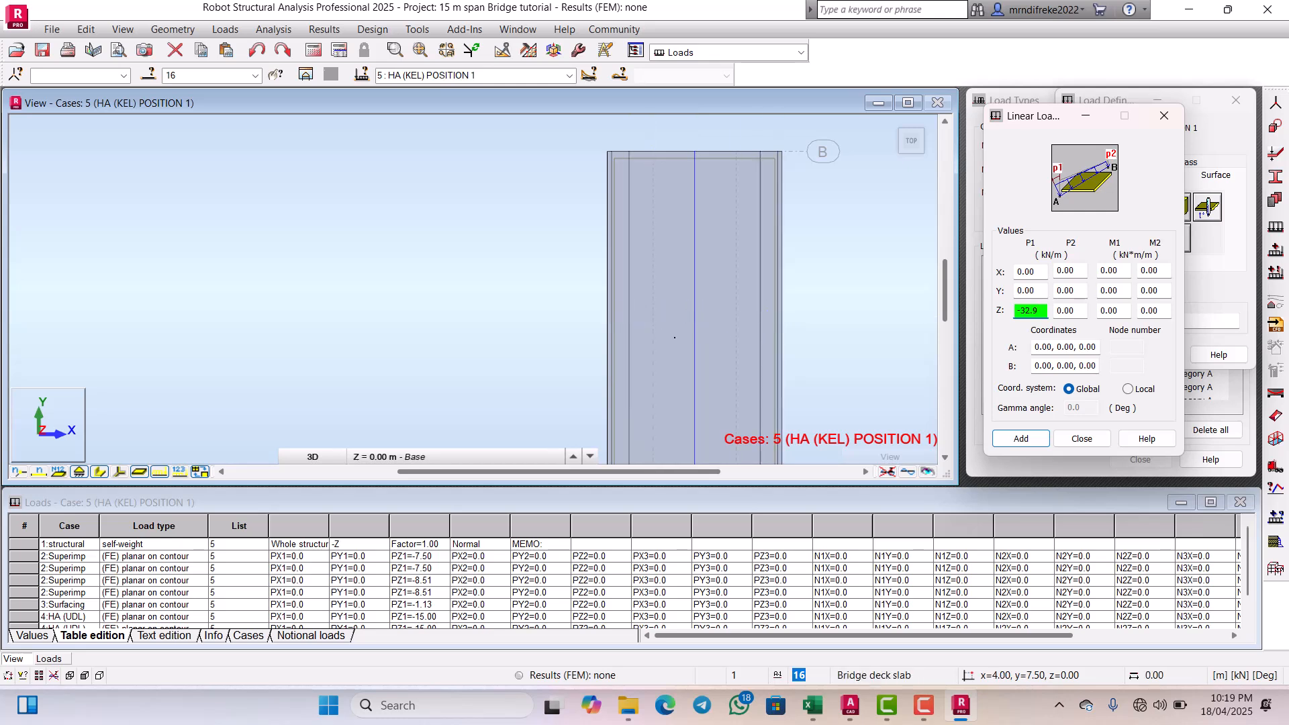
pyautogui.scroll(-1, 597, 343)
pyautogui.scroll(1, 598, 339)
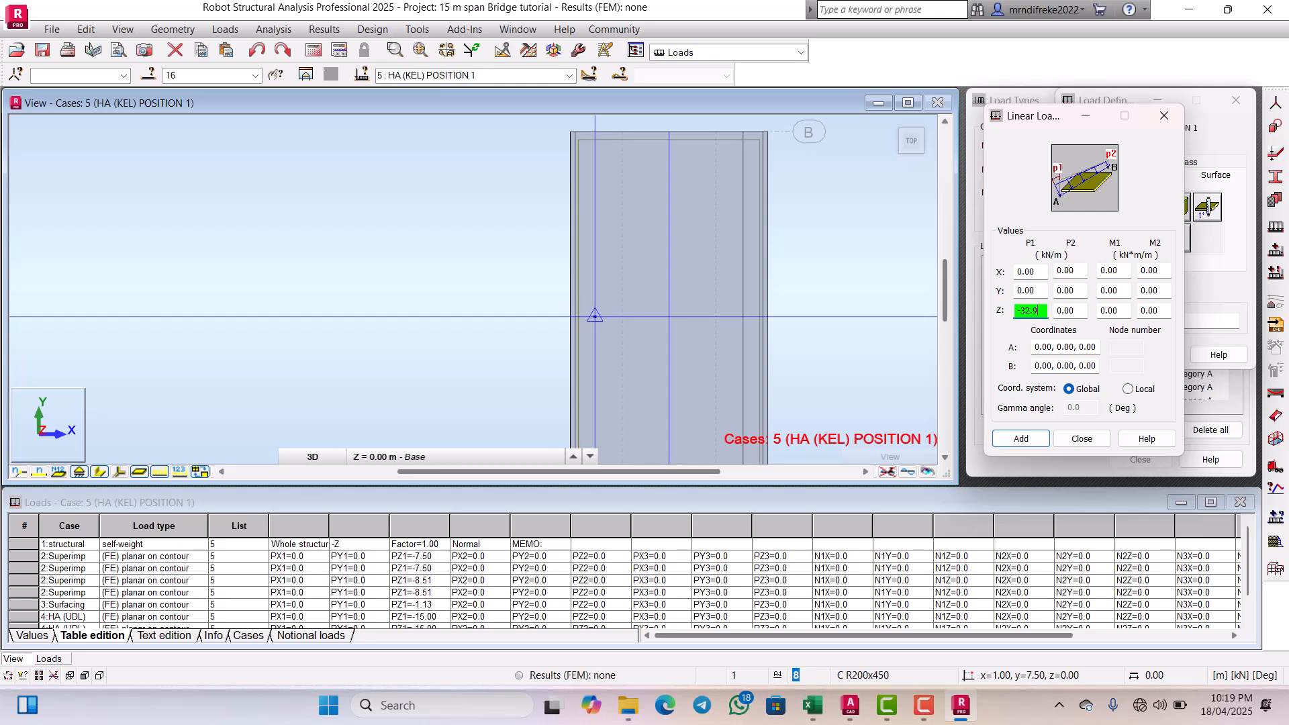
pyautogui.click(595, 316)
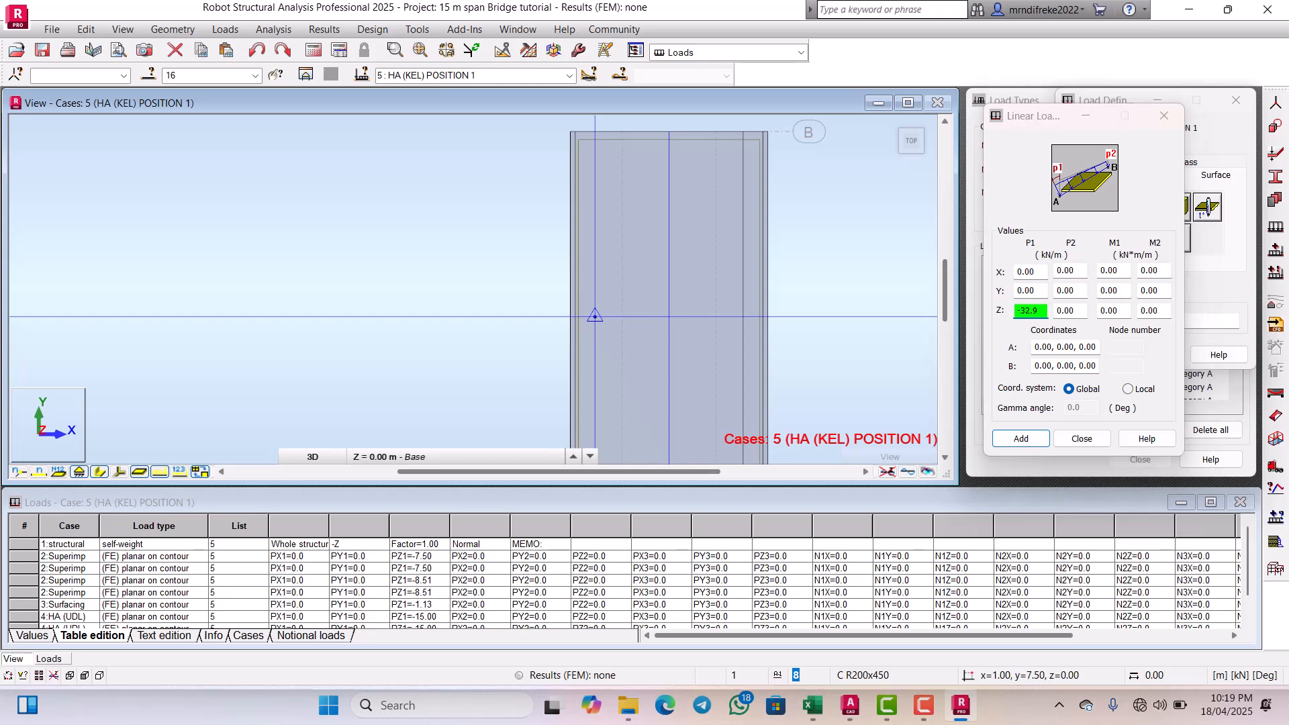
pyautogui.click(664, 316)
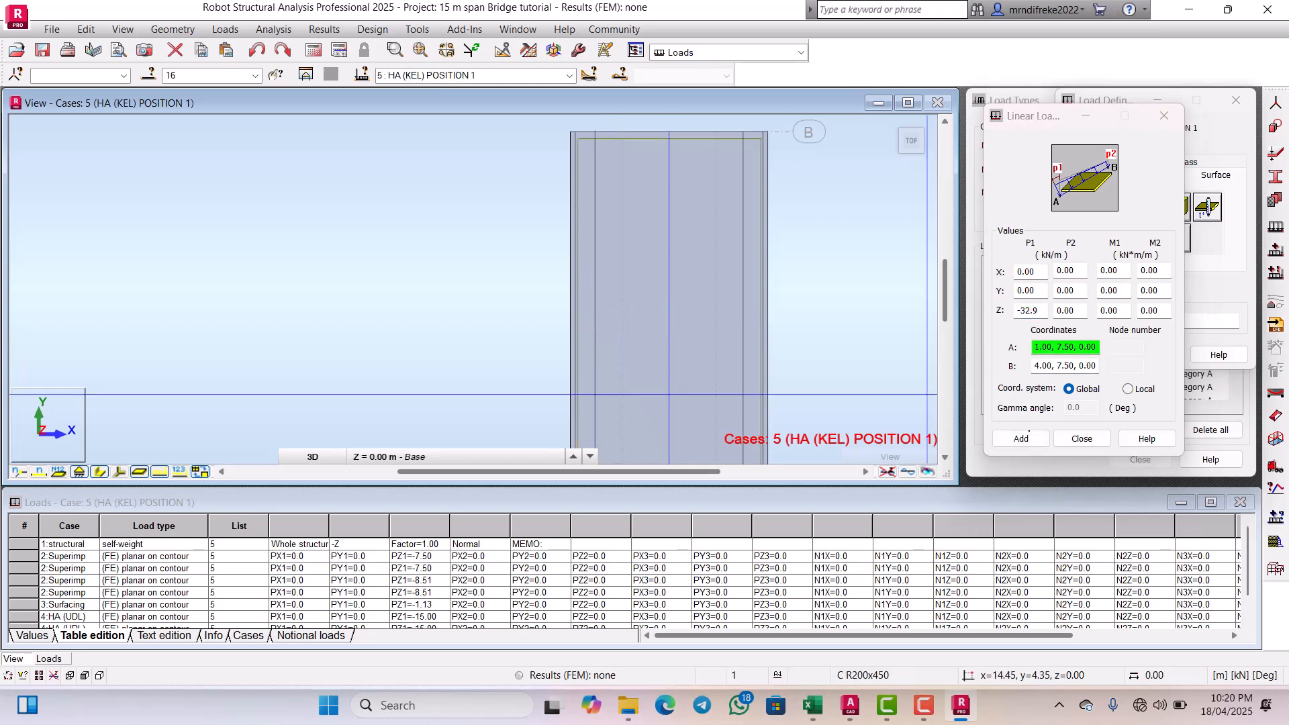
pyautogui.click(1020, 439)
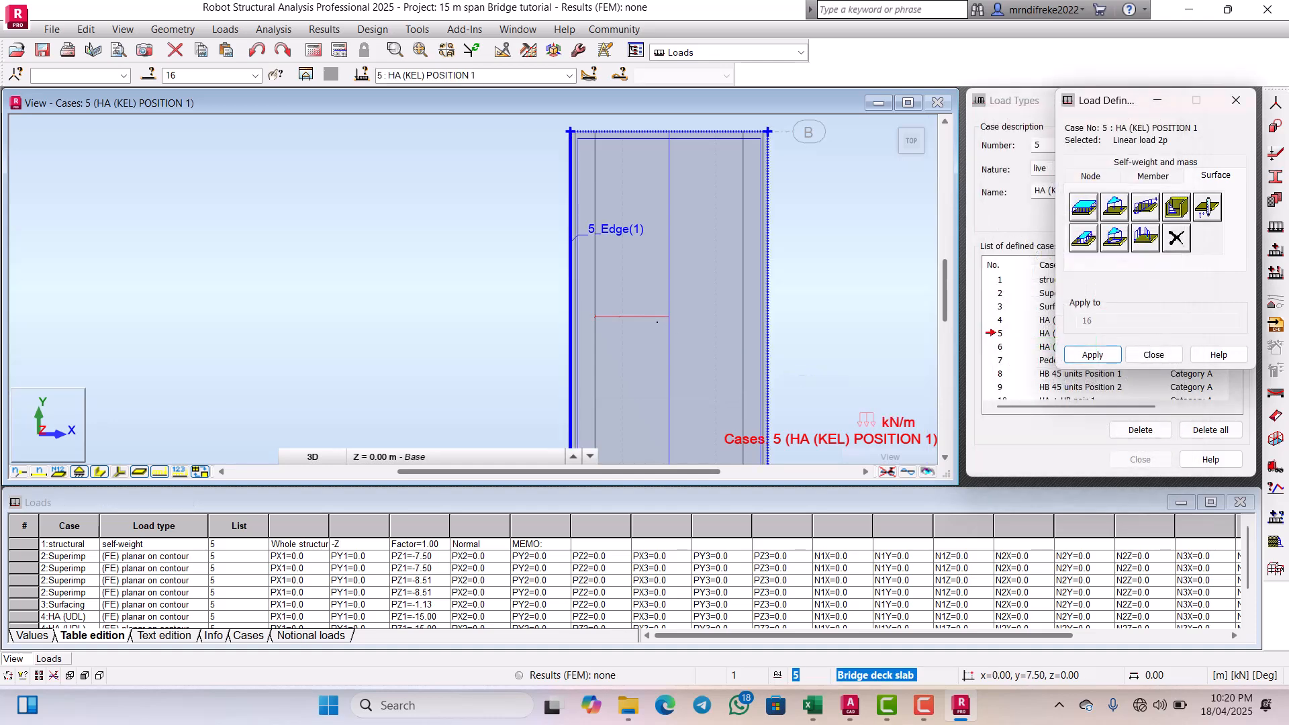
# Step: Add a second two-point linear load of Z P1 = -32.9 kN/m from (4,7.5) to (7,7.5), then finish load definition
pyautogui.scroll(5, 655, 319)
pyautogui.scroll(-4, 384, 242)
pyautogui.scroll(-2, 435, 246)
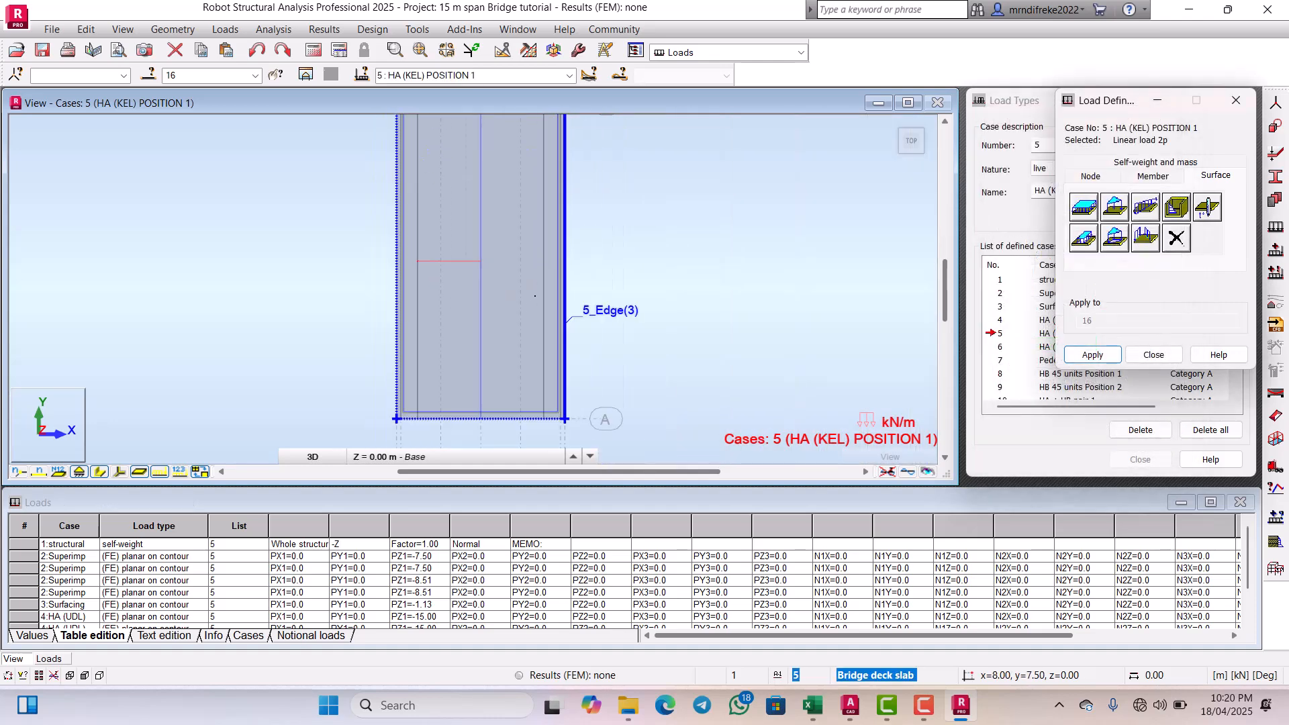
pyautogui.scroll(-3, 531, 294)
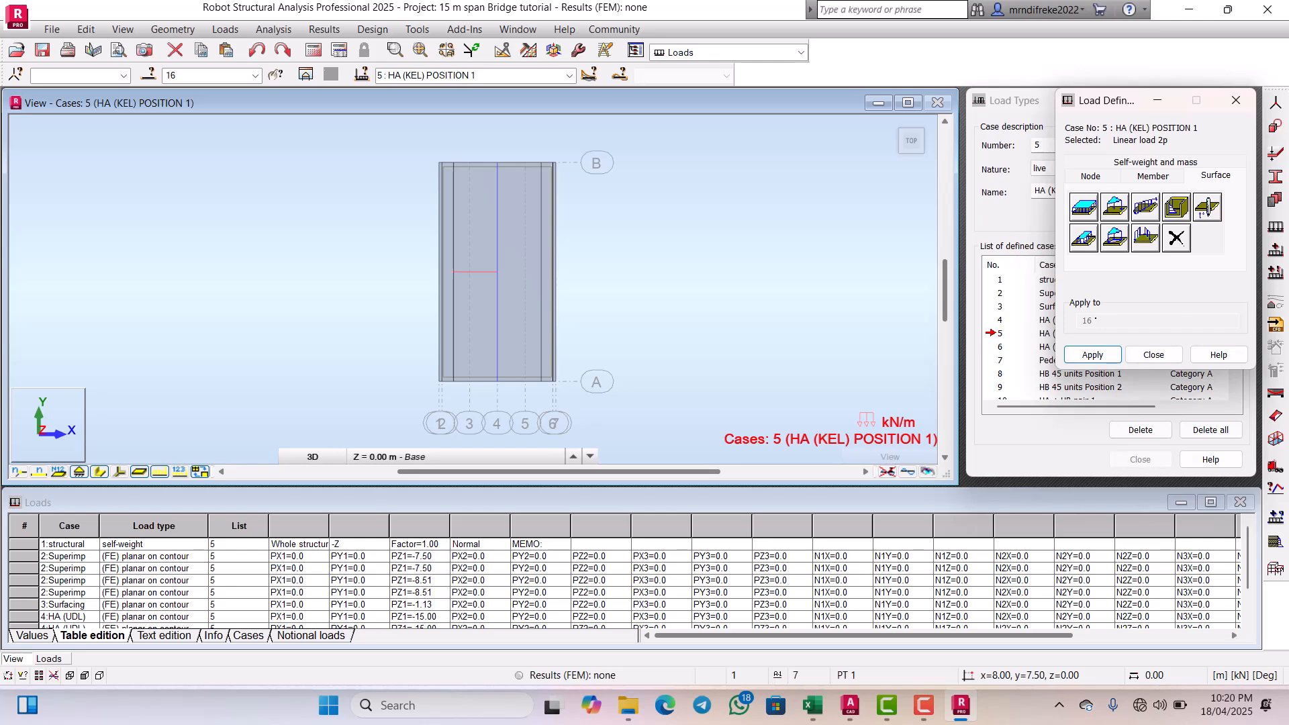
pyautogui.click(1145, 207)
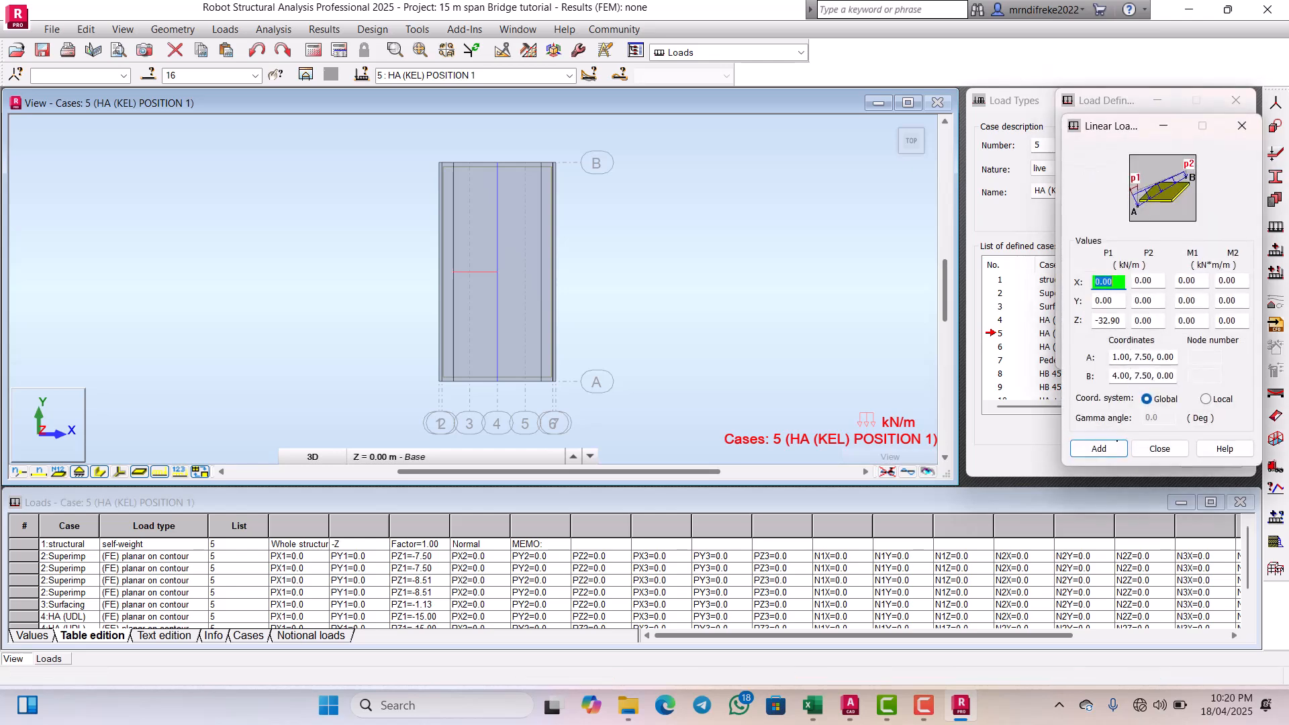
pyautogui.scroll(3, 511, 279)
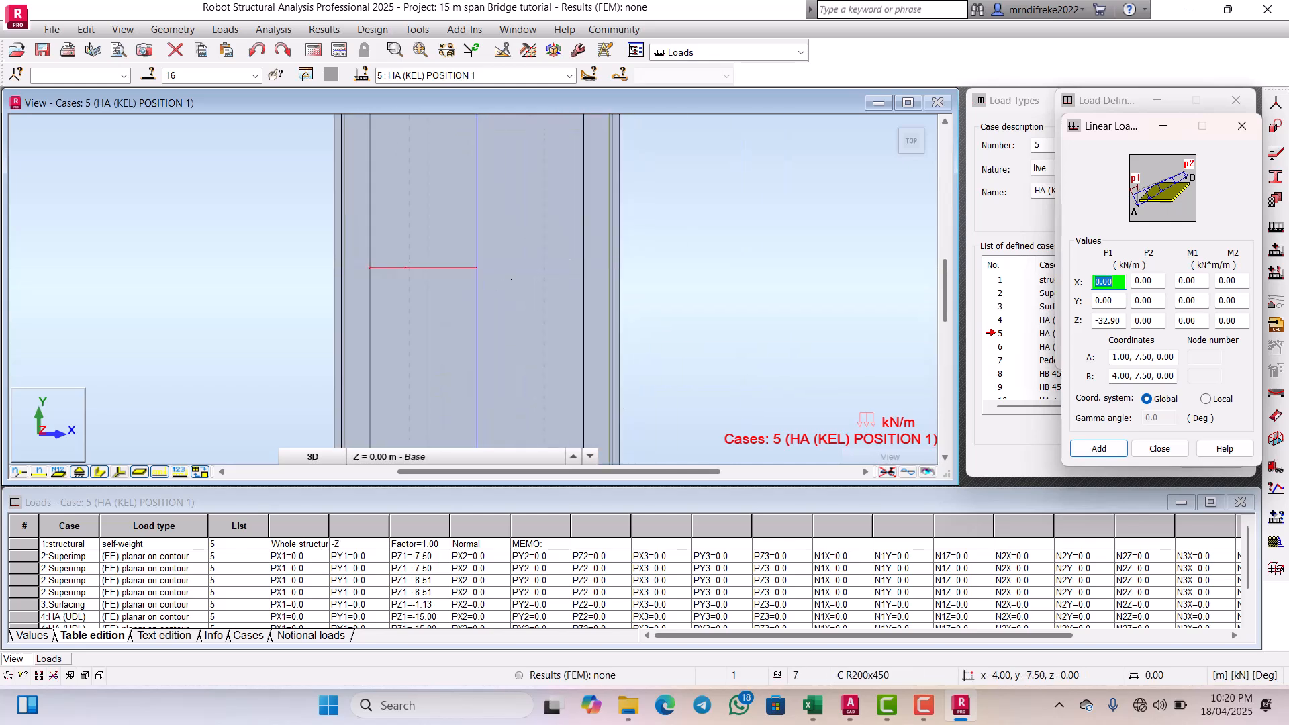
pyautogui.scroll(3, 496, 274)
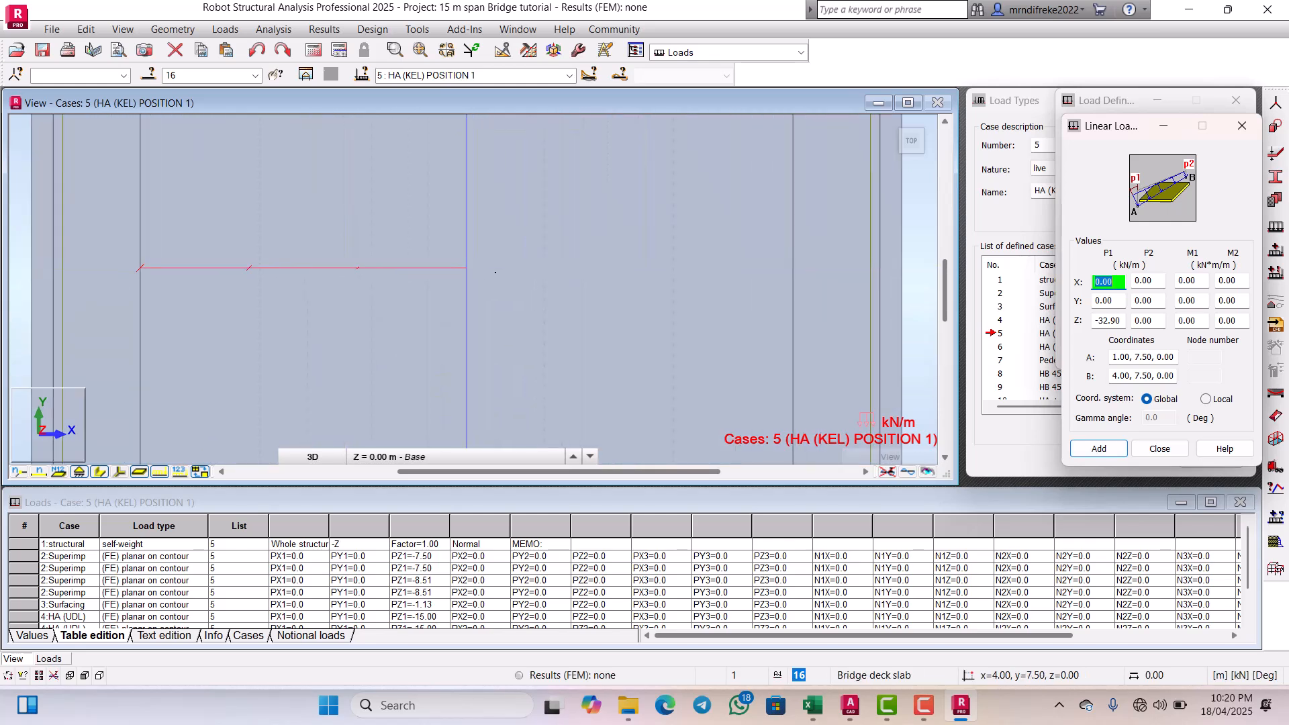
pyautogui.click(466, 267)
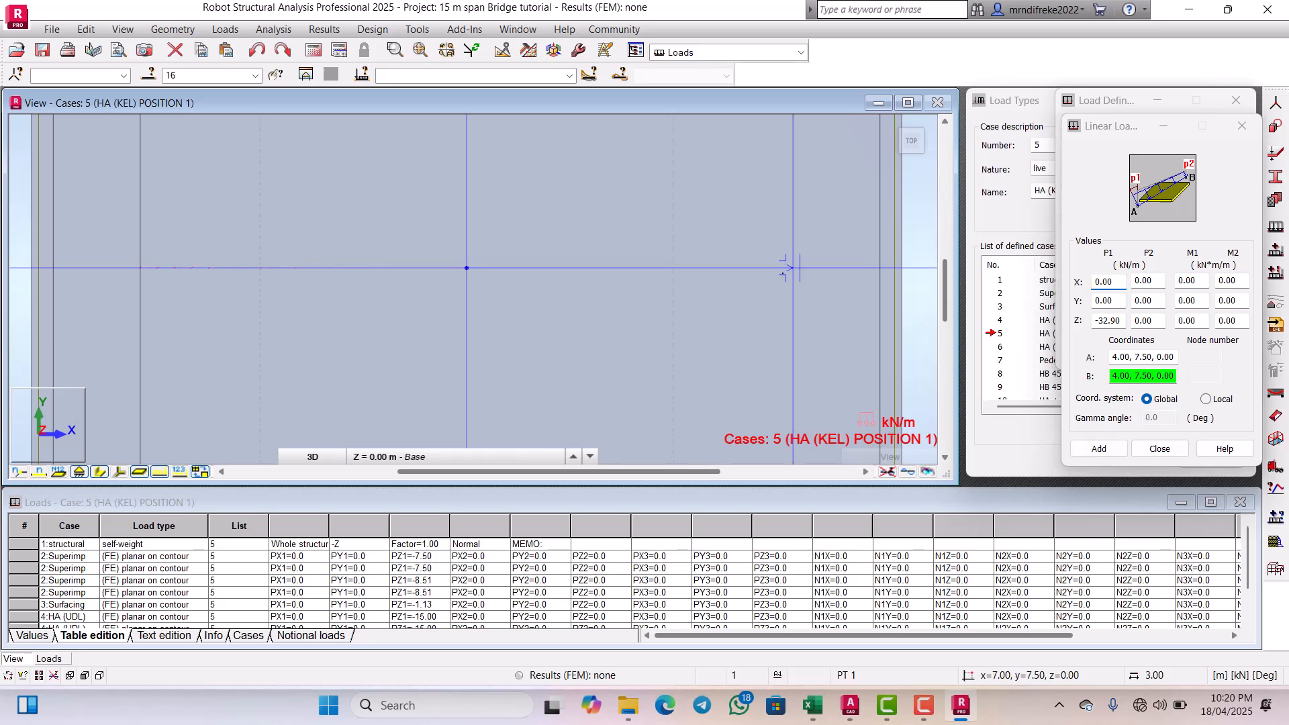
pyautogui.click(792, 267)
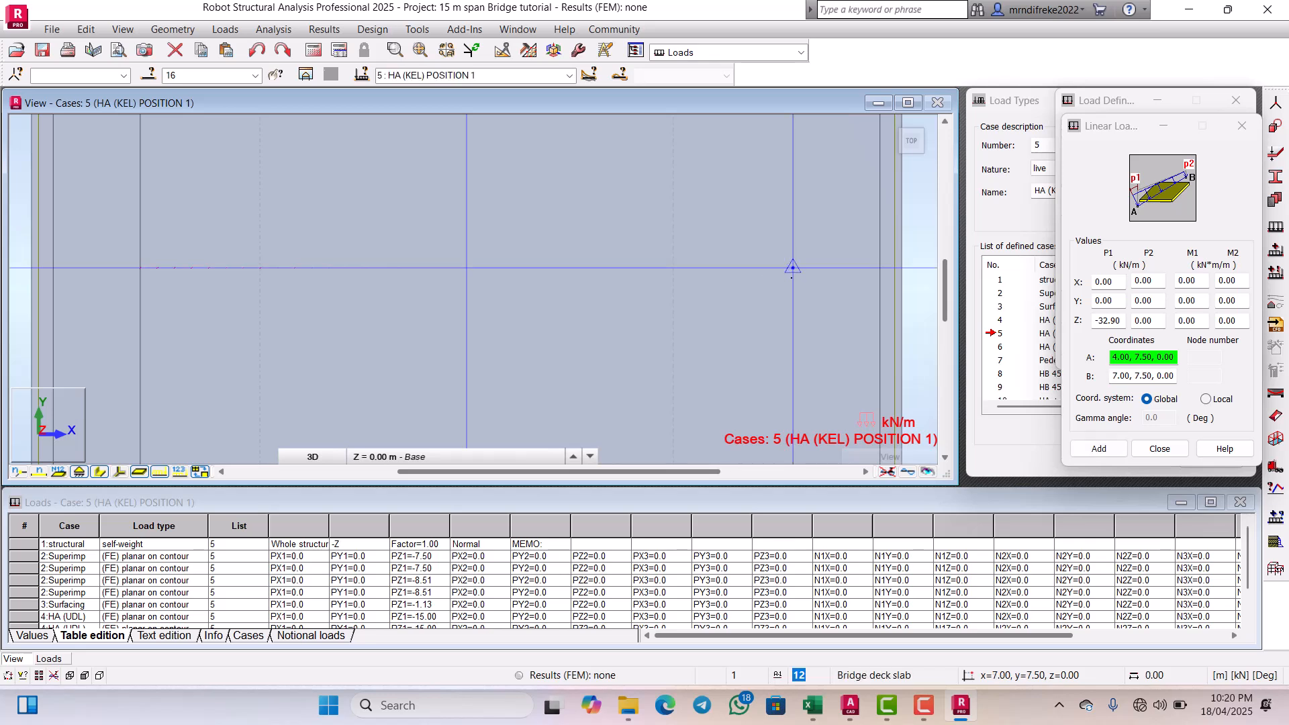
pyautogui.click(1098, 449)
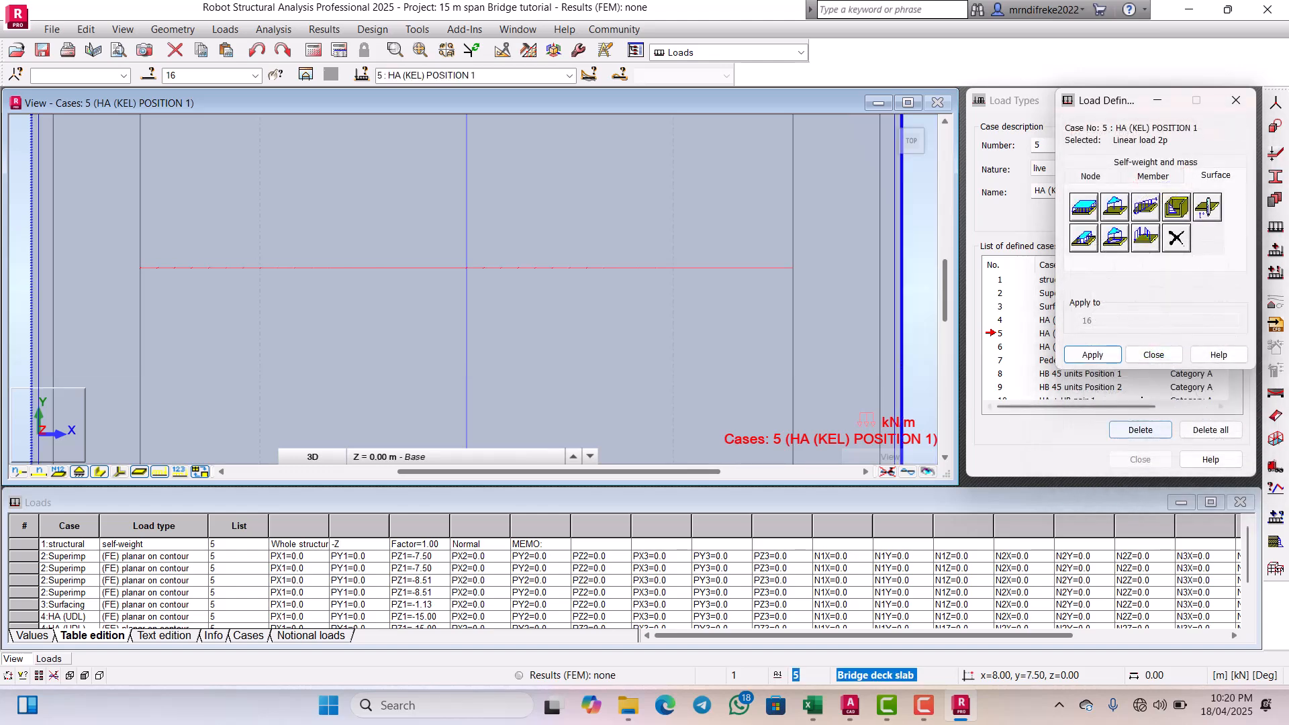
pyautogui.click(1153, 354)
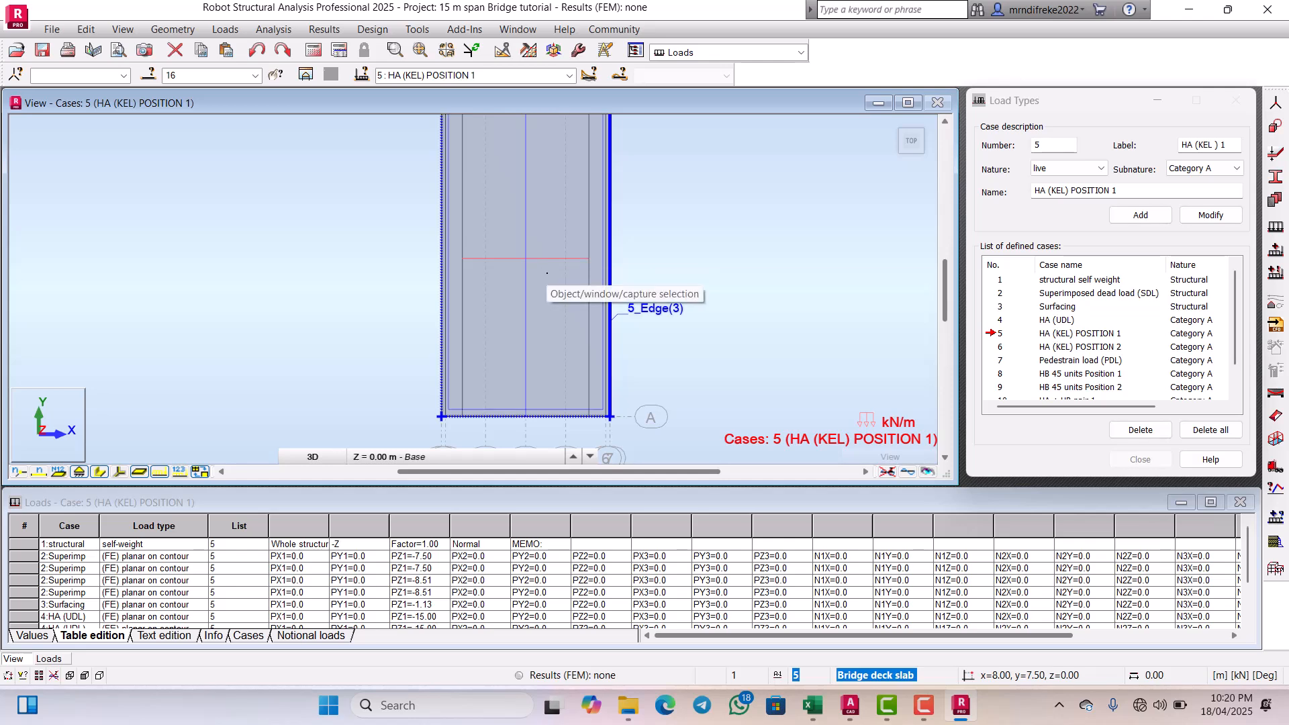
# Step: Inspect the deck in plan, from the mid-span HA (KEL) line loads to the axis A end
pyautogui.scroll(-1, 547, 273)
pyautogui.scroll(2, 545, 273)
pyautogui.scroll(-1, 535, 268)
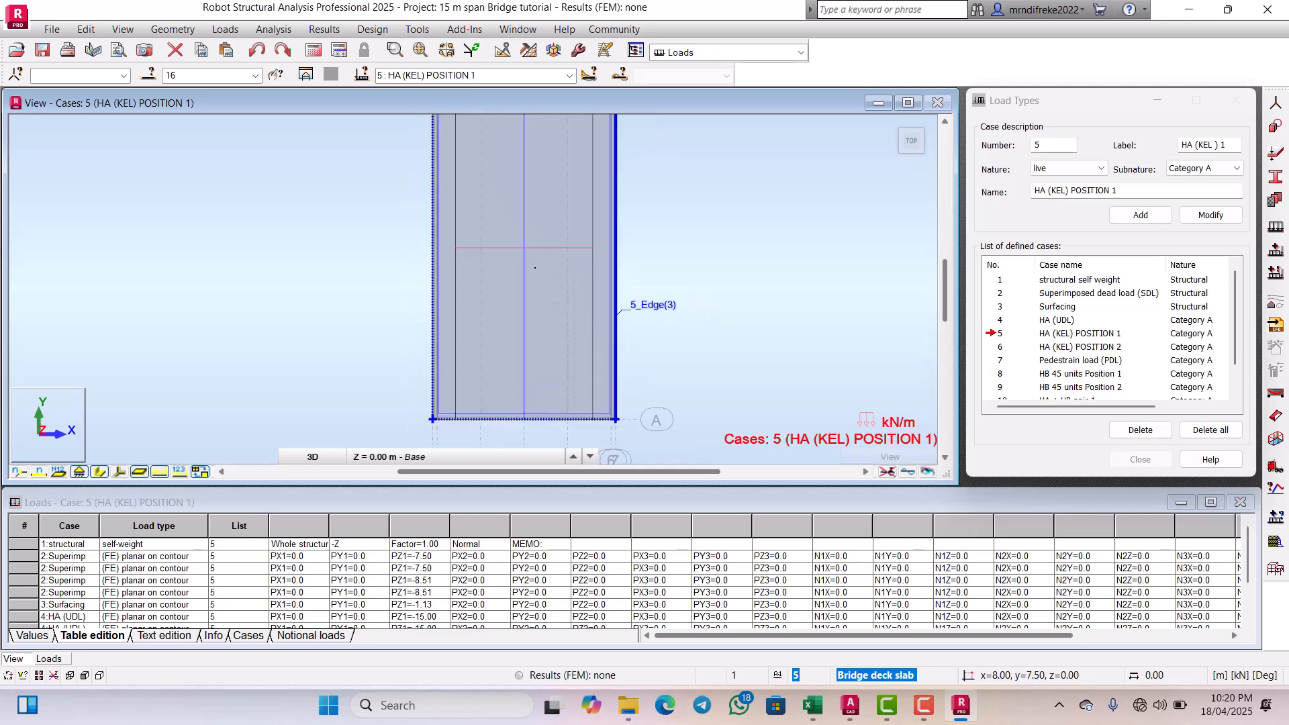
pyautogui.scroll(2, 509, 385)
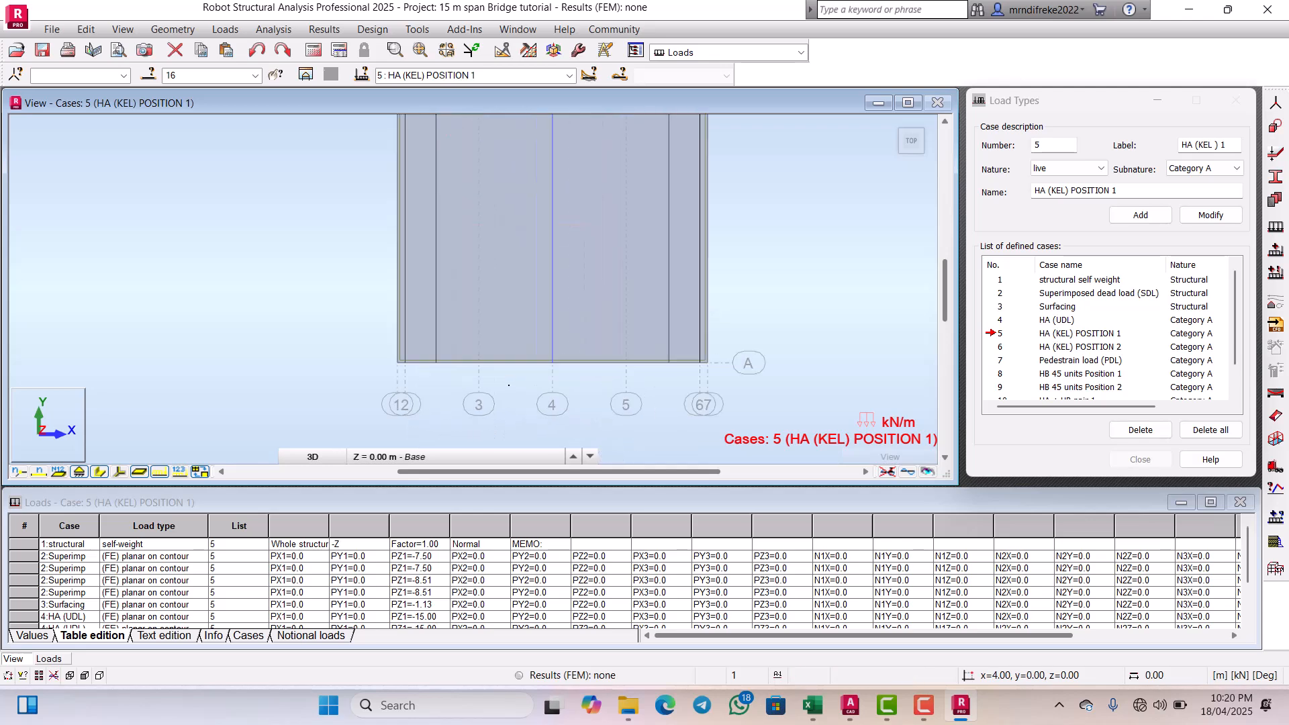
pyautogui.scroll(1, 509, 385)
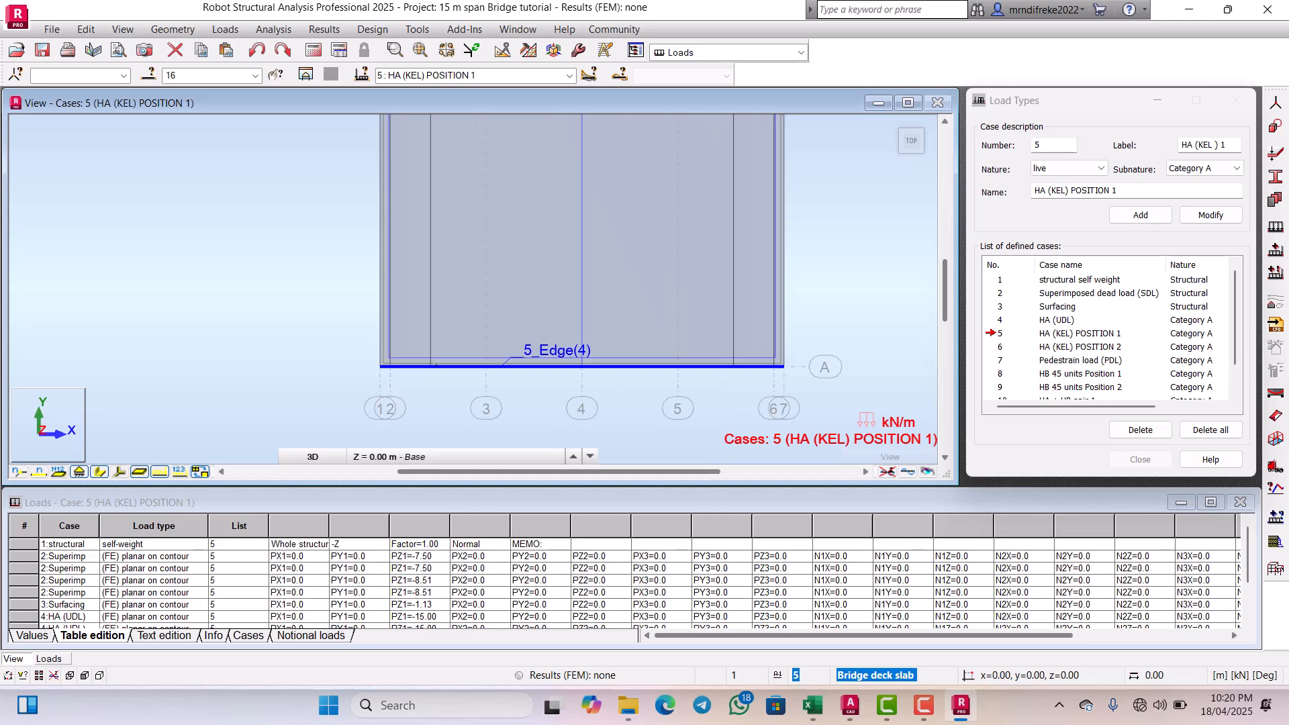
pyautogui.scroll(2, 436, 366)
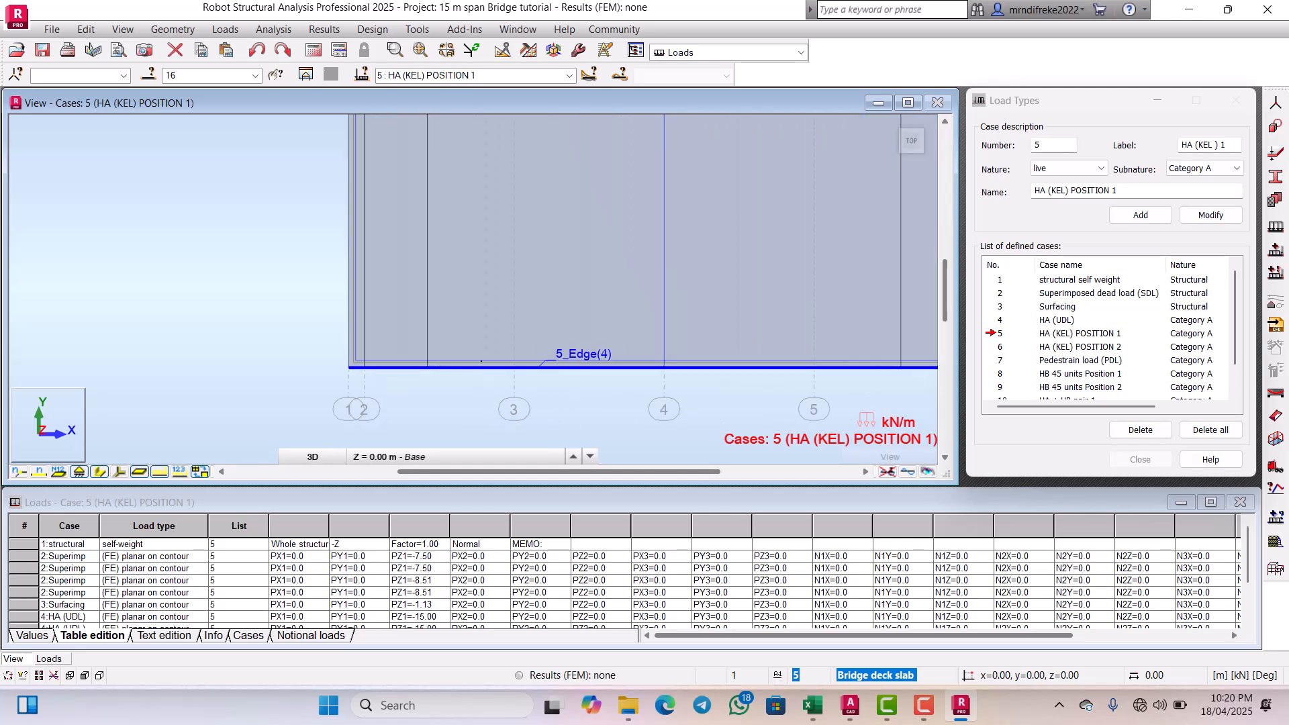
pyautogui.scroll(-2, 483, 369)
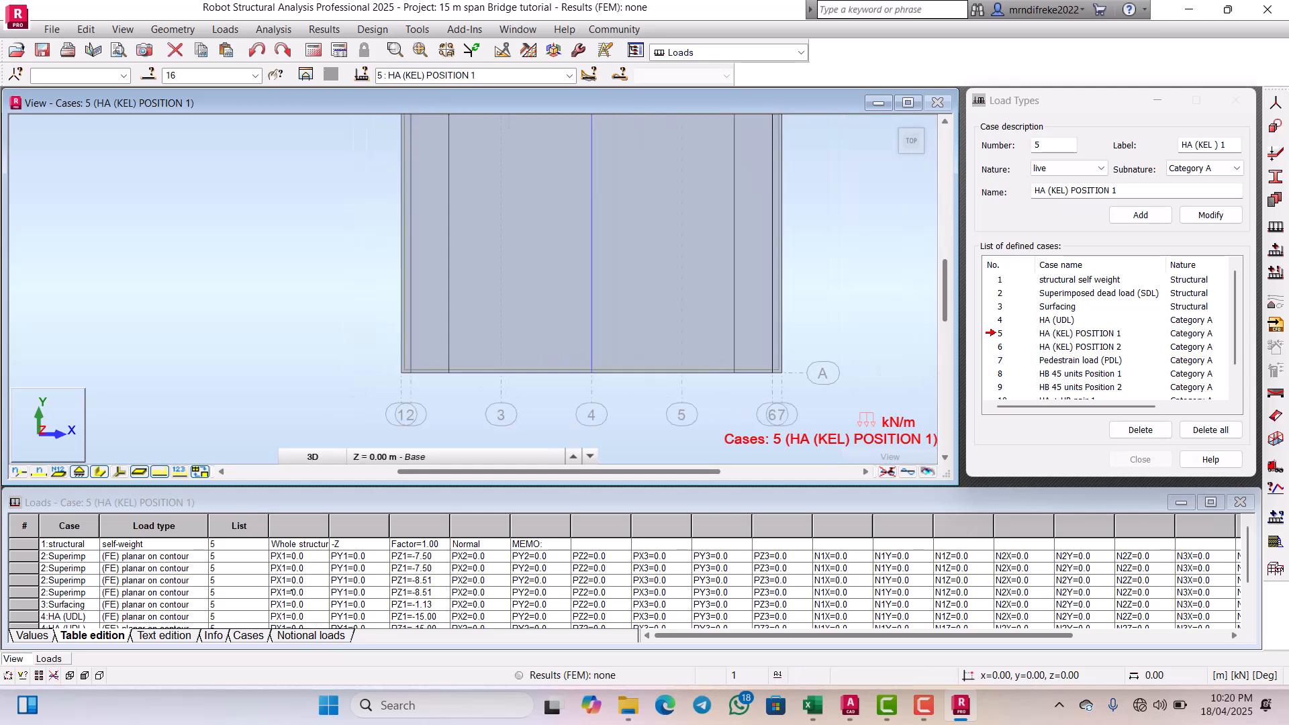
# Step: Duplicate the case 5 HA (KEL) linear load row spanning X = 4 to 7 m into the loads table's empty last row
pyautogui.scroll(-2, 671, 584)
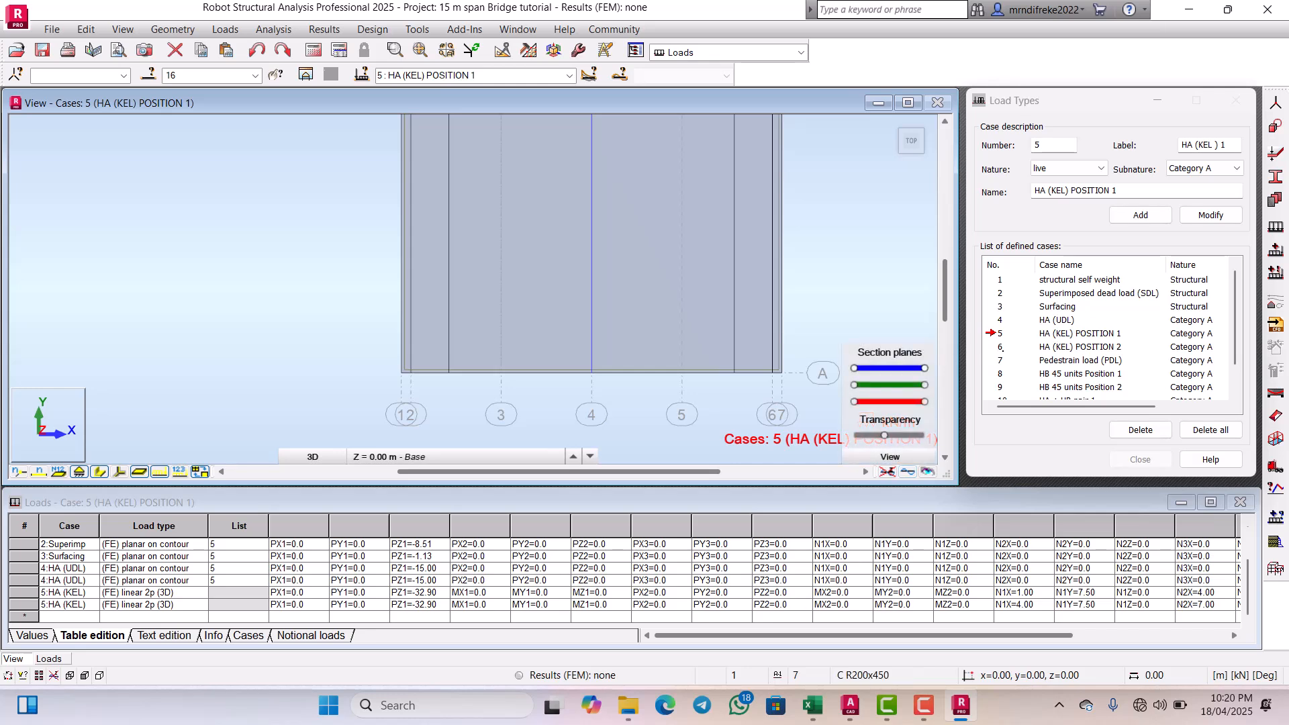
pyautogui.scroll(-1, 717, 340)
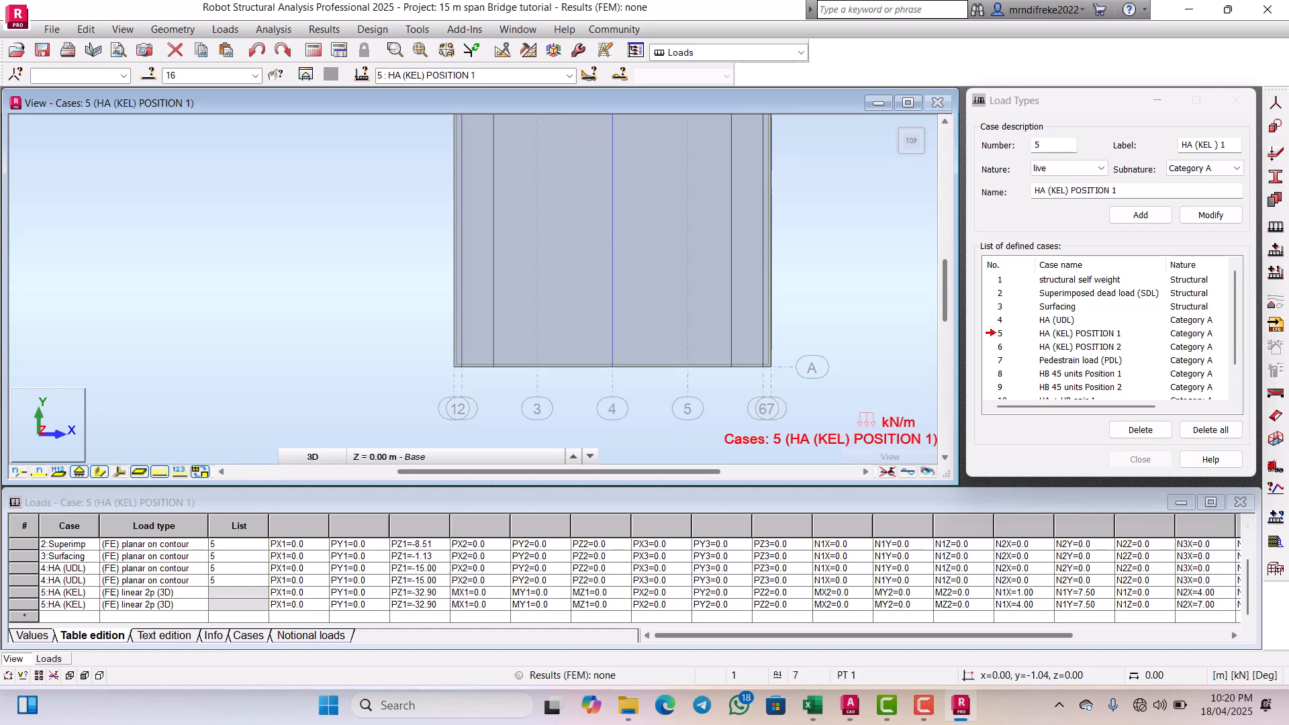
pyautogui.click(49, 604)
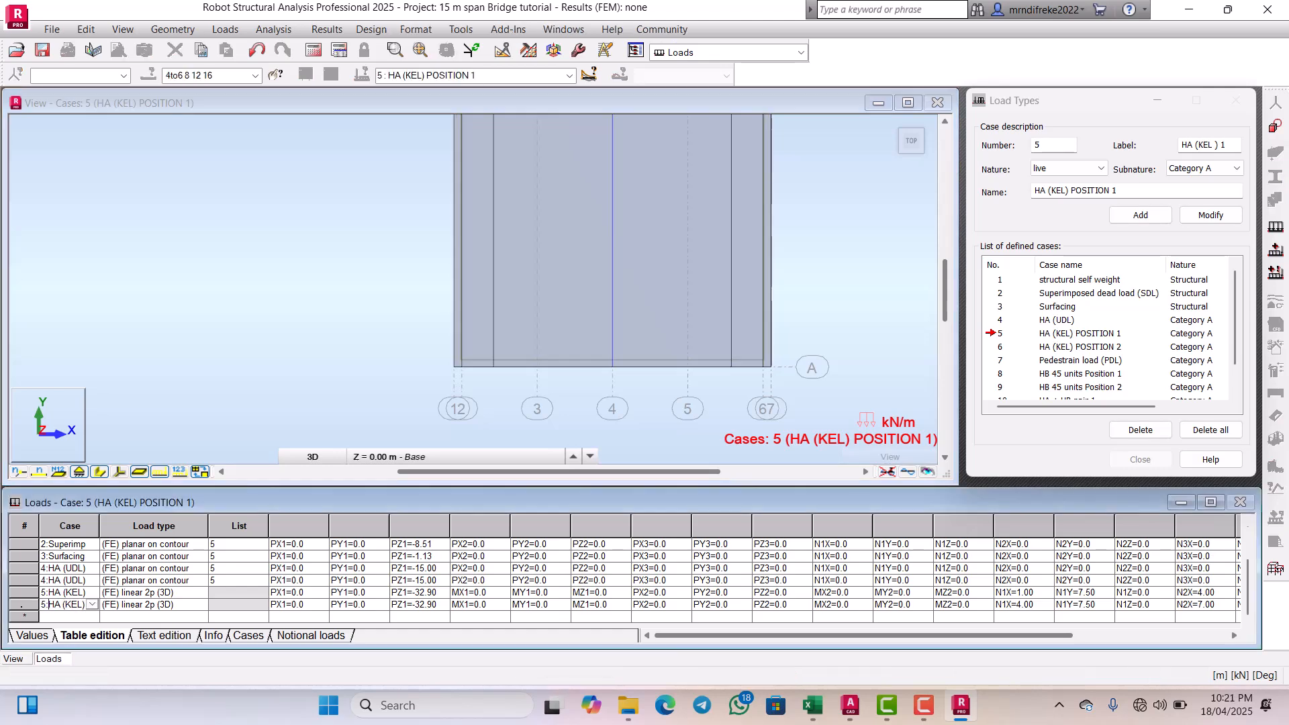
pyautogui.click(24, 605)
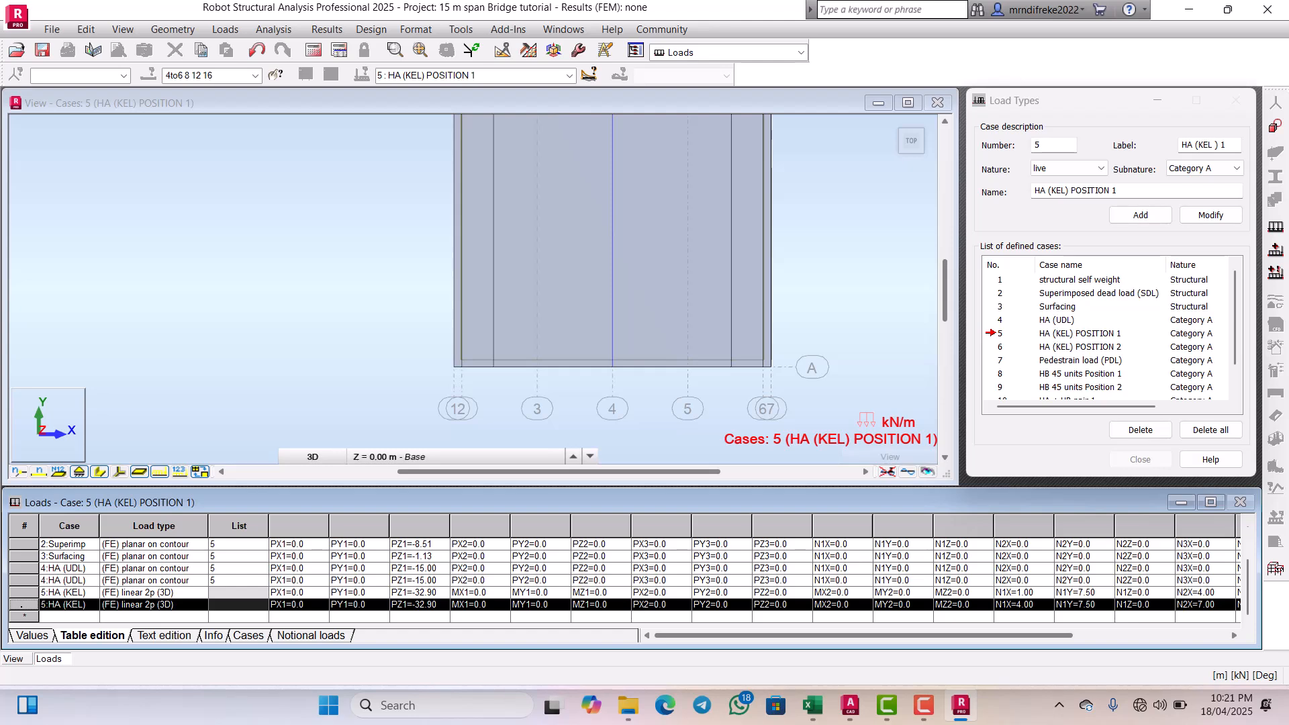
pyautogui.rightClick(6, 604)
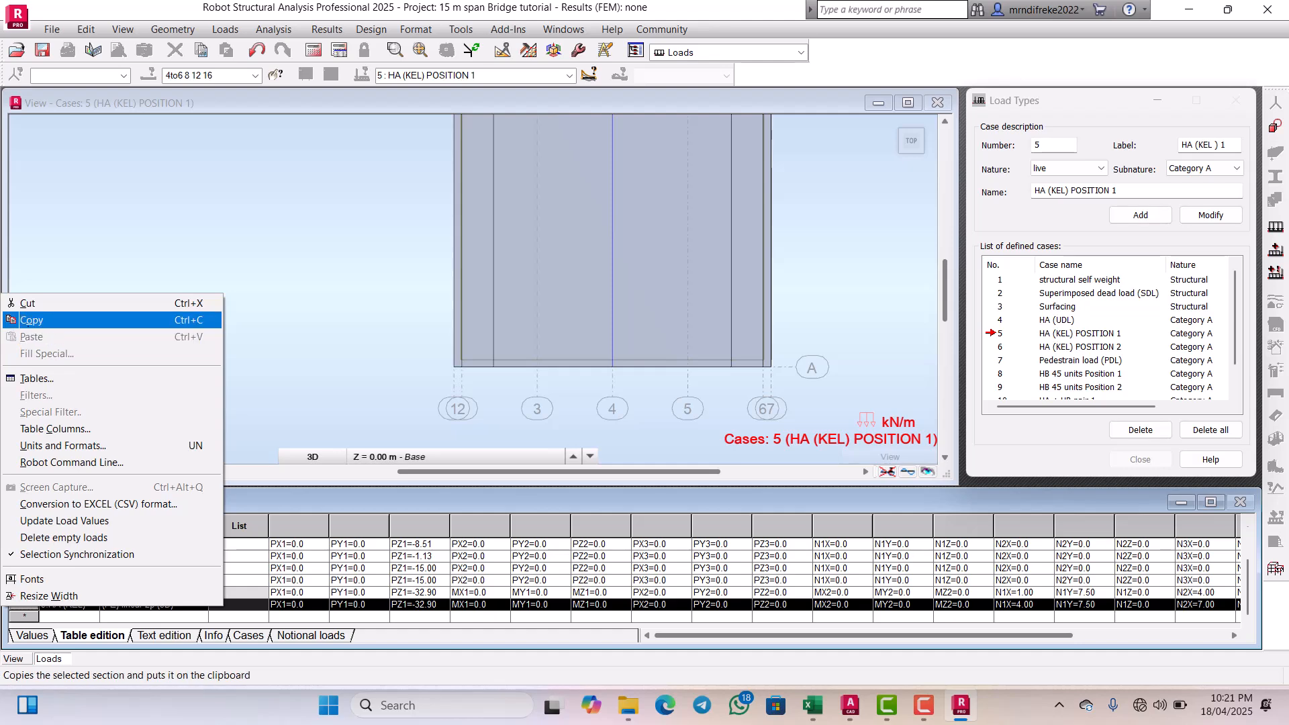
pyautogui.click(32, 320)
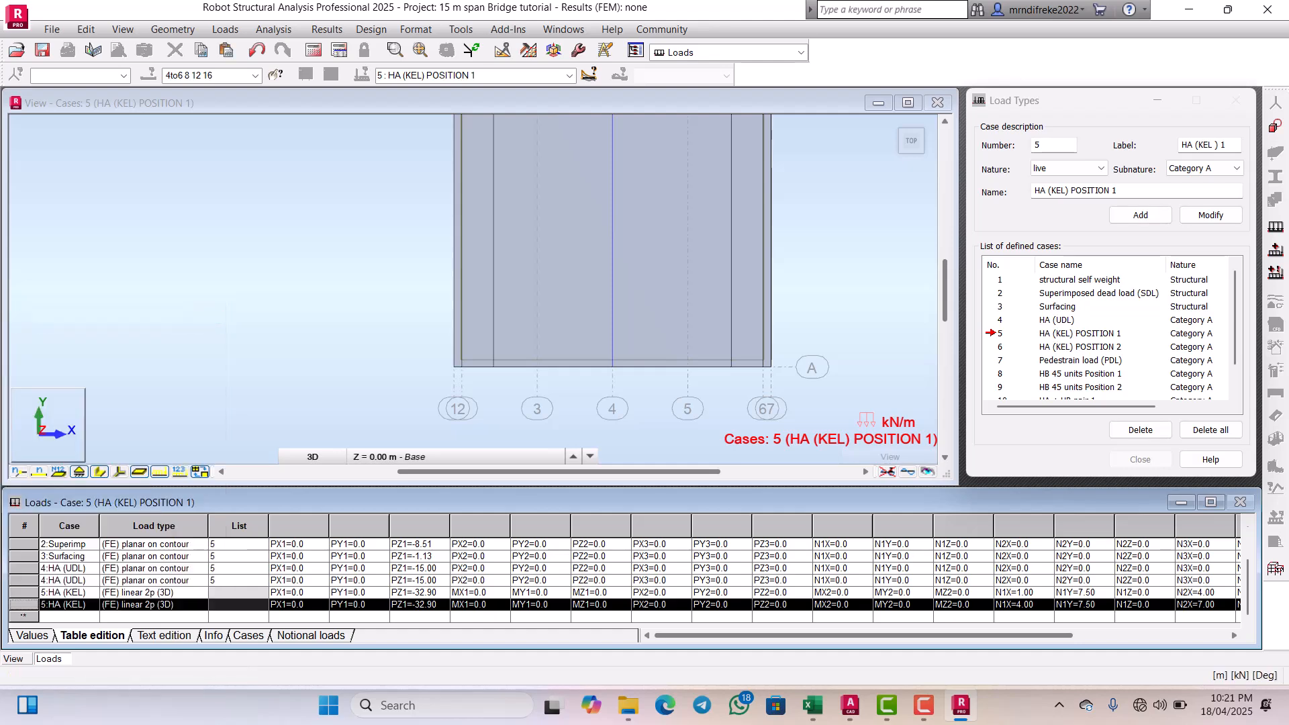
pyautogui.click(23, 617)
pyautogui.rightClick(7, 616)
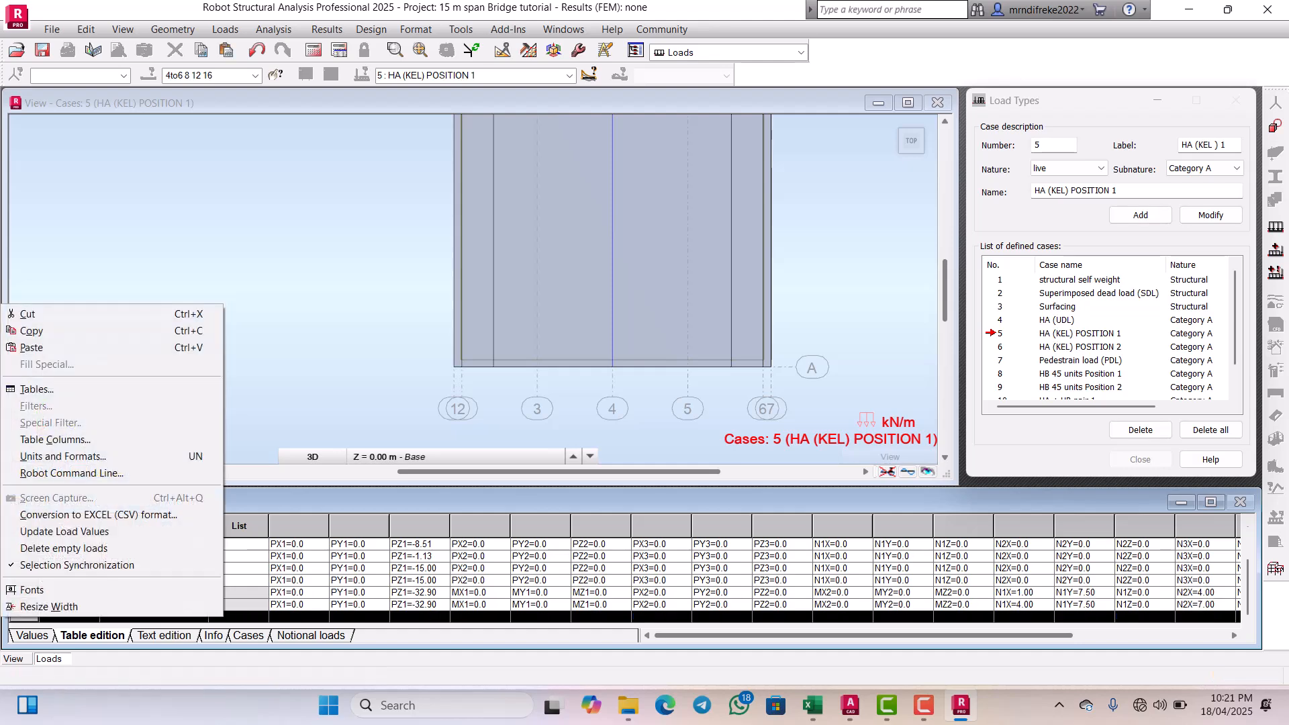
pyautogui.click(31, 347)
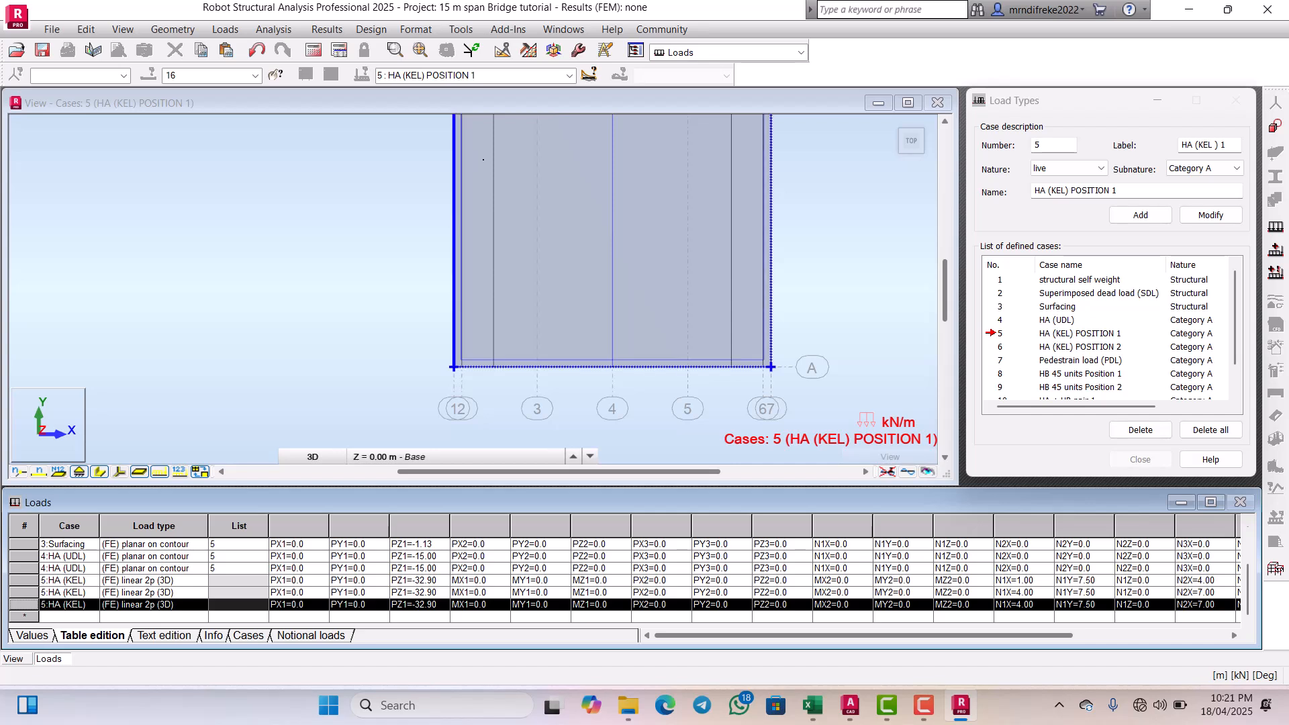
# Step: Make case 6 HA (KEL) POSITION 2 current and reassign the duplicated linear load row to that case
pyautogui.click(569, 76)
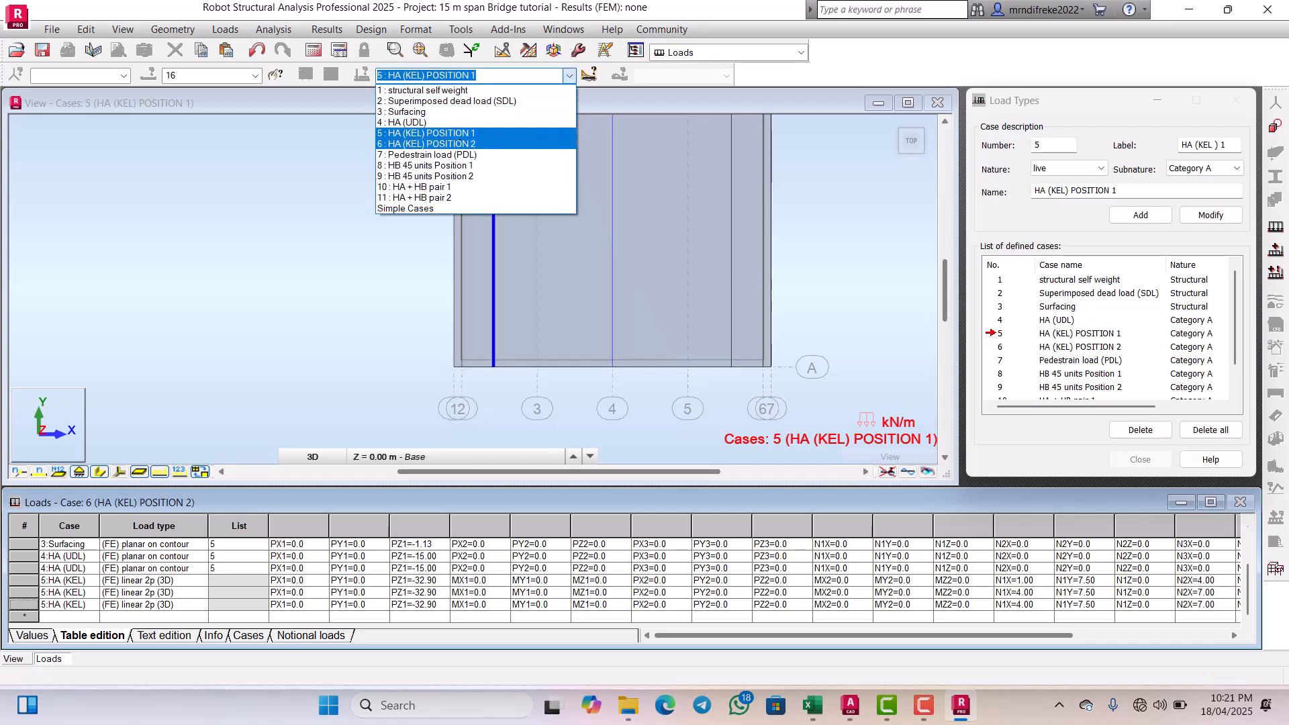
pyautogui.click(461, 144)
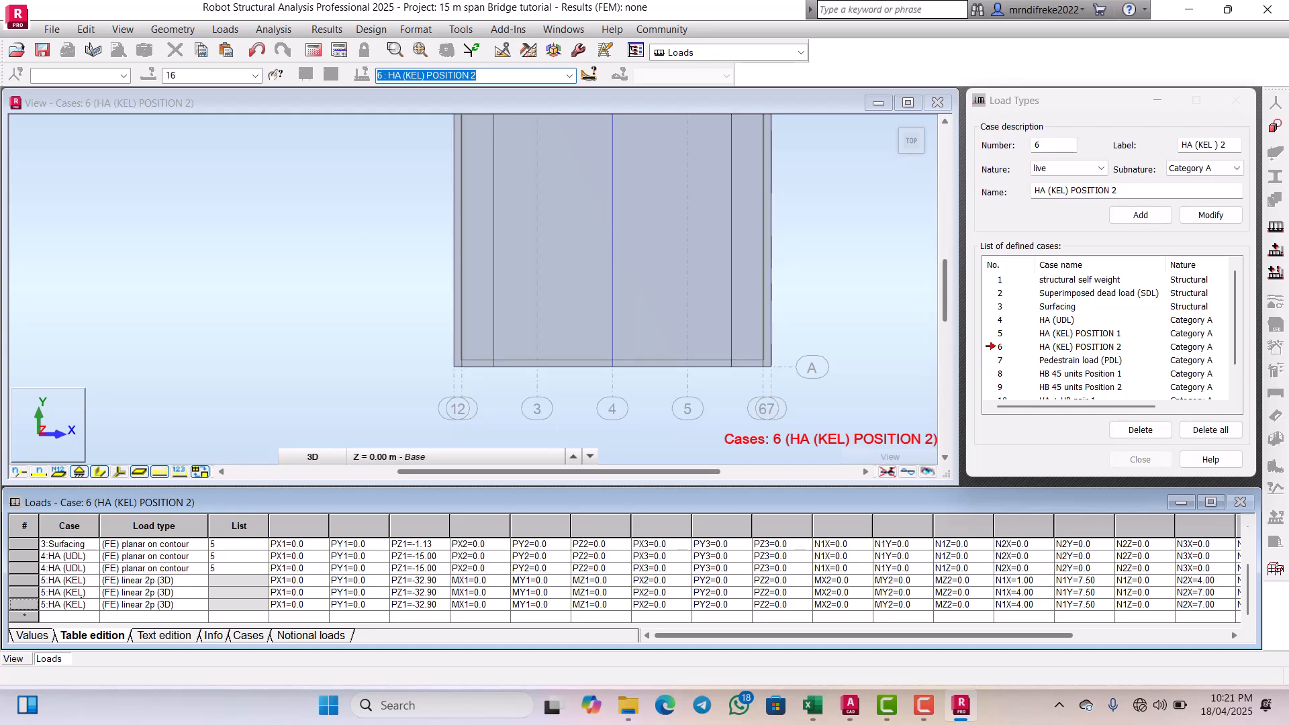
pyautogui.click(92, 604)
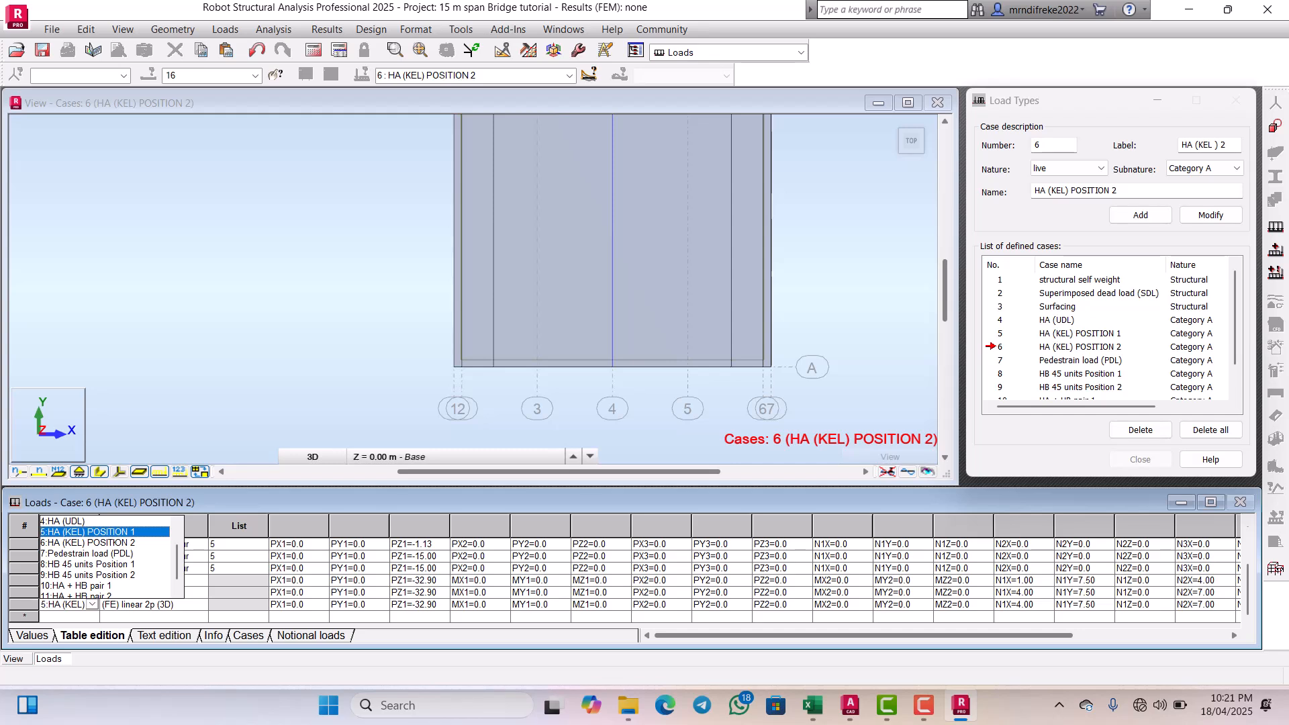
pyautogui.click(114, 542)
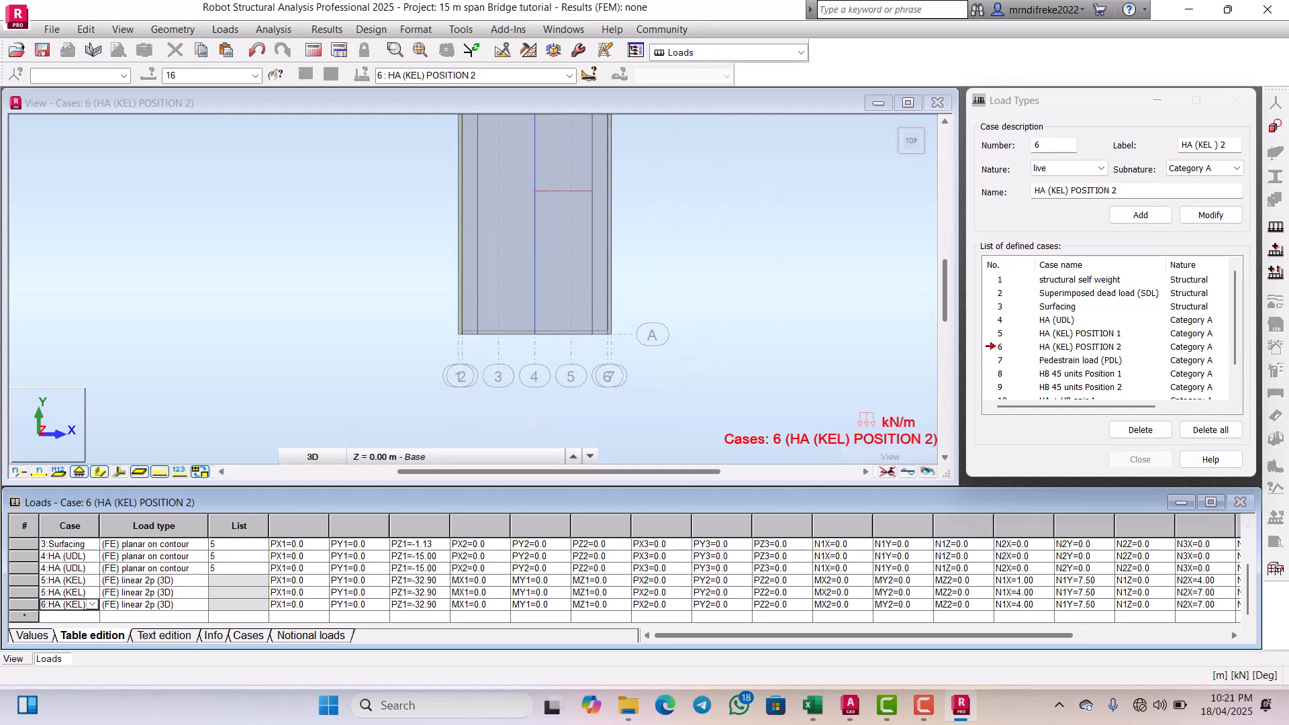
pyautogui.scroll(-1, 477, 280)
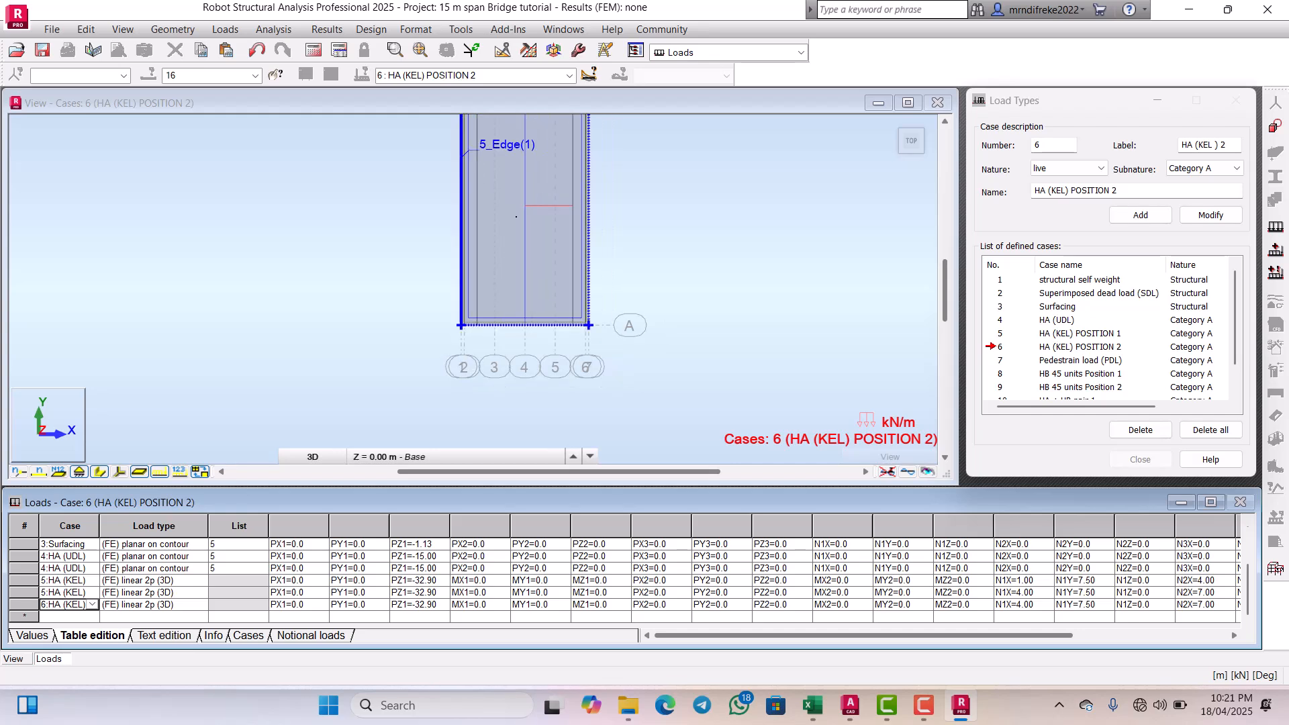
pyautogui.scroll(1, 517, 216)
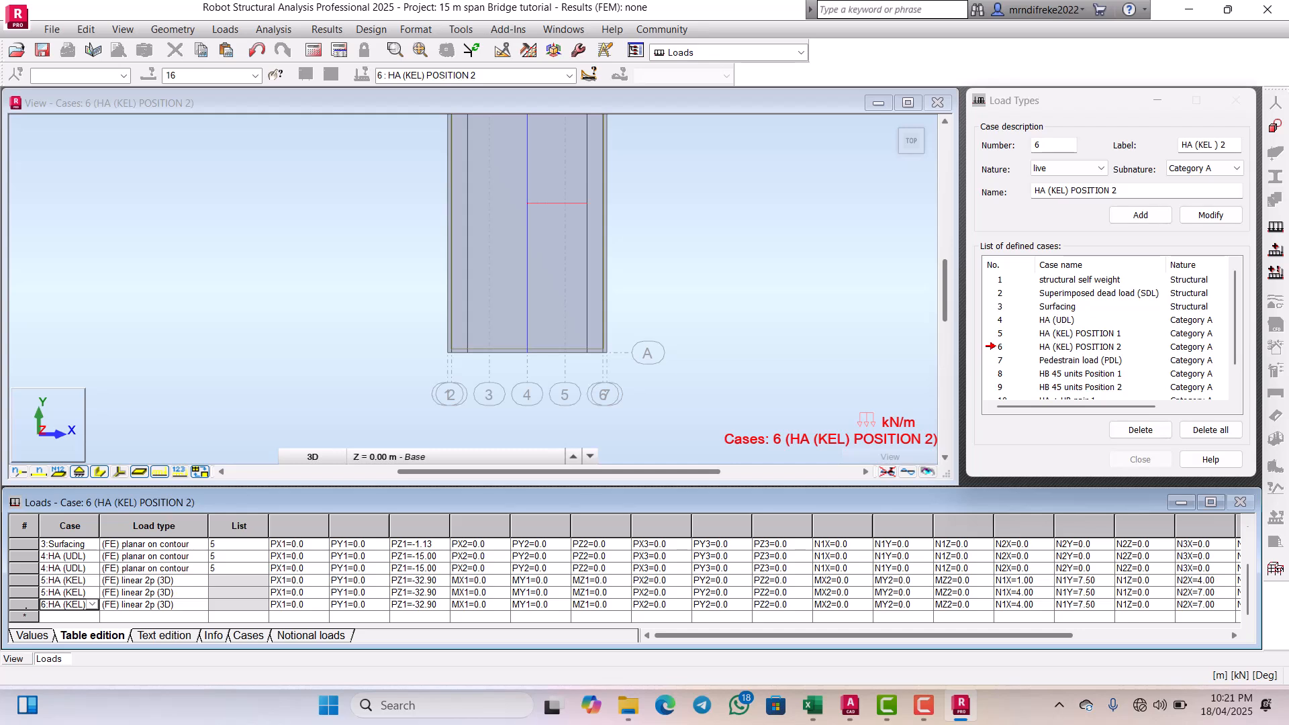
pyautogui.click(24, 604)
pyautogui.rightClick(24, 604)
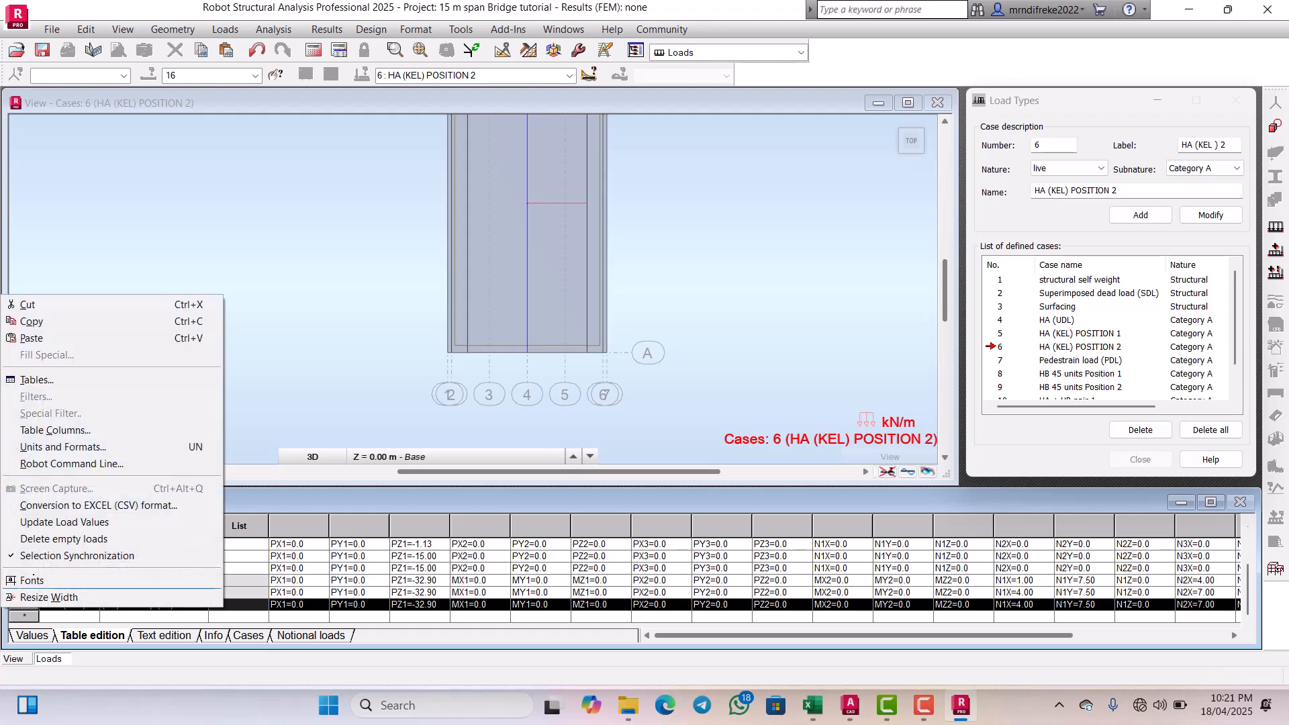
pyautogui.click(31, 321)
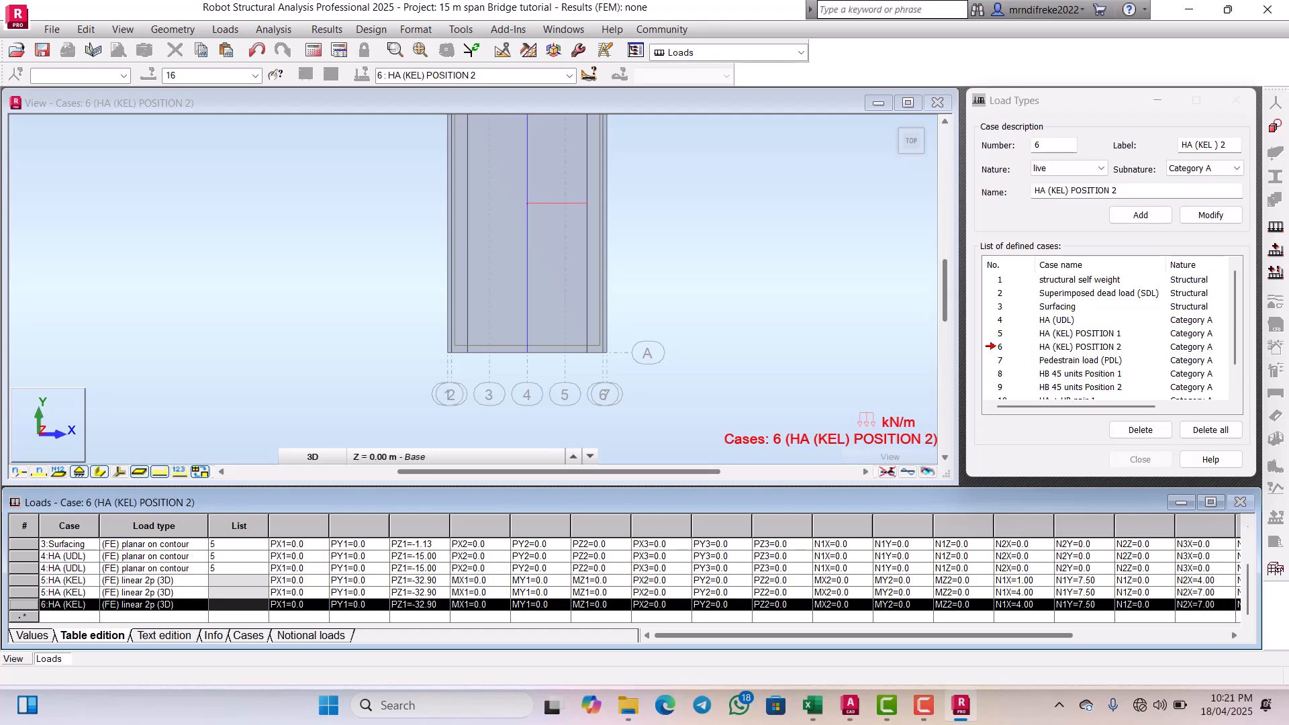
pyautogui.click(25, 616)
pyautogui.rightClick(24, 616)
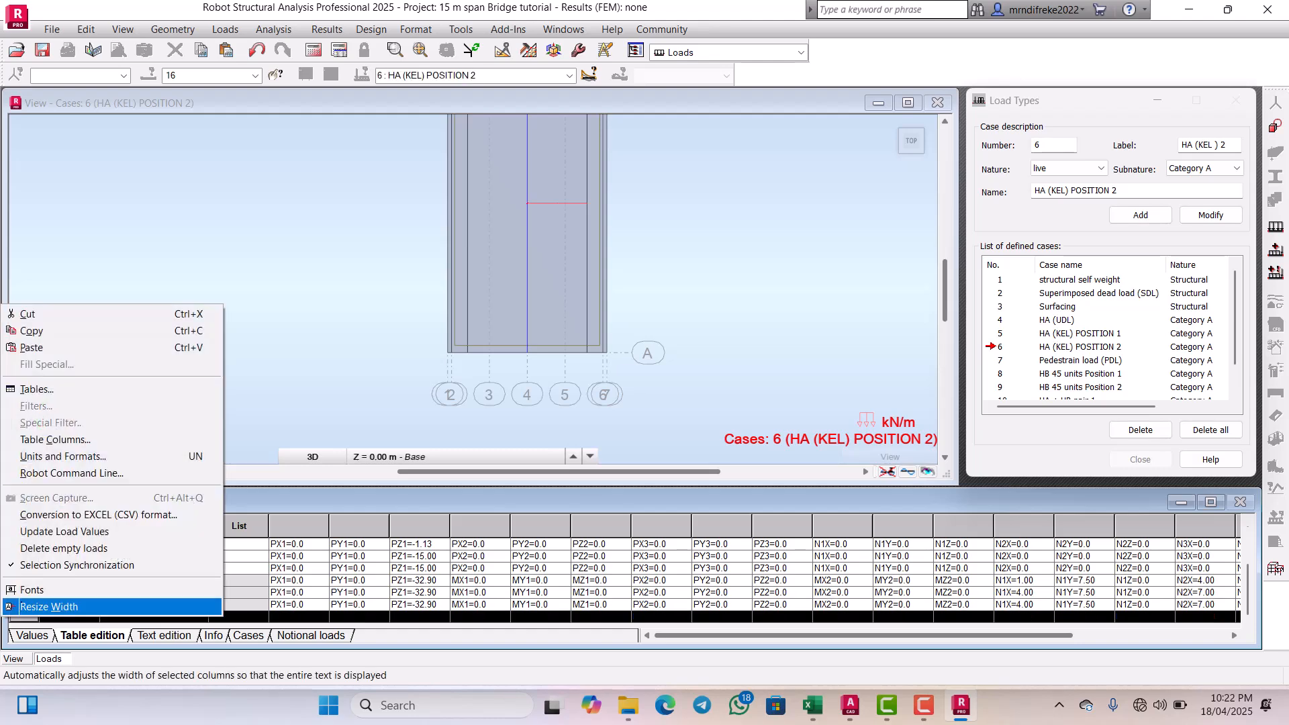
pyautogui.click(225, 255)
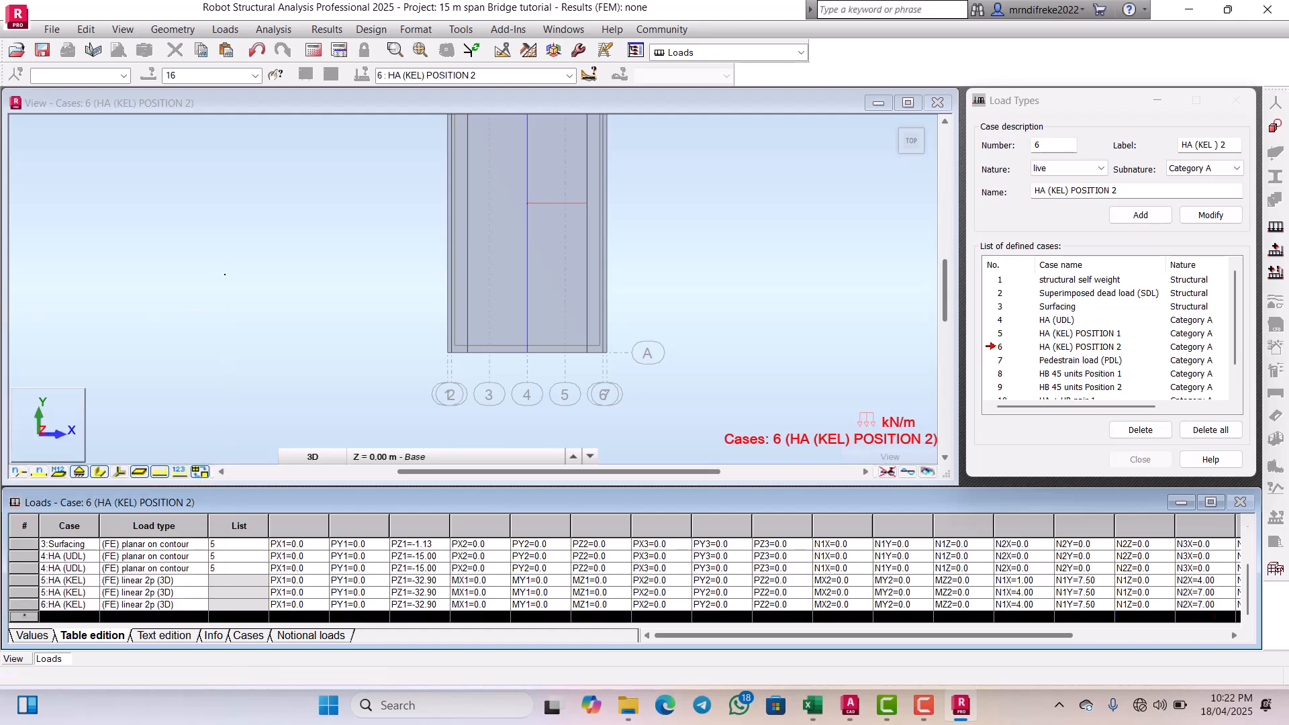
# Step: Duplicate the case 5 HA (KEL) linear load row starting at X = 4 m into the loads table's empty last row
pyautogui.click(58, 558)
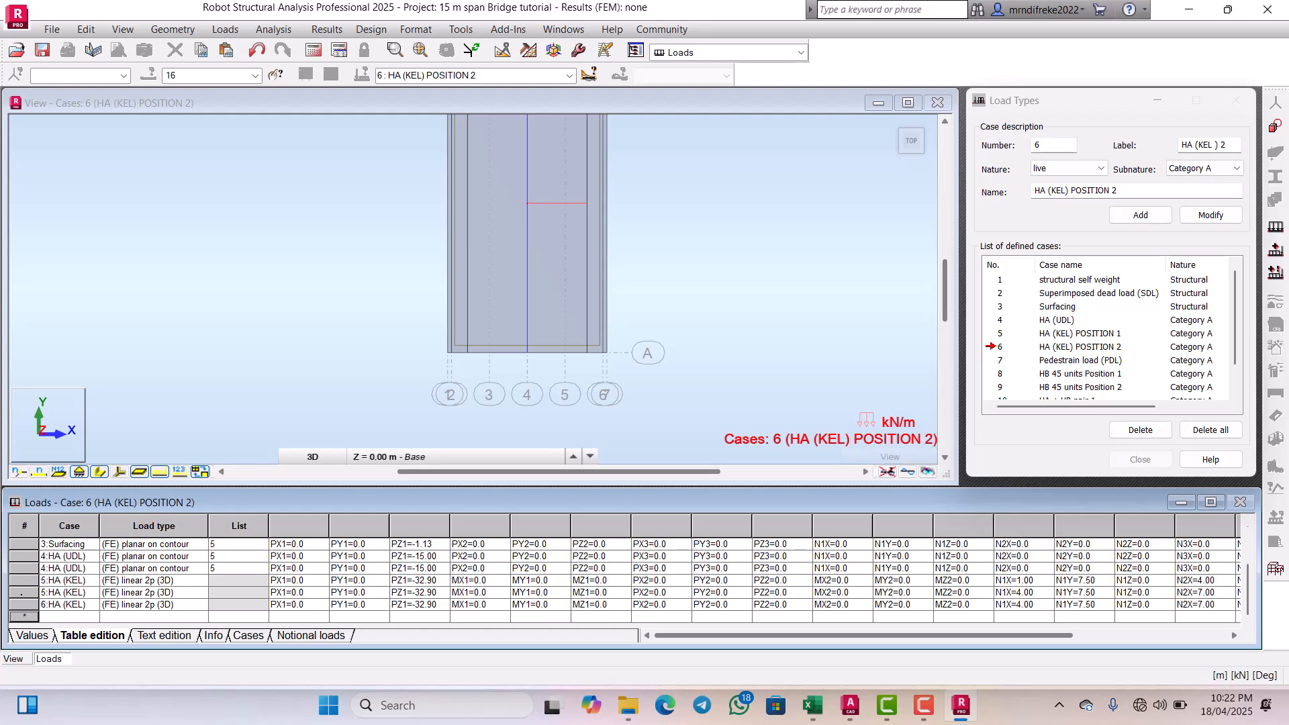
pyautogui.click(22, 594)
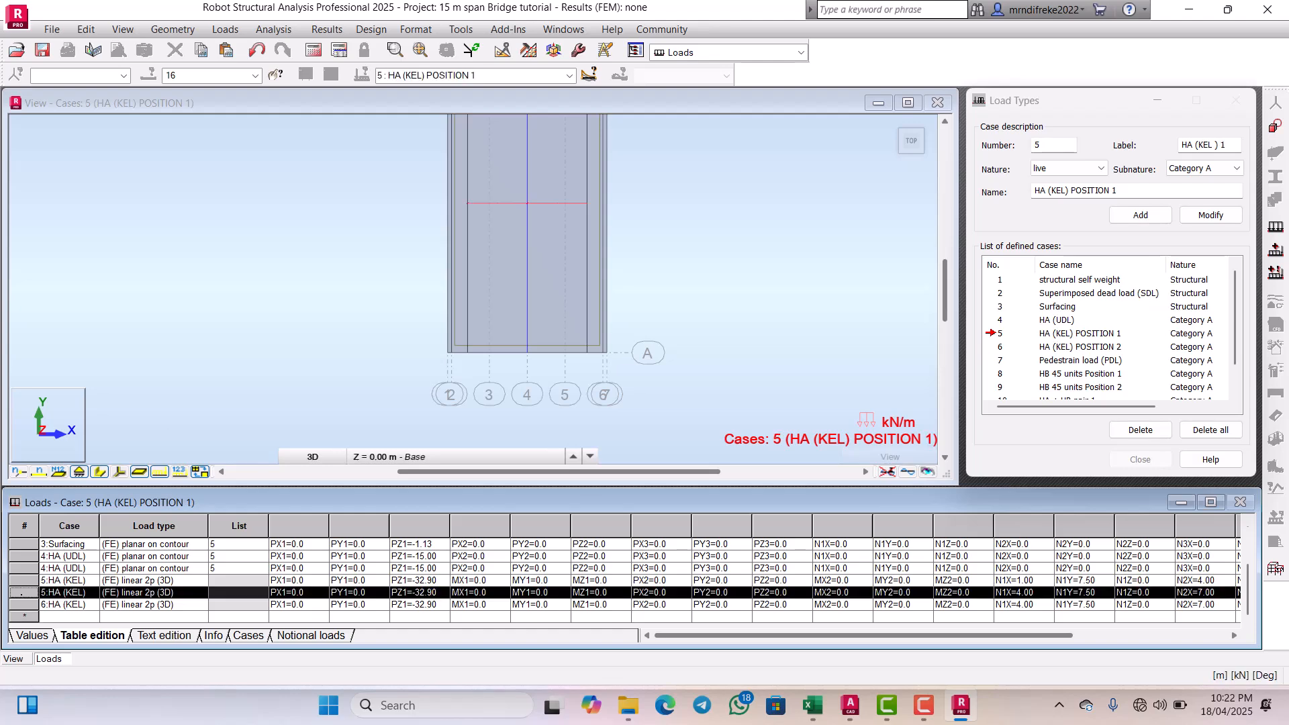
pyautogui.rightClick(14, 593)
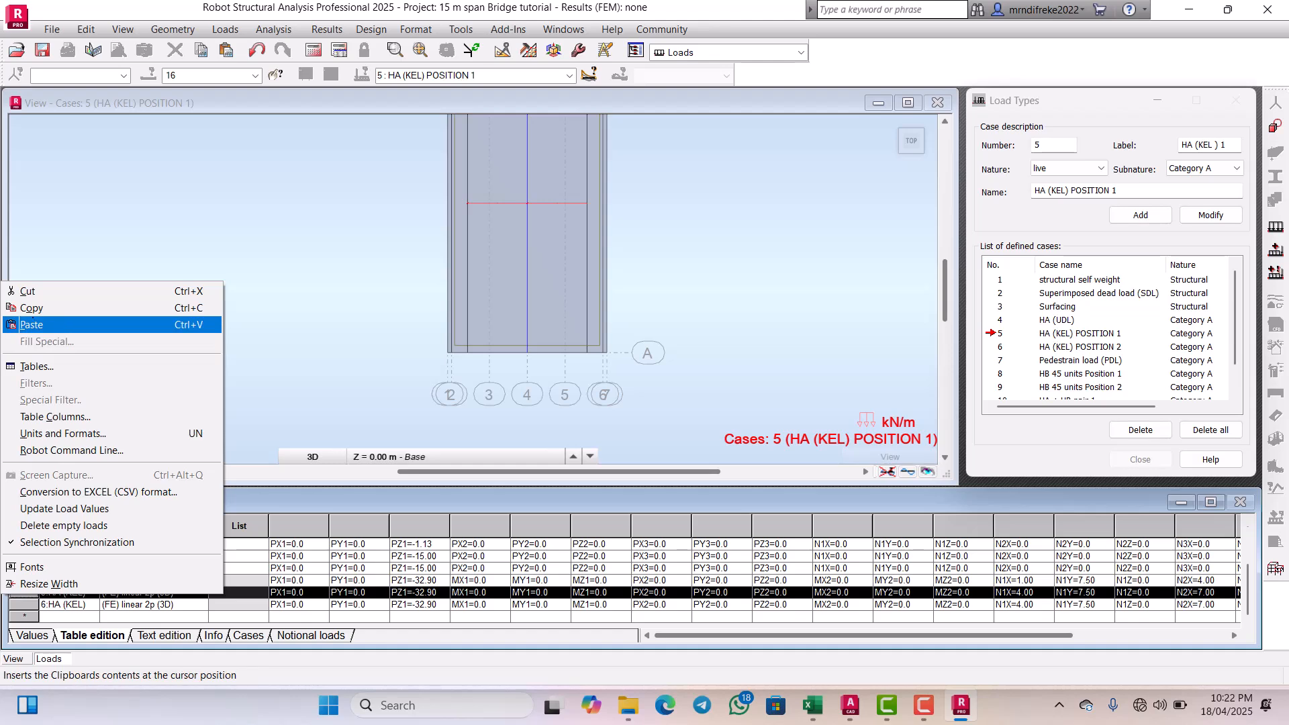
pyautogui.click(40, 307)
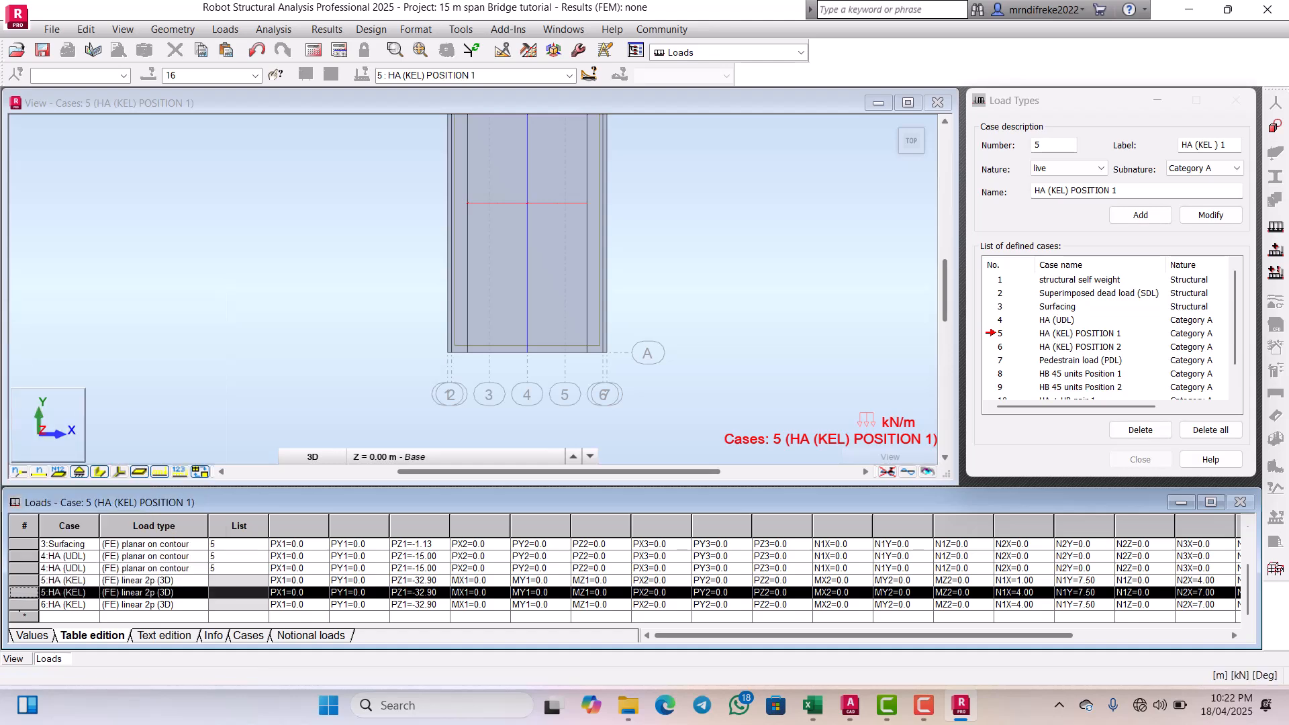
pyautogui.click(22, 617)
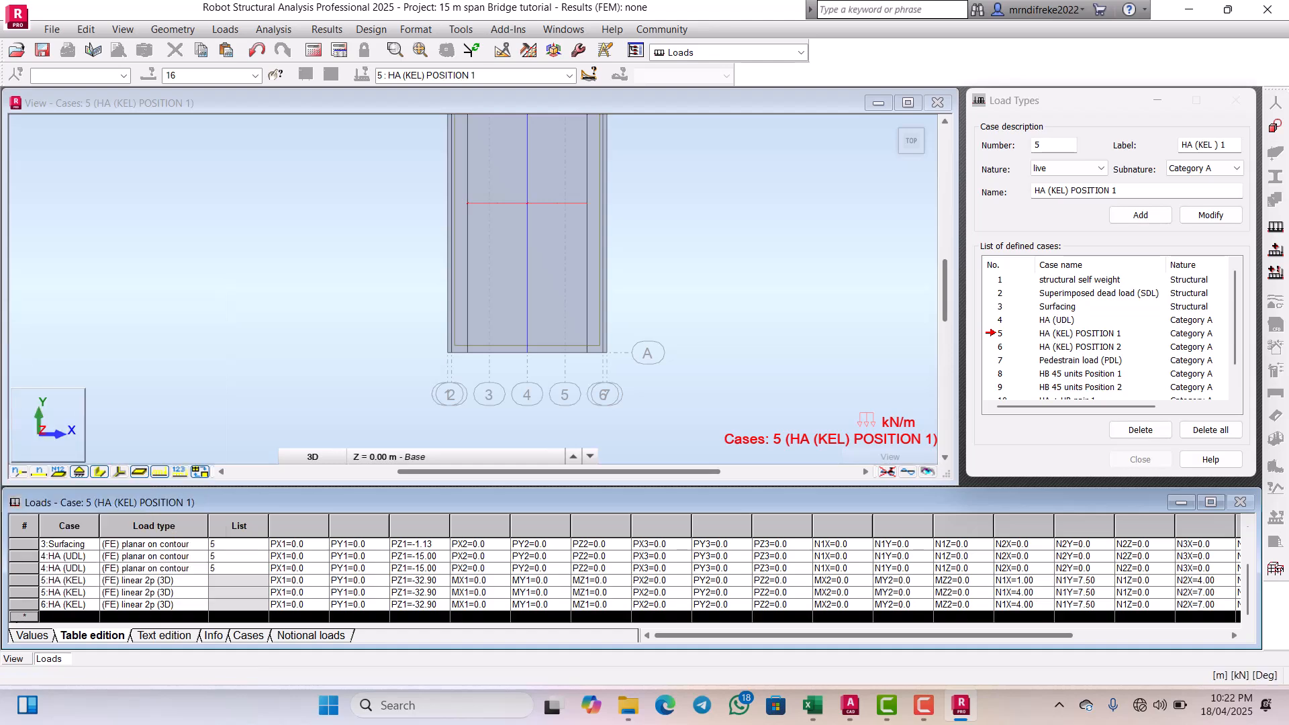
pyautogui.rightClick(23, 620)
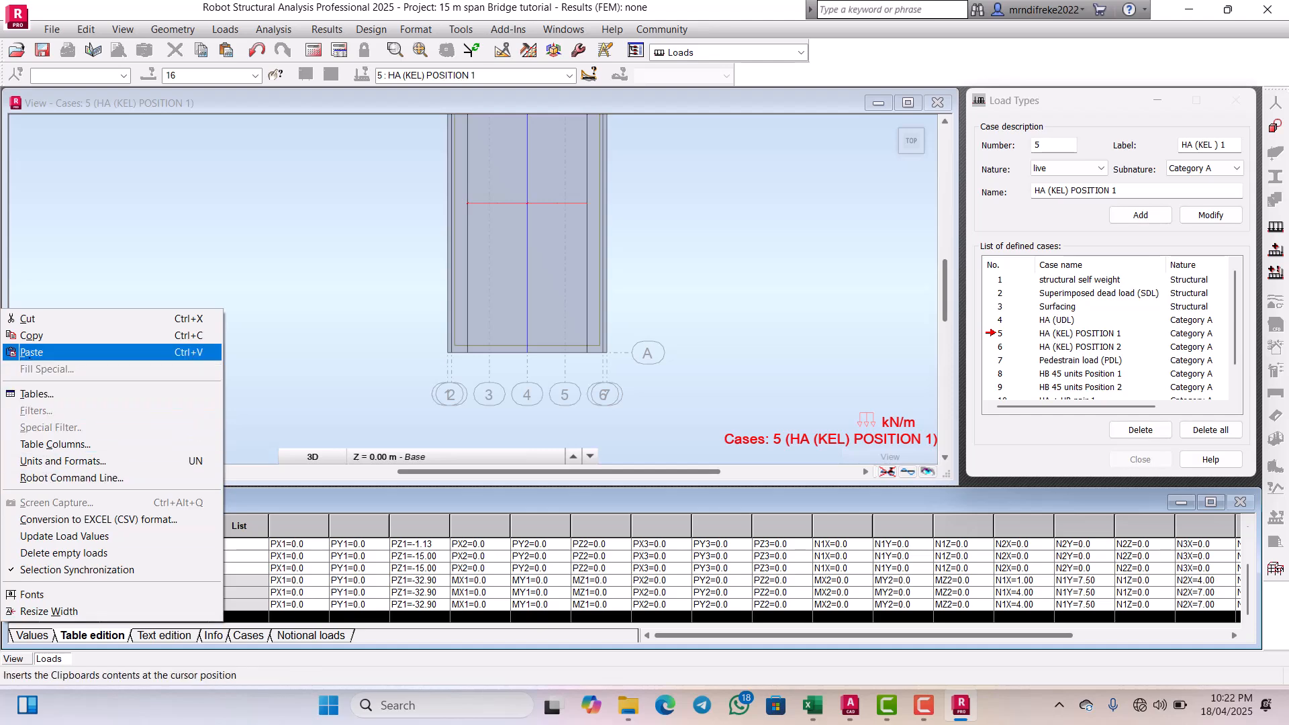
pyautogui.click(31, 352)
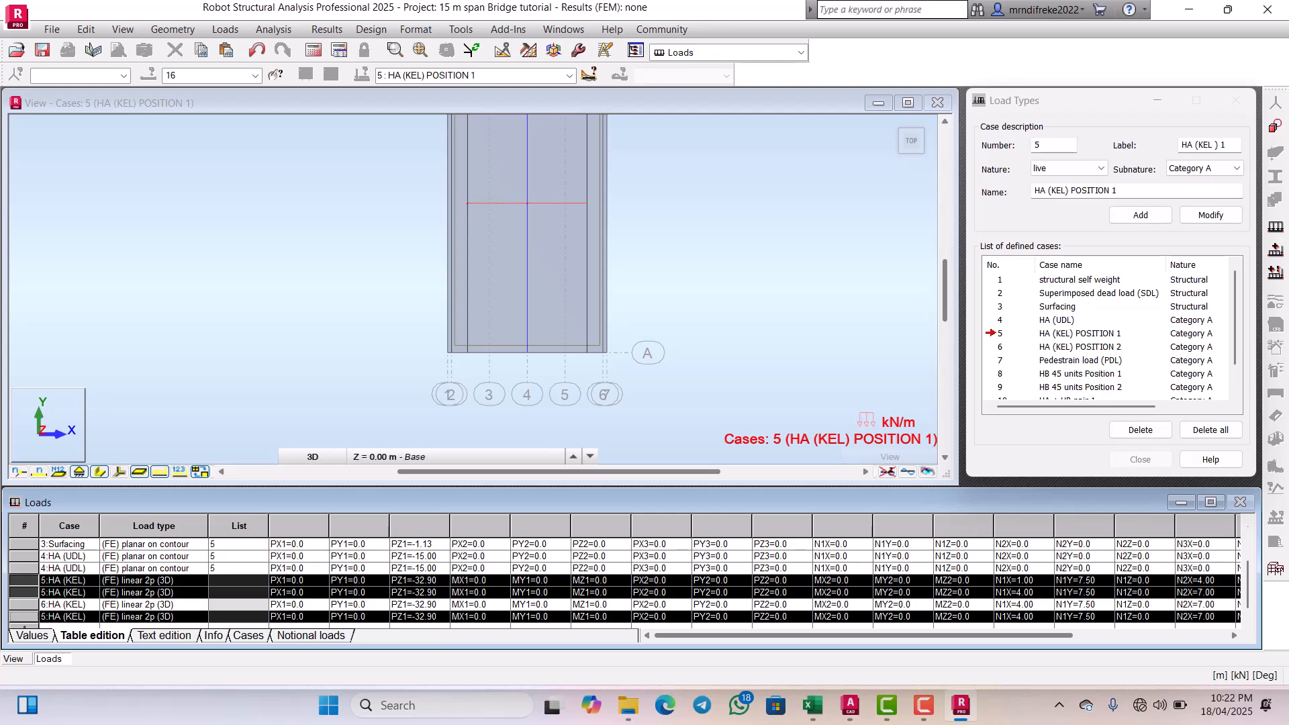
# Step: Reassign the newly pasted linear load row to case 6 HA (KEL) POSITION 2 and make that case current
pyautogui.click(73, 617)
pyautogui.click(90, 617)
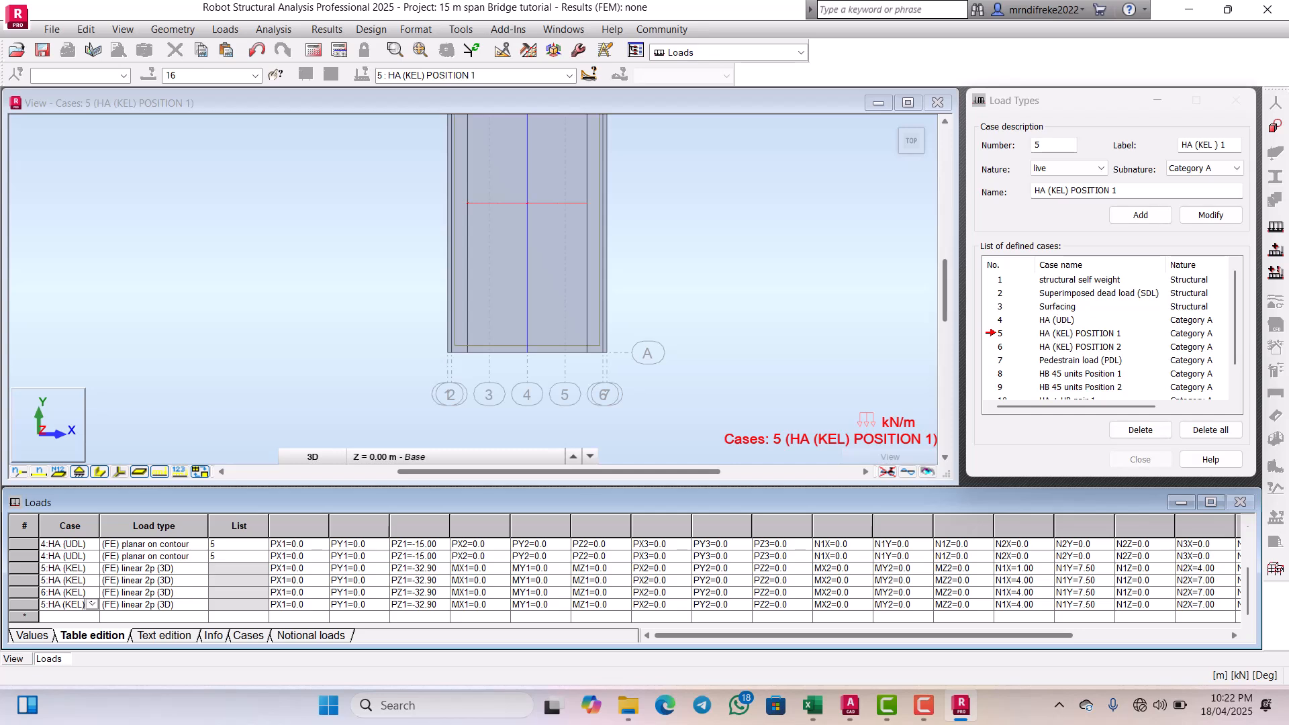
pyautogui.click(91, 604)
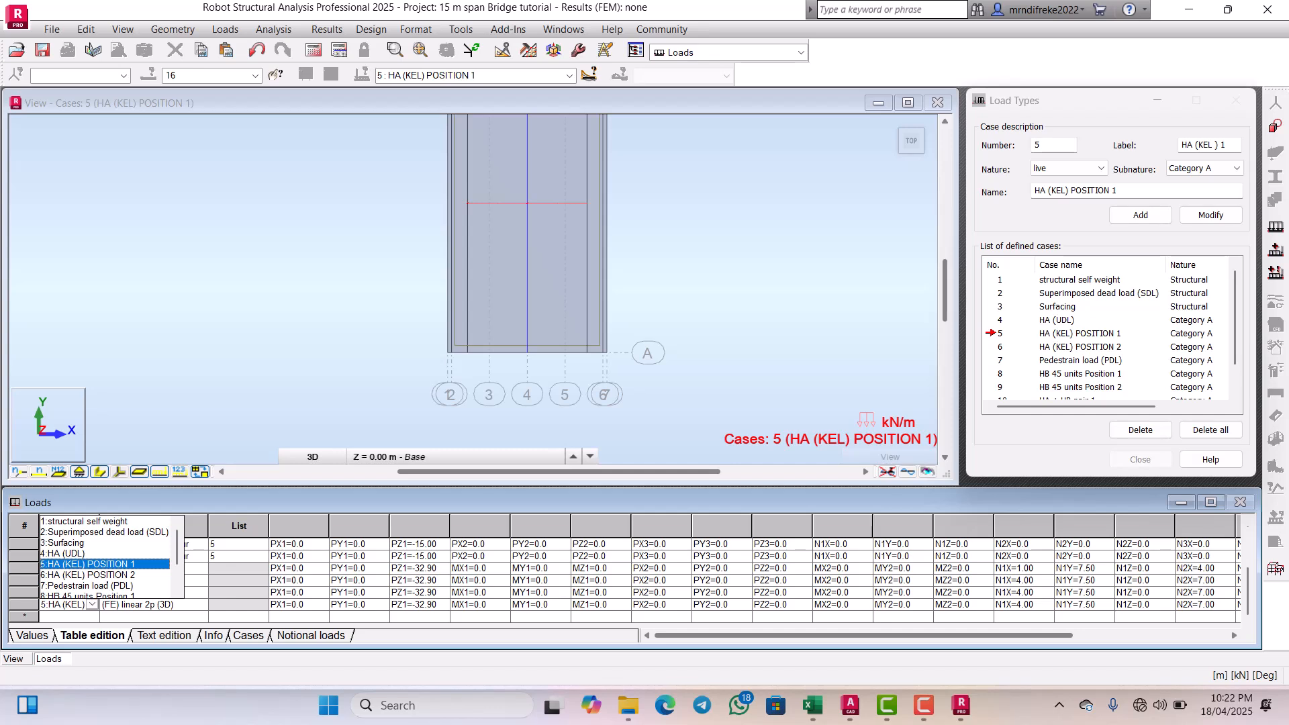
pyautogui.click(111, 576)
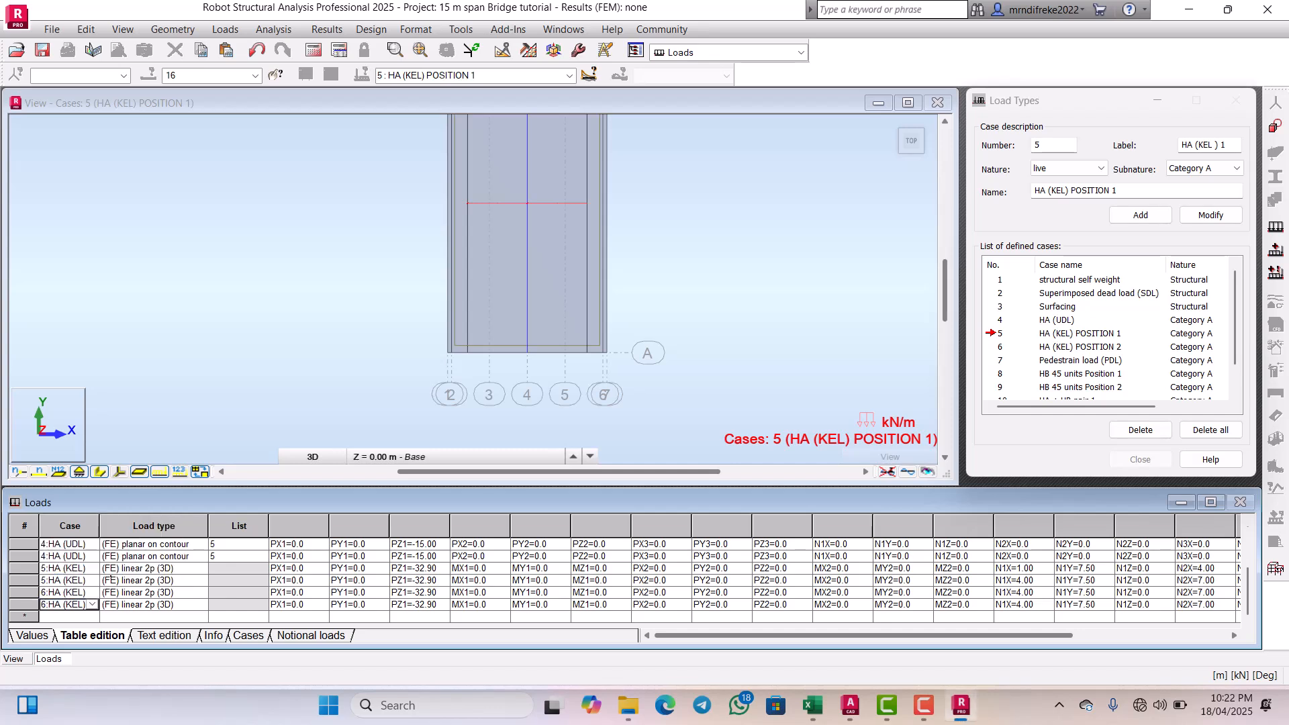
pyautogui.scroll(2, 637, 314)
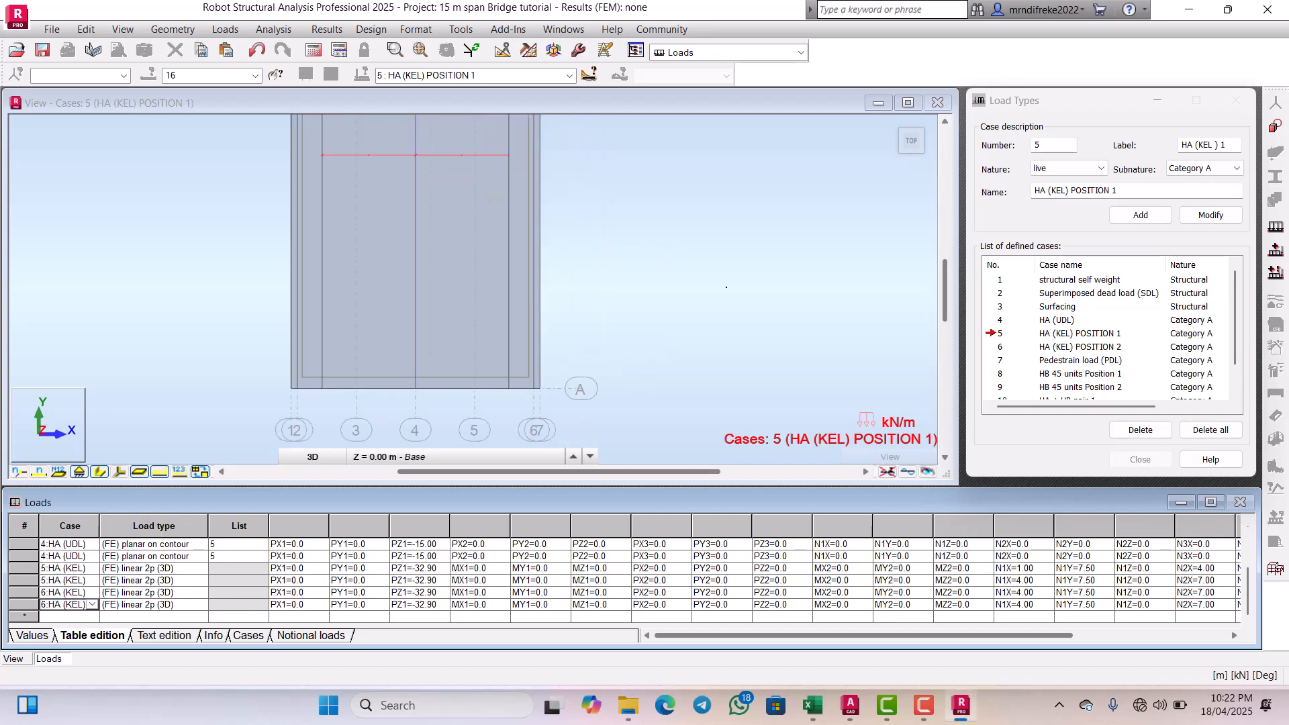
pyautogui.scroll(-3, 631, 318)
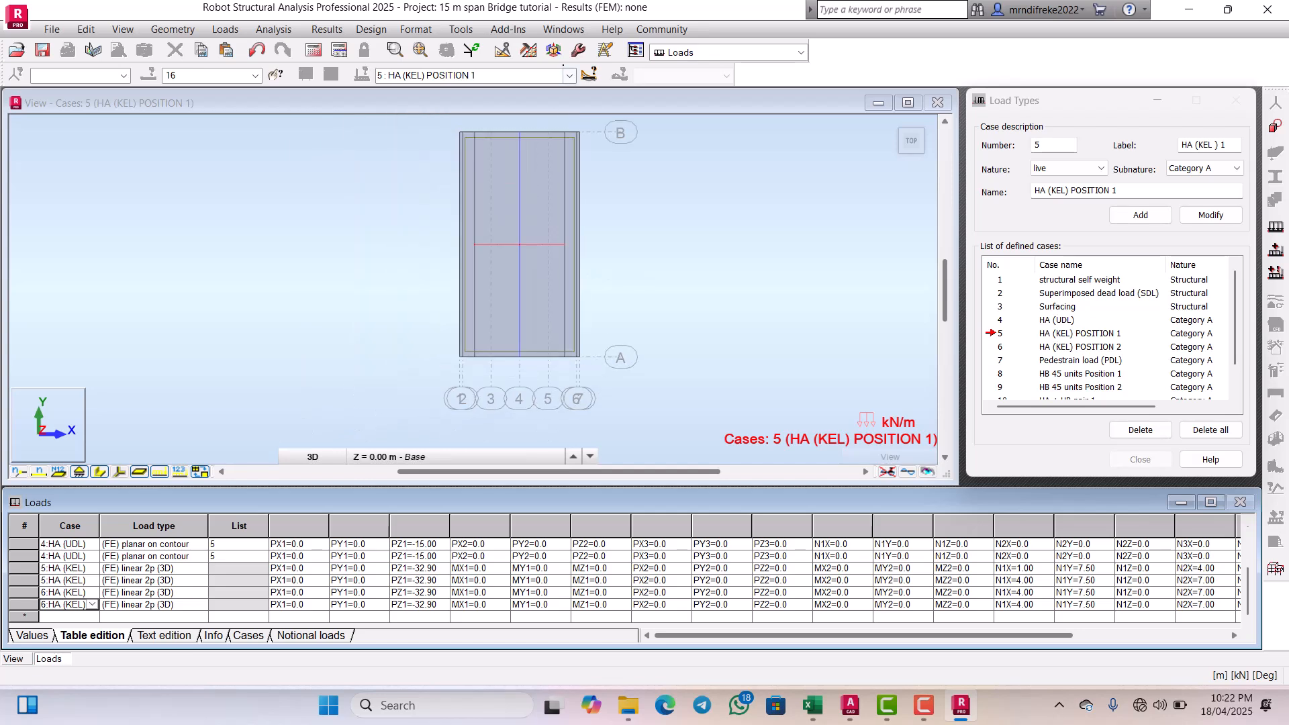
pyautogui.click(569, 76)
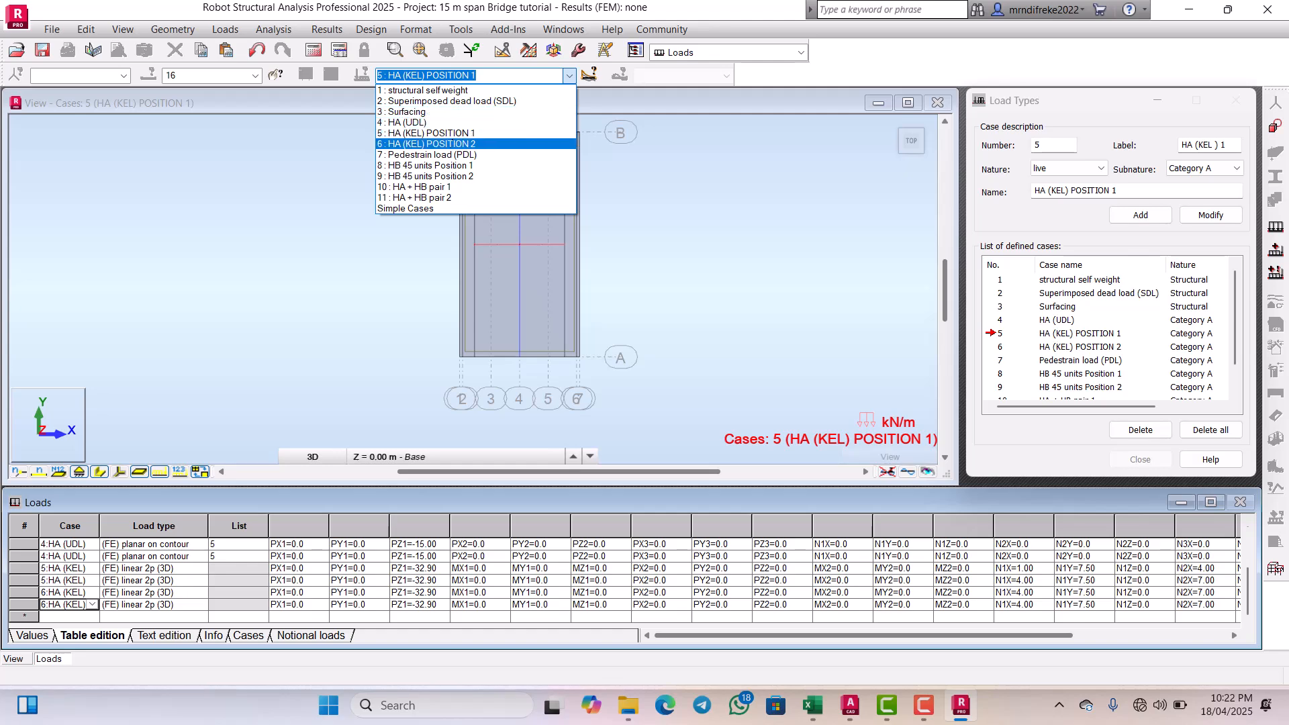
pyautogui.click(430, 141)
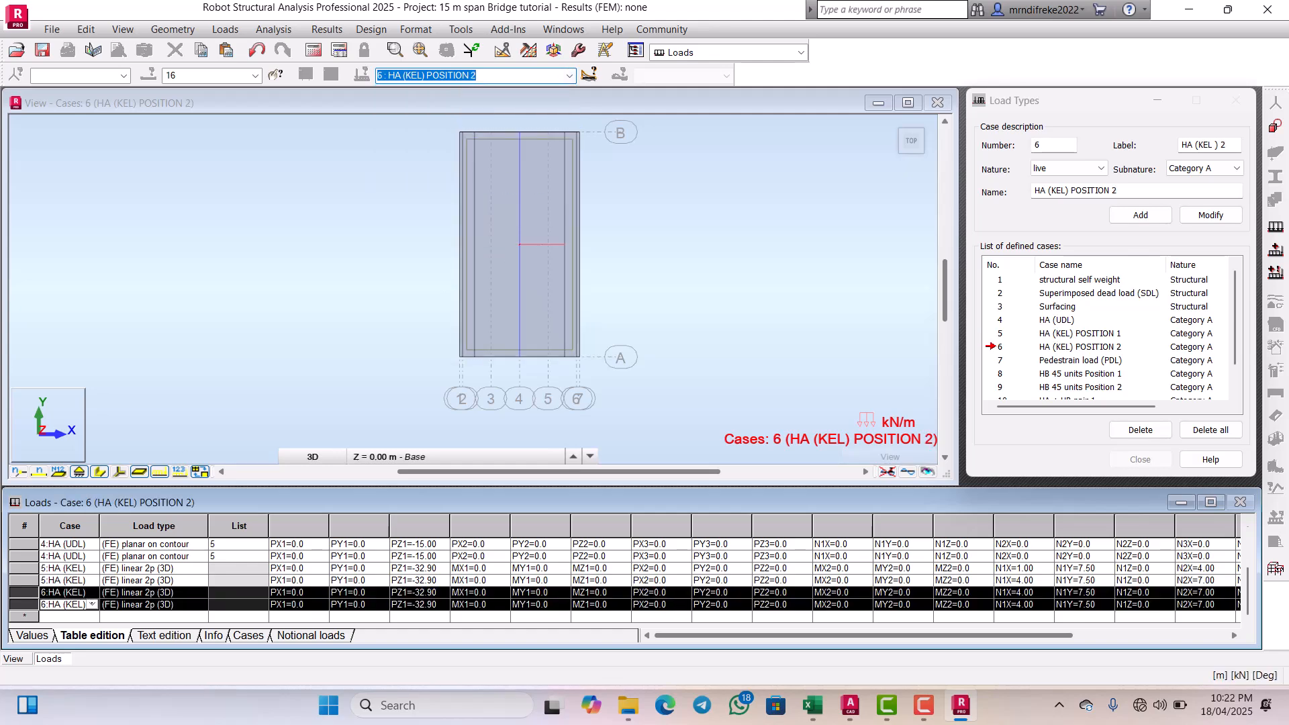
# Step: Reselect 6:HA (KEL) POSITION 2 as the case for each of the last two linear load rows
pyautogui.click(92, 604)
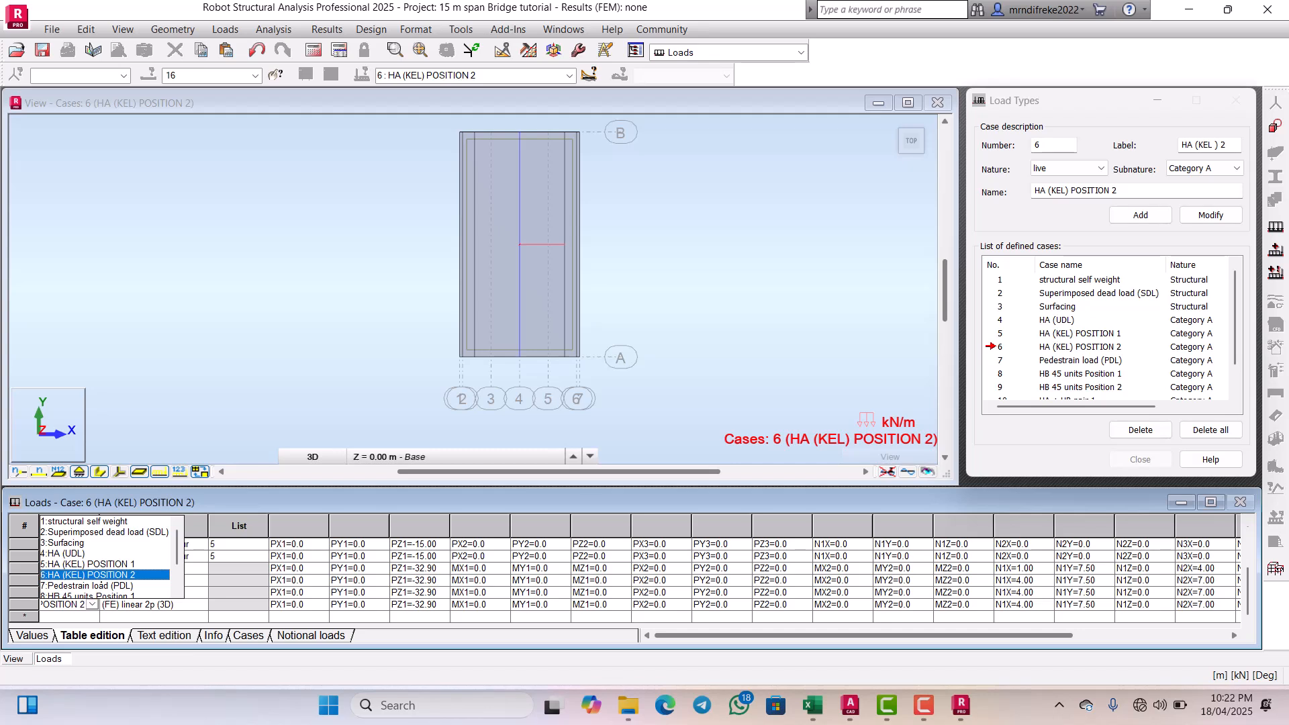
pyautogui.click(88, 575)
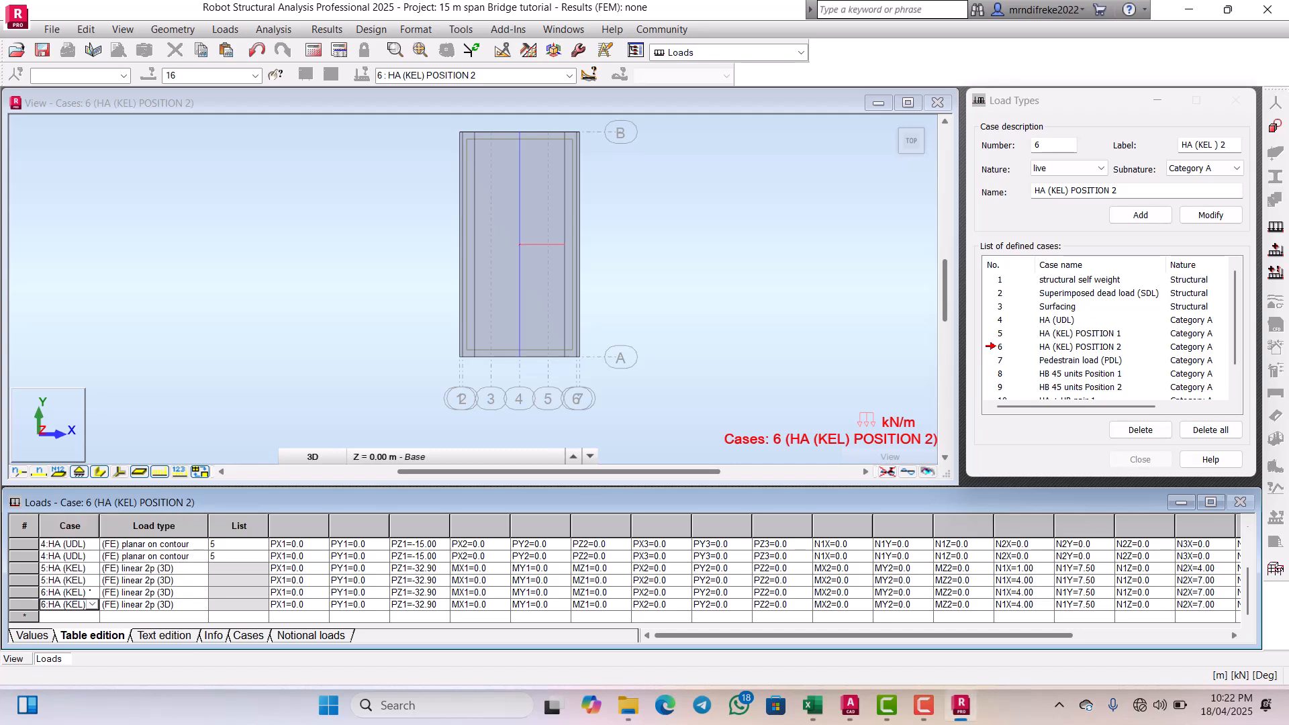
pyautogui.click(90, 592)
pyautogui.click(92, 592)
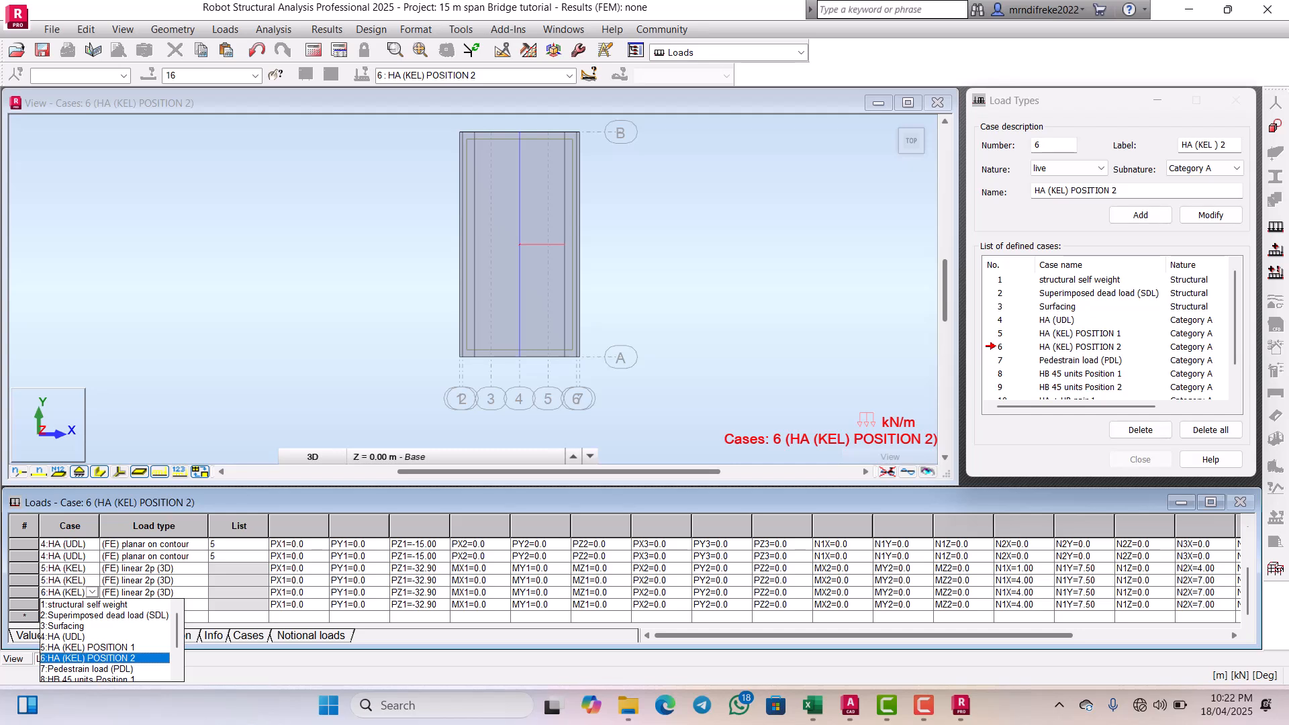
pyautogui.click(103, 654)
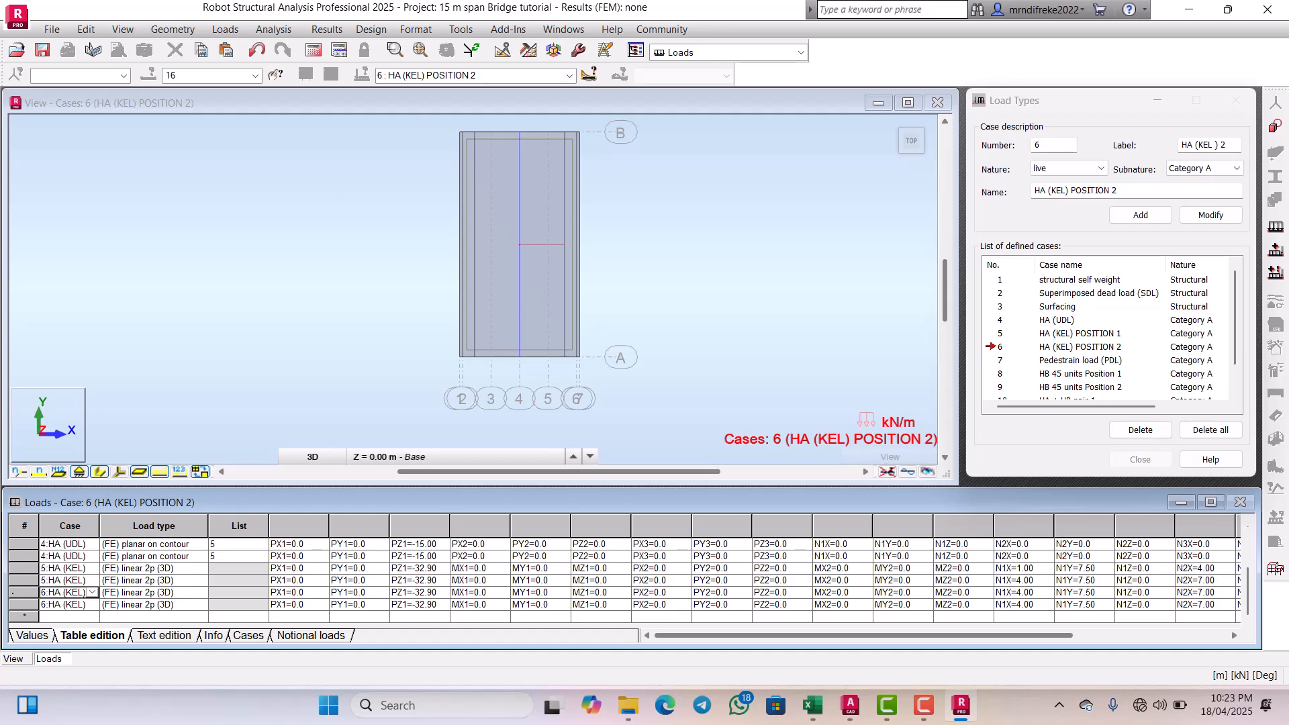
# Step: Delete both case 6 HA (KEL) linear load rows from the loads table
pyautogui.click(20, 604)
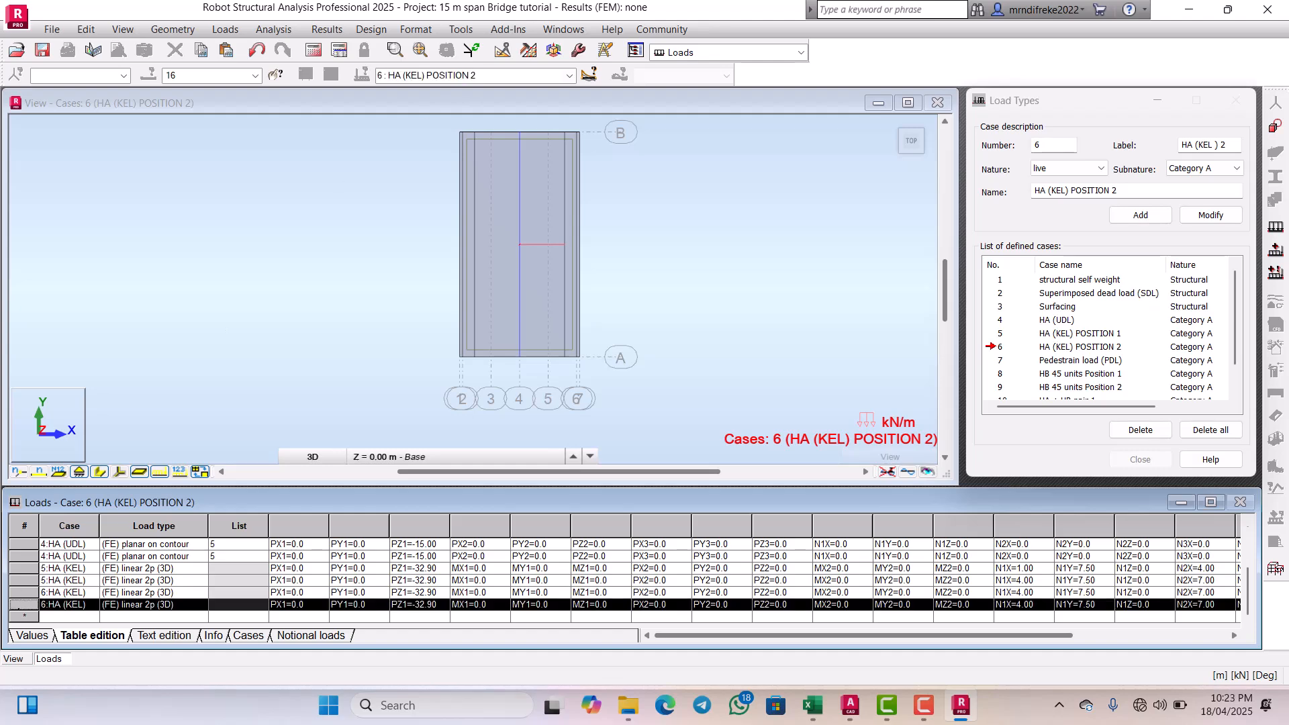
pyautogui.press('Delete')
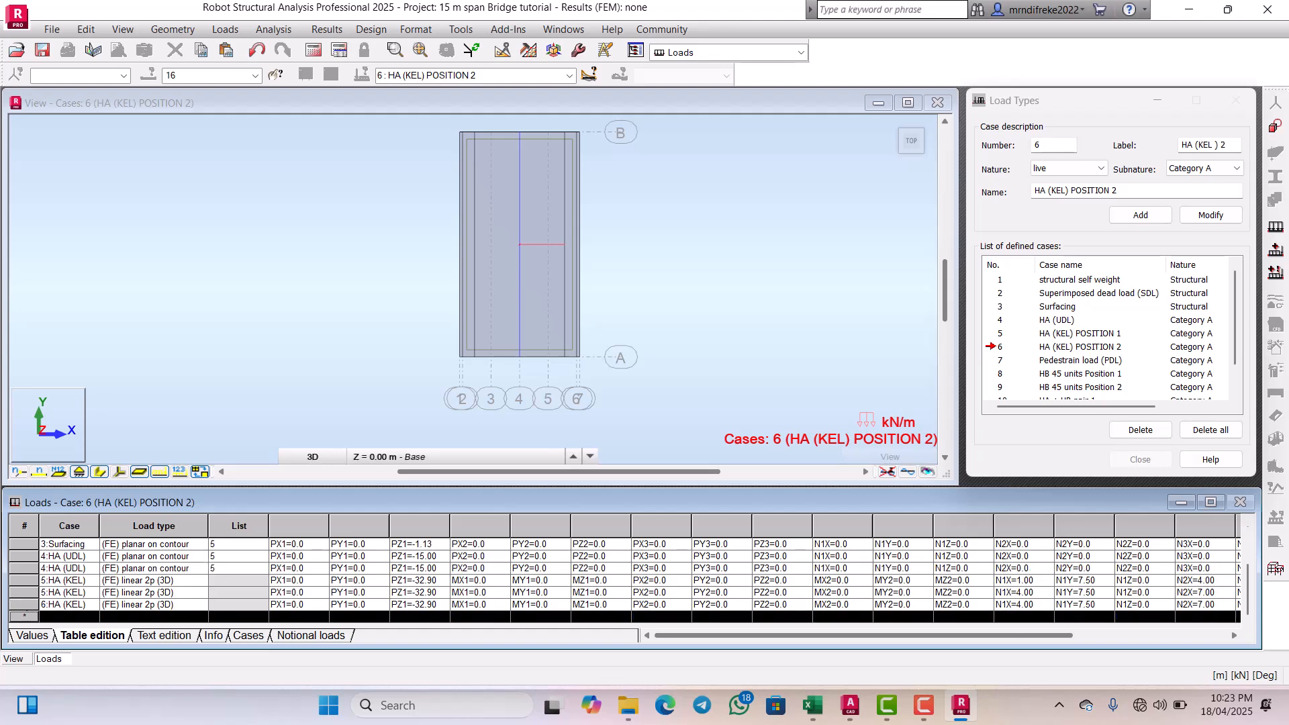
pyautogui.click(25, 605)
pyautogui.press('Delete')
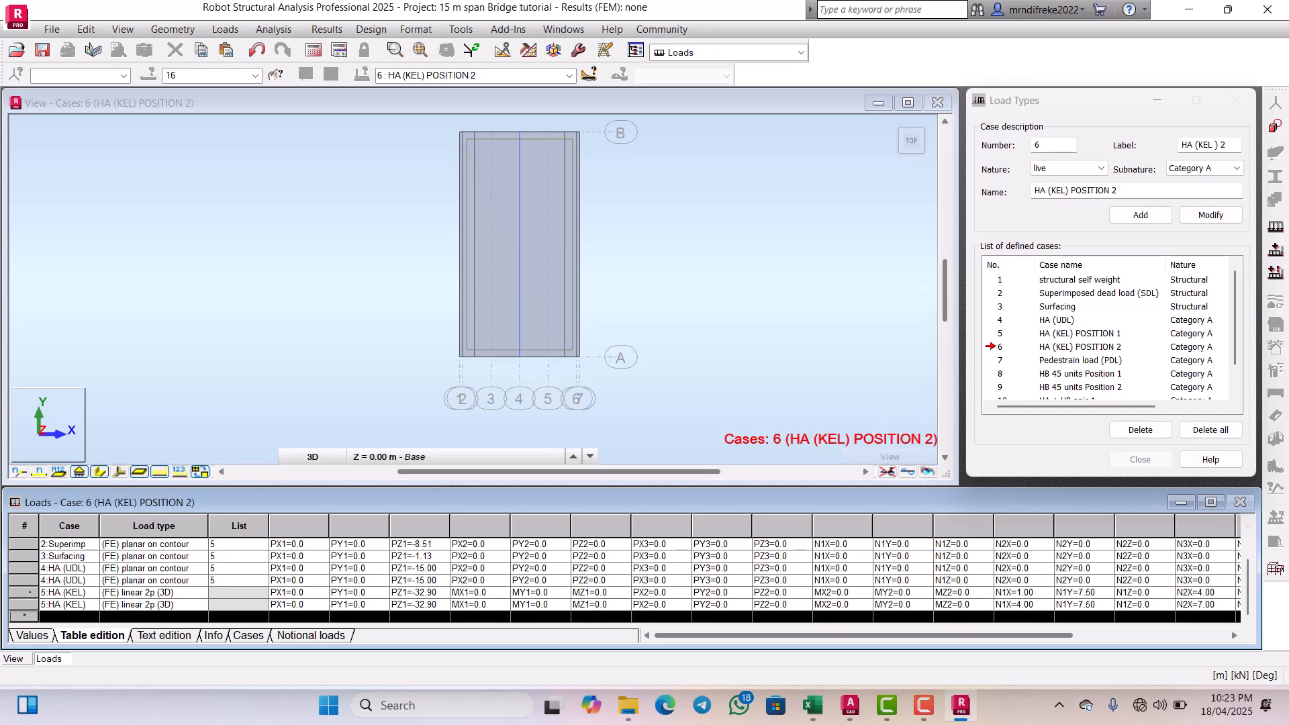
# Step: Duplicate both case 5 HA (KEL) linear load rows together into the loads table's empty last row
pyautogui.click(25, 593)
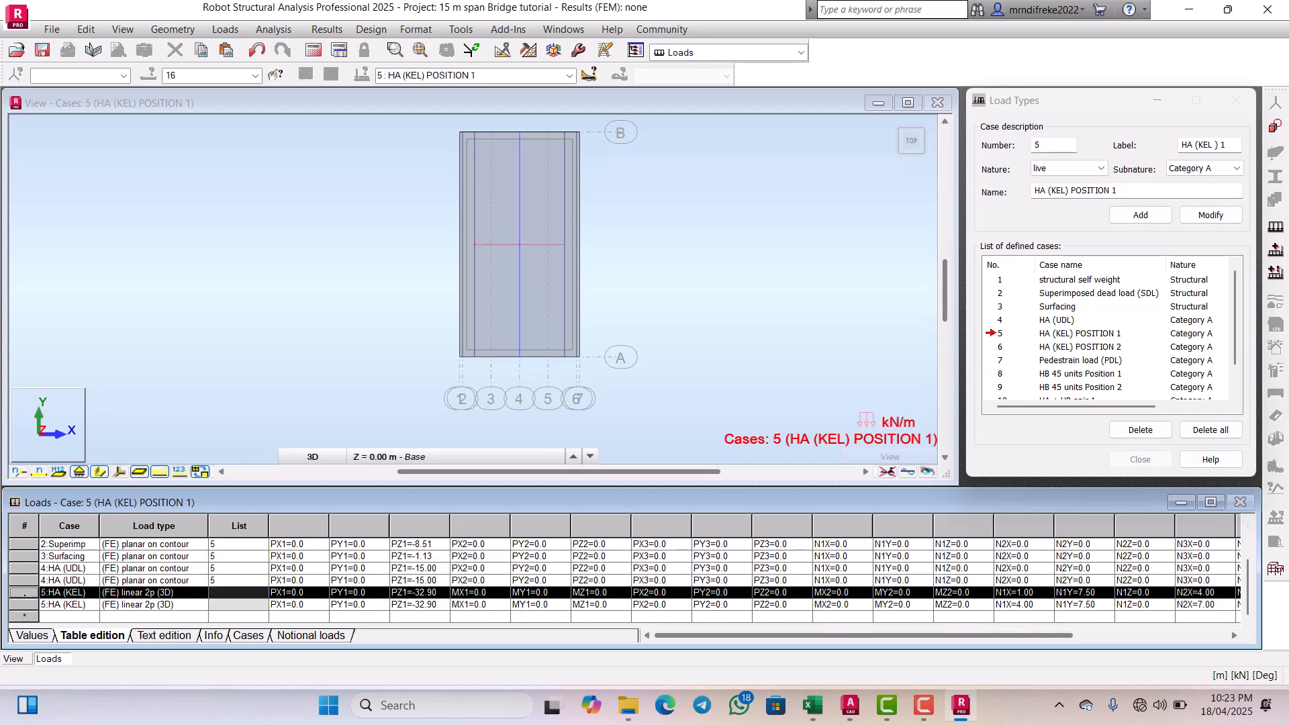
pyautogui.keyDown('shift'); pyautogui.click(27, 604); pyautogui.keyUp('shift')
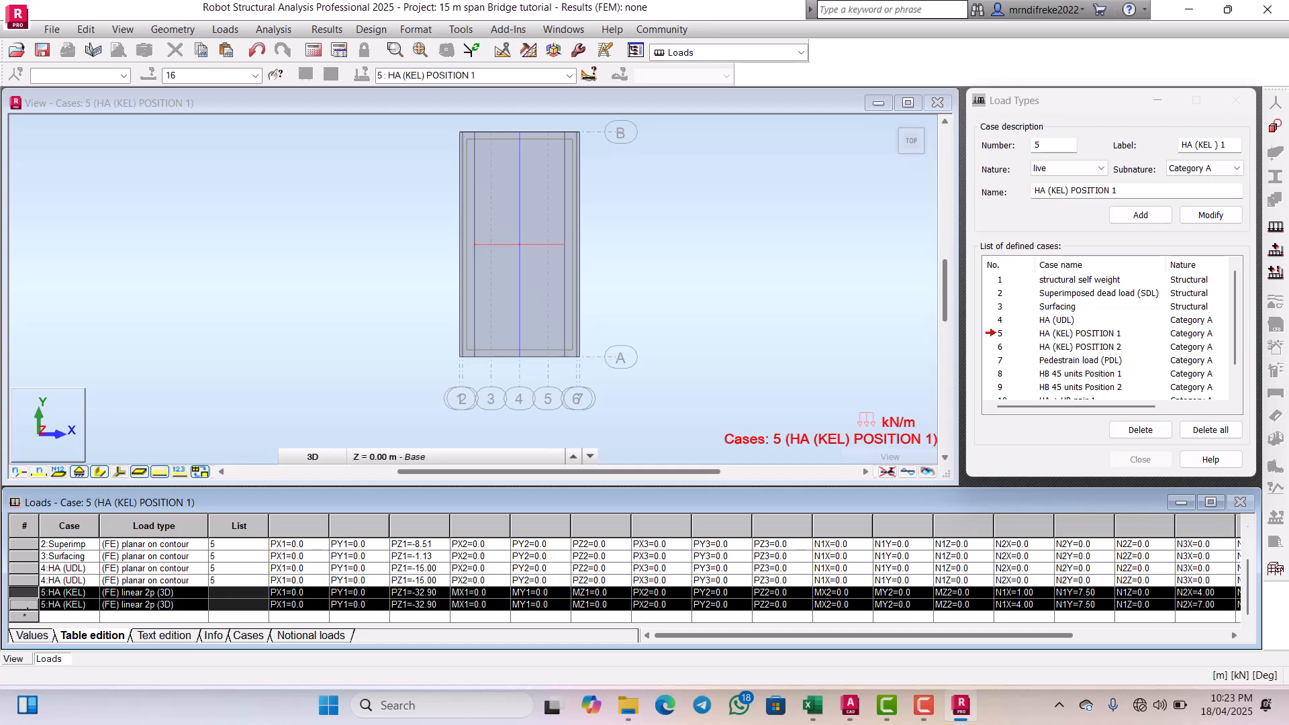
pyautogui.rightClick(25, 592)
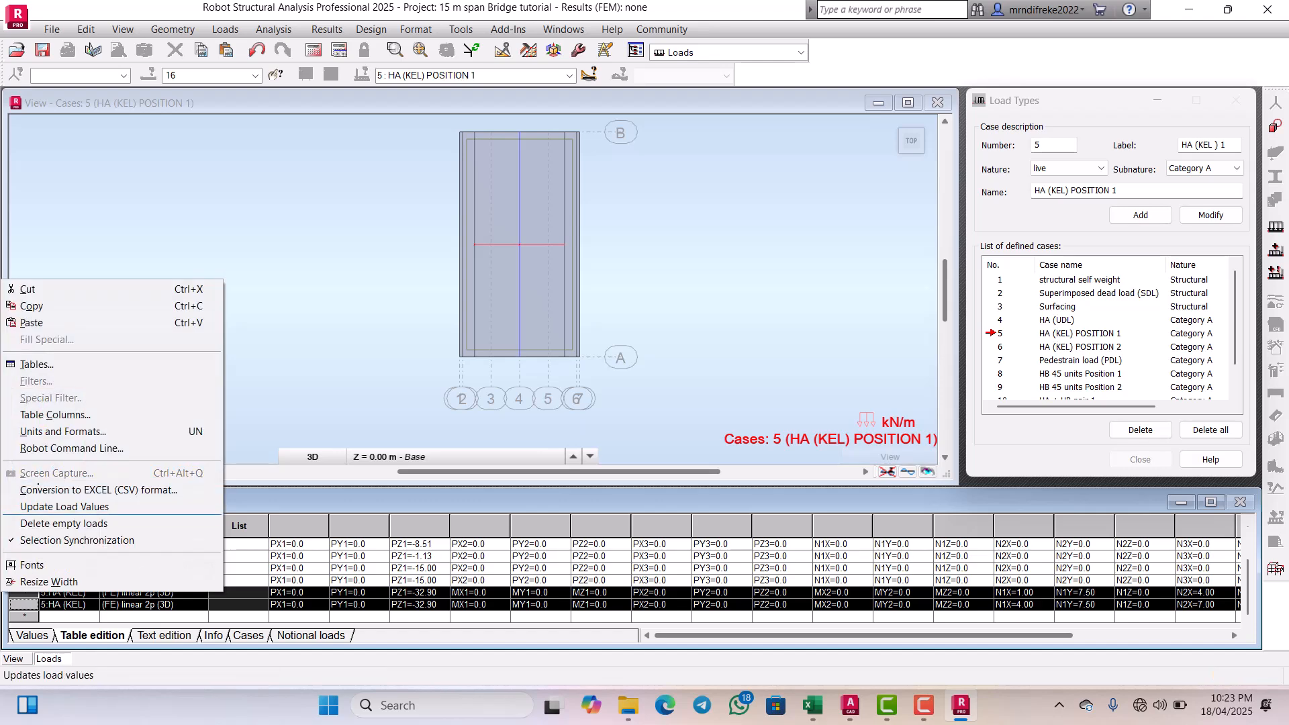
pyautogui.click(31, 306)
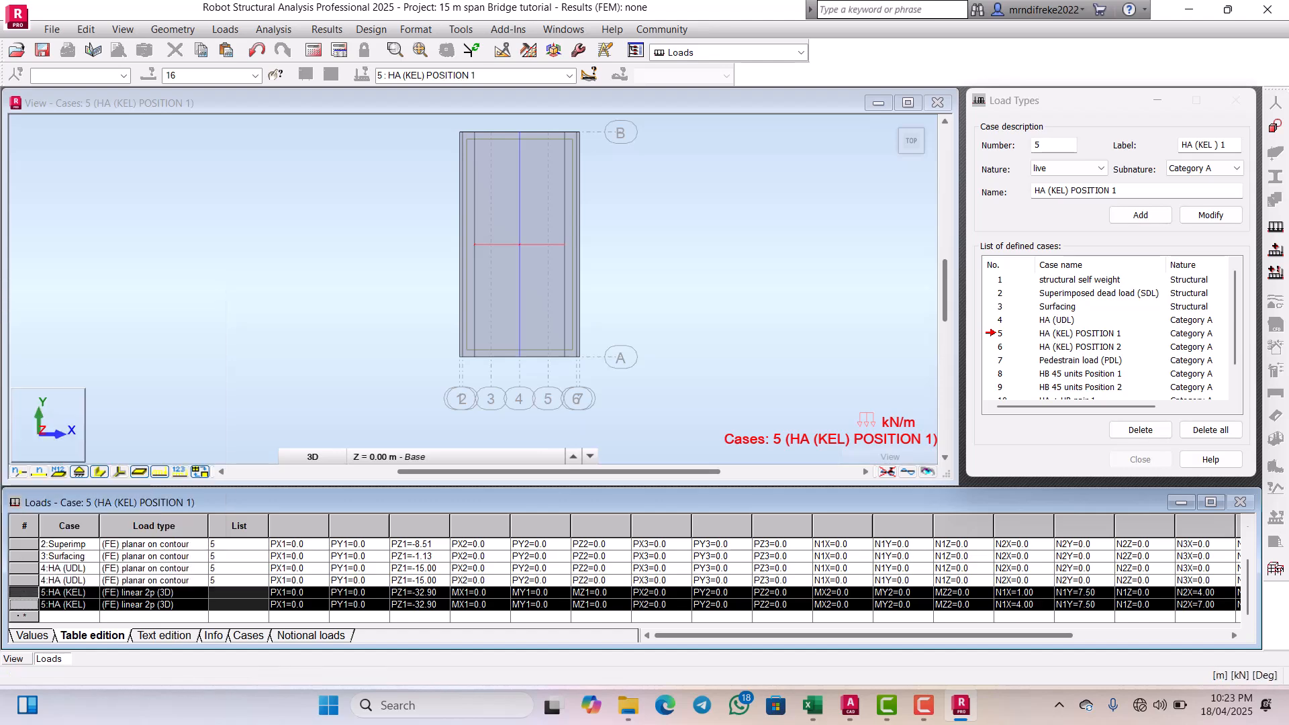
pyautogui.click(19, 615)
pyautogui.rightClick(19, 615)
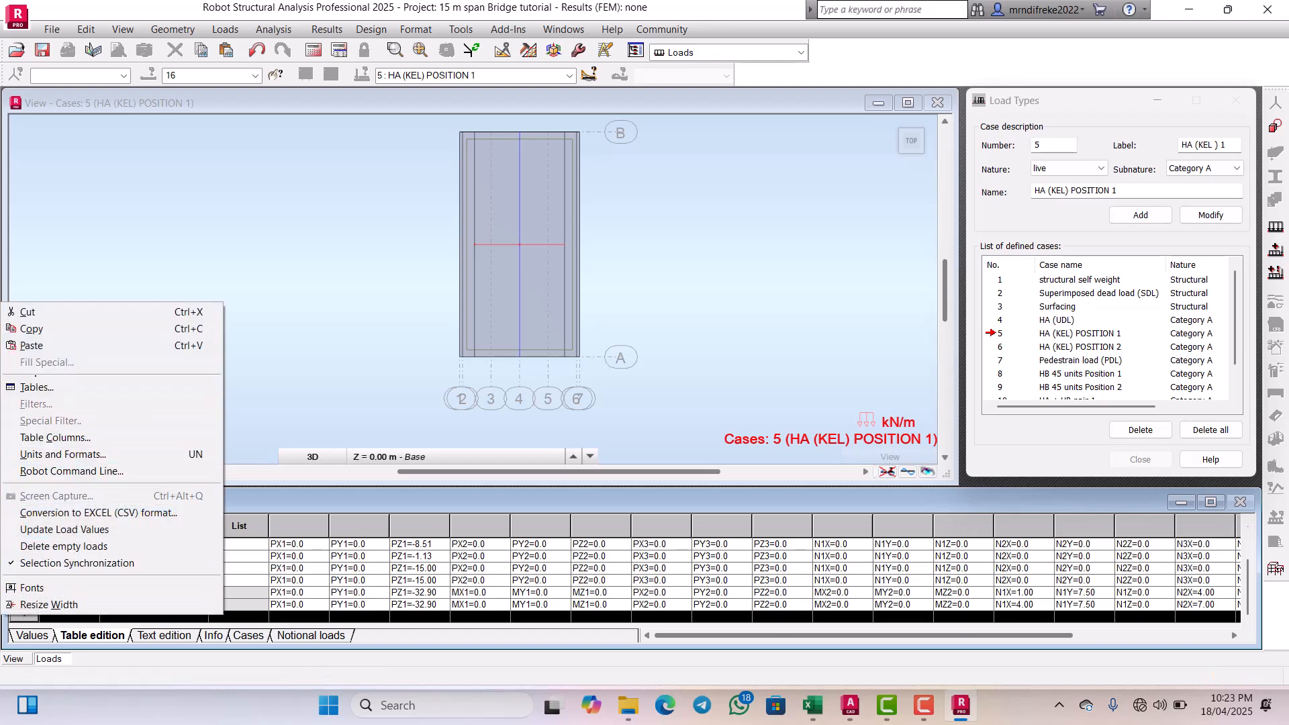
pyautogui.click(32, 345)
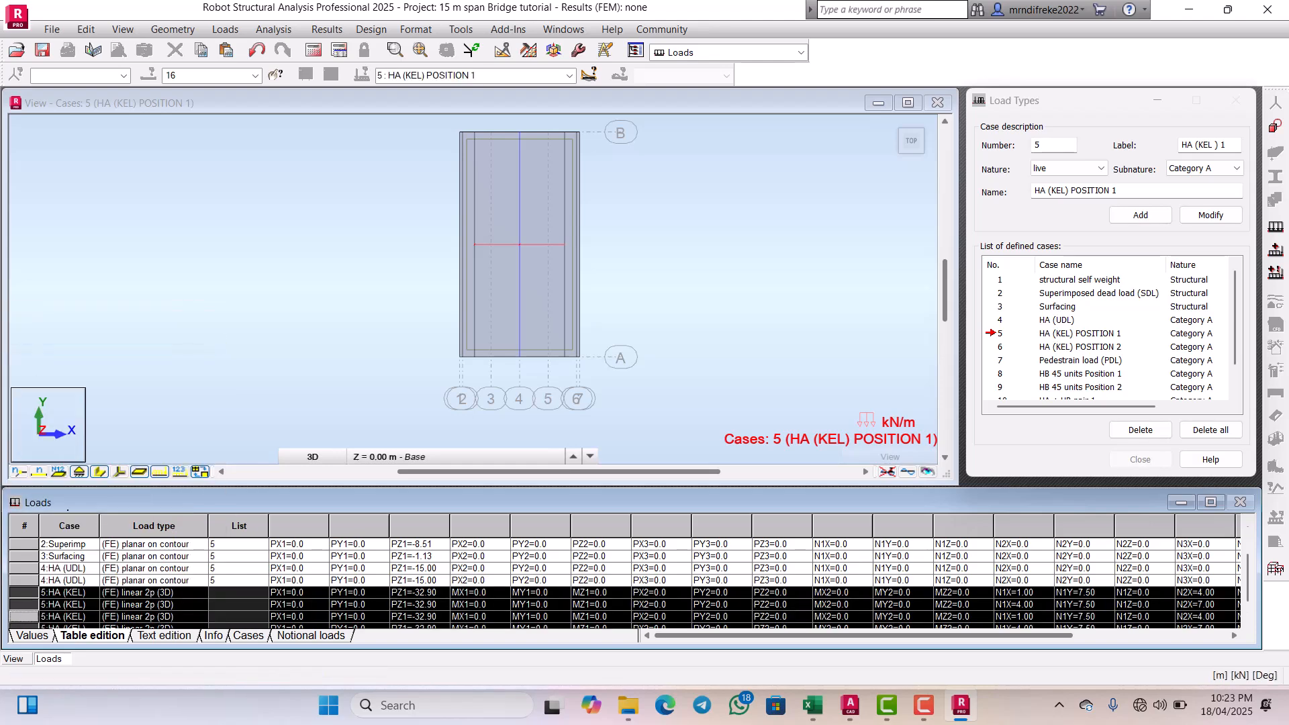
# Step: Reassign the two duplicated HA (KEL) linear load rows, starting at X = 1 m and X = 4 m, to case 6 HA (KEL) POSITION 2
pyautogui.scroll(-1, 625, 584)
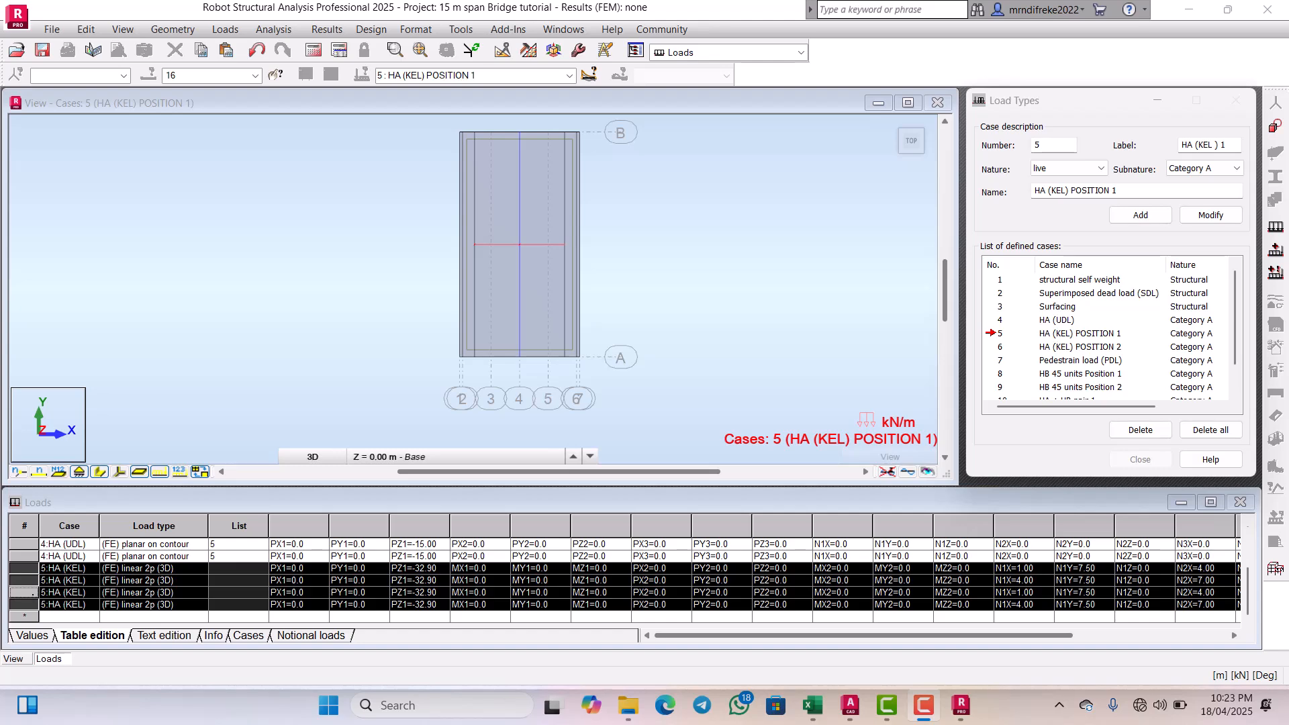
pyautogui.click(24, 592)
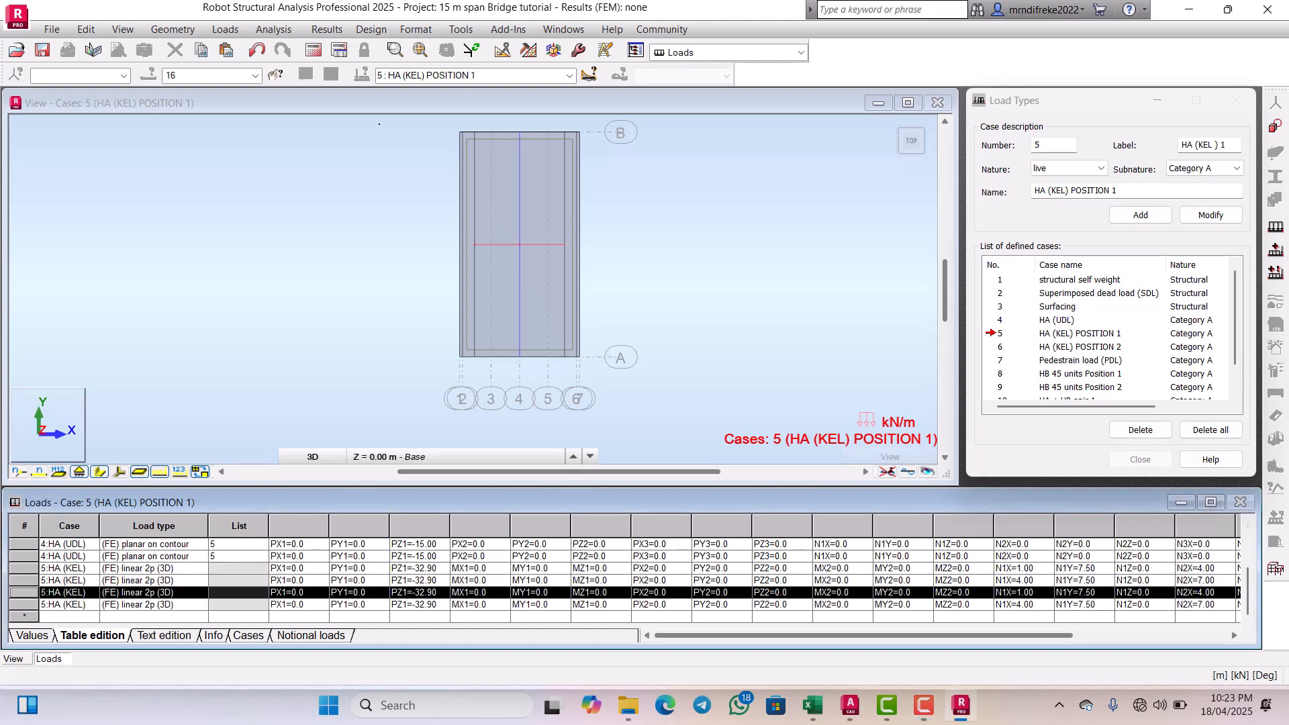
pyautogui.click(569, 75)
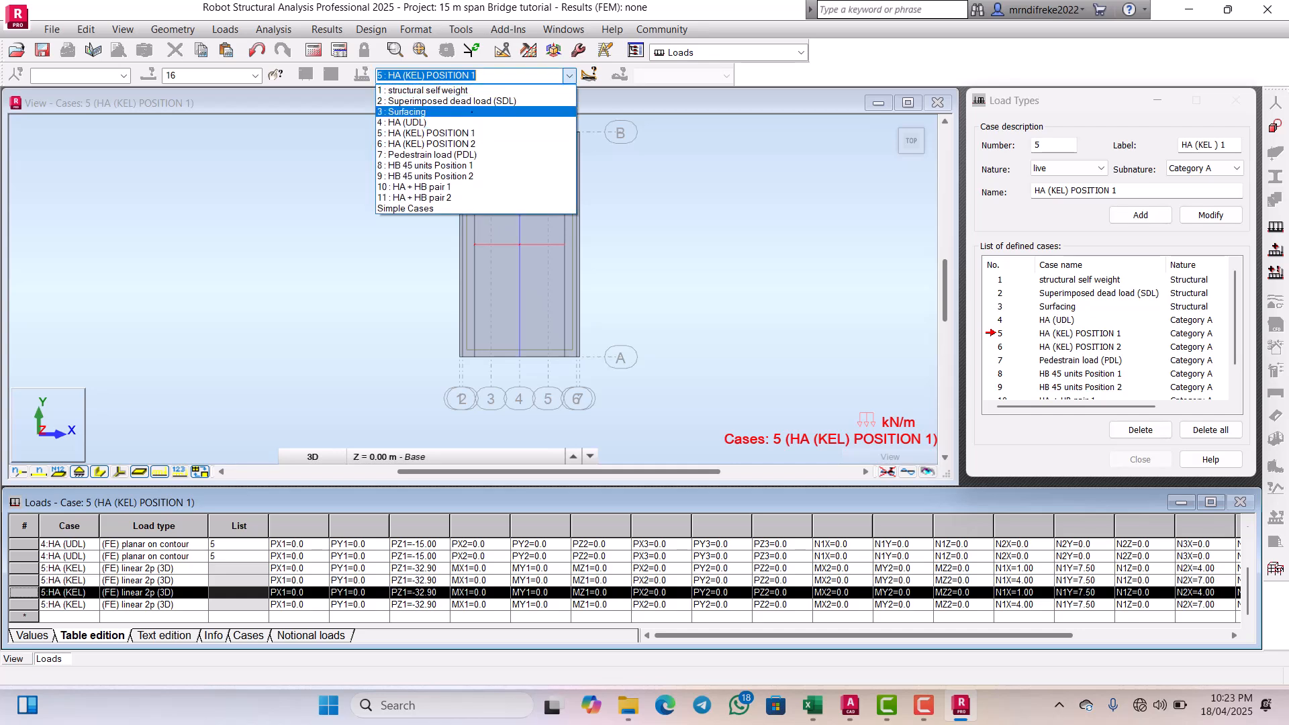
pyautogui.press('Down')
pyautogui.press('Return')
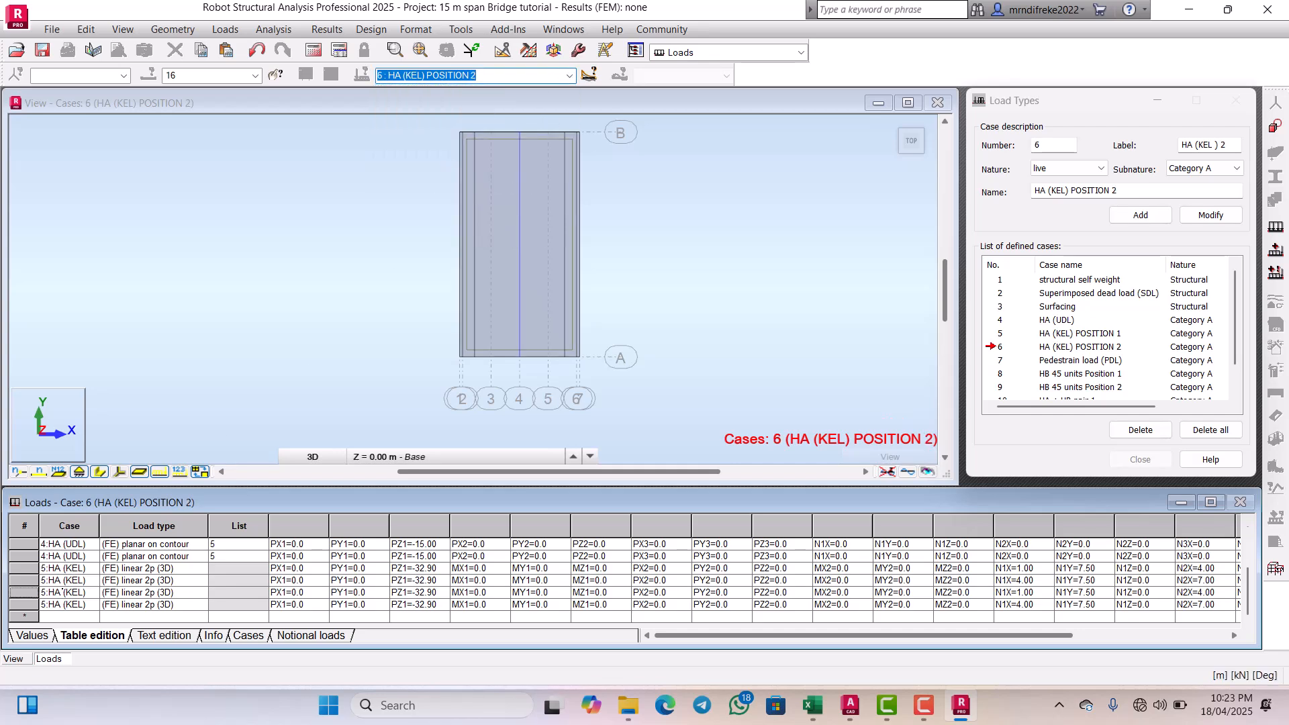
pyautogui.click(64, 592)
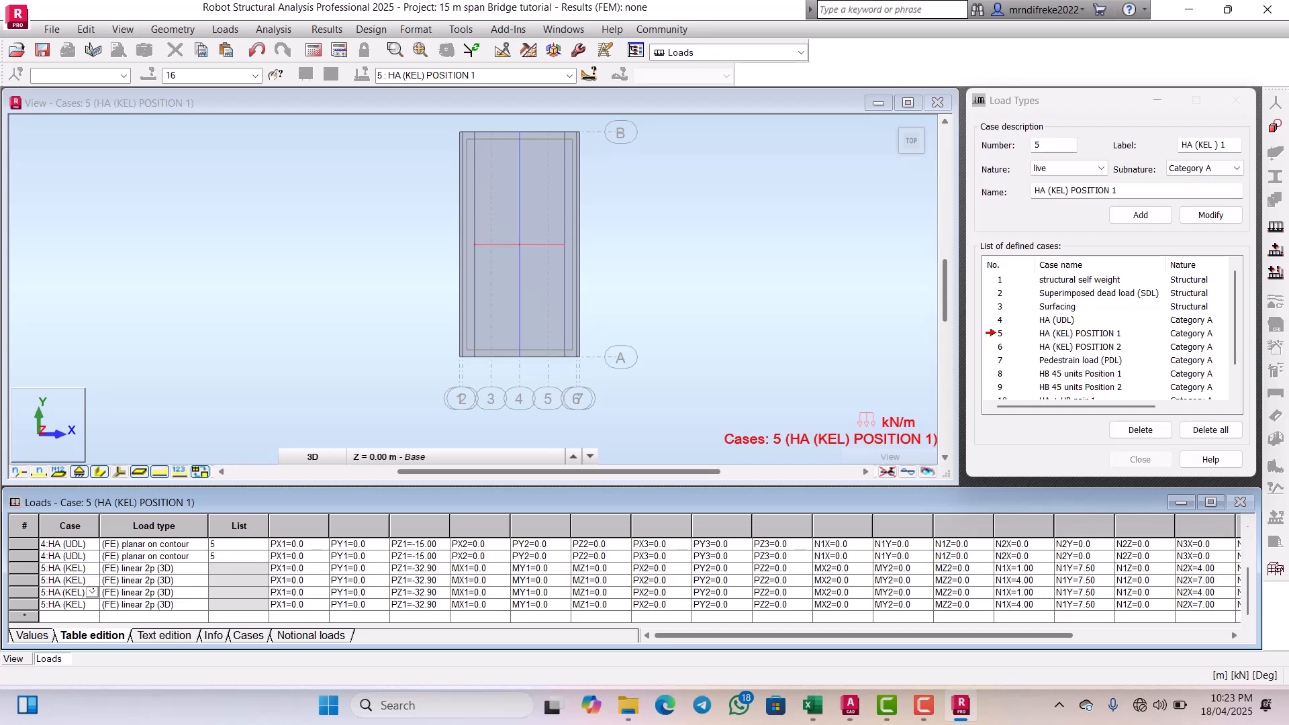
pyautogui.click(92, 592)
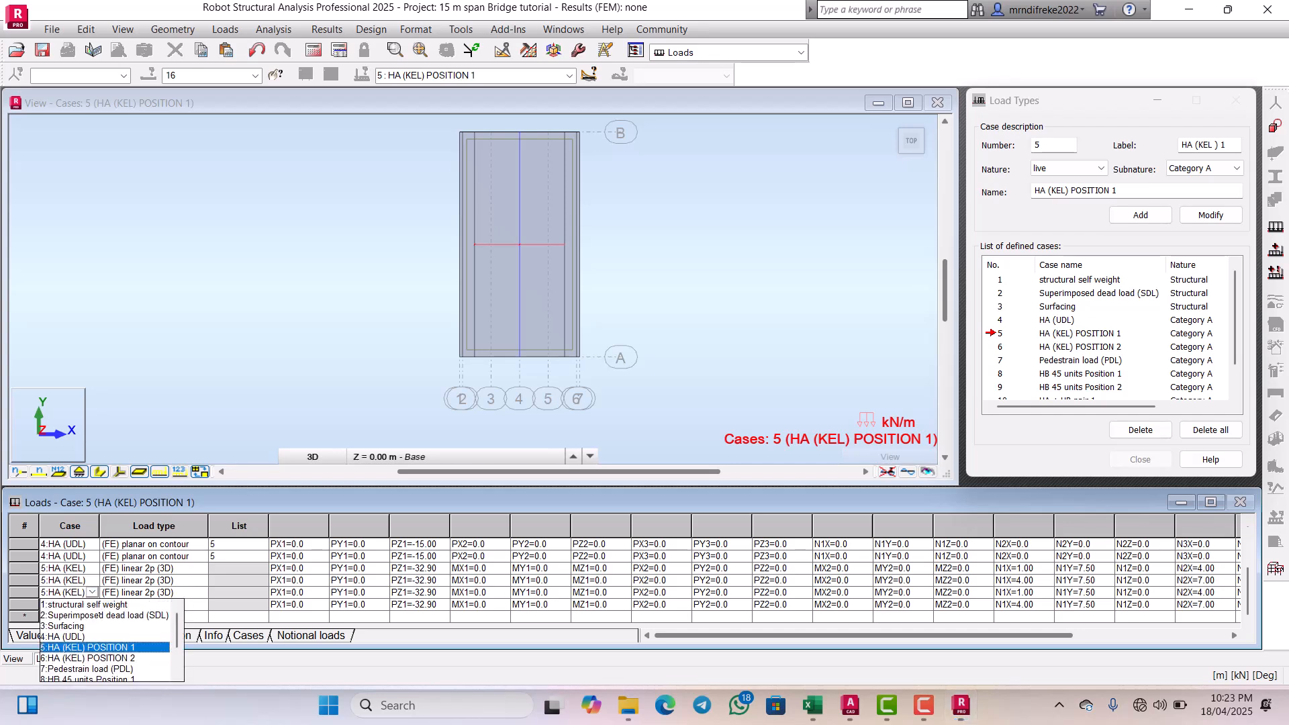
pyautogui.click(110, 657)
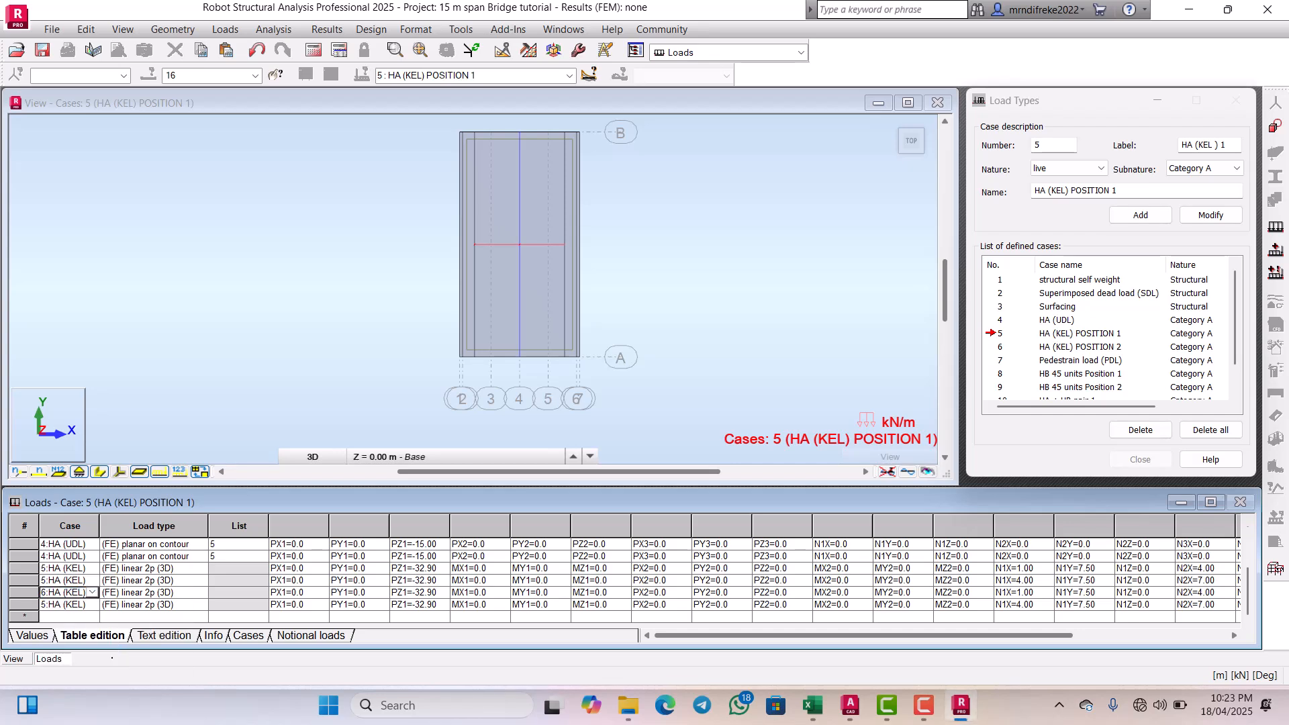
pyautogui.click(81, 604)
pyautogui.click(92, 605)
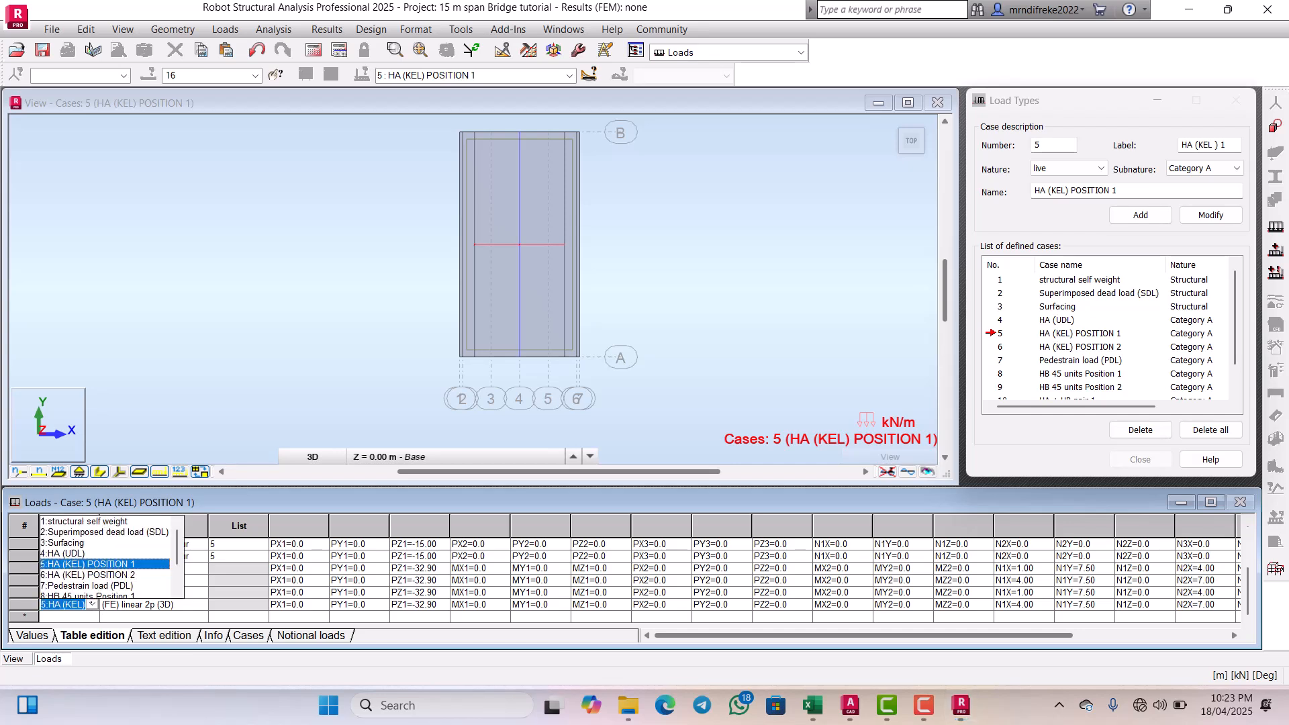
pyautogui.click(116, 575)
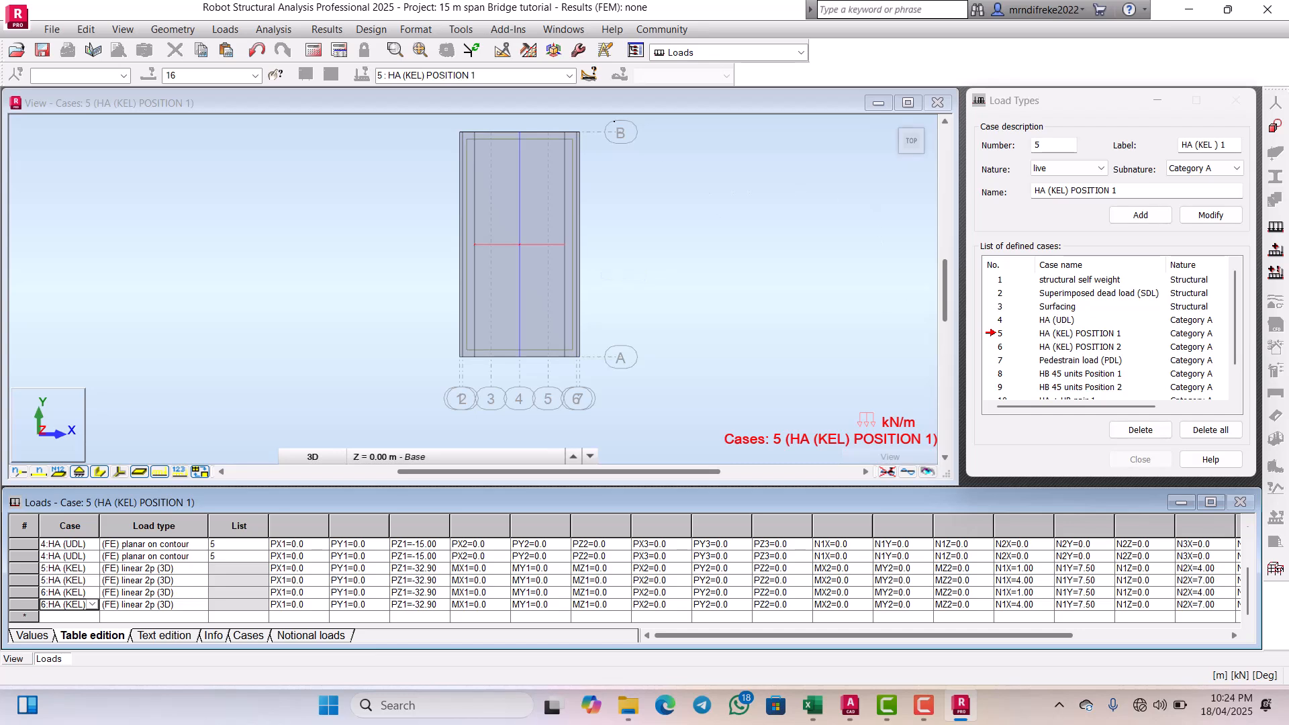
# Step: Compare the loads of cases 6 HA (KEL) POSITION 2 and 5 HA (KEL) POSITION 1, ending with case 5 current
pyautogui.click(569, 75)
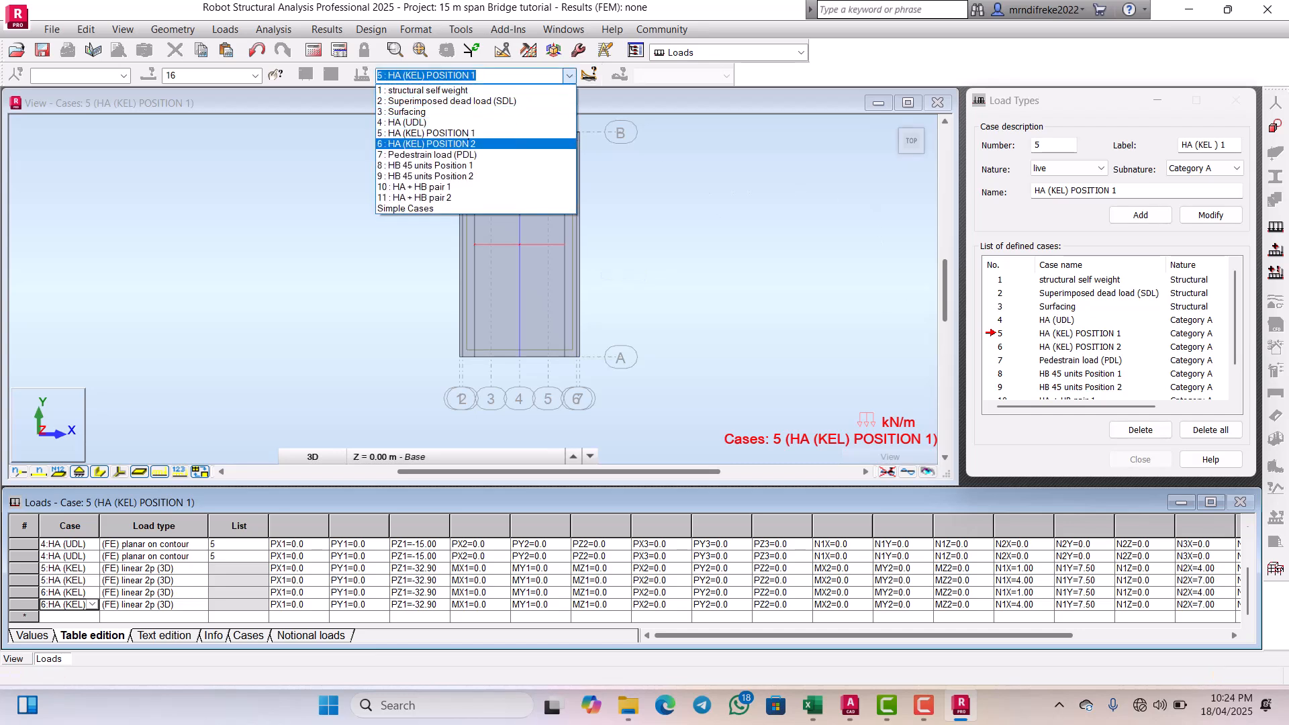
pyautogui.click(430, 143)
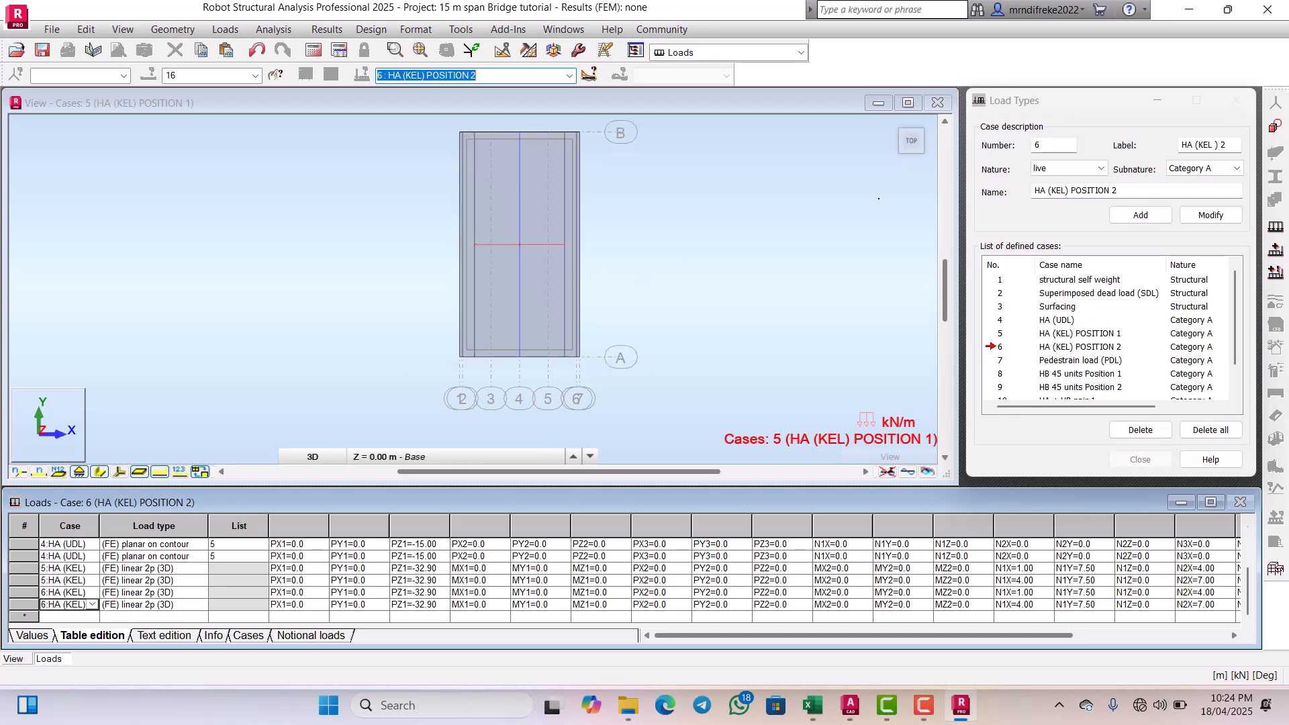
pyautogui.click(570, 75)
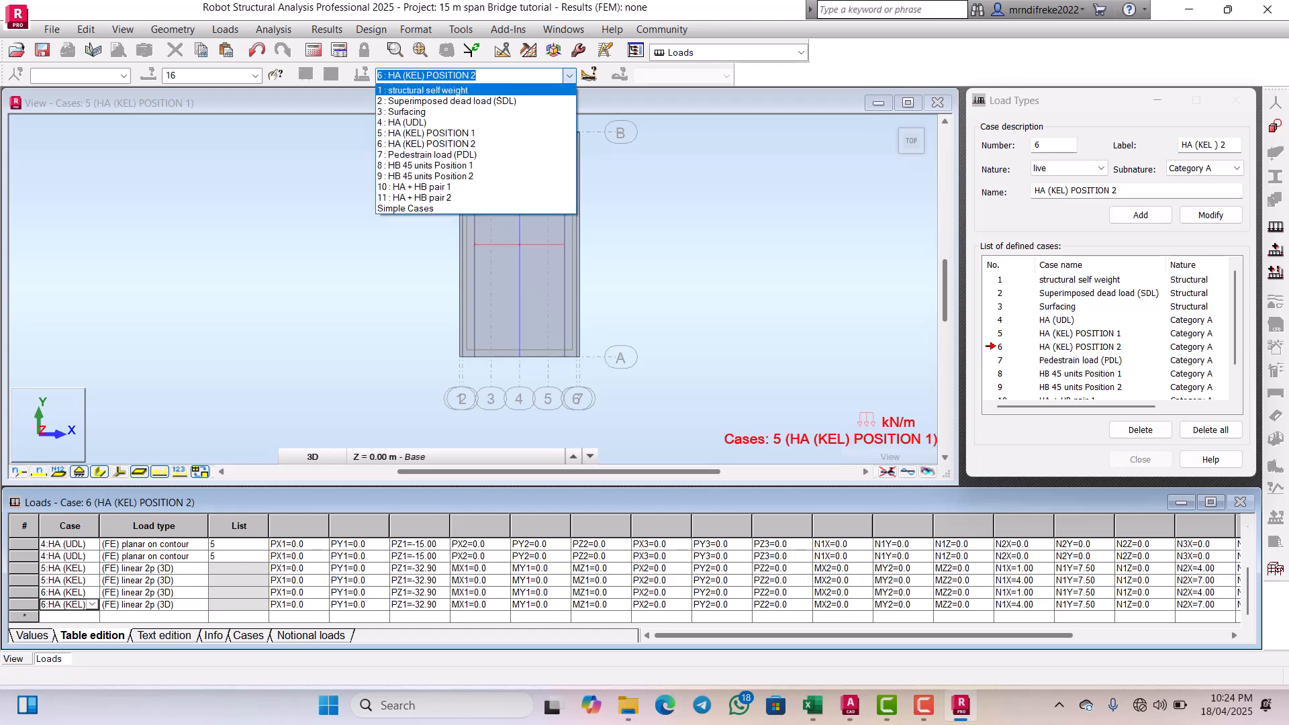
pyautogui.click(430, 132)
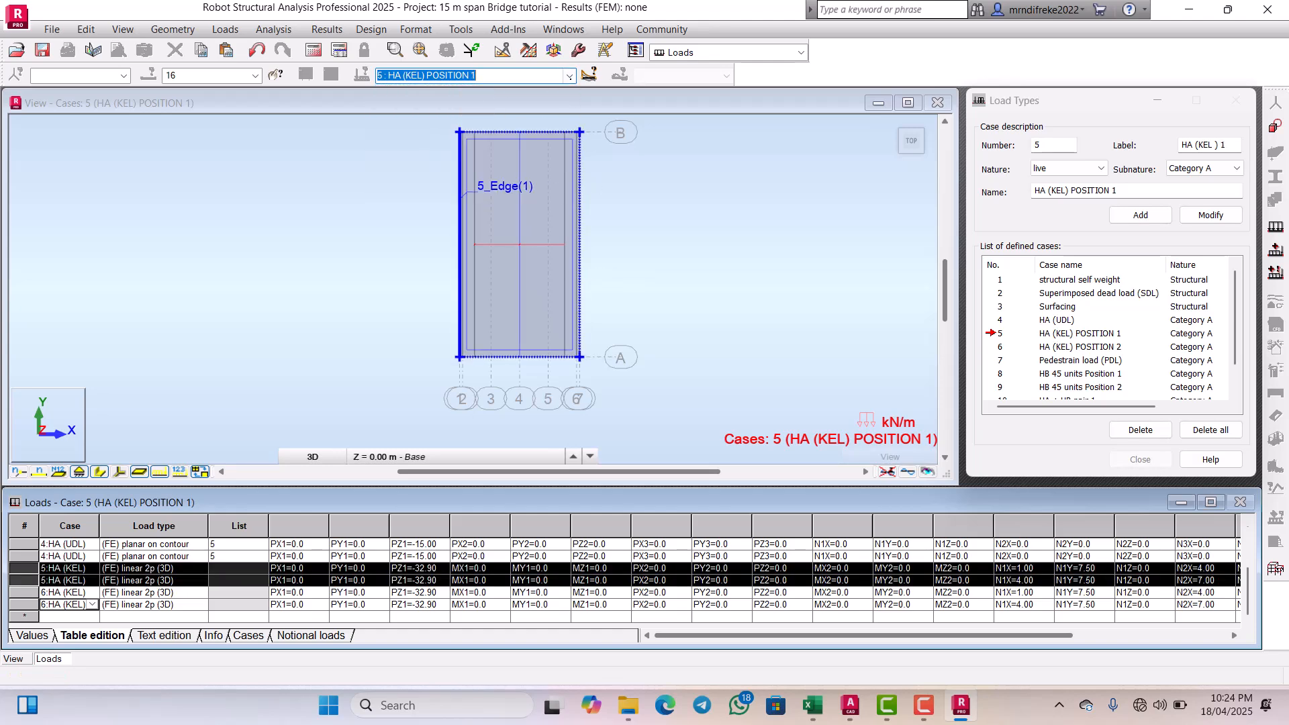
# Step: Make HA (KEL) POSITION 2 the current case and set N1Y and N2Y of its first linear load to 0.05
pyautogui.click(569, 75)
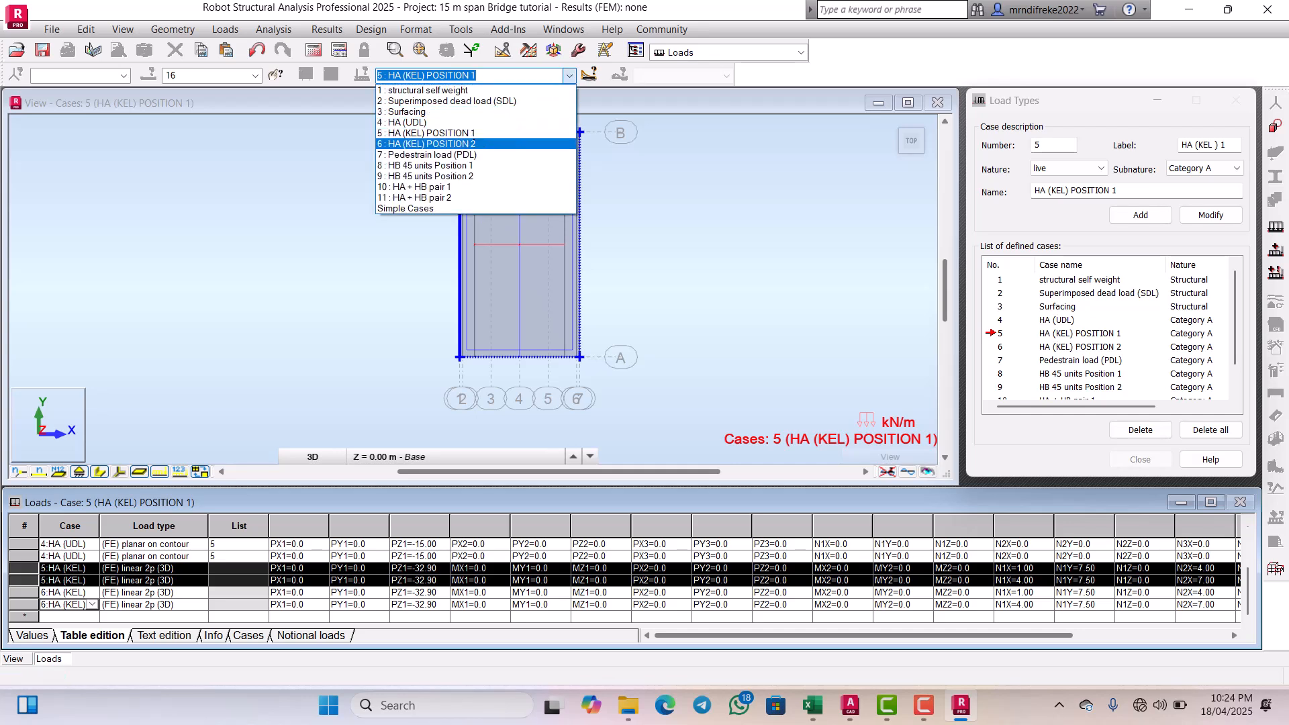
pyautogui.click(429, 144)
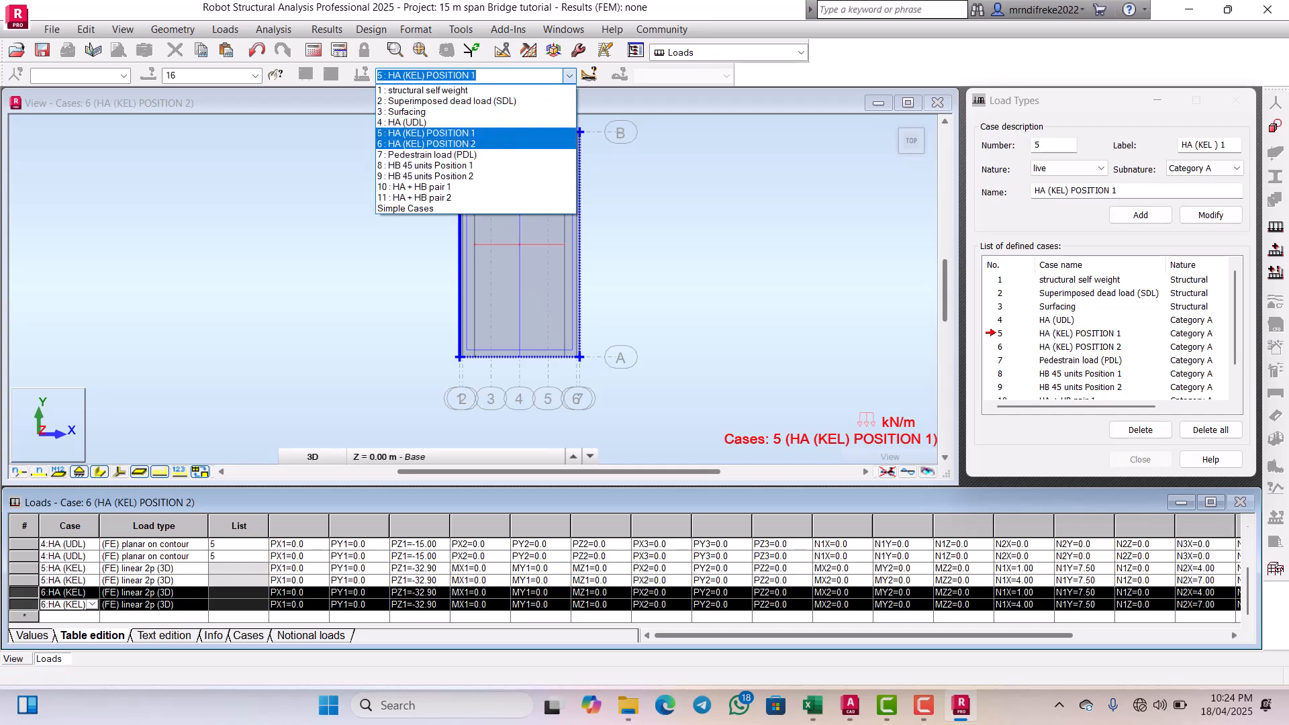
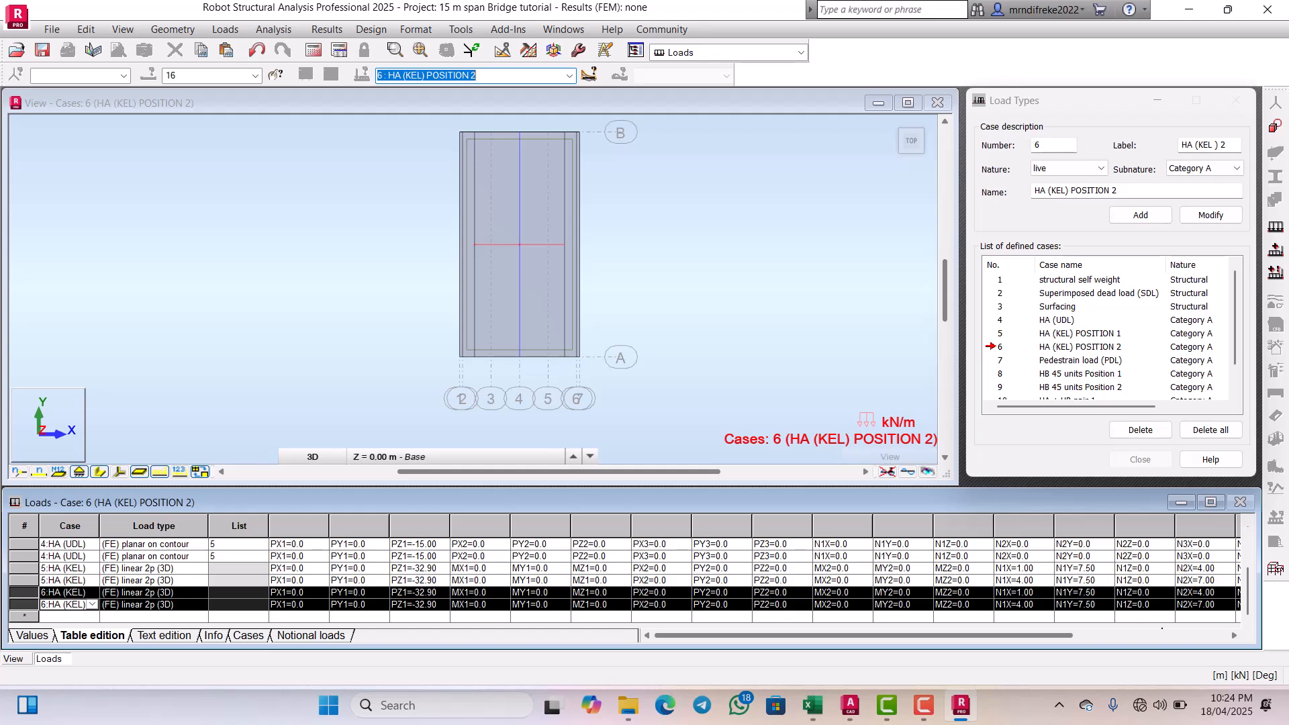
pyautogui.click(1106, 635)
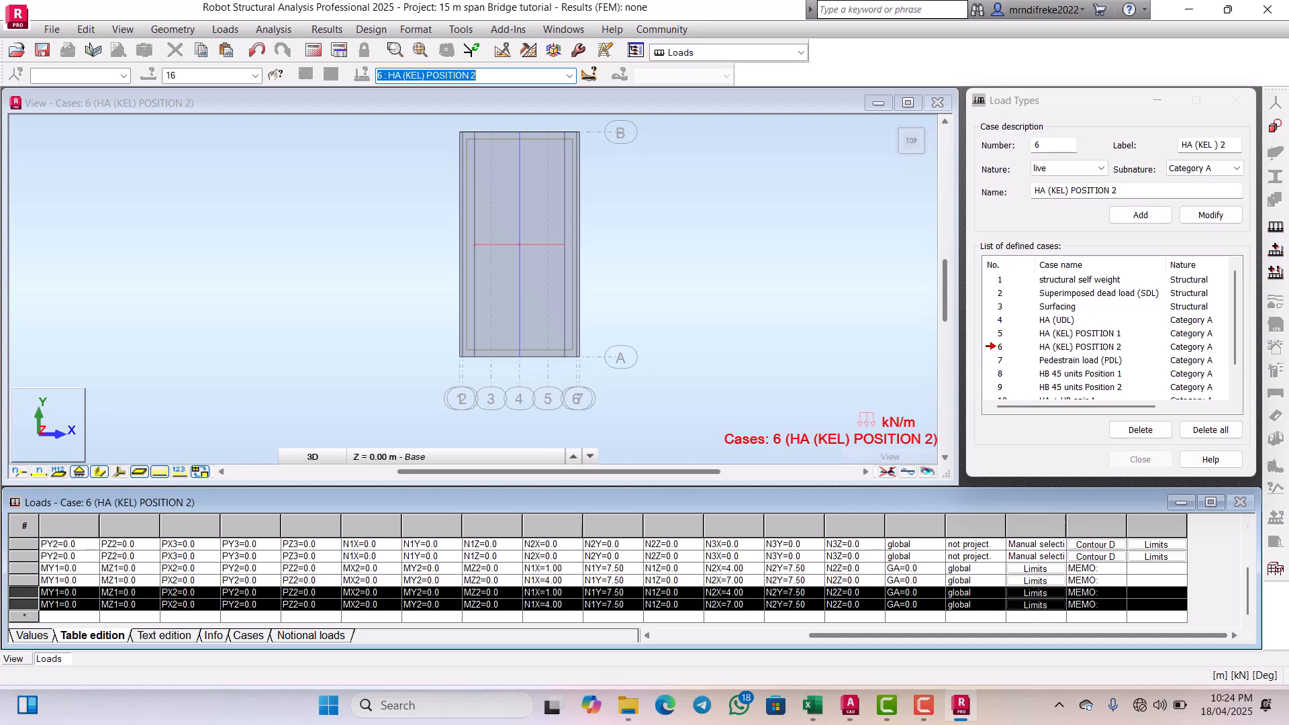
pyautogui.click(822, 581)
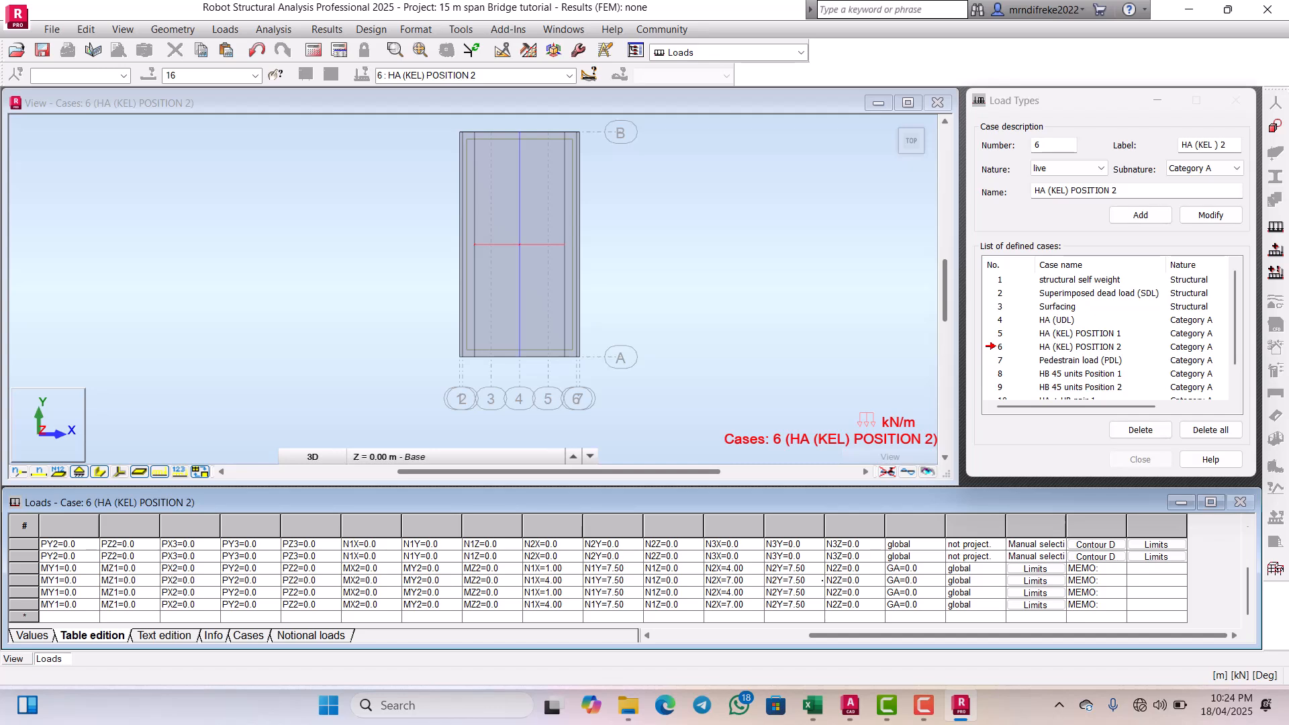
pyautogui.press('BackSpace')
pyautogui.press('BackSpace')
pyautogui.press('BackSpace')
pyautogui.press('BackSpace')
pyautogui.write('0.05')
pyautogui.click(625, 592)
pyautogui.press('BackSpace')
pyautogui.press('BackSpace')
pyautogui.press('BackSpace')
pyautogui.press('BackSpace')
pyautogui.write('0.05')
# Step: Set N1Y and N2Y of the second HA (KEL) POSITION 2 linear load to 0.05 in the loads table
pyautogui.click(633, 604)
pyautogui.click(801, 604)
pyautogui.press('BackSpace')
pyautogui.press('BackSpace')
pyautogui.press('BackSpace')
pyautogui.press('BackSpace')
pyautogui.write('0.05')
pyautogui.click(625, 604)
pyautogui.press('BackSpace')
pyautogui.press('BackSpace')
pyautogui.press('BackSpace')
pyautogui.write('0.05')
pyautogui.press('Return')
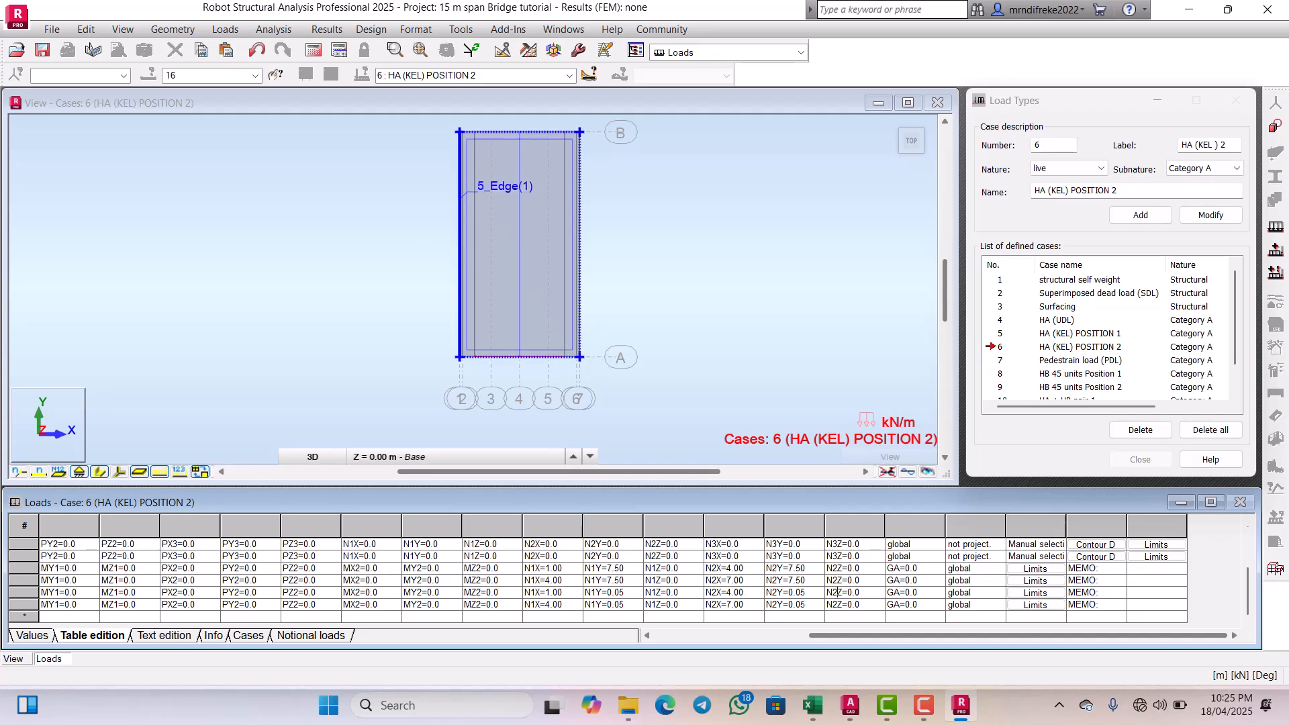
# Step: Inspect the HA (KEL) POSITION 2 load line on the deck, and display HA (KEL) POSITION 1 for comparison
pyautogui.scroll(-2, 544, 199)
pyautogui.scroll(1, 544, 213)
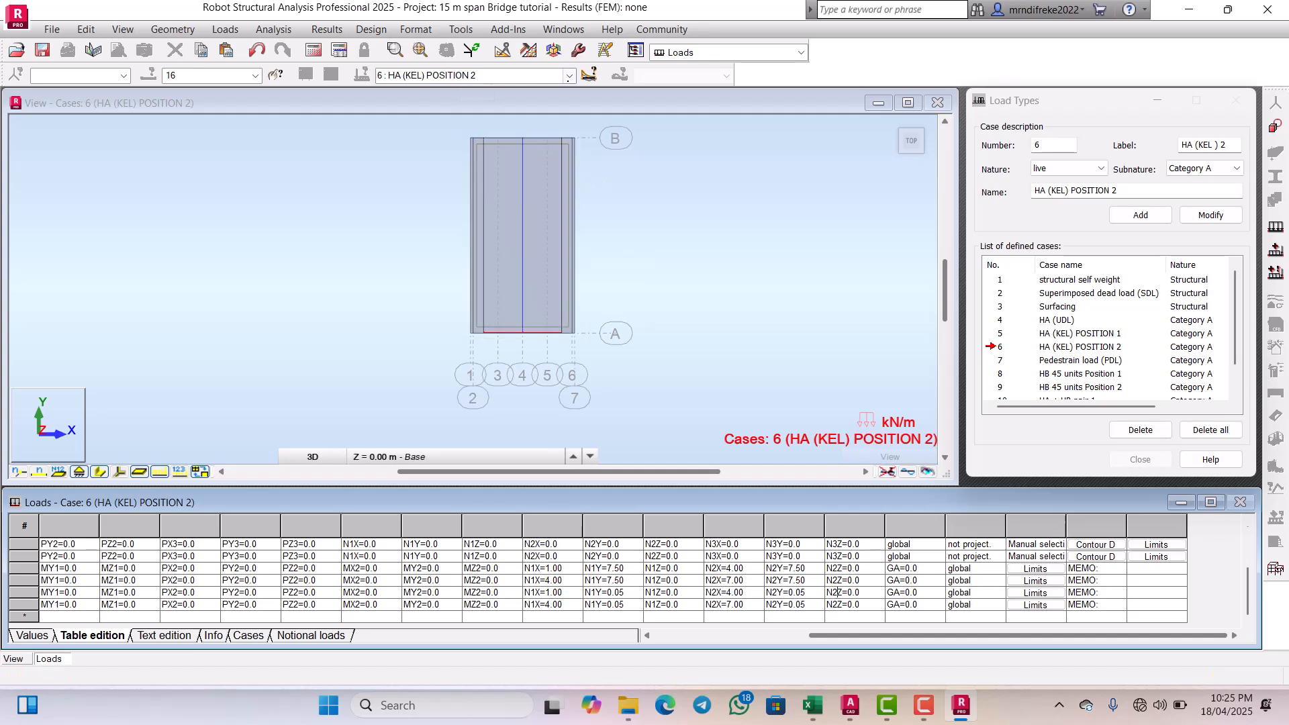
pyautogui.click(569, 75)
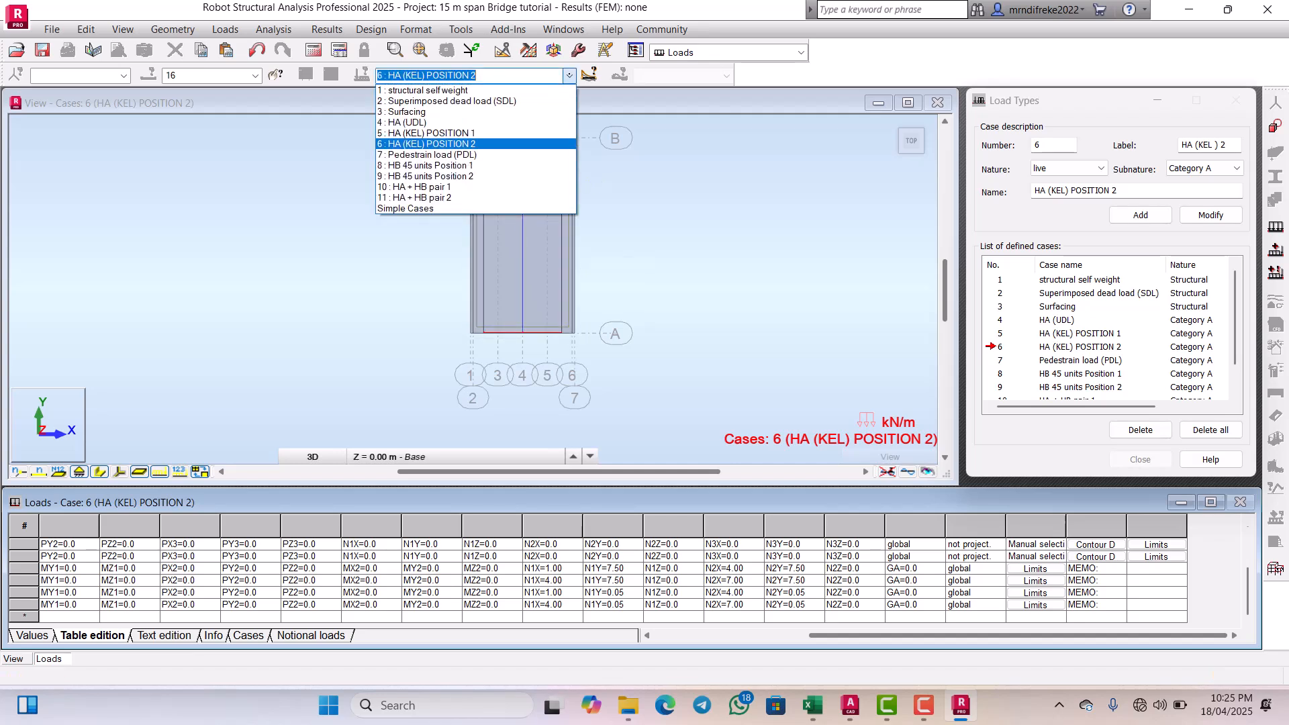
pyautogui.click(485, 135)
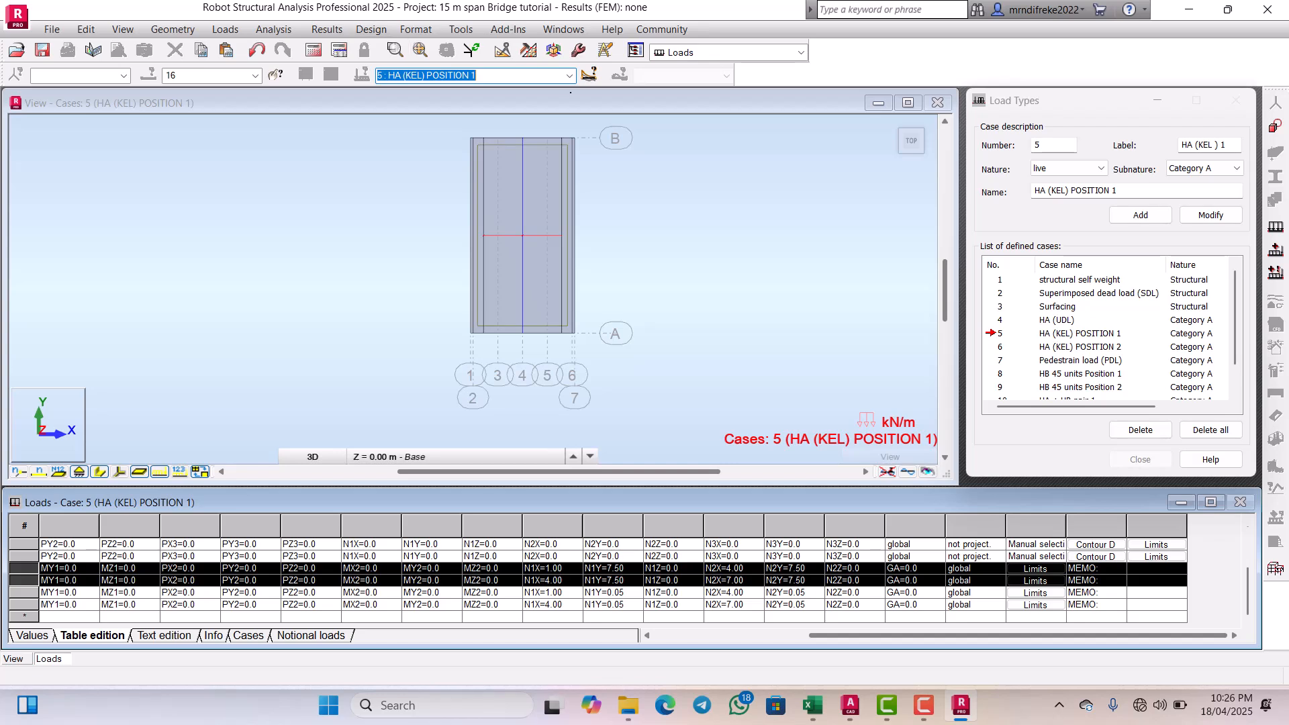
# Step: Make Pedestrain load (PDL) the current case, and look up the pedestrian walkway load in the Excel bridge design sheet
pyautogui.click(569, 75)
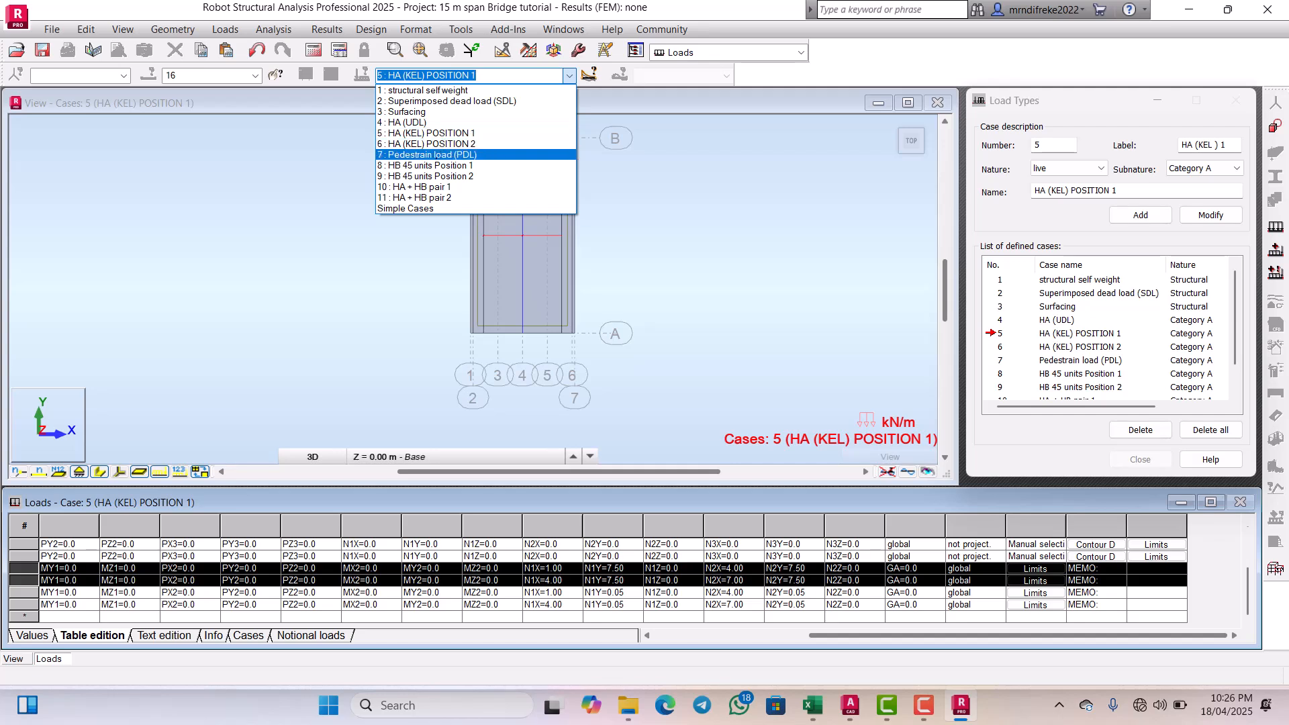
pyautogui.click(451, 155)
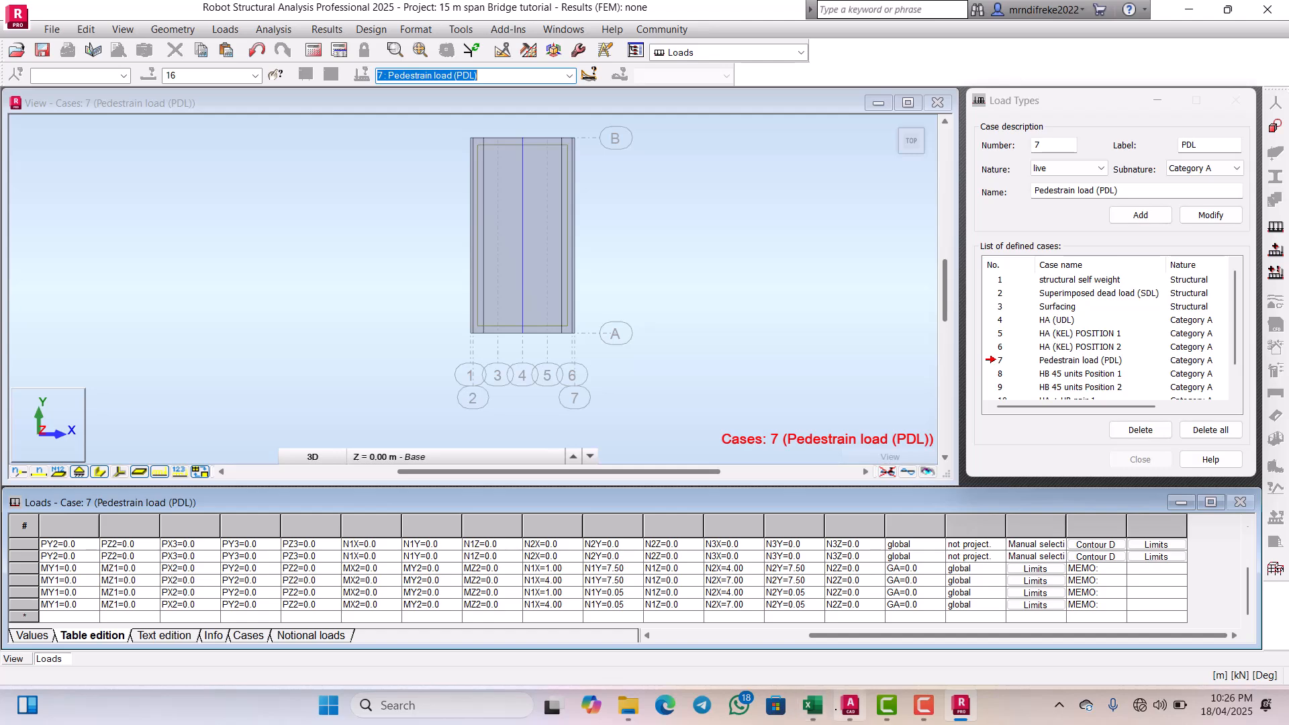
pyautogui.click(812, 705)
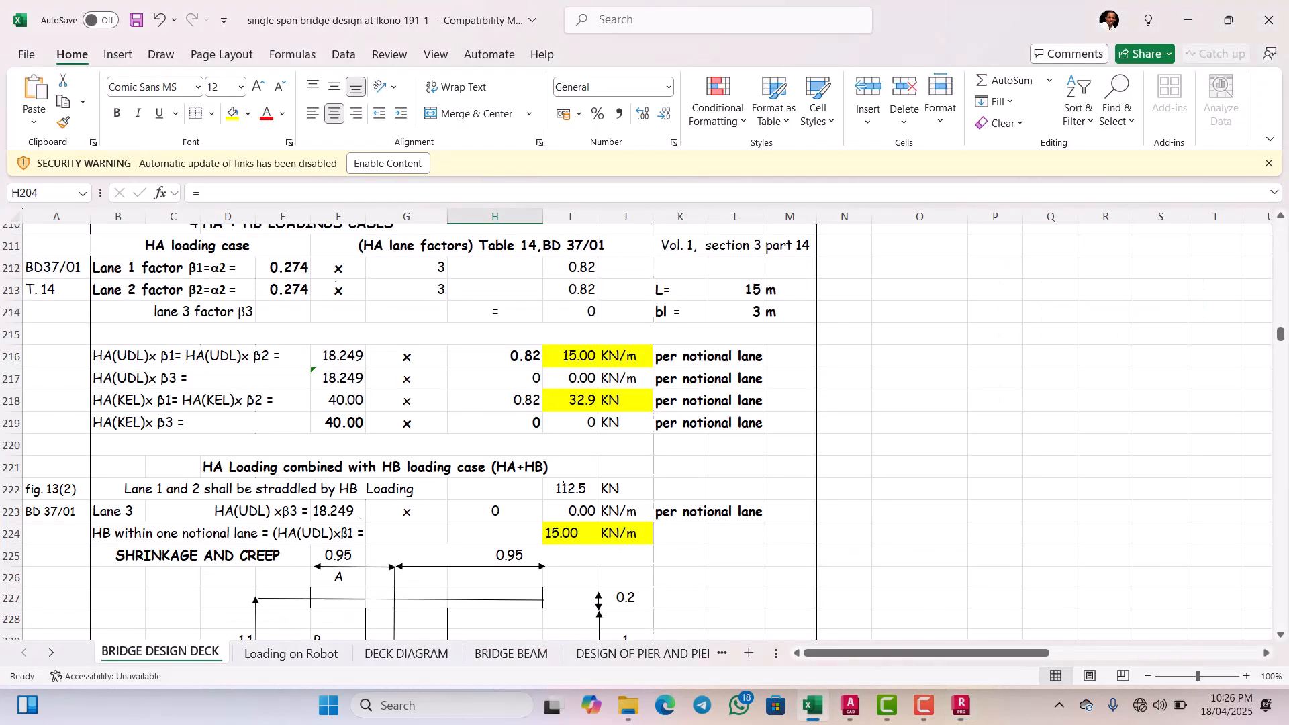
pyautogui.scroll(-7, 644, 430)
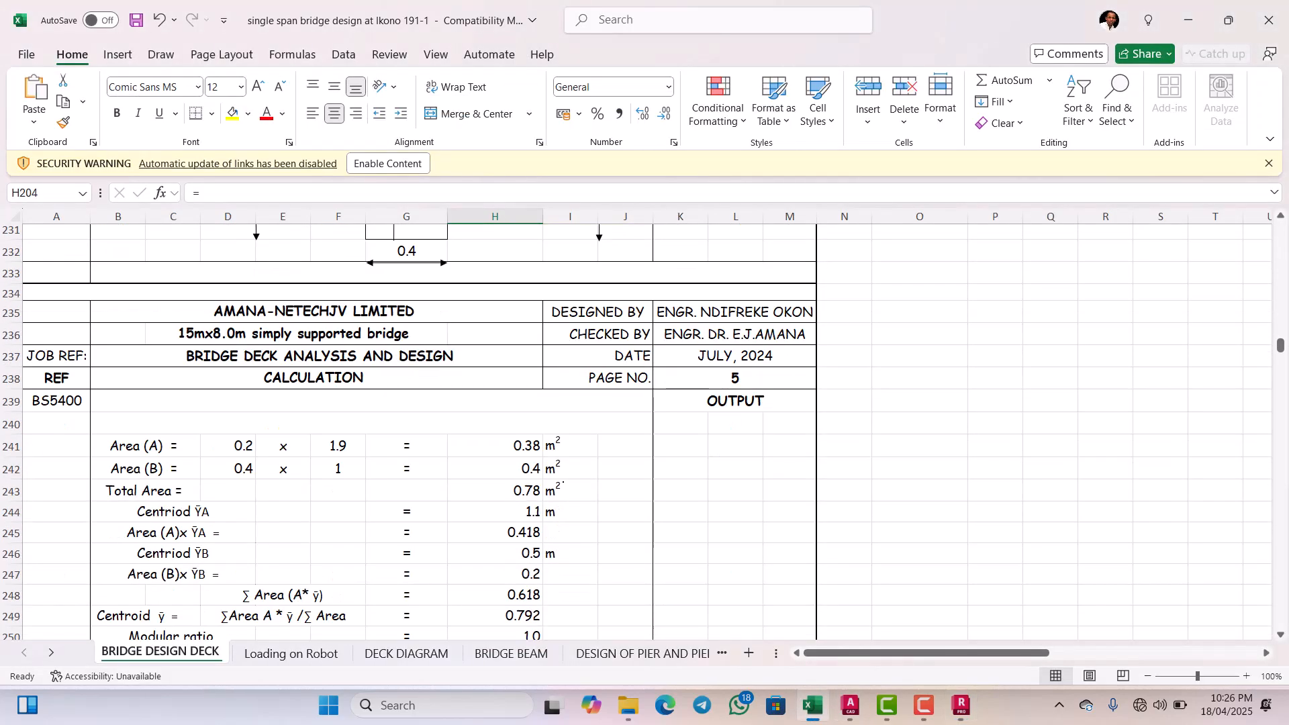
pyautogui.scroll(7, 419, 430)
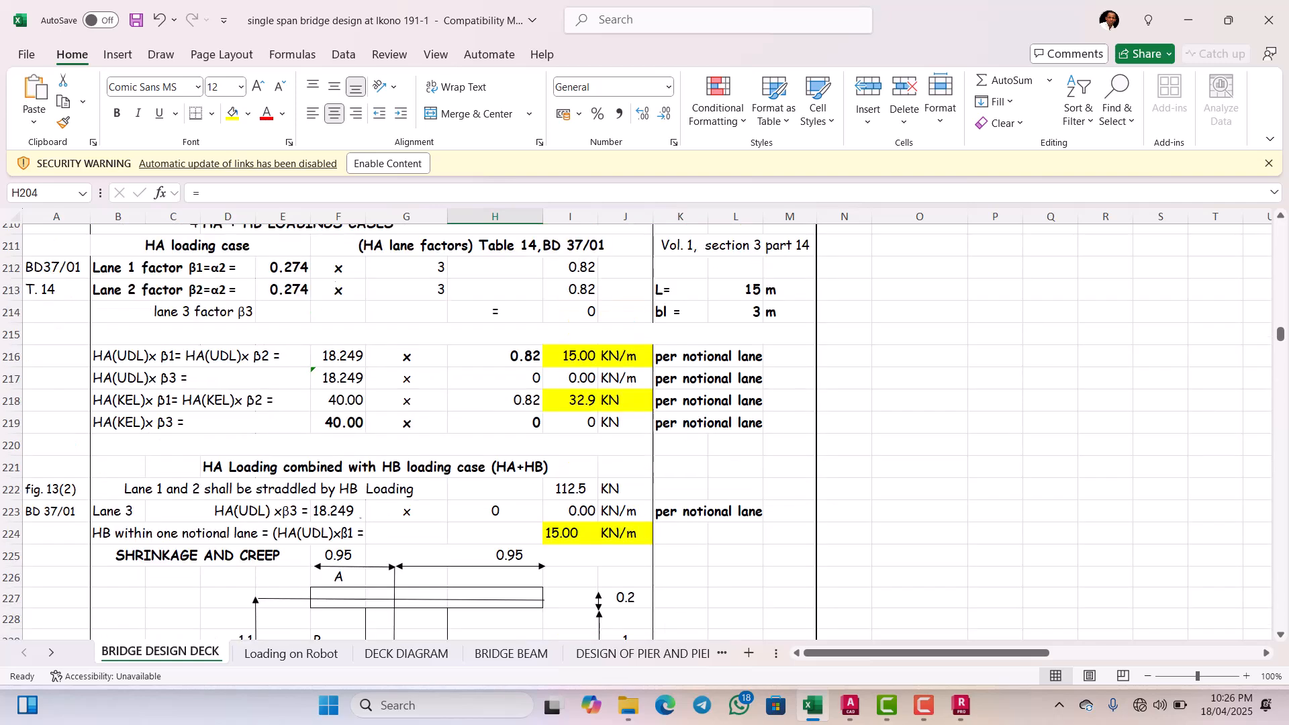
pyautogui.scroll(4, 215, 402)
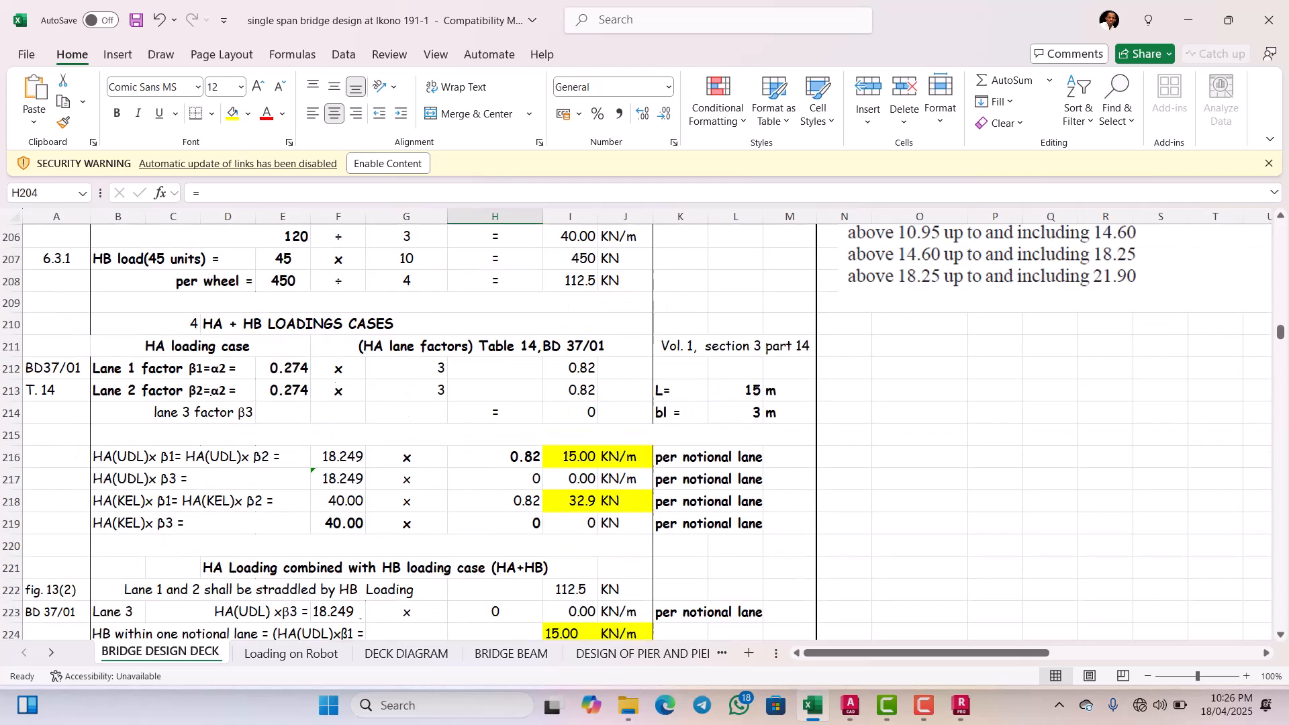
pyautogui.scroll(2, 420, 429)
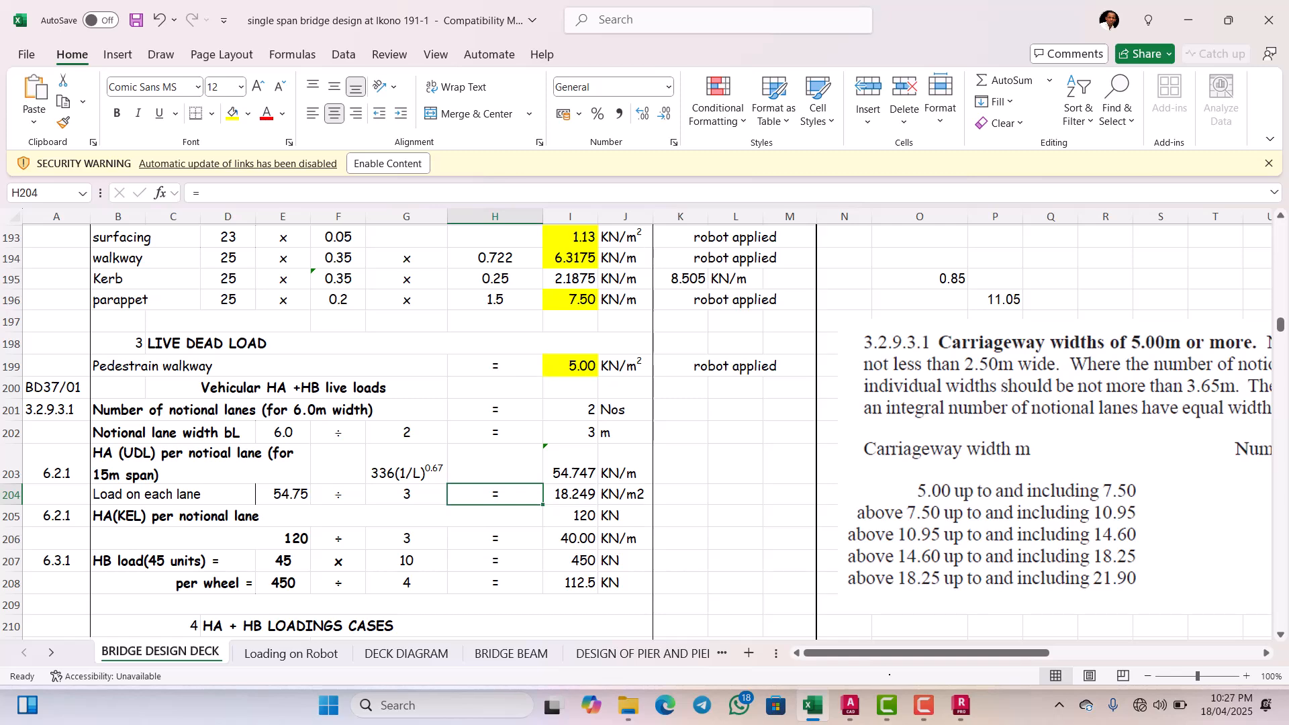
# Step: Inspect the deck edge in Robot, and switch to AutoCAD to check the walkway width dimensions in Section A-A
pyautogui.click(960, 704)
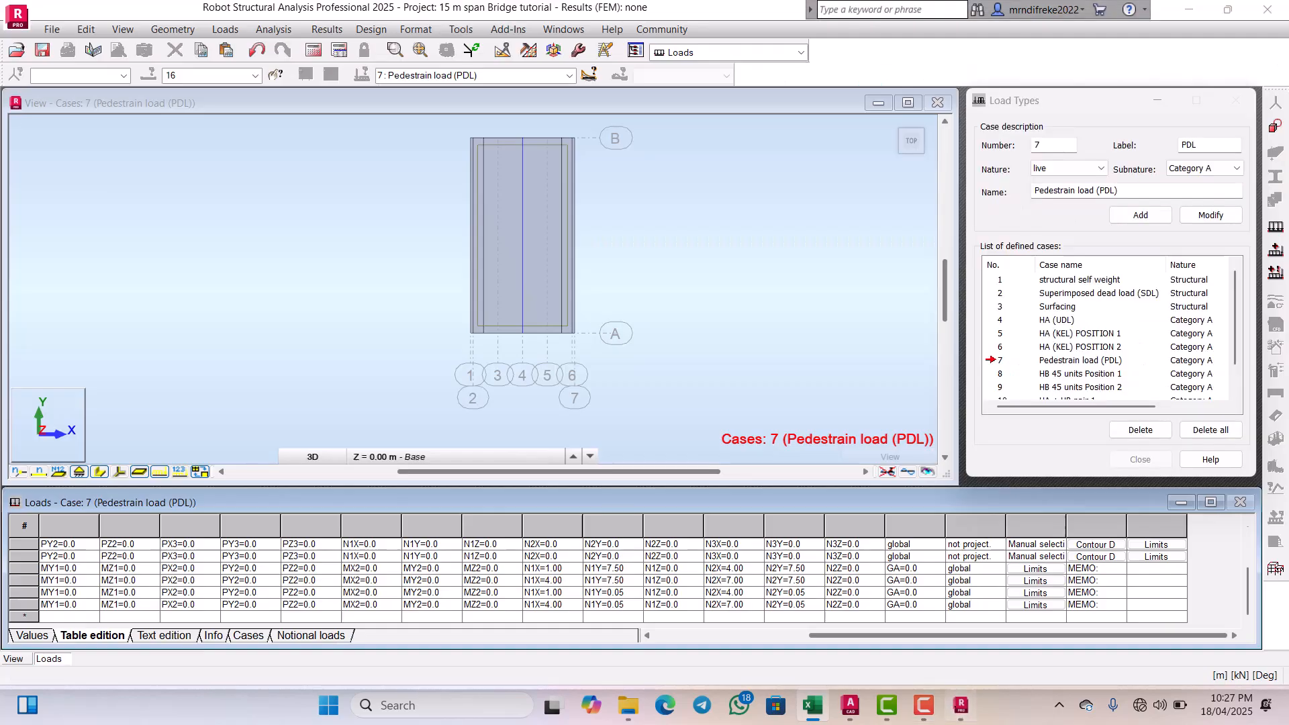
pyautogui.scroll(2, 475, 165)
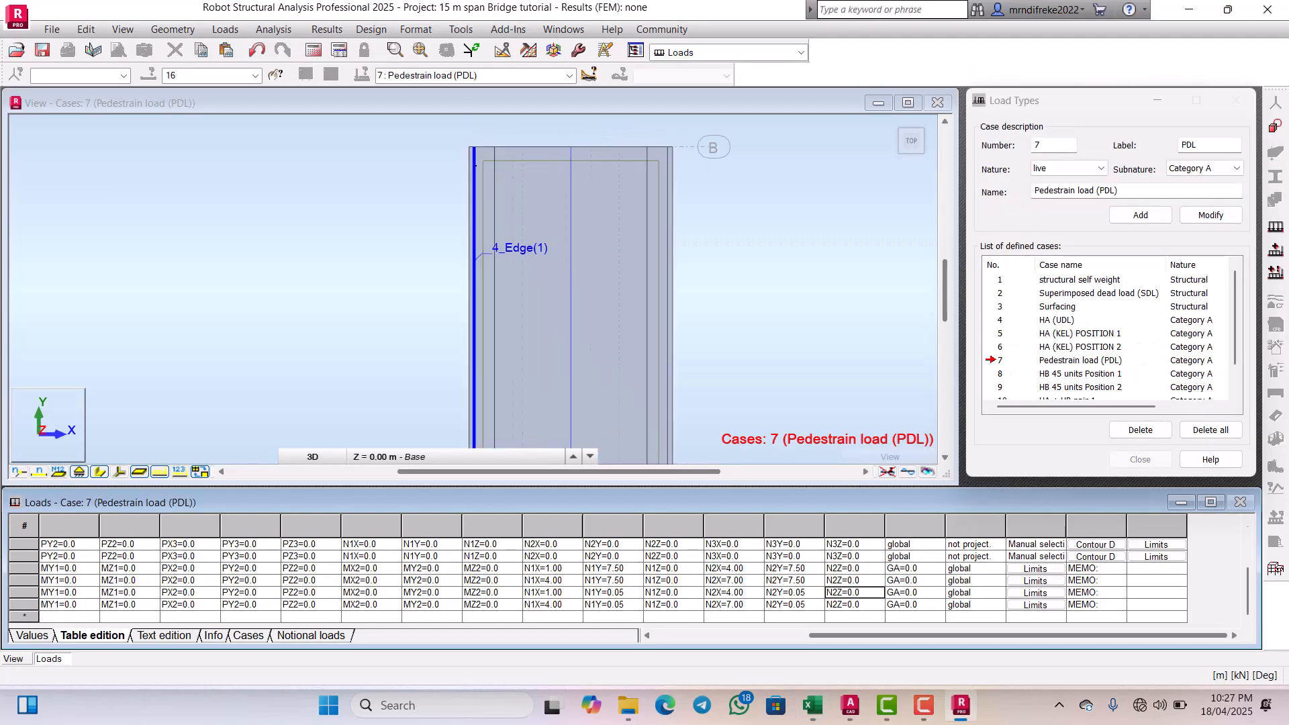
pyautogui.scroll(-3, 475, 166)
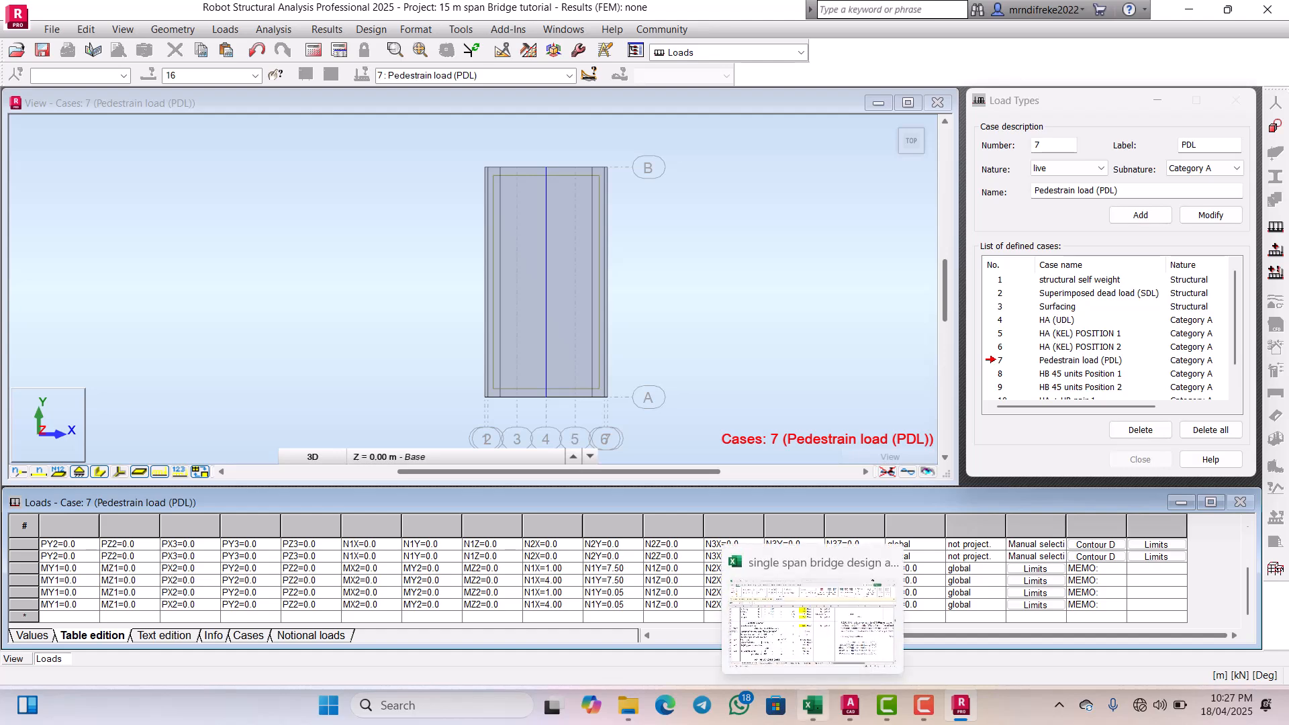
pyautogui.click(816, 702)
pyautogui.click(849, 705)
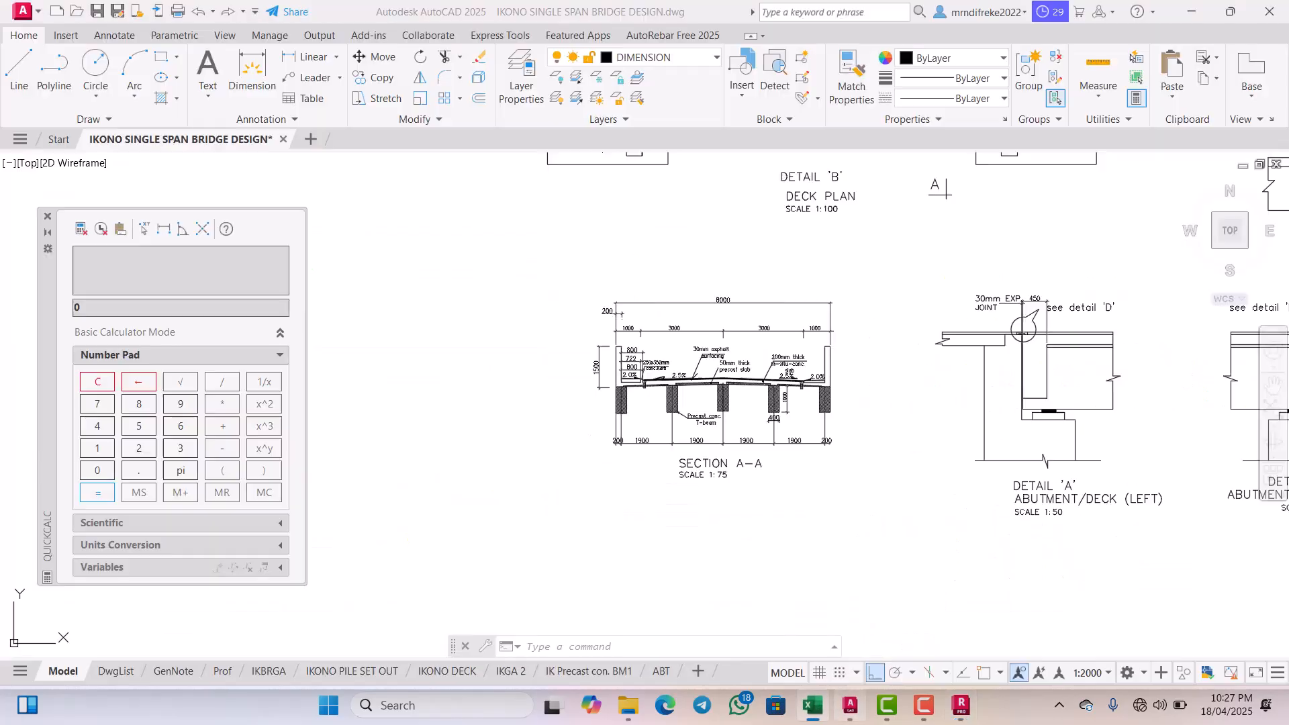
pyautogui.scroll(5, 642, 376)
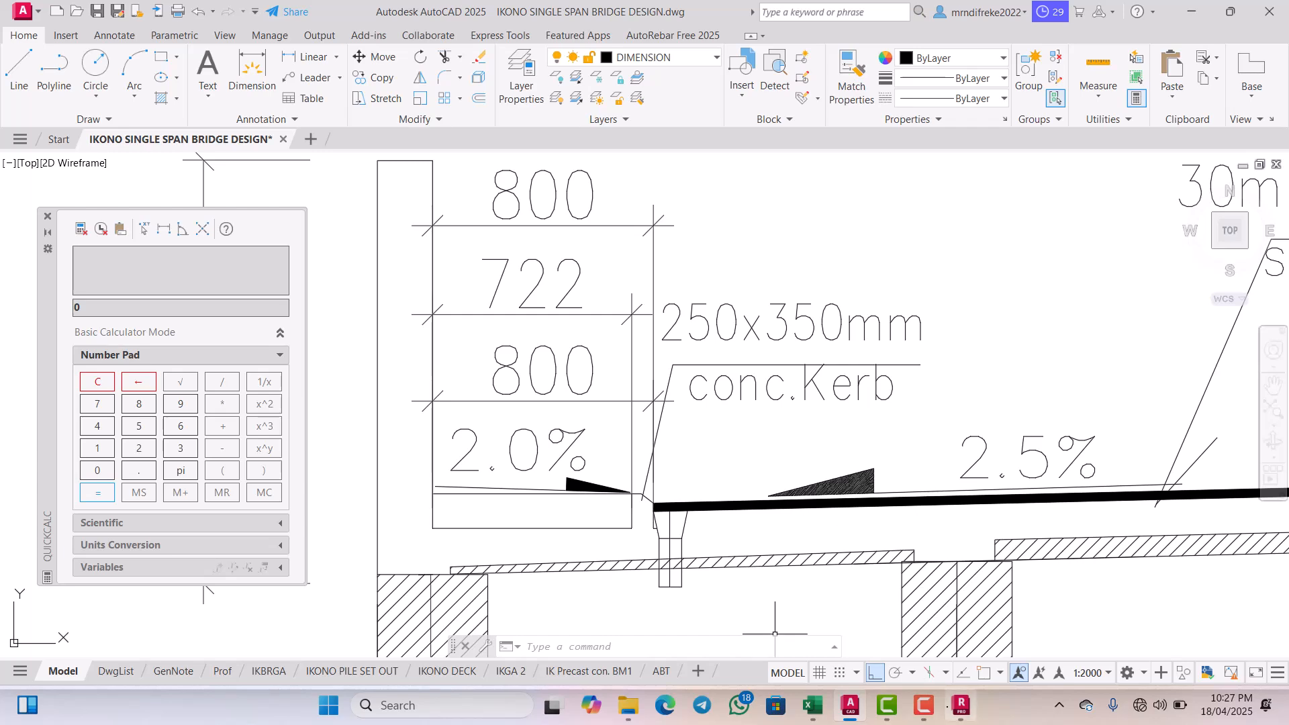
# Step: Switch back to Robot and set up a uniform planar load on contour for the pedestrian case with Z = -5 kPa
pyautogui.click(961, 704)
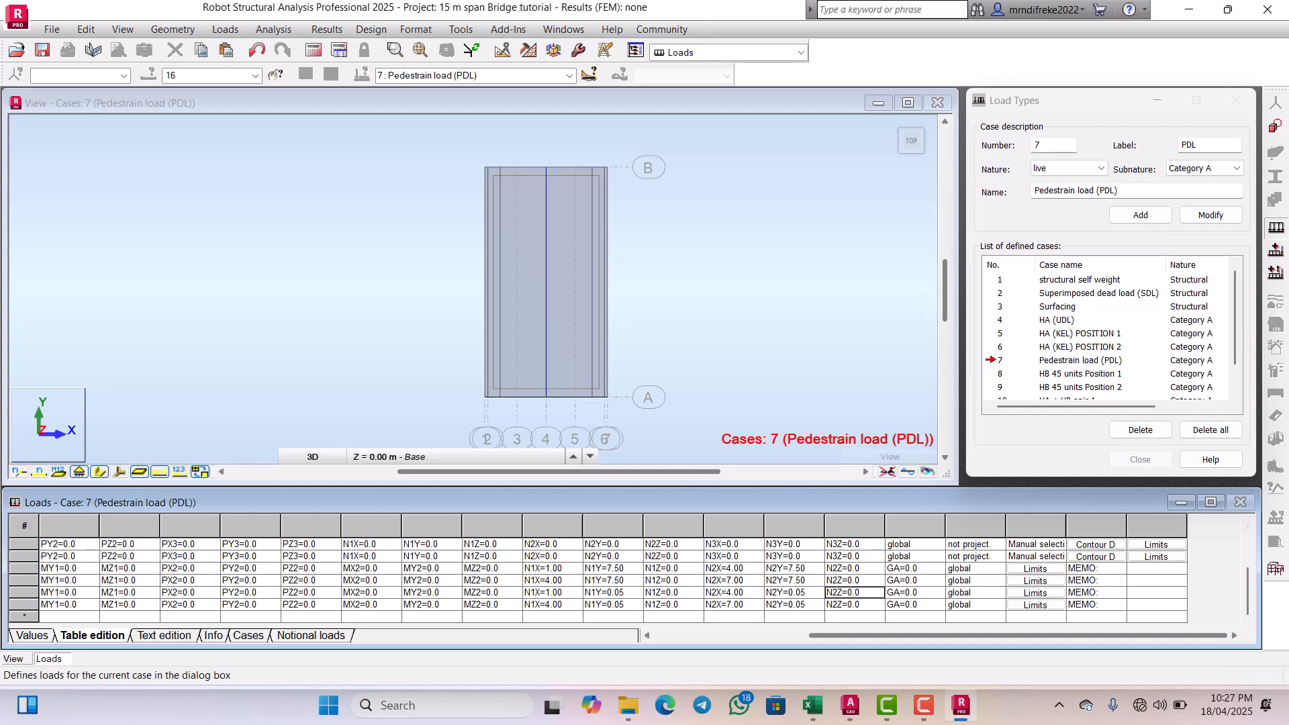
pyautogui.click(1275, 227)
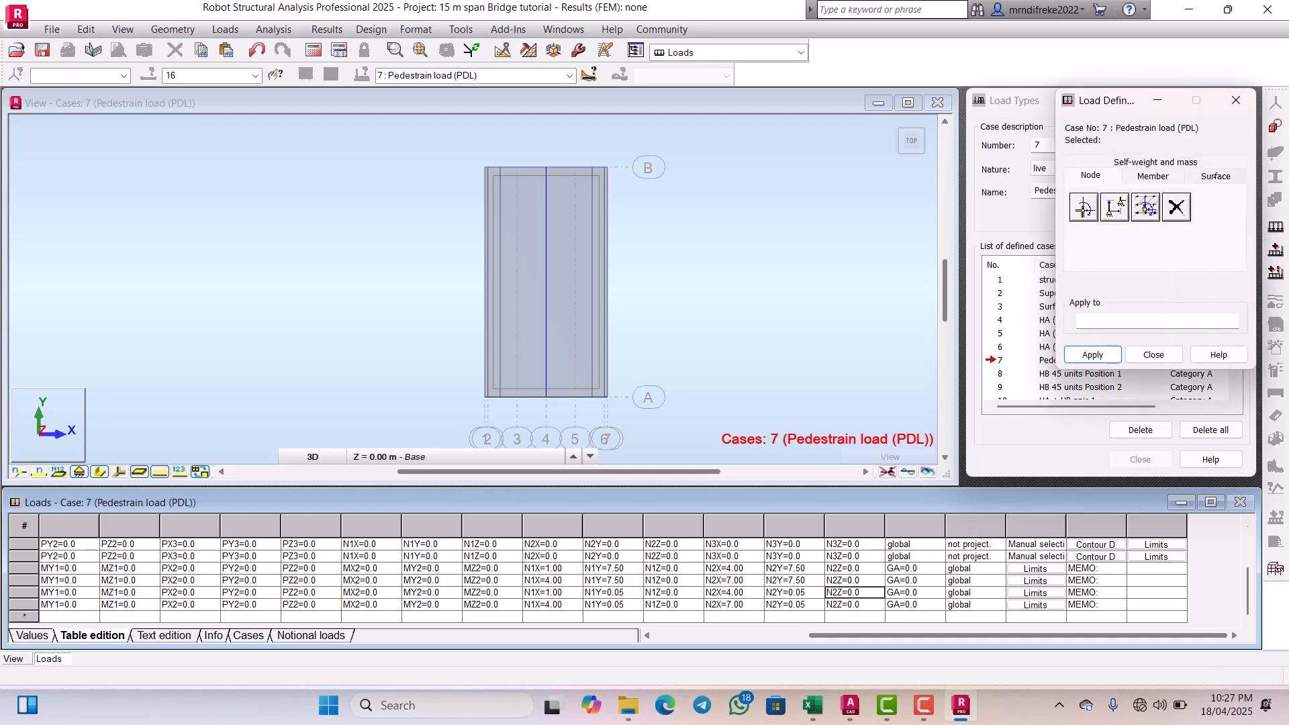
pyautogui.click(1216, 175)
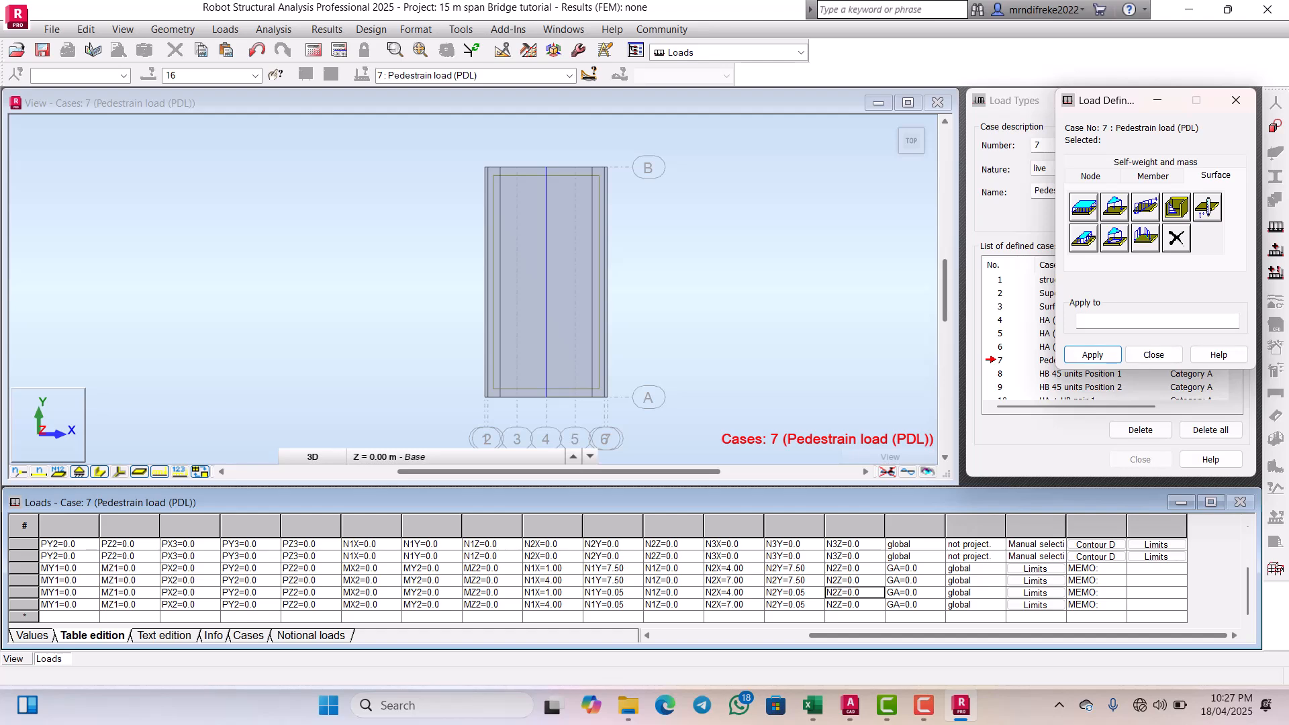
pyautogui.click(1083, 237)
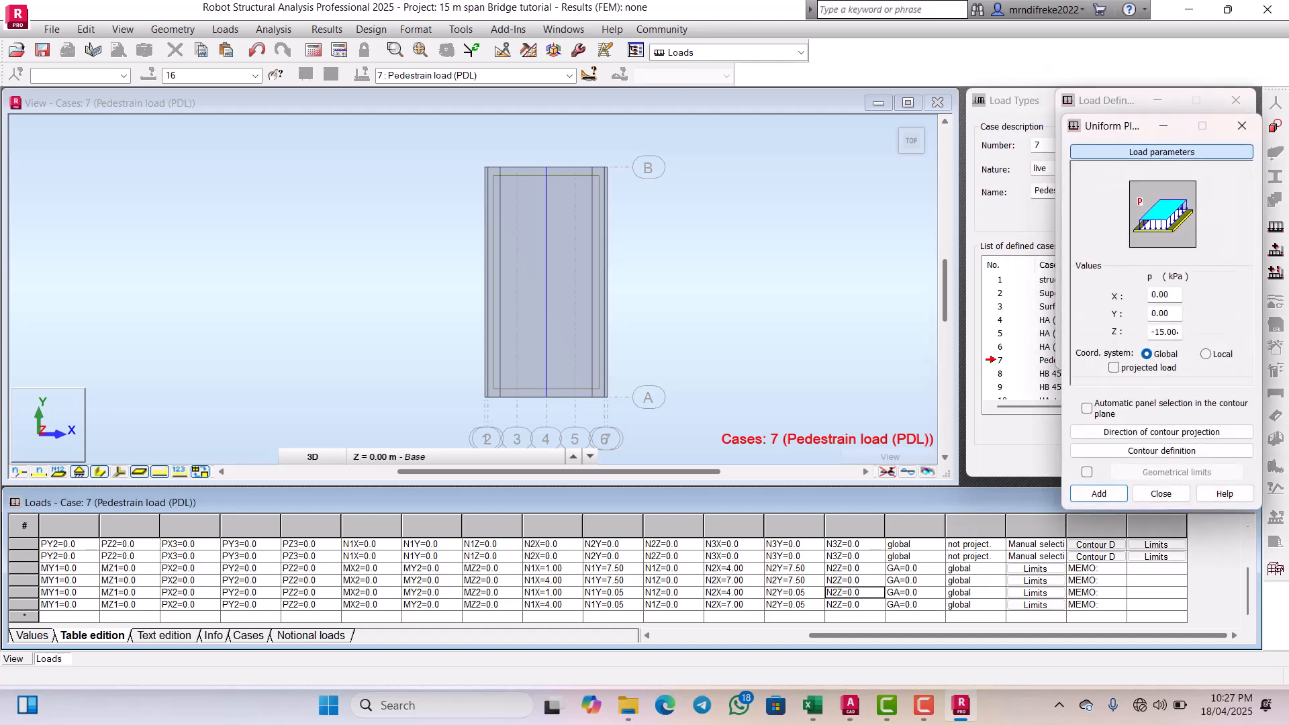
pyautogui.click(1177, 333)
pyautogui.press('BackSpace')
pyautogui.press('BackSpace')
pyautogui.press('BackSpace')
pyautogui.press('BackSpace')
pyautogui.moveTo(1141, 125); pyautogui.dragTo(1085, 67)
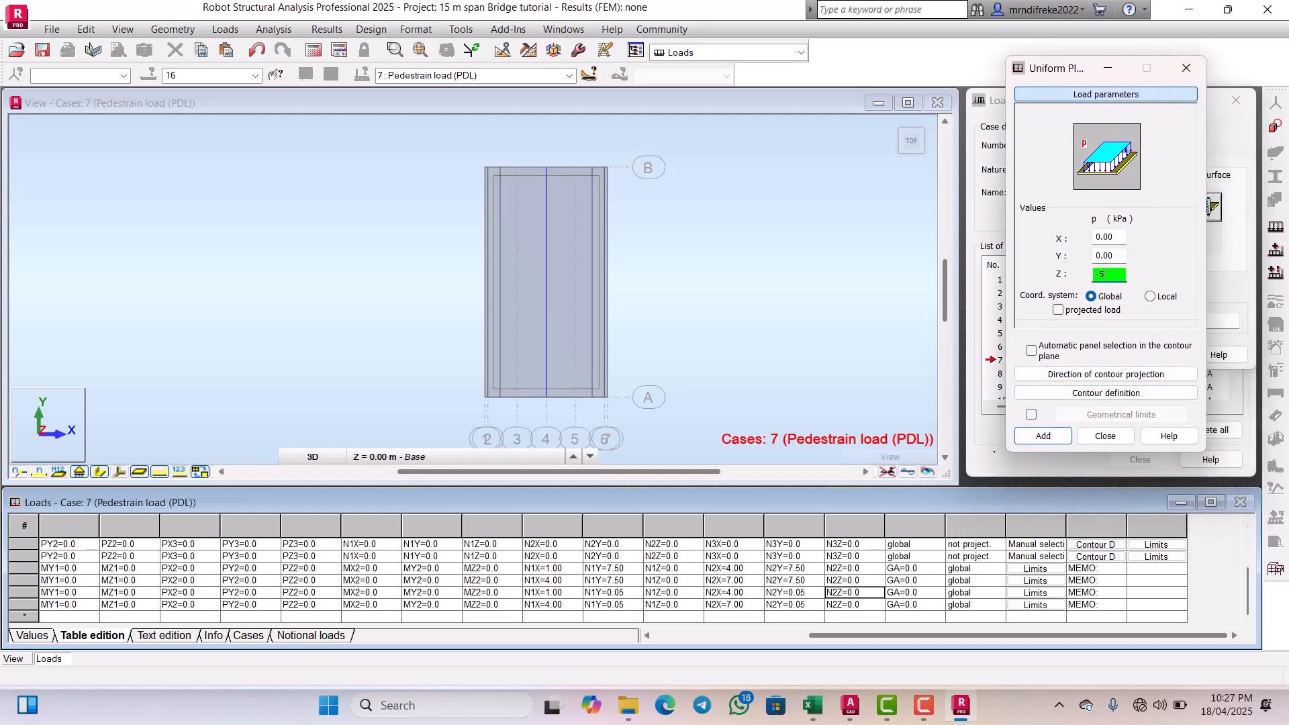
pyautogui.click(1008, 466)
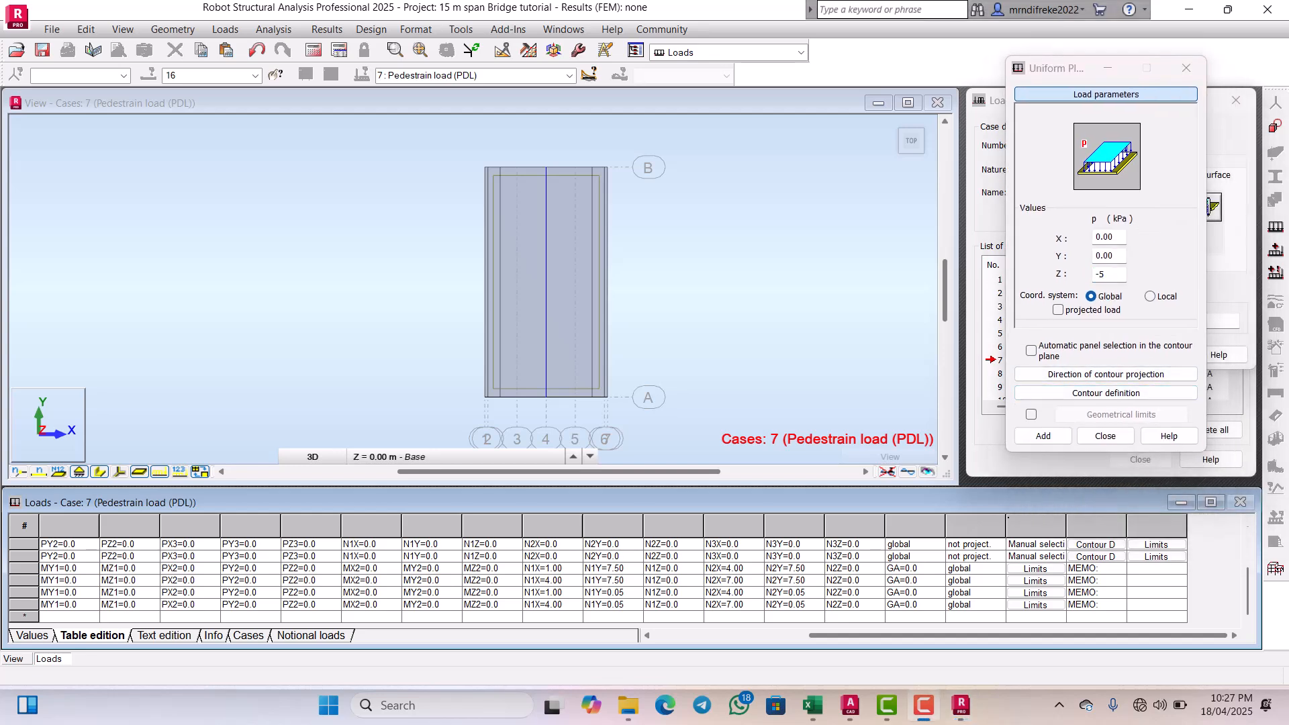
# Step: Start the load contour along the first walkway with points (0.20, 15.00, 0.00) and (1.00, 15.00, 0.00) at the axis B end
pyautogui.click(1105, 393)
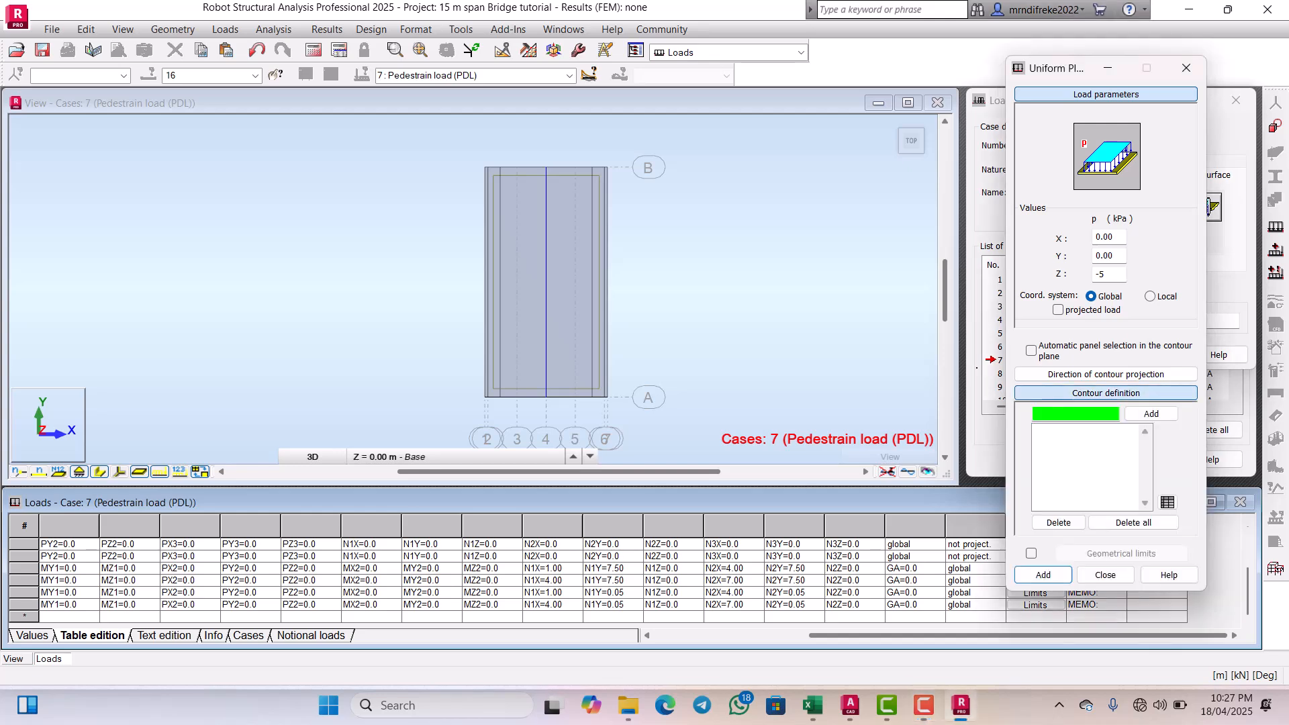
pyautogui.scroll(5, 510, 167)
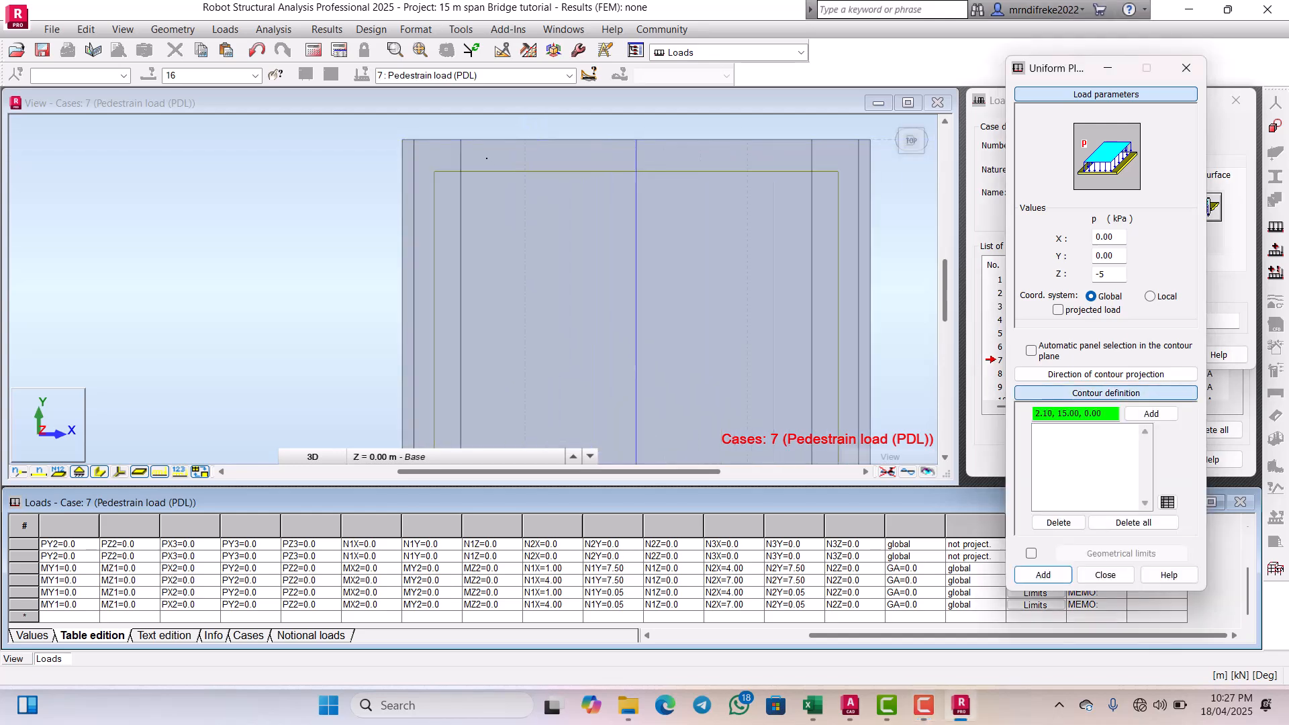
pyautogui.scroll(3, 462, 214)
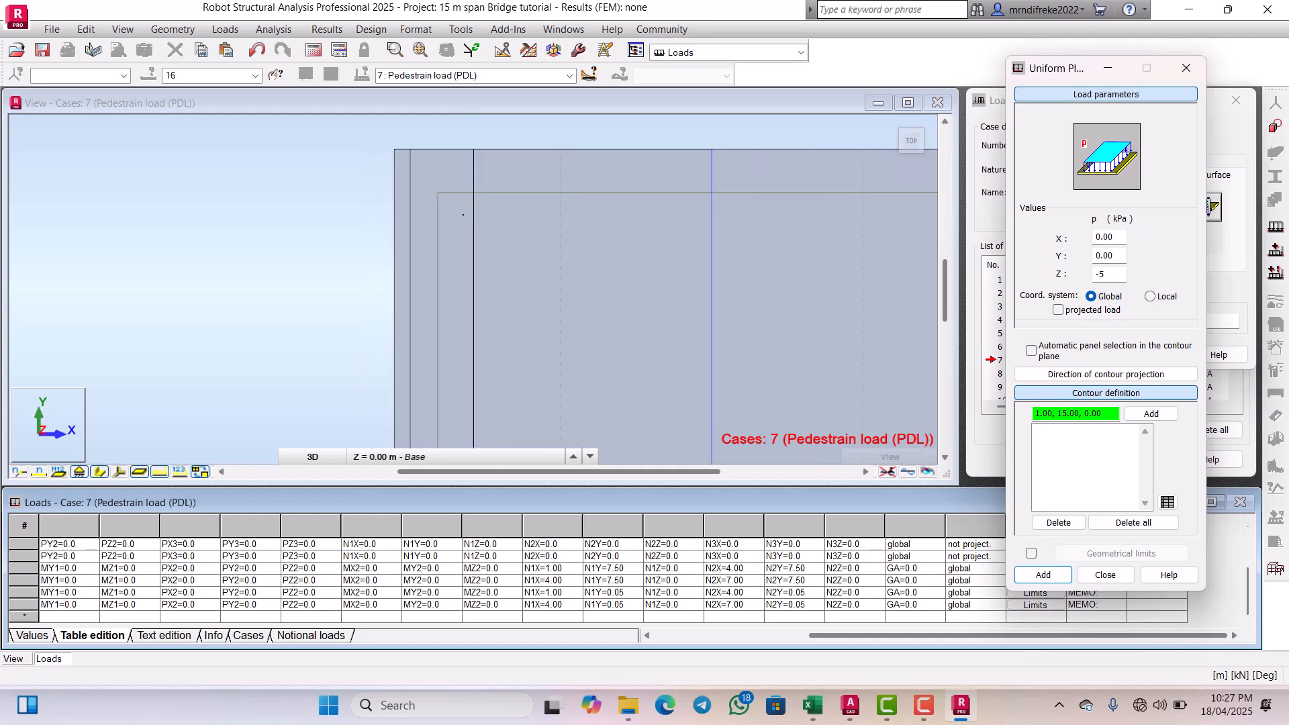
pyautogui.scroll(3, 401, 139)
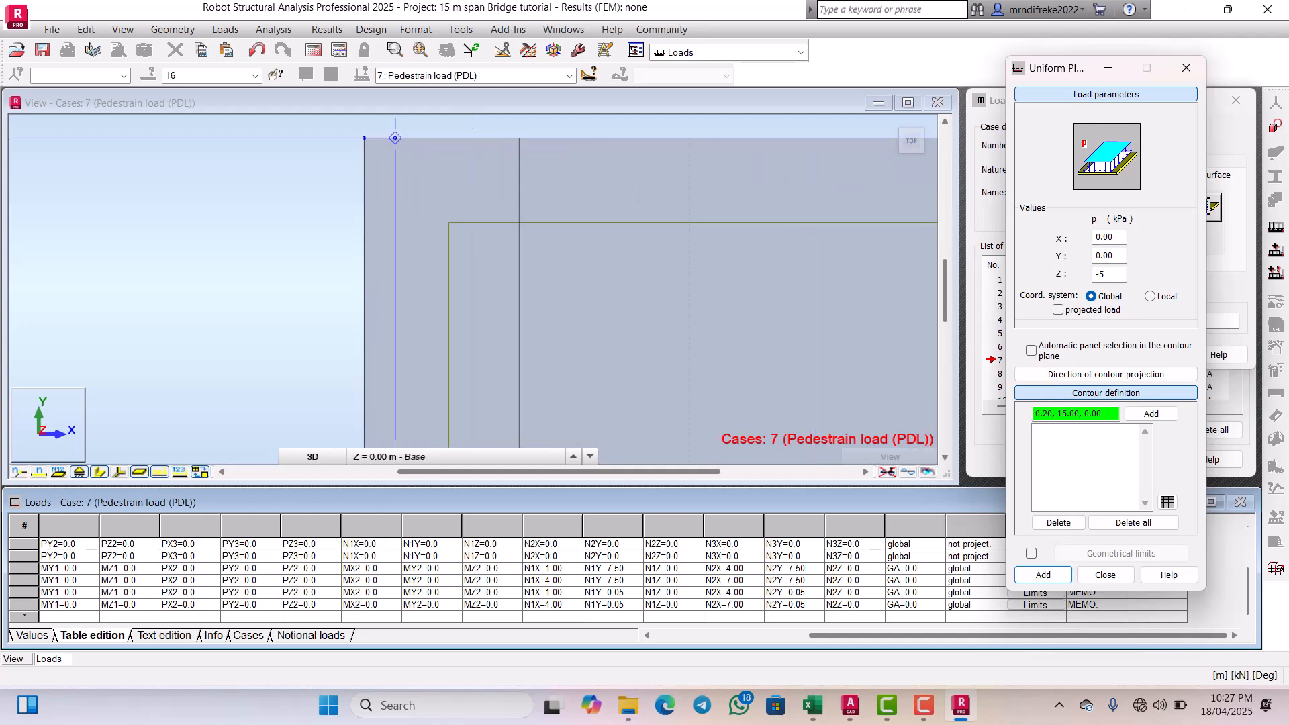
pyautogui.click(395, 138)
pyautogui.click(519, 137)
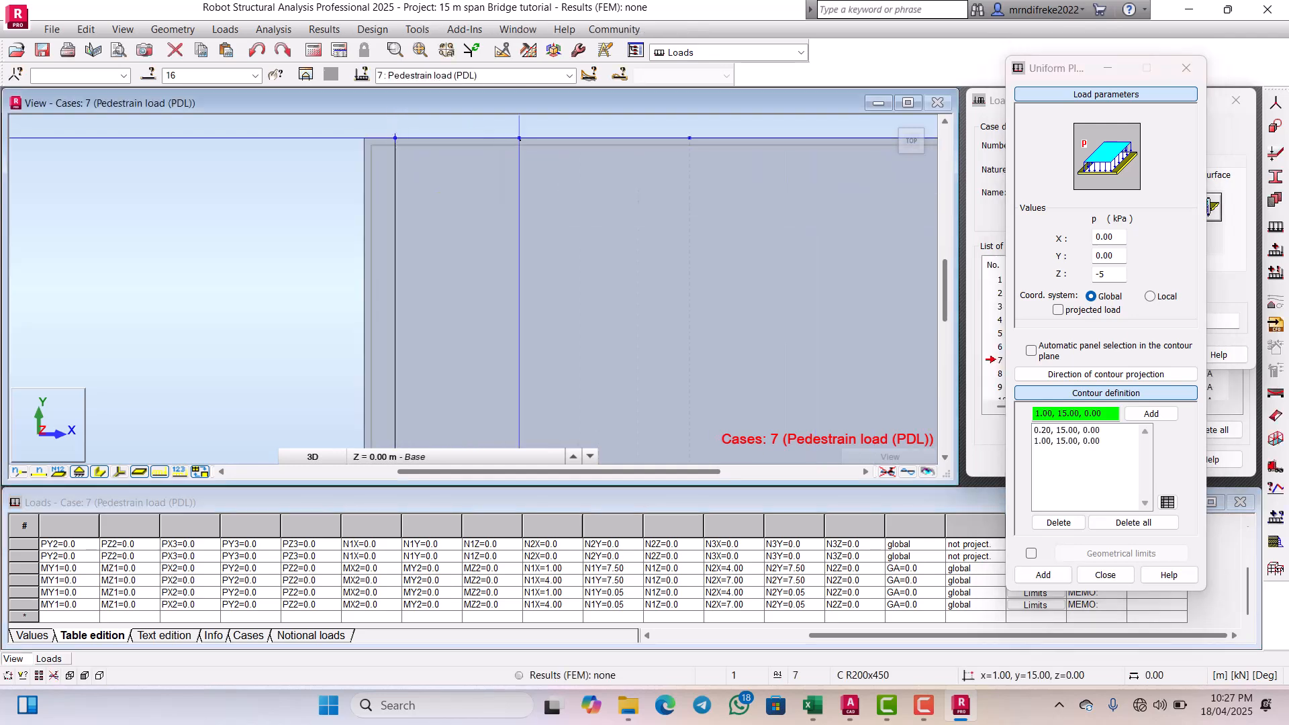
# Step: Complete the first walkway contour with points (1.00, 0.00, 0.00) and (0.20, 0.00, 0.00), and apply the load to the bridge deck slab
pyautogui.scroll(-5, 519, 138)
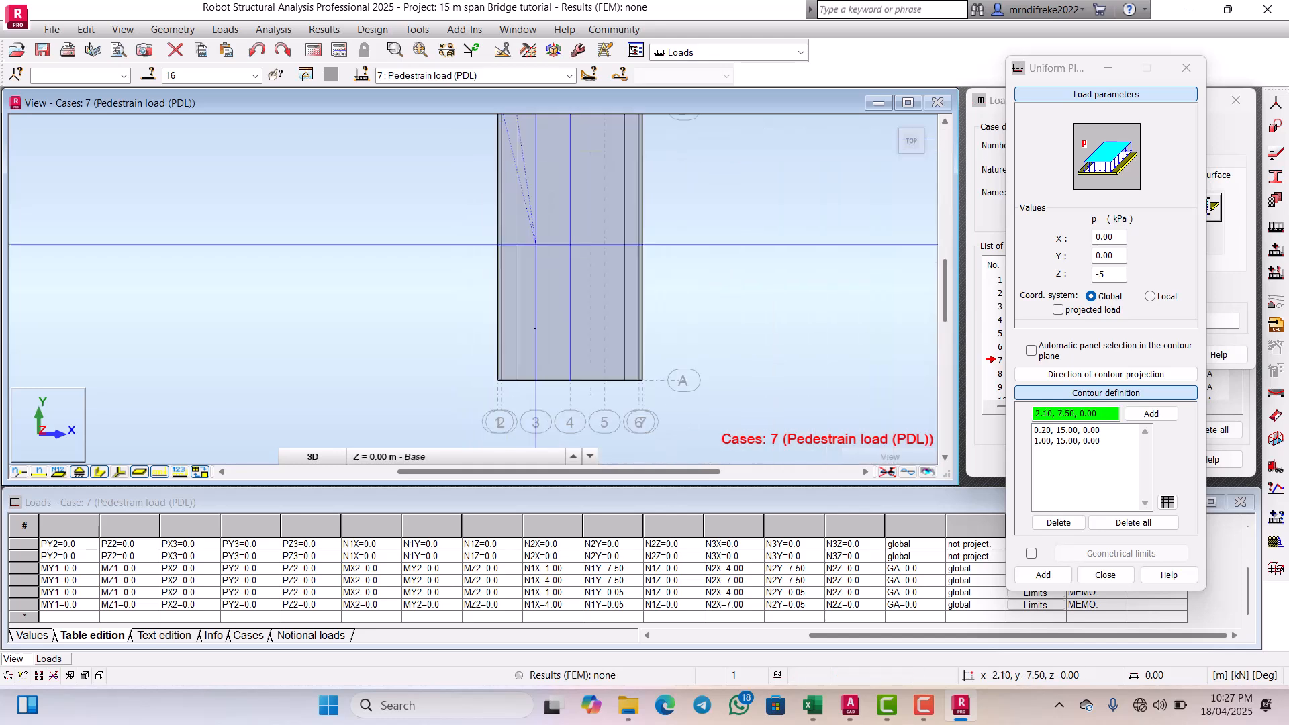
pyautogui.scroll(3, 524, 380)
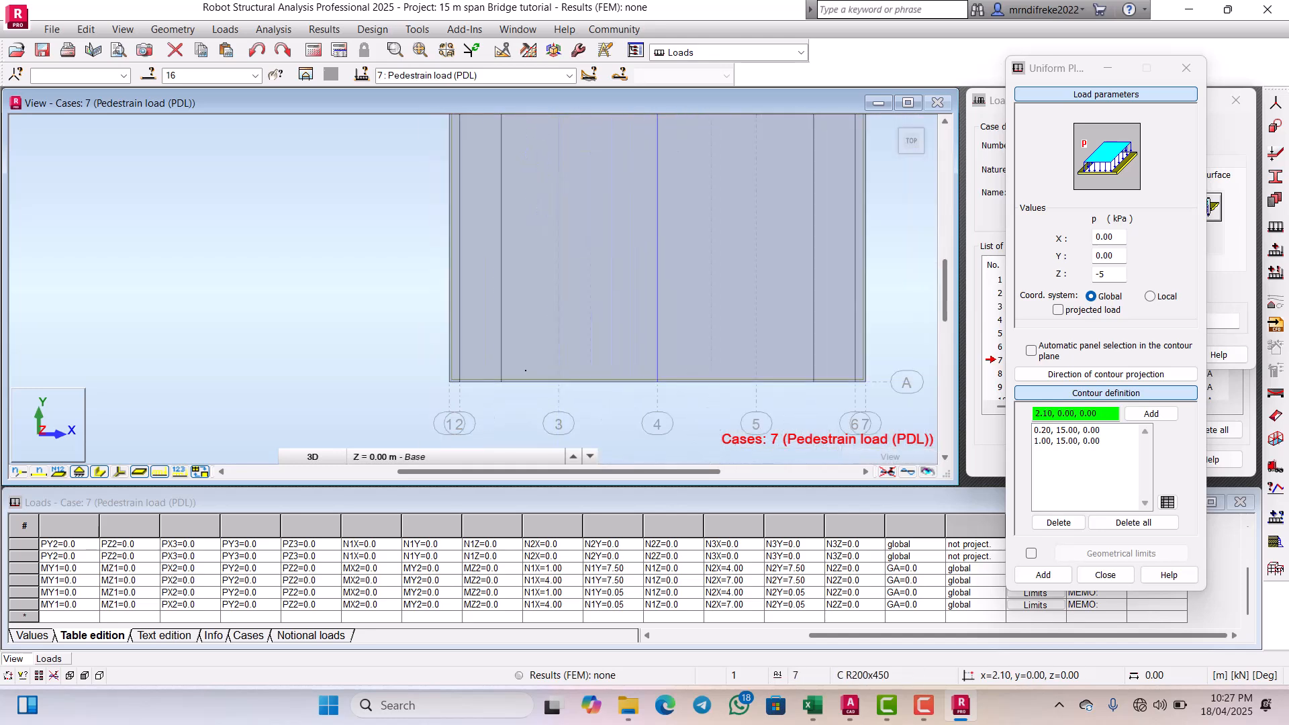
pyautogui.scroll(1, 525, 370)
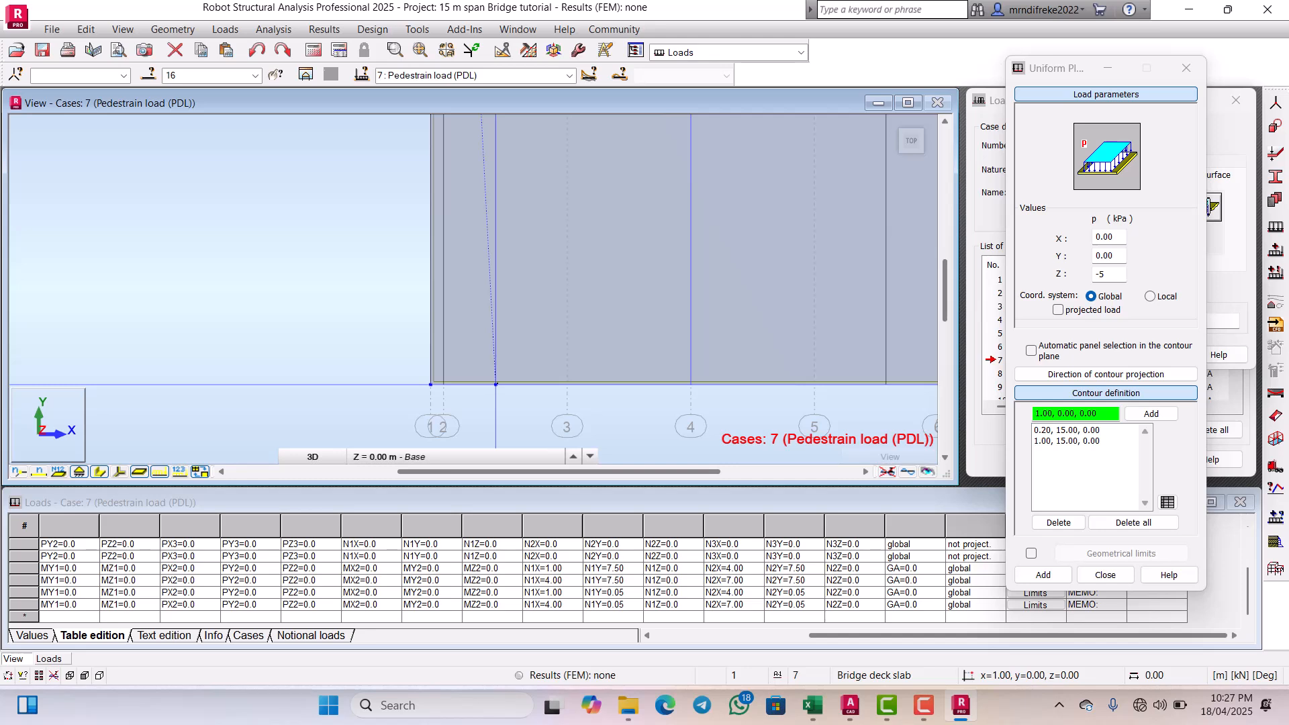
pyautogui.click(495, 384)
pyautogui.click(432, 383)
pyautogui.scroll(-1, 432, 384)
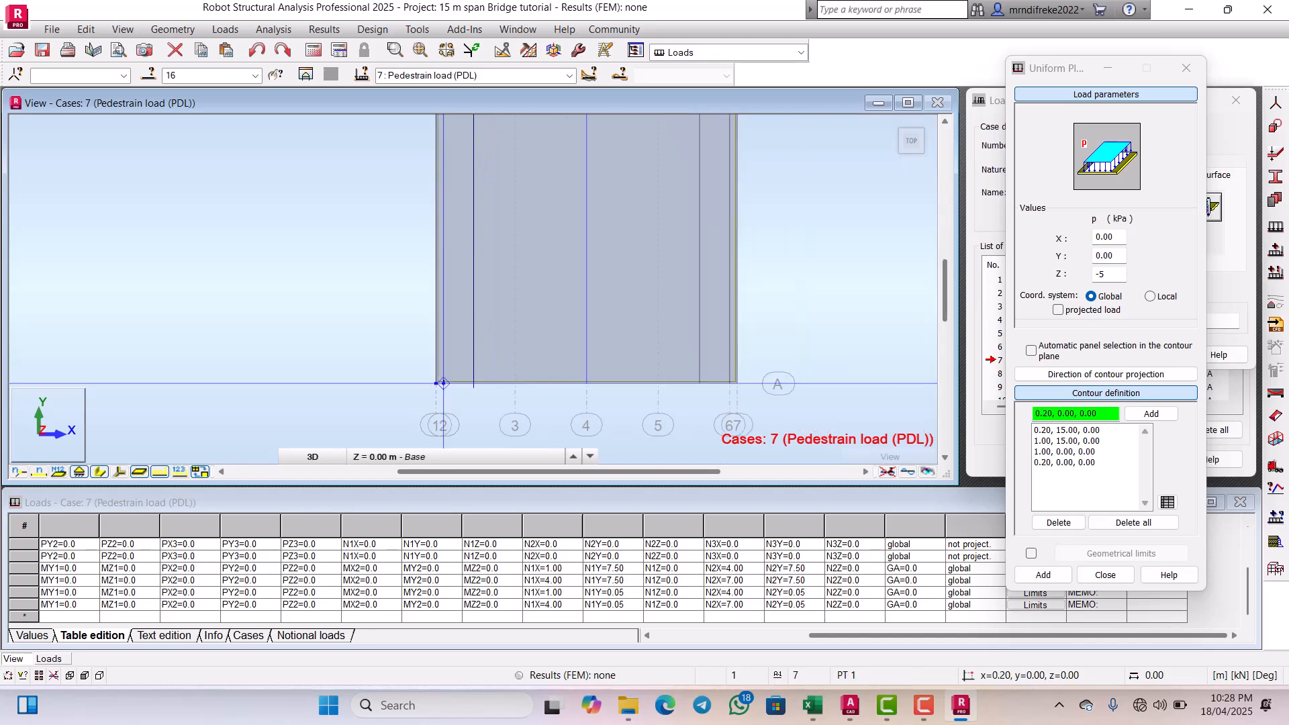
pyautogui.scroll(-3, 443, 383)
pyautogui.scroll(3, 427, 153)
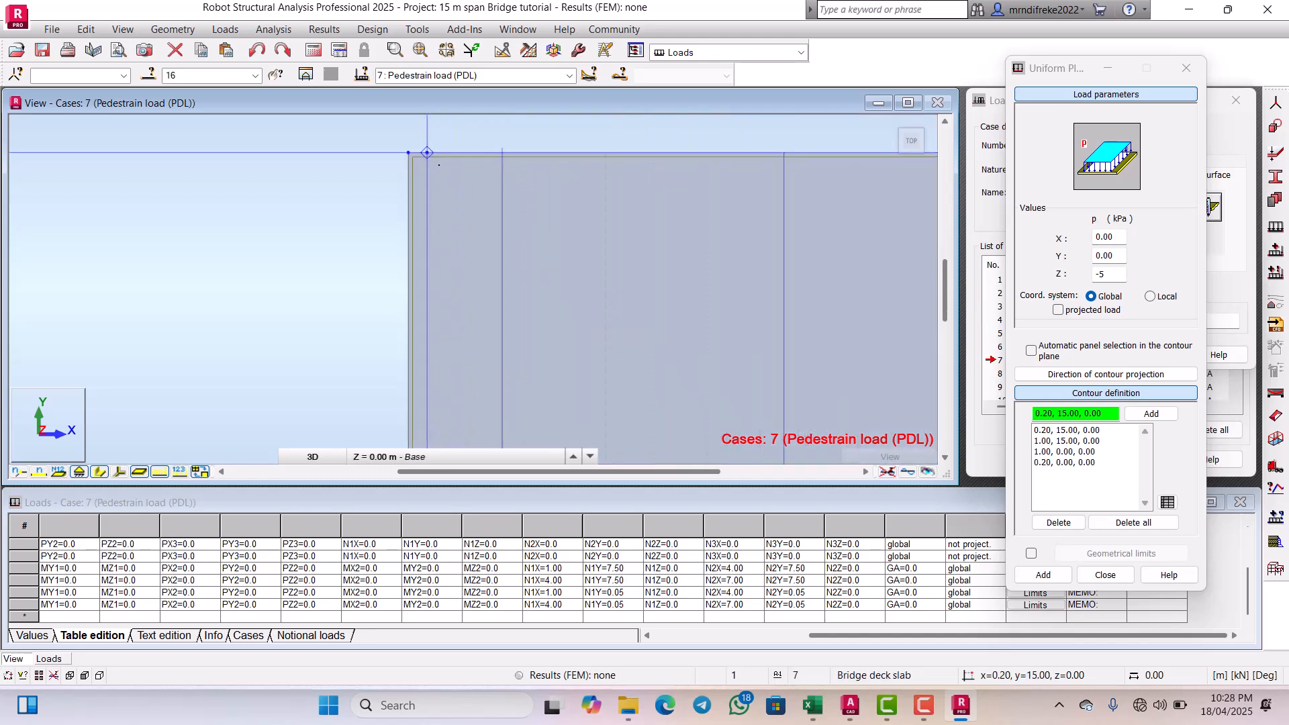
pyautogui.click(427, 153)
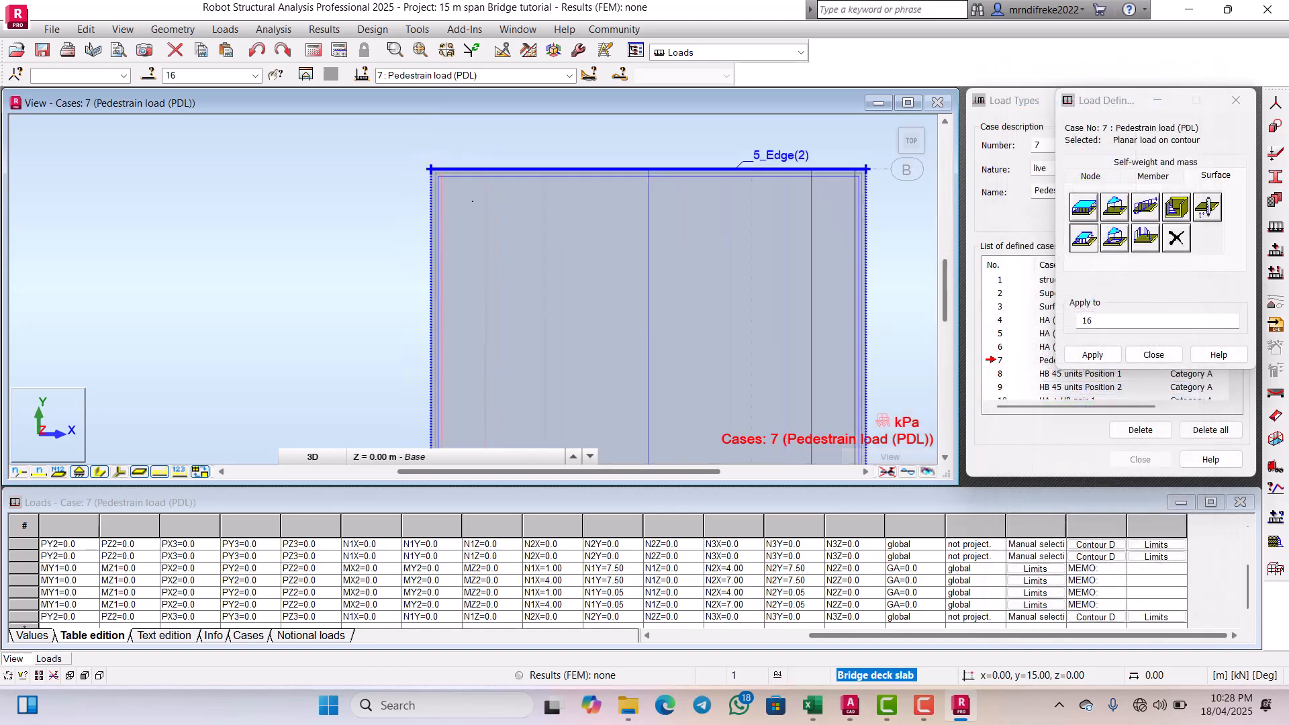
# Step: Begin a second -5.00 kPa planar load on contour with points (7.00, 15.00, 0.00) and (7.80, 15.00, 0.00) for the opposite walkway
pyautogui.scroll(-2, 474, 207)
pyautogui.click(1084, 207)
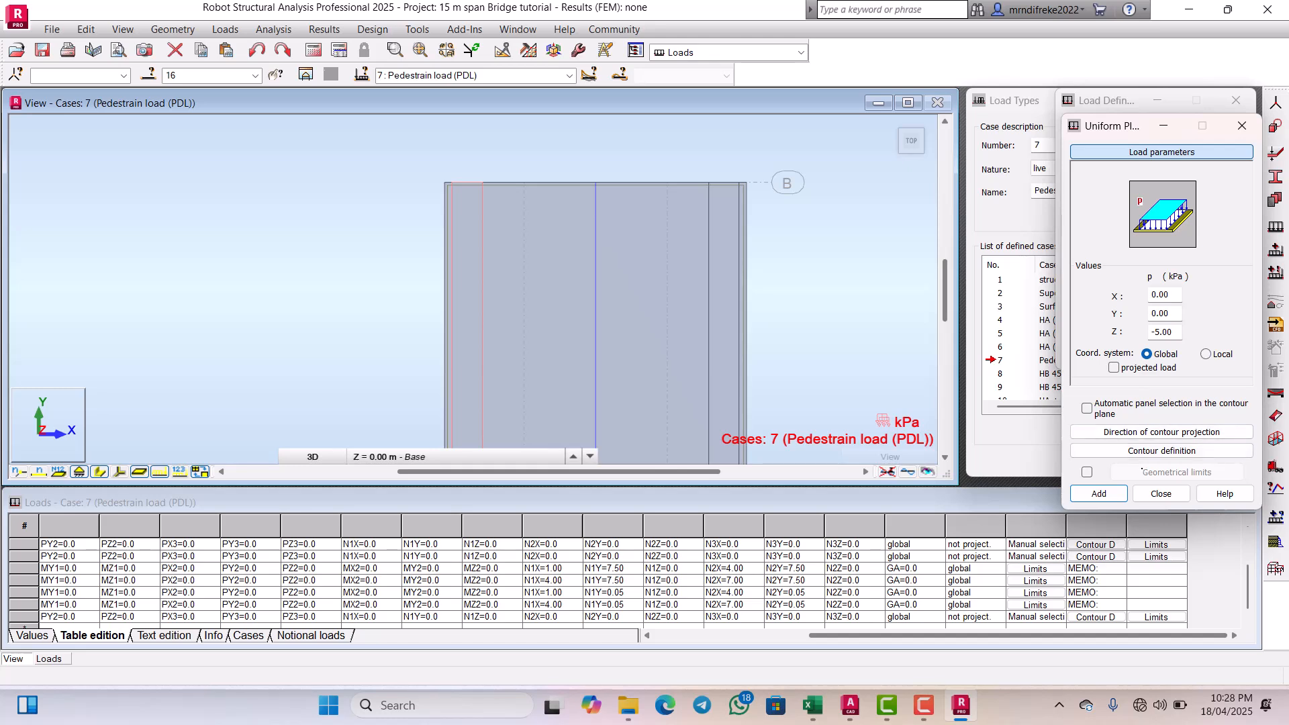
pyautogui.click(1161, 450)
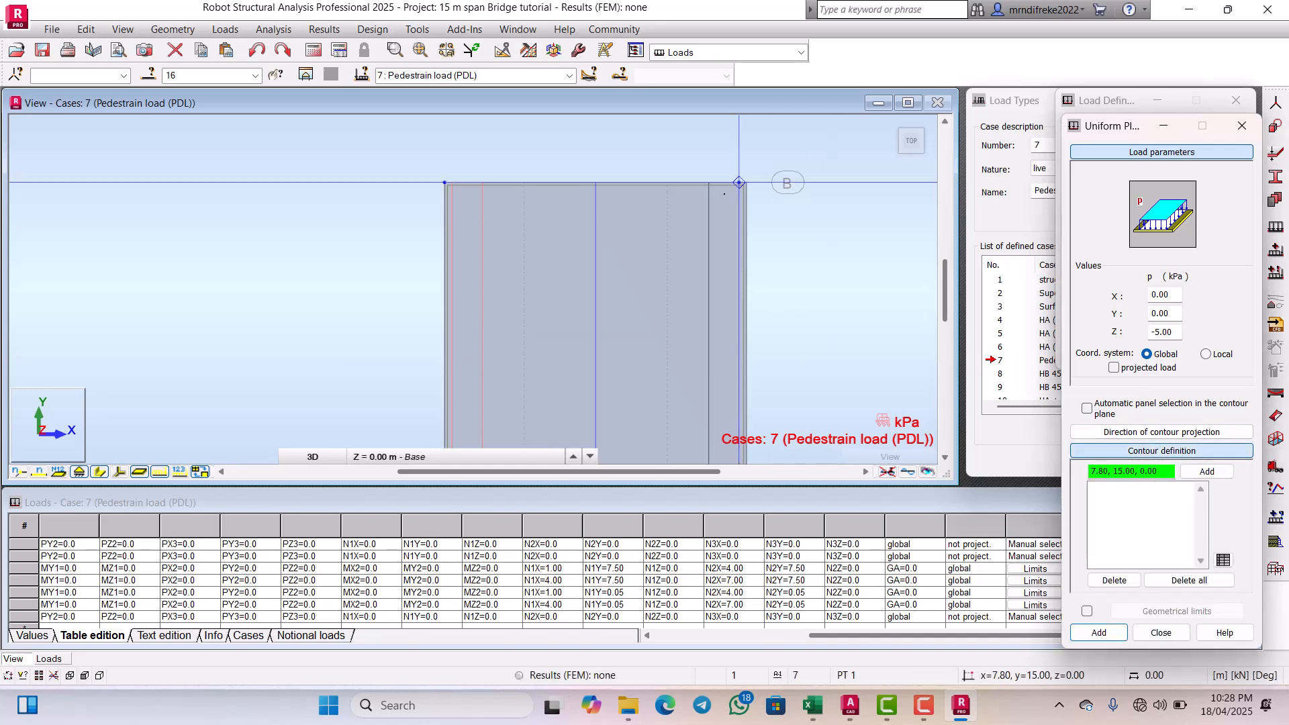
pyautogui.scroll(3, 752, 179)
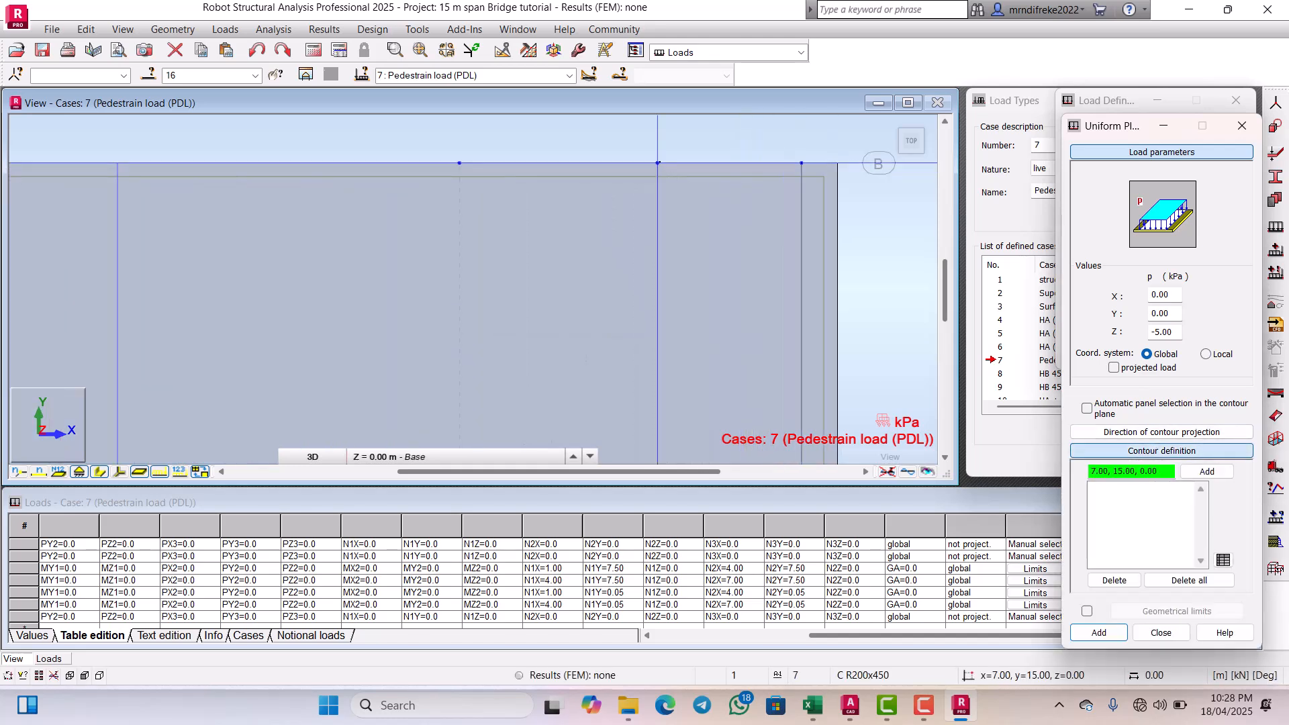
pyautogui.click(657, 163)
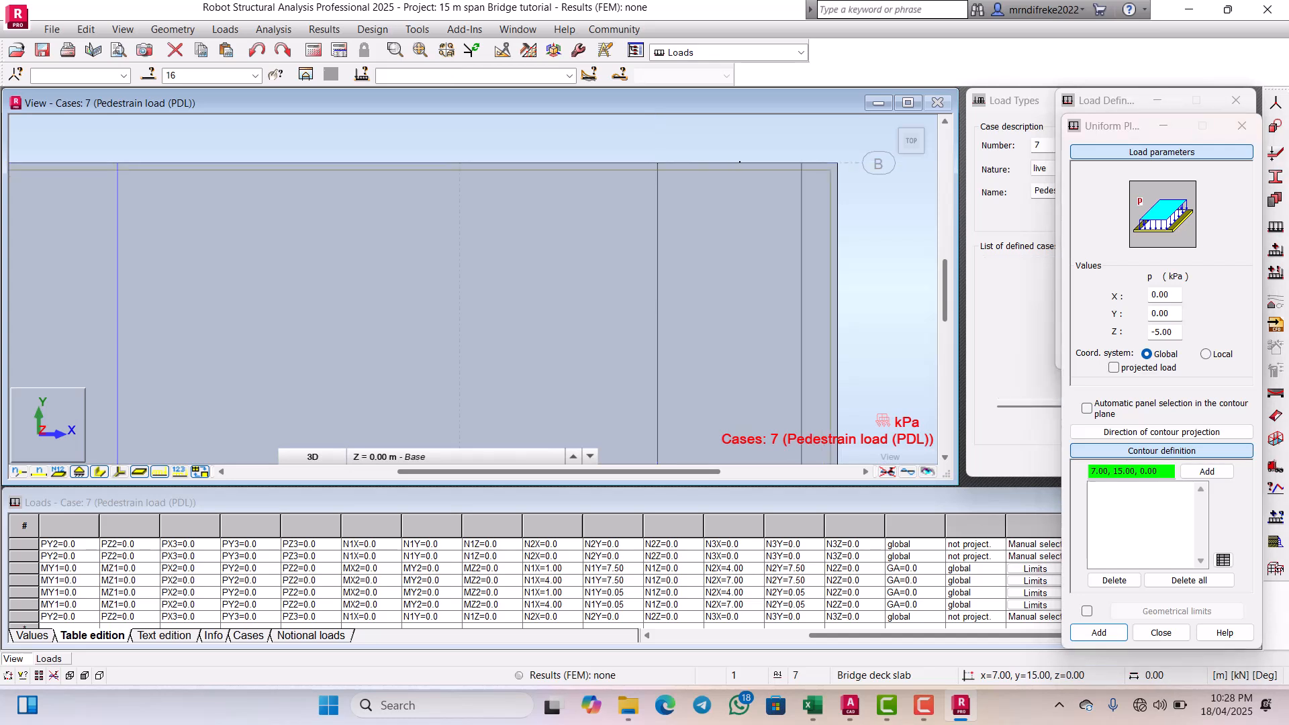
pyautogui.click(801, 162)
# Step: Finish the second walkway contour with points (7.80, 0.00, 0.00) and (7.00, 0.00, 0.00), and apply its load to the bridge deck slab
pyautogui.scroll(-5, 802, 162)
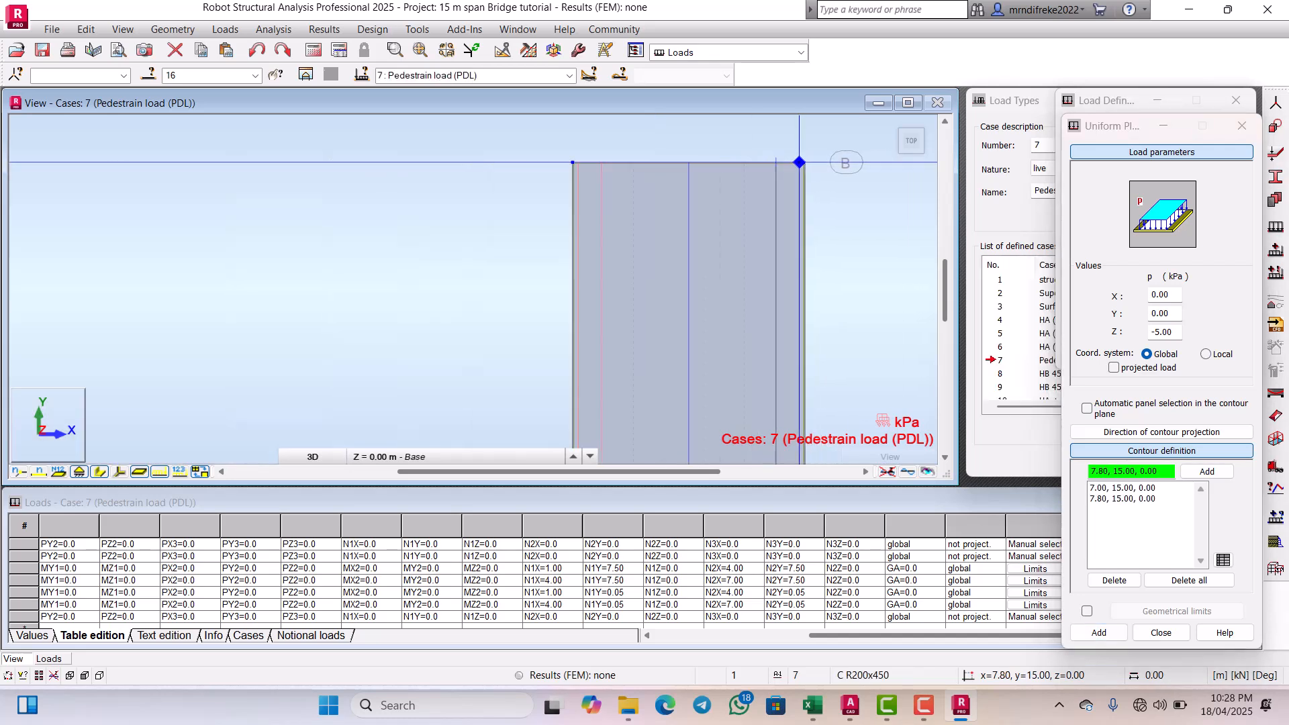
pyautogui.scroll(5, 802, 375)
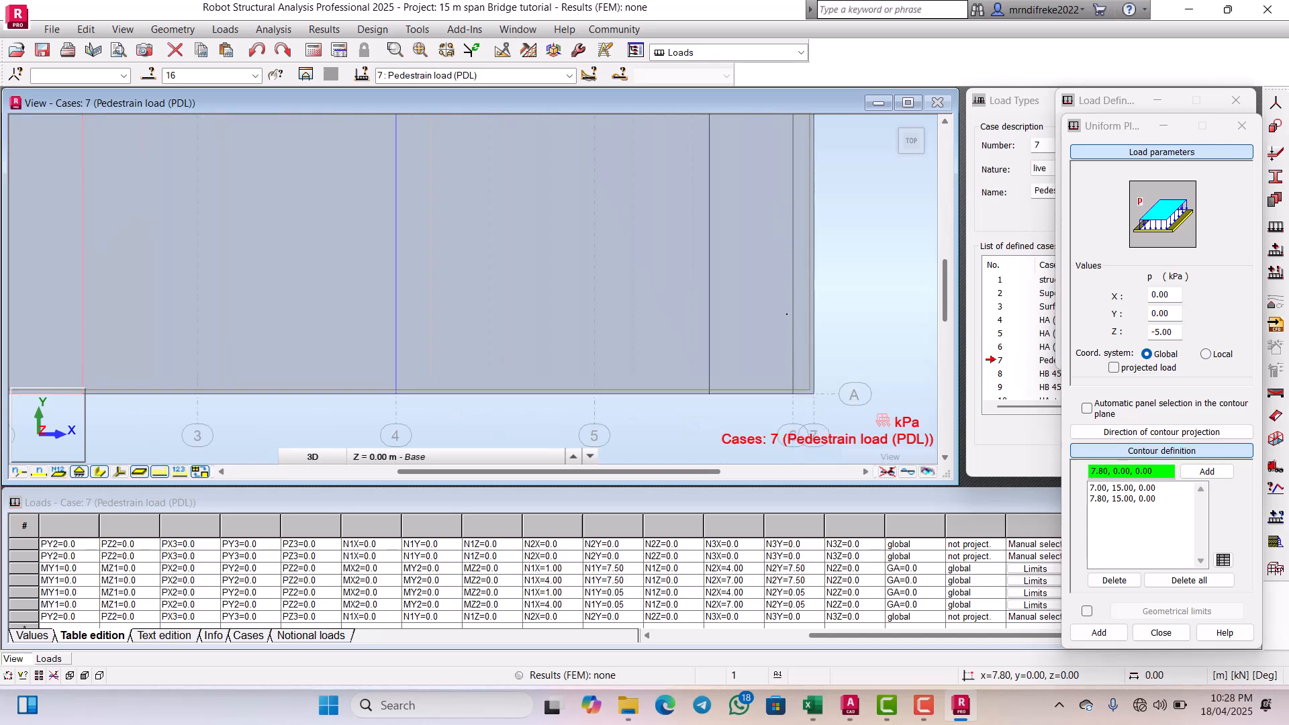
pyautogui.click(793, 394)
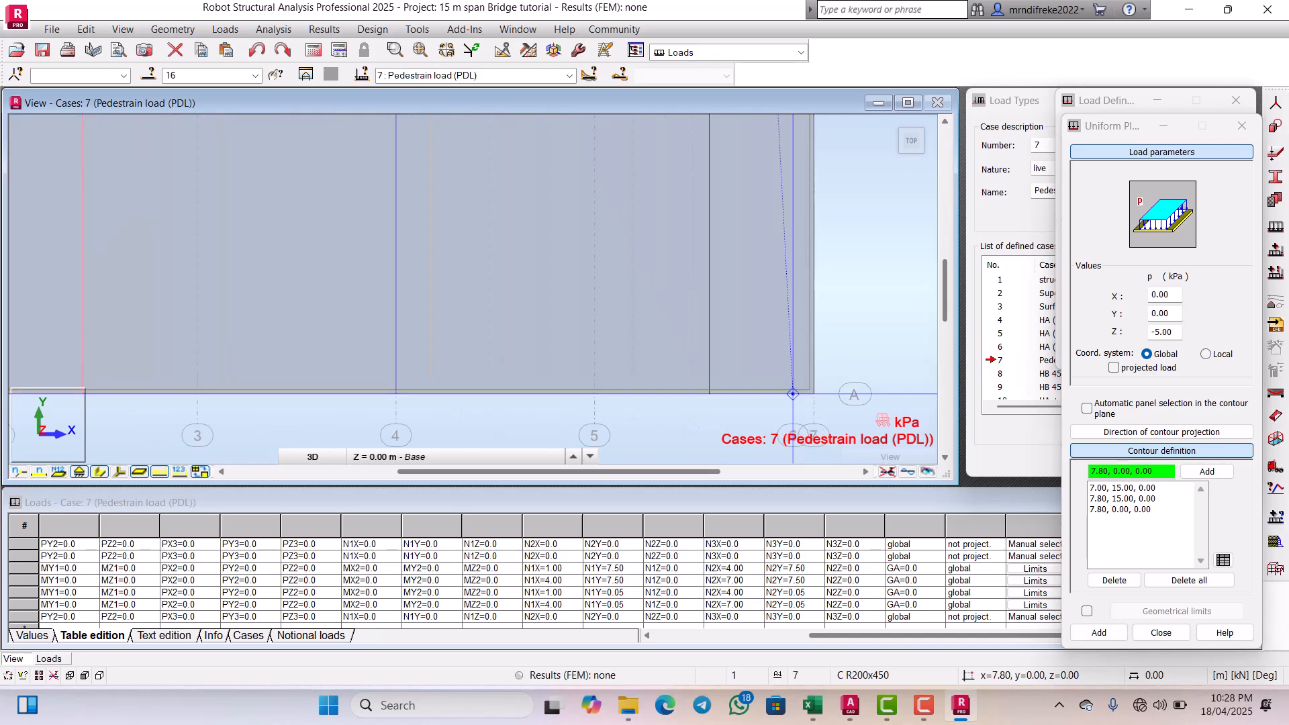
pyautogui.click(709, 394)
pyautogui.scroll(-2, 708, 394)
pyautogui.scroll(-3, 709, 394)
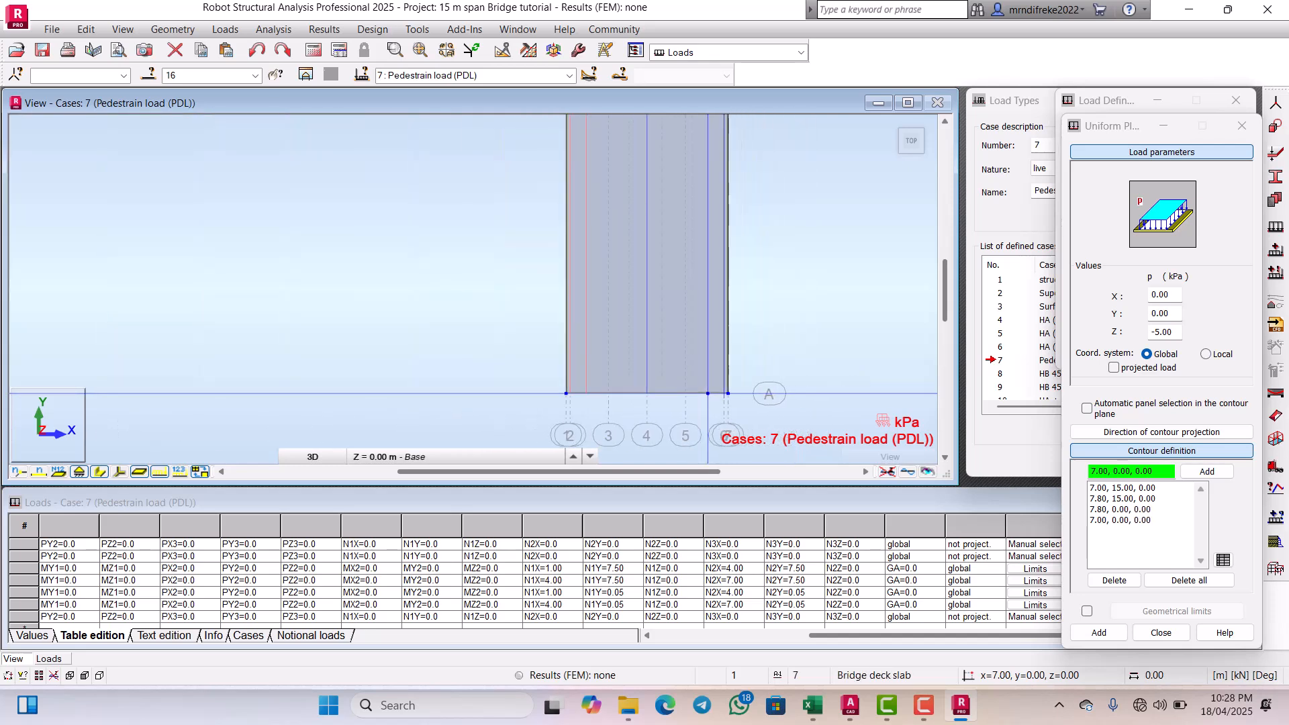
pyautogui.scroll(5, 728, 178)
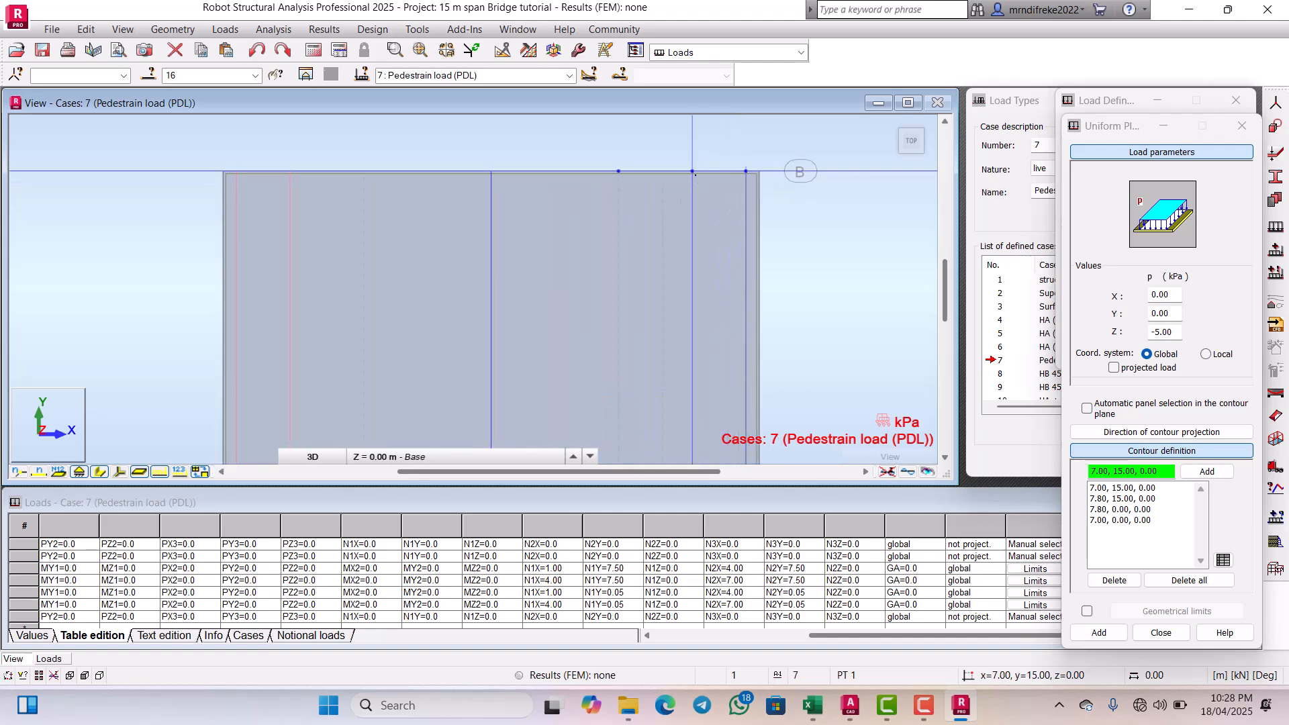
pyautogui.click(697, 180)
pyautogui.scroll(-5, 717, 193)
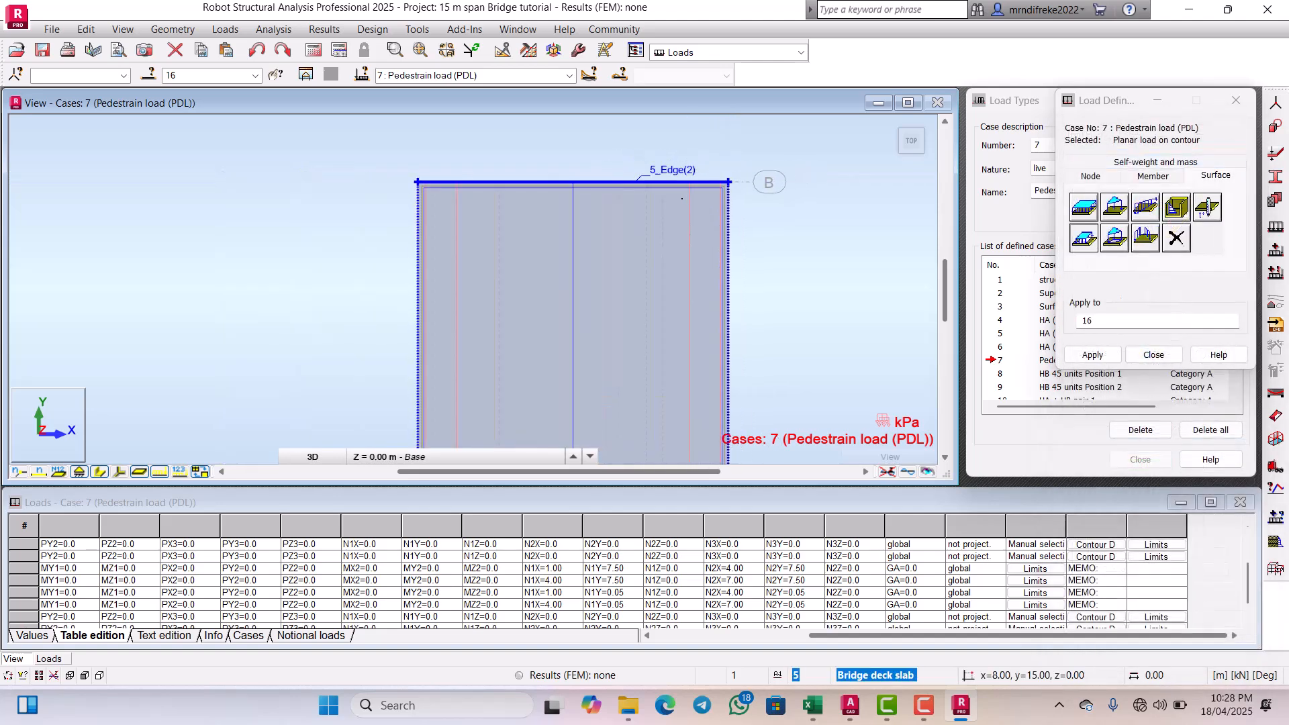
# Step: Check both pedestrian load strips along the deck edges and close the load definition
pyautogui.scroll(3, 646, 292)
pyautogui.scroll(-4, 647, 291)
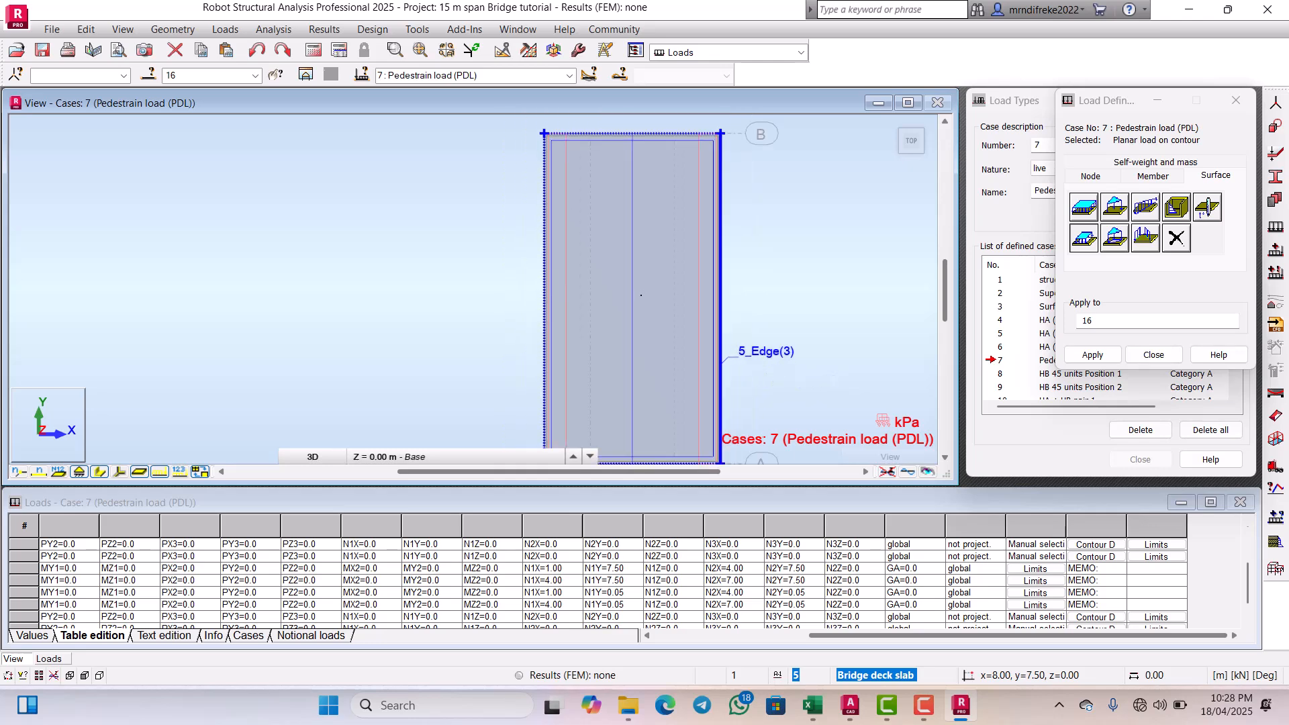
pyautogui.scroll(5, 641, 257)
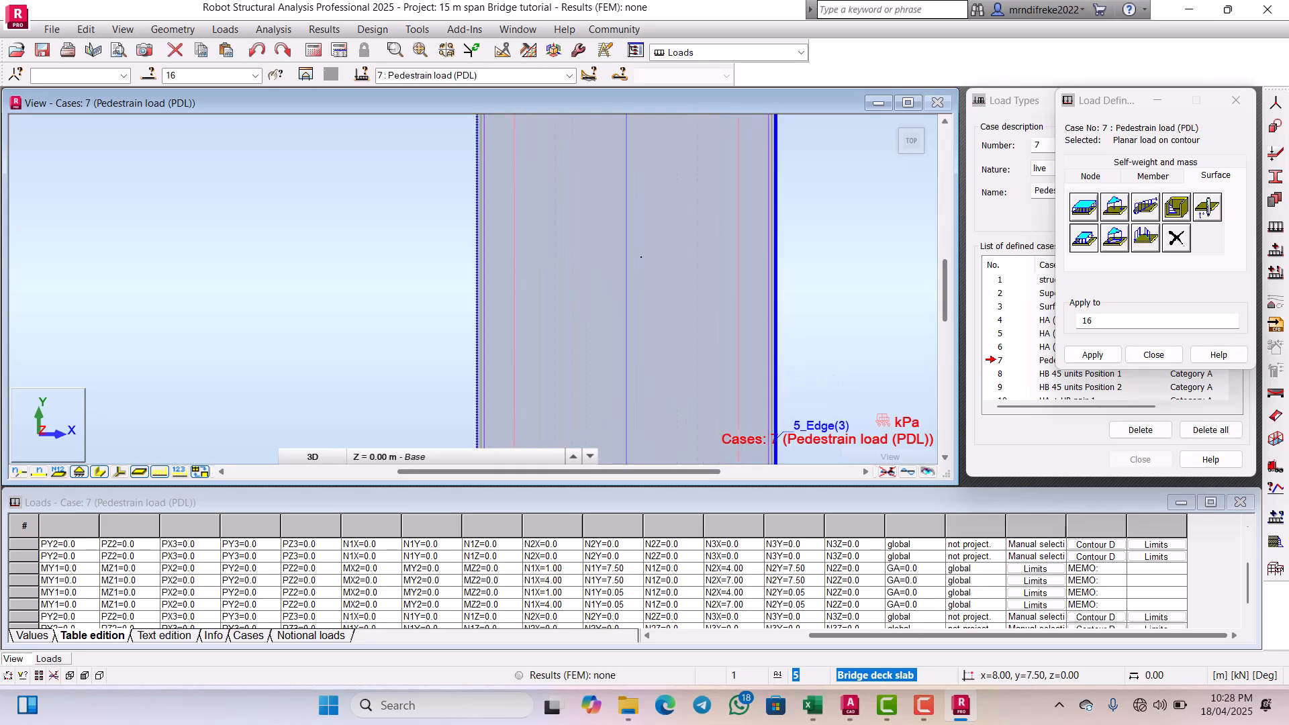
pyautogui.scroll(-5, 641, 262)
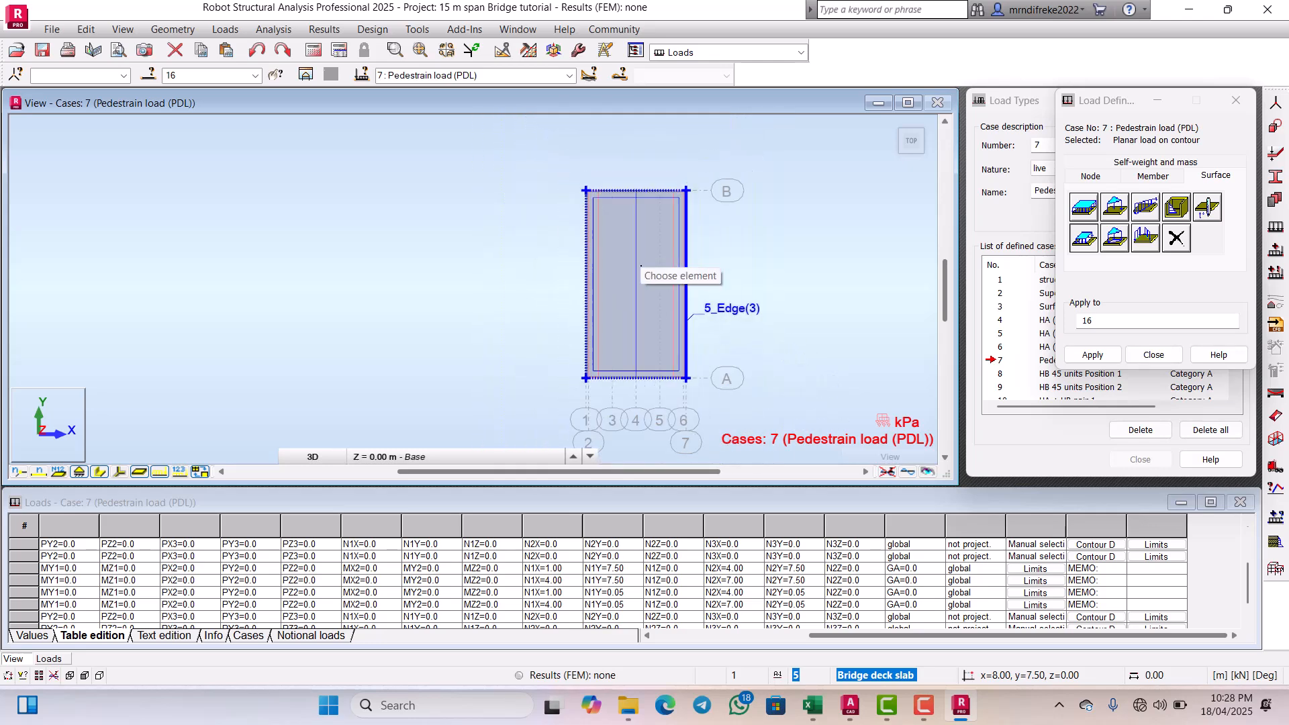
pyautogui.click(1153, 354)
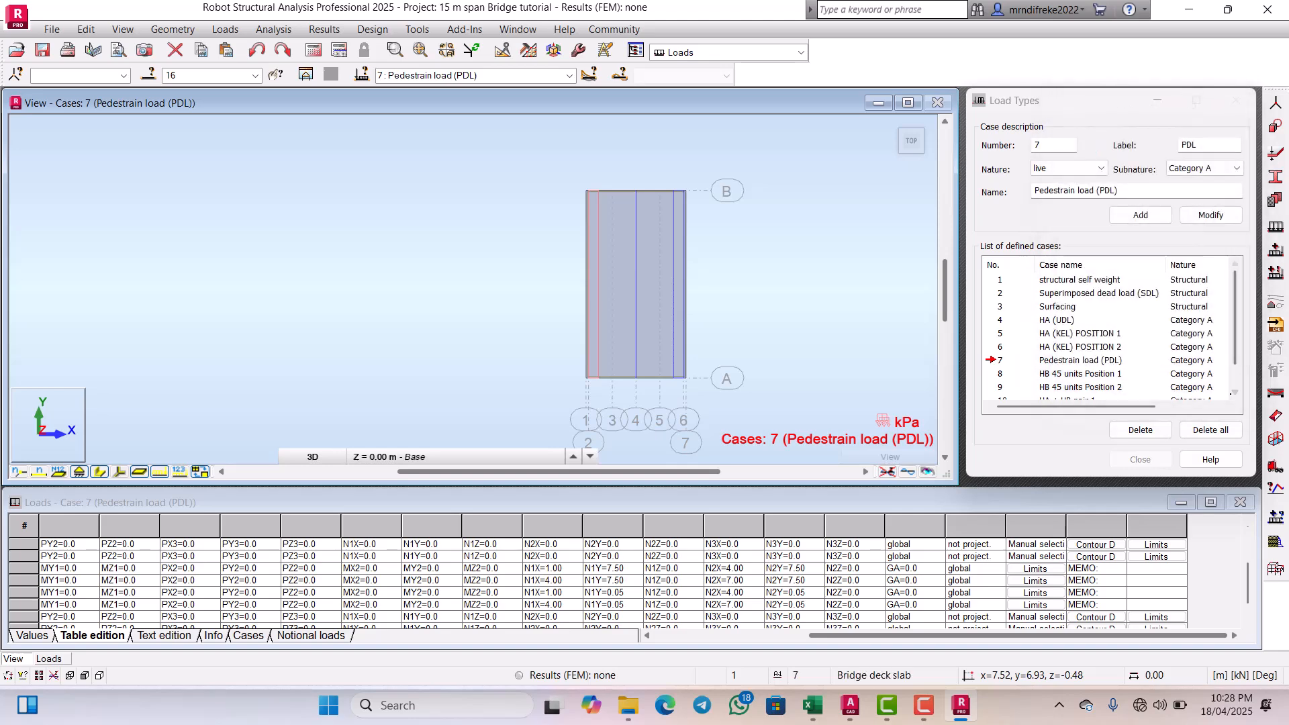
# Step: Review the remaining HB and HA + HB load cases in the list, and dismiss the Bentley CONNECTION Client window
pyautogui.click(1233, 382)
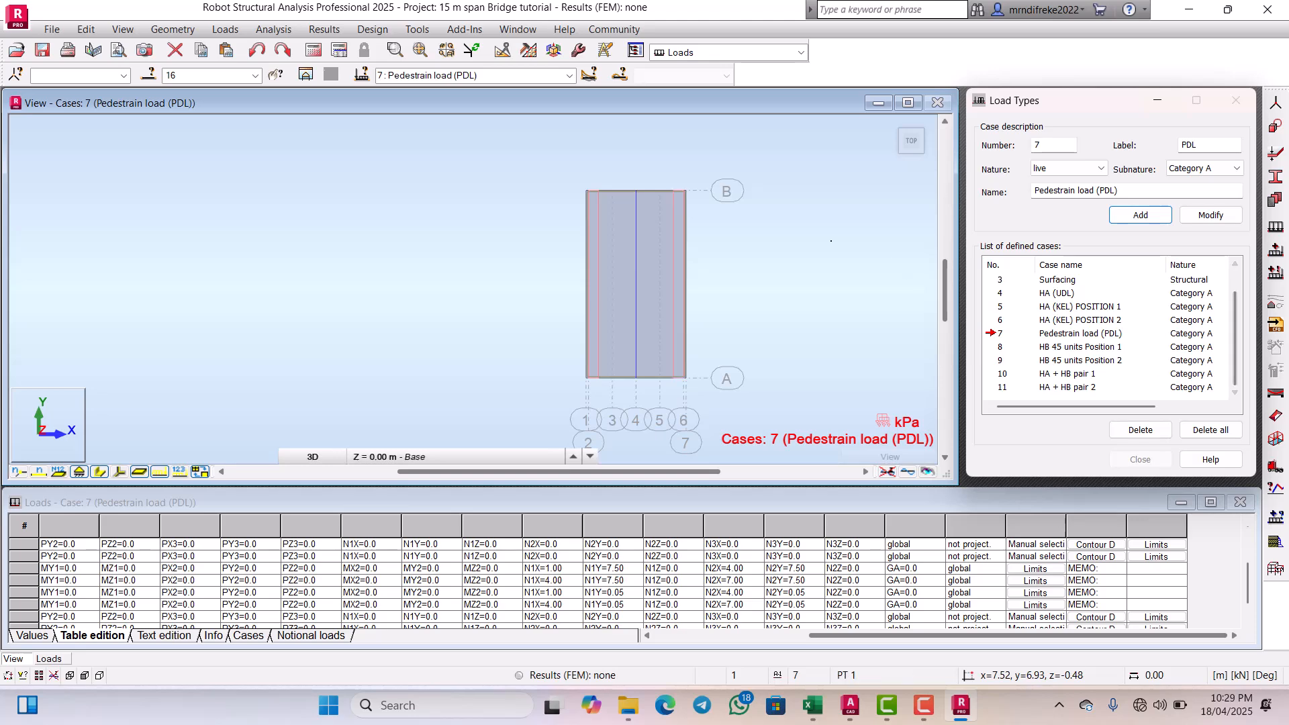
pyautogui.scroll(4, 674, 315)
pyautogui.scroll(-3, 529, 309)
pyautogui.scroll(-1, 530, 309)
pyautogui.scroll(1, 672, 313)
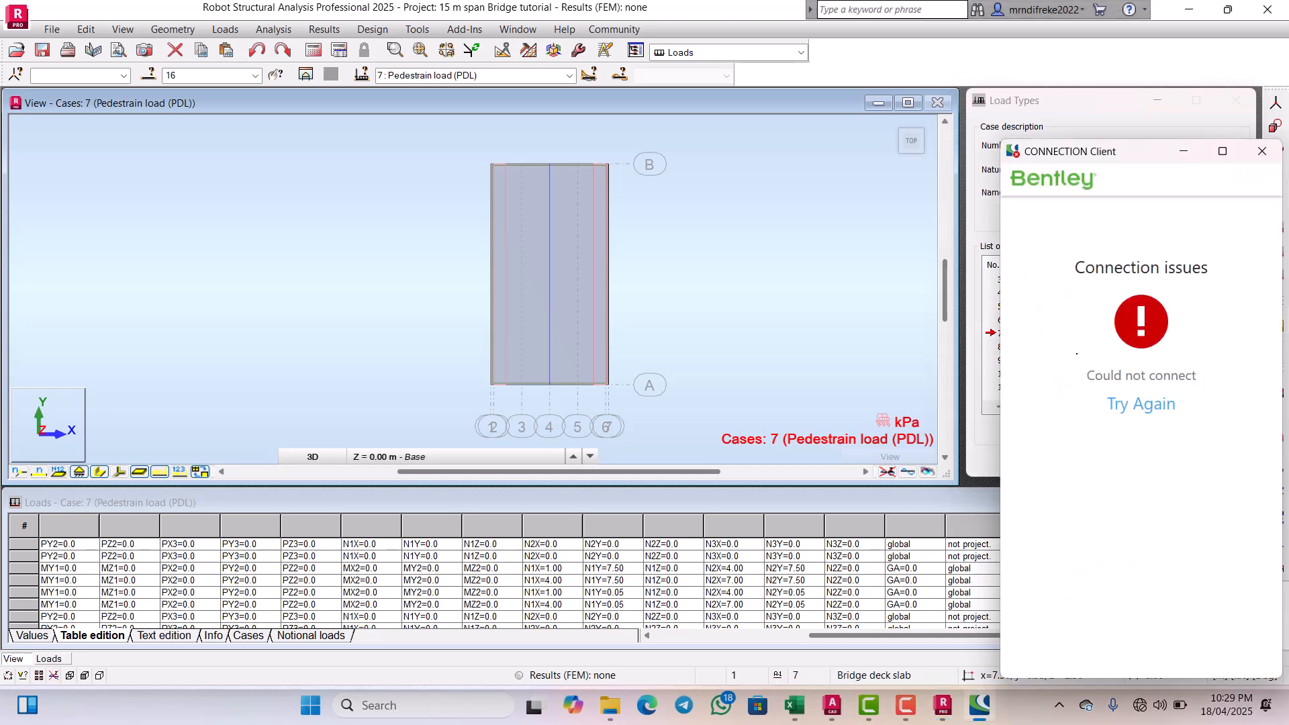
pyautogui.click(1262, 151)
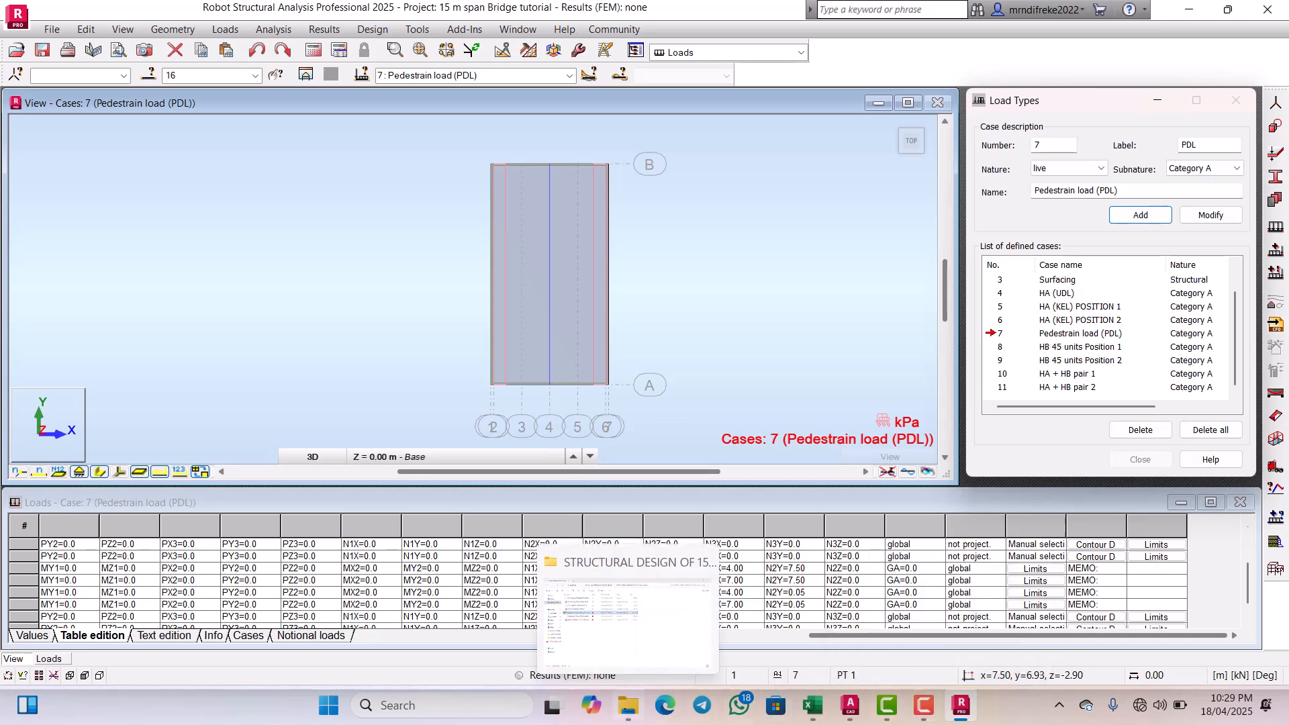
# Step: Switch to File Explorer and go up five folder levels from the 15.0 m span bridge structural design folder
pyautogui.click(627, 705)
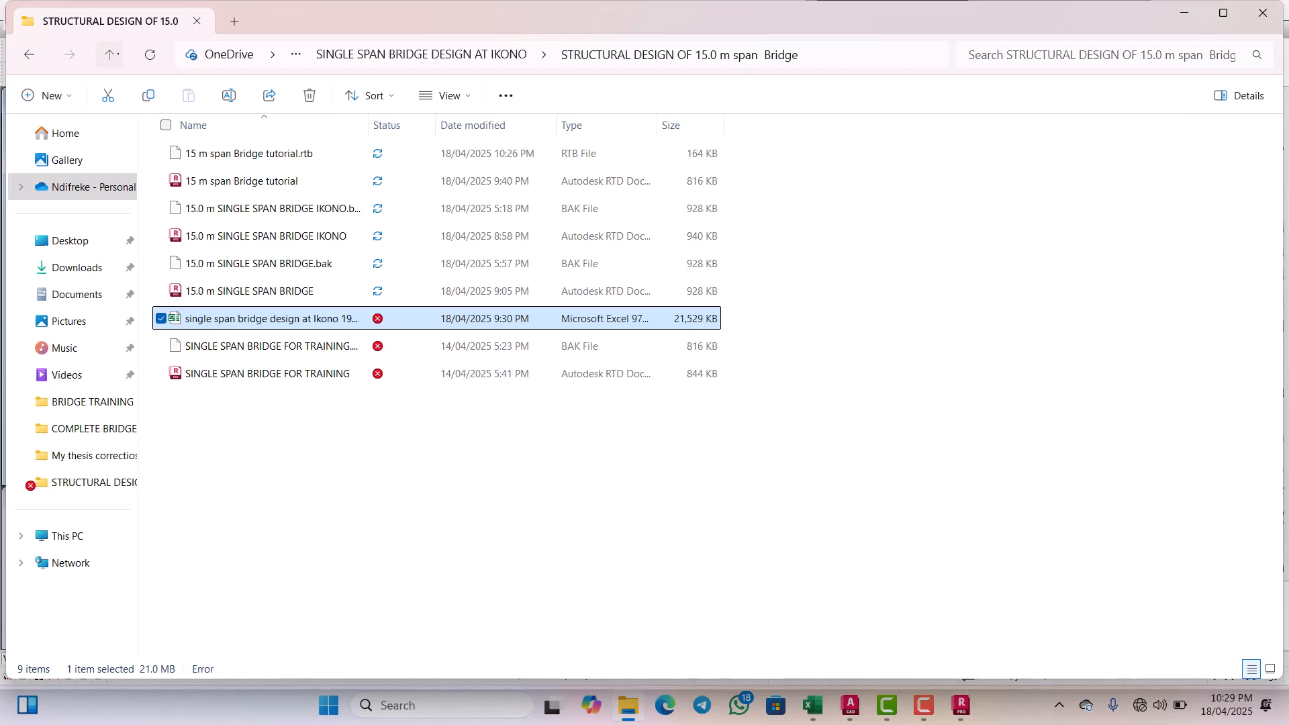
pyautogui.click(109, 55)
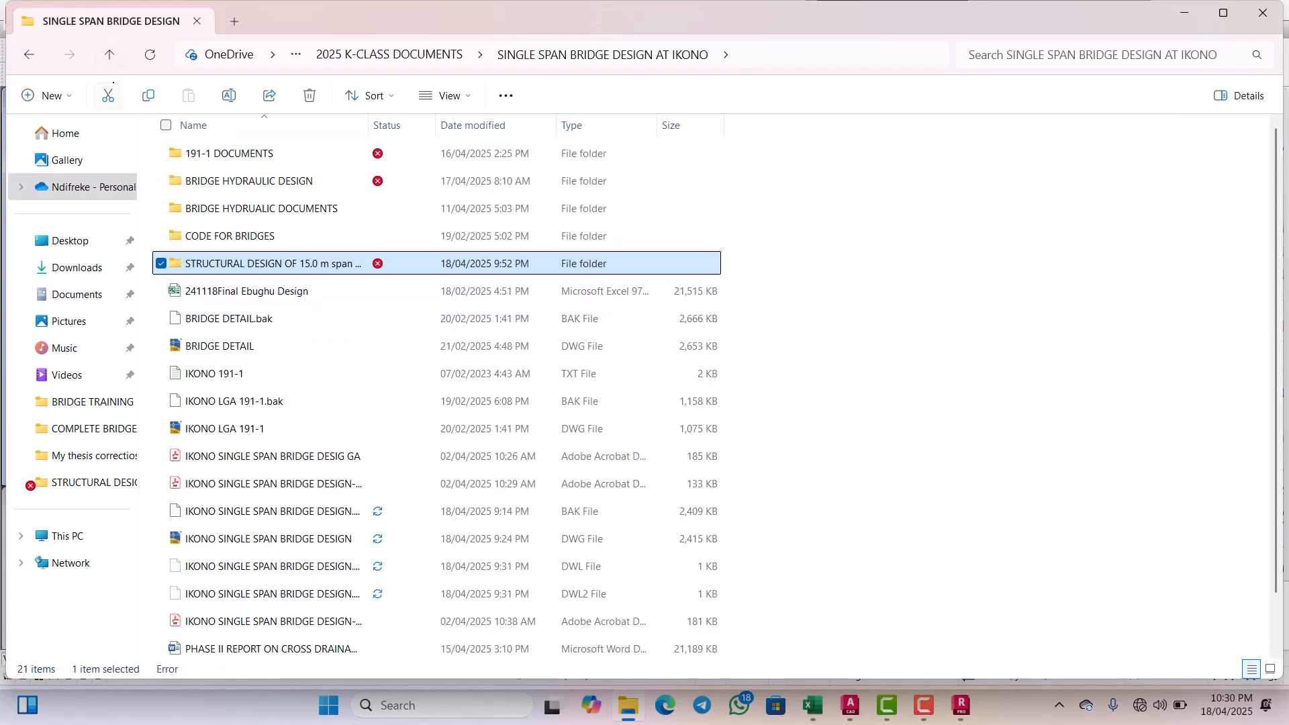
pyautogui.click(110, 54)
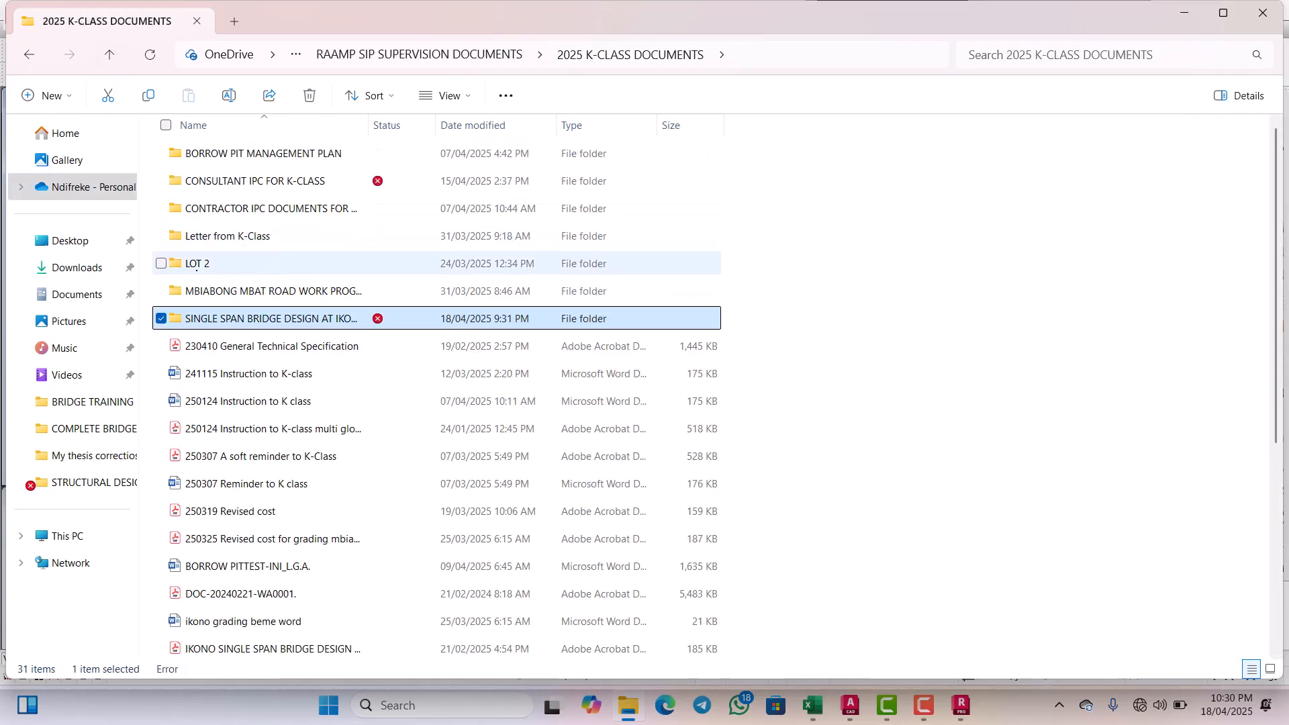
pyautogui.click(109, 54)
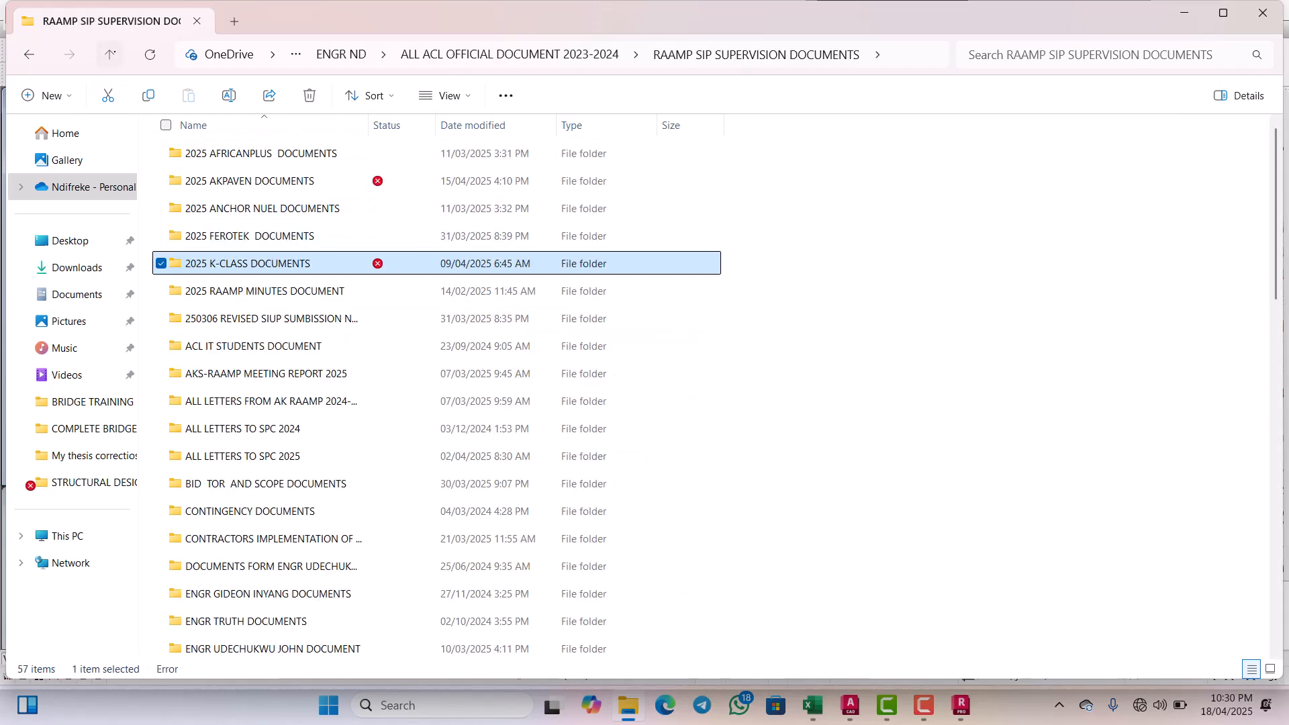
pyautogui.click(110, 55)
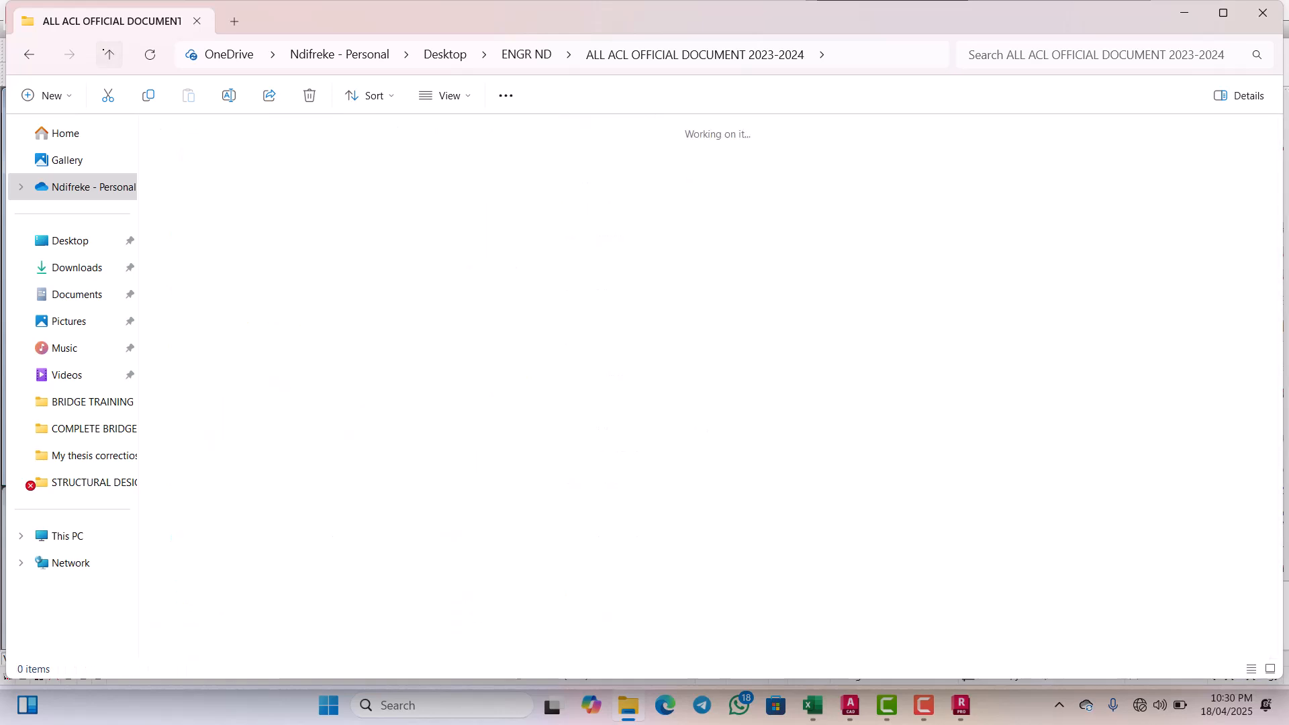
pyautogui.click(109, 55)
pyautogui.click(260, 161)
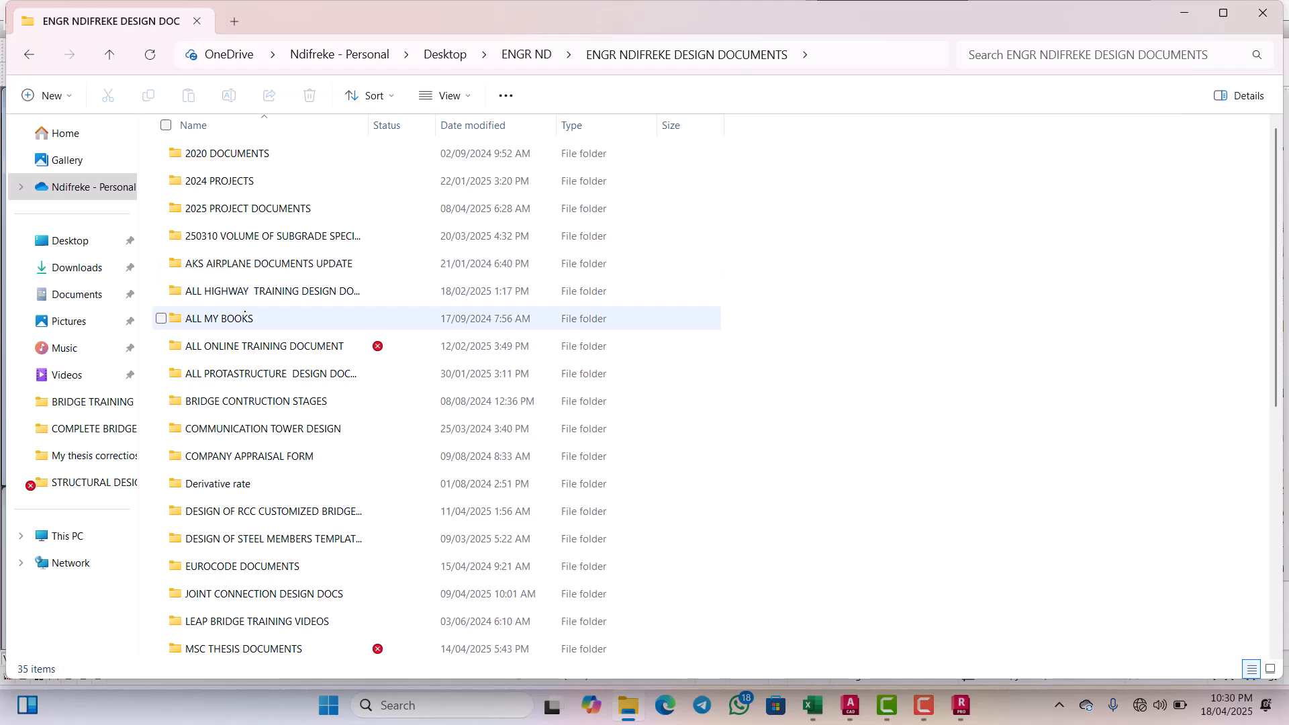
pyautogui.doubleClick(250, 346)
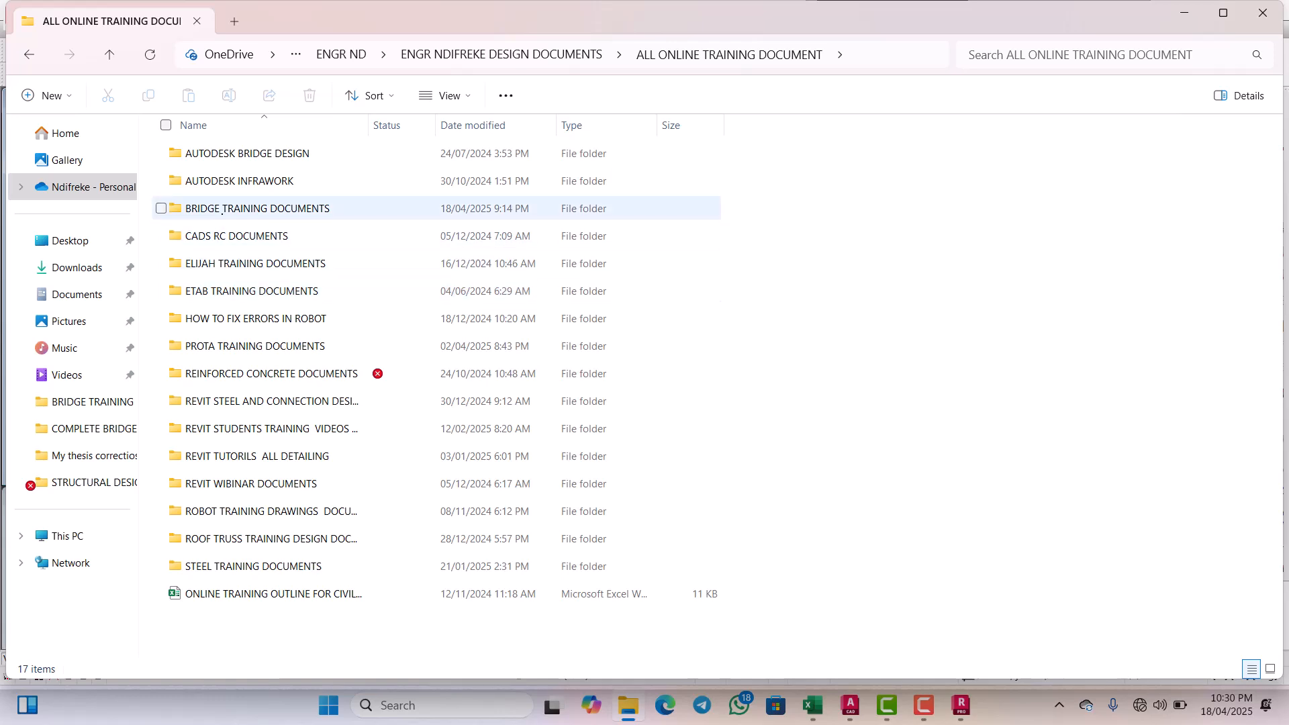
pyautogui.doubleClick(222, 209)
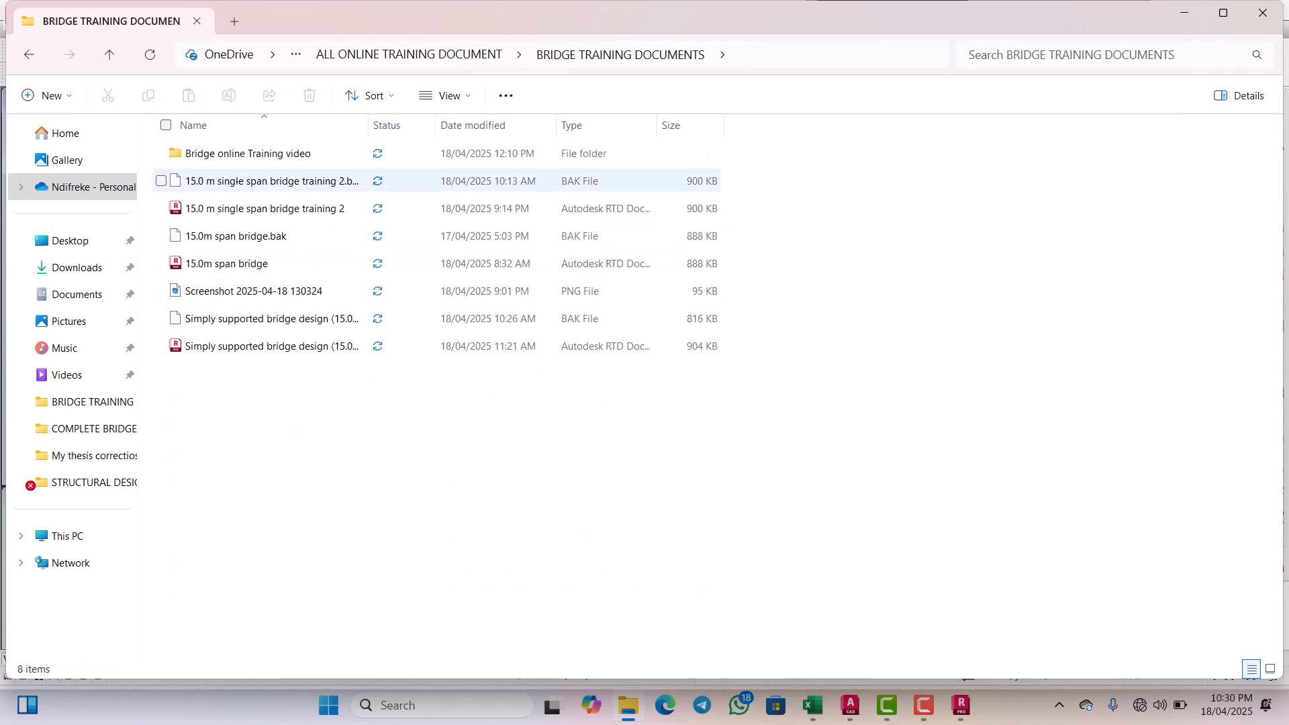
pyautogui.click(223, 291)
pyautogui.doubleClick(224, 291)
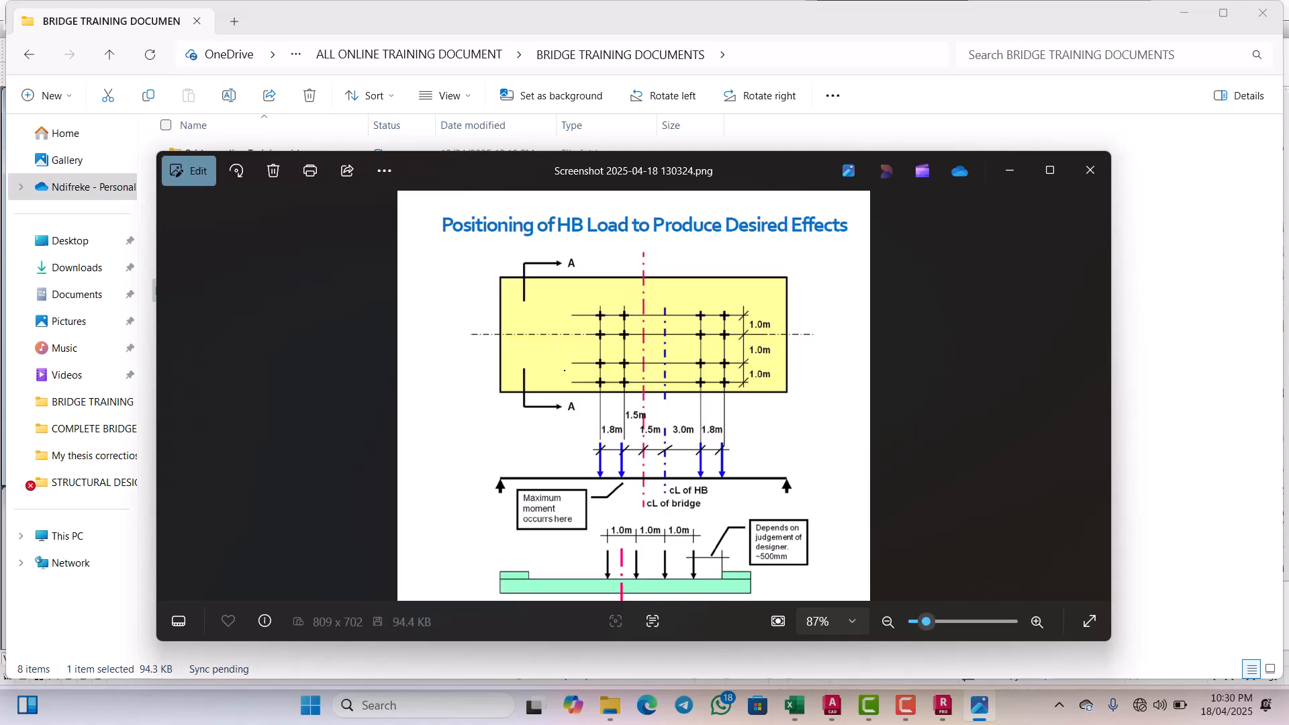
# Step: Examine the HB load positioning diagram for the wheel and axle spacings, the bridge and HB centre lines, and the maximum moment location
pyautogui.scroll(3, 631, 466)
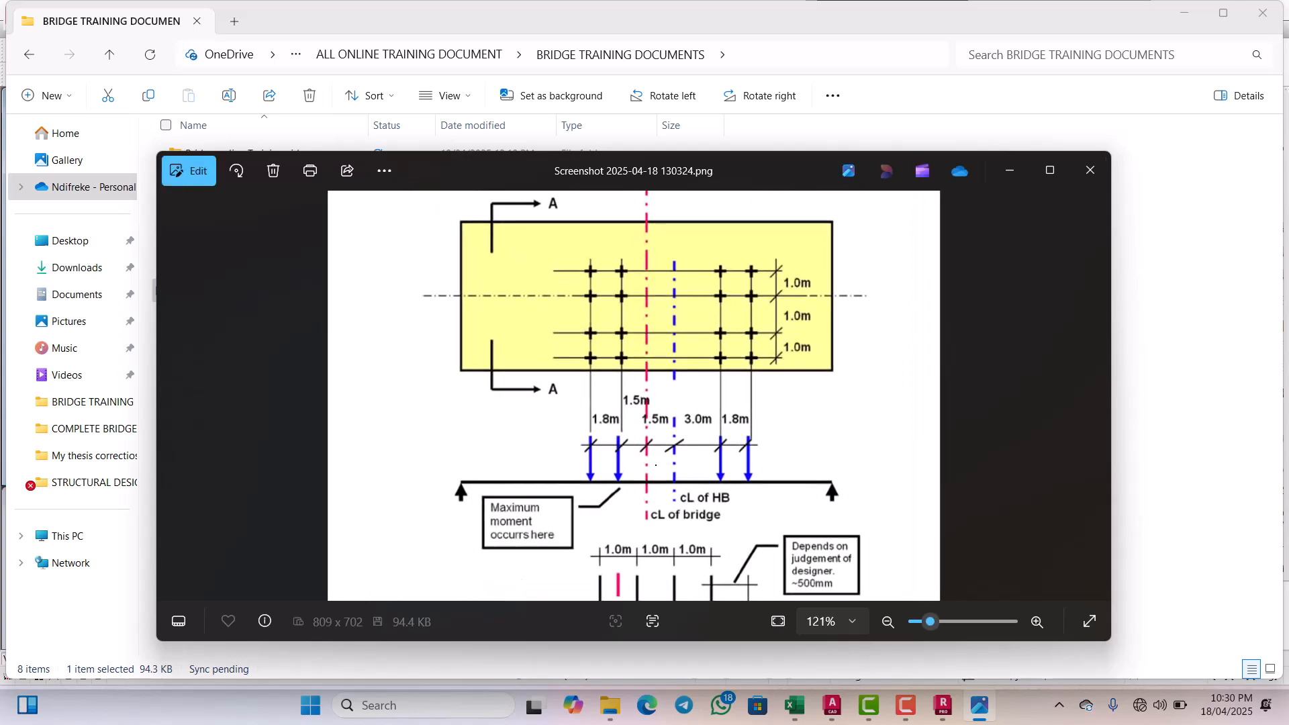
pyautogui.scroll(1, 631, 466)
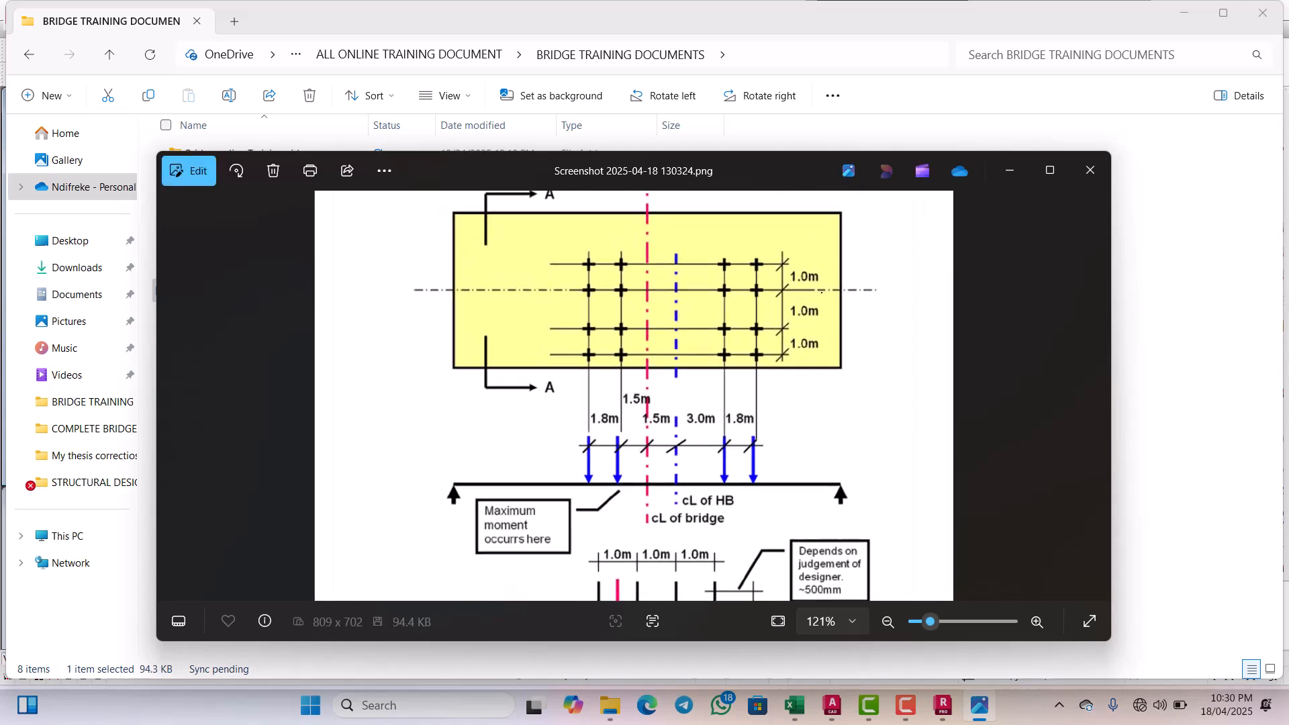
pyautogui.scroll(-4, 749, 318)
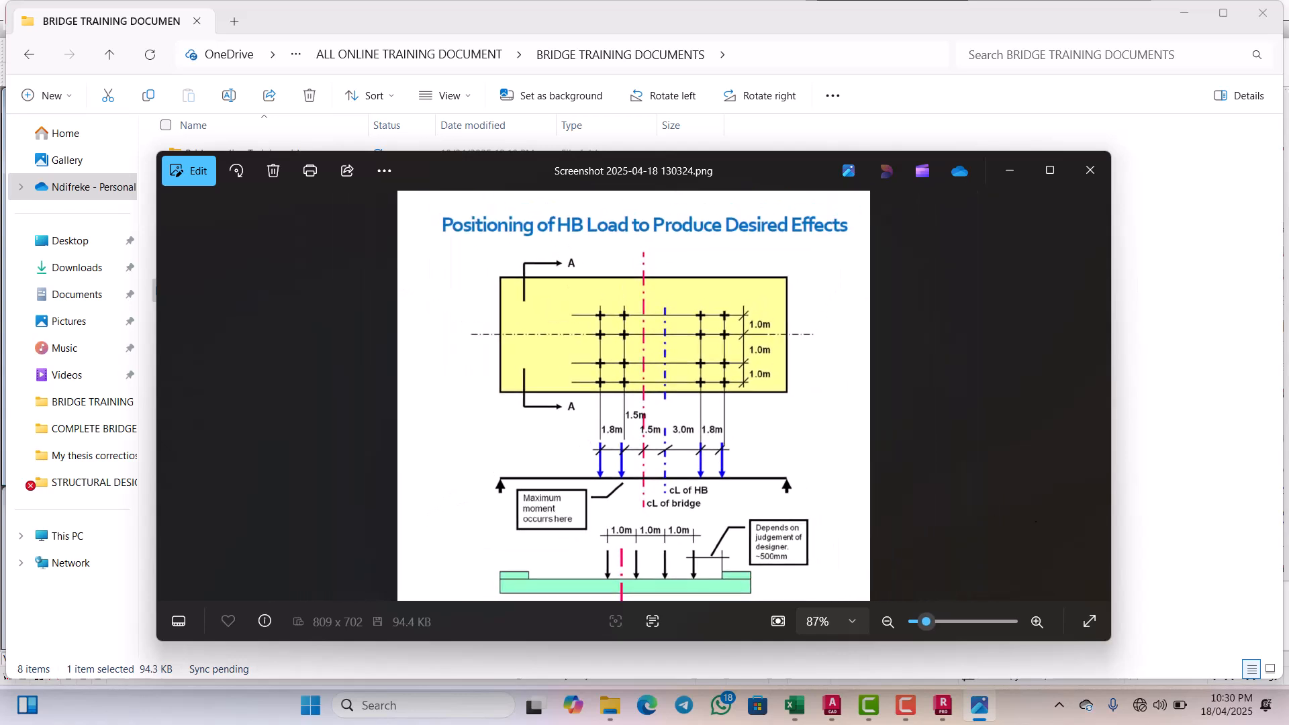
pyautogui.hotkey('ctrl', 'shift', 'd')
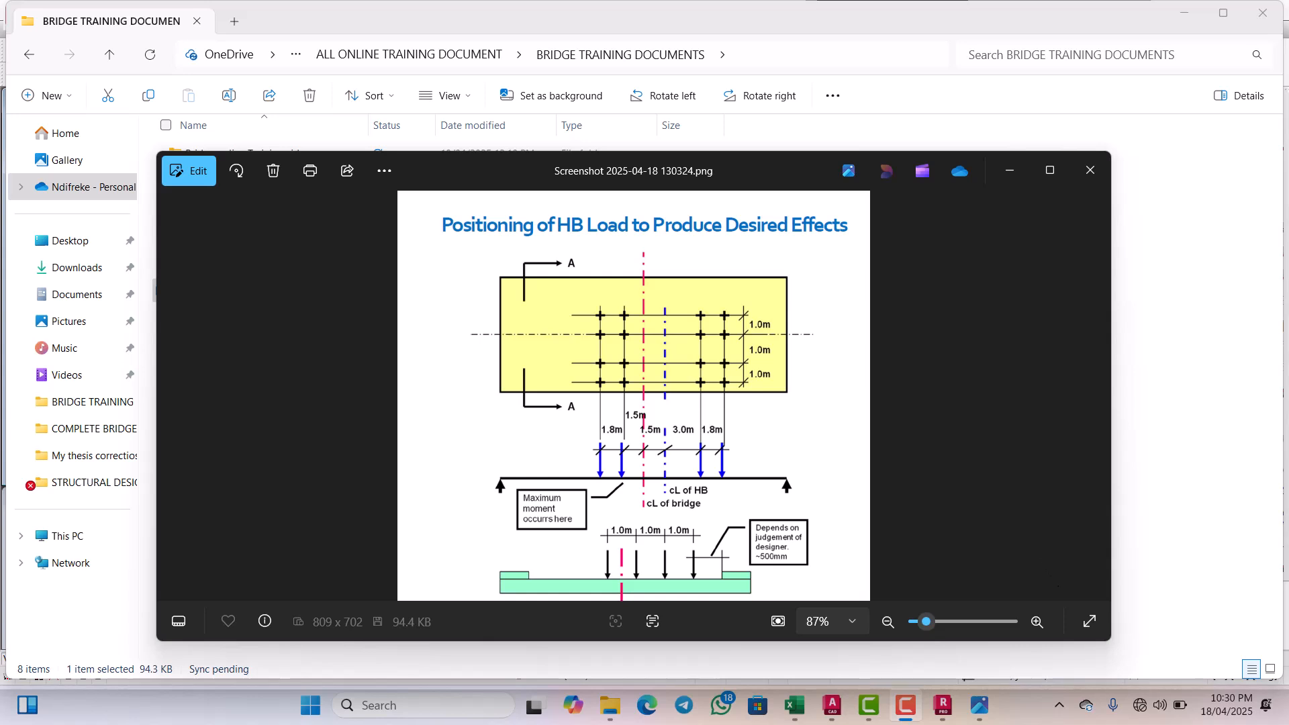
pyautogui.scroll(4, 755, 304)
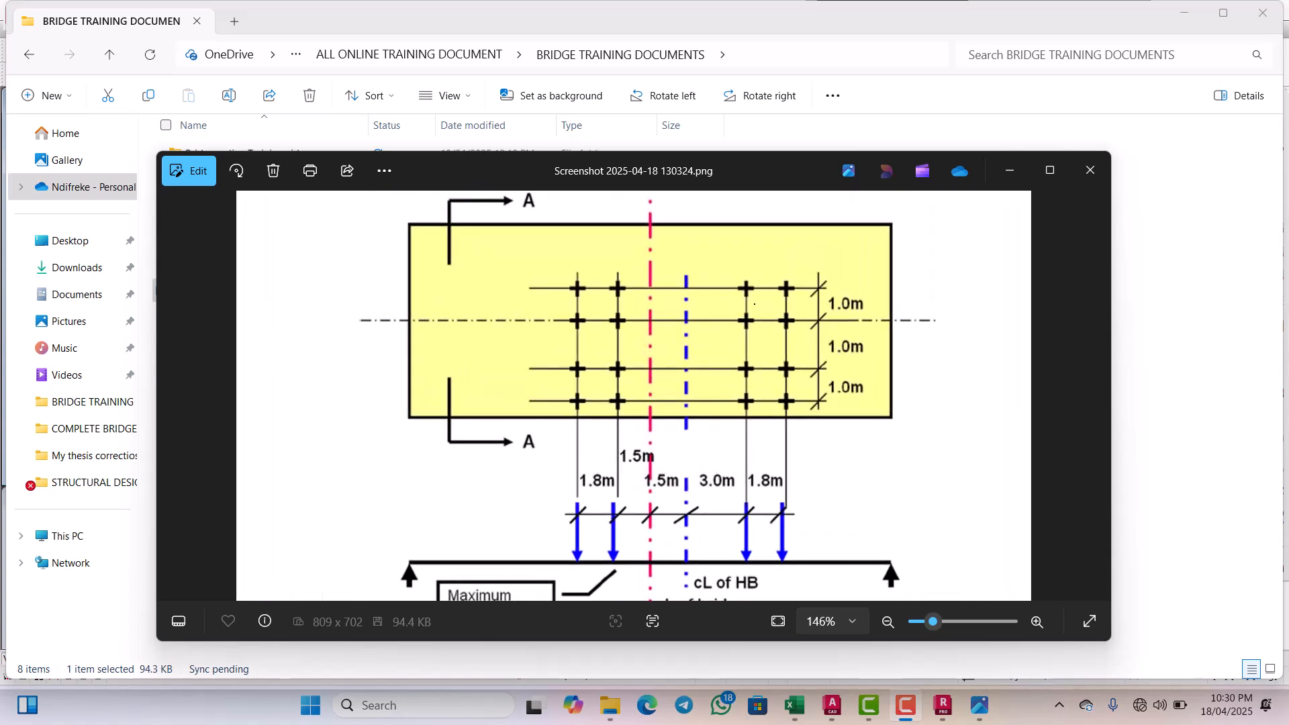
pyautogui.scroll(-2, 763, 303)
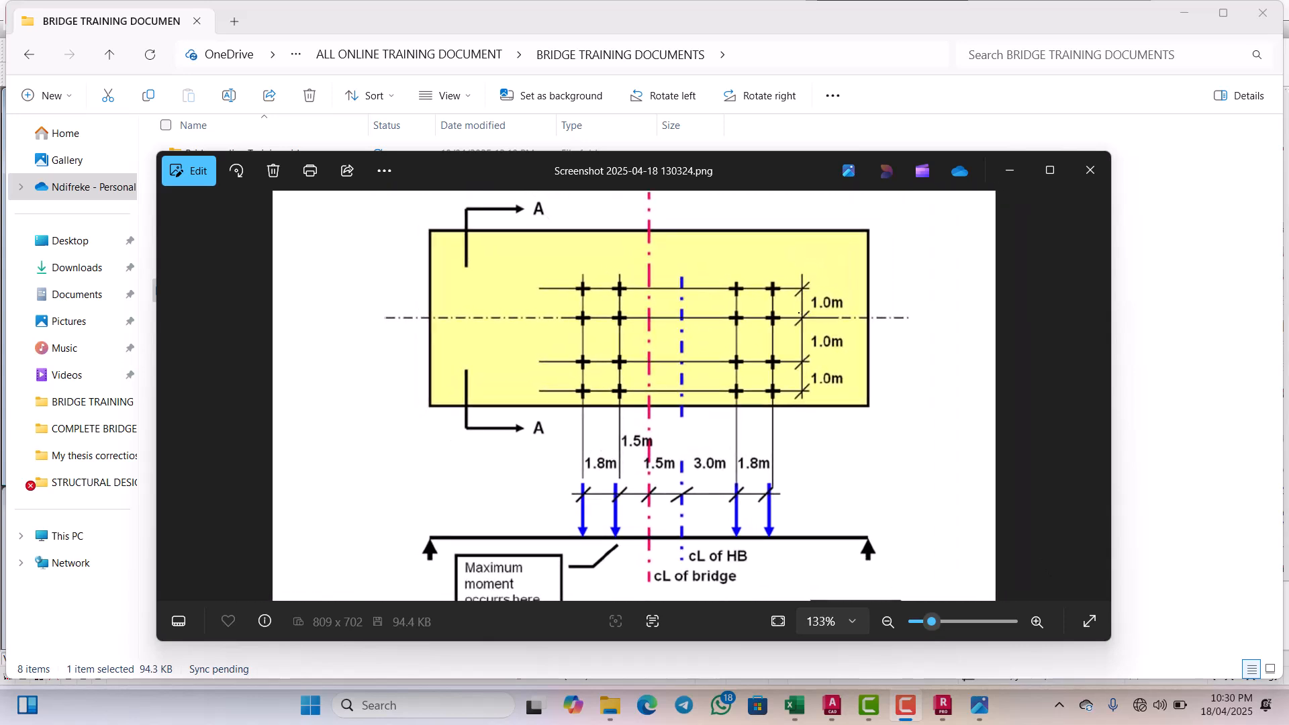
pyautogui.scroll(-1, 759, 298)
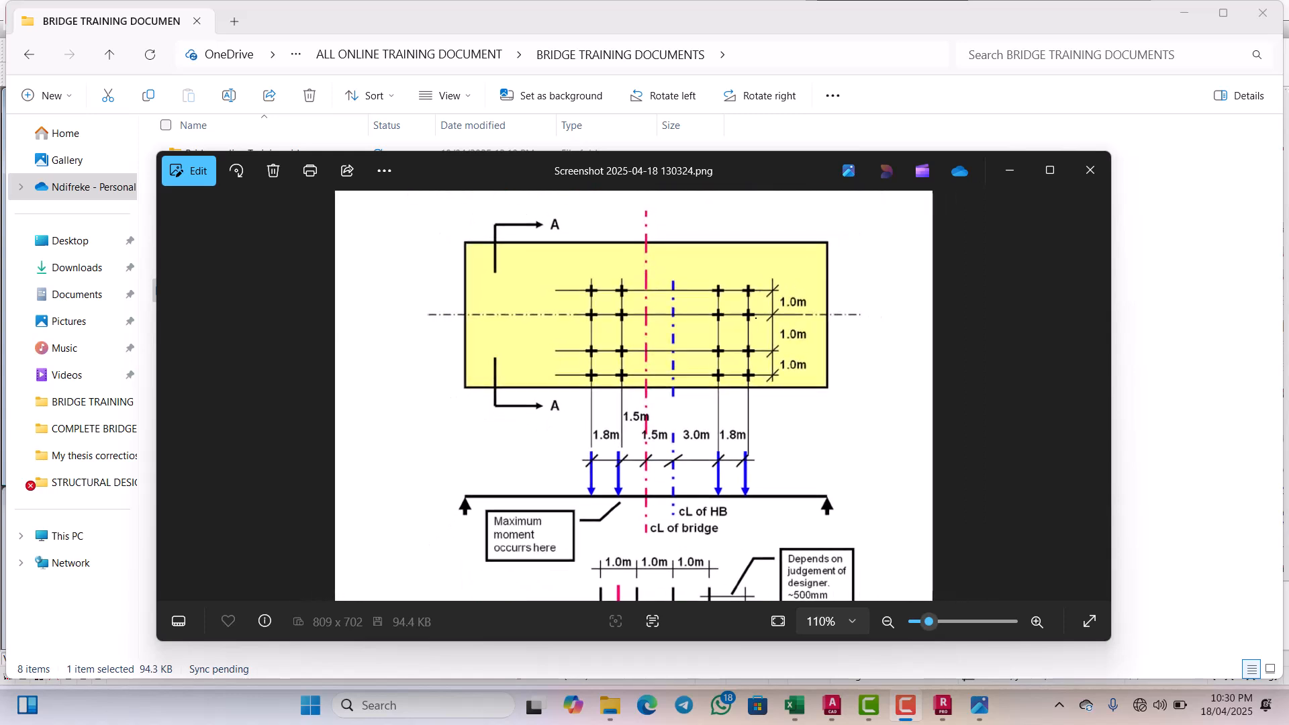
pyautogui.scroll(3, 633, 282)
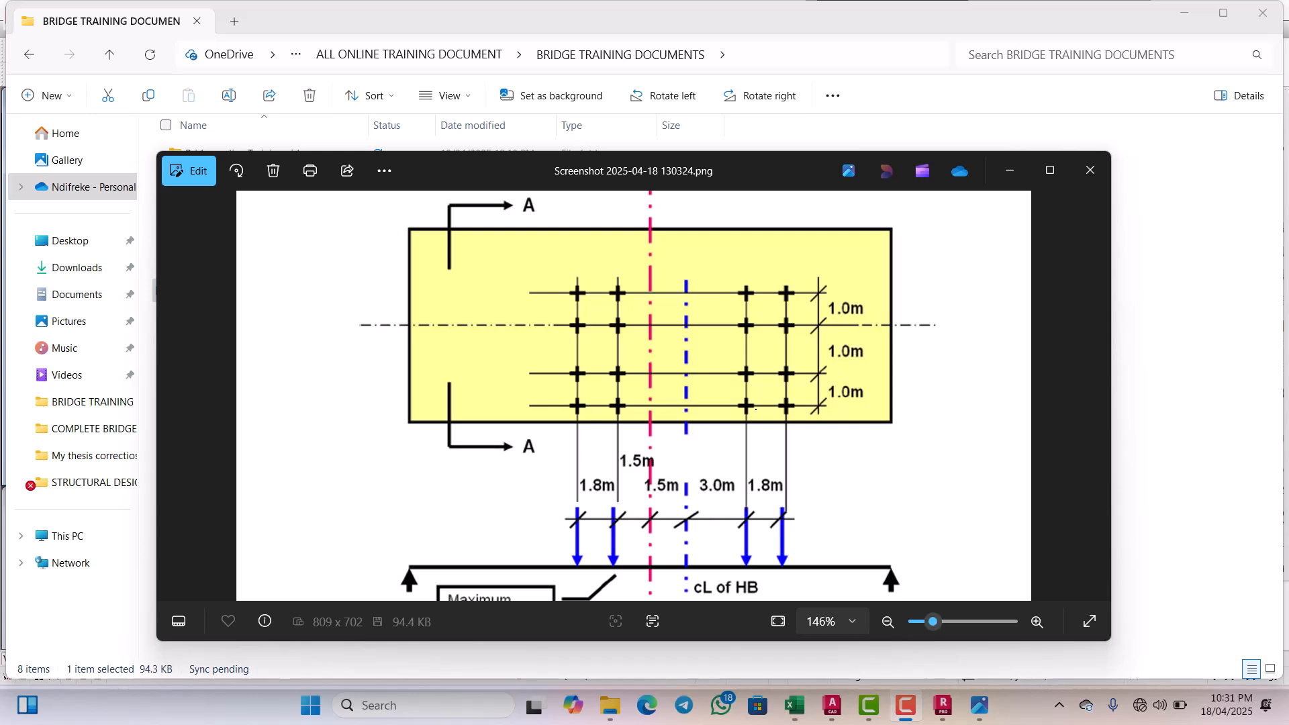
pyautogui.scroll(-4, 756, 408)
pyautogui.scroll(3, 712, 458)
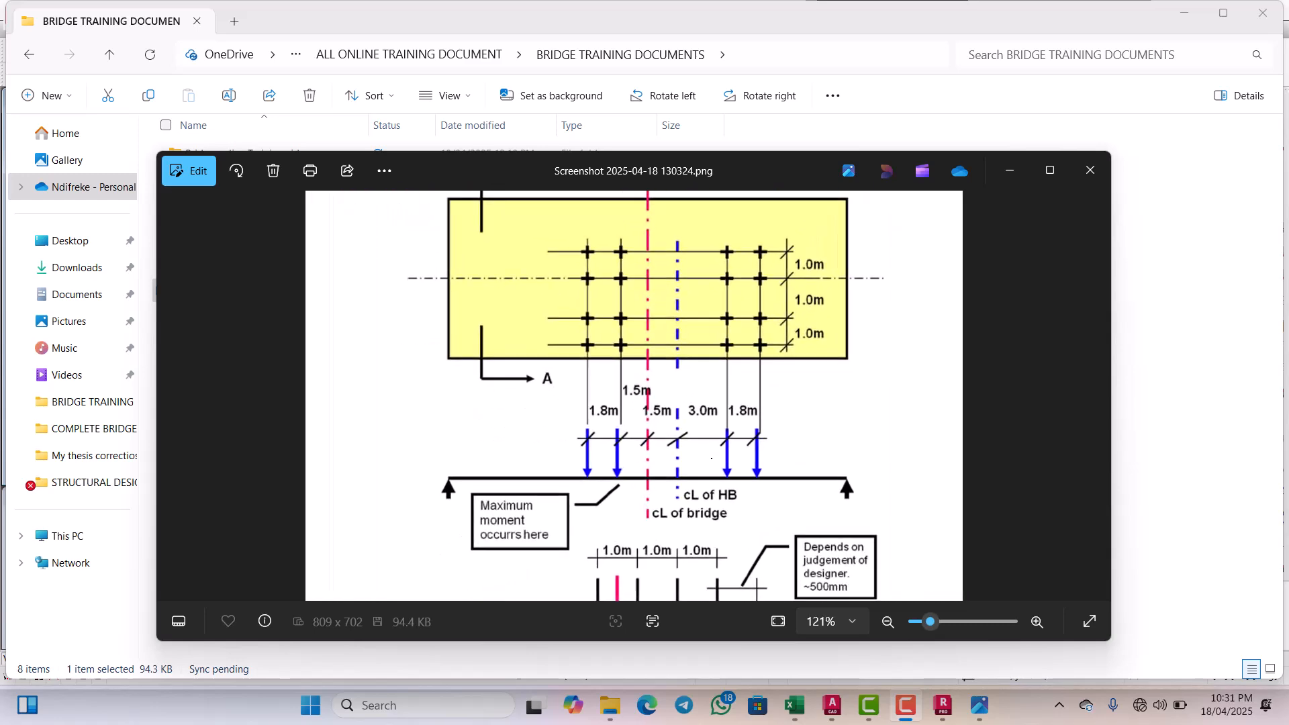
pyautogui.scroll(-2, 711, 458)
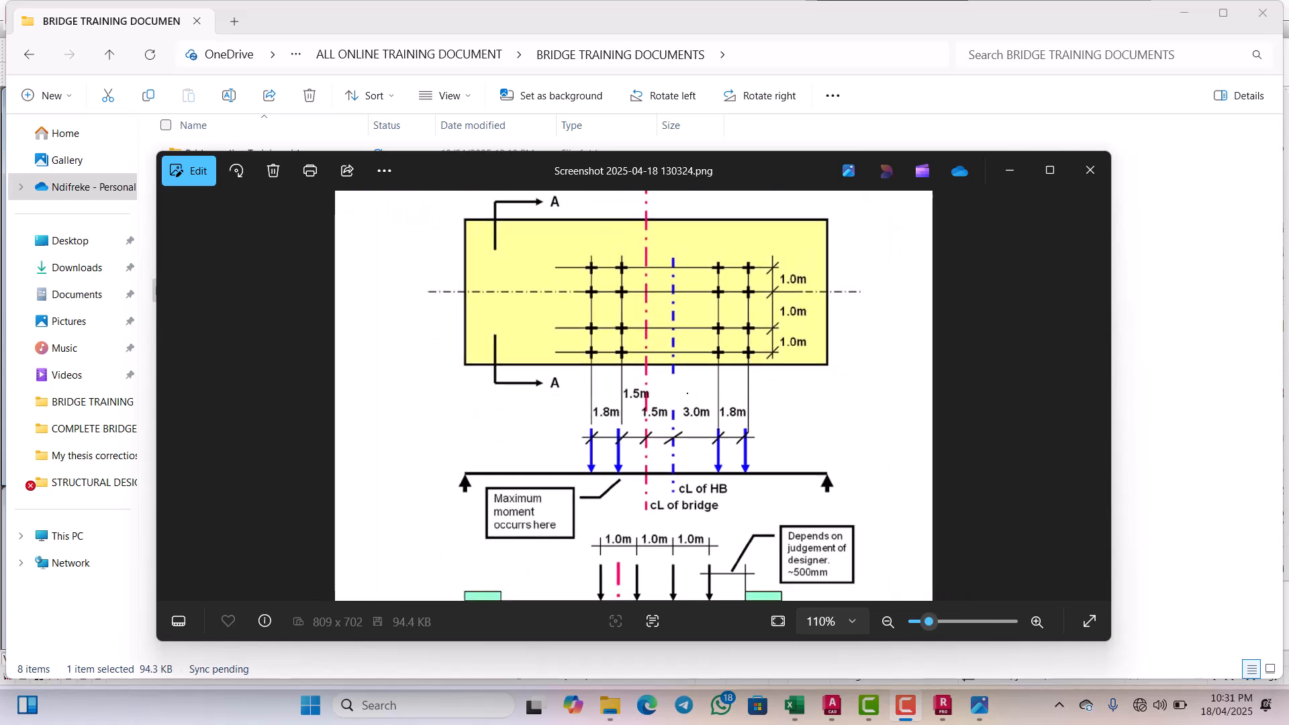
pyautogui.scroll(-2, 634, 395)
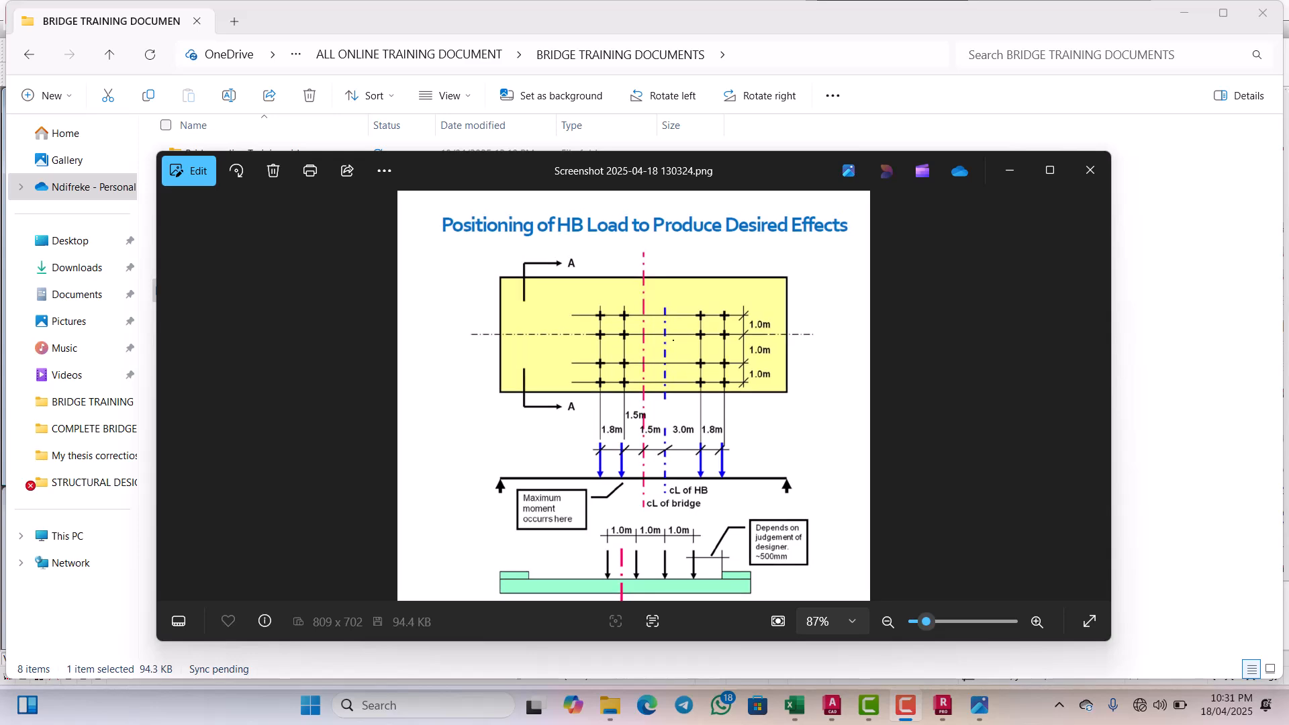
pyautogui.scroll(2, 633, 396)
pyautogui.scroll(1, 634, 336)
pyautogui.scroll(-2, 634, 336)
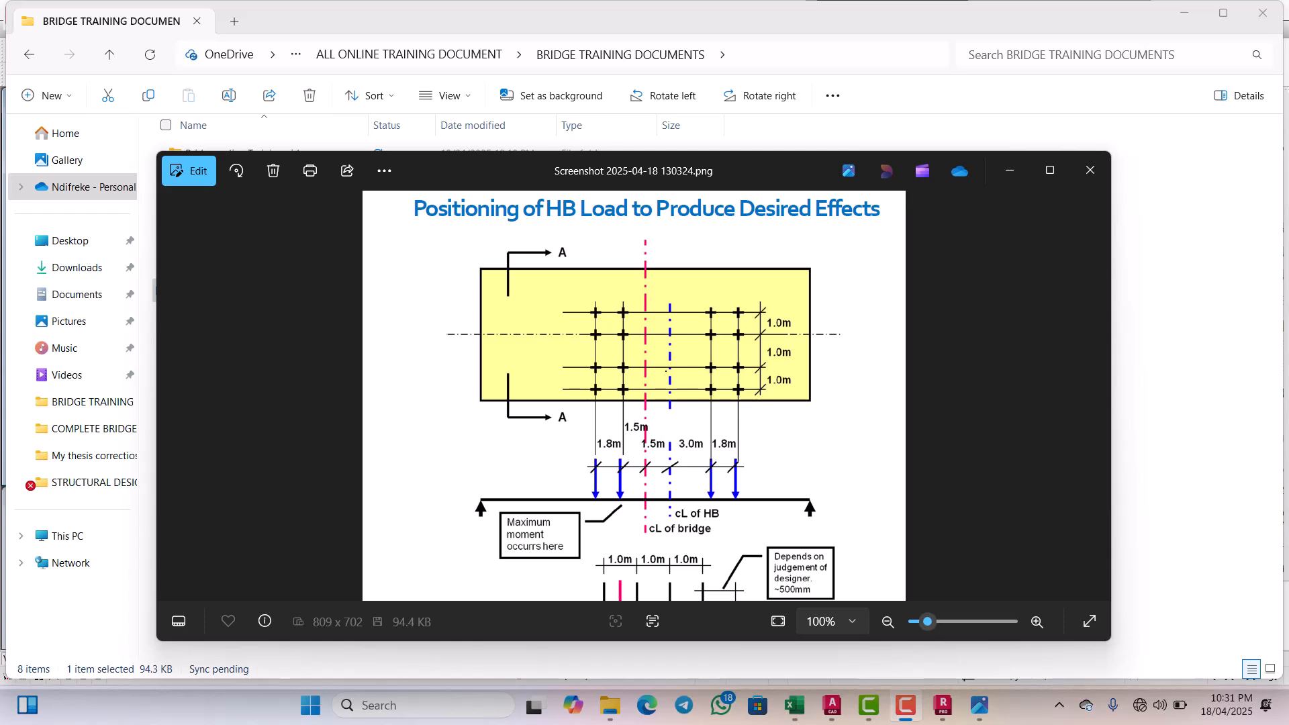
pyautogui.scroll(4, 651, 379)
pyautogui.scroll(-3, 649, 363)
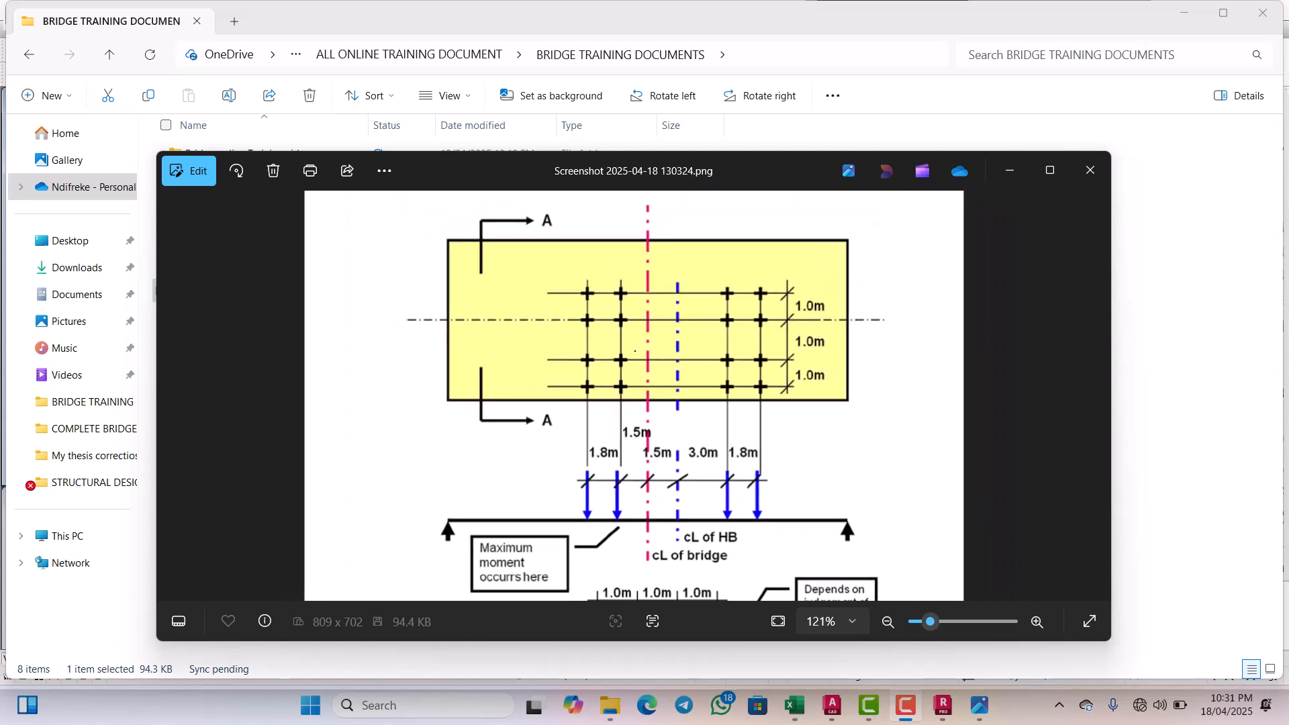
pyautogui.scroll(1, 649, 341)
pyautogui.scroll(-1, 649, 341)
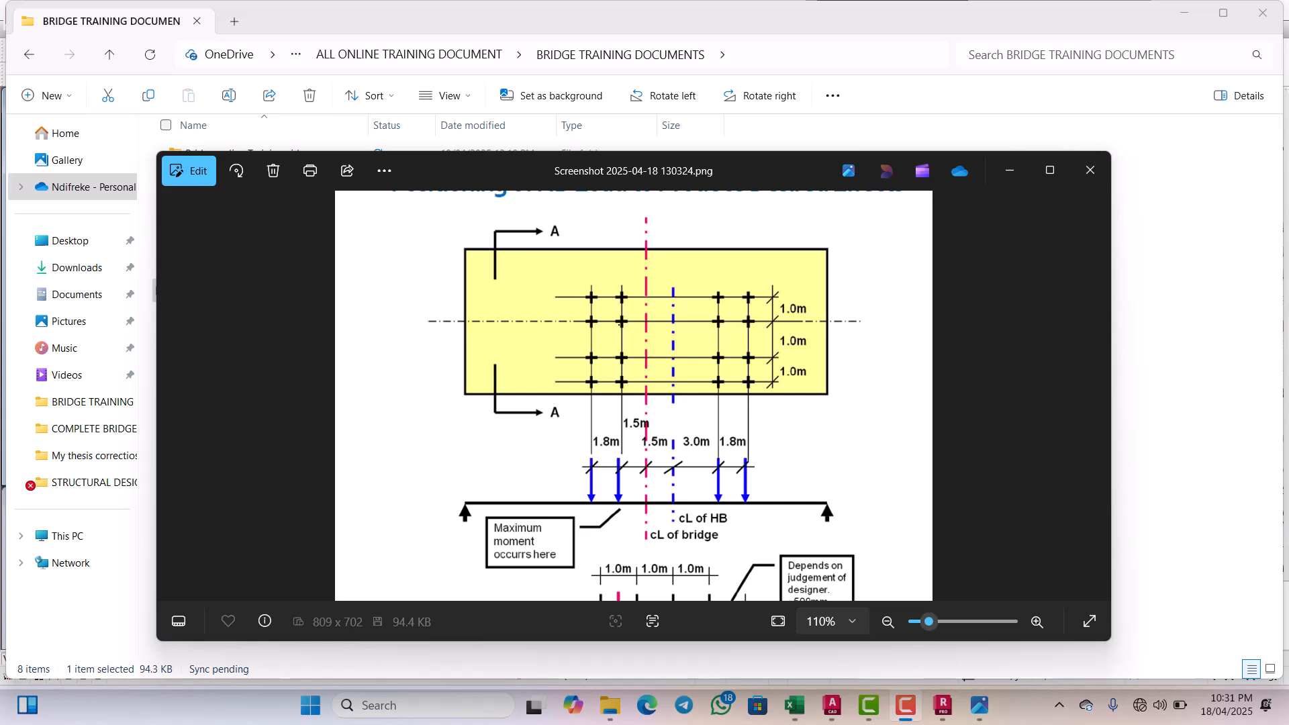
pyautogui.scroll(-1, 618, 322)
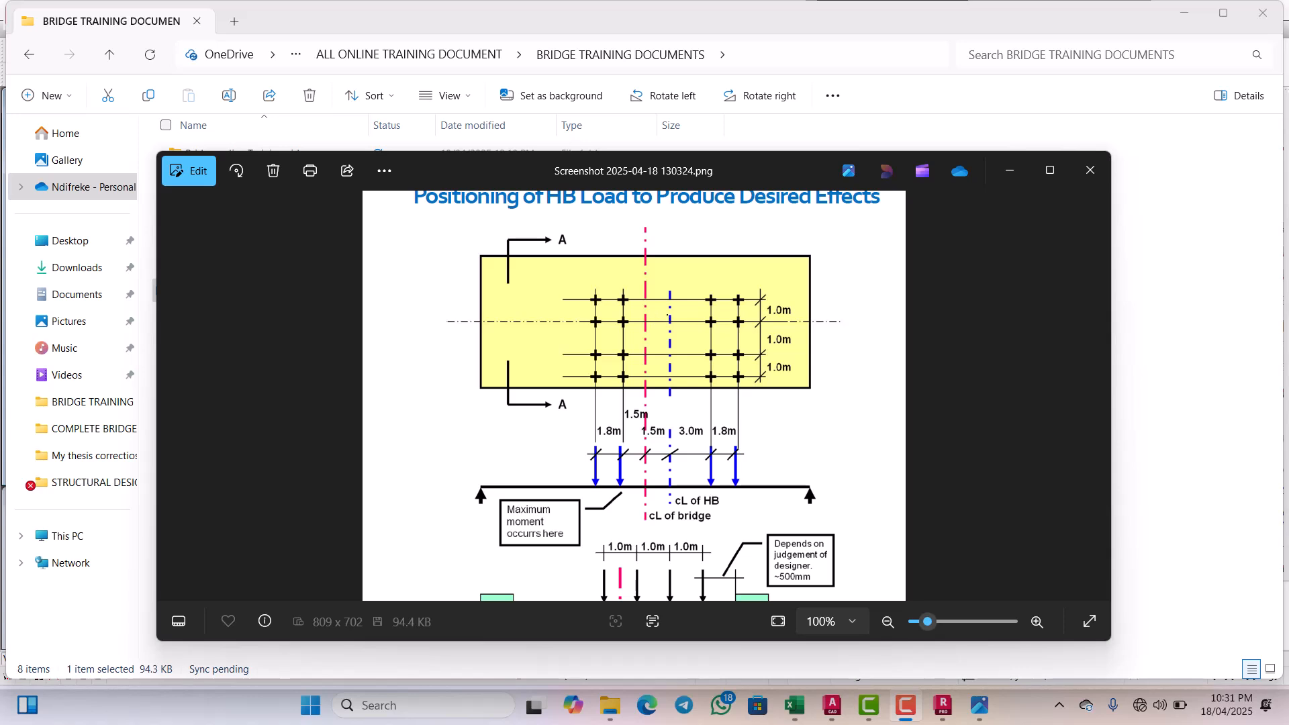
pyautogui.scroll(-1, 645, 322)
pyautogui.scroll(3, 646, 322)
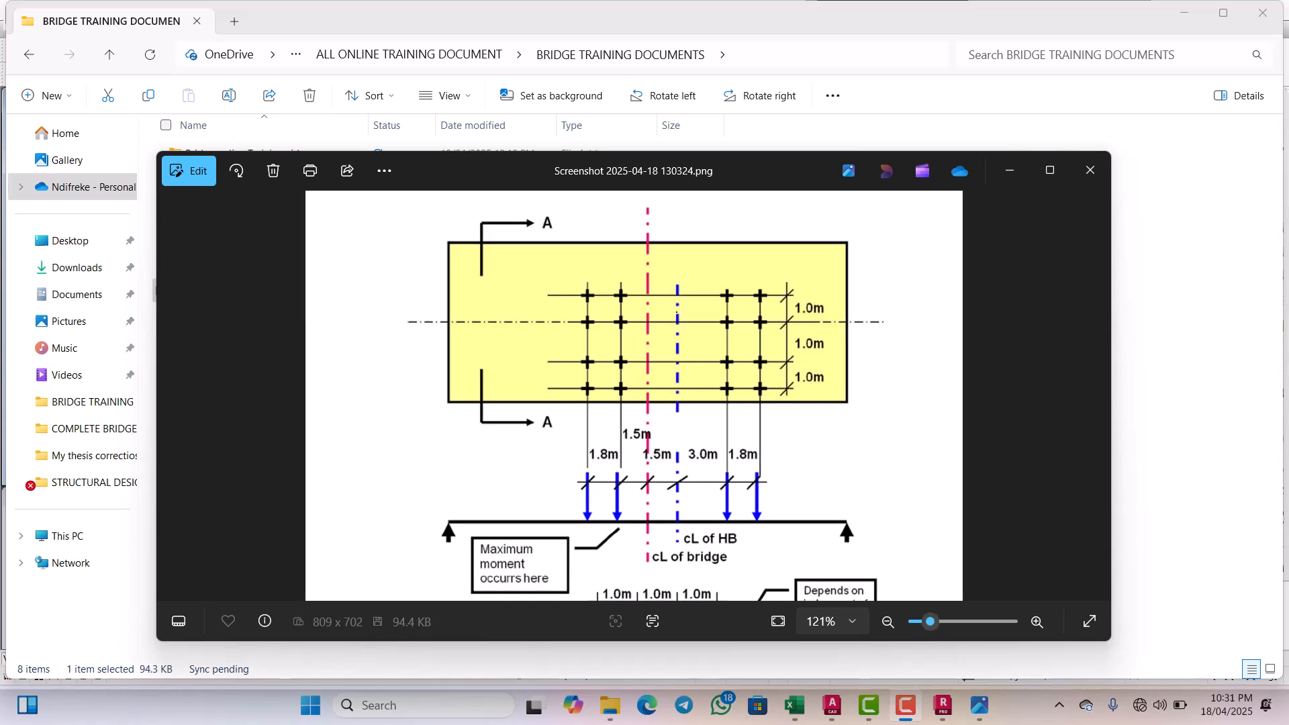
pyautogui.scroll(-1, 677, 314)
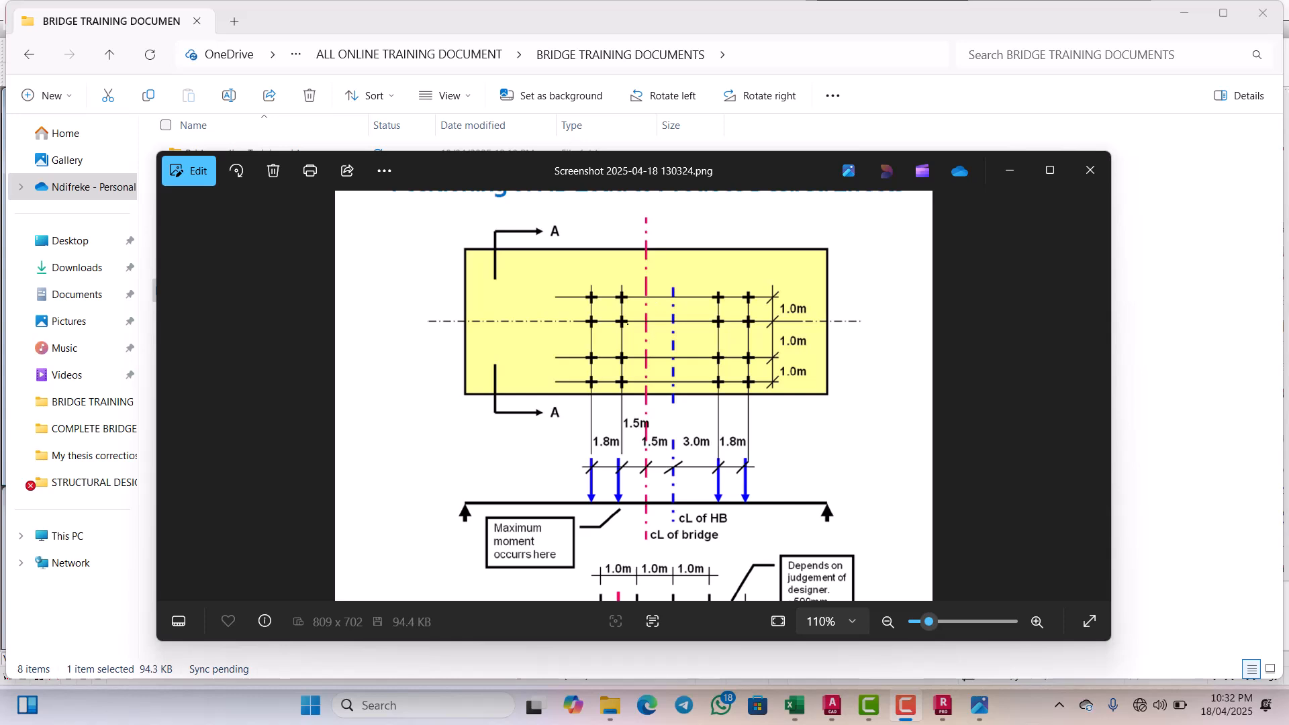
pyautogui.scroll(-3, 627, 322)
pyautogui.scroll(2, 667, 291)
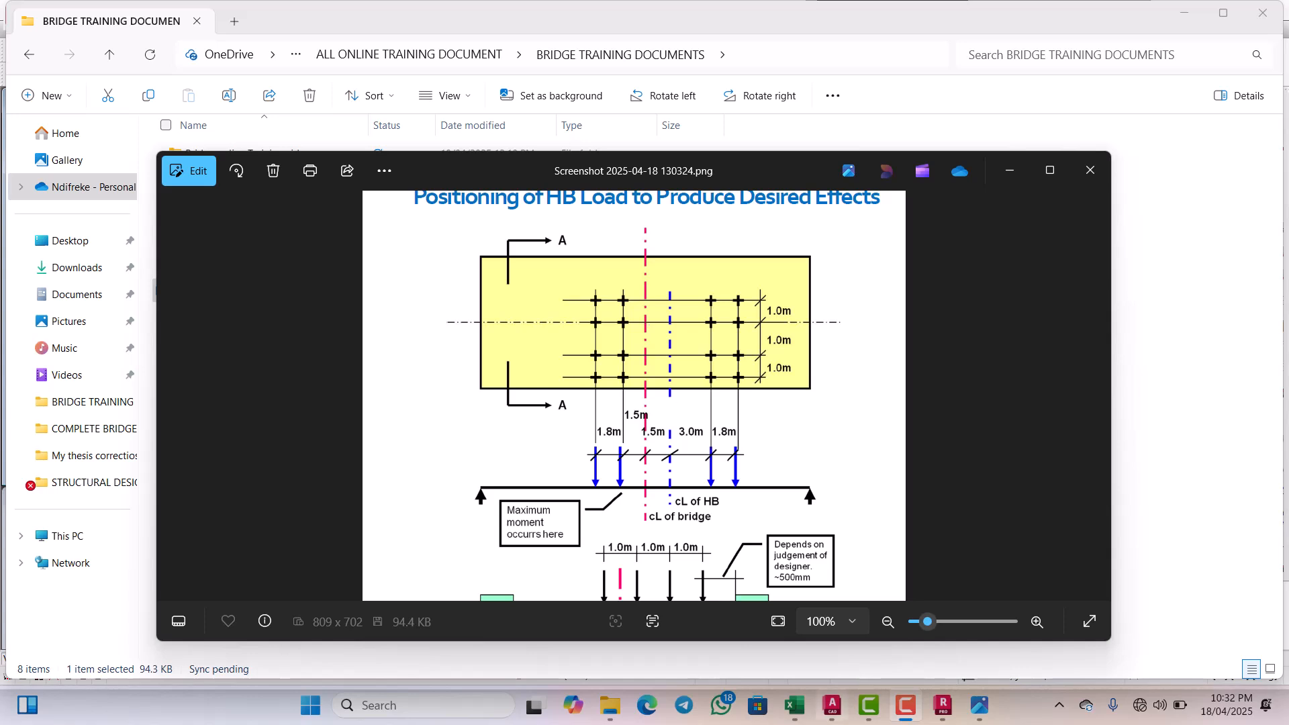
# Step: Return to Robot Structural Analysis and switch the workspace layout from Loads to Geometry
pyautogui.click(942, 705)
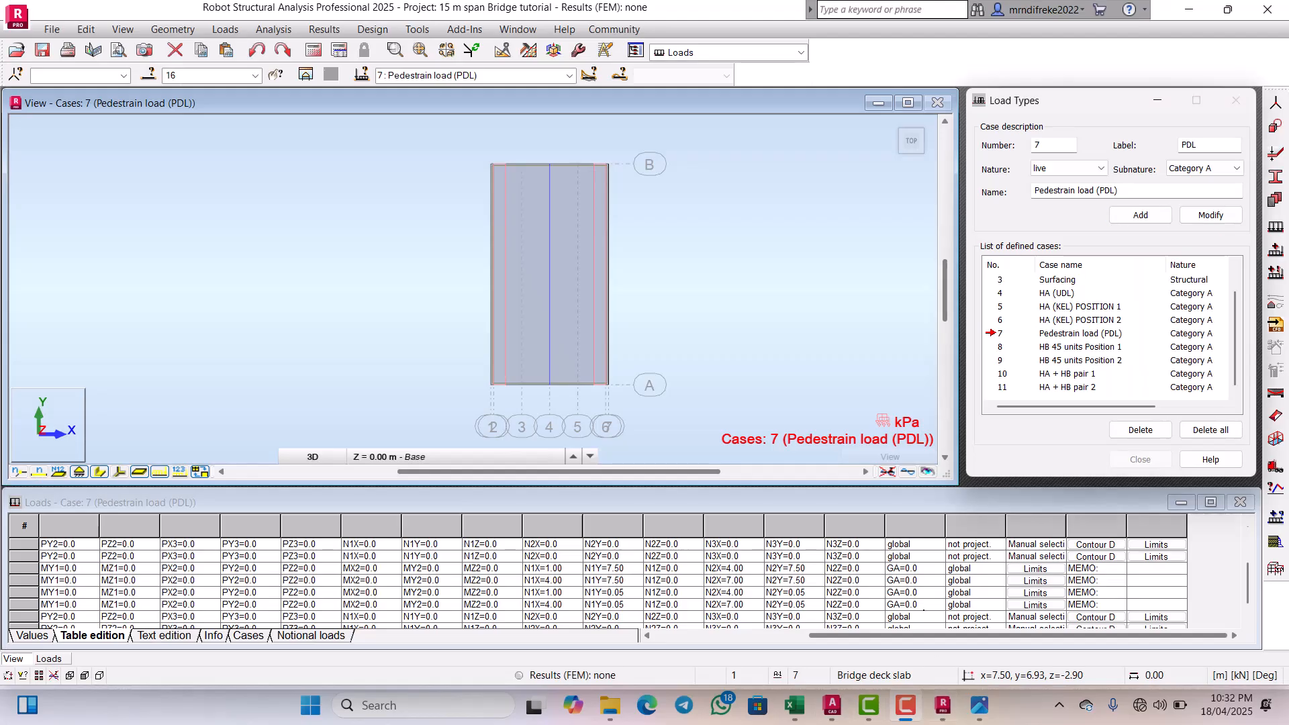
pyautogui.scroll(1, 586, 215)
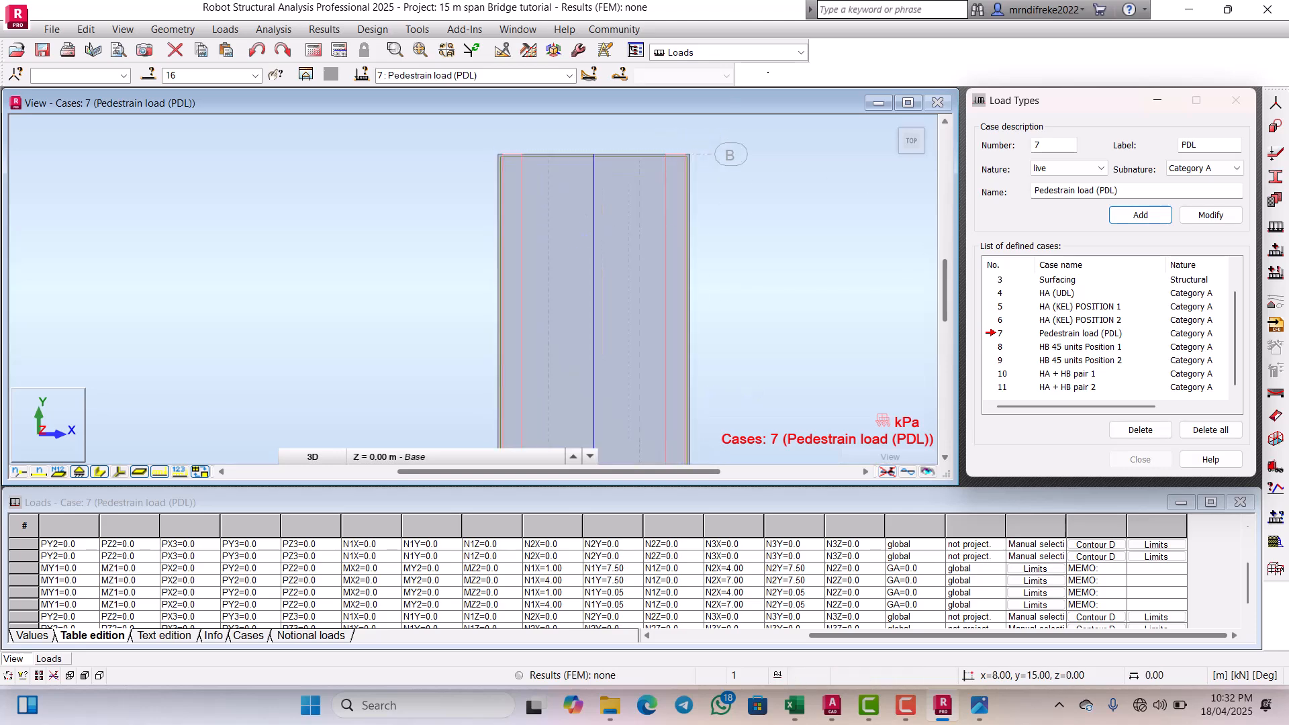
pyautogui.click(731, 52)
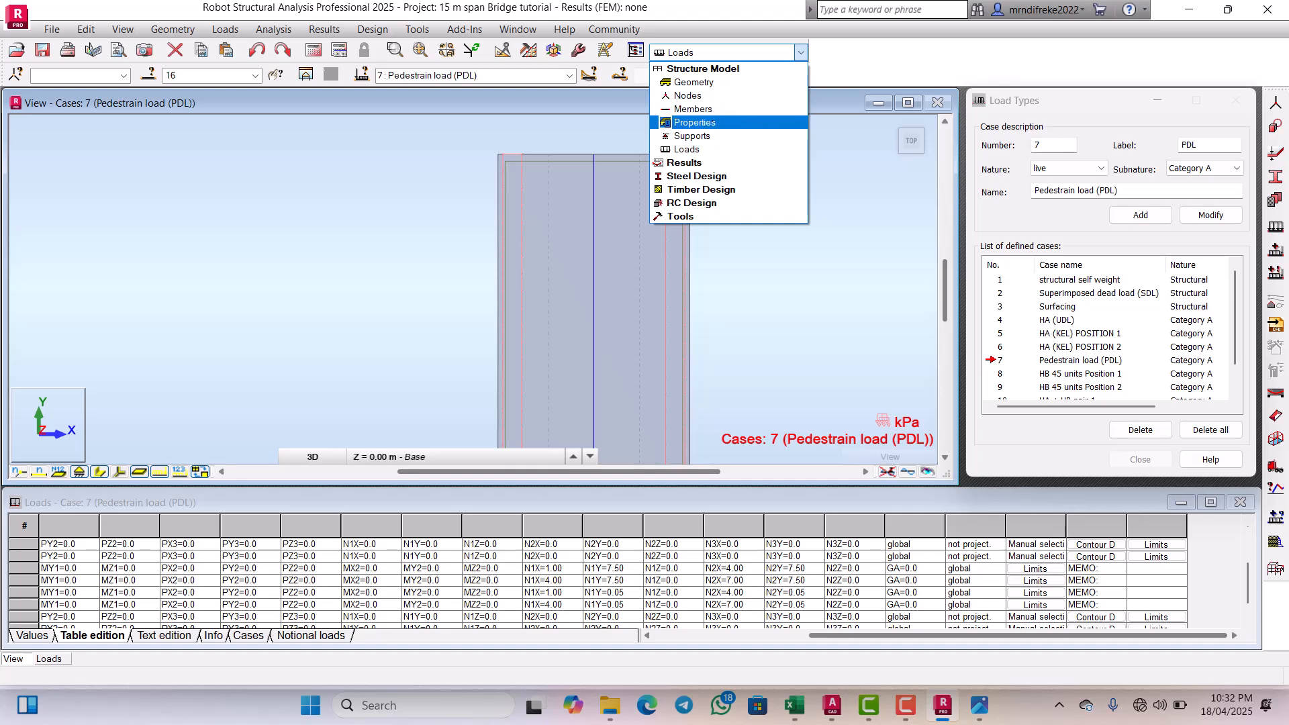
pyautogui.press('Up')
pyautogui.press('Up')
pyautogui.press('Up')
pyautogui.press('Return')
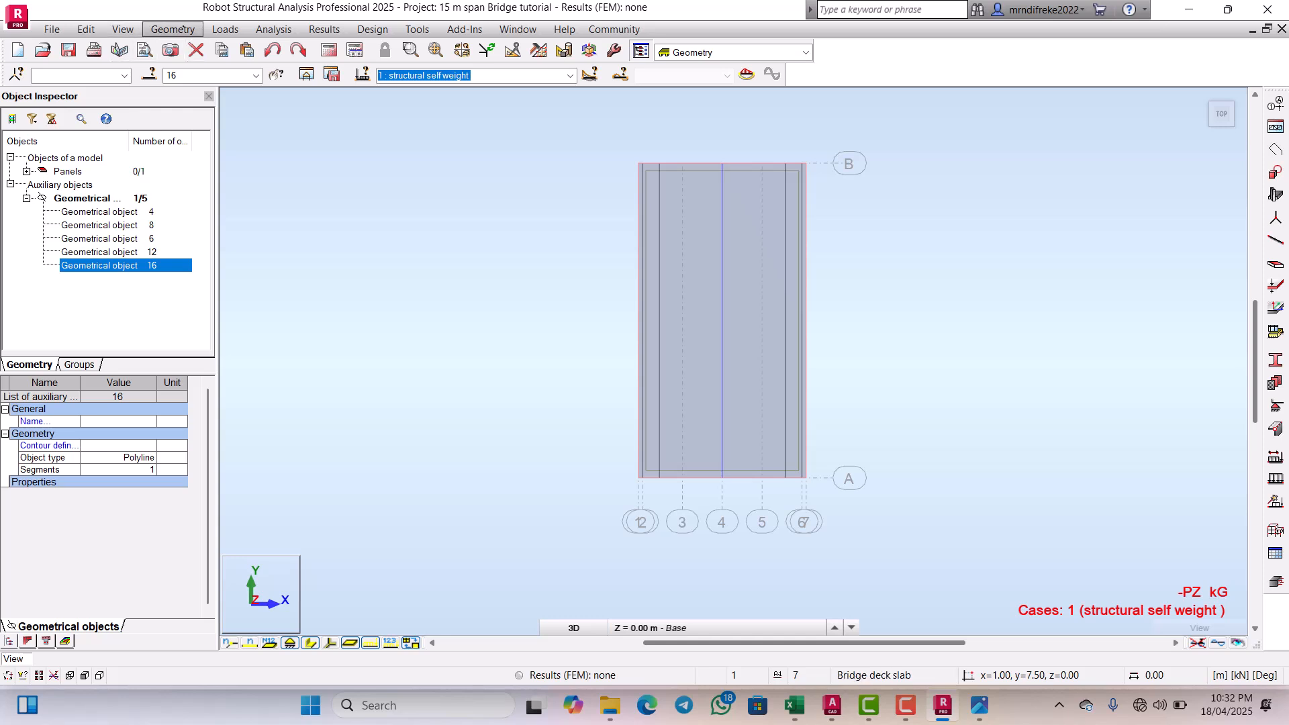
# Step: Draw a transverse reference line at mid-span between the carriageway edge lines, from (1.00, 7.50, 0.00) to (7.00, 7.50, 0.00)
pyautogui.click(172, 29)
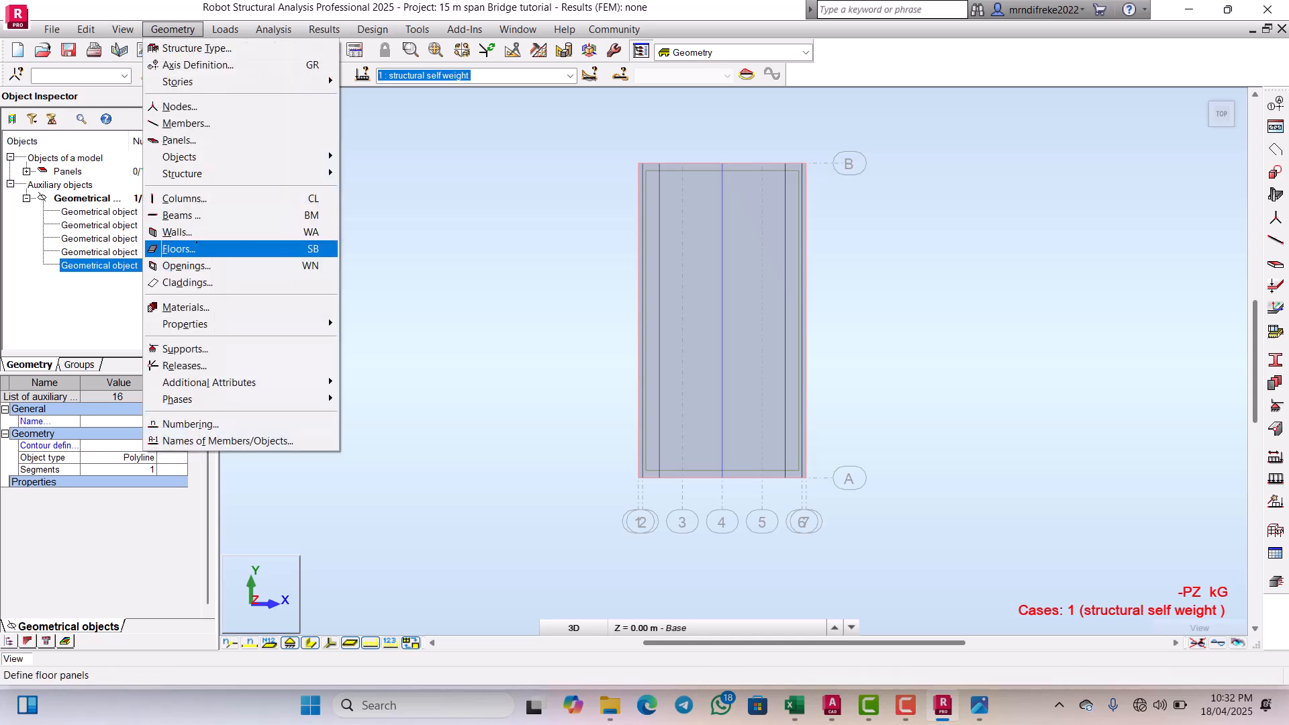
pyautogui.press('Up')
pyautogui.press('Up')
pyautogui.press('Right')
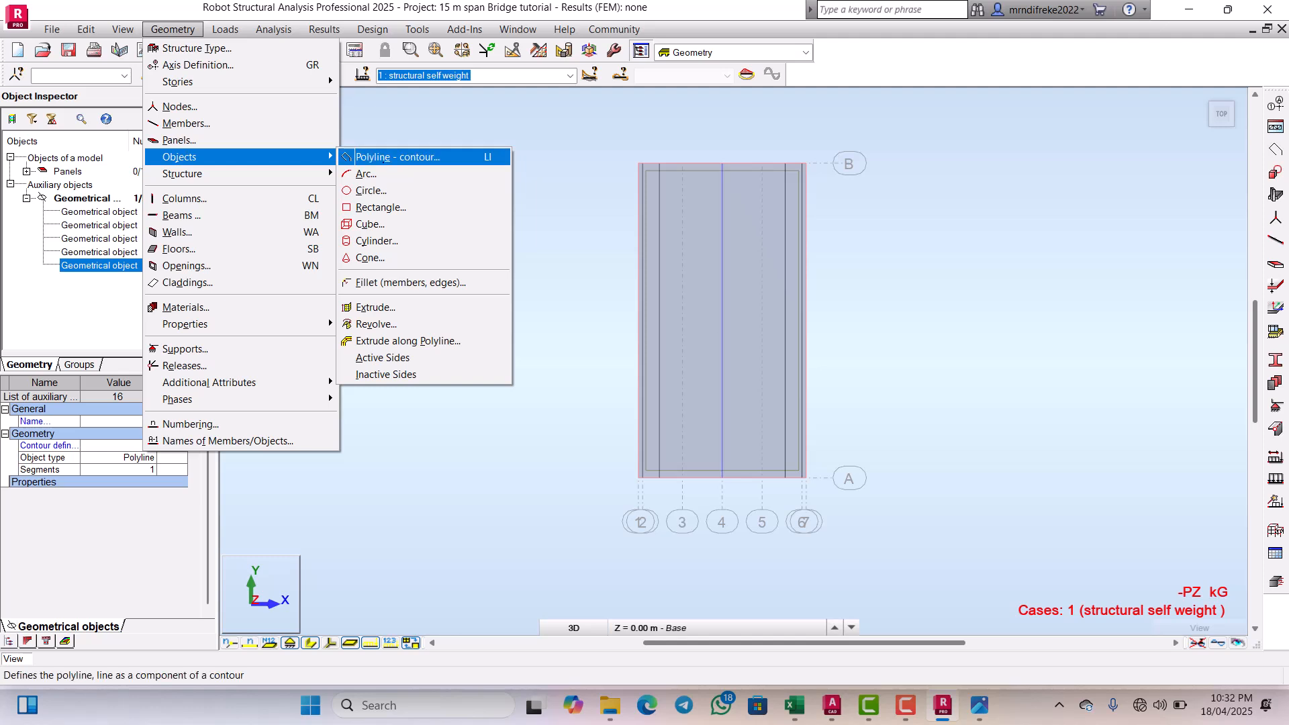
pyautogui.press('Return')
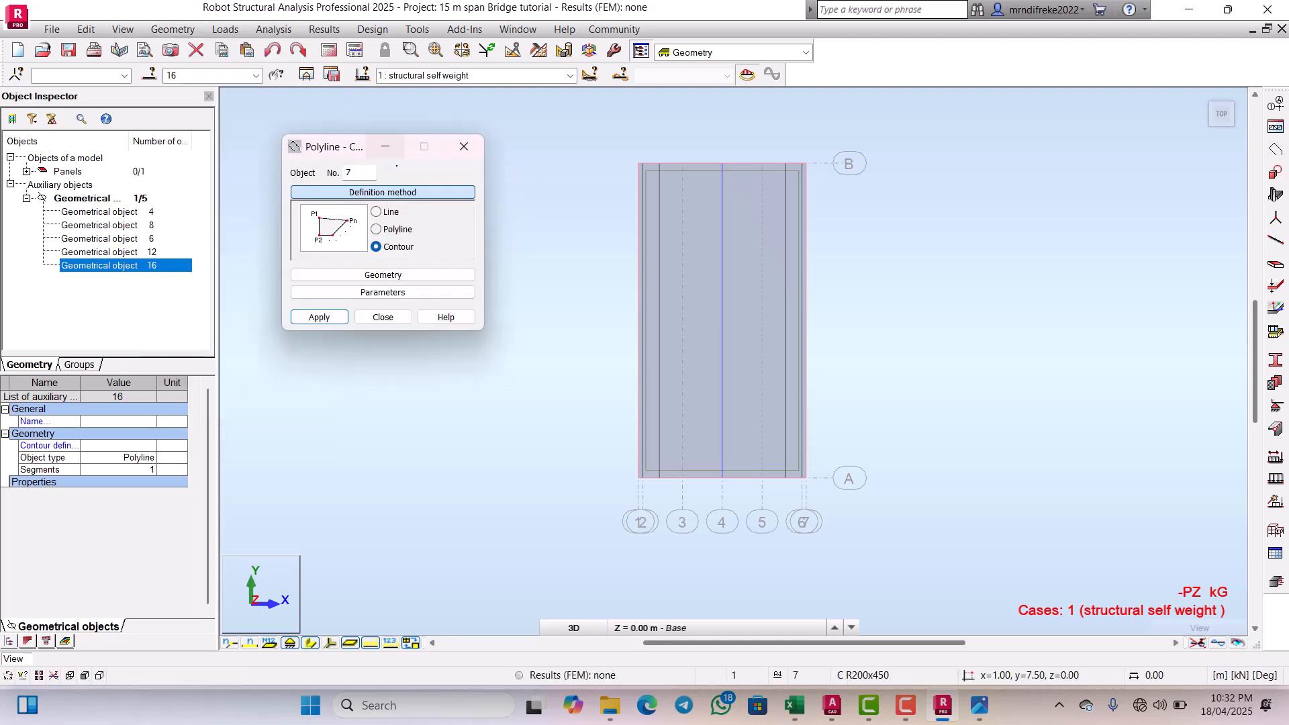
pyautogui.click(376, 212)
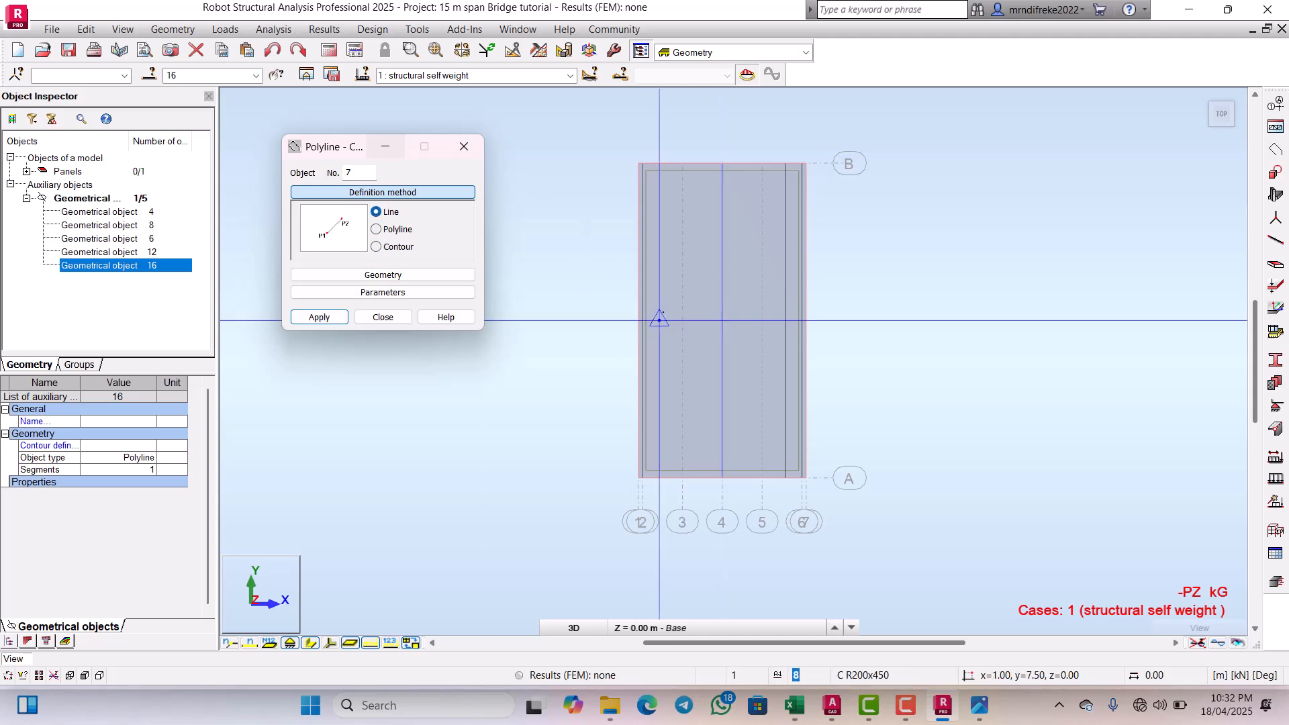
pyautogui.click(659, 319)
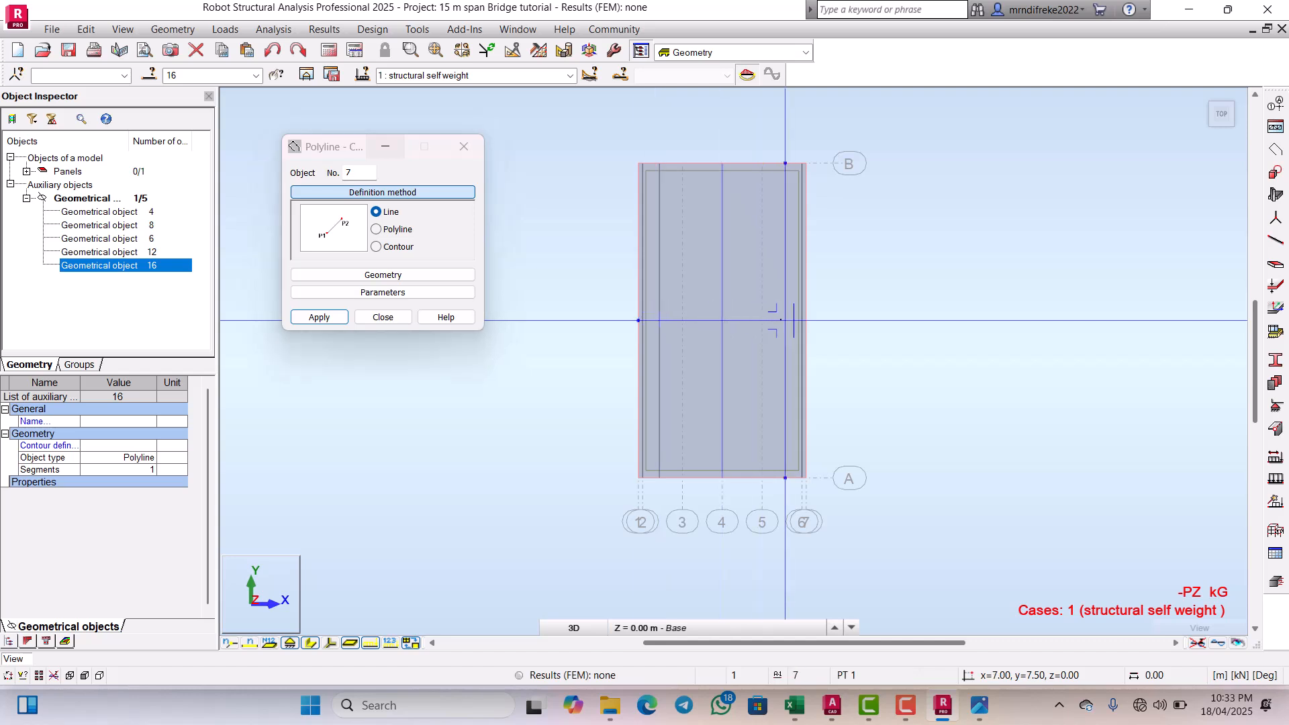
pyautogui.click(782, 320)
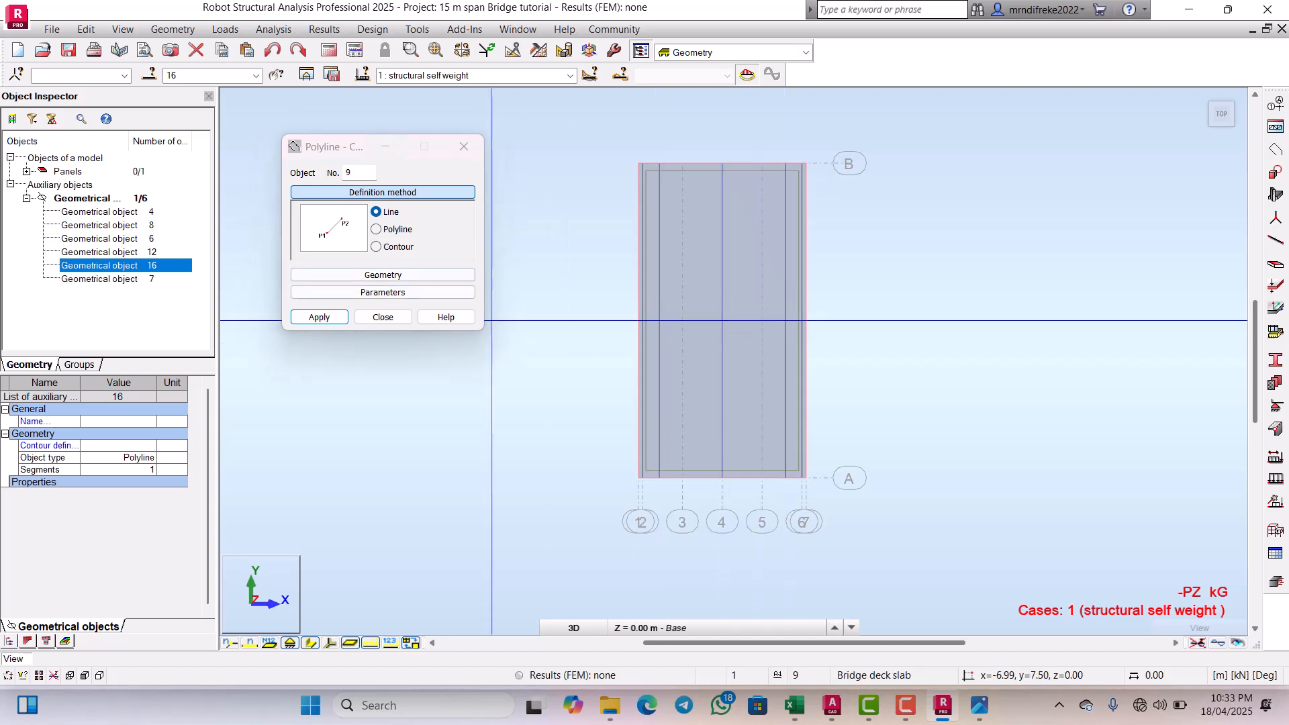
pyautogui.click(382, 316)
# Step: Add a node where the mid-span reference line meets the carriageway edge line, at coordinates 1.00, 7.50, 0.00
pyautogui.scroll(2, 660, 325)
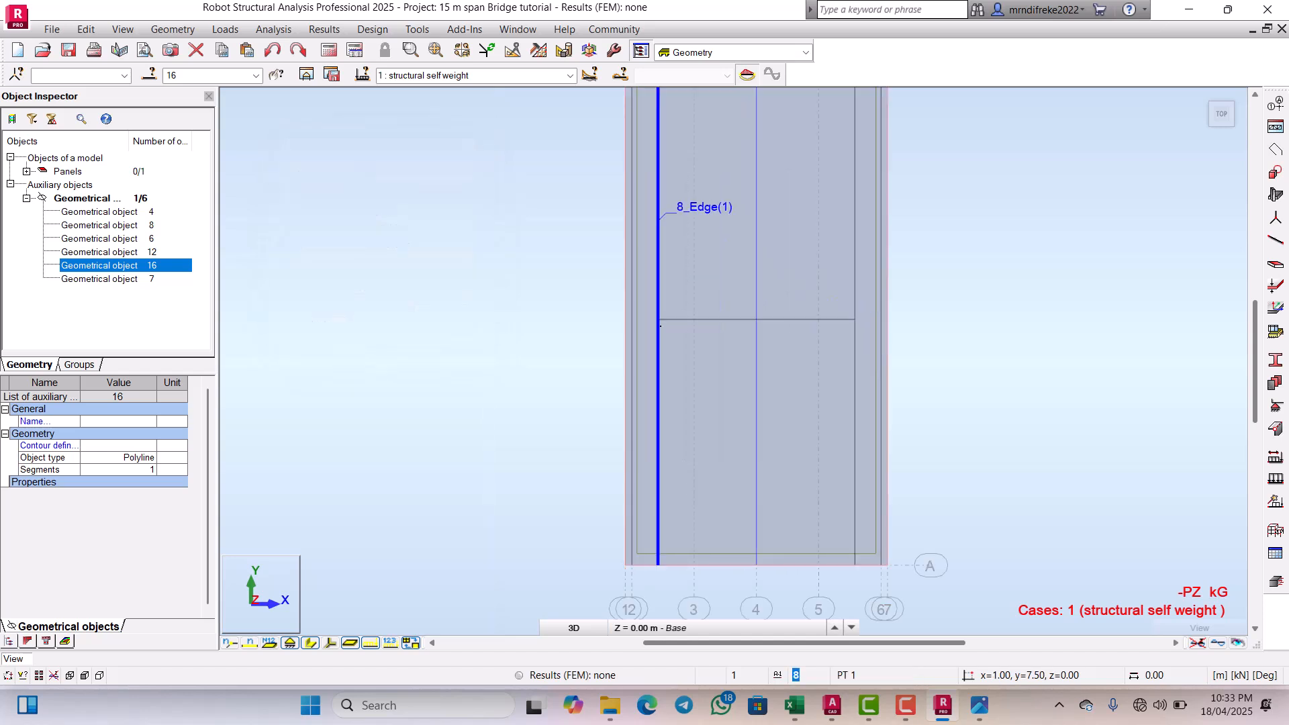
pyautogui.scroll(2, 660, 327)
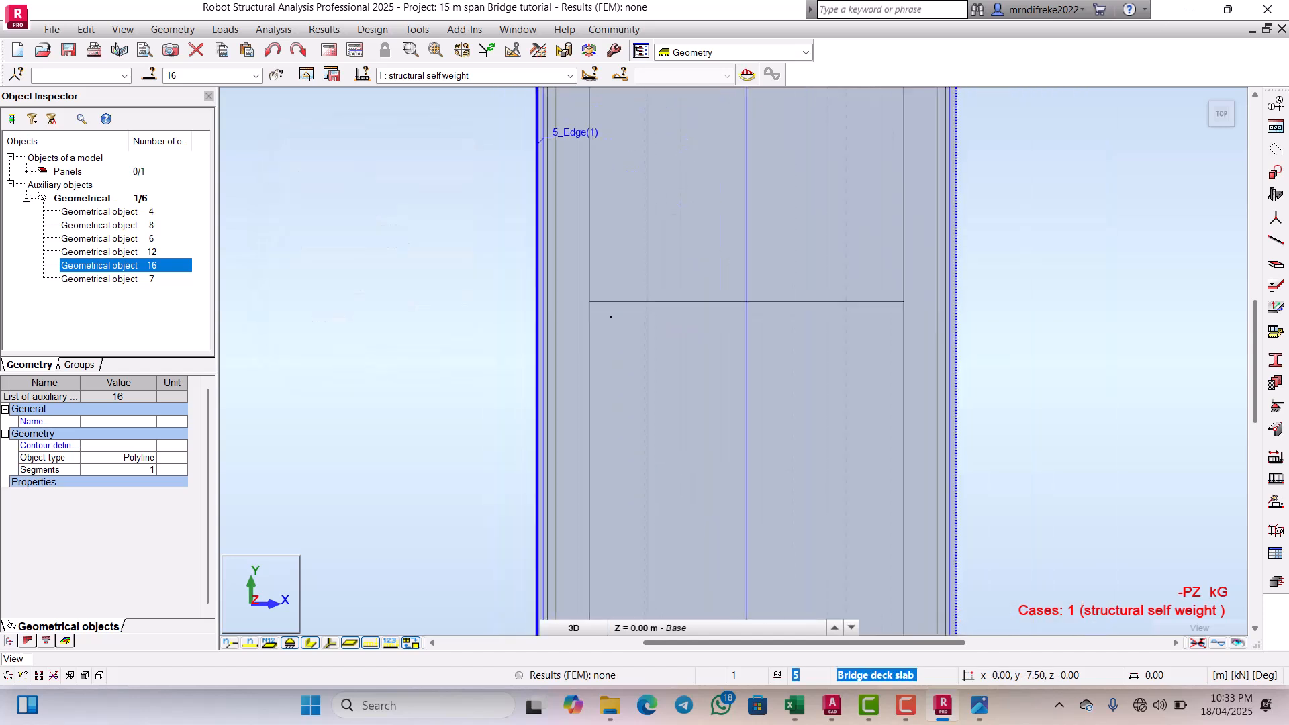
pyautogui.scroll(1, 600, 307)
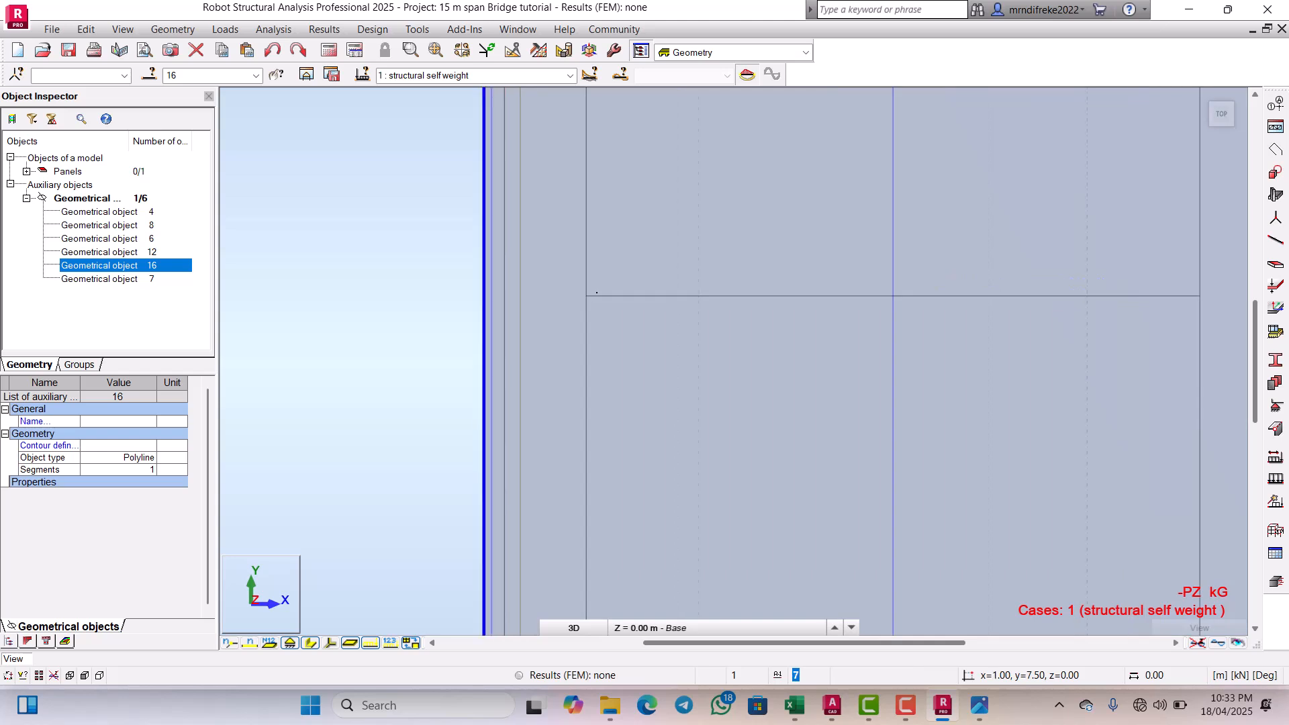
pyautogui.scroll(1, 596, 299)
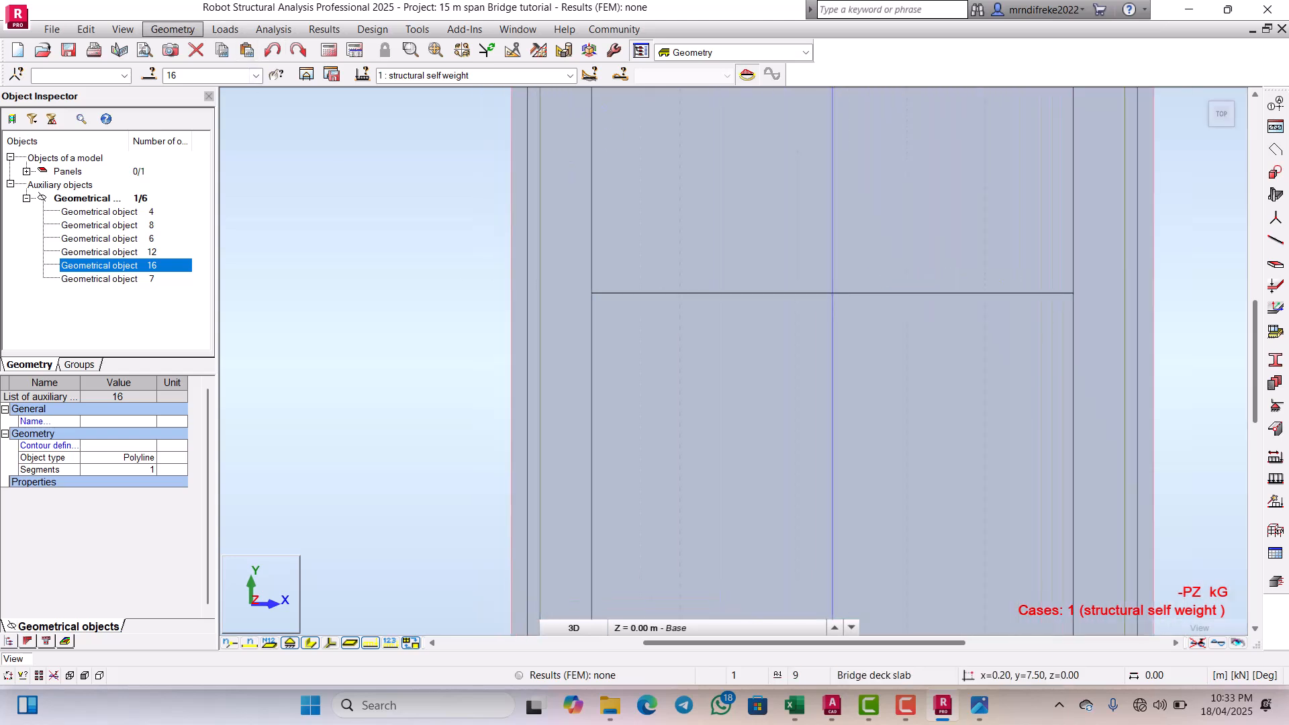
pyautogui.click(173, 29)
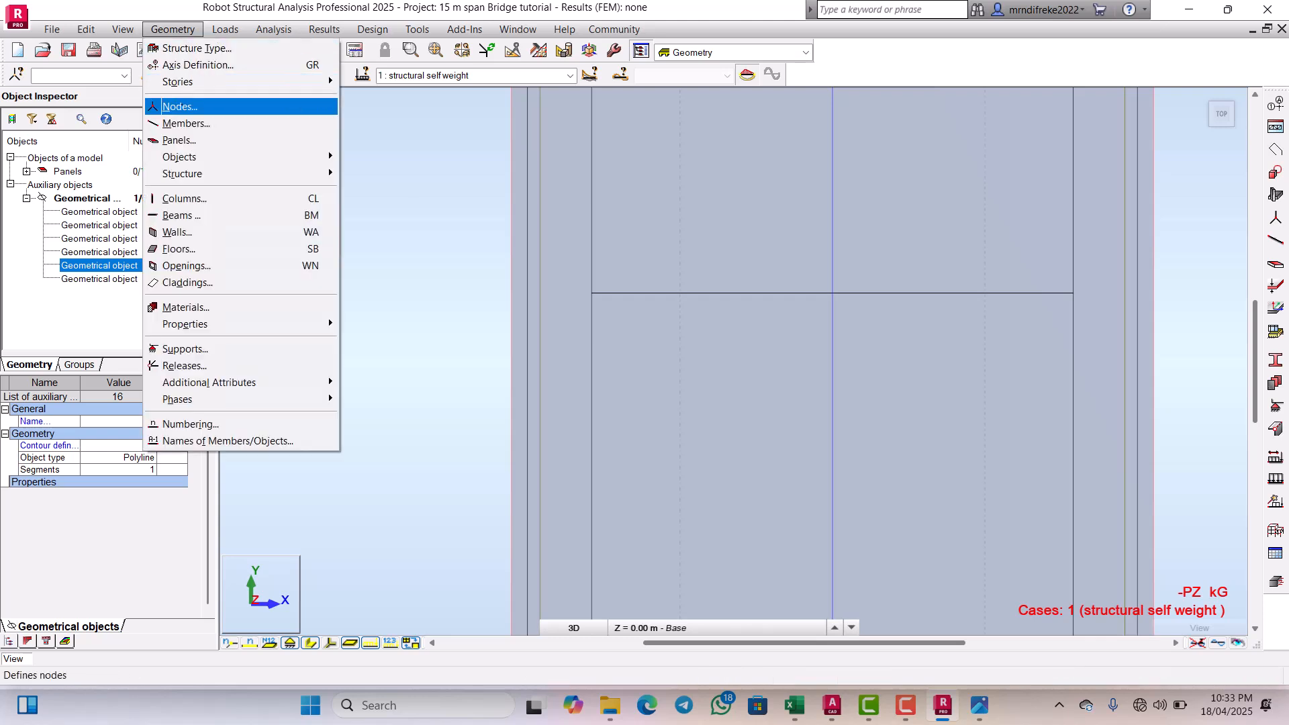
pyautogui.click(178, 107)
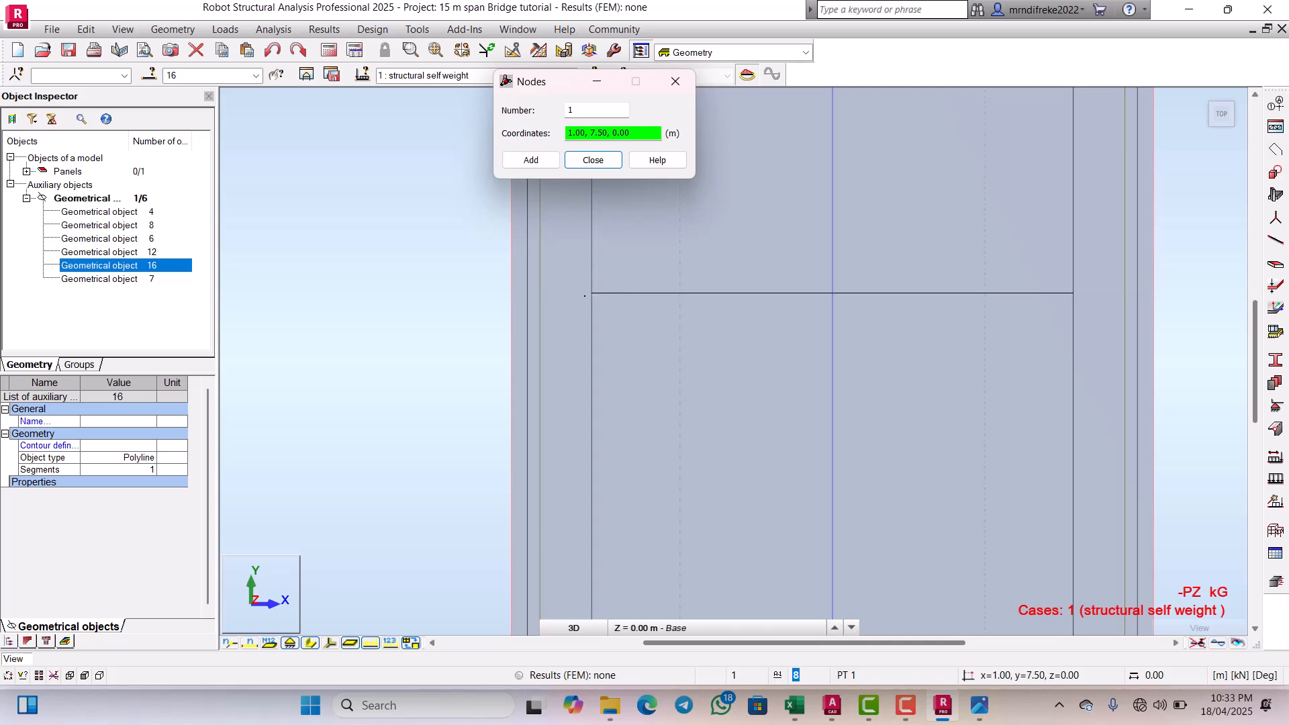
pyautogui.click(591, 293)
pyautogui.click(591, 293)
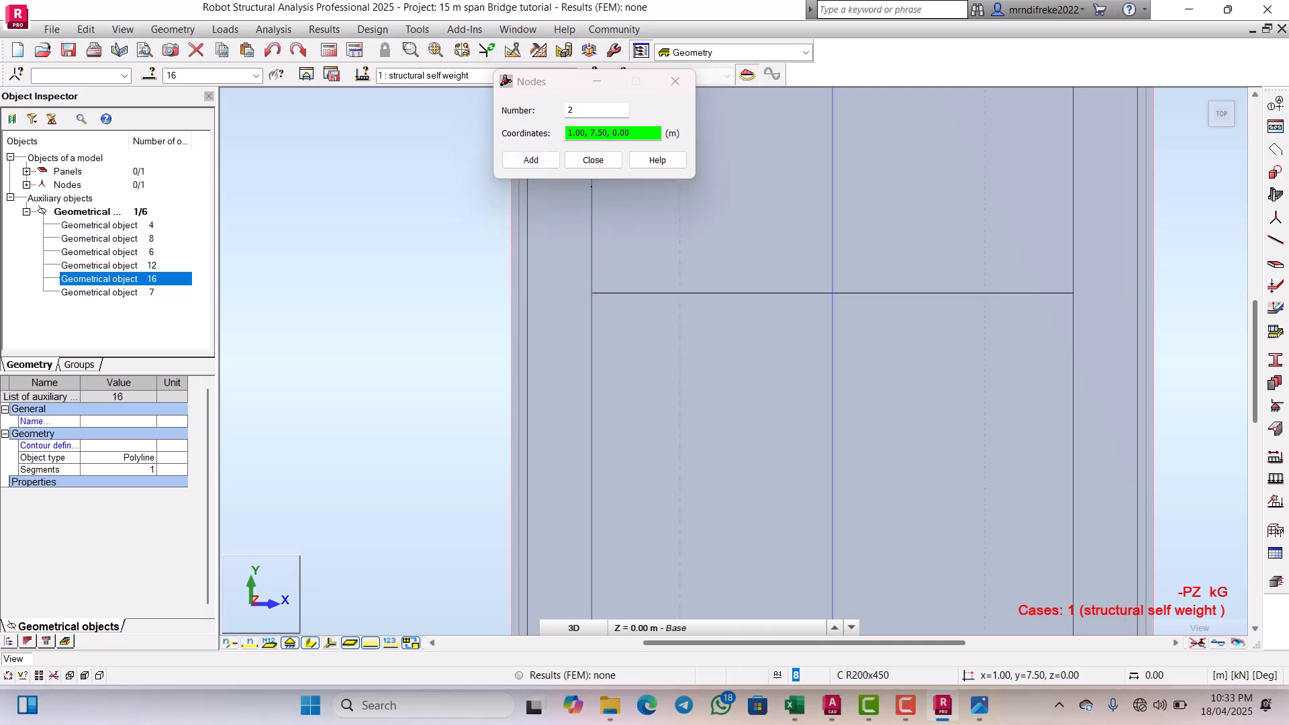
pyautogui.click(592, 160)
# Step: Switch the workspace layout to Loads and rotate the bridge deck from plan to a 3D view
pyautogui.scroll(5, 598, 300)
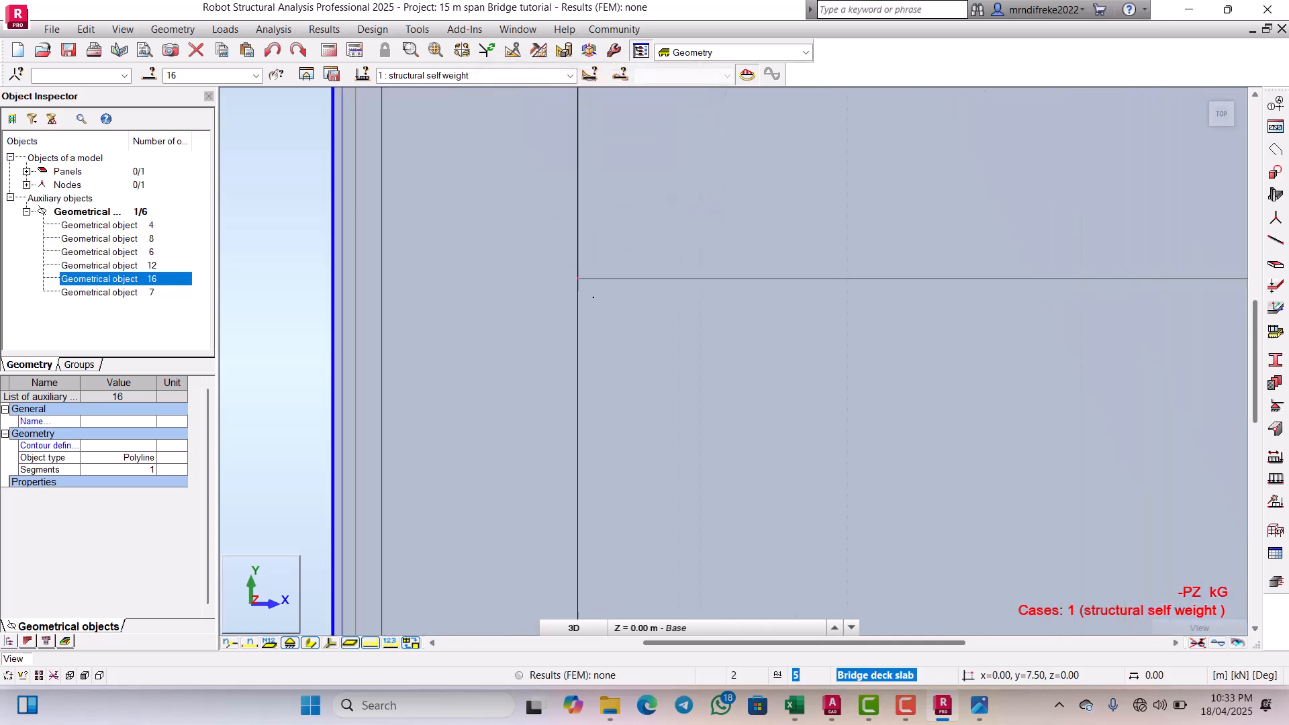
pyautogui.scroll(-6, 581, 275)
pyautogui.scroll(-3, 581, 275)
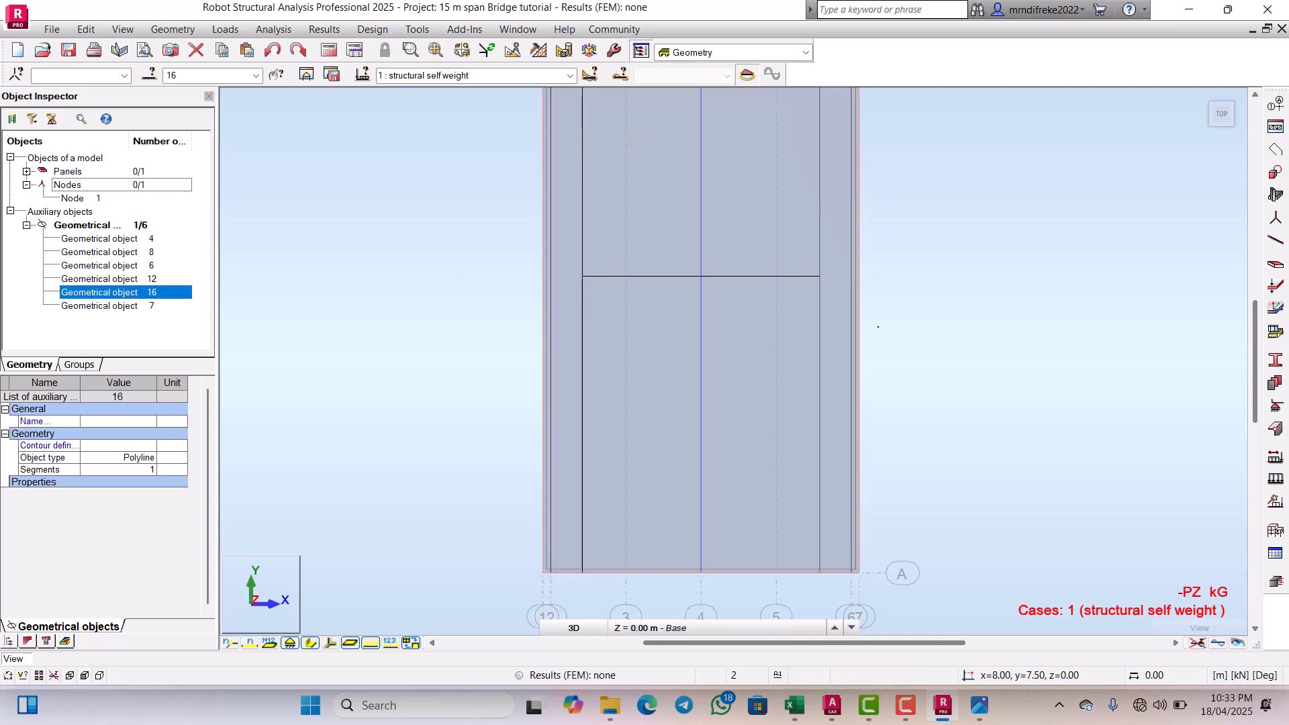
pyautogui.scroll(-3, 879, 326)
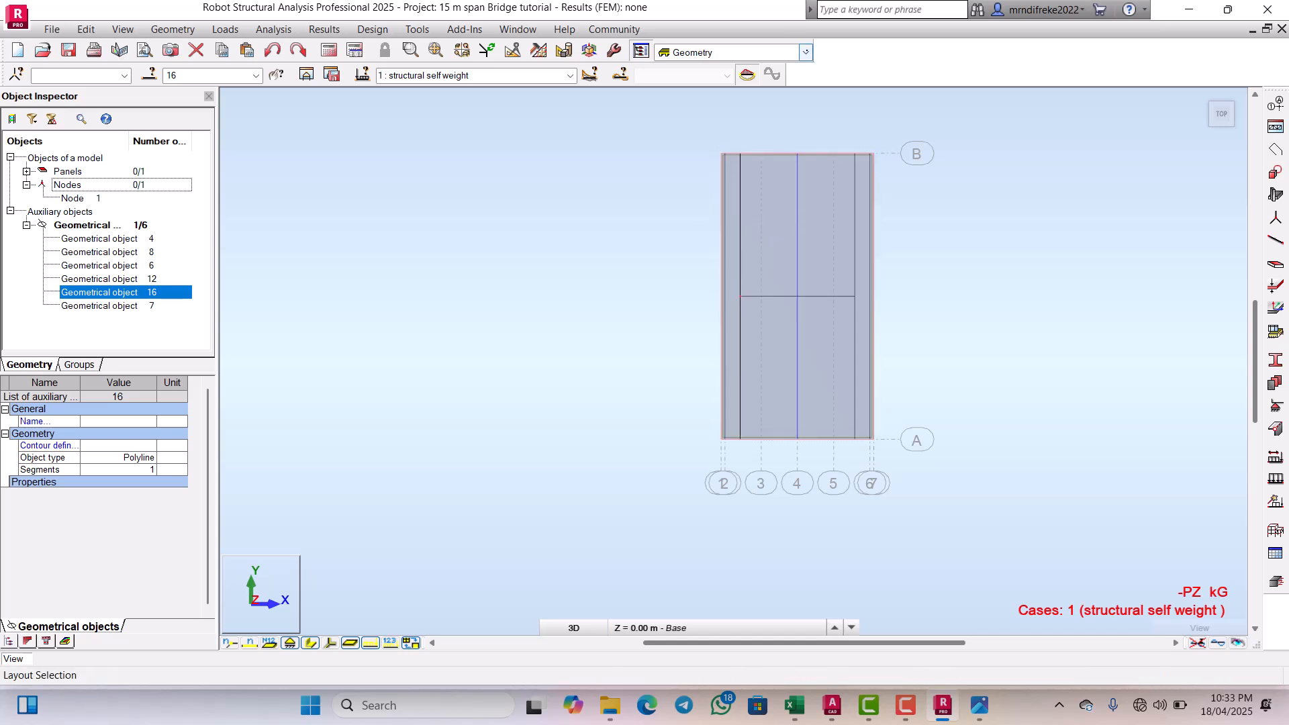
pyautogui.click(805, 53)
pyautogui.press('Return')
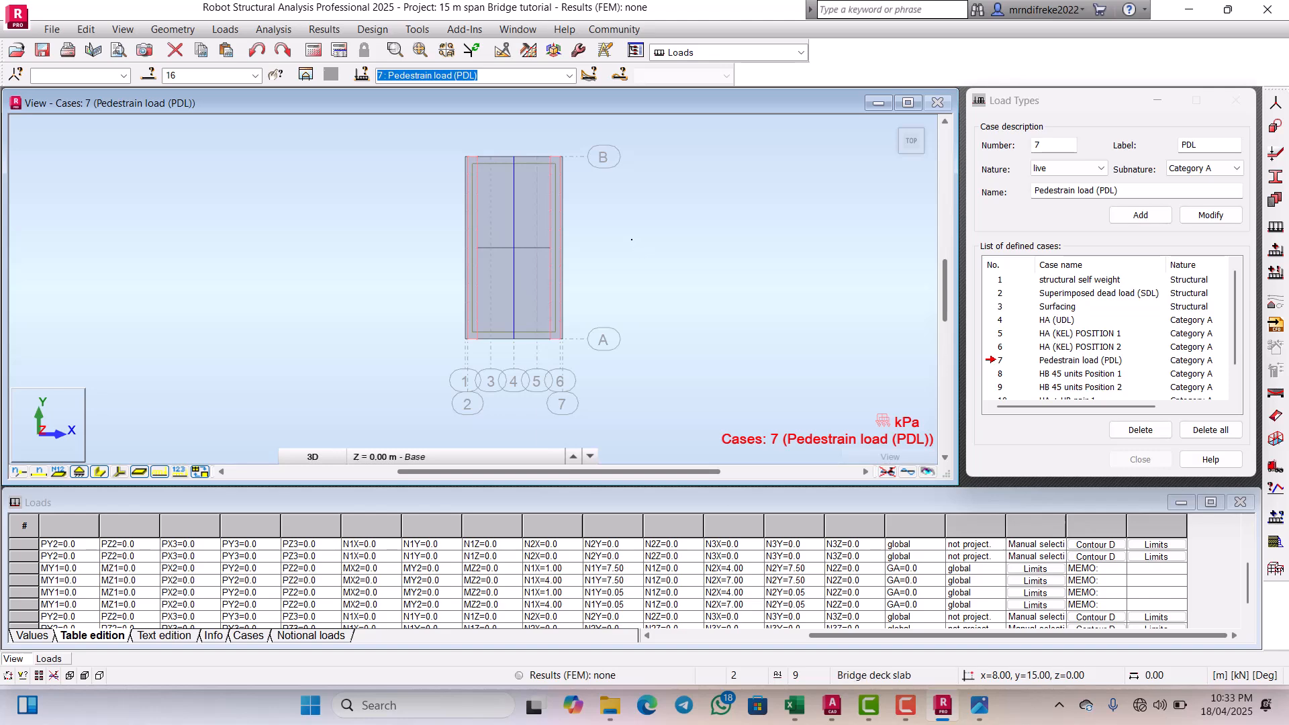
pyautogui.rightClick(539, 240)
pyautogui.click(582, 309)
pyautogui.moveTo(572, 308); pyautogui.dragTo(531, 259)
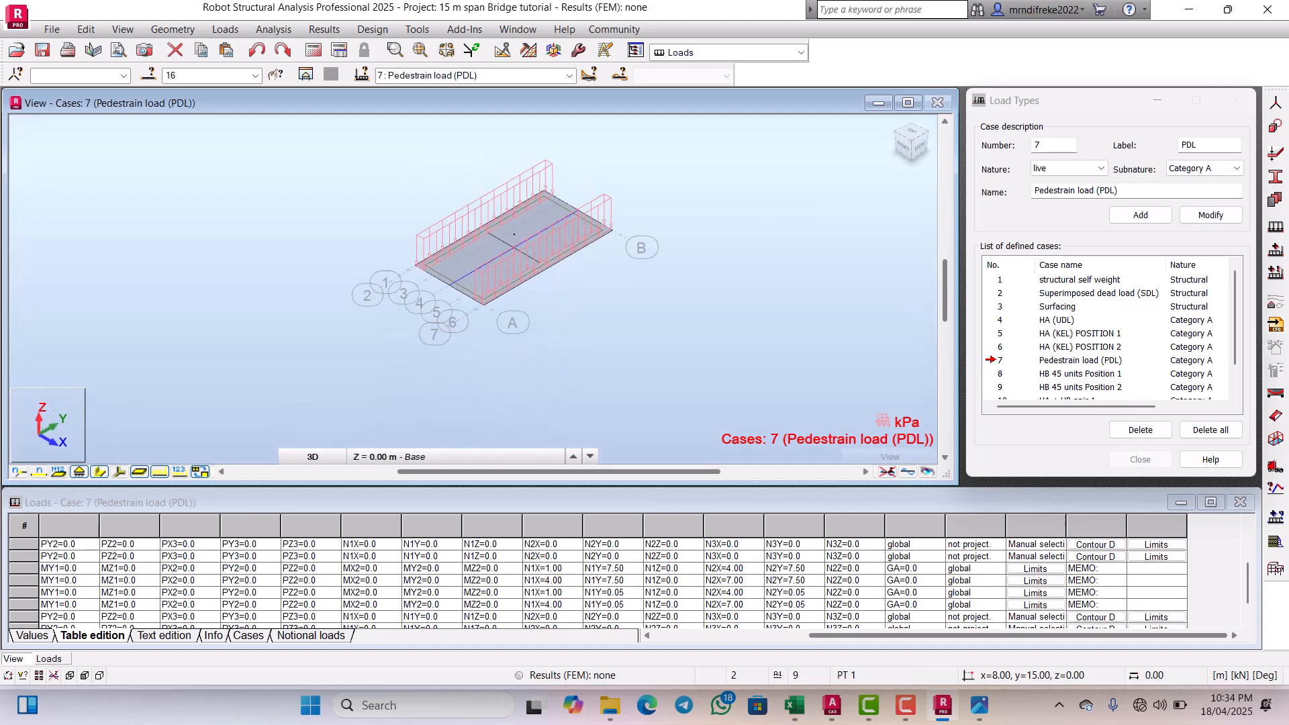
pyautogui.scroll(5, 514, 235)
pyautogui.scroll(-2, 551, 284)
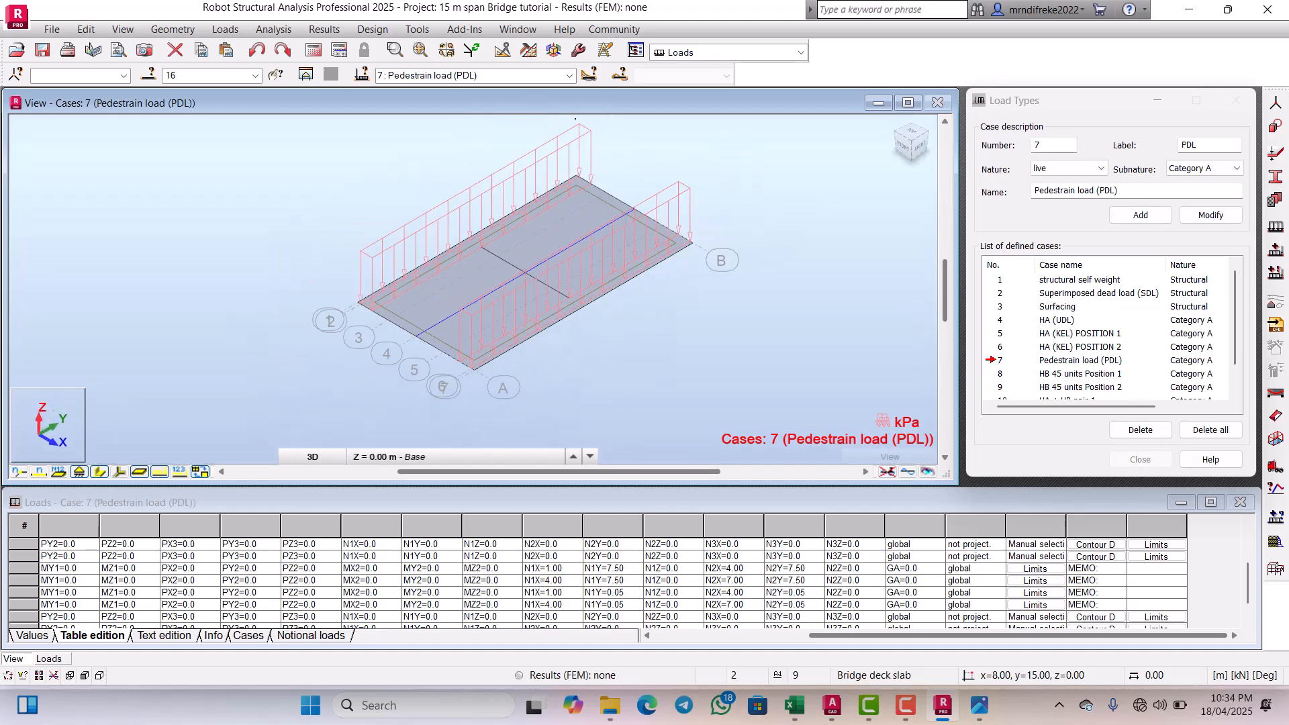
# Step: Make HB 45 units Position 1 the active load case
pyautogui.click(570, 75)
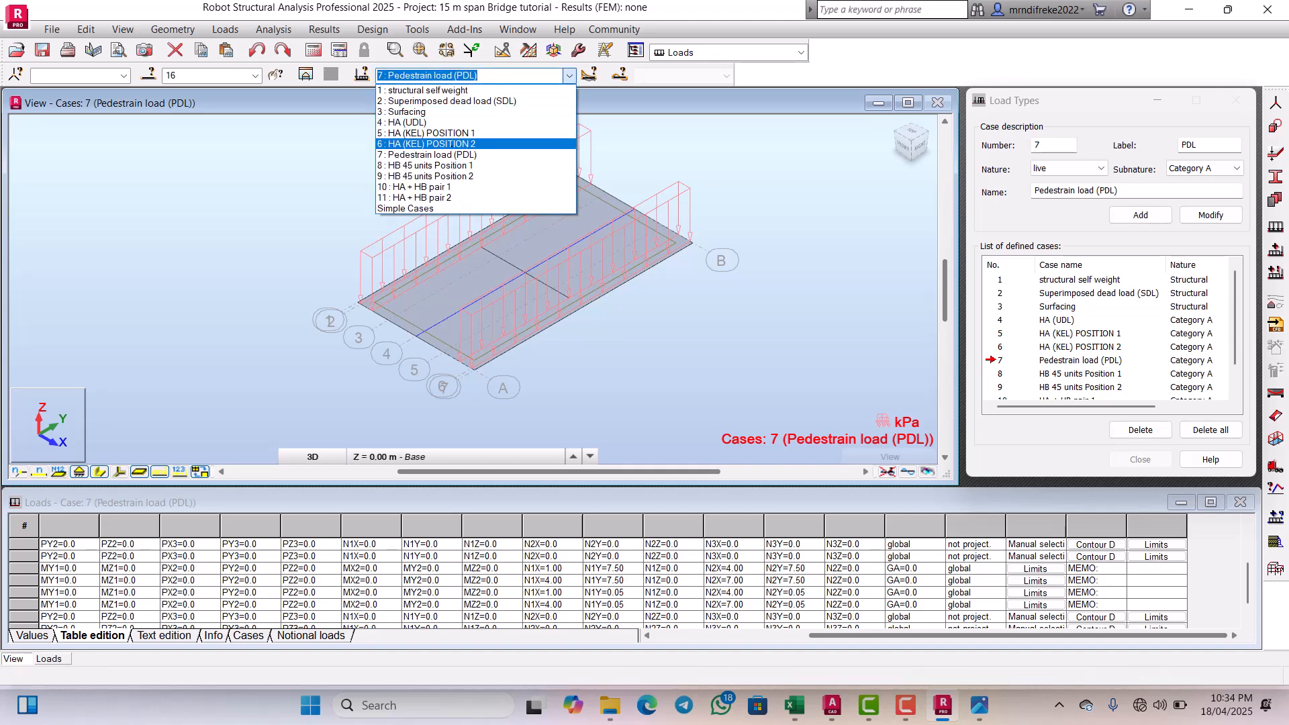
pyautogui.click(429, 165)
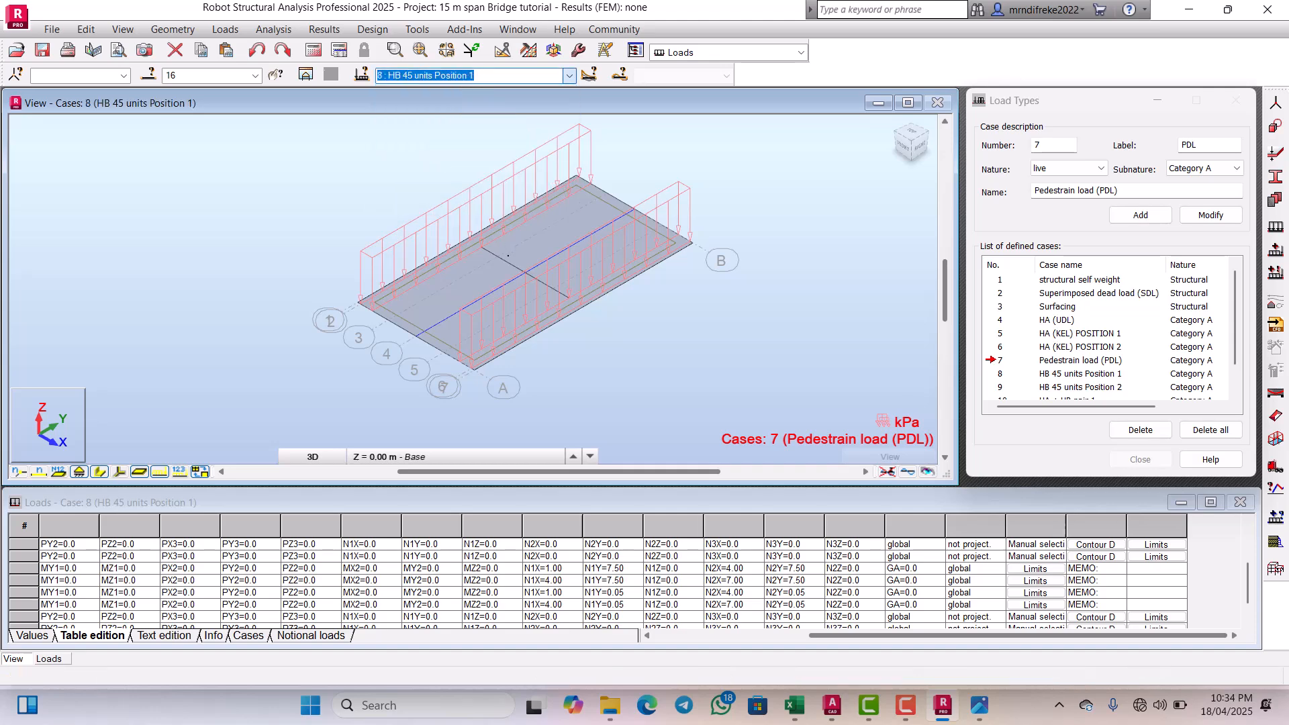
pyautogui.scroll(1, 506, 278)
pyautogui.scroll(3, 506, 278)
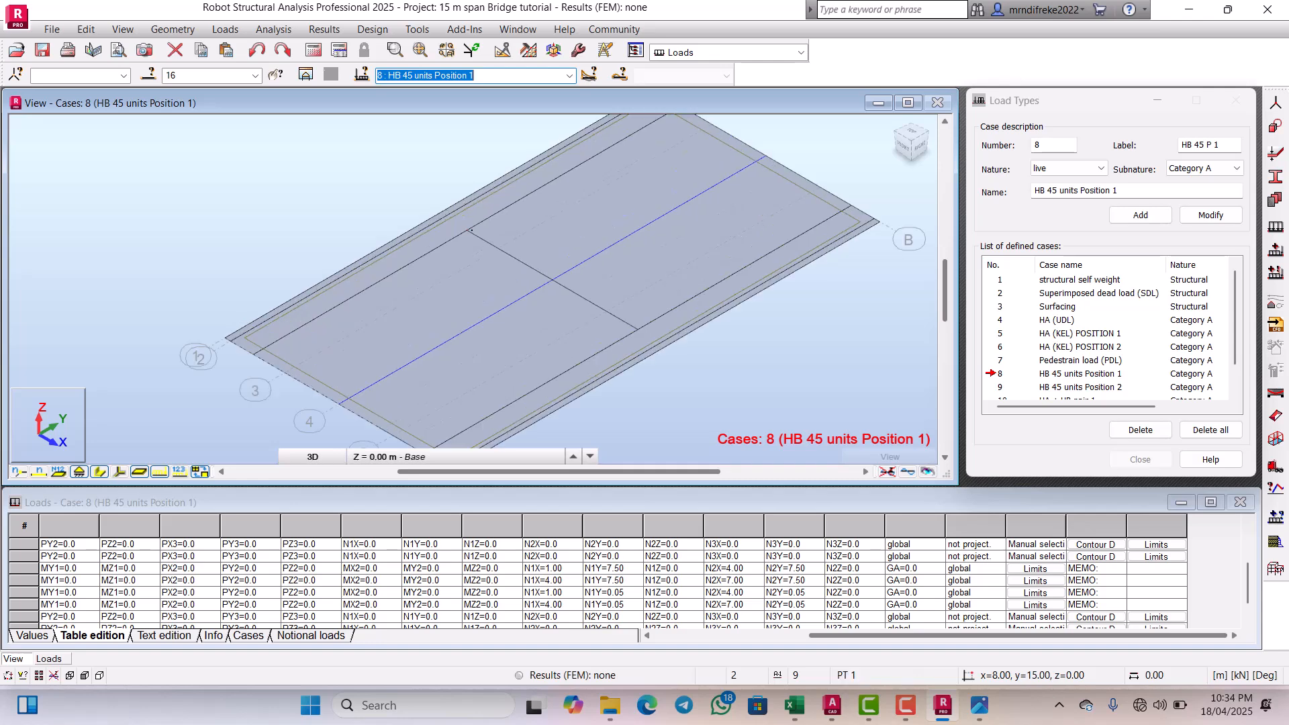
pyautogui.scroll(-2, 501, 237)
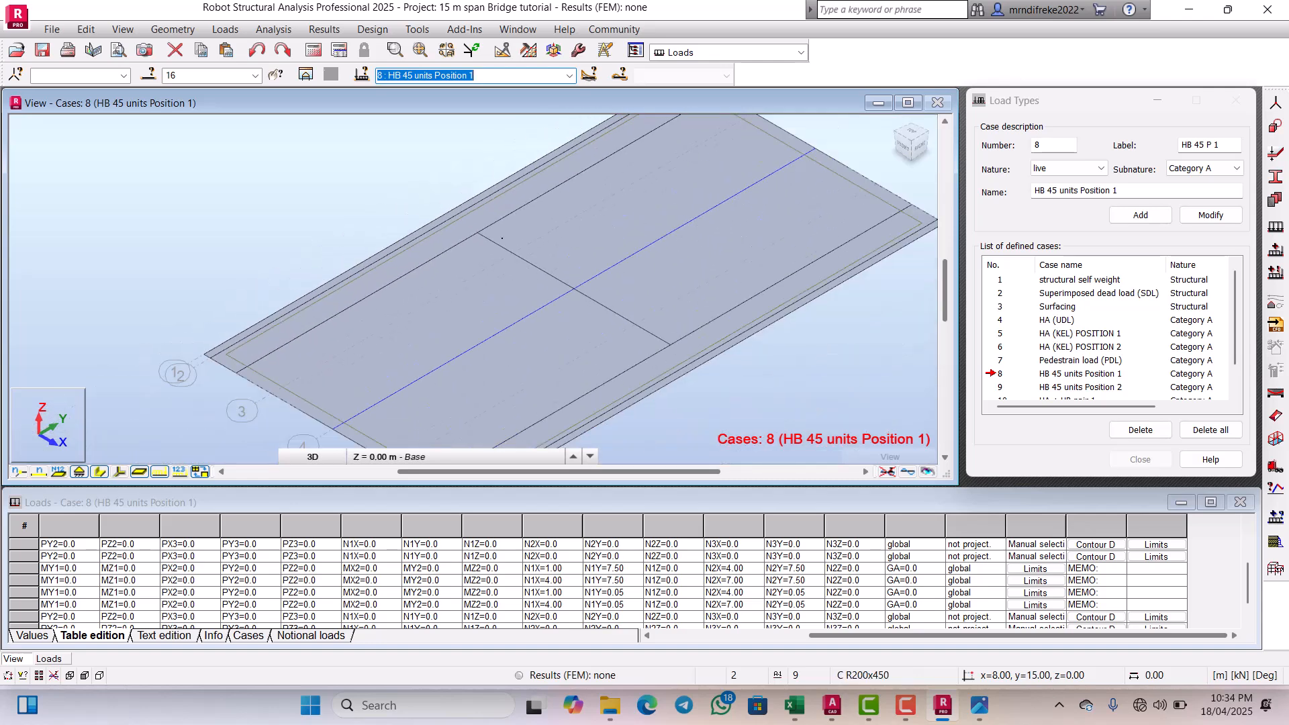
# Step: Clear the current selection, select the new node on the mid-span line, and open the load definition for it
pyautogui.rightClick(424, 198)
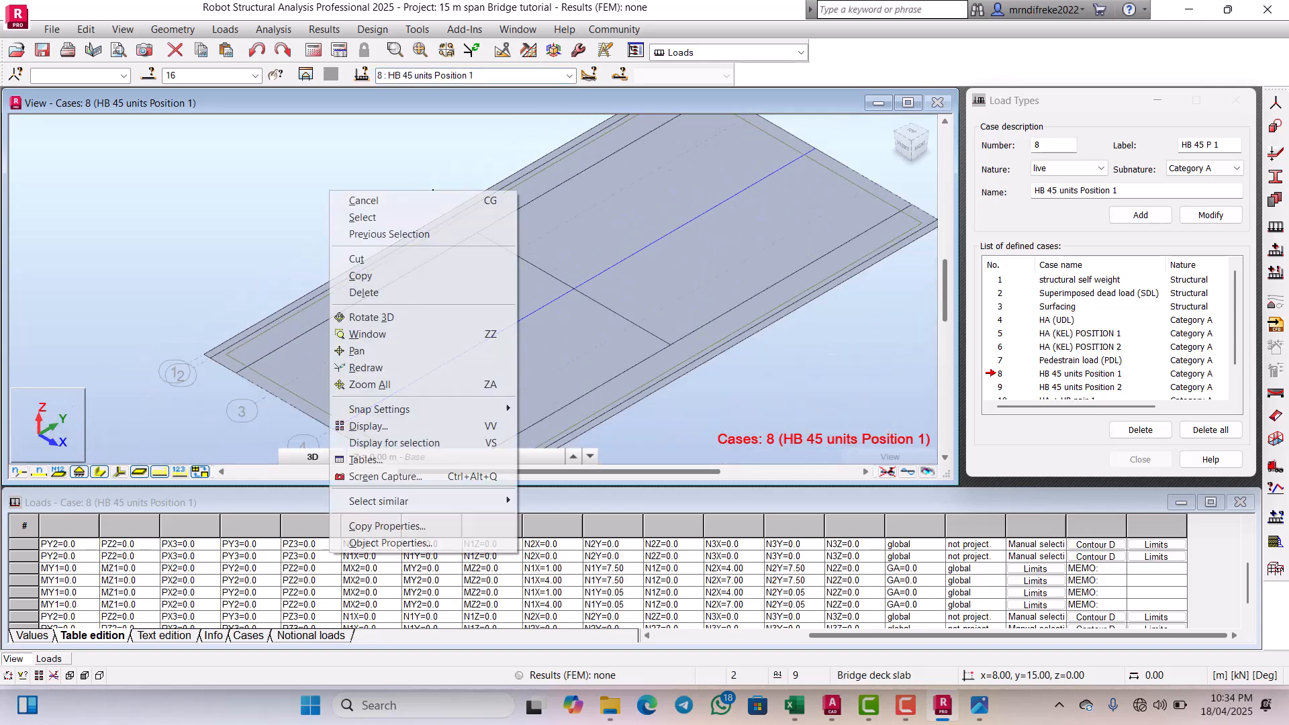
pyautogui.click(366, 199)
pyautogui.click(475, 223)
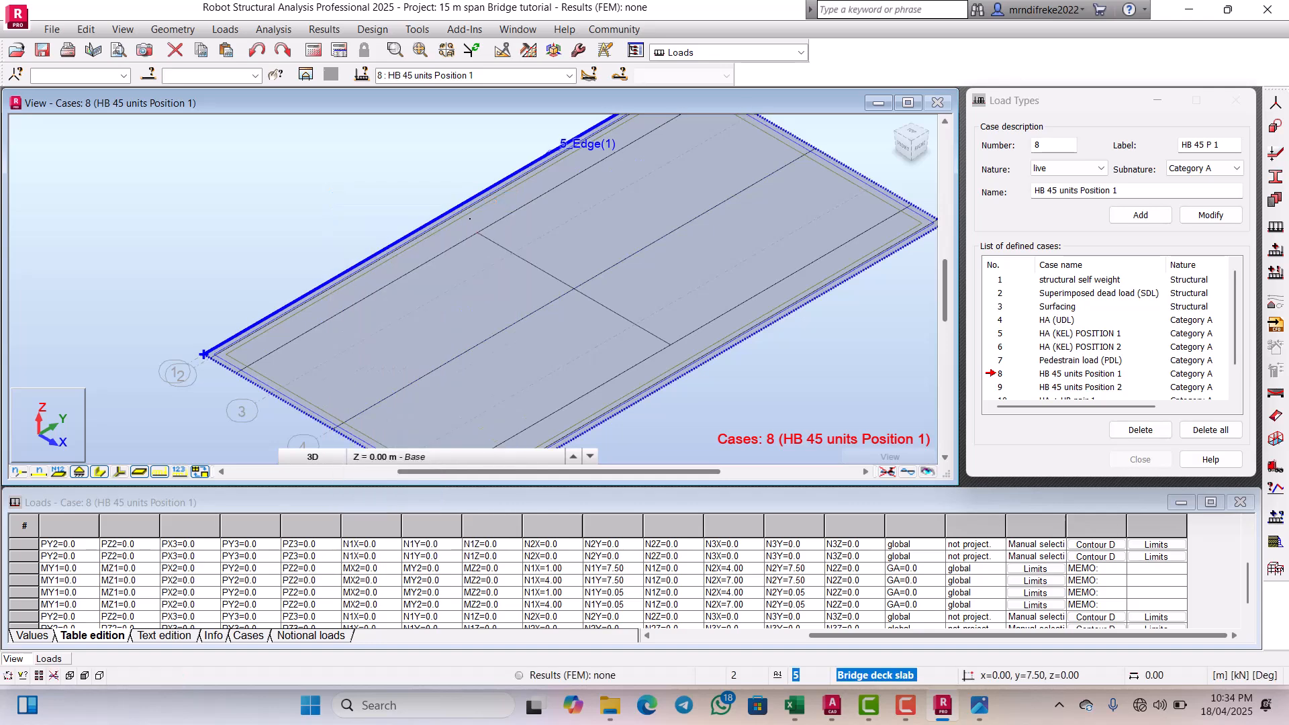
pyautogui.moveTo(470, 218); pyautogui.dragTo(506, 255)
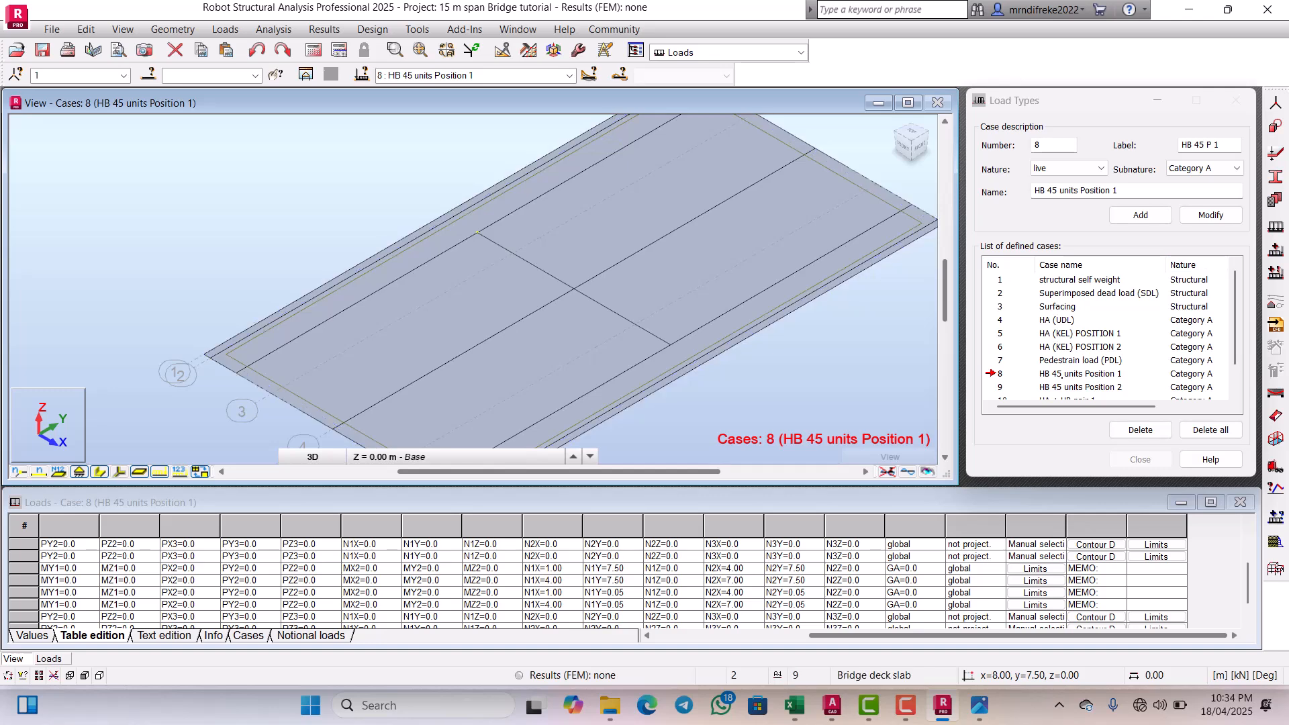
pyautogui.click(1274, 249)
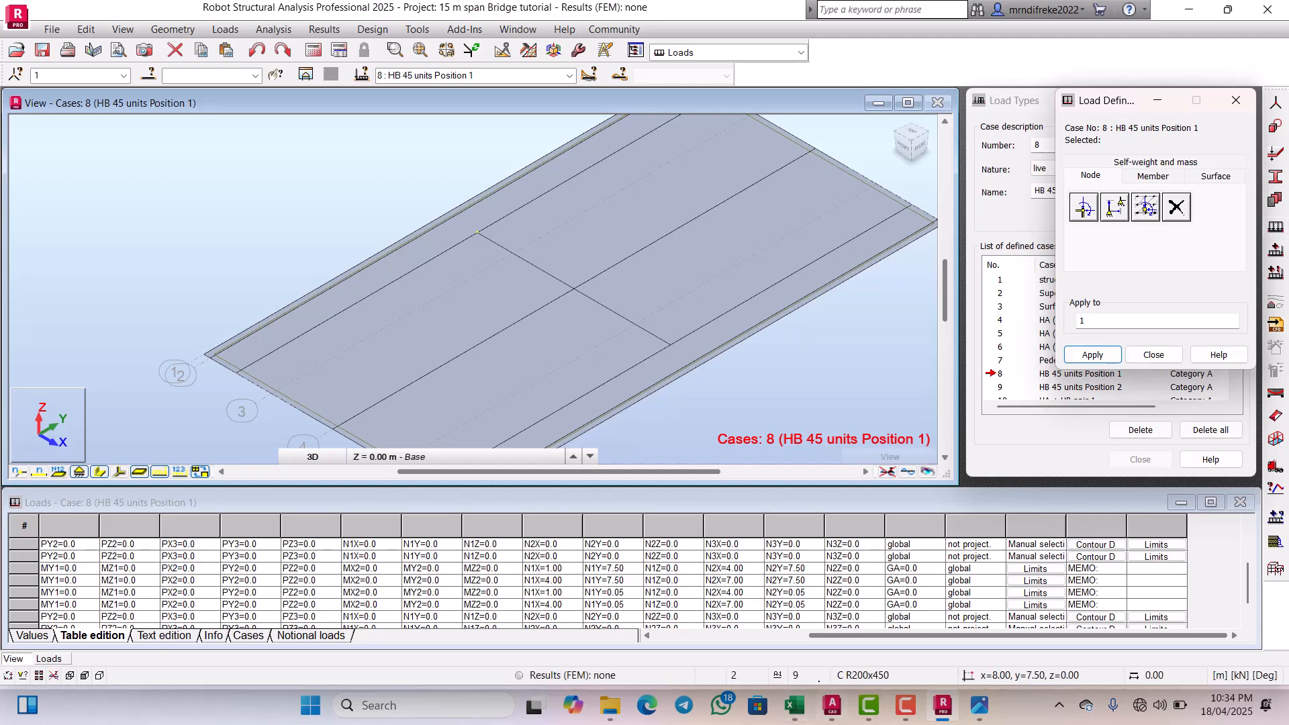
# Step: Look up the HB 45 units load per wheel in the Excel bridge design sheet and return to Robot Structural Analysis
pyautogui.click(795, 705)
pyautogui.scroll(-3, 644, 430)
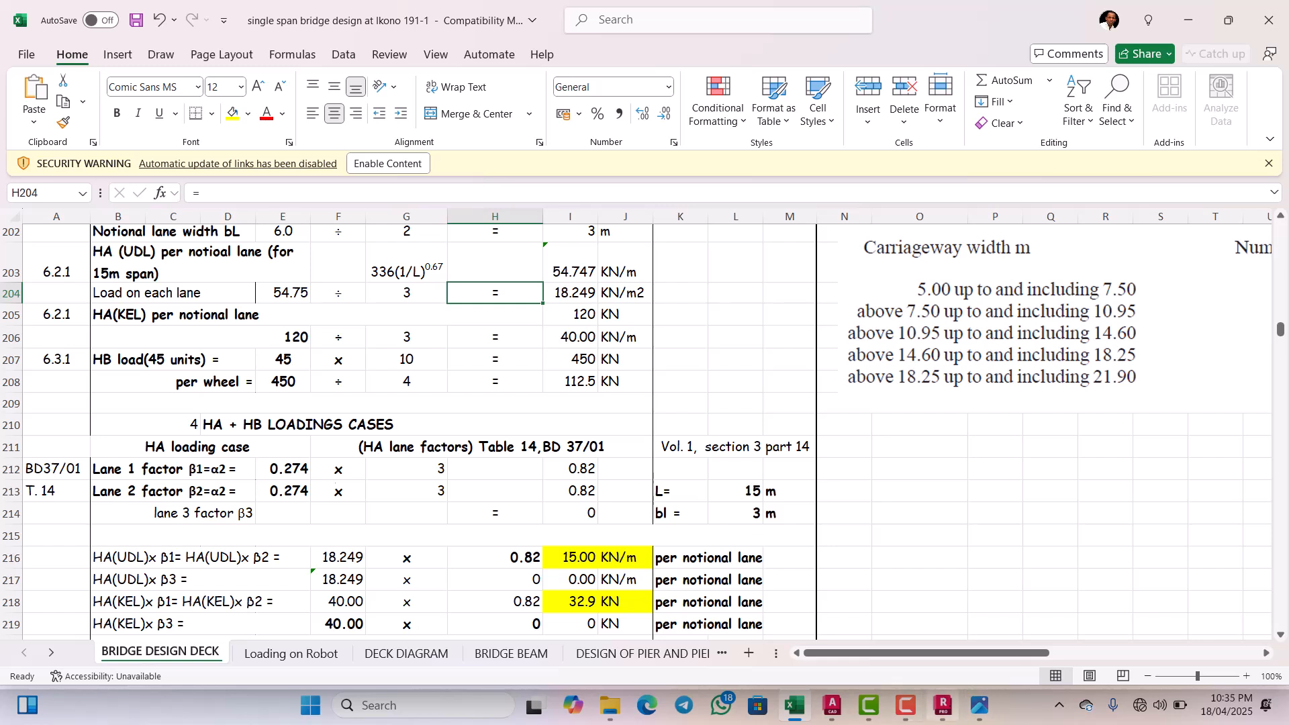
pyautogui.click(943, 704)
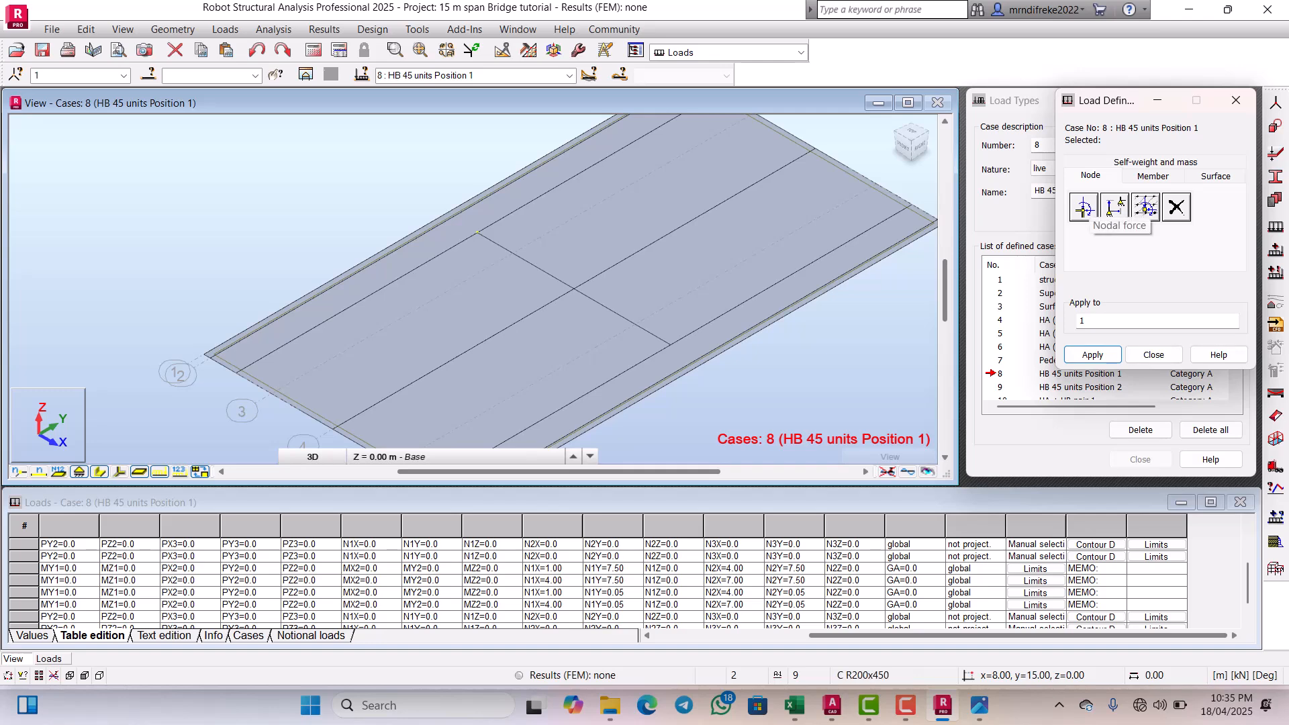
# Step: Apply a nodal force of -112.5 kN in the Z direction to node 1 under HB 45 units Position 1
pyautogui.click(1082, 208)
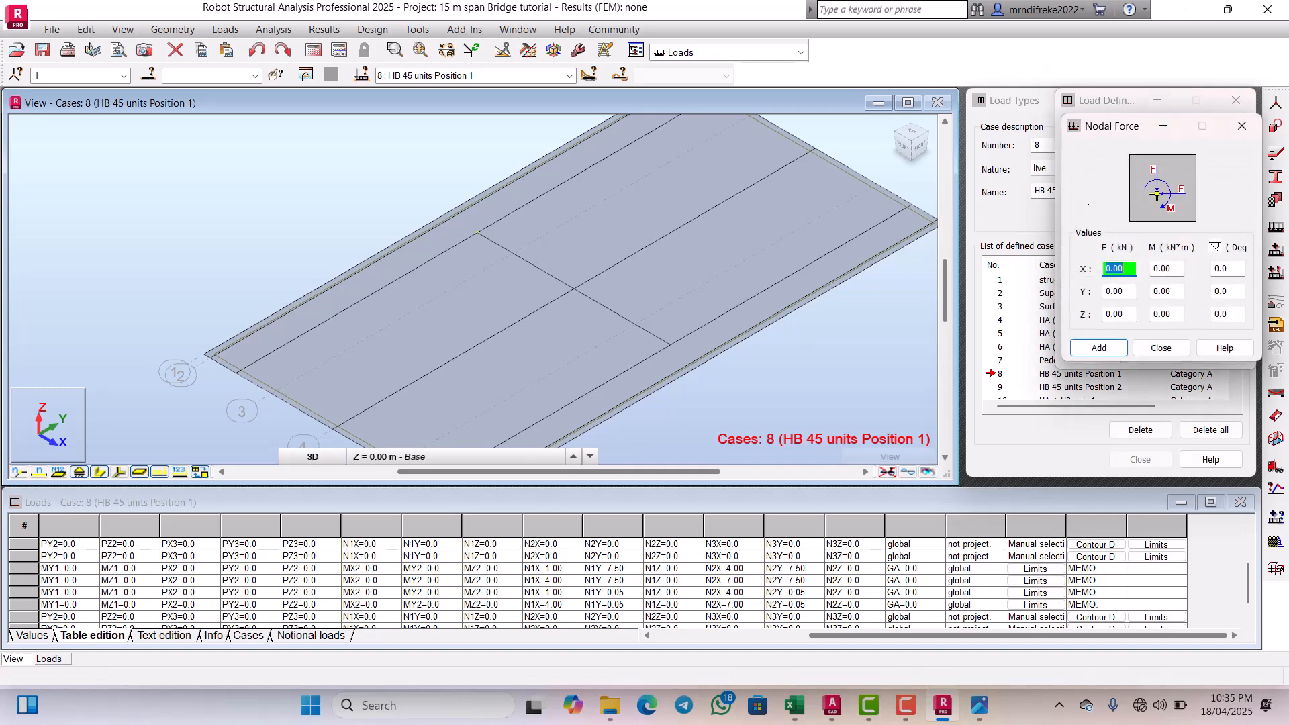
pyautogui.click(1123, 314)
pyautogui.press('BackSpace')
pyautogui.press('BackSpace')
pyautogui.press('BackSpace')
pyautogui.press('BackSpace')
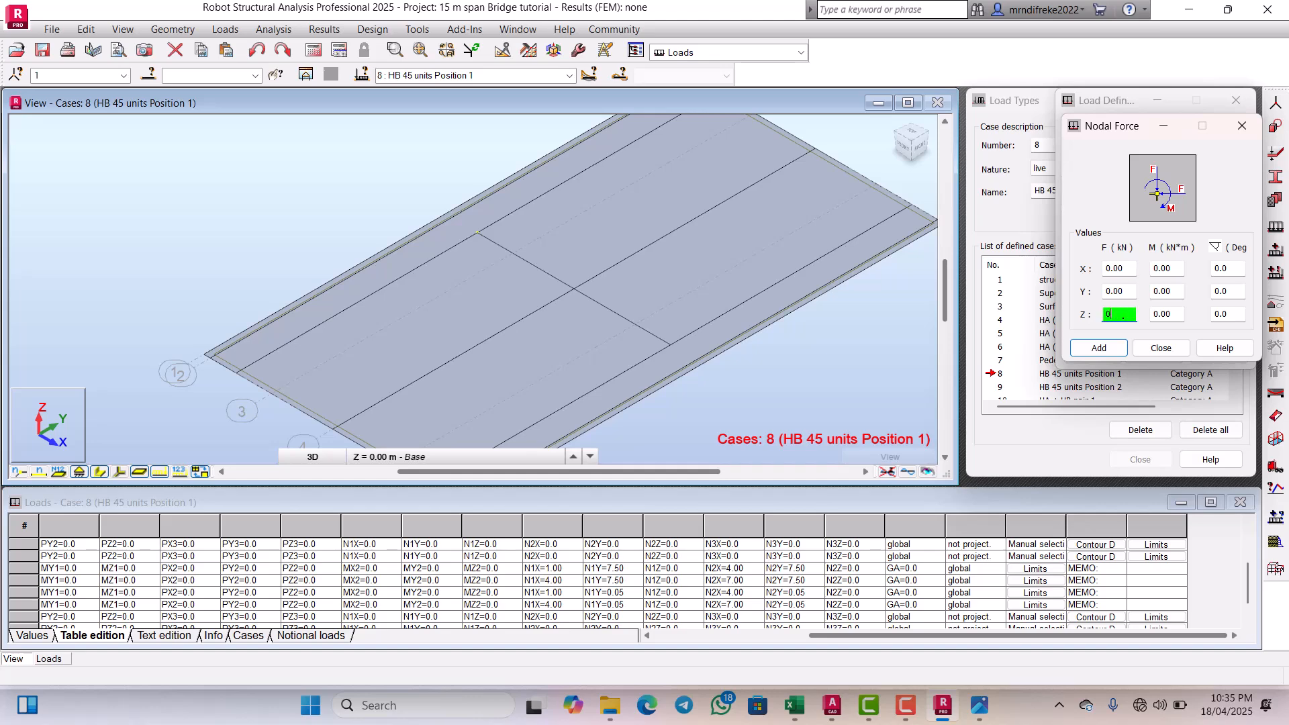
pyautogui.write('-112.5')
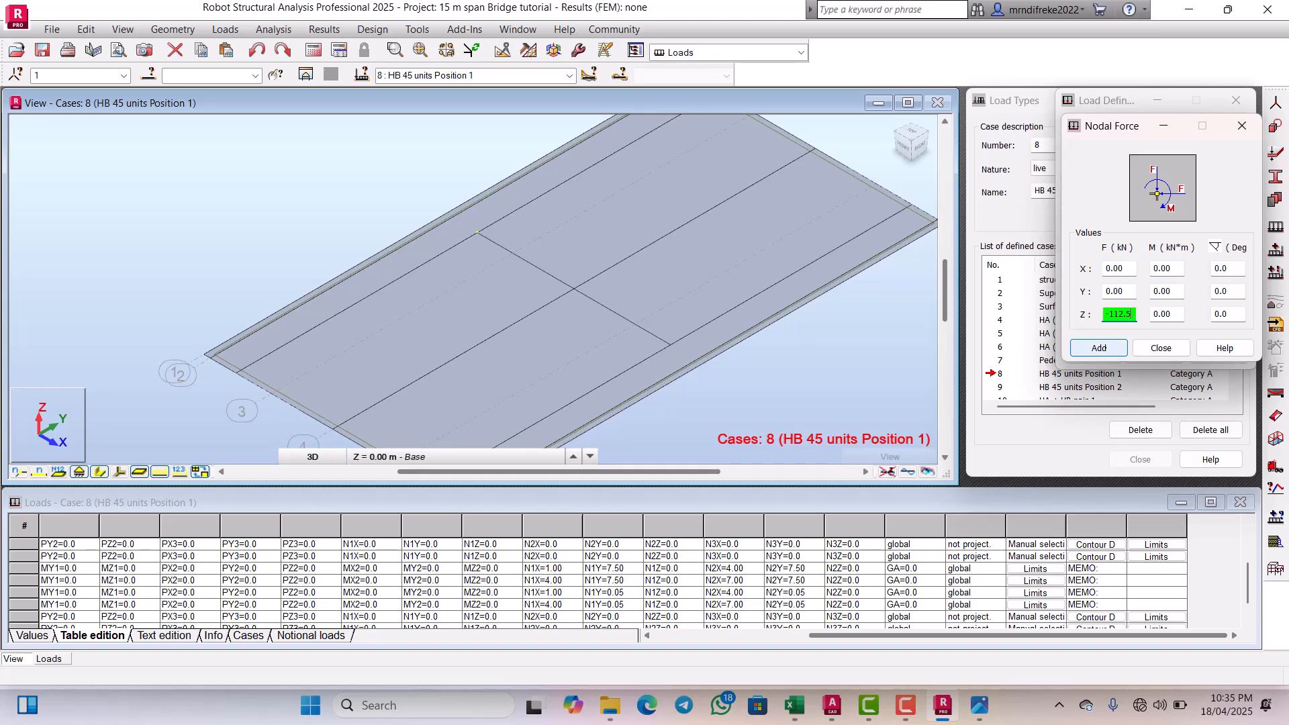
pyautogui.click(1101, 347)
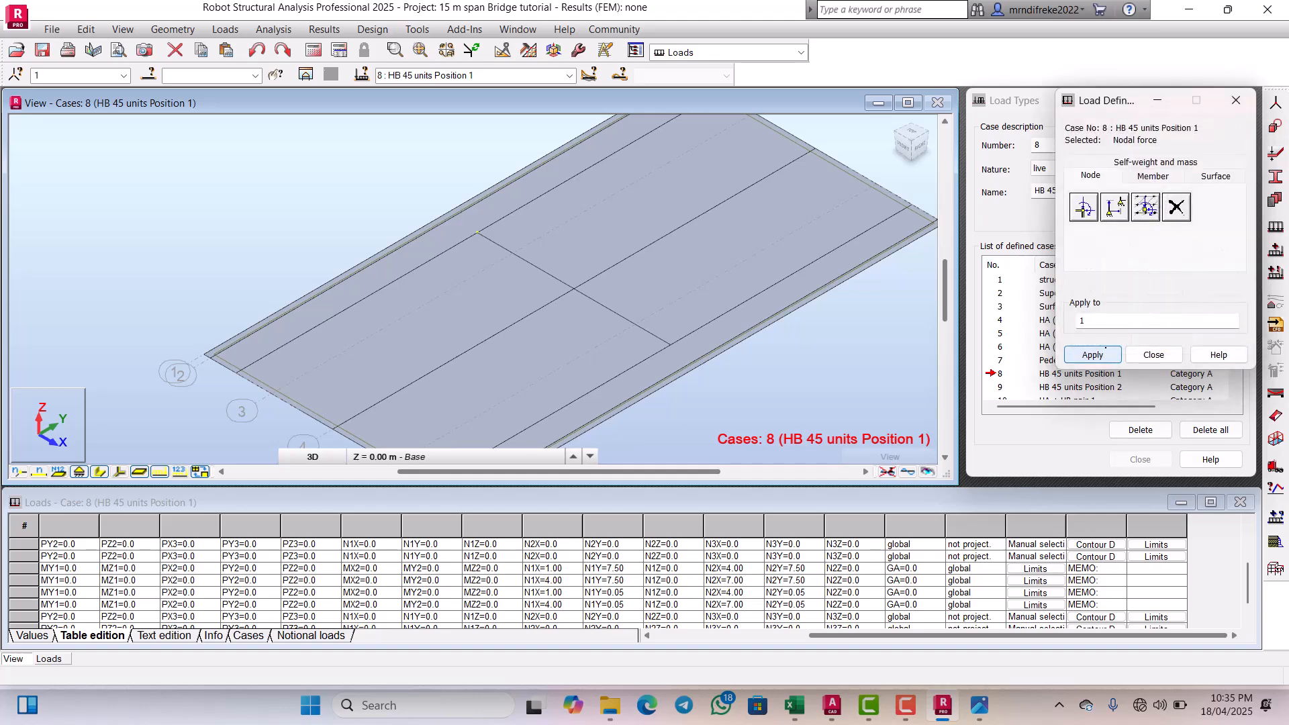
pyautogui.click(1099, 355)
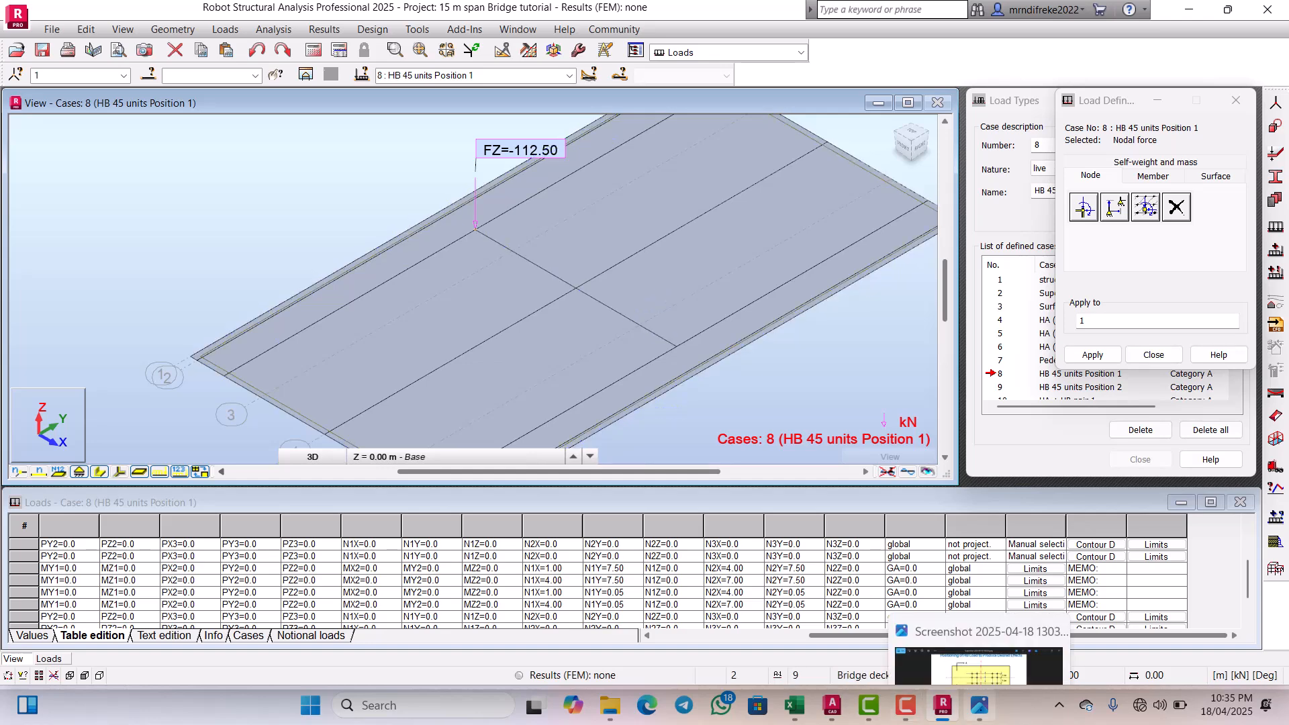
# Step: Check the wheel spacing in the HB load positioning image, return to Robot Structural Analysis, and close the load definition
pyautogui.click(979, 704)
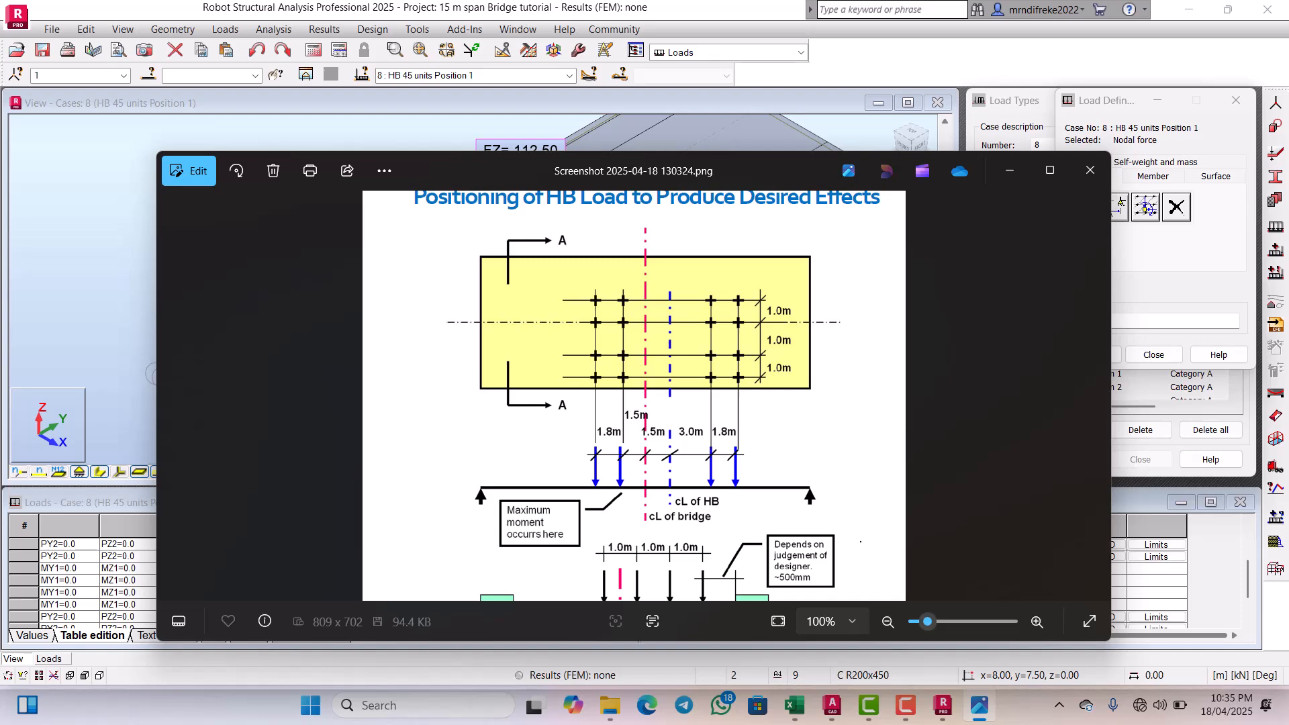
pyautogui.click(942, 705)
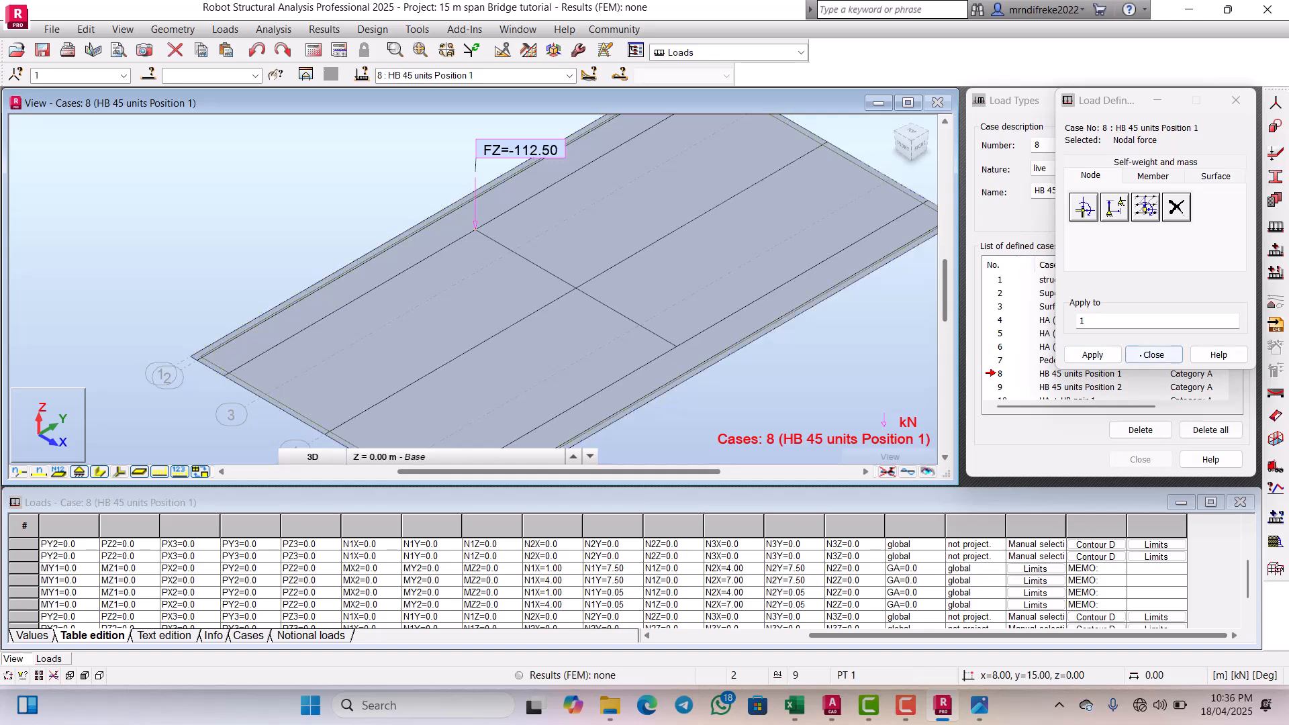
pyautogui.click(1153, 355)
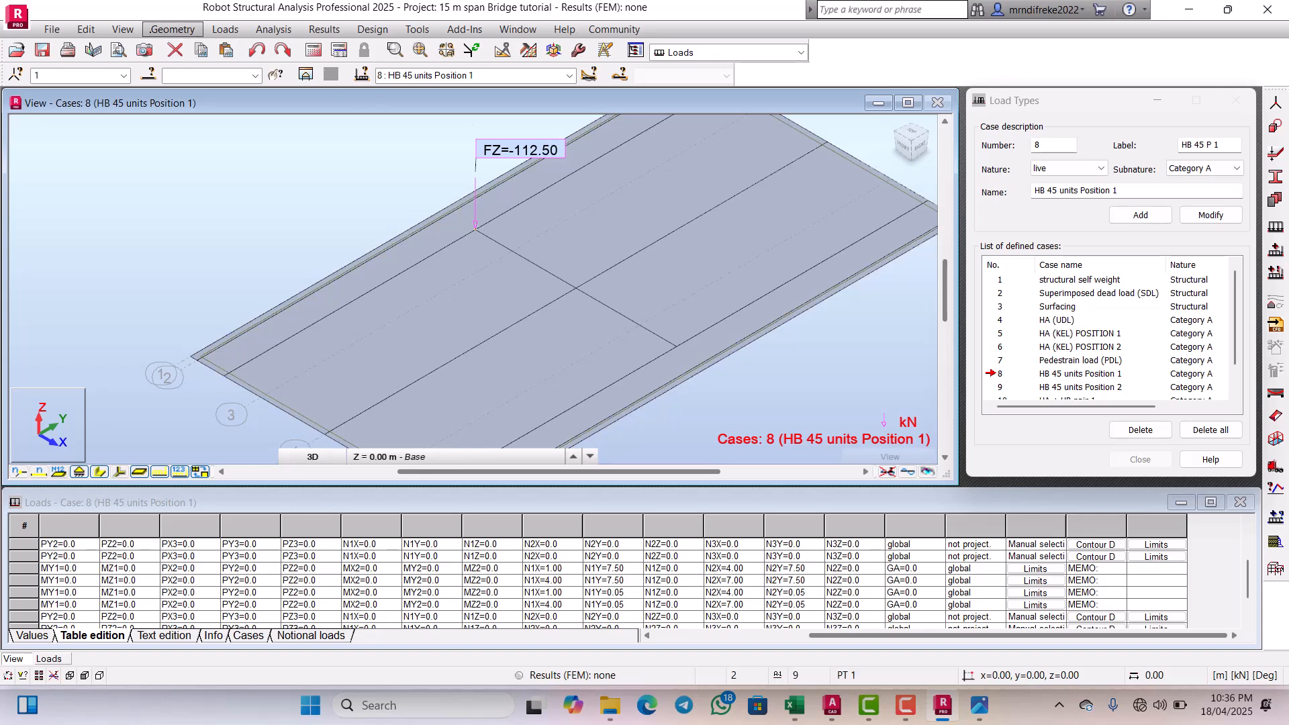
# Step: Copy the loaded mid-span node by a translation vector of 1,0,0 m with 3 repetitions
pyautogui.click(172, 29)
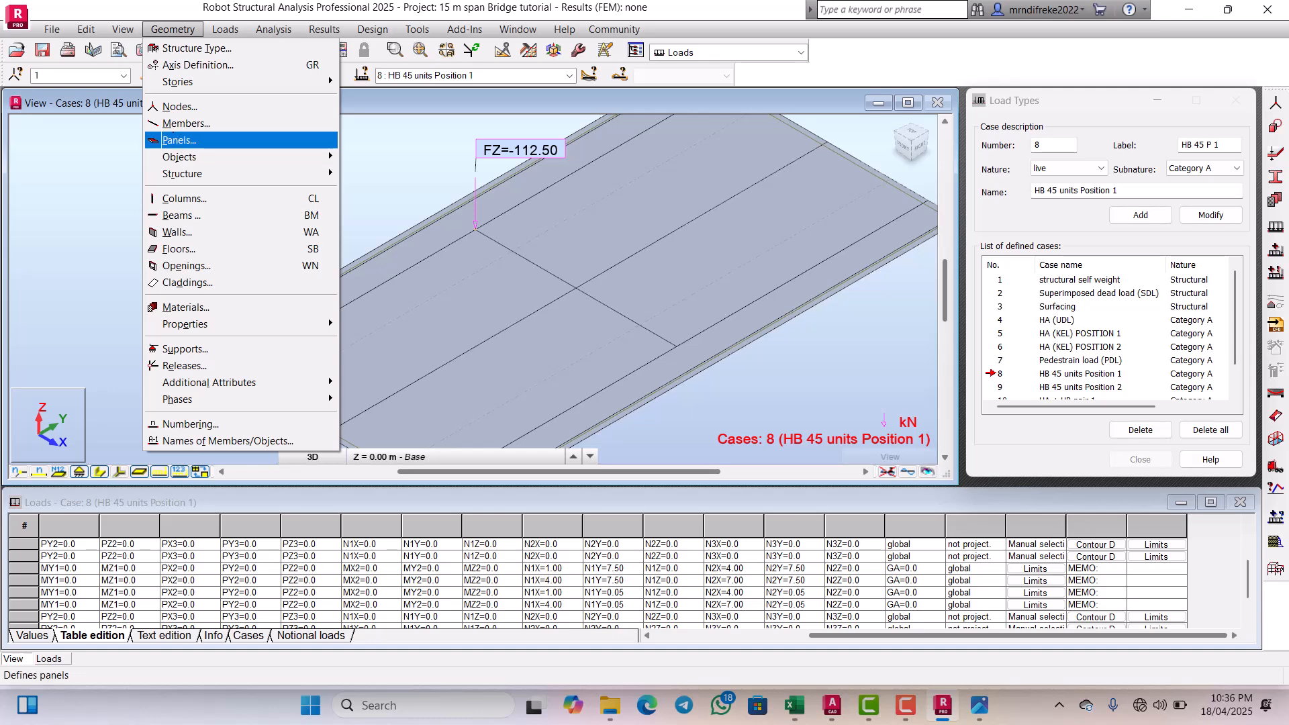
pyautogui.moveTo(108, 30)
pyautogui.press('Left')
pyautogui.press('Escape')
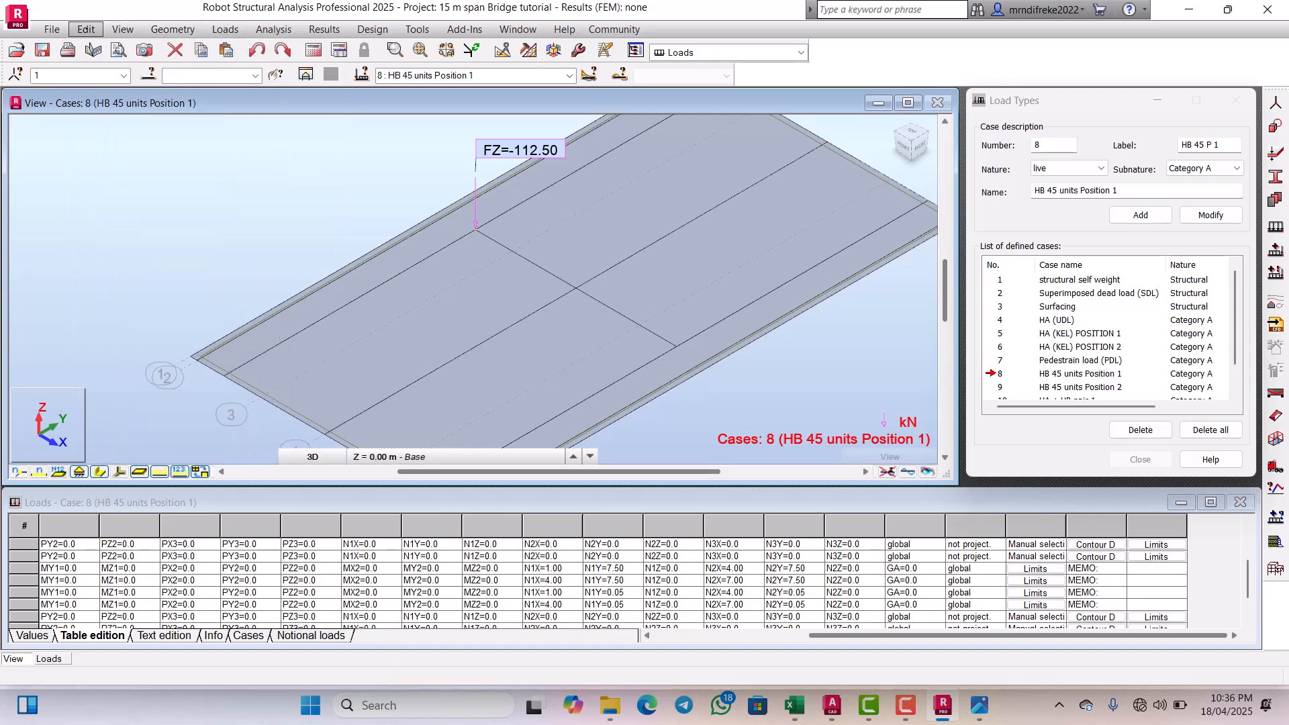
pyautogui.click(86, 30)
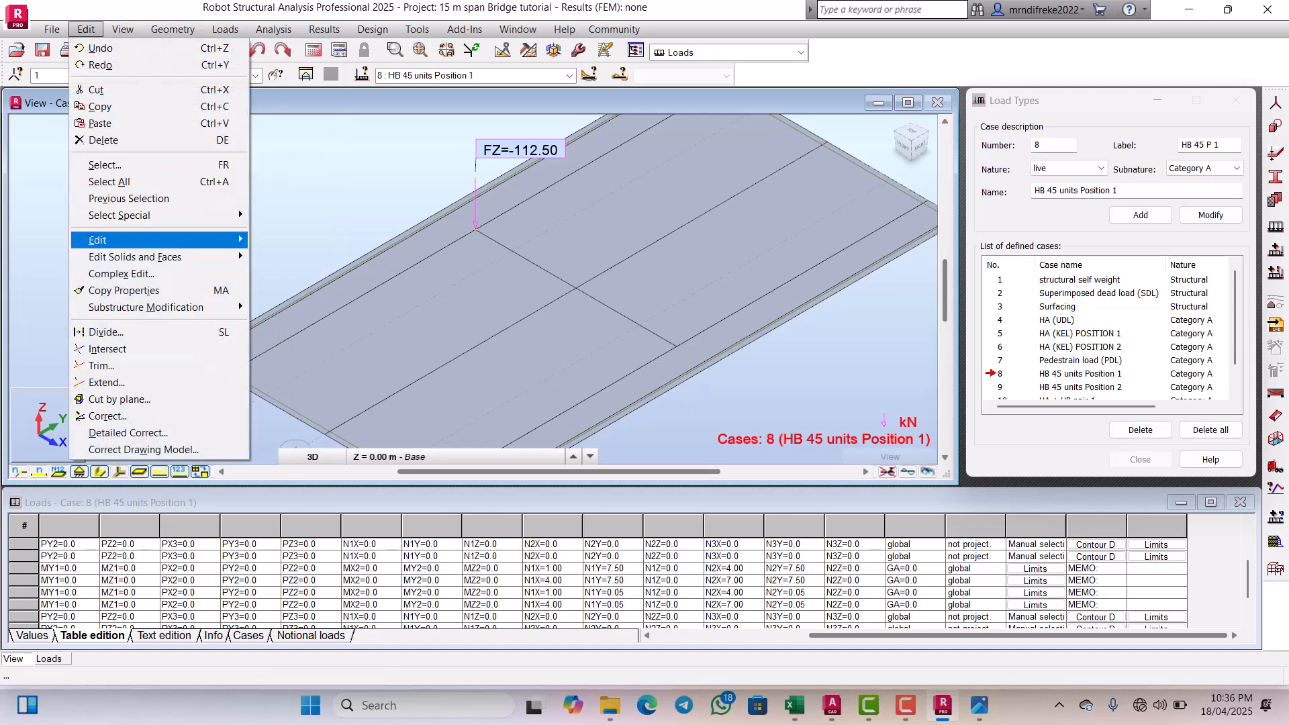
pyautogui.moveTo(98, 241)
pyautogui.click(285, 240)
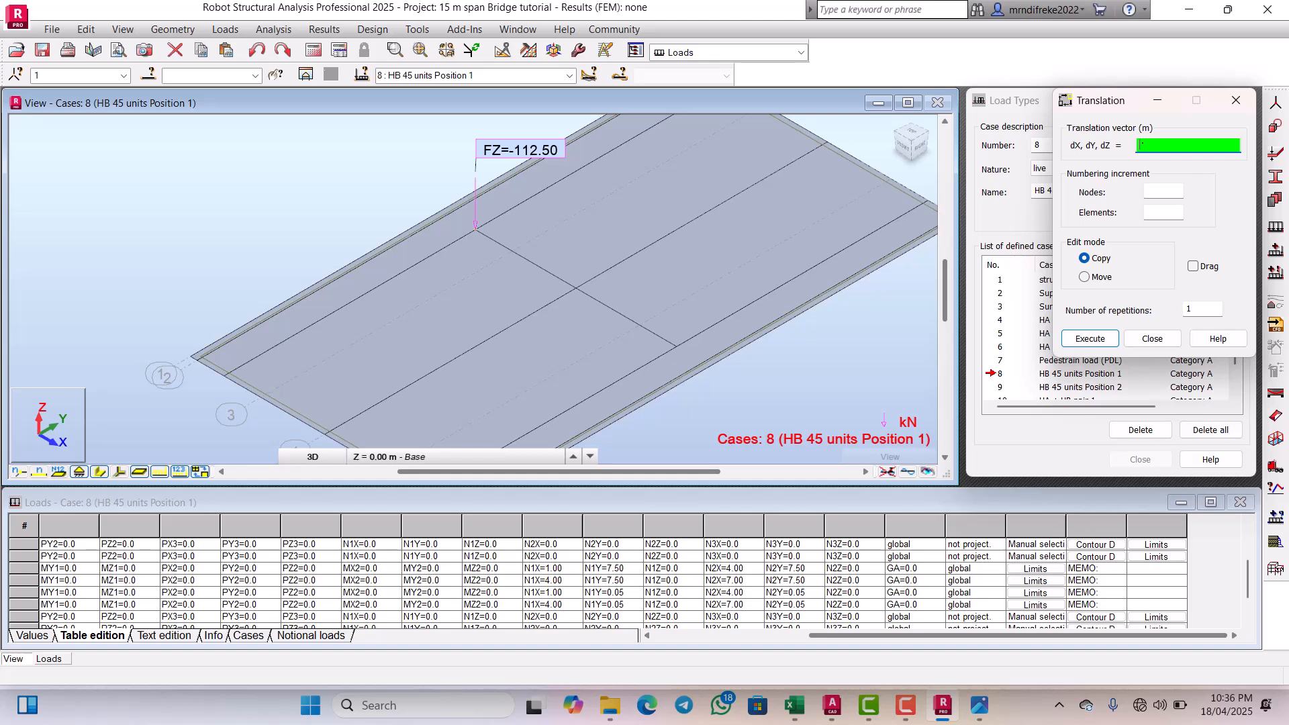
pyautogui.write('1,0,0')
pyautogui.click(1202, 308)
pyautogui.press('BackSpace')
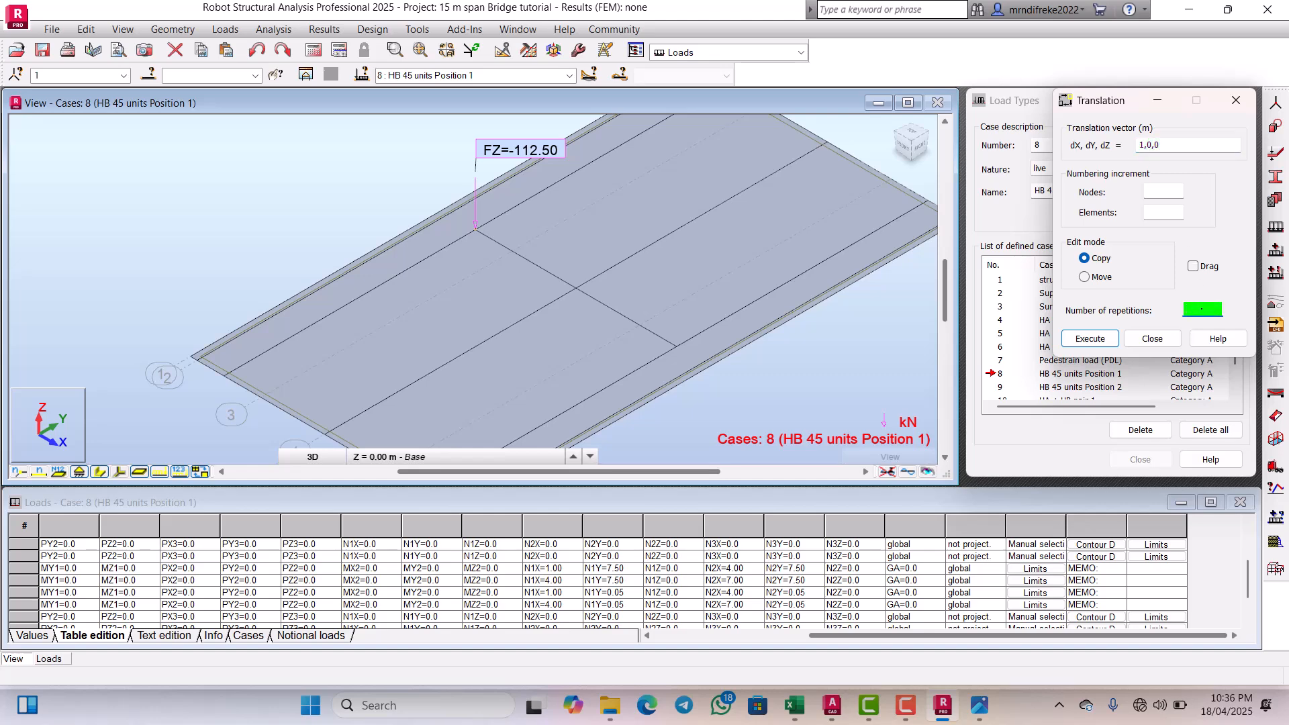
pyautogui.write('3')
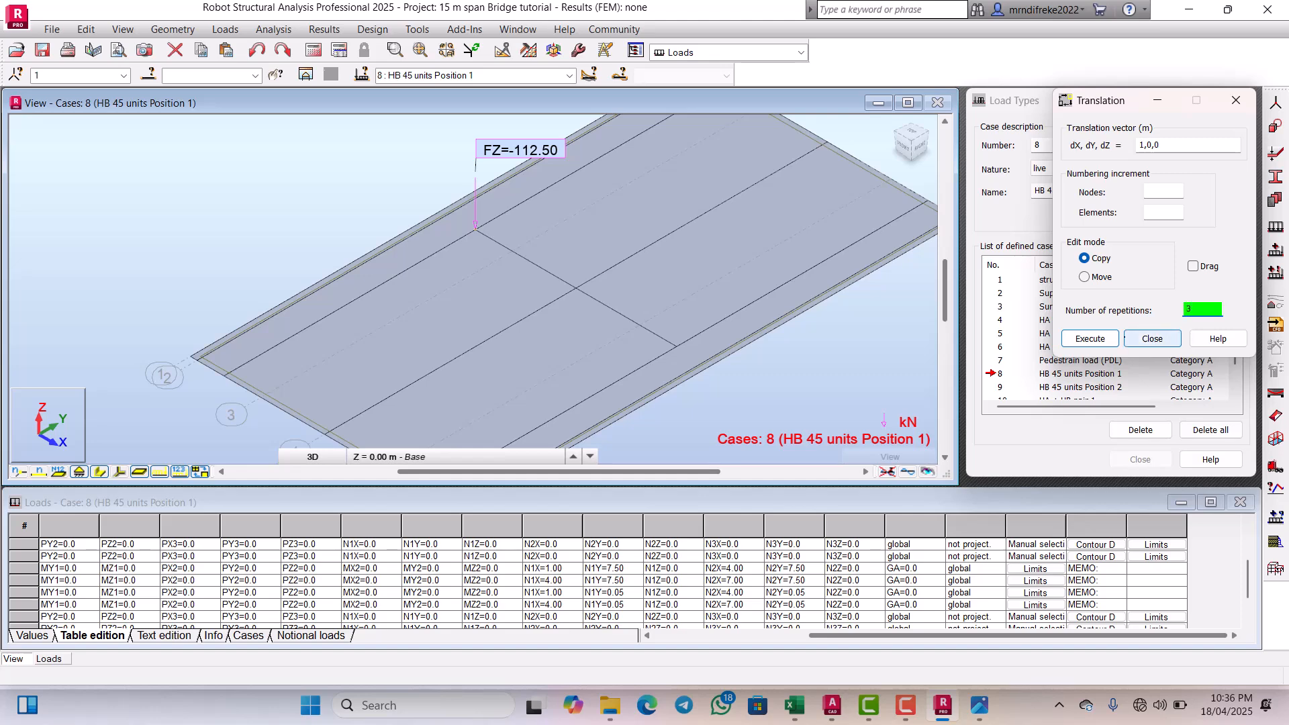
pyautogui.click(1074, 339)
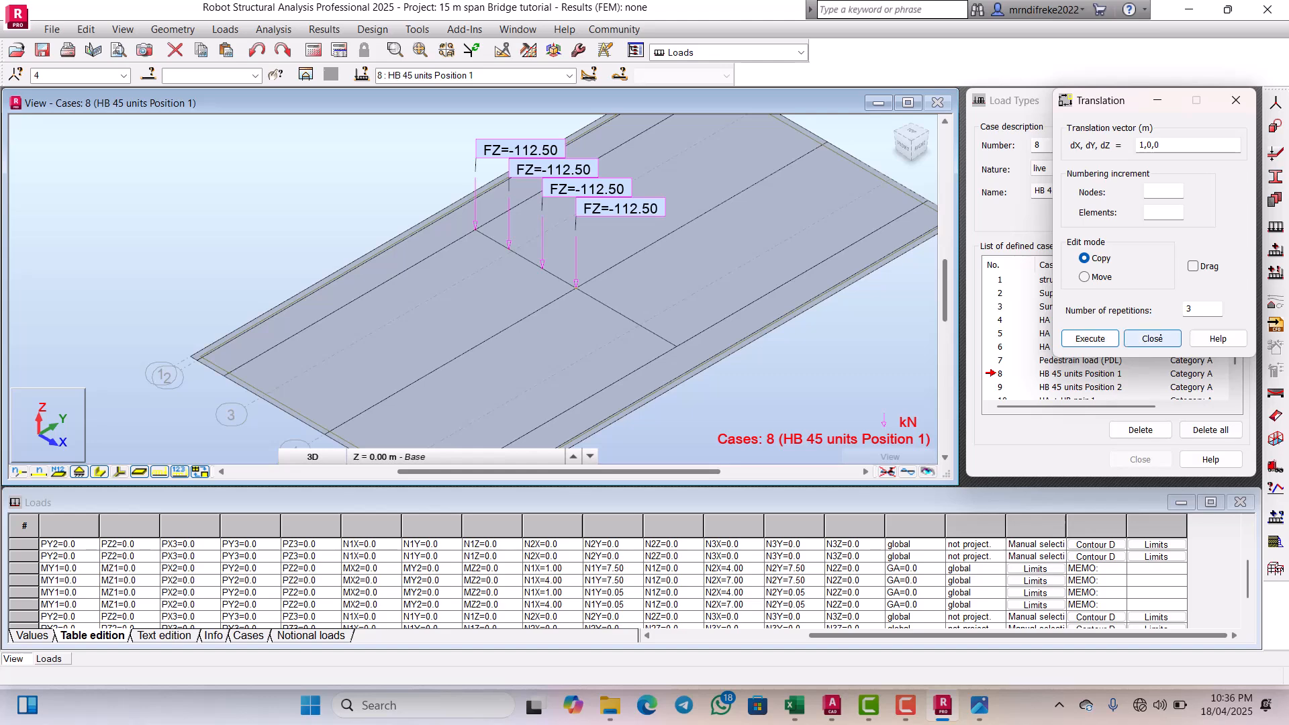
pyautogui.click(1152, 339)
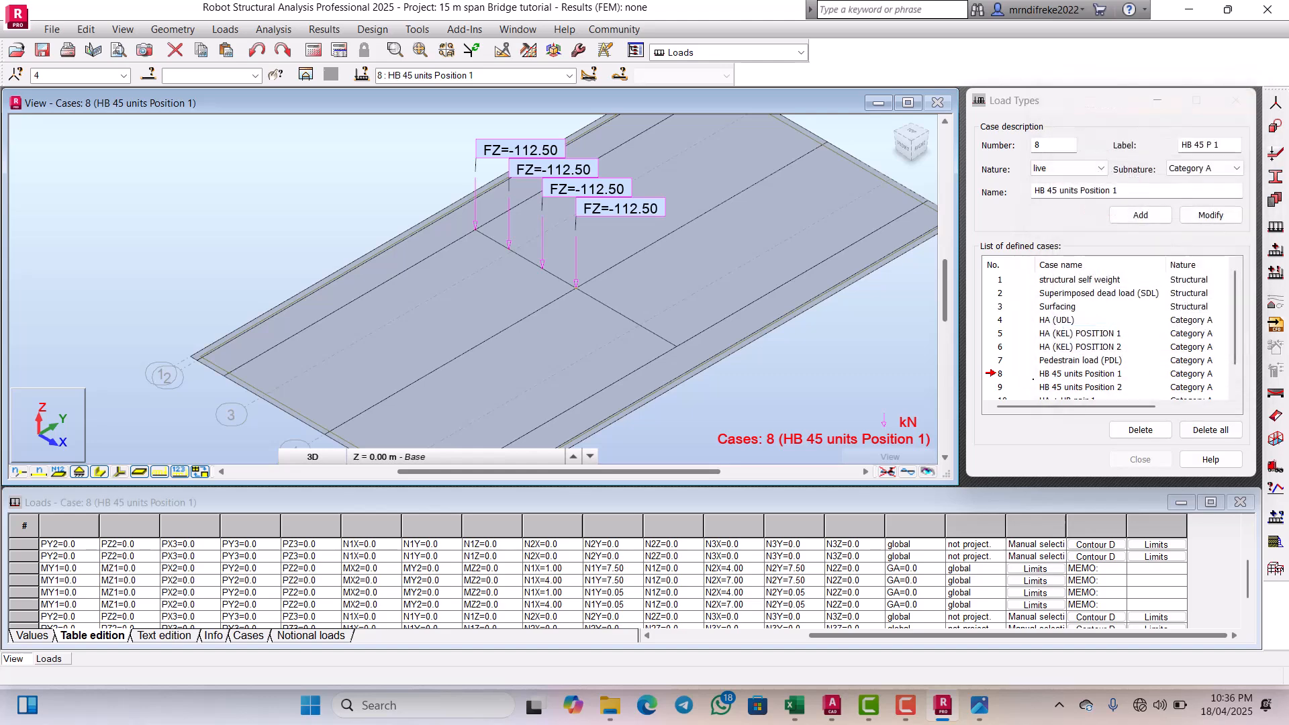
# Step: Look up the HB axle spacings along the span in the load positioning image and return to Robot Structural Analysis
pyautogui.scroll(-2, 621, 260)
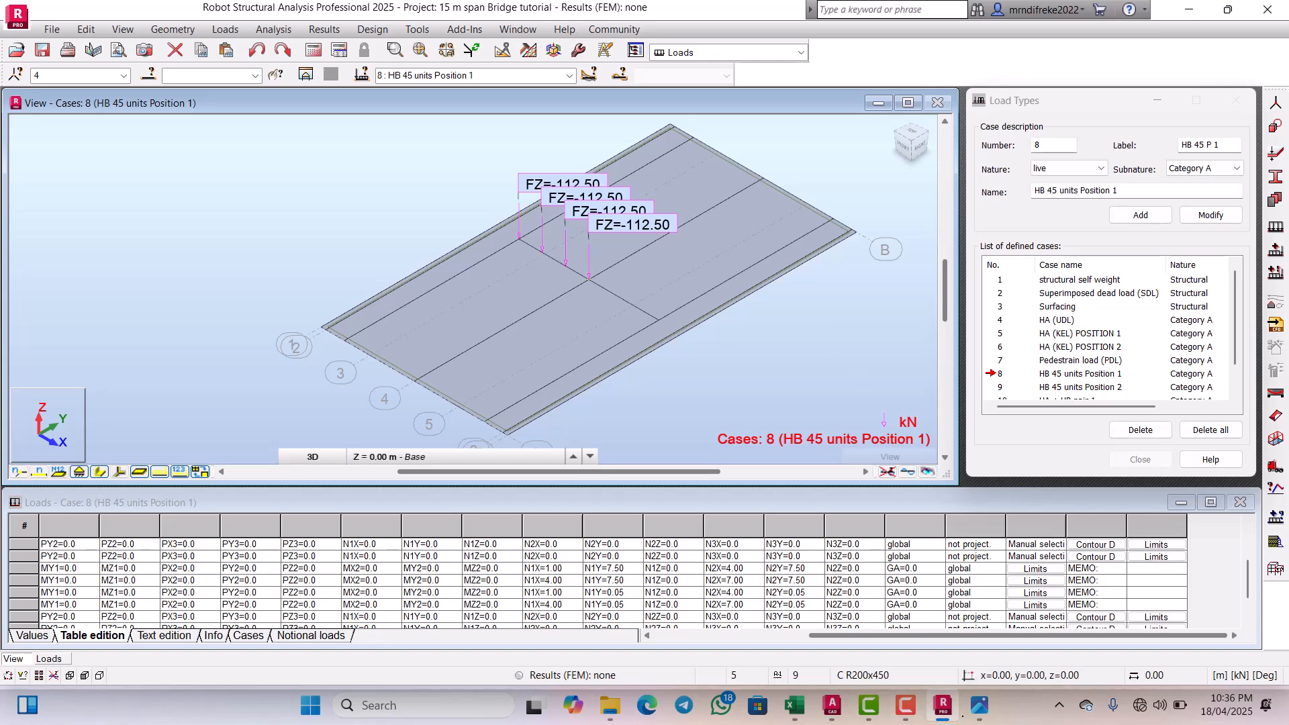
pyautogui.click(980, 707)
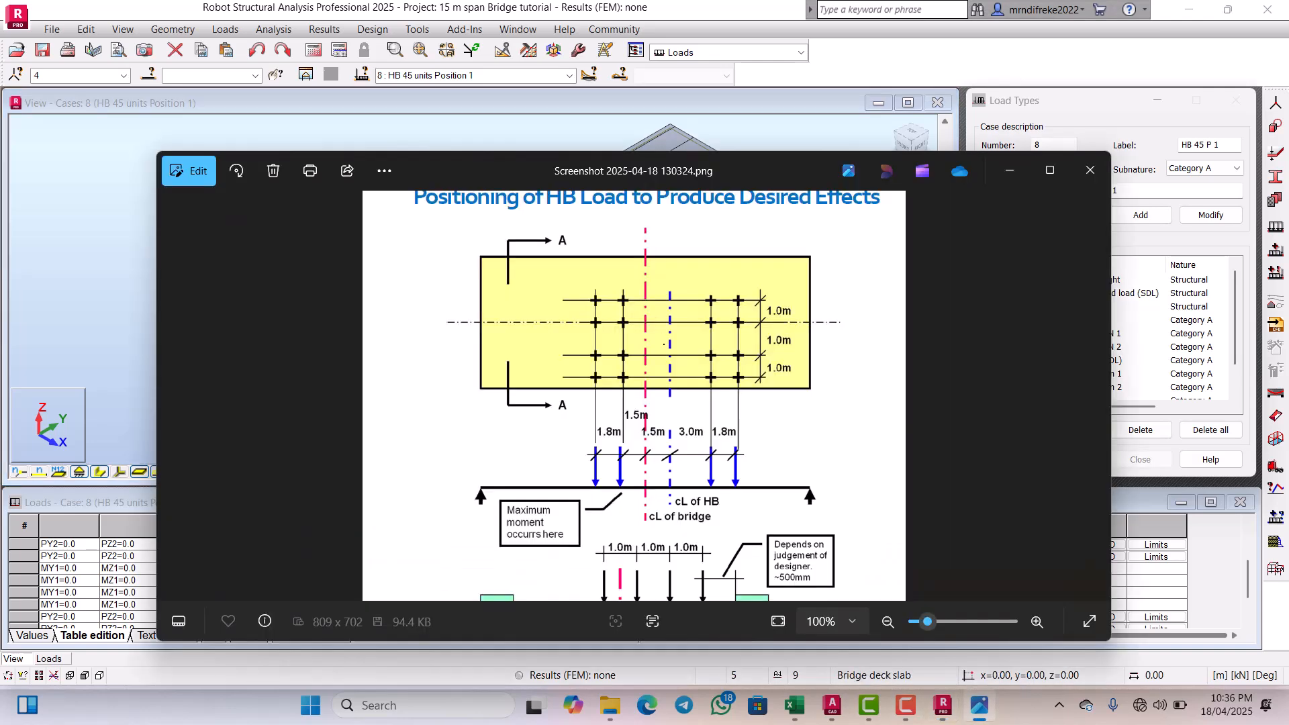
pyautogui.scroll(-1, 664, 344)
pyautogui.scroll(3, 668, 336)
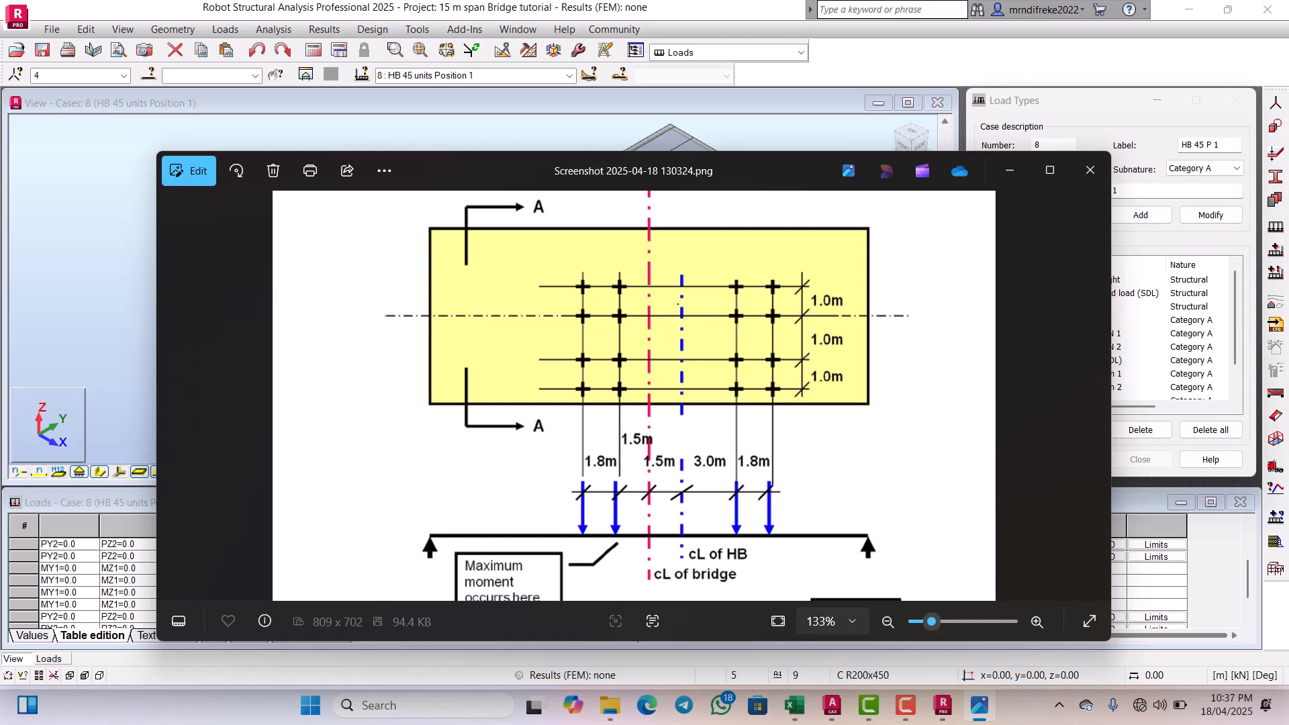
pyautogui.scroll(-1, 678, 304)
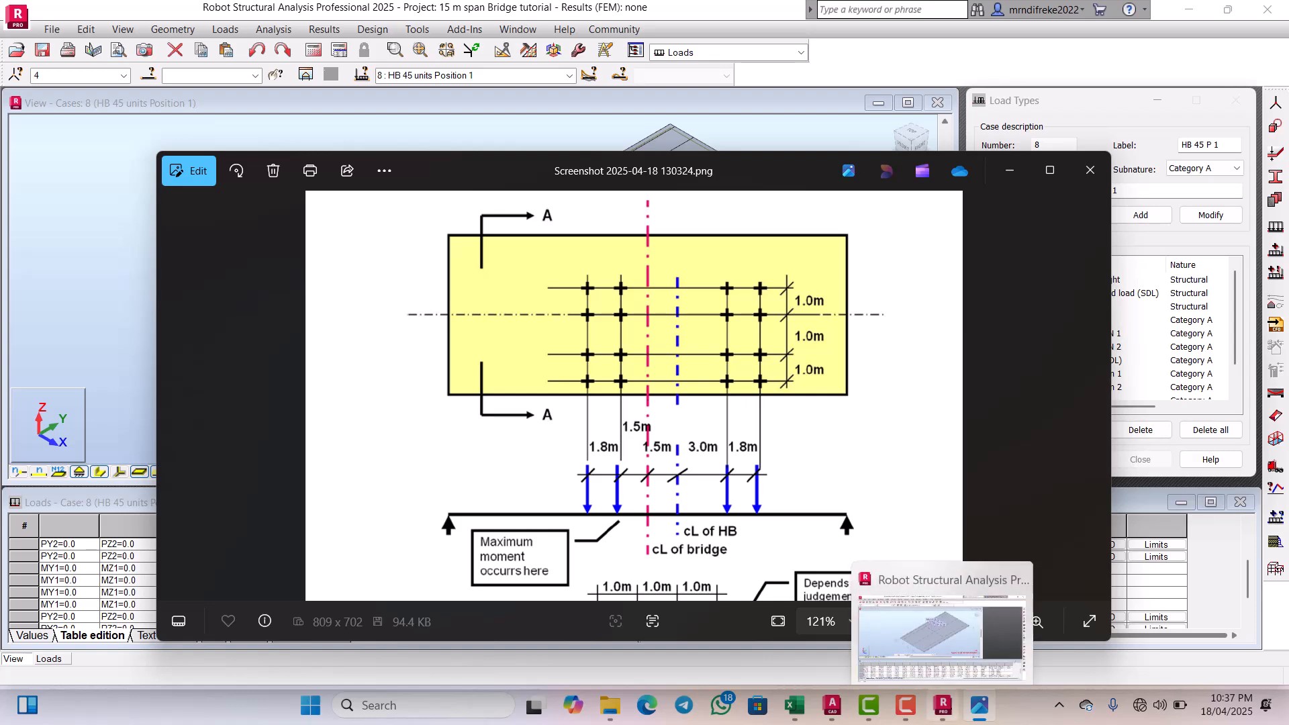
pyautogui.click(943, 705)
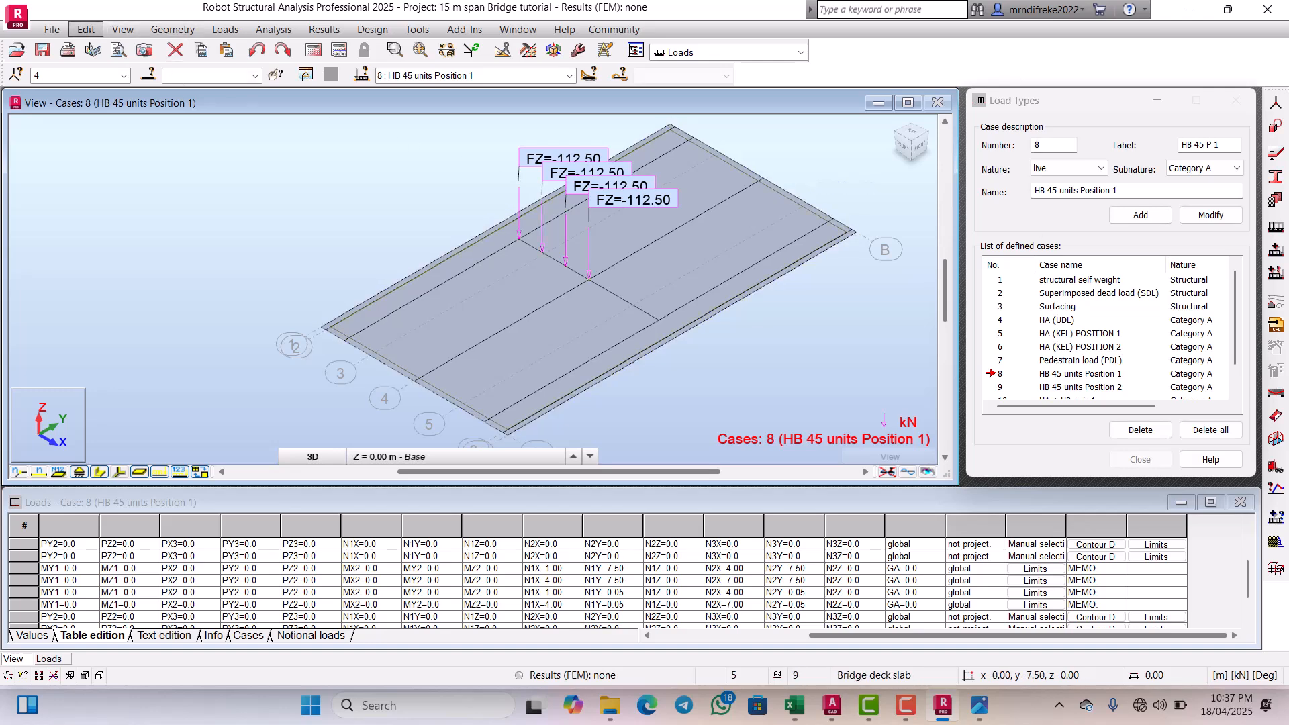
# Step: Open the Move/Copy translation in Copy mode and set its vector to 0,-3,0 m
pyautogui.click(86, 29)
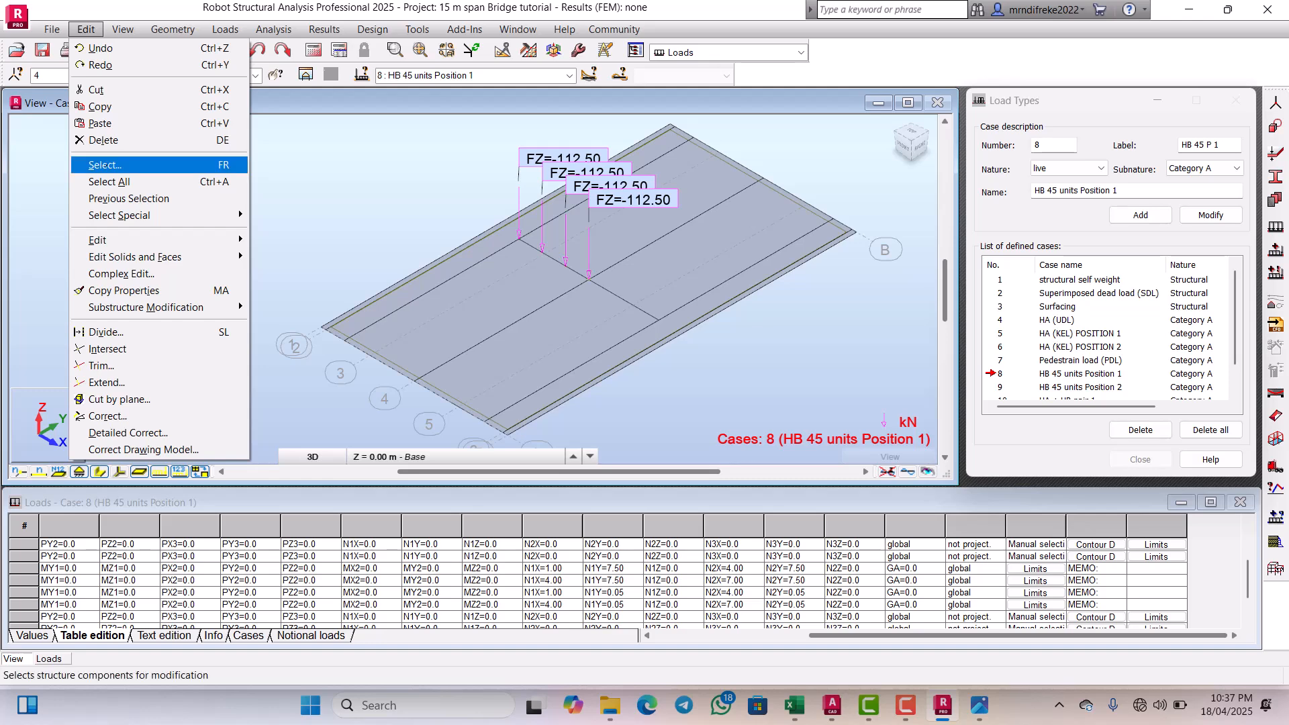
pyautogui.moveTo(167, 239)
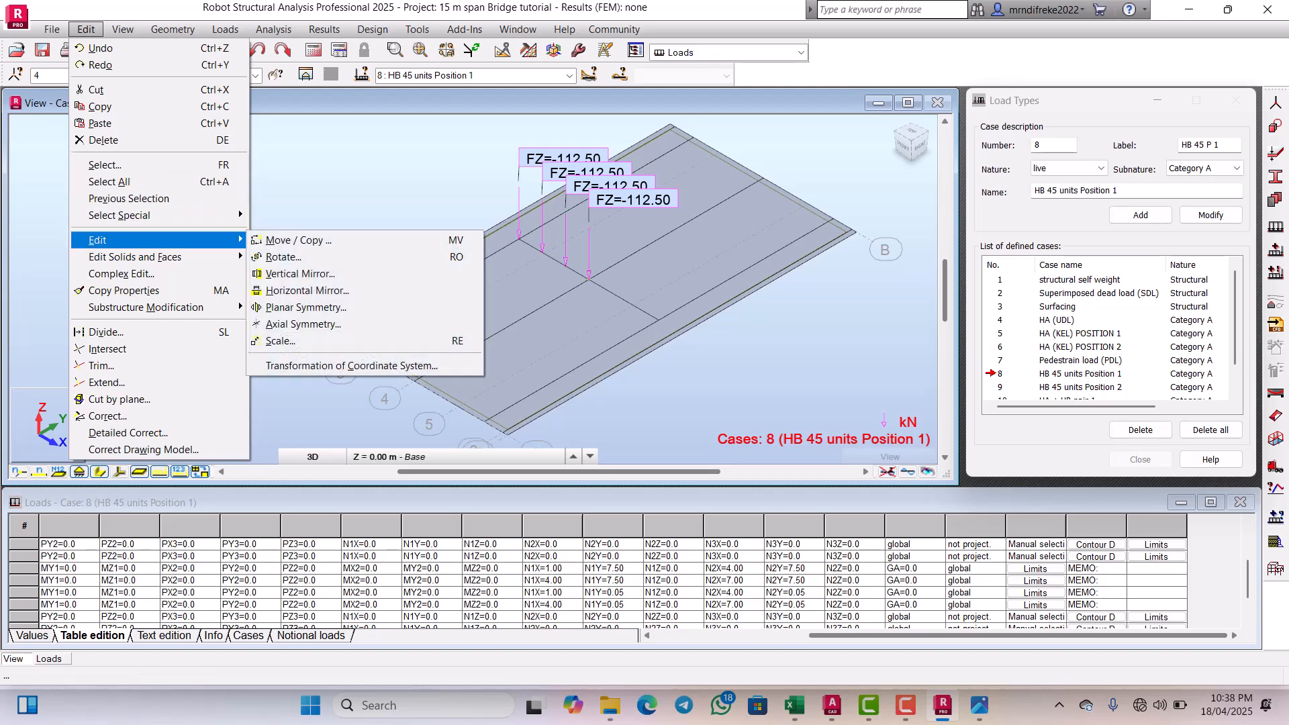
pyautogui.click(295, 240)
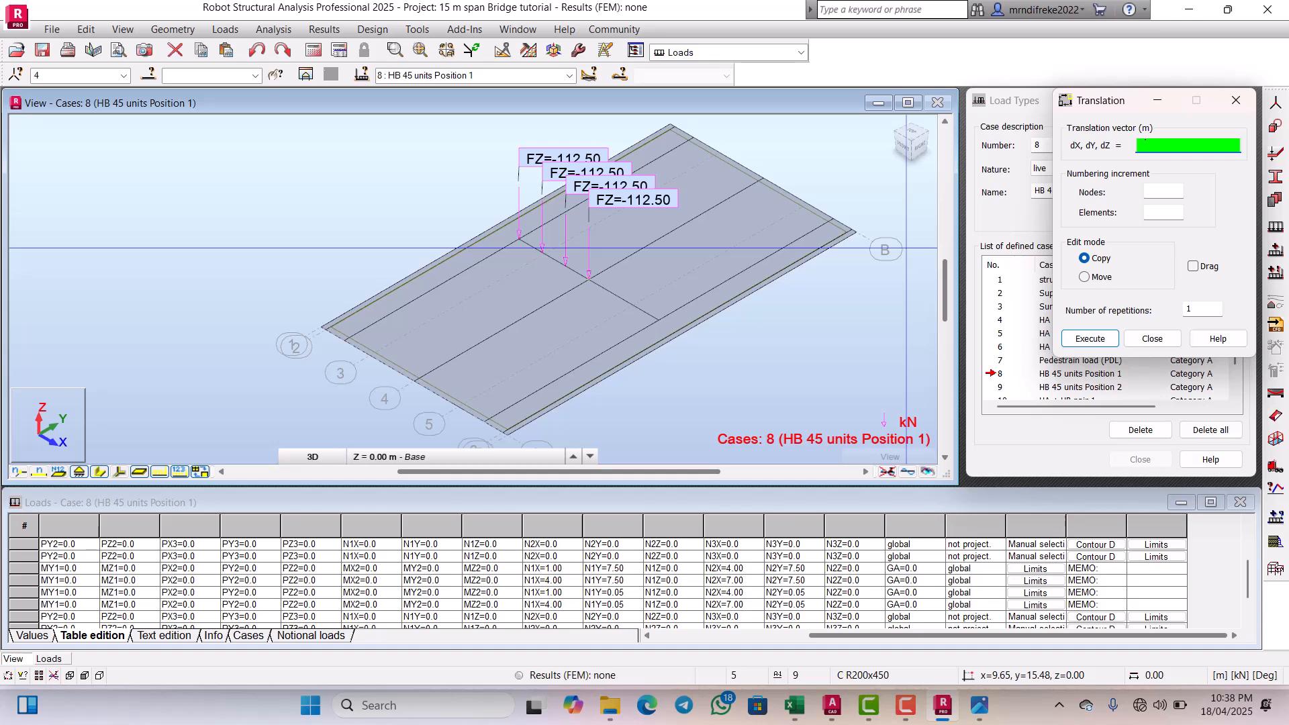
pyautogui.write('0')
pyautogui.write(',-1')
pyautogui.press('BackSpace')
pyautogui.write(',0')
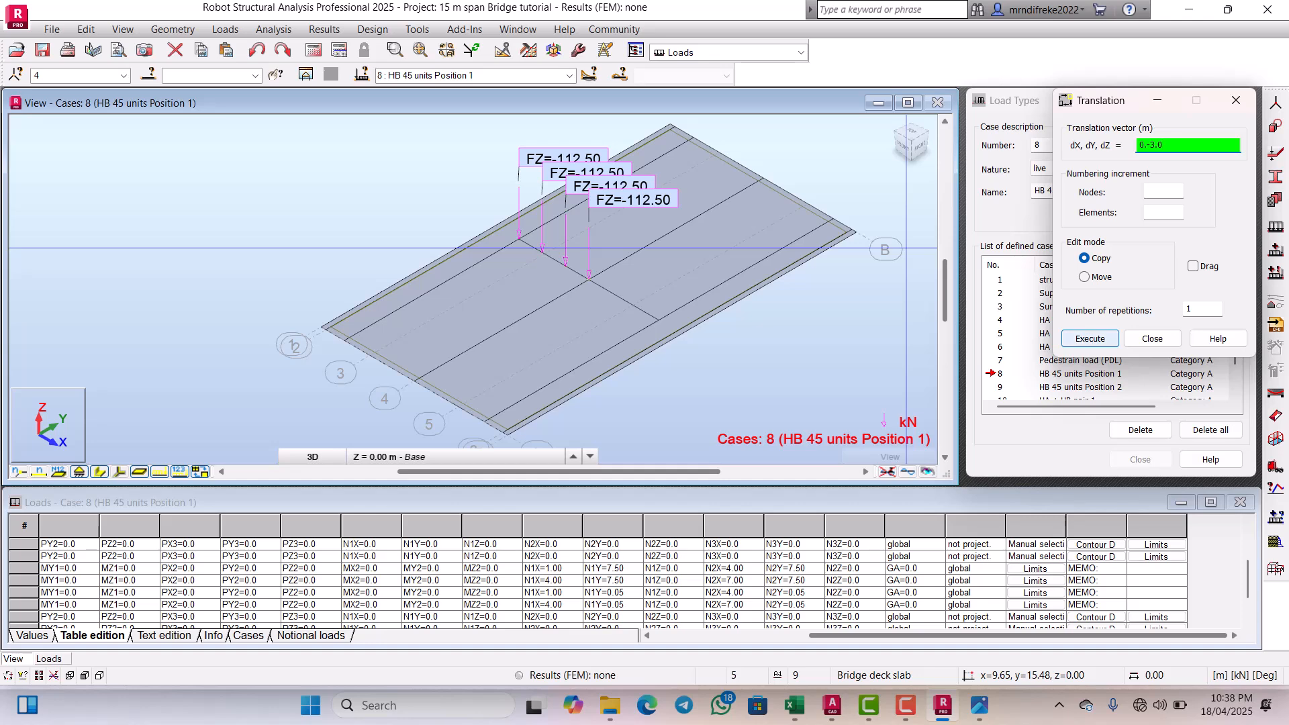
# Step: Try to copy only the last wheel-load node with the set vector, and undo that copy
pyautogui.press('Return')
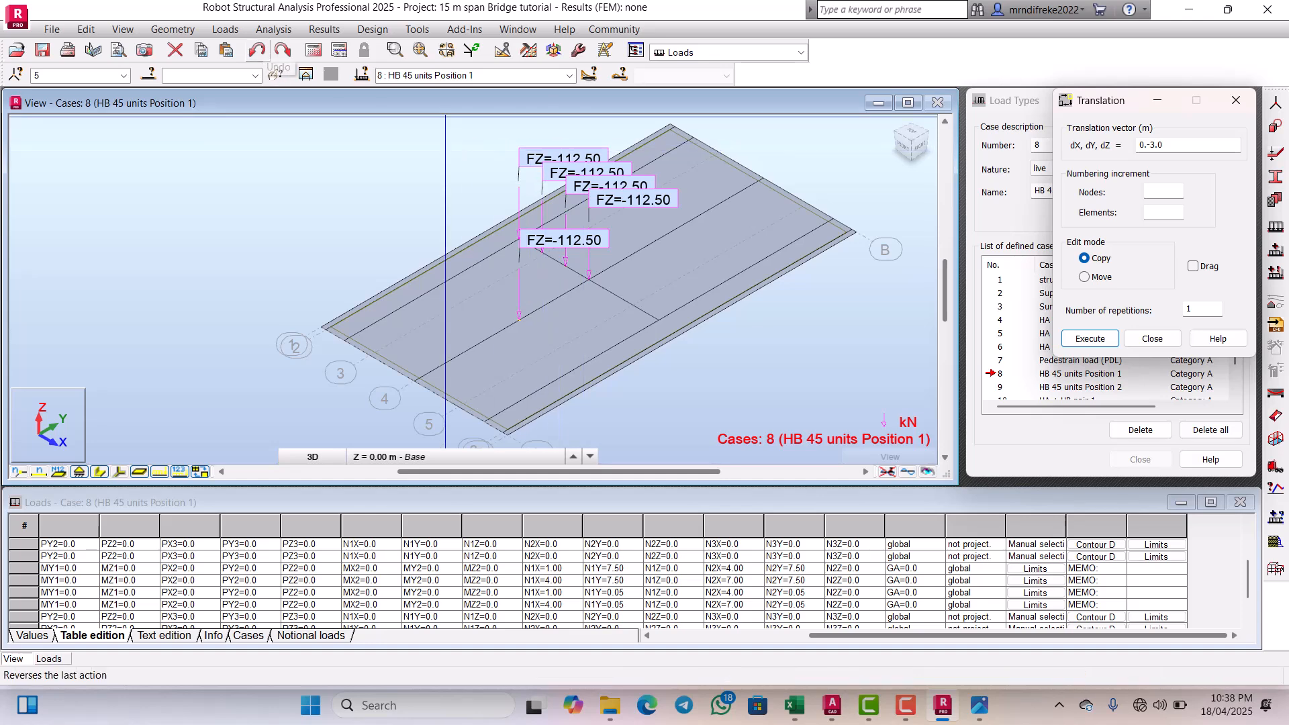
pyautogui.click(258, 51)
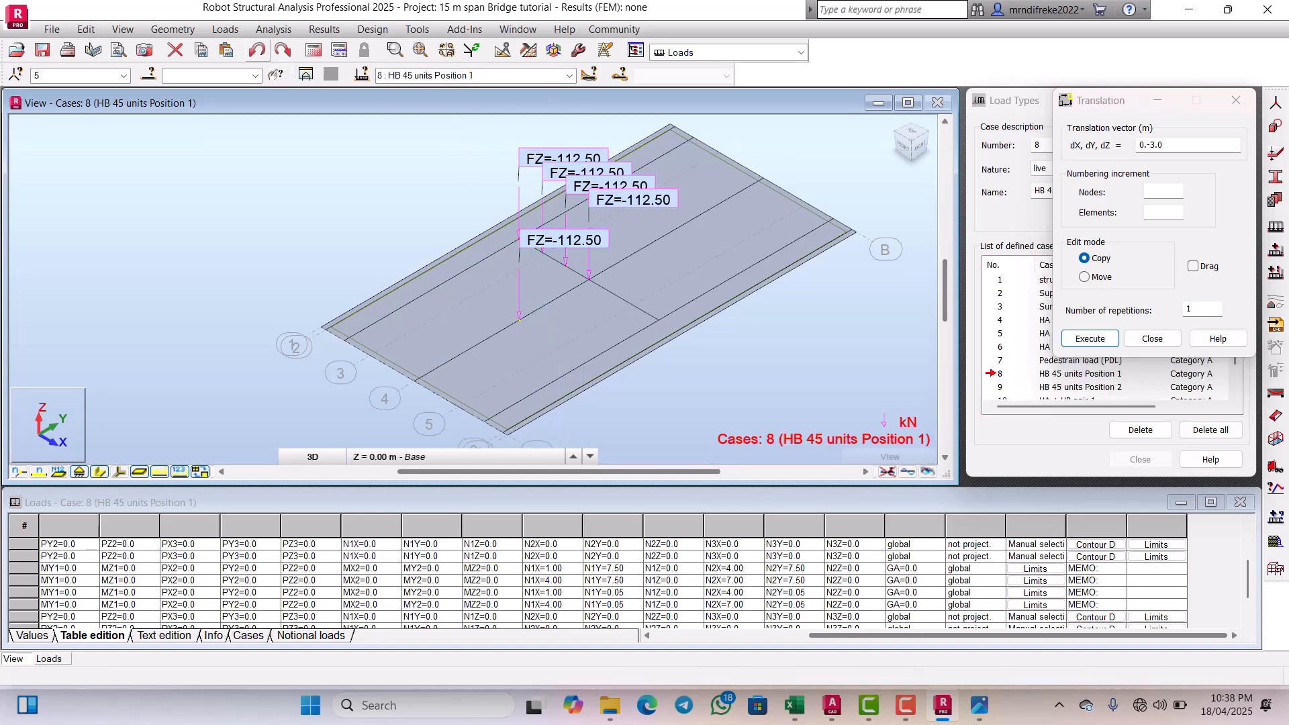
pyautogui.click(258, 51)
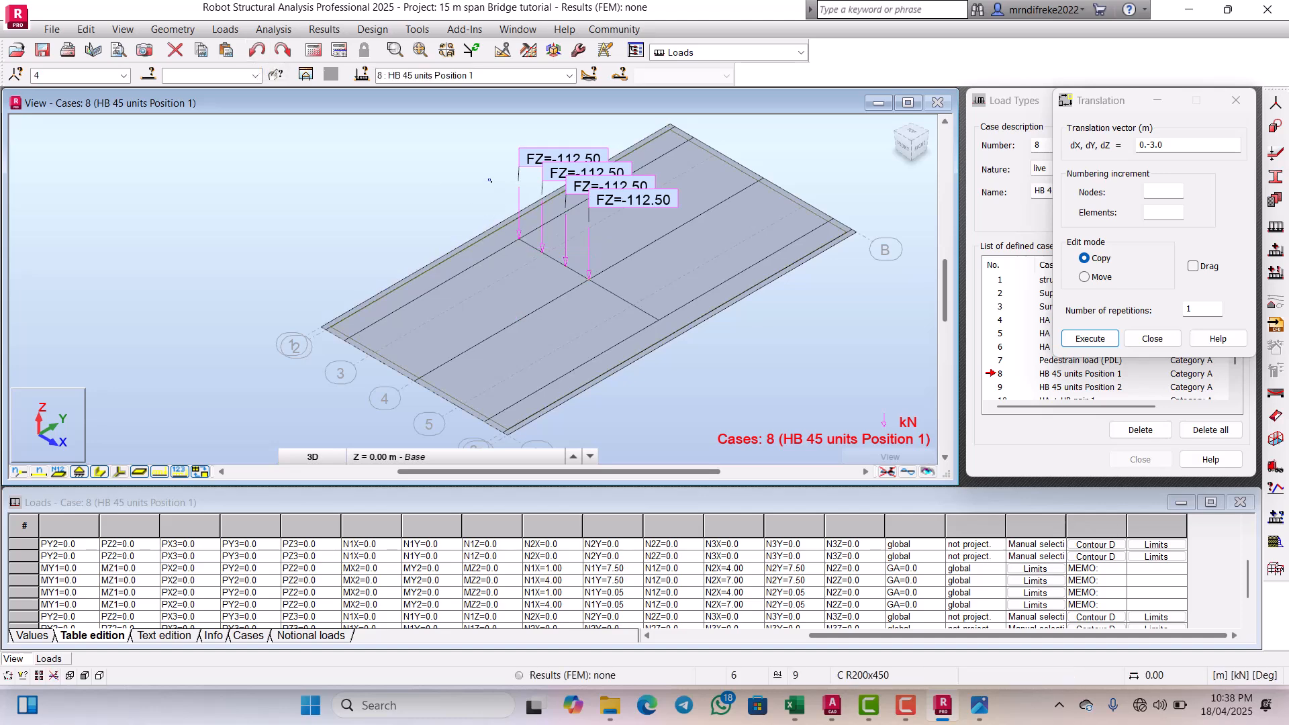
# Step: Copy the four mid-span wheel-load nodes by 0,-3,0 m, and copy the resulting row by 0,-1.8,0 m
pyautogui.moveTo(528, 207); pyautogui.dragTo(625, 283)
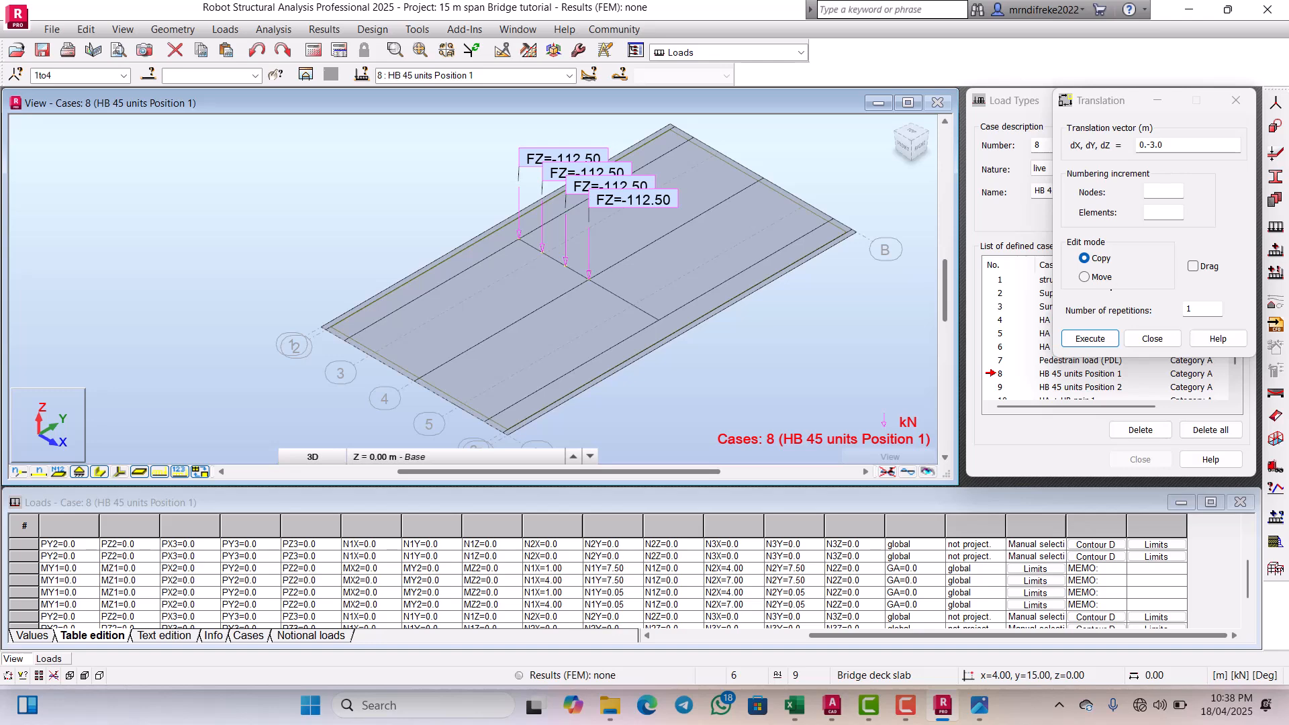
pyautogui.click(1090, 339)
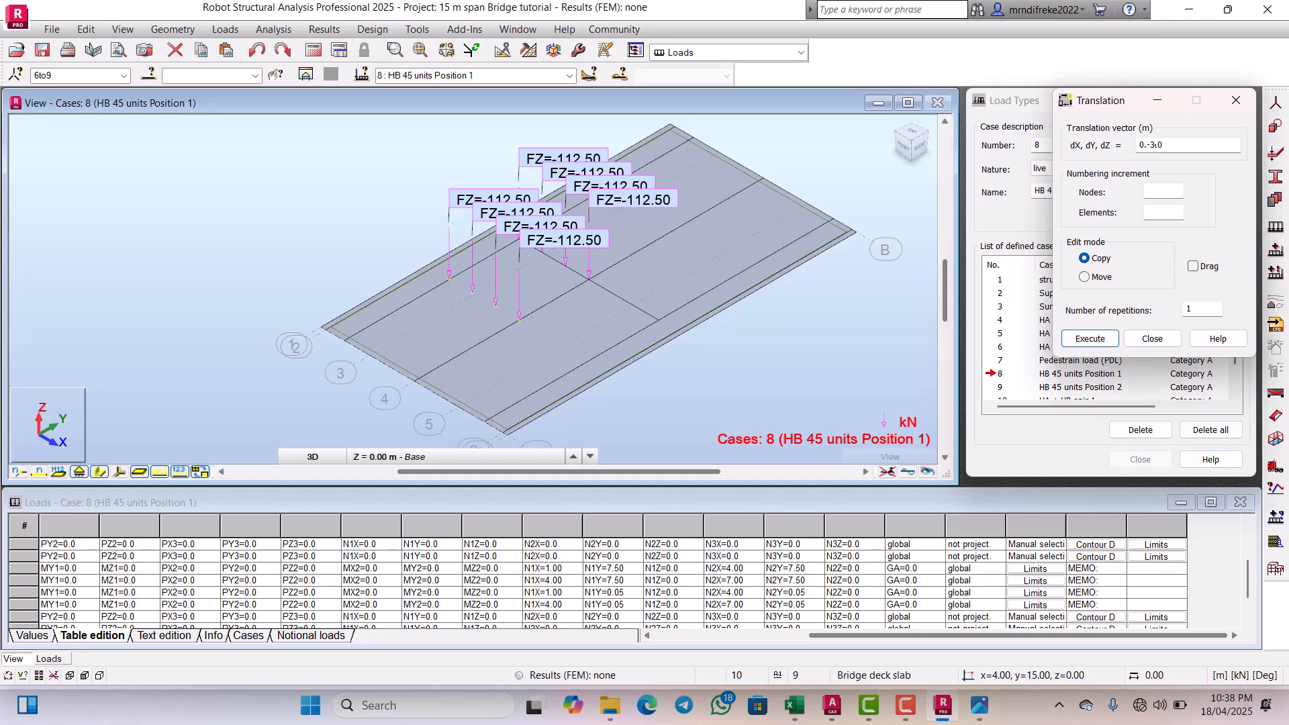
pyautogui.click(1151, 145)
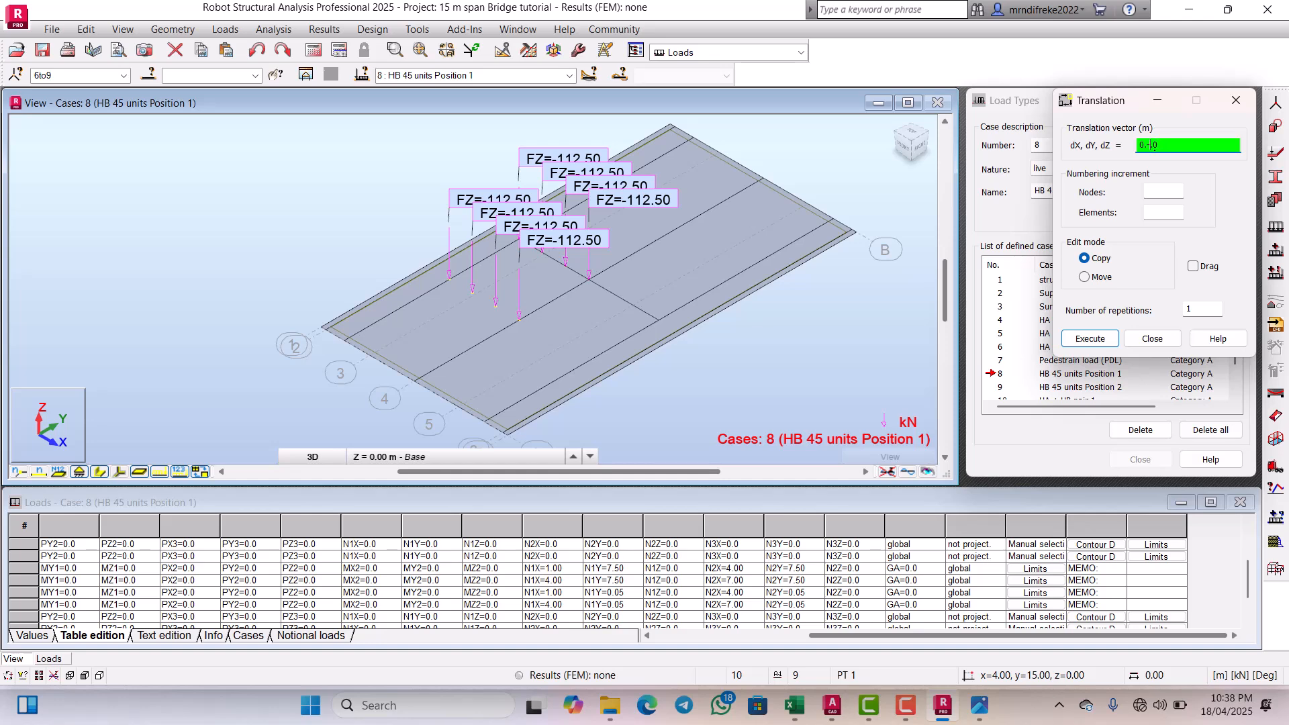
pyautogui.write('1.8')
pyautogui.click(1101, 338)
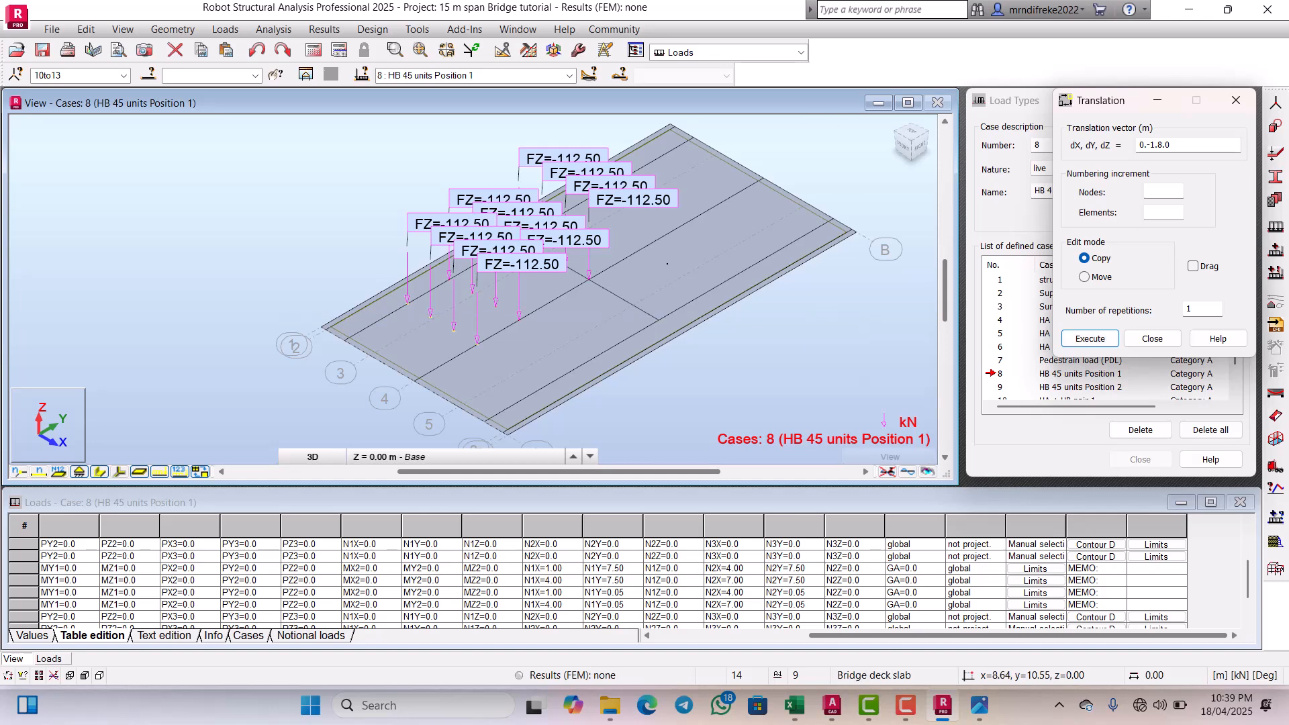
pyautogui.click(1129, 339)
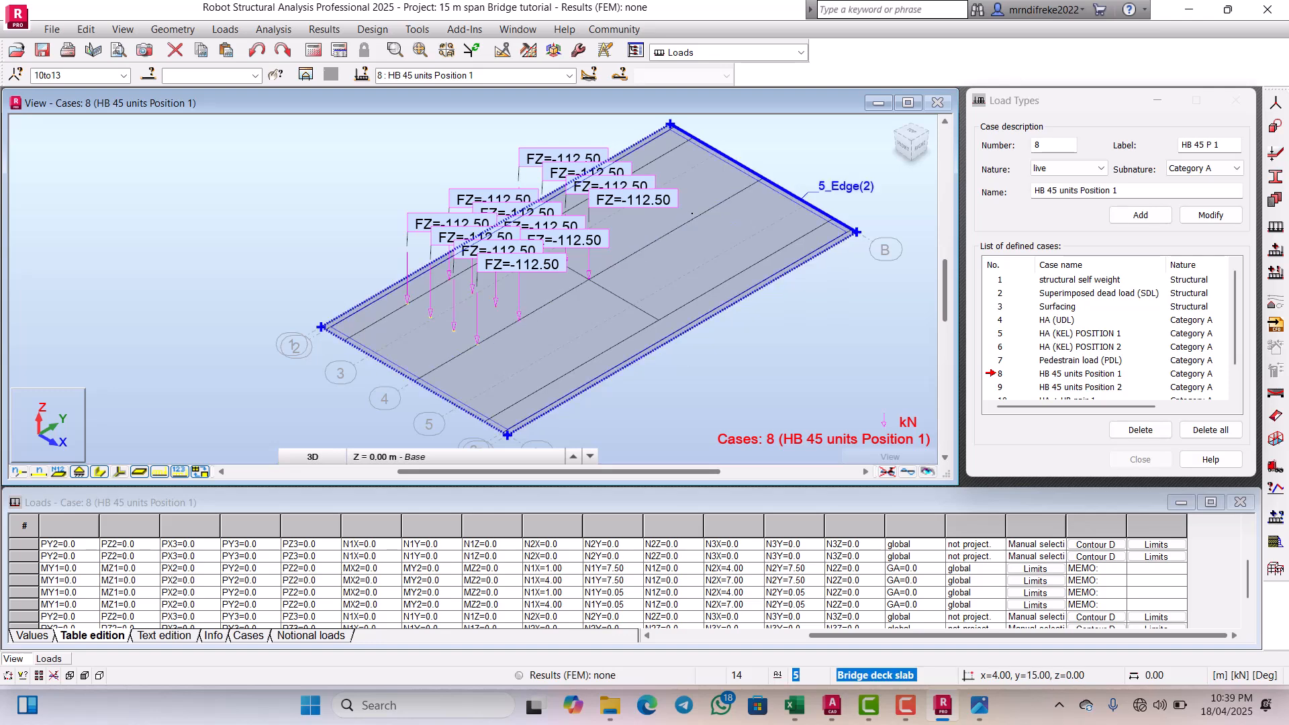
# Step: Hide the load value labels in the model view so that only the wheel-load arrows are displayed
pyautogui.rightClick(604, 192)
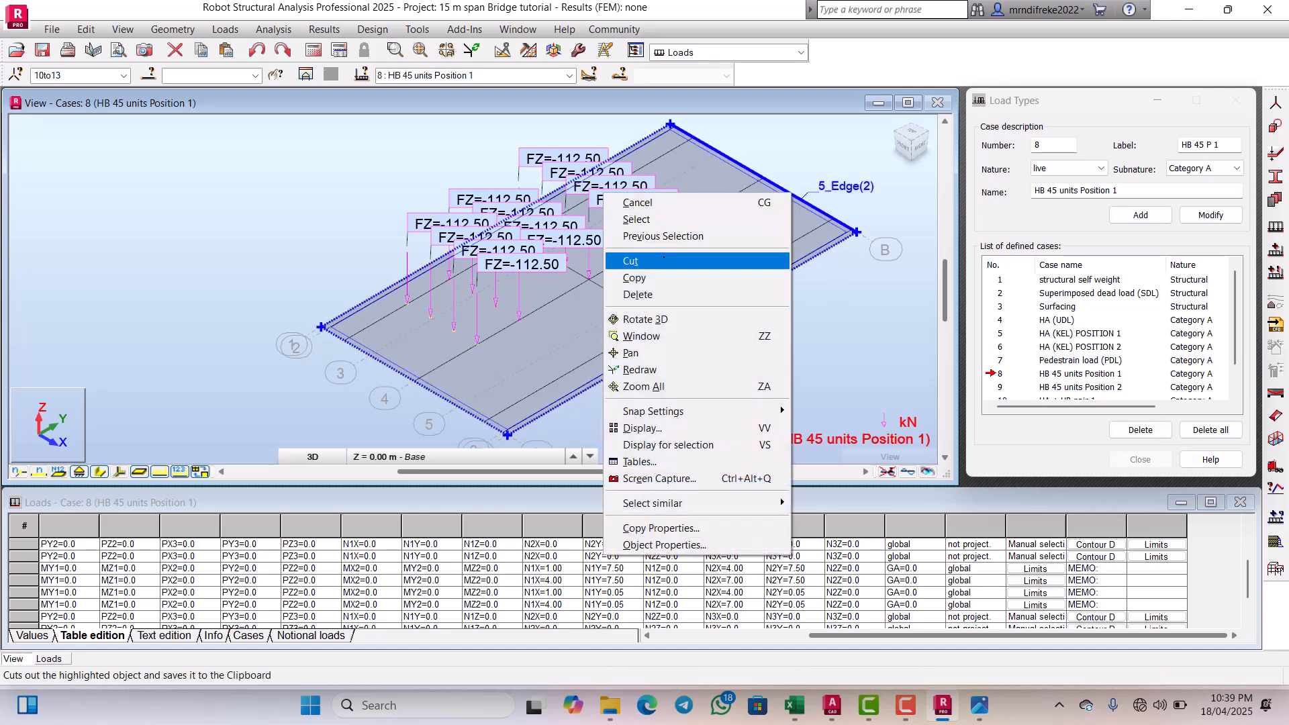
pyautogui.click(645, 319)
pyautogui.moveTo(671, 285); pyautogui.dragTo(576, 241)
pyautogui.scroll(2, 577, 242)
pyautogui.scroll(-4, 680, 270)
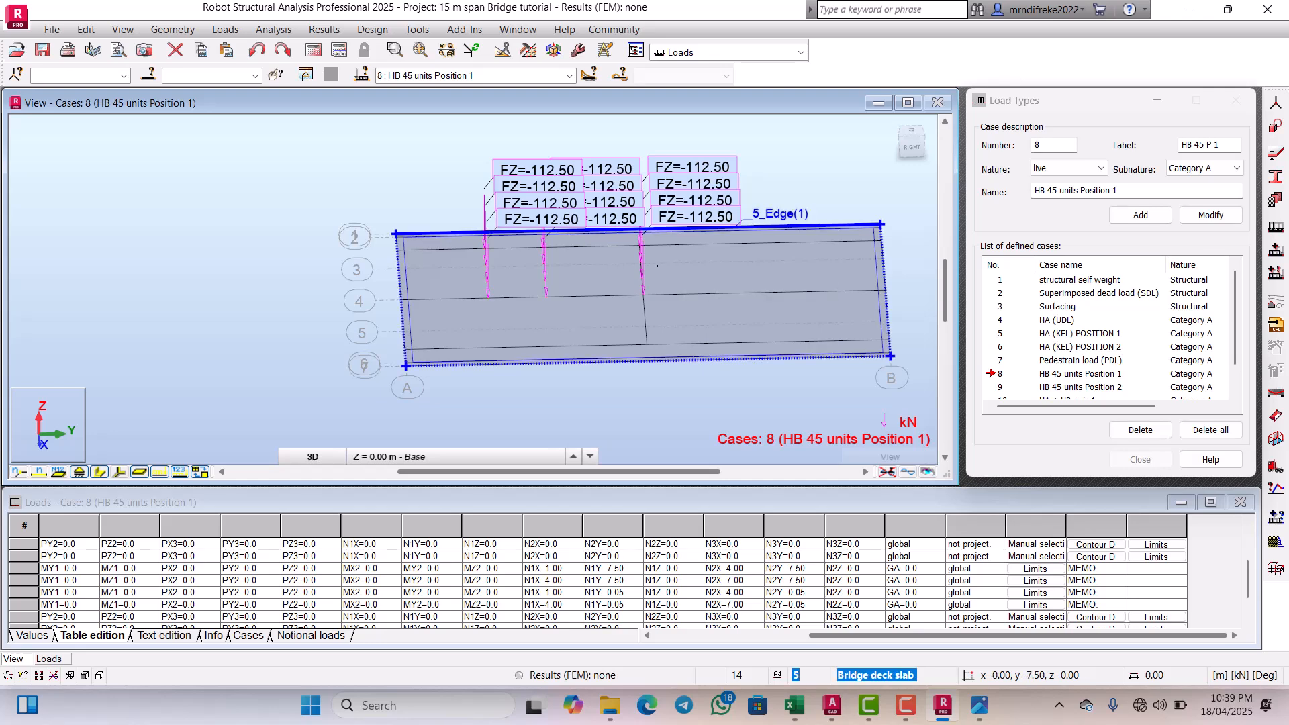
pyautogui.scroll(2, 622, 264)
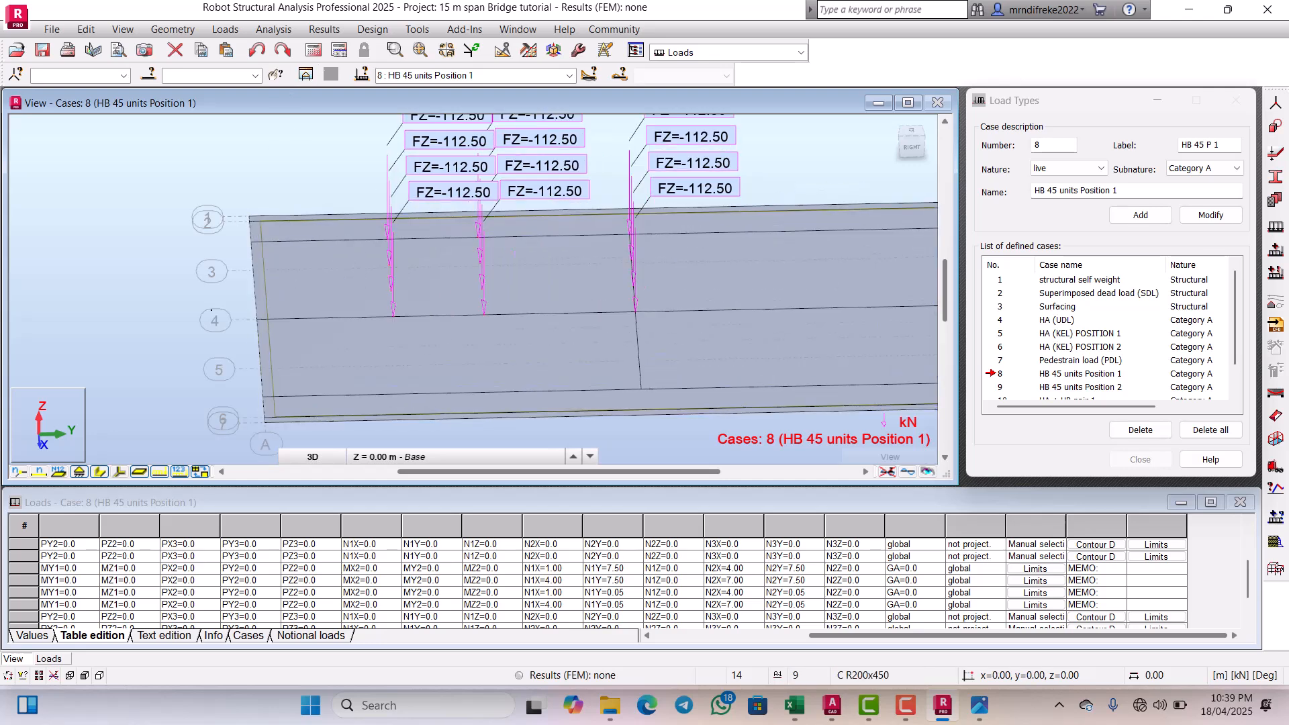
pyautogui.click(179, 471)
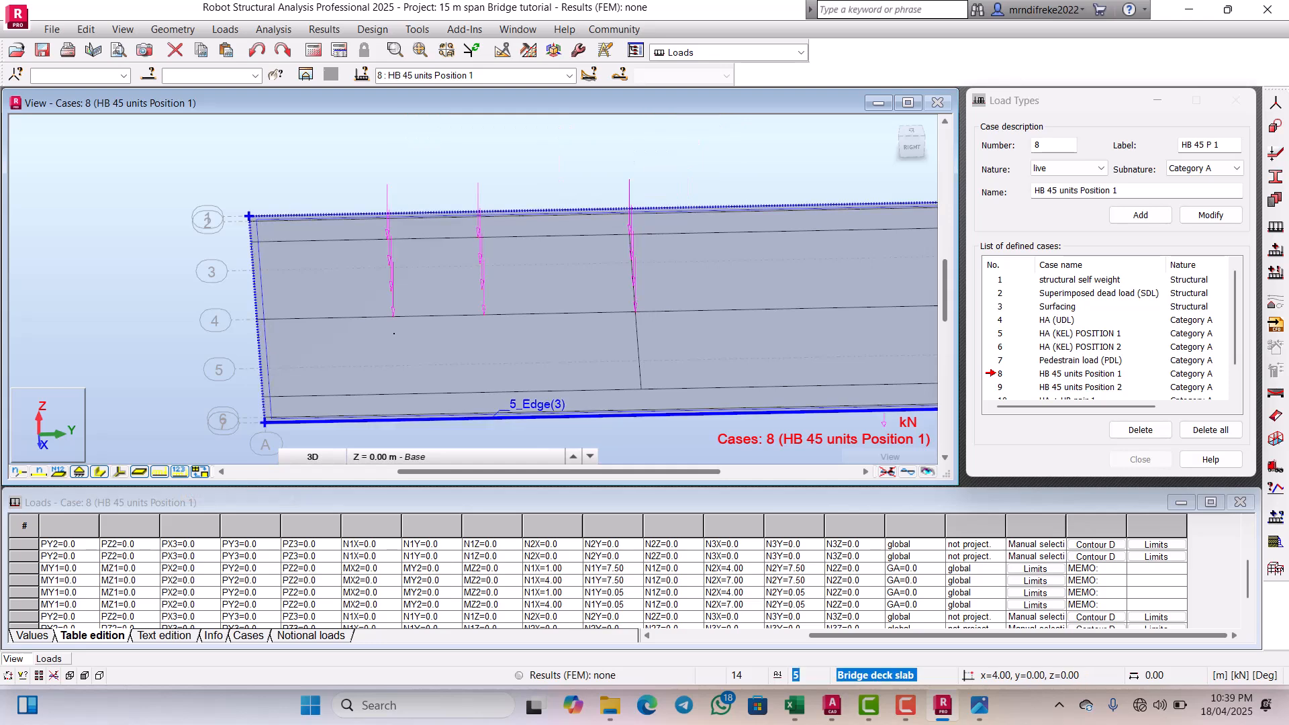
# Step: Copy the four mid-span wheel-load nodes by the translation vector 0,3.0 m toward gridline B
pyautogui.moveTo(608, 172); pyautogui.dragTo(669, 332)
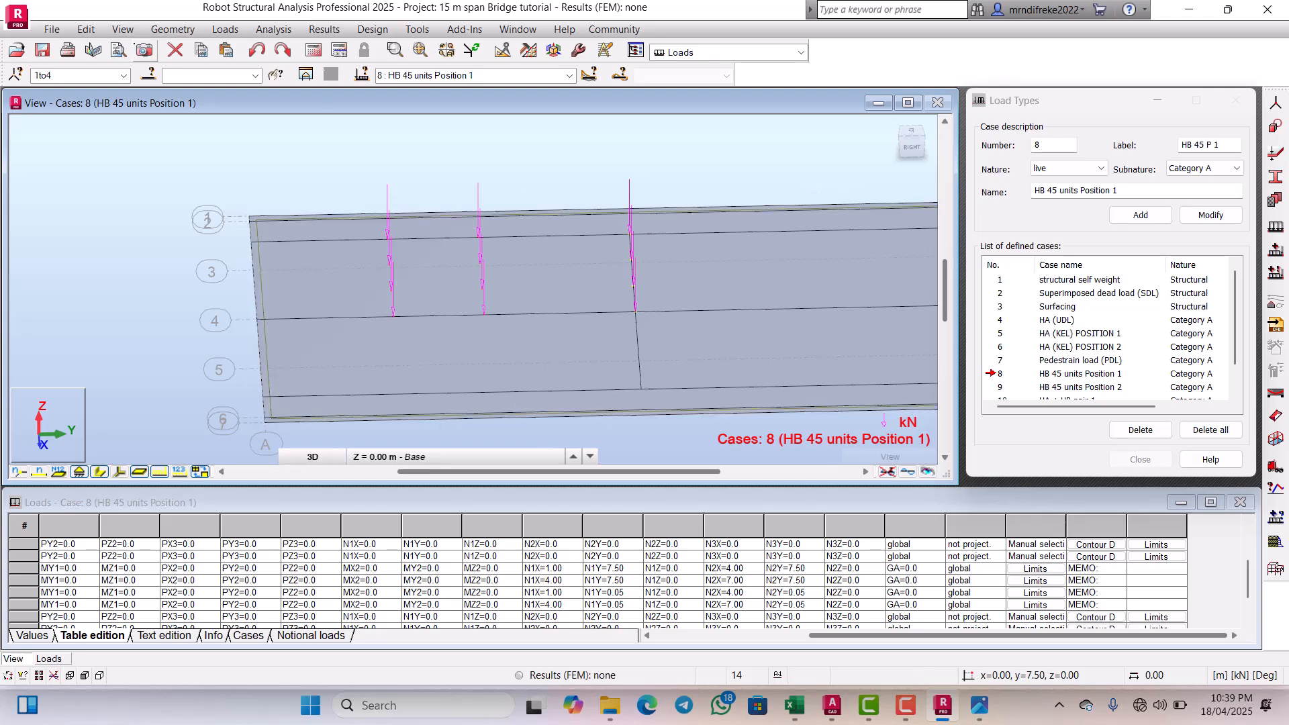
pyautogui.click(86, 29)
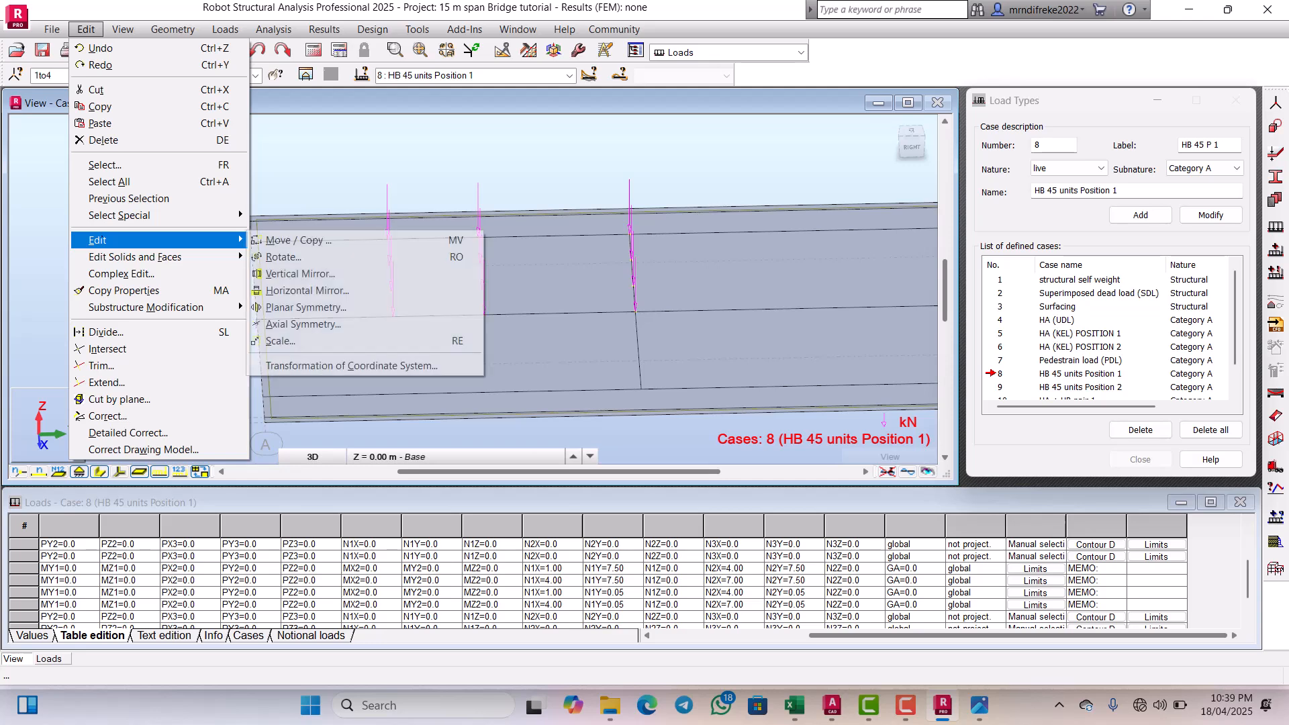
pyautogui.moveTo(228, 239)
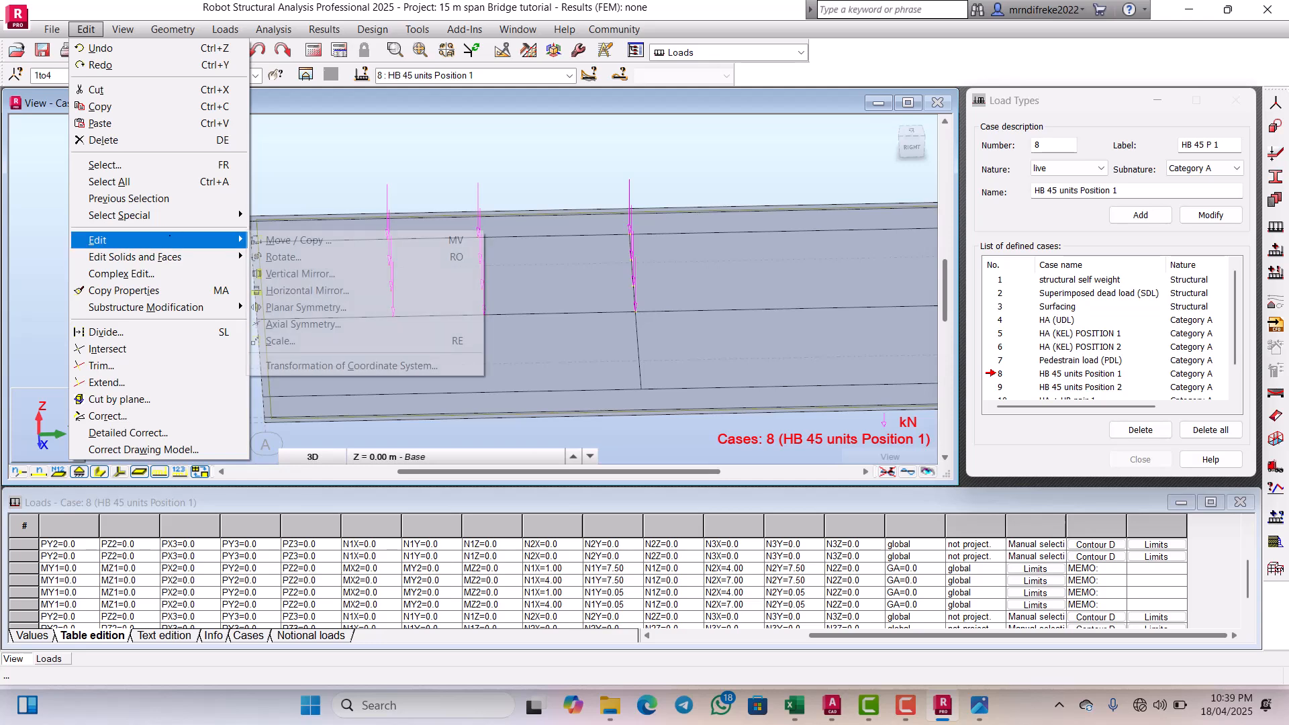
pyautogui.click(296, 240)
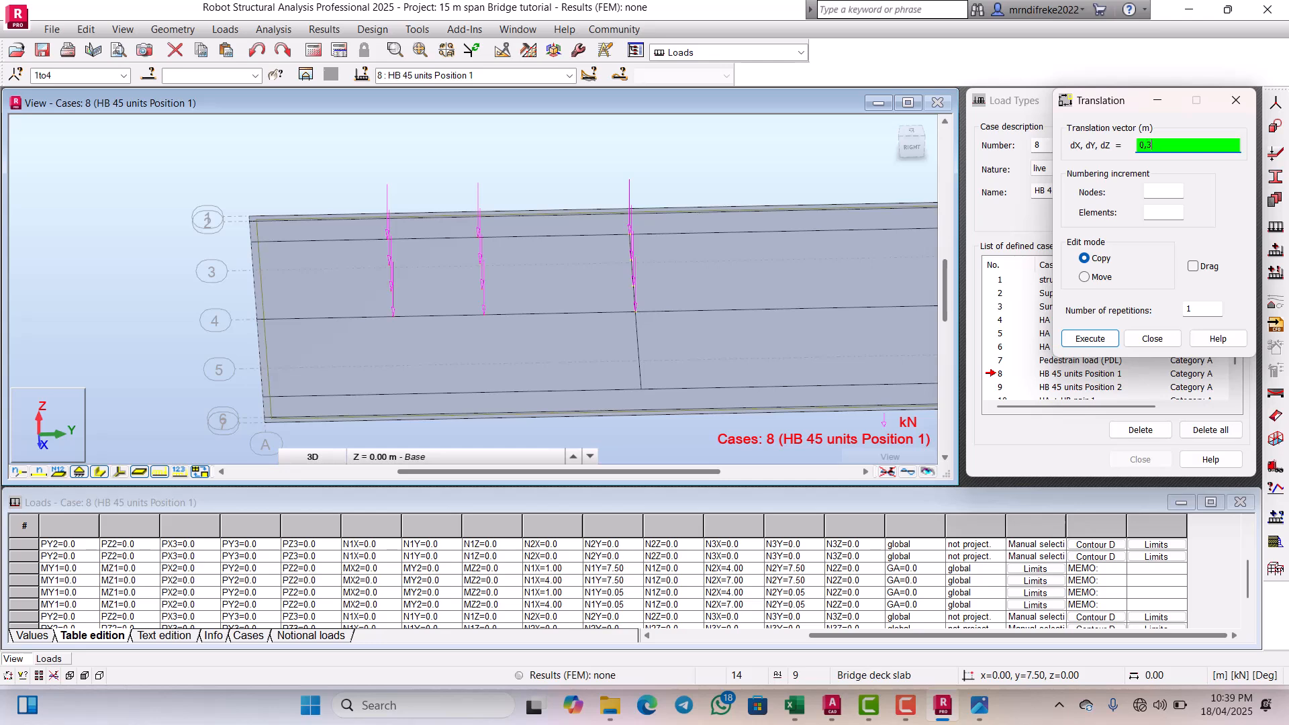
pyautogui.write('0')
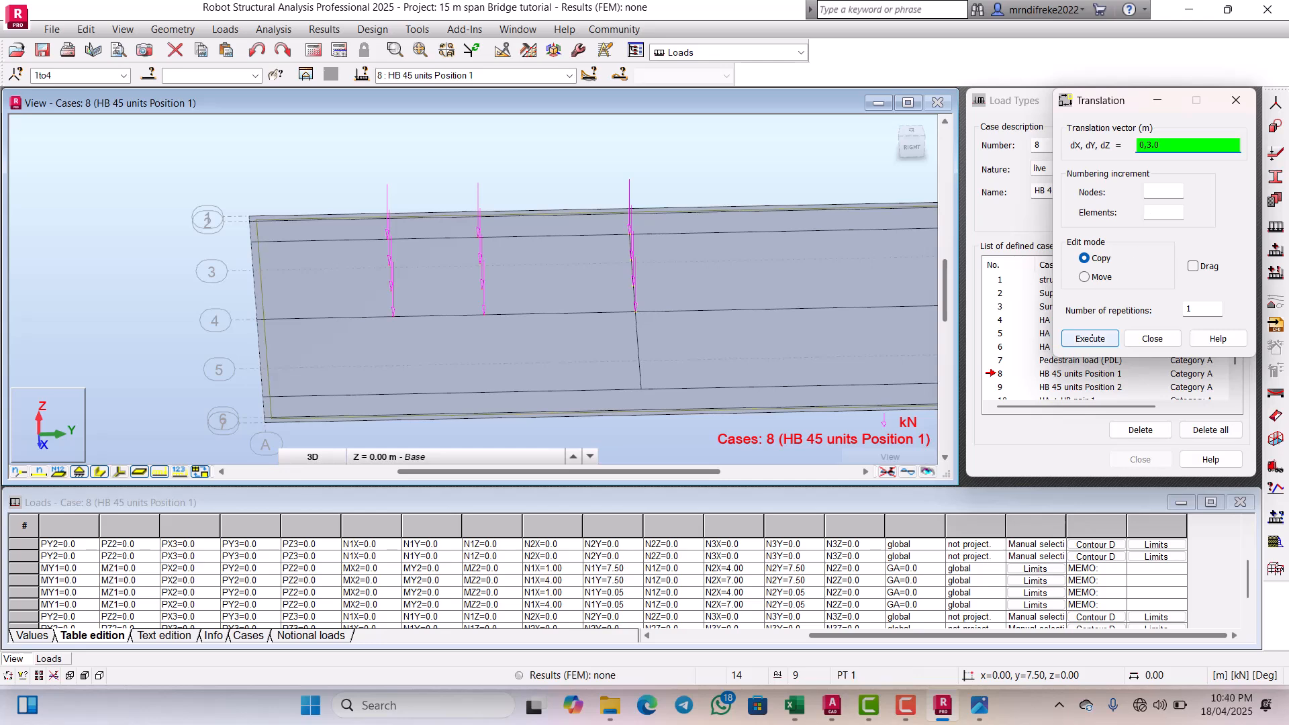
pyautogui.click(1090, 338)
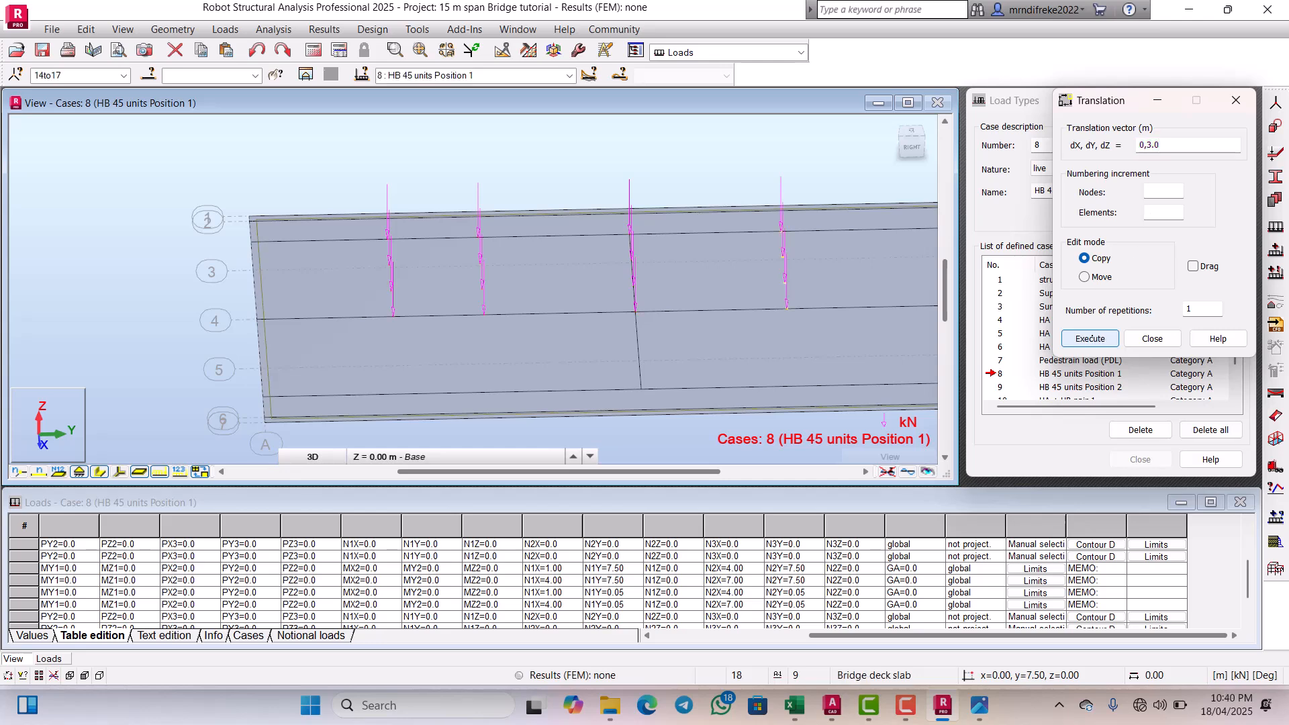
# Step: Try to copy the new wheel-load row with the vector 0,1.8.0, inspect the deck, and close the translation
pyautogui.click(1149, 144)
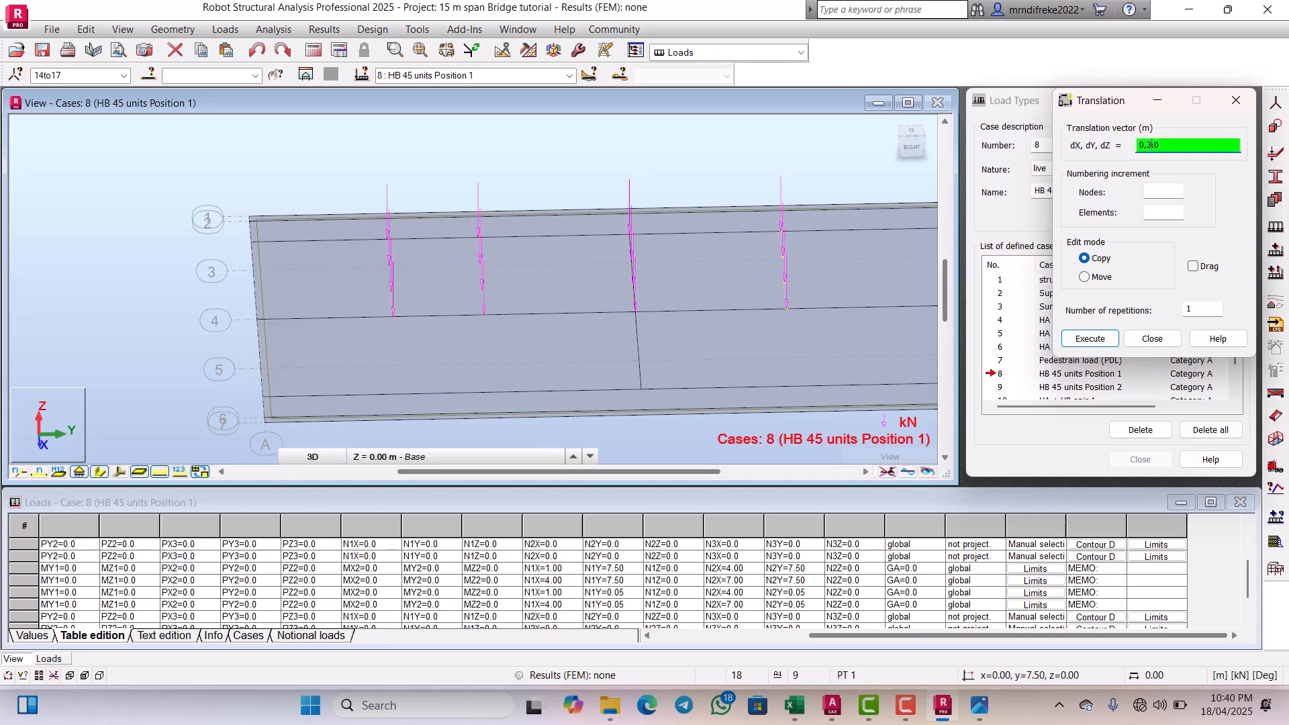
pyautogui.press('BackSpace')
pyautogui.write('8.')
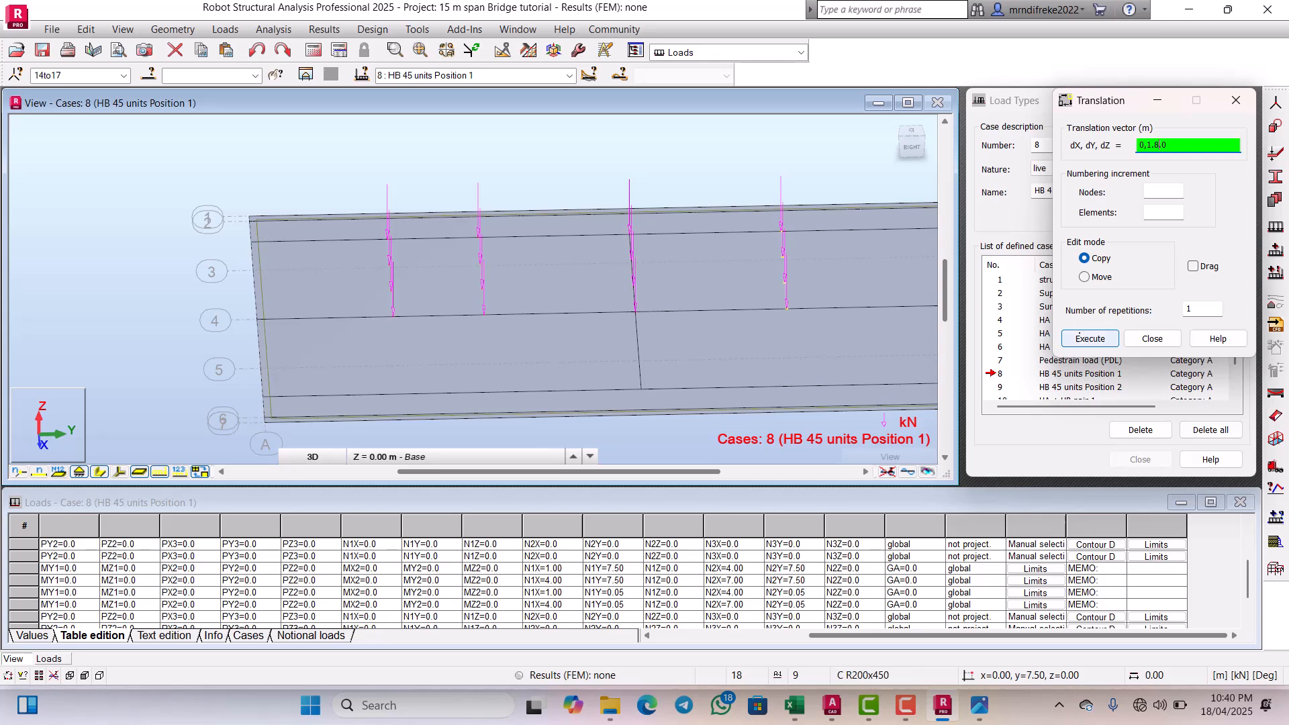
pyautogui.click(1090, 339)
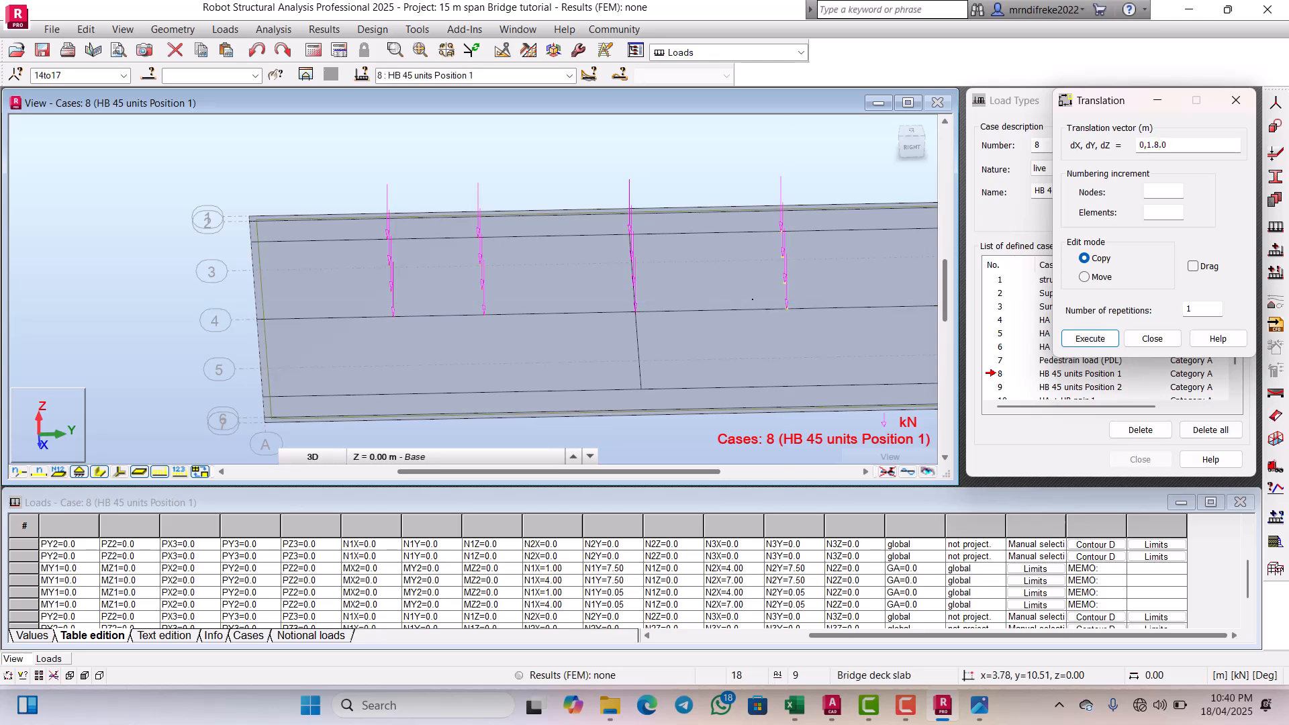
pyautogui.scroll(-3, 764, 303)
pyautogui.scroll(3, 769, 292)
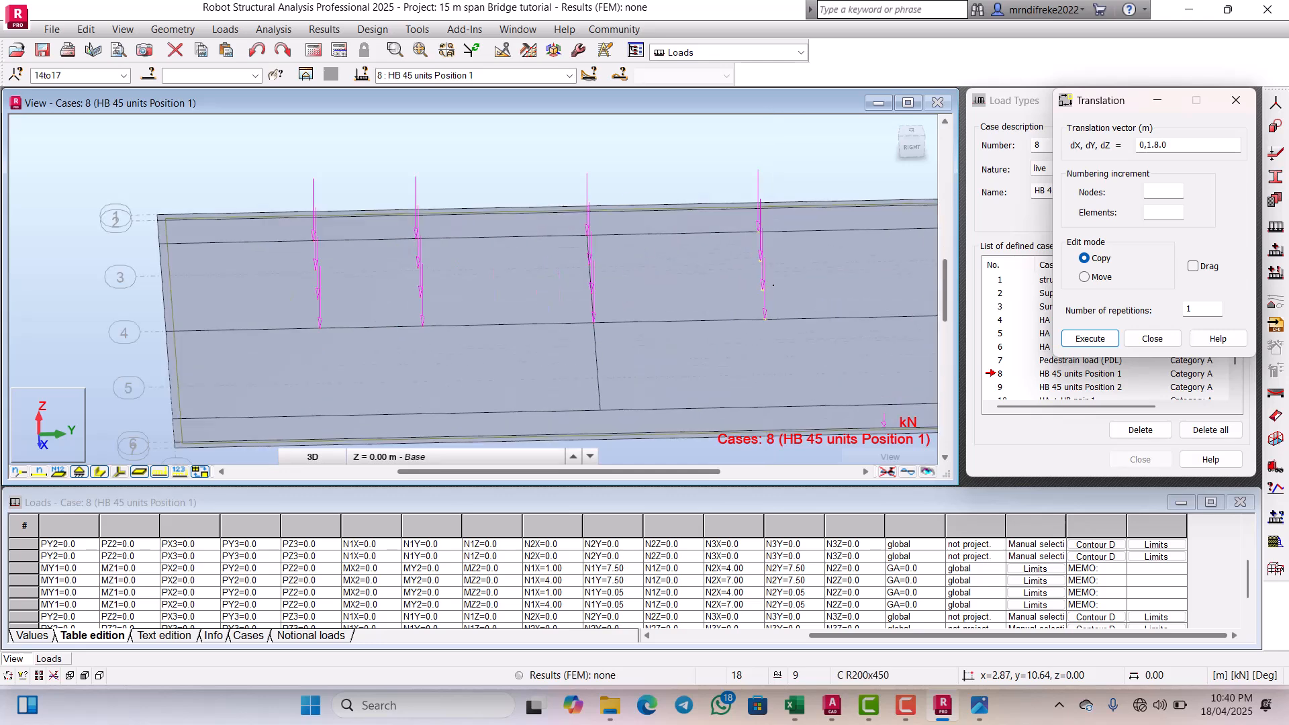
pyautogui.scroll(1, 743, 284)
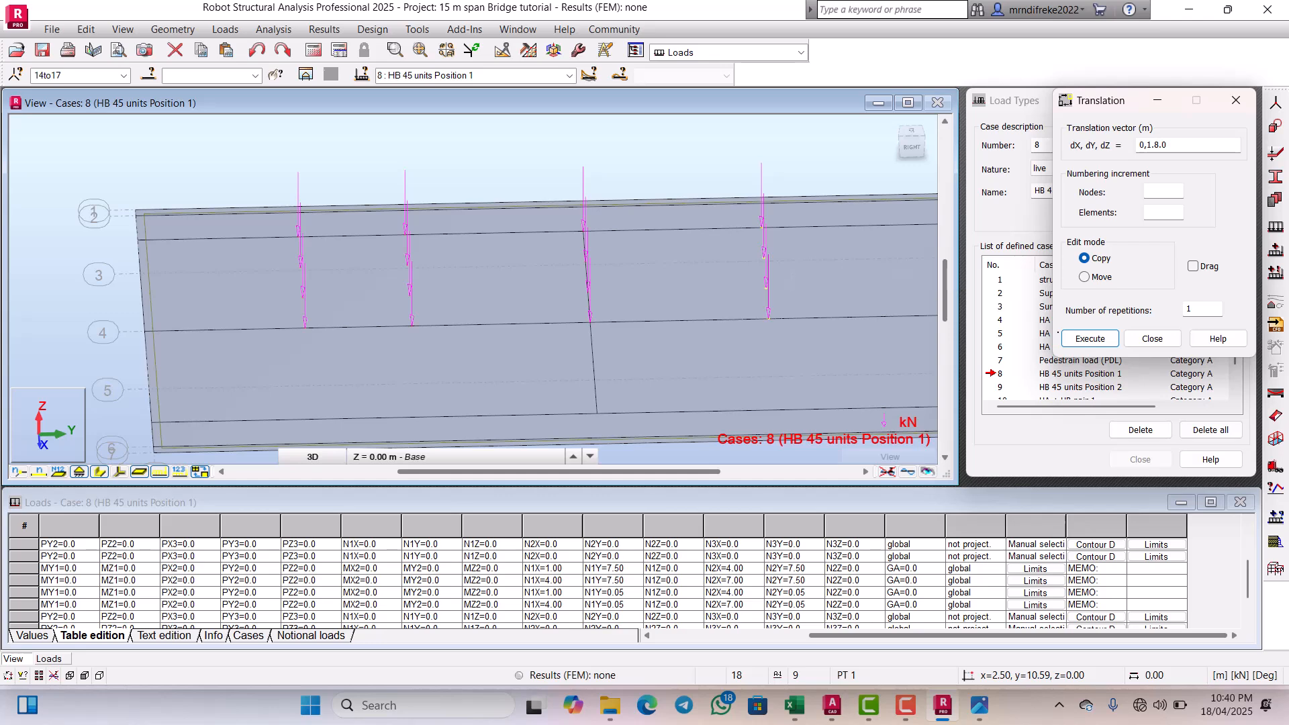
pyautogui.scroll(-3, 659, 290)
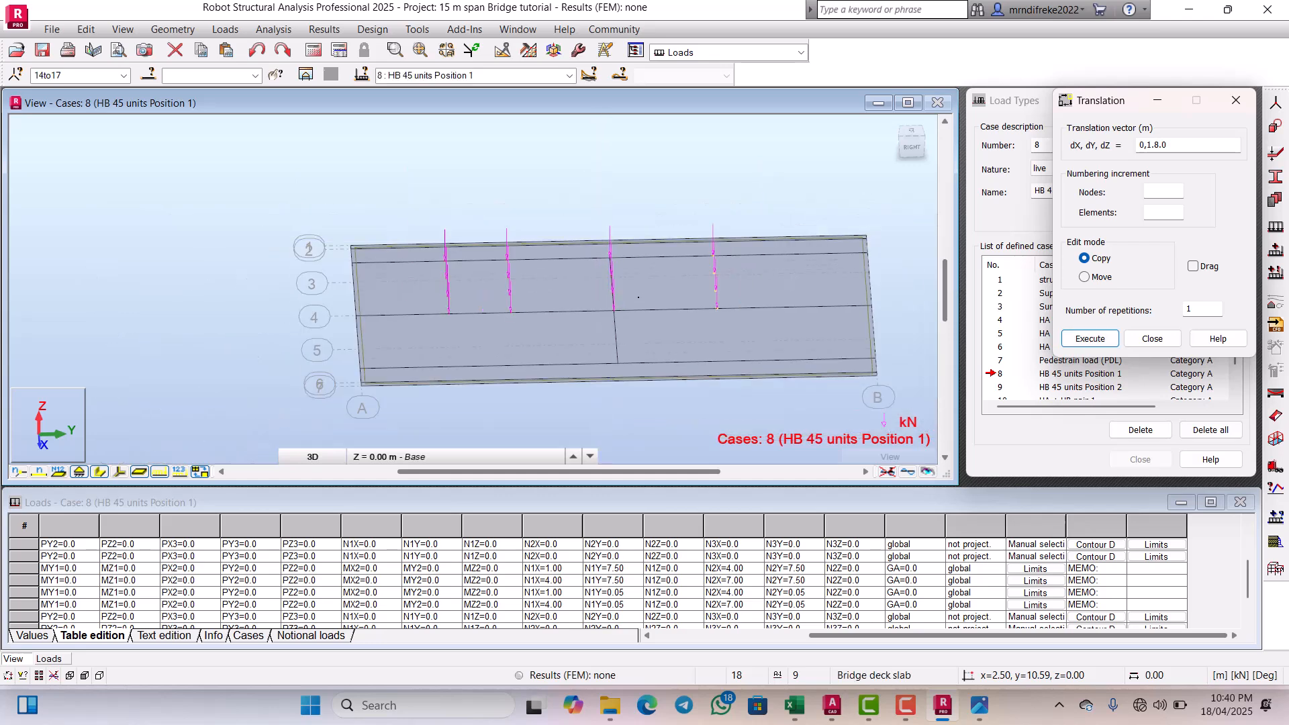
pyautogui.scroll(3, 659, 290)
pyautogui.scroll(-2, 660, 282)
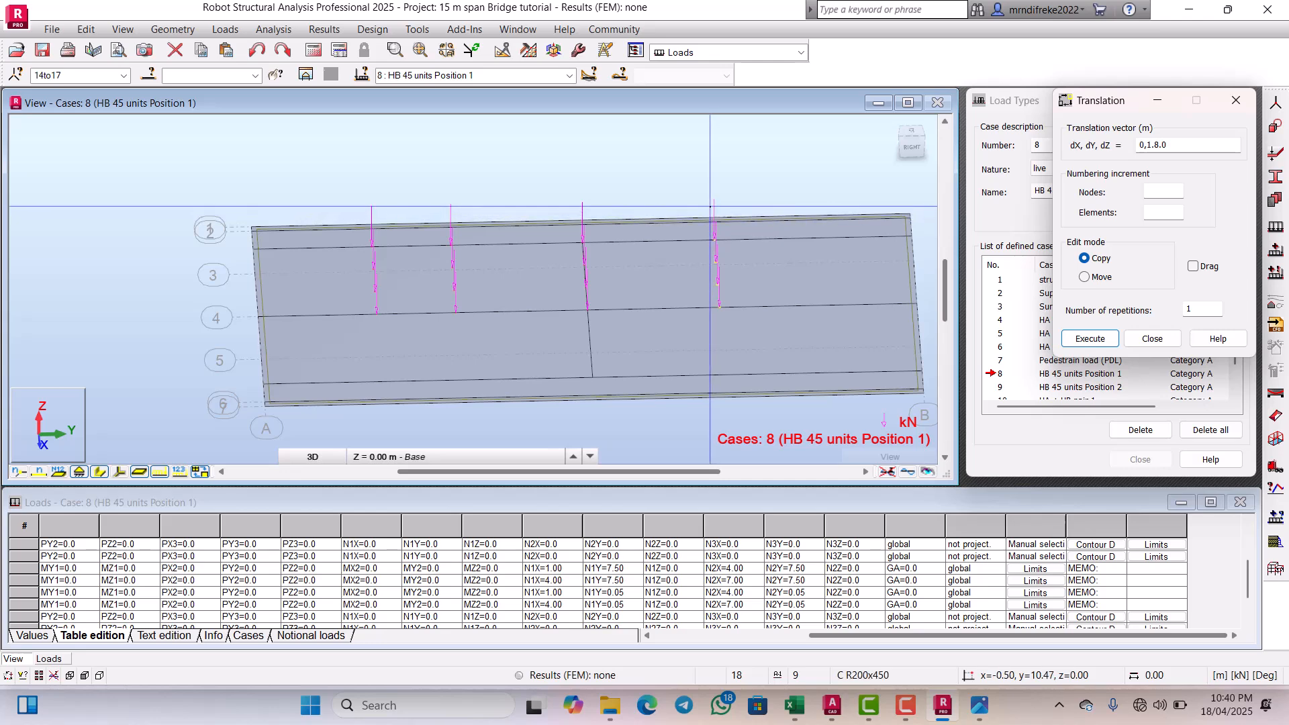
pyautogui.click(1151, 339)
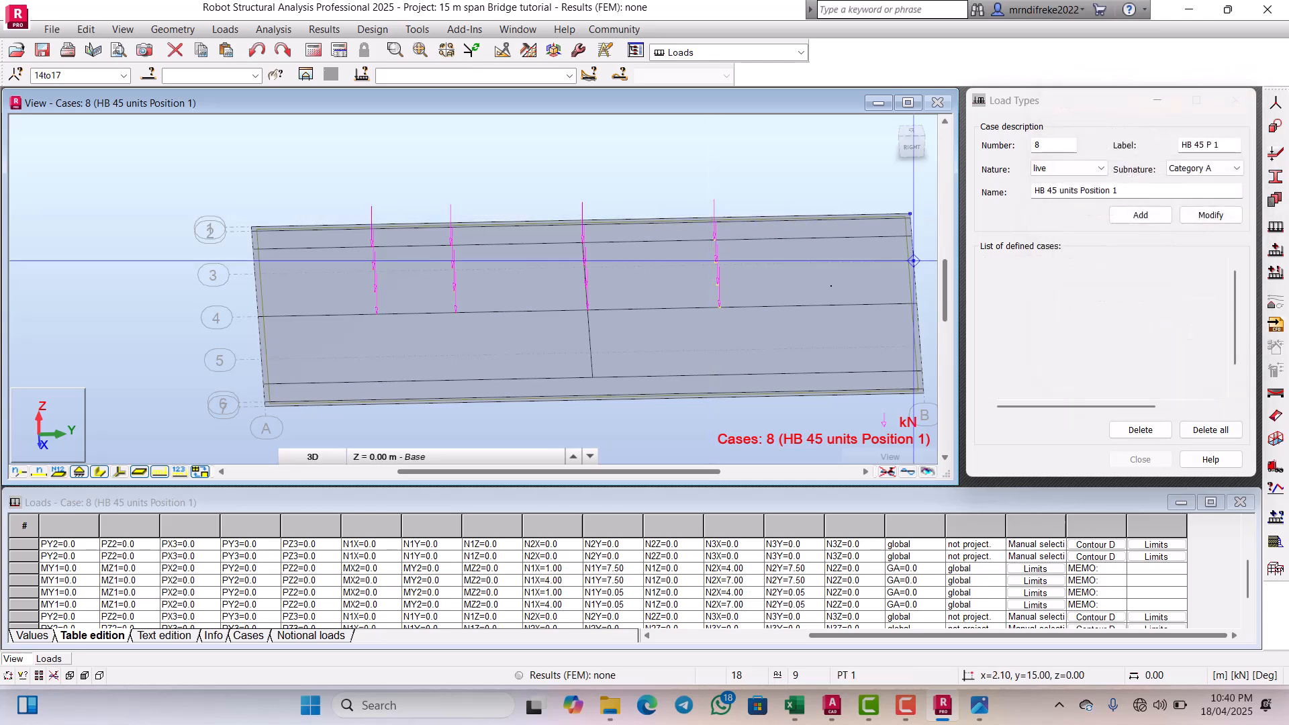
# Step: Copy the wheel-load row nearest gridline B by the translation vector 0,1.8,0 m, and close the translation
pyautogui.moveTo(691, 175); pyautogui.dragTo(749, 314)
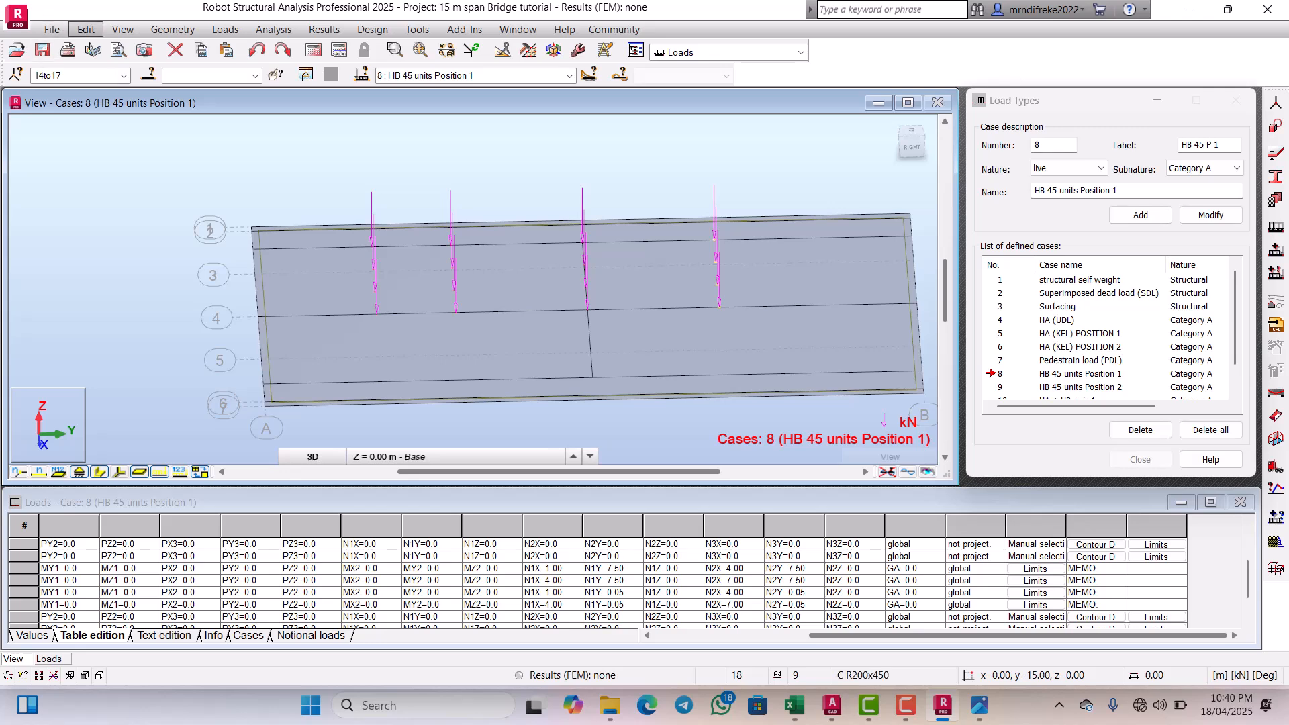
pyautogui.click(86, 29)
pyautogui.moveTo(202, 240)
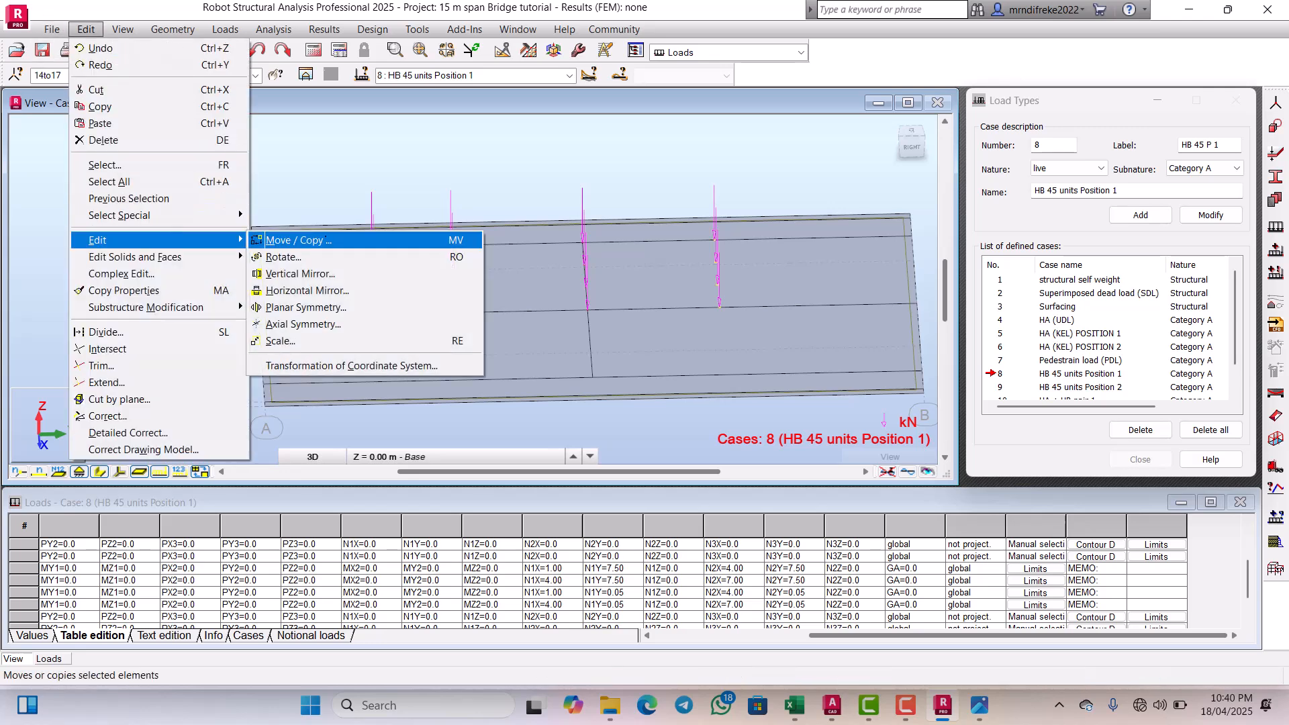
pyautogui.click(289, 240)
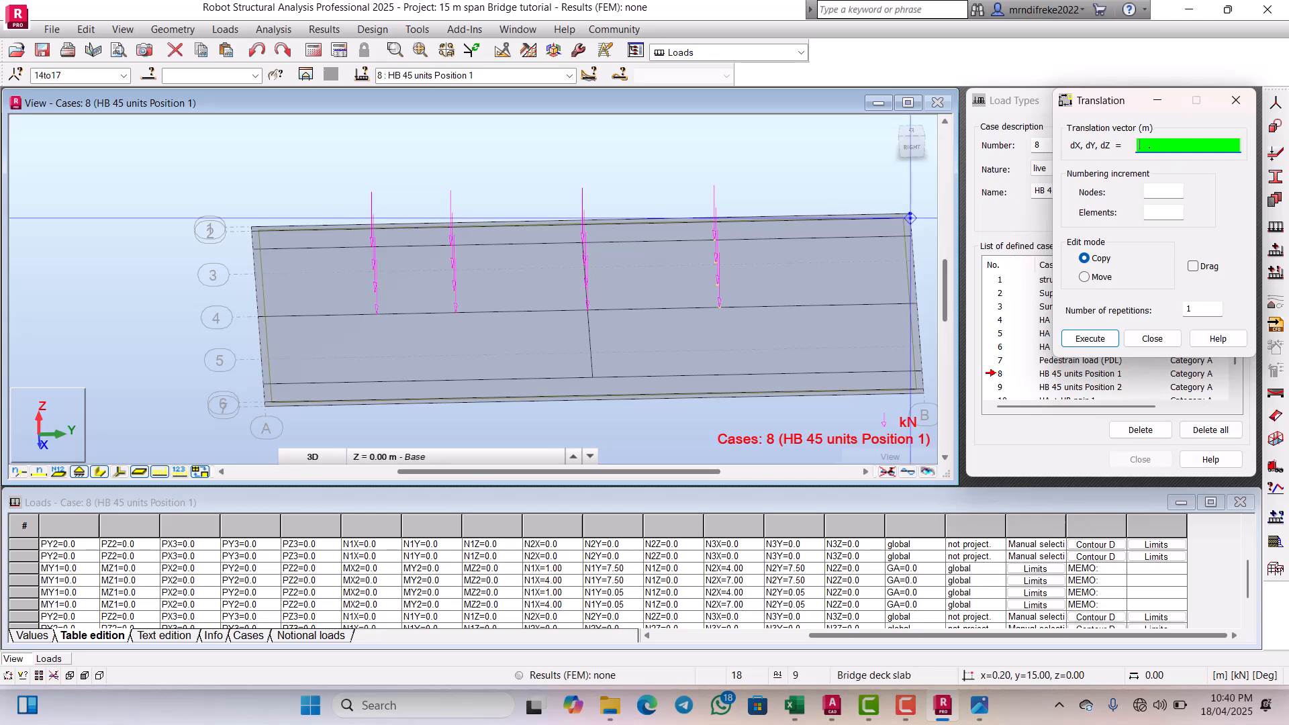
pyautogui.write('0,1.8,0')
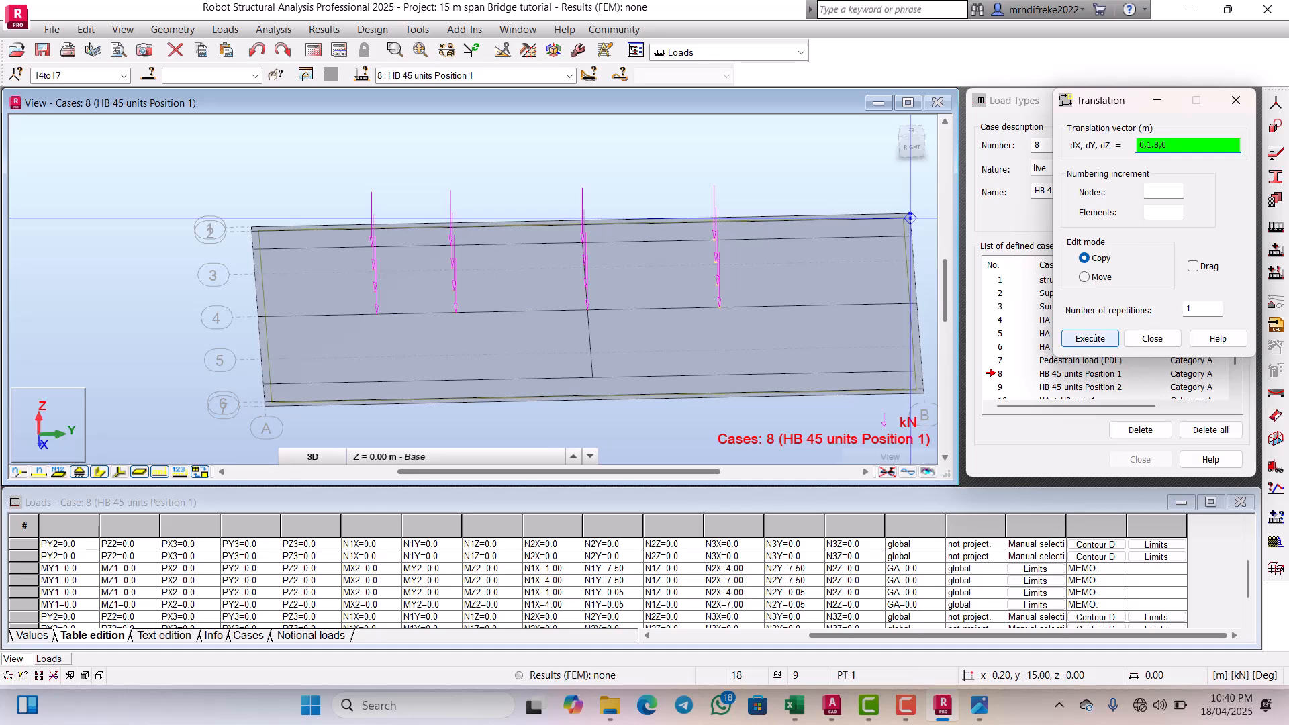
pyautogui.click(1094, 337)
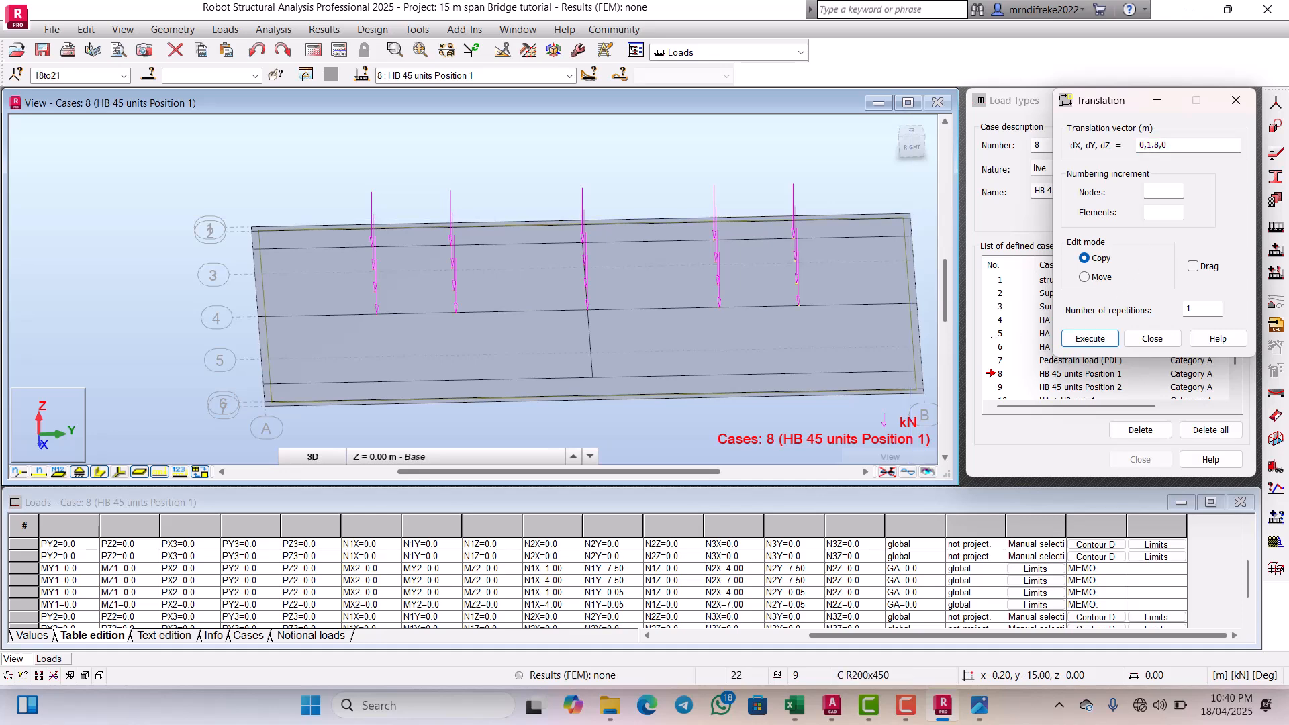
pyautogui.click(1151, 338)
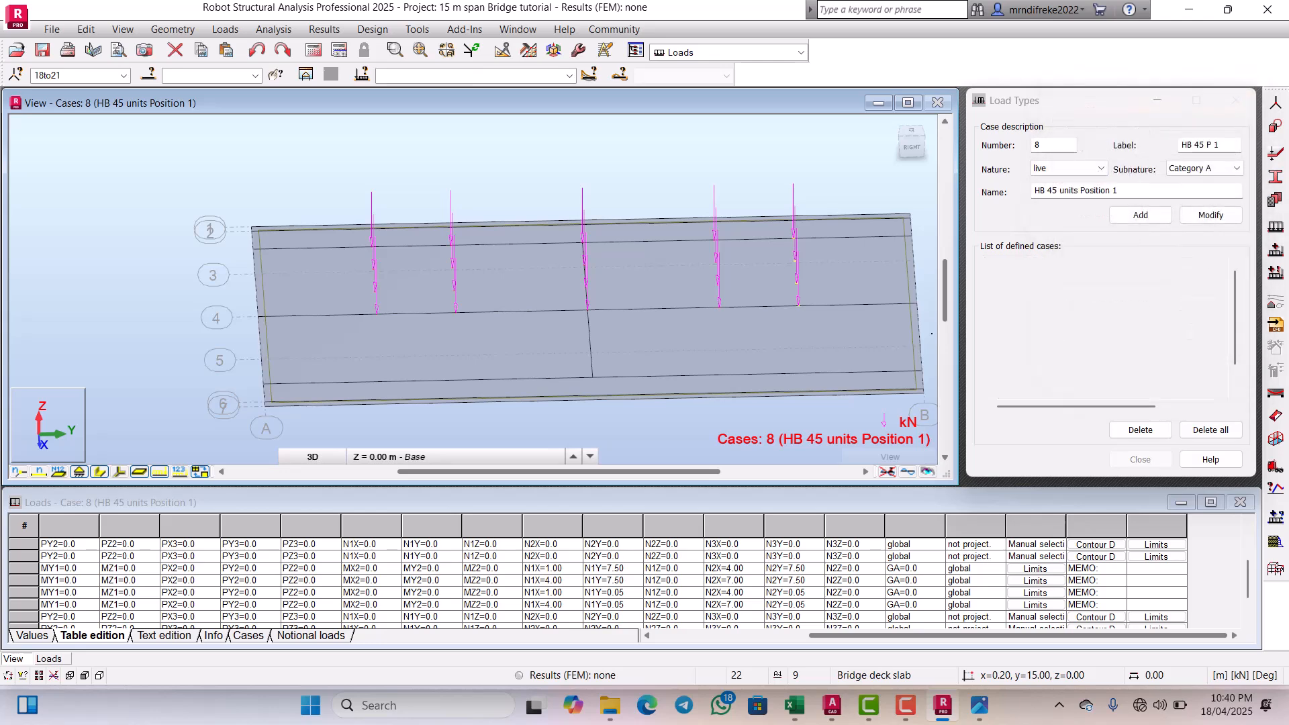
# Step: Rotate the deck model into an oblique 3D view to check the arrangement of the HB wheel-load rows
pyautogui.scroll(-3, 579, 279)
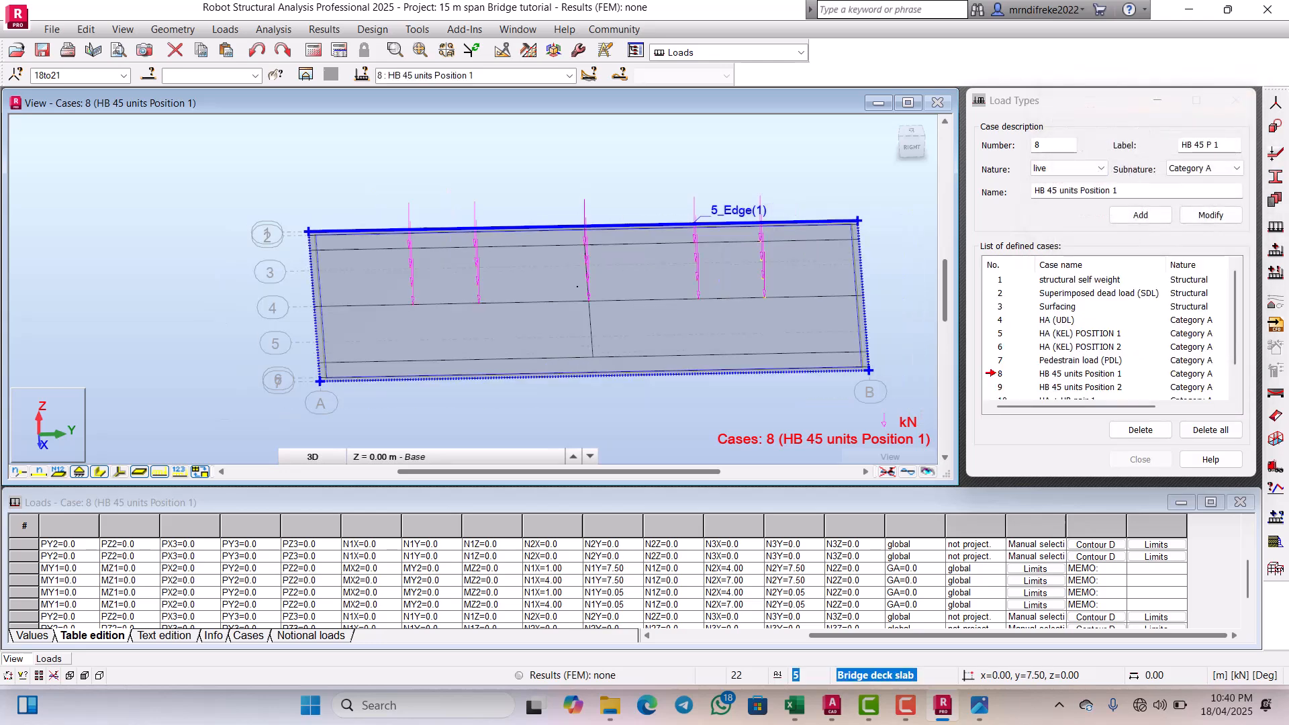
pyautogui.rightClick(555, 230)
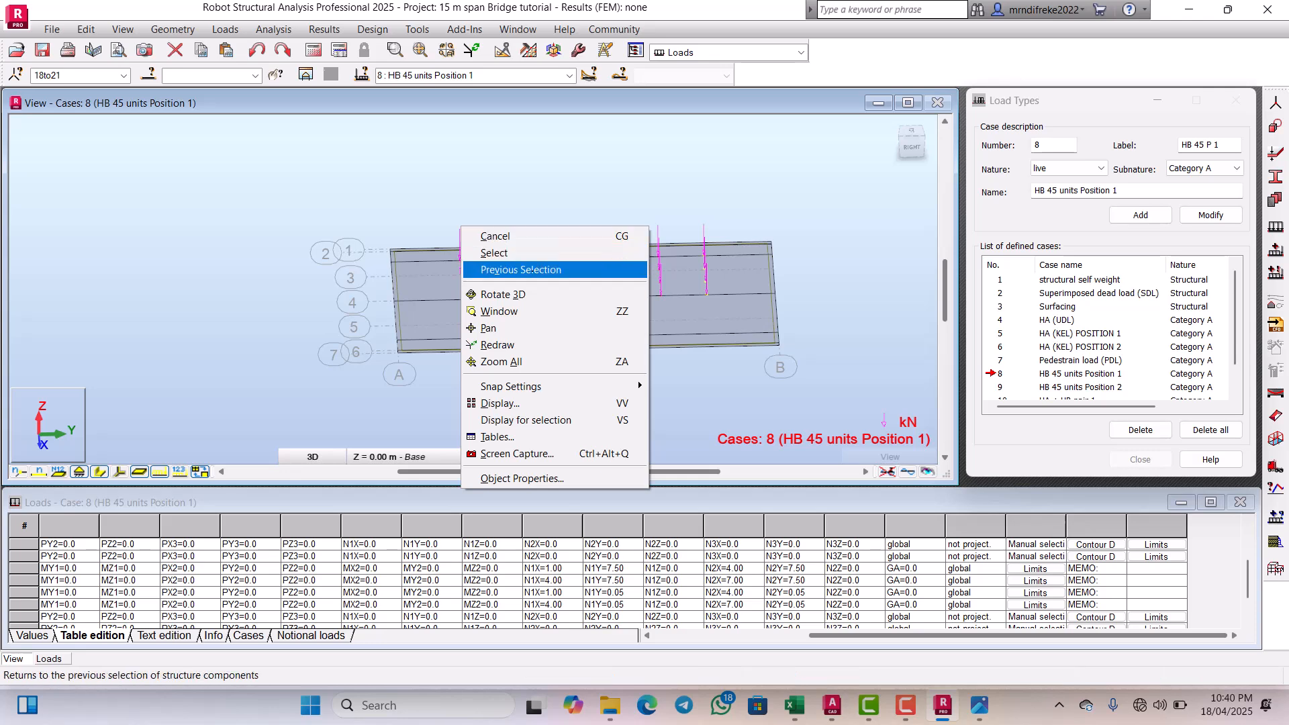
pyautogui.click(547, 296)
pyautogui.moveTo(546, 313); pyautogui.dragTo(591, 305)
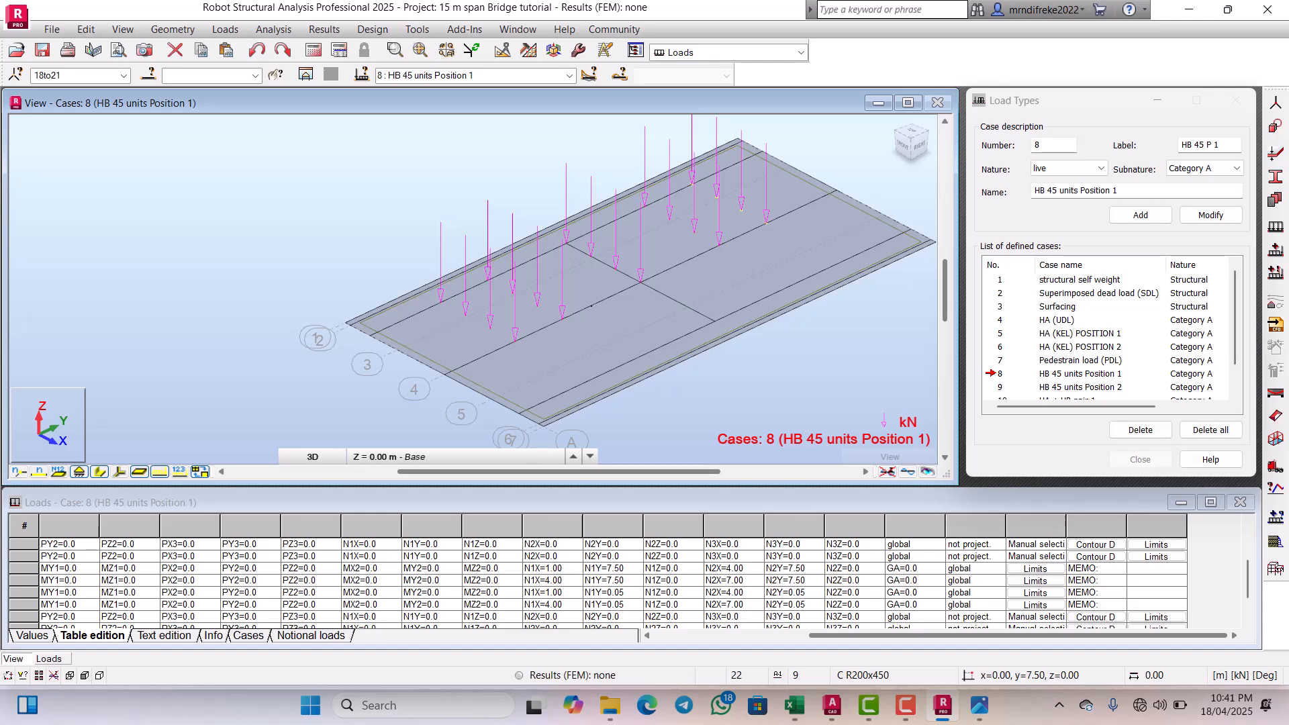
pyautogui.moveTo(706, 405); pyautogui.dragTo(565, 266)
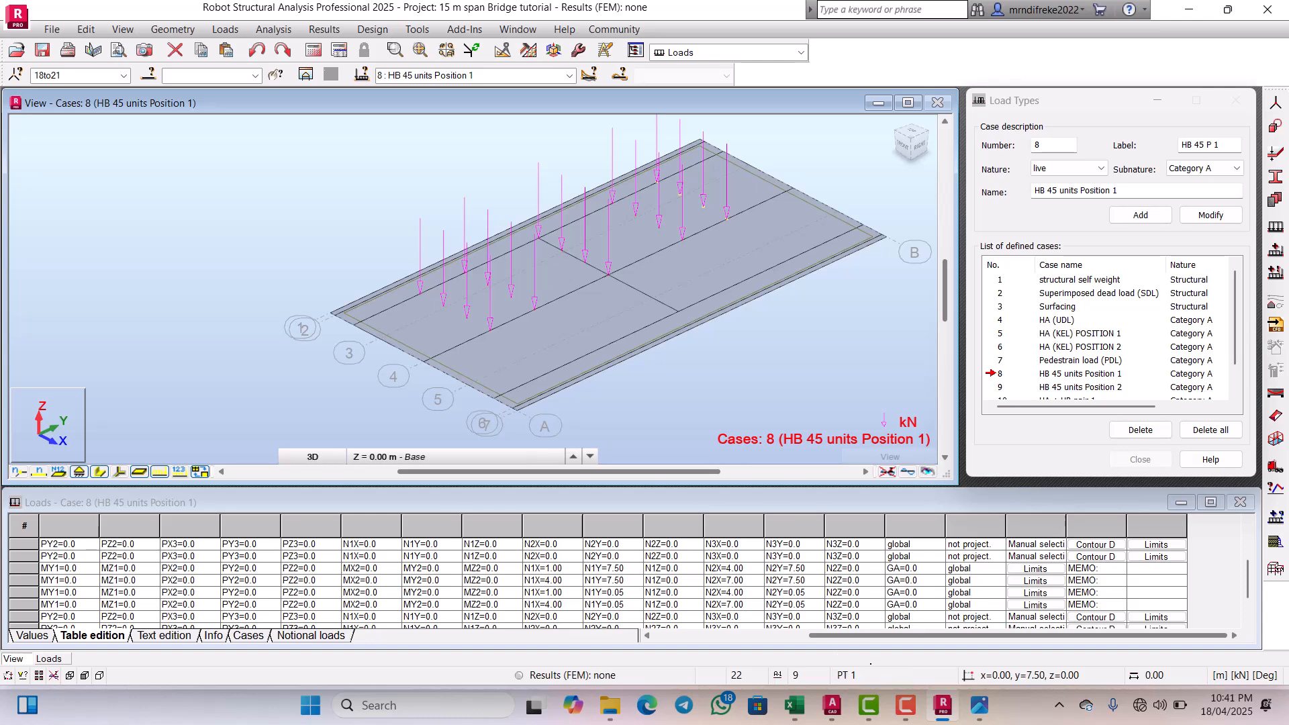
# Step: Switch to the HB load positioning screenshot in the image viewer and examine its axle and wheel spacings
pyautogui.moveTo(868, 704)
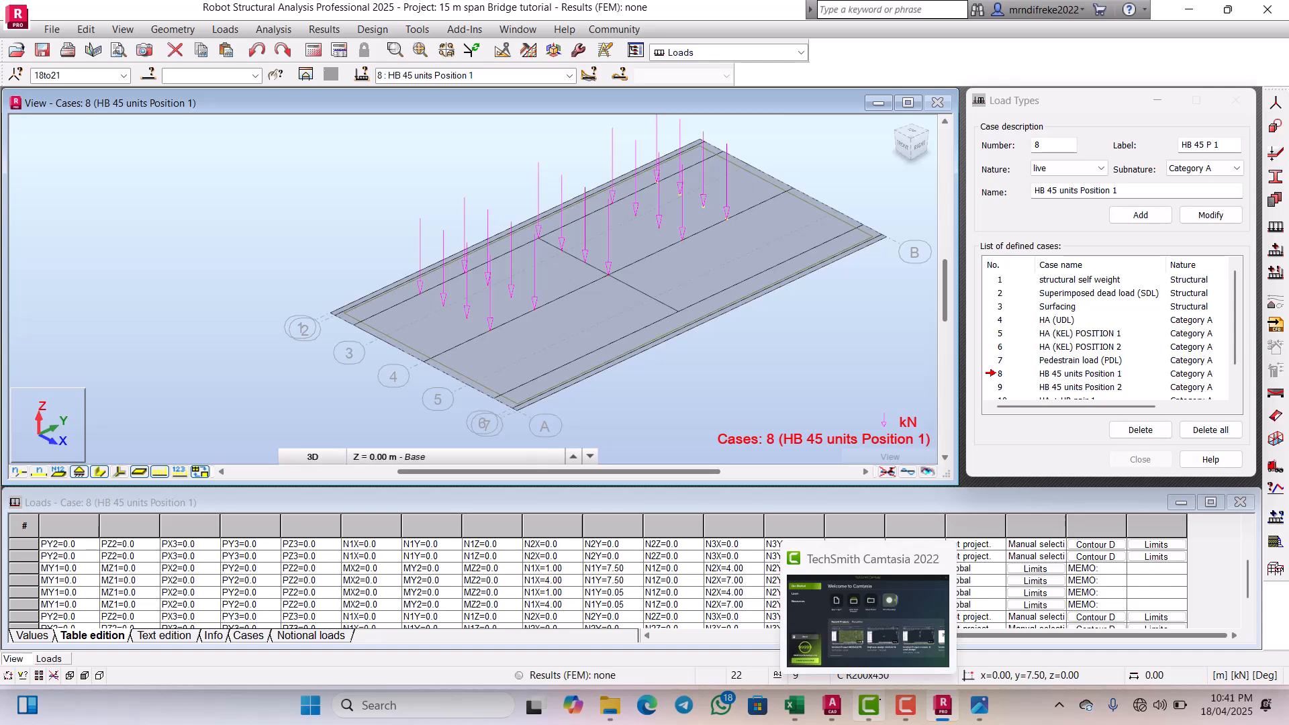
pyautogui.moveTo(979, 704)
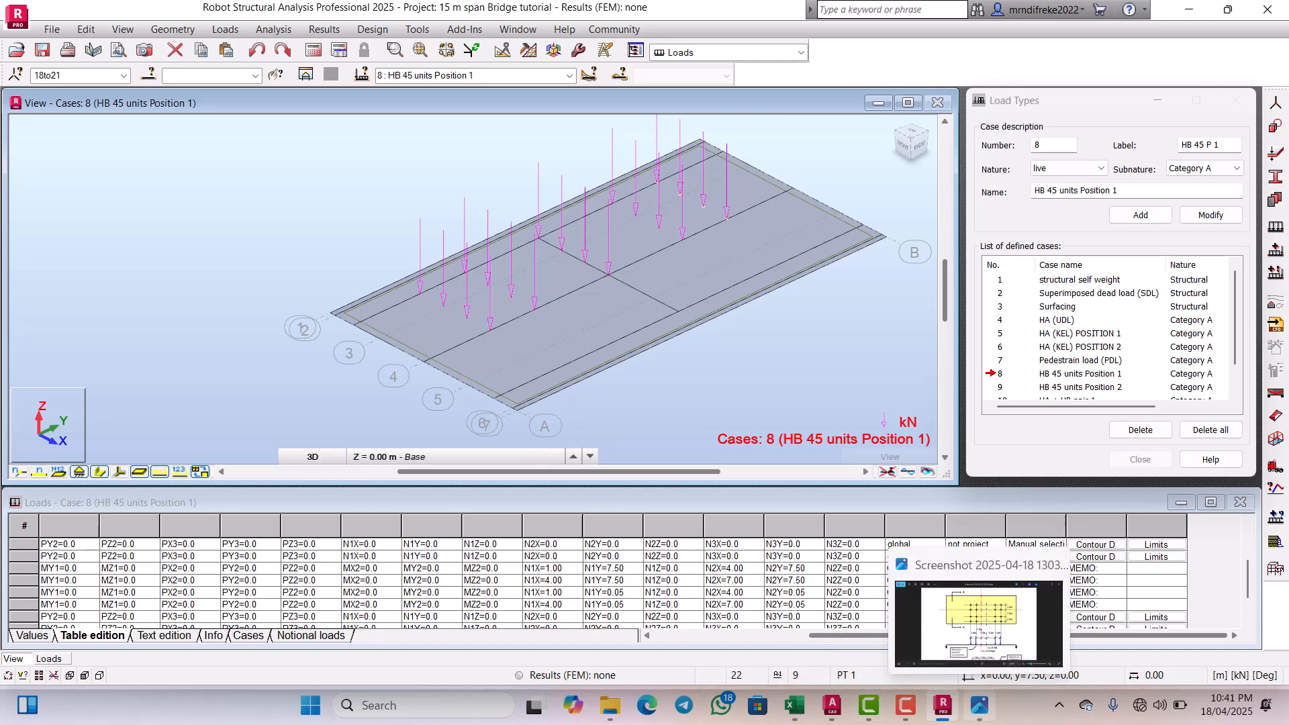
pyautogui.click(980, 705)
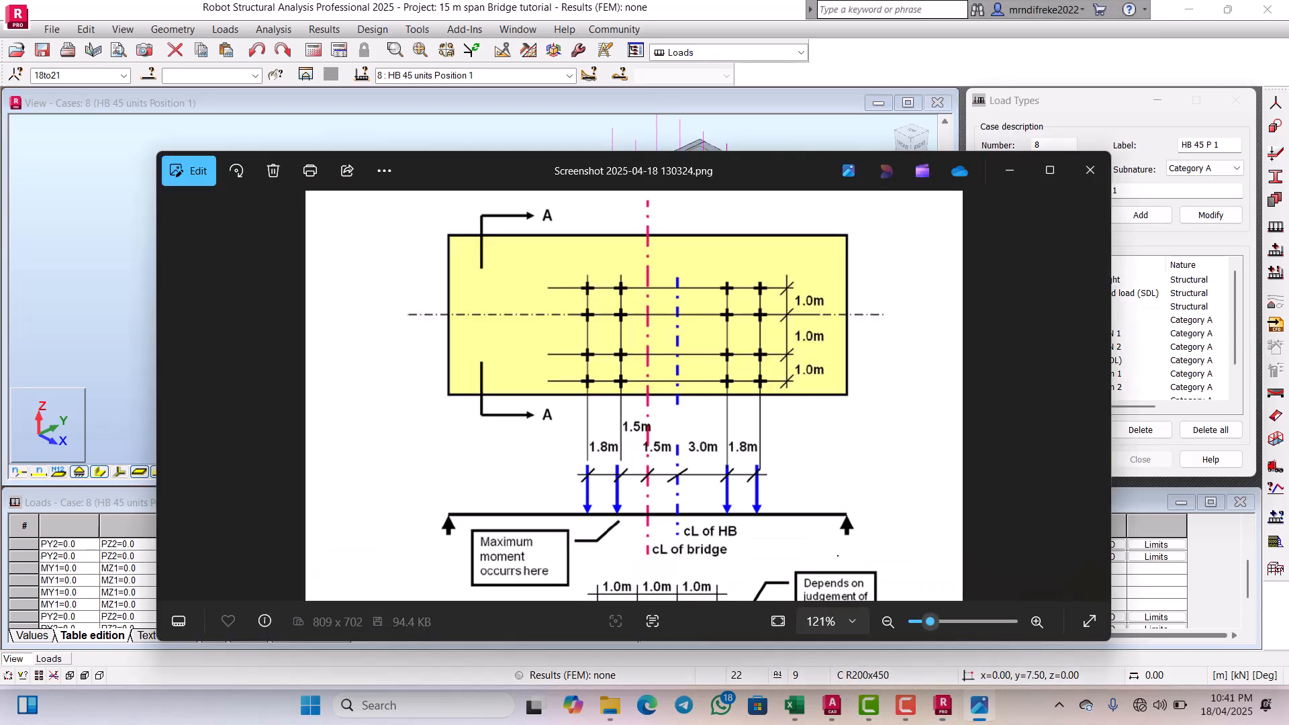
pyautogui.scroll(-3, 747, 374)
pyautogui.scroll(3, 685, 530)
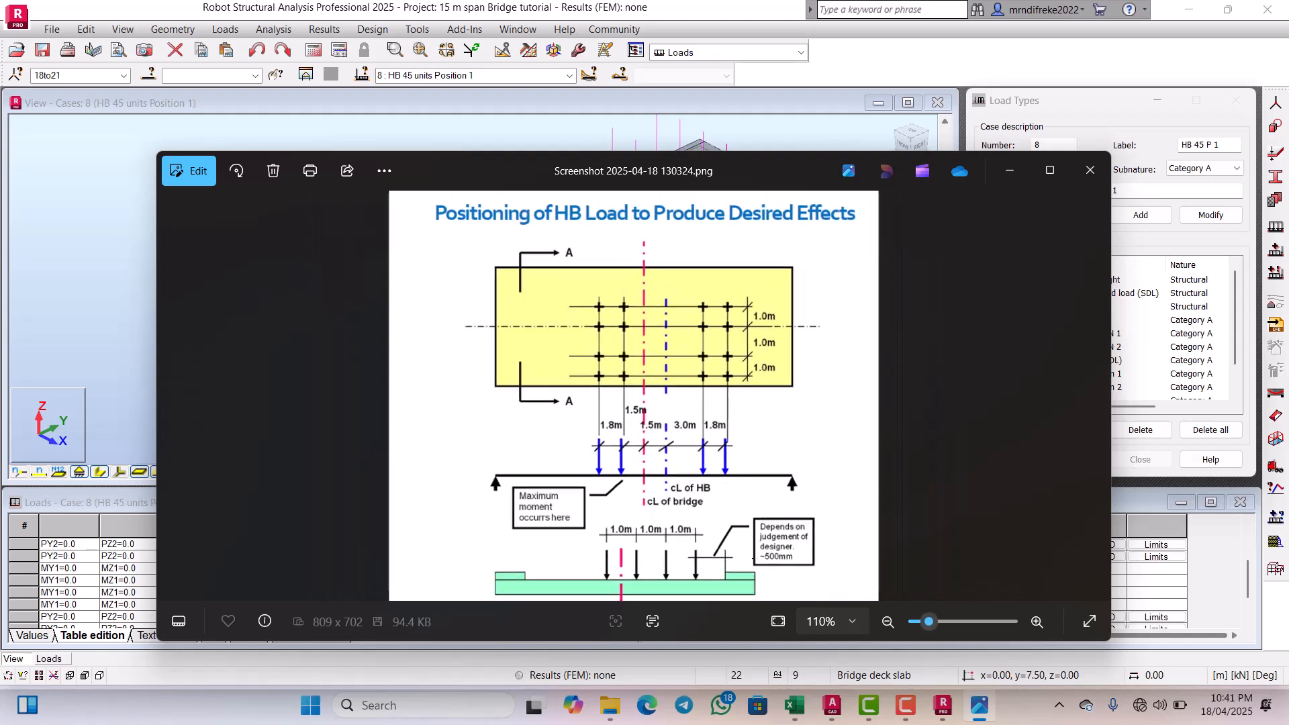
pyautogui.scroll(-1, 682, 467)
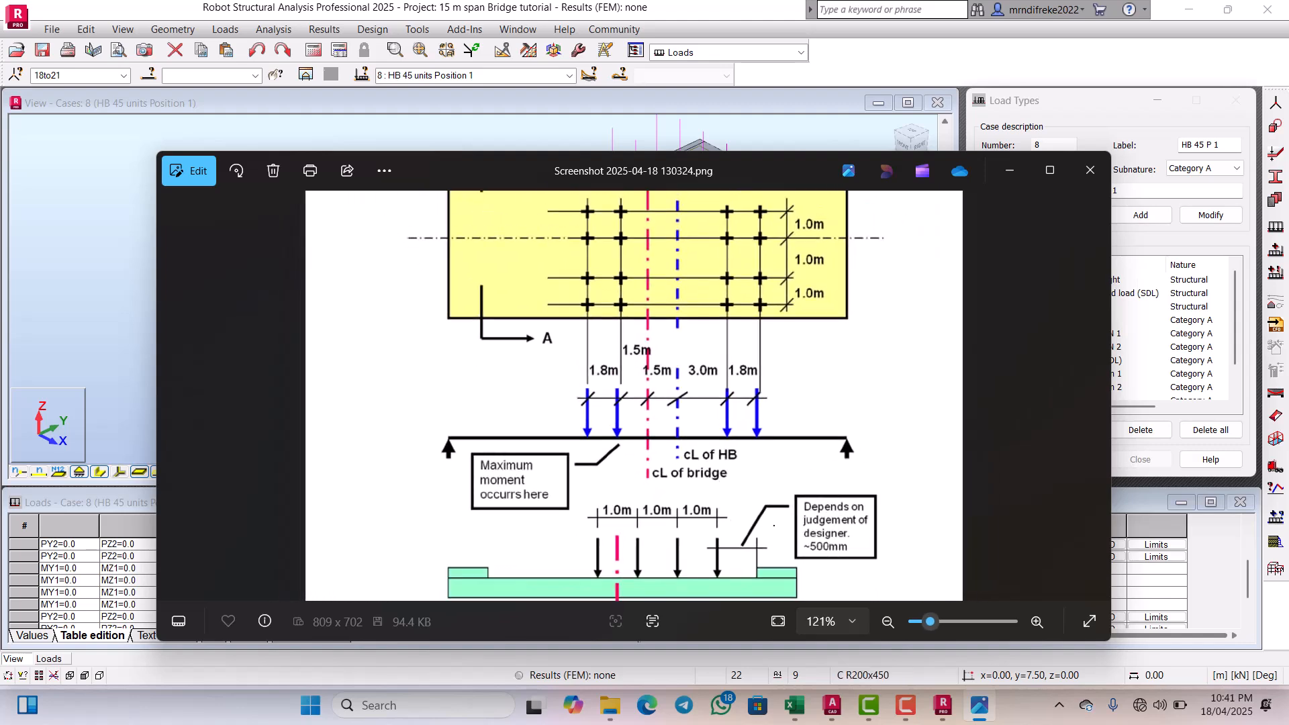
pyautogui.scroll(-1, 748, 484)
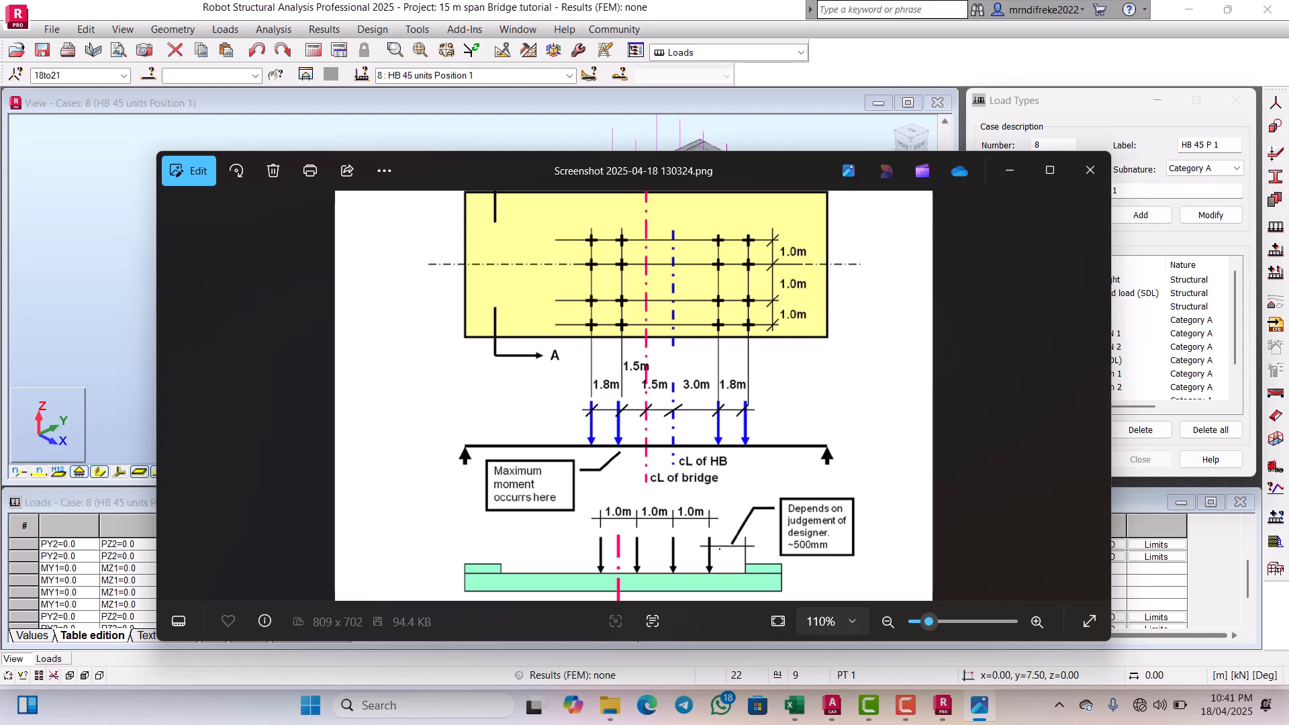
# Step: Switch back to Robot Structural Analysis and clear the node selection in the deck model
pyautogui.click(943, 705)
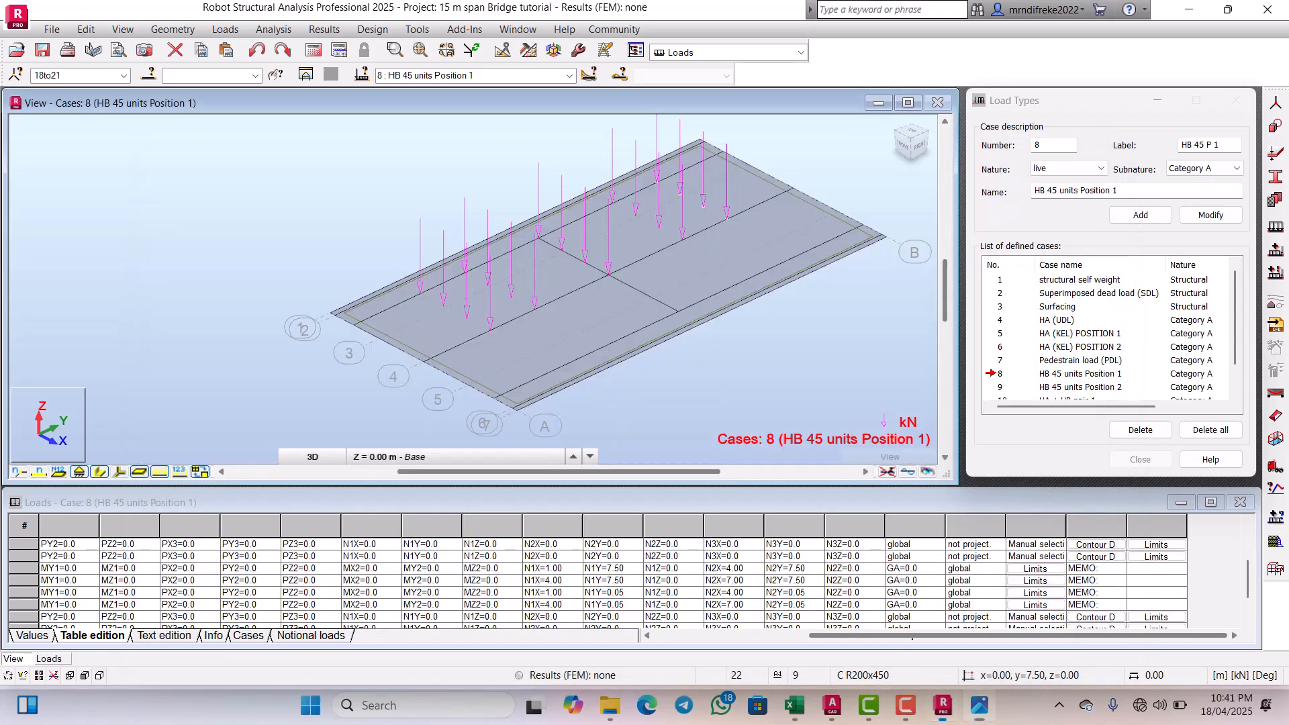
pyautogui.scroll(-3, 798, 322)
pyautogui.scroll(4, 549, 285)
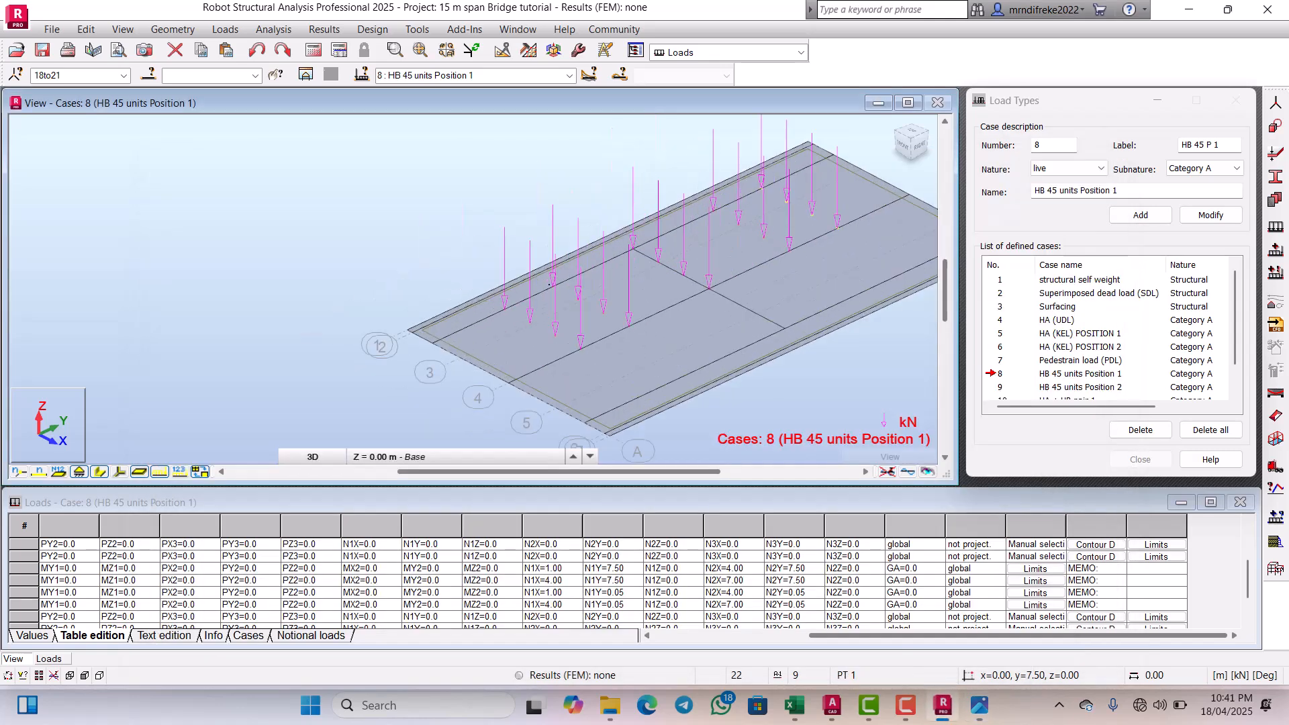
pyautogui.rightClick(402, 203)
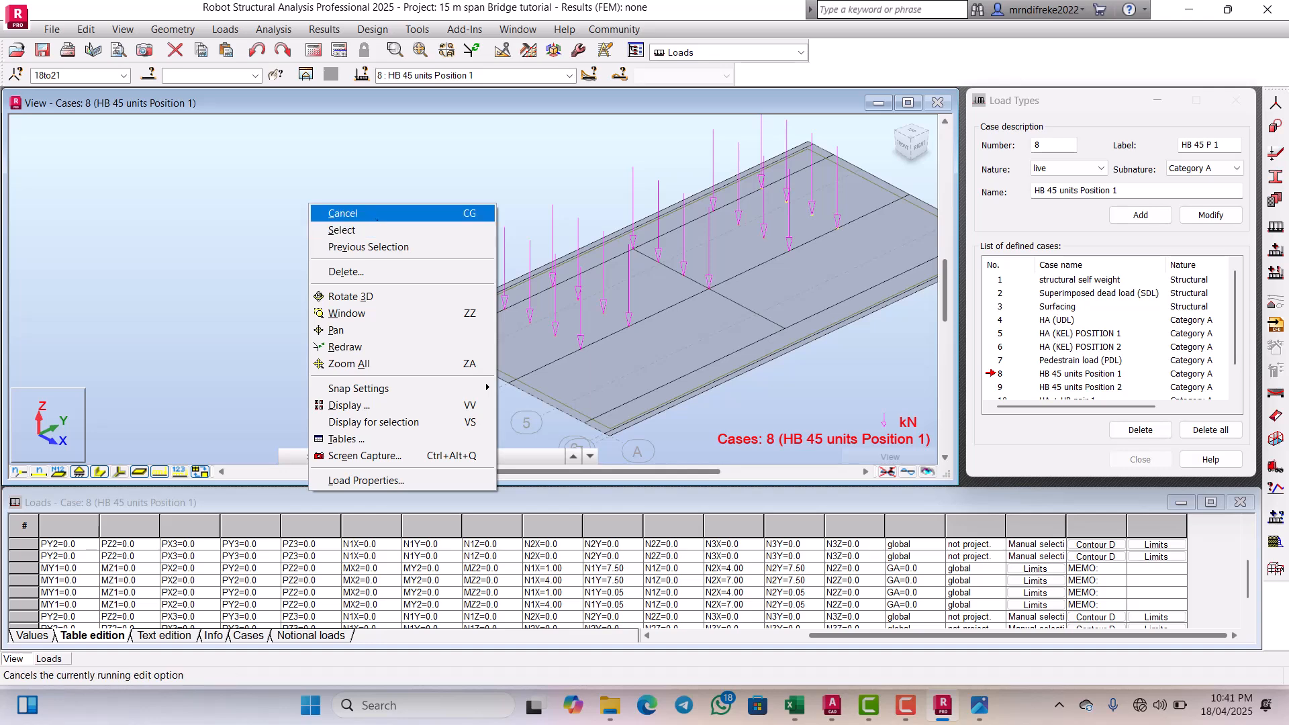
pyautogui.click(364, 214)
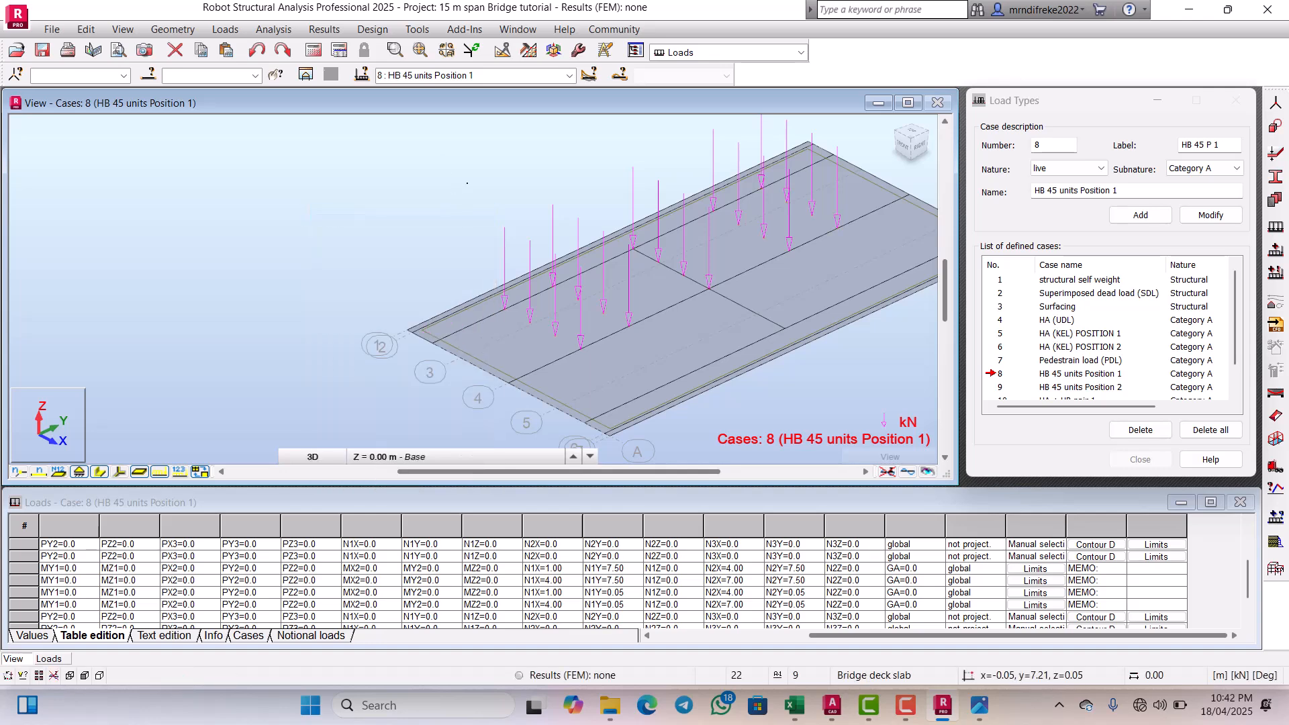
pyautogui.scroll(-2, 468, 183)
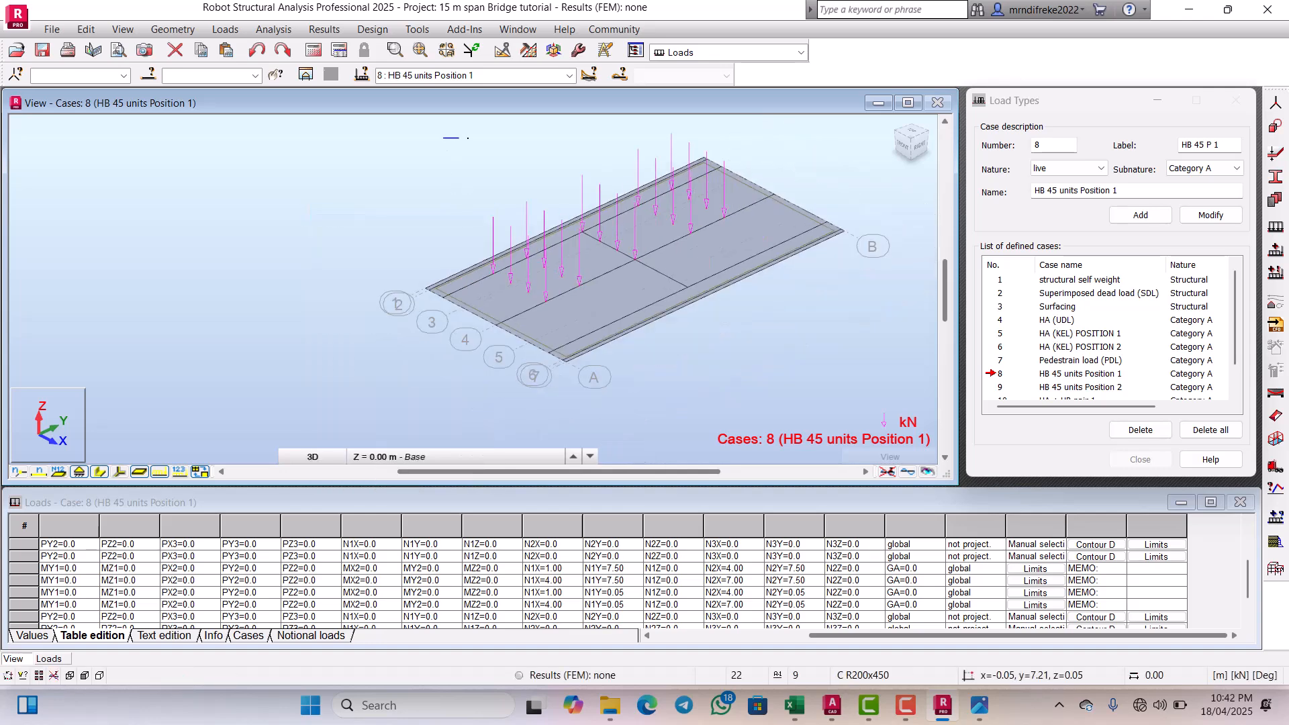
# Step: Change the workspace layout from Loads to Geometry
pyautogui.moveTo(445, 143); pyautogui.dragTo(605, 163)
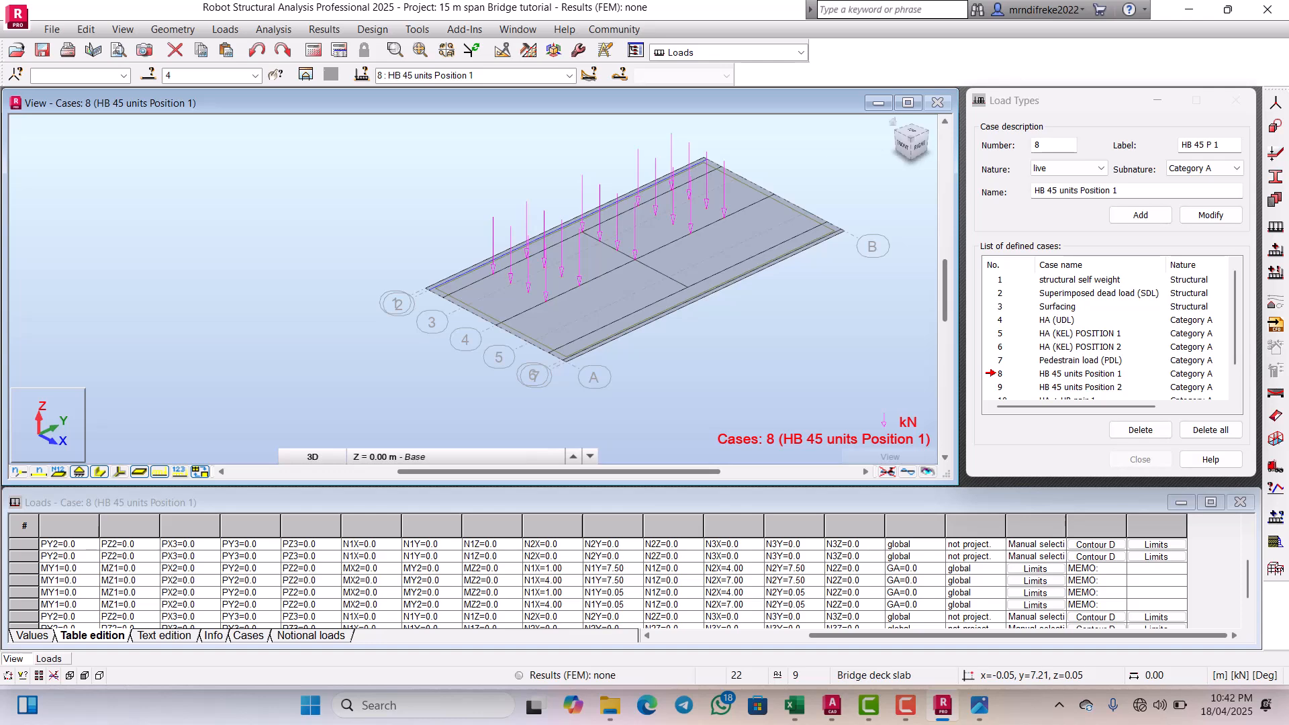
pyautogui.click(800, 52)
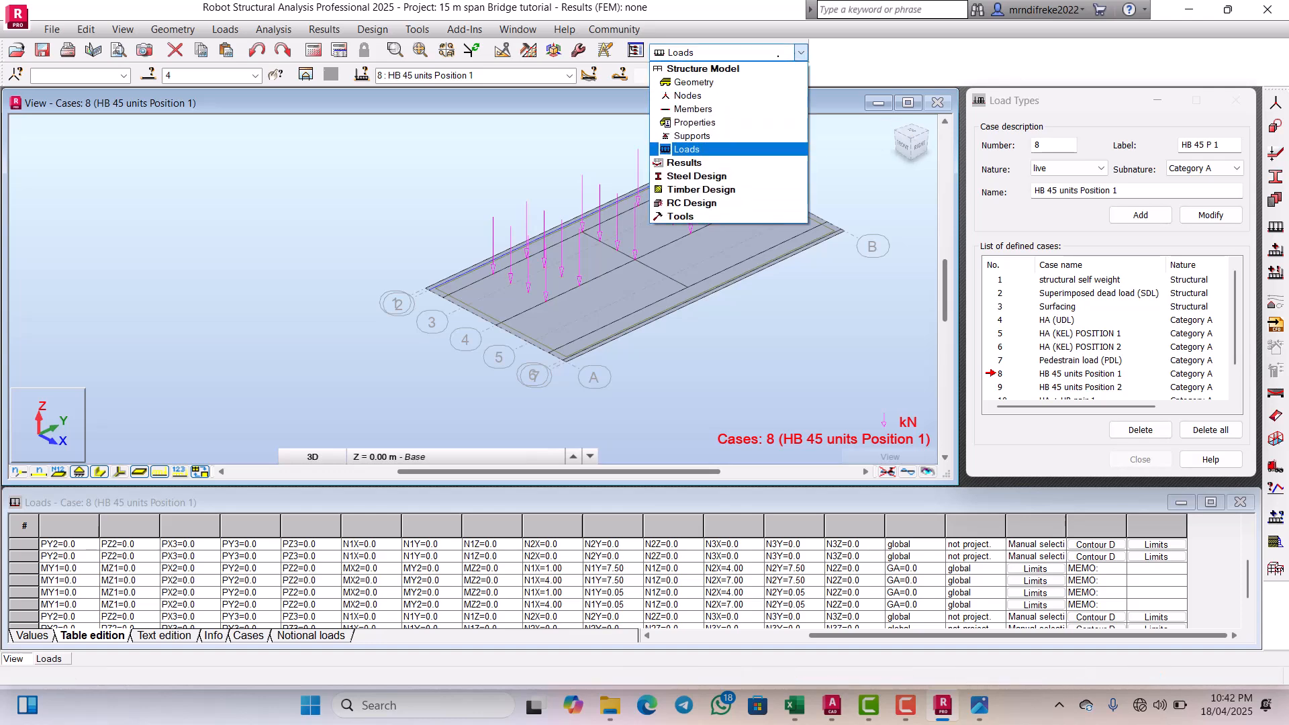
pyautogui.click(692, 82)
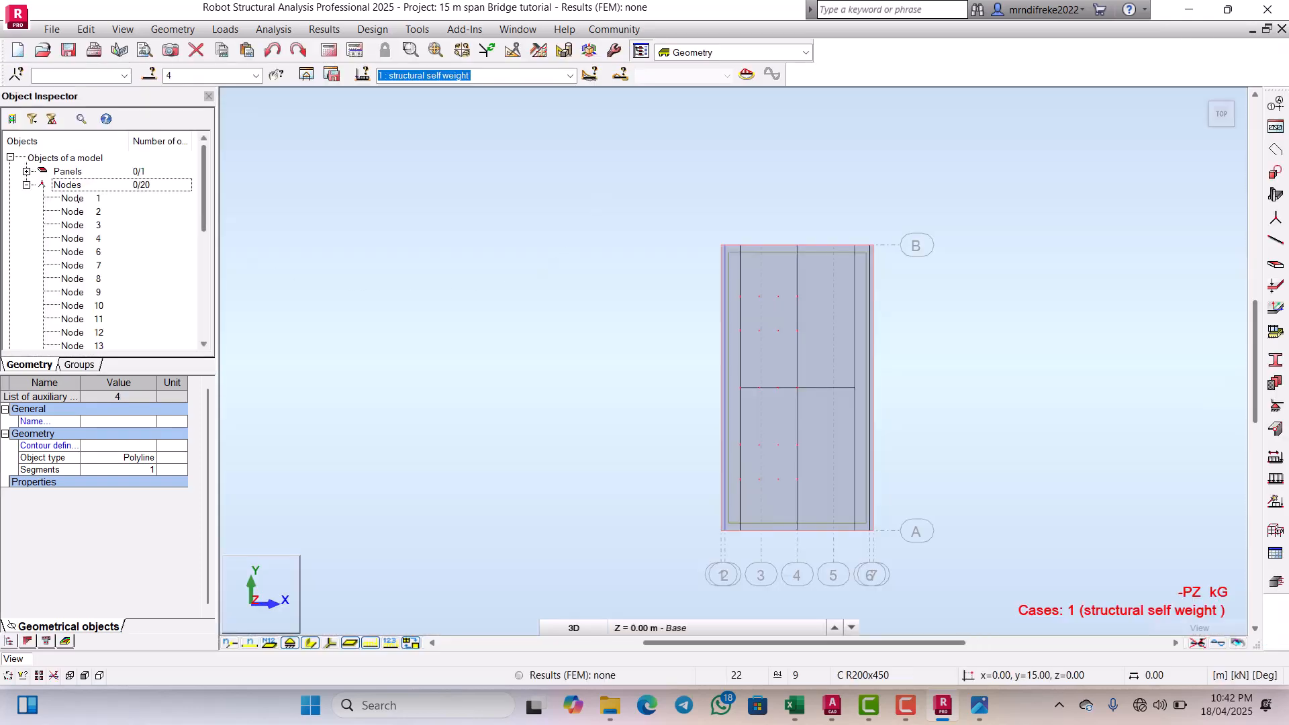
# Step: Select all the wheel-load nodes of the deck model, nodes 1 to 4 and 6 to 21, in the object list
pyautogui.click(70, 198)
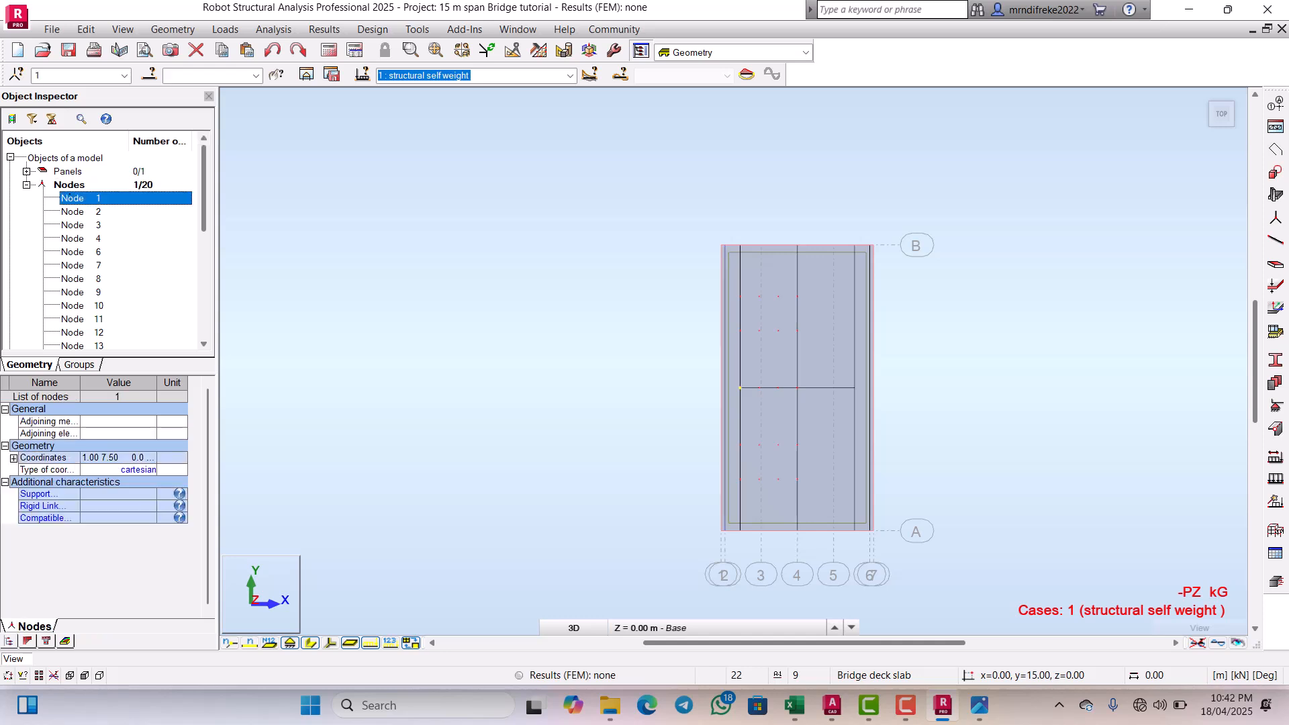
pyautogui.scroll(-3, 71, 197)
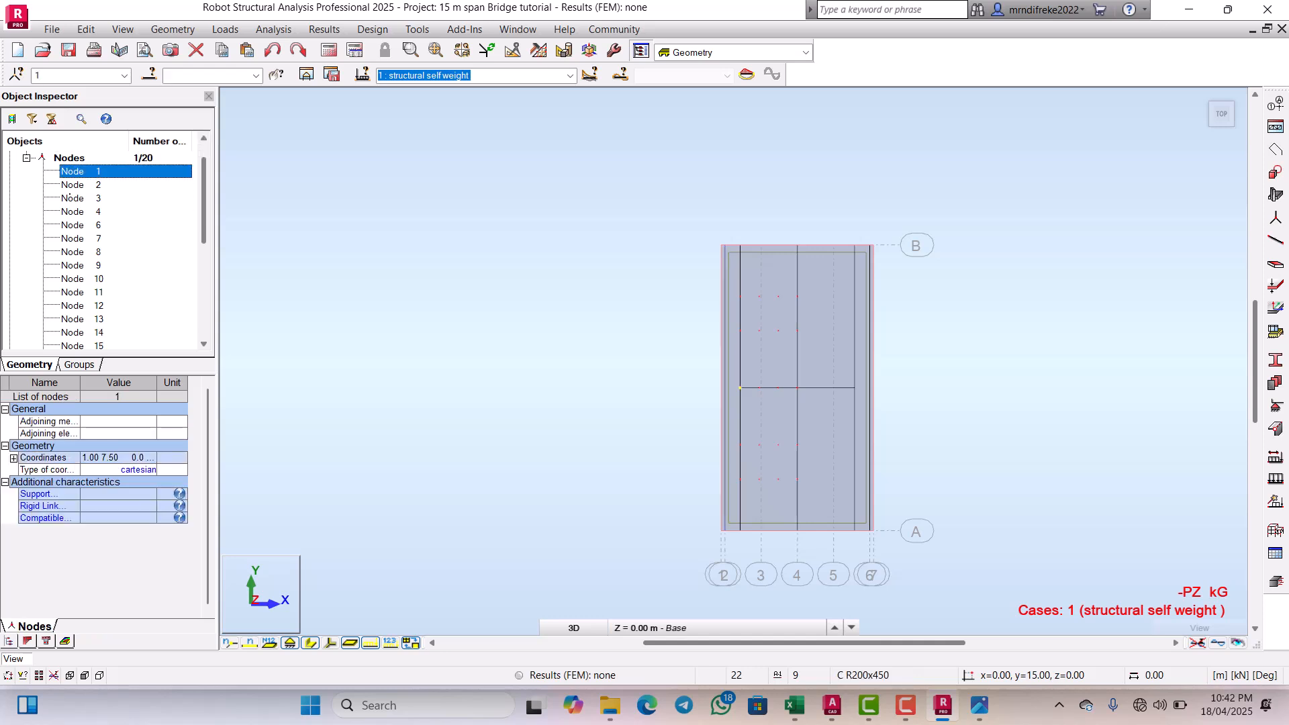
pyautogui.scroll(-2, 71, 197)
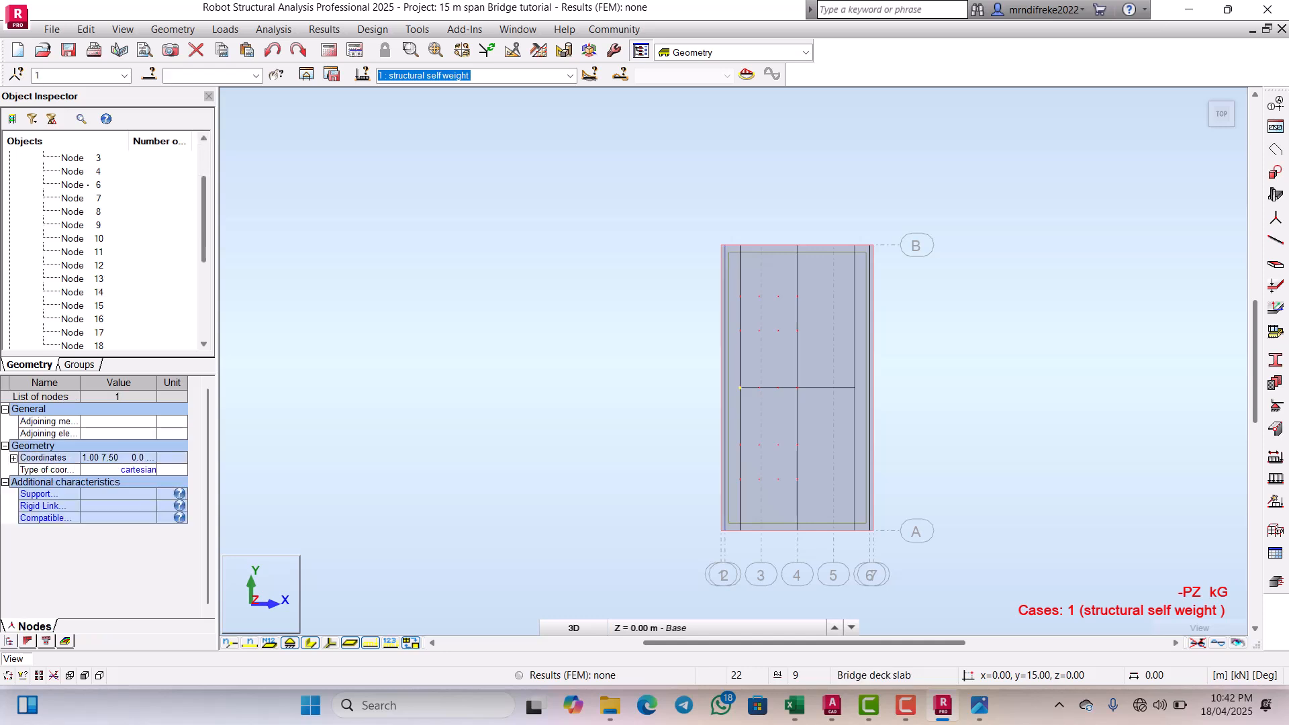
pyautogui.scroll(4, 88, 185)
pyautogui.scroll(-7, 95, 185)
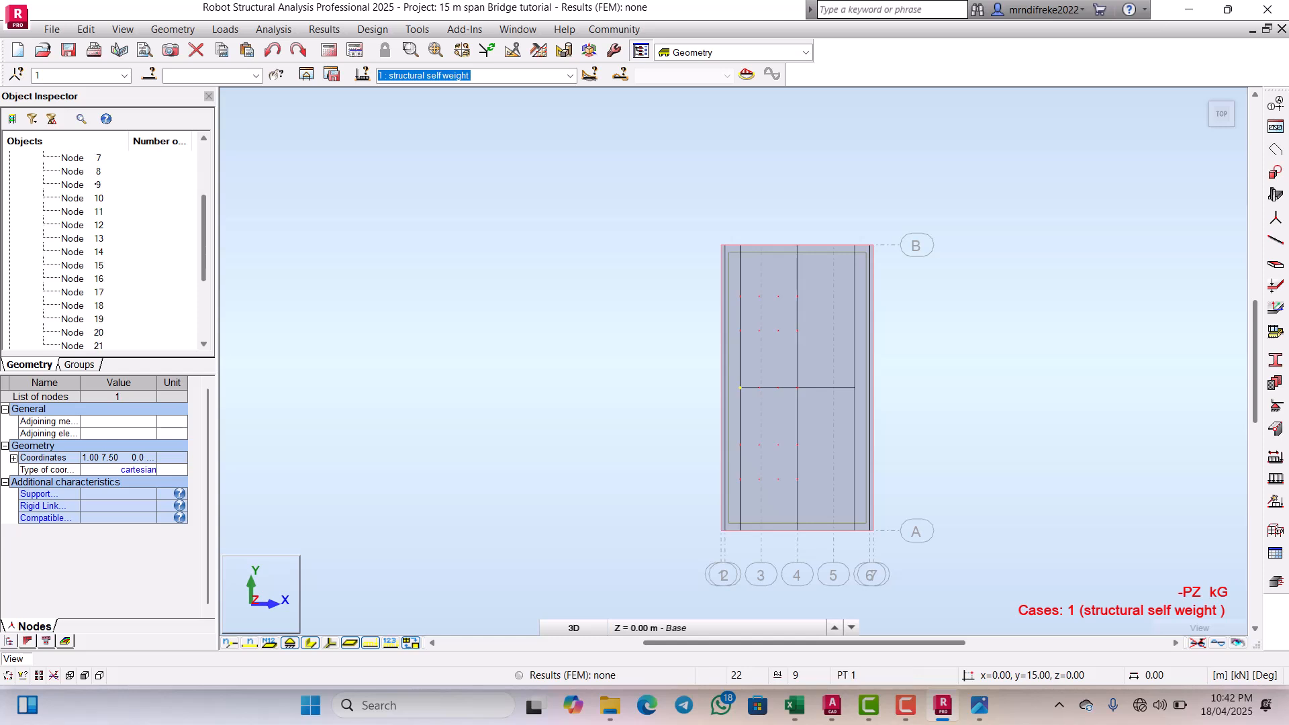
pyautogui.scroll(-4, 96, 184)
pyautogui.keyDown('shift'); pyautogui.click(88, 292); pyautogui.keyUp('shift')
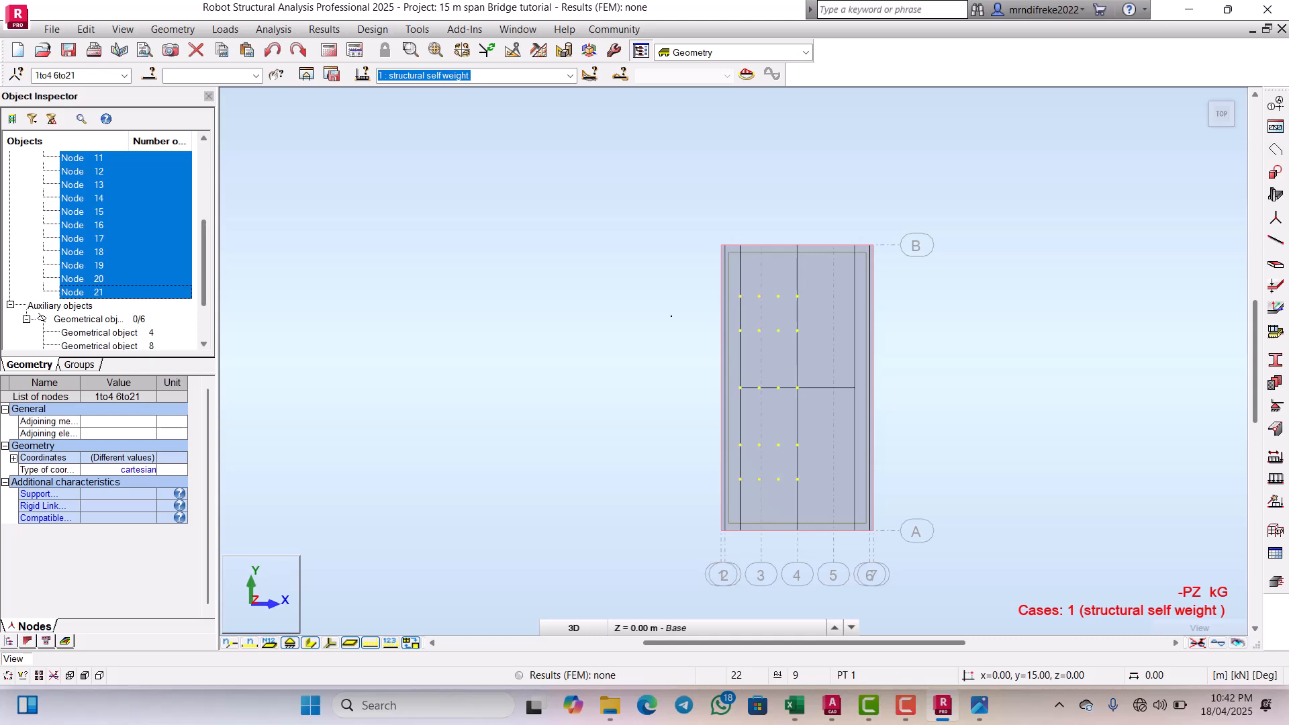
pyautogui.scroll(3, 738, 316)
pyautogui.scroll(-3, 698, 356)
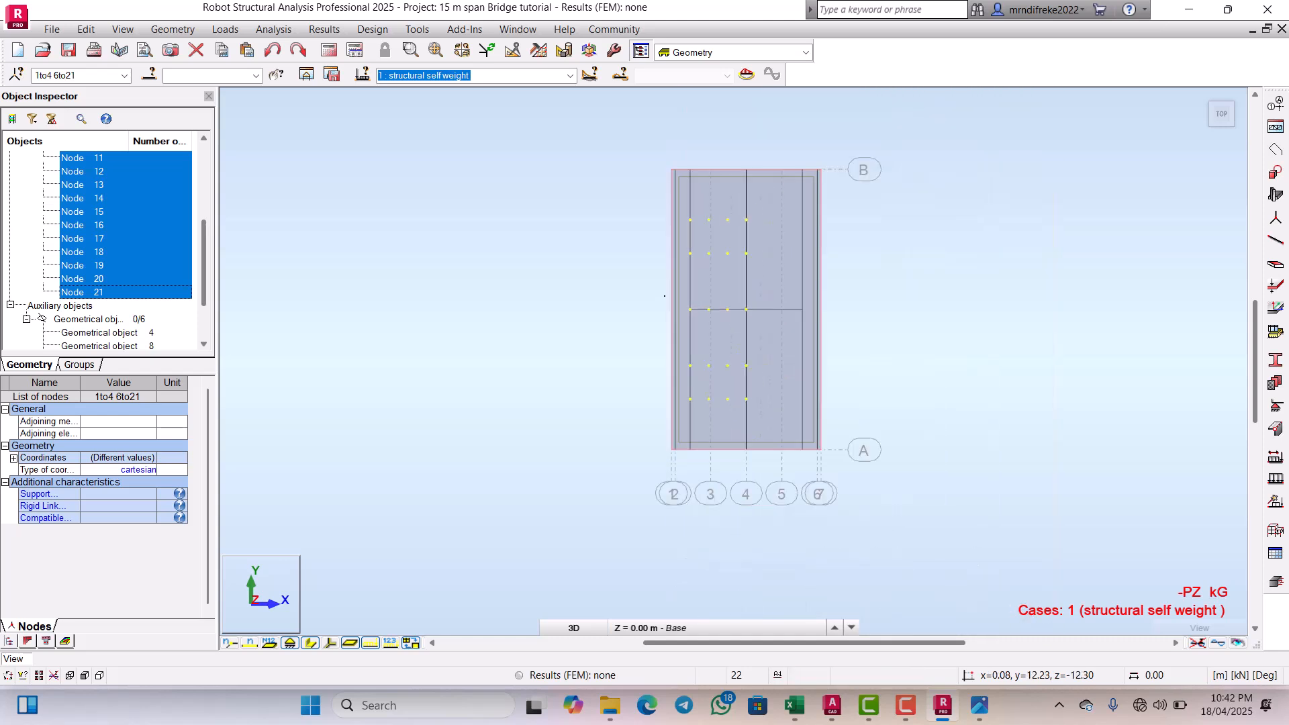
pyautogui.scroll(2, 696, 357)
pyautogui.scroll(2, 696, 358)
pyautogui.scroll(-2, 698, 363)
pyautogui.scroll(3, 702, 369)
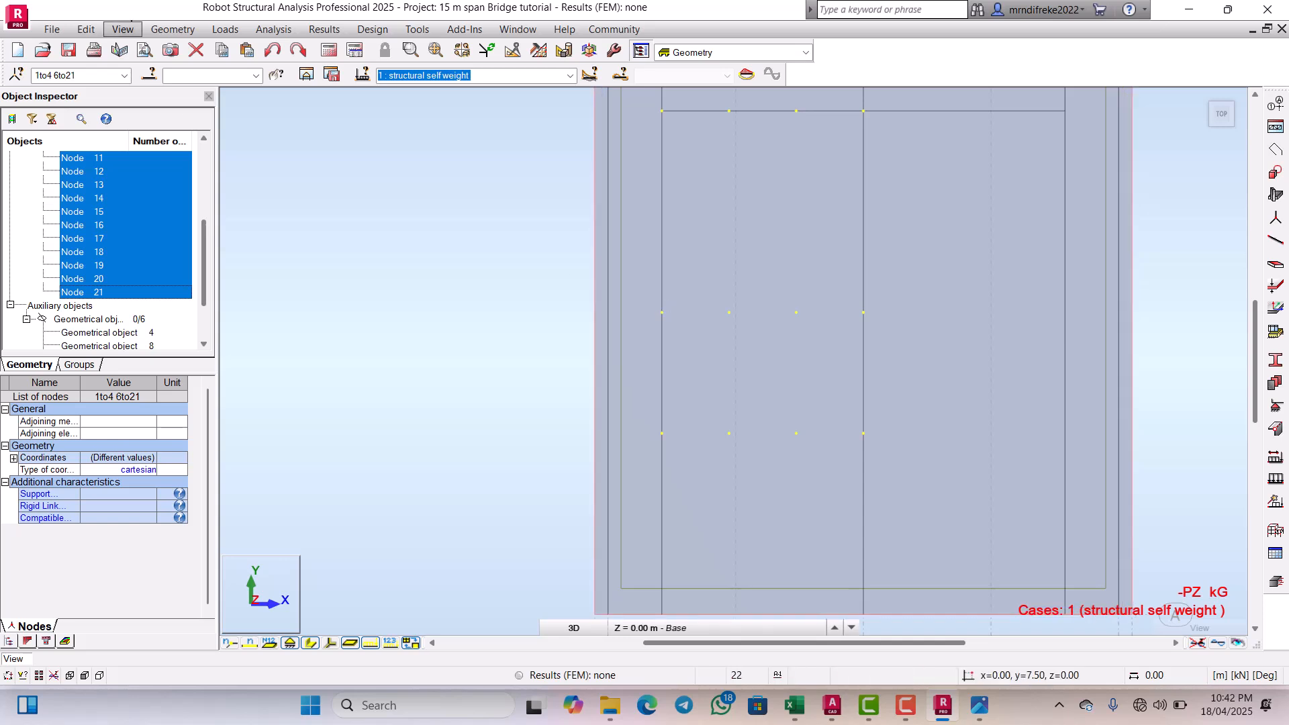
# Step: Move the selected wheel-load nodes by the translation vector 0.5,0,0 m in Move edit mode, and close the translation
pyautogui.click(86, 29)
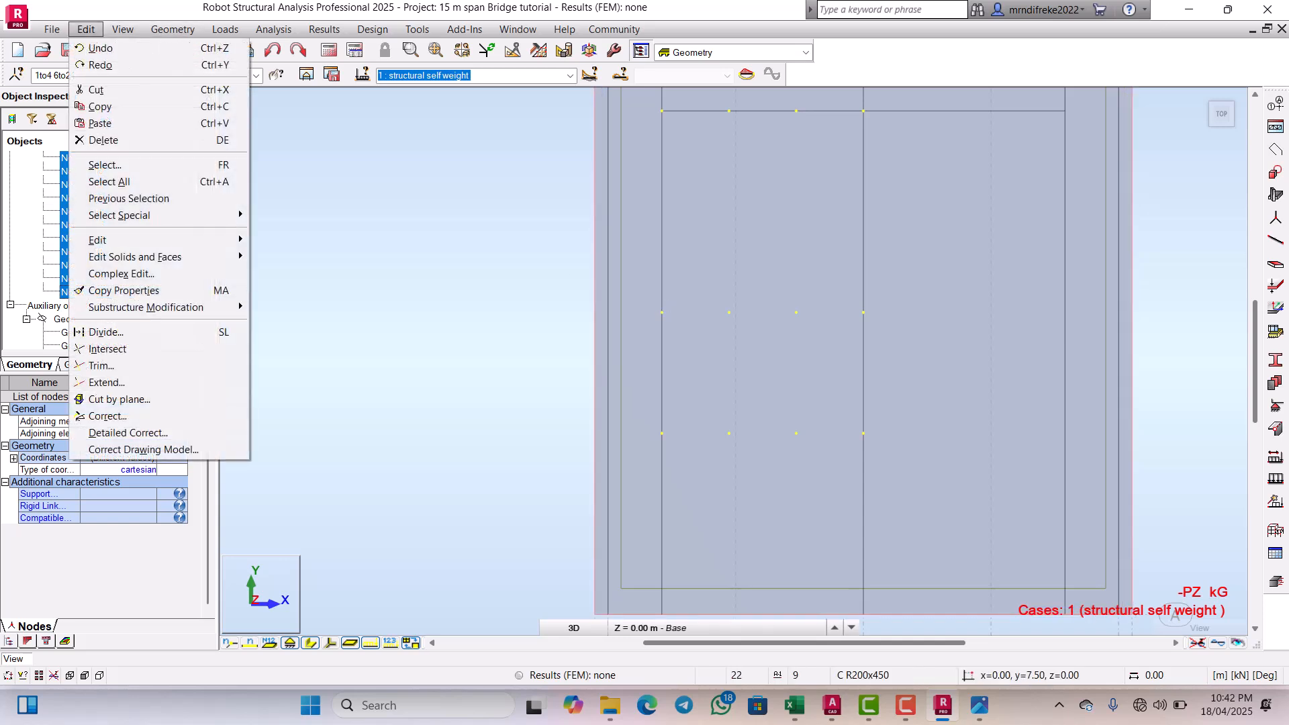
pyautogui.moveTo(97, 239)
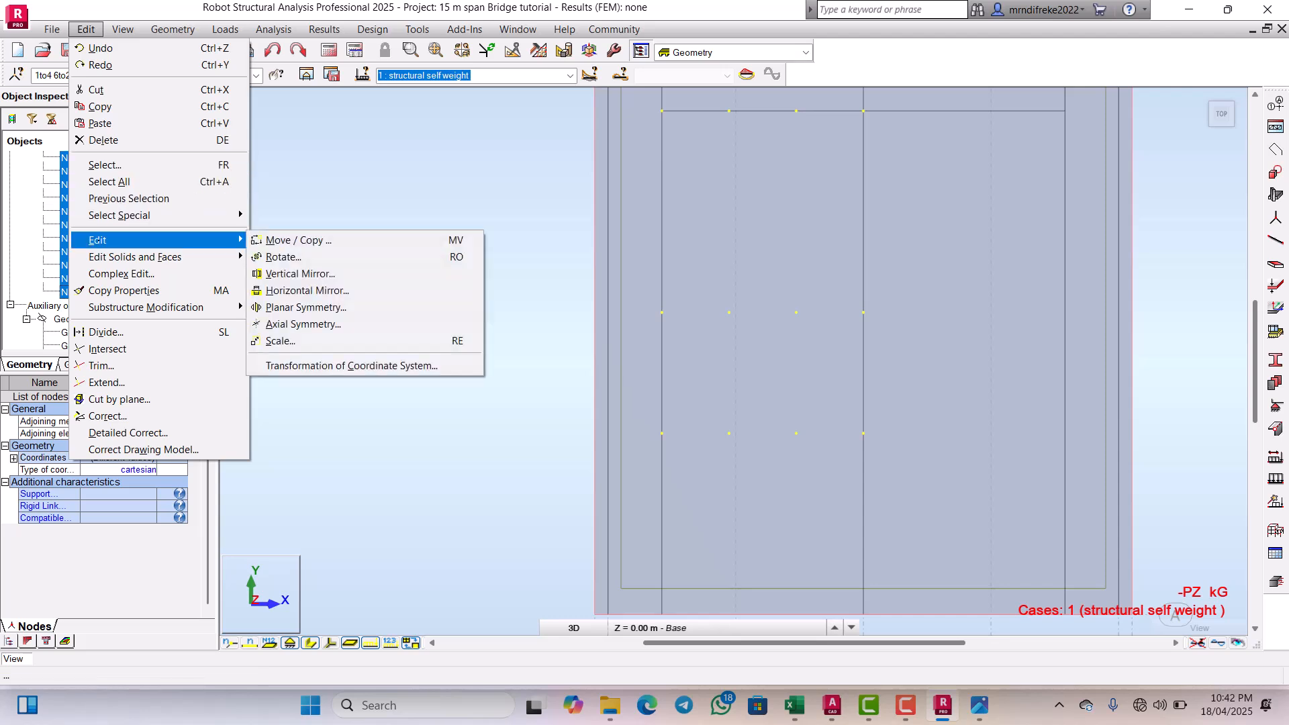
pyautogui.click(288, 240)
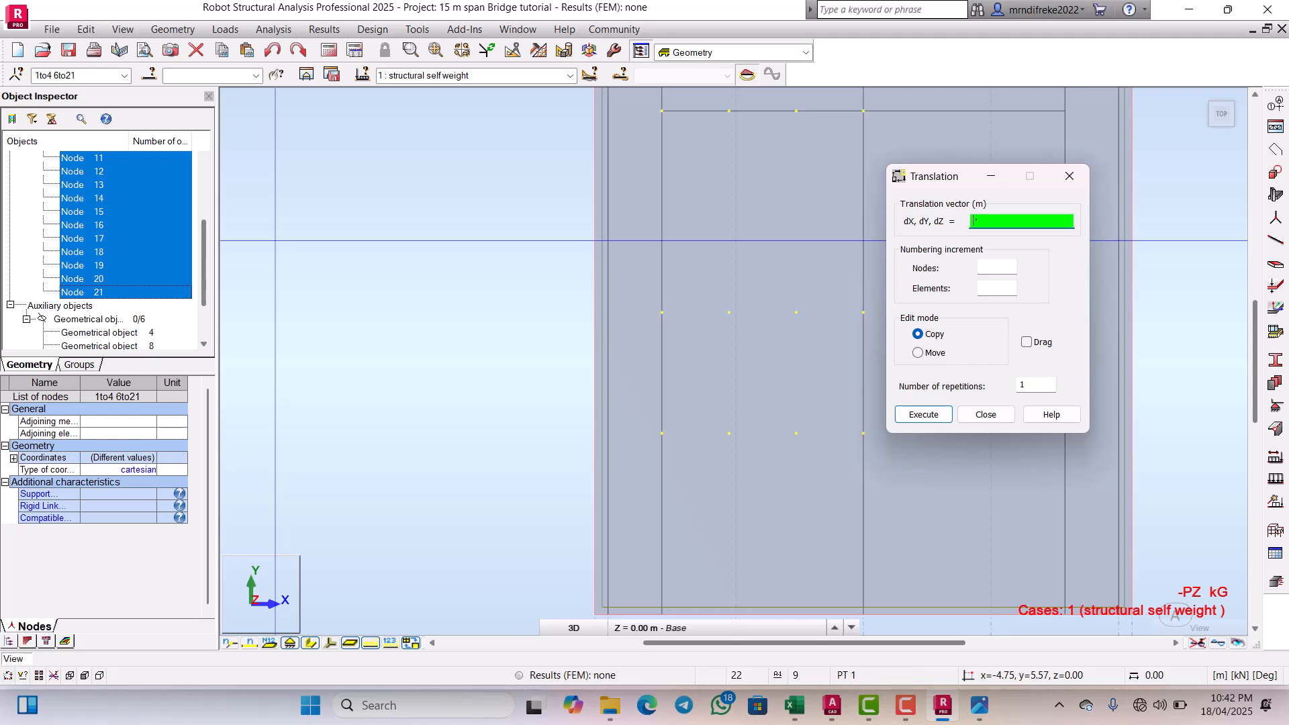
pyautogui.write('0.5,0')
pyautogui.click(918, 353)
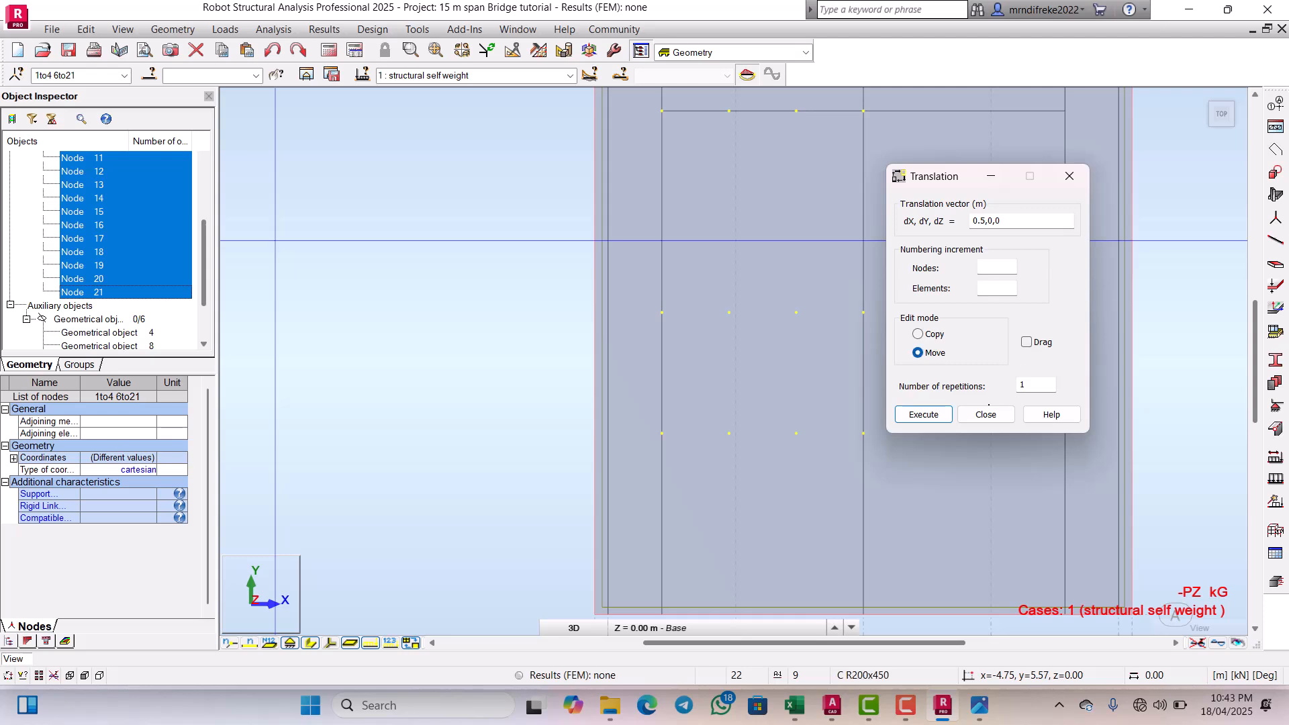
pyautogui.click(929, 412)
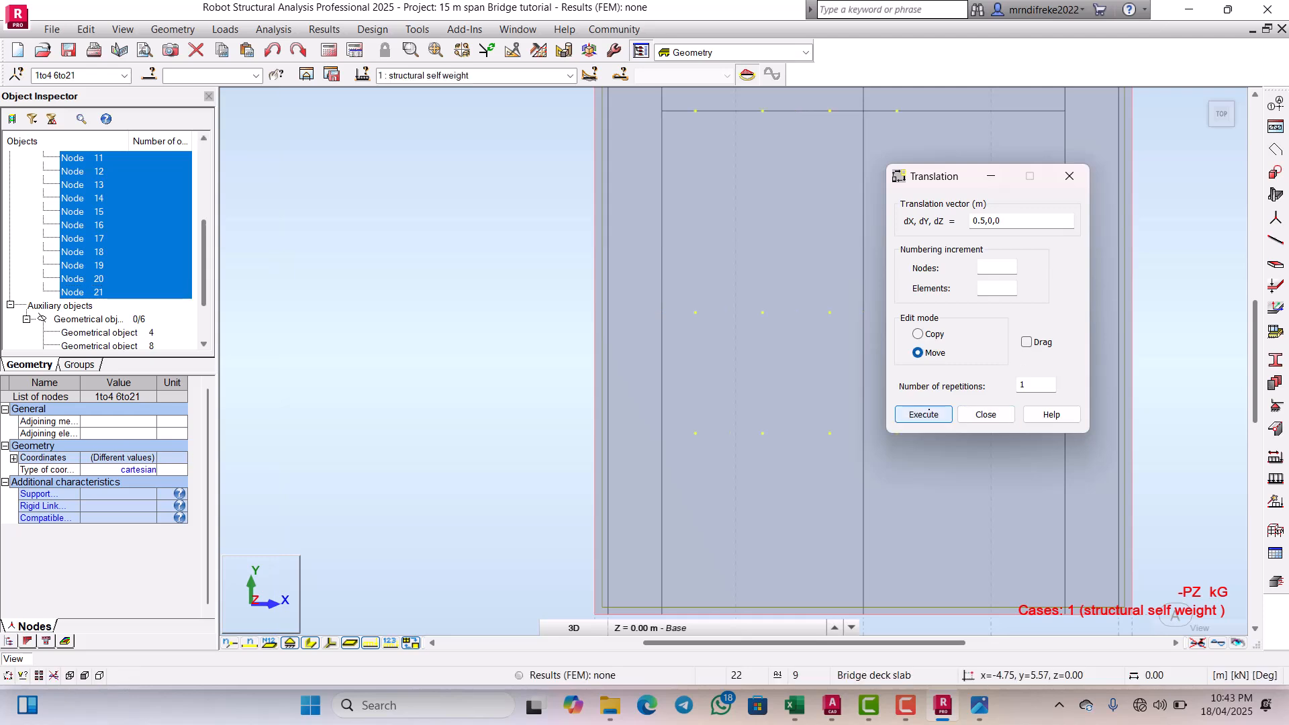
pyautogui.scroll(-2, 714, 320)
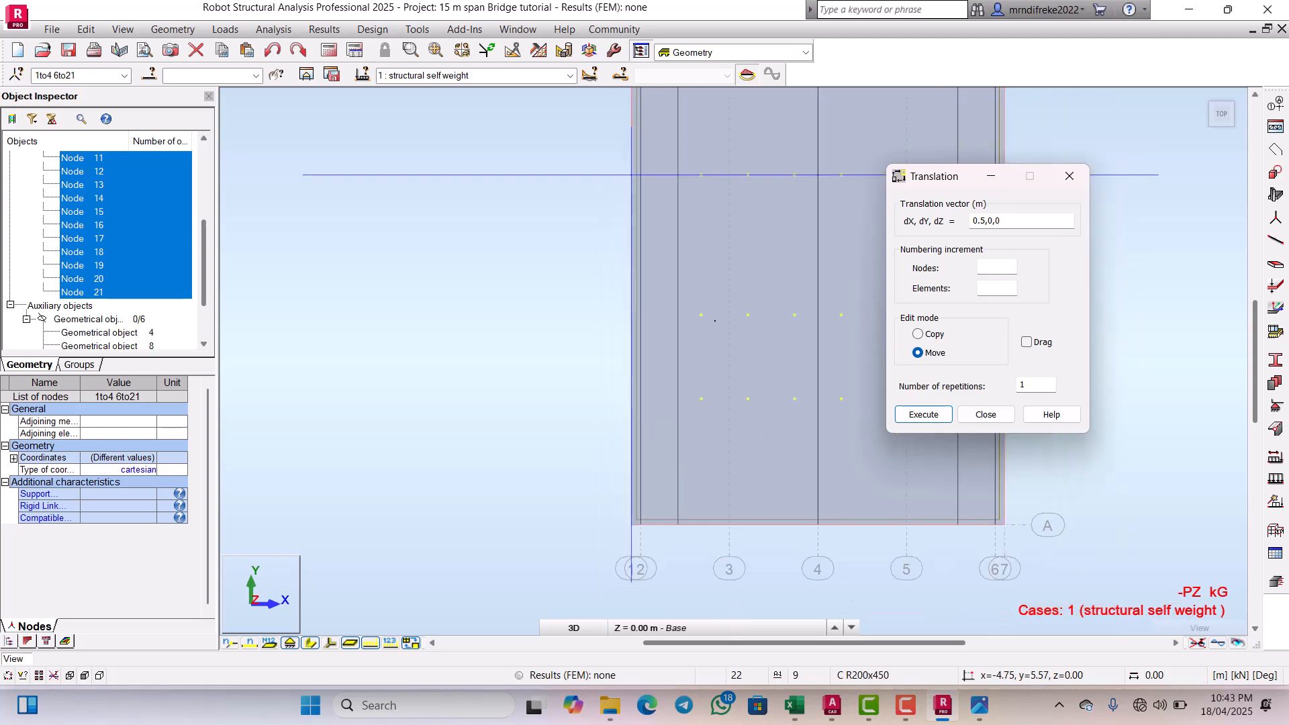
pyautogui.scroll(-1, 714, 320)
pyautogui.scroll(2, 717, 240)
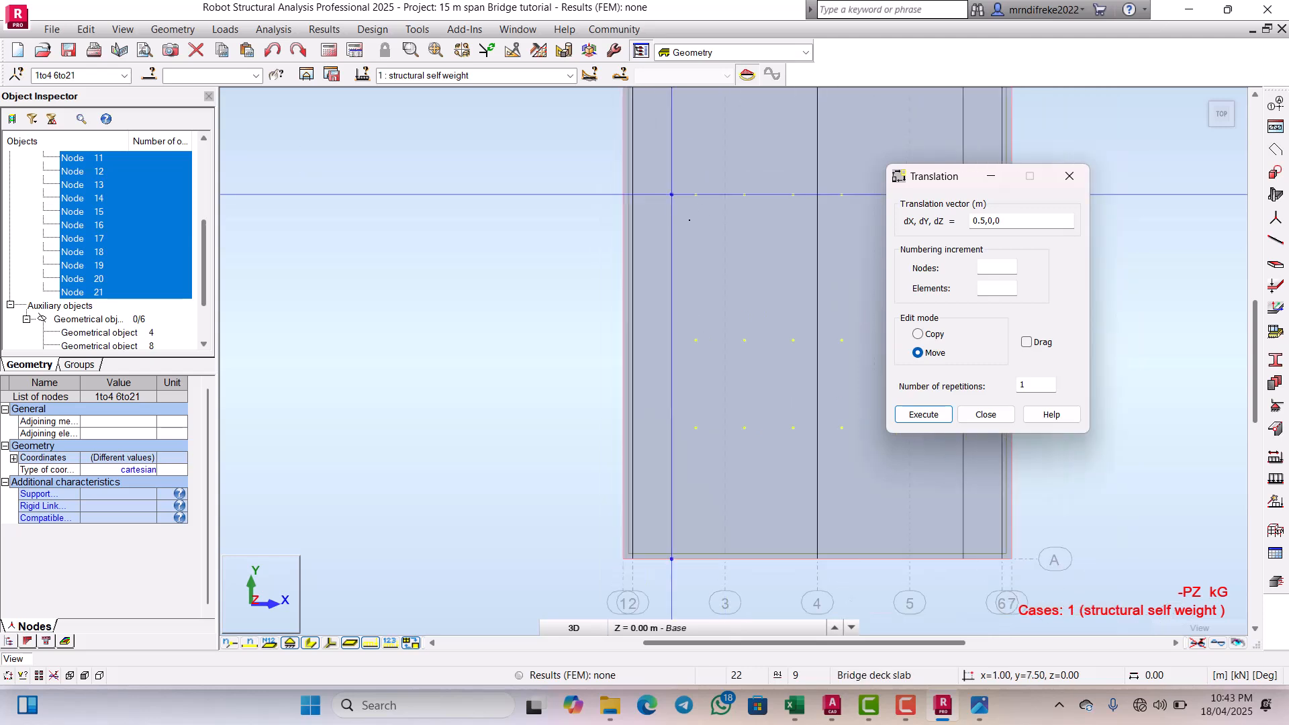
pyautogui.scroll(1, 677, 196)
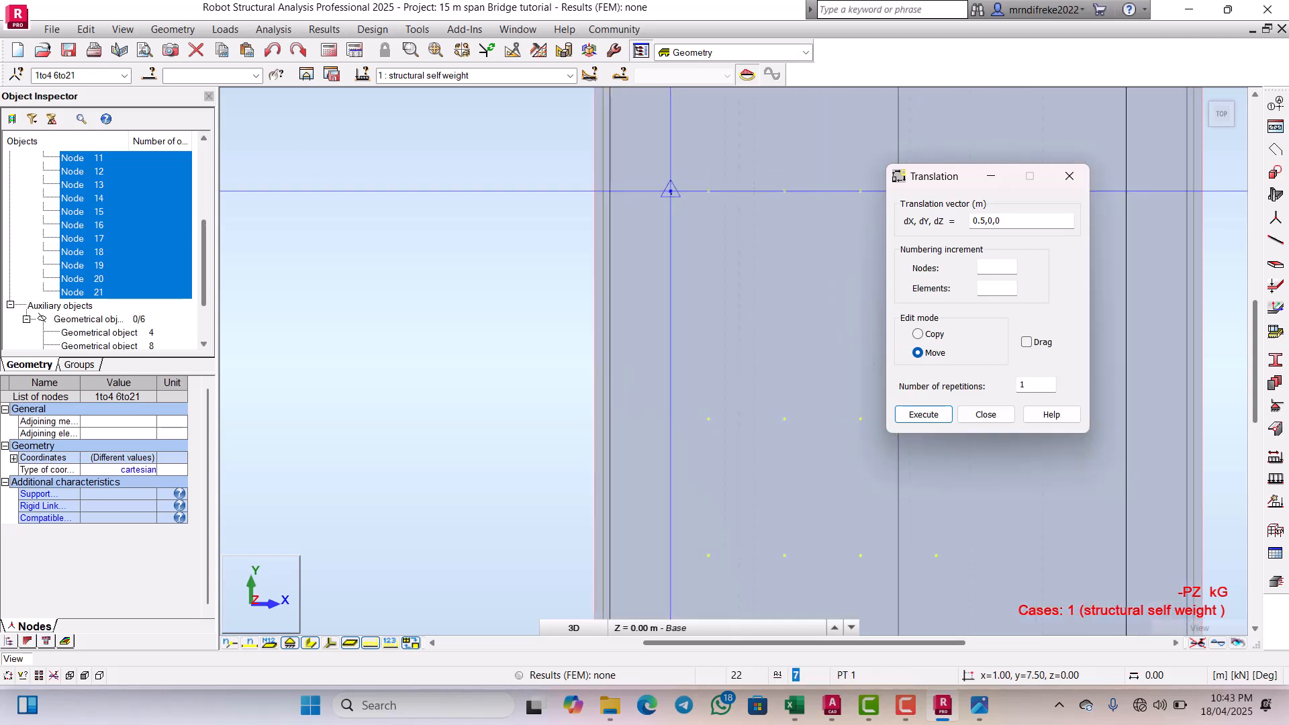
pyautogui.scroll(-3, 708, 195)
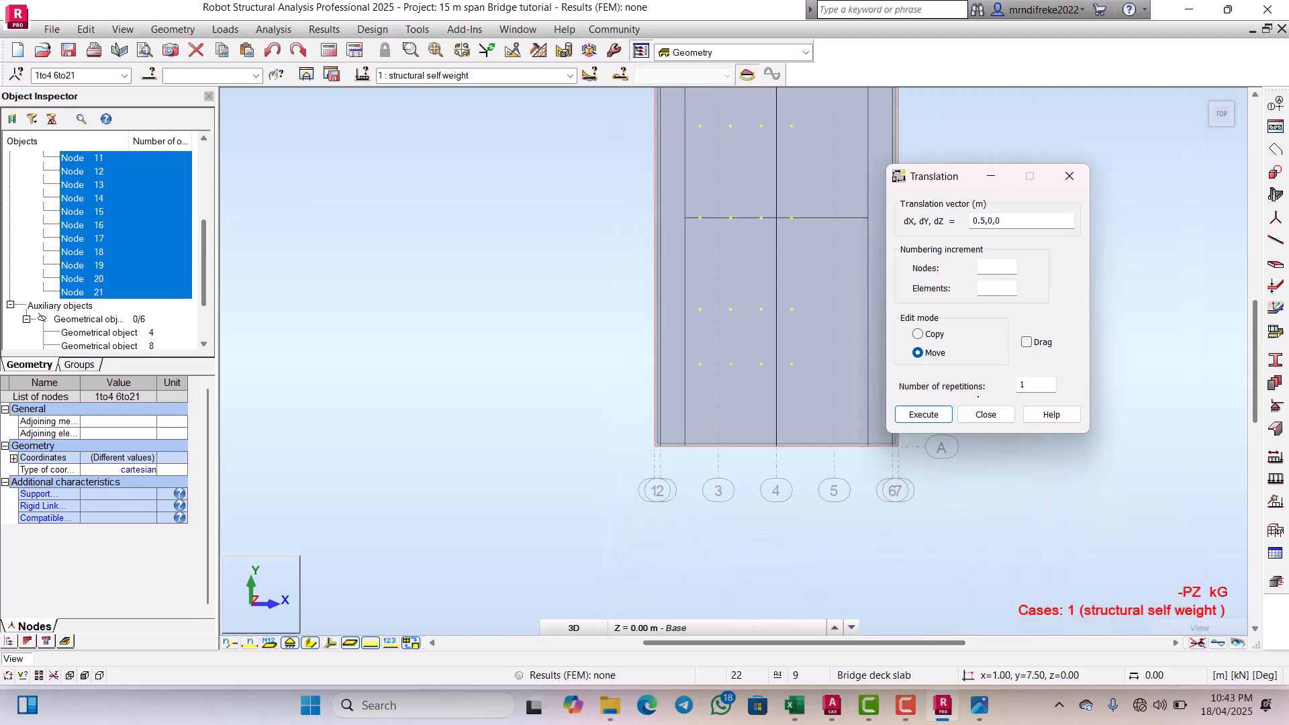
pyautogui.click(985, 415)
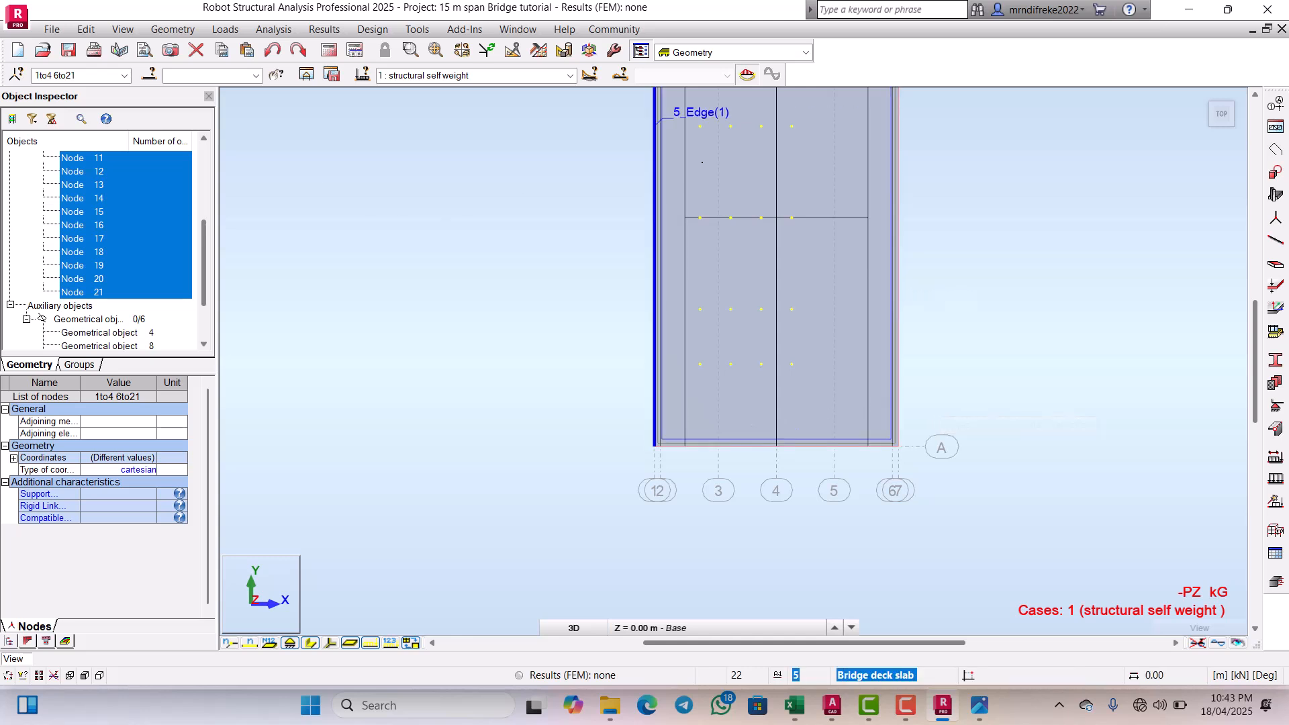
# Step: Return to the Loads layout and rotate the deck into an oblique 3D view to check the HB wheel loads' placement
pyautogui.click(806, 56)
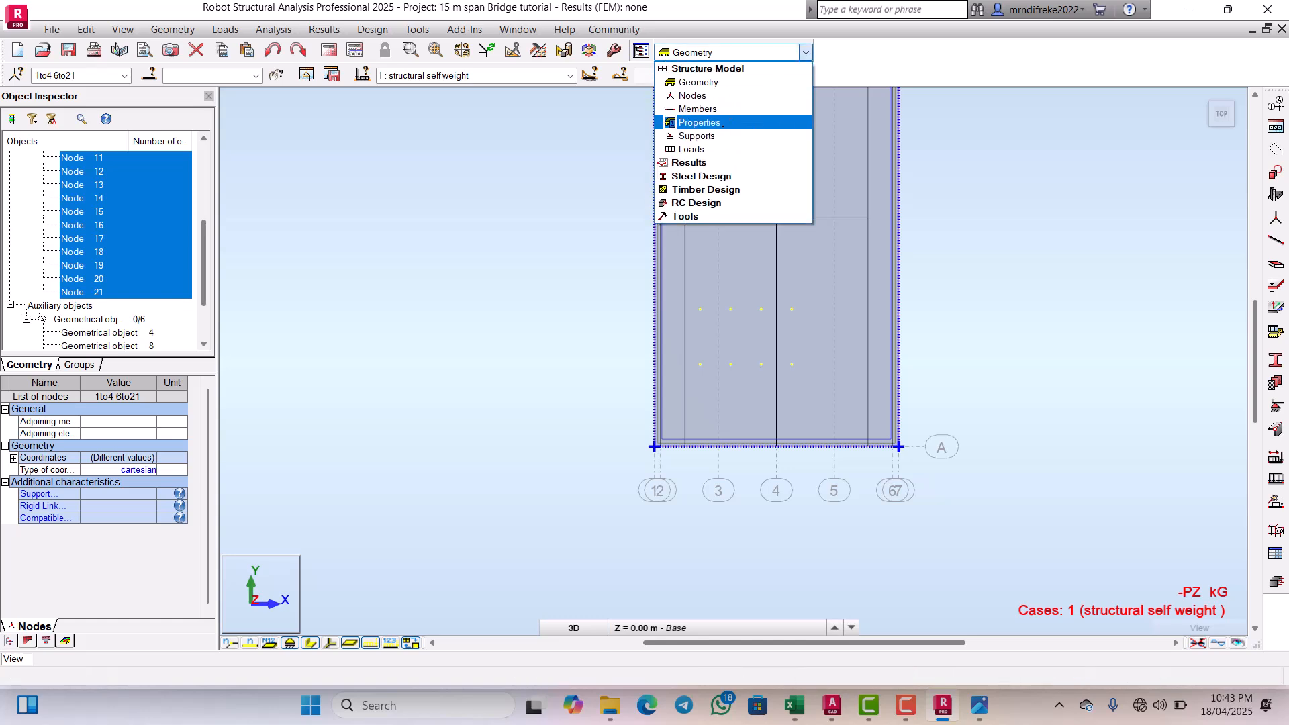
pyautogui.click(705, 145)
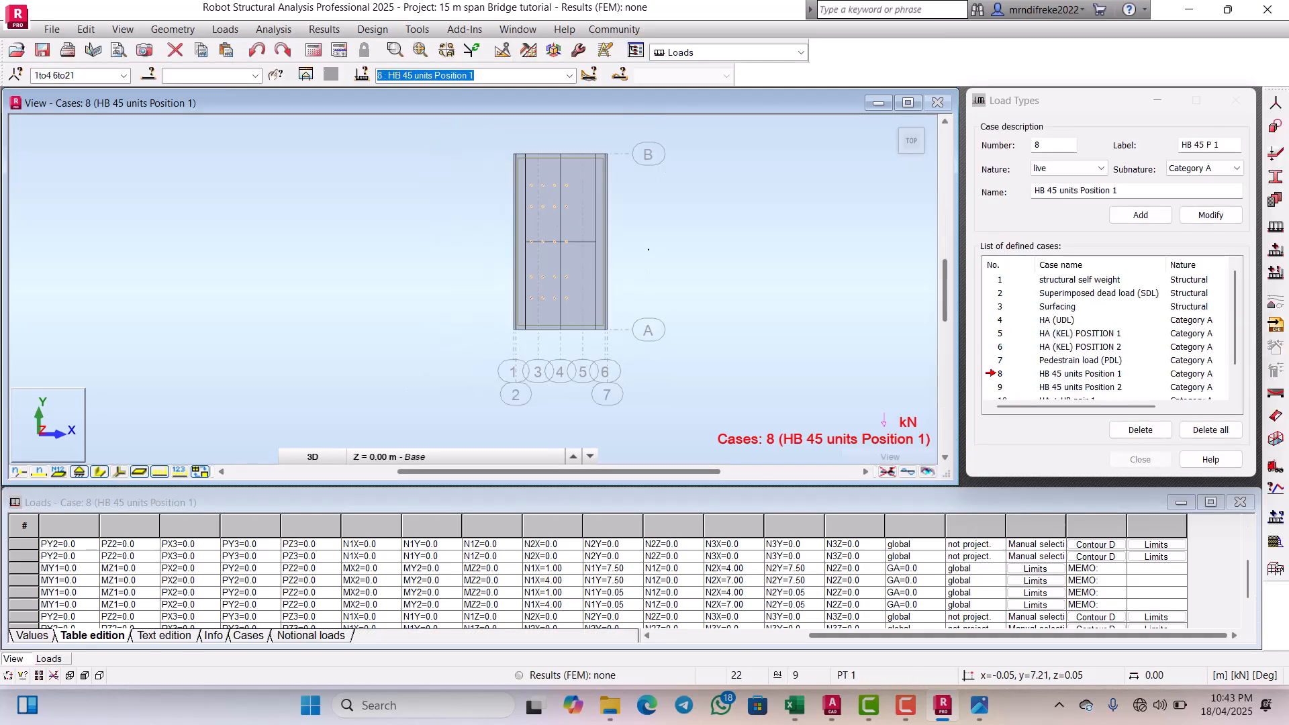
pyautogui.rightClick(555, 245)
pyautogui.click(590, 314)
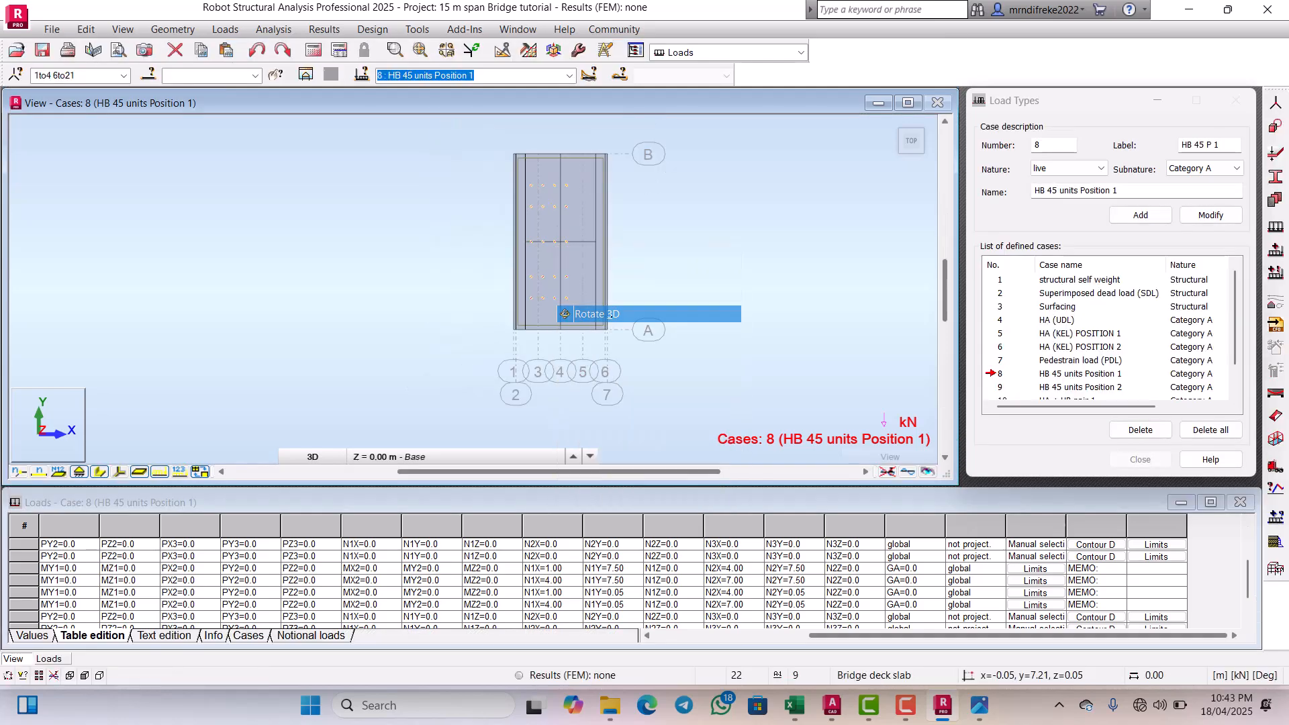
pyautogui.moveTo(564, 313); pyautogui.dragTo(591, 269)
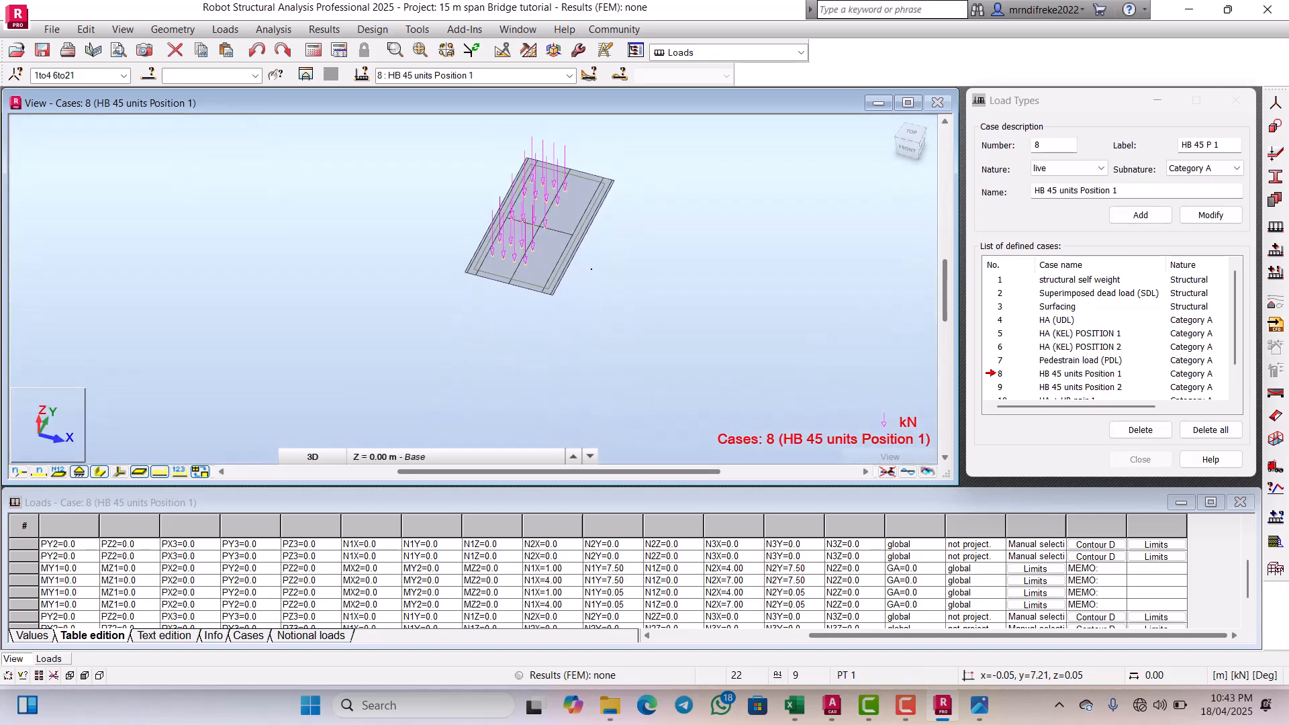
pyautogui.scroll(5, 591, 269)
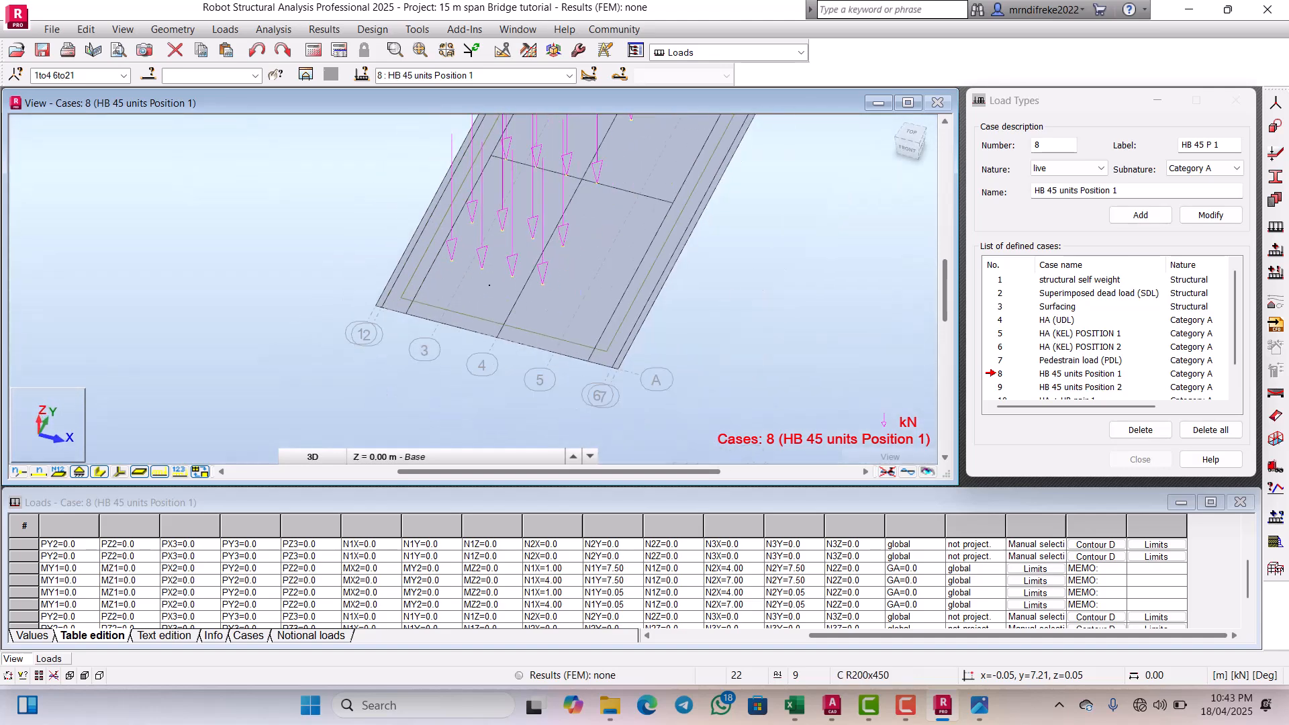
pyautogui.scroll(5, 490, 285)
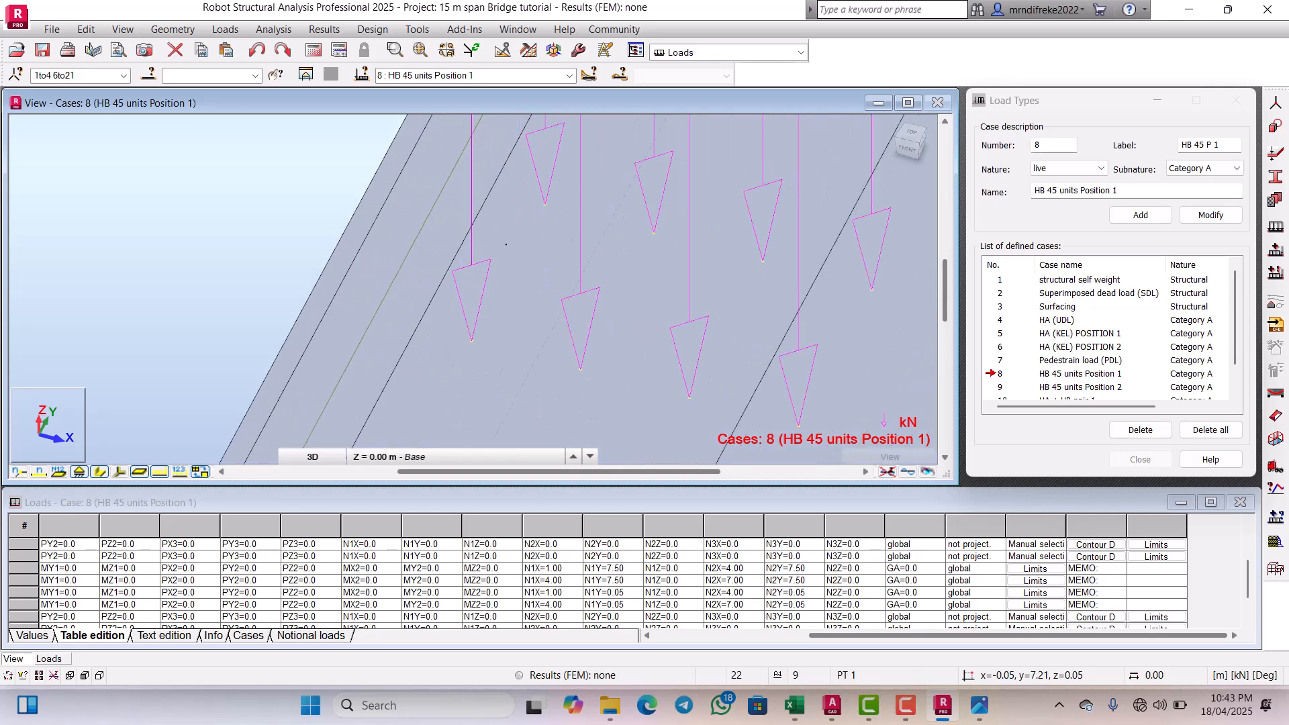
pyautogui.scroll(-8, 506, 245)
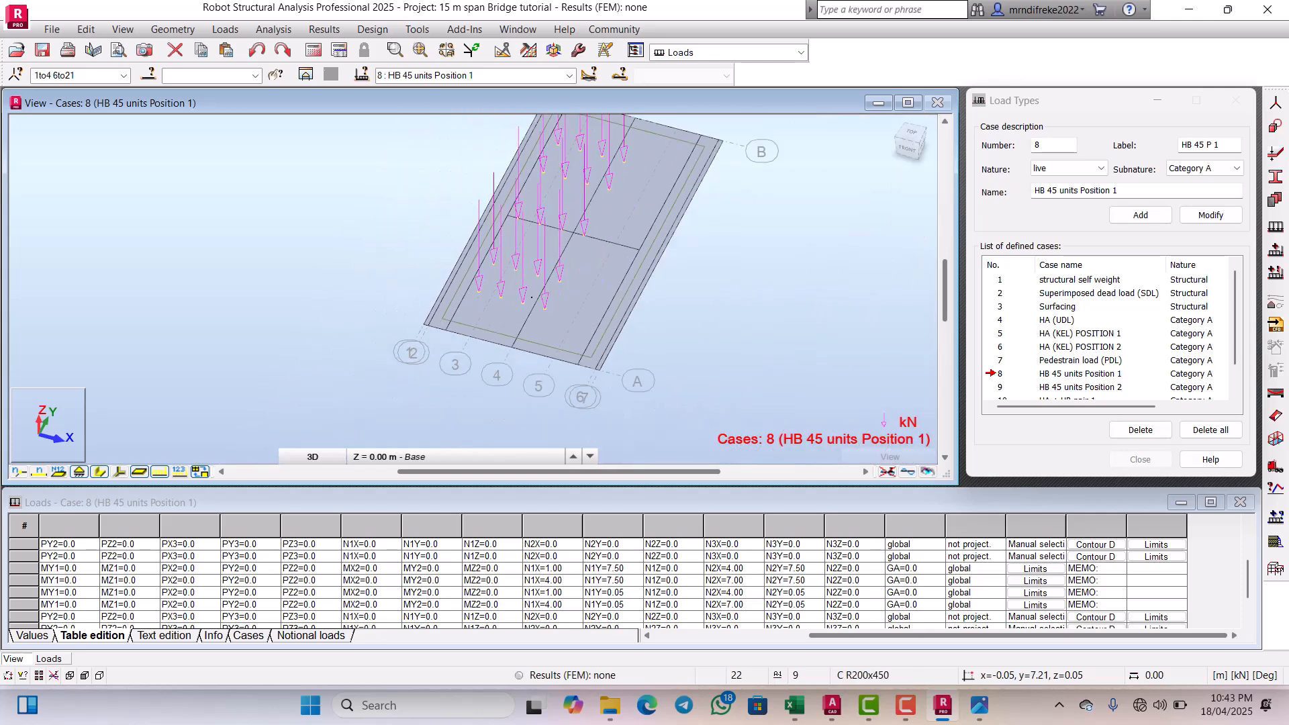
pyautogui.keyDown('shift'); pyautogui.moveTo(532, 297); pyautogui.dragTo(498, 289, button='middle'); pyautogui.keyUp('shift')
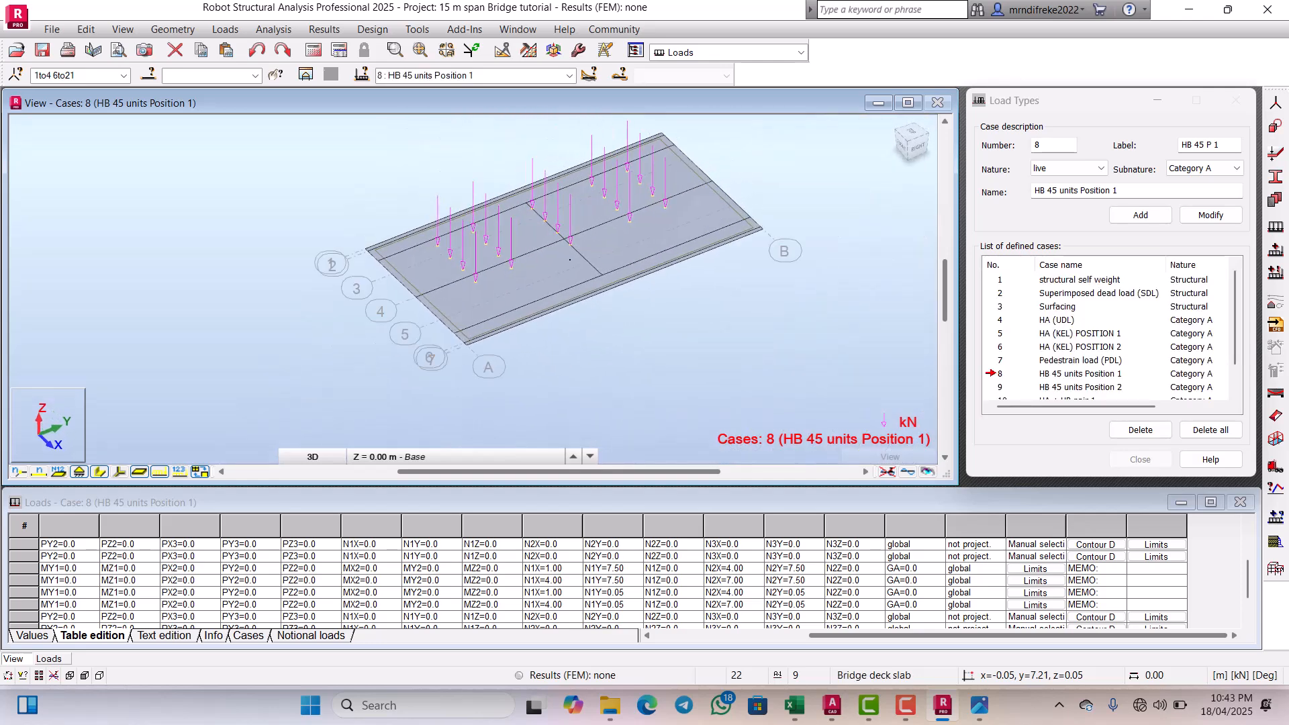
pyautogui.keyDown('shift'); pyautogui.moveTo(569, 260); pyautogui.dragTo(549, 276, button='middle'); pyautogui.keyUp('shift')
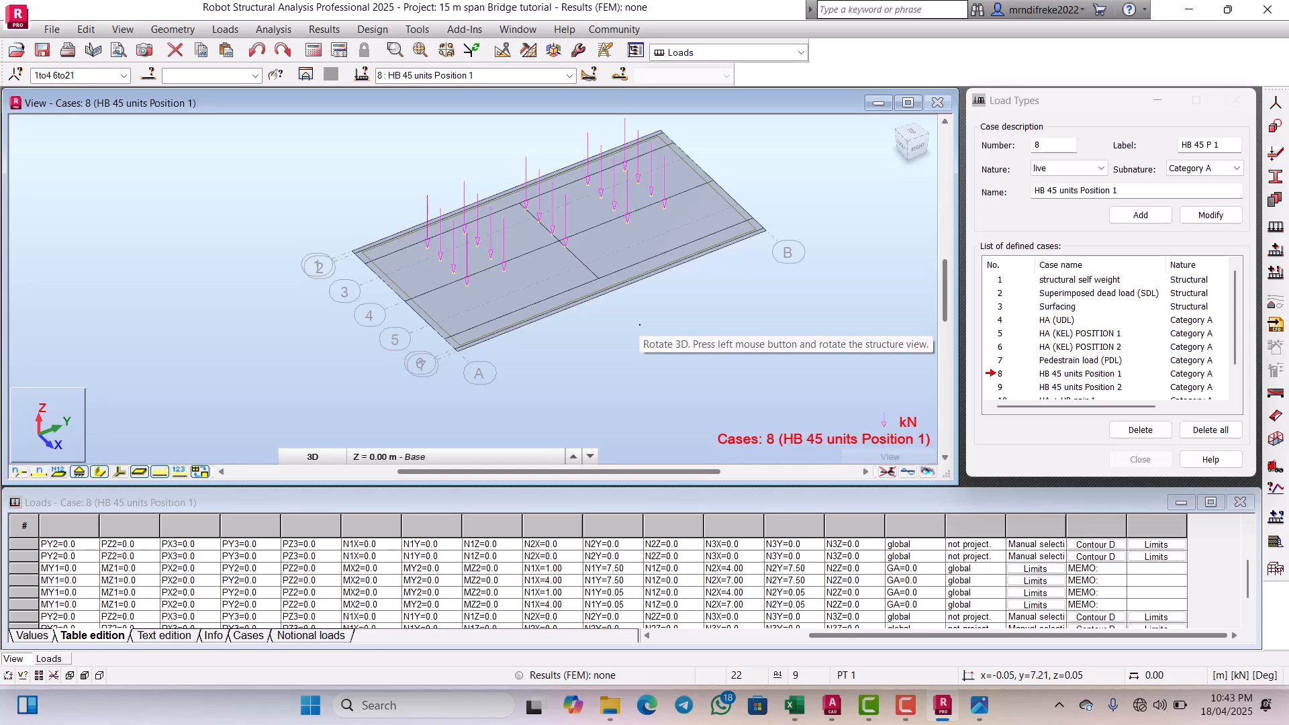
pyautogui.scroll(5, 522, 258)
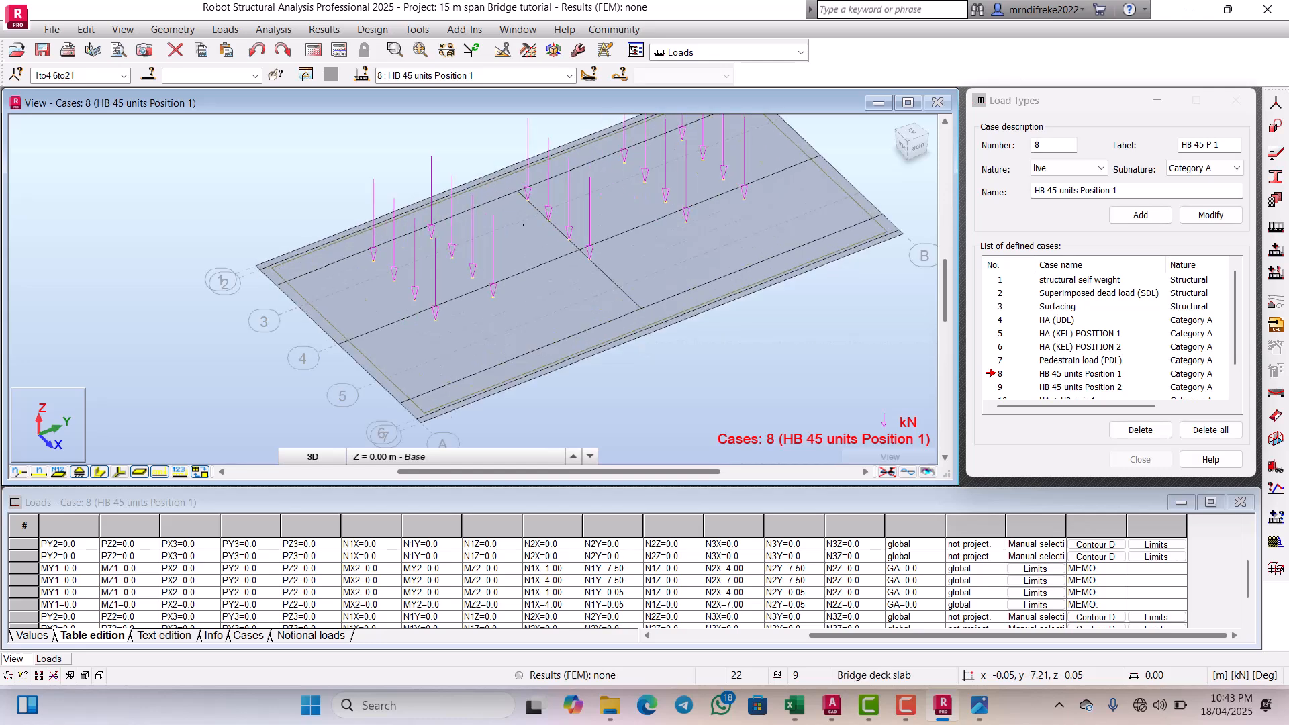
pyautogui.scroll(-2, 522, 257)
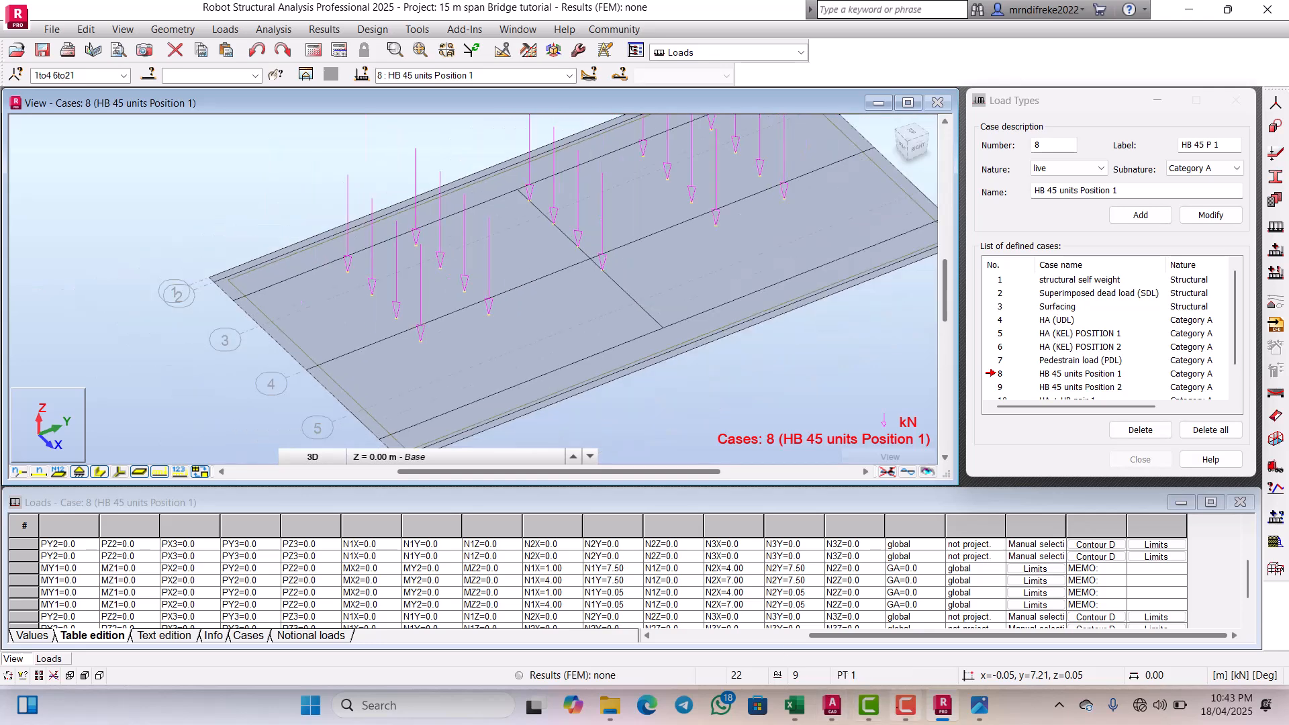
# Step: Switch to the image viewer, examine the HB axle spacings and centreline offsets in the positioning screenshot, and return to Robot Structural Analysis
pyautogui.click(979, 706)
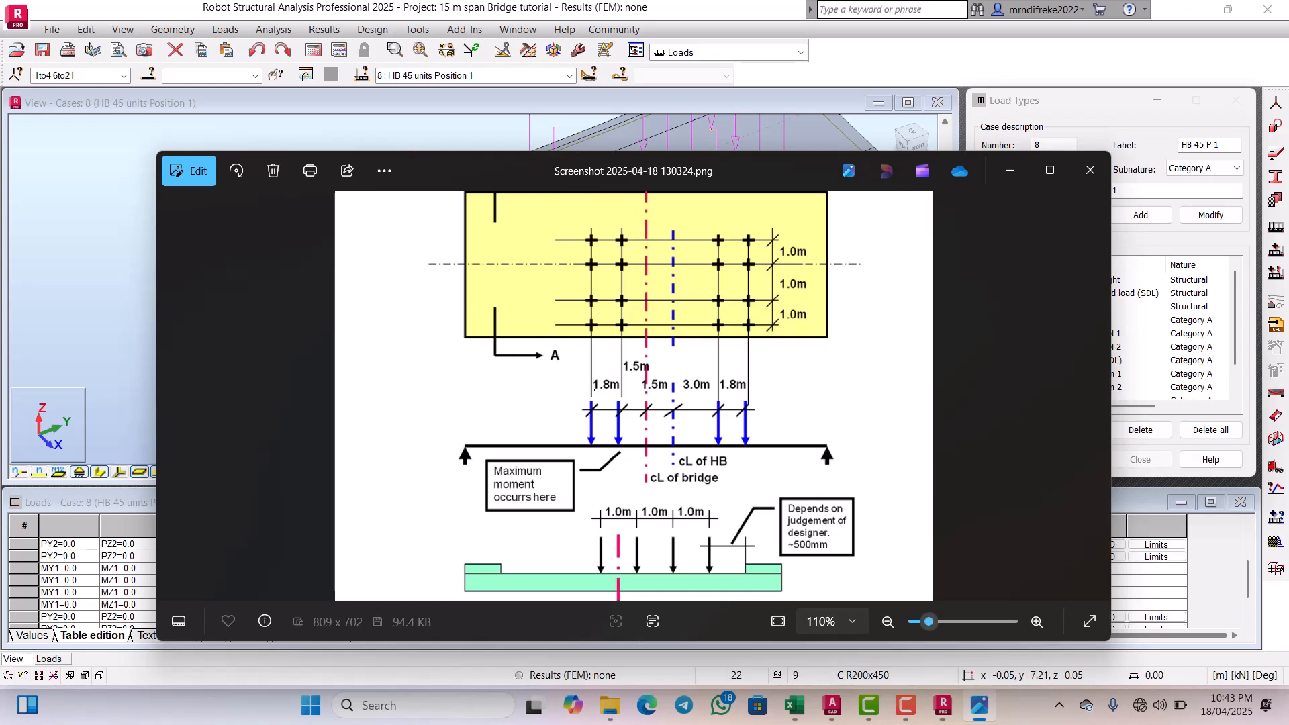
pyautogui.scroll(3, 622, 293)
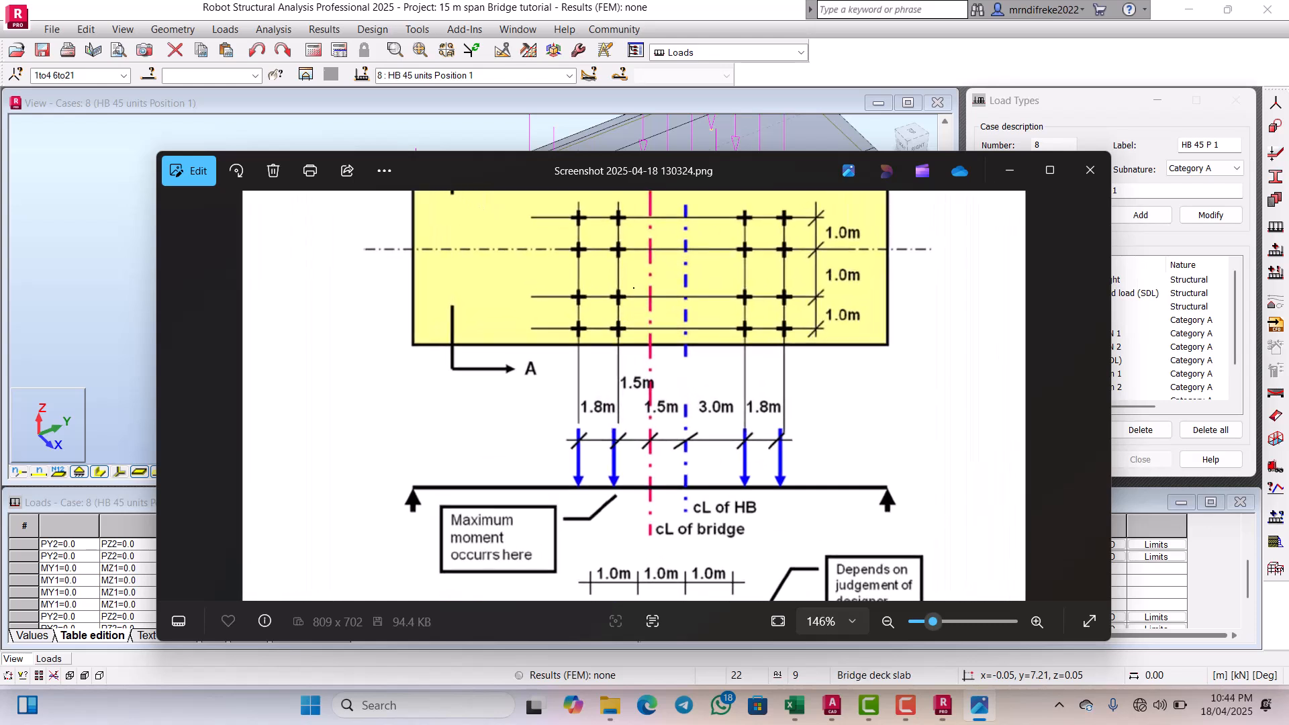
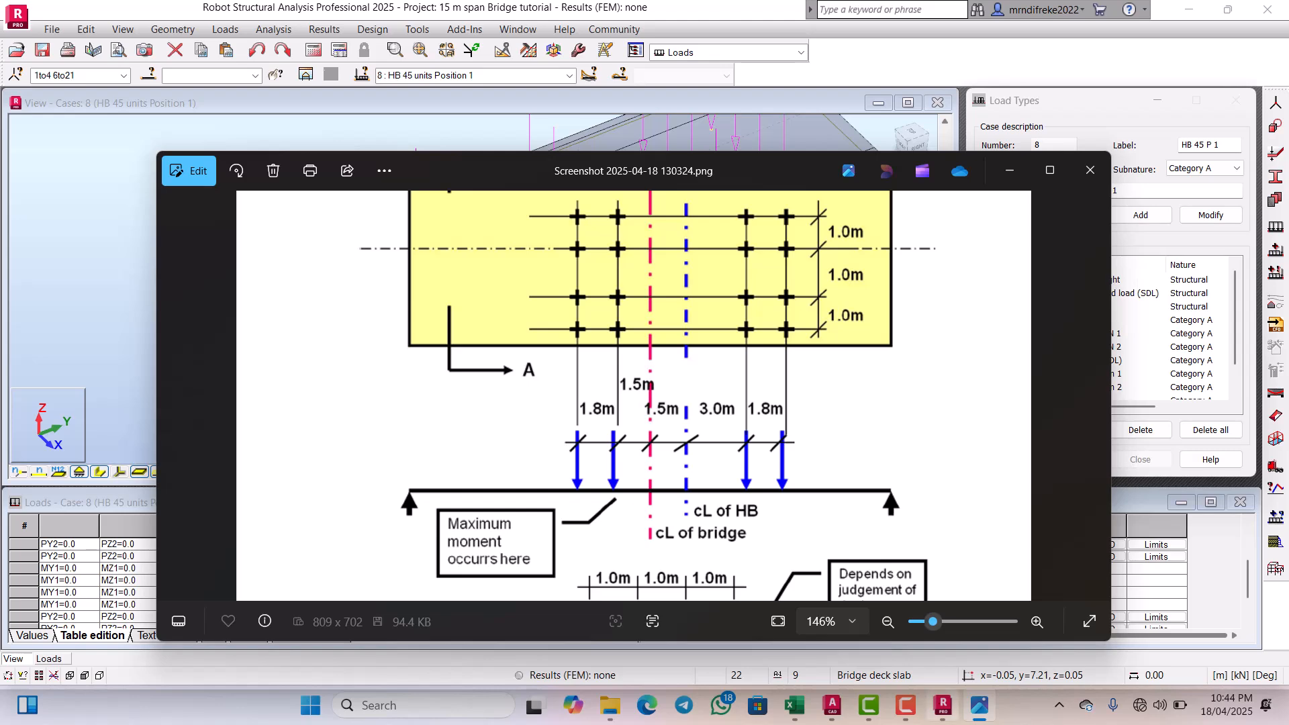
pyautogui.click(943, 705)
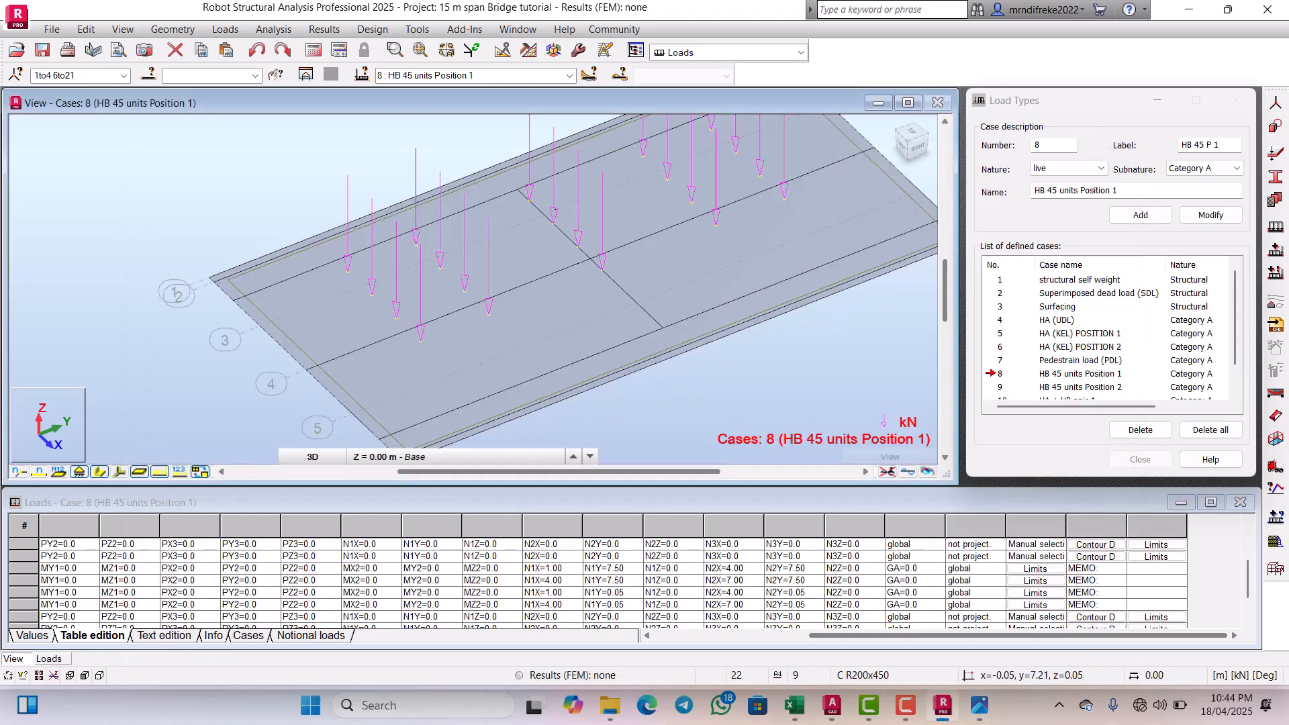
# Step: Switch to the Geometry layout and select the transverse midspan line, geometrical object 7, among the deck's auxiliary objects
pyautogui.scroll(3, 590, 273)
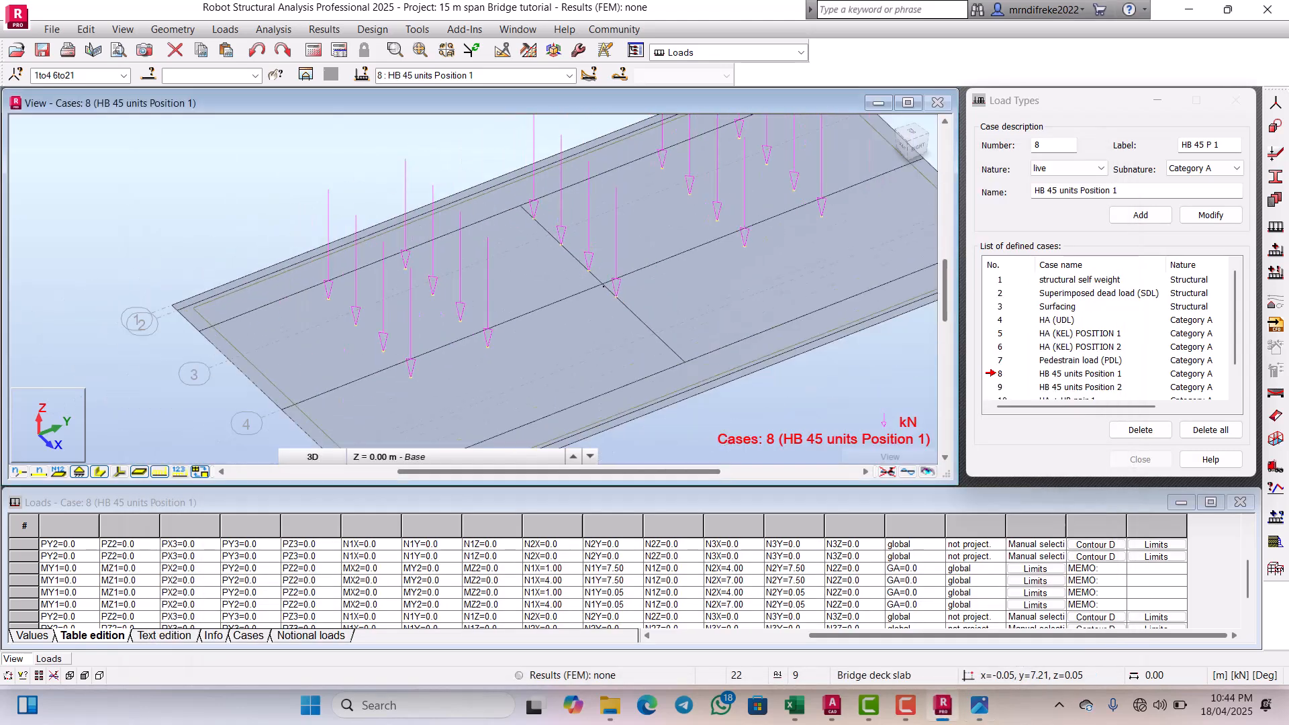
pyautogui.scroll(-2, 602, 285)
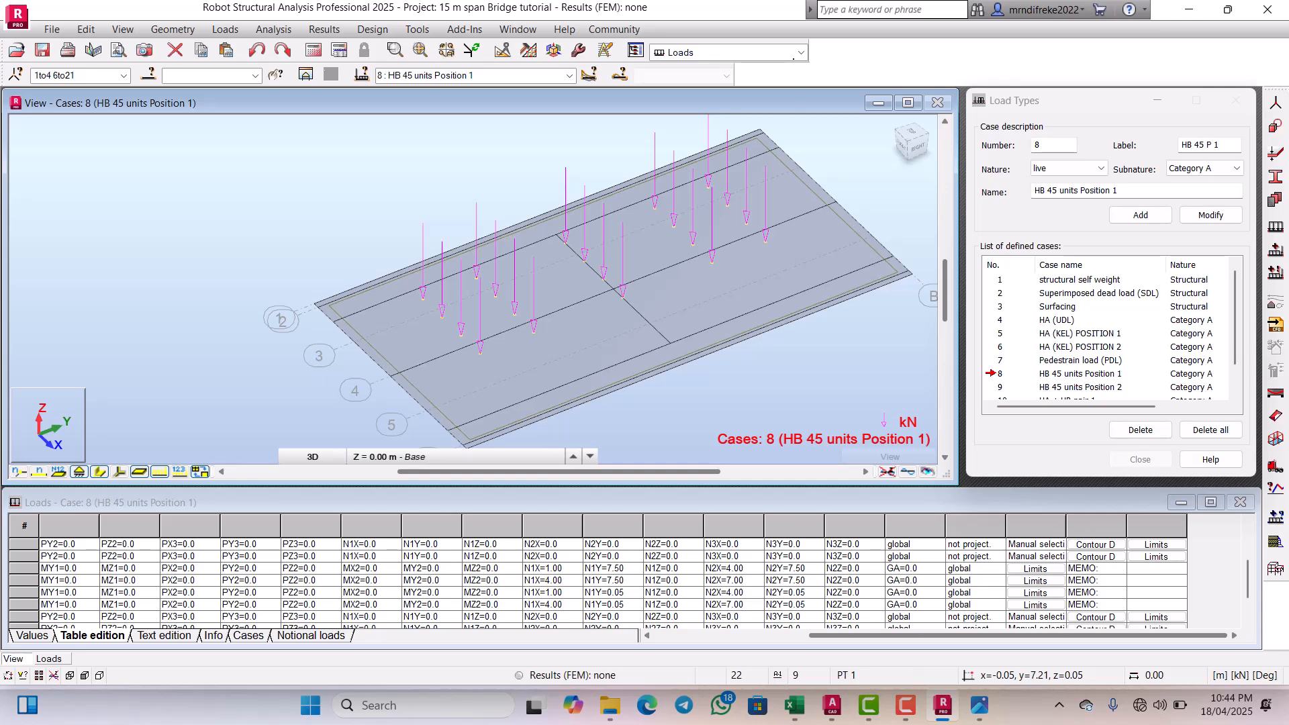
pyautogui.click(798, 52)
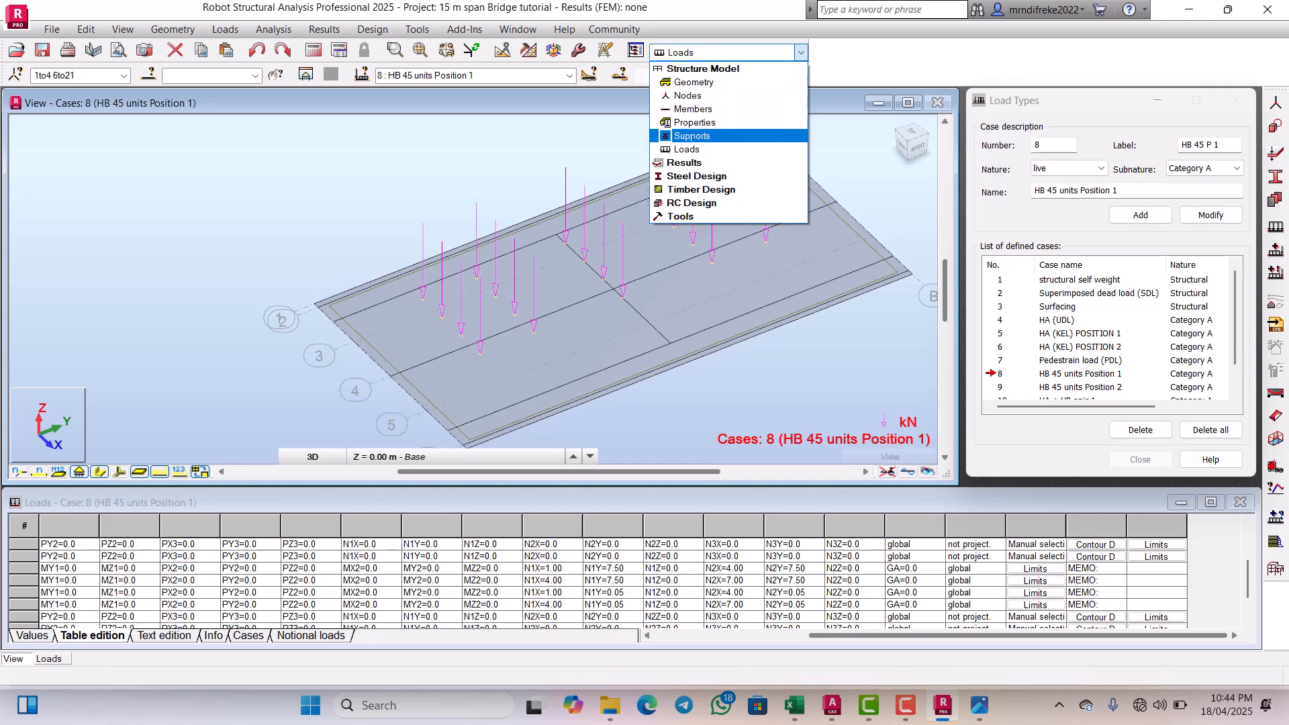
pyautogui.click(693, 82)
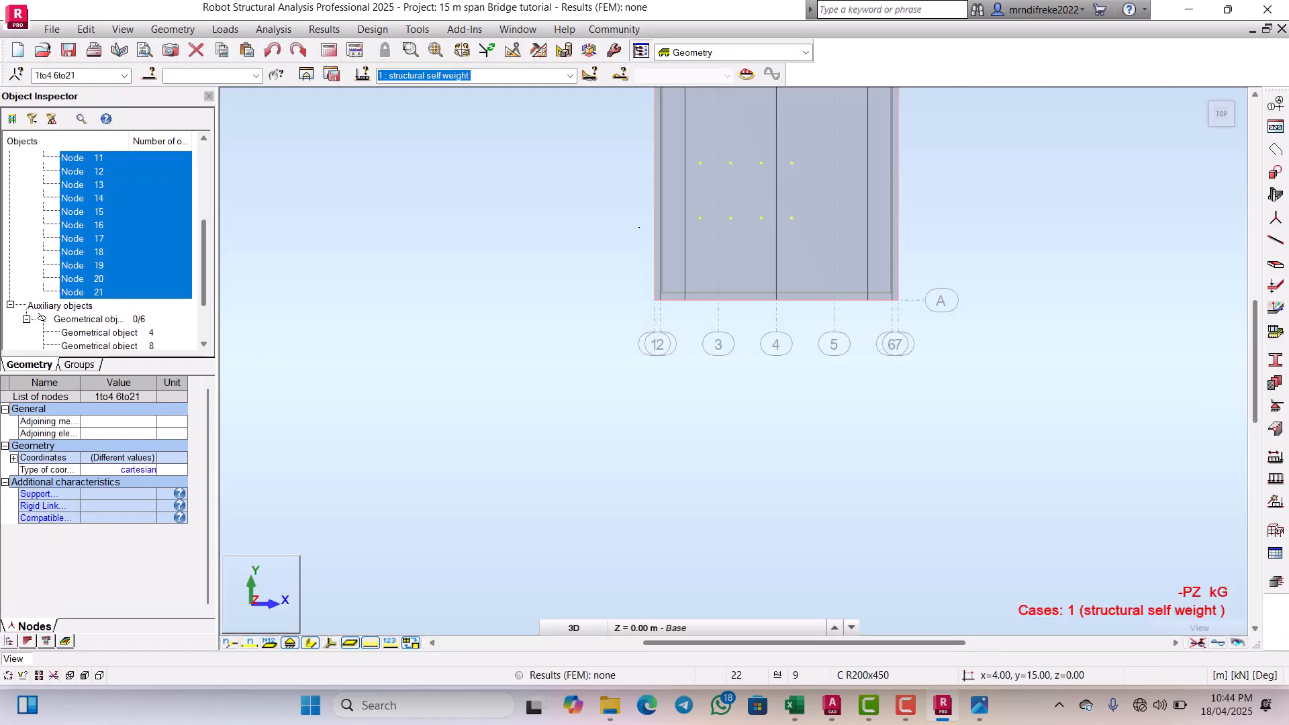
pyautogui.scroll(3, 574, 313)
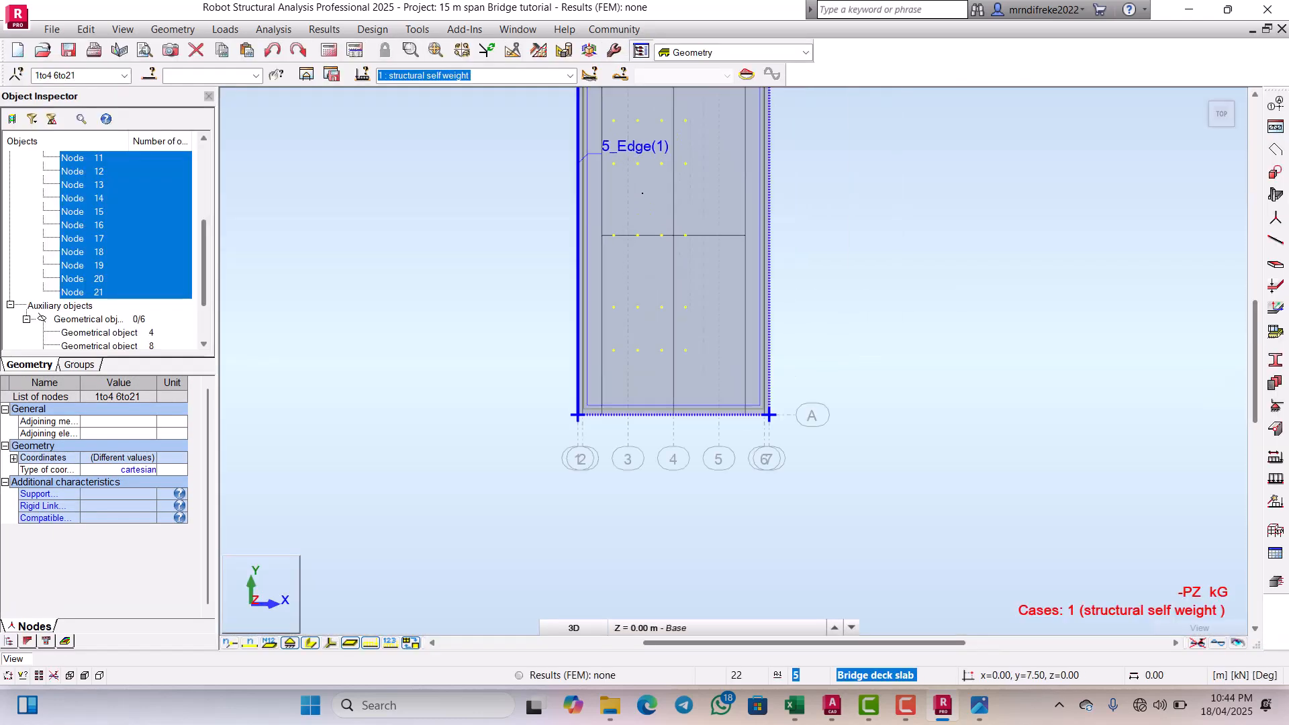
pyautogui.scroll(1, 686, 276)
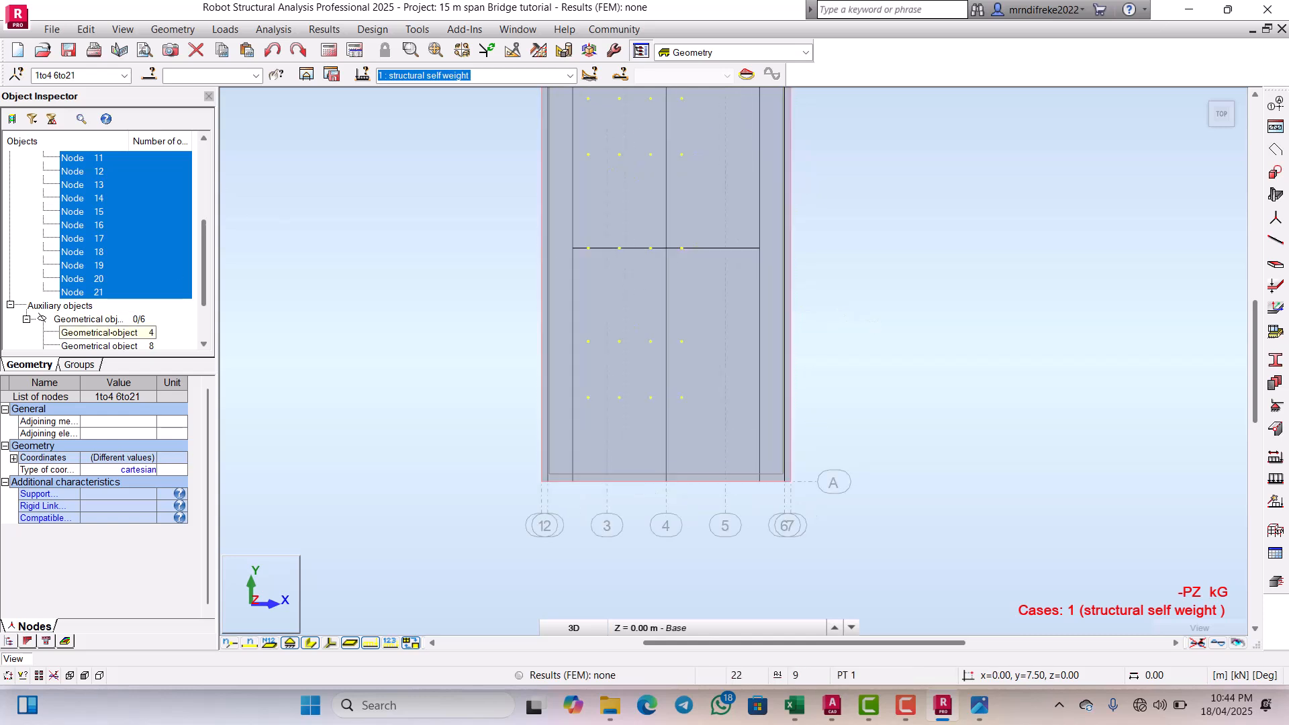
pyautogui.click(111, 332)
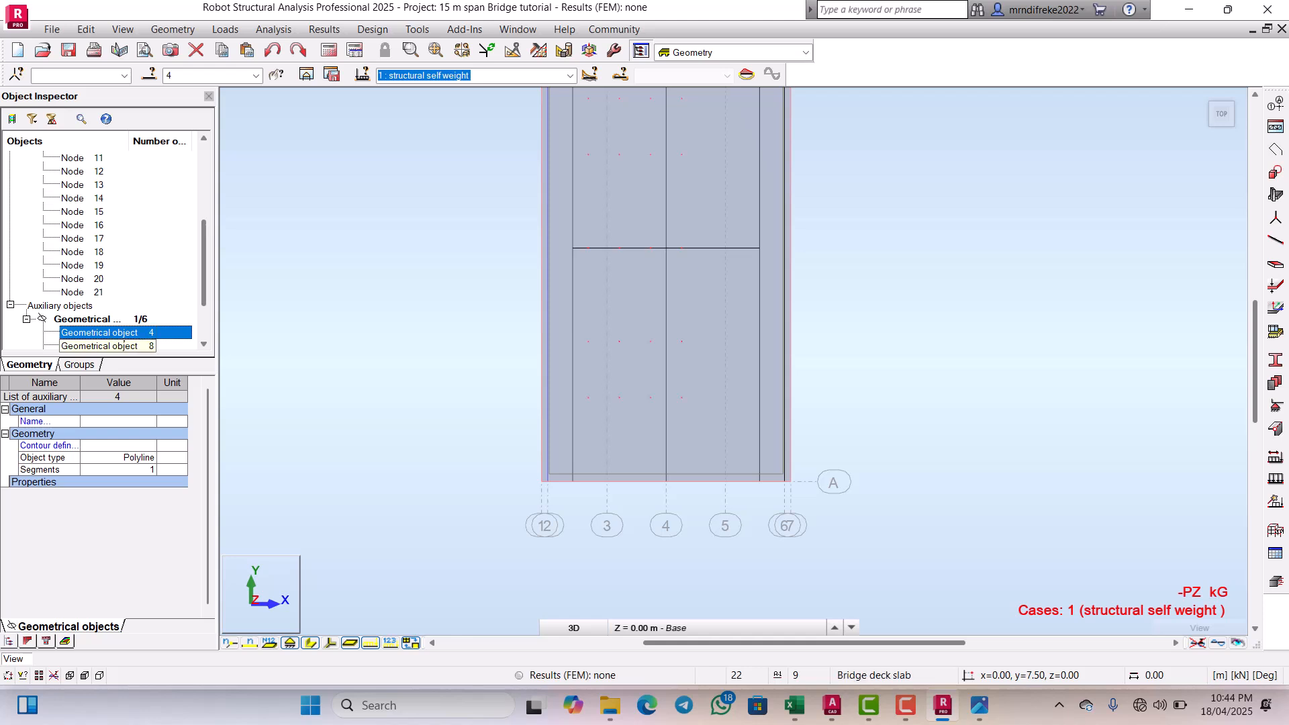
pyautogui.scroll(-3, 127, 287)
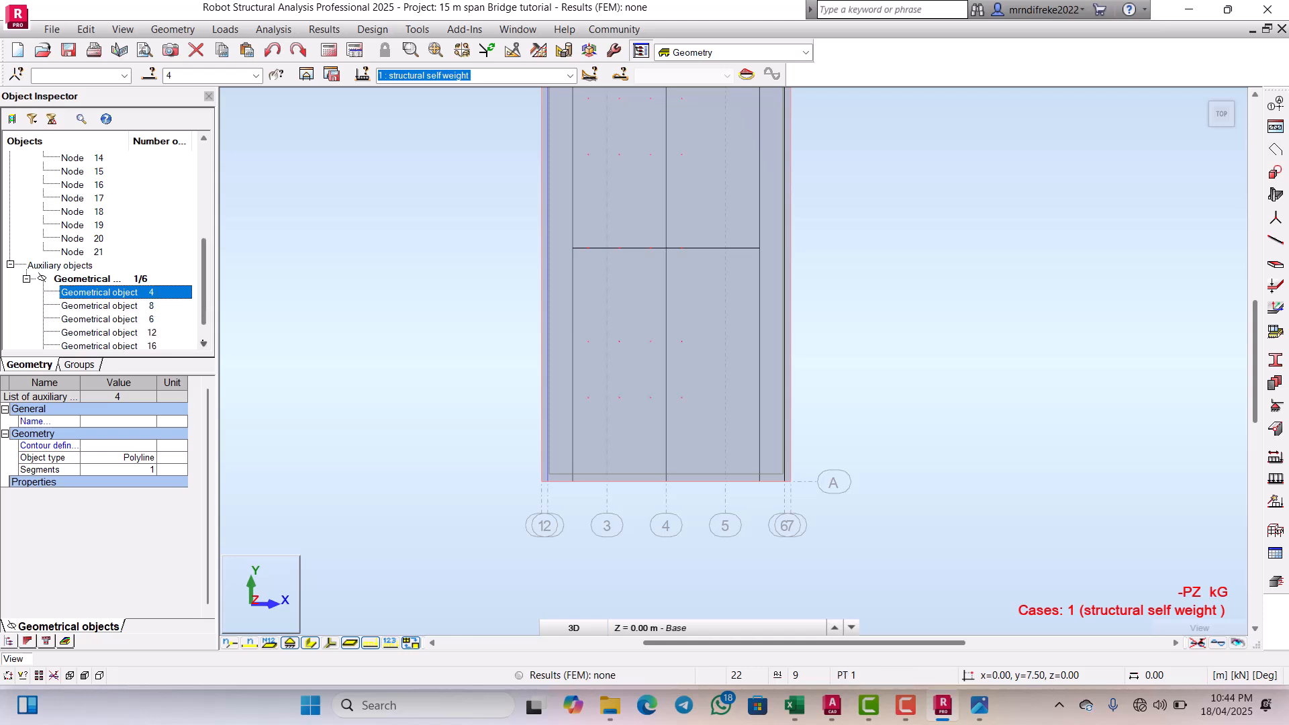
pyautogui.click(115, 279)
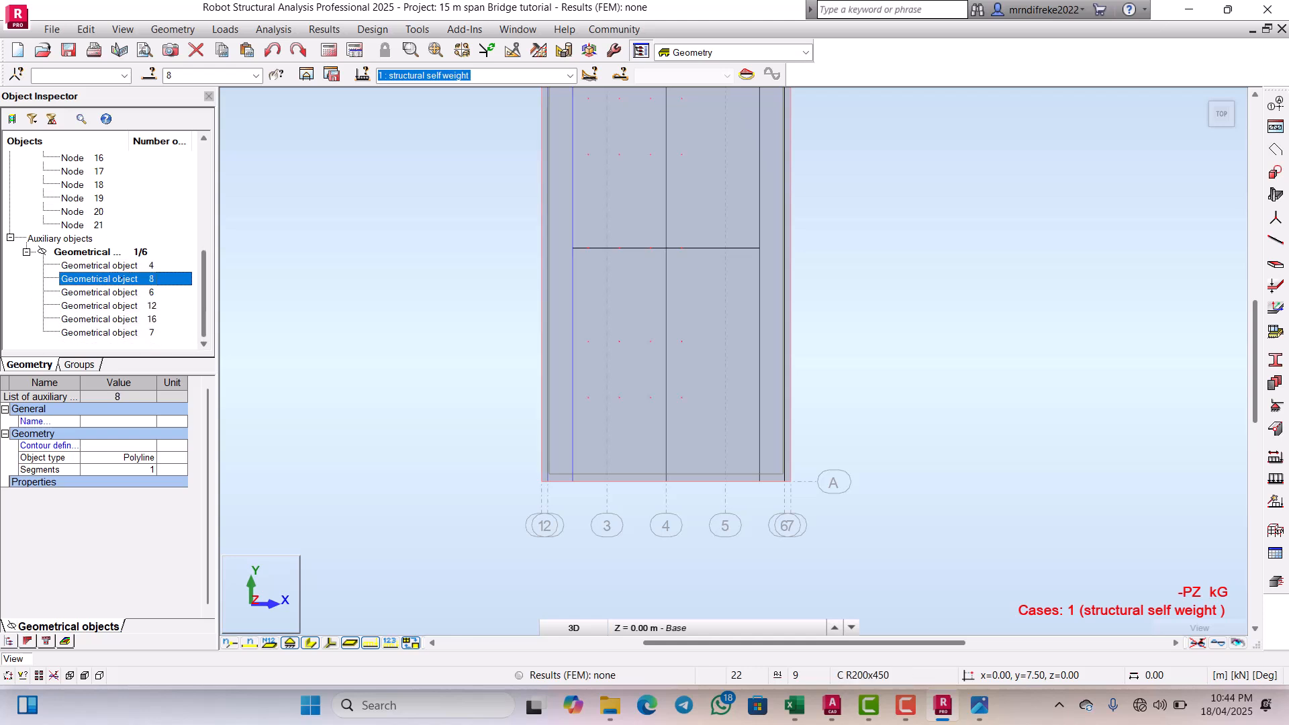
pyautogui.click(138, 305)
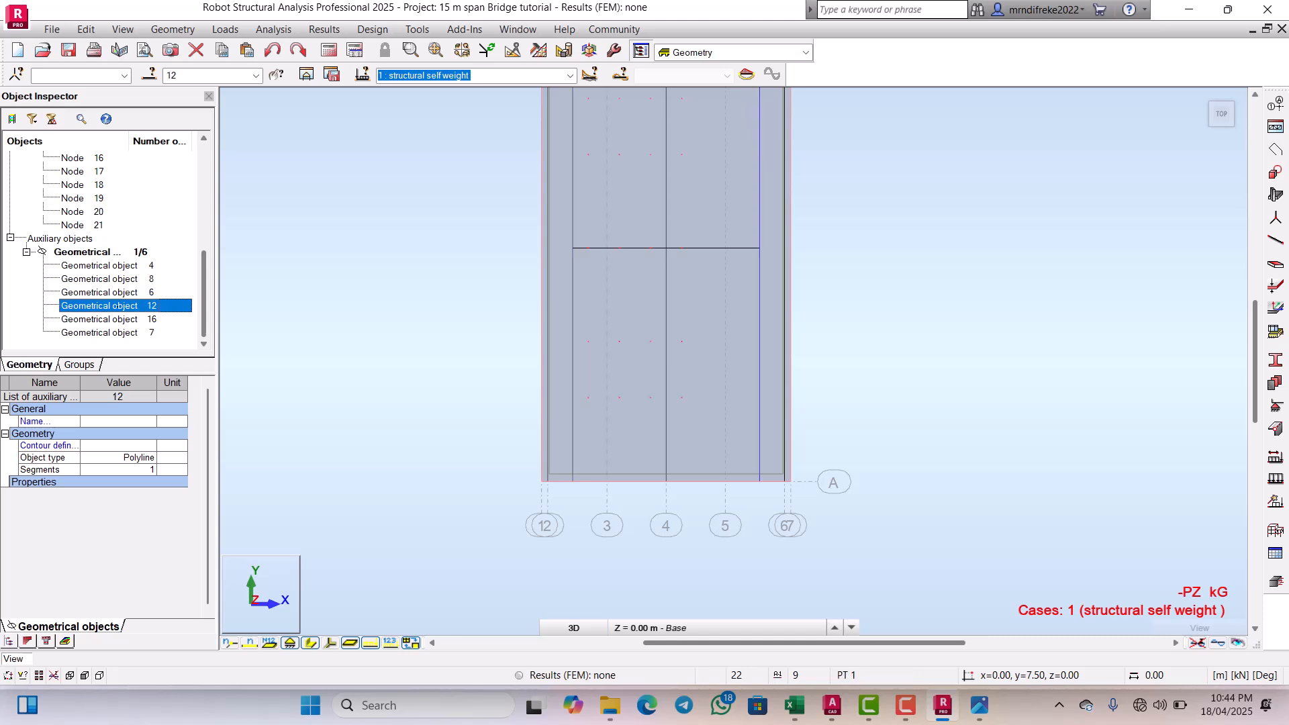
pyautogui.click(117, 319)
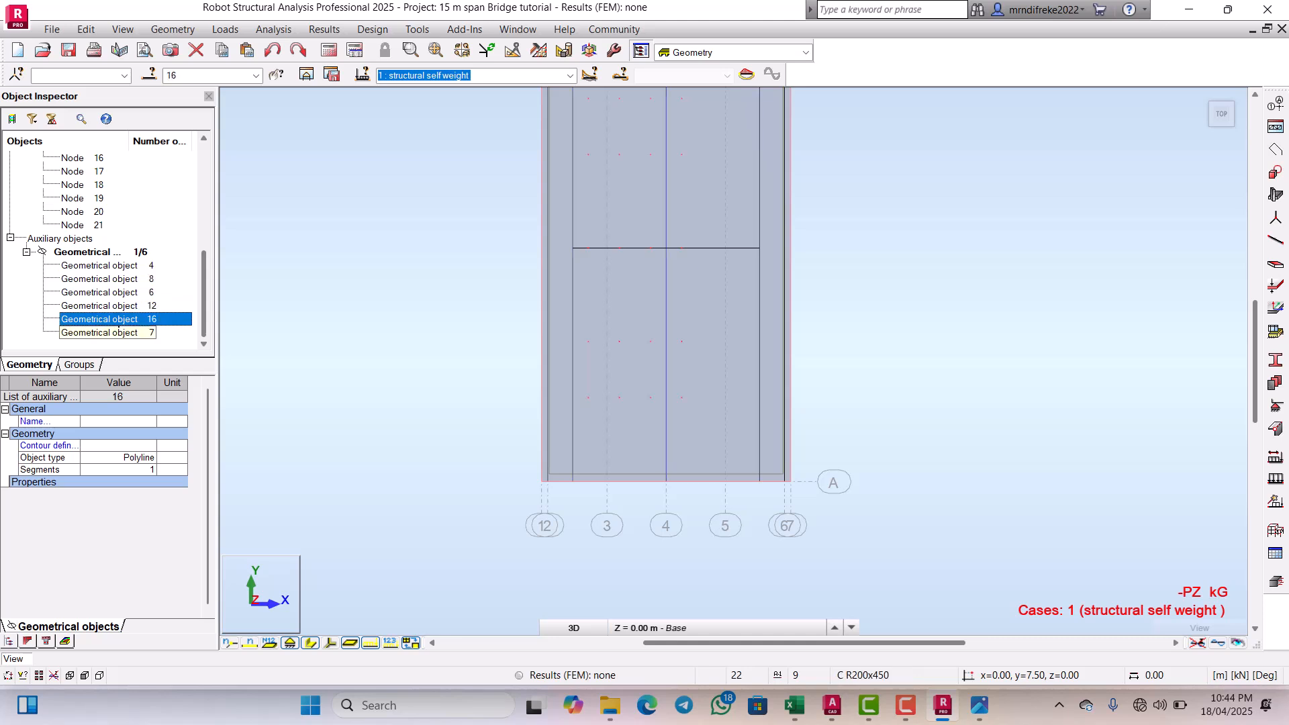
pyautogui.click(119, 332)
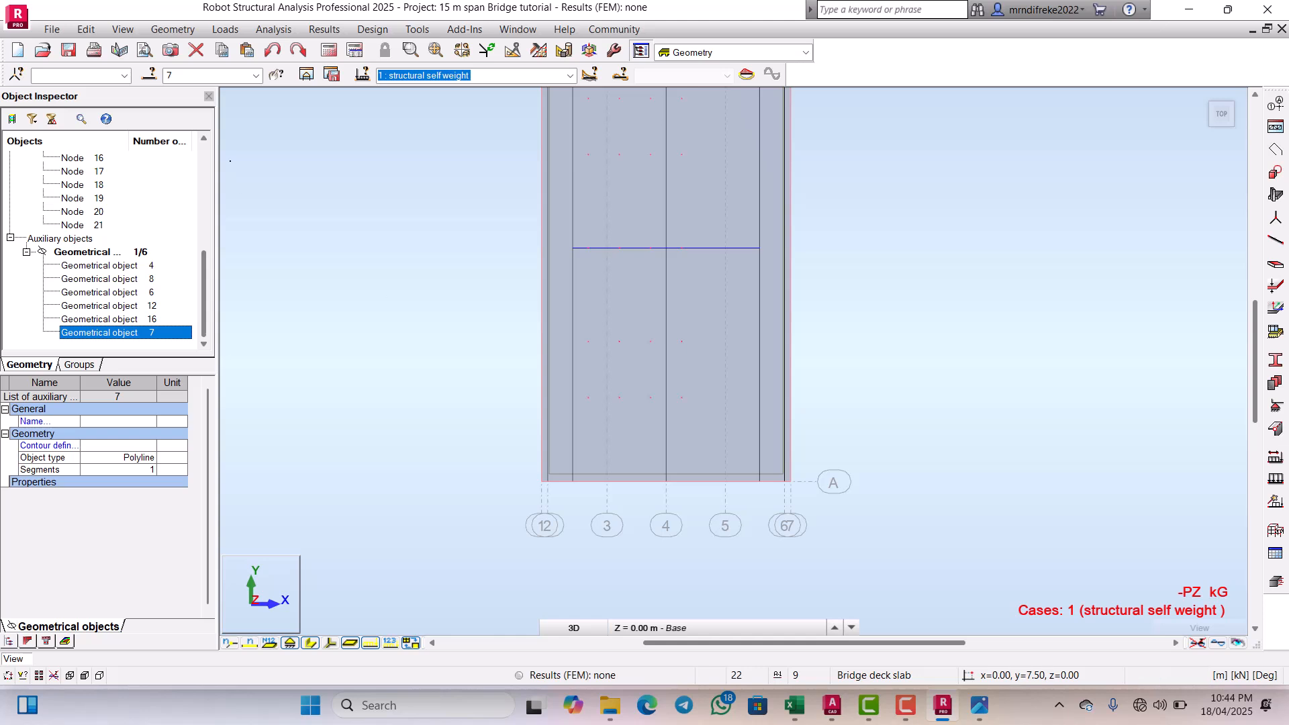
# Step: Copy the transverse midspan line once by the translation vector 0,-1.5,0 m, and close the translation
pyautogui.scroll(-2, 766, 315)
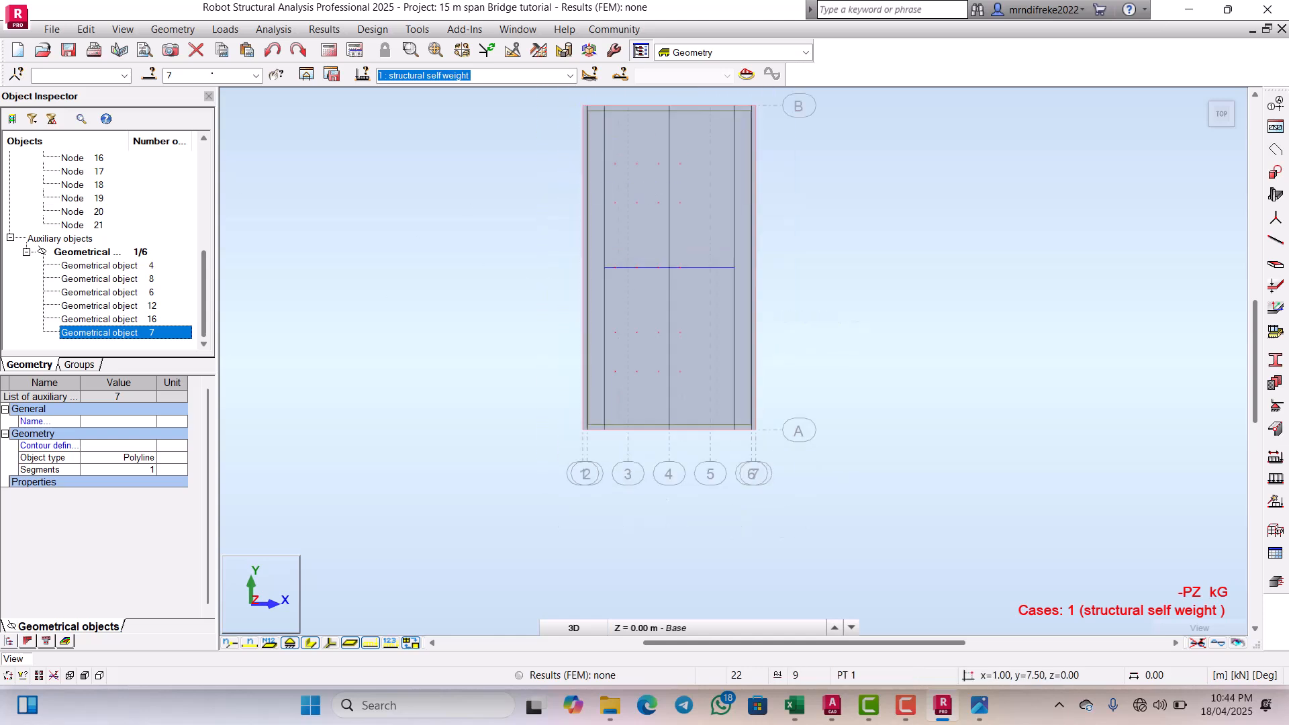
pyautogui.click(86, 29)
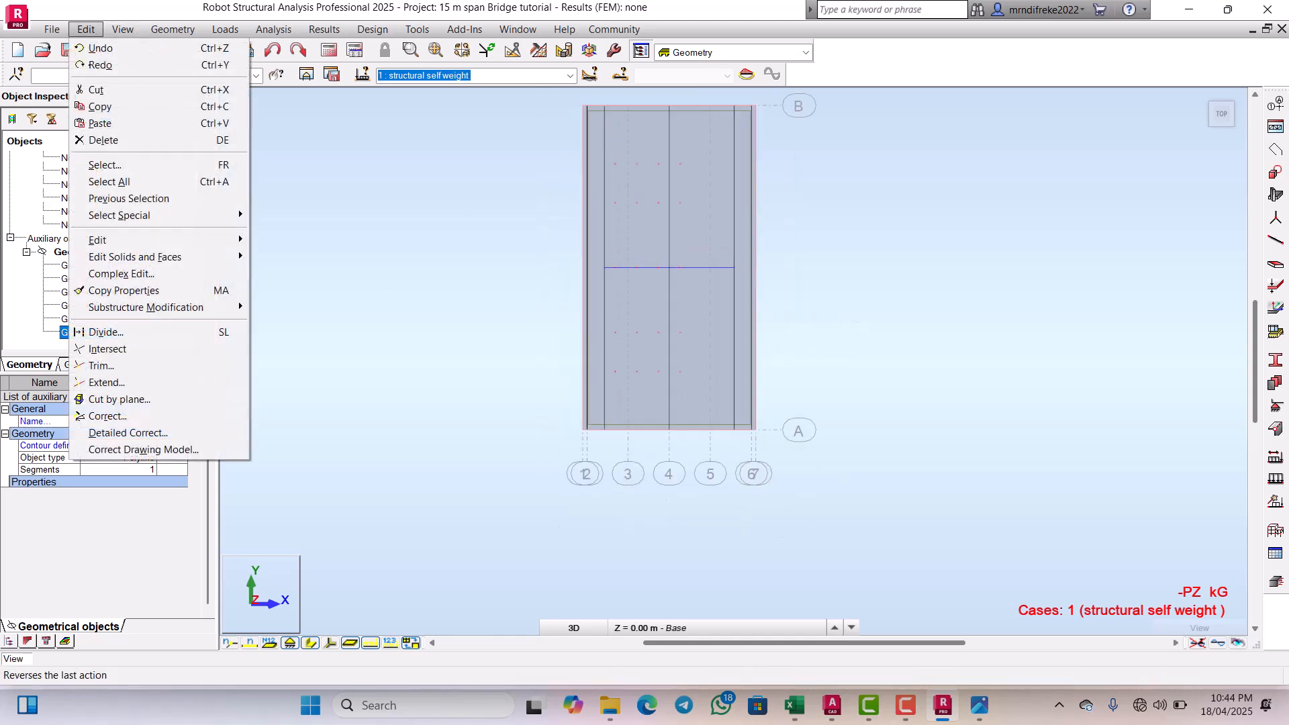
pyautogui.moveTo(168, 239)
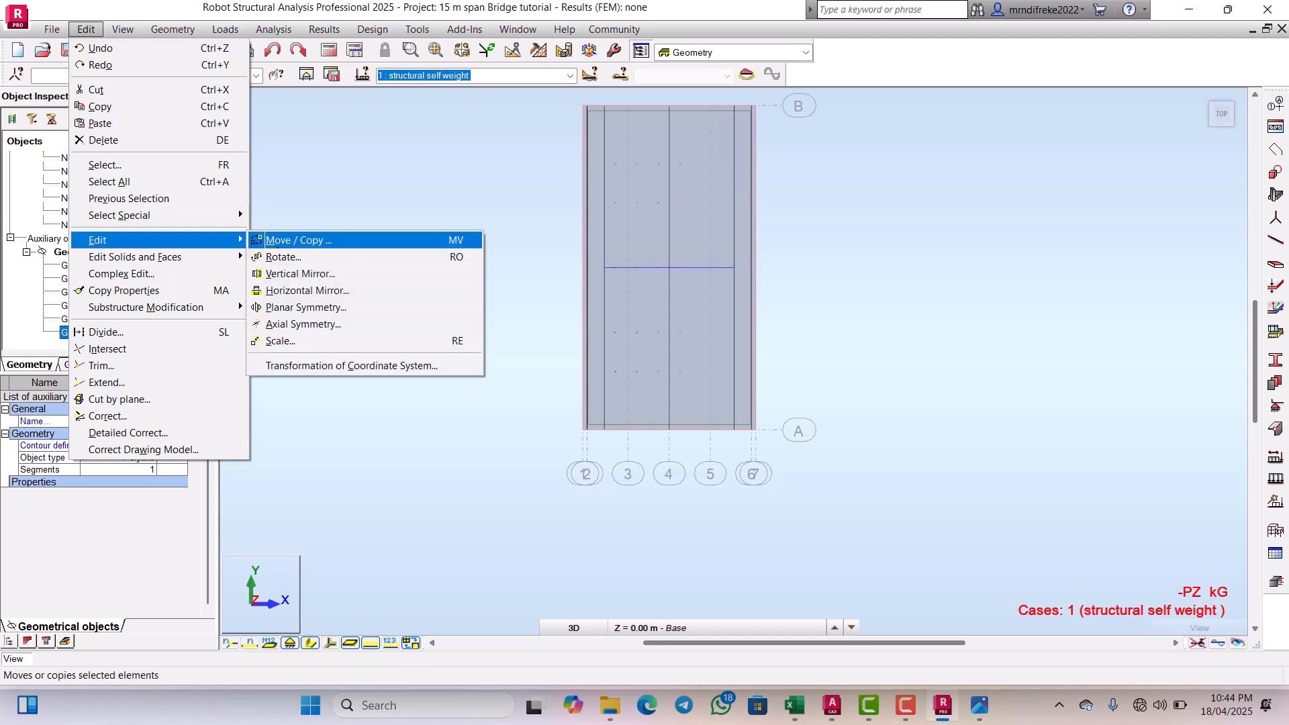
pyautogui.click(289, 241)
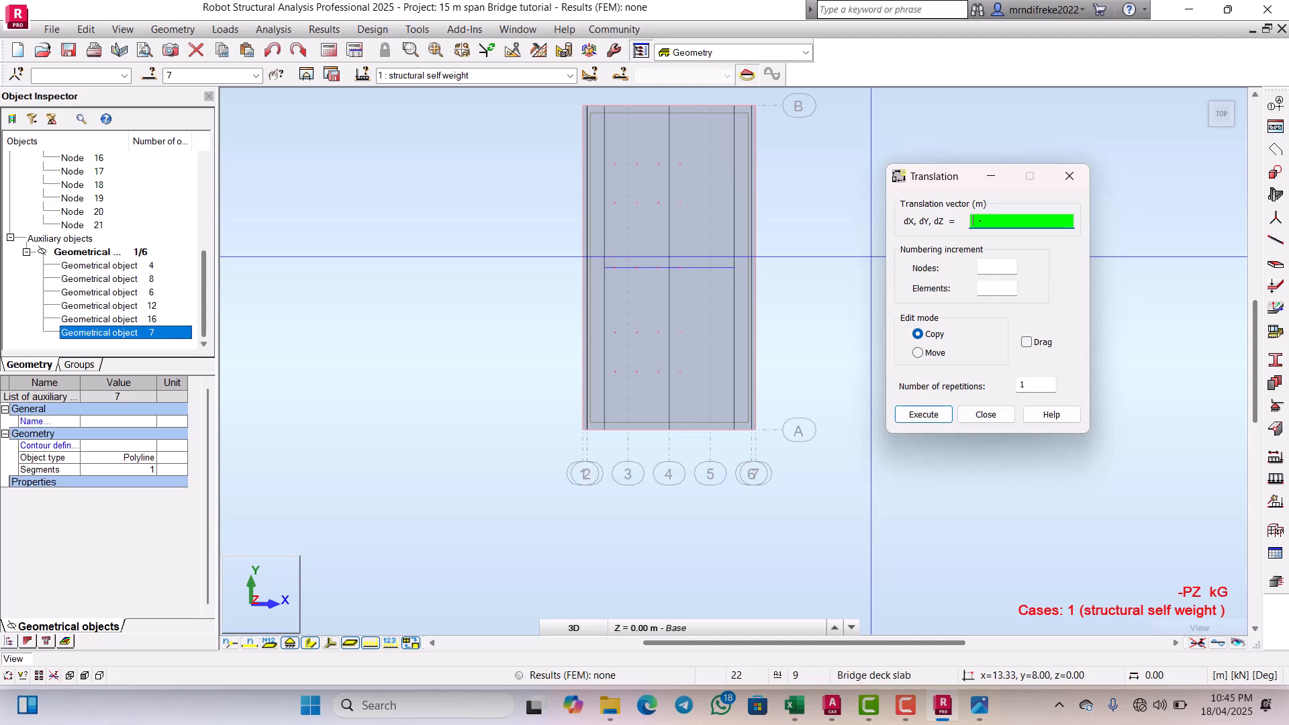
pyautogui.write('0,-1.5,0')
pyautogui.click(923, 414)
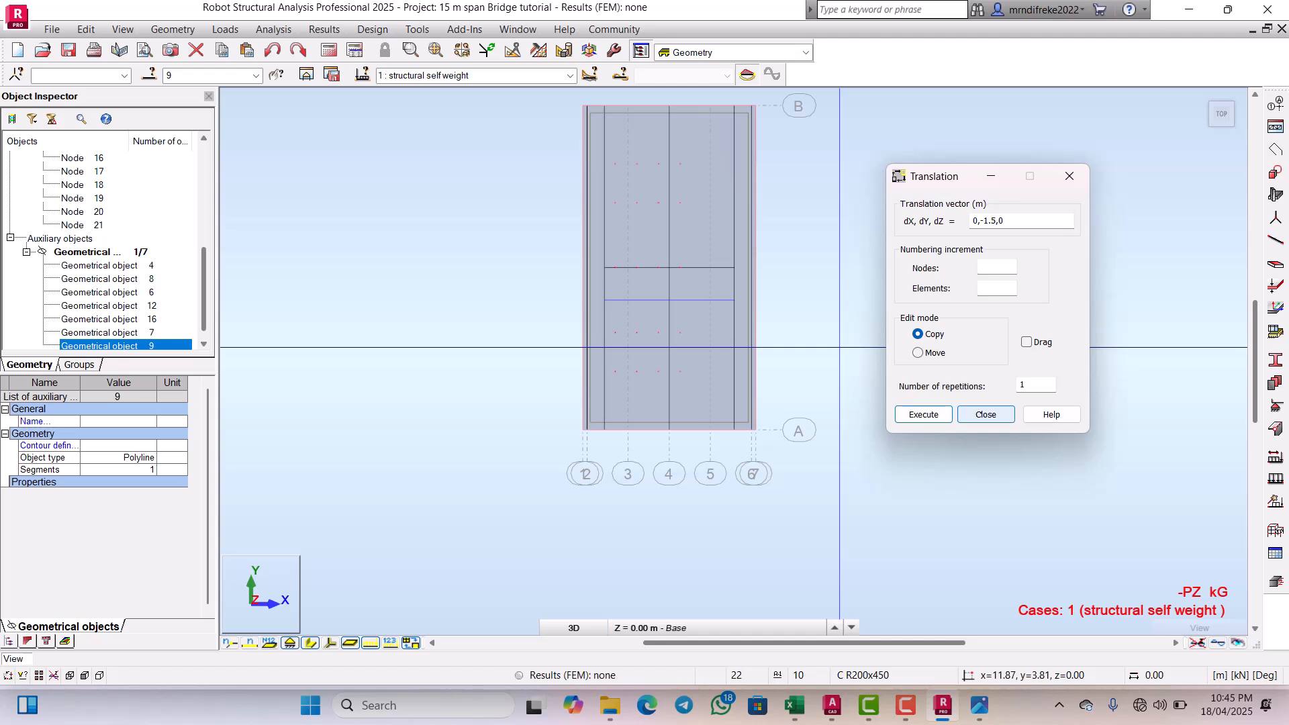
pyautogui.click(986, 414)
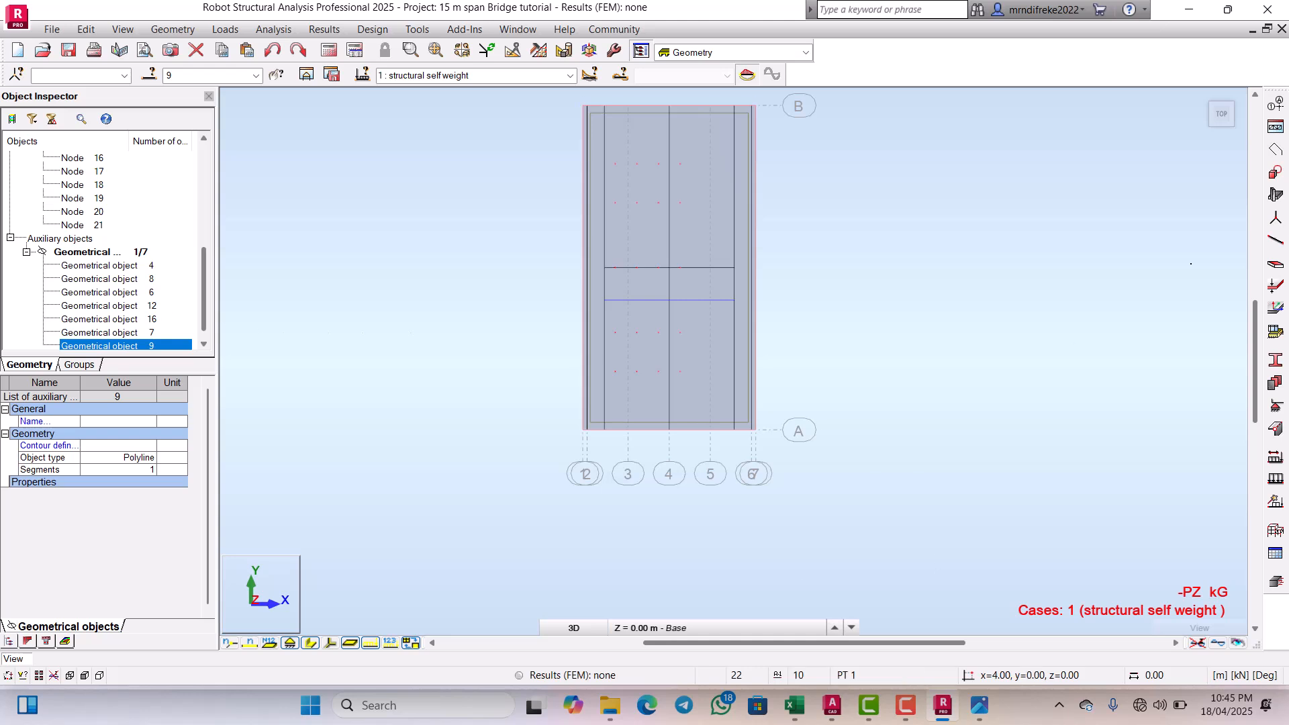
# Step: Return to the Loads layout and rotate the deck into an oblique 3D view to check the wheel loads against the copied line
pyautogui.click(804, 52)
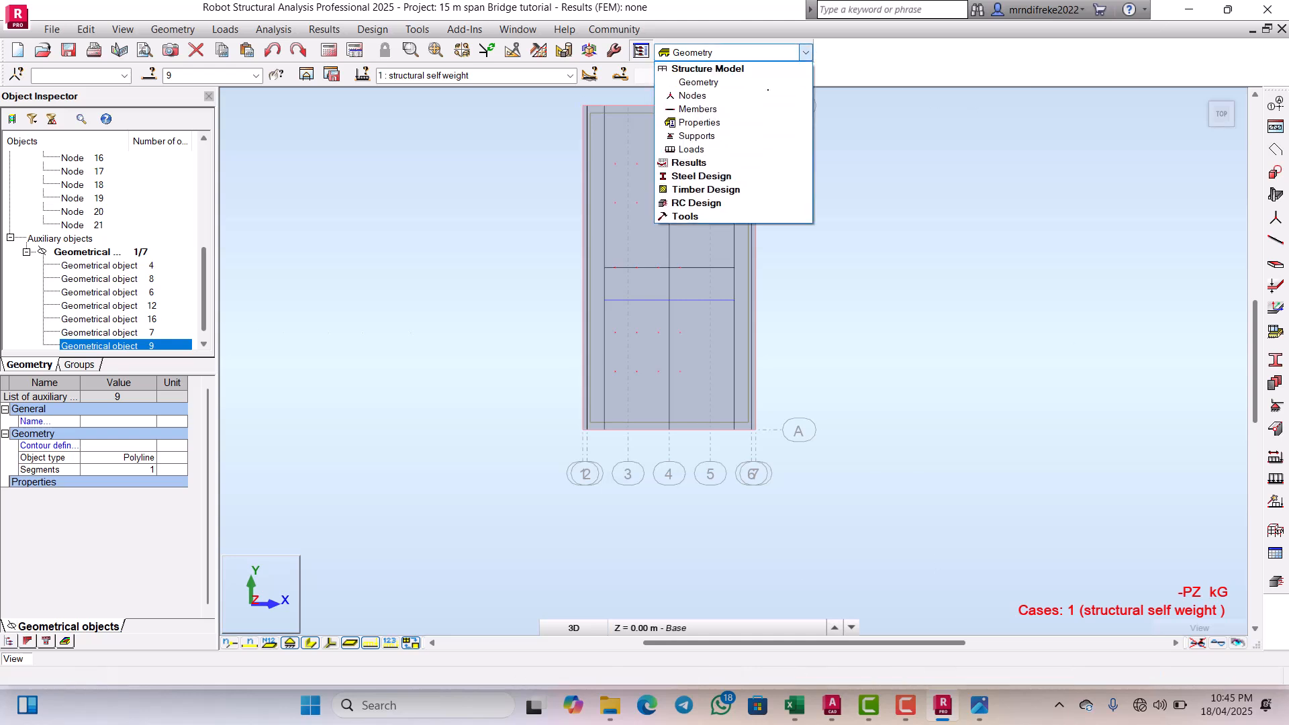
pyautogui.click(691, 149)
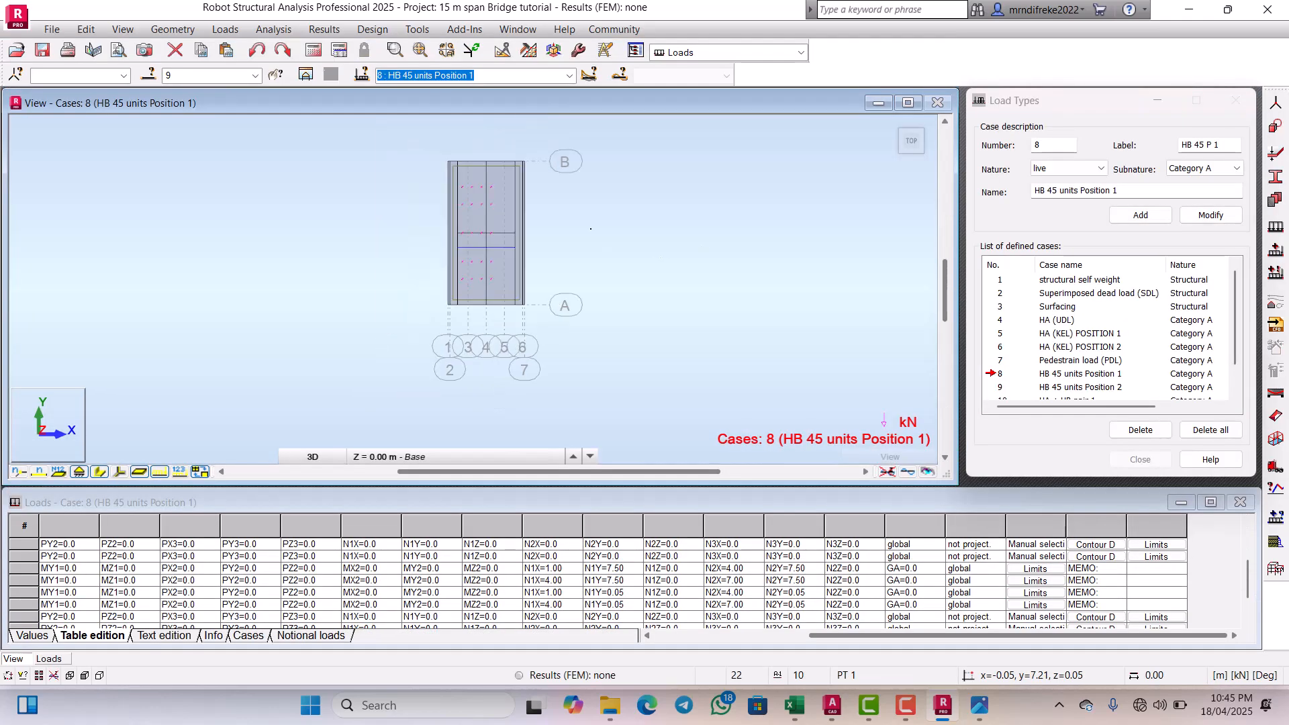
pyautogui.rightClick(591, 229)
pyautogui.click(568, 294)
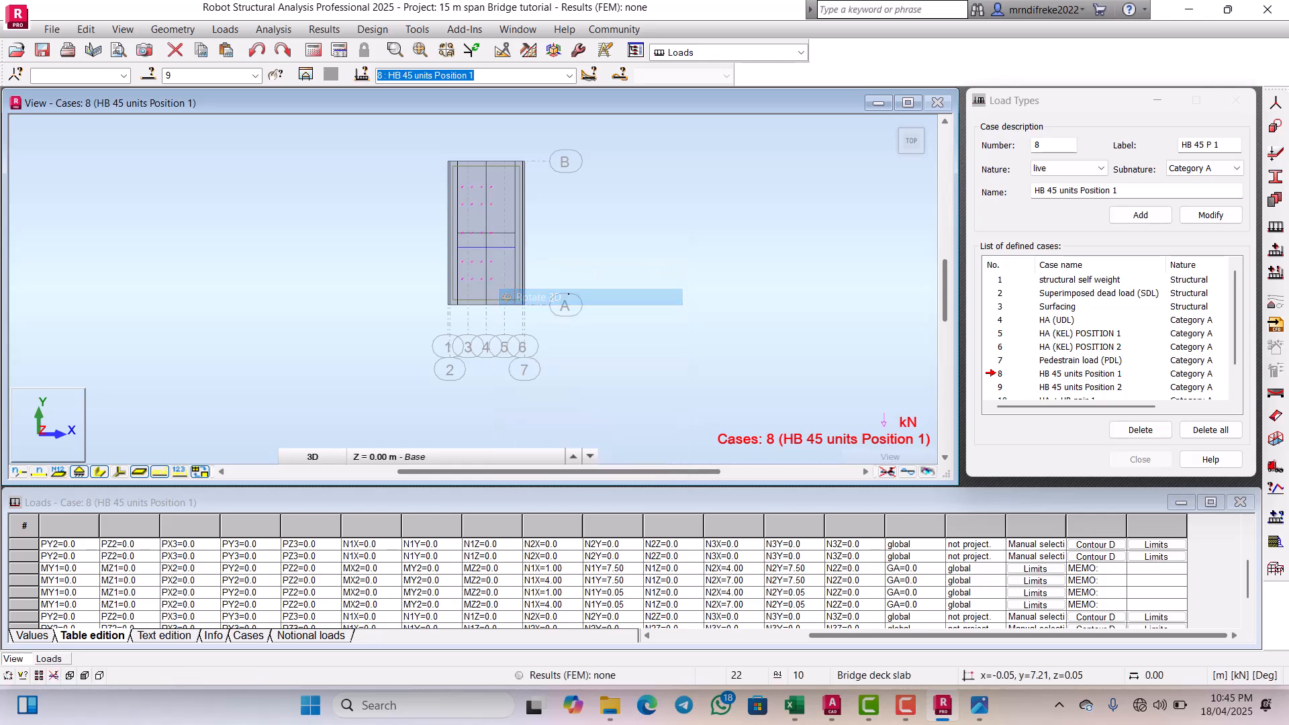
pyautogui.moveTo(568, 293); pyautogui.dragTo(521, 246)
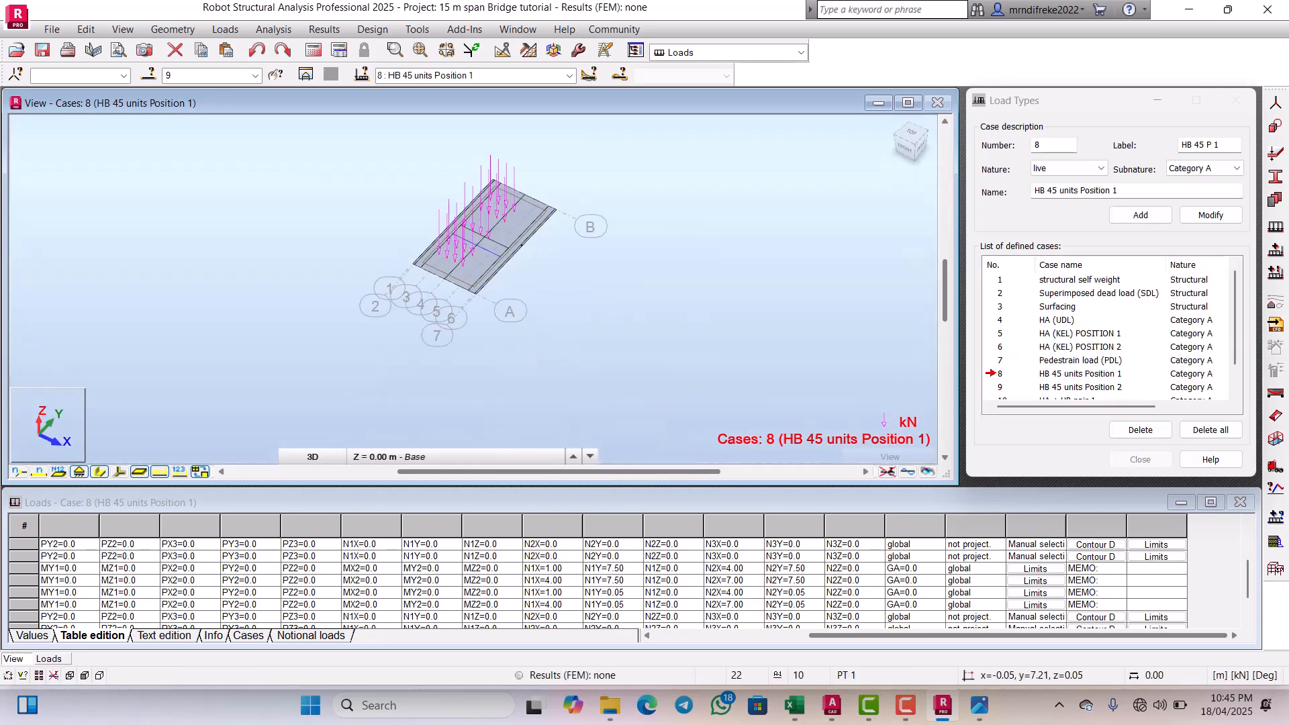
pyautogui.scroll(3, 521, 246)
pyautogui.keyDown('shift'); pyautogui.moveTo(510, 266); pyautogui.dragTo(438, 226, button='middle'); pyautogui.keyUp('shift')
pyautogui.scroll(-1, 438, 226)
pyautogui.scroll(2, 438, 226)
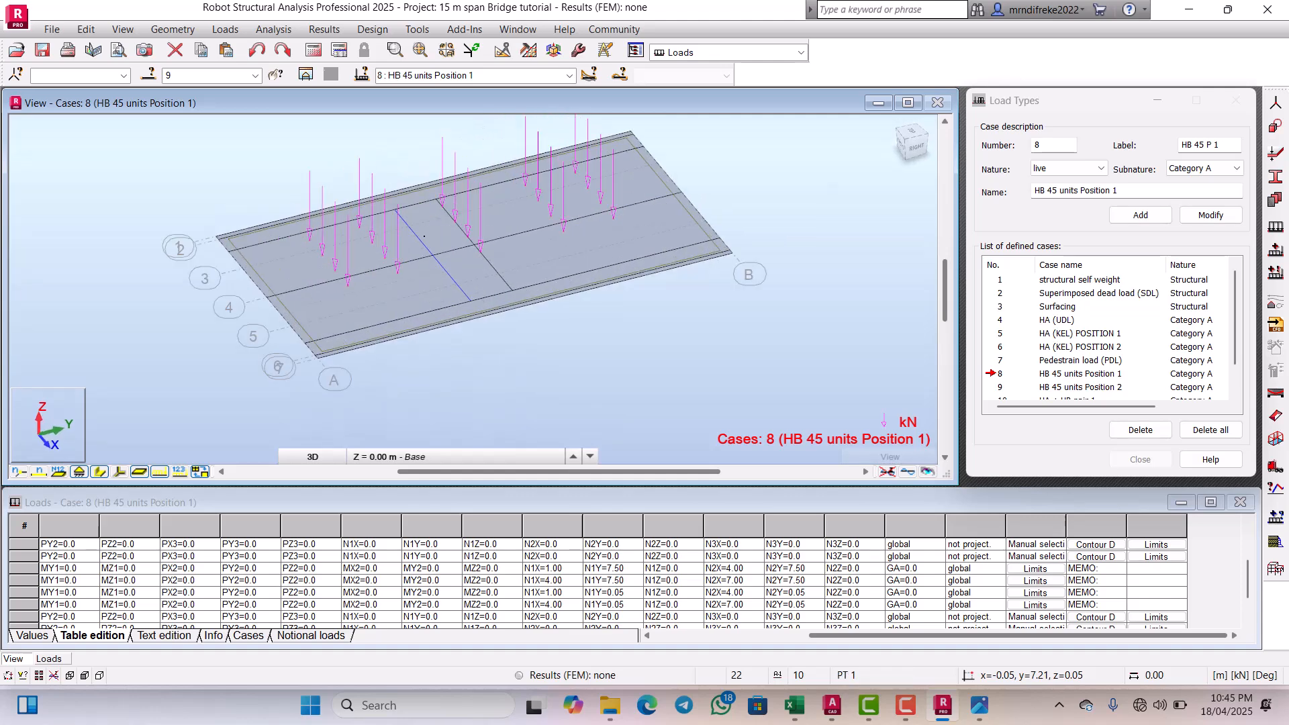
pyautogui.scroll(1, 418, 242)
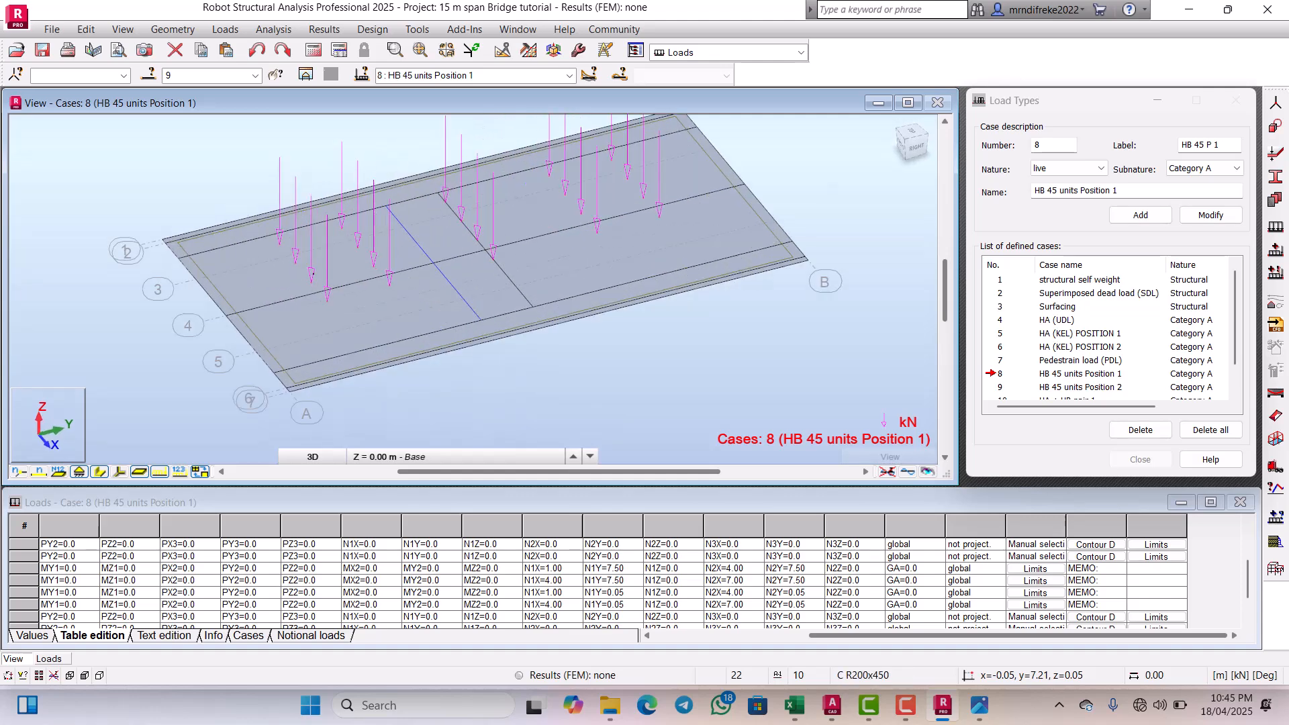
pyautogui.scroll(2, 391, 278)
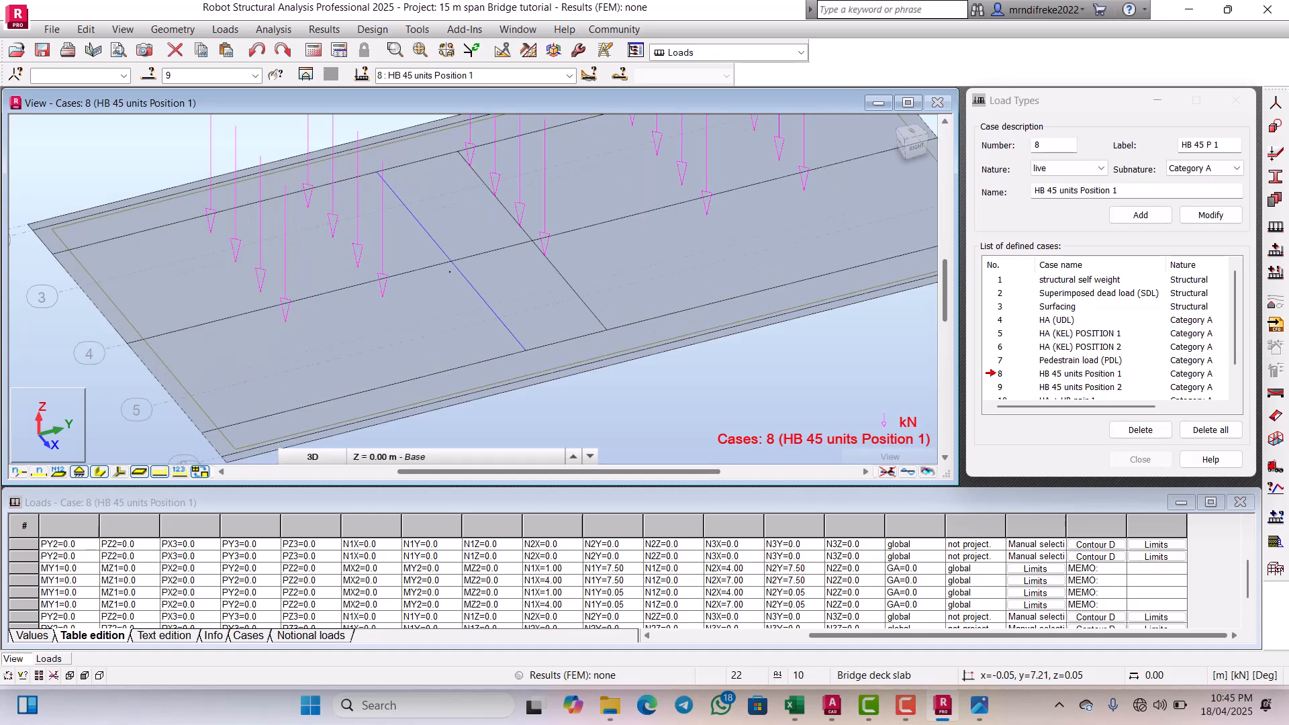
pyautogui.scroll(-2, 453, 270)
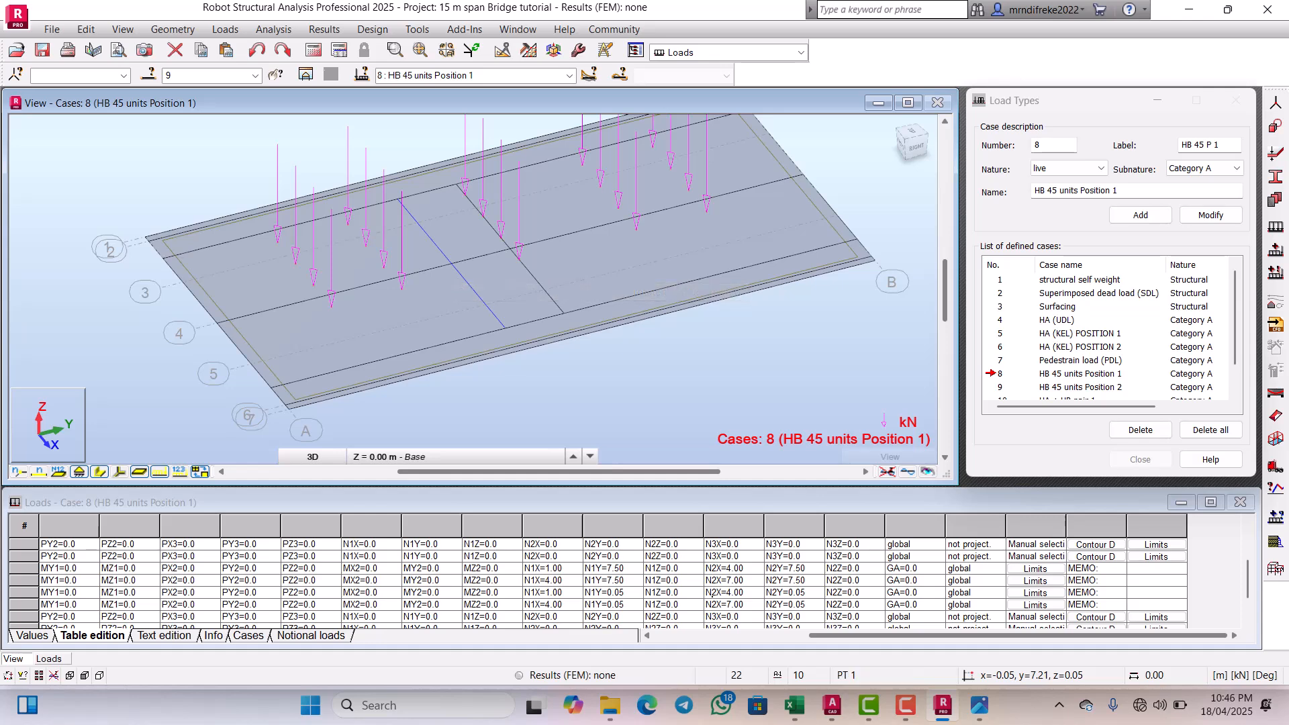
# Step: Switch to the image viewer, compare the bridge and HB centreline positions in the positioning diagram, and return to Robot Structural Analysis
pyautogui.click(979, 706)
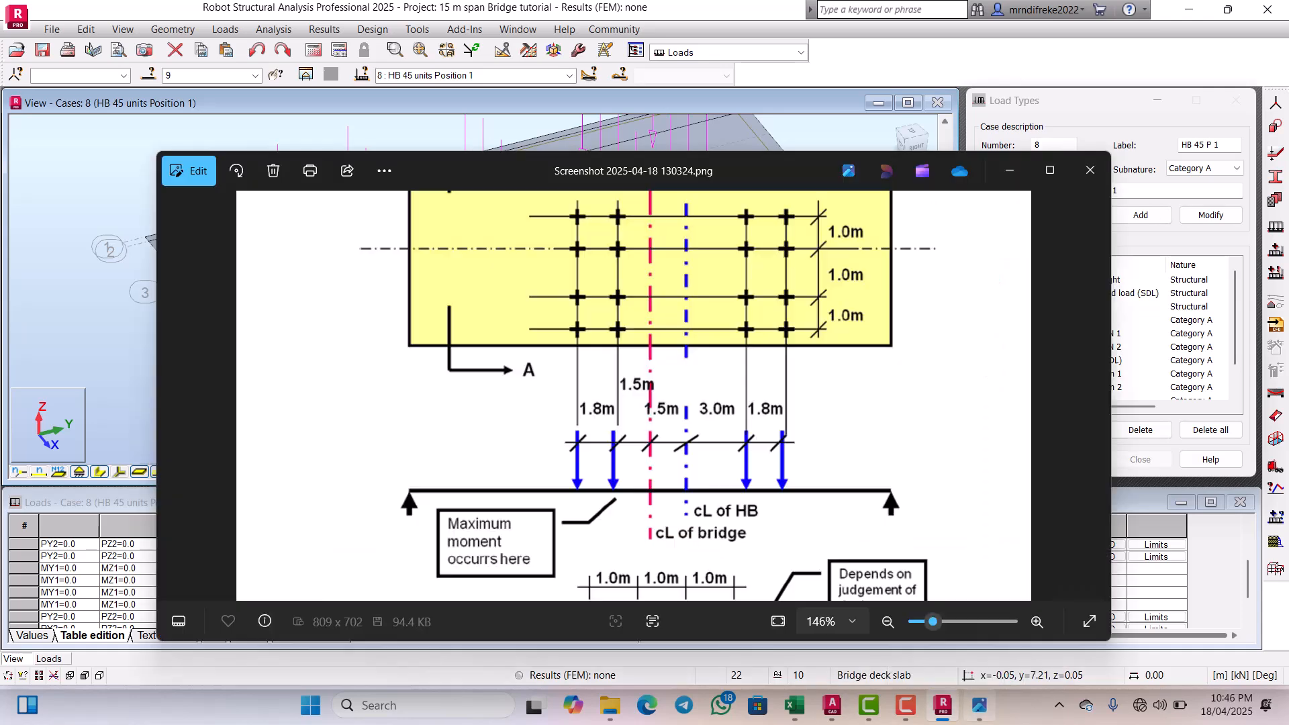
pyautogui.scroll(-1, 690, 435)
pyautogui.scroll(-3, 690, 435)
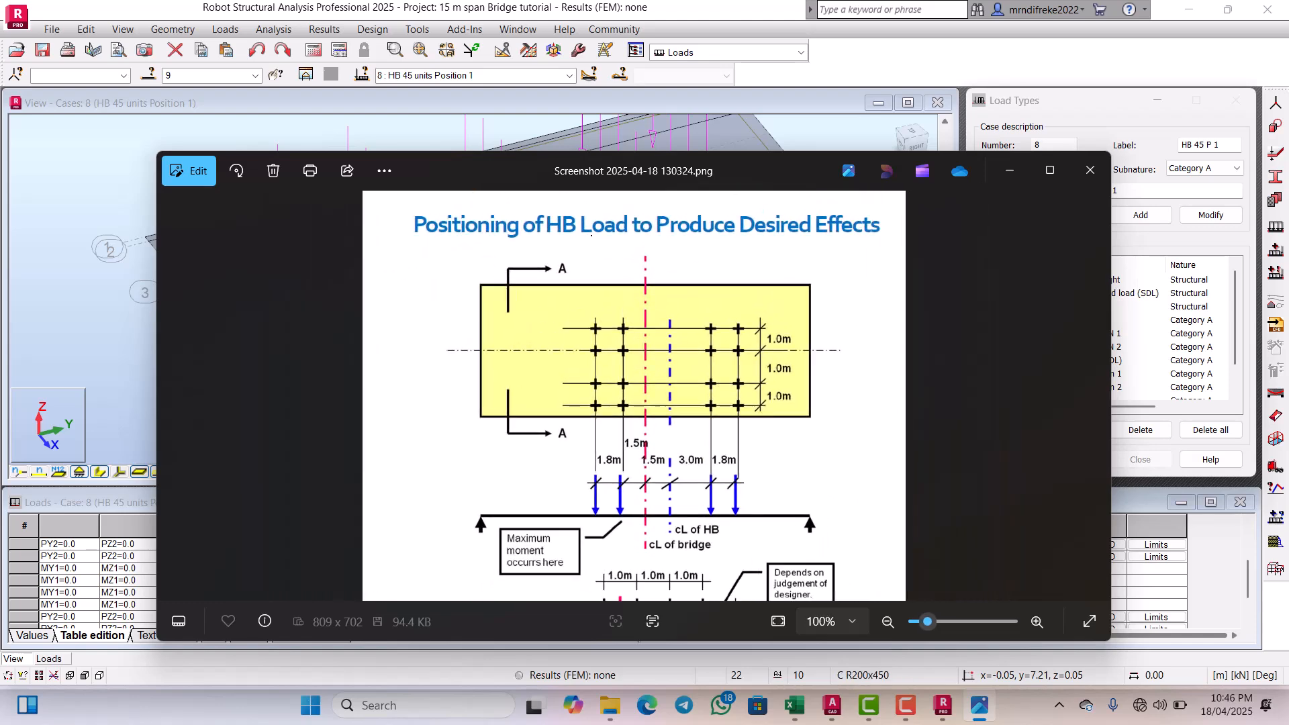
pyautogui.scroll(-1, 690, 435)
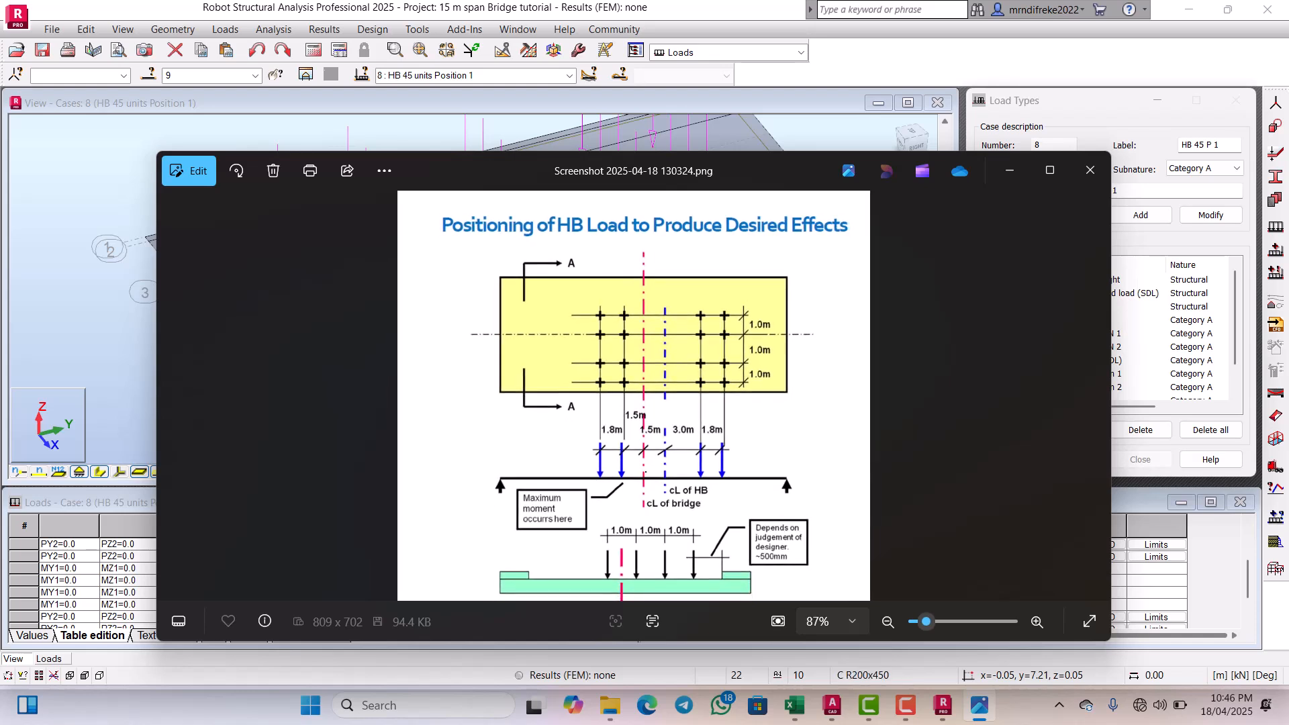
pyautogui.scroll(1, 623, 416)
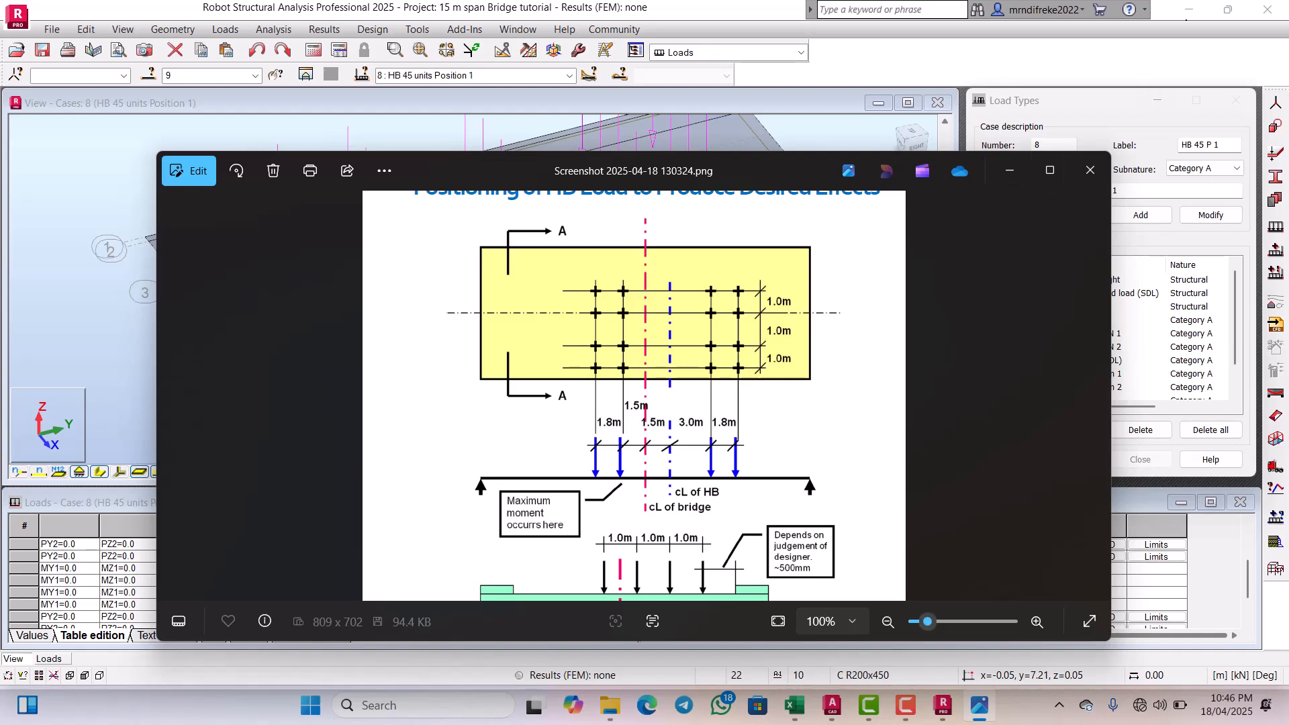
pyautogui.click(1189, 9)
pyautogui.click(1188, 9)
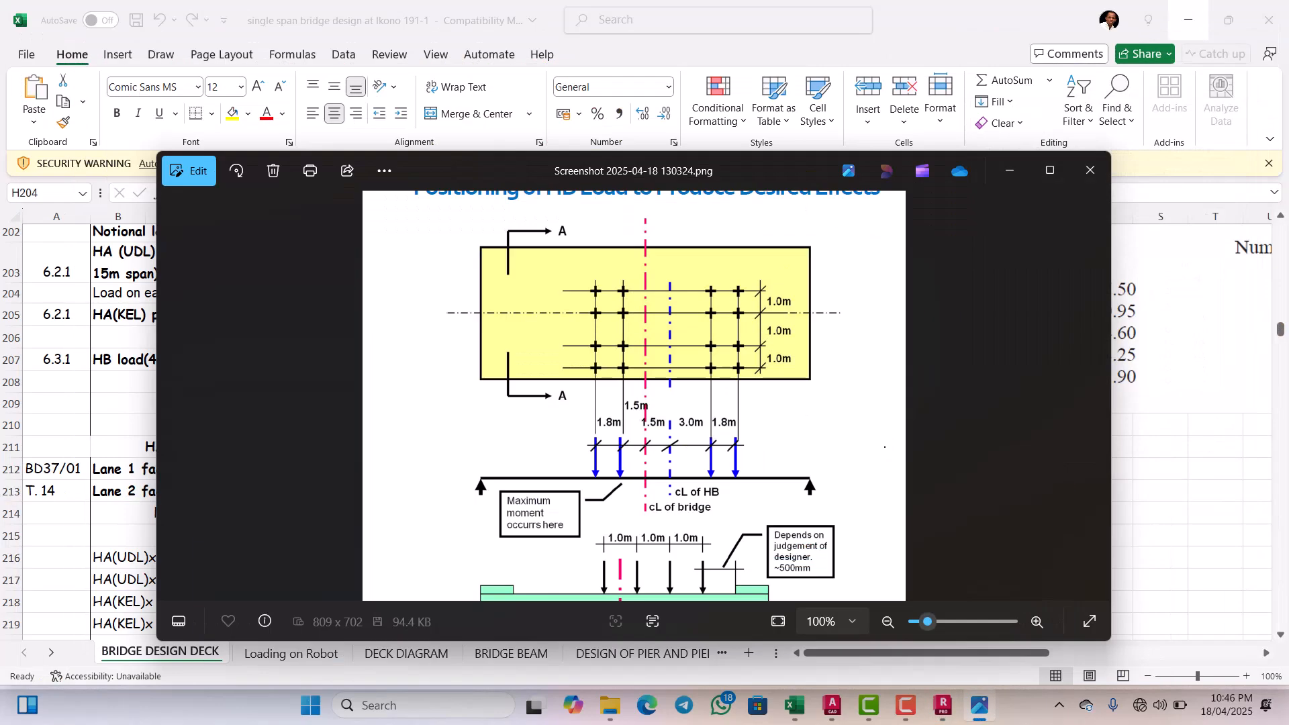
pyautogui.click(943, 705)
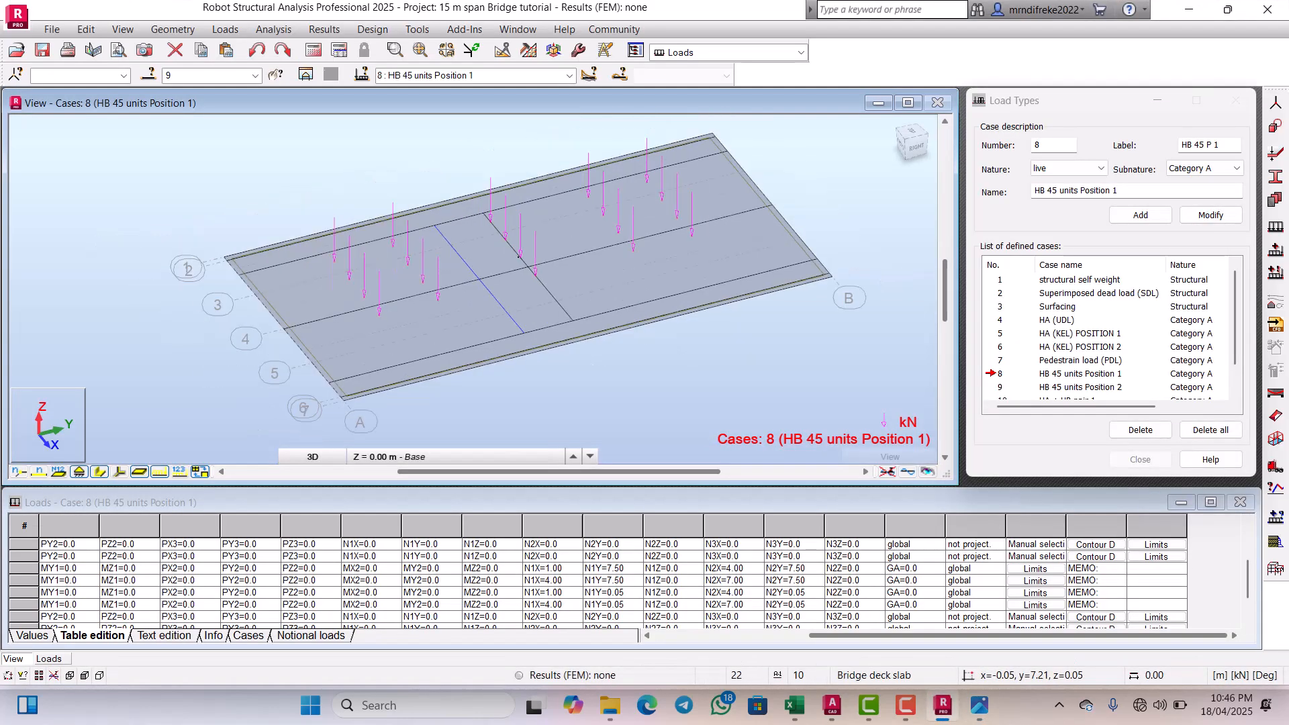
# Step: Try to select the HB wheel load nodes on the deck with a selection window
pyautogui.rightClick(182, 179)
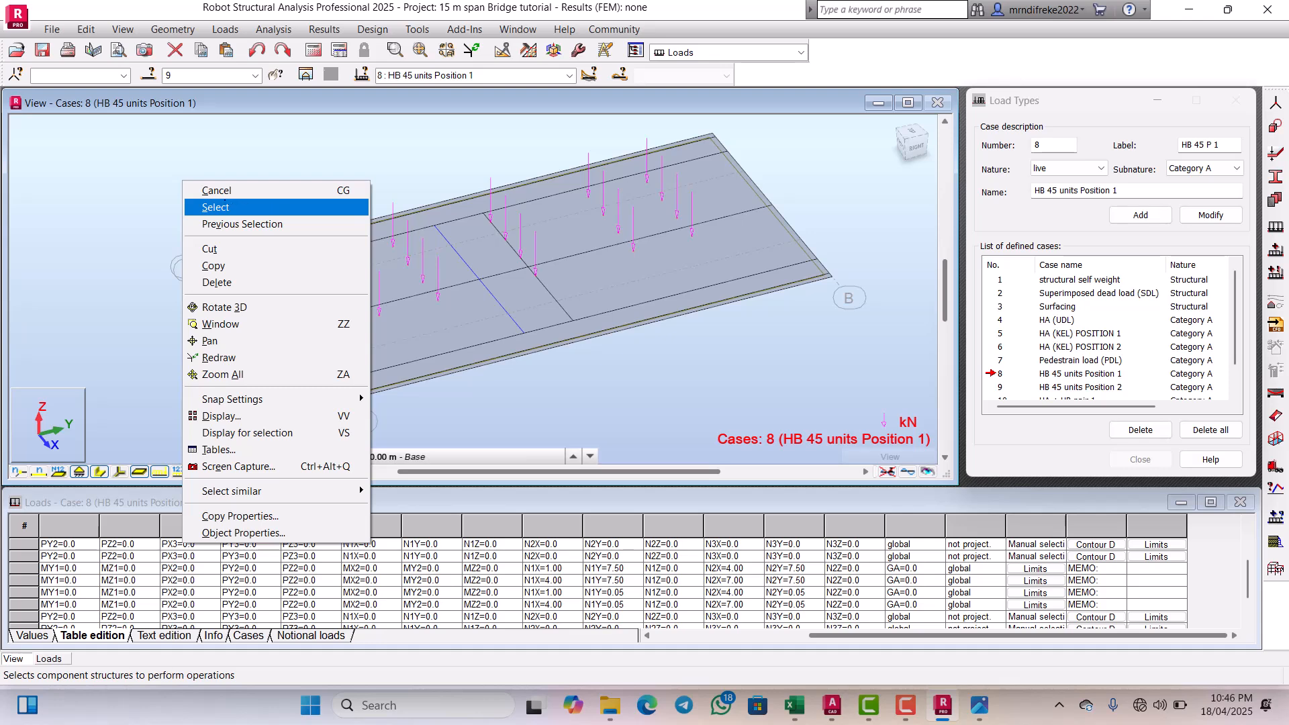
pyautogui.click(217, 190)
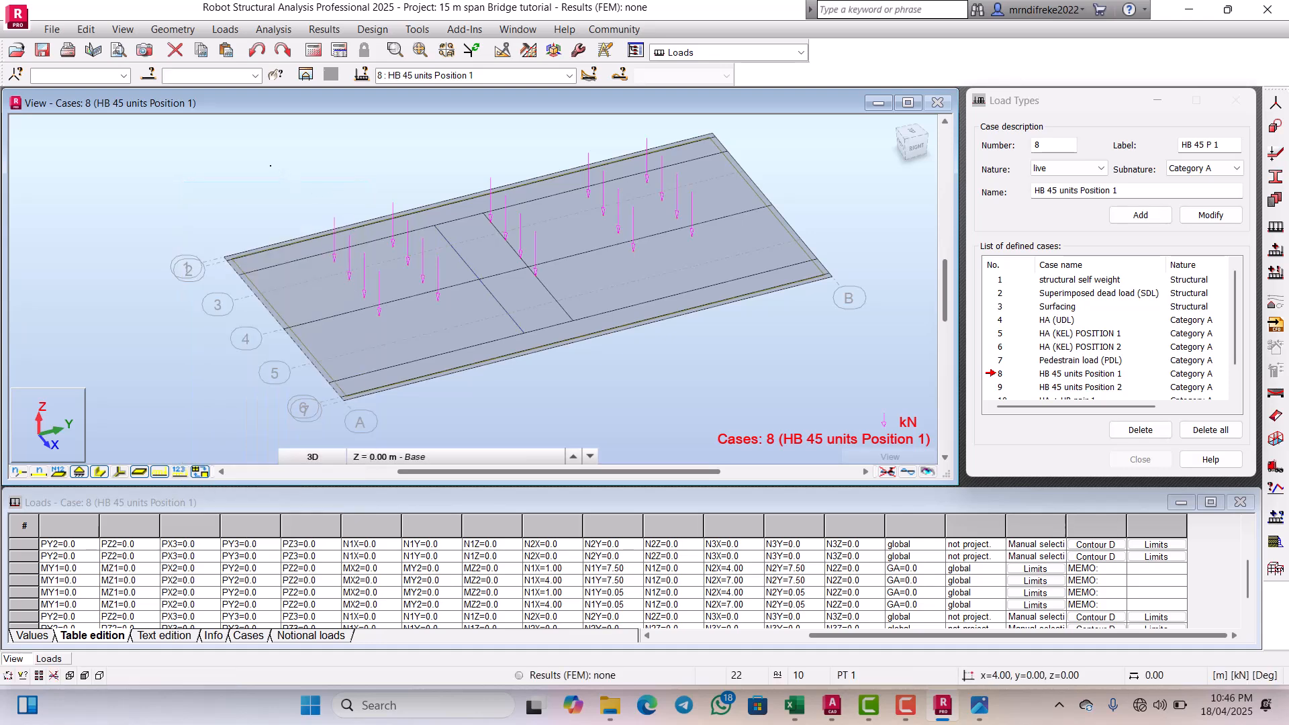
pyautogui.moveTo(271, 167); pyautogui.dragTo(712, 288)
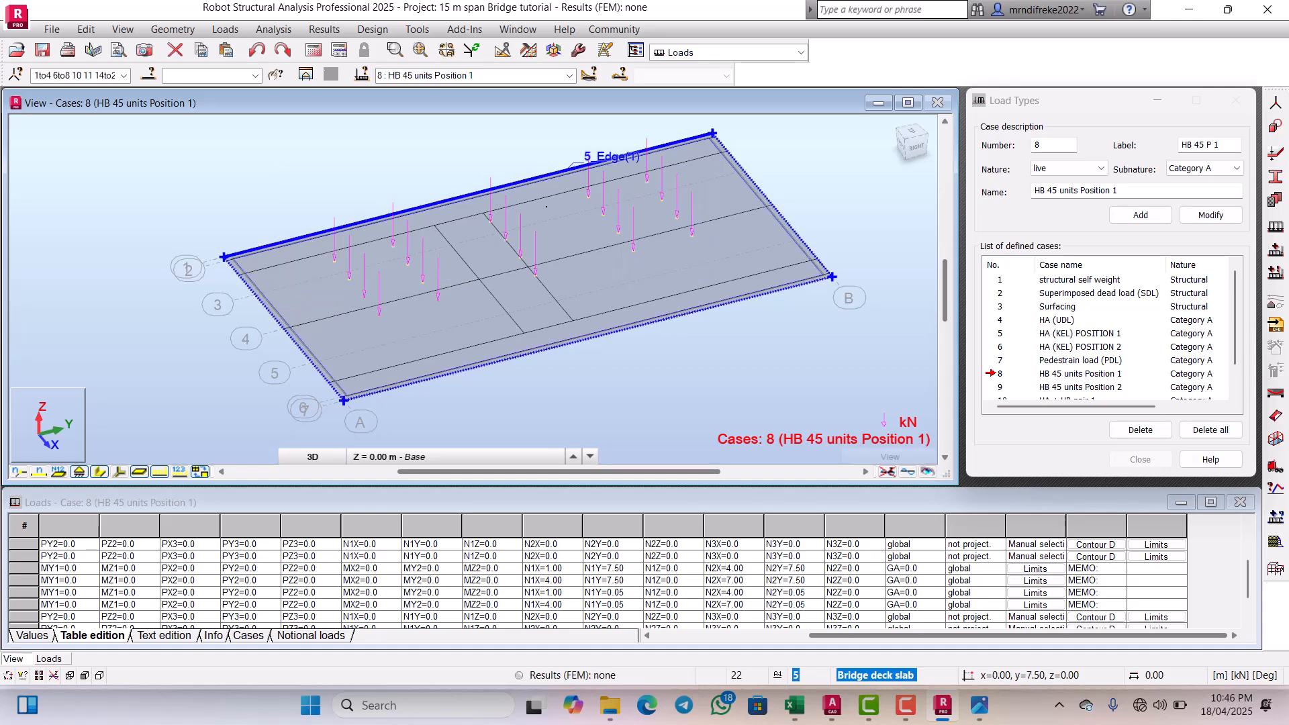
pyautogui.click(480, 166)
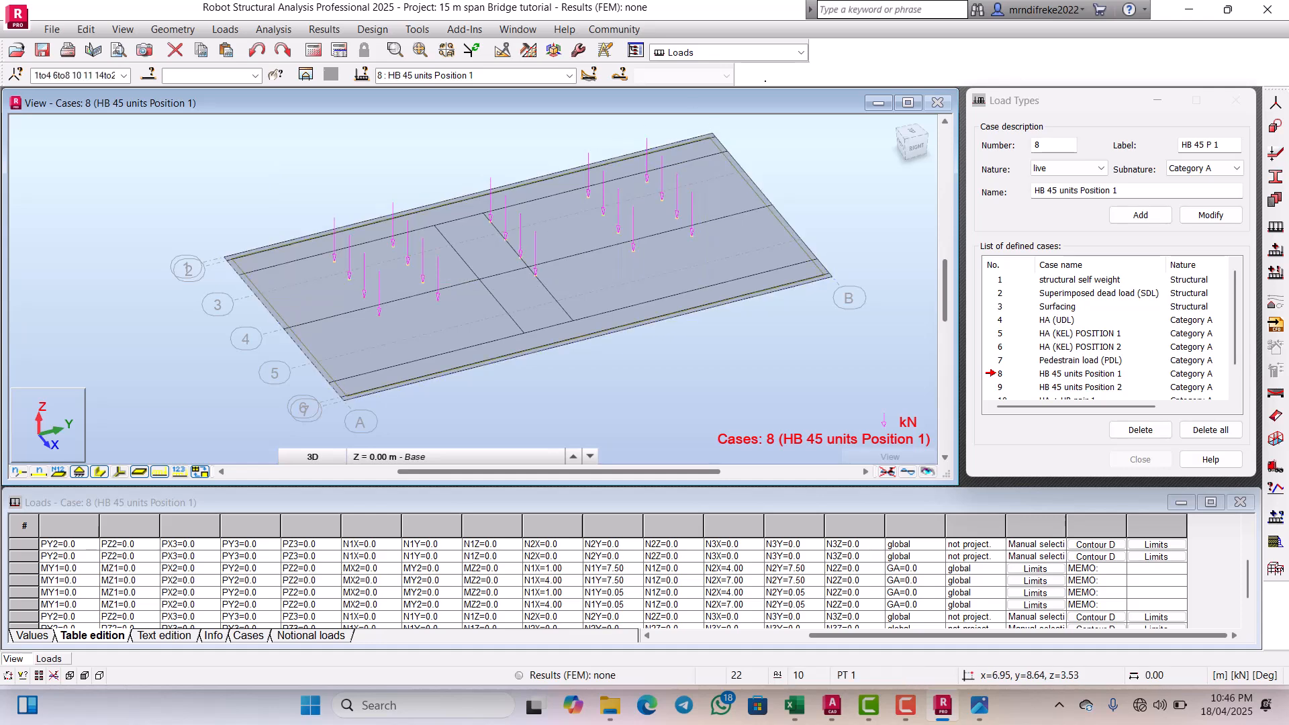
# Step: Switch to the Geometry layout and select all of the wheel load nodes, from node 1 through node 21
pyautogui.click(726, 53)
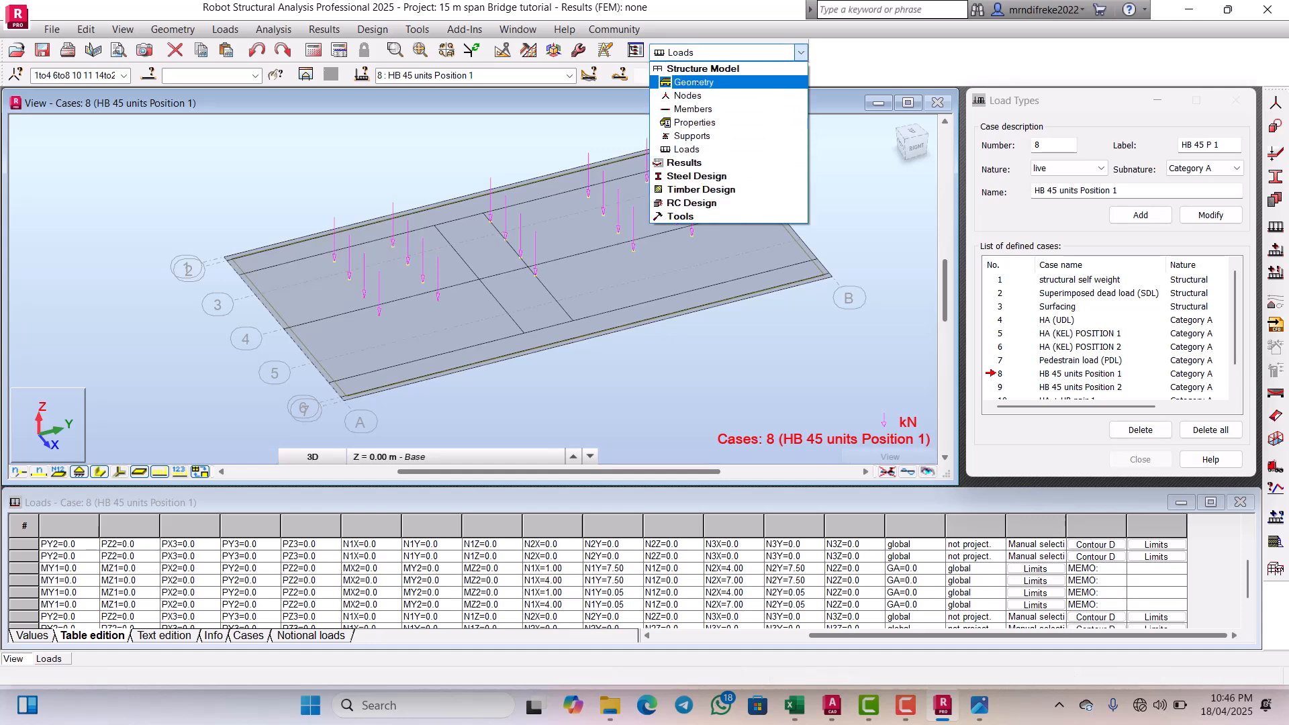
pyautogui.click(694, 82)
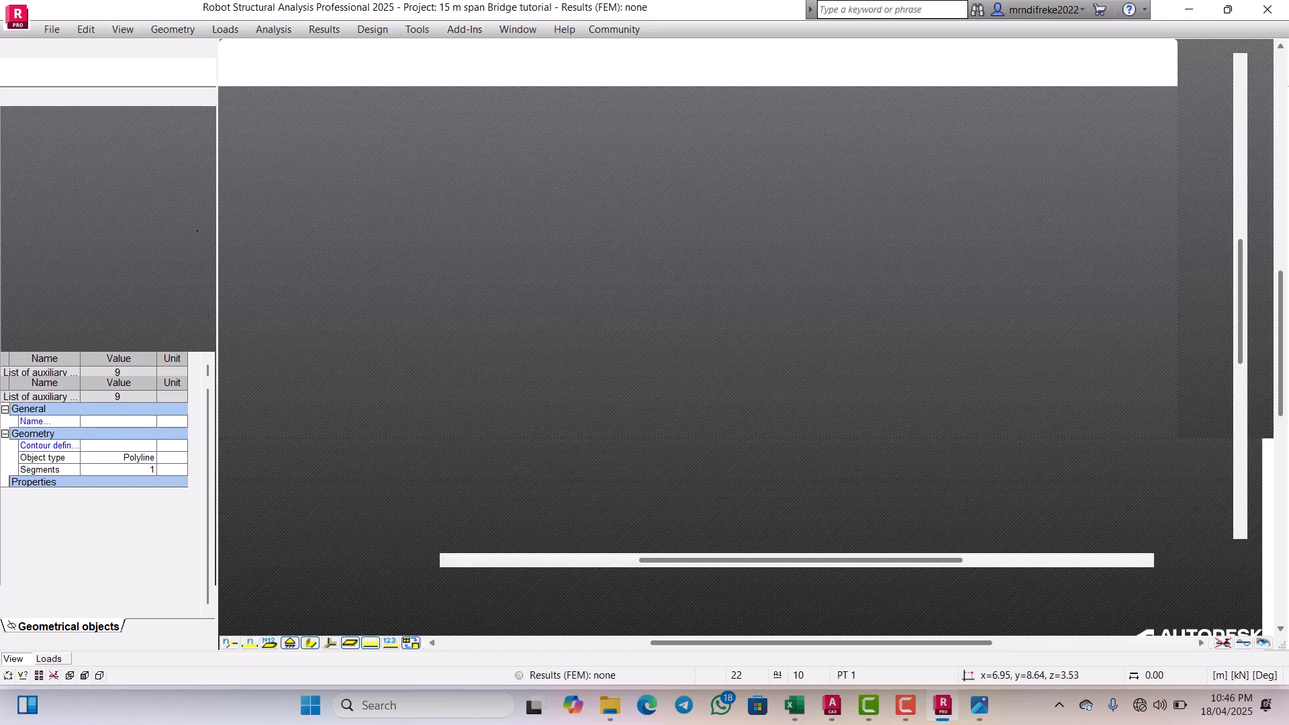
pyautogui.scroll(3, 123, 199)
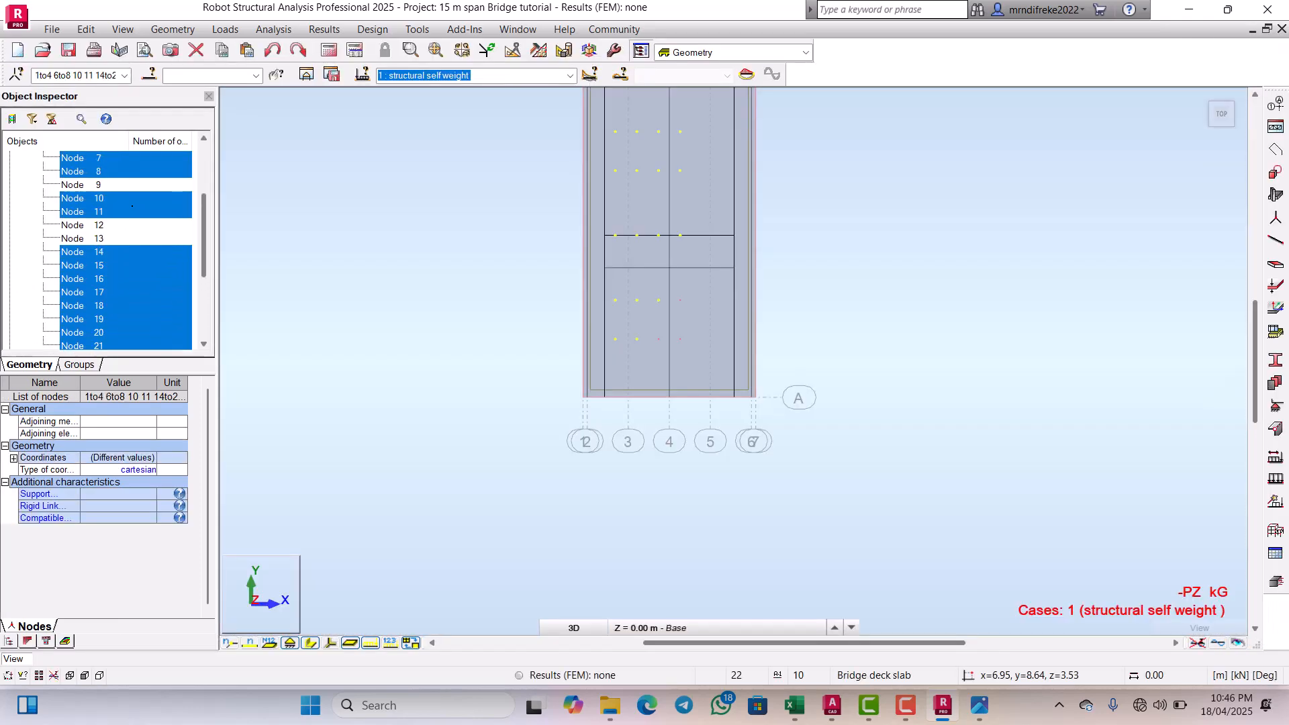
pyautogui.scroll(4, 132, 205)
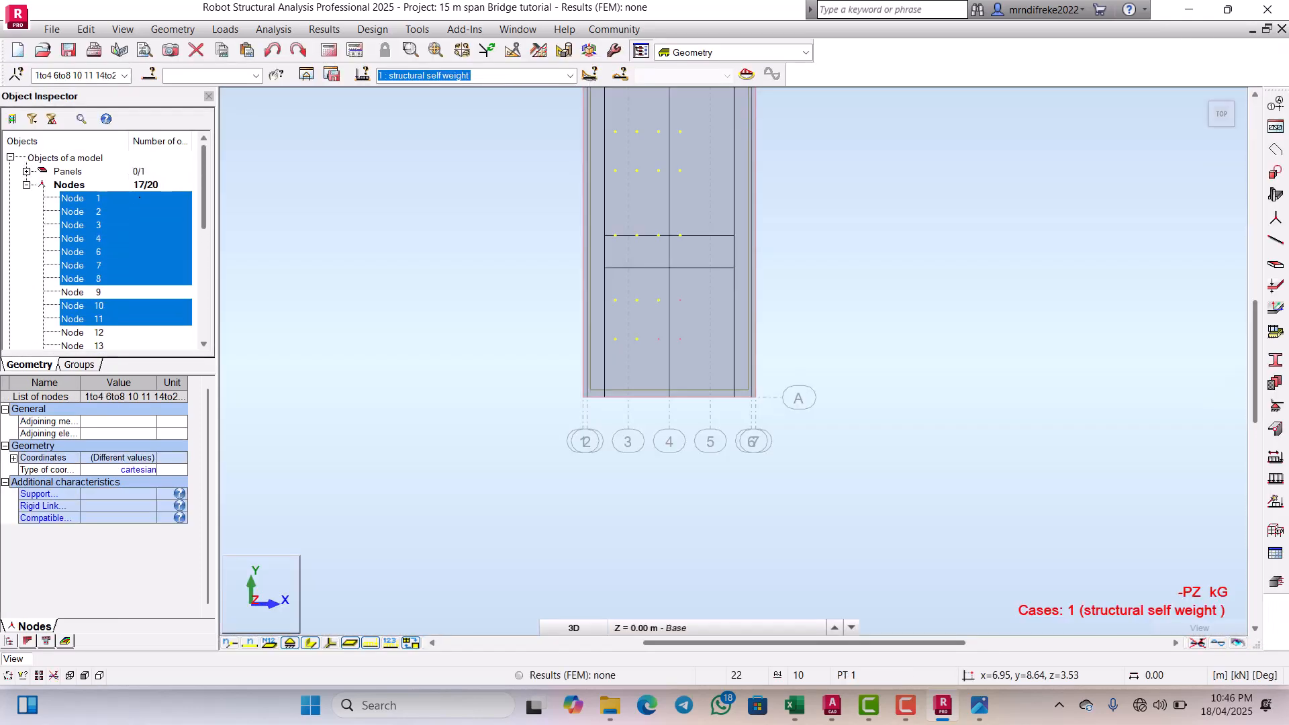
pyautogui.click(113, 199)
pyautogui.scroll(-3, 114, 199)
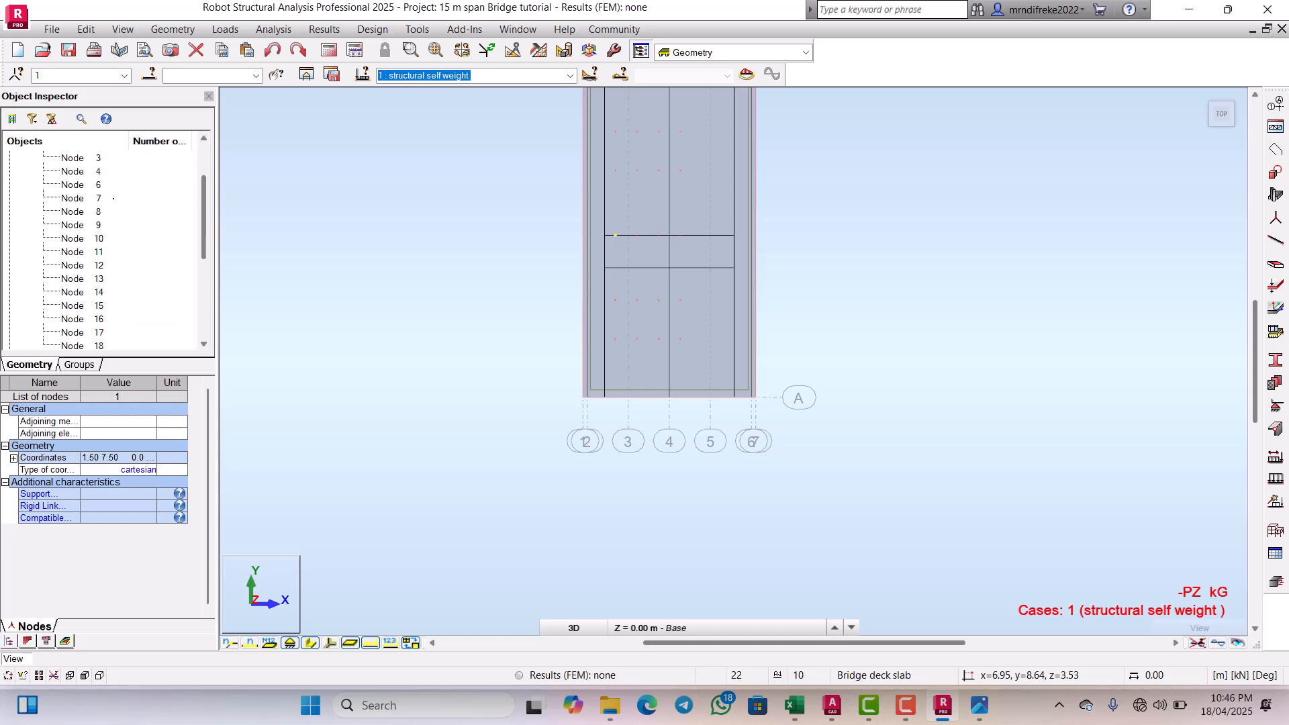
pyautogui.scroll(-2, 114, 198)
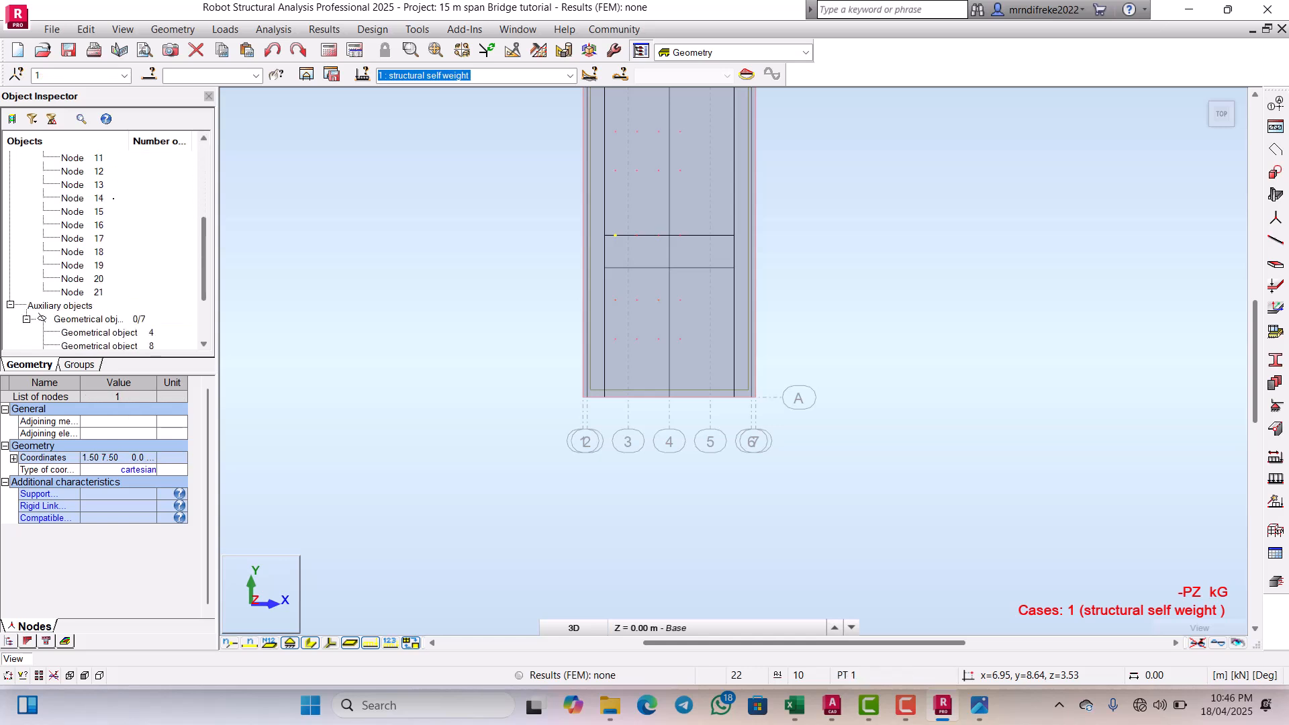
pyautogui.scroll(-1, 113, 199)
pyautogui.keyDown('shift'); pyautogui.click(96, 266); pyautogui.keyUp('shift')
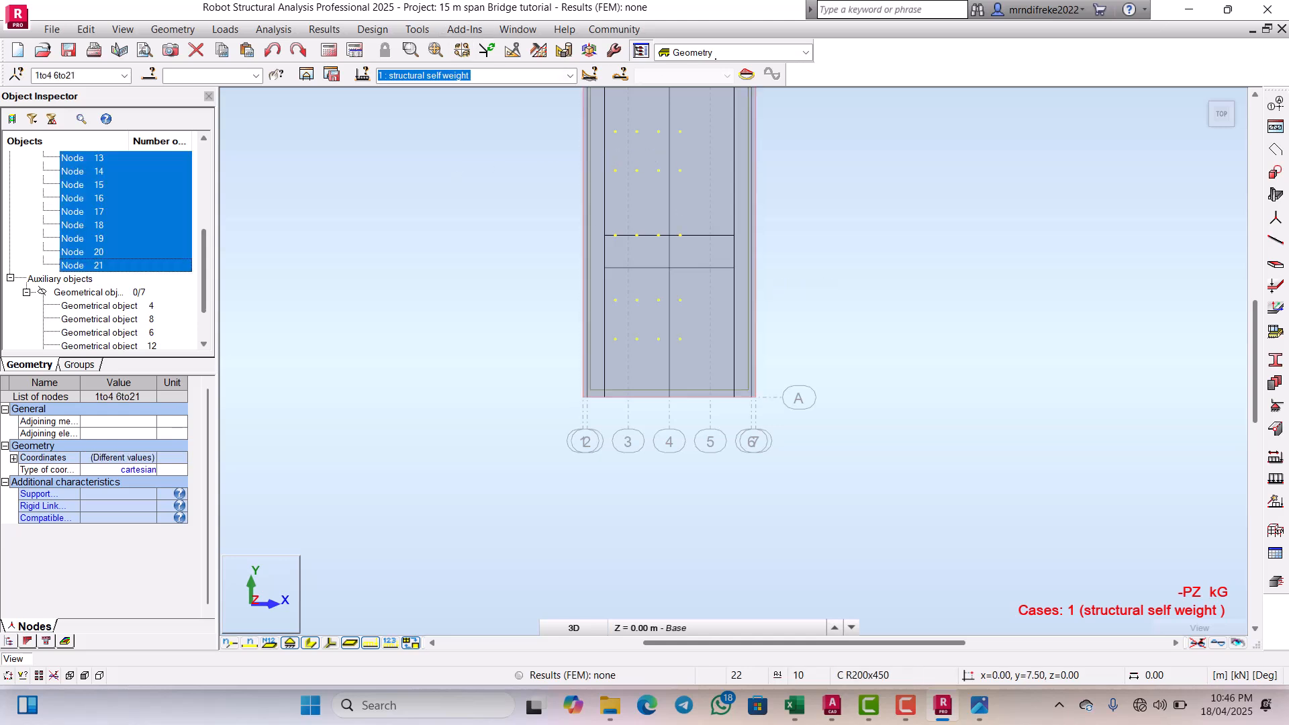
# Step: Check the selected nodes in the Loads layout, and return to the Geometry layout
pyautogui.click(715, 55)
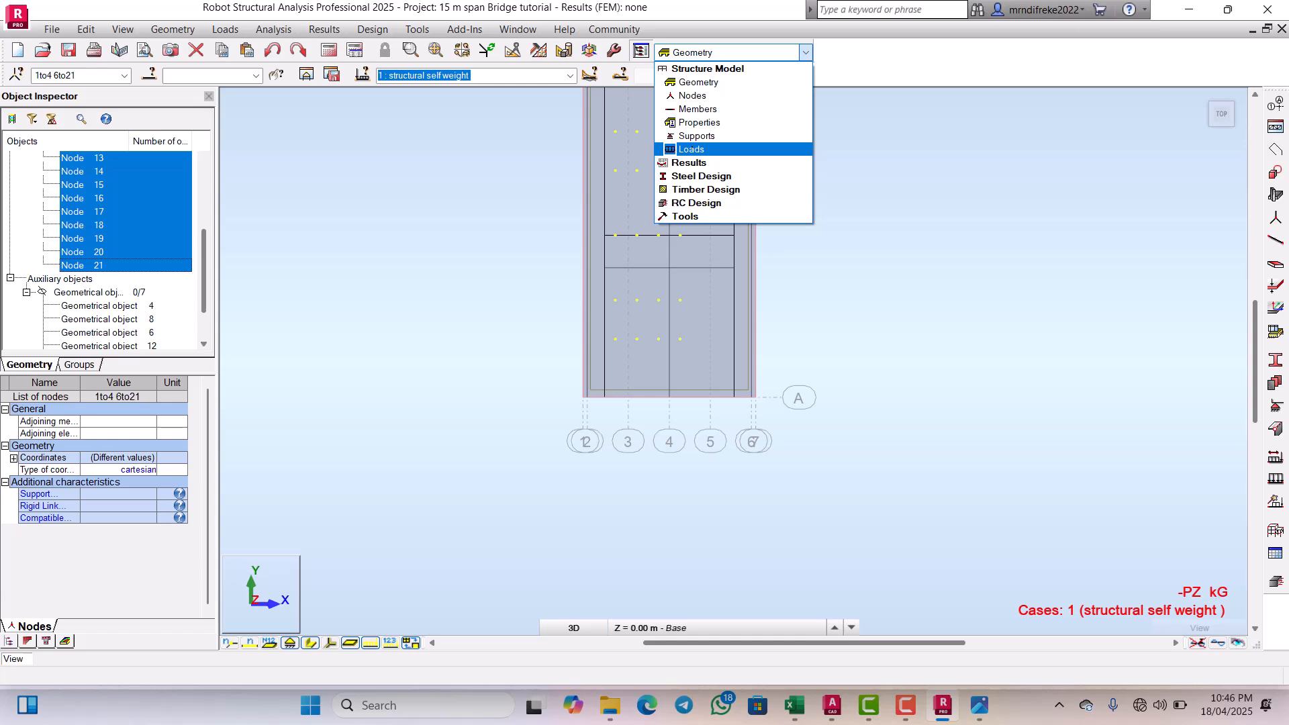
pyautogui.click(691, 149)
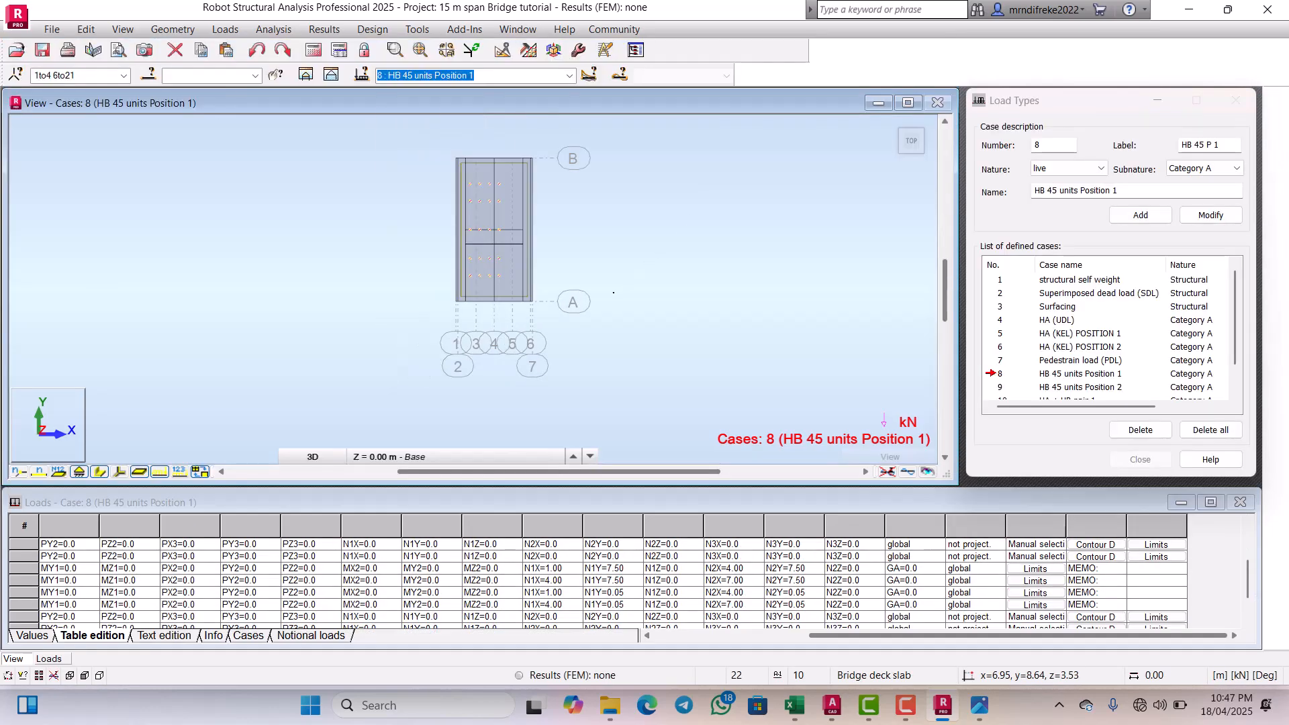
pyautogui.scroll(2, 610, 220)
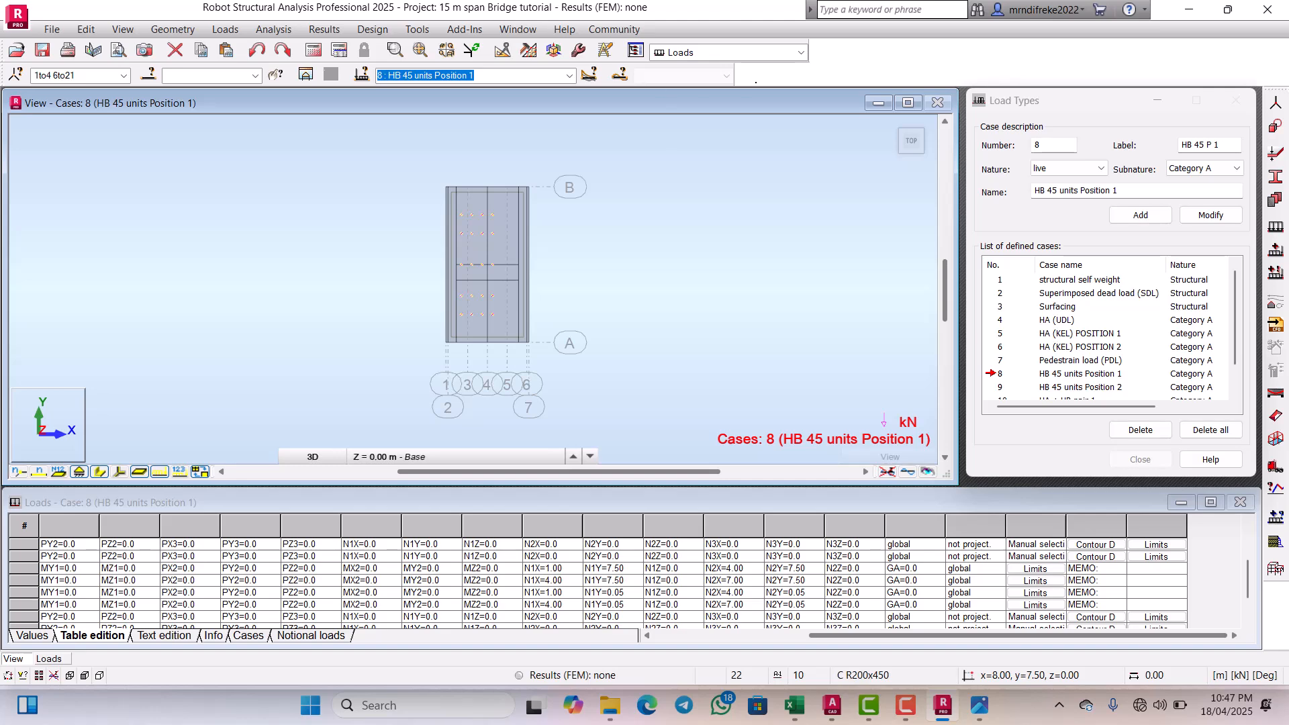
pyautogui.click(799, 54)
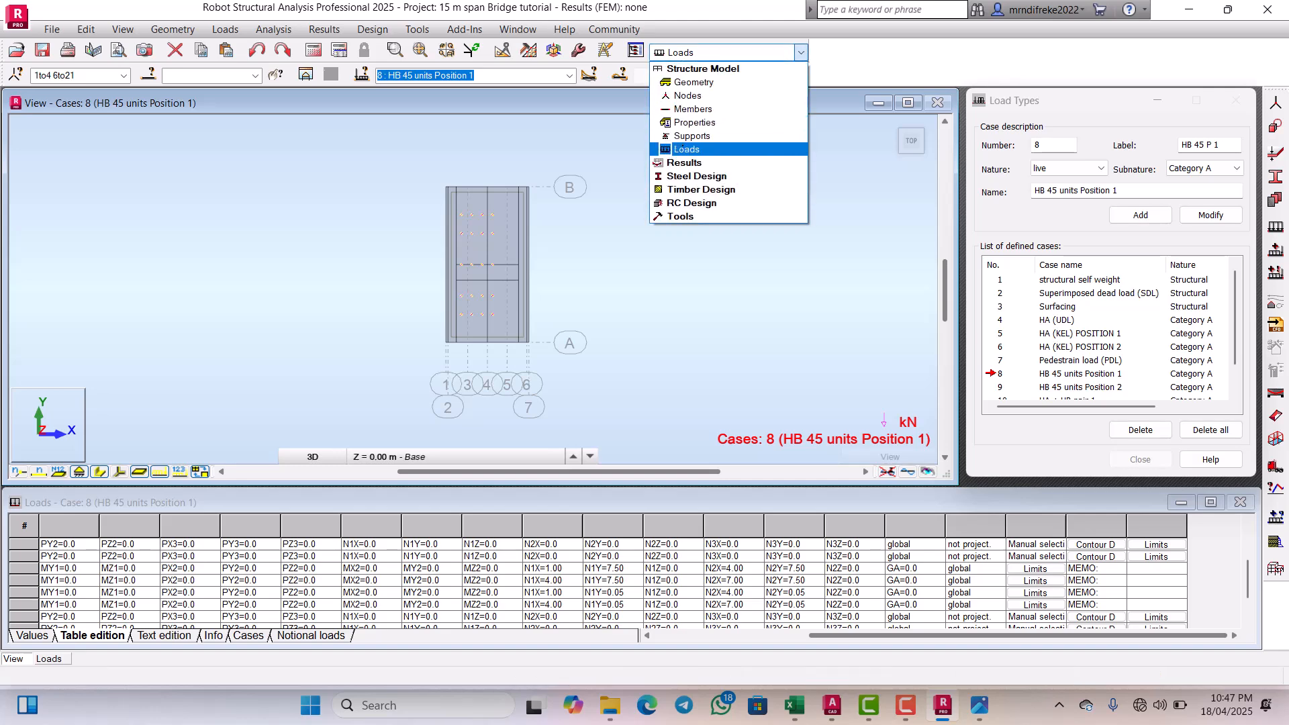
pyautogui.click(687, 95)
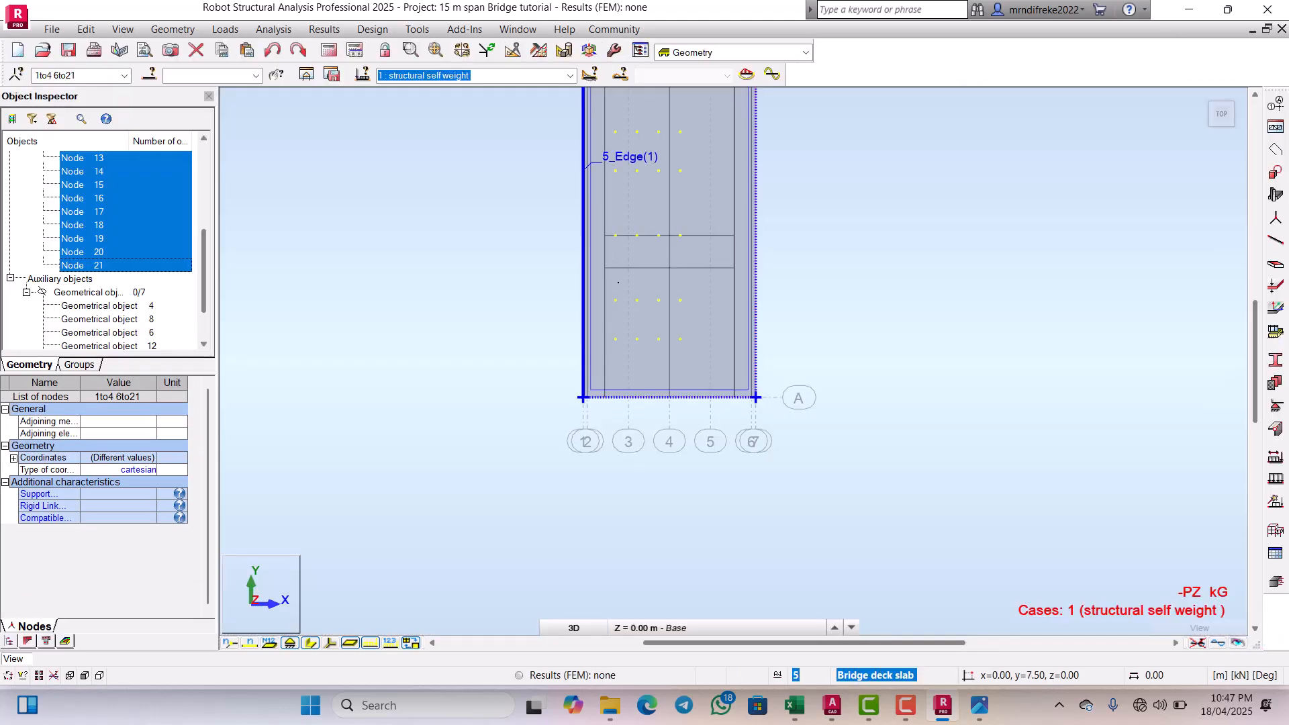
# Step: Move the selected nodes by the vector 0,1.5,0 m, from a node below the copied transverse line onto that line, and close the translation
pyautogui.scroll(3, 771, 321)
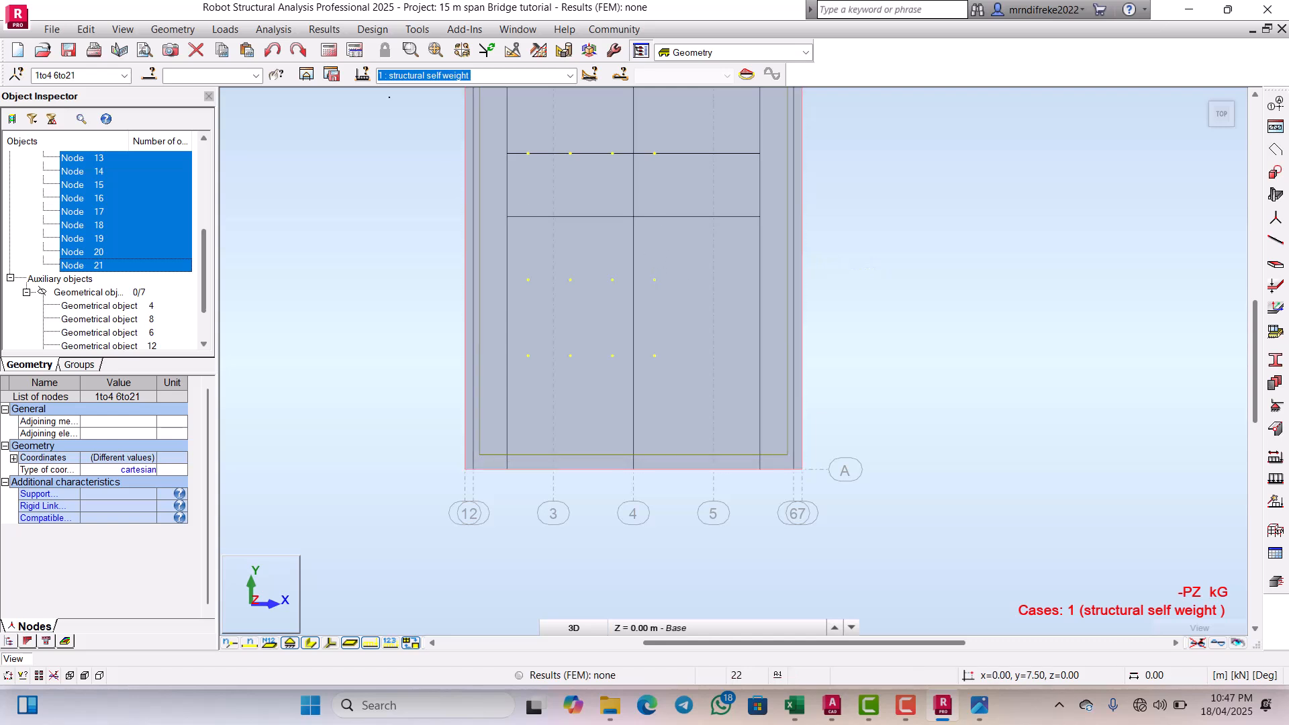
pyautogui.click(86, 30)
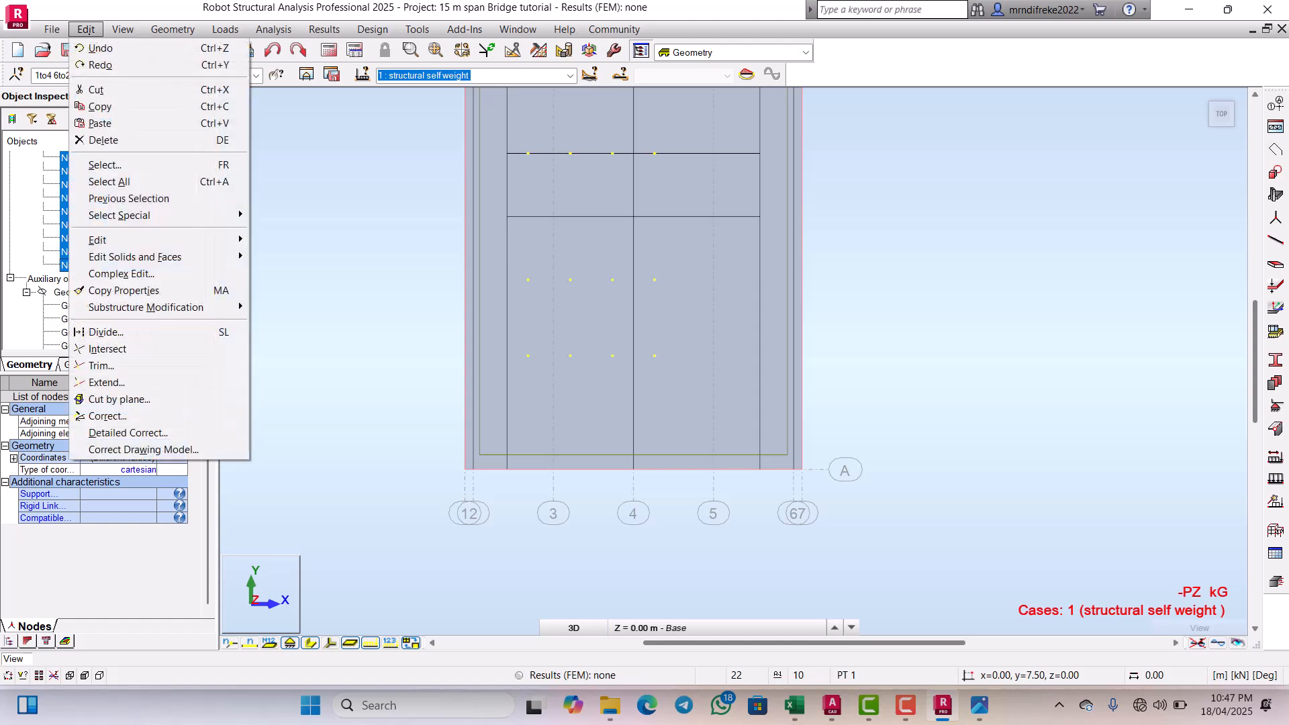
pyautogui.moveTo(101, 240)
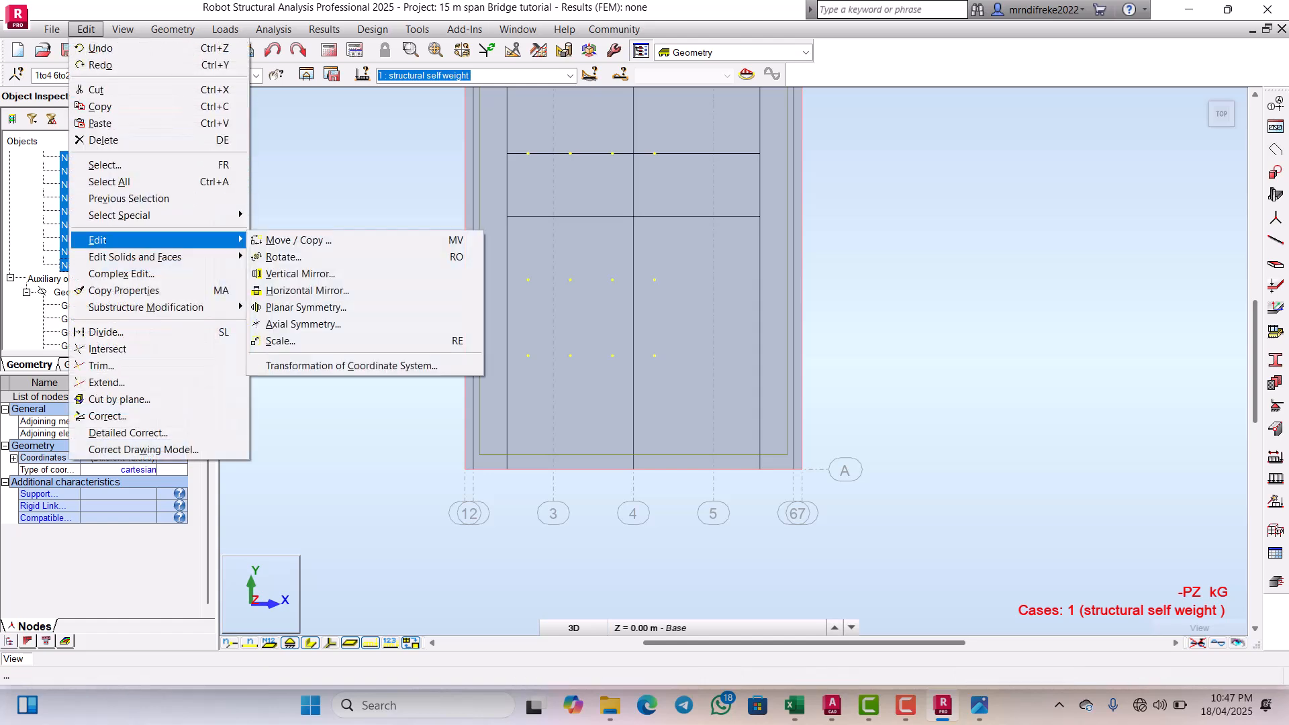
pyautogui.click(295, 240)
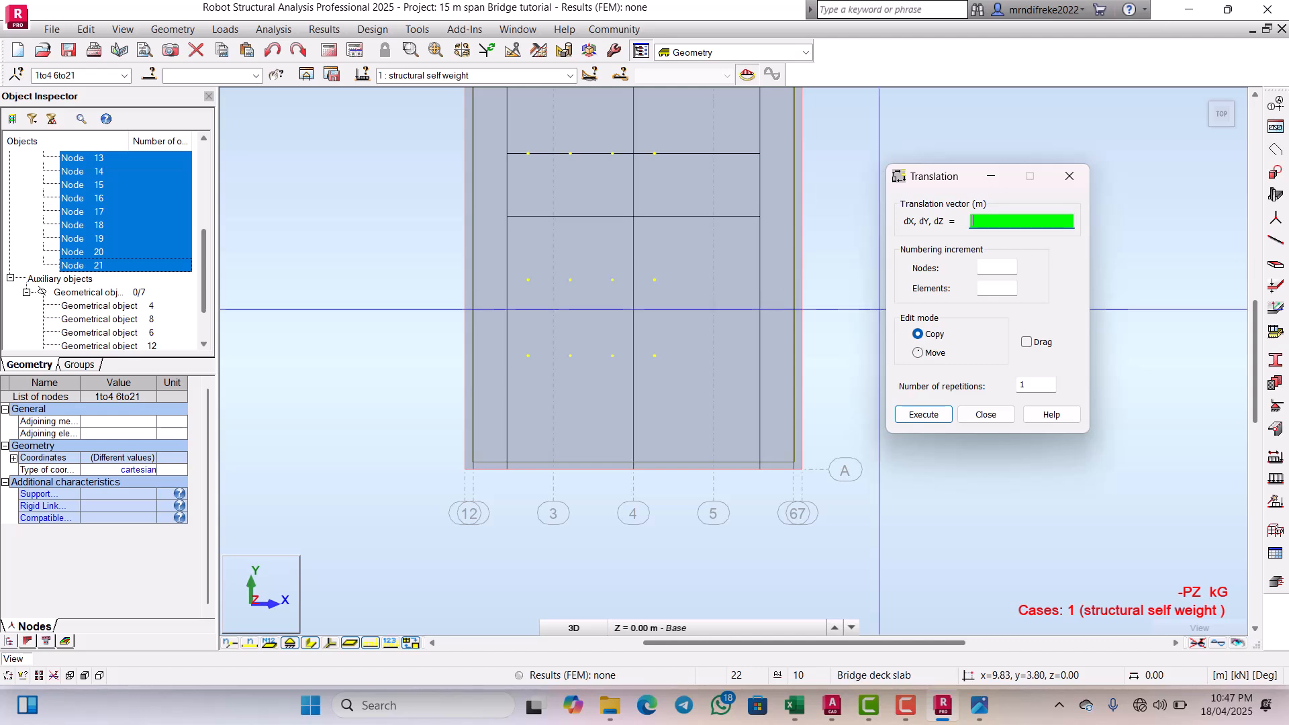
pyautogui.click(918, 353)
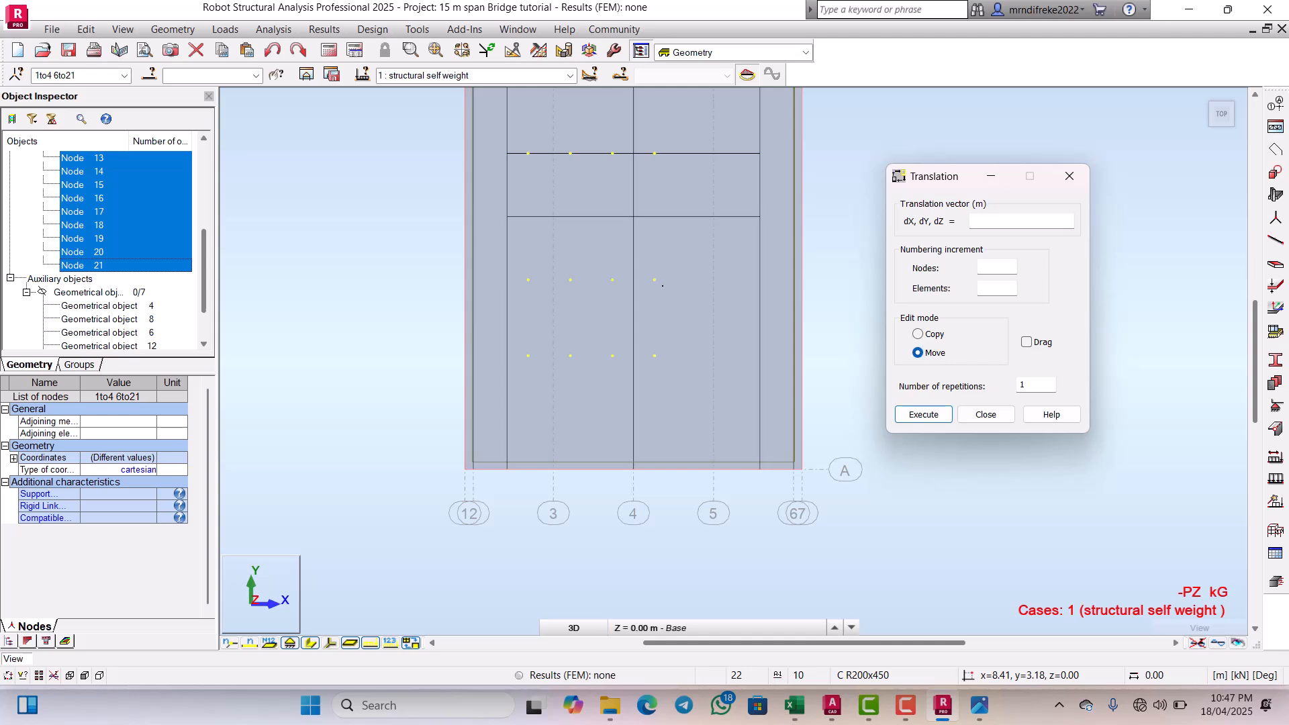
pyautogui.click(655, 280)
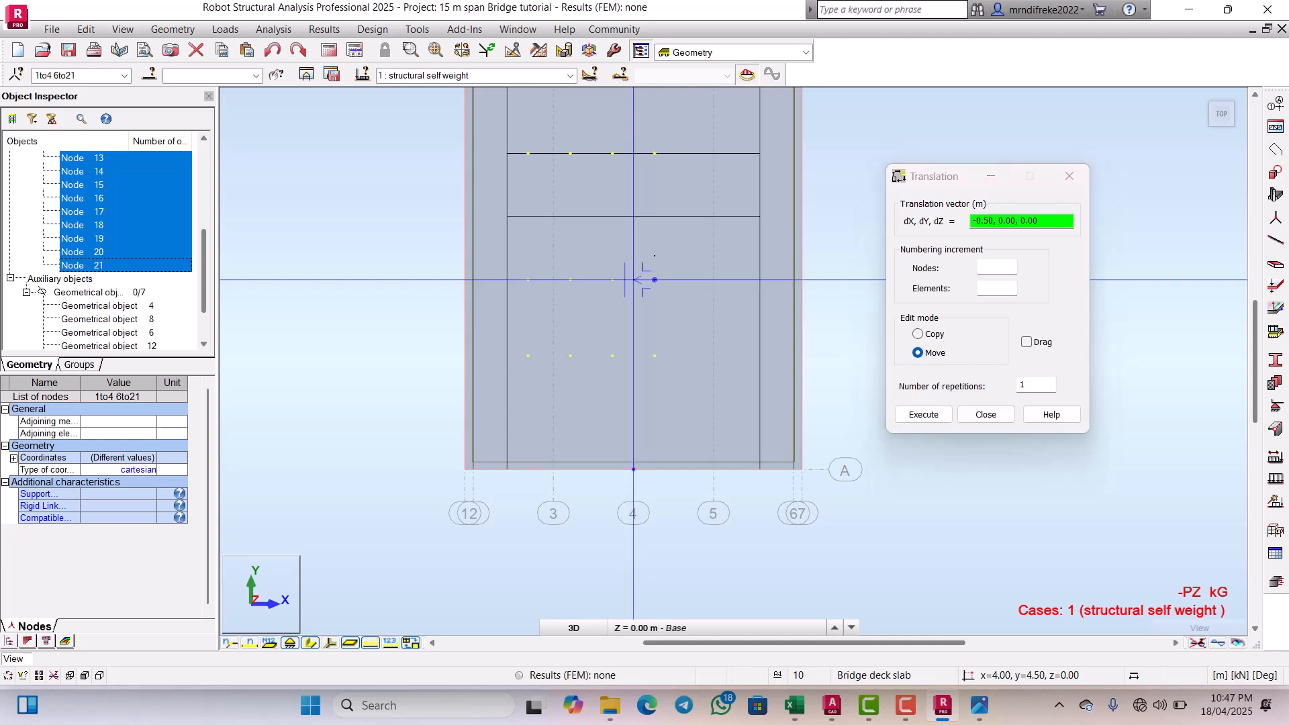
pyautogui.click(655, 216)
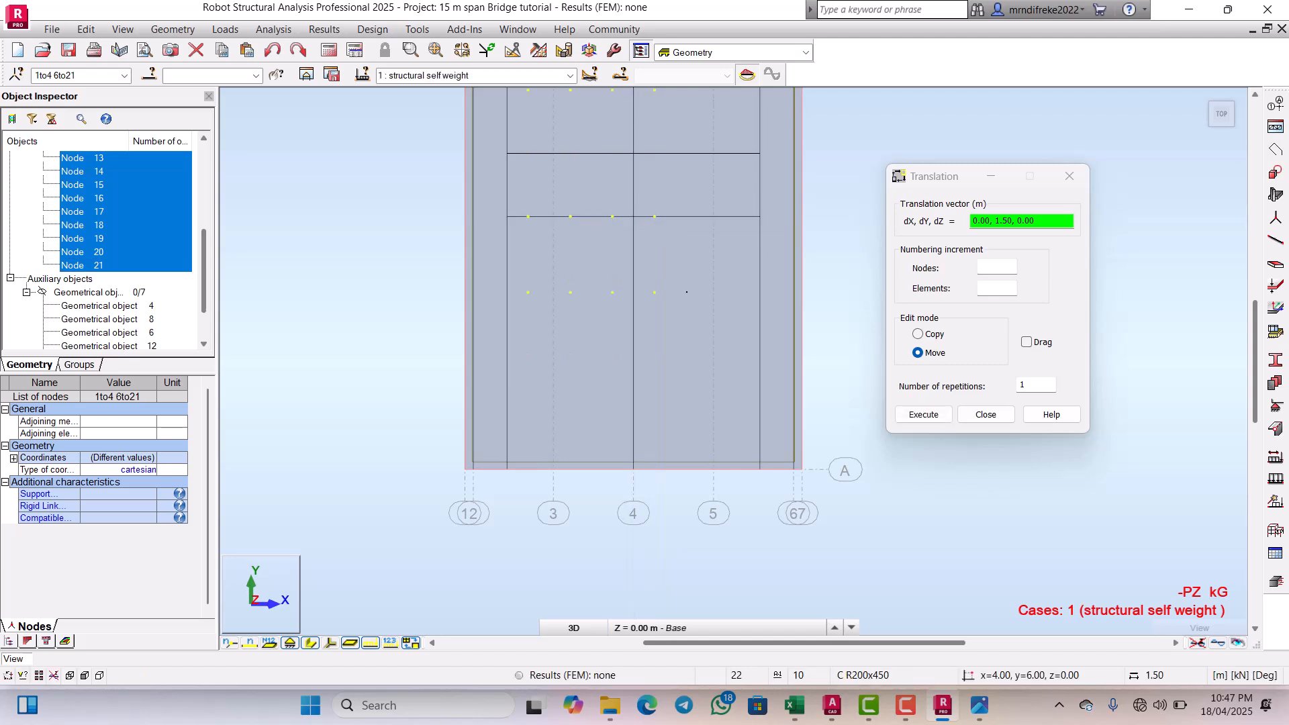
pyautogui.scroll(-4, 686, 292)
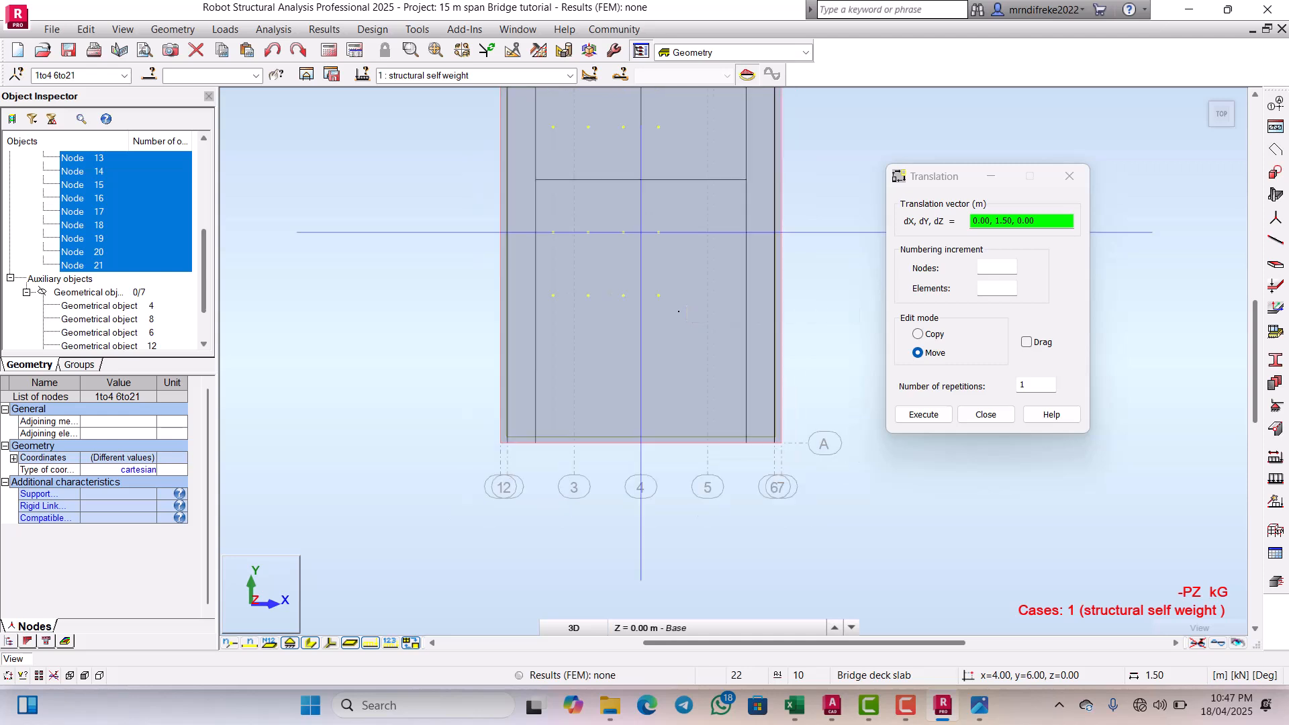
pyautogui.scroll(3, 658, 222)
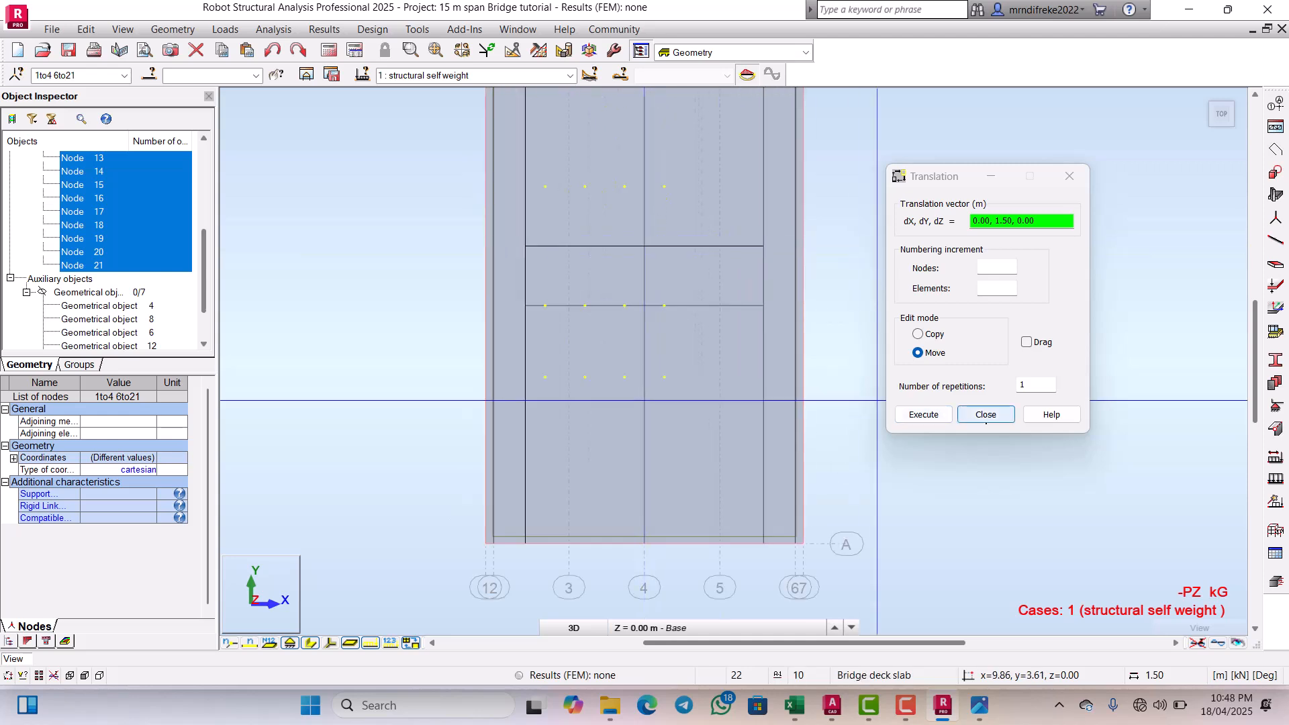
pyautogui.click(986, 414)
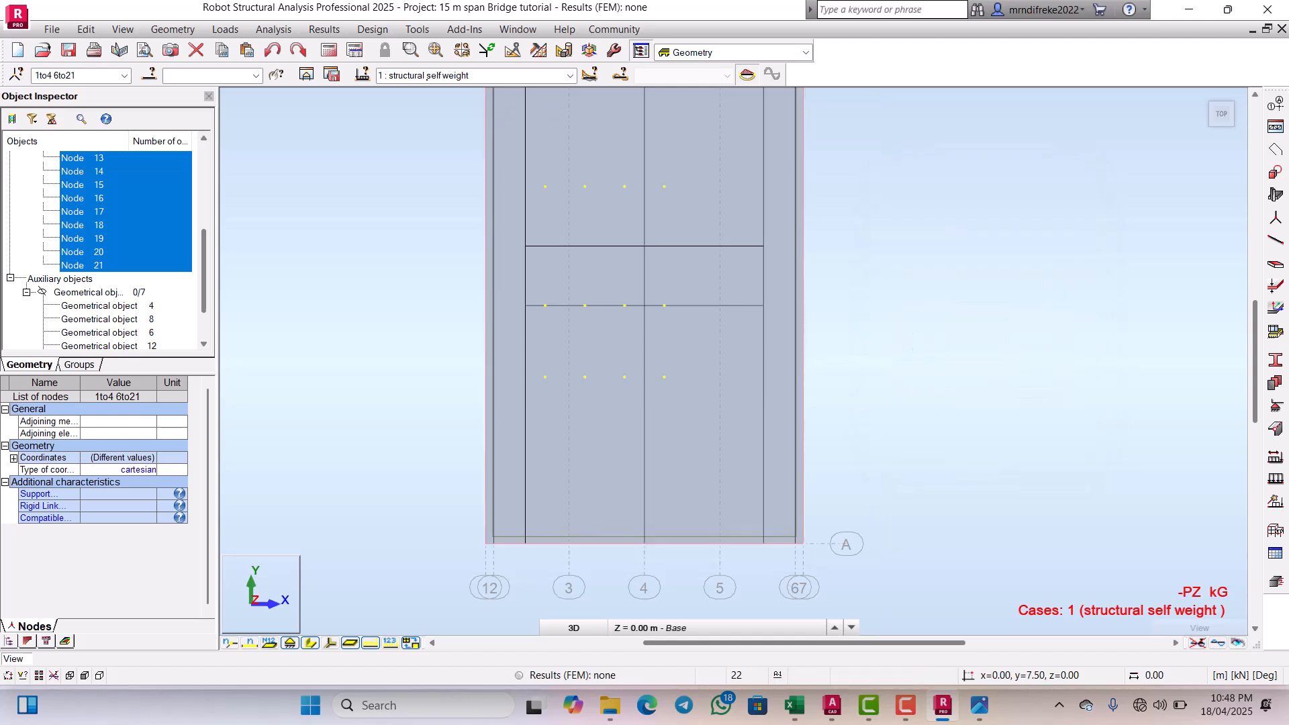
# Step: Return to the Loads layout and rotate the deck into an oblique 3D view to inspect the moved wheel loads
pyautogui.click(805, 53)
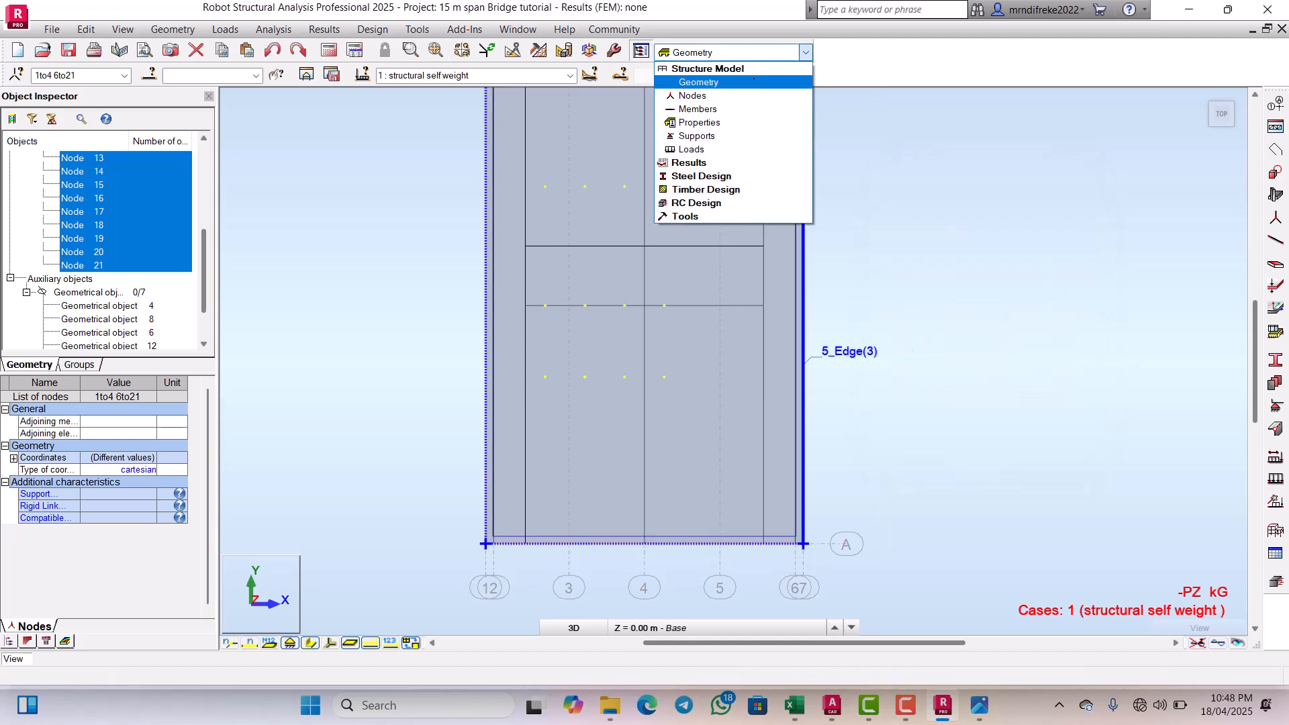
pyautogui.click(691, 149)
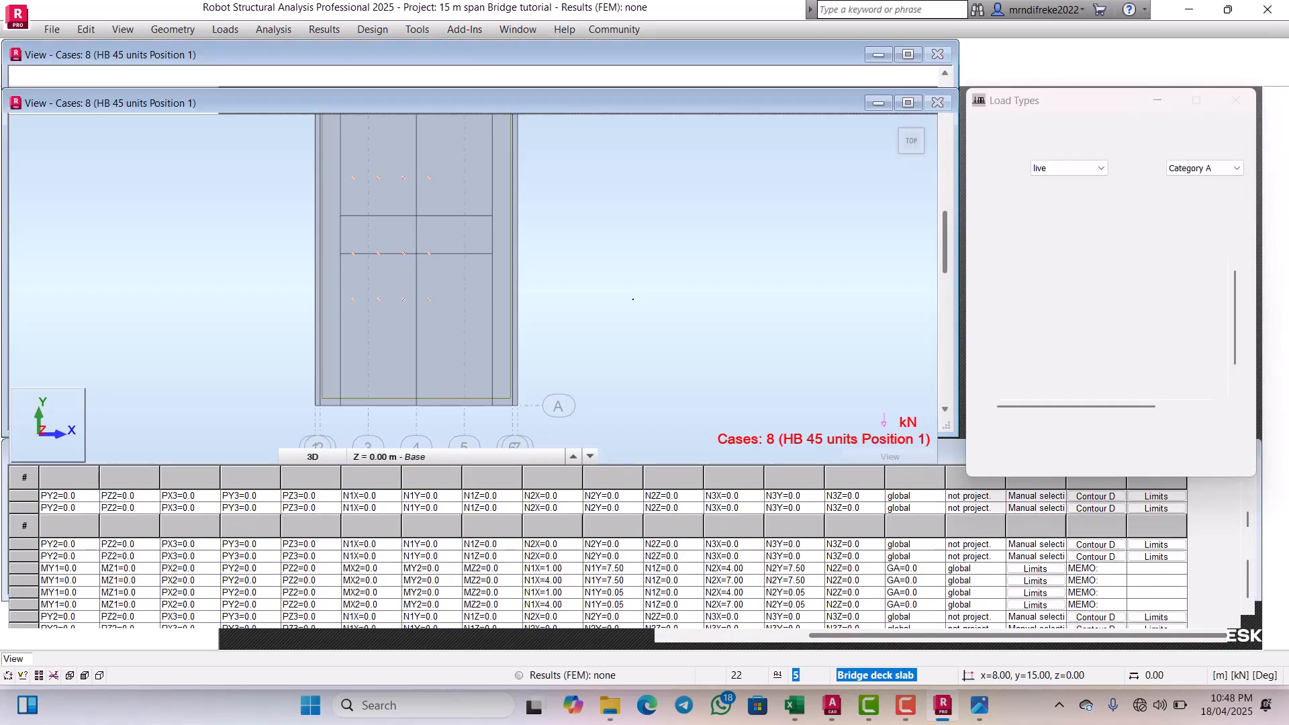
pyautogui.rightClick(480, 240)
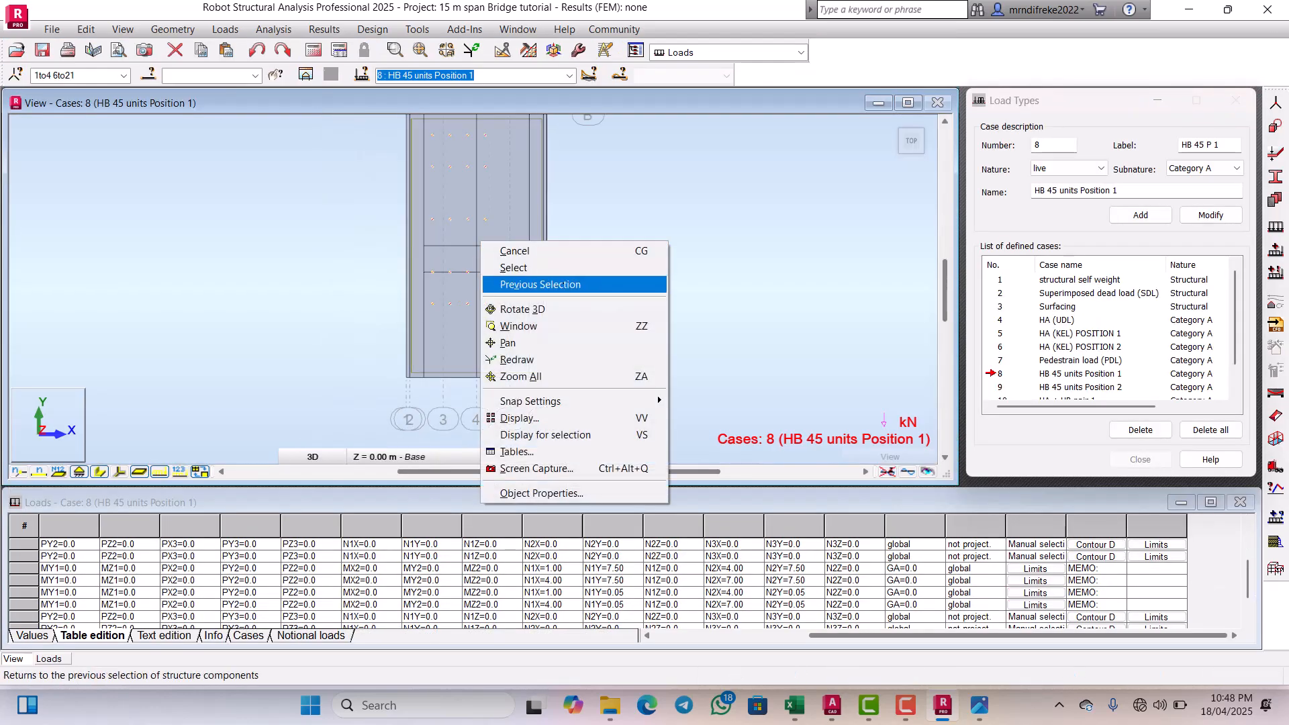
pyautogui.click(536, 305)
pyautogui.moveTo(547, 303)
pyautogui.mouseDown()
pyautogui.moveTo(528, 269)
pyautogui.moveTo(500, 293)
pyautogui.moveTo(435, 284)
pyautogui.moveTo(560, 304)
pyautogui.mouseUp()
pyautogui.scroll(5, 560, 304)
pyautogui.scroll(-2, 560, 304)
pyautogui.scroll(2, 559, 304)
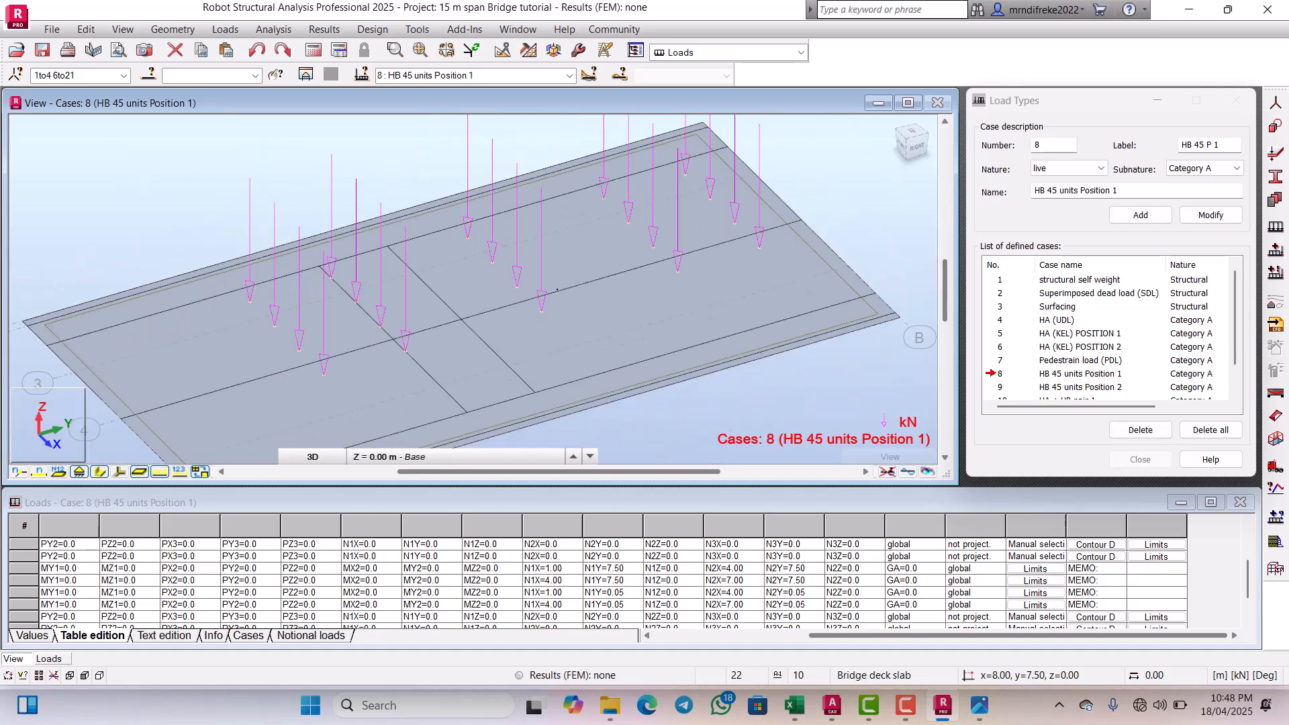
# Step: Delete the four wheel loads in the isolated row between the two pairs of axles
pyautogui.click(557, 290)
pyautogui.click(547, 304)
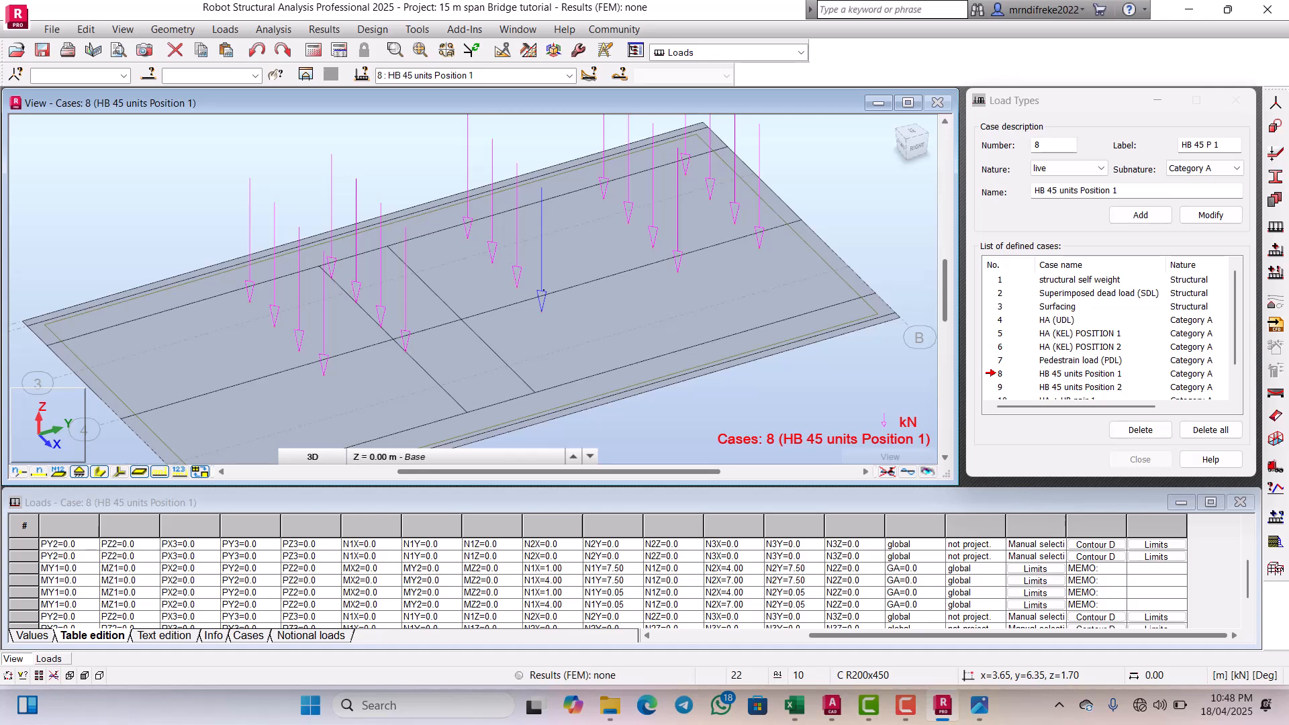
pyautogui.click(549, 313)
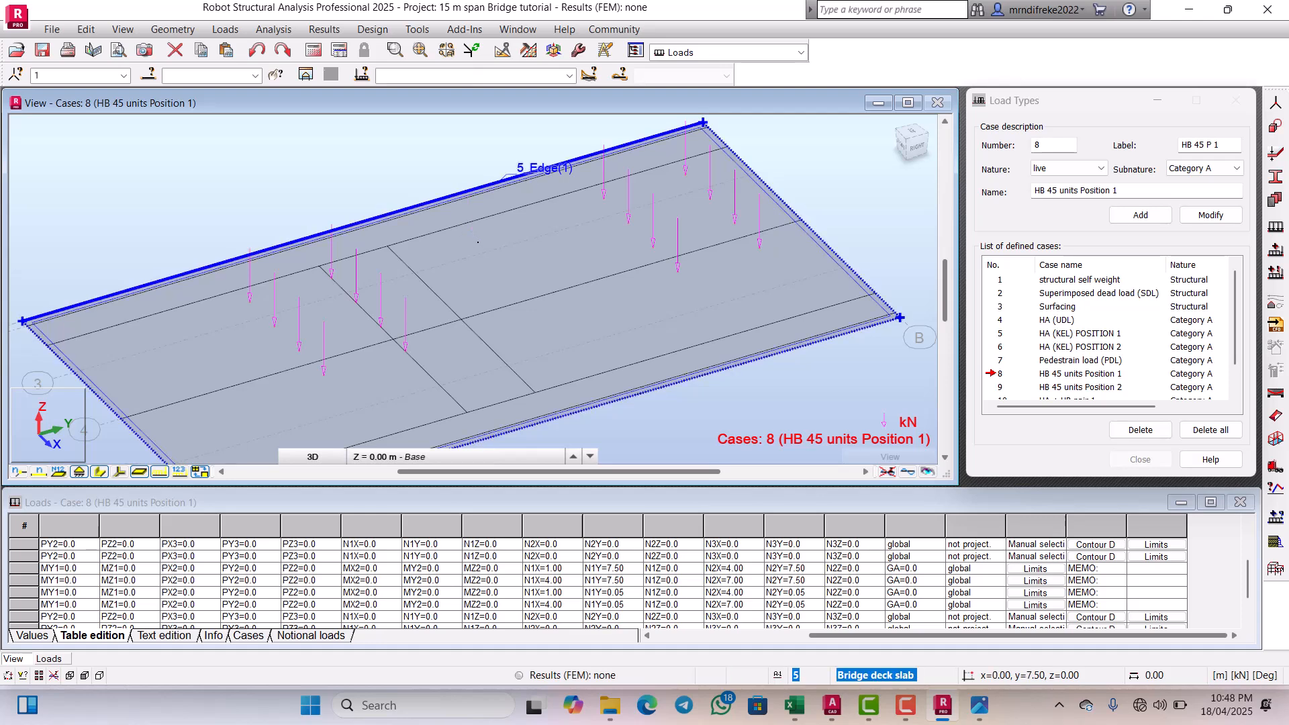
# Step: Display the load value descriptions on the HB 45 units Position 1 wheel loads
pyautogui.scroll(-2, 514, 262)
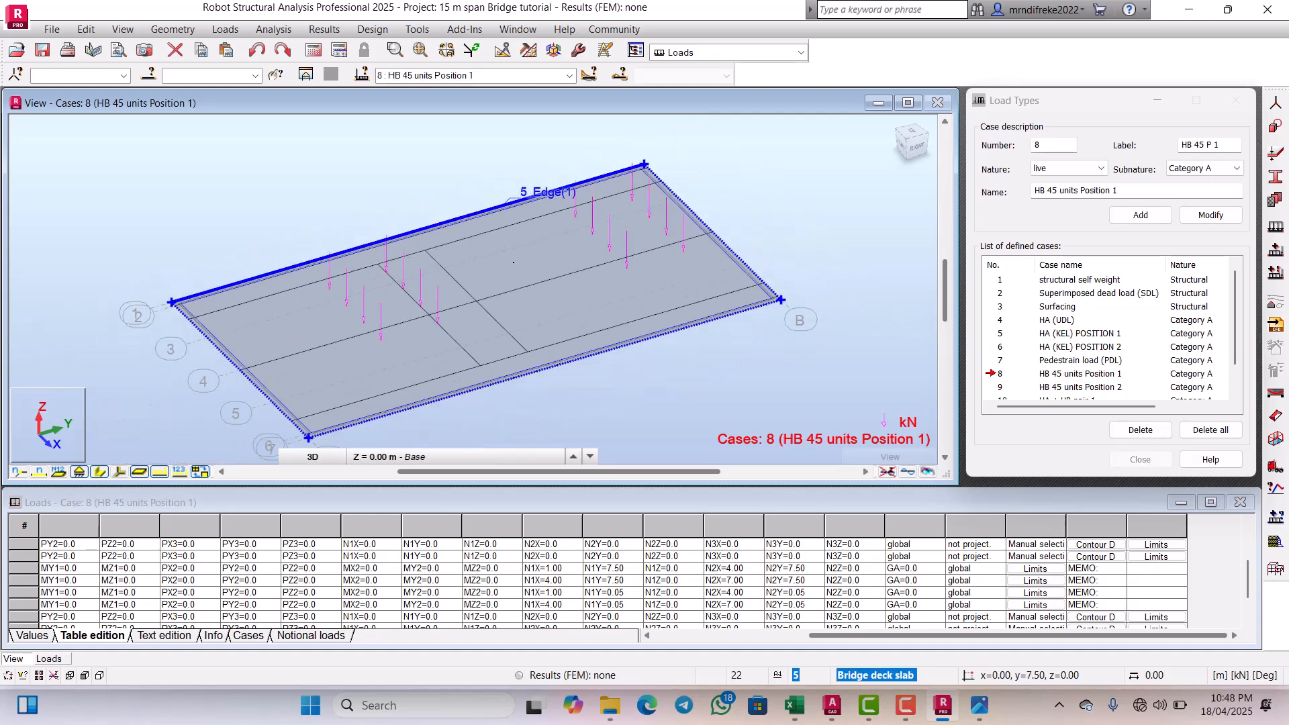
pyautogui.scroll(-1, 513, 262)
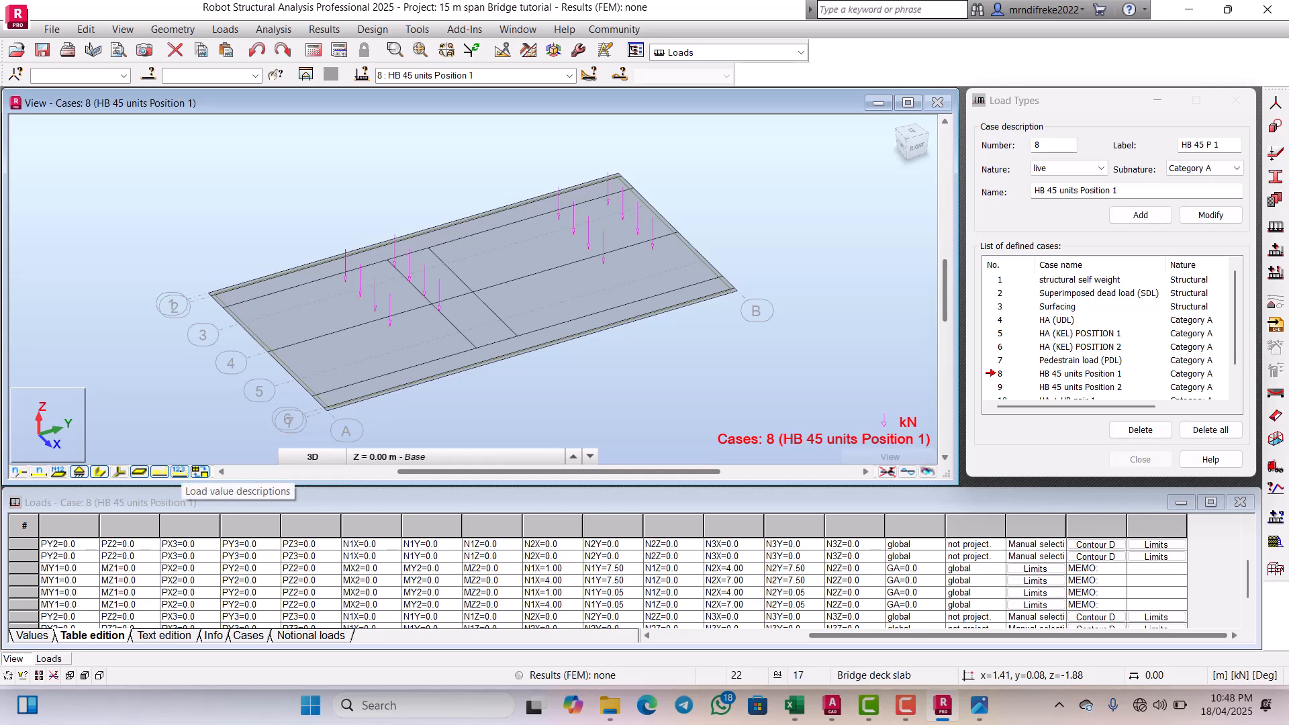
pyautogui.click(179, 471)
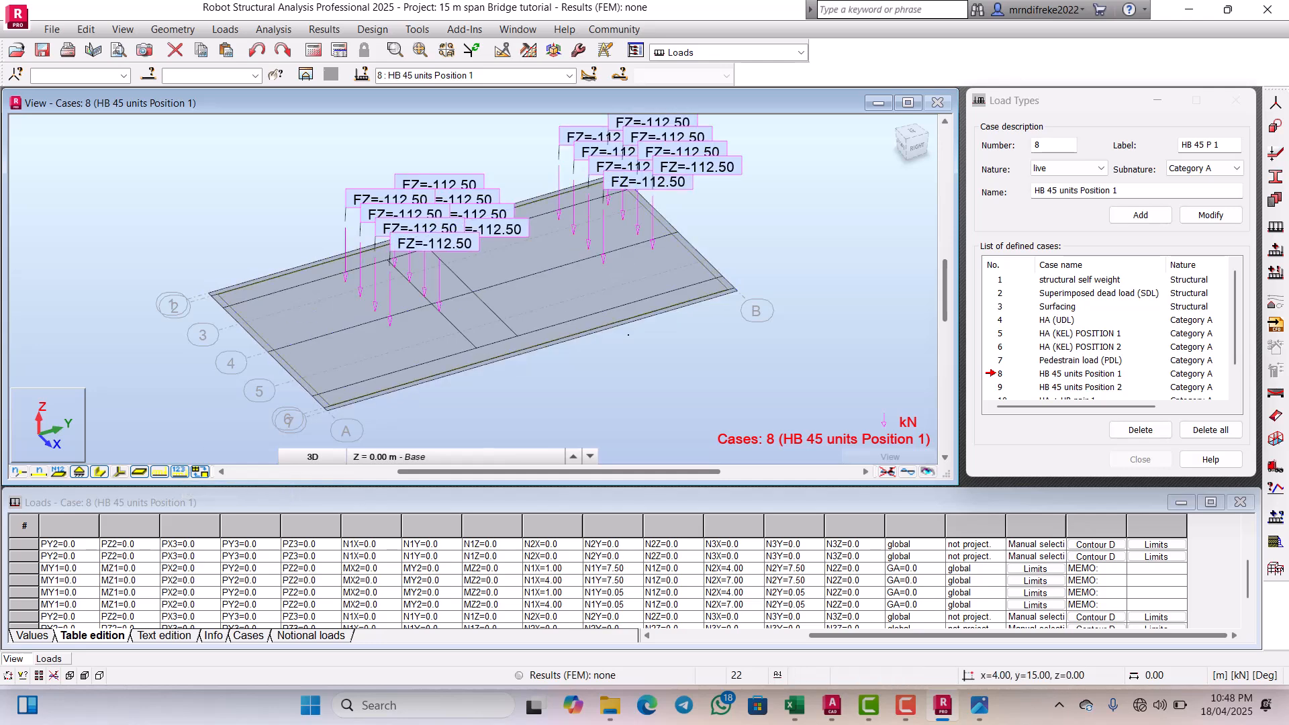
# Step: Rotate the deck into a nearly side-on 3D view of the HB 45 units Position 1 wheel loads
pyautogui.rightClick(537, 339)
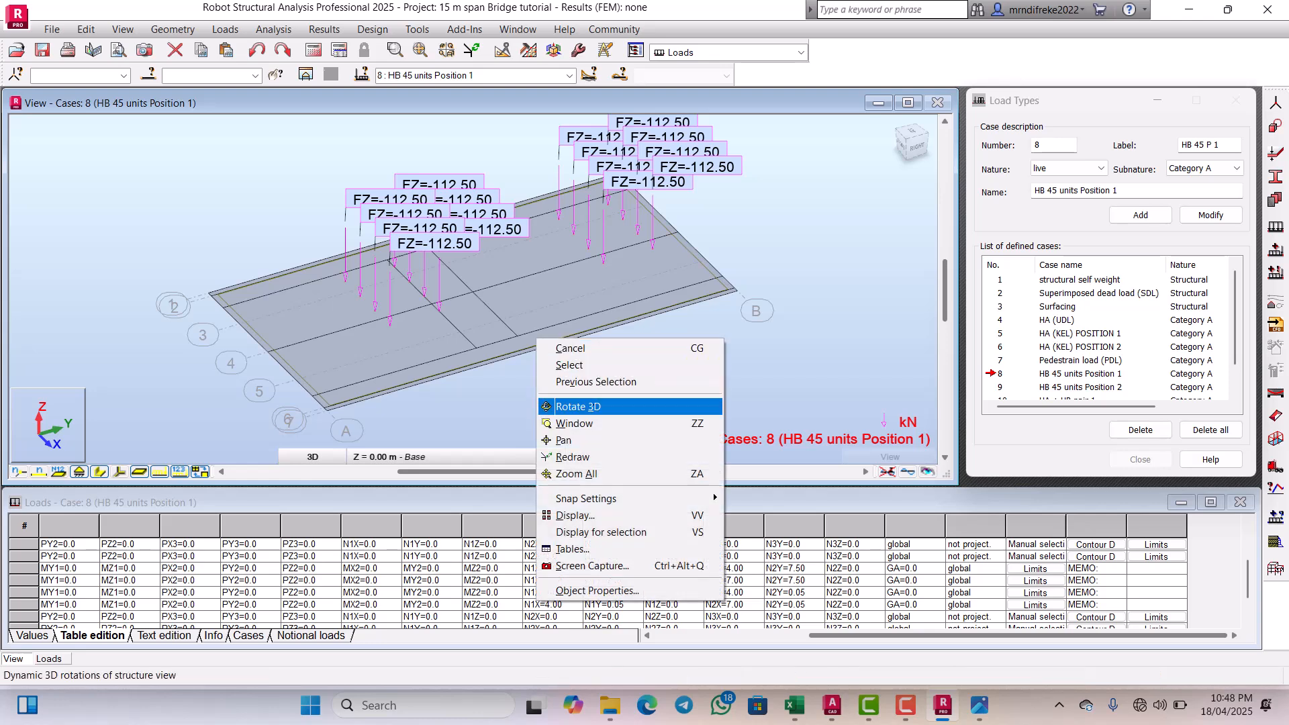
pyautogui.click(599, 406)
pyautogui.moveTo(625, 396); pyautogui.dragTo(561, 338)
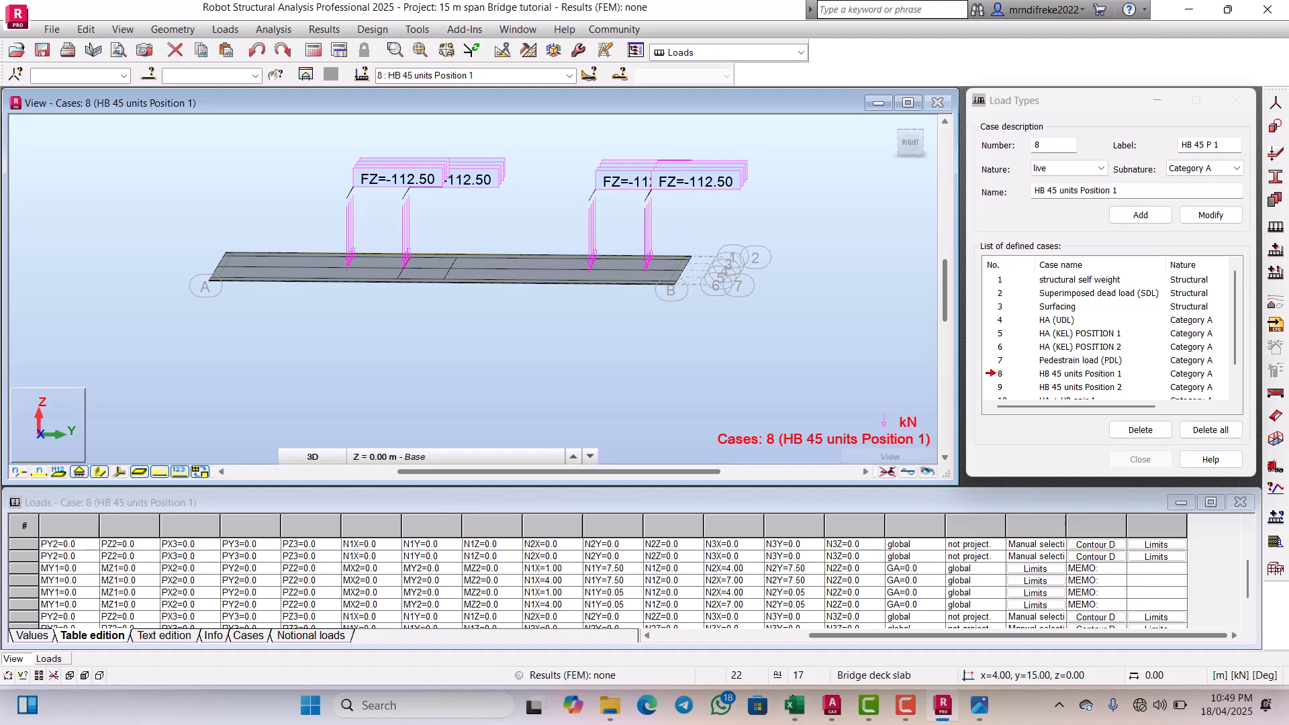
# Step: Switch to Excel to review the load case list on the Loading on Robot sheet, and return to Robot Structural Analysis
pyautogui.click(794, 705)
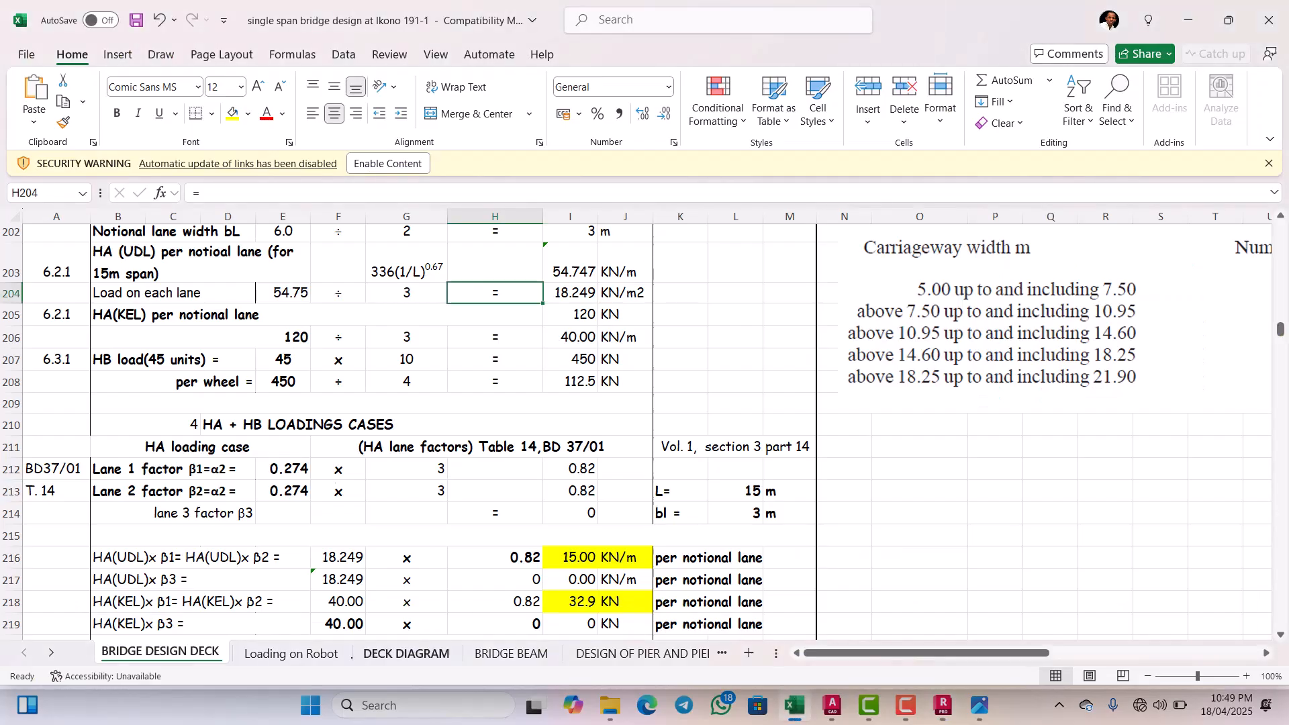
pyautogui.click(291, 653)
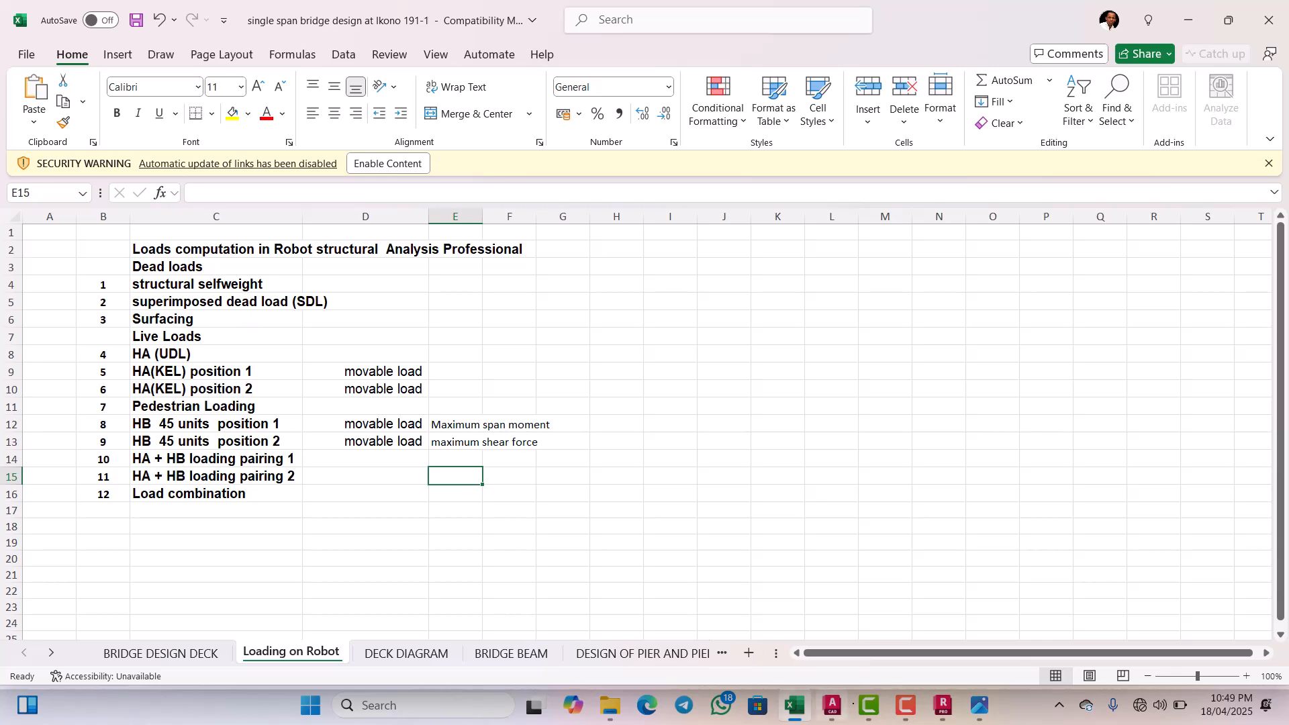
pyautogui.click(943, 705)
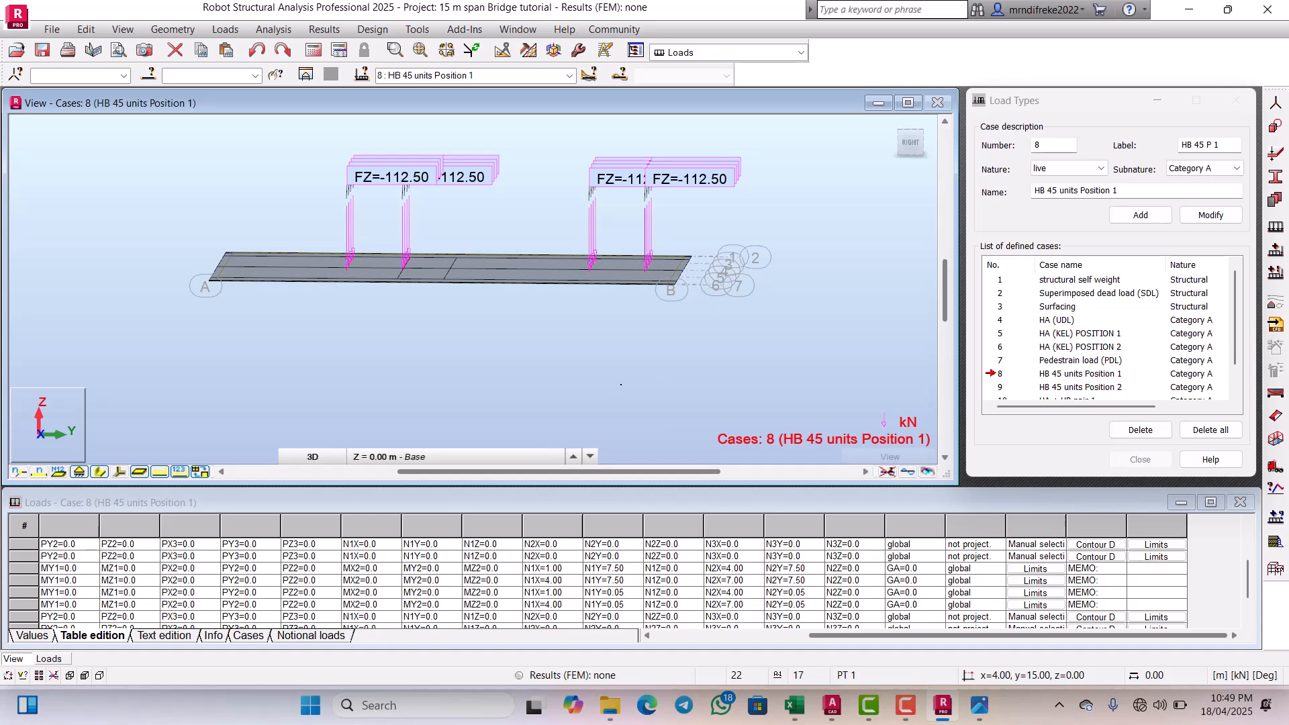
# Step: Copy the HB 45 units Position 1 nodal force row in the loads table and paste it into the empty row below
pyautogui.scroll(-1, 597, 574)
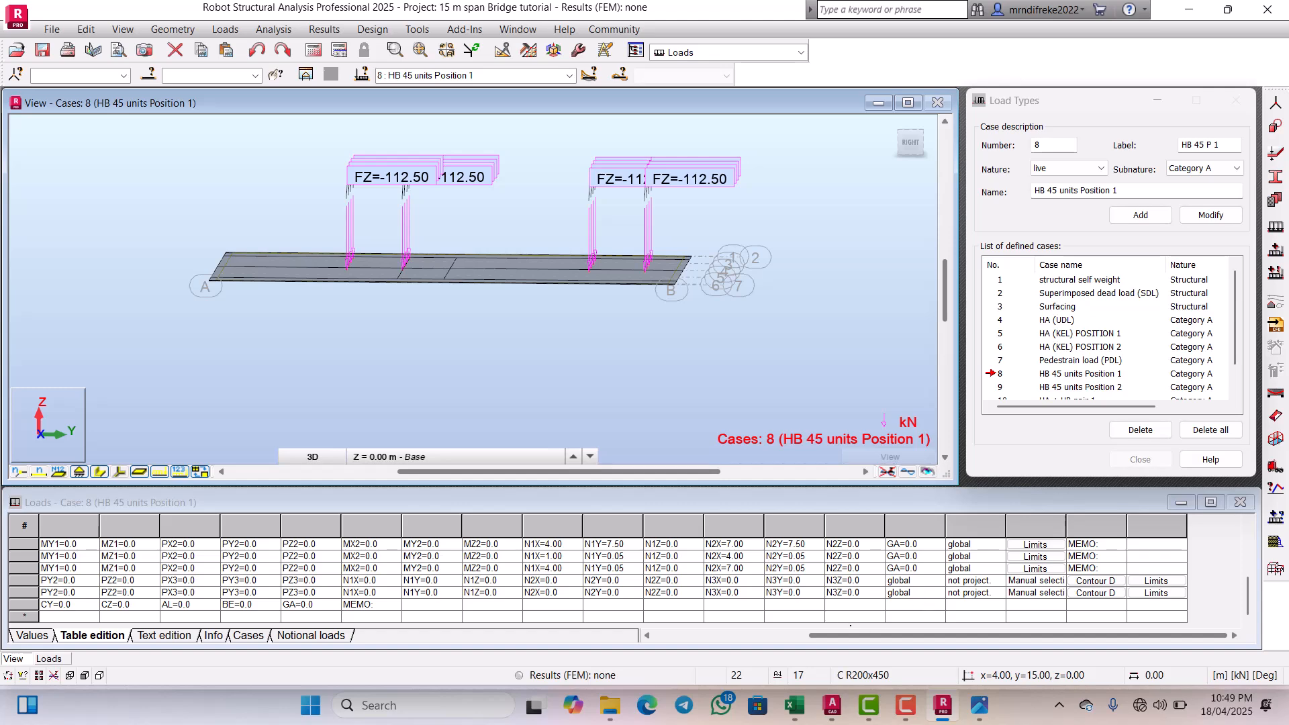
pyautogui.click(757, 635)
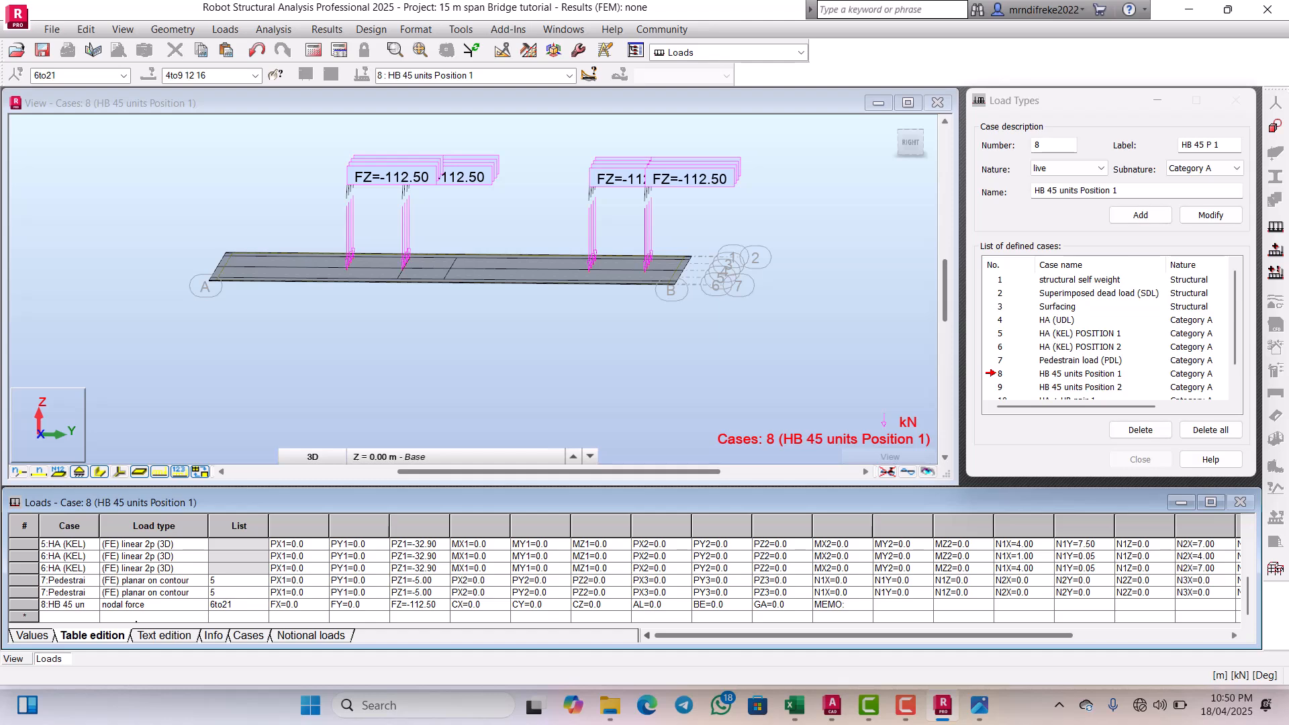
pyautogui.click(25, 604)
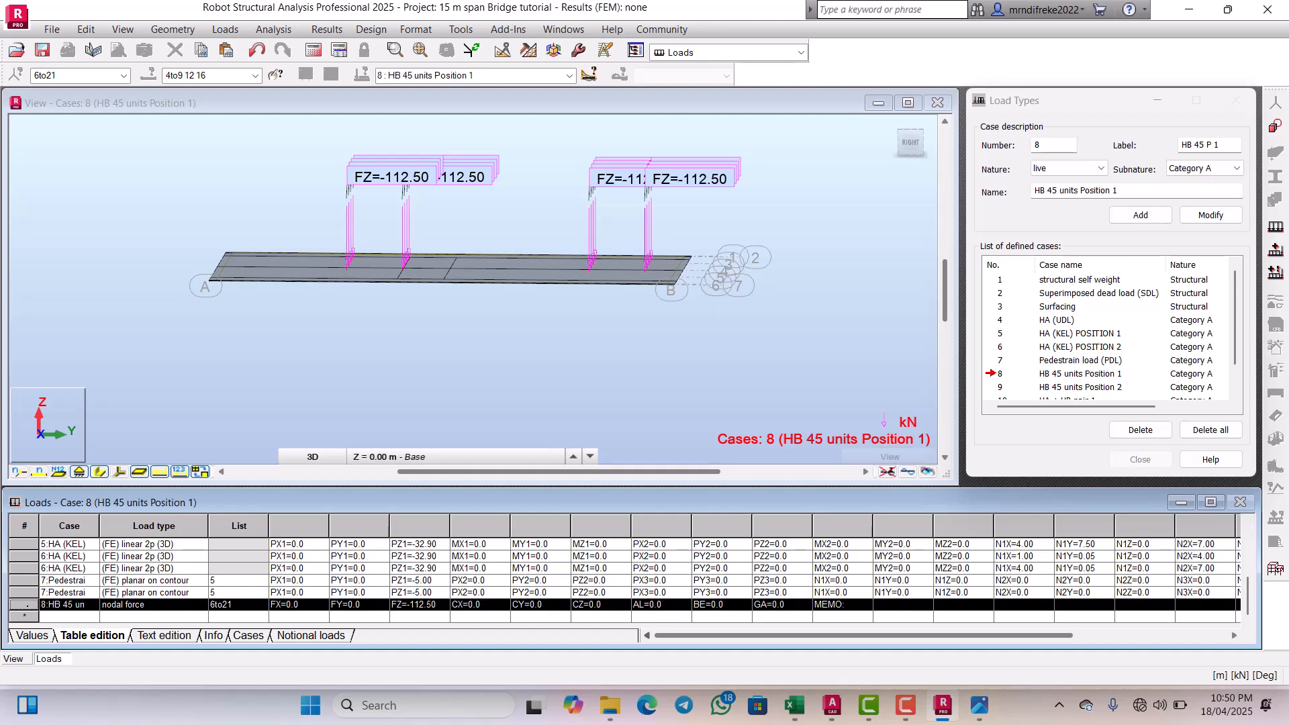
pyautogui.rightClick(14, 604)
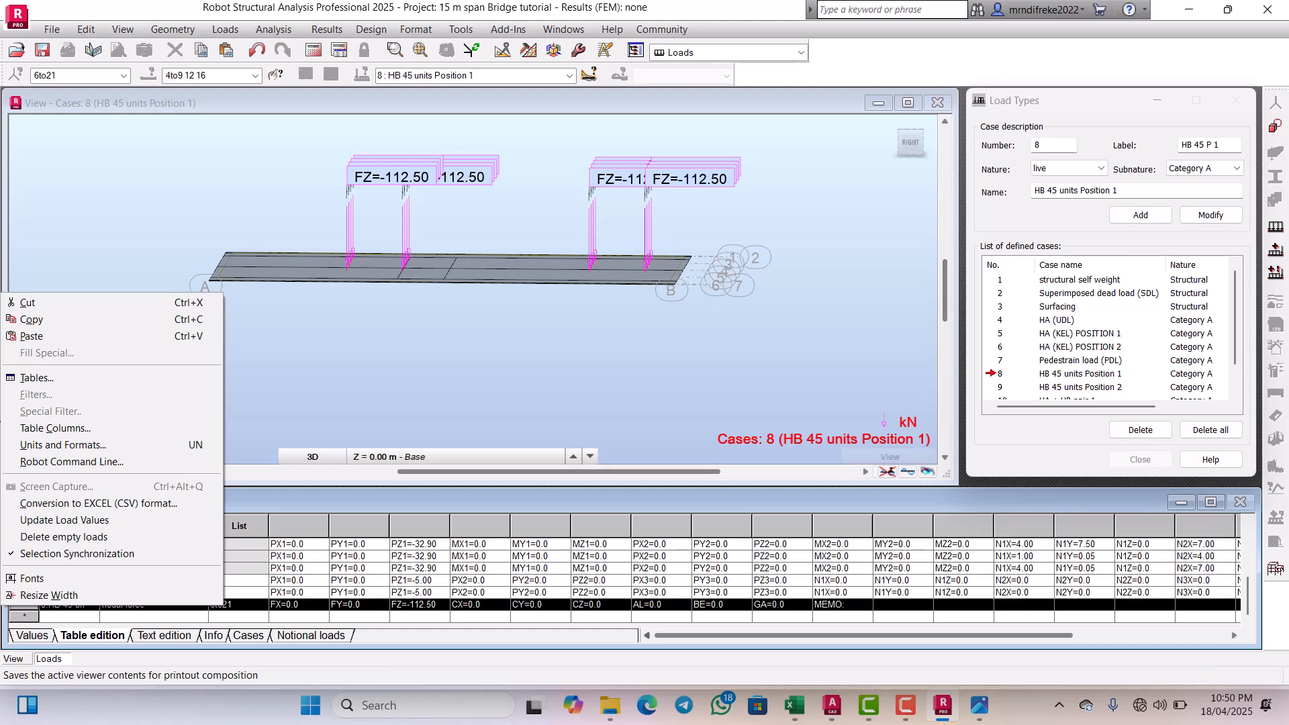
pyautogui.press('Return')
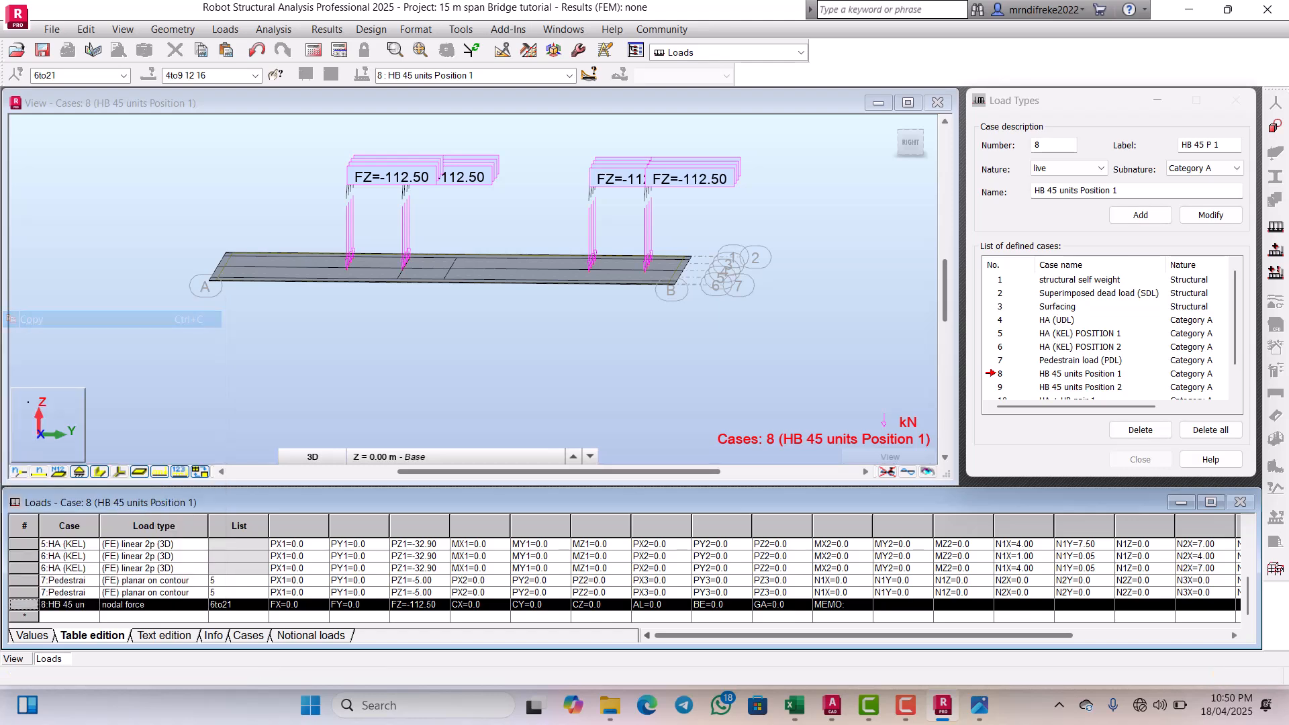
pyautogui.click(24, 616)
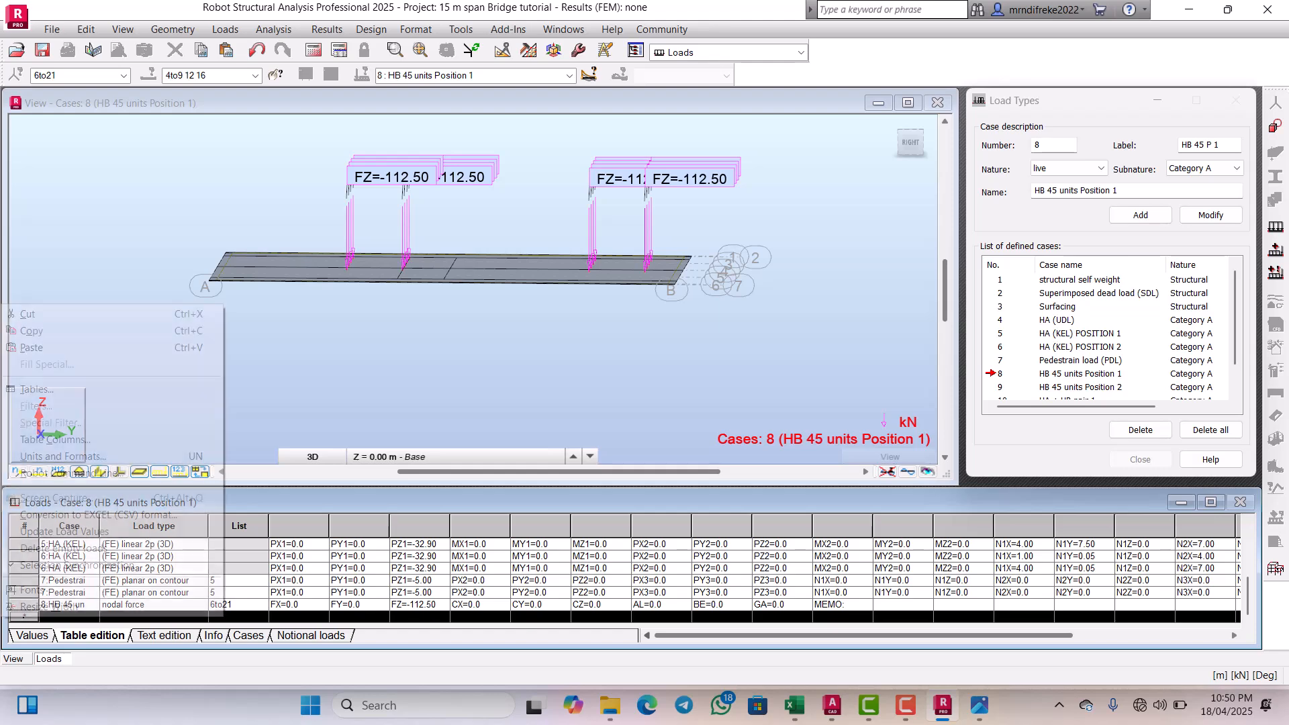
pyautogui.rightClick(24, 616)
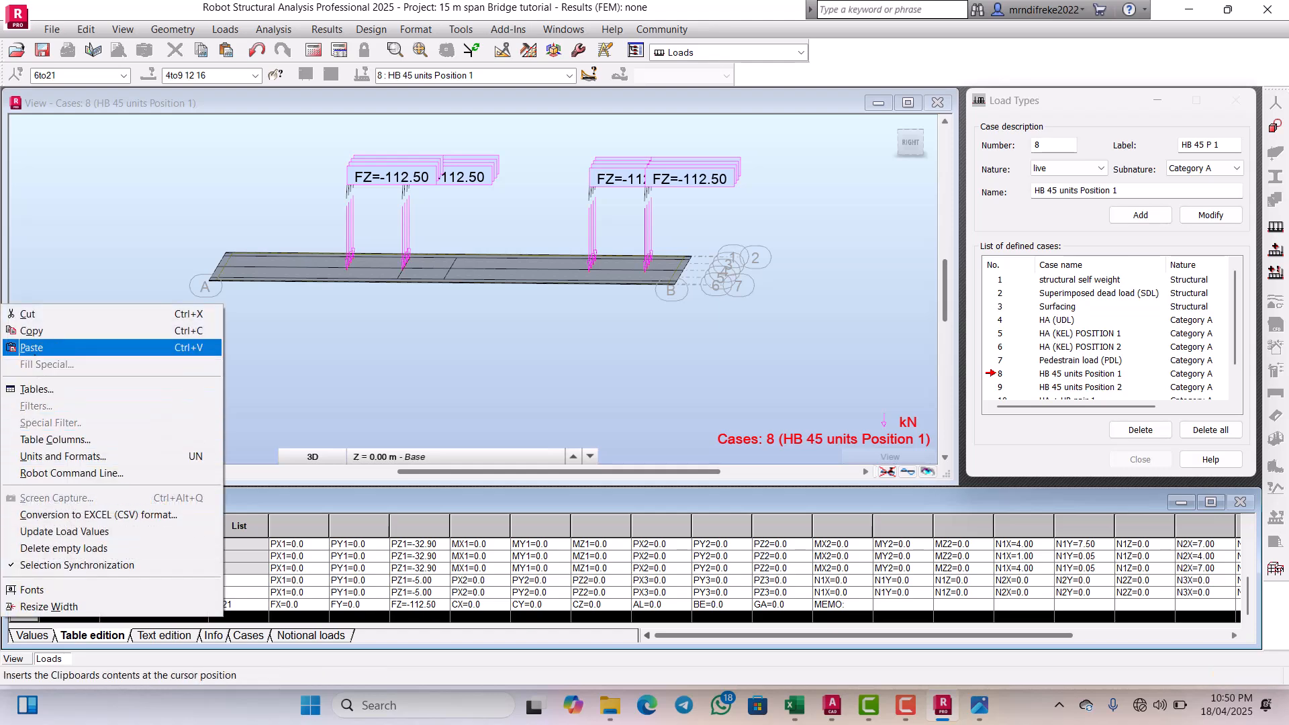
pyautogui.click(32, 347)
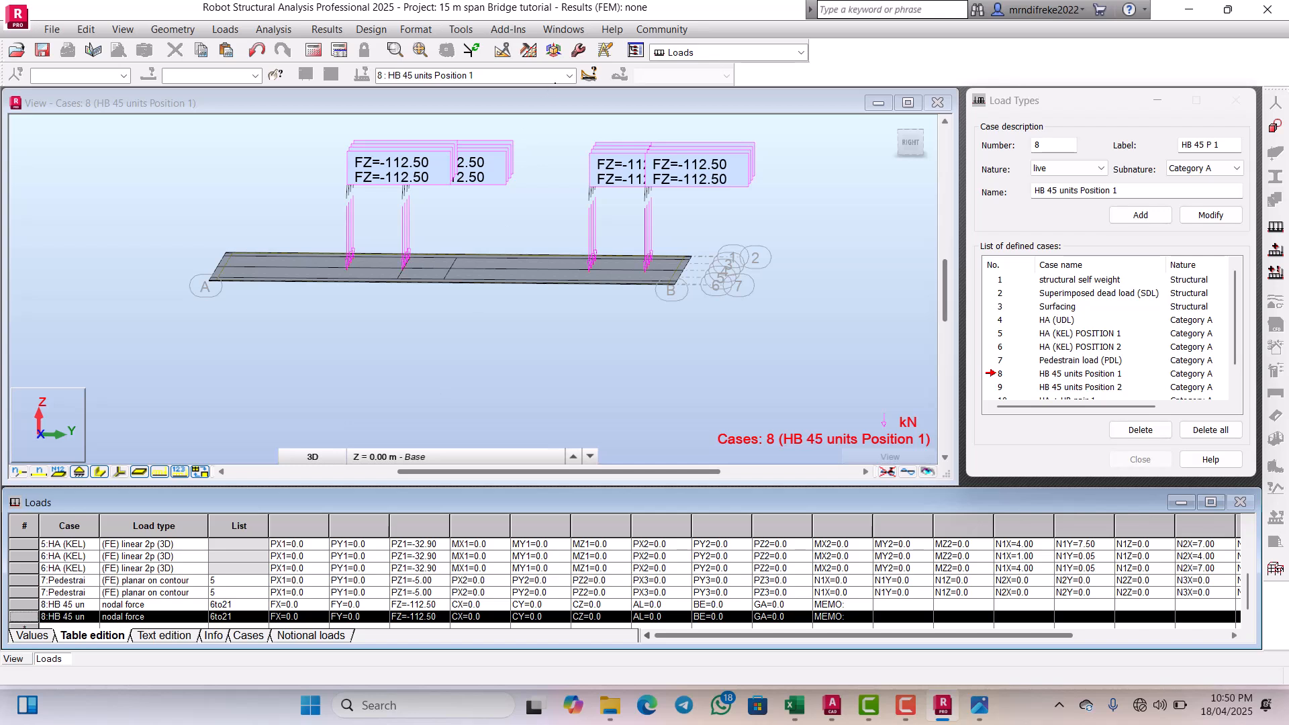
# Step: Reassign the pasted nodal force row to load case 9, HB 45 units Position 2
pyautogui.click(569, 75)
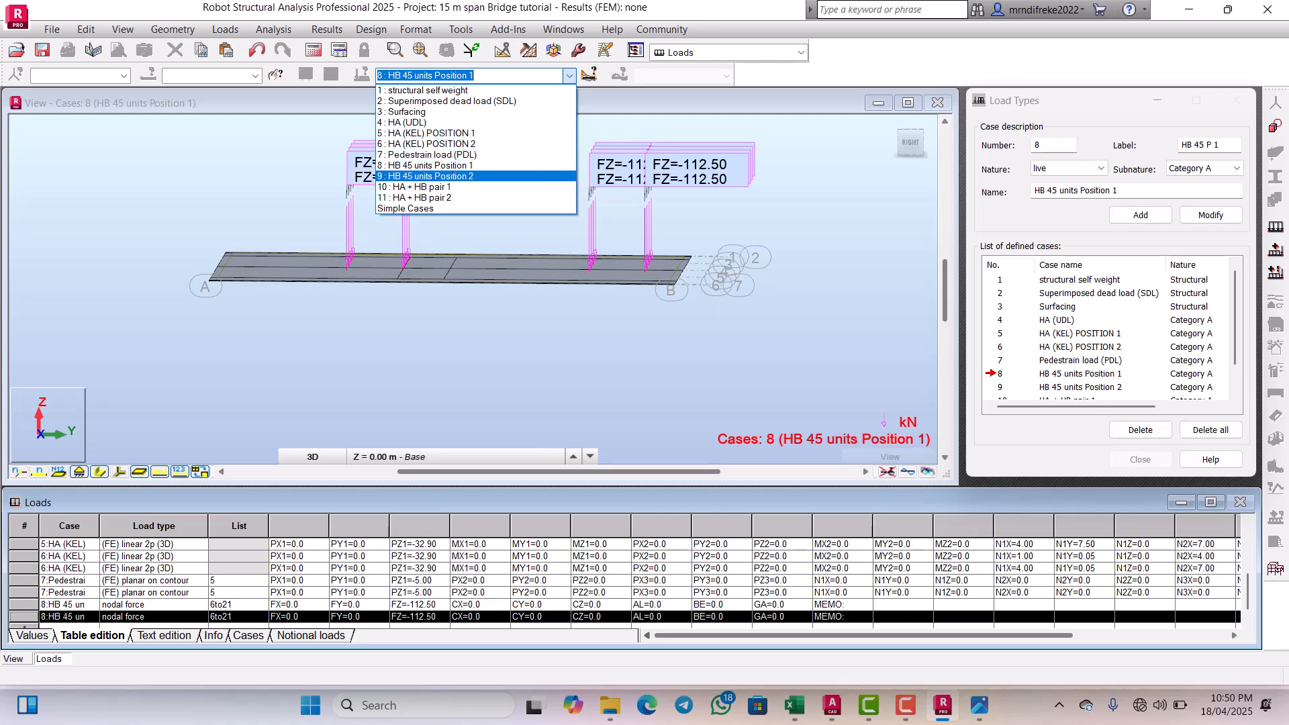
pyautogui.click(452, 176)
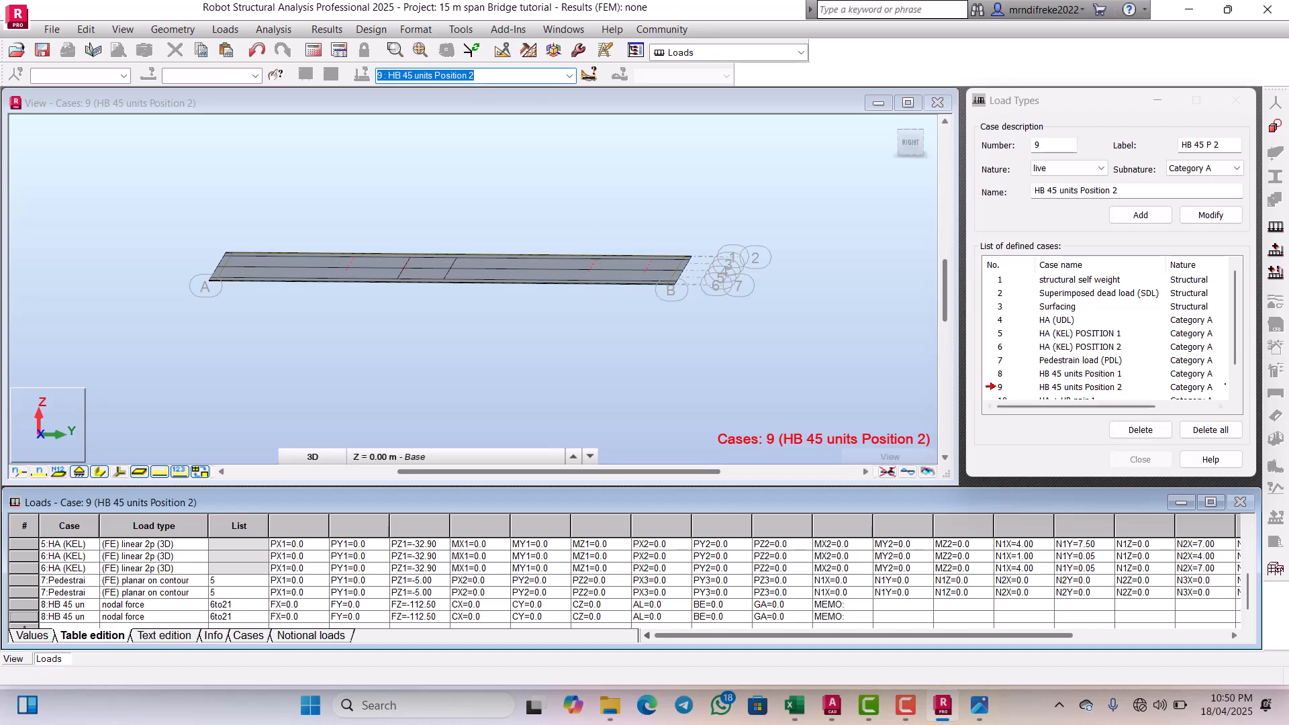
pyautogui.click(1236, 380)
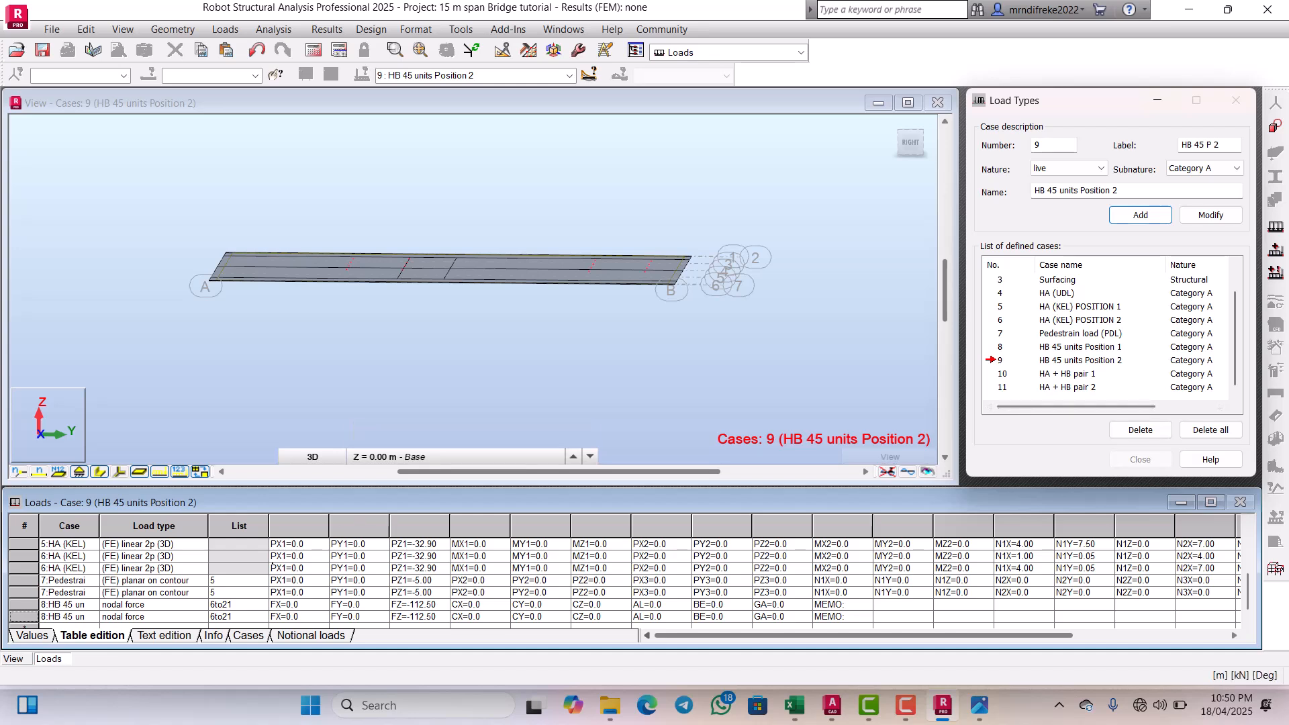
pyautogui.scroll(-1, 624, 583)
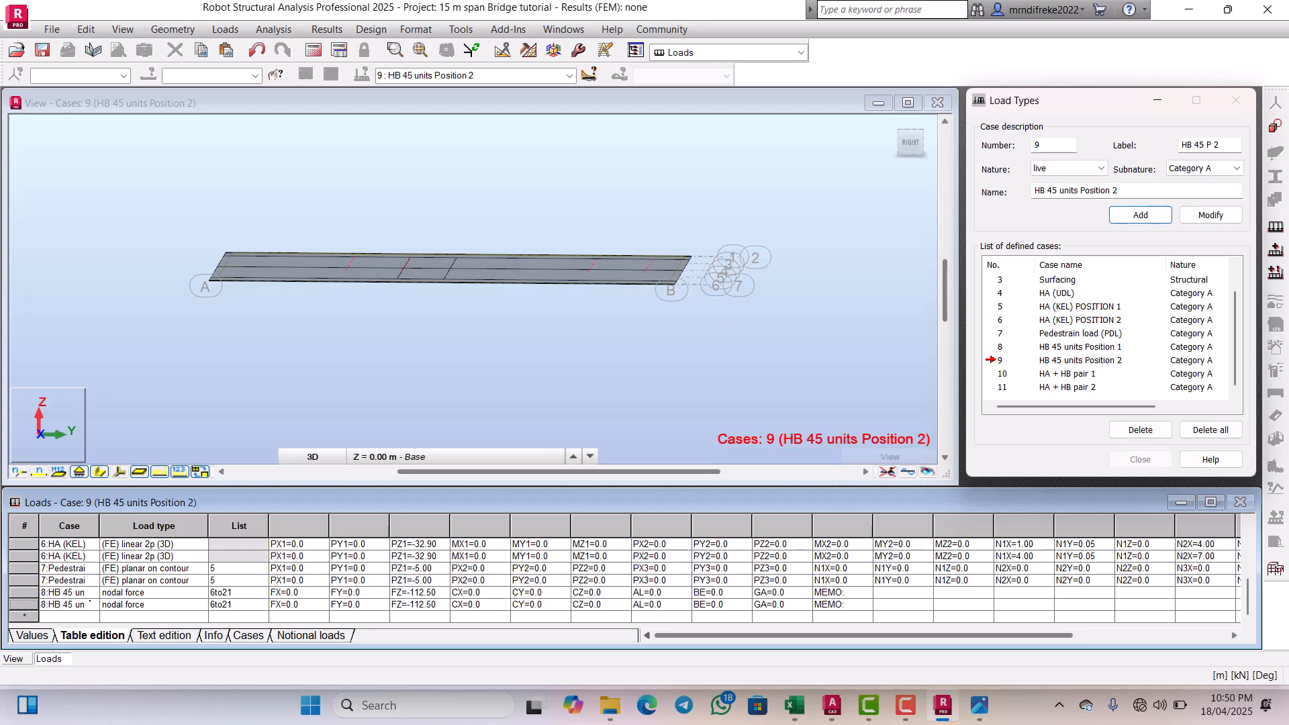
pyautogui.click(90, 604)
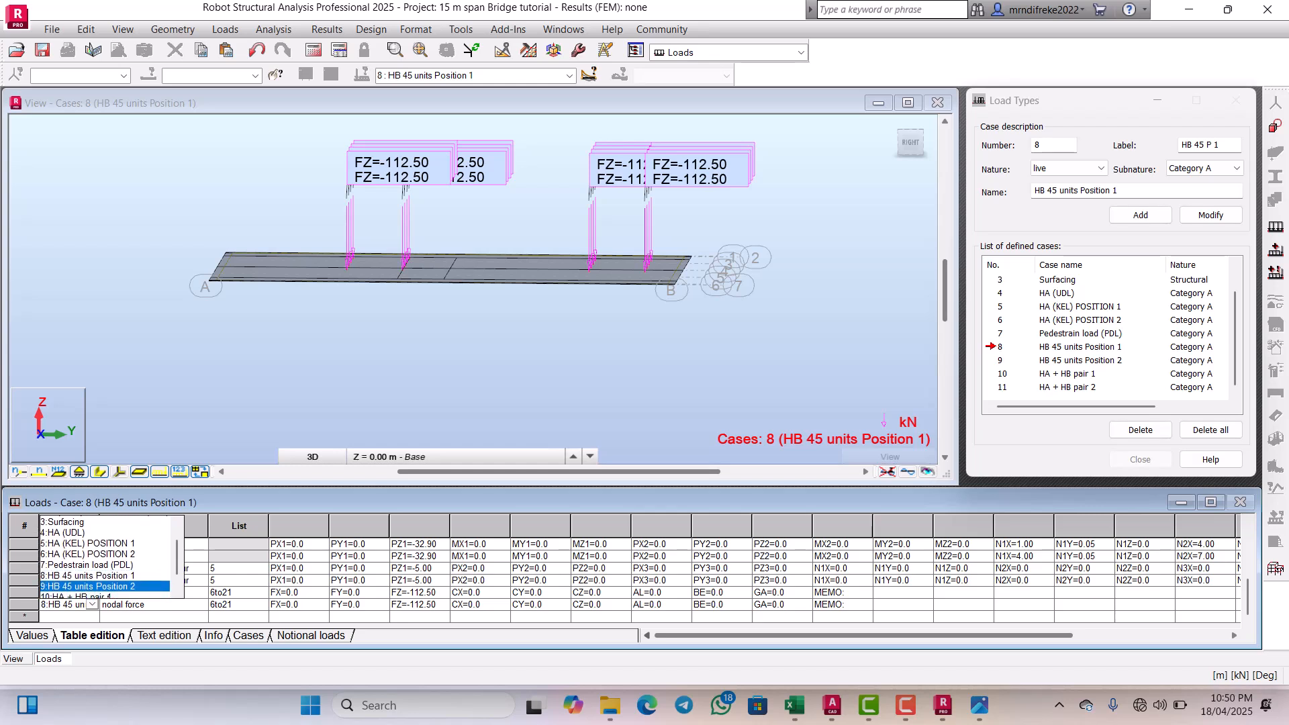
pyautogui.click(105, 595)
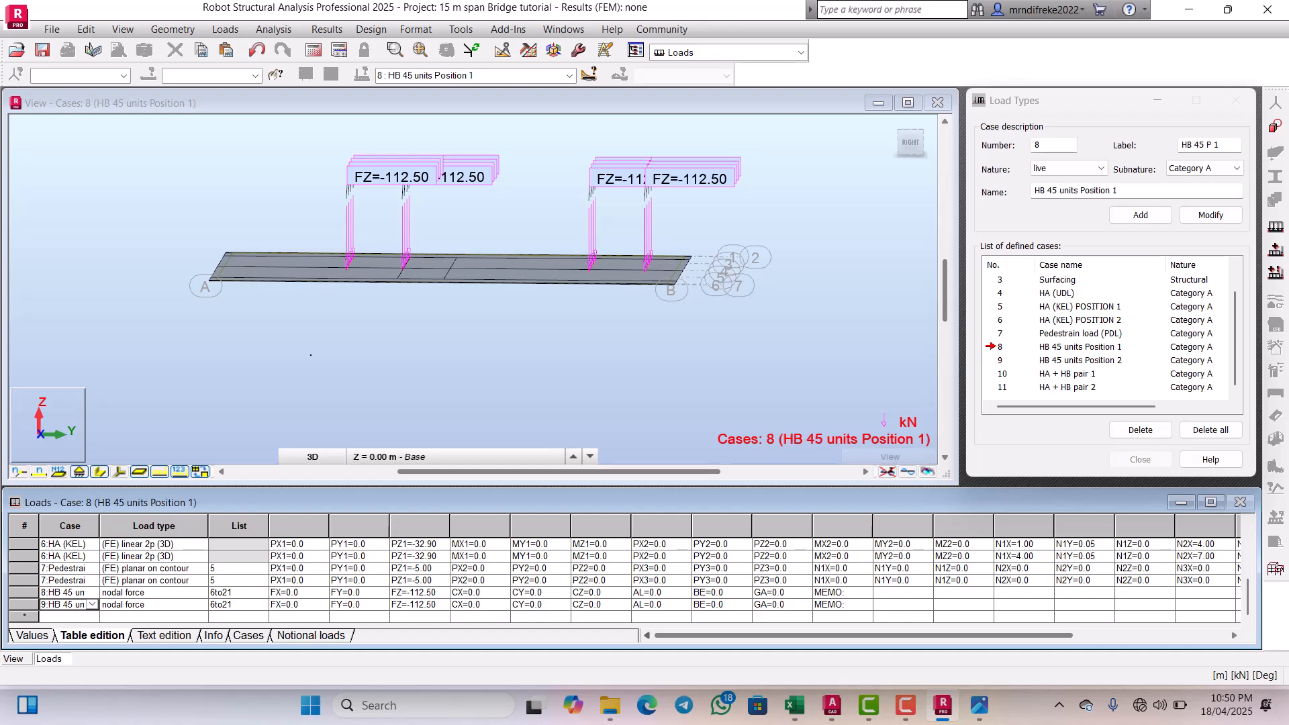
# Step: Select all the HB wheel-load nodes in an oblique 3D view and make HB 45 units Position 2 the current case
pyautogui.scroll(-1, 414, 339)
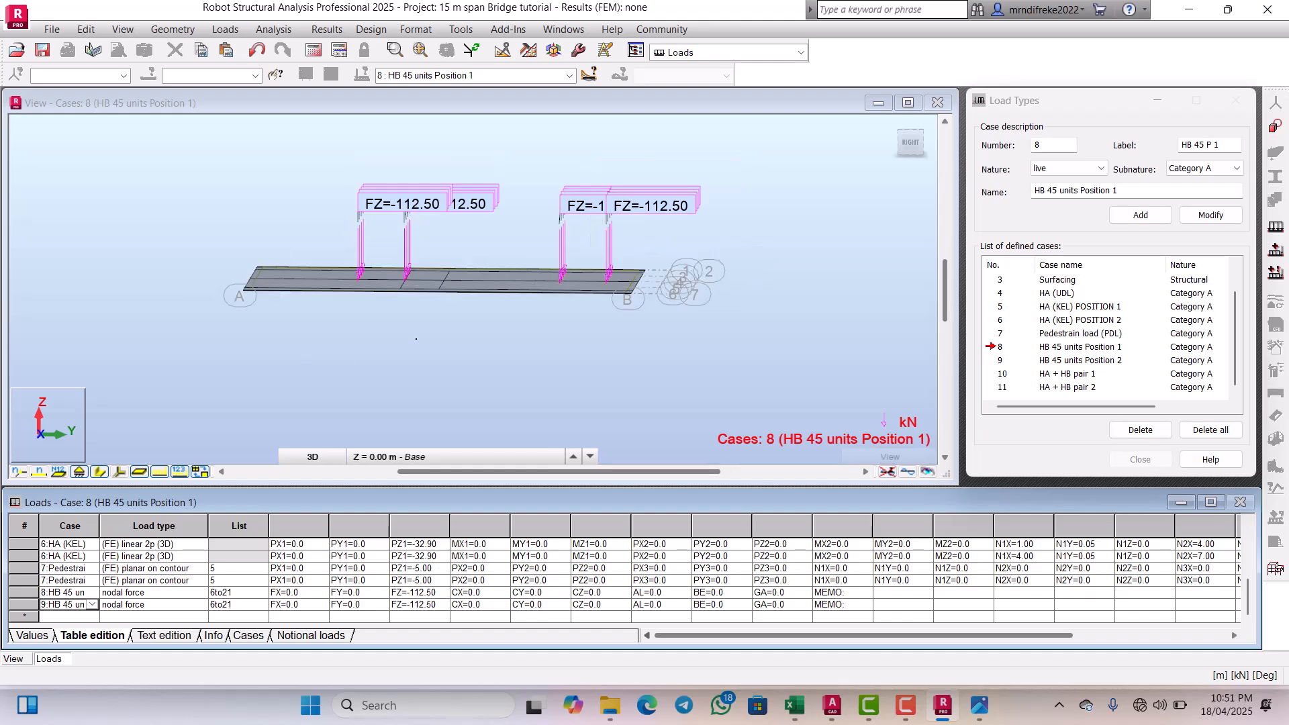
pyautogui.keyDown('shift'); pyautogui.moveTo(414, 339); pyautogui.dragTo(439, 351, button='middle'); pyautogui.keyUp('shift')
pyautogui.keyDown('shift'); pyautogui.moveTo(439, 301); pyautogui.dragTo(440, 366, button='middle'); pyautogui.keyUp('shift')
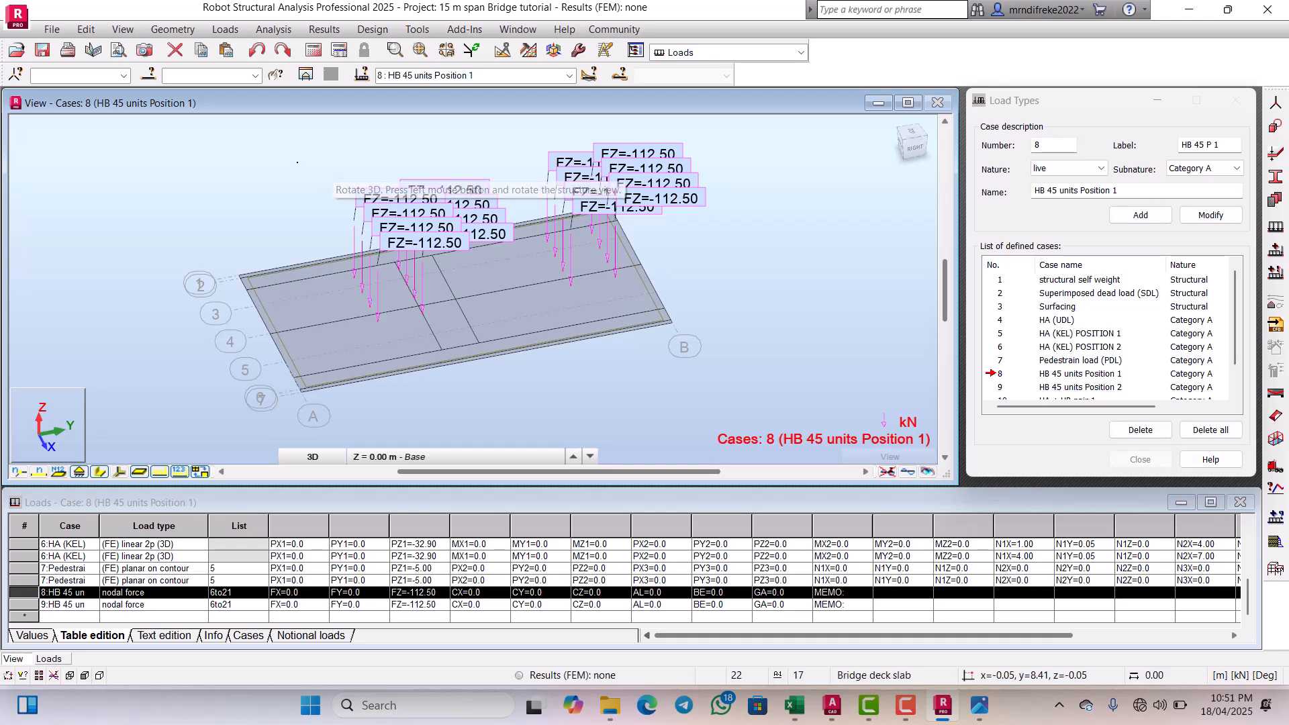
pyautogui.moveTo(279, 125); pyautogui.dragTo(717, 321)
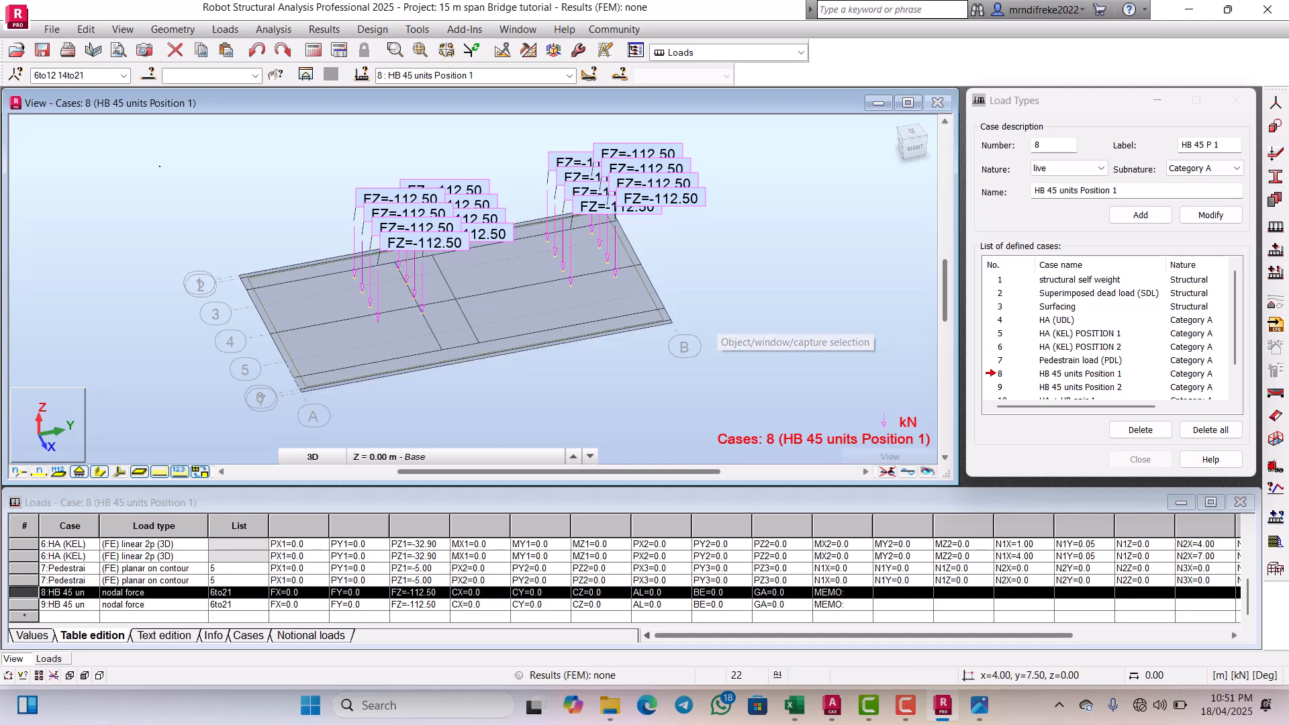
pyautogui.click(85, 30)
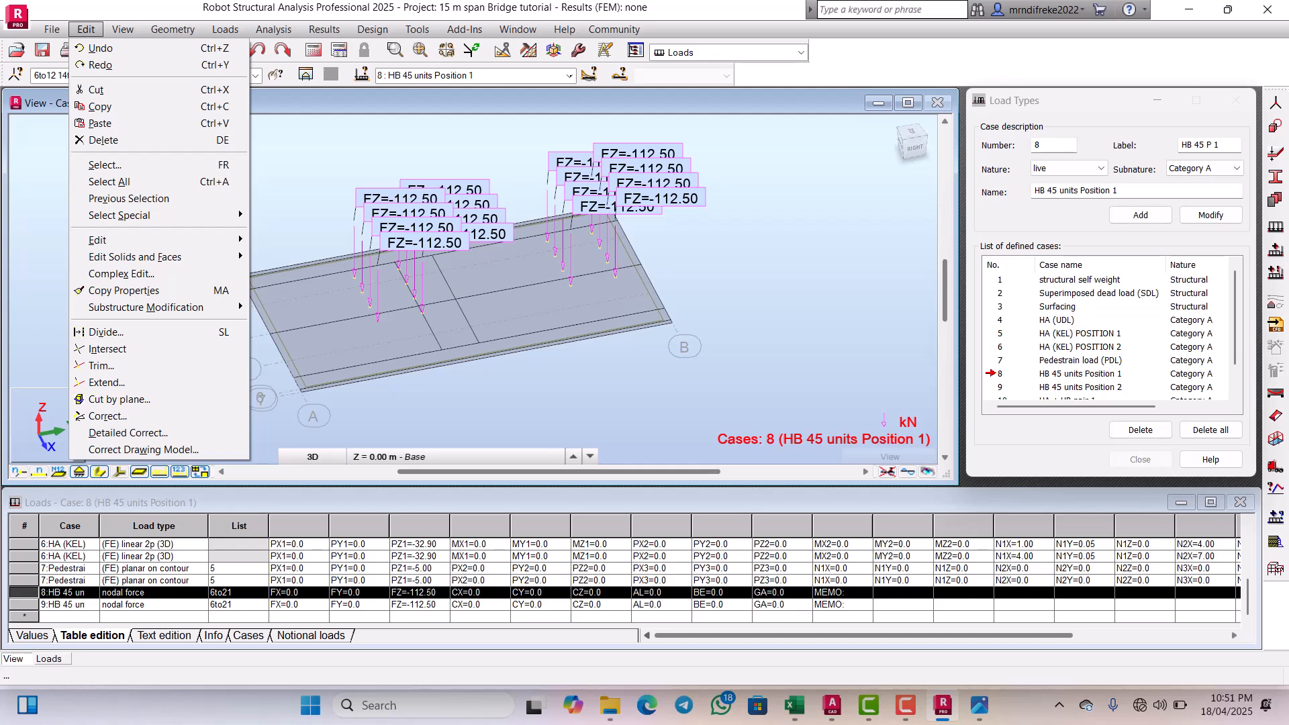
pyautogui.click(569, 76)
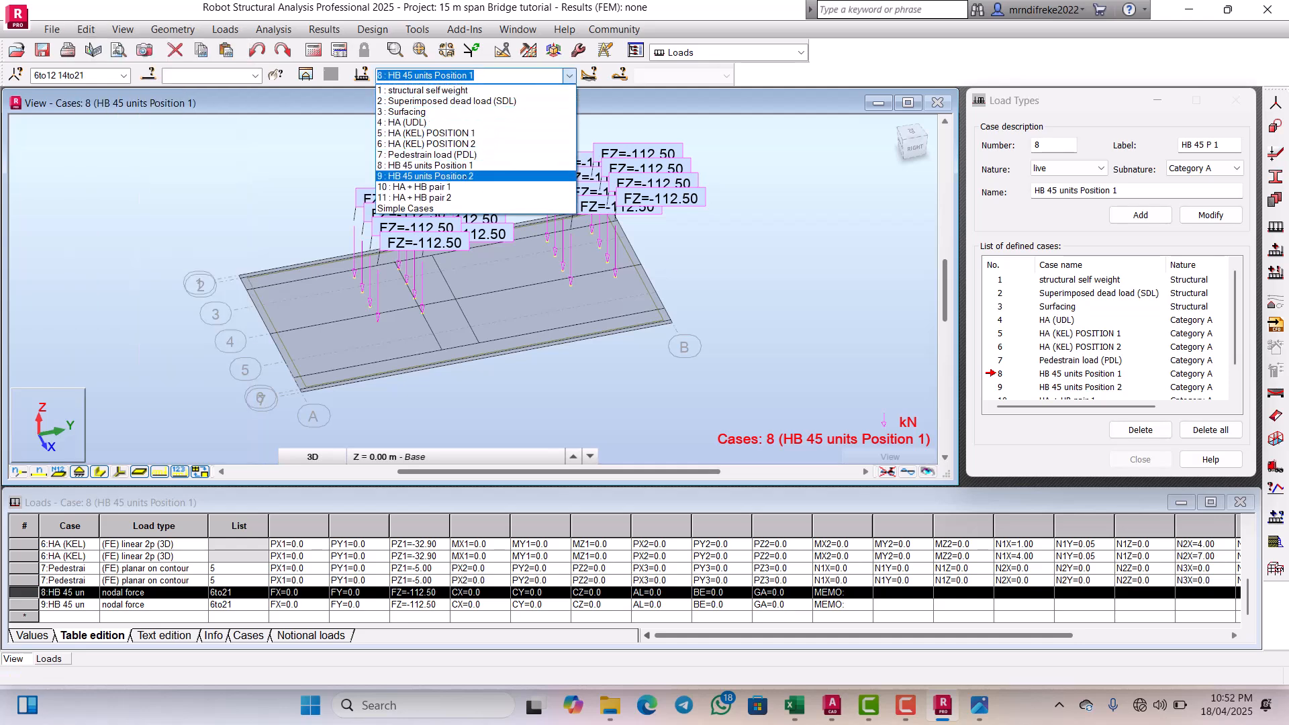
pyautogui.click(466, 177)
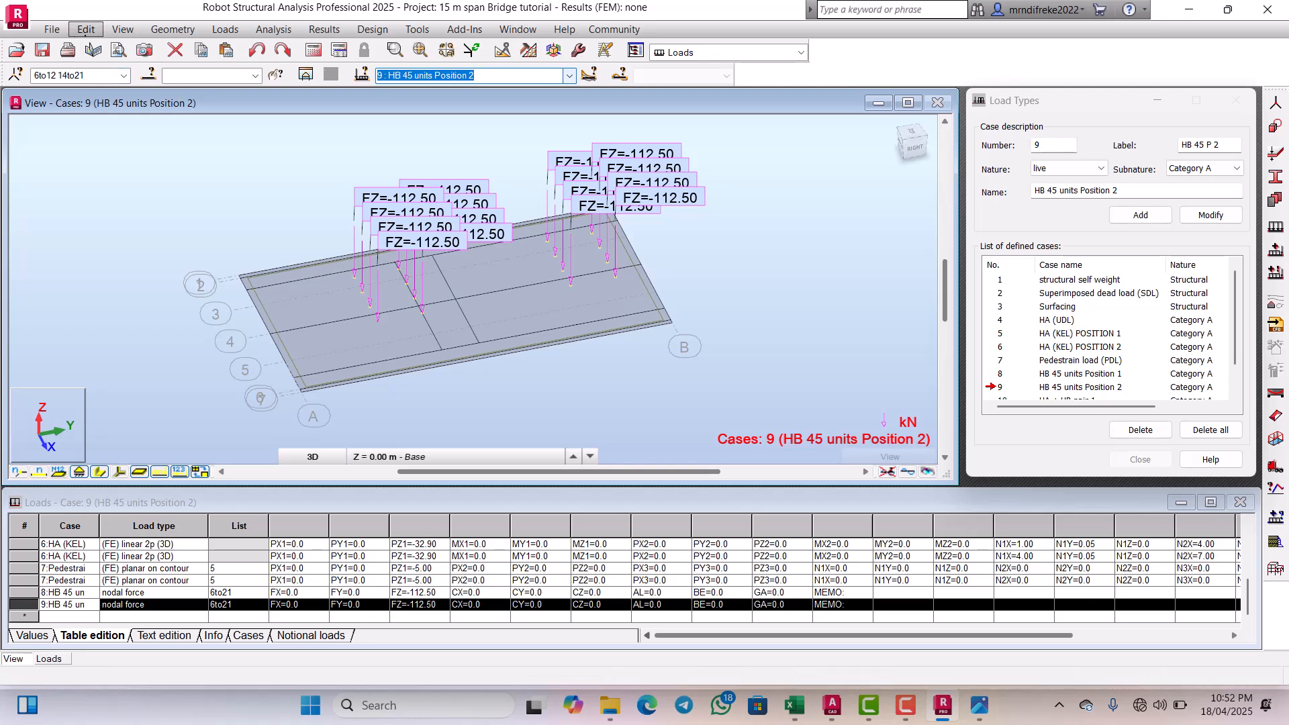
# Step: Copy the selected wheel-load nodes by the vector 0,-4.20,0 m, from the outermost wheel node to the deck edge on axis A
pyautogui.click(86, 30)
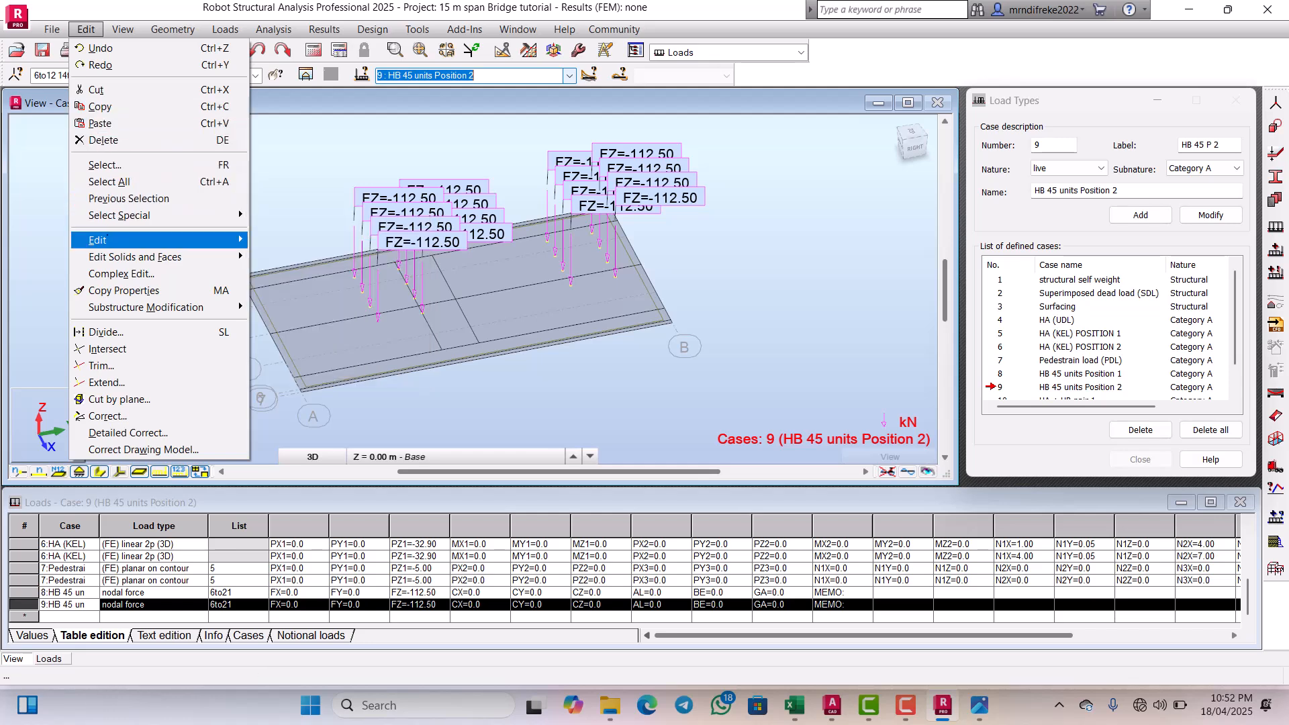
pyautogui.moveTo(116, 237)
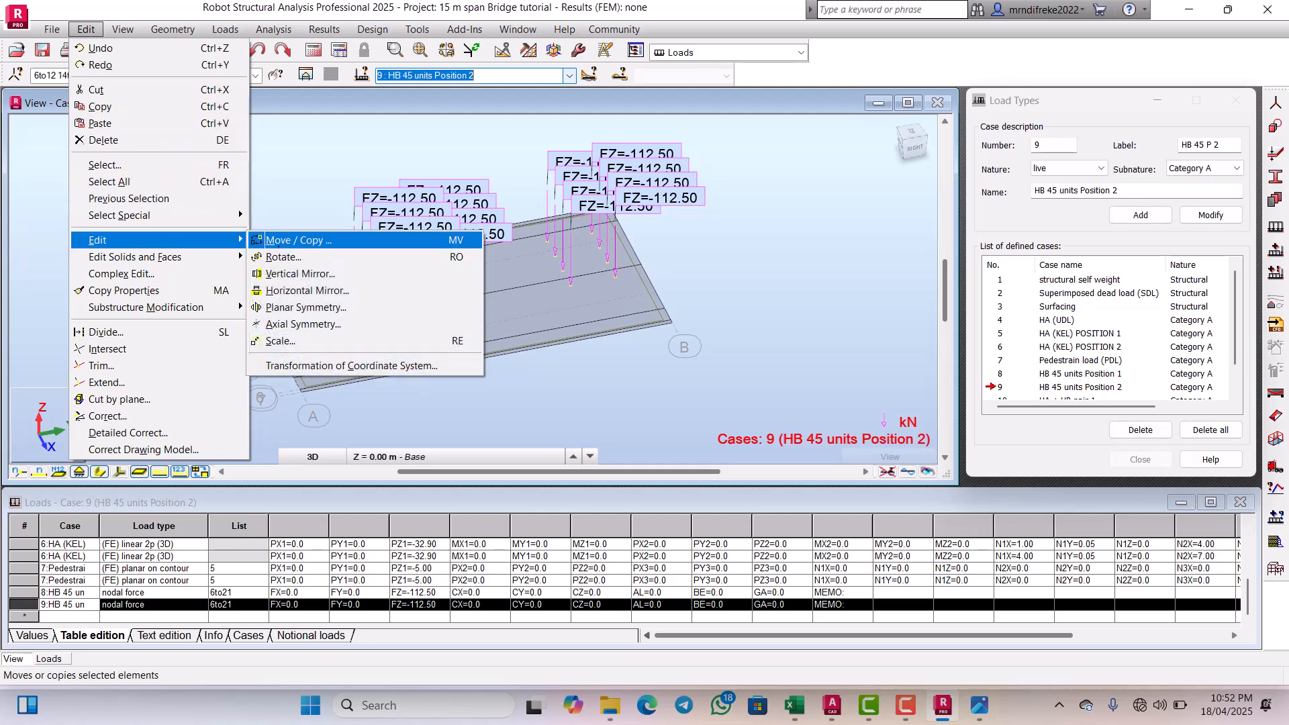
pyautogui.click(289, 240)
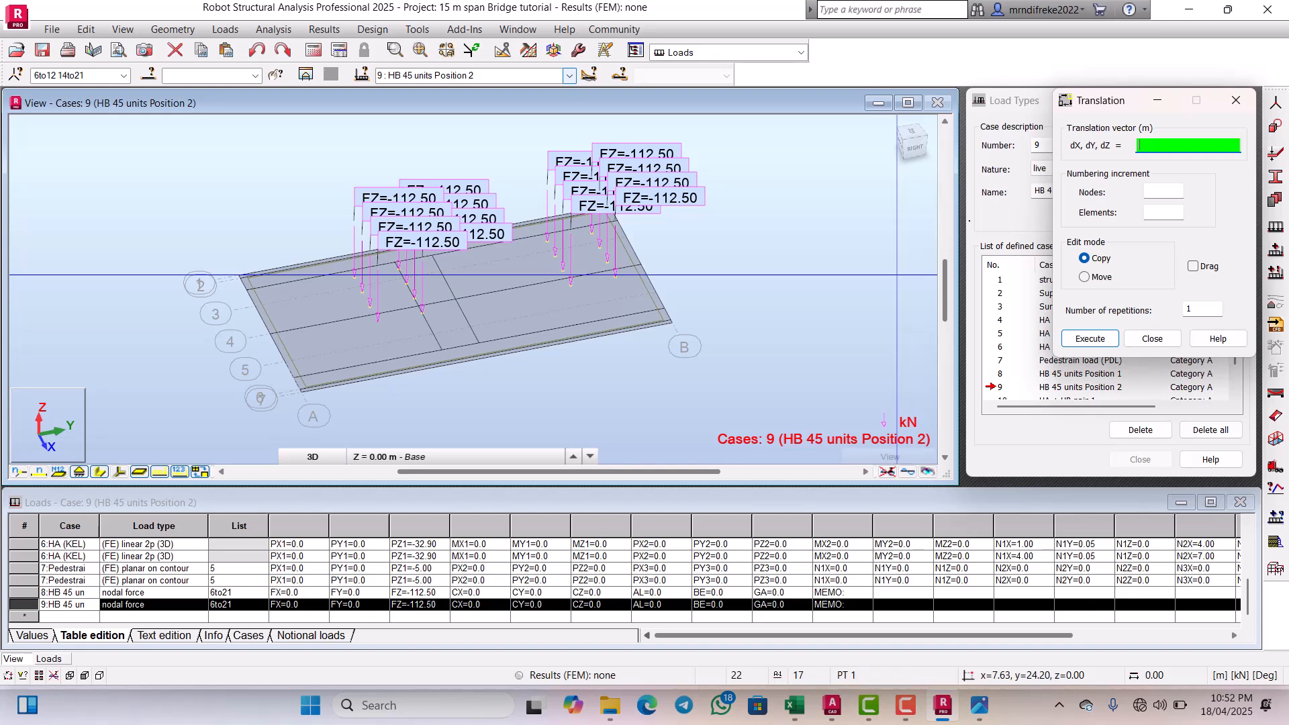
pyautogui.click(378, 322)
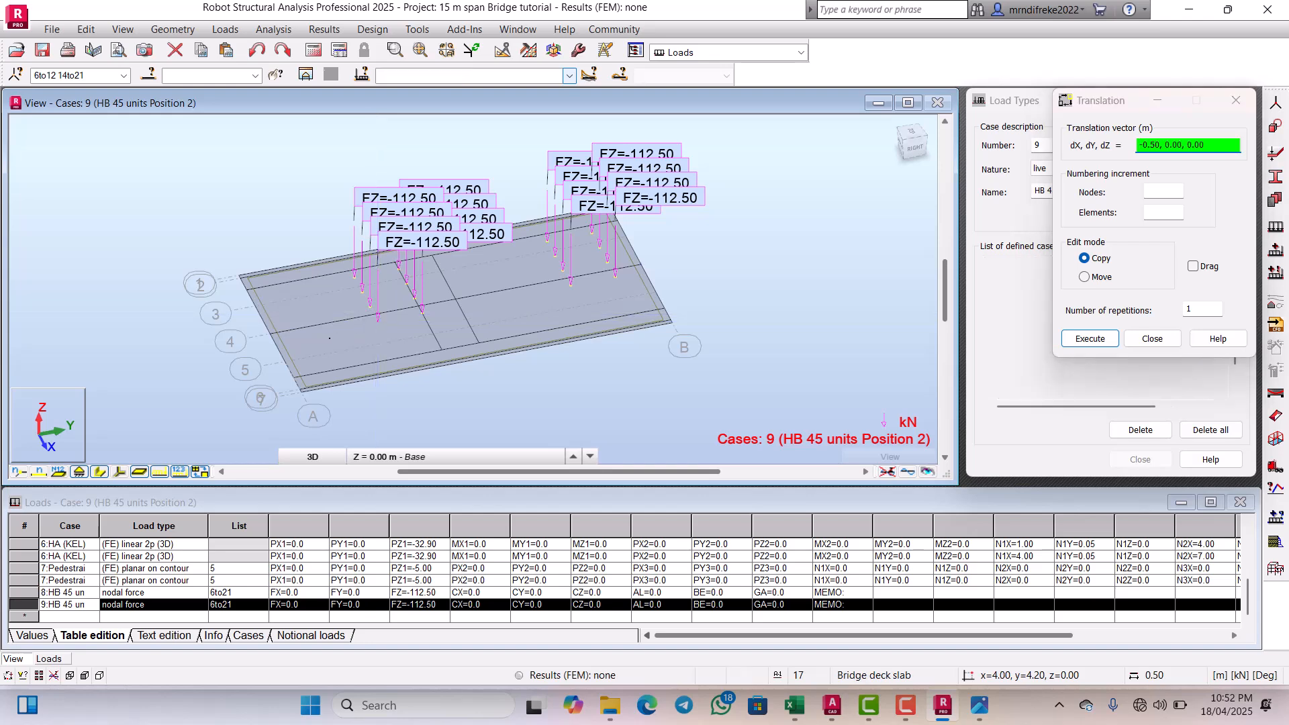
pyautogui.click(285, 361)
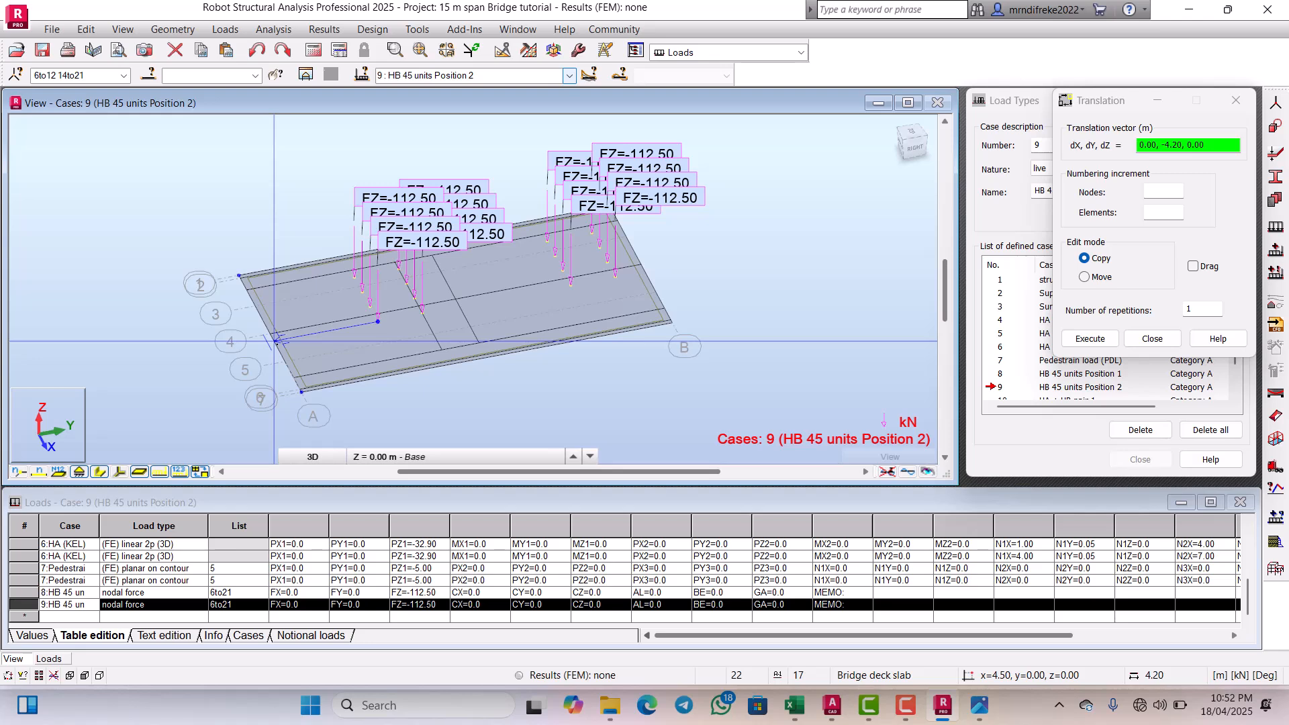
pyautogui.click(274, 340)
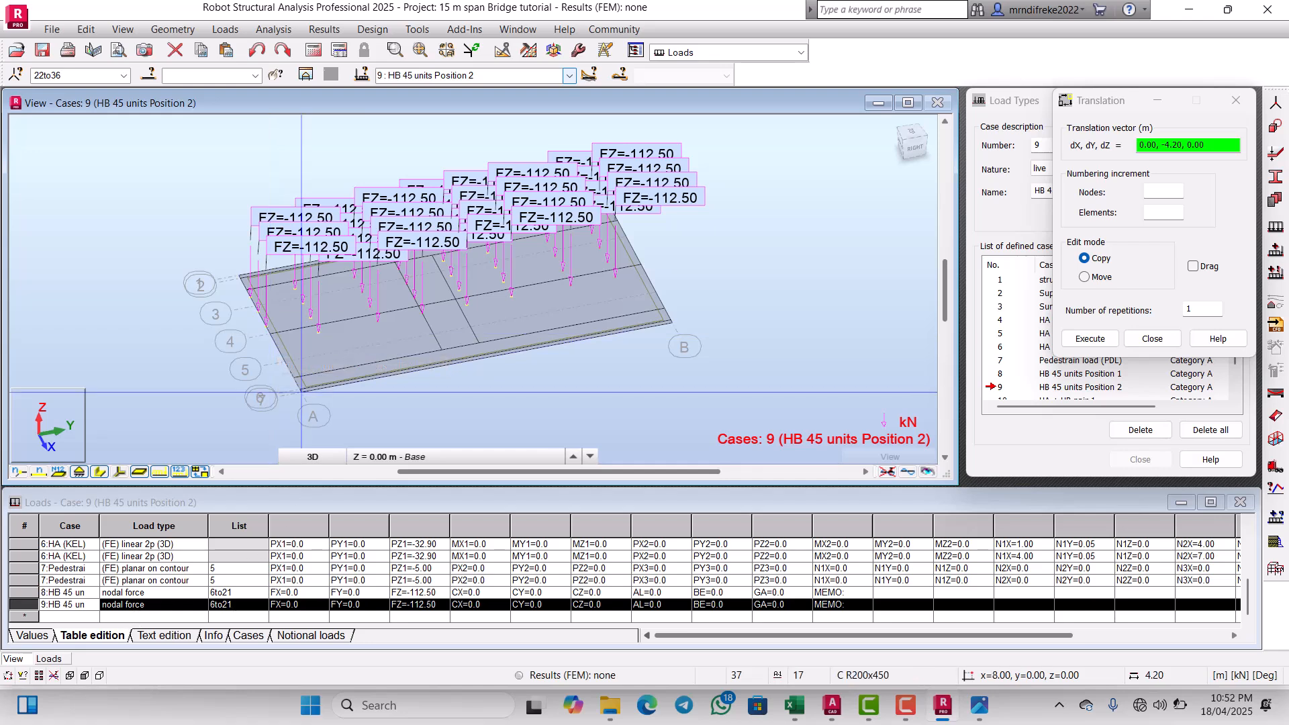
# Step: Set the node list of the HB 45 units Position 2 nodal force to 22to36 and close the translation
pyautogui.click(237, 604)
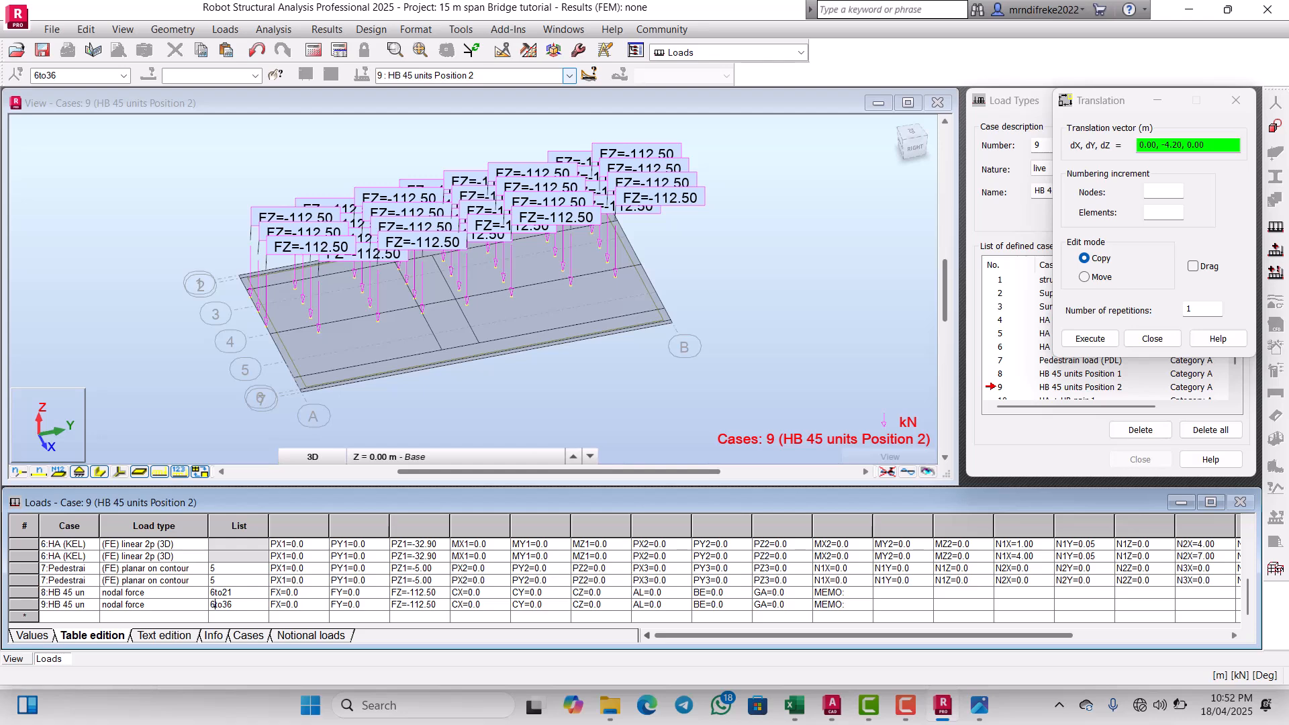
pyautogui.press('BackSpace')
pyautogui.write('22')
pyautogui.click(322, 606)
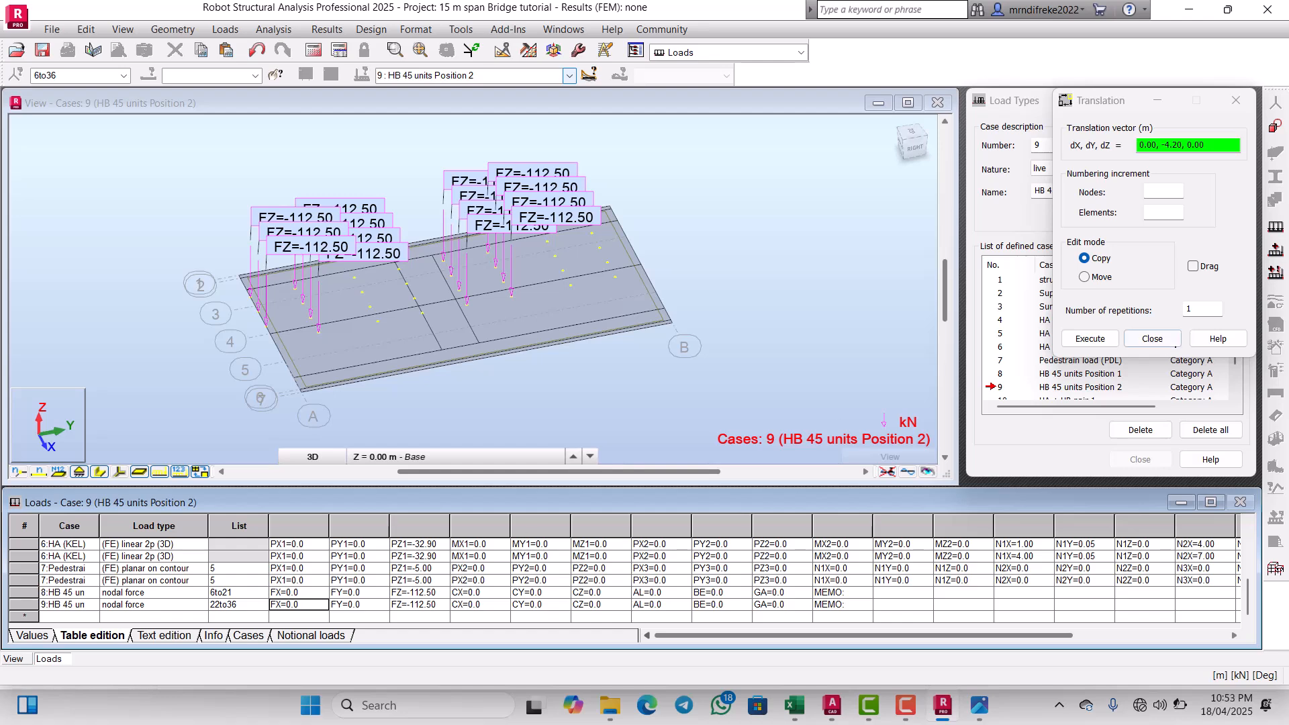
pyautogui.click(1175, 342)
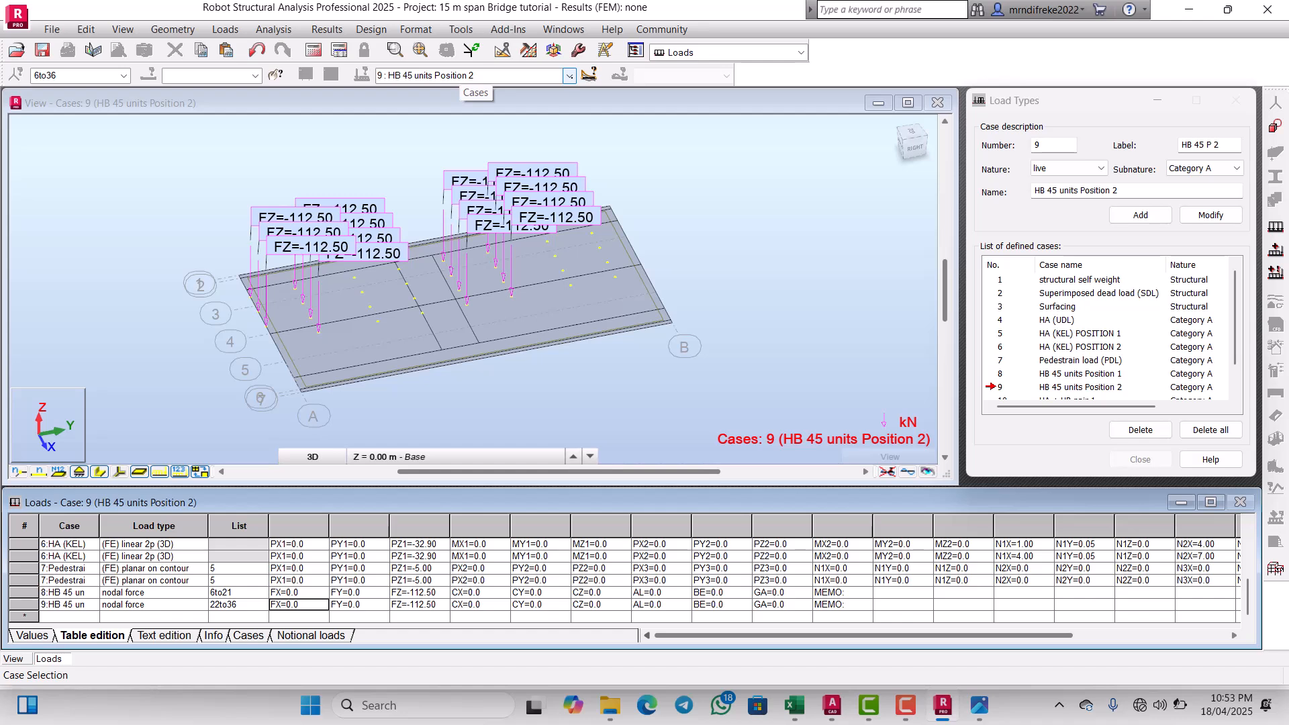
# Step: Make HB 45 units Position 1 the current case and set its nodal force node list to 6to21
pyautogui.click(569, 76)
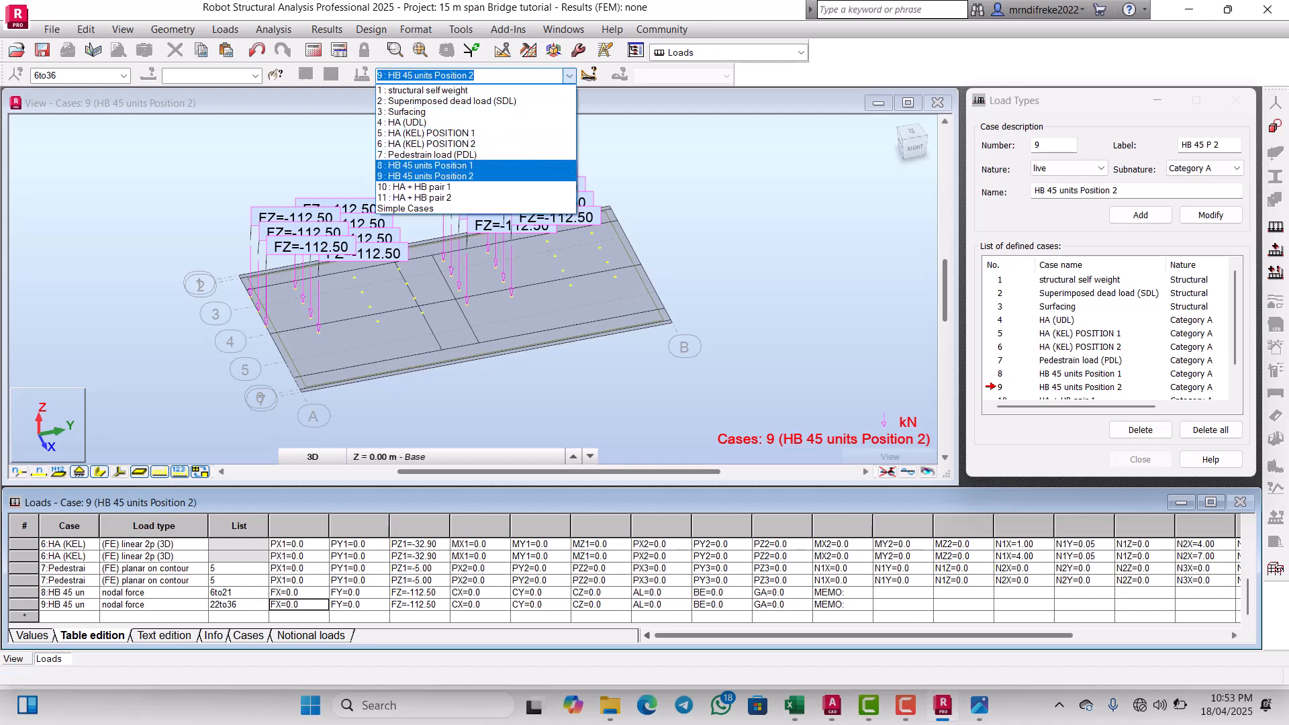
pyautogui.click(460, 165)
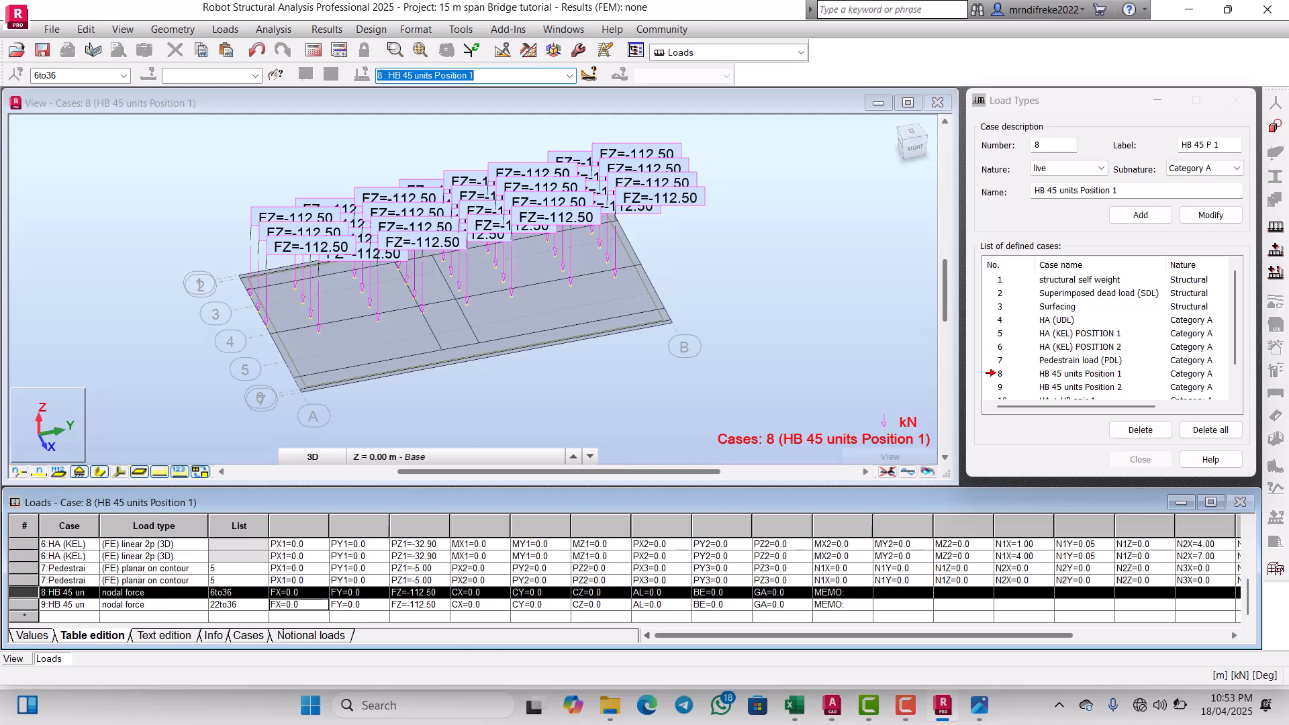
pyautogui.click(248, 593)
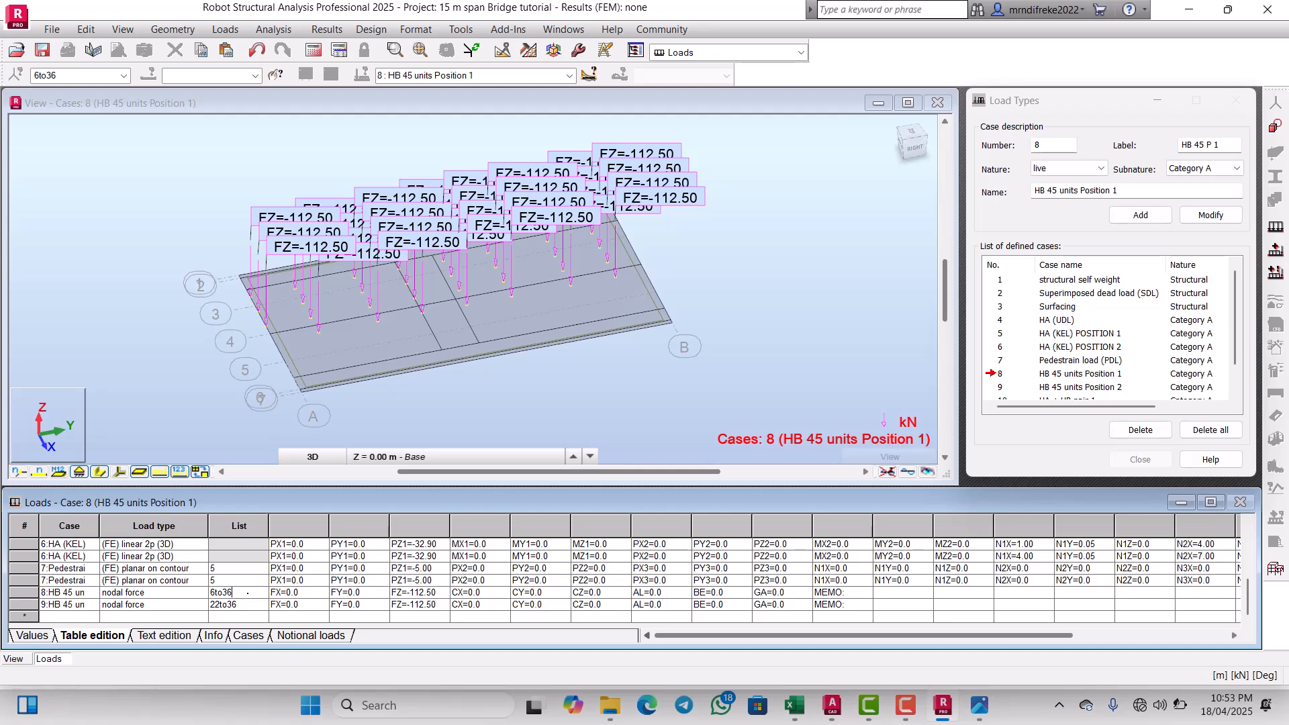
pyautogui.press('BackSpace')
pyautogui.press('BackSpace')
pyautogui.write('21')
pyautogui.click(578, 592)
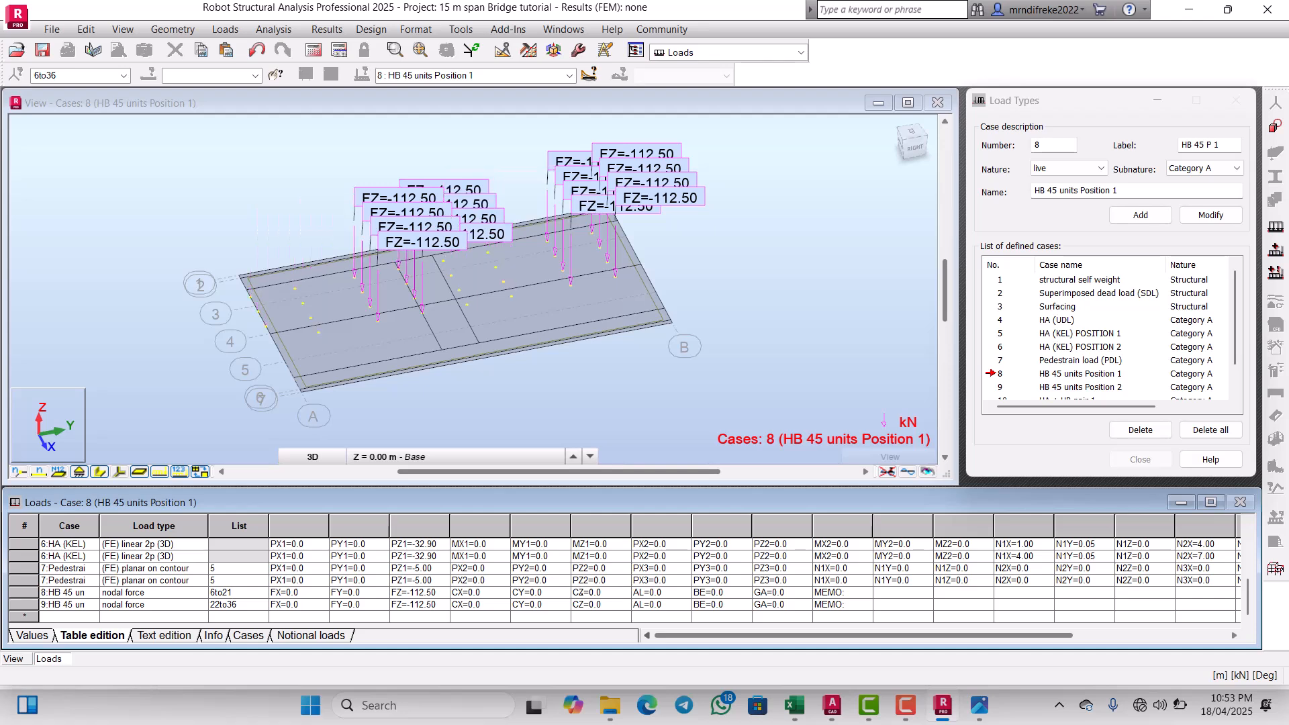
# Step: Examine the HB 45 units Position 1 wheel loads on the deck in a 3D view rotated to a low, side-on angle
pyautogui.scroll(3, 478, 363)
pyautogui.scroll(-4, 481, 328)
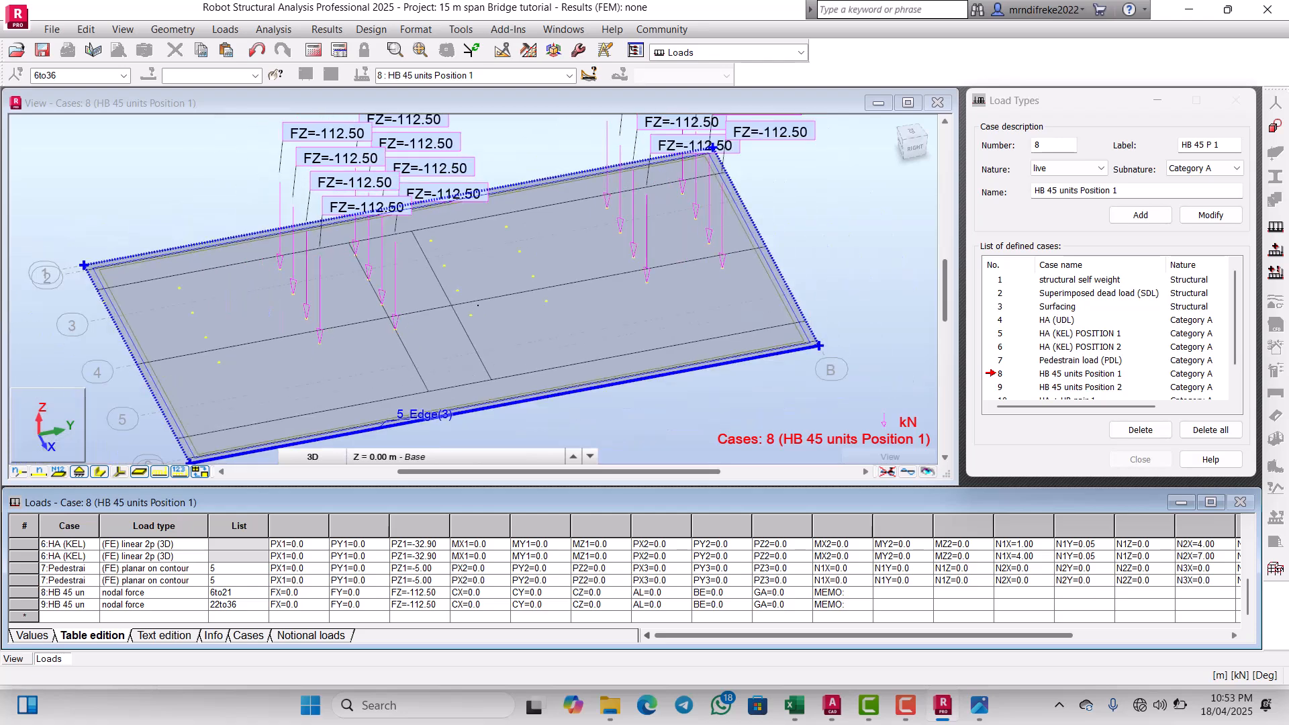
pyautogui.scroll(2, 544, 344)
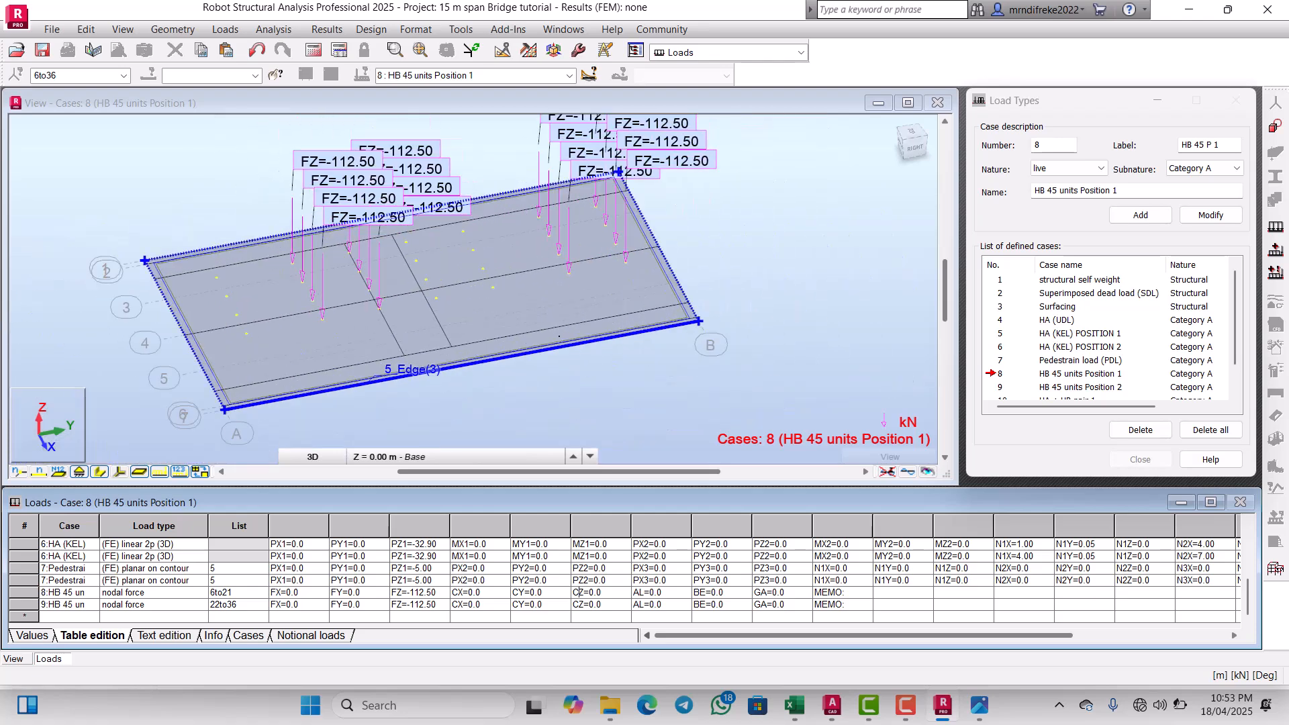
pyautogui.click(745, 262)
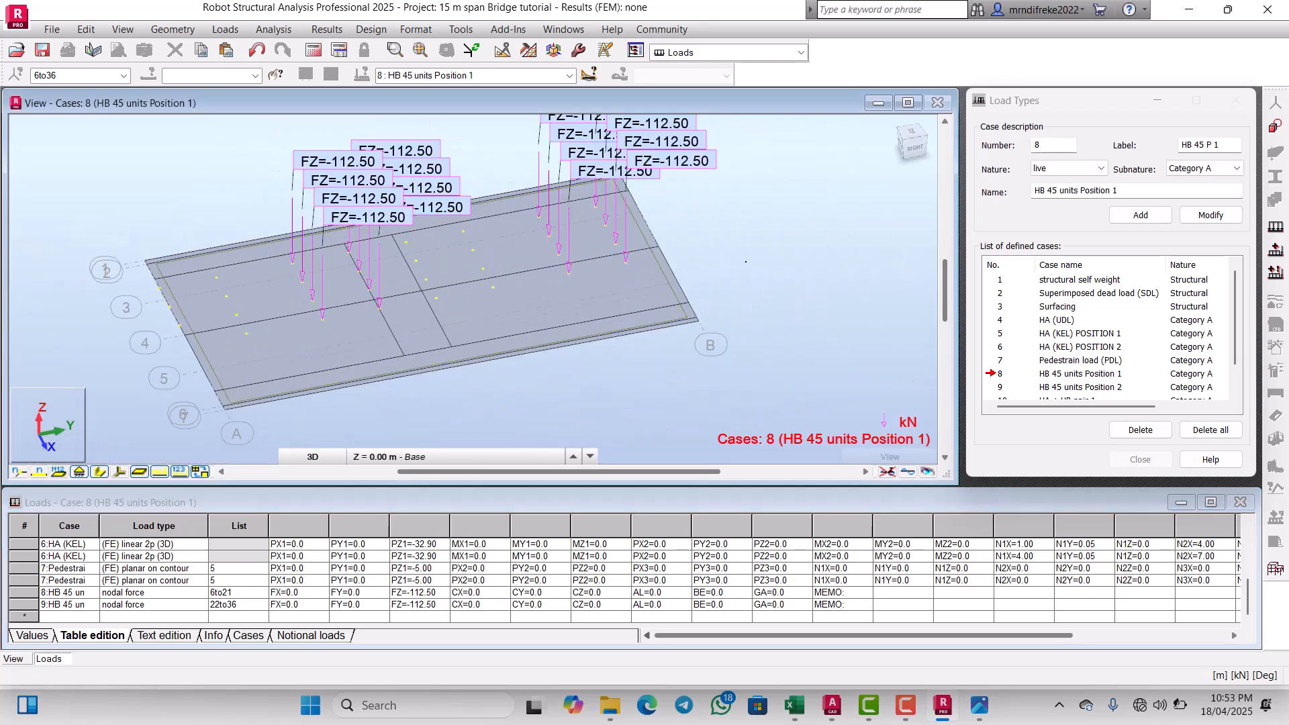
pyautogui.rightClick(657, 317)
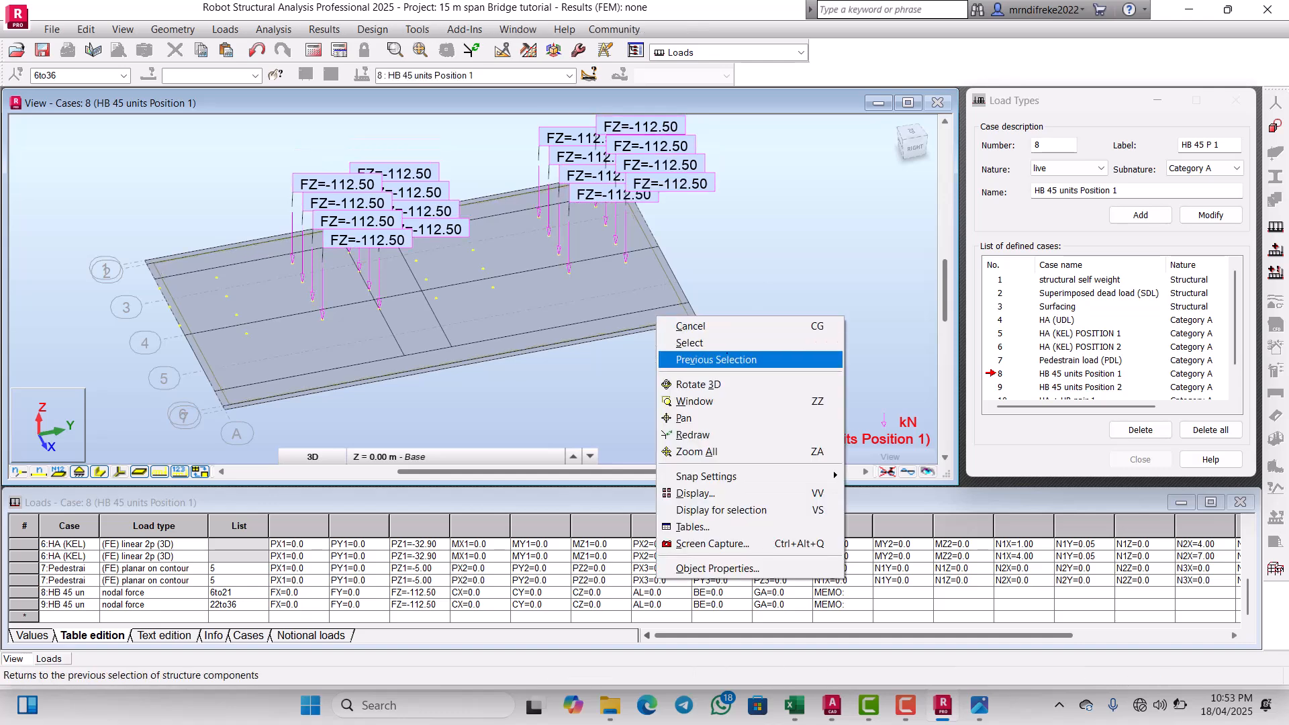
pyautogui.click(722, 384)
pyautogui.moveTo(706, 380); pyautogui.dragTo(594, 358)
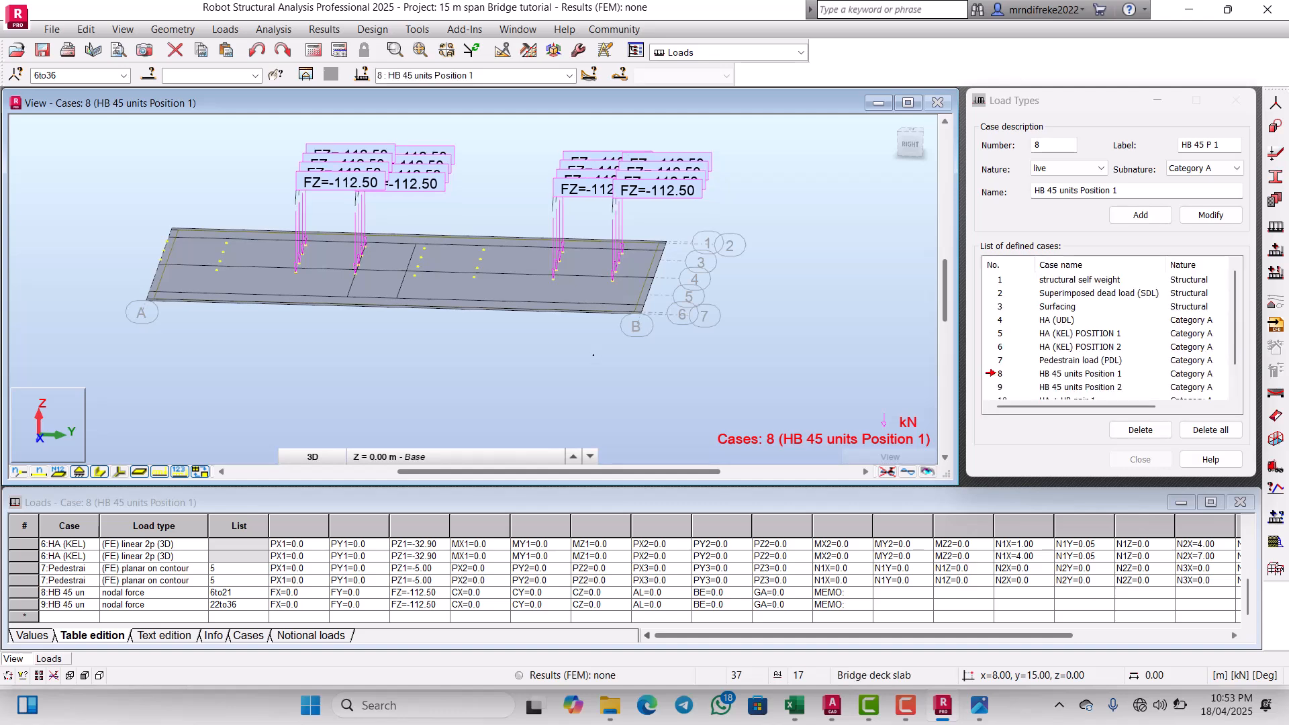
pyautogui.click(594, 360)
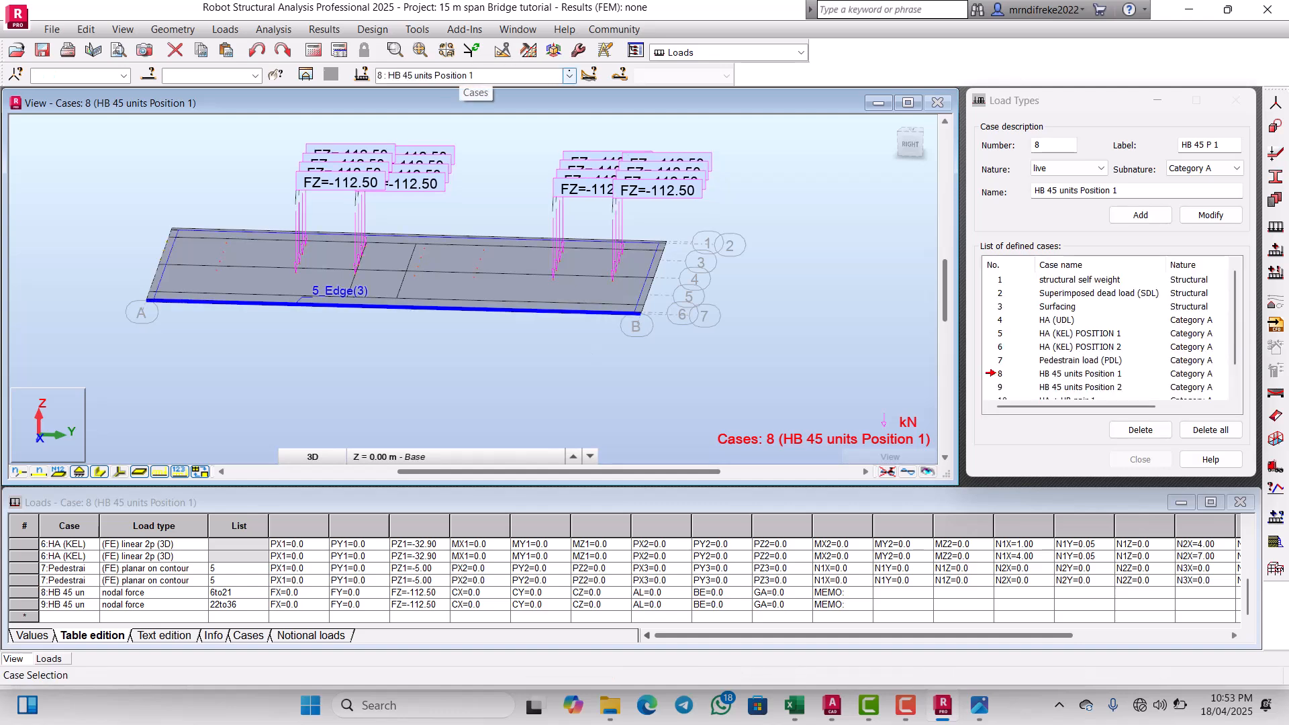
# Step: Display the HB 45 units Position 2 case and return to Position 1 to compare where the wheel loads sit on the deck
pyautogui.click(470, 75)
pyautogui.click(470, 176)
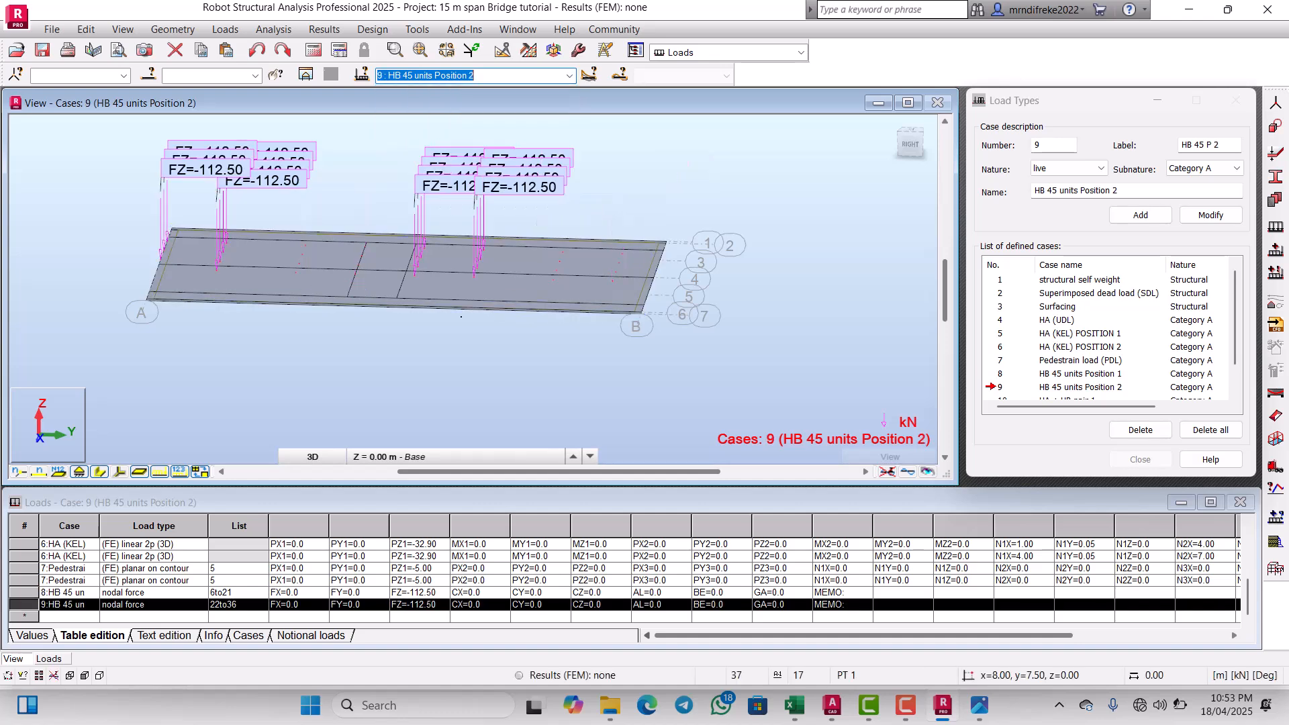
pyautogui.scroll(-1, 501, 309)
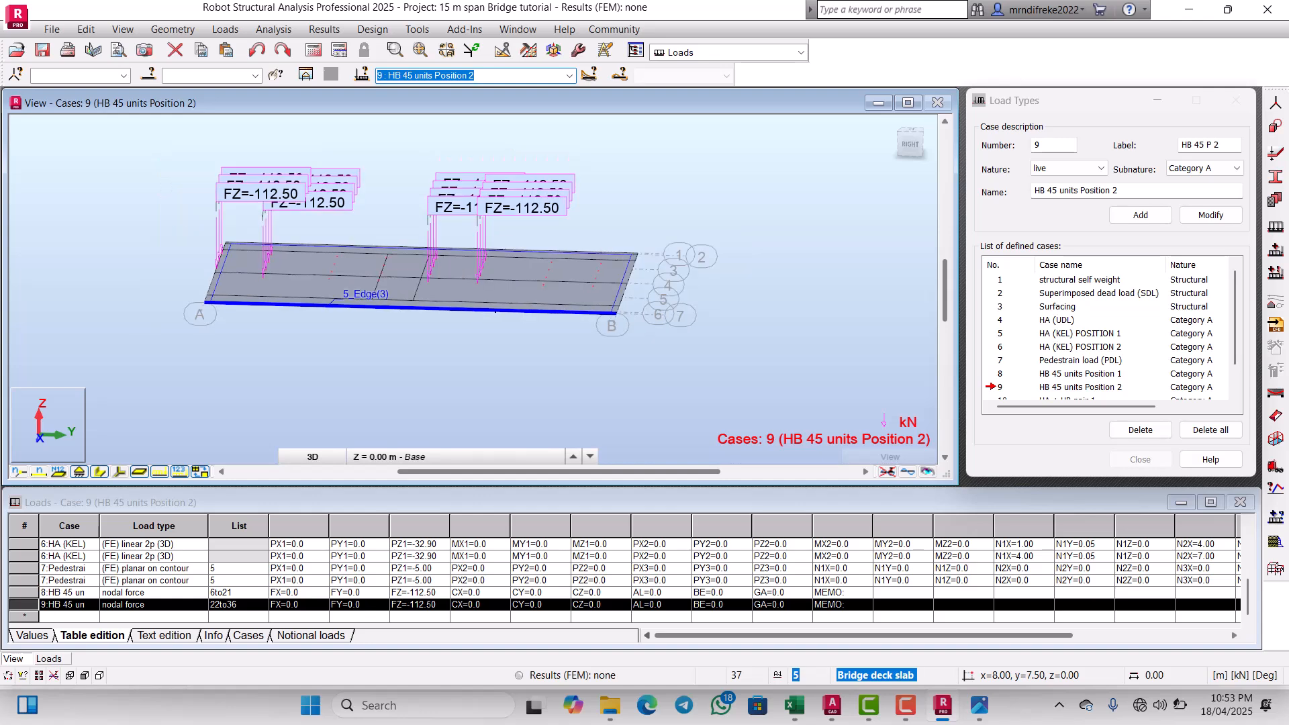
pyautogui.scroll(1, 252, 253)
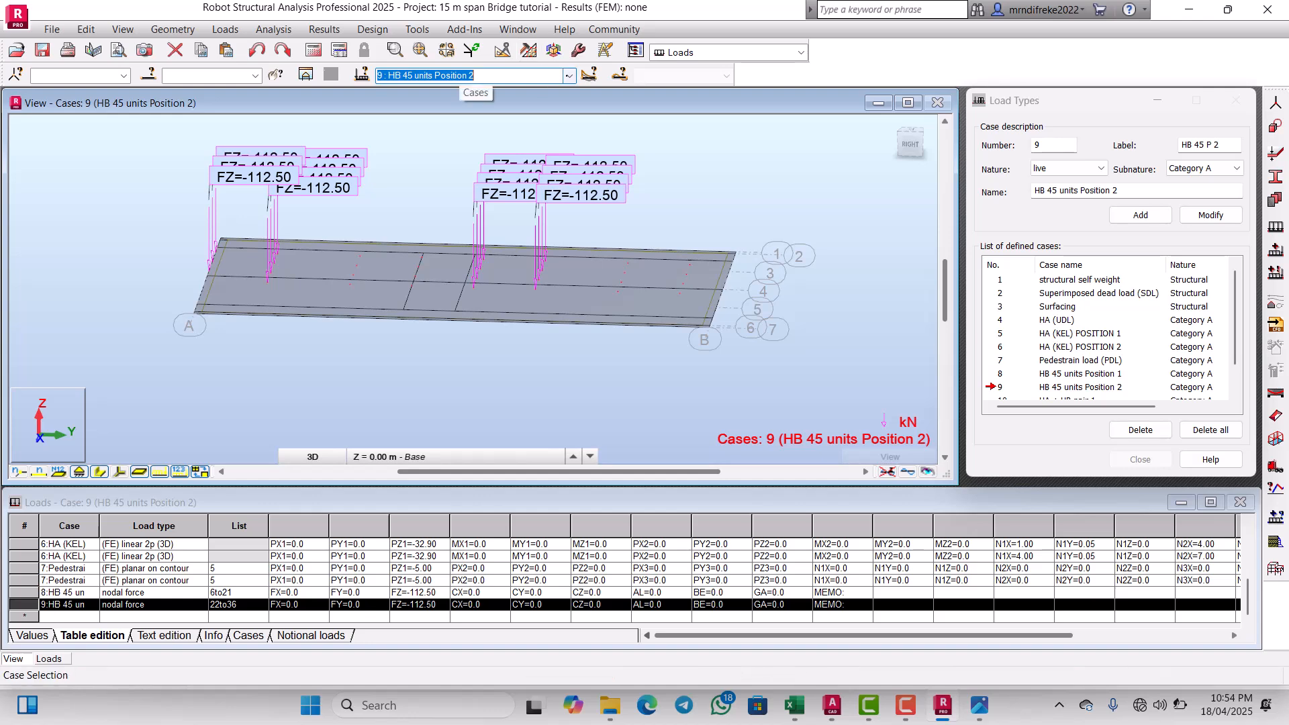
pyautogui.click(569, 75)
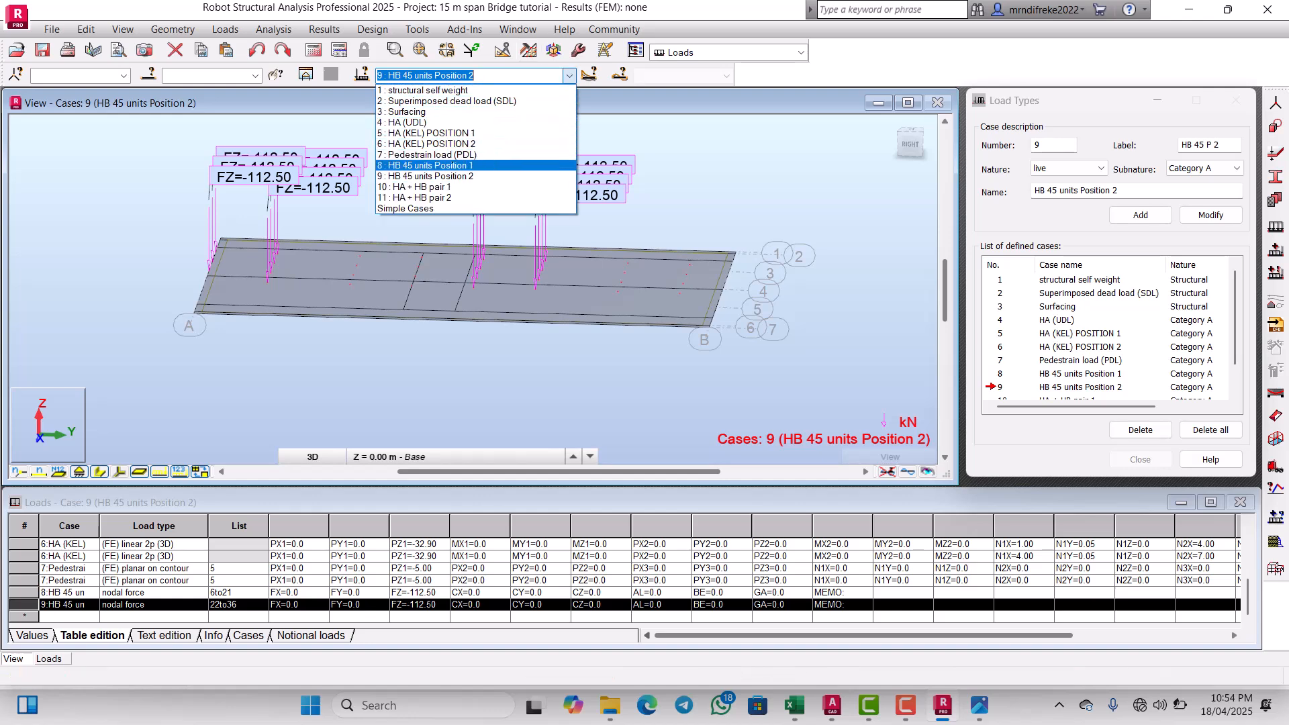
pyautogui.click(567, 165)
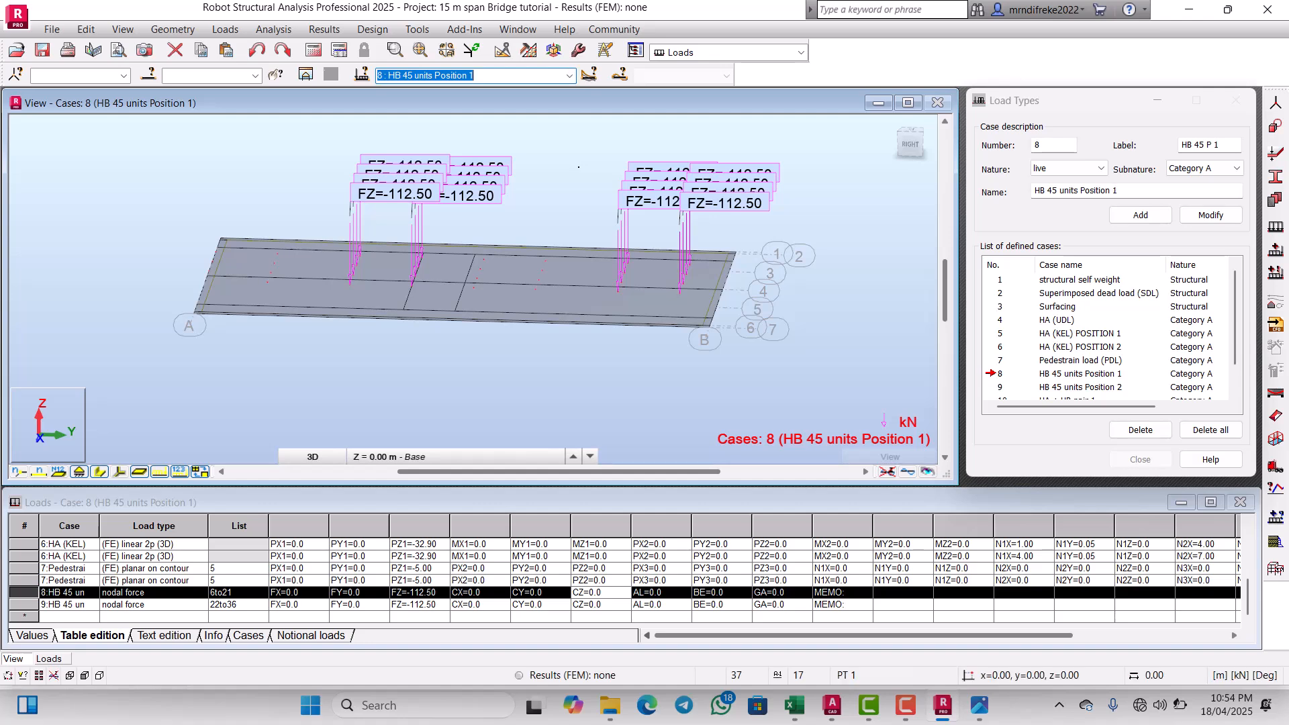